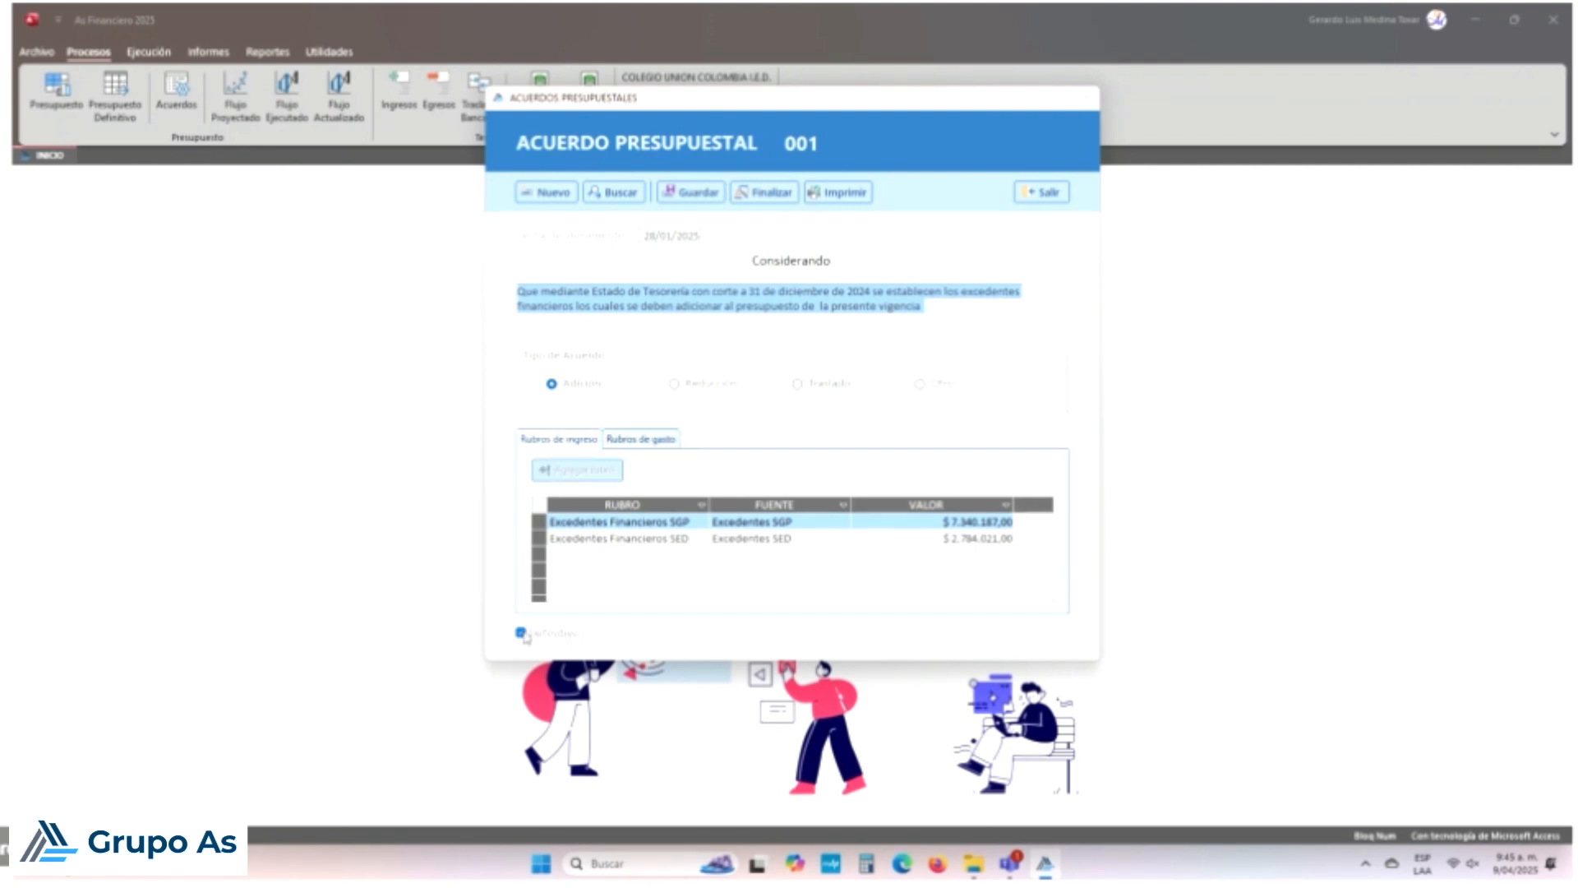
# Step: Leave Definitivo unchecked and save budget agreement 001 as a provisional document
pyautogui.click(521, 633)
pyautogui.click(521, 635)
pyautogui.click(521, 634)
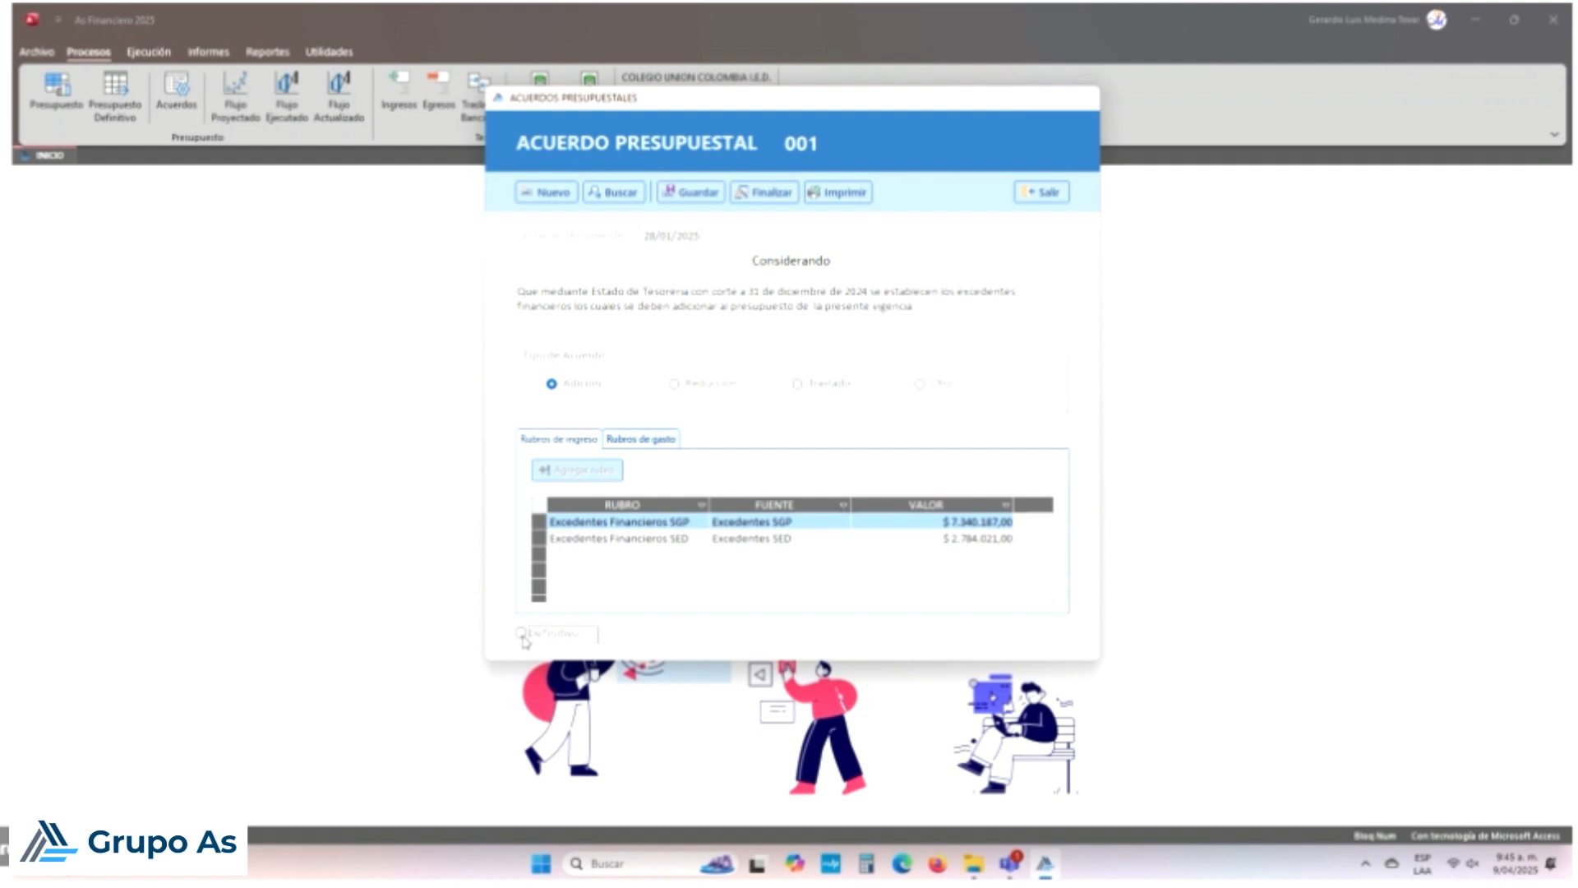
pyautogui.click(693, 194)
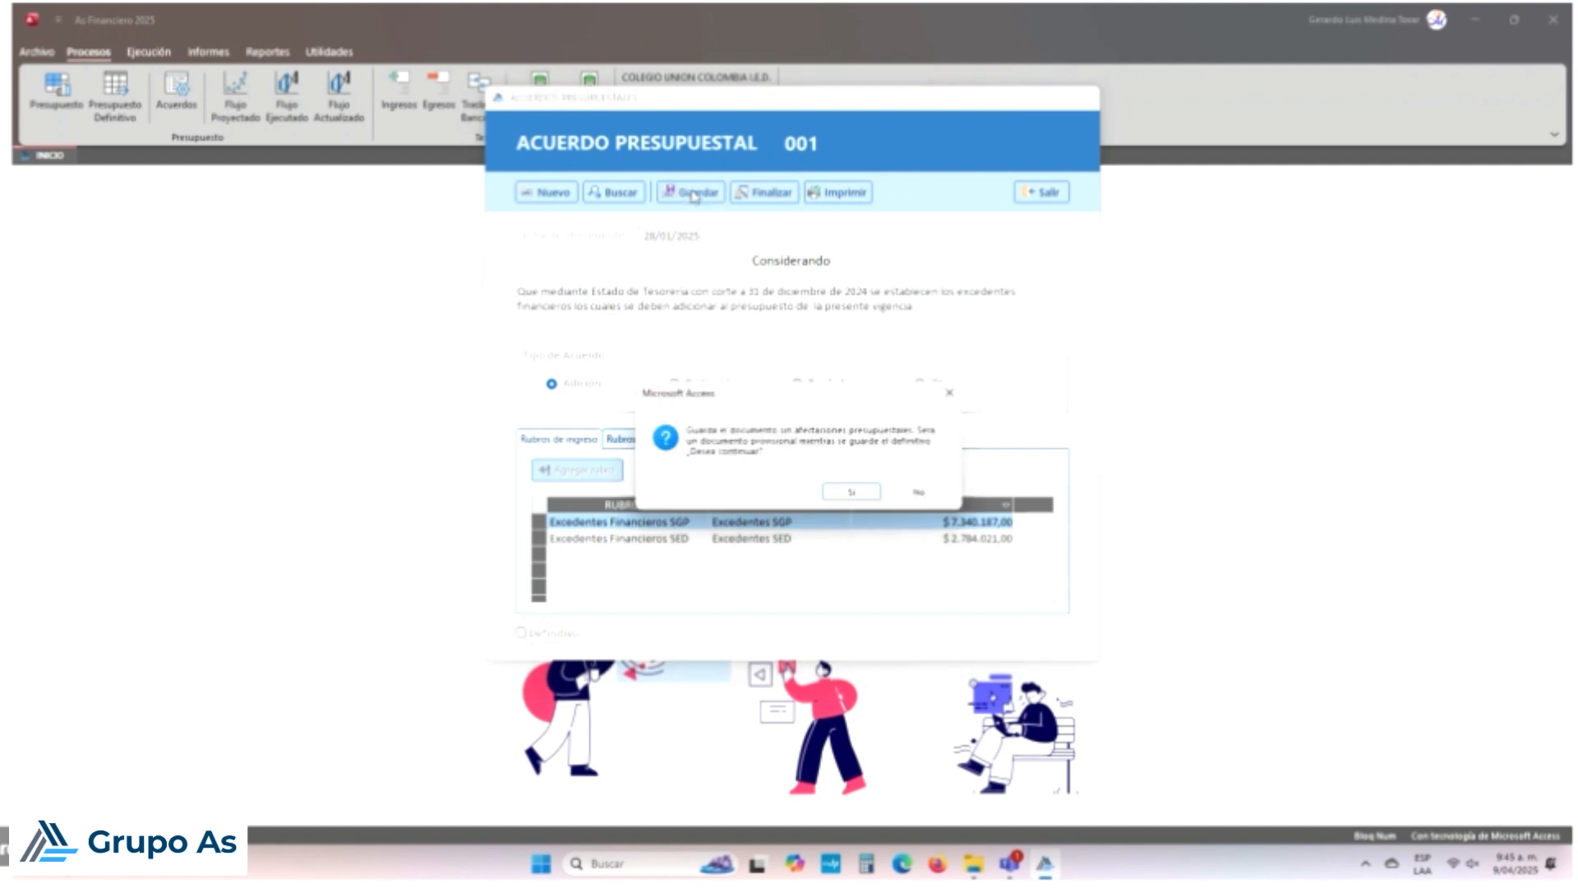
pyautogui.click(846, 491)
pyautogui.click(879, 489)
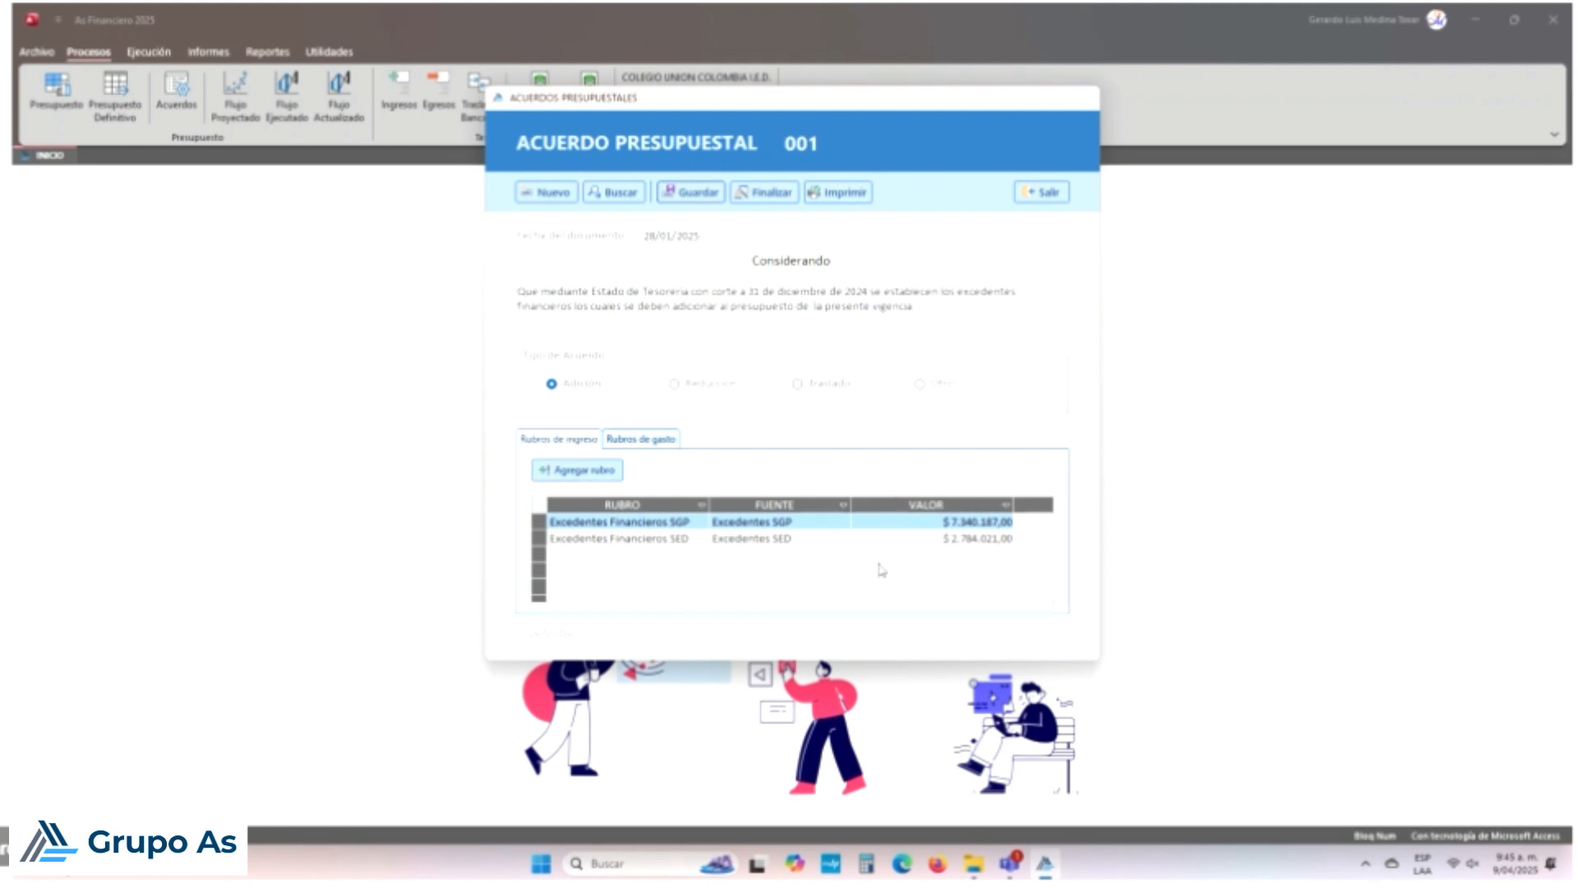
# Step: Review agreement 001's Considerando text and its expense and income item tabs
pyautogui.click(797, 294)
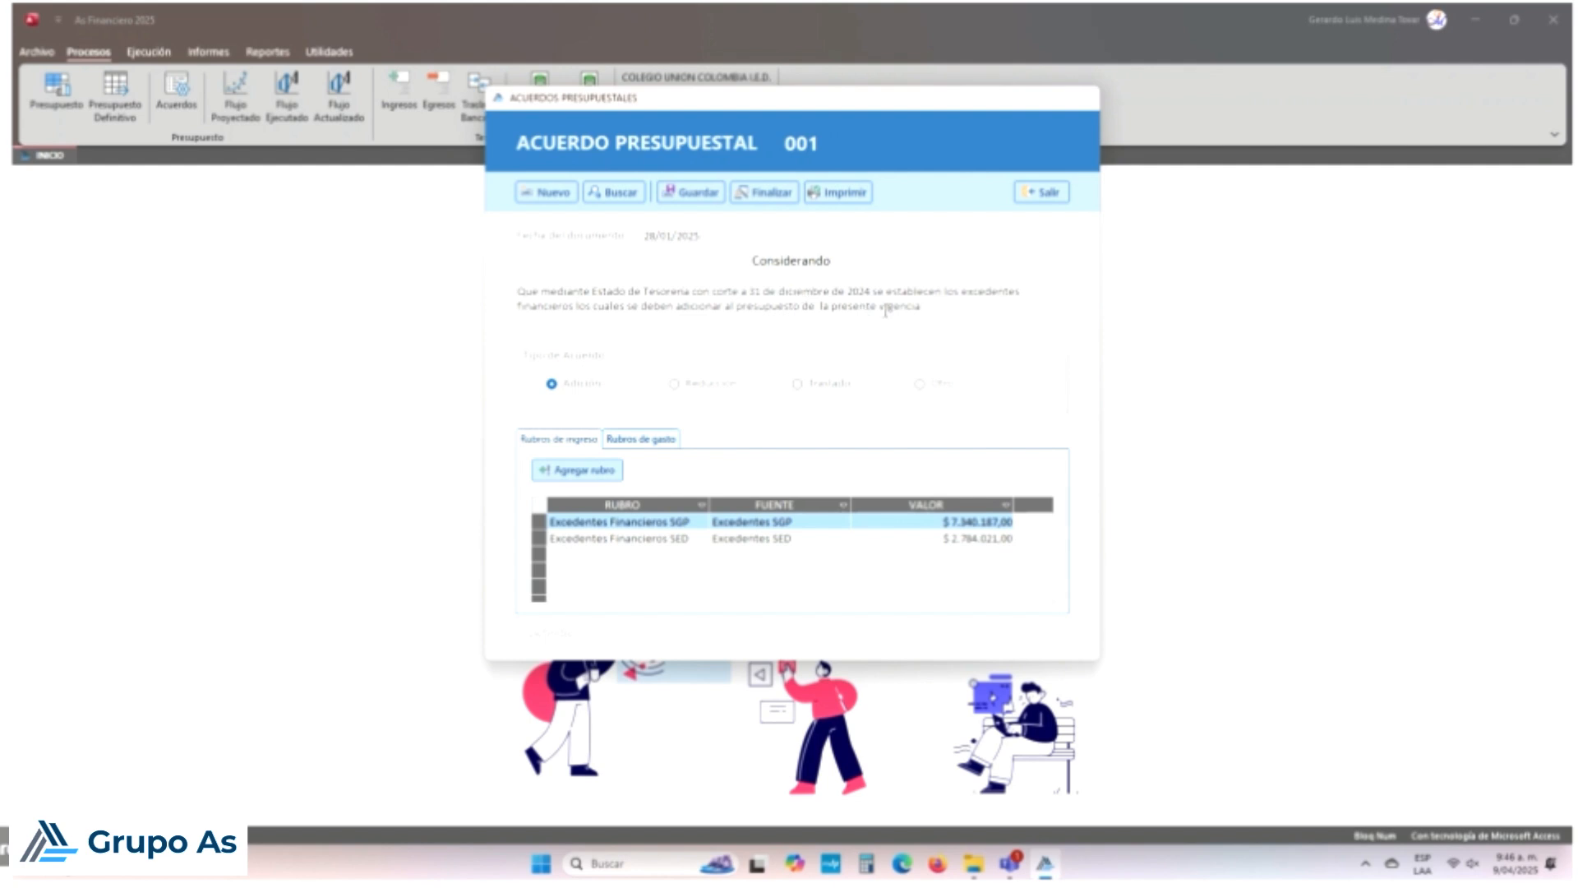
pyautogui.click(887, 308)
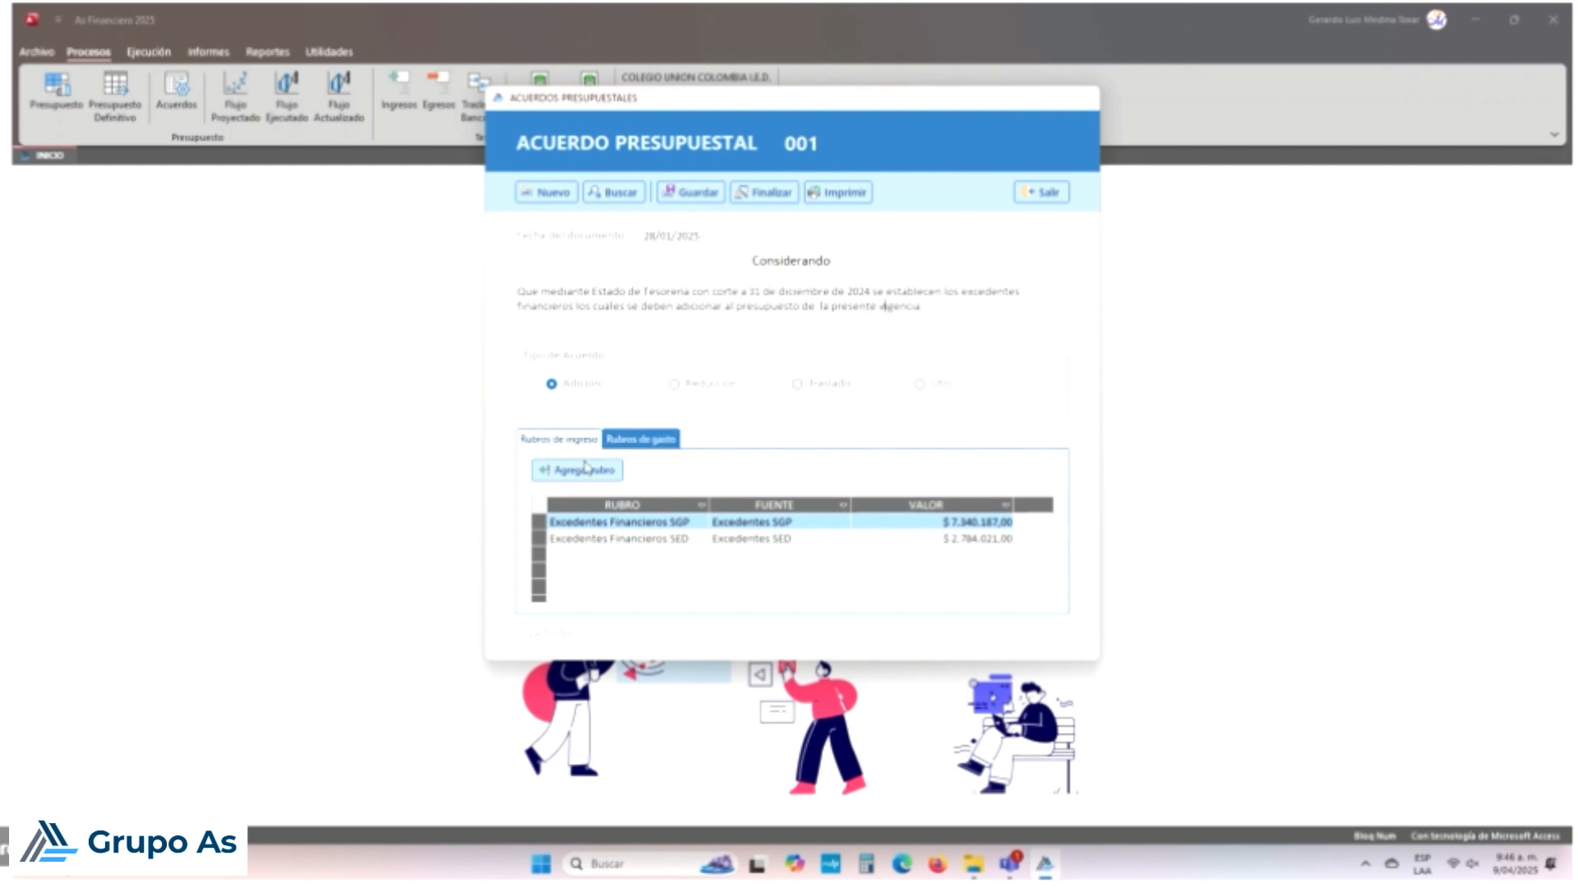
pyautogui.click(648, 445)
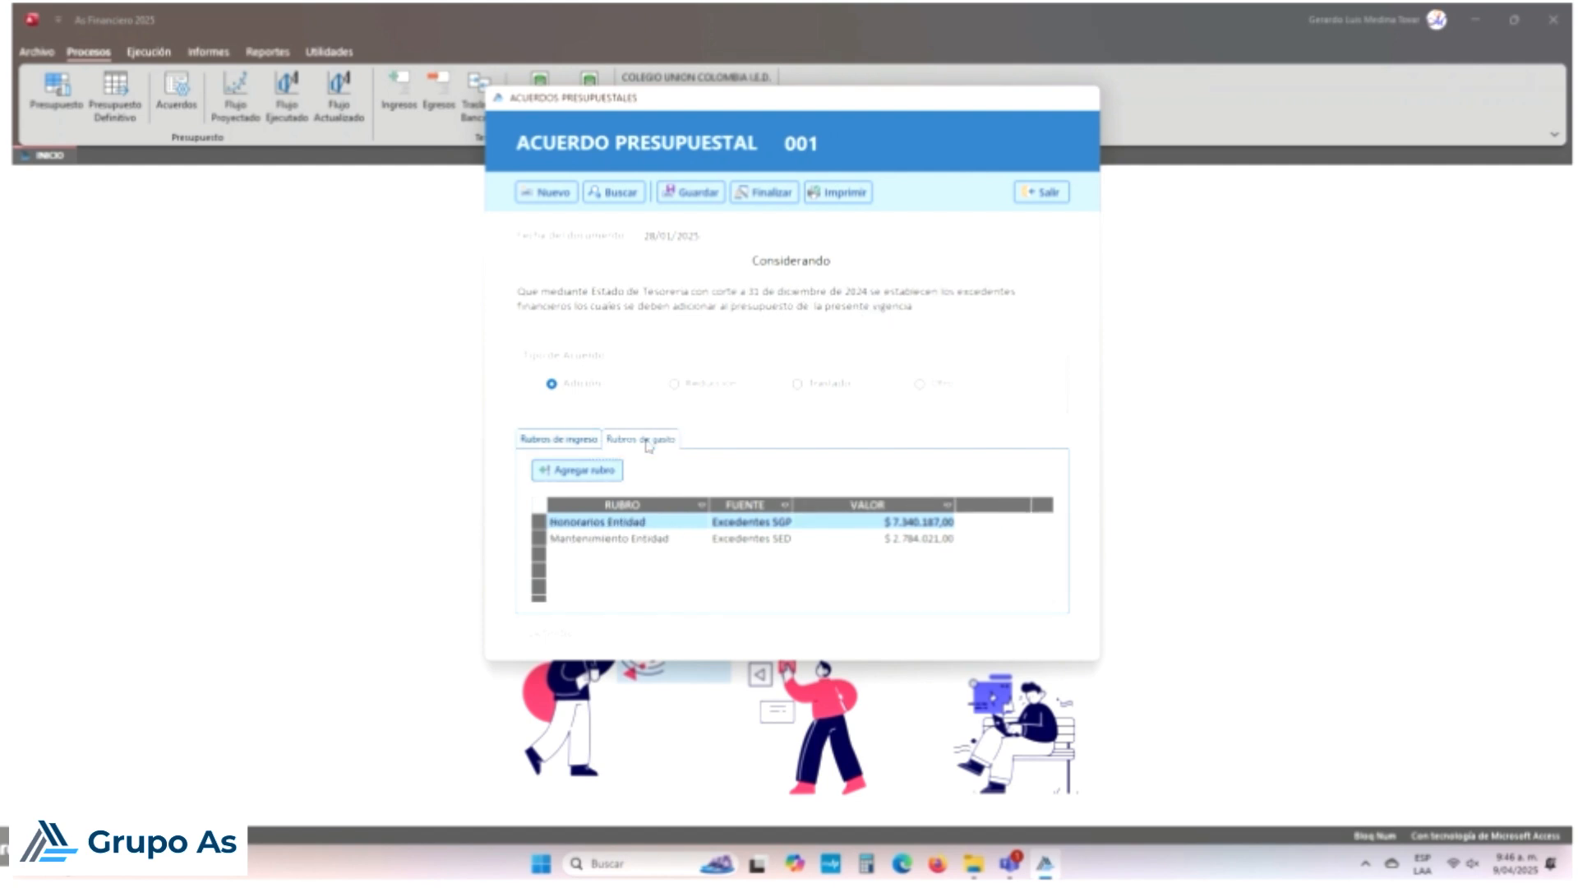
pyautogui.click(588, 437)
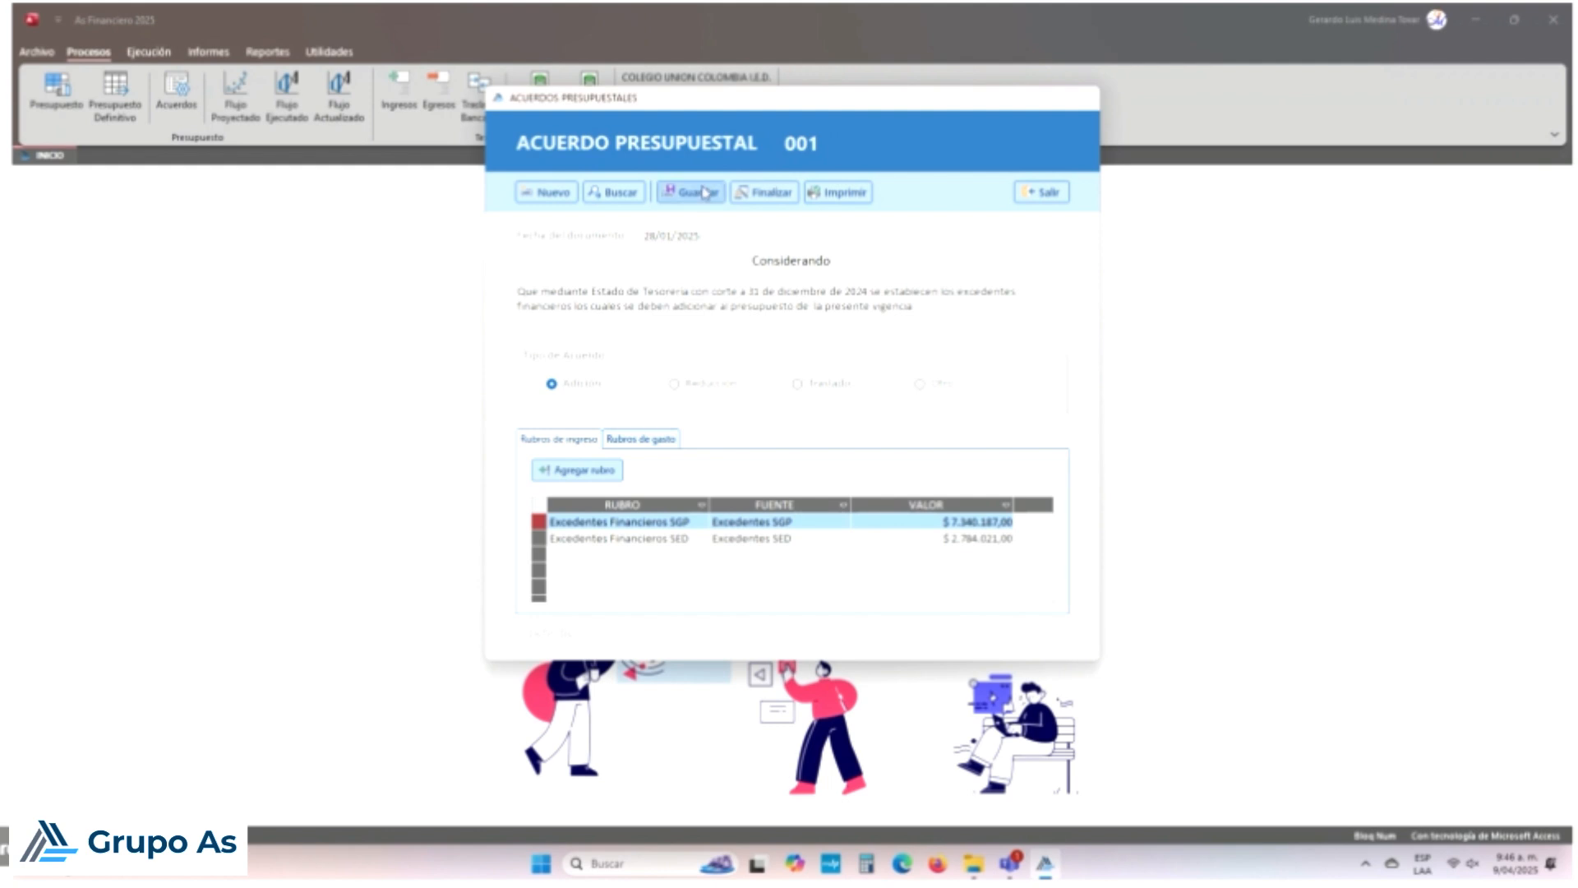
# Step: Finalize budget agreement 001 and close its form
pyautogui.click(766, 196)
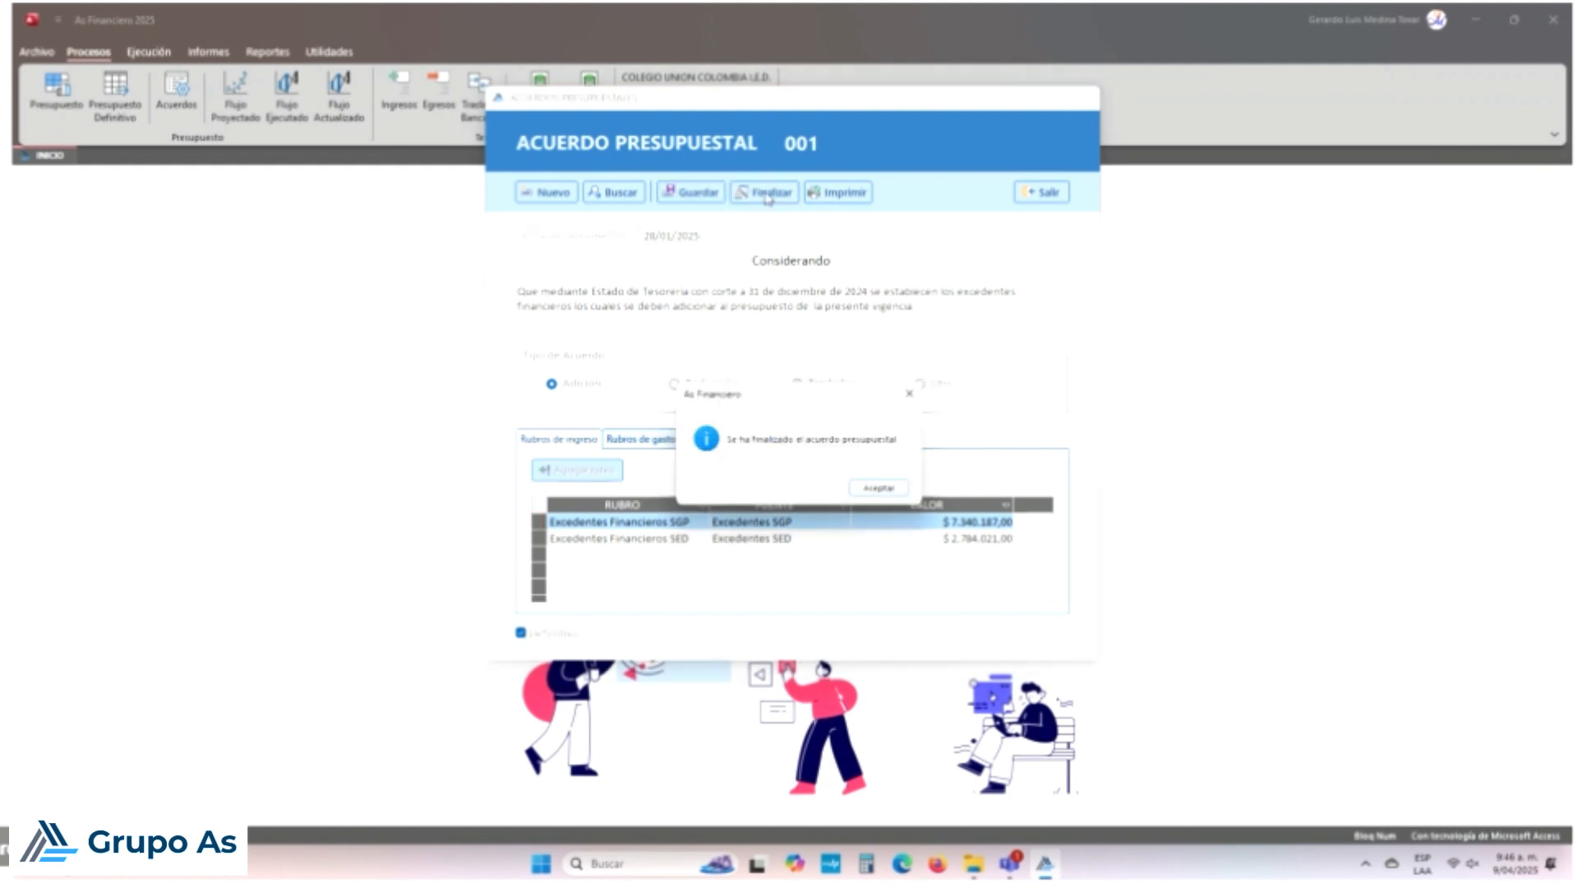
pyautogui.click(874, 488)
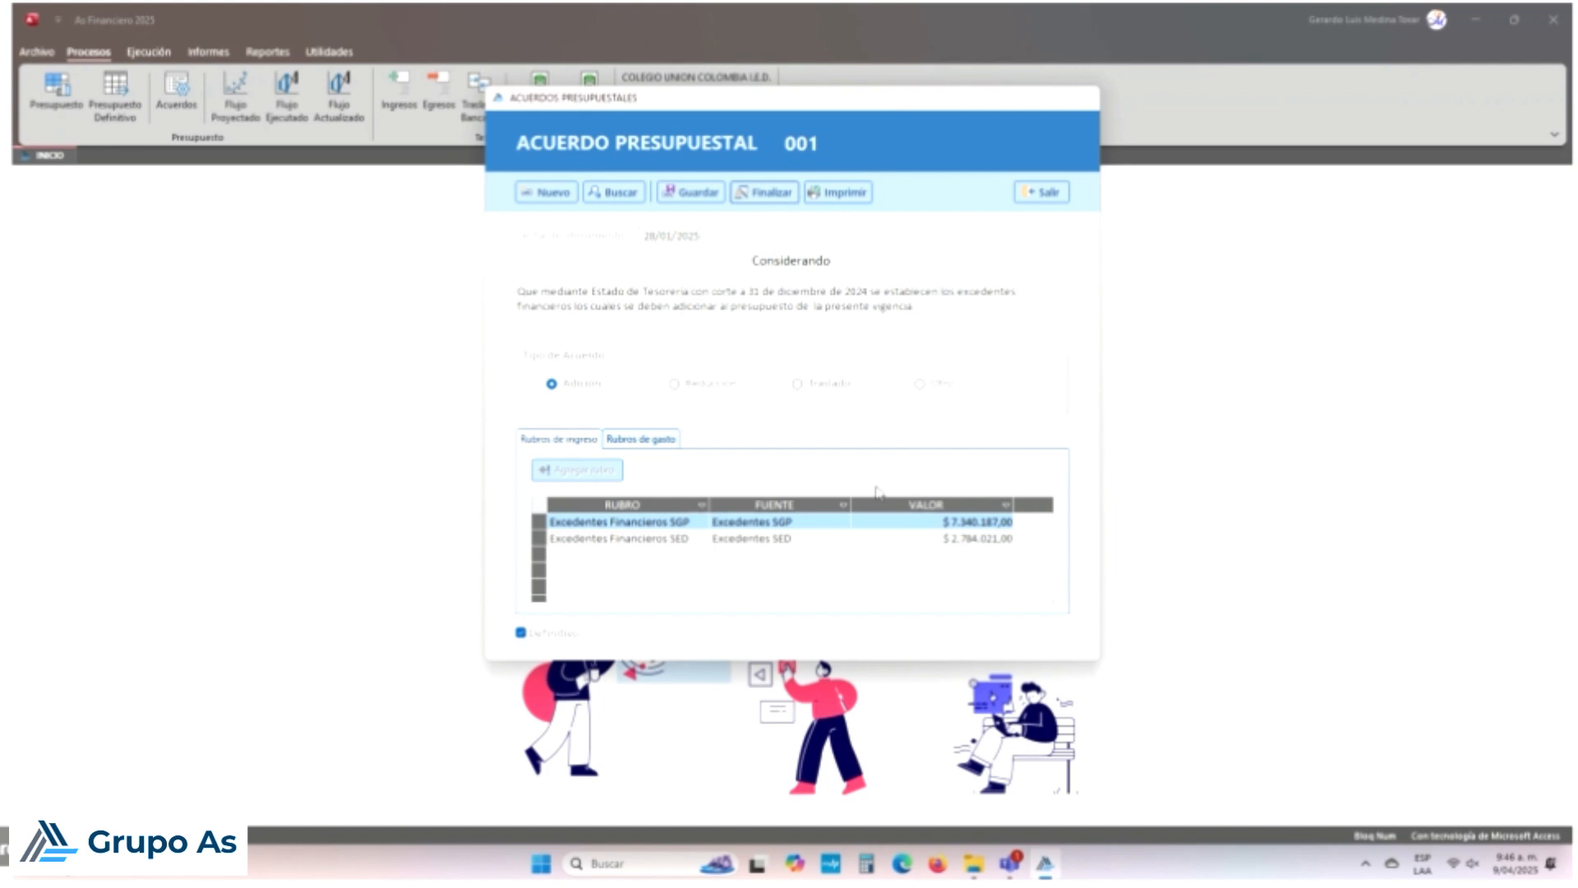
pyautogui.click(1062, 197)
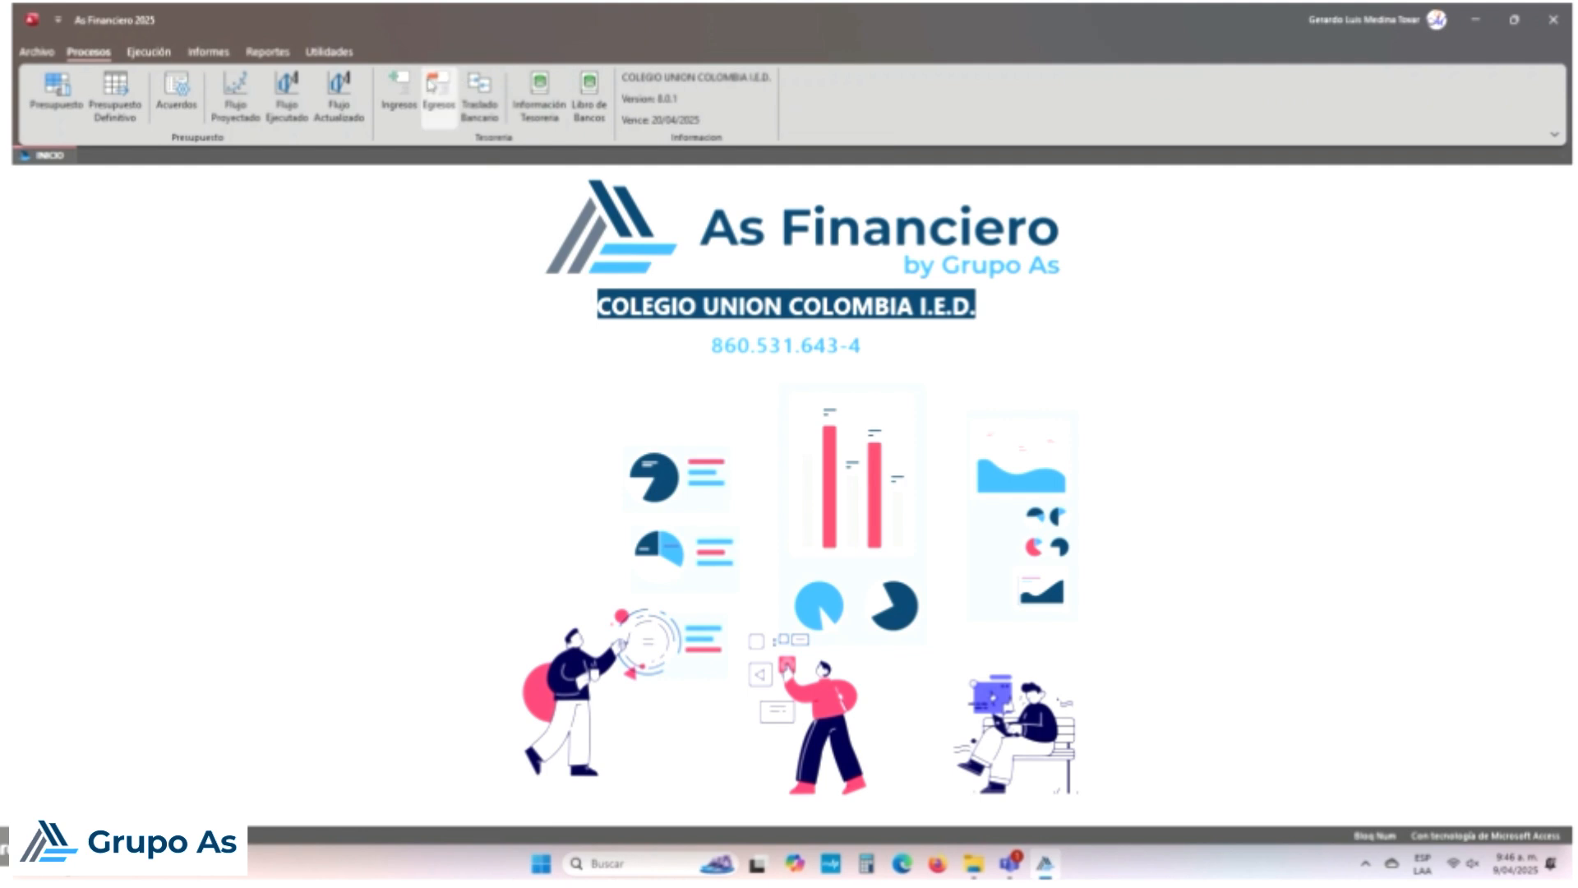
# Step: Open an income voucher and close it again without changes
pyautogui.click(398, 94)
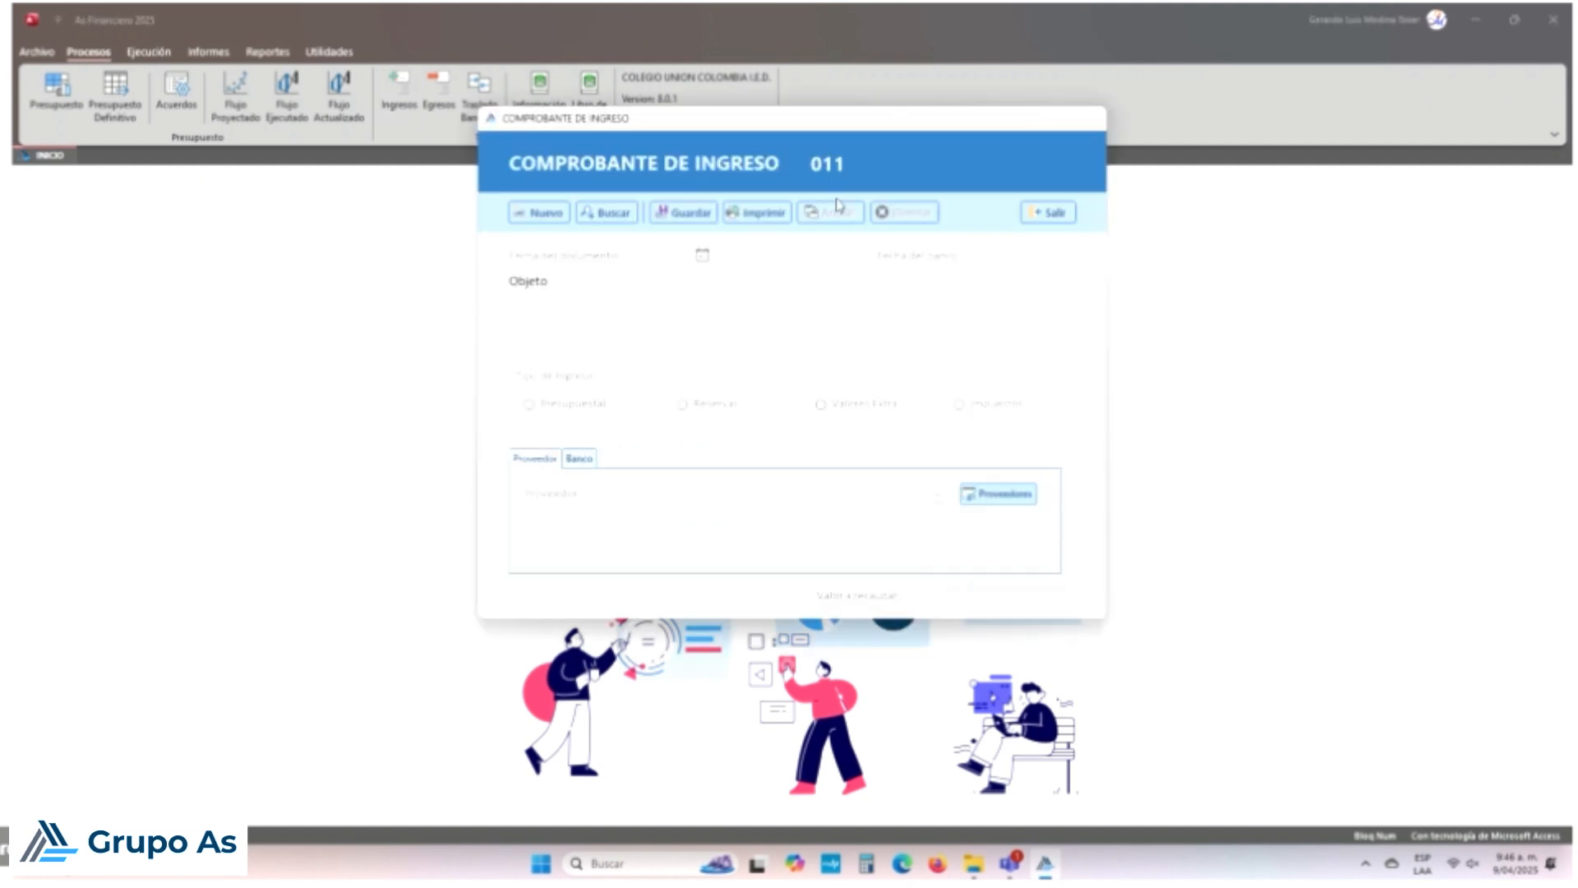
pyautogui.click(1048, 213)
pyautogui.click(833, 488)
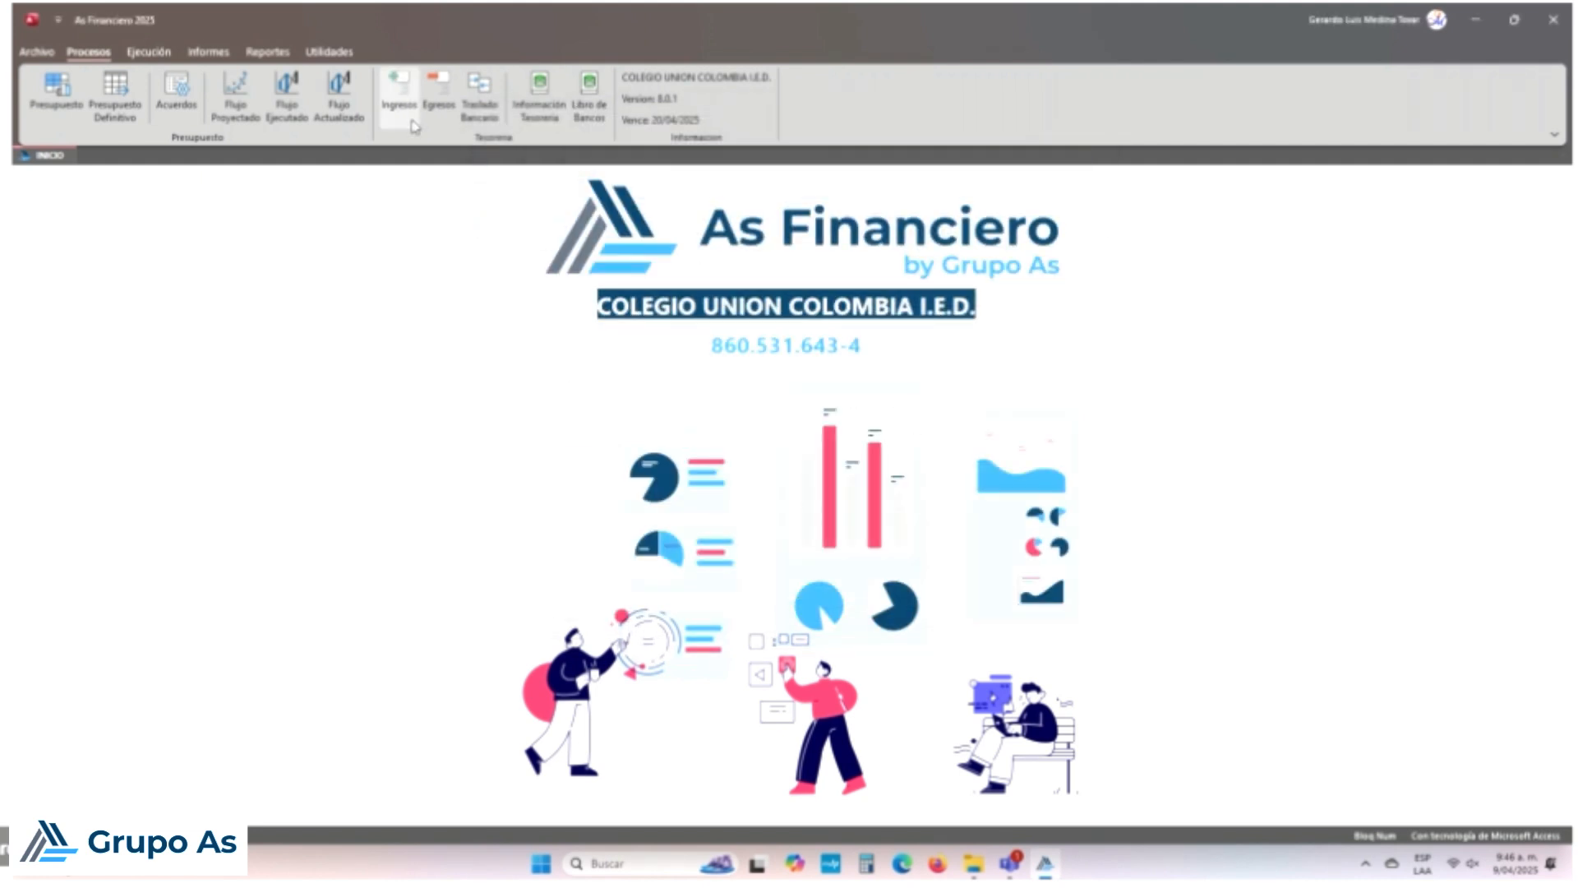
# Step: Open the Ejecución de Ingresos report and check the ADICIONES column and row 2452's executed amount
pyautogui.click(211, 55)
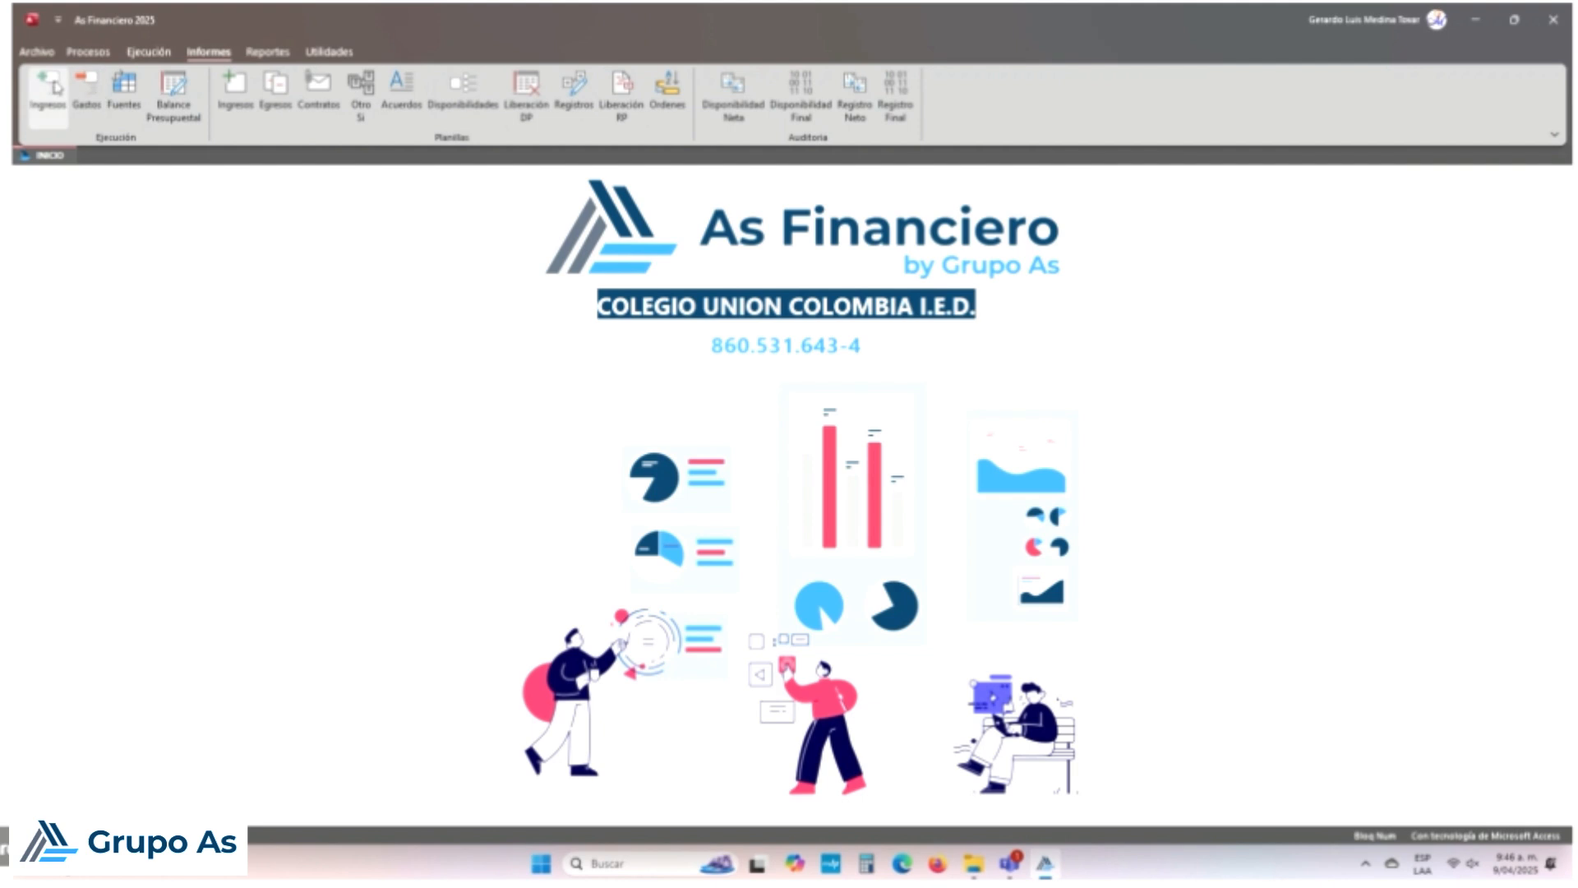
pyautogui.click(50, 92)
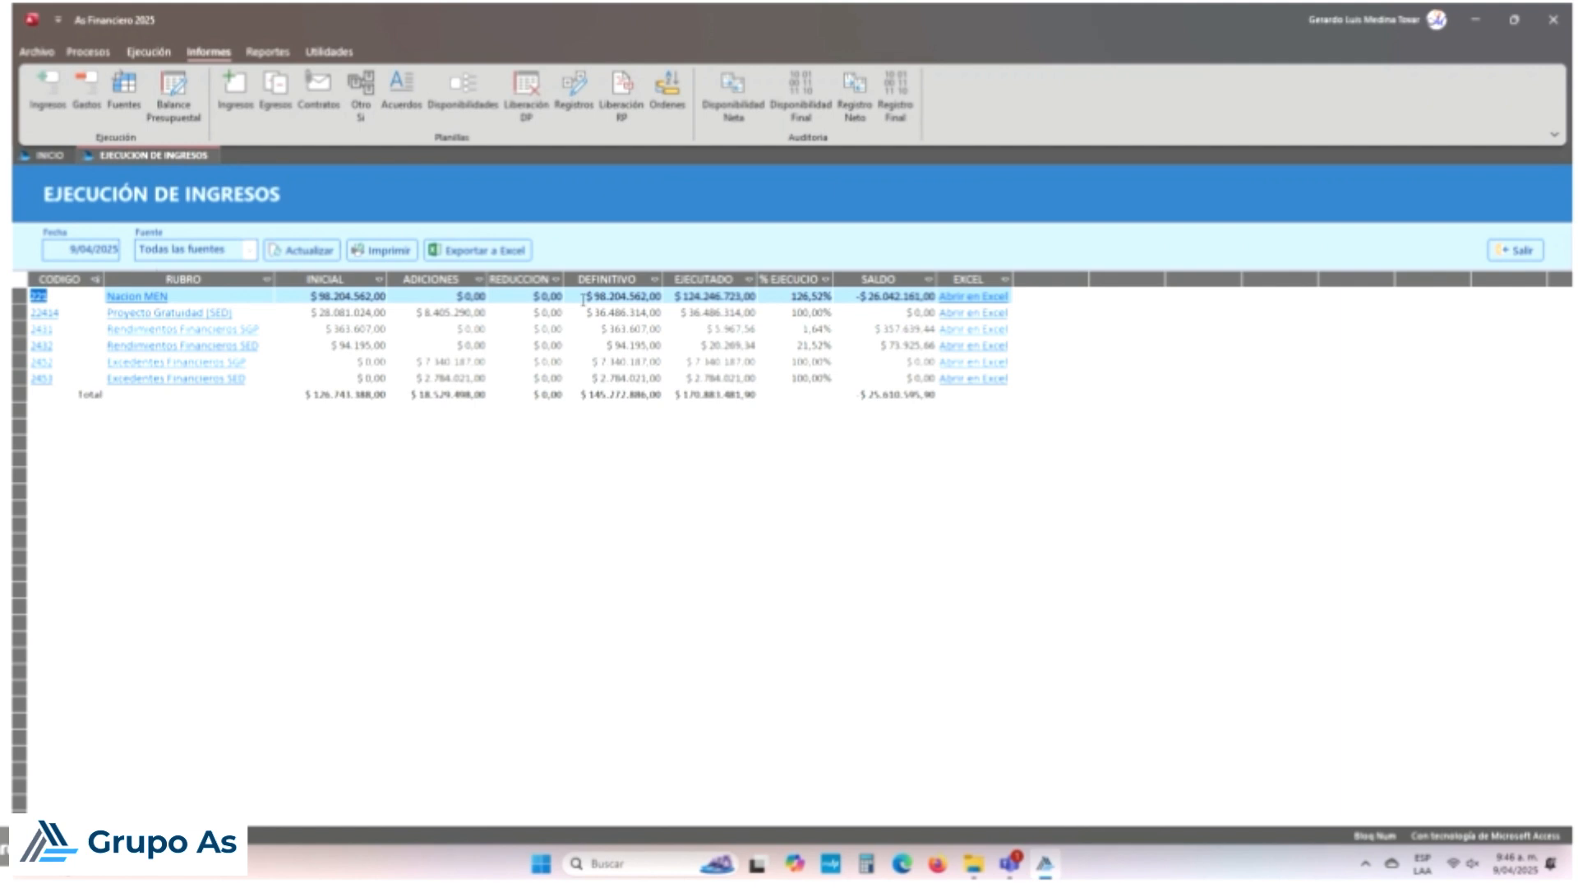
pyautogui.click(455, 279)
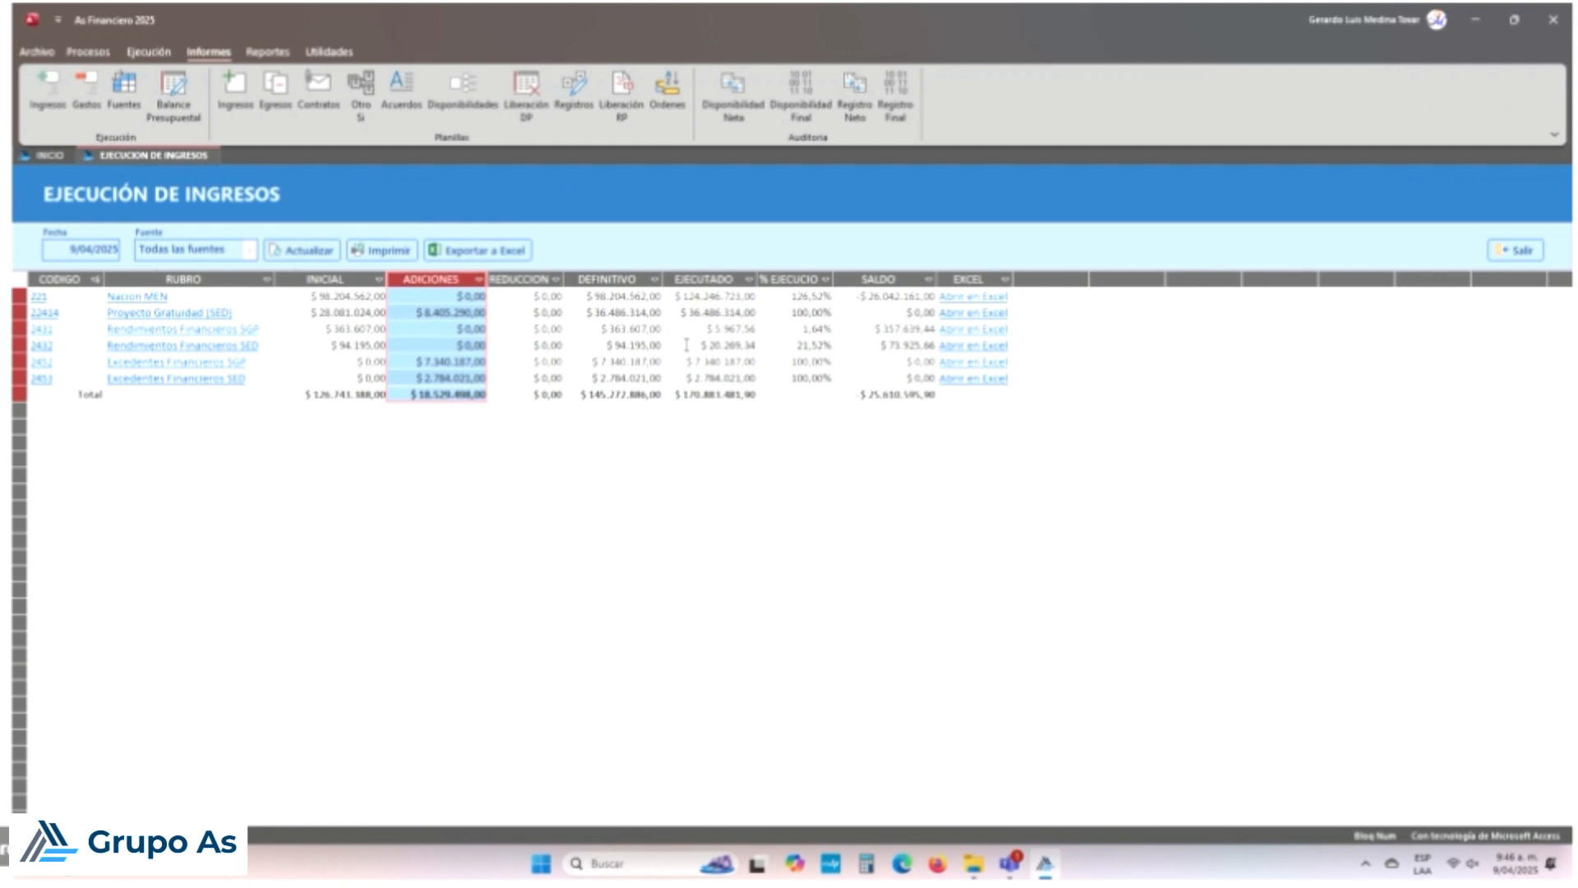
pyautogui.click(729, 360)
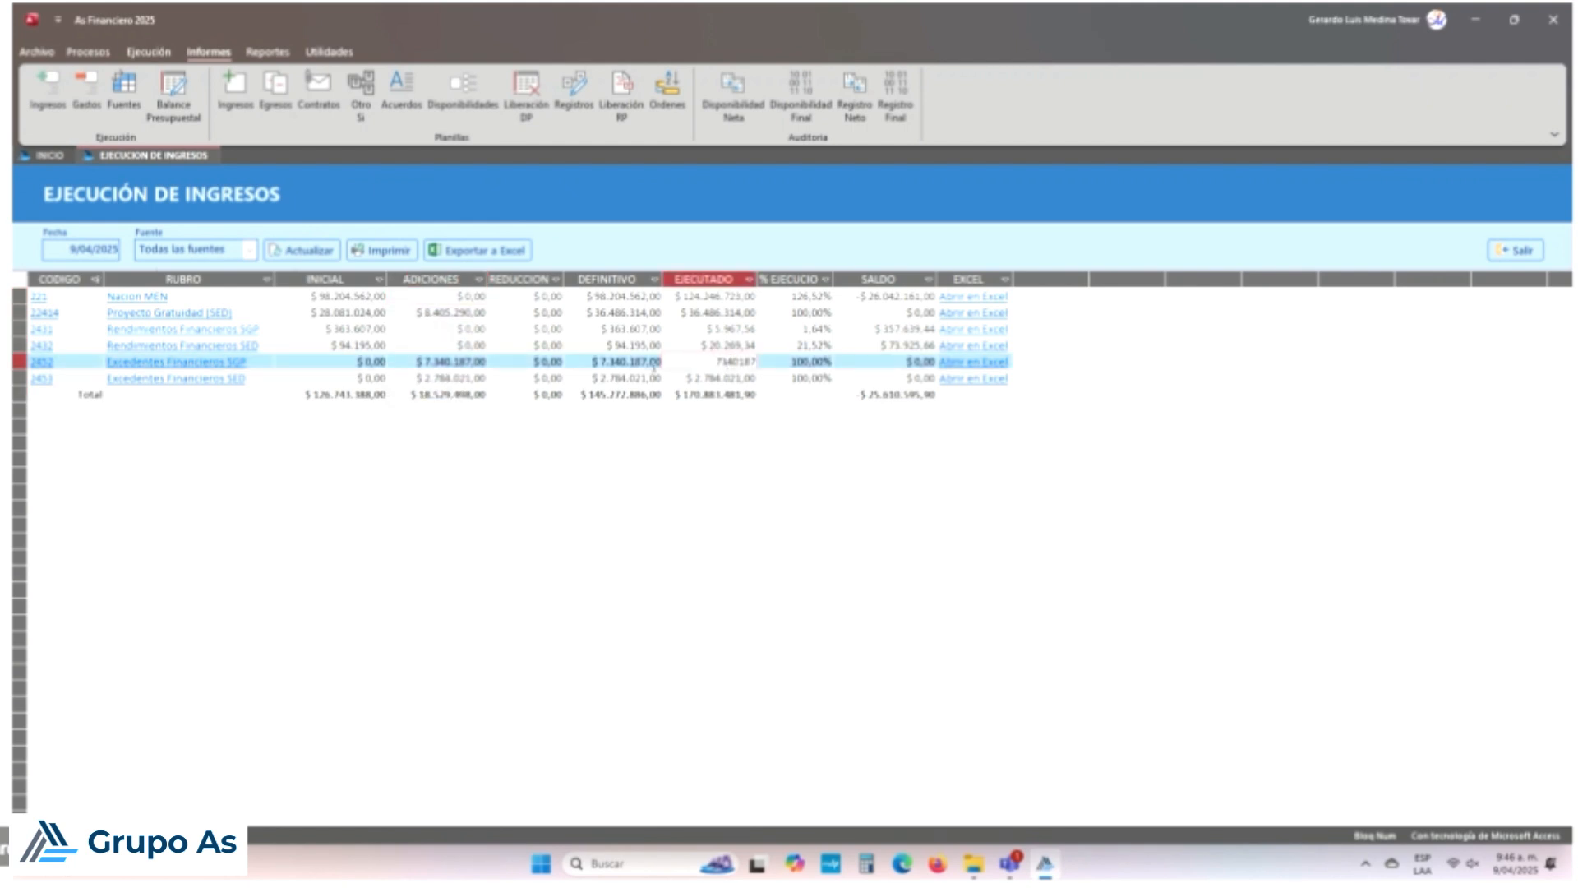
pyautogui.press('Return')
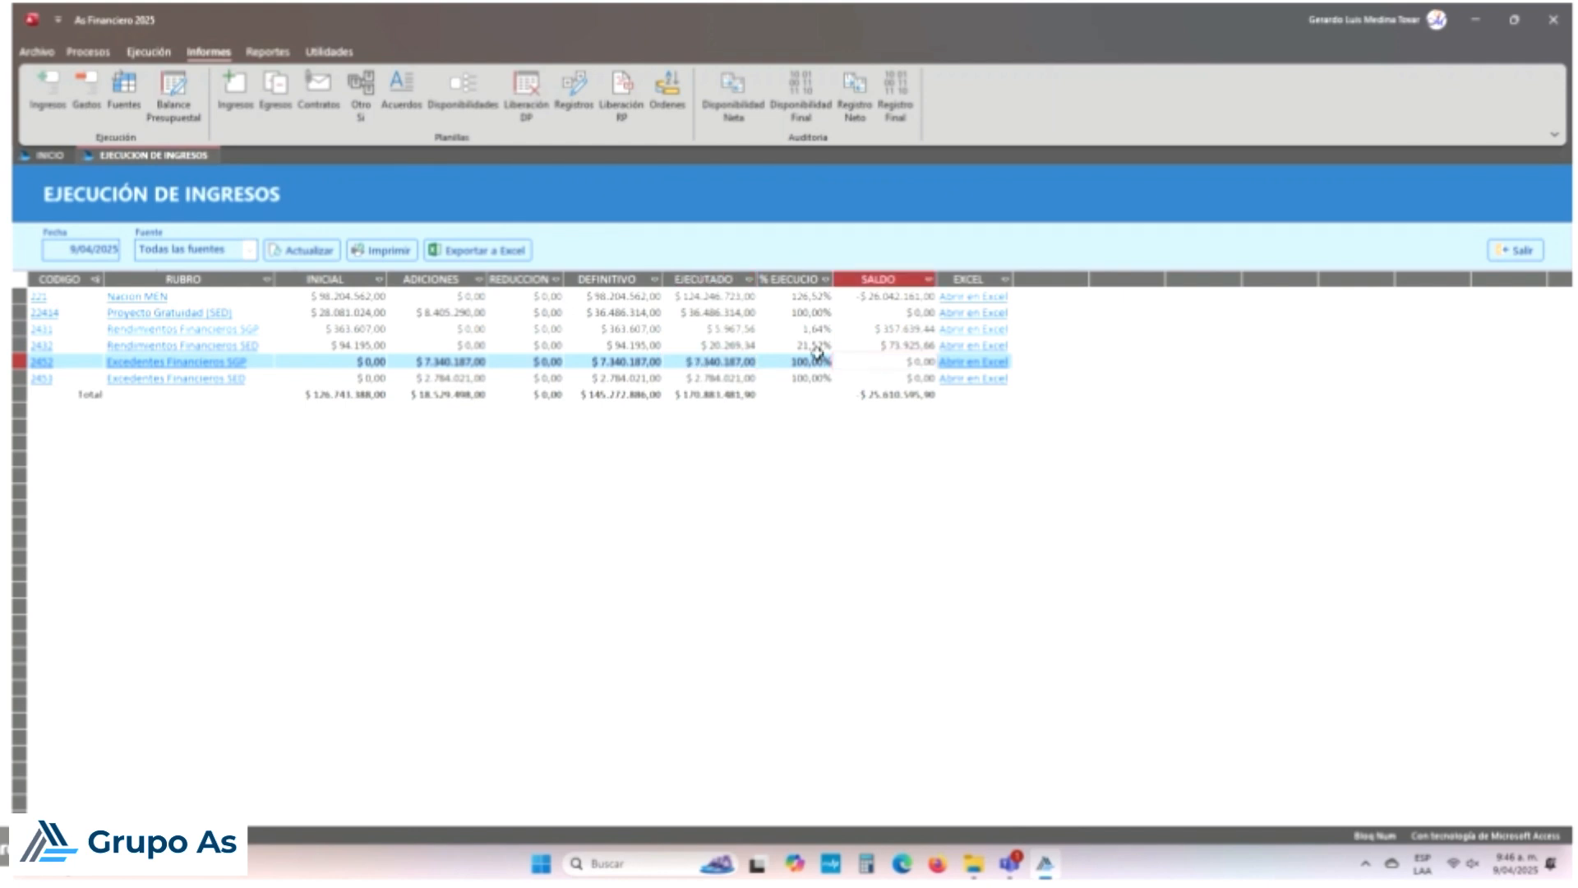
# Step: Compare row 2452's addition, definitive and executed amounts against row 2453
pyautogui.click(471, 362)
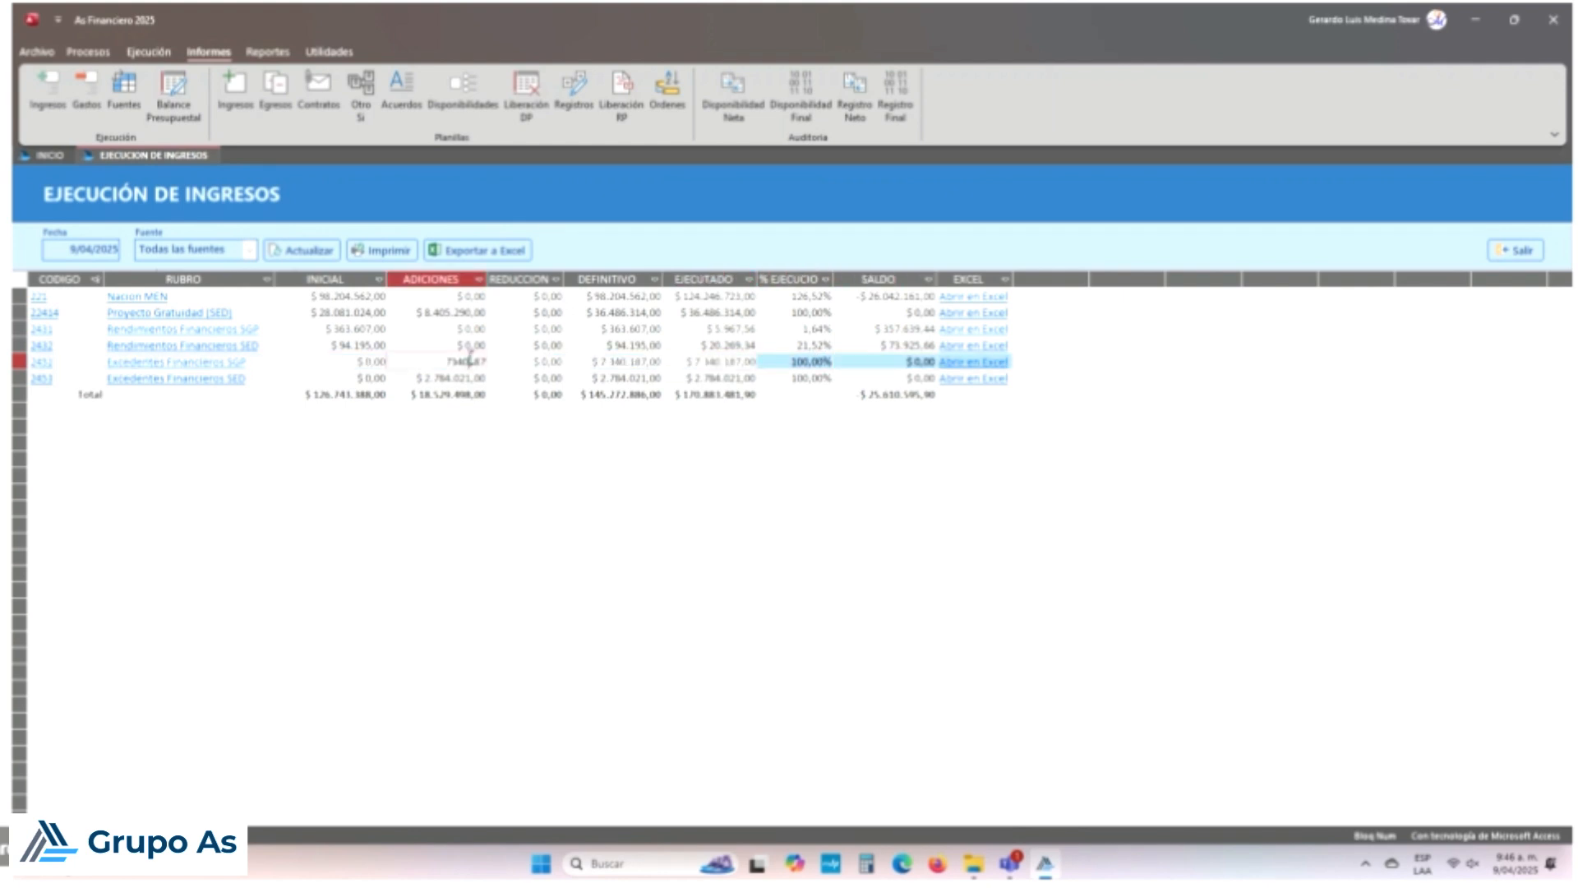
pyautogui.click(624, 361)
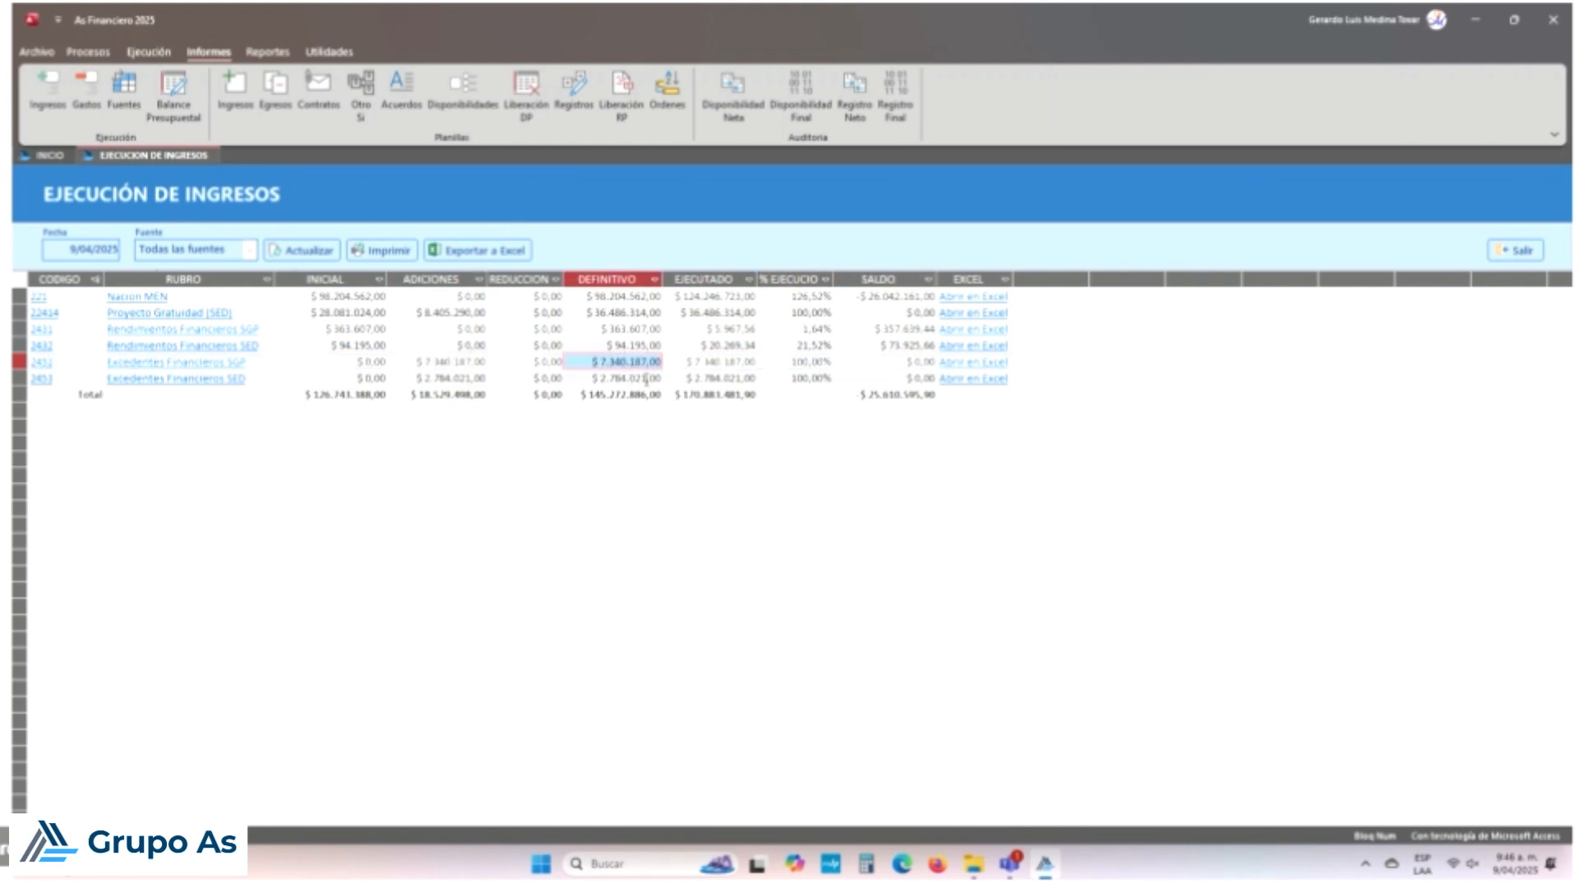
pyautogui.click(737, 362)
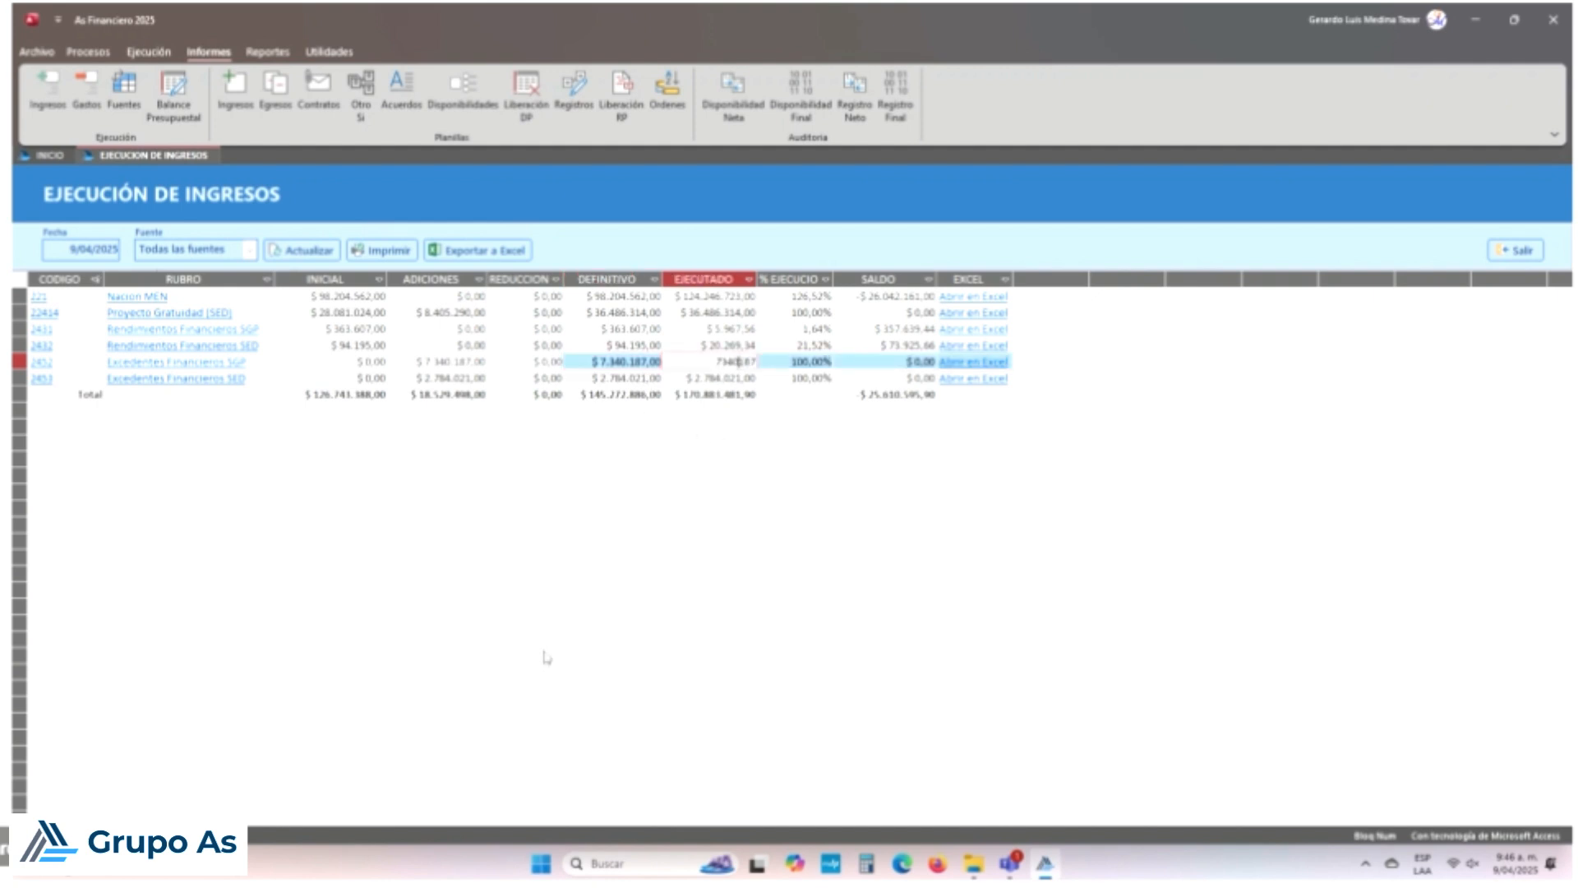
pyautogui.press('Down')
pyautogui.press('Up')
pyautogui.press('Down')
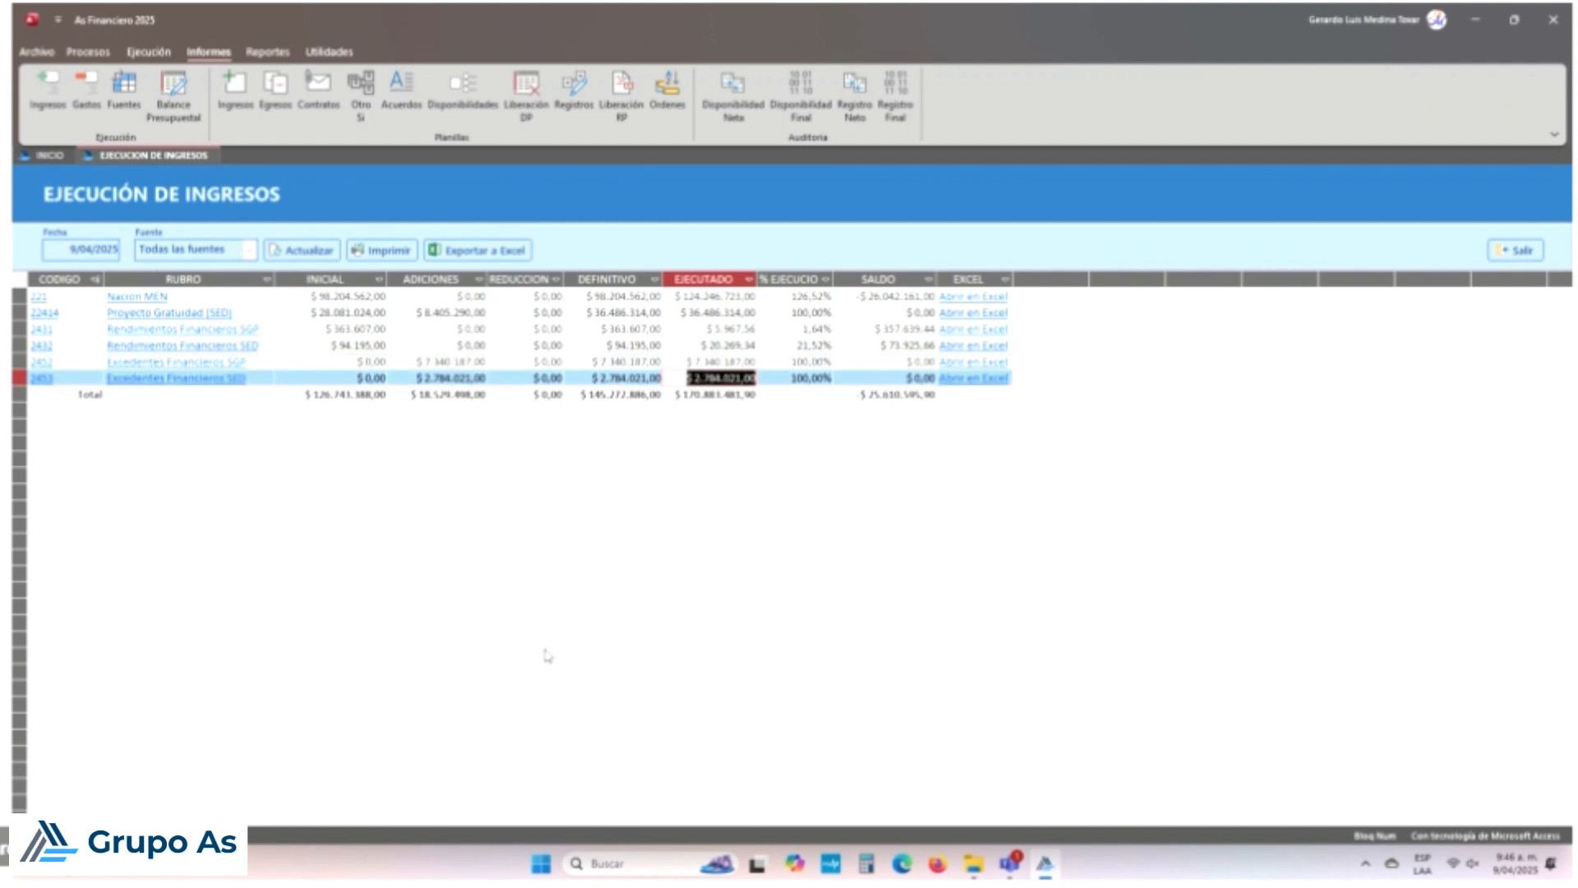
pyautogui.press('Up')
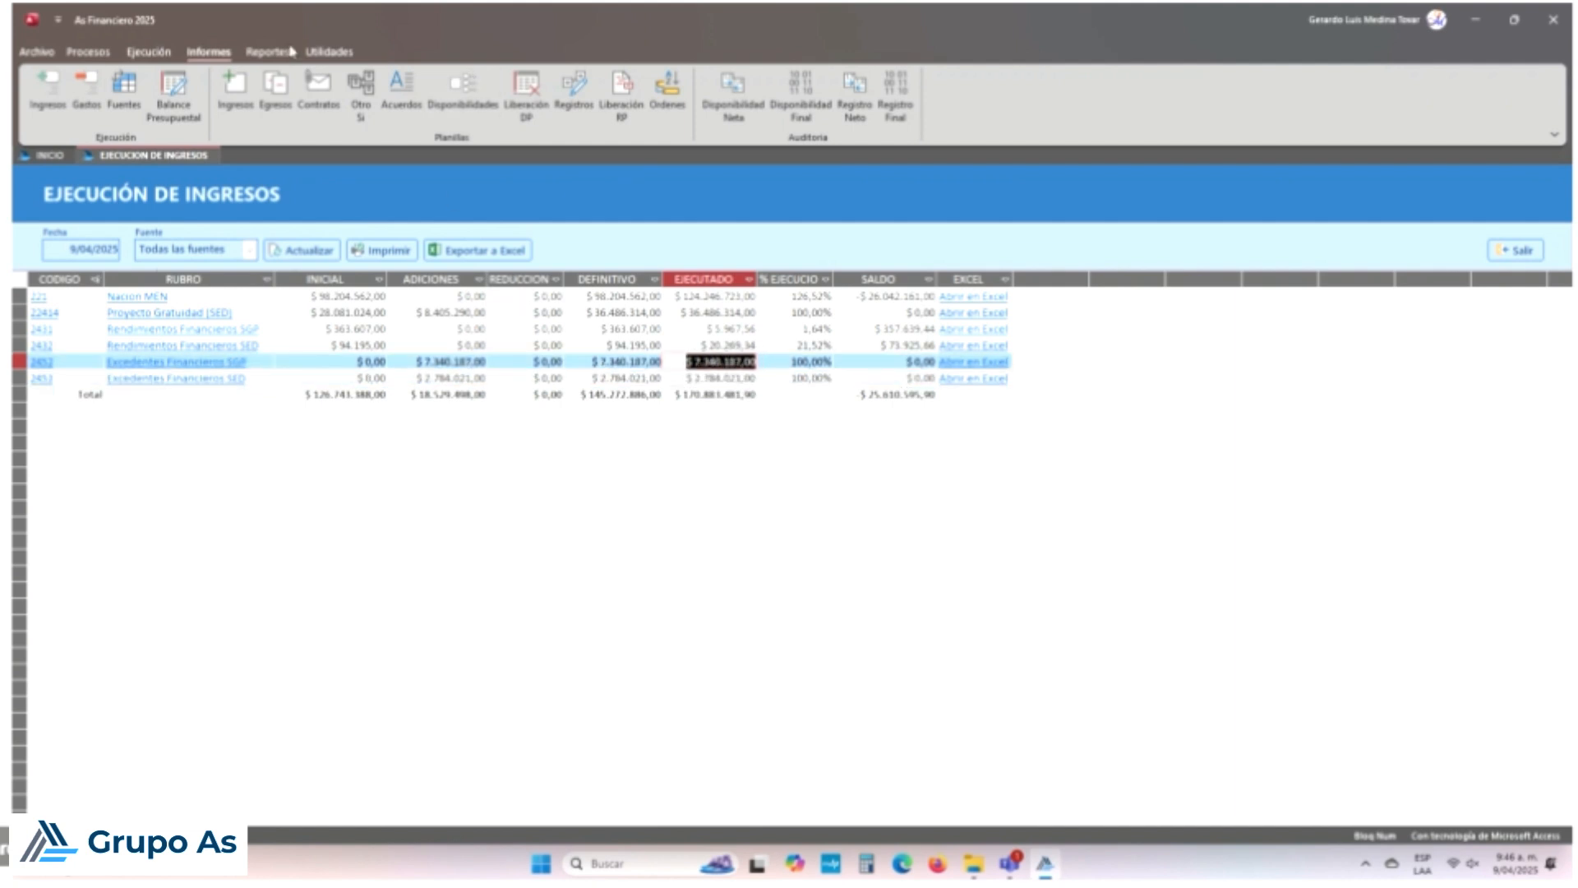
pyautogui.click(102, 52)
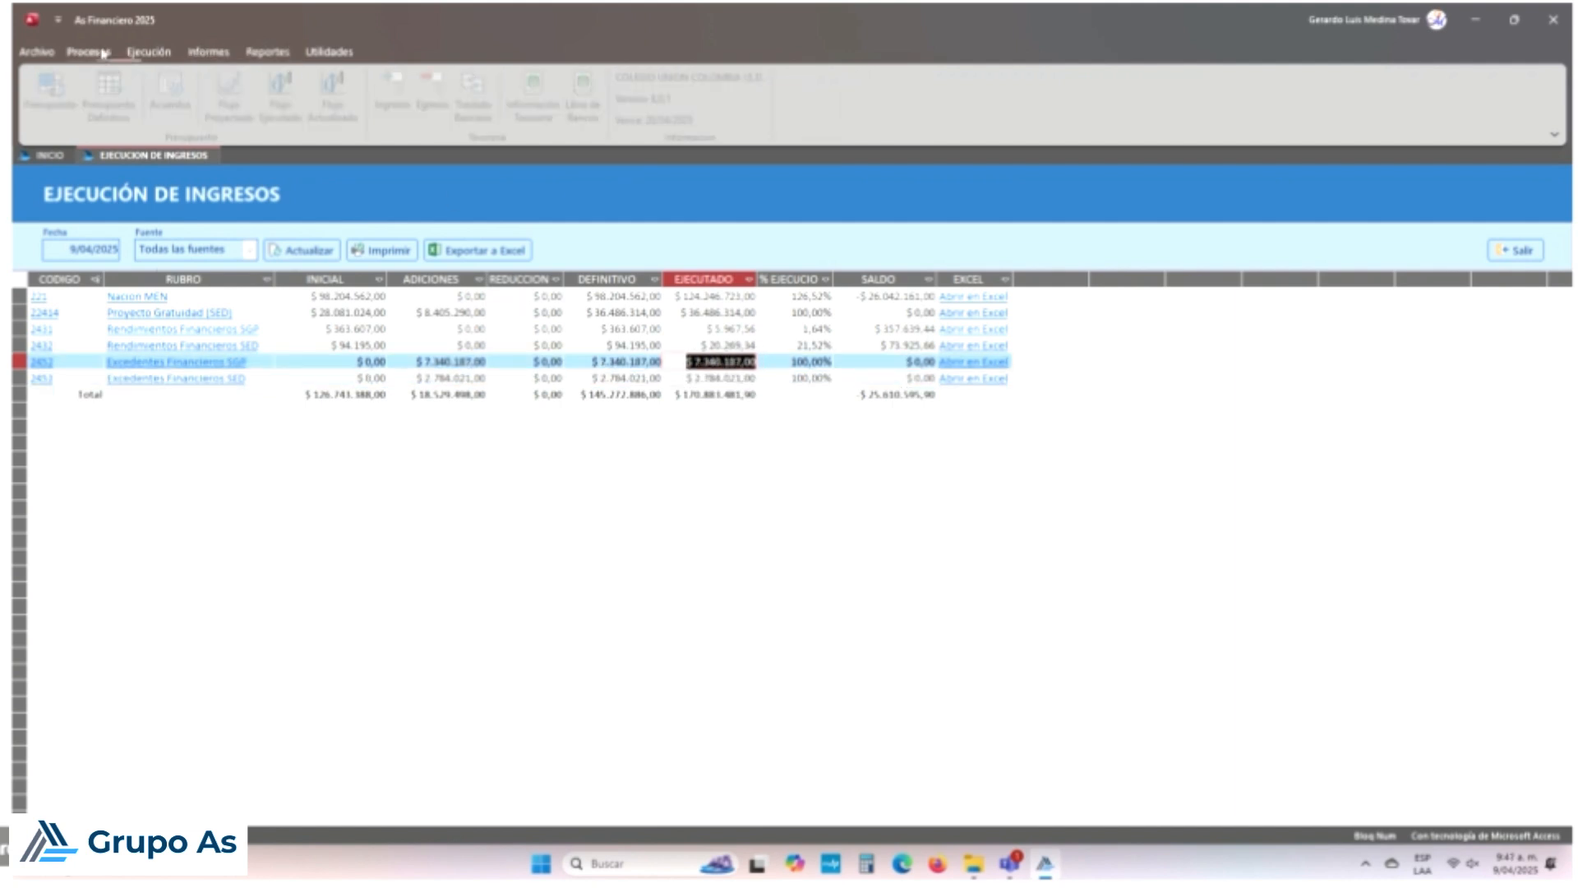
# Step: Set Banco Popular SGP-MEN's Excedentes SGP initial balance to $6.340.182,00
pyautogui.click(544, 109)
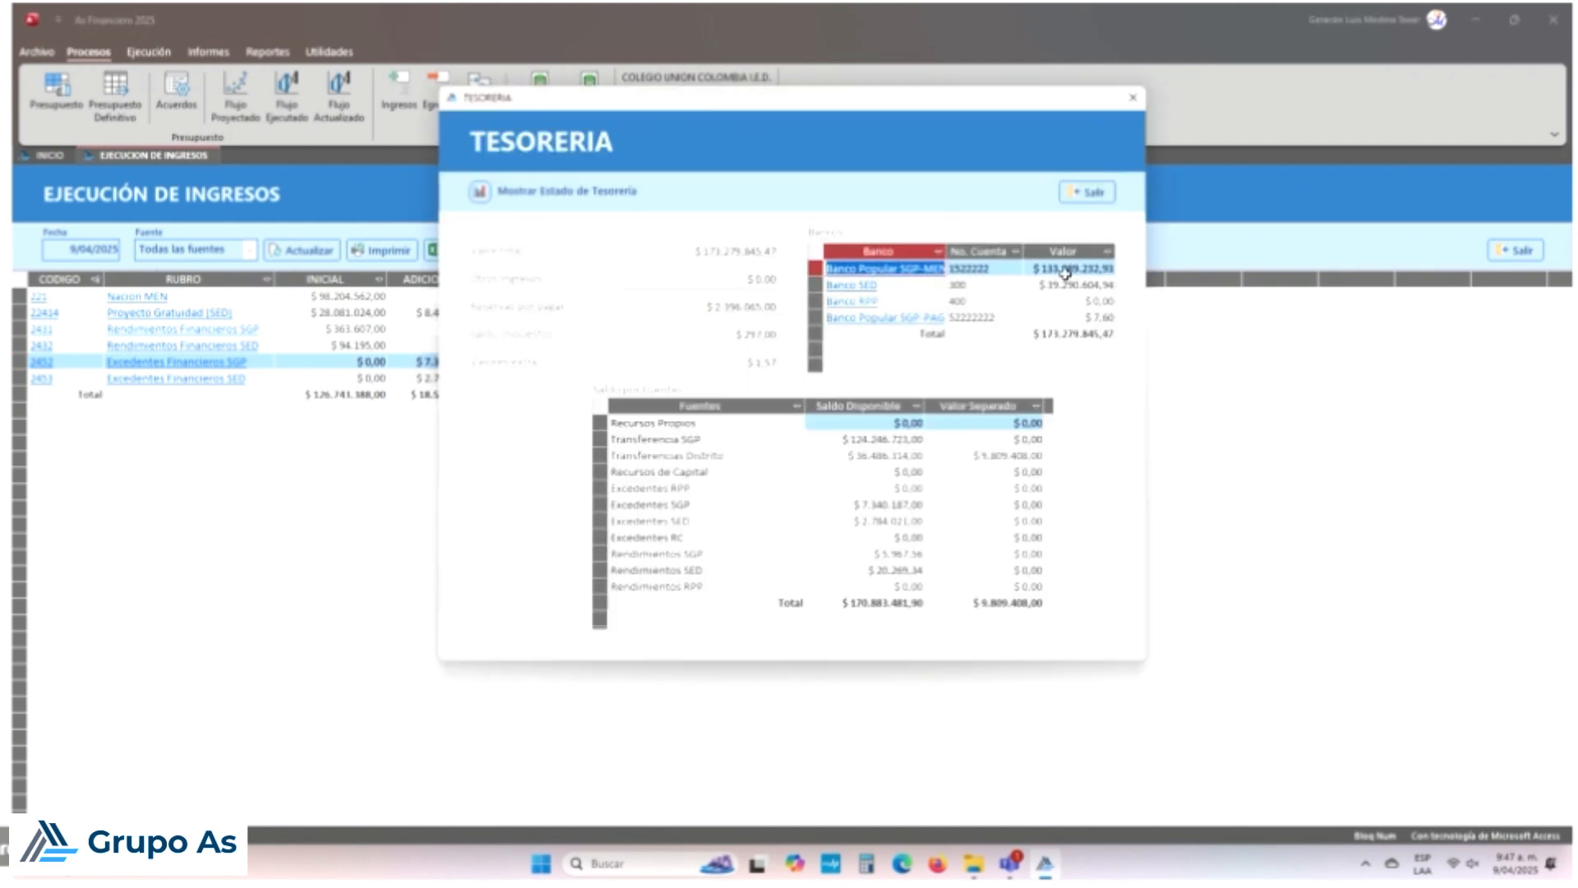
pyautogui.click(883, 273)
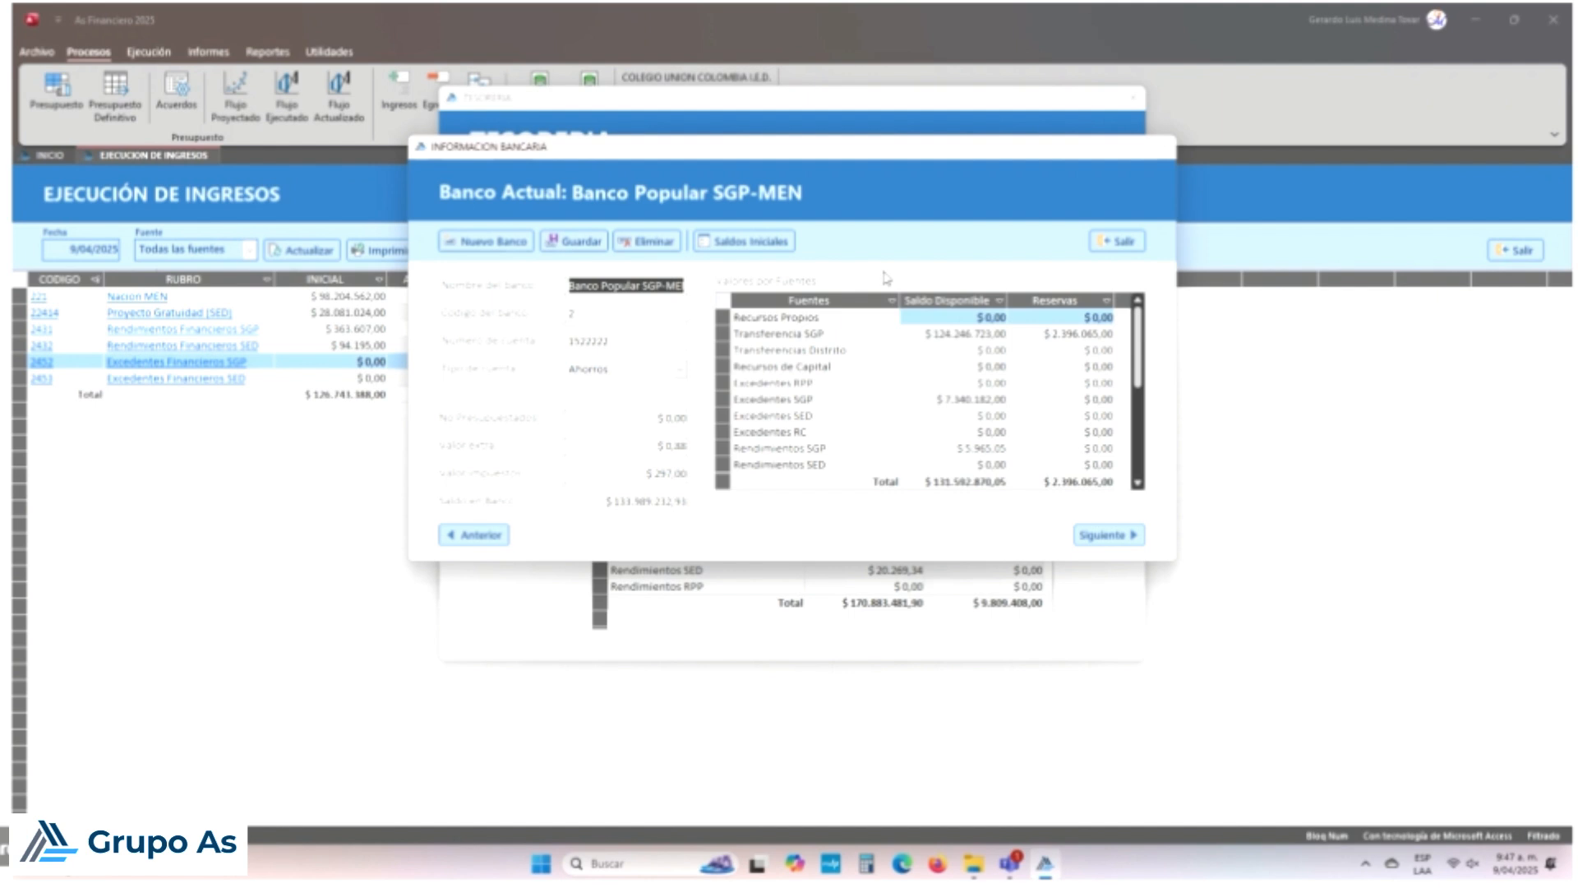
pyautogui.click(742, 244)
pyautogui.click(643, 327)
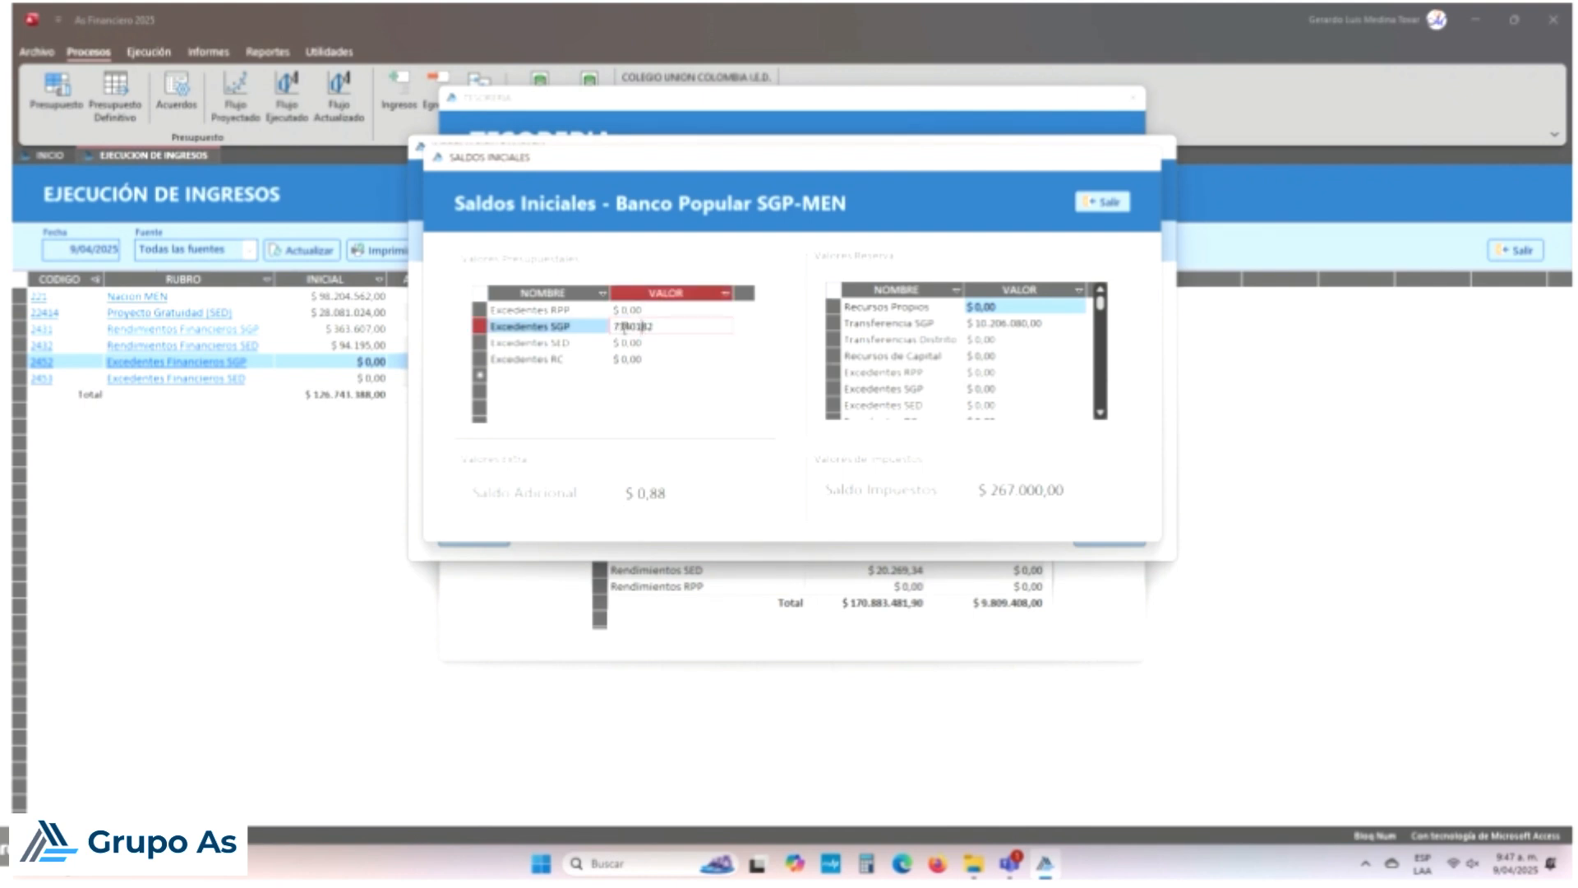
pyautogui.click(613, 326)
pyautogui.write('6')
pyautogui.press('Return')
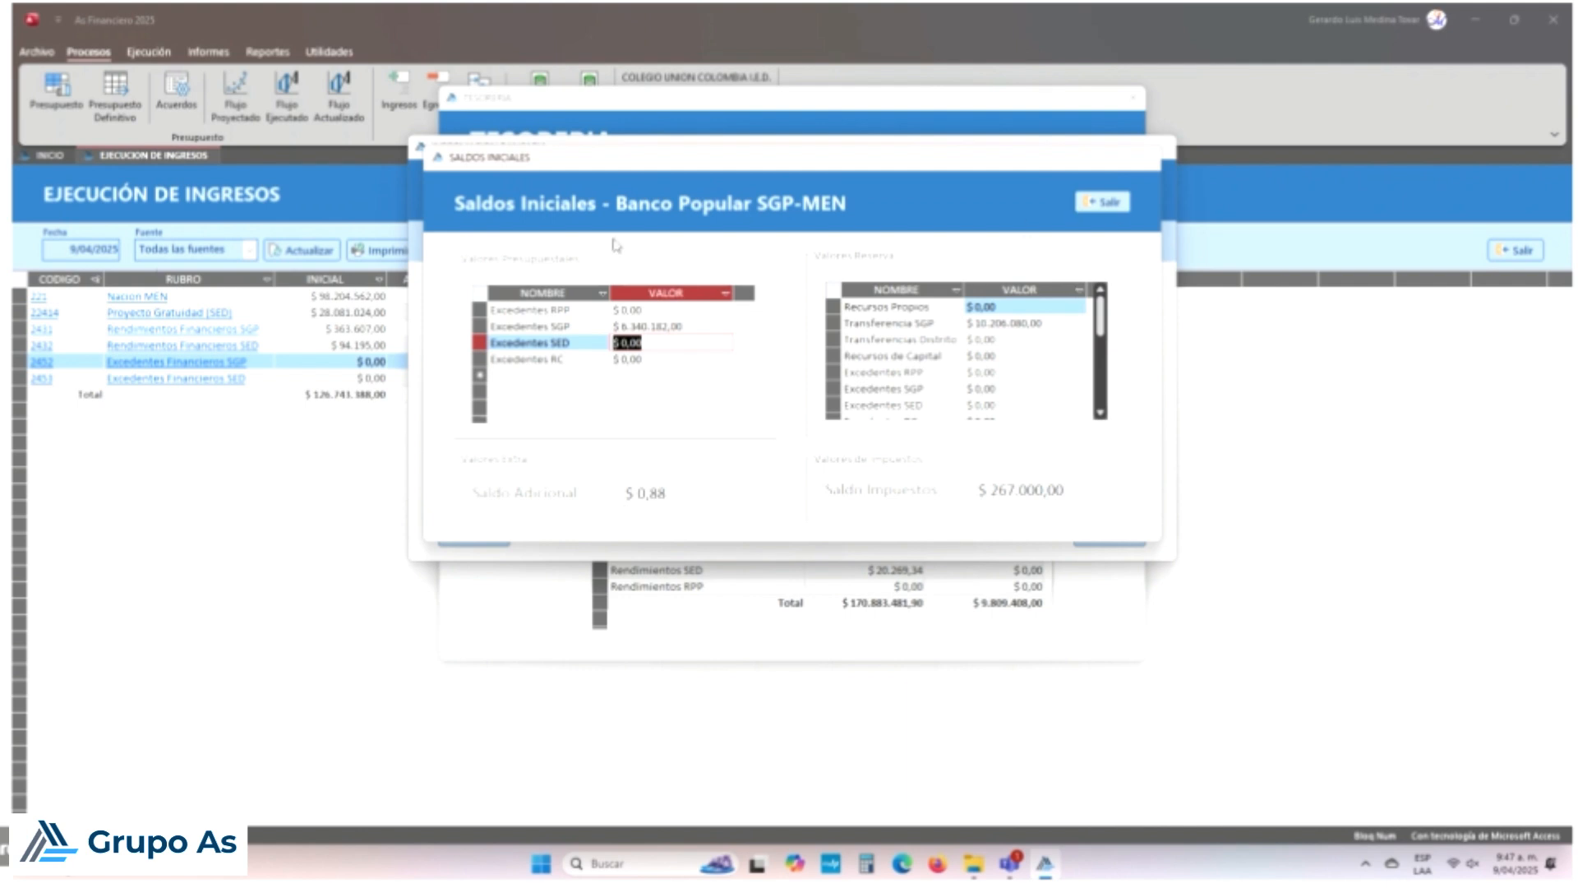
# Step: Save the bank, close the treasury windows and refresh the income execution report
pyautogui.click(1103, 201)
pyautogui.click(573, 241)
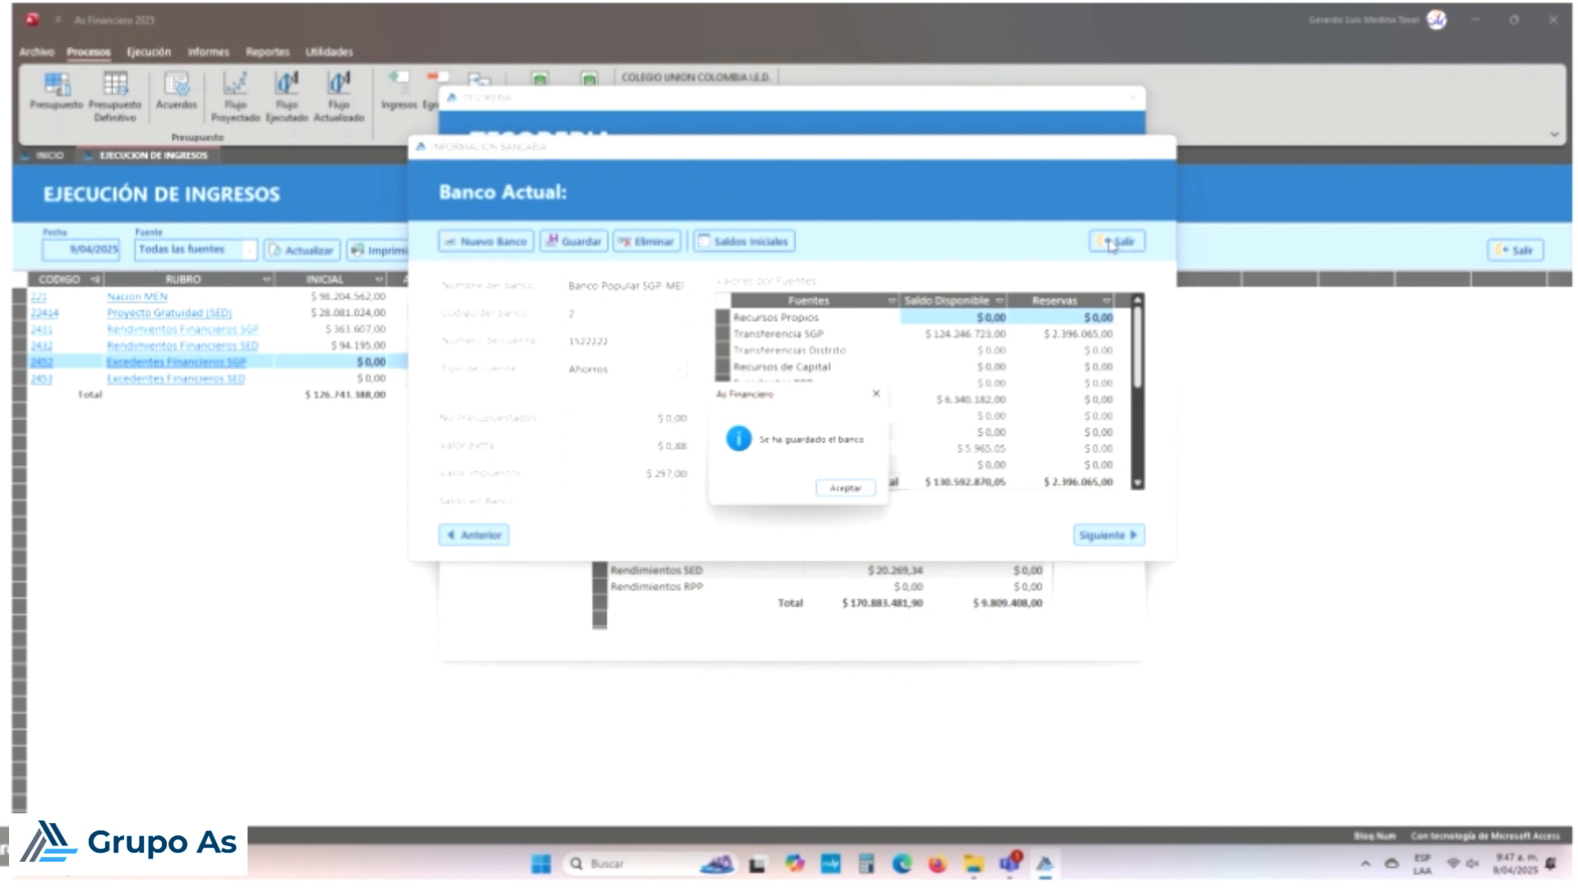
pyautogui.click(858, 490)
pyautogui.click(1119, 243)
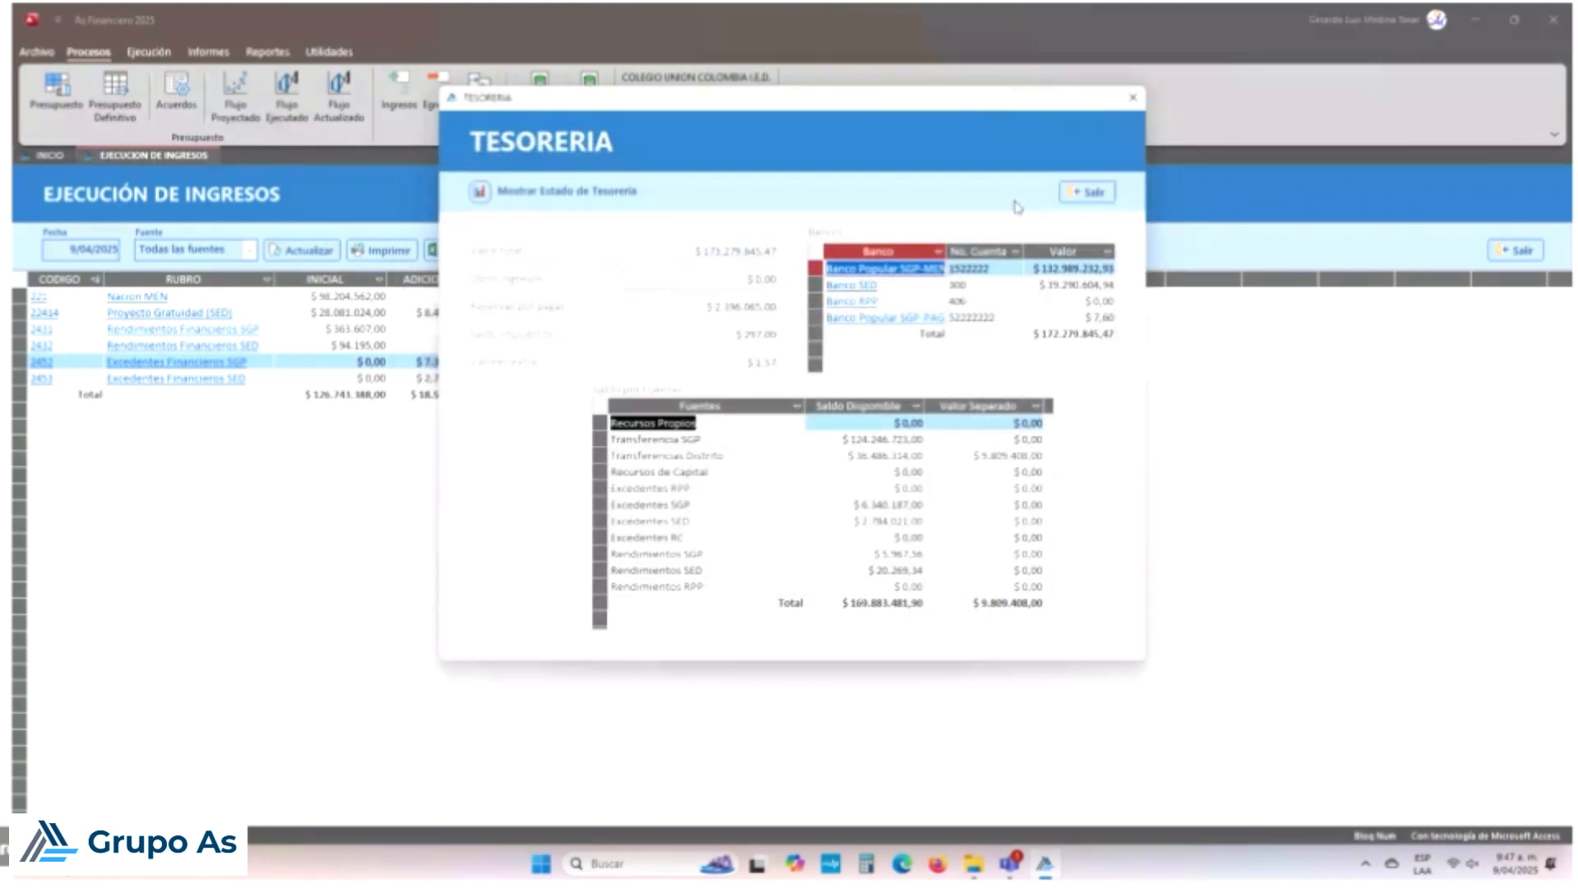
pyautogui.click(1089, 189)
pyautogui.click(301, 250)
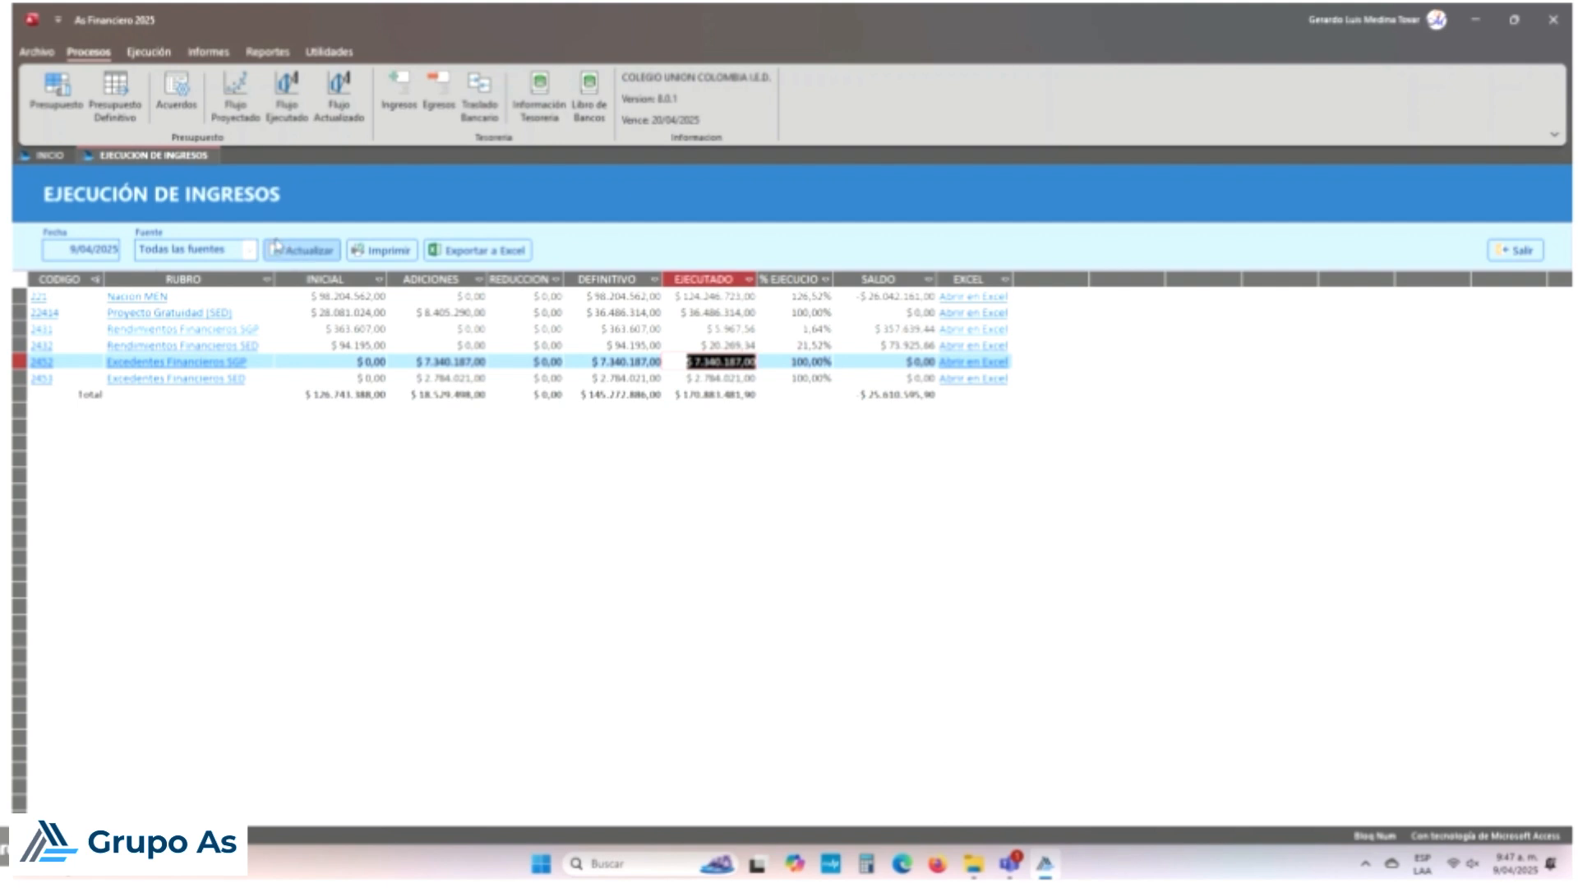
# Step: Inspect row 2452's EJECUTADO and DEFINITIVO values, comparing them with neighbouring rows
pyautogui.click(739, 361)
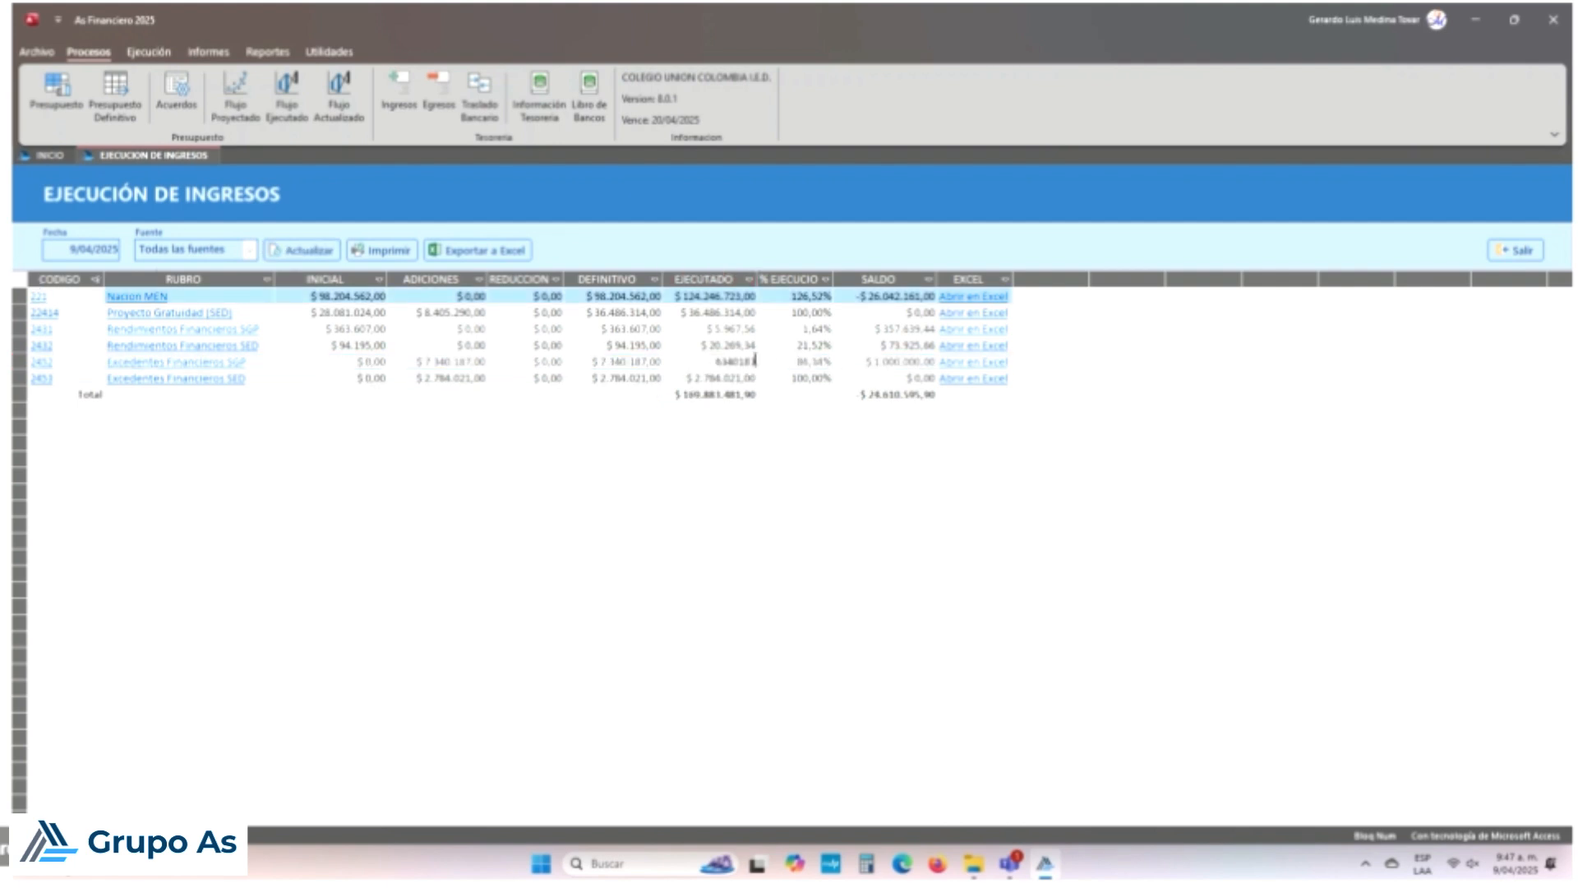
pyautogui.press('Up')
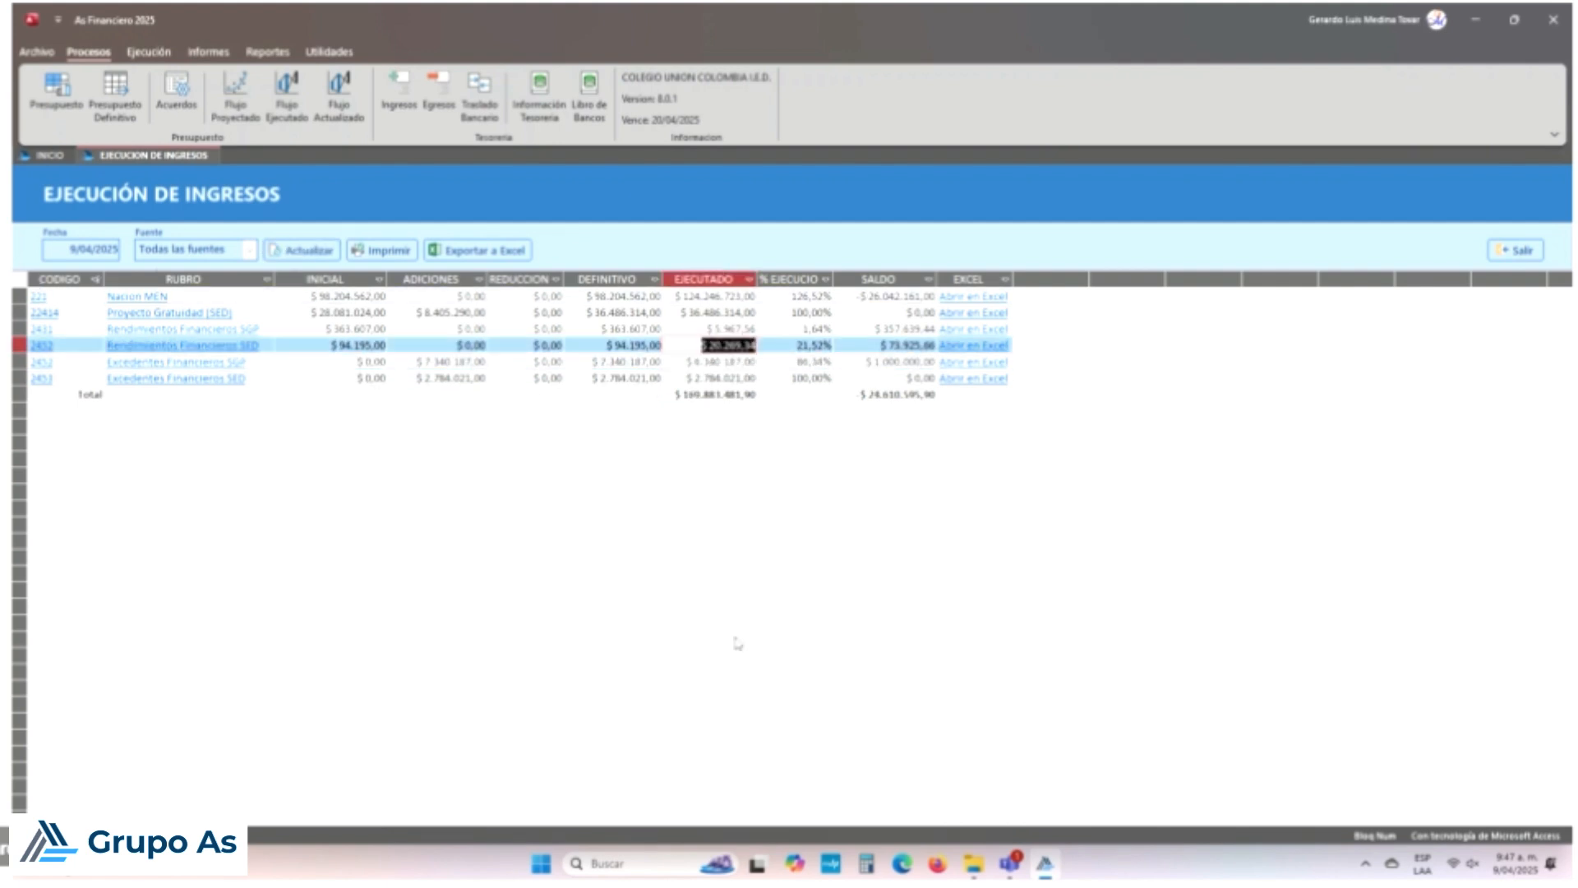
pyautogui.press('Down')
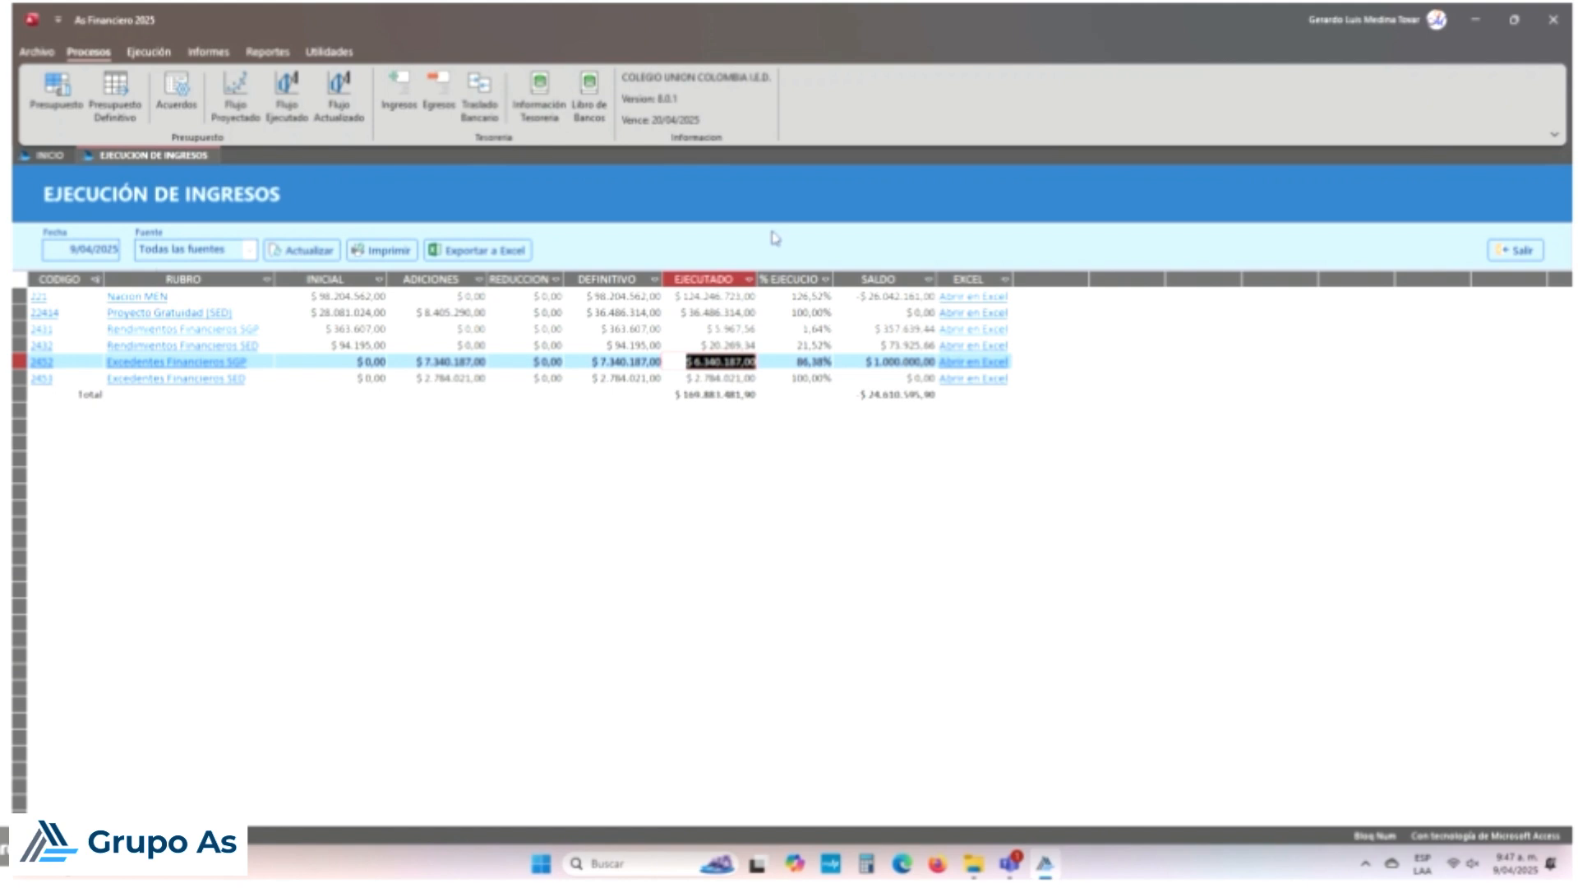
pyautogui.click(711, 279)
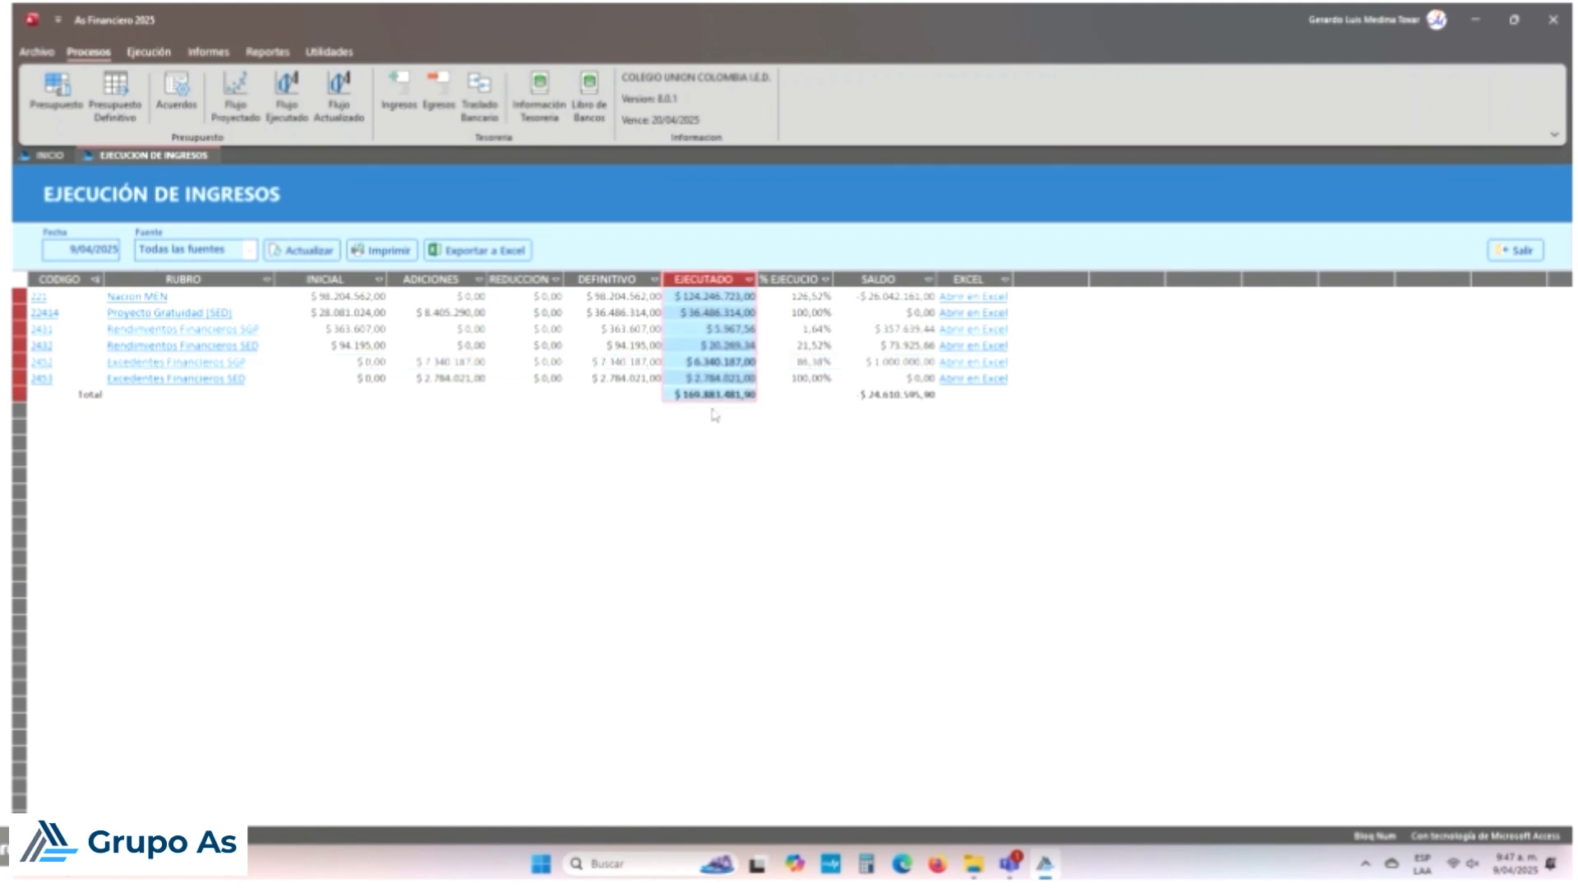
pyautogui.click(727, 361)
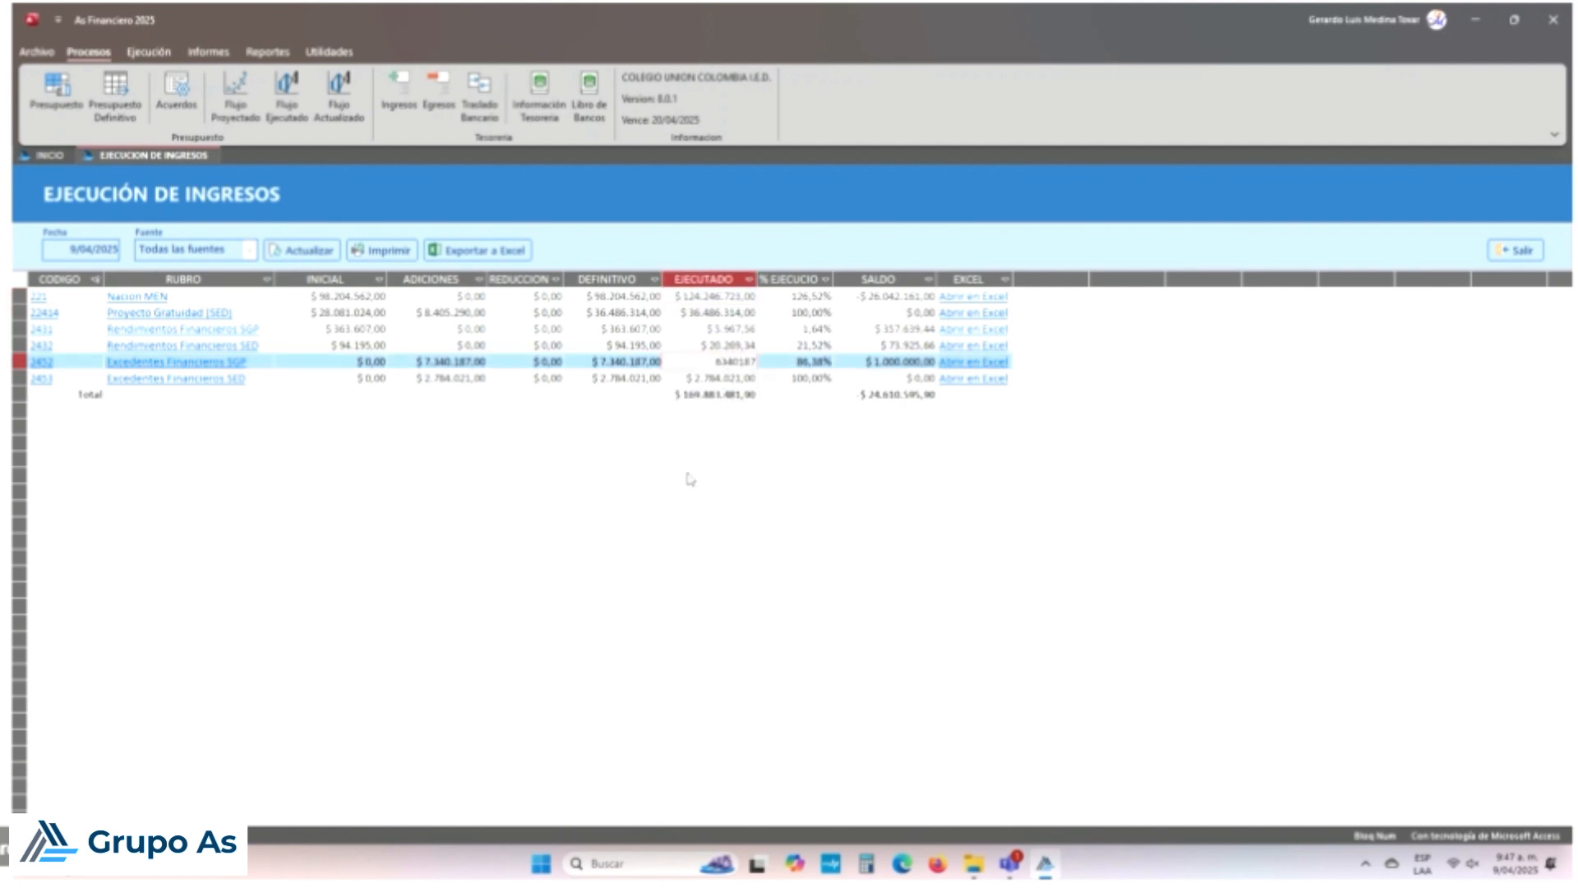
pyautogui.press('Down')
pyautogui.press('Up')
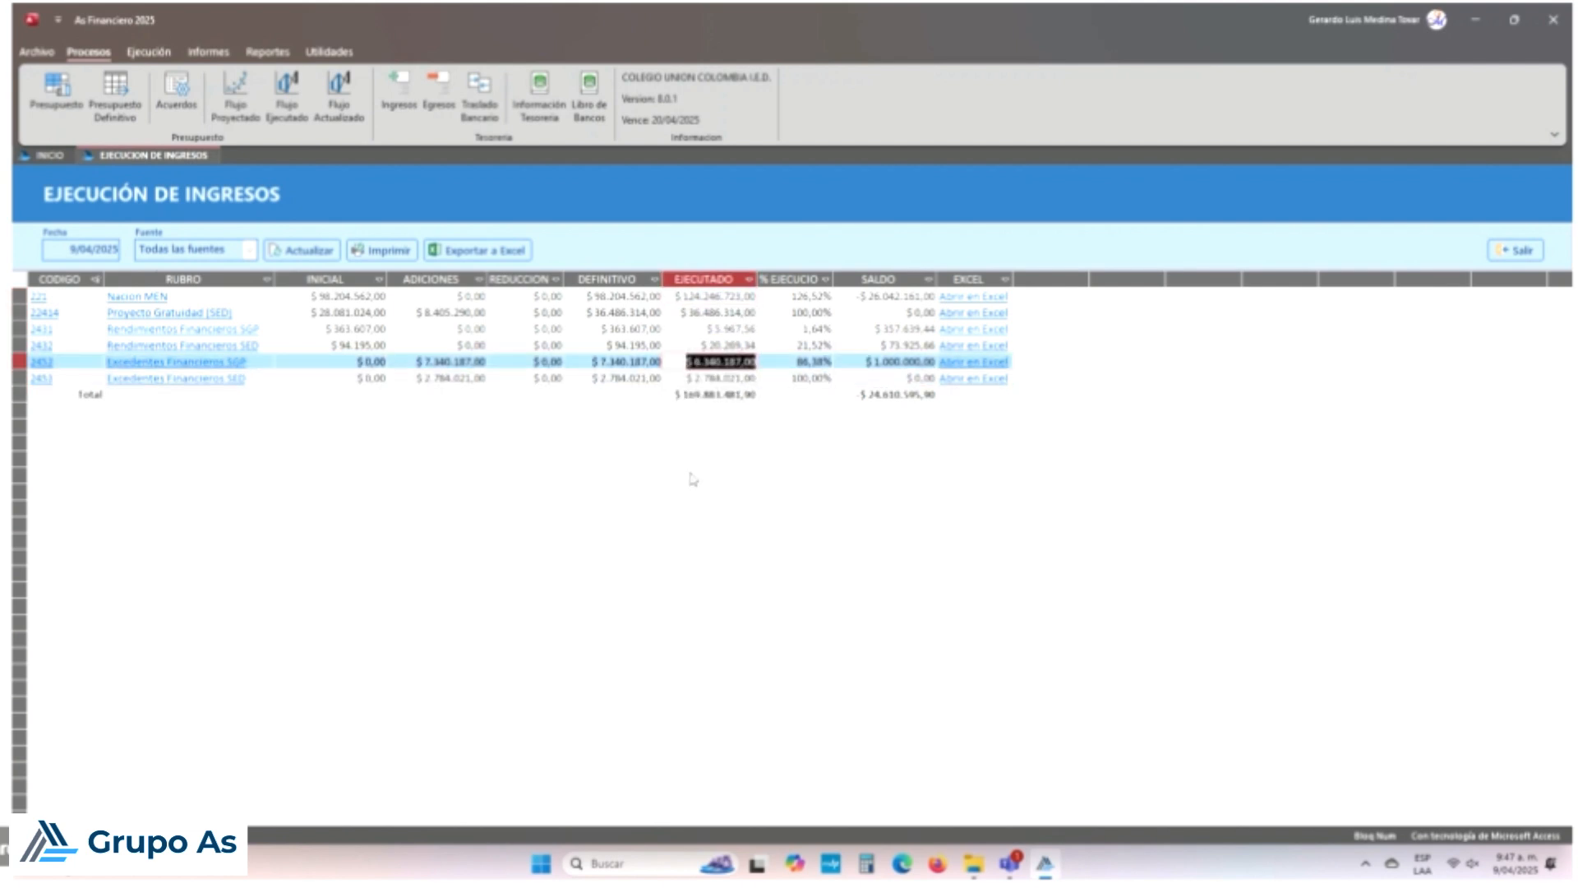
pyautogui.press('Left')
pyautogui.press('Down')
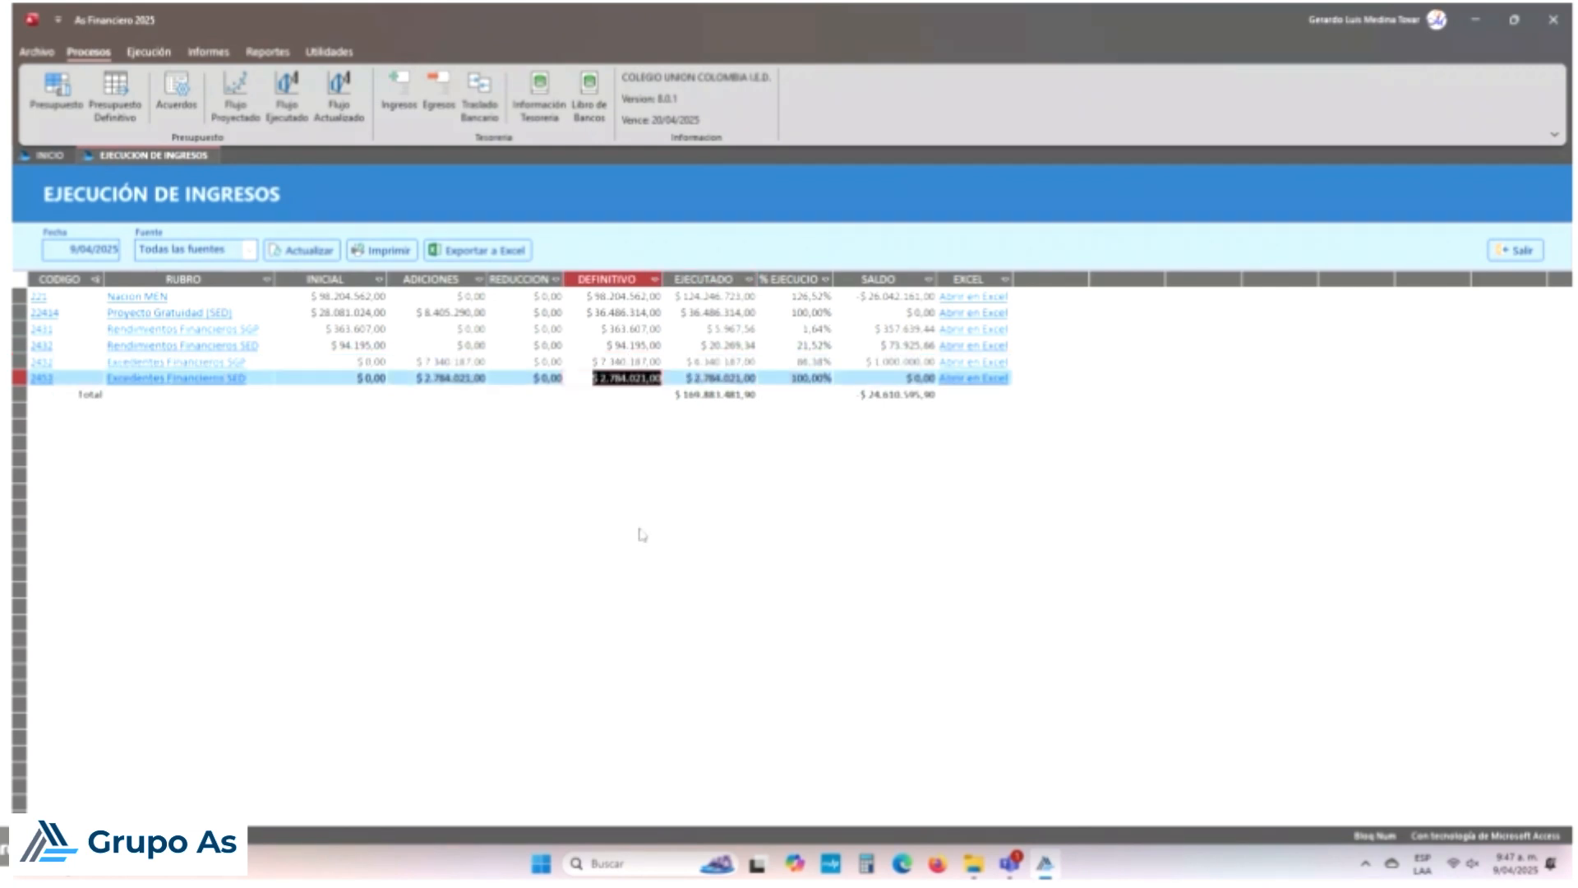
pyautogui.press('Up')
pyautogui.press('Right')
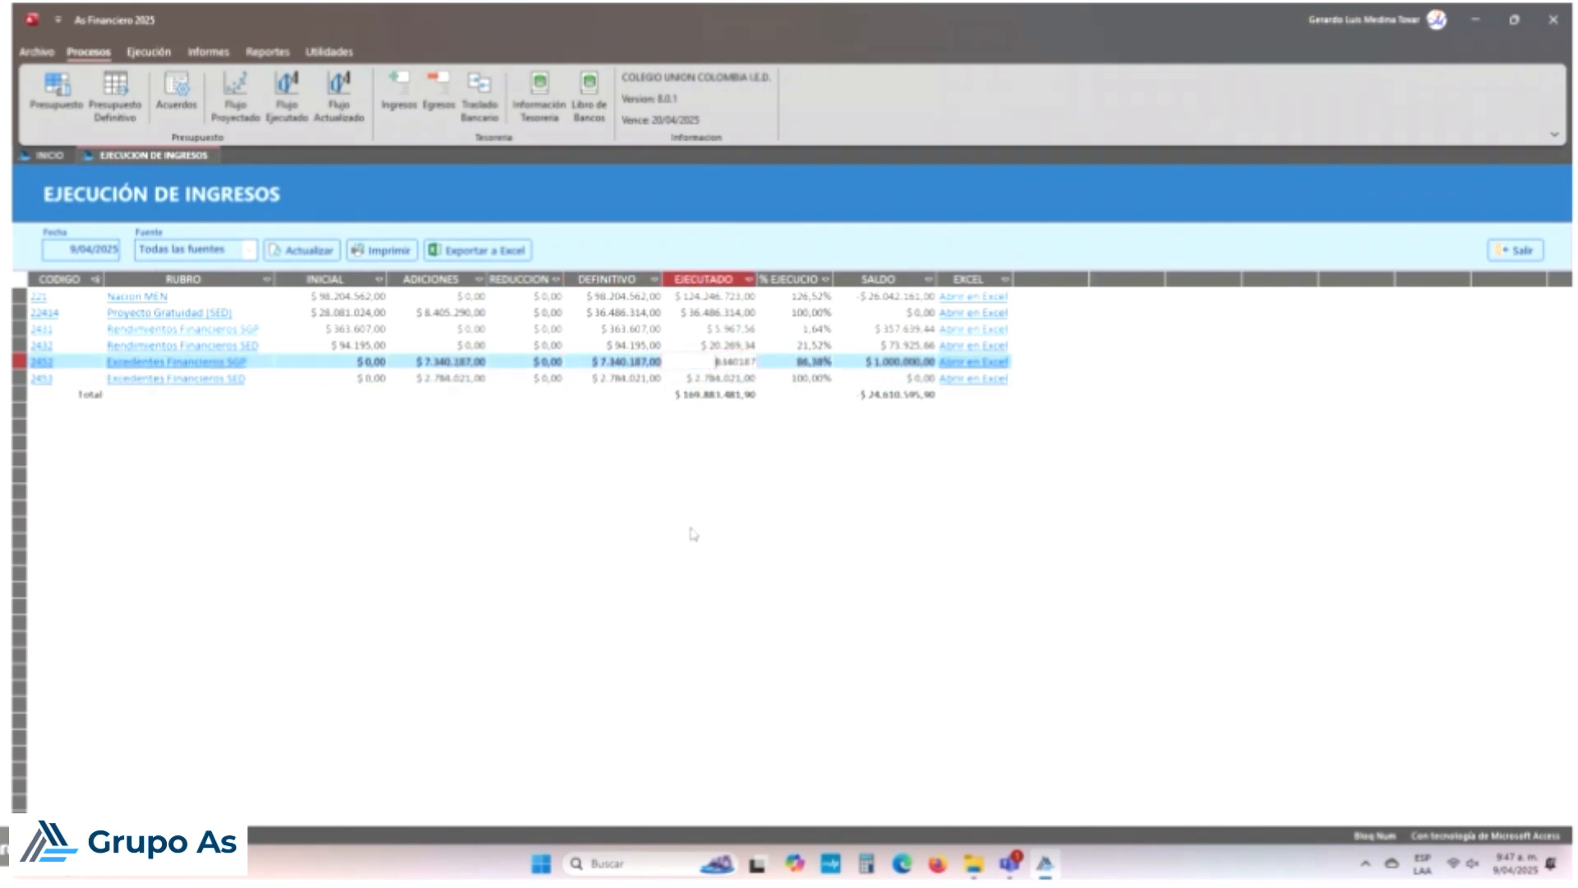
pyautogui.press('Down')
pyautogui.press('Up')
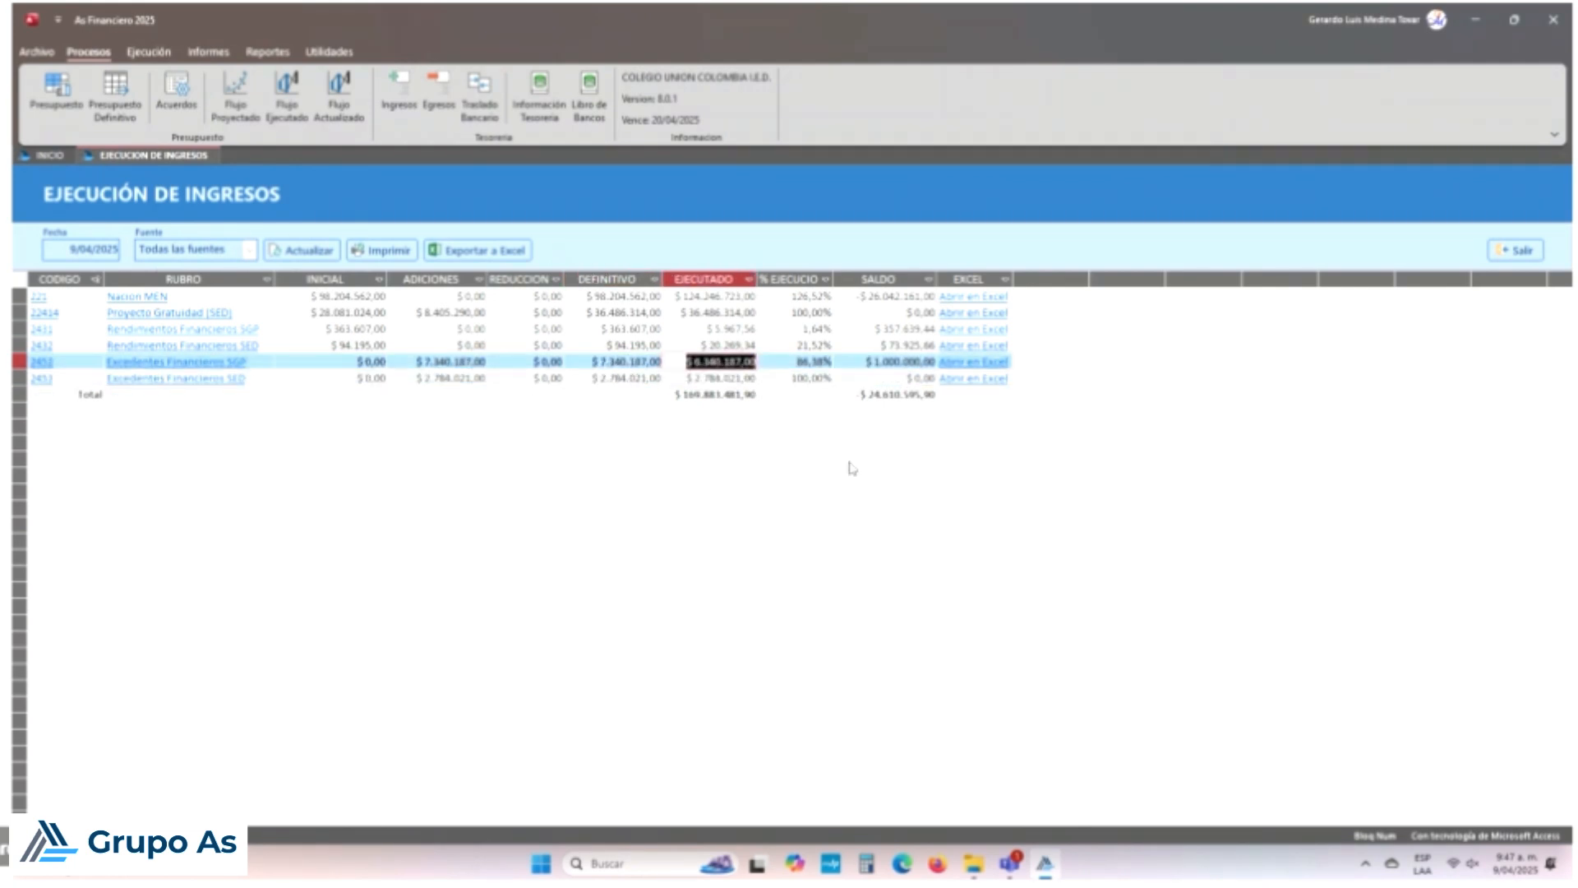
# Step: Check row 2452's 86,38% execution percentage and its remaining SALDO
pyautogui.click(804, 363)
pyautogui.click(804, 380)
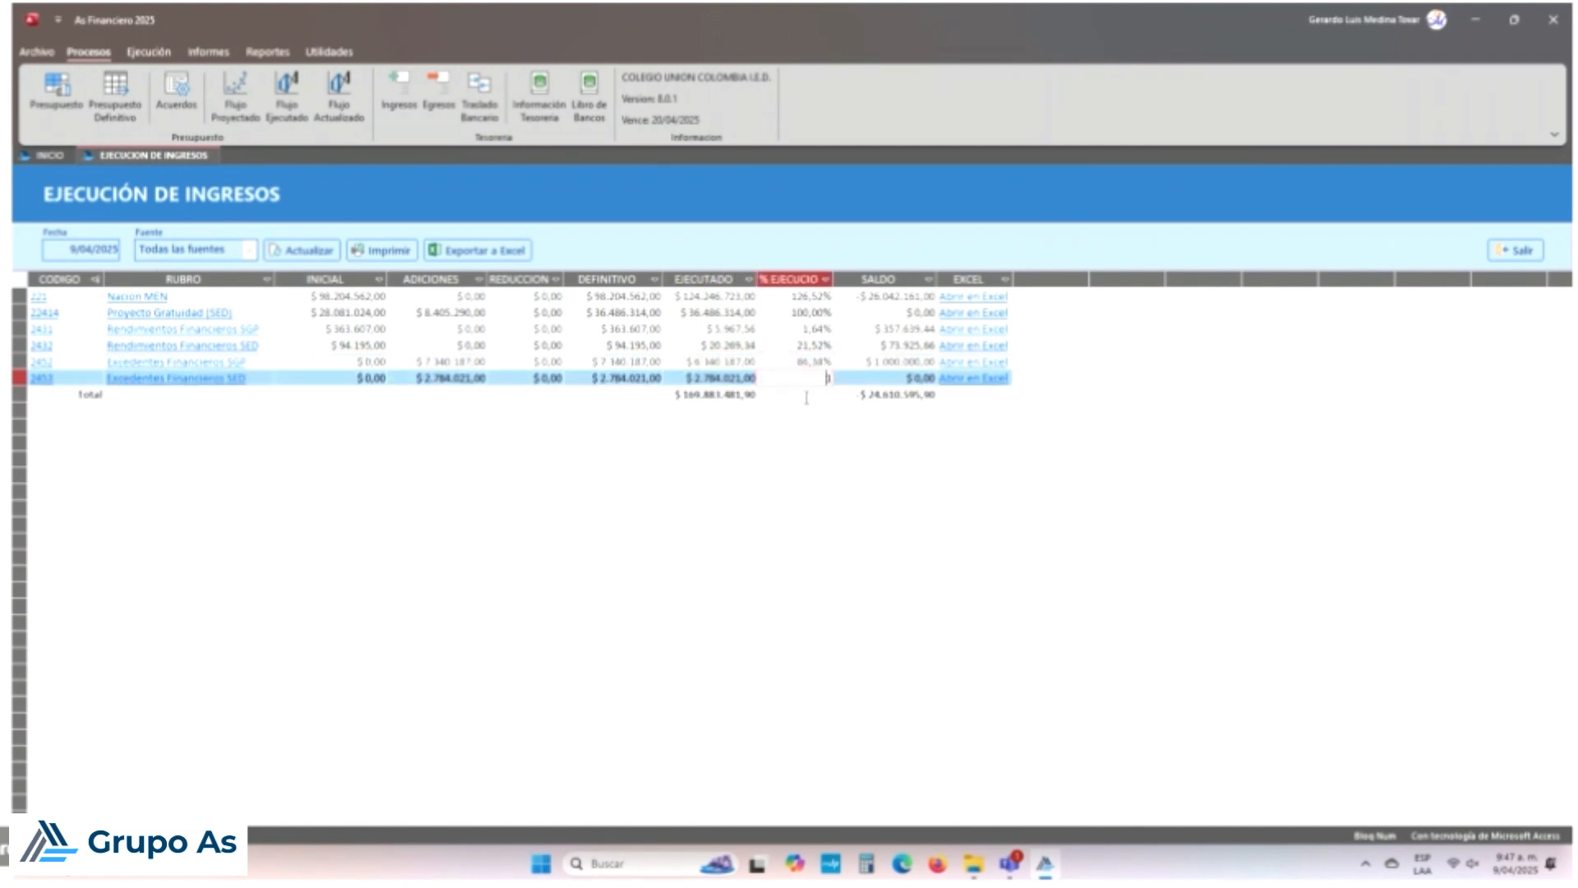
pyautogui.press('Up')
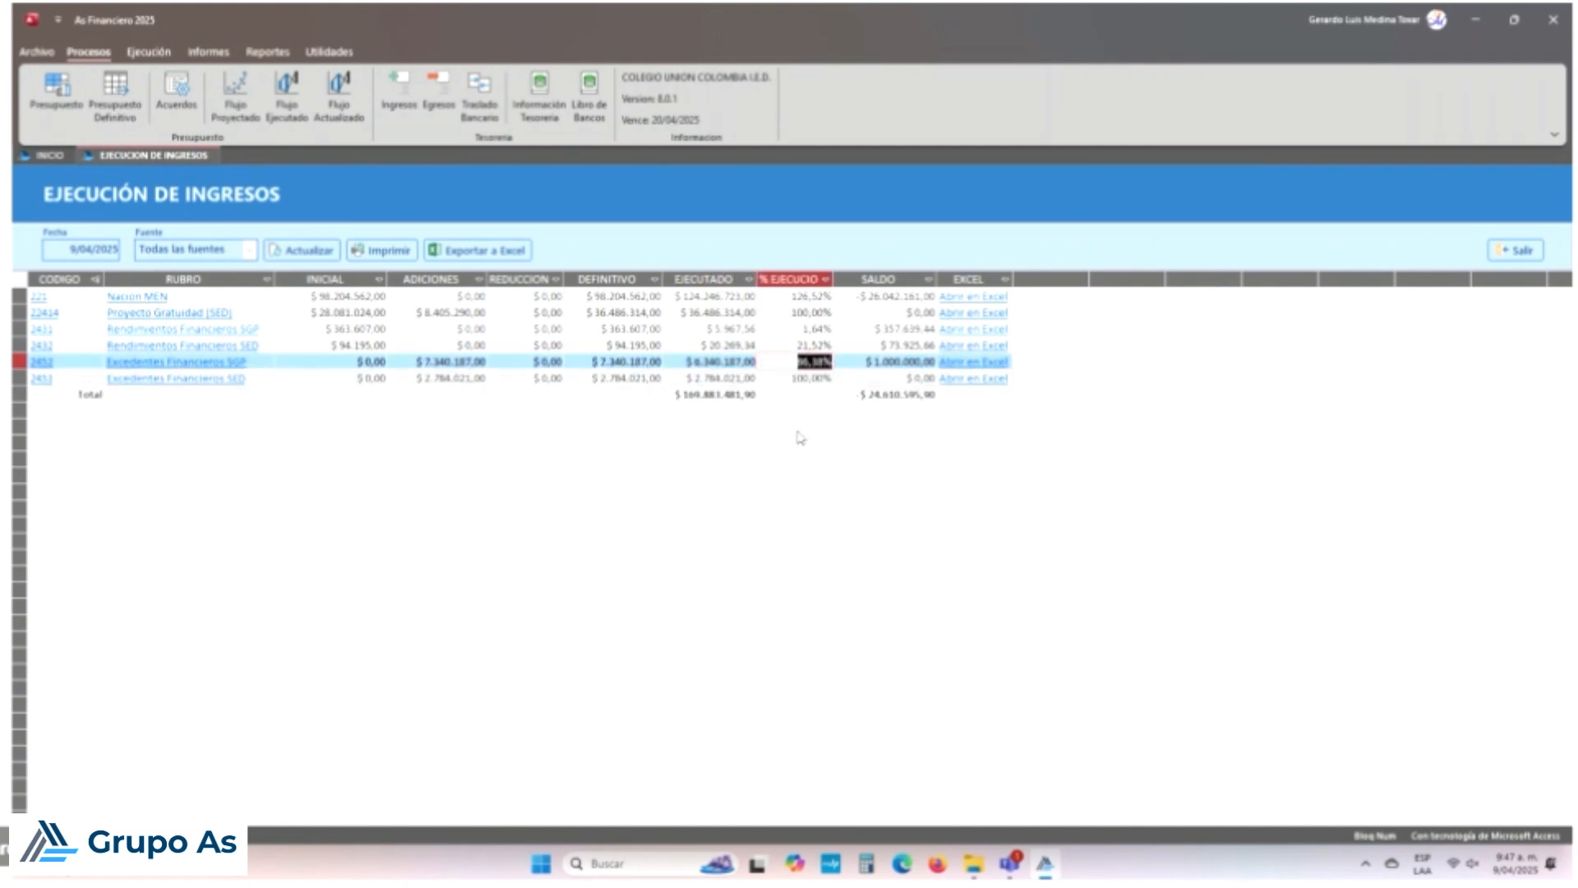
pyautogui.click(931, 361)
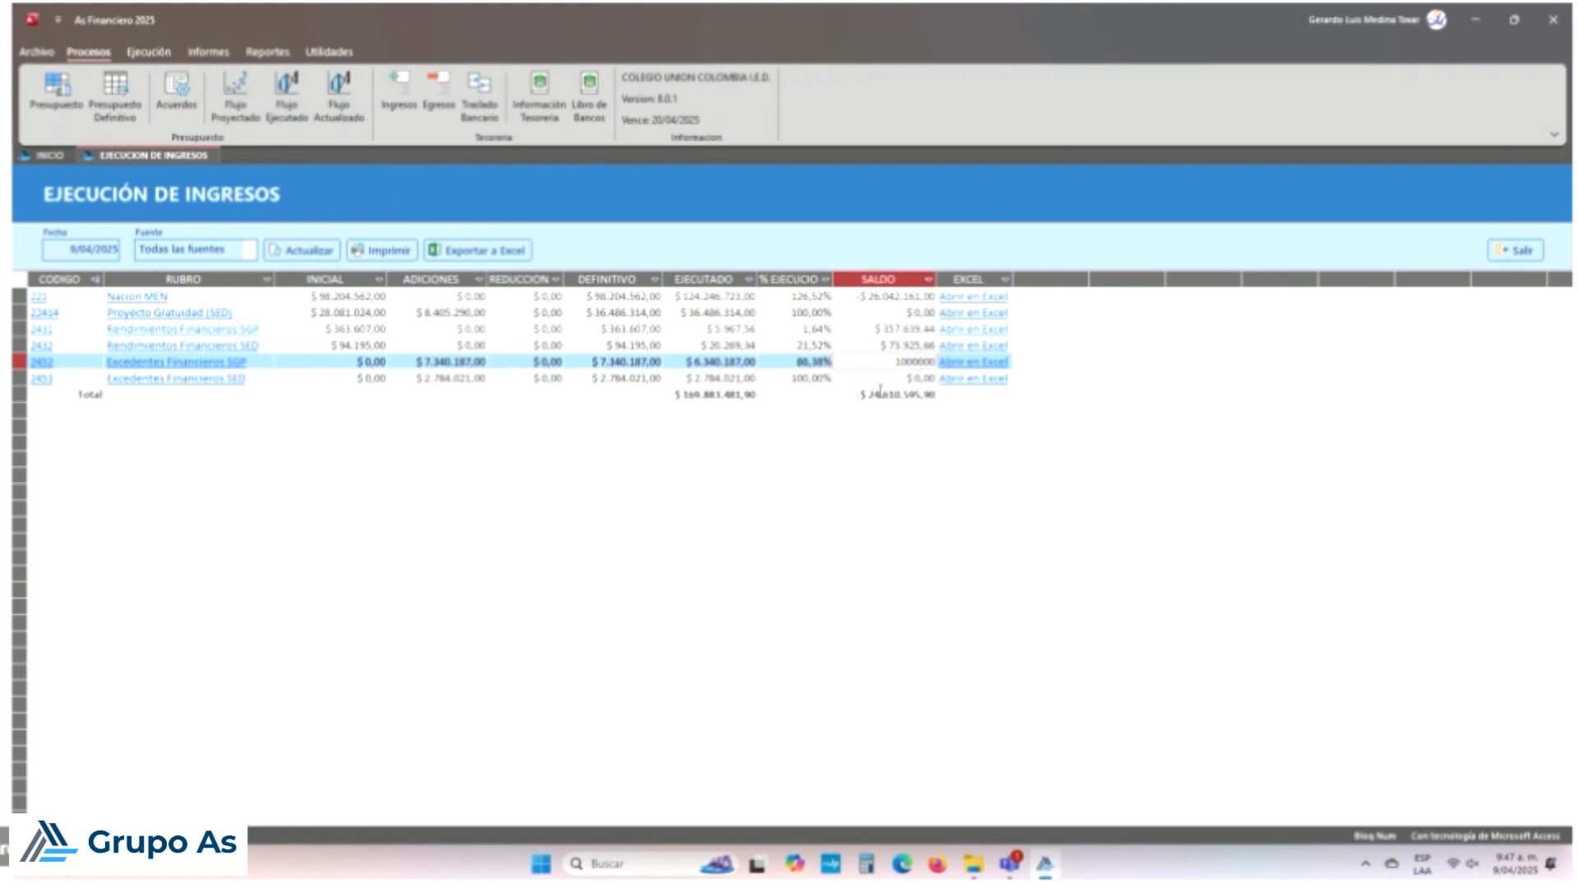
pyautogui.press('Down')
pyautogui.press('Up')
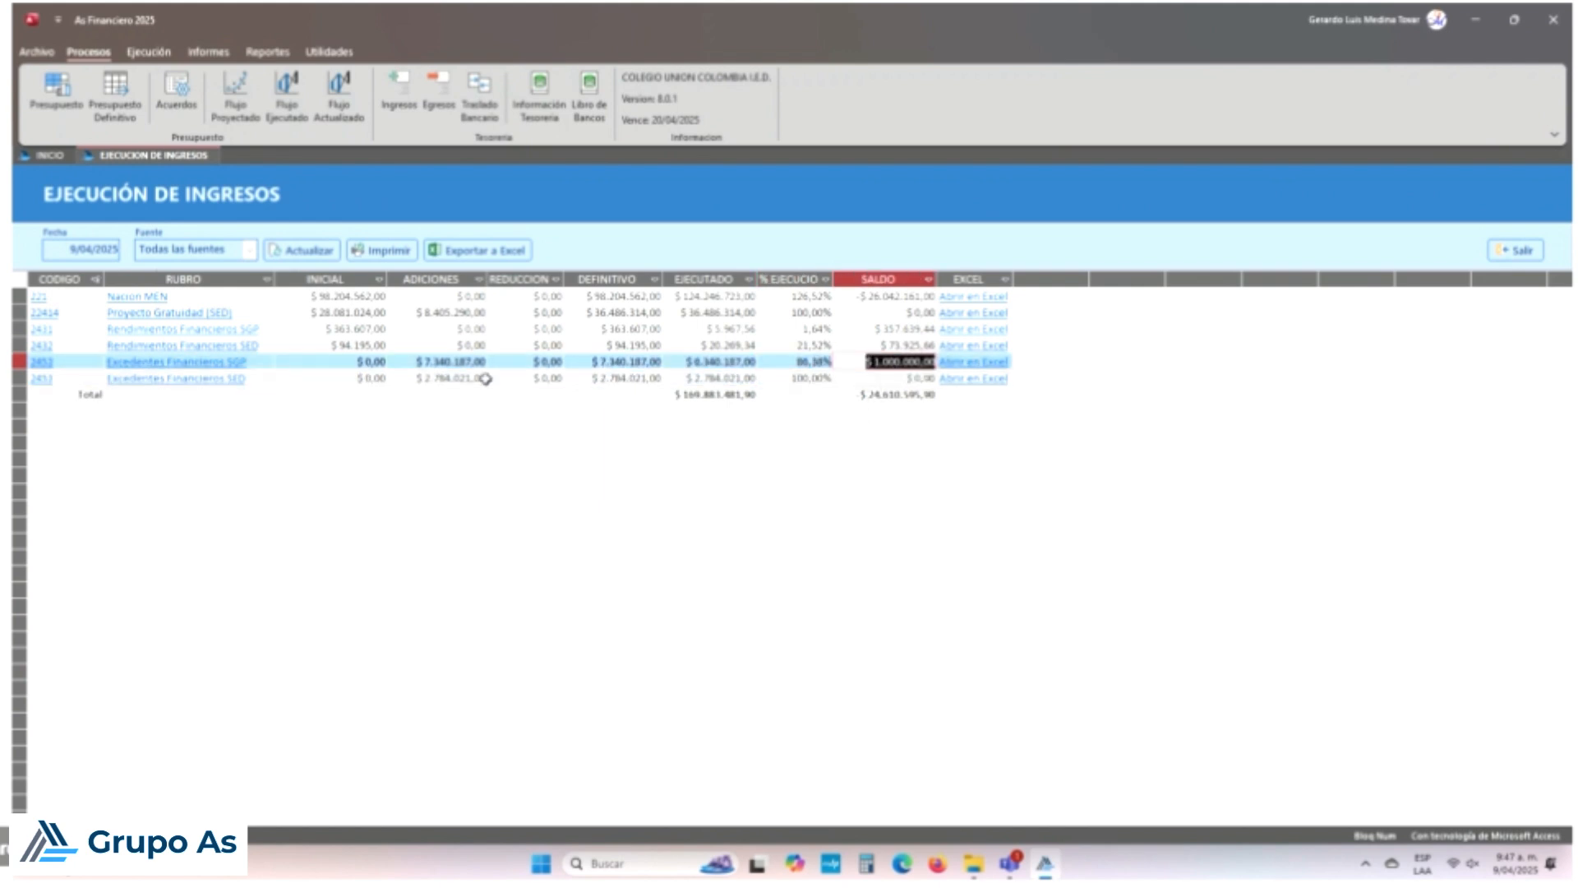
# Step: Review row 2452's ADICIONES, DEFINITIVO and EJECUTADO amounts, then bring up the treasury summary
pyautogui.click(463, 361)
pyautogui.press('Down')
pyautogui.press('Up')
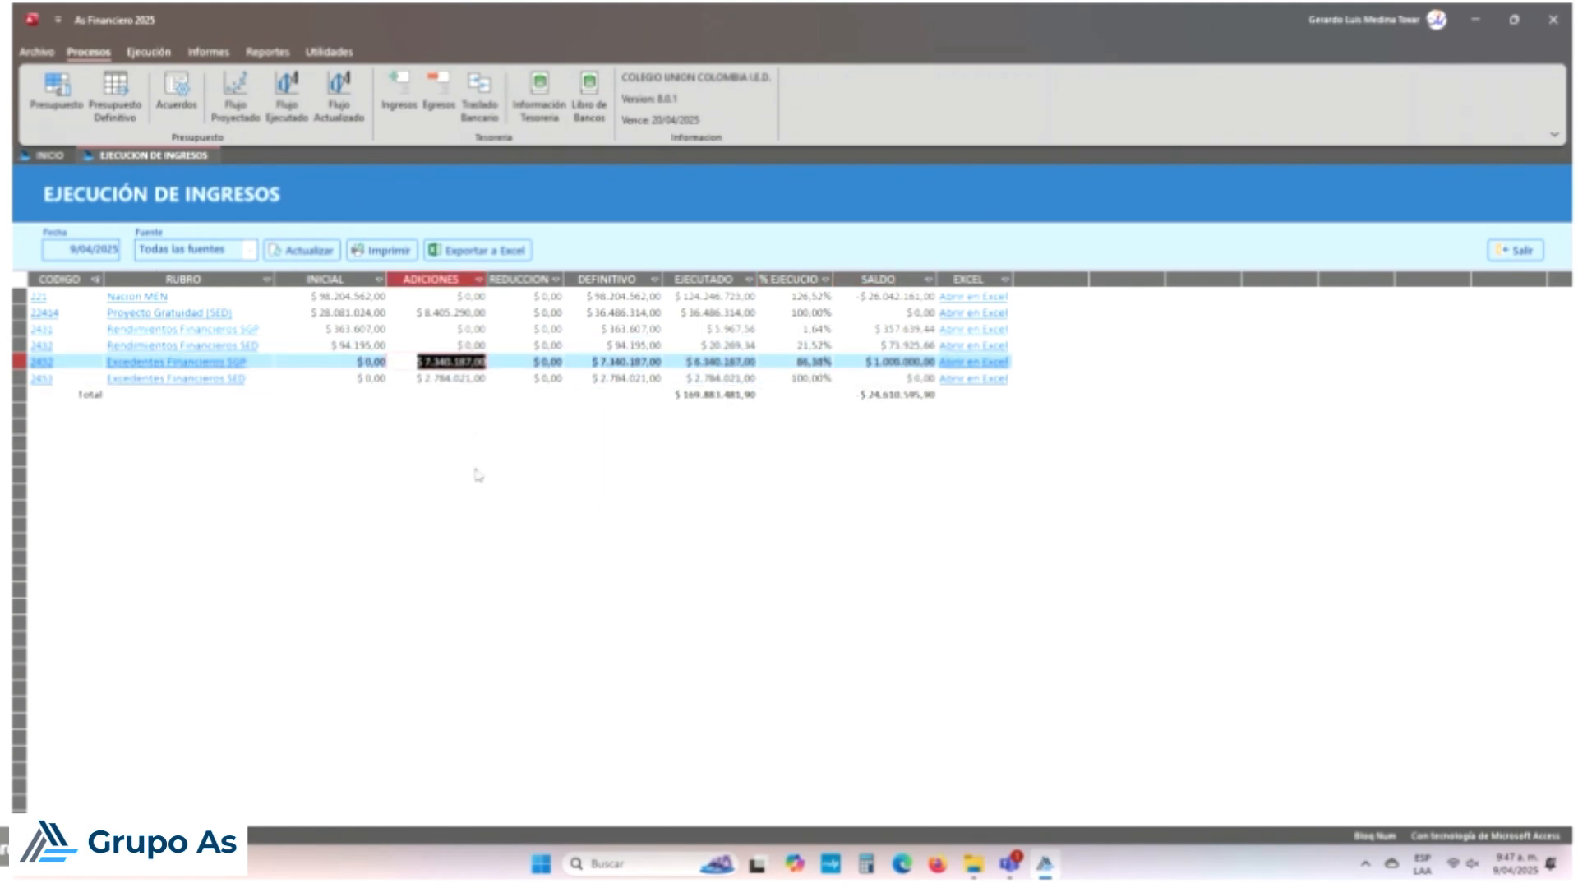
pyautogui.press('Down')
pyautogui.press('Up')
pyautogui.press('Down')
pyautogui.press('Up')
pyautogui.click(610, 367)
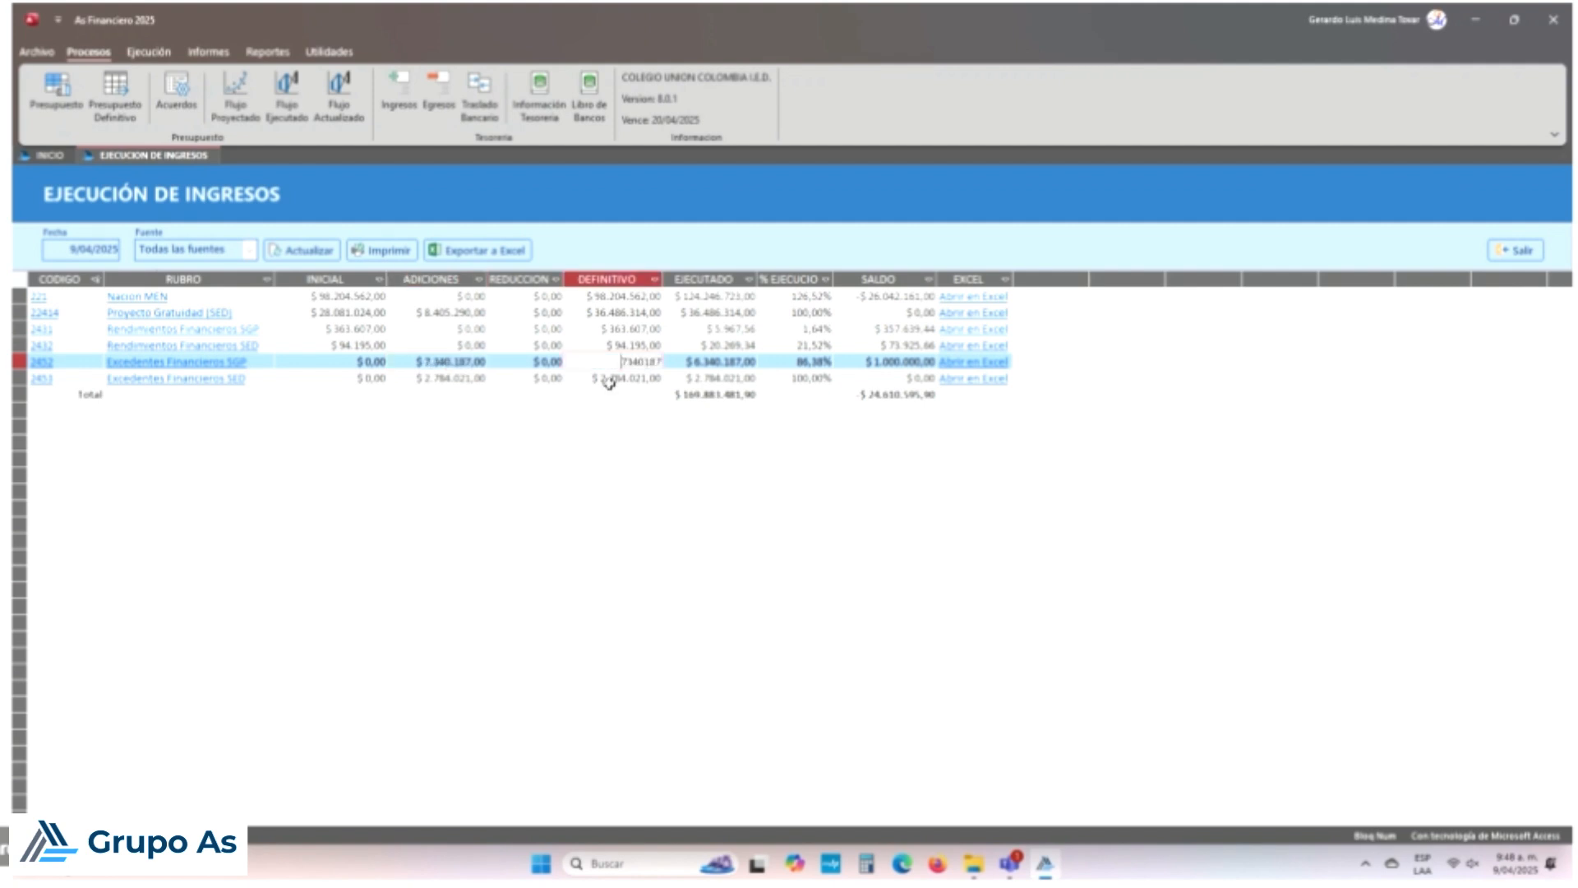
pyautogui.press('Down')
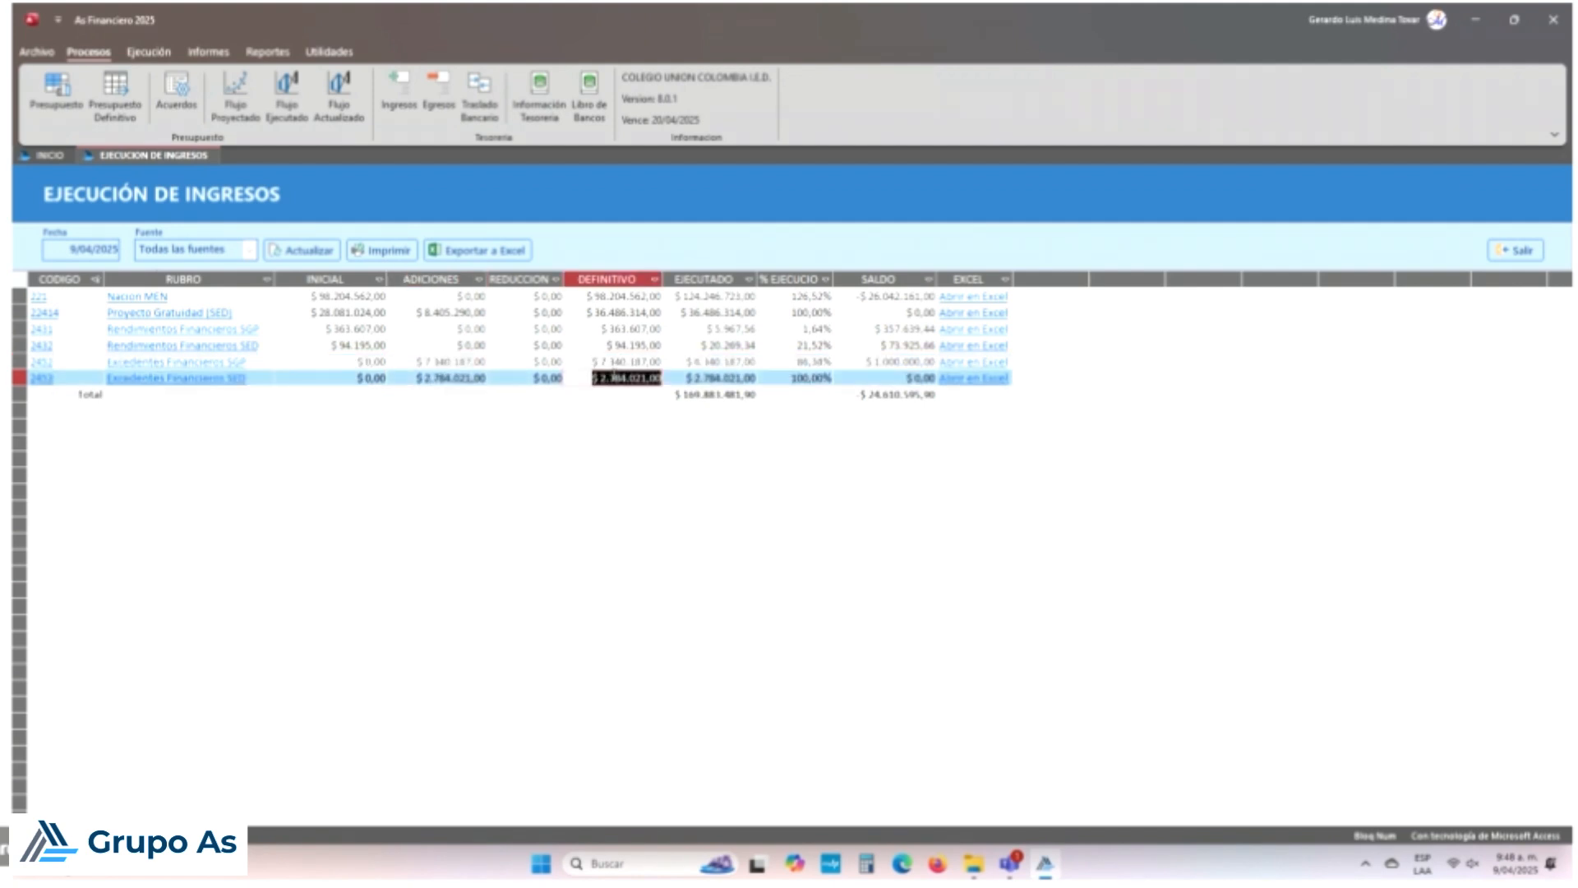
pyautogui.click(716, 361)
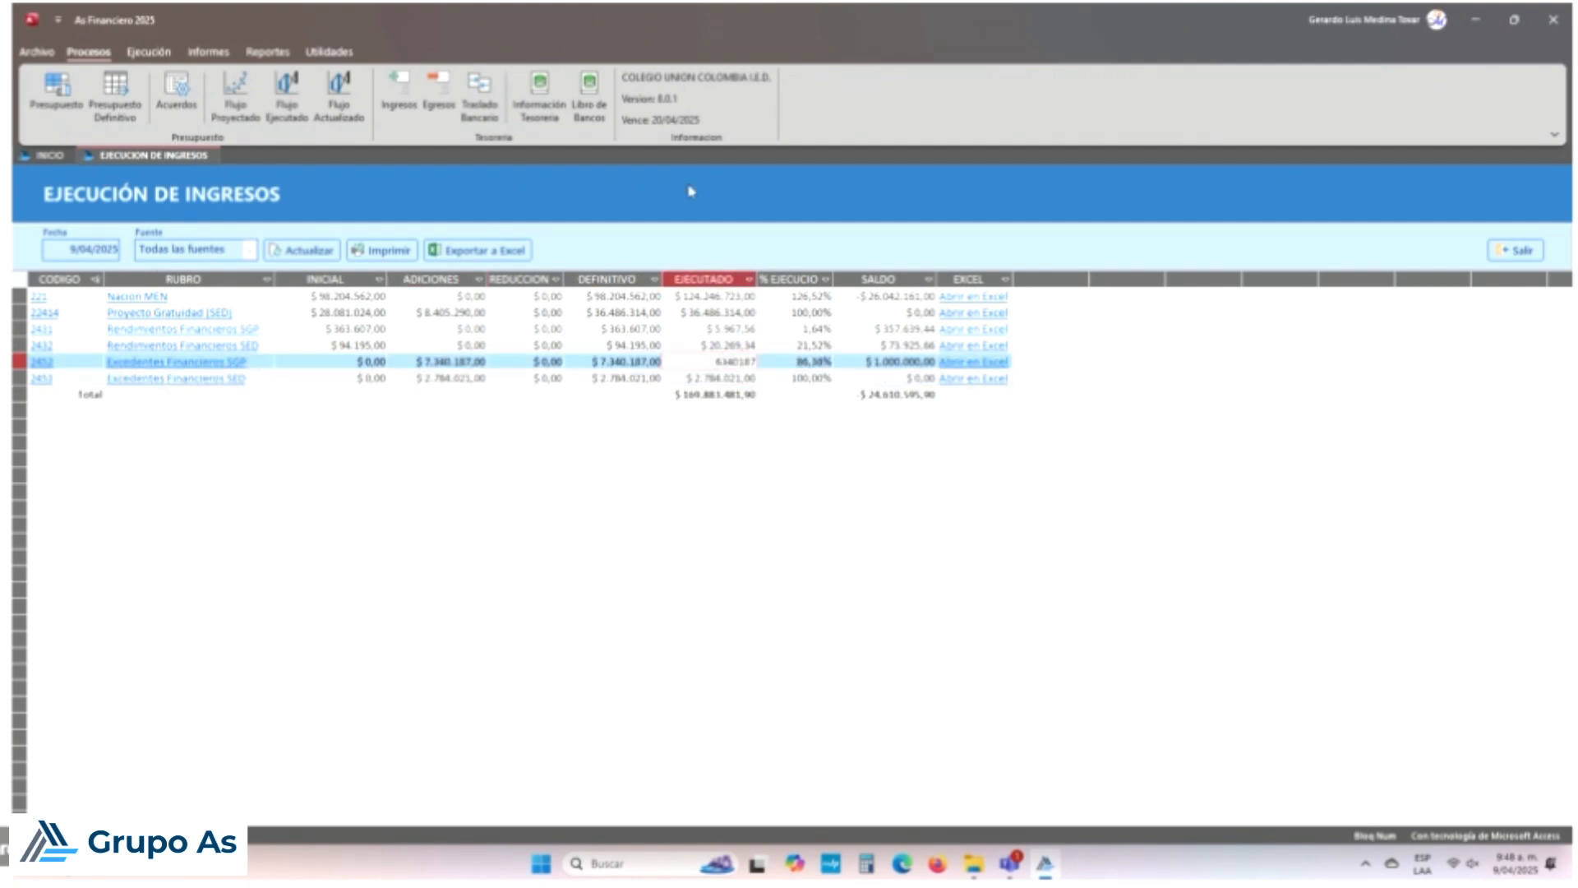
pyautogui.click(539, 97)
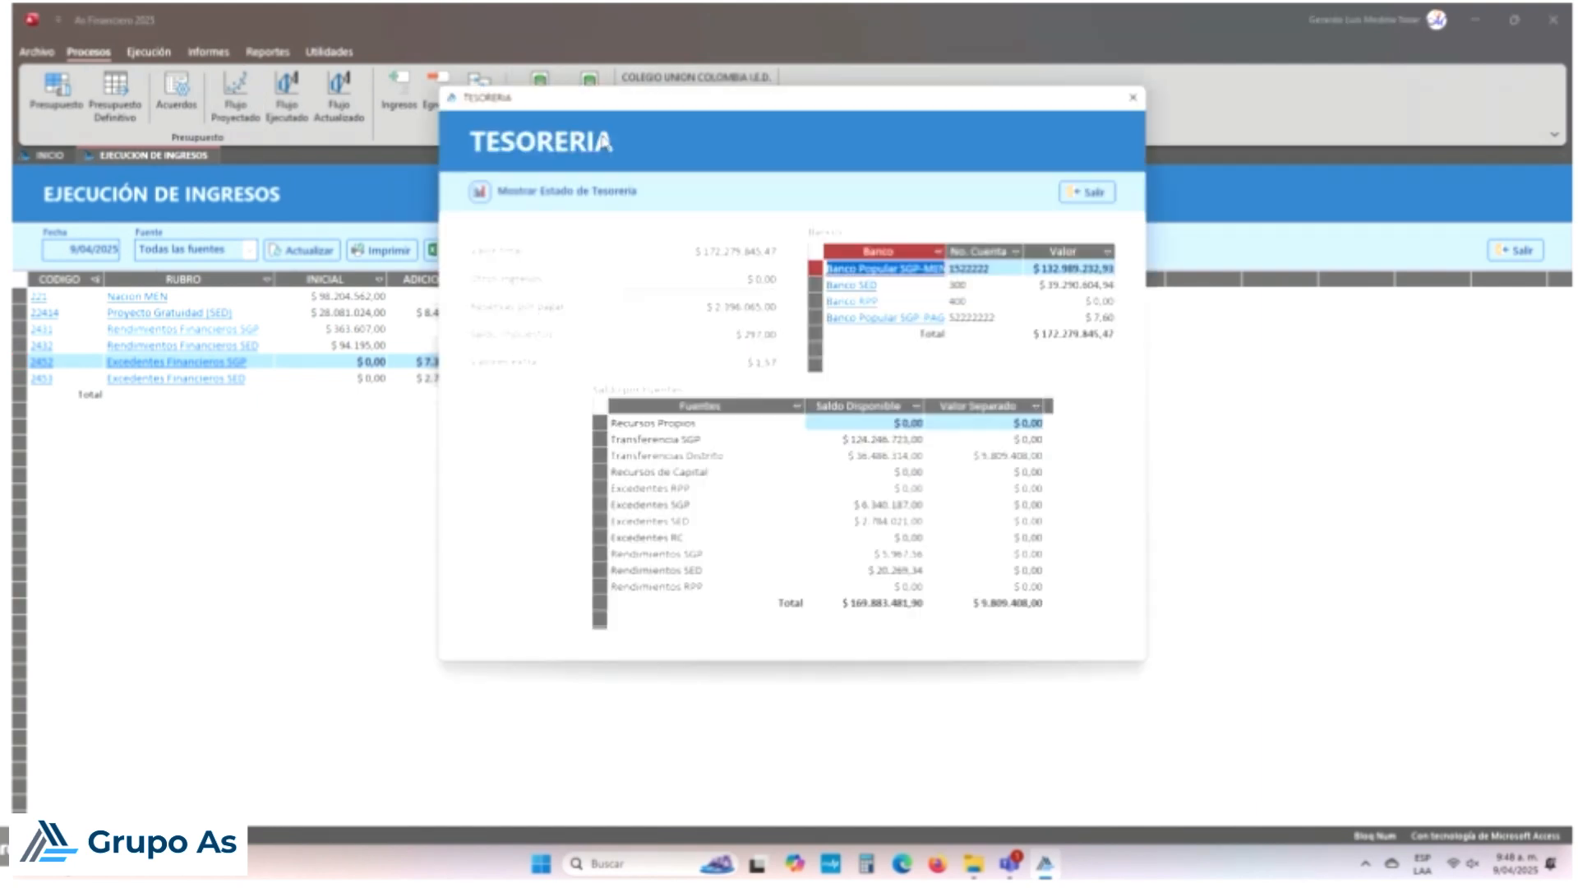
# Step: Change Banco Popular SGP-MEN's Excedentes SGP initial balance to 7.340.182
pyautogui.click(898, 272)
pyautogui.doubleClick(899, 271)
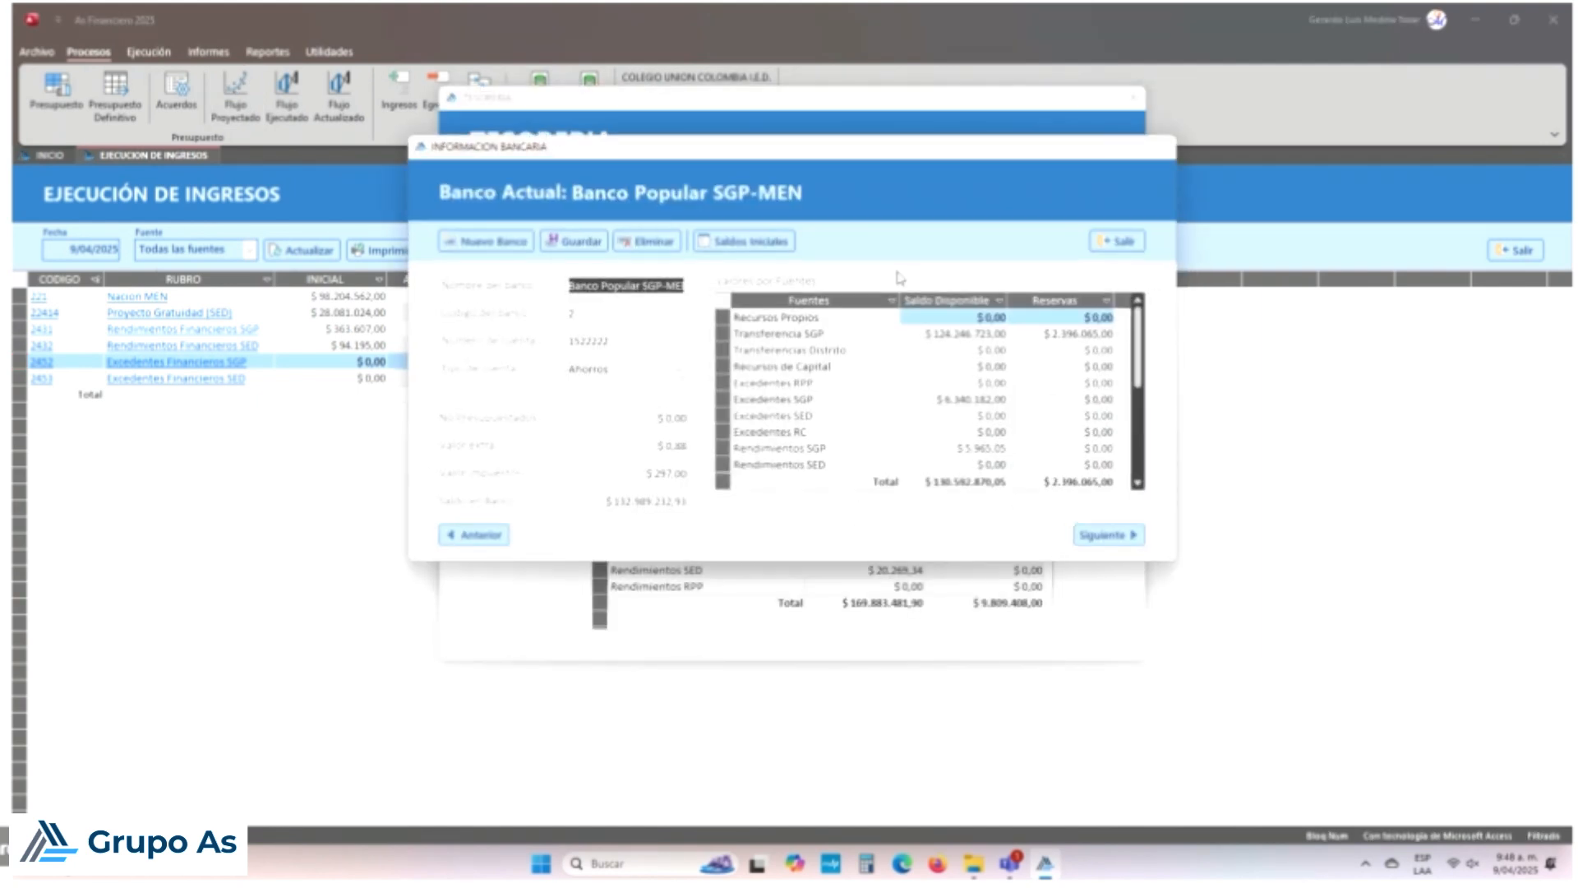
pyautogui.click(712, 241)
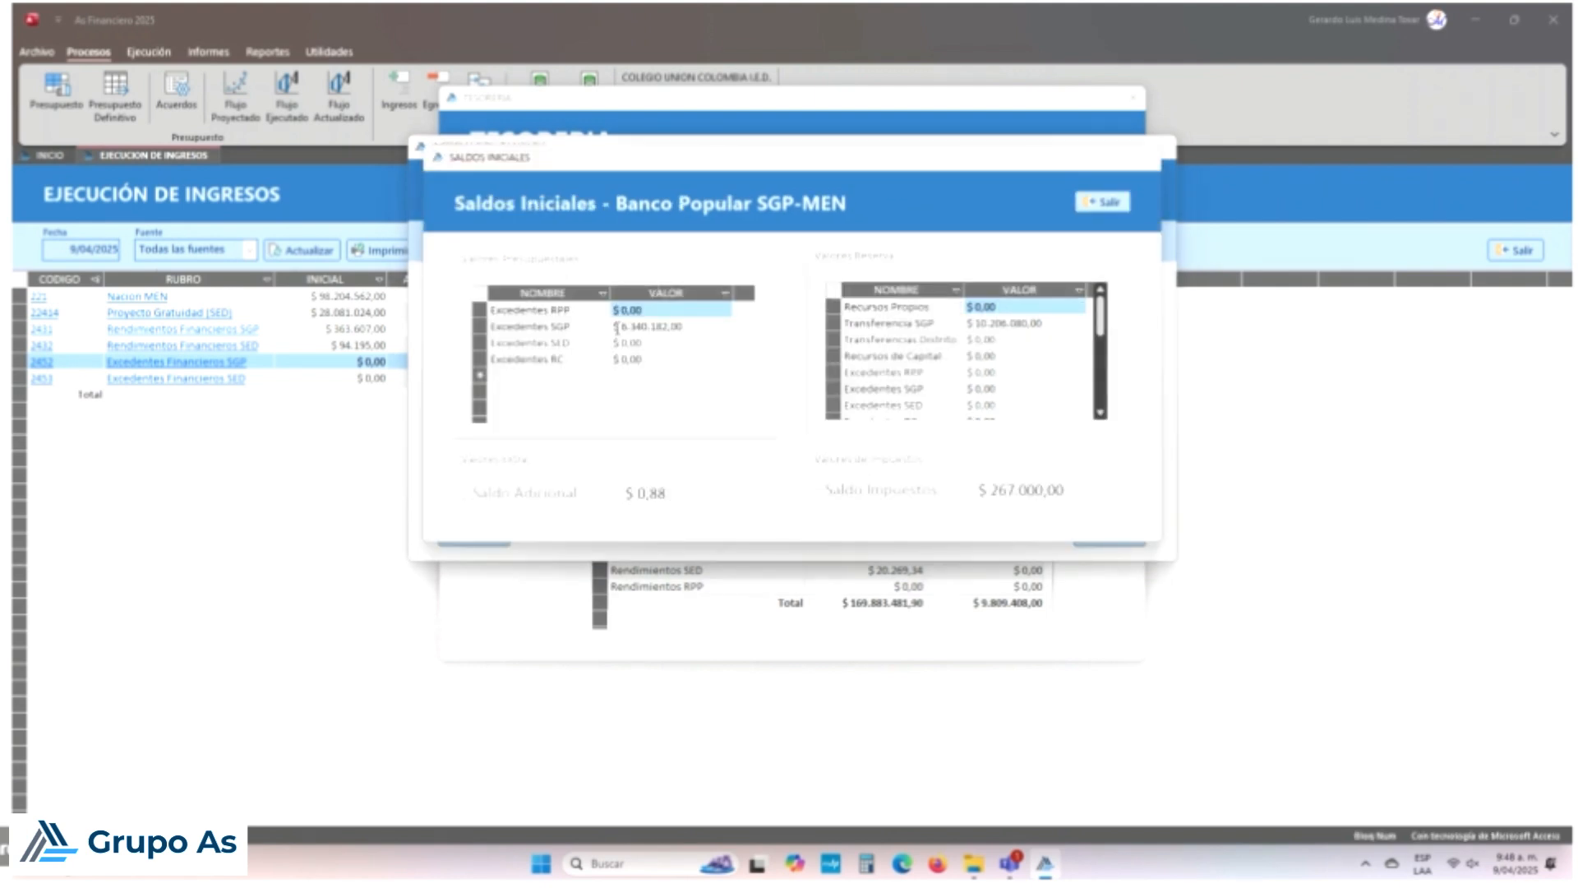
pyautogui.click(623, 327)
pyautogui.press('Left')
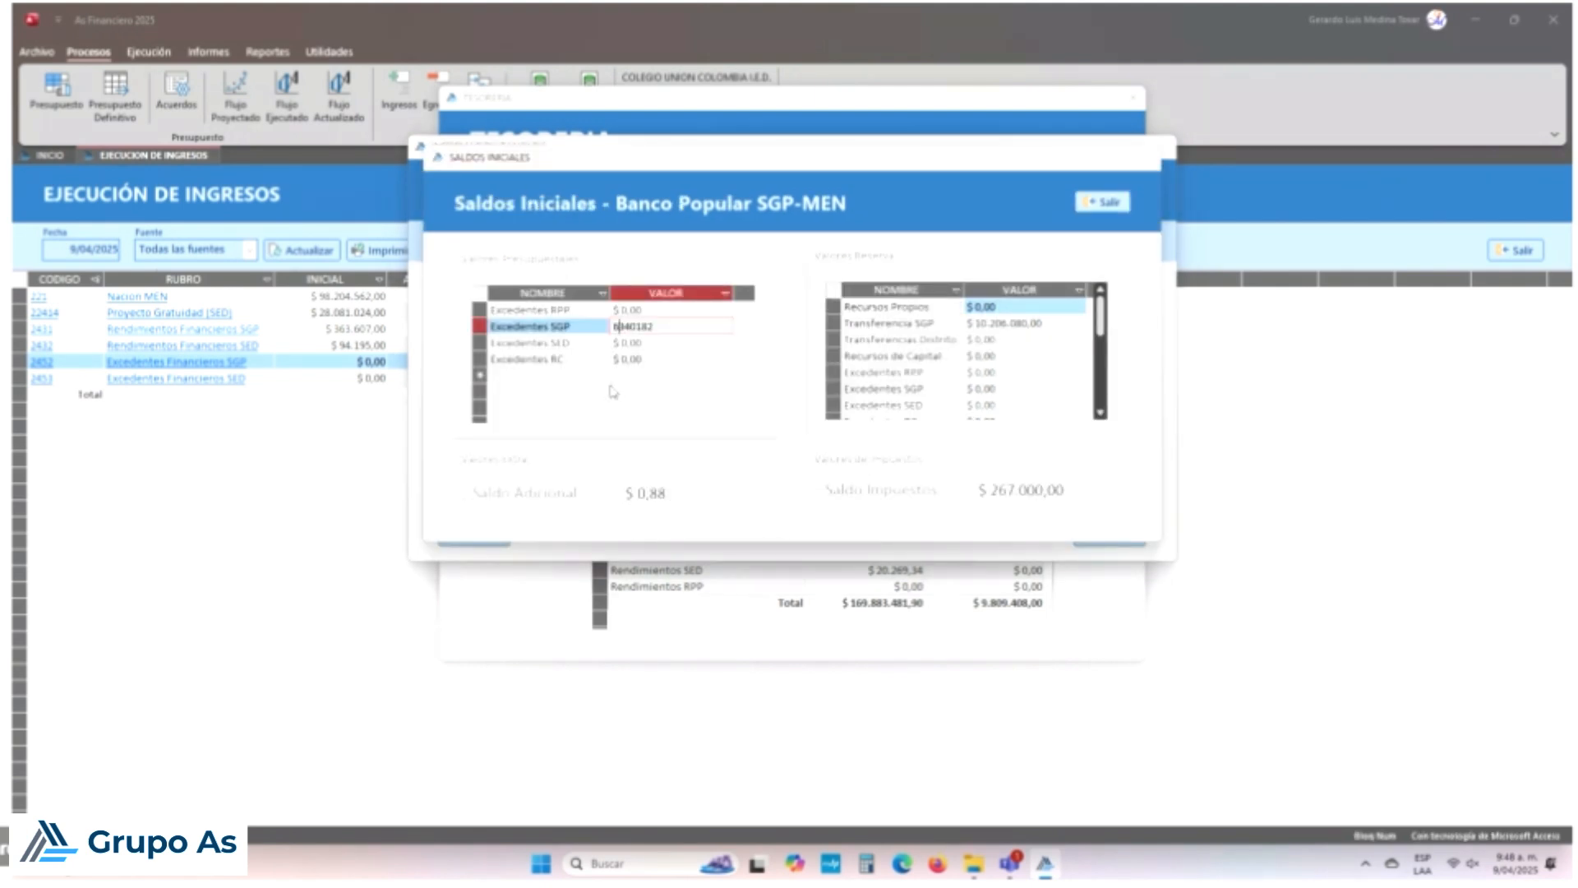
pyautogui.press('BackSpace')
pyautogui.write('7')
pyautogui.press('Return')
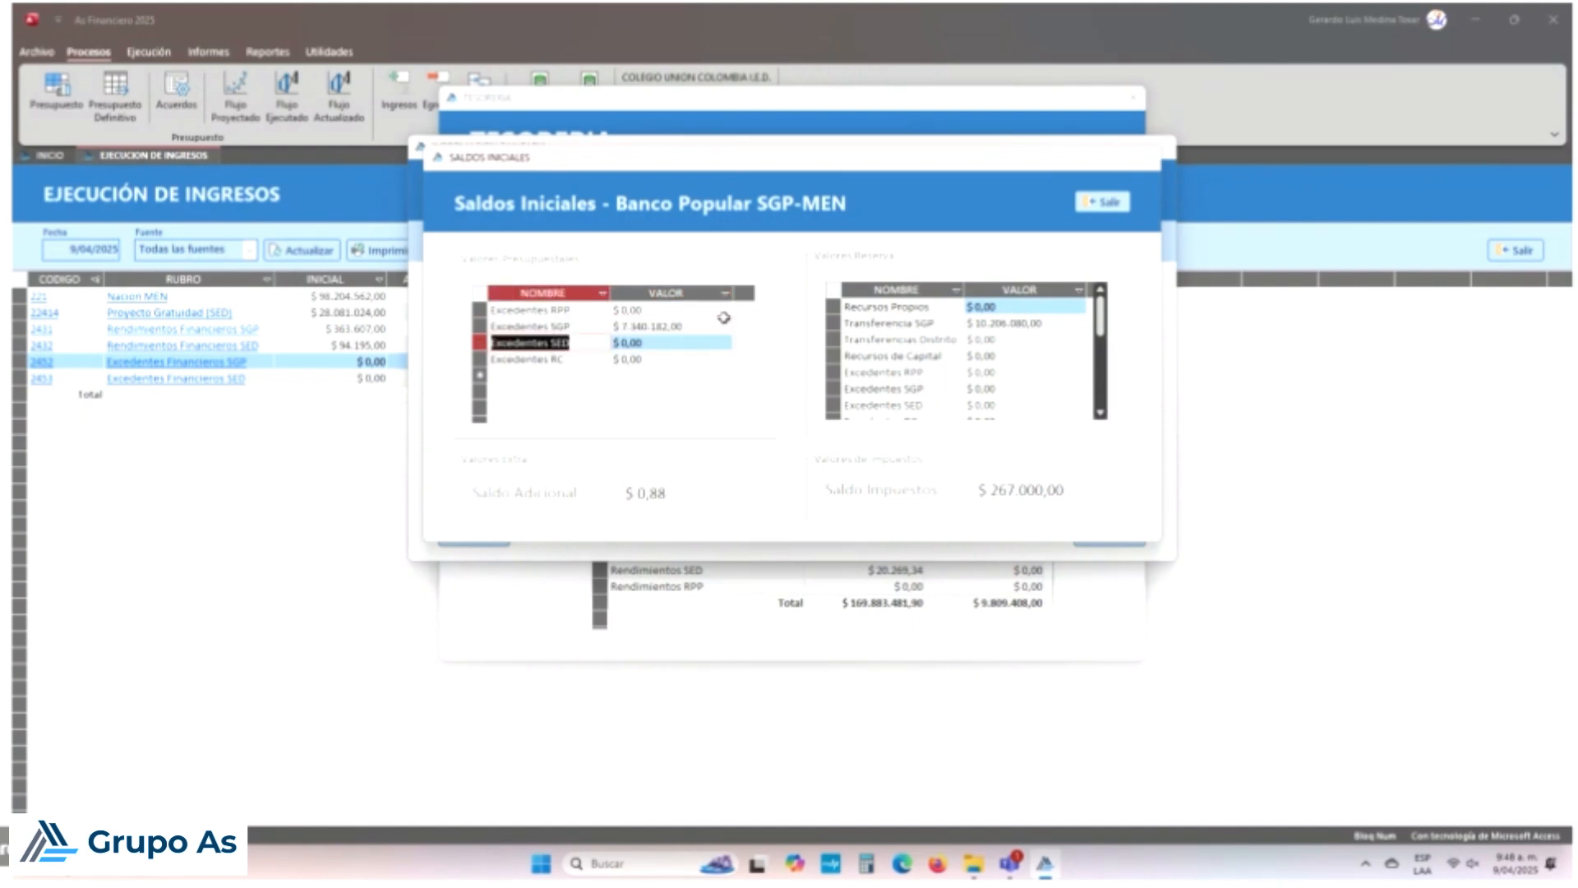
# Step: Save the bank's updated balances and close the treasury windows
pyautogui.click(1102, 201)
pyautogui.click(578, 241)
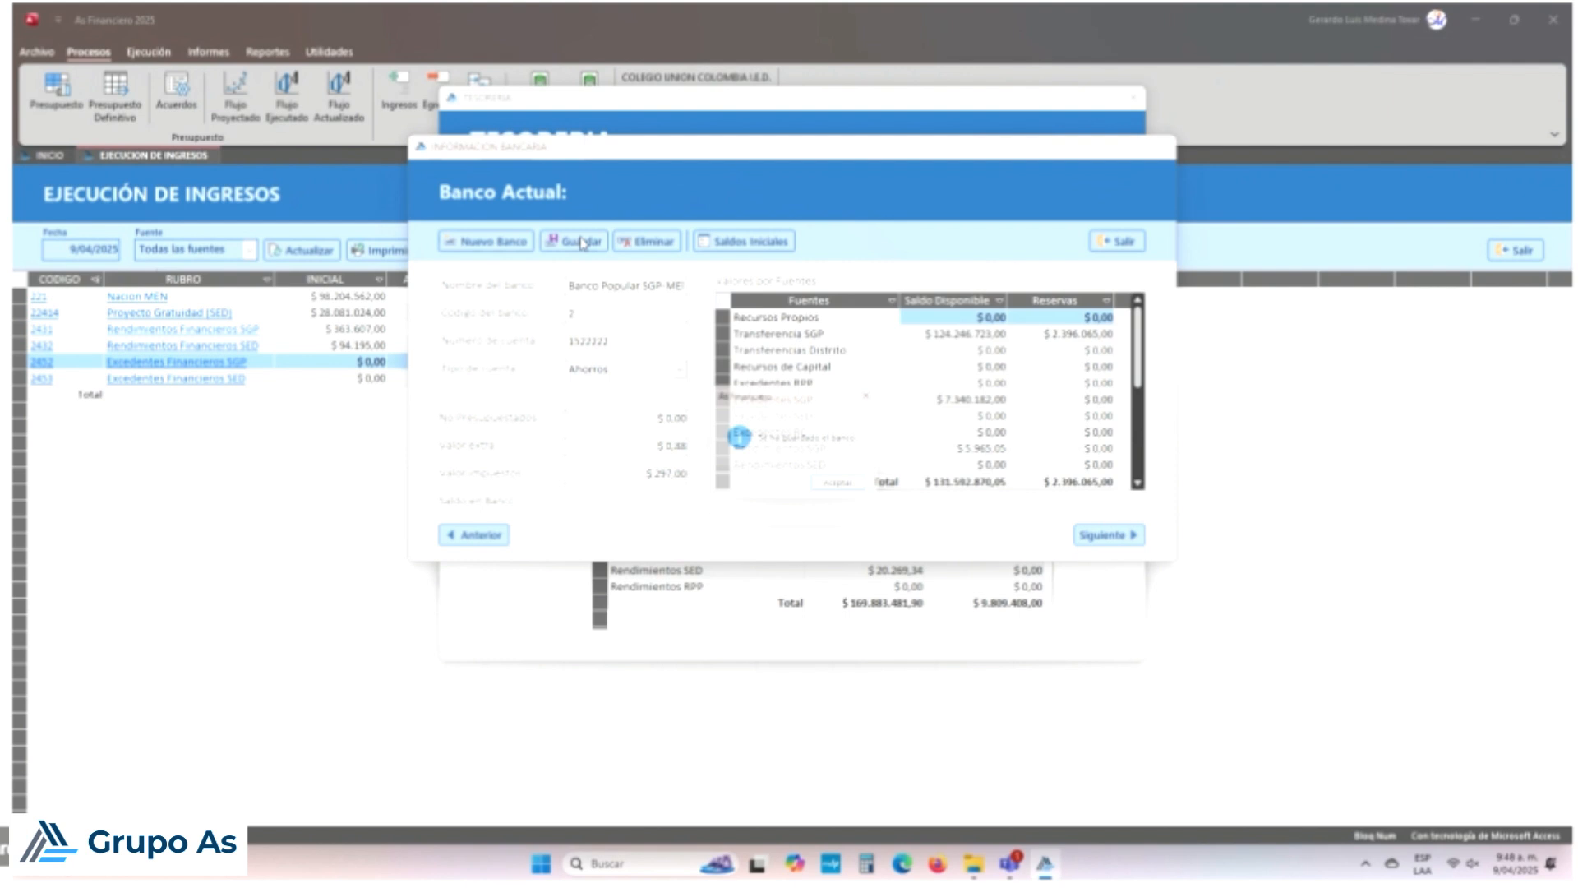
pyautogui.click(846, 487)
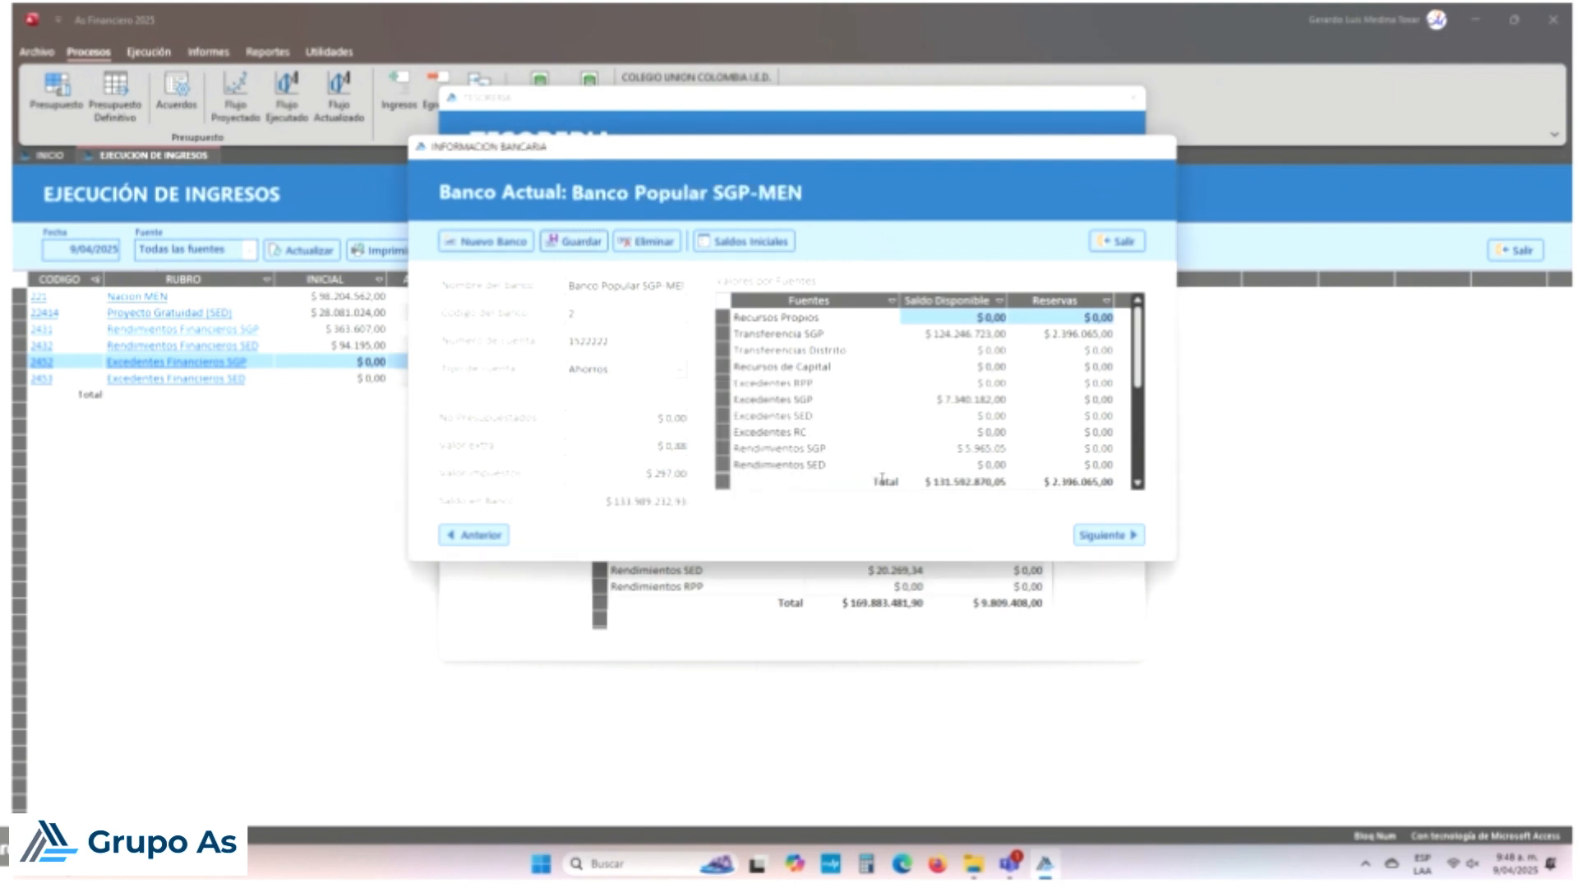
pyautogui.click(1123, 245)
pyautogui.click(1087, 192)
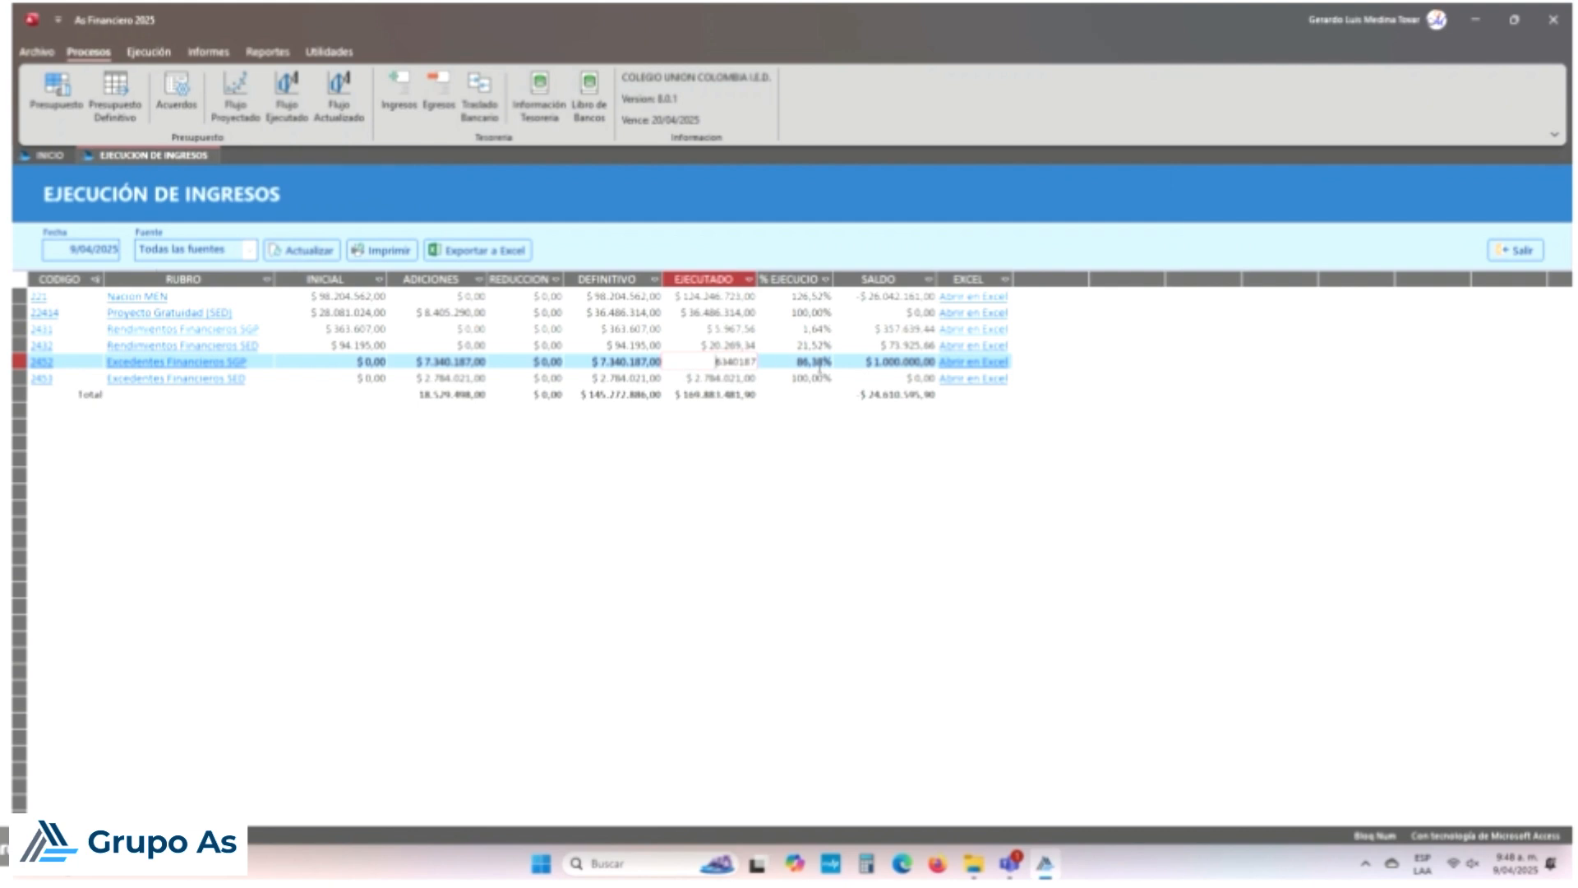
# Step: Refresh the income execution report until row 2452 shows 100,00% executed, then close it
pyautogui.press('Tab')
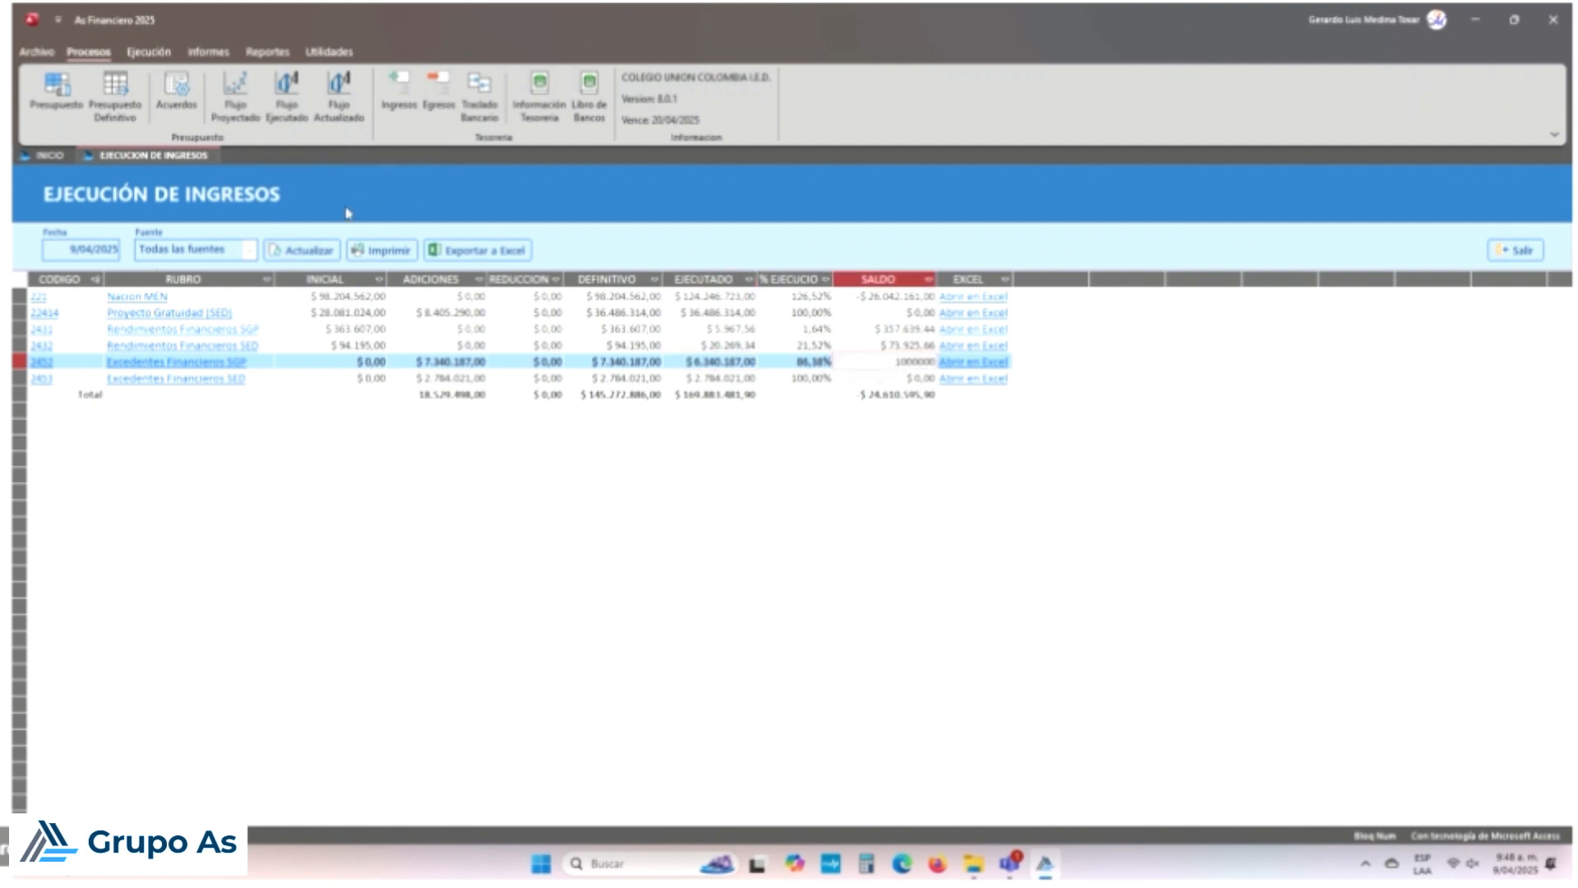
pyautogui.click(292, 256)
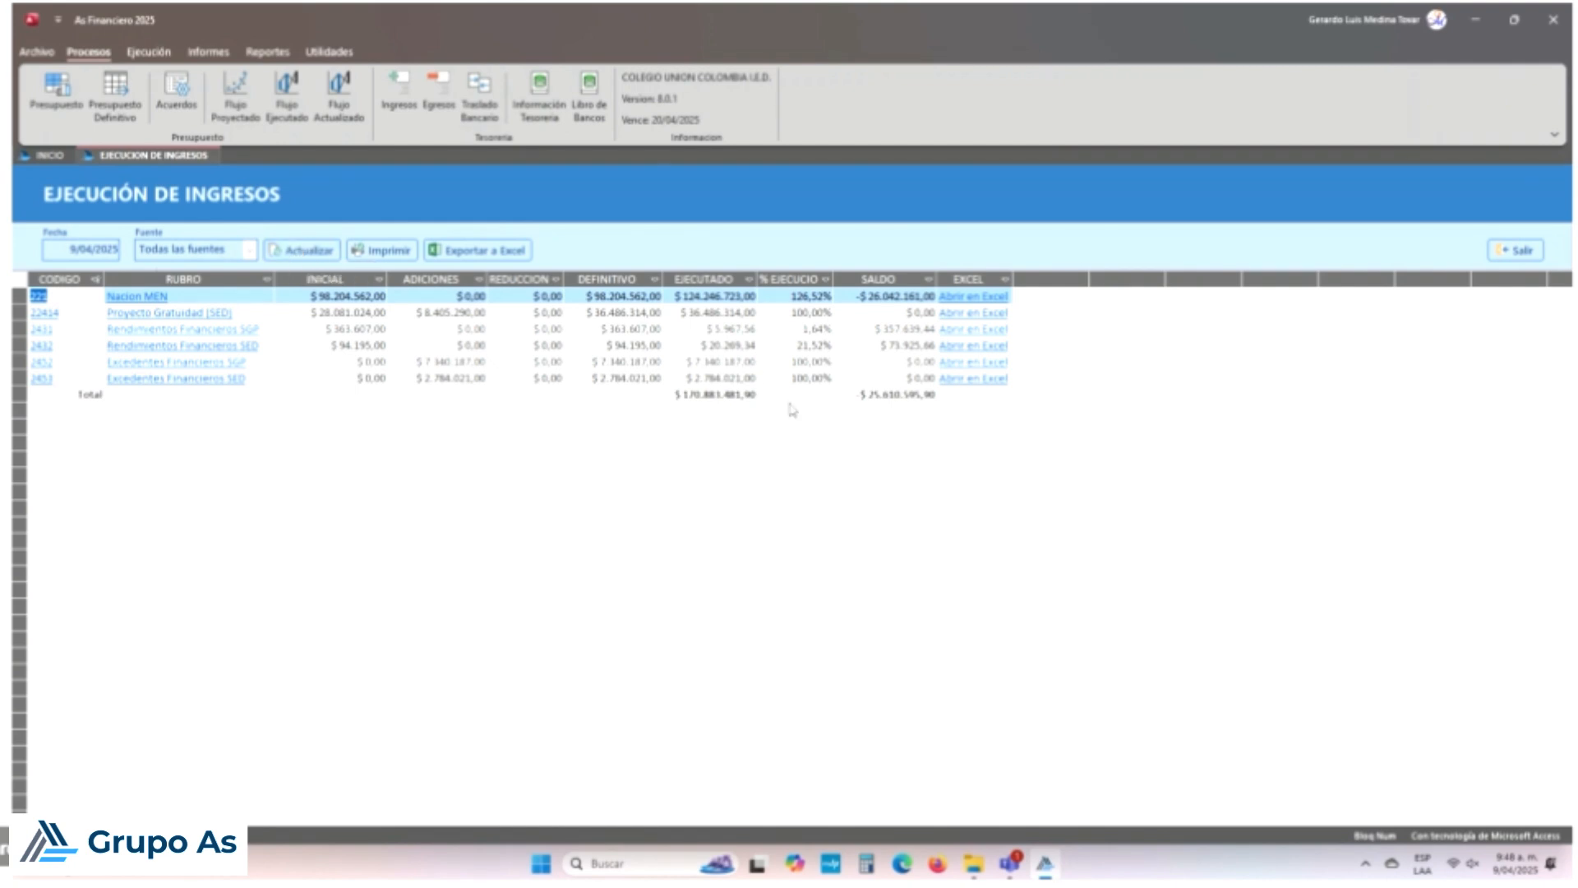
pyautogui.click(725, 362)
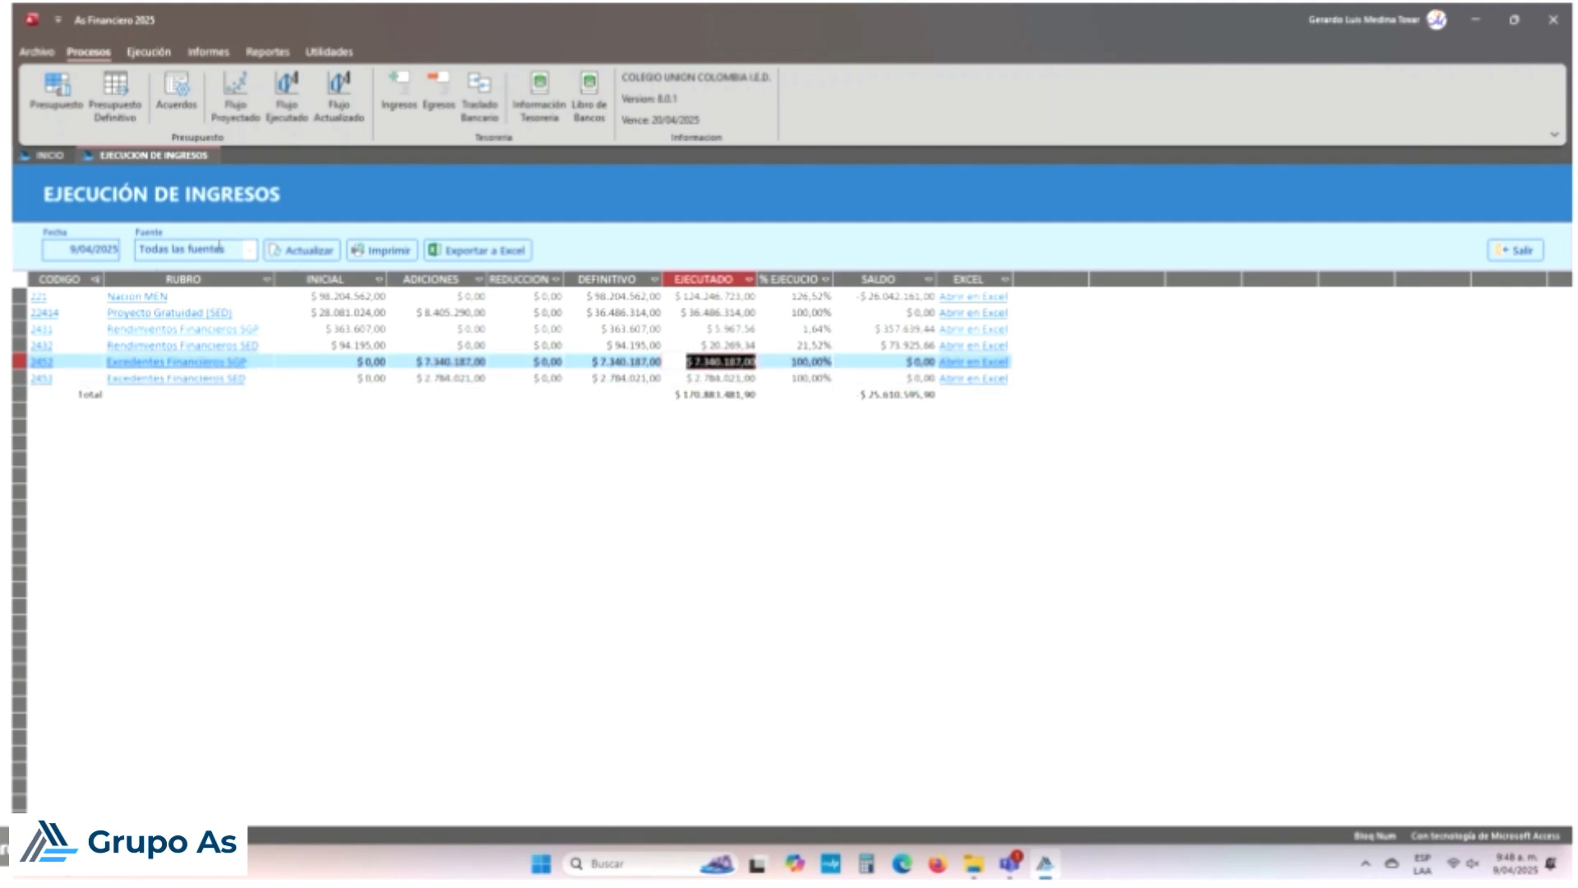
pyautogui.click(289, 251)
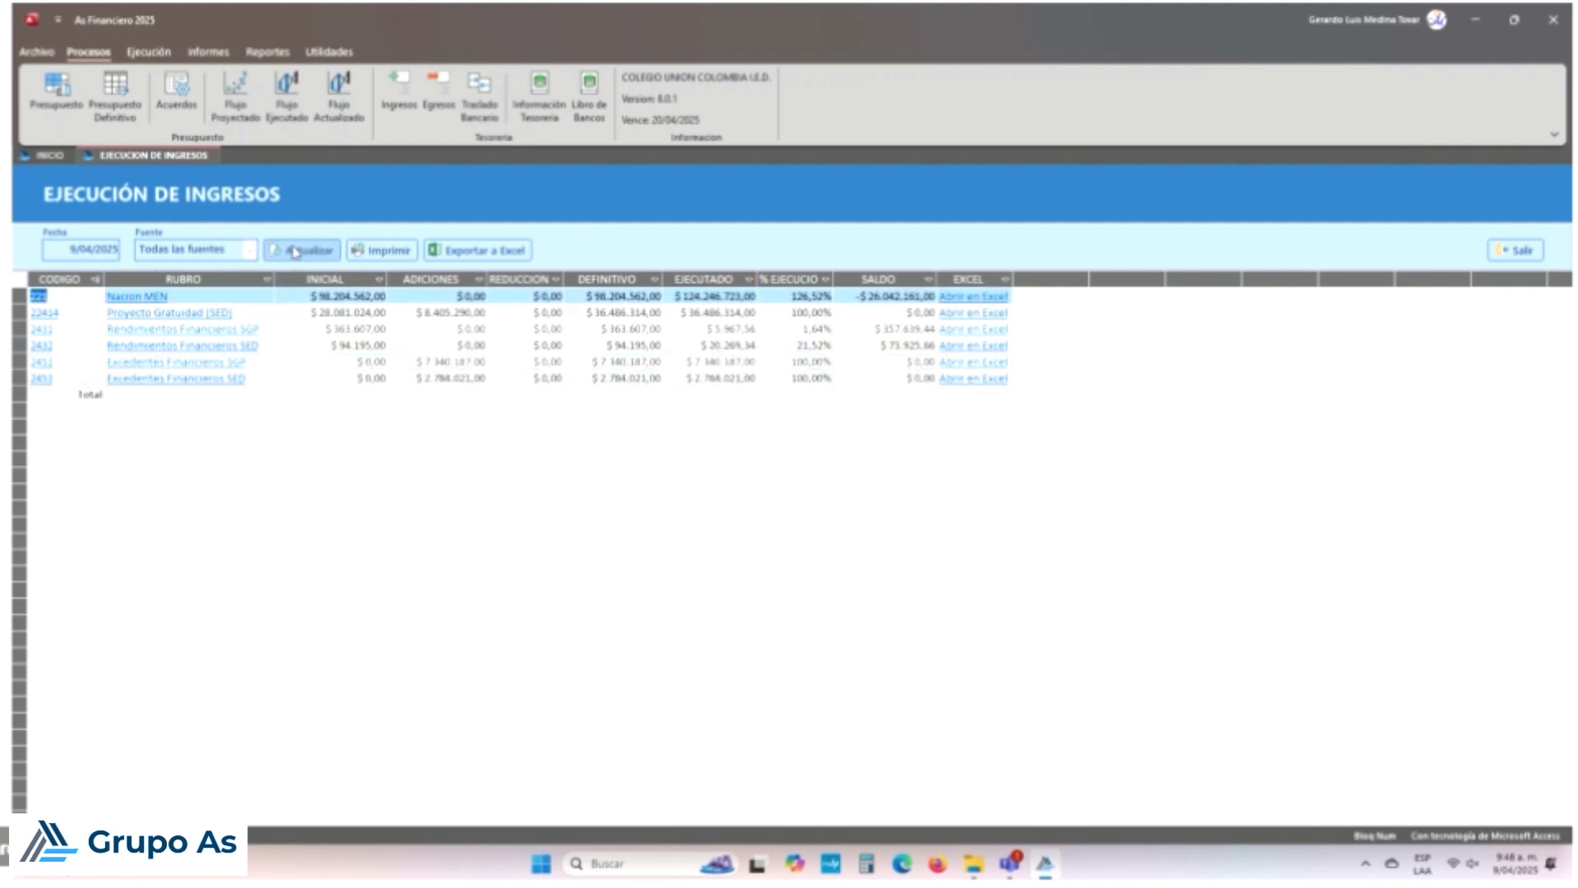
pyautogui.click(299, 251)
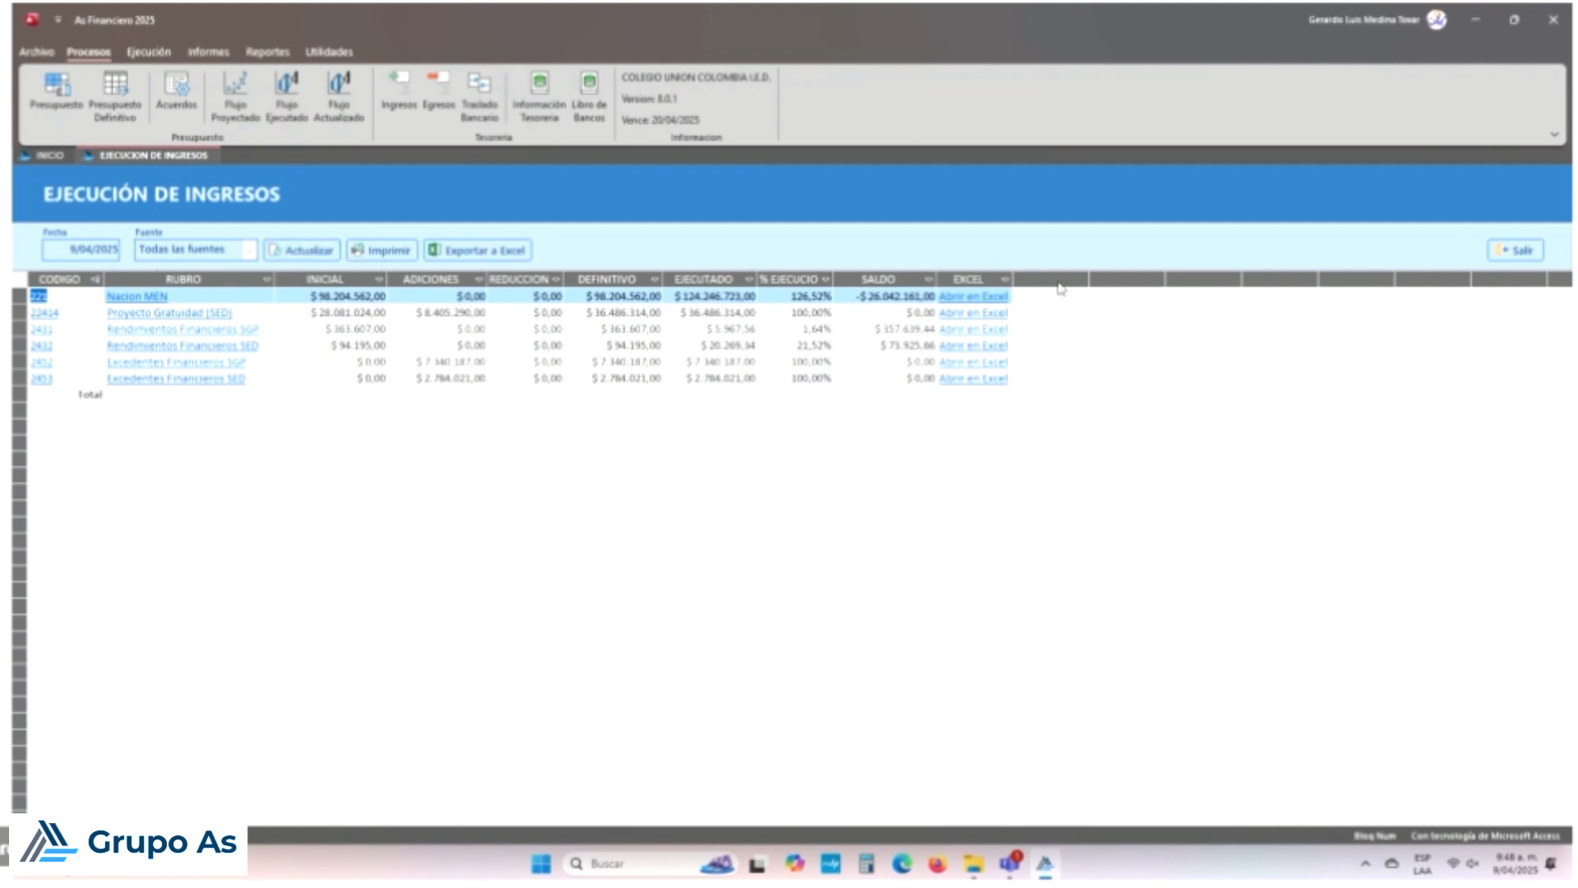
pyautogui.click(1520, 252)
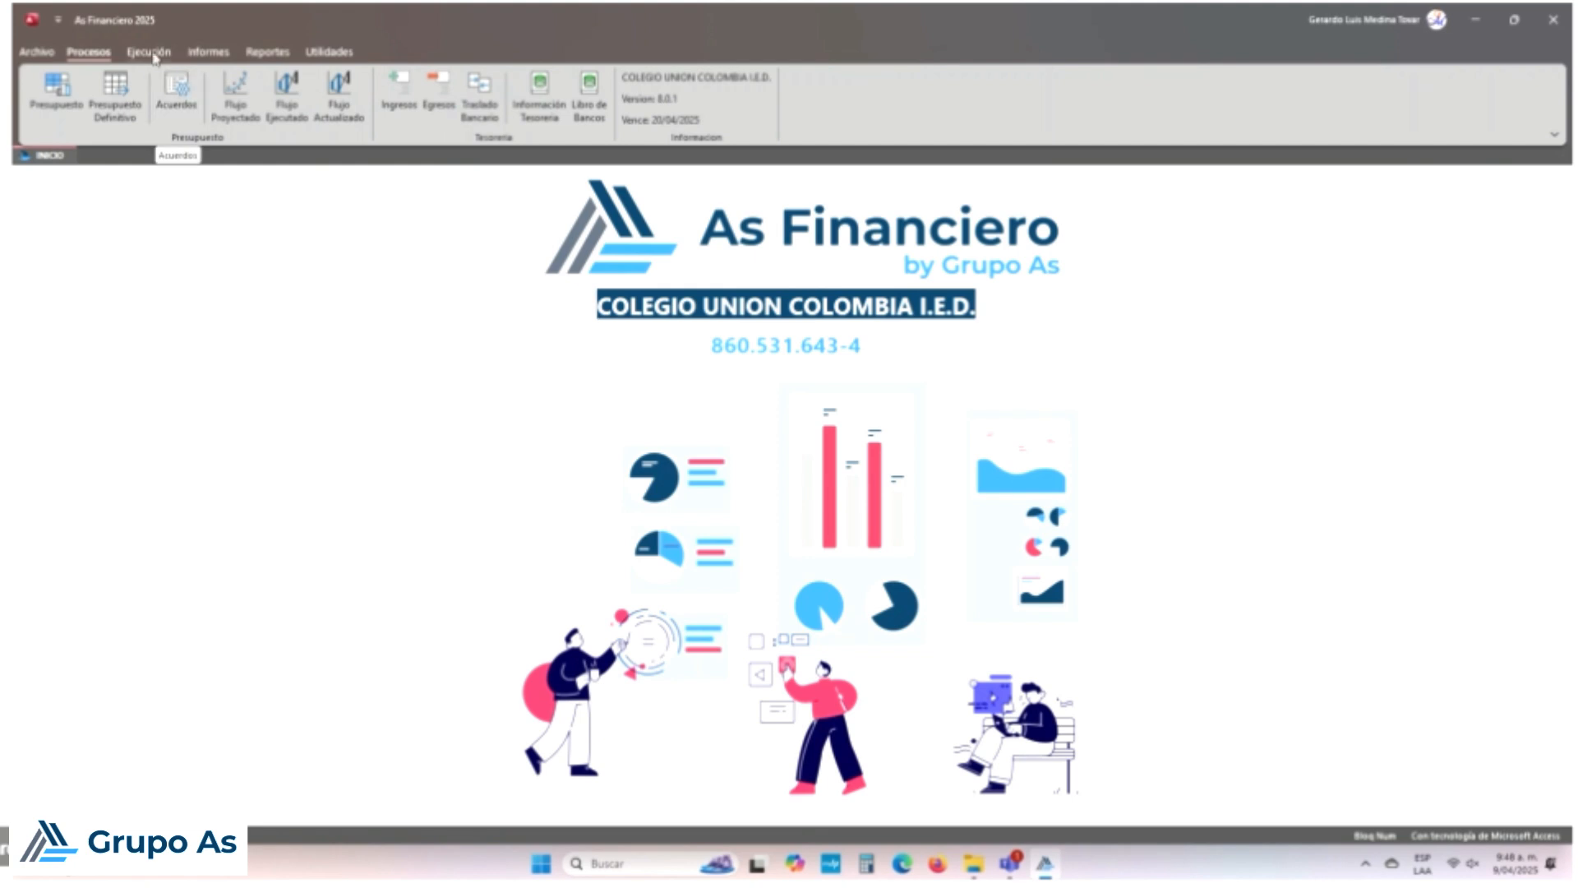
# Step: Open the income execution report and check the % Ejecución of Excedentes Financieros SGP and SED
pyautogui.click(197, 52)
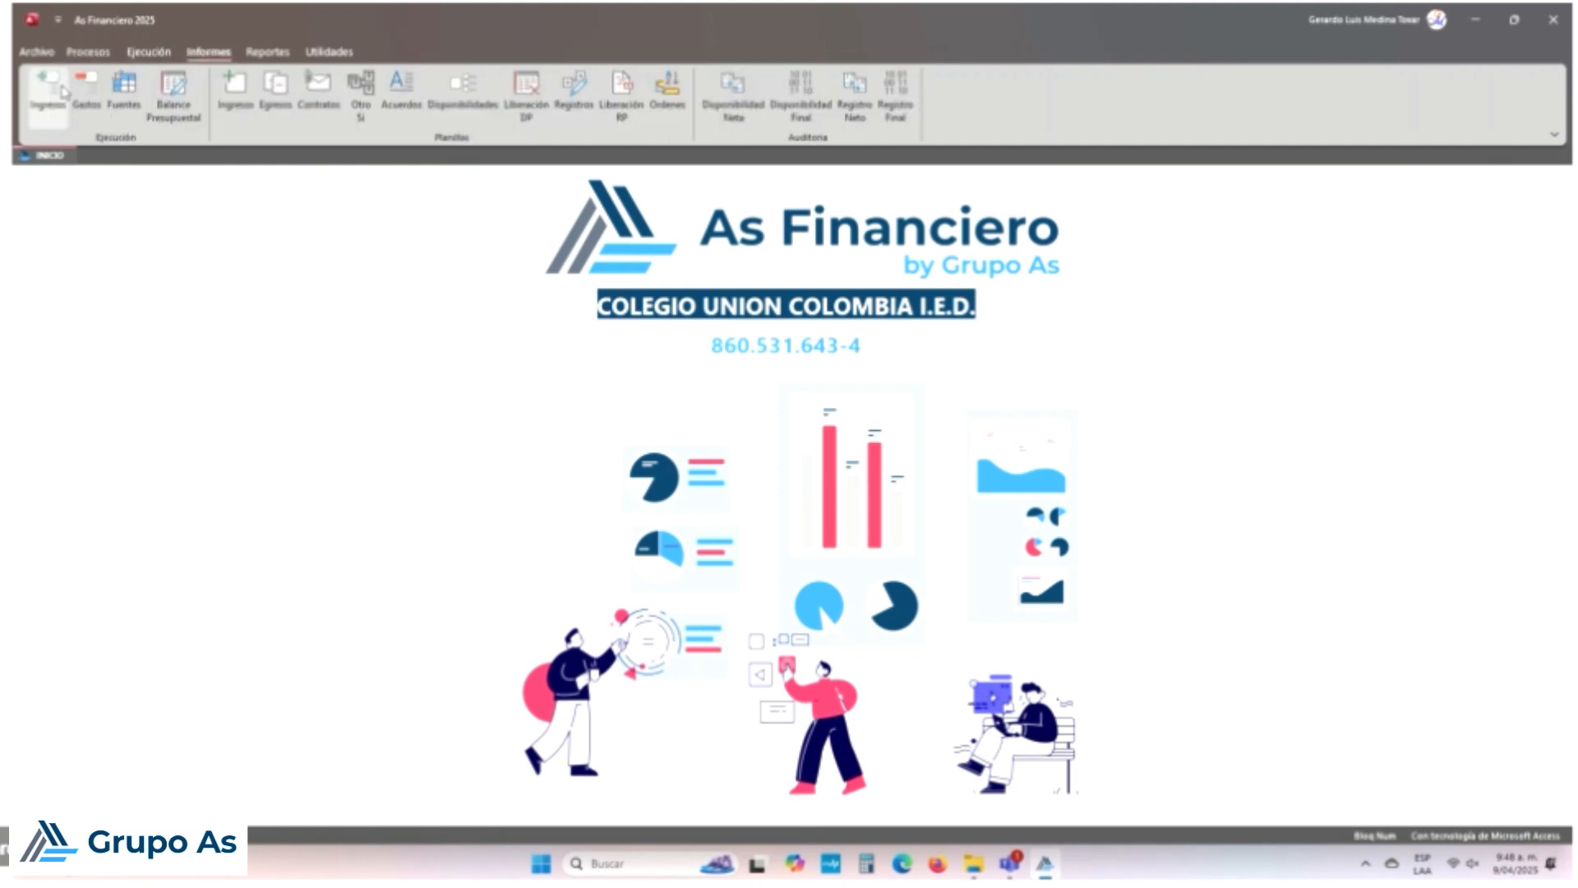
pyautogui.click(47, 89)
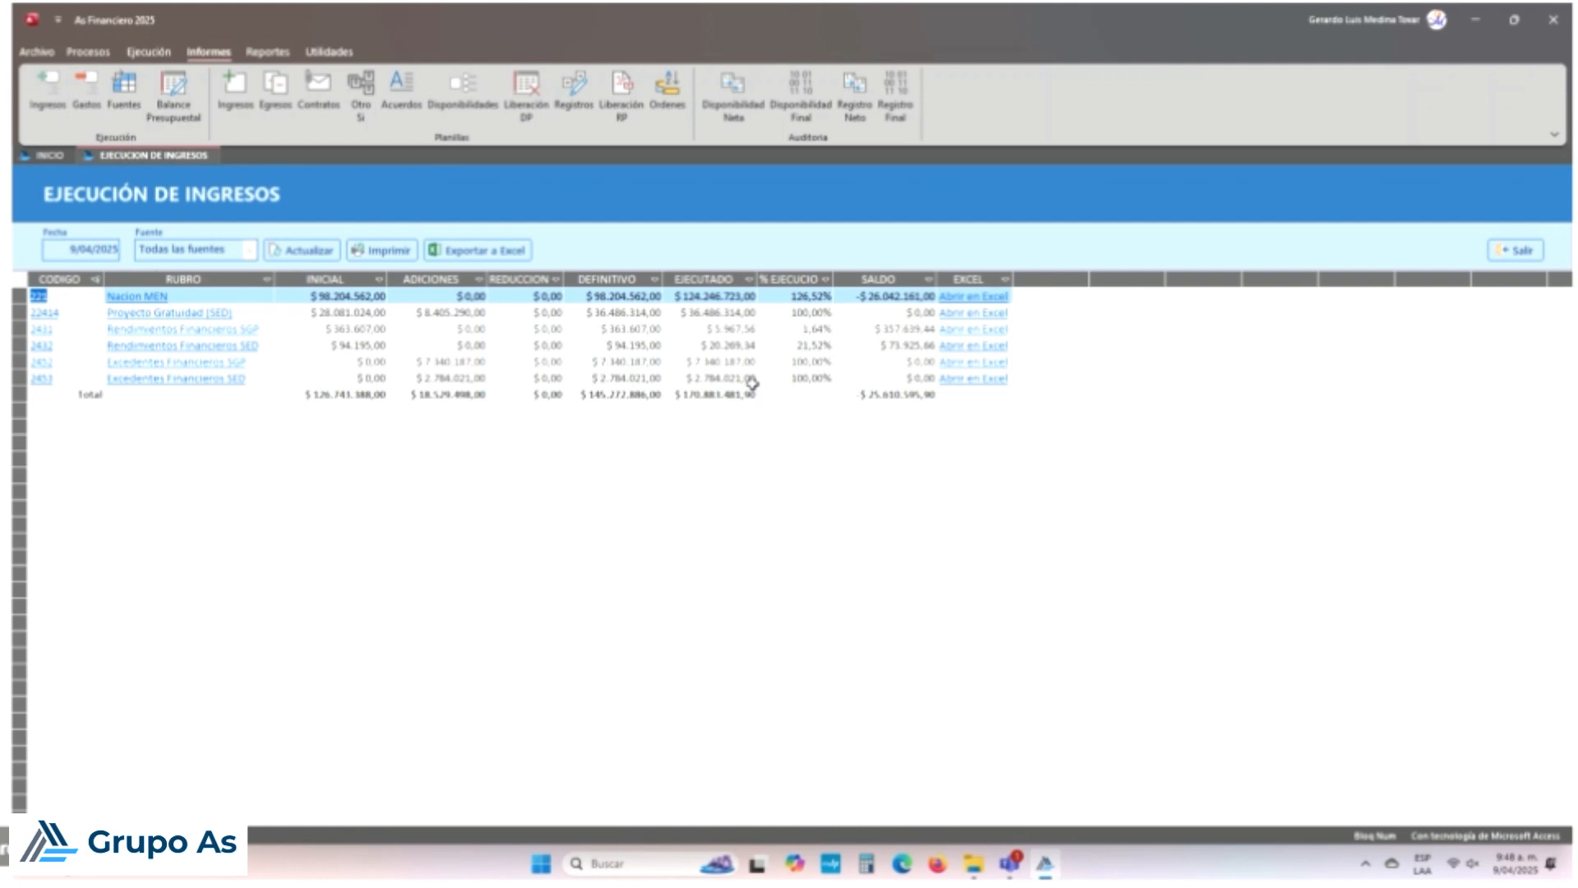
pyautogui.click(800, 363)
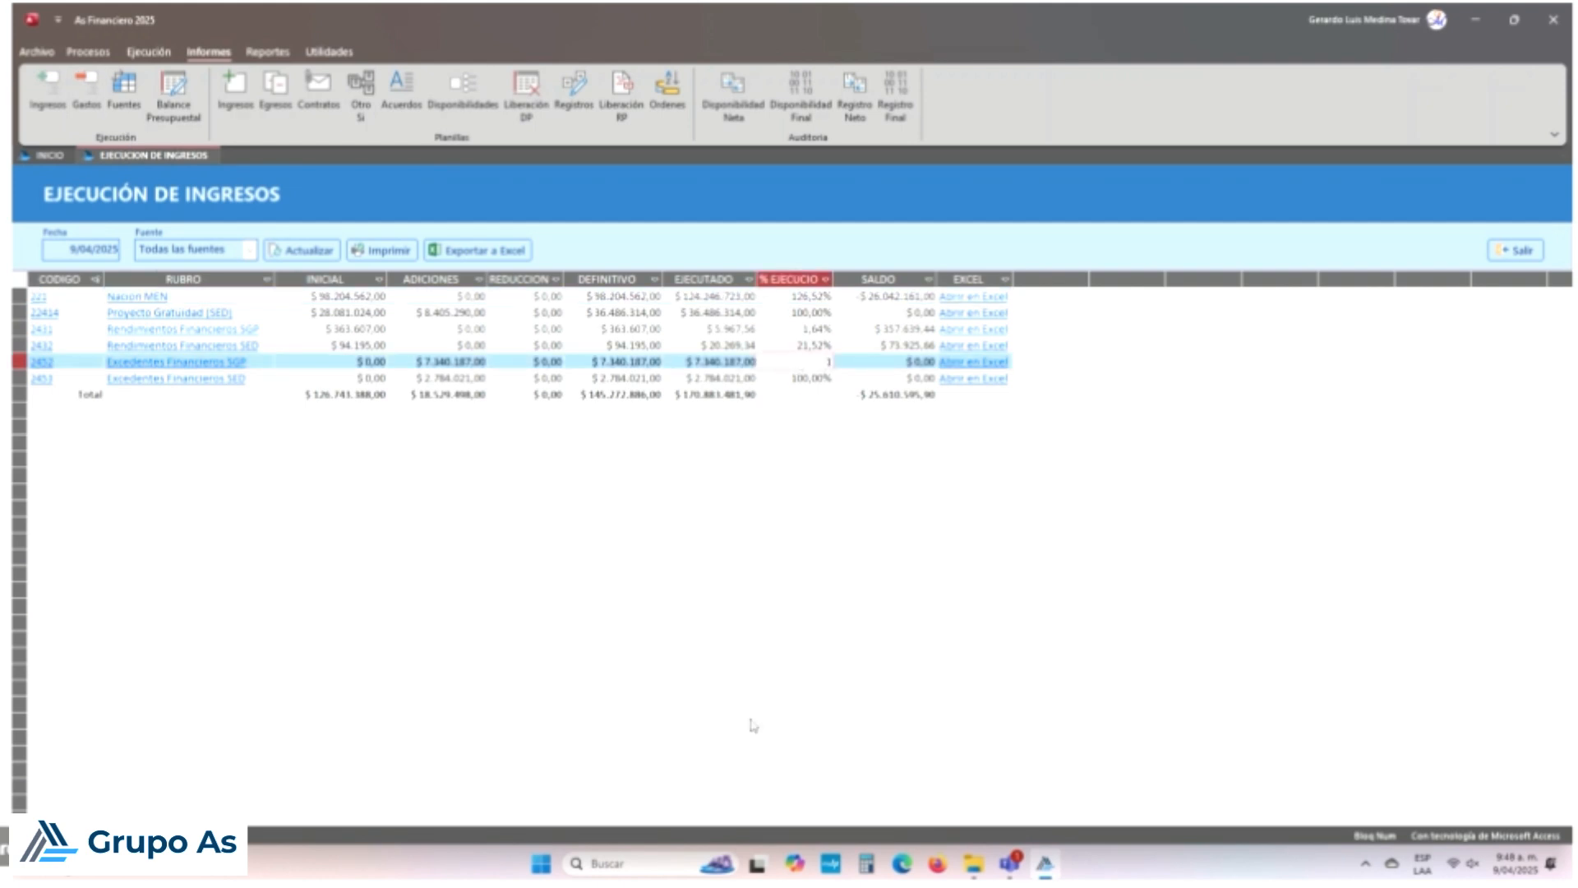
pyautogui.press('Down')
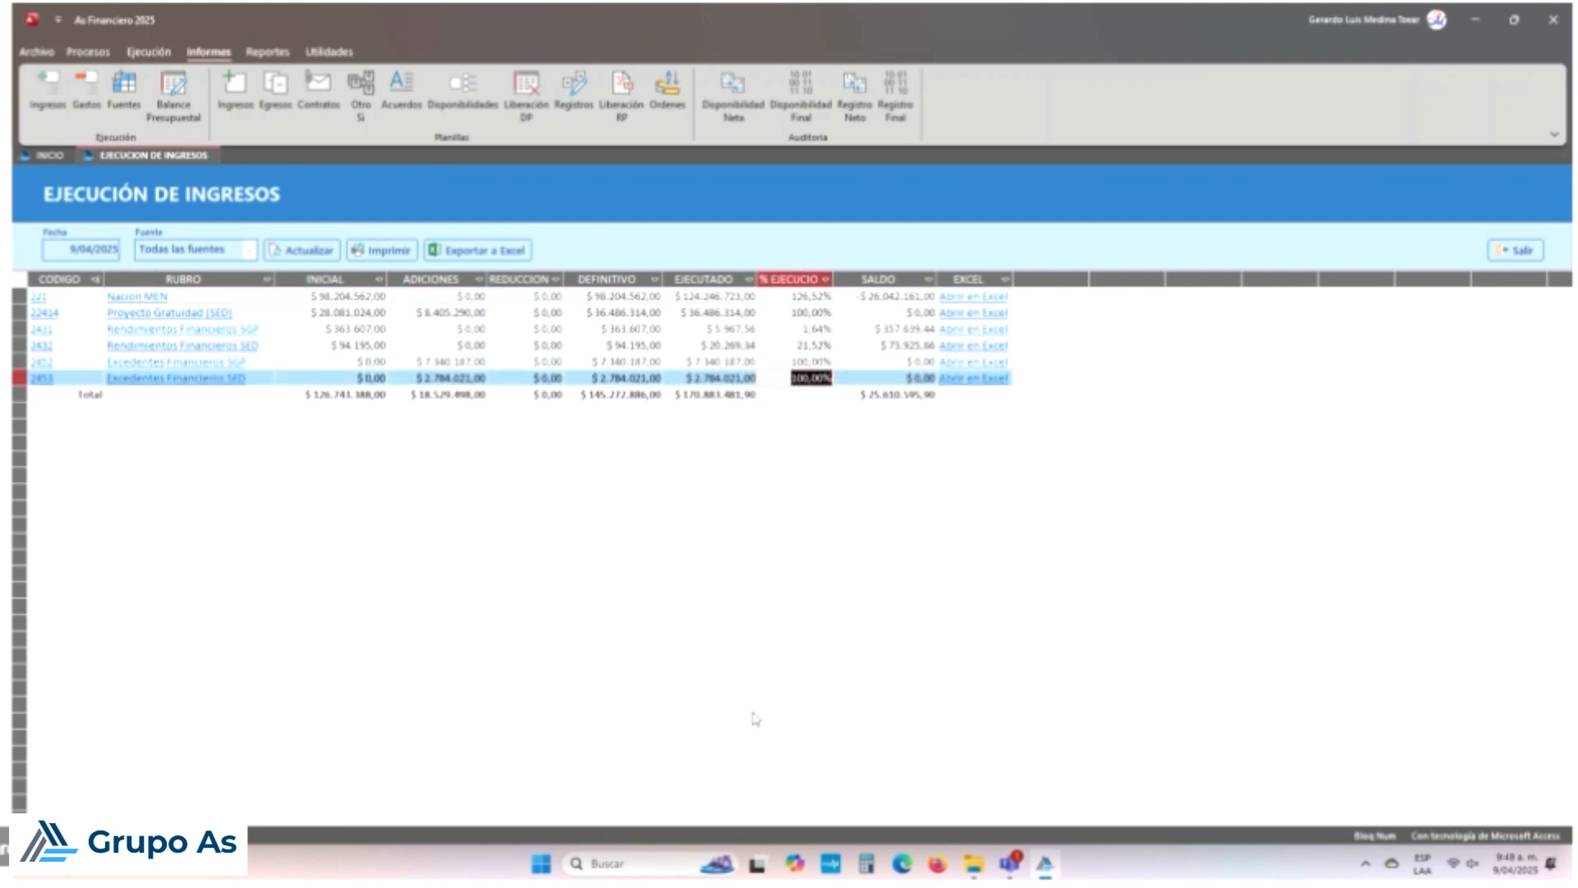
pyautogui.press('Up')
# Step: Compare the Saldo of the Excedentes Financieros SGP and SED rows, then close the report
pyautogui.click(910, 369)
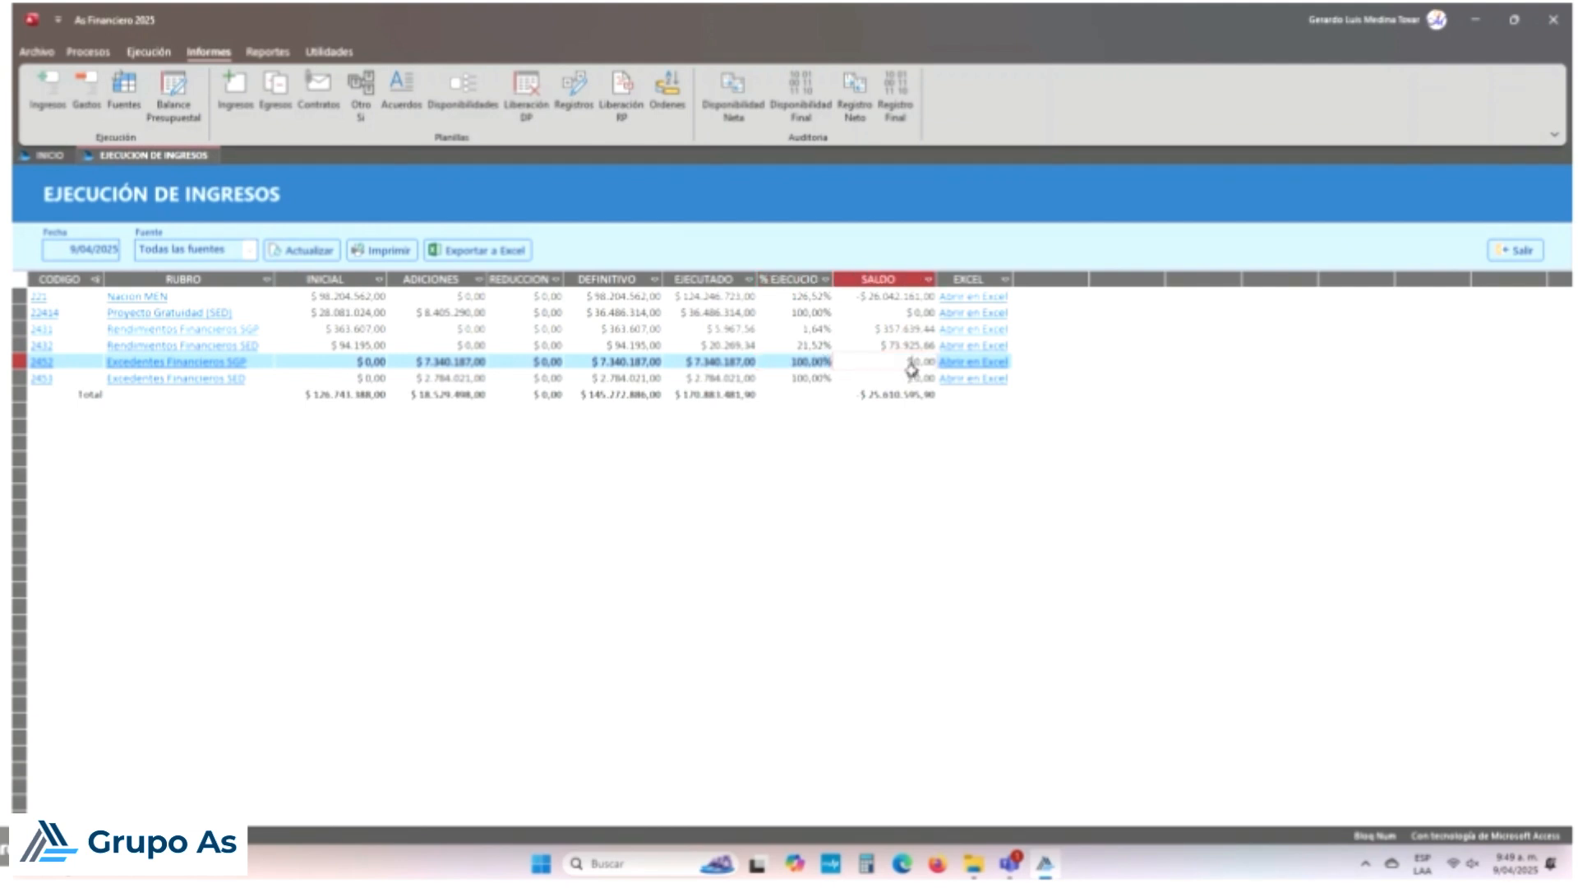
pyautogui.press('Down')
pyautogui.press('Up')
pyautogui.press('Down')
pyautogui.press('Up')
pyautogui.press('Down')
pyautogui.press('Up')
pyautogui.press('Down')
pyautogui.press('Up')
pyautogui.click(1517, 250)
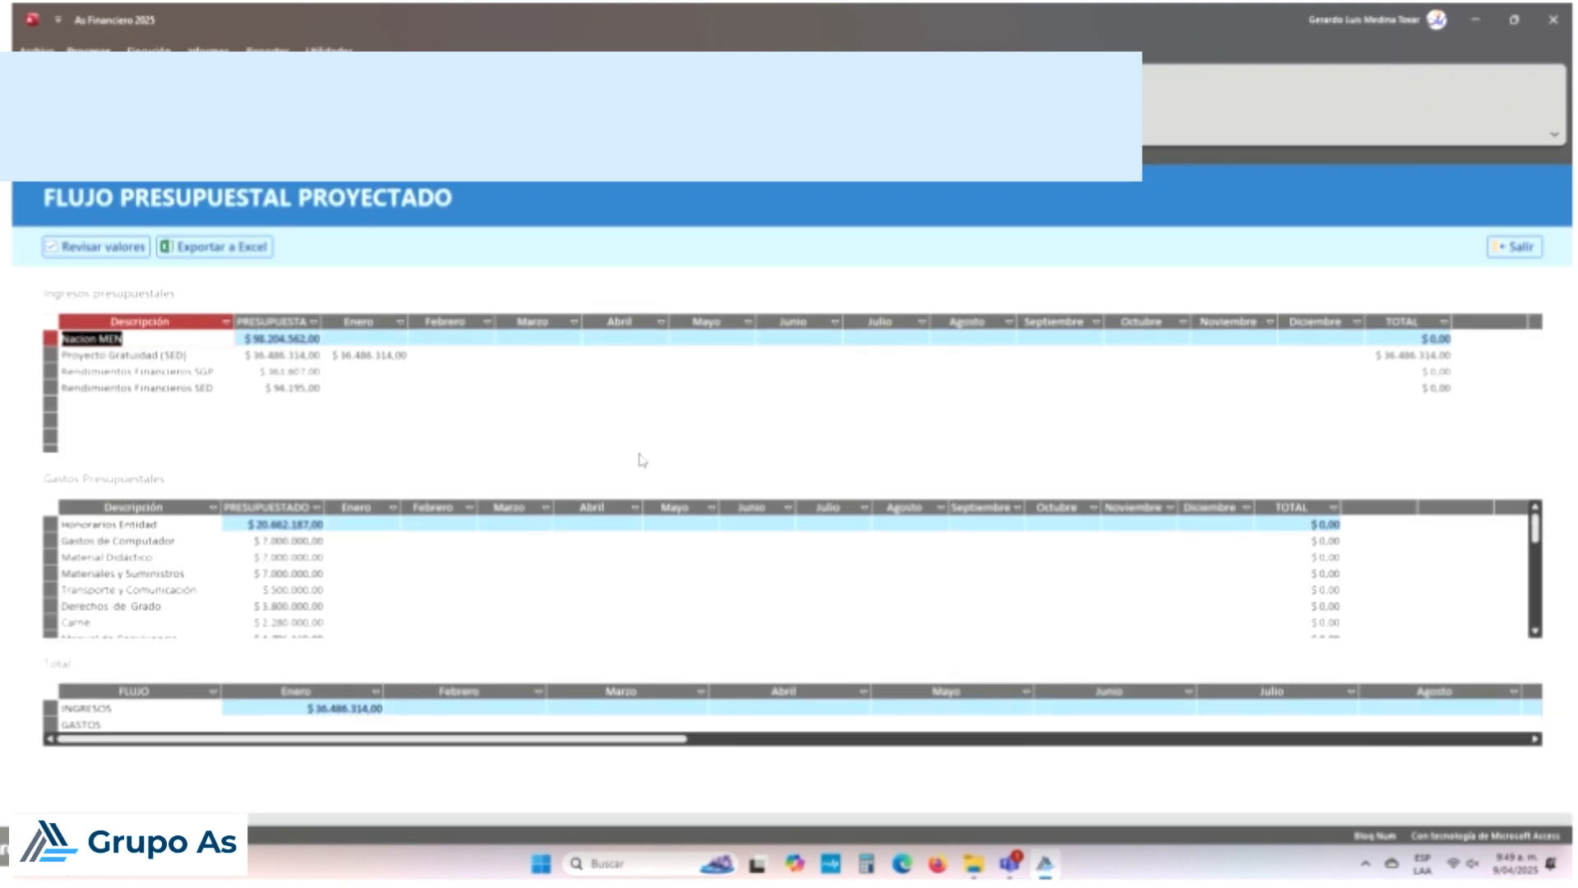
# Step: Step through the projected flow's expense items and Nacion MEN March income, then close it
pyautogui.click(552, 554)
pyautogui.press('Down')
pyautogui.press('Down')
pyautogui.press('Down')
pyautogui.press('Down')
pyautogui.press('Down')
pyautogui.press('Down')
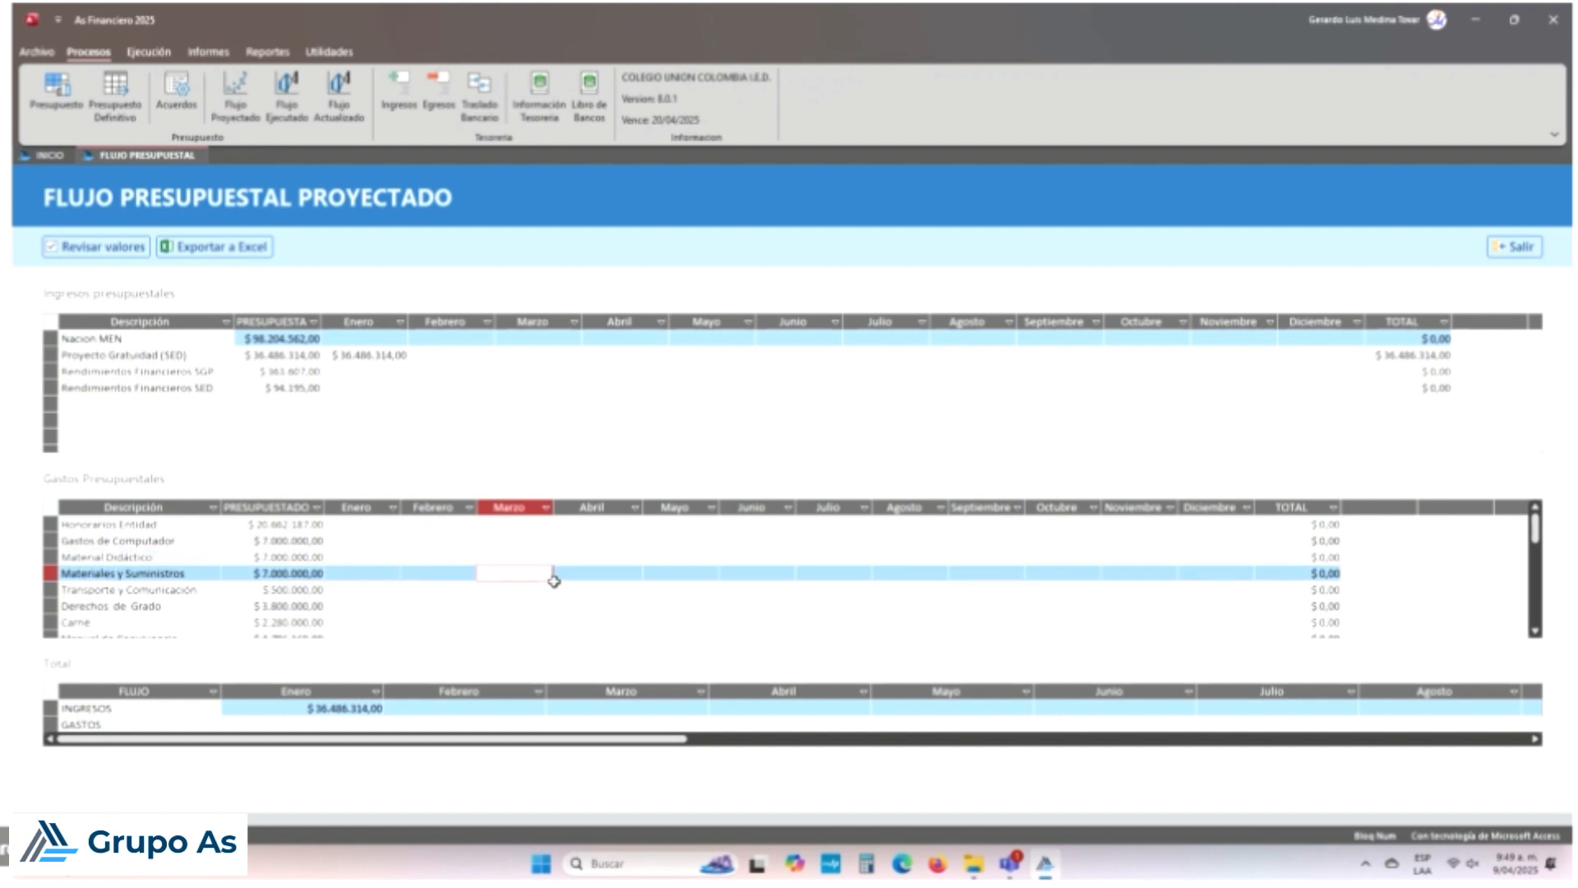
pyautogui.press('Down')
pyautogui.press('Down')
pyautogui.press('Down')
pyautogui.press('Down')
pyautogui.press('Down')
pyautogui.press('Down')
pyautogui.press('Down')
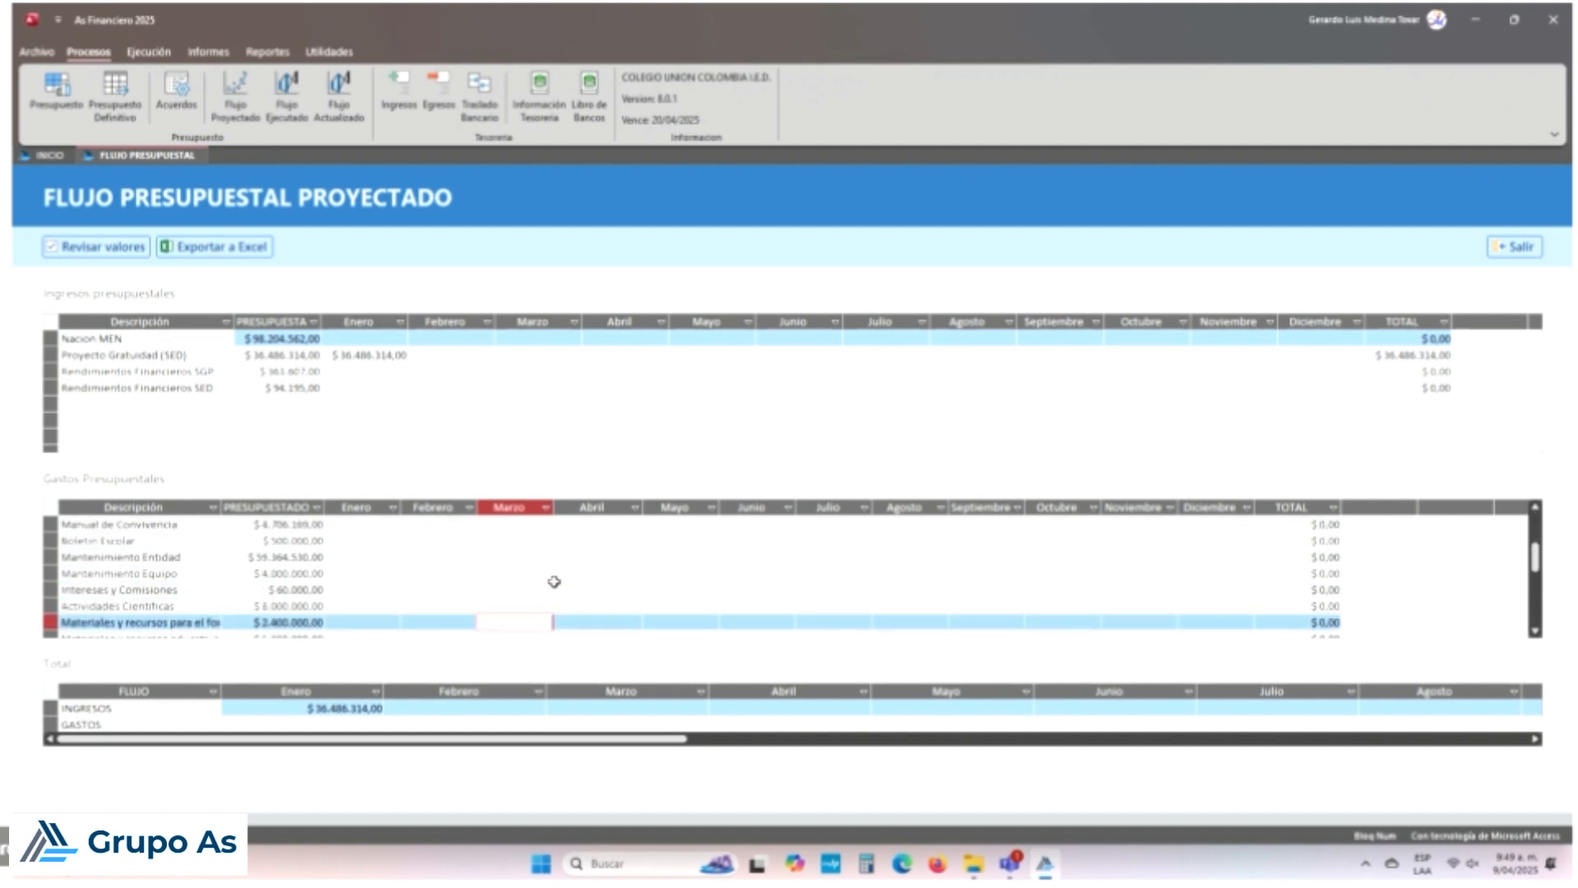
pyautogui.press('Down')
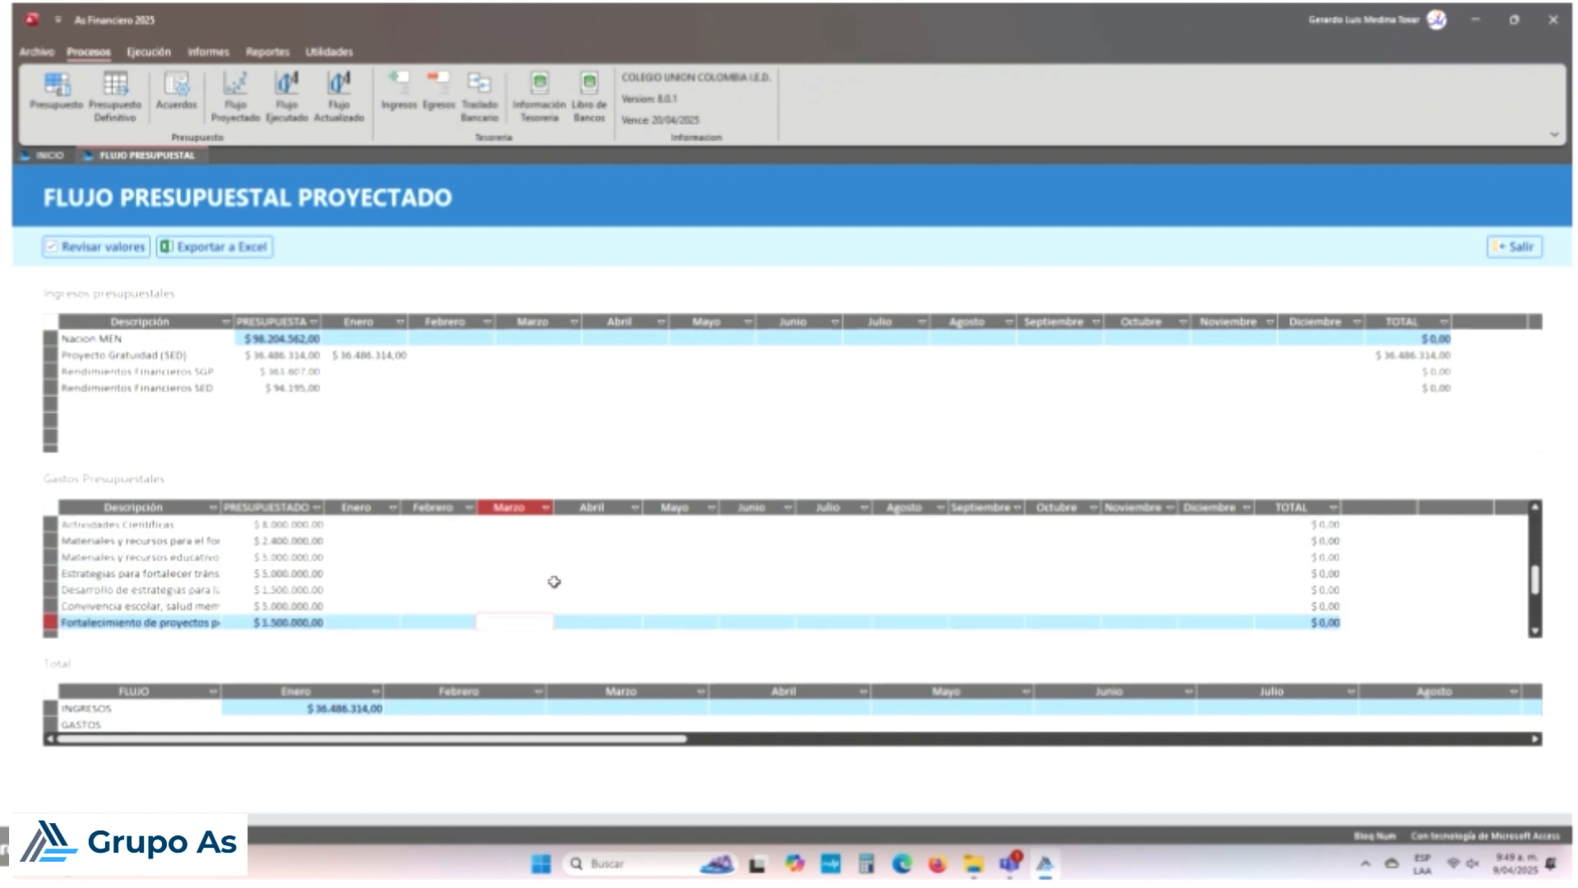
pyautogui.hotkey('ctrl', 'Up')
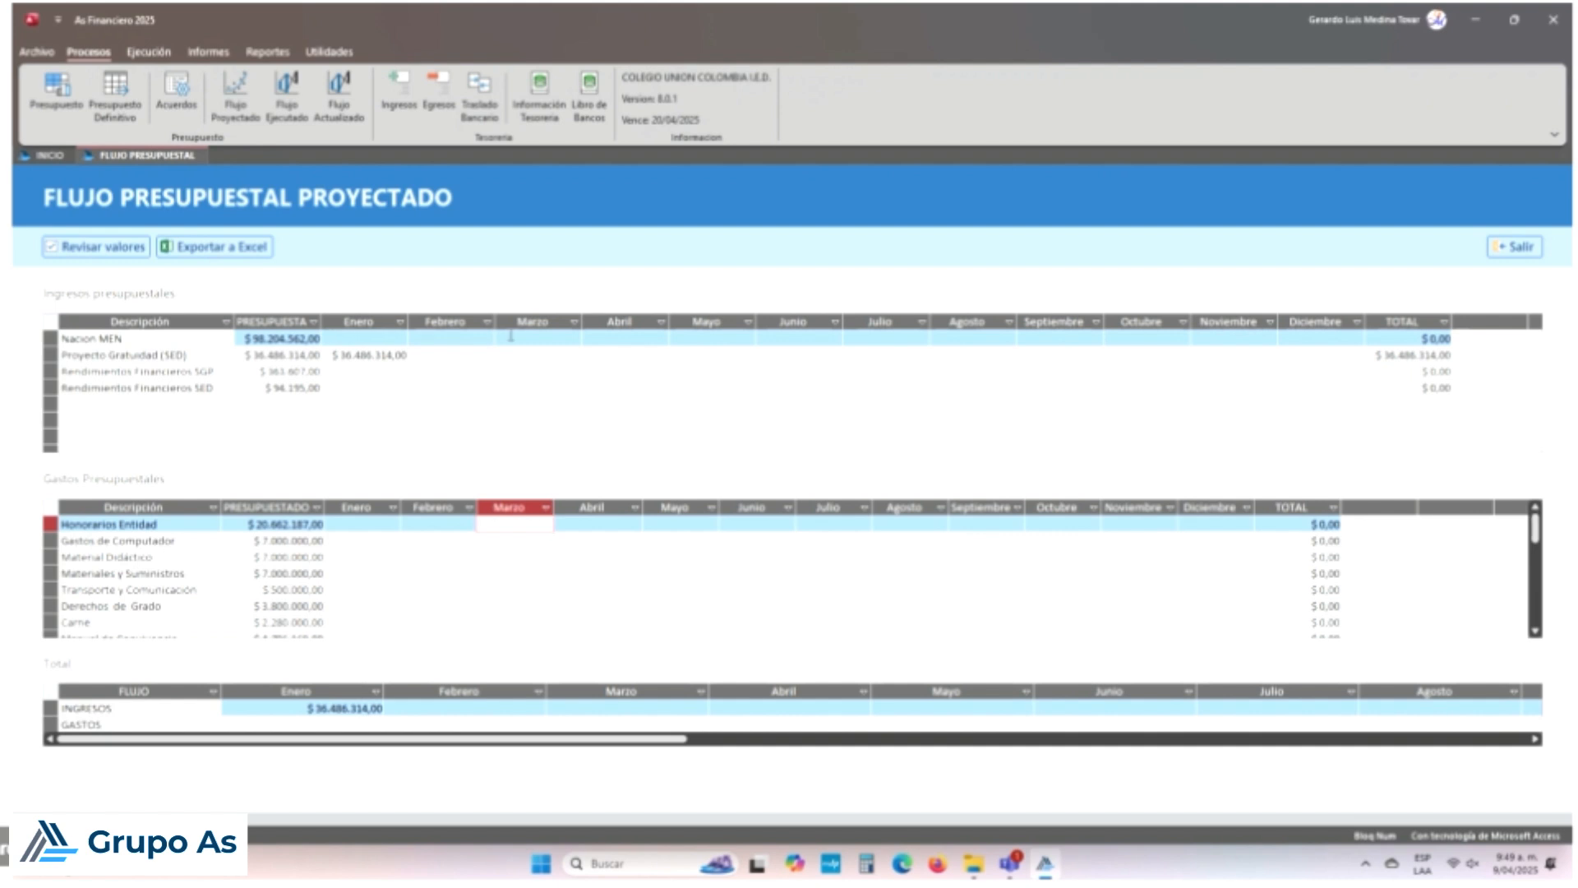
pyautogui.click(510, 338)
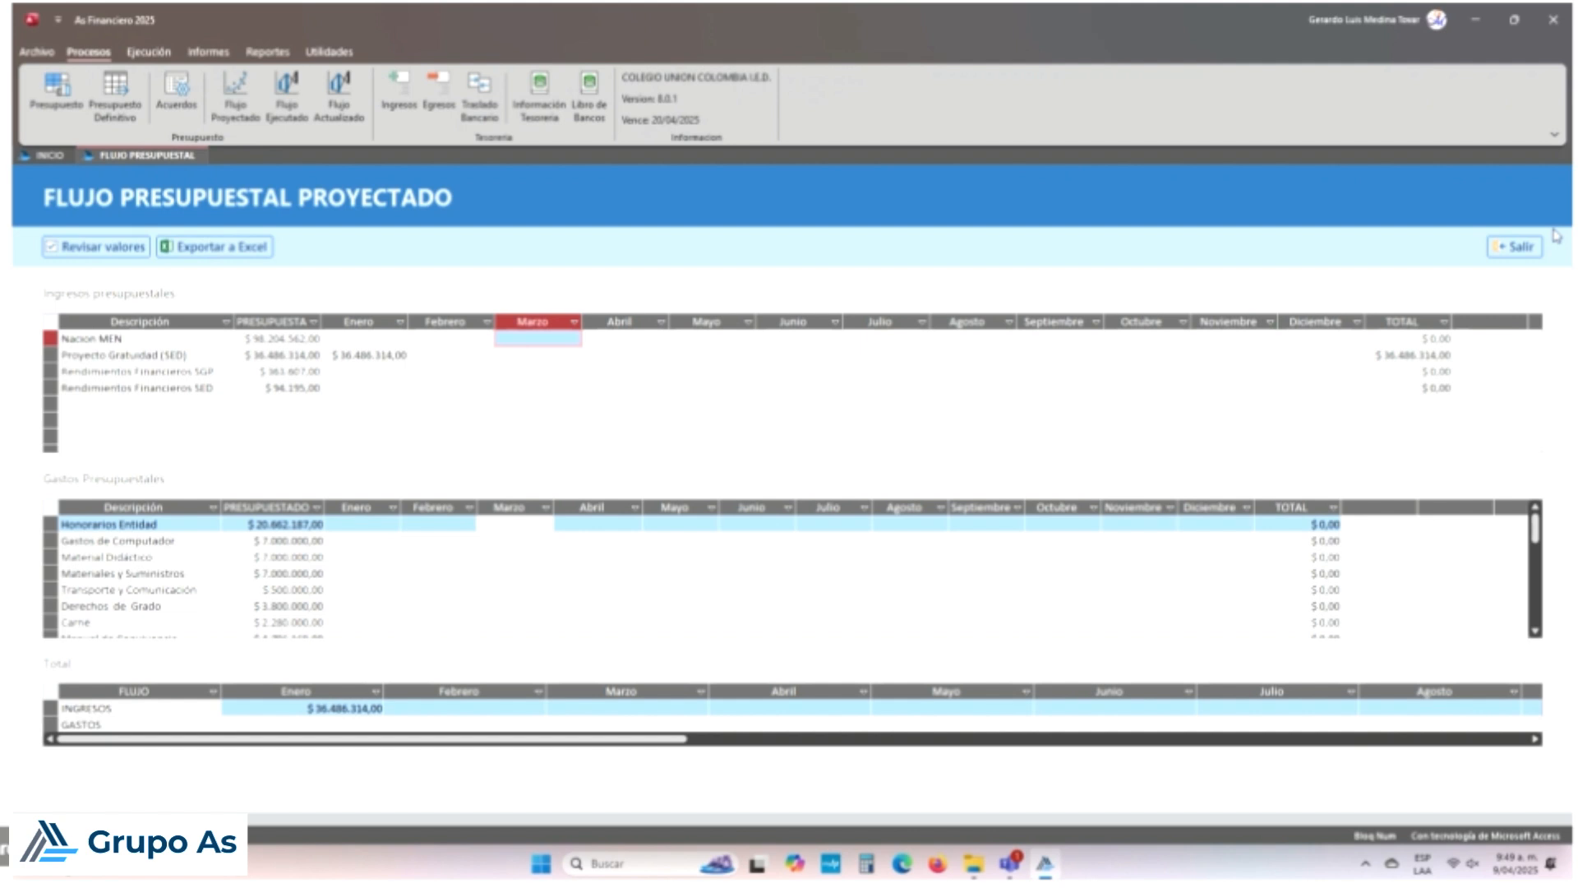
pyautogui.click(1516, 246)
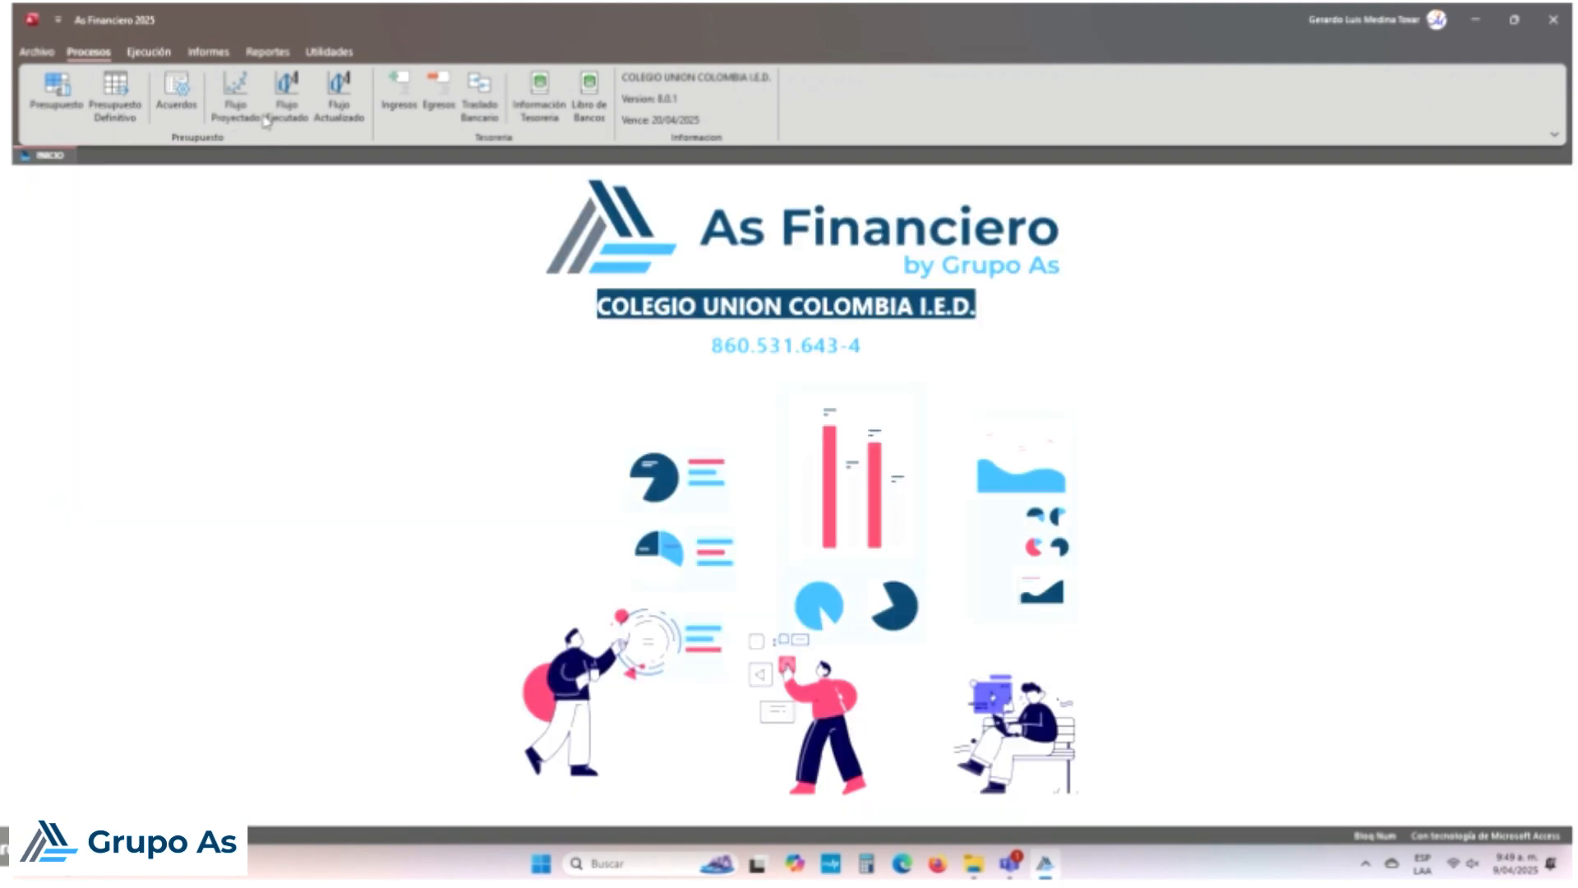
# Step: Refresh and close the executed budget flow, then reopen and close the projected flow
pyautogui.click(287, 97)
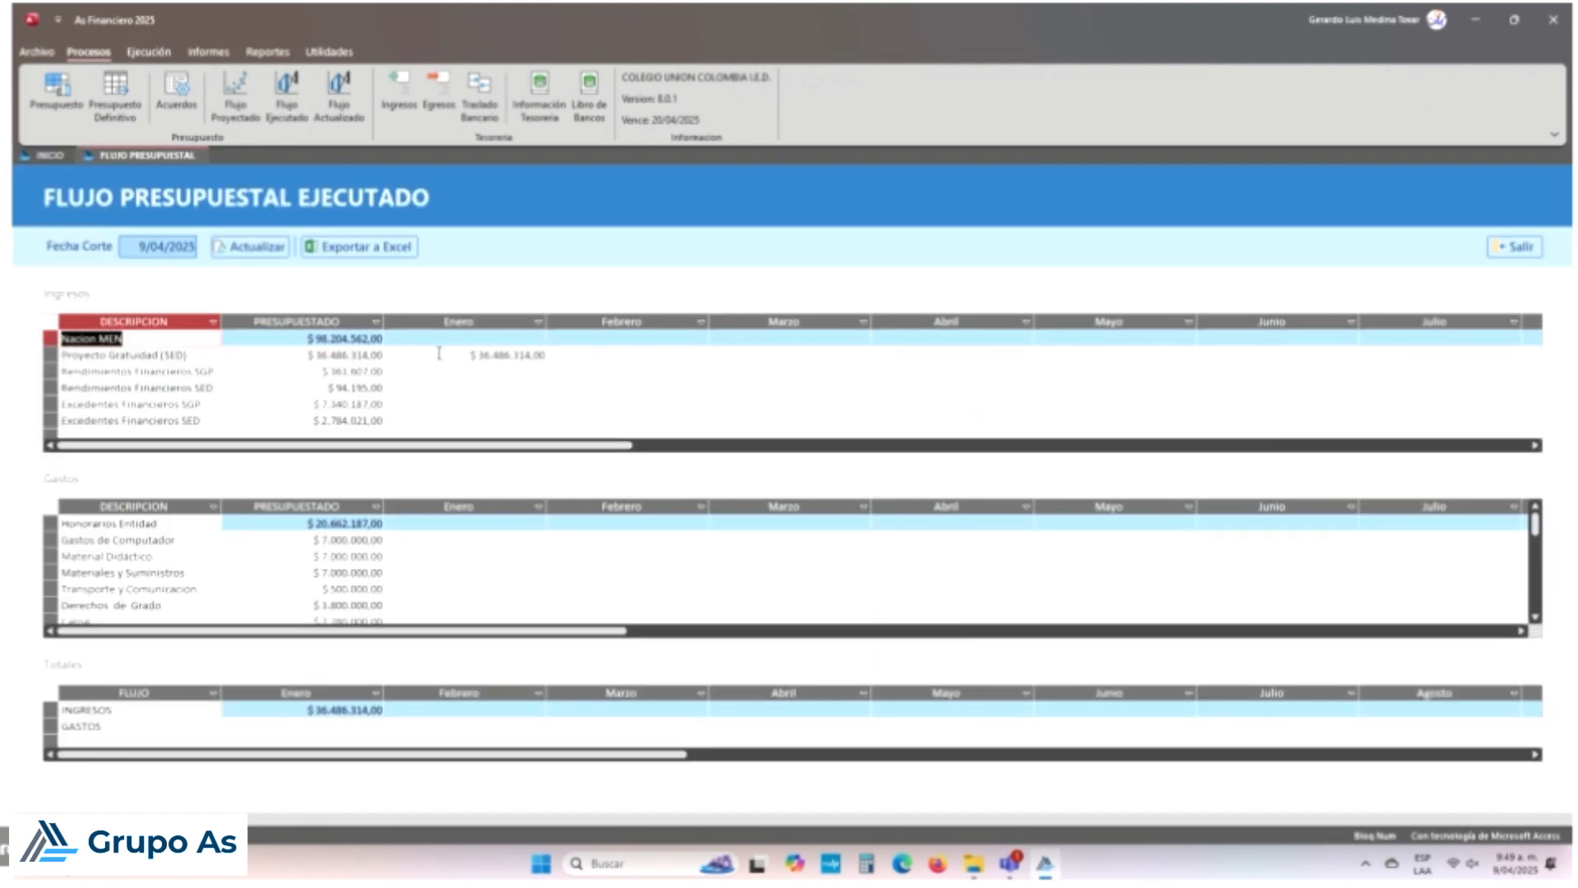
pyautogui.click(242, 246)
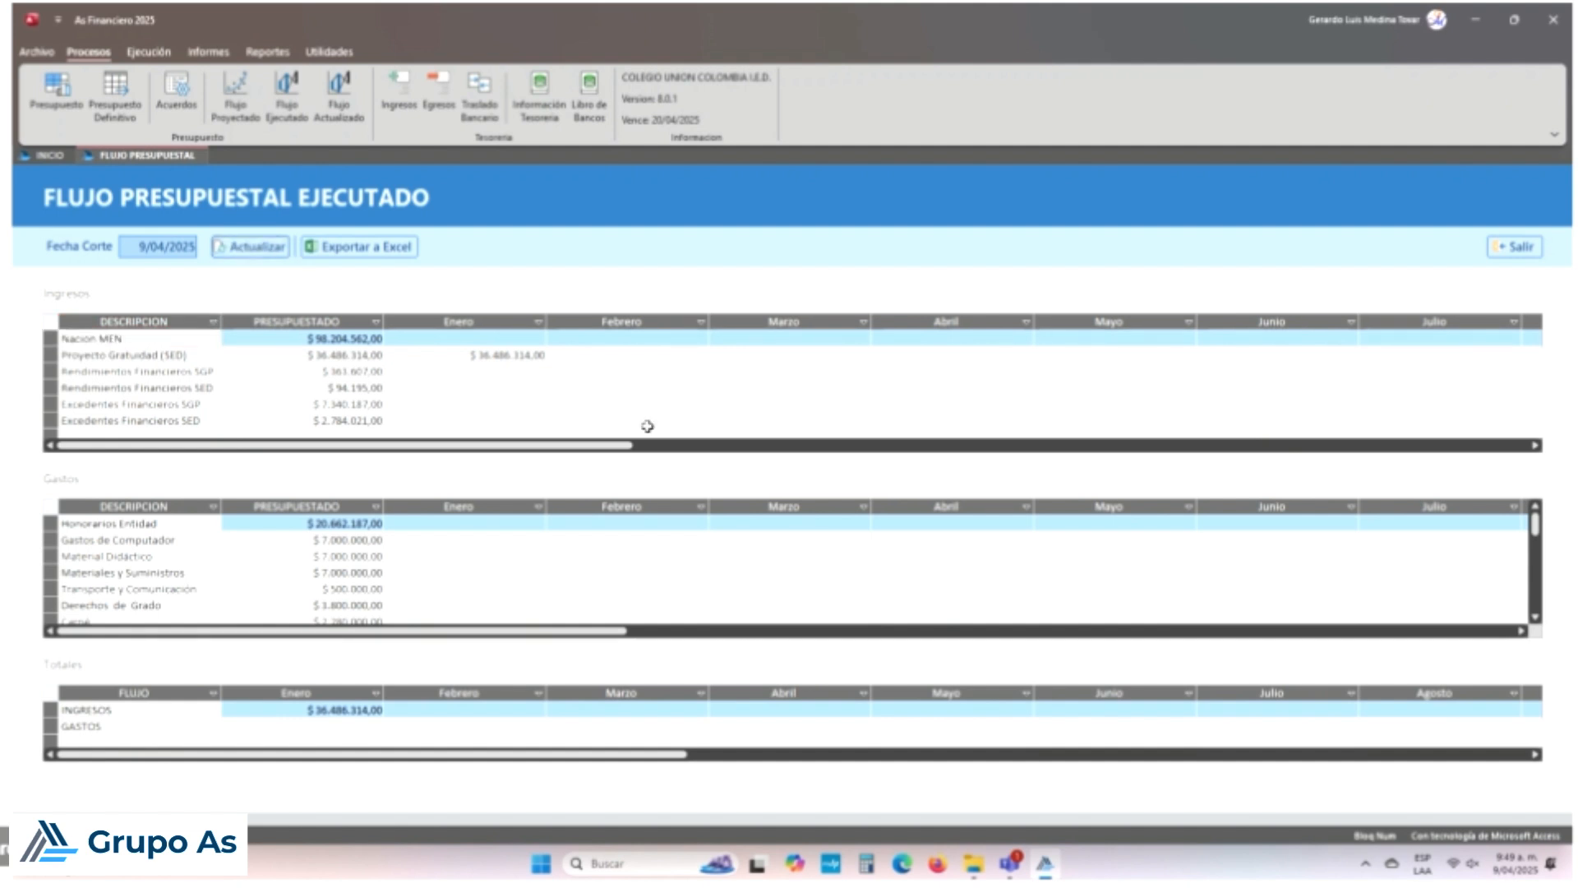
pyautogui.click(1514, 247)
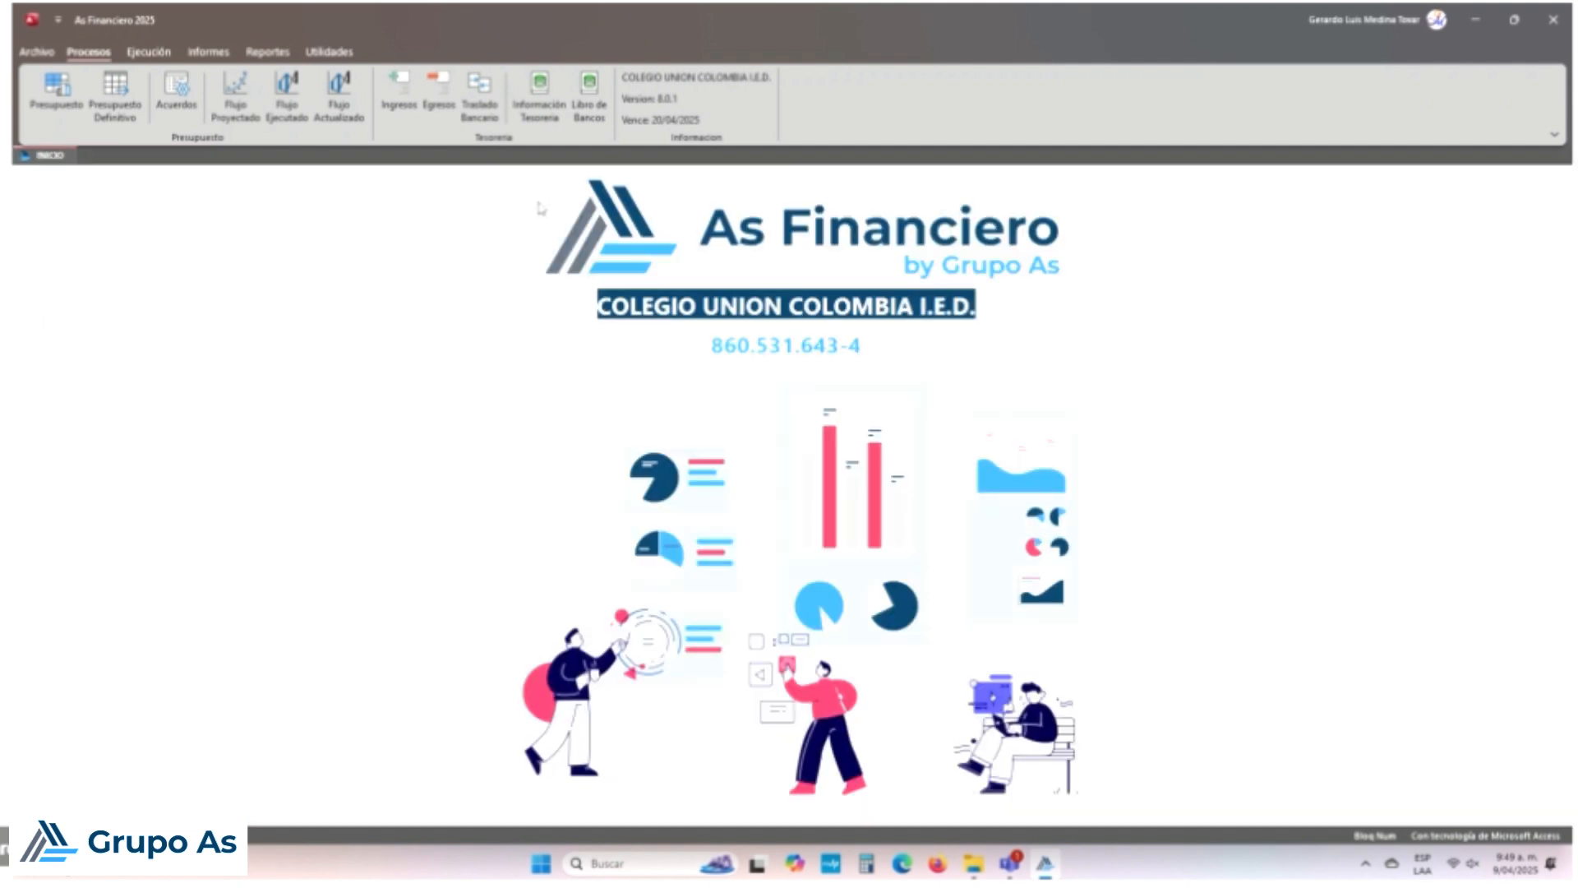
pyautogui.click(238, 103)
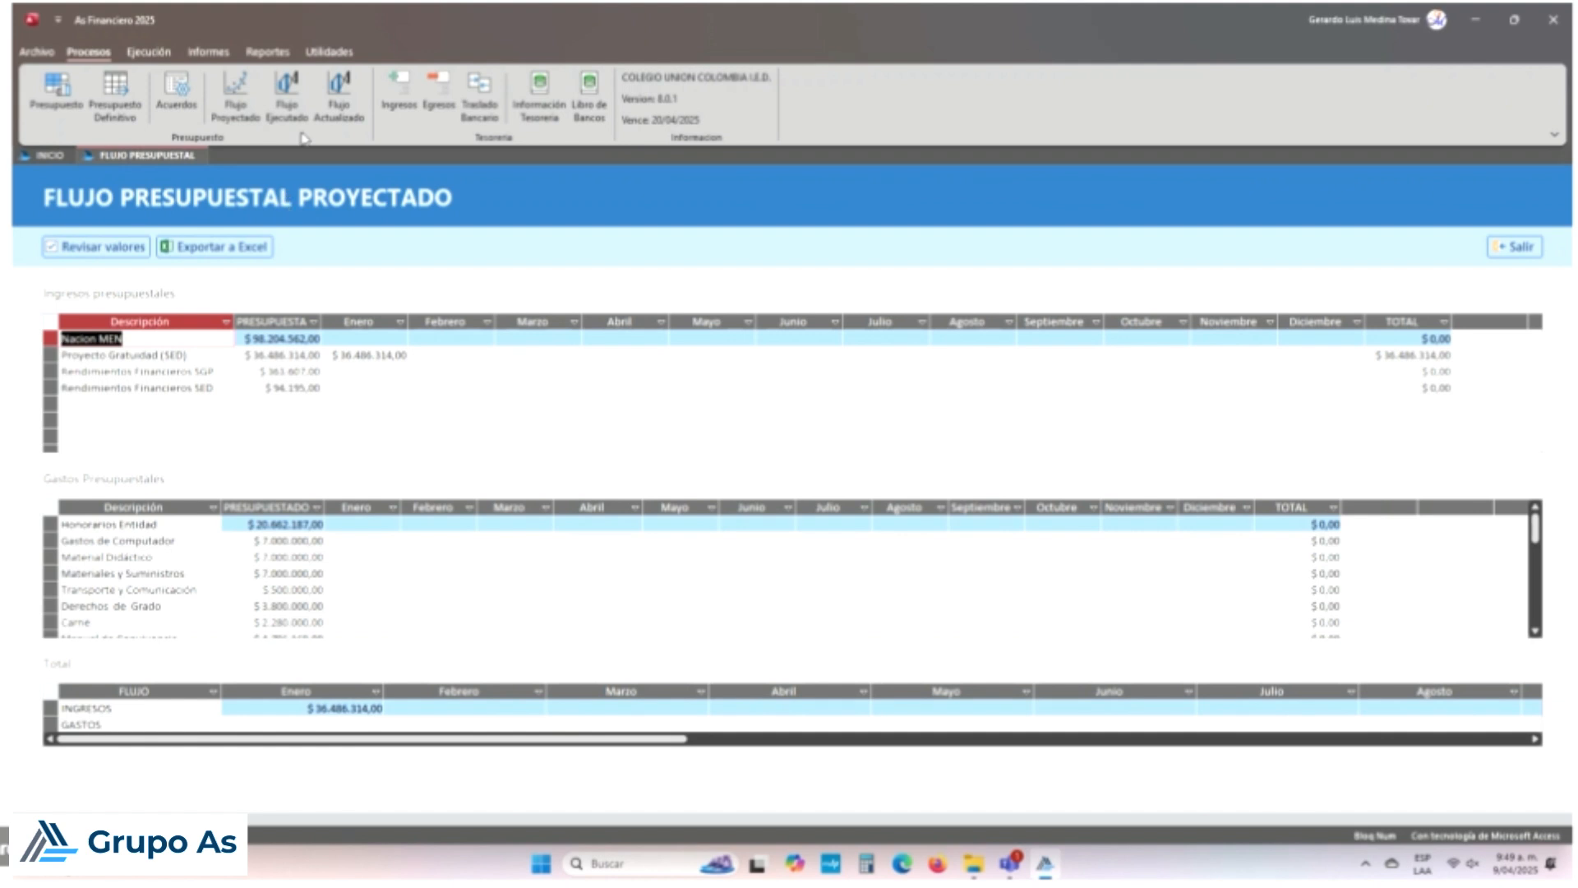
pyautogui.click(1515, 247)
# Step: Open the Flujo Actualizado form and set its Mes de Corte to 3-Marzo
pyautogui.click(338, 105)
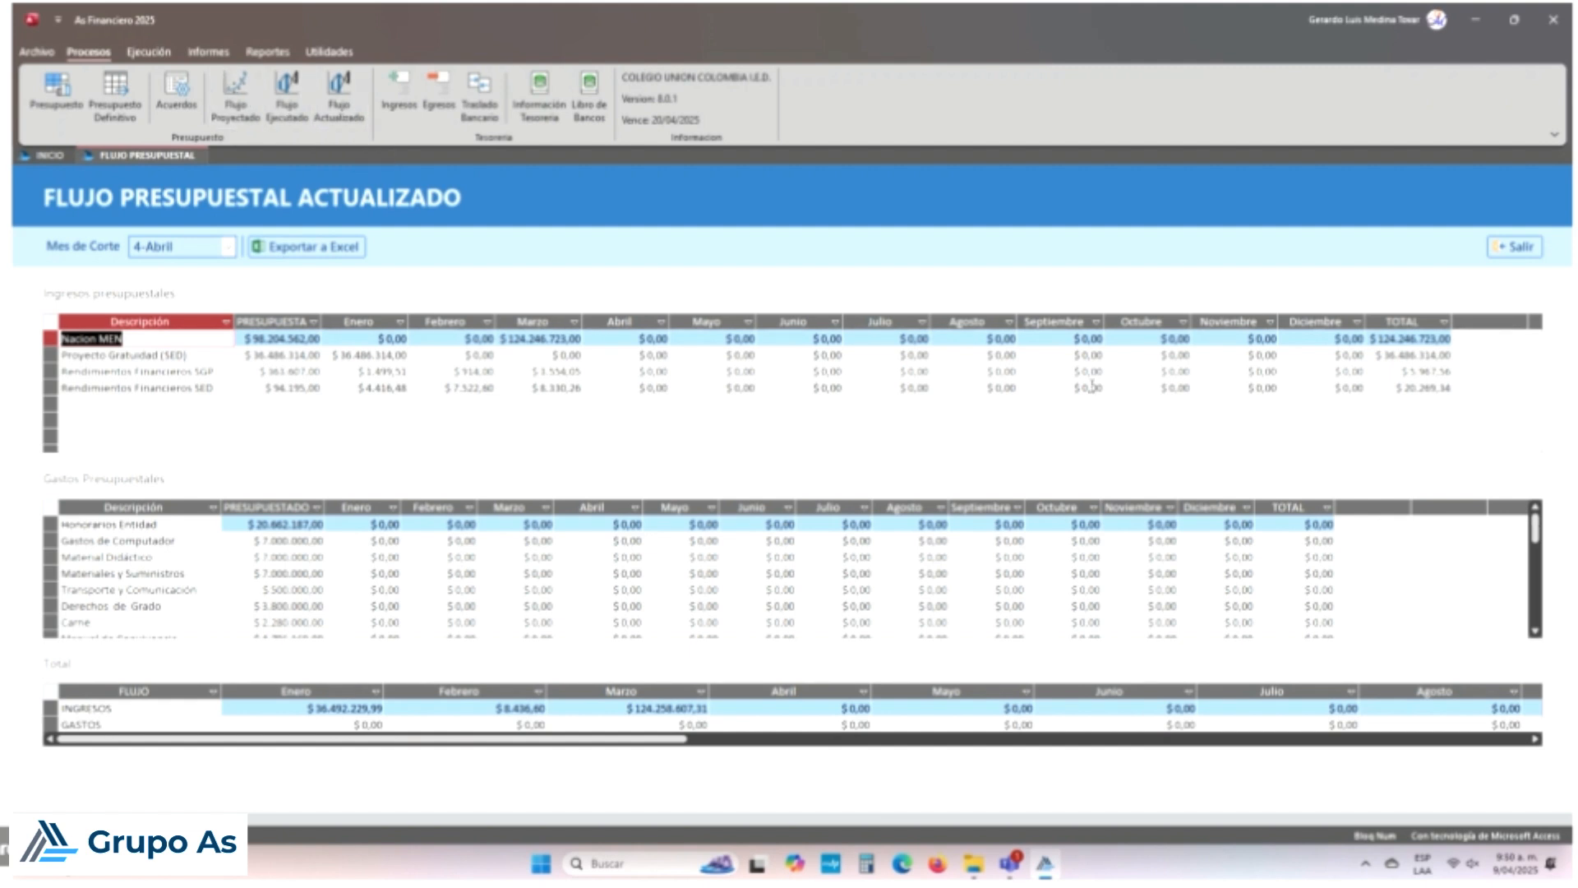
pyautogui.click(1073, 326)
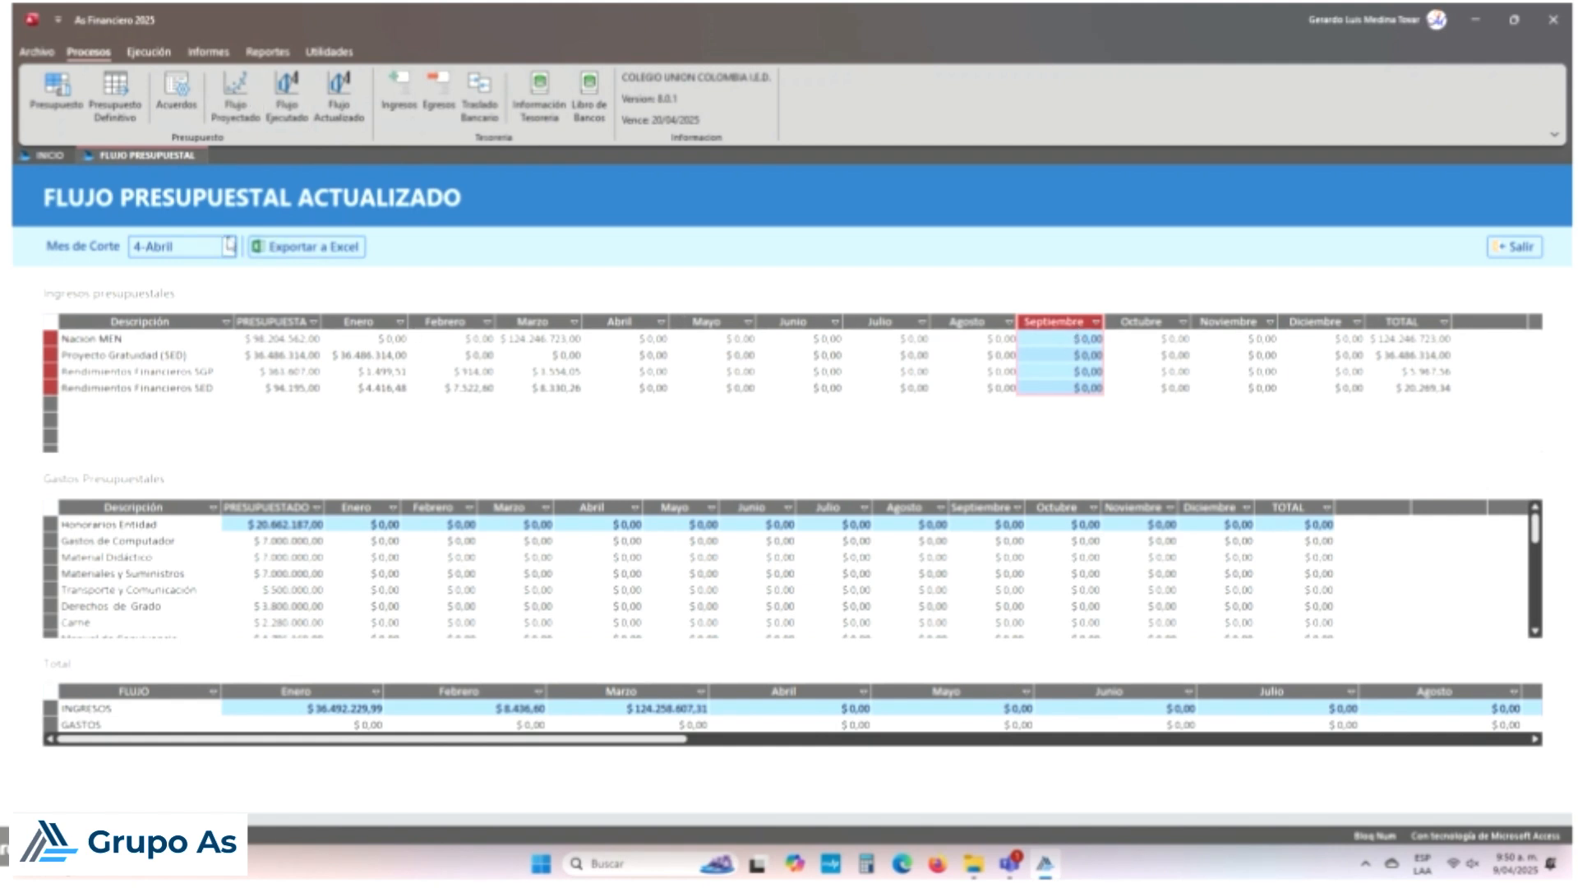
pyautogui.click(229, 245)
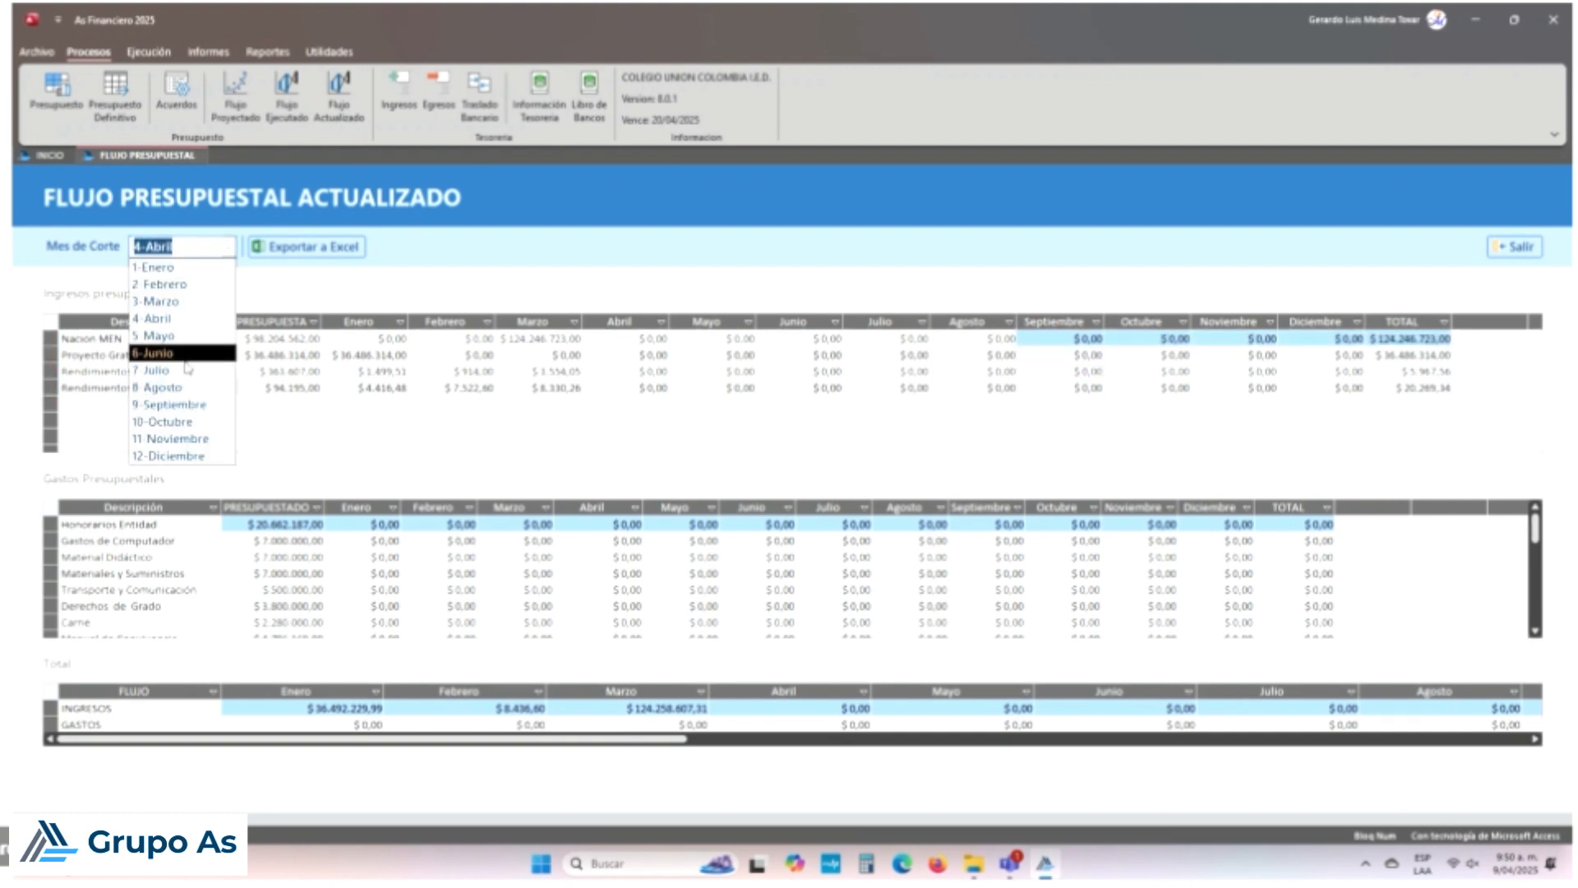
pyautogui.click(164, 313)
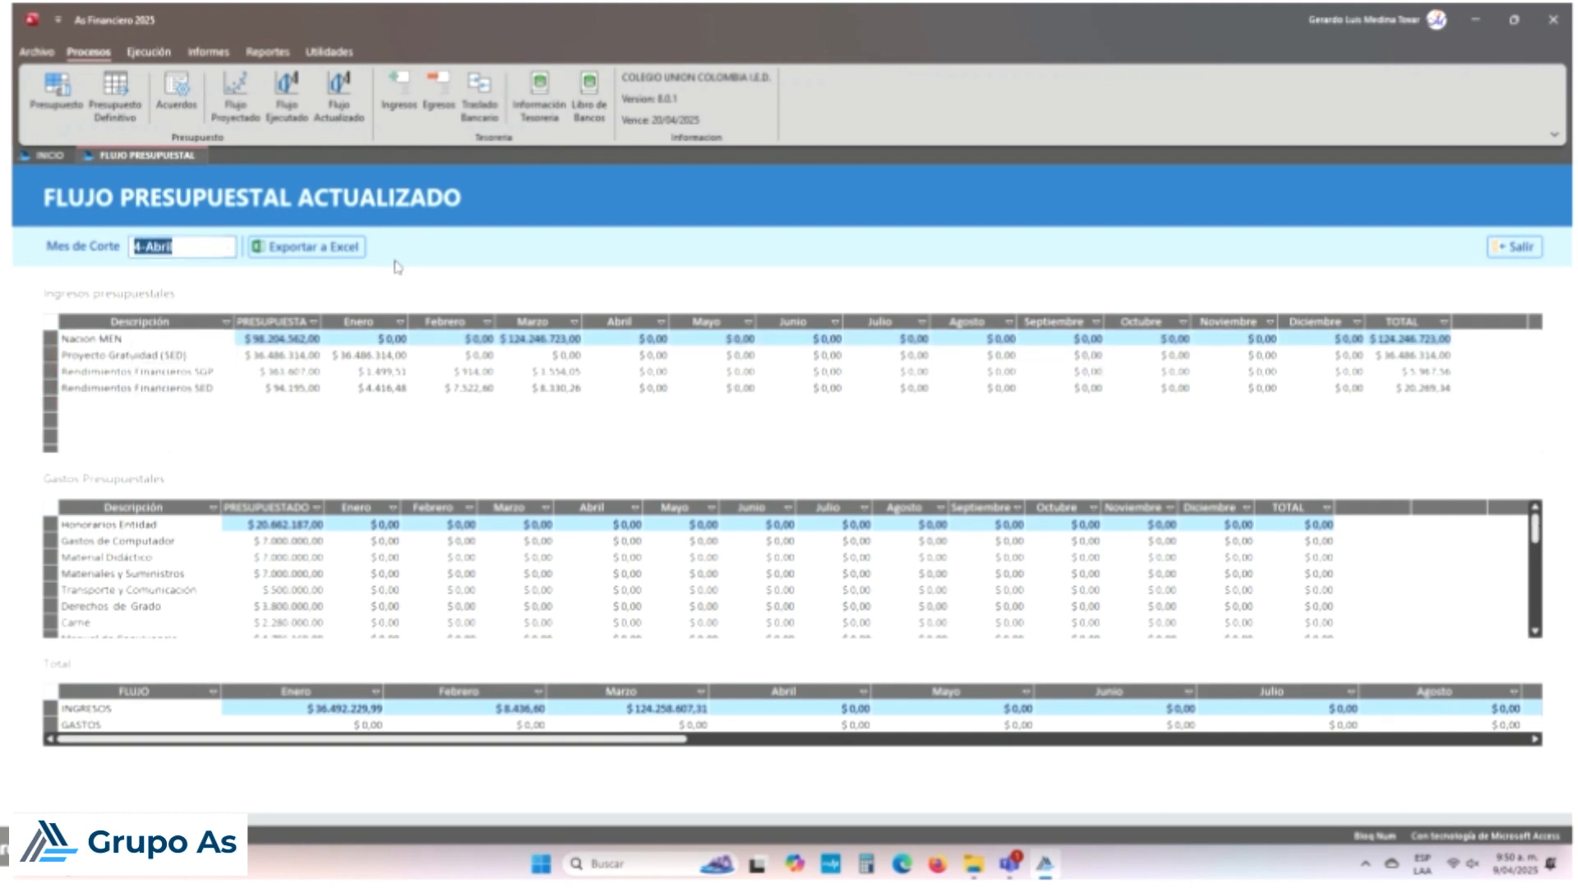
pyautogui.click(224, 246)
pyautogui.click(189, 301)
# Step: Select the Mayo to Diciembre income columns, then clear the selection
pyautogui.moveTo(690, 322); pyautogui.dragTo(1311, 322)
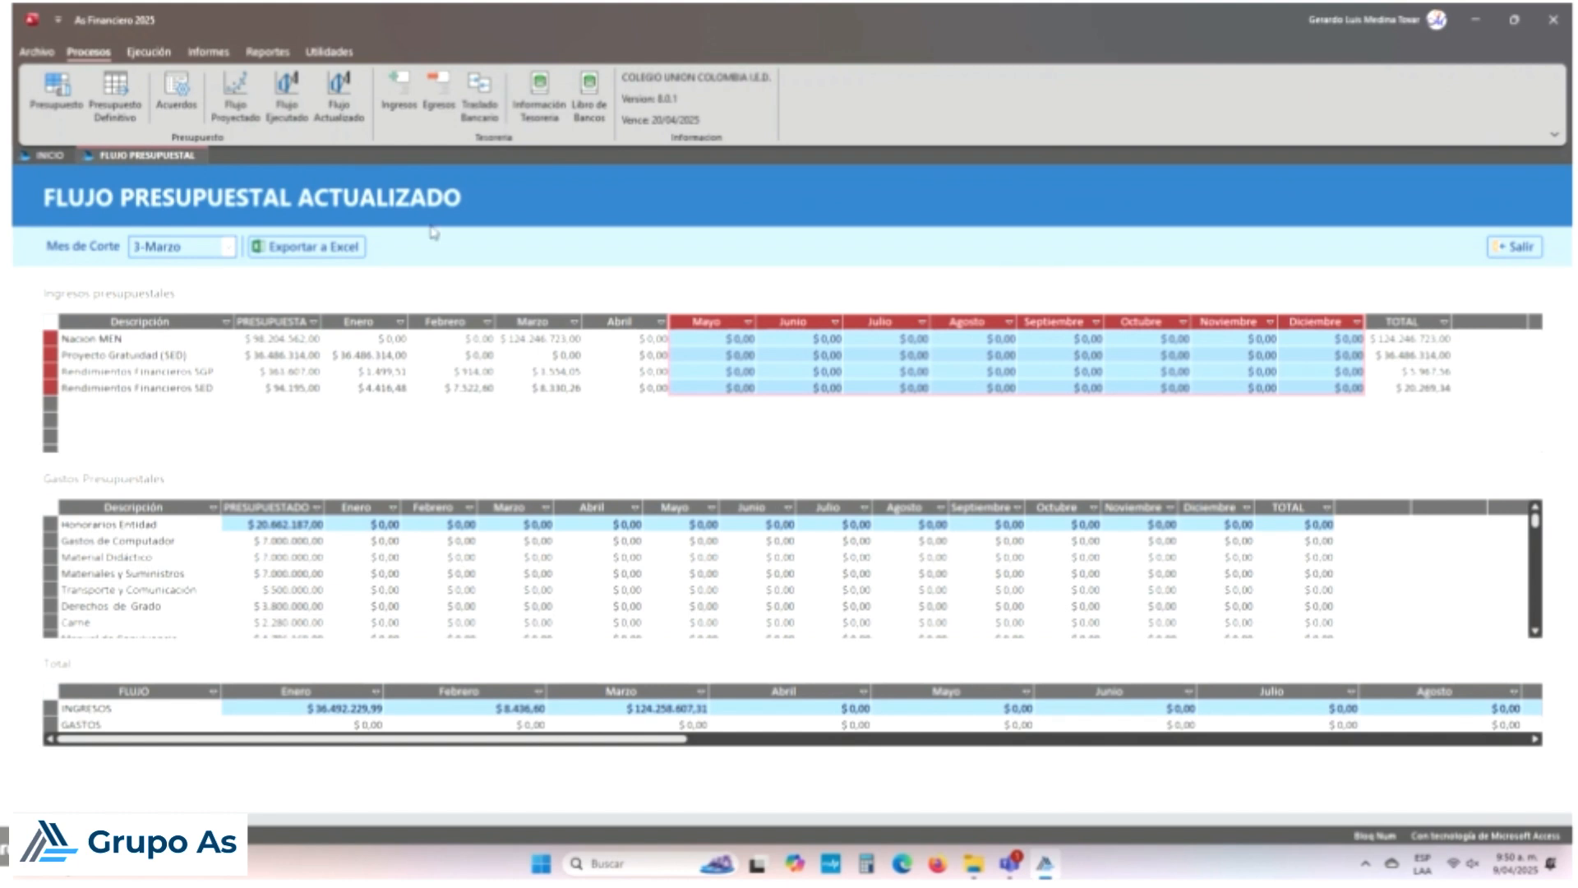
pyautogui.click(845, 131)
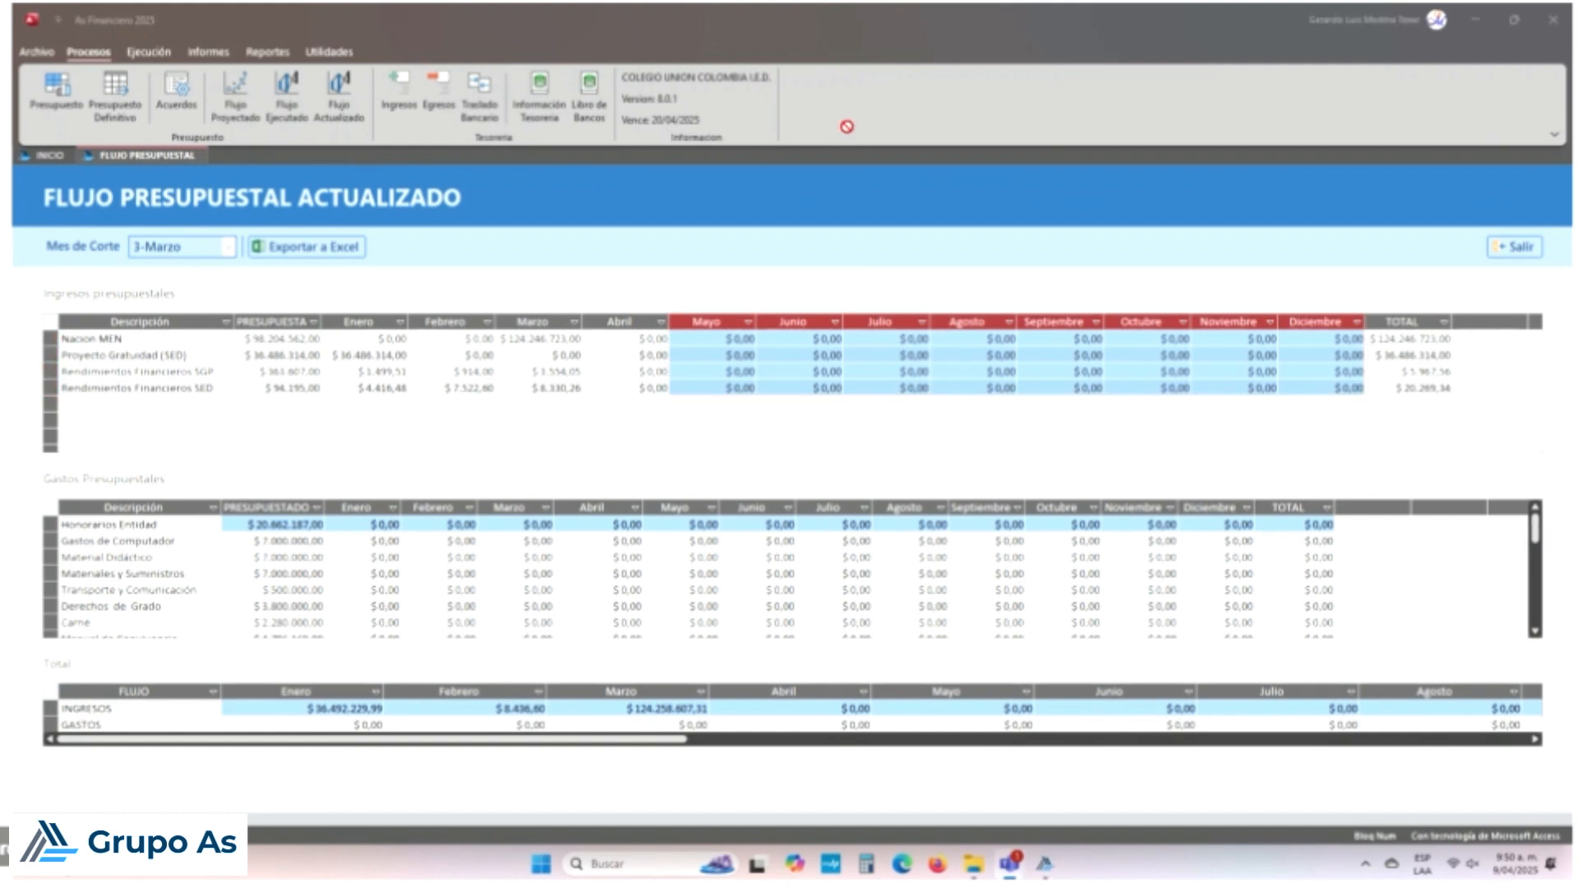
pyautogui.click(249, 107)
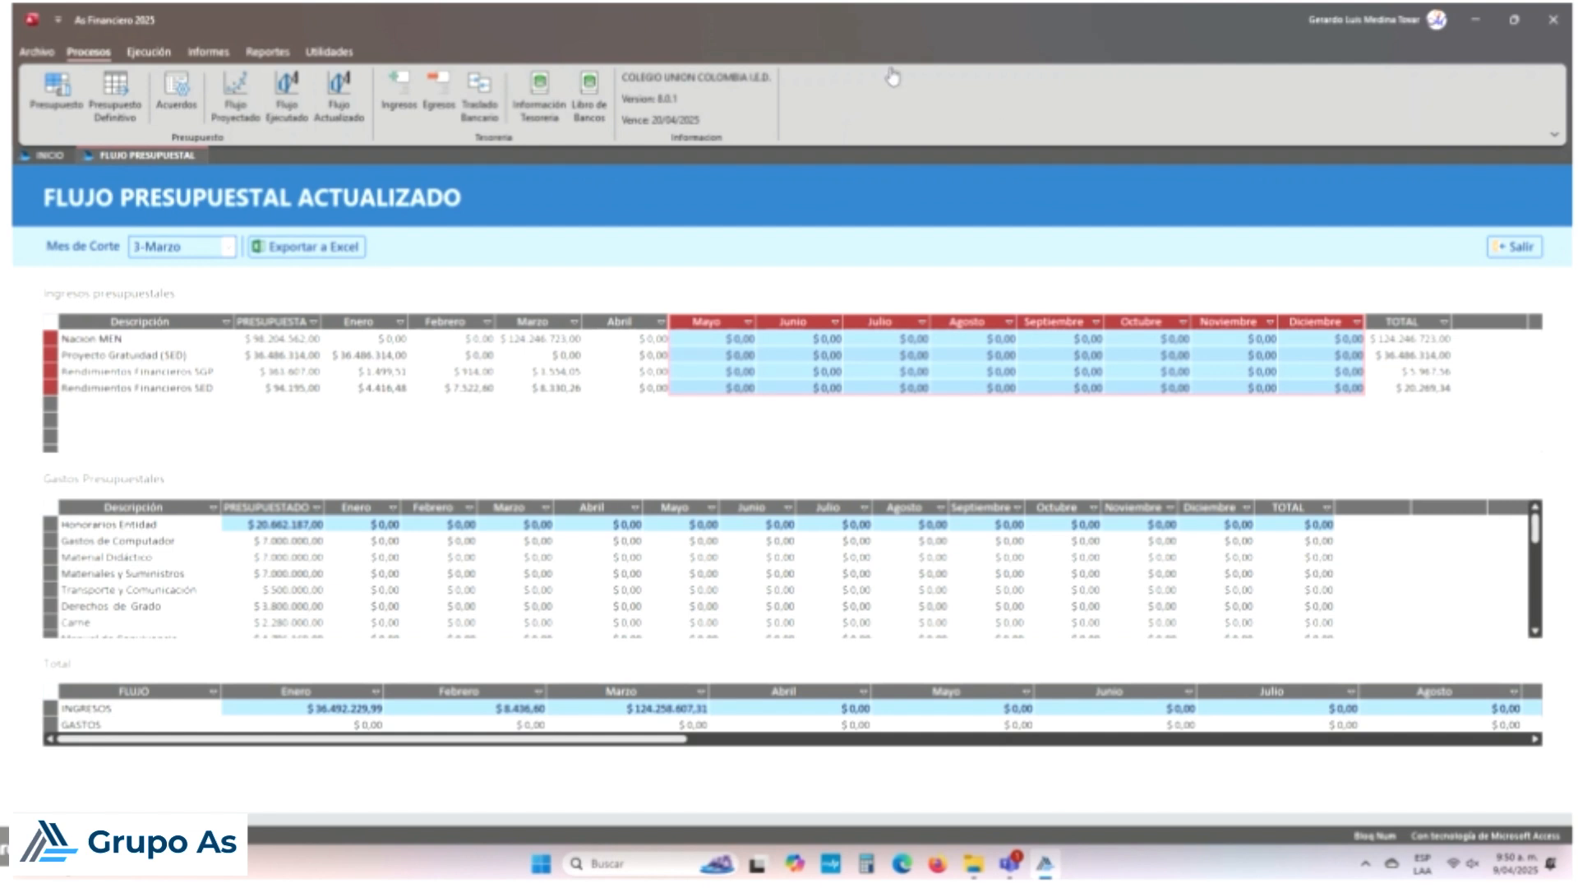
pyautogui.click(559, 209)
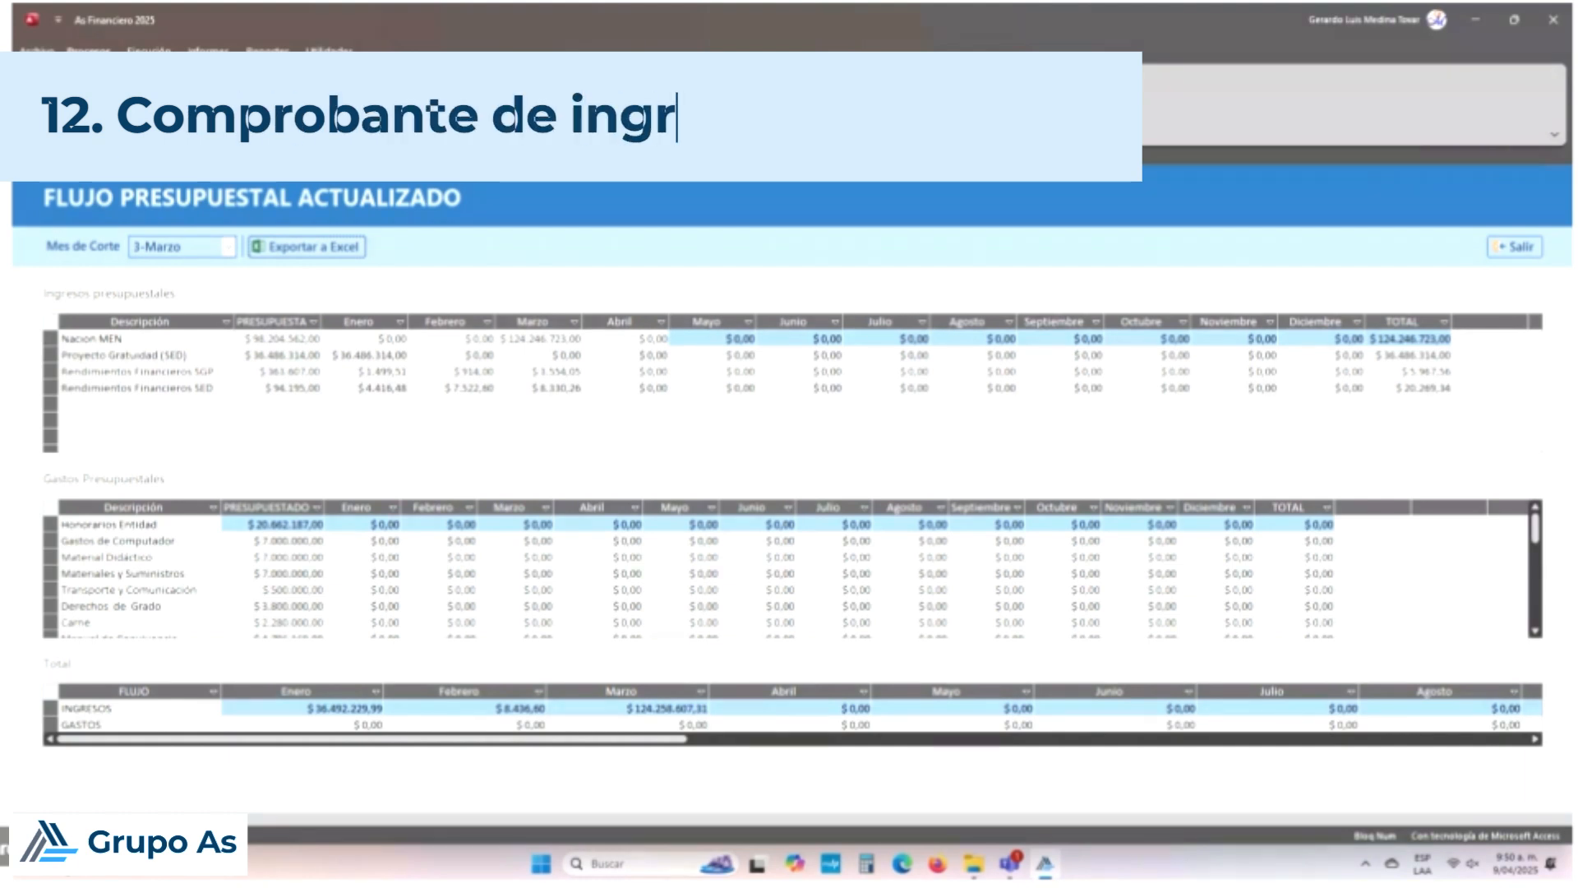
# Step: Load income voucher 005 dated 28/02/2025, discarding current changes, and show its Banco Popular SGP-MEN bank
pyautogui.click(398, 105)
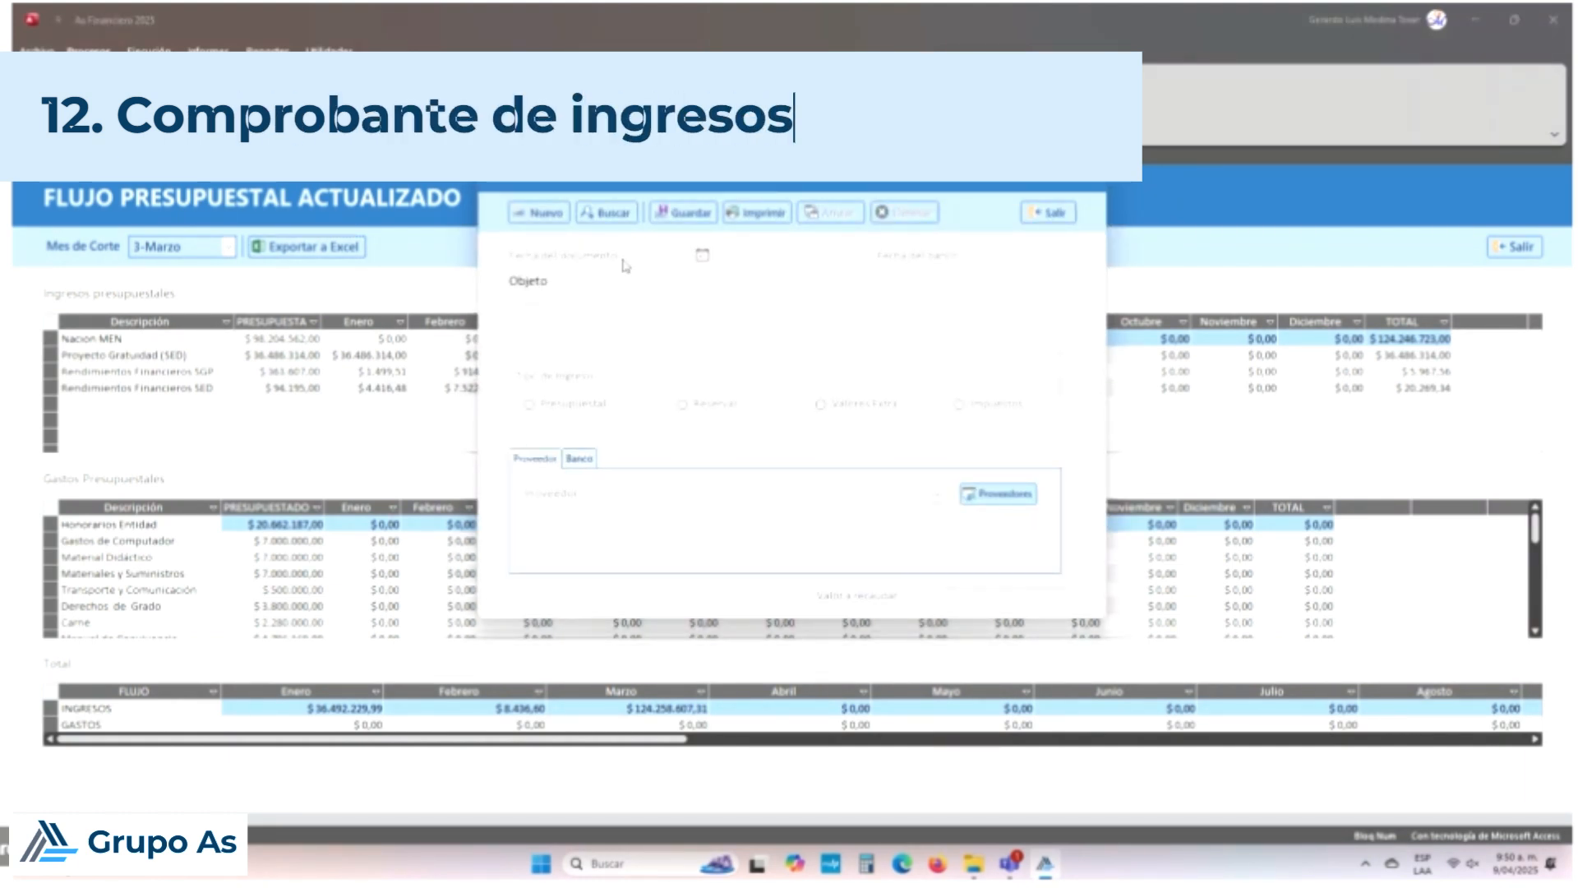
pyautogui.click(530, 214)
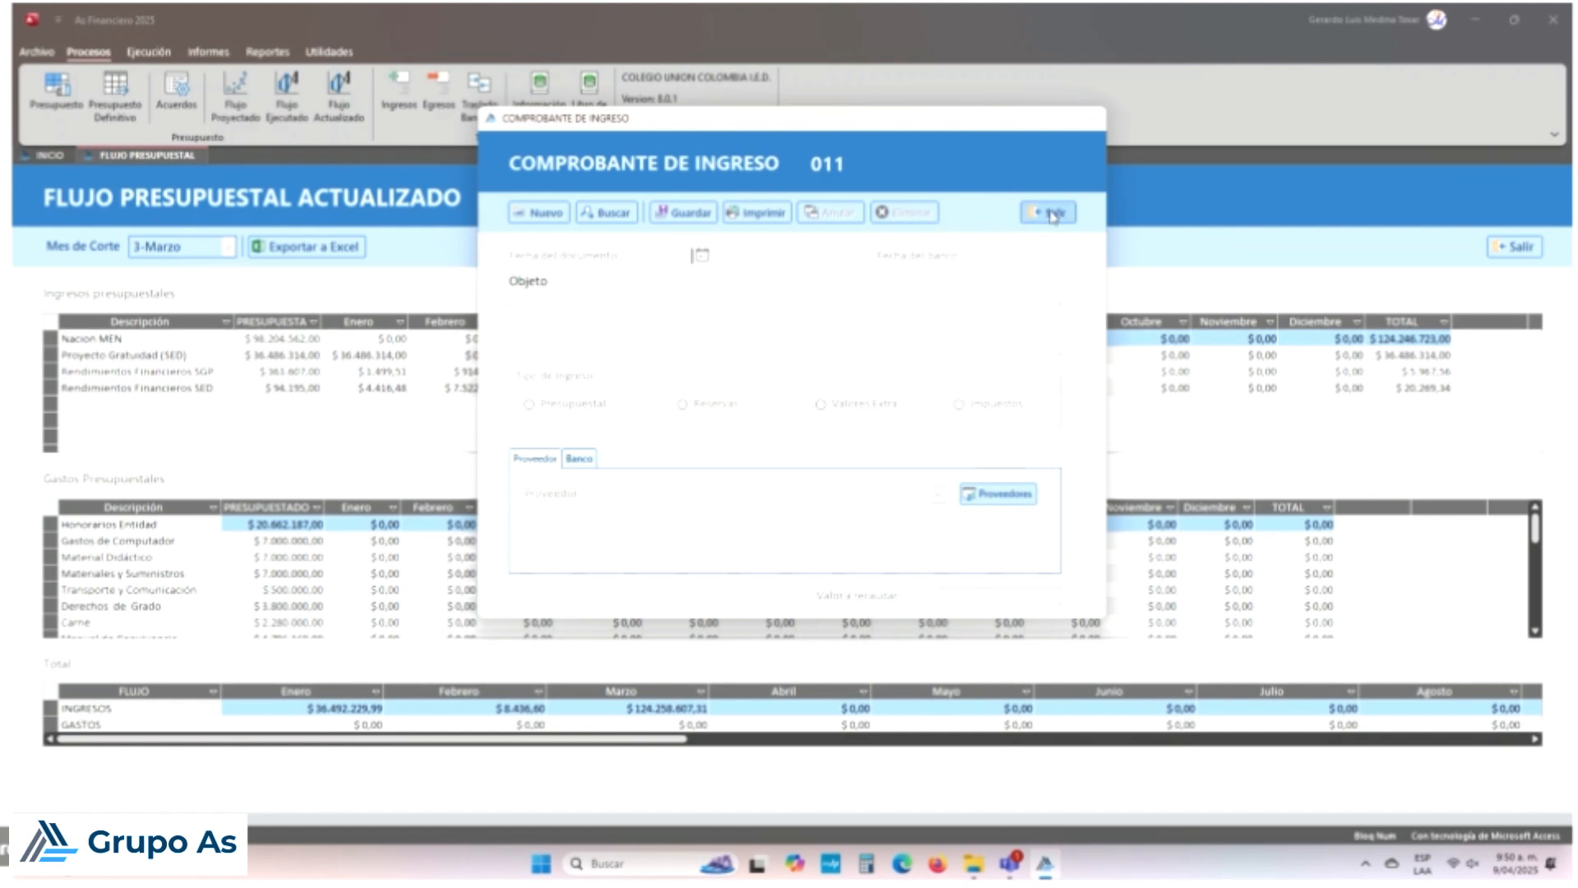
pyautogui.click(613, 215)
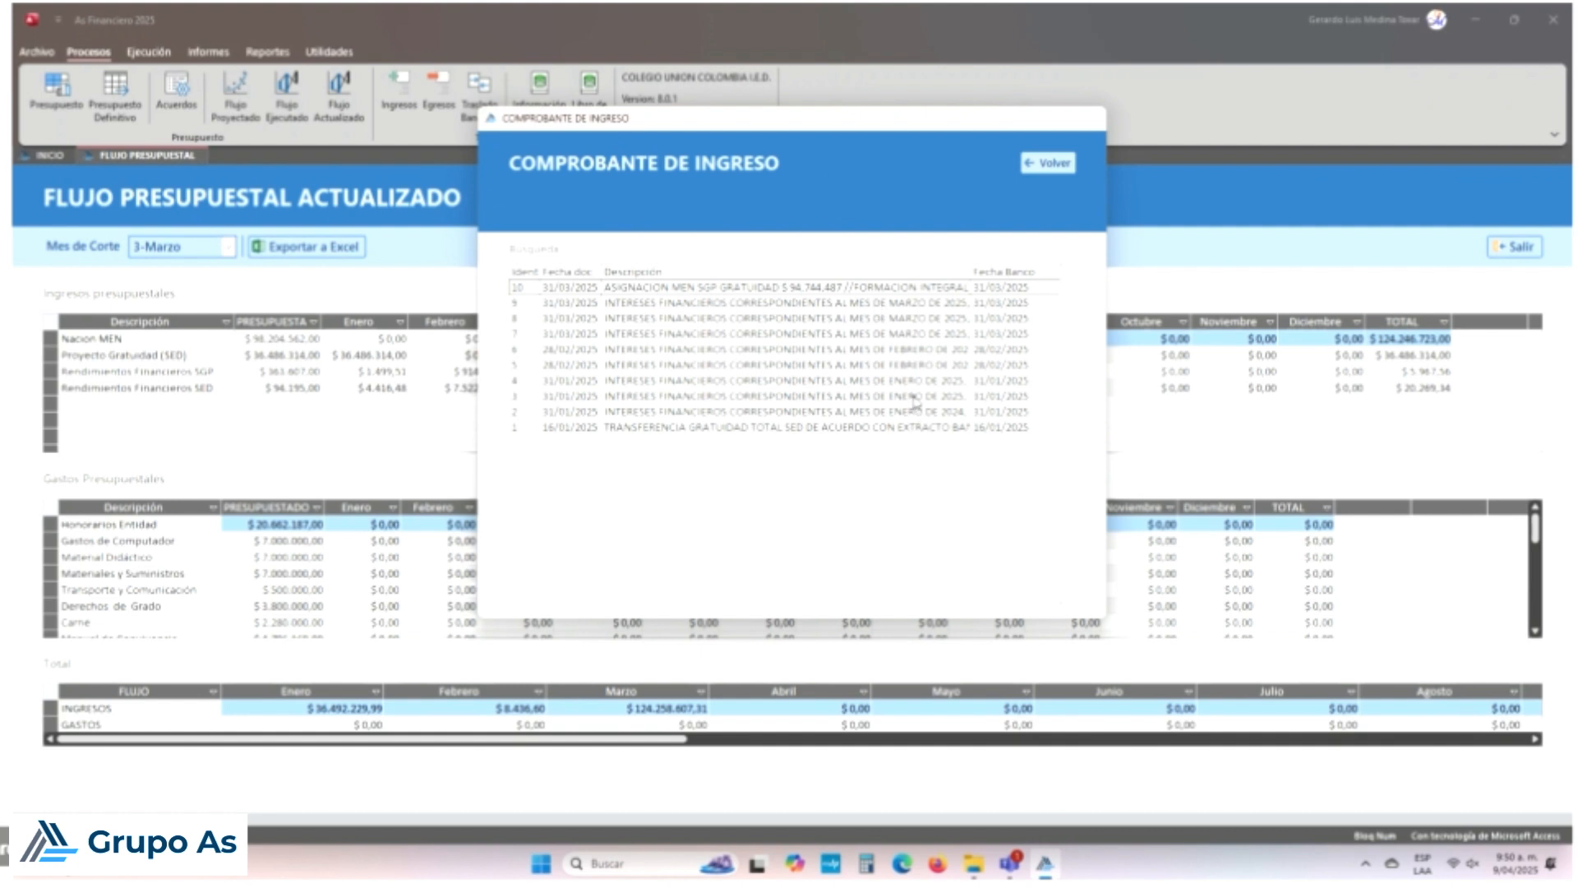
pyautogui.click(861, 369)
pyautogui.doubleClick(860, 369)
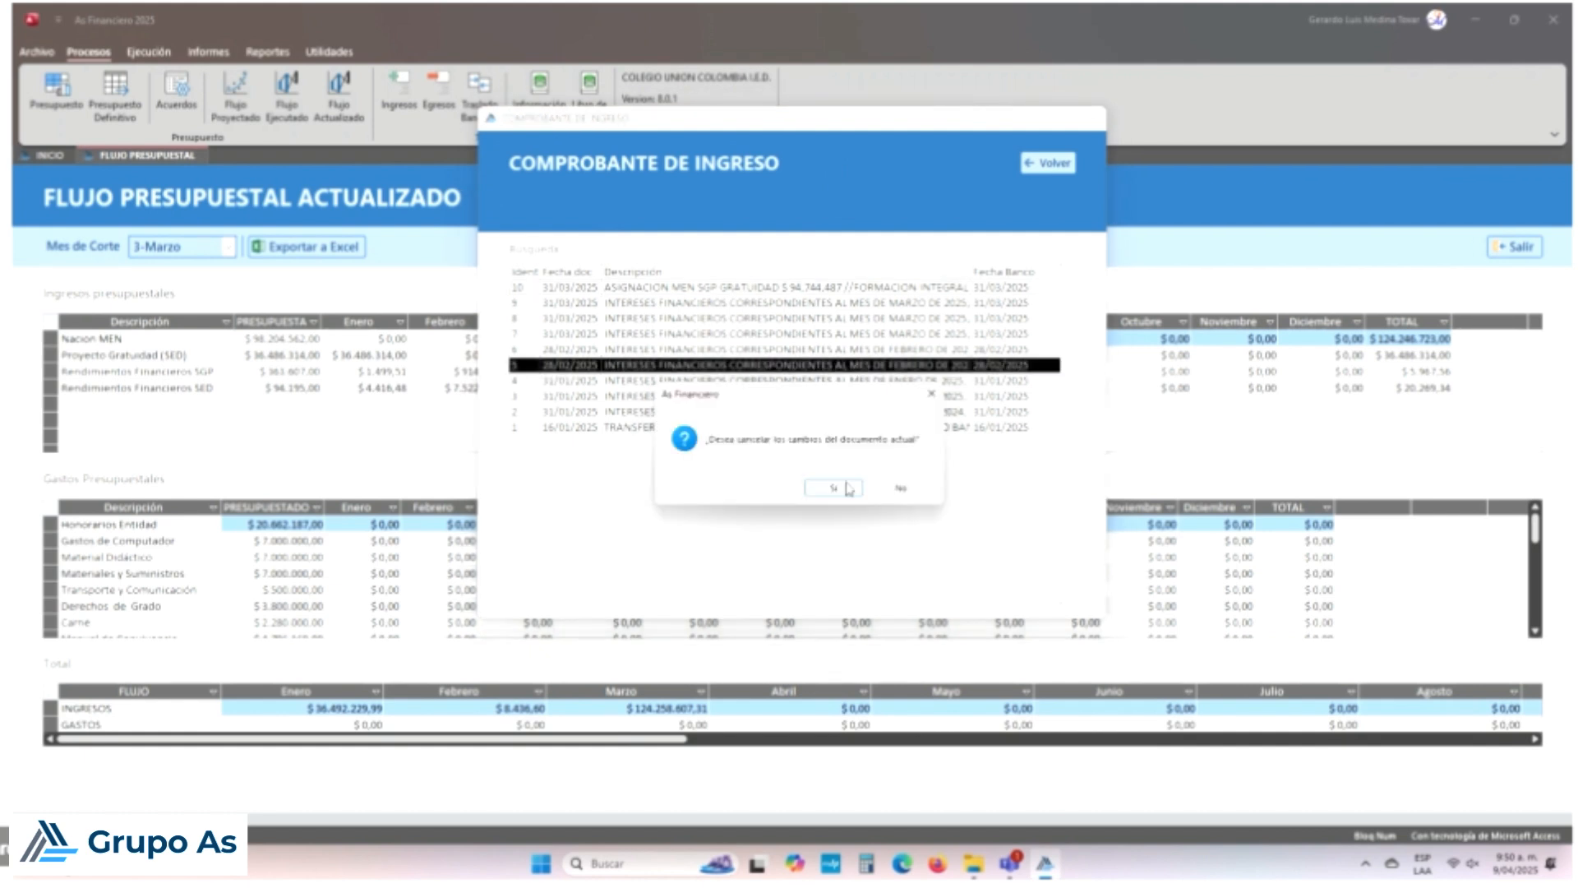
pyautogui.click(847, 485)
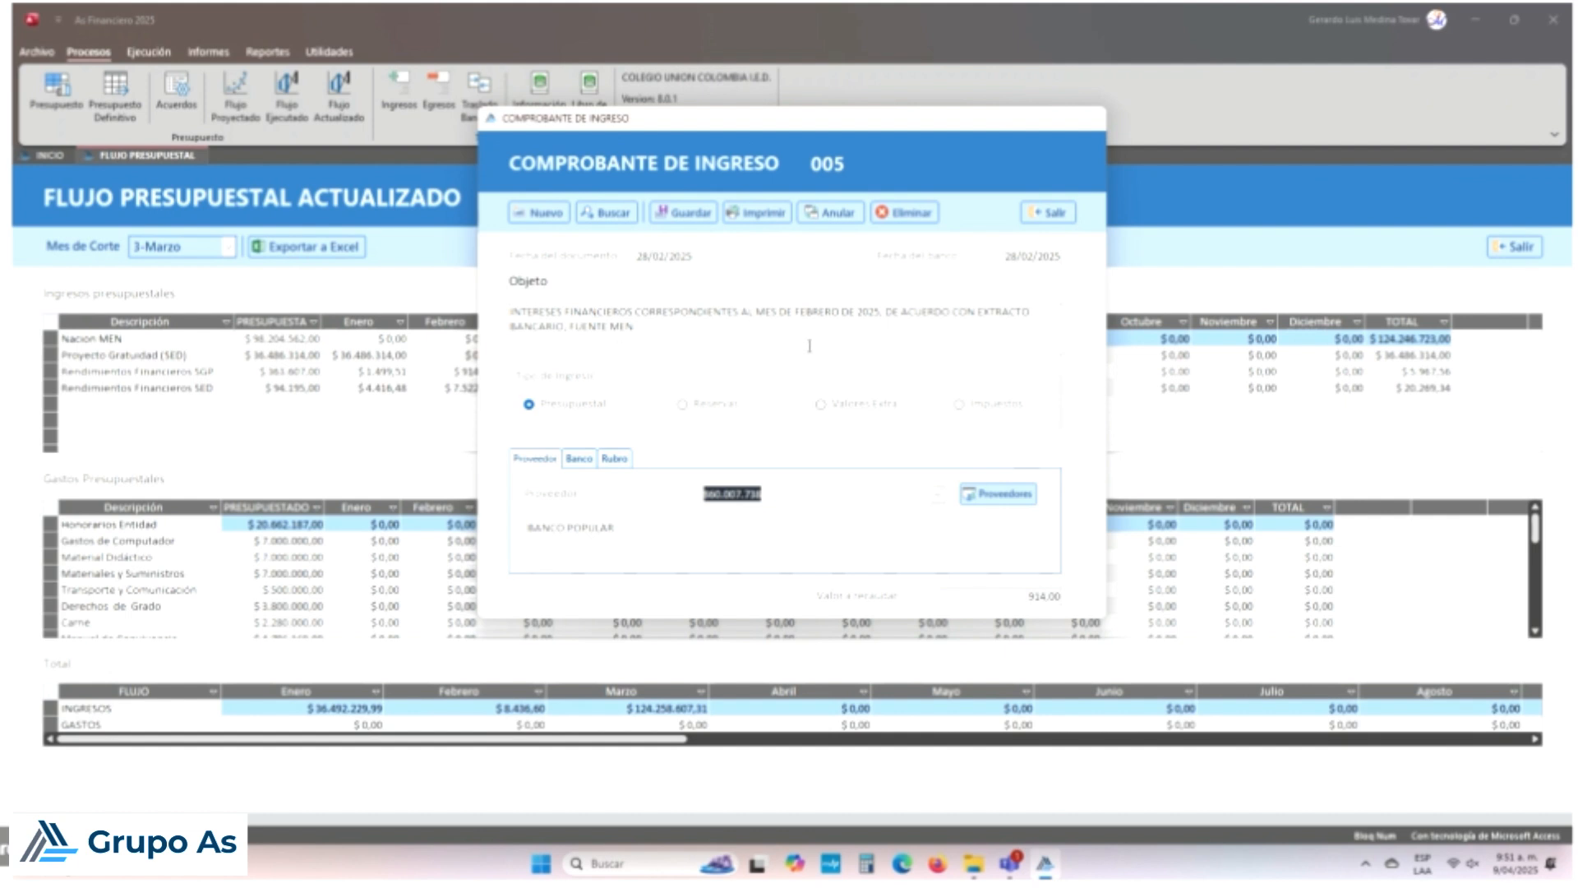
pyautogui.click(582, 459)
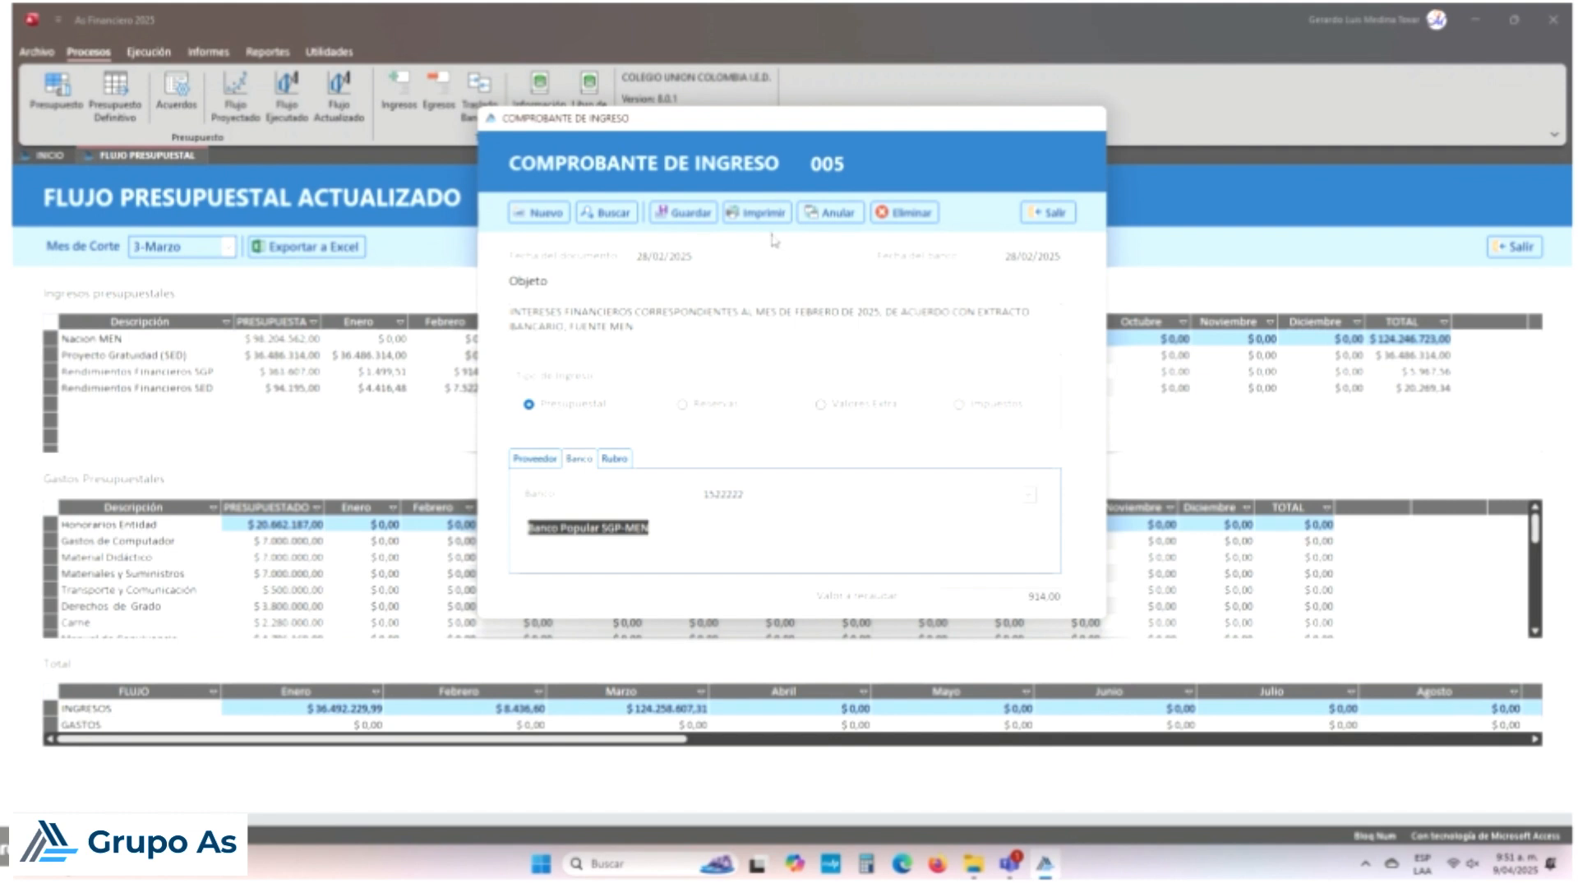
# Step: Delete income voucher 005 after one cancelled attempt, then list the remaining income vouchers
pyautogui.click(911, 215)
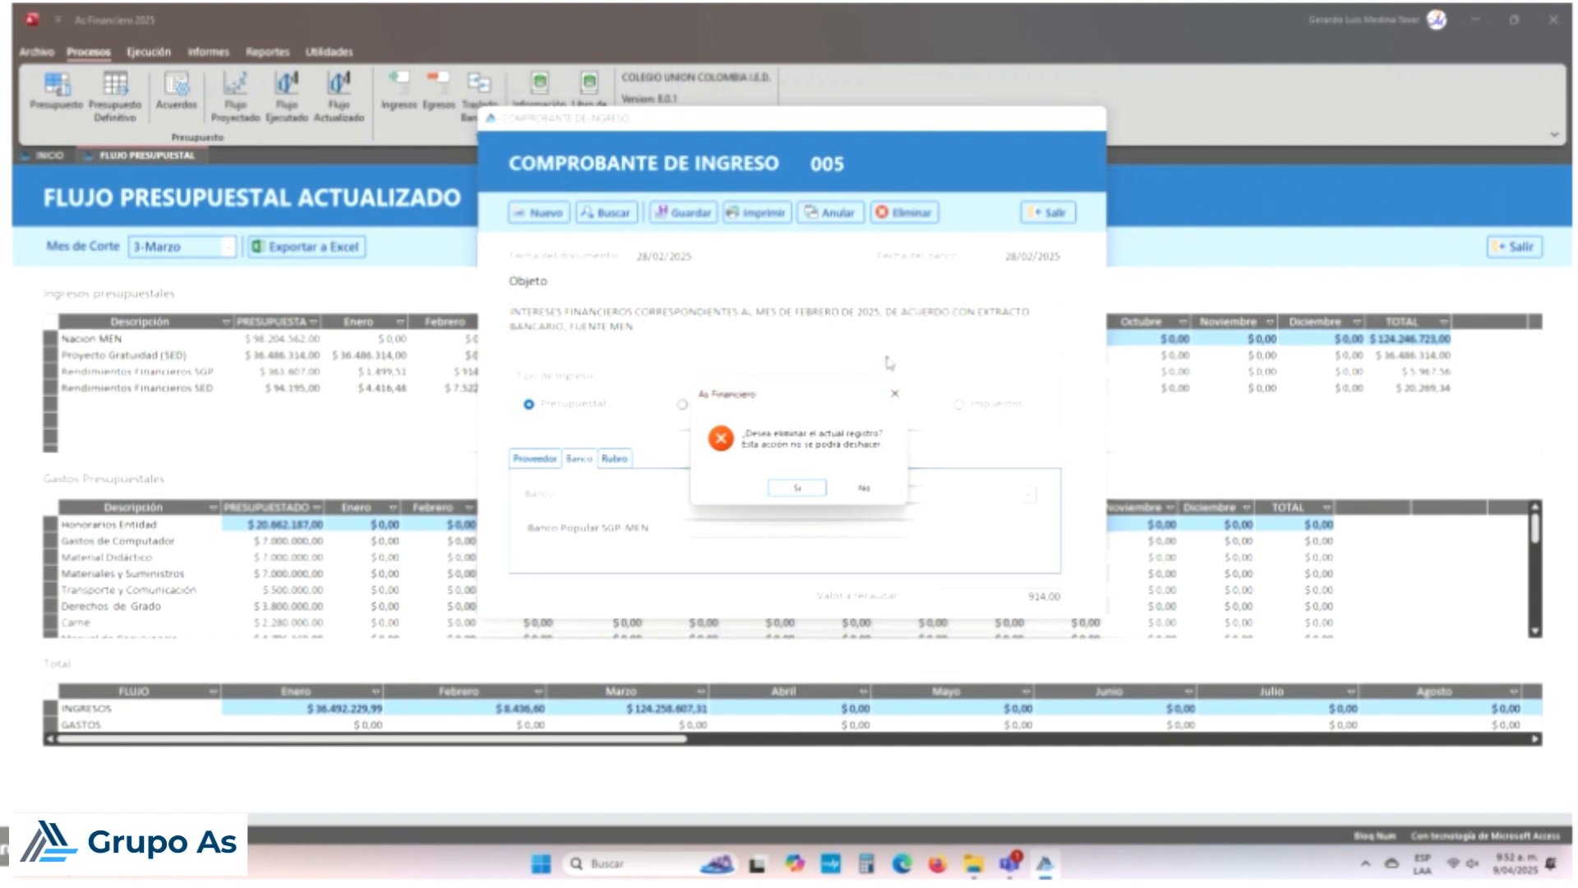
pyautogui.click(891, 488)
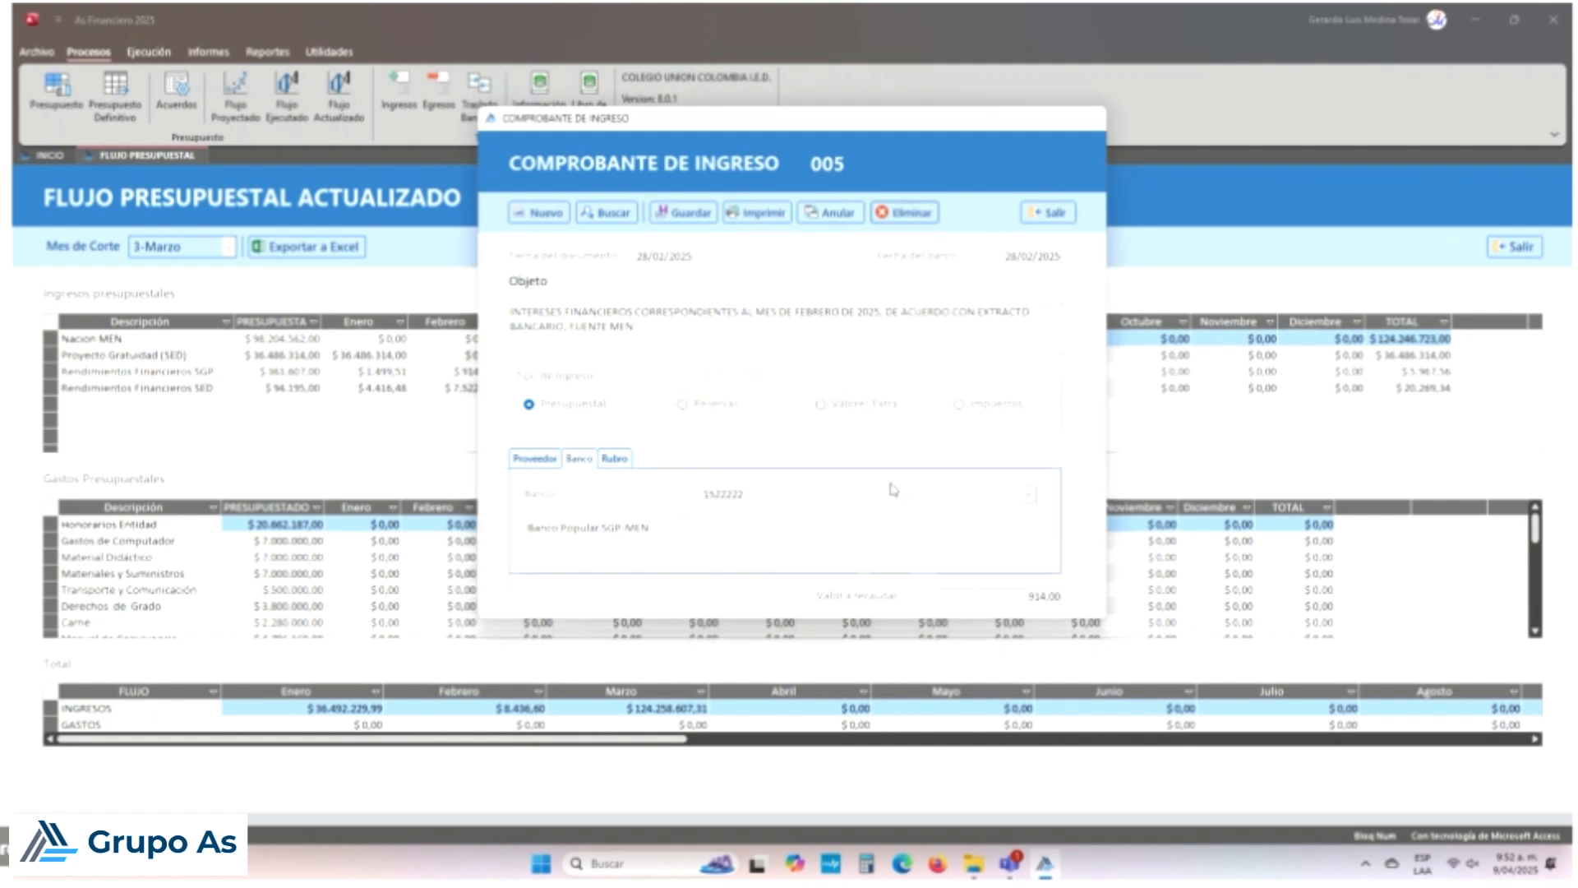
pyautogui.click(904, 212)
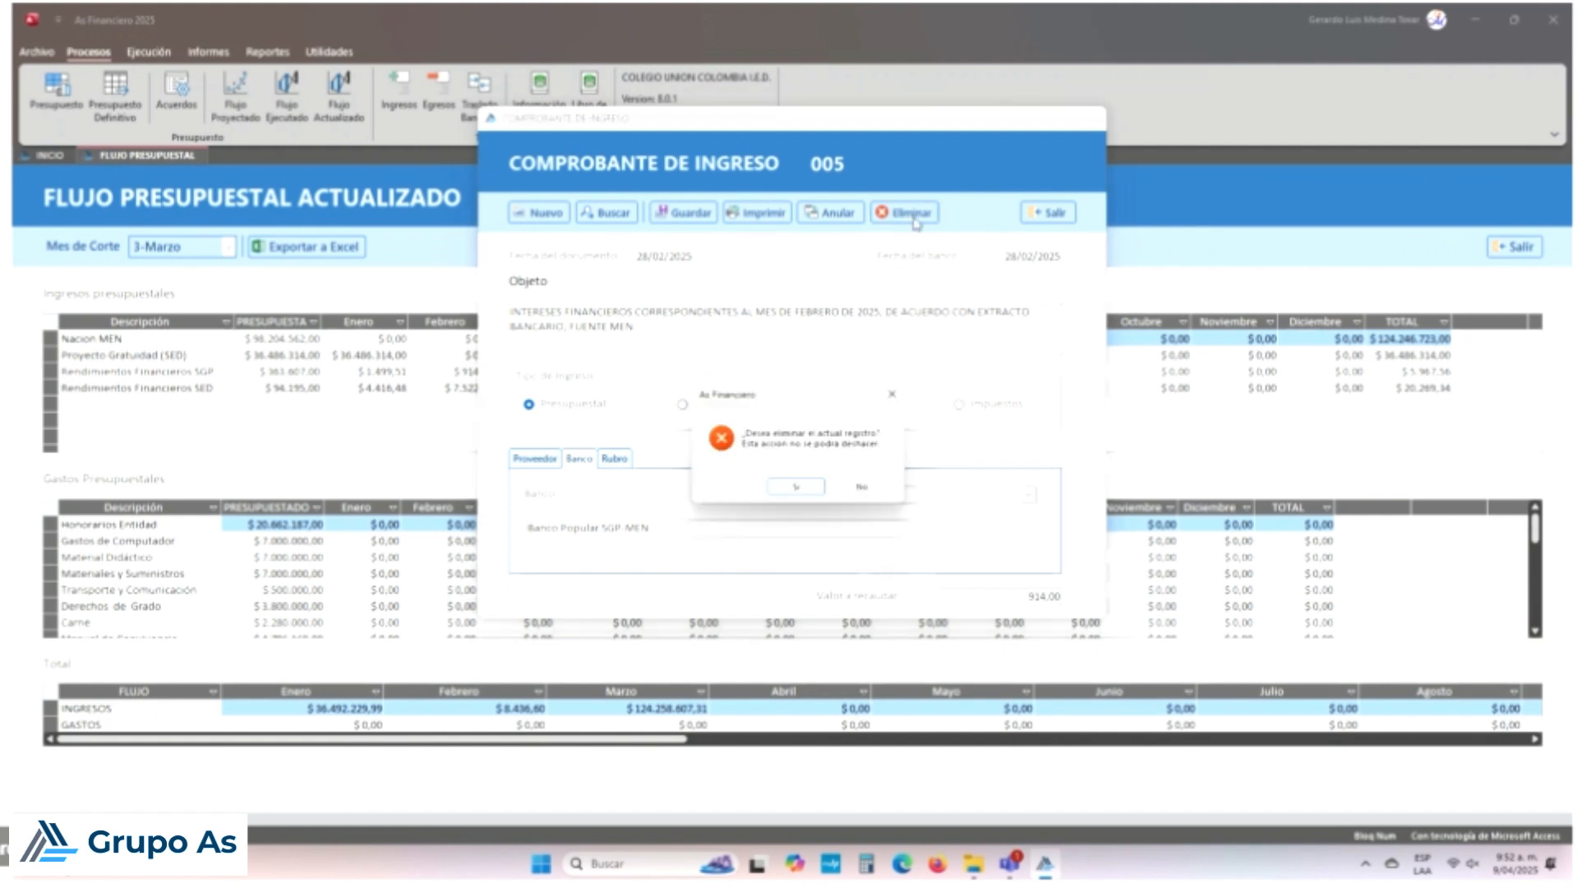
pyautogui.click(799, 488)
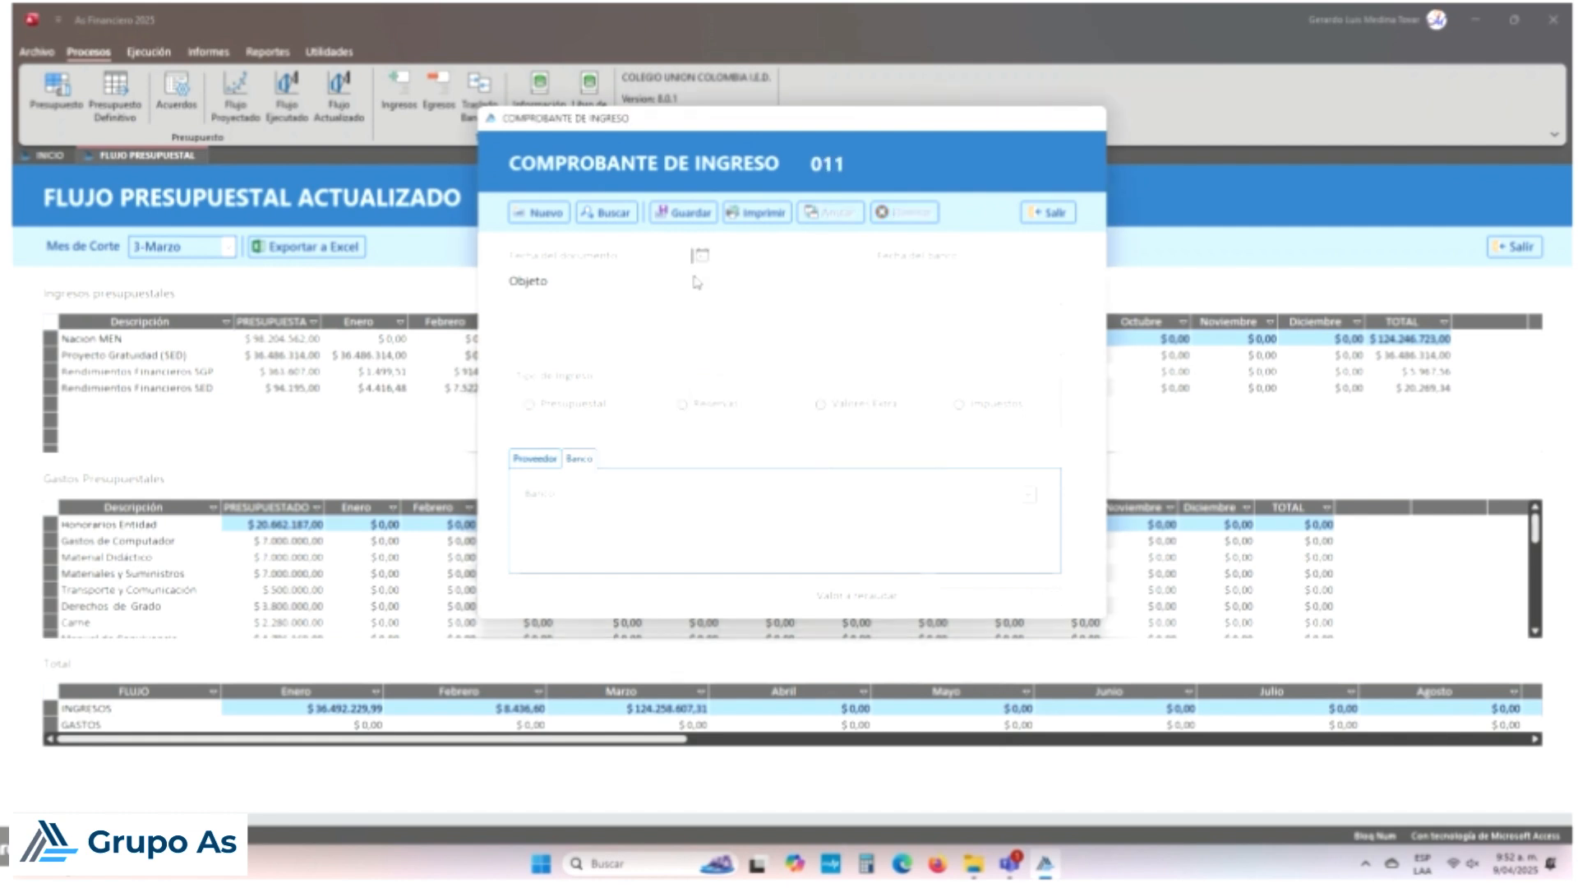
pyautogui.click(606, 212)
pyautogui.doubleClick(524, 363)
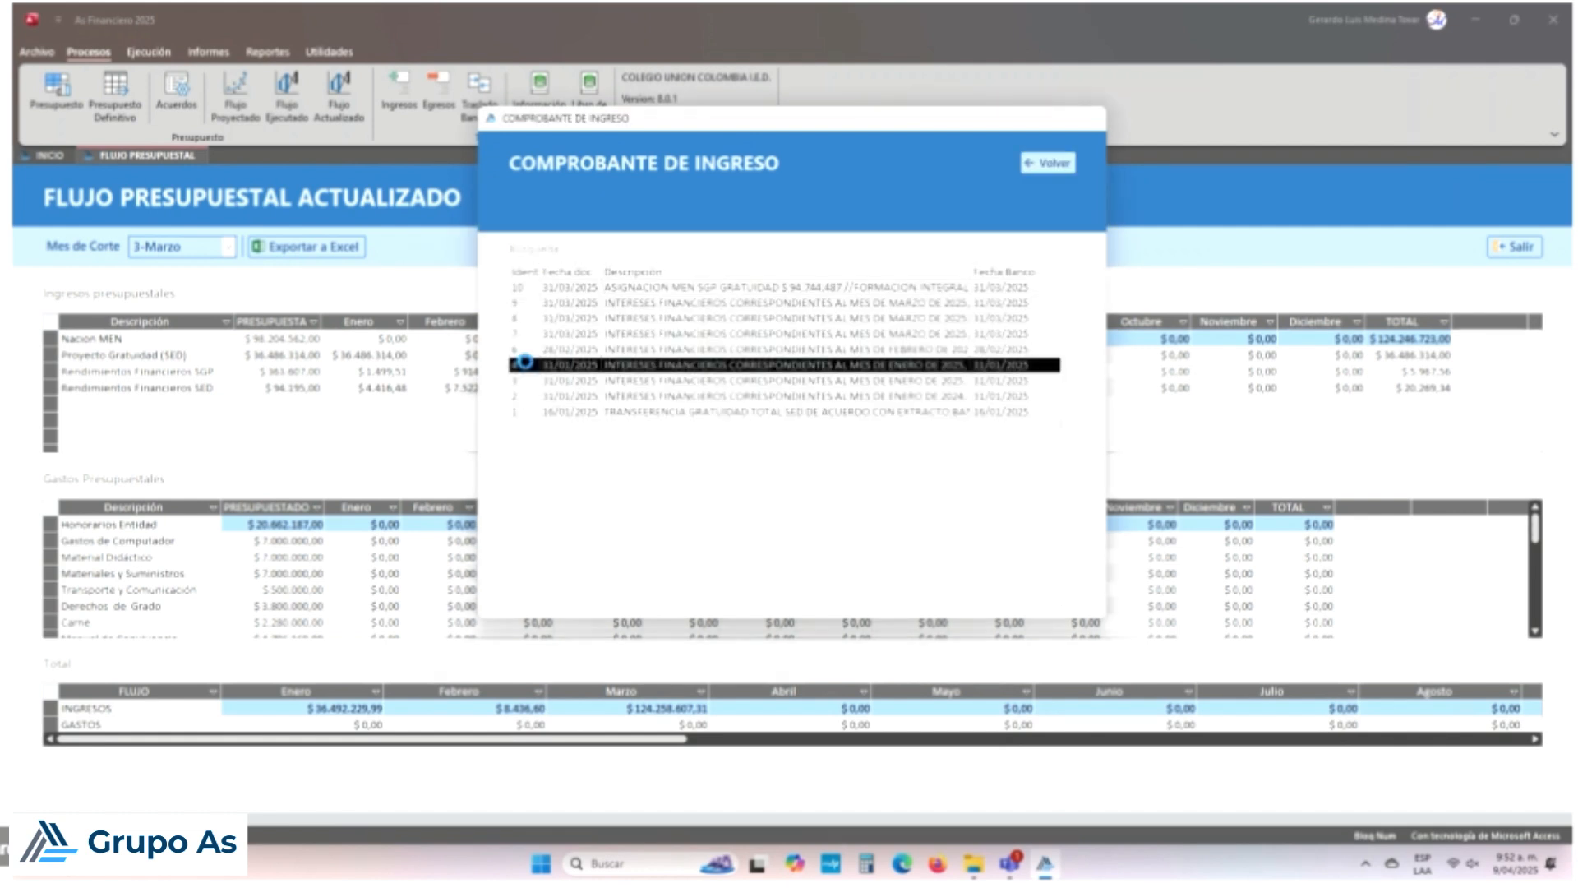
# Step: Start a new blank income voucher, discarding changes, and number it 005
pyautogui.click(908, 492)
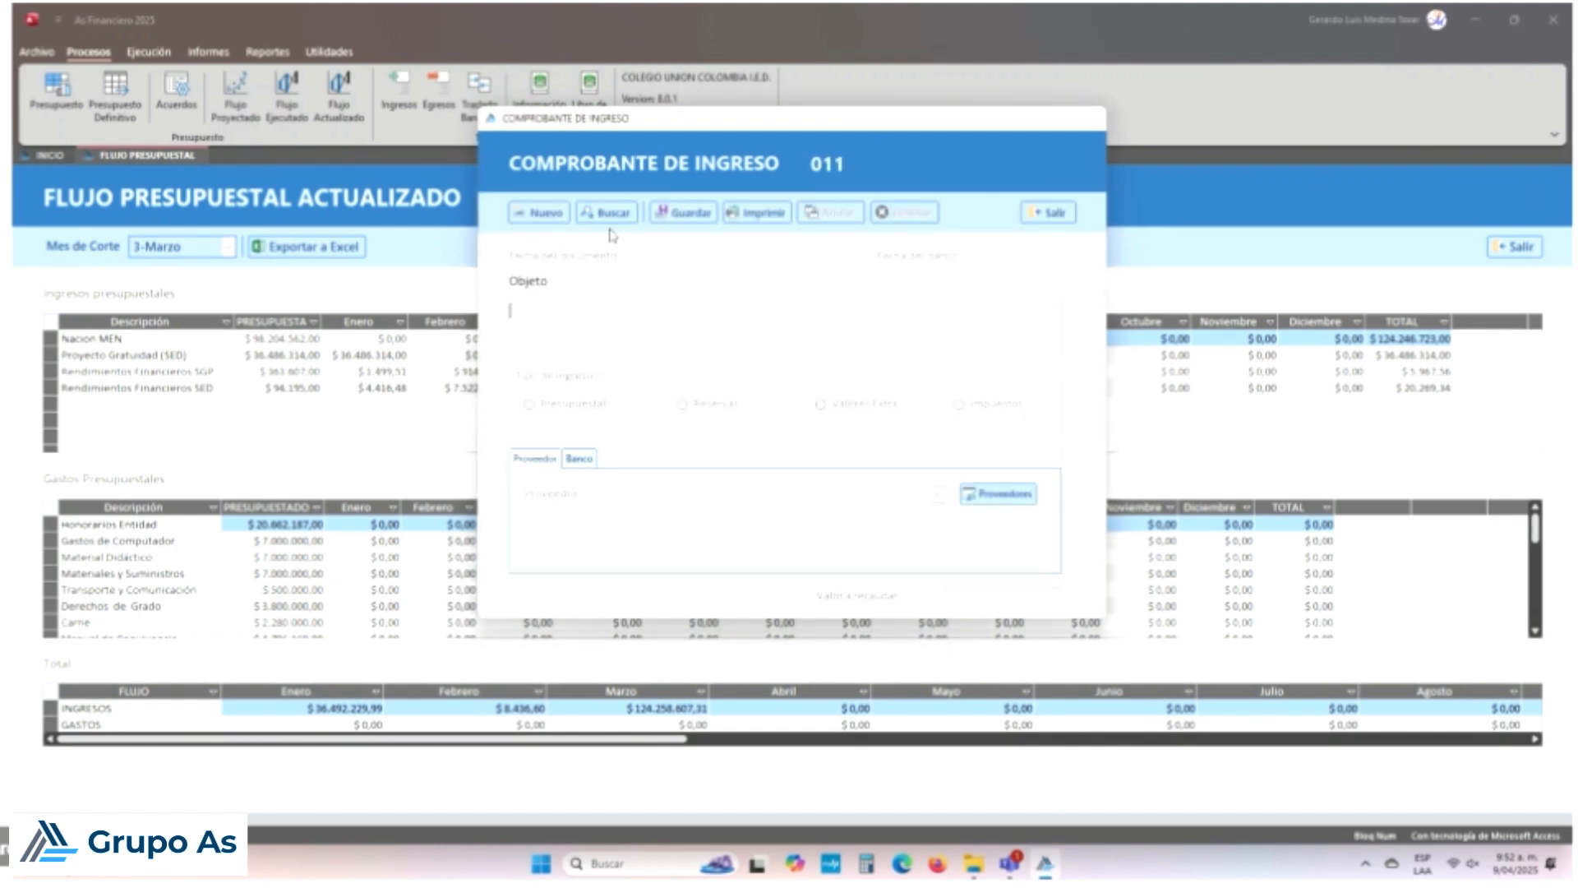
pyautogui.click(545, 213)
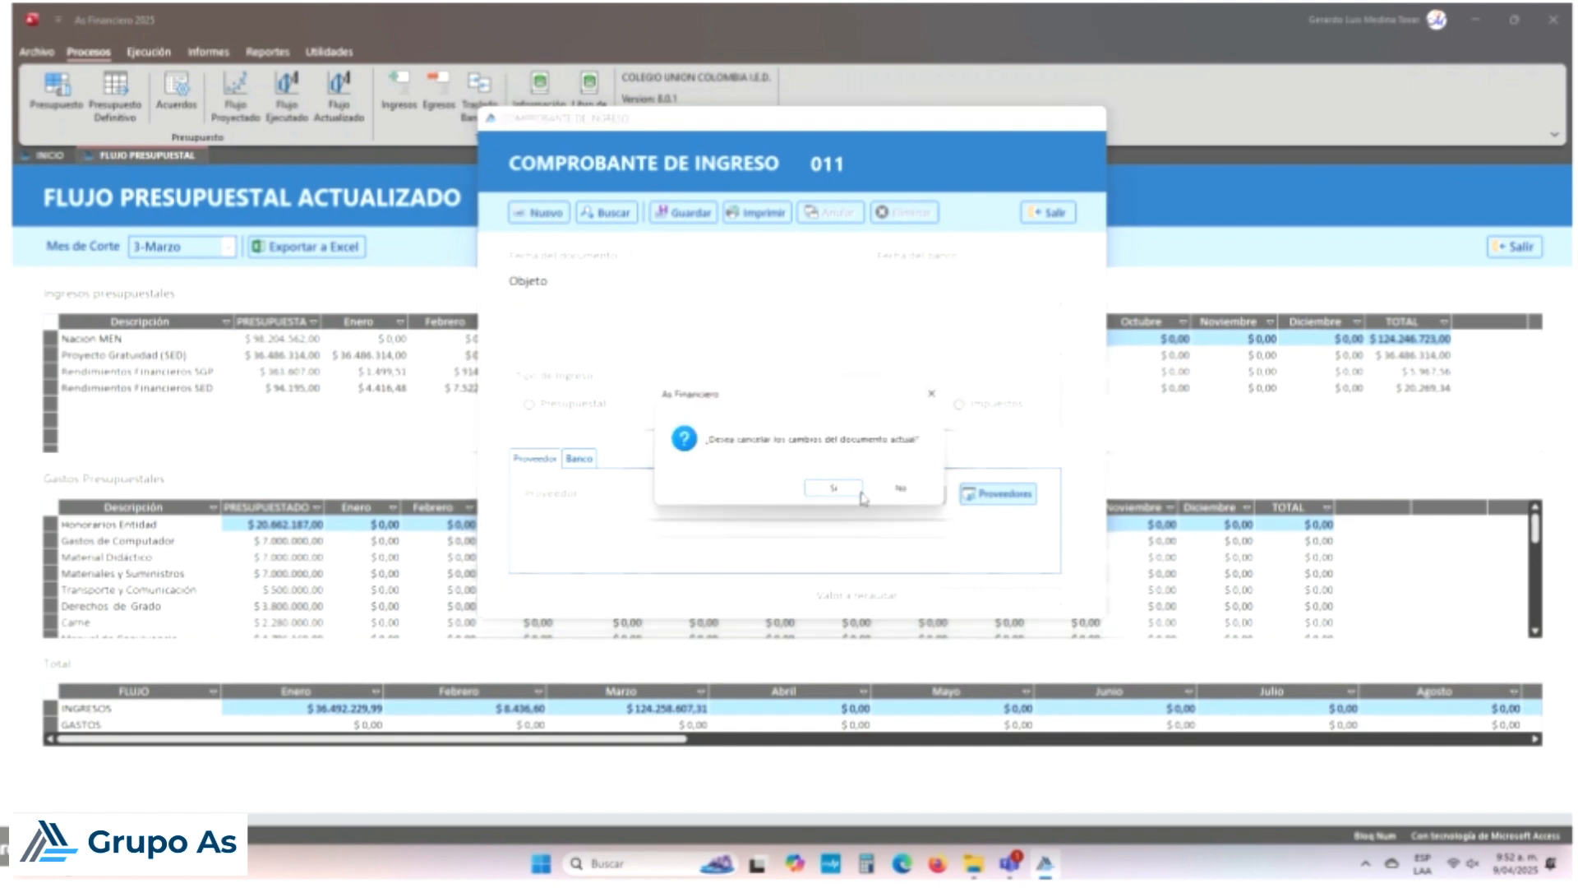
pyautogui.click(833, 489)
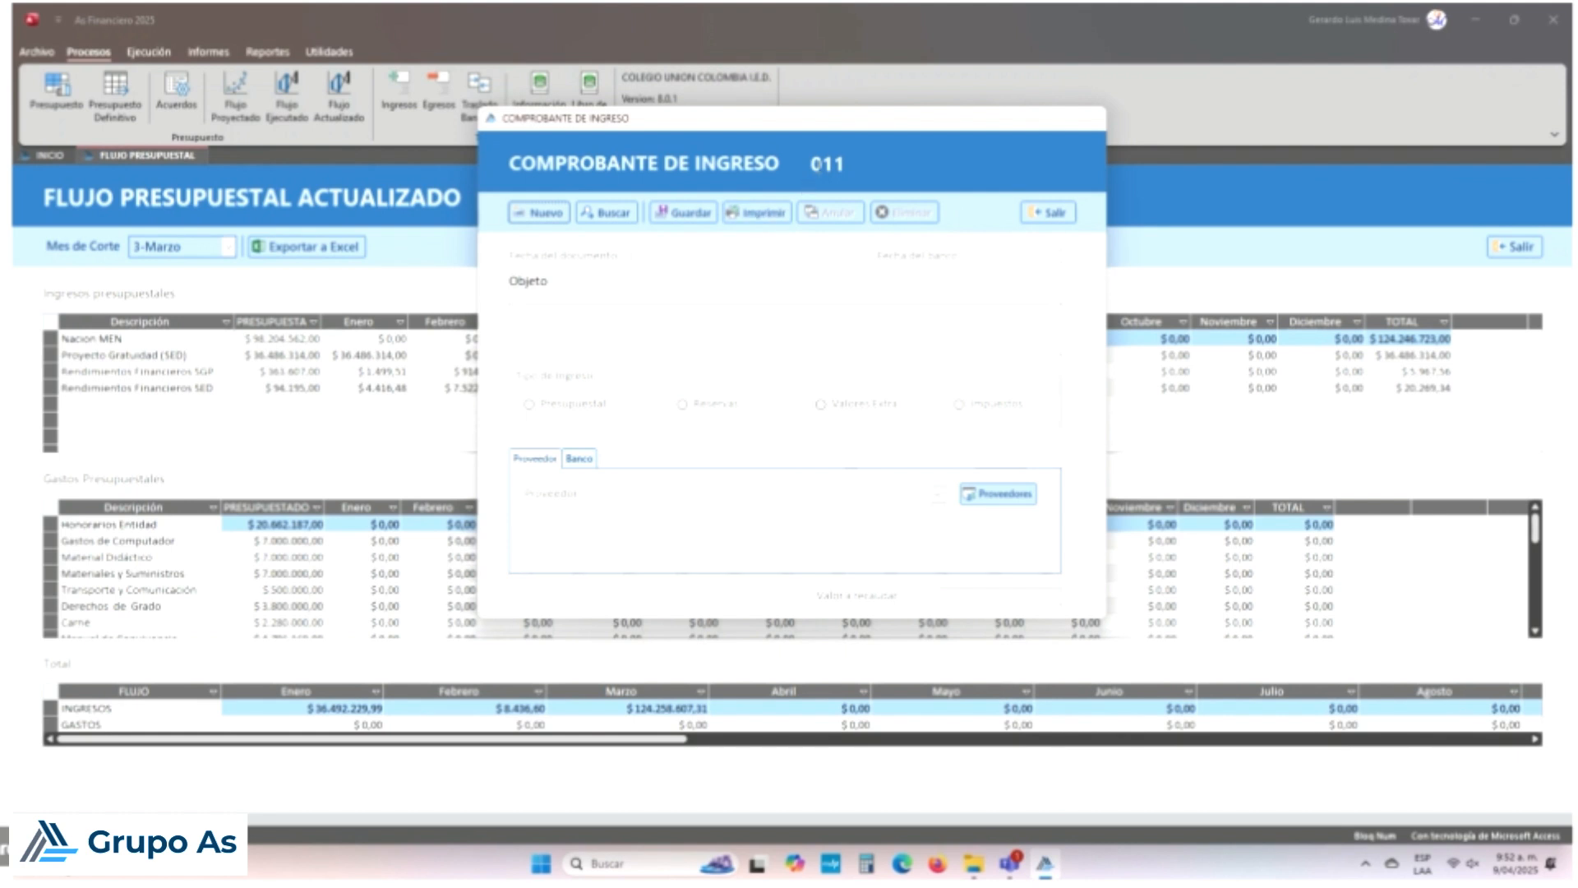
pyautogui.click(811, 160)
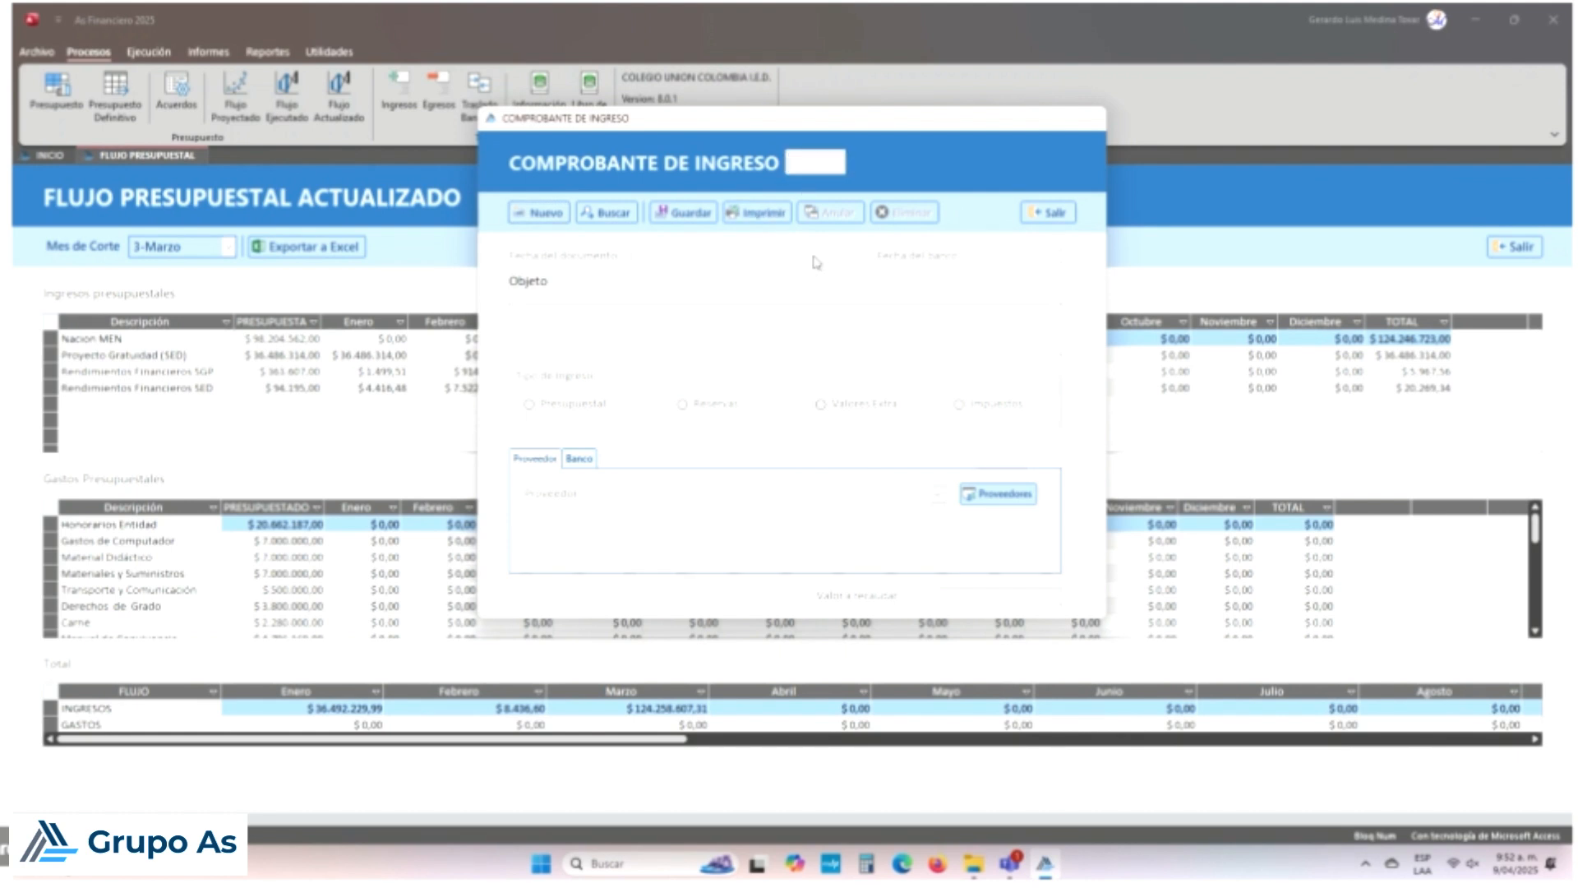
pyautogui.write('005')
pyautogui.press('Return')
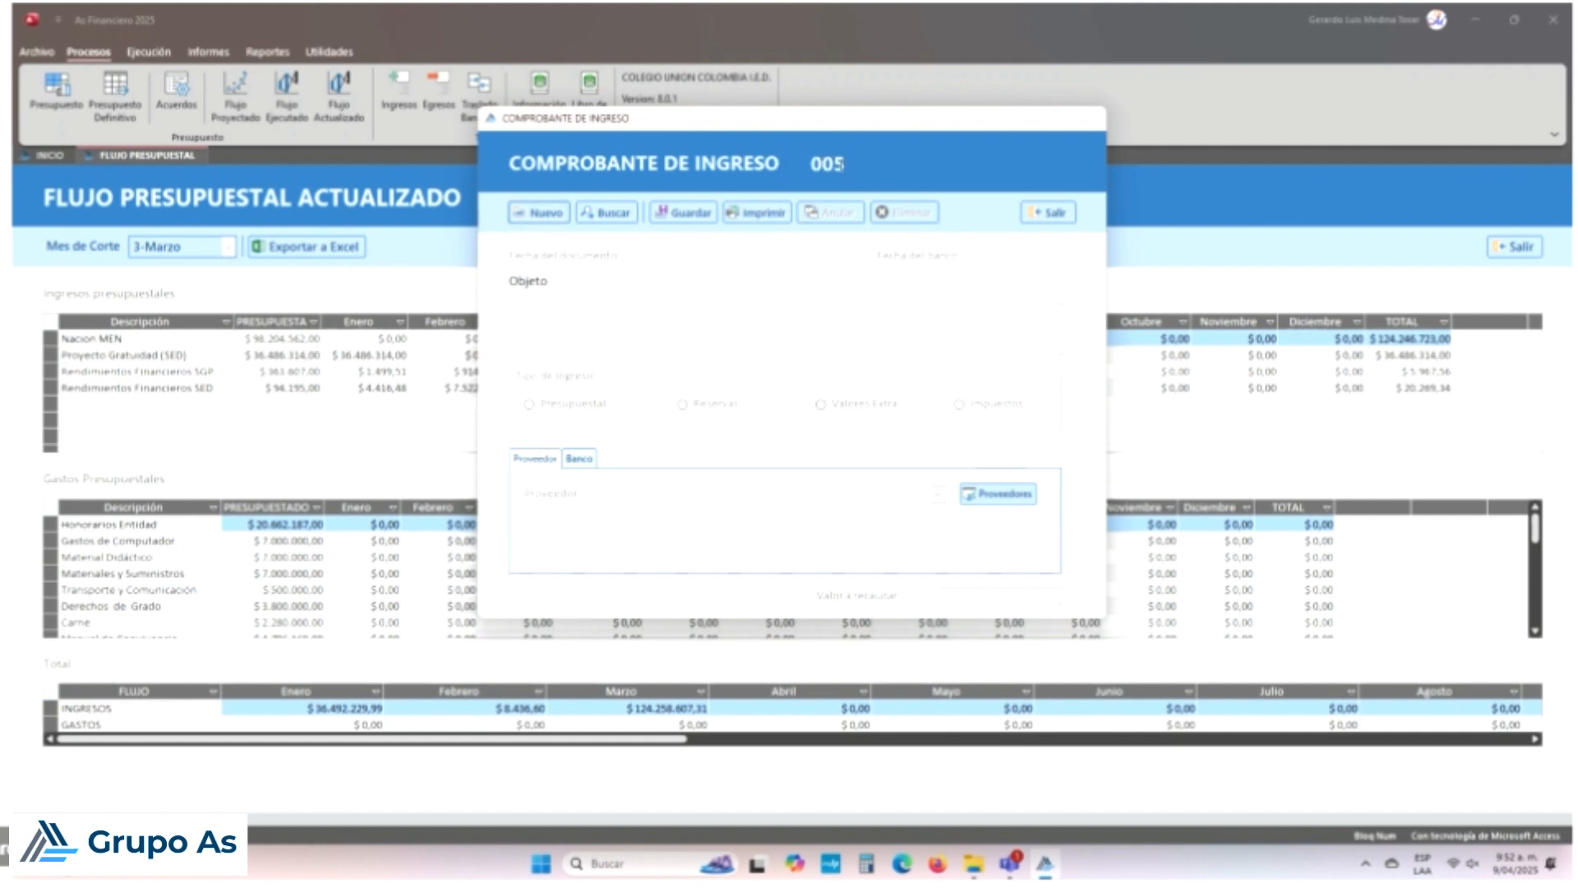
# Step: Correct the document date from 28 April to 28/02/2025 and check the voucher list
pyautogui.click(702, 256)
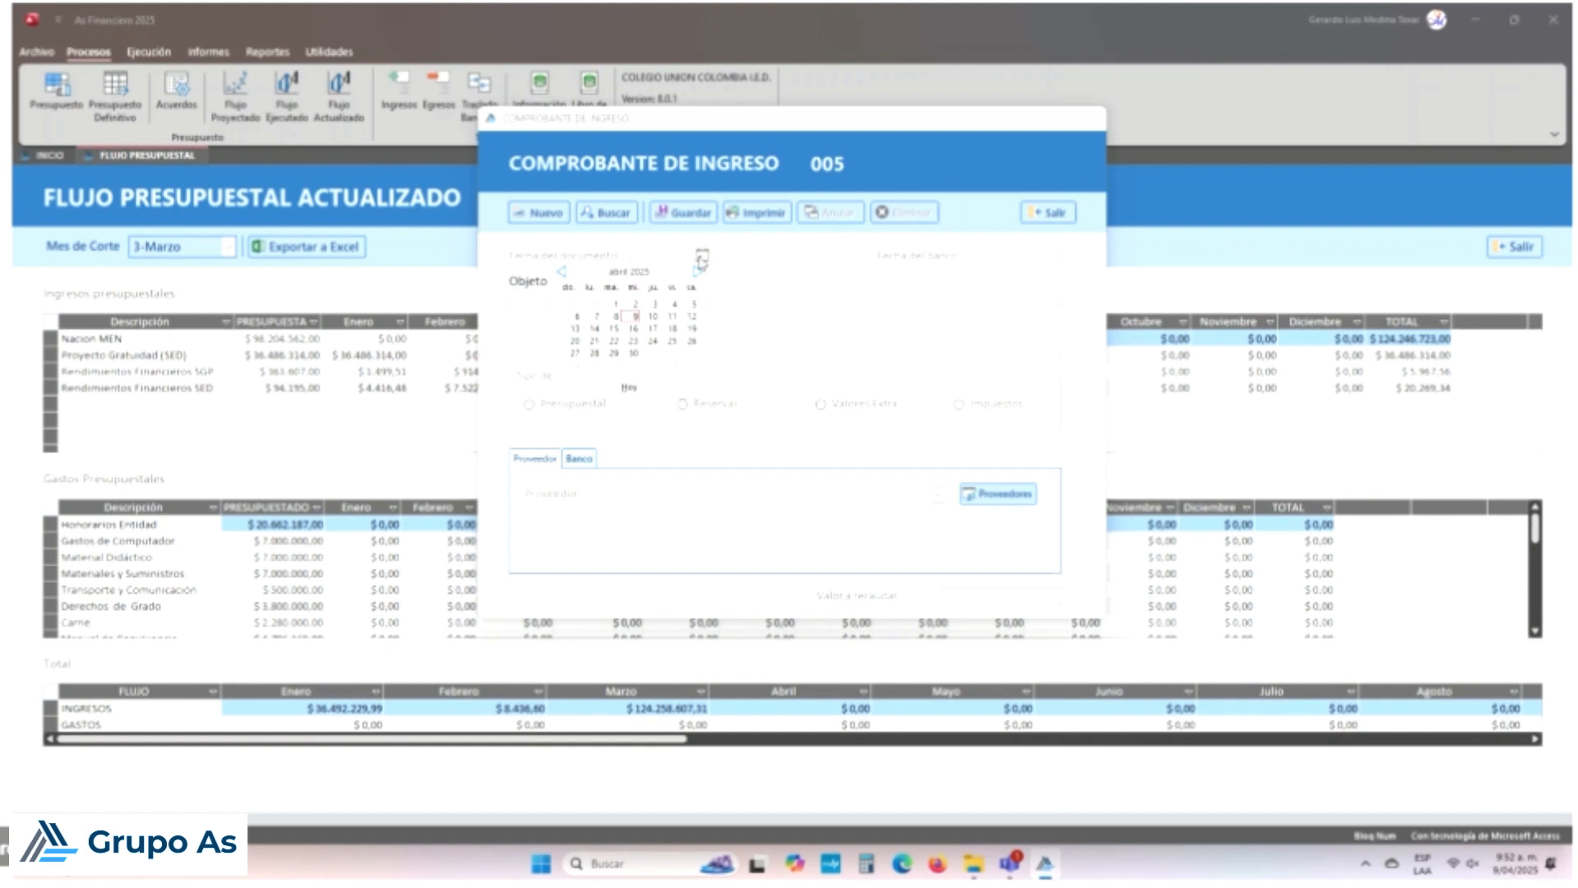
pyautogui.click(597, 354)
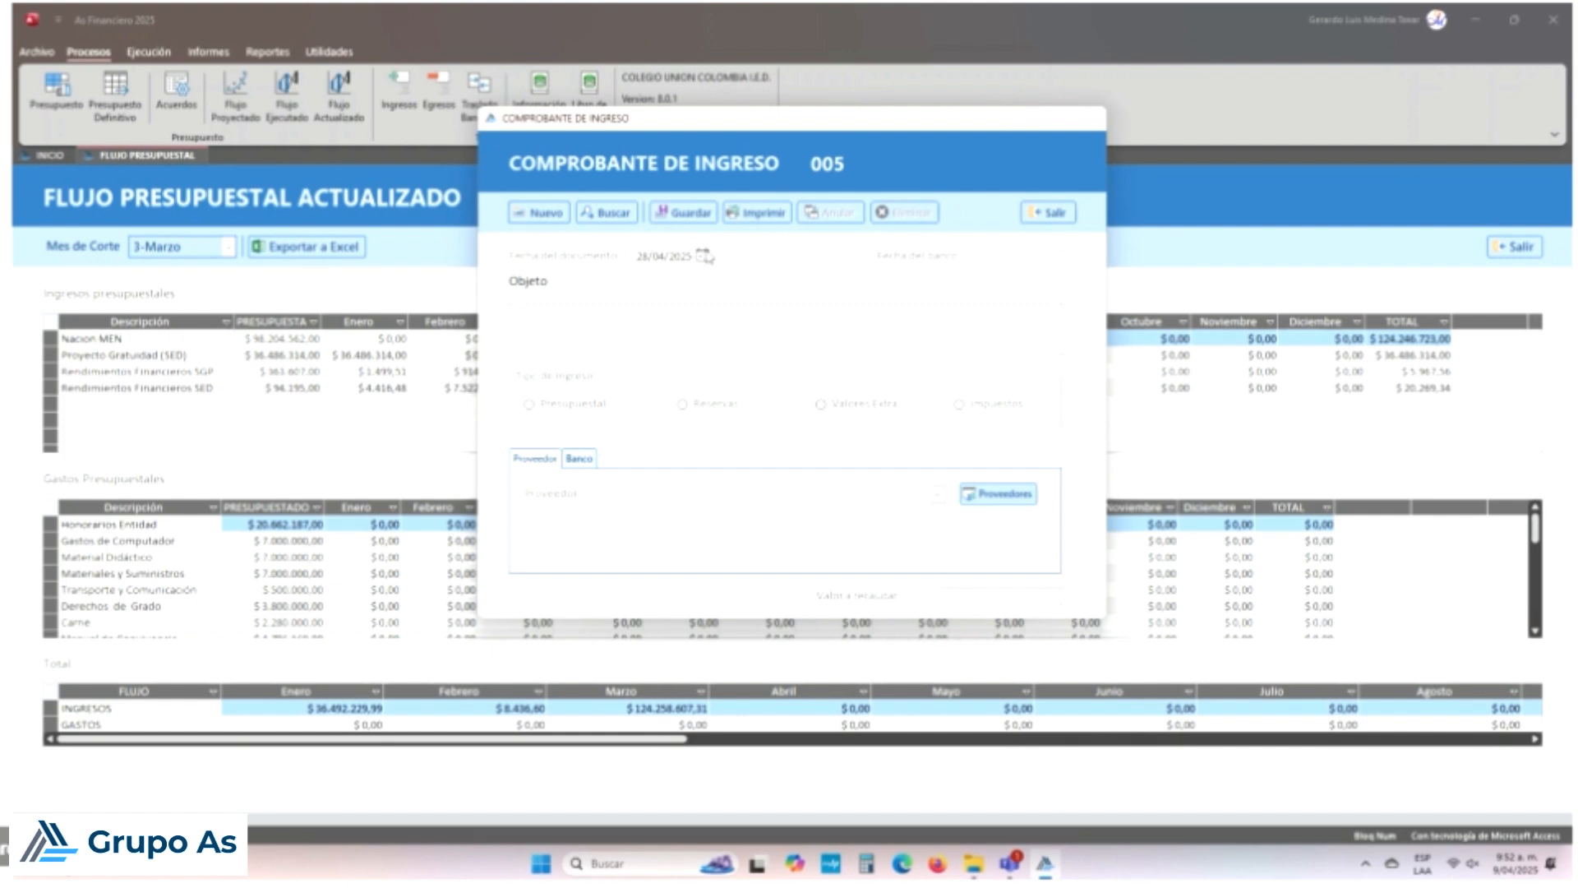
pyautogui.click(1042, 257)
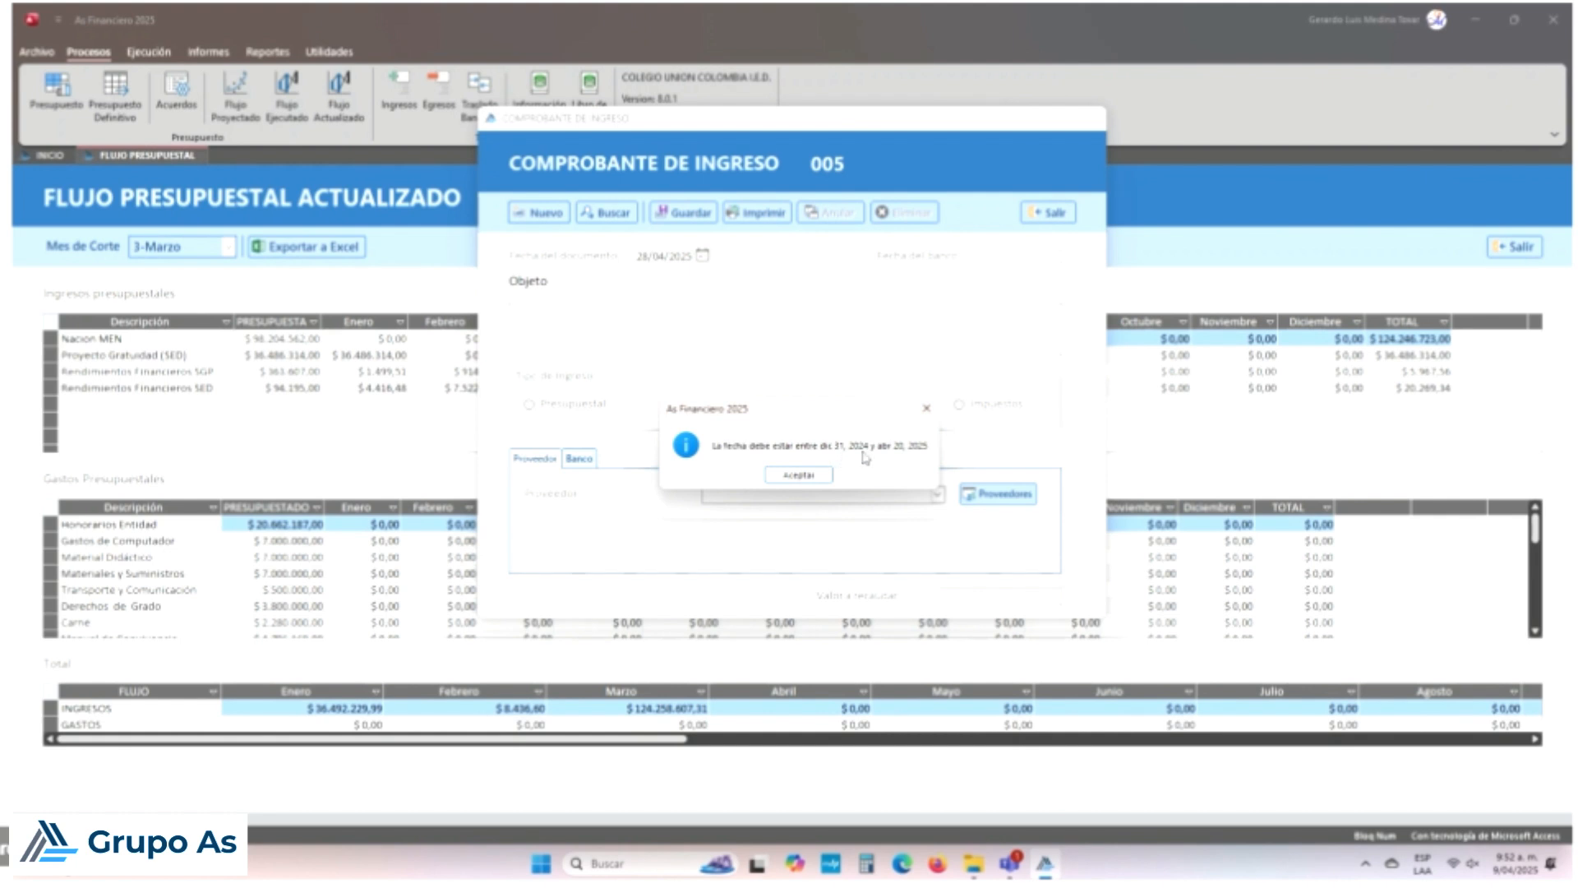
pyautogui.click(817, 475)
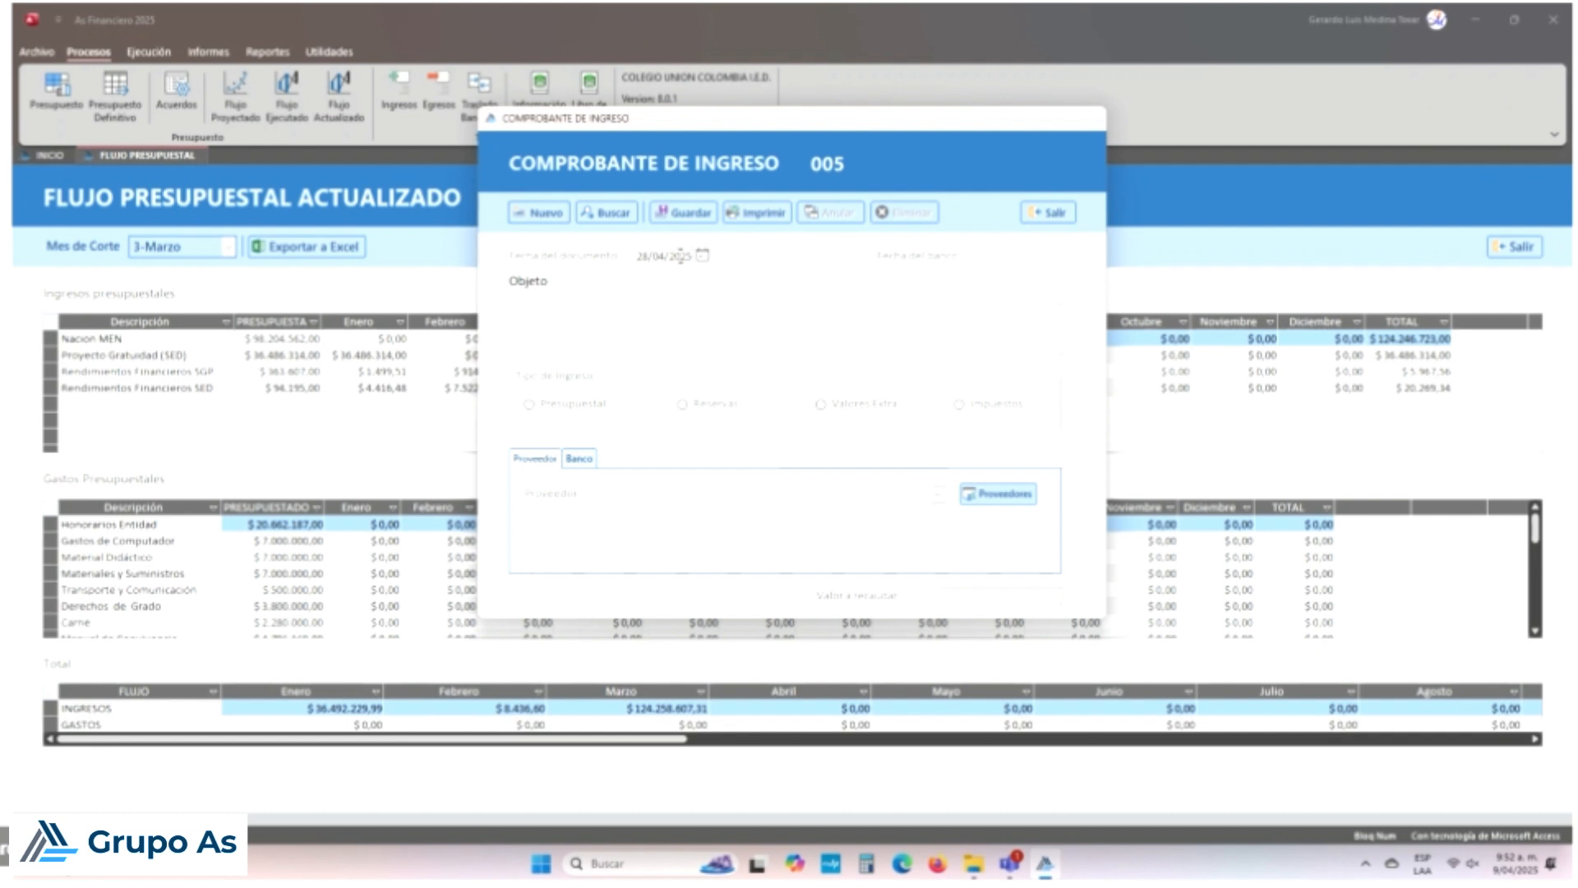
pyautogui.click(702, 256)
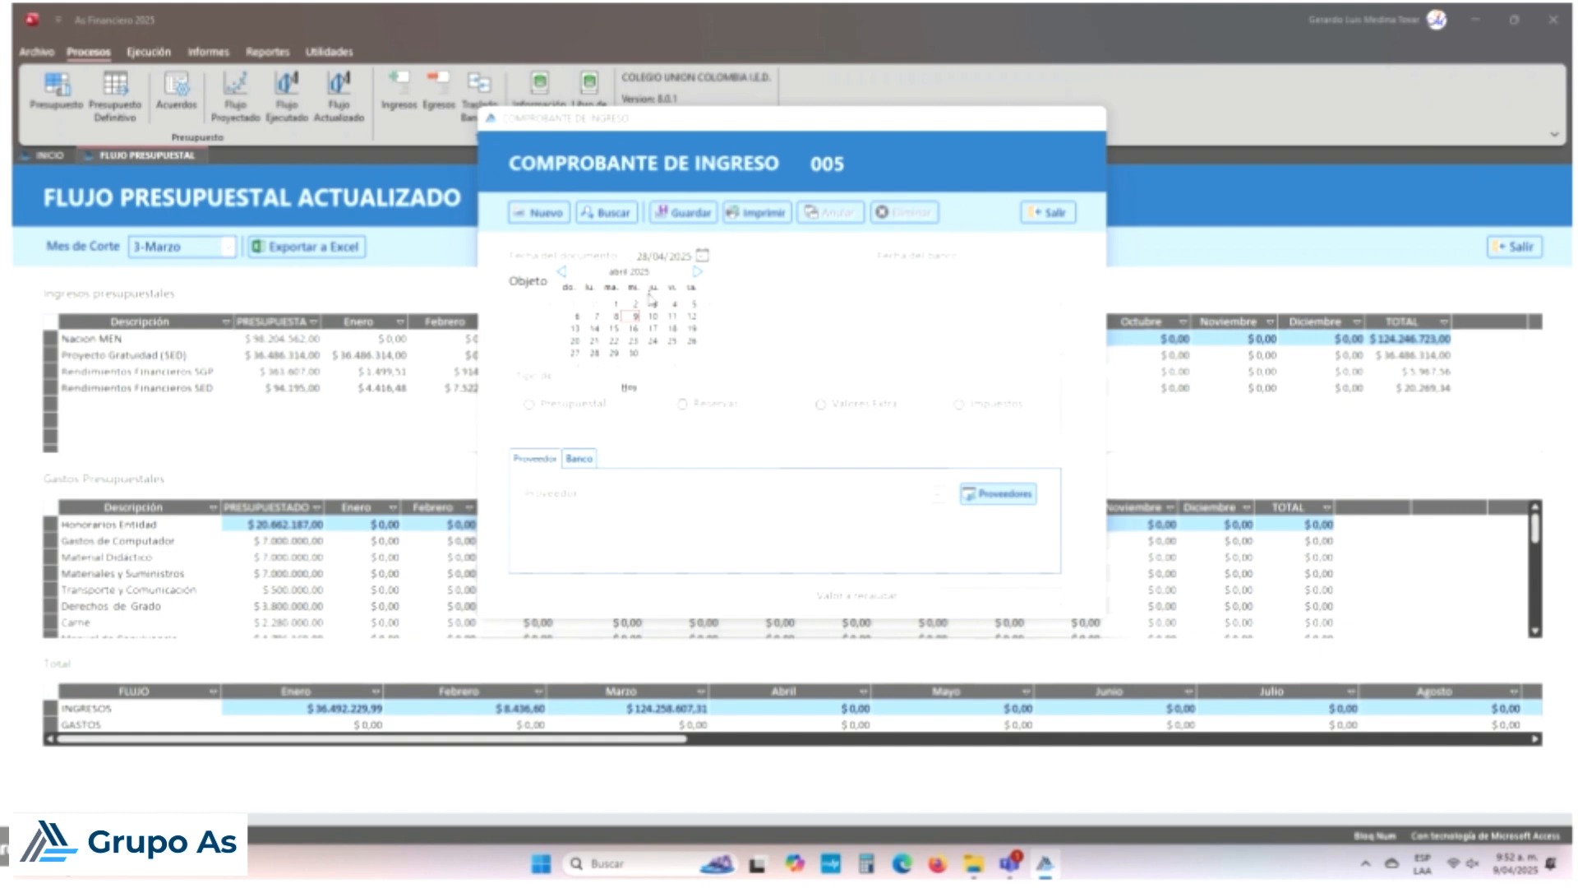
pyautogui.click(563, 272)
pyautogui.click(563, 272)
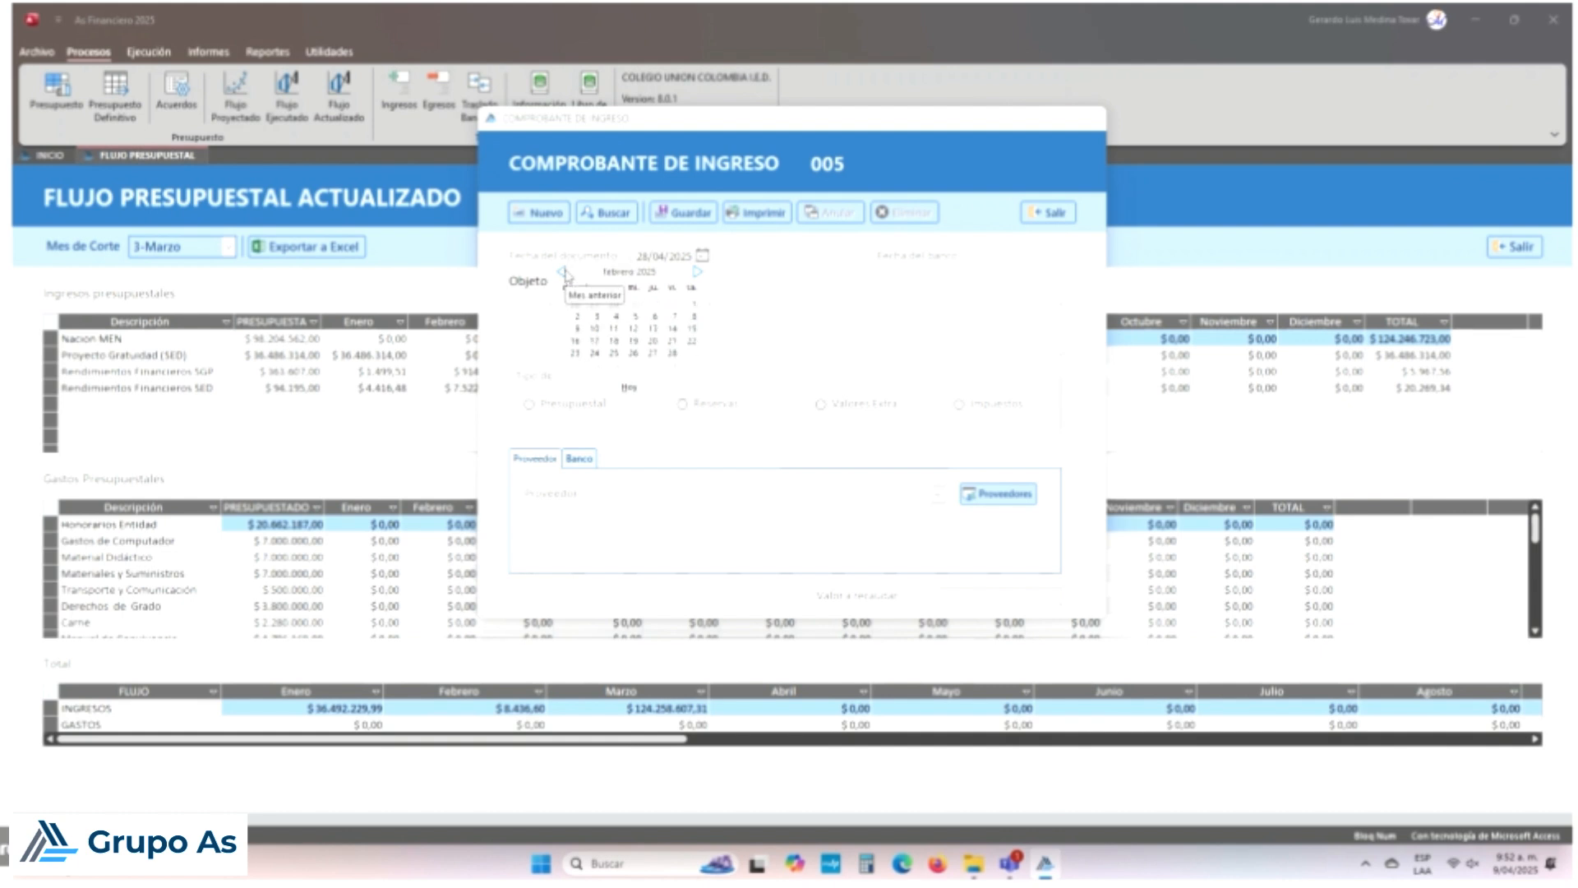
pyautogui.click(673, 354)
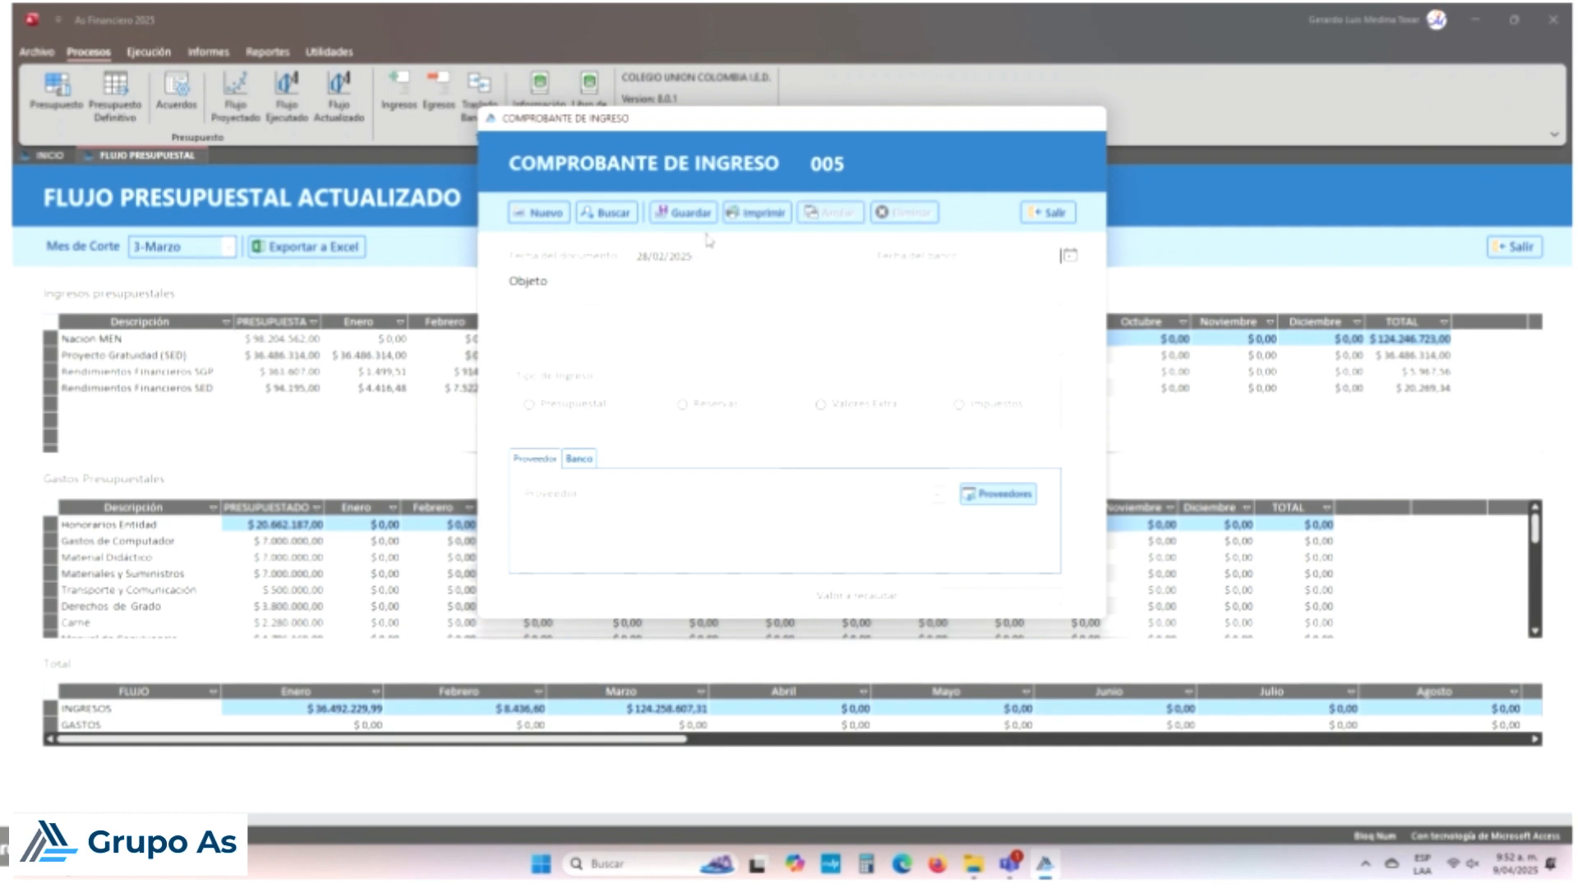
pyautogui.click(588, 215)
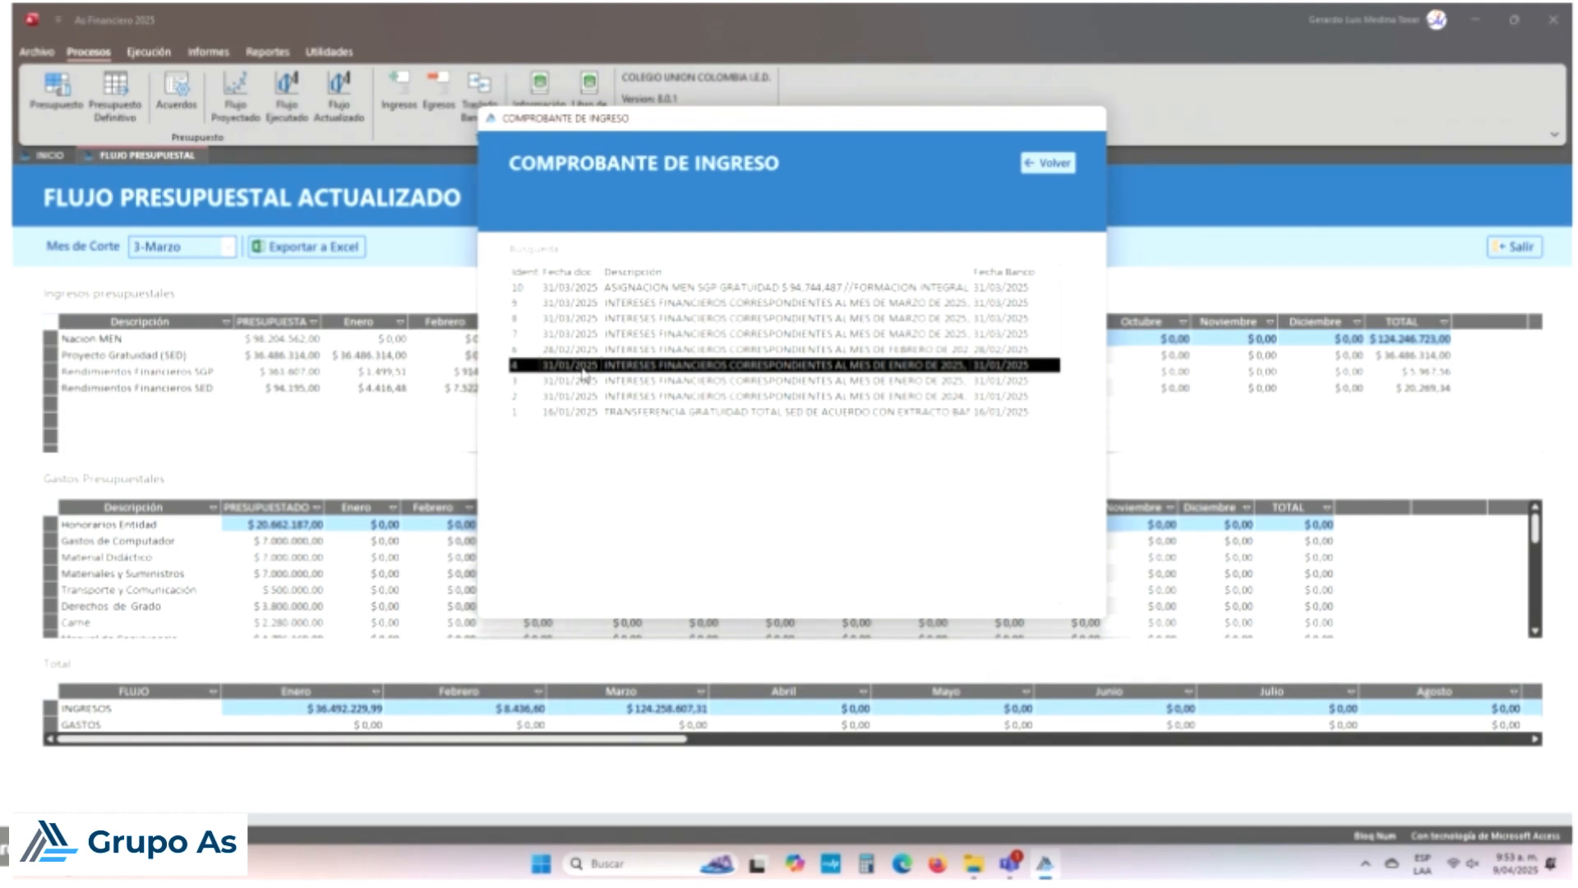
pyautogui.click(1063, 163)
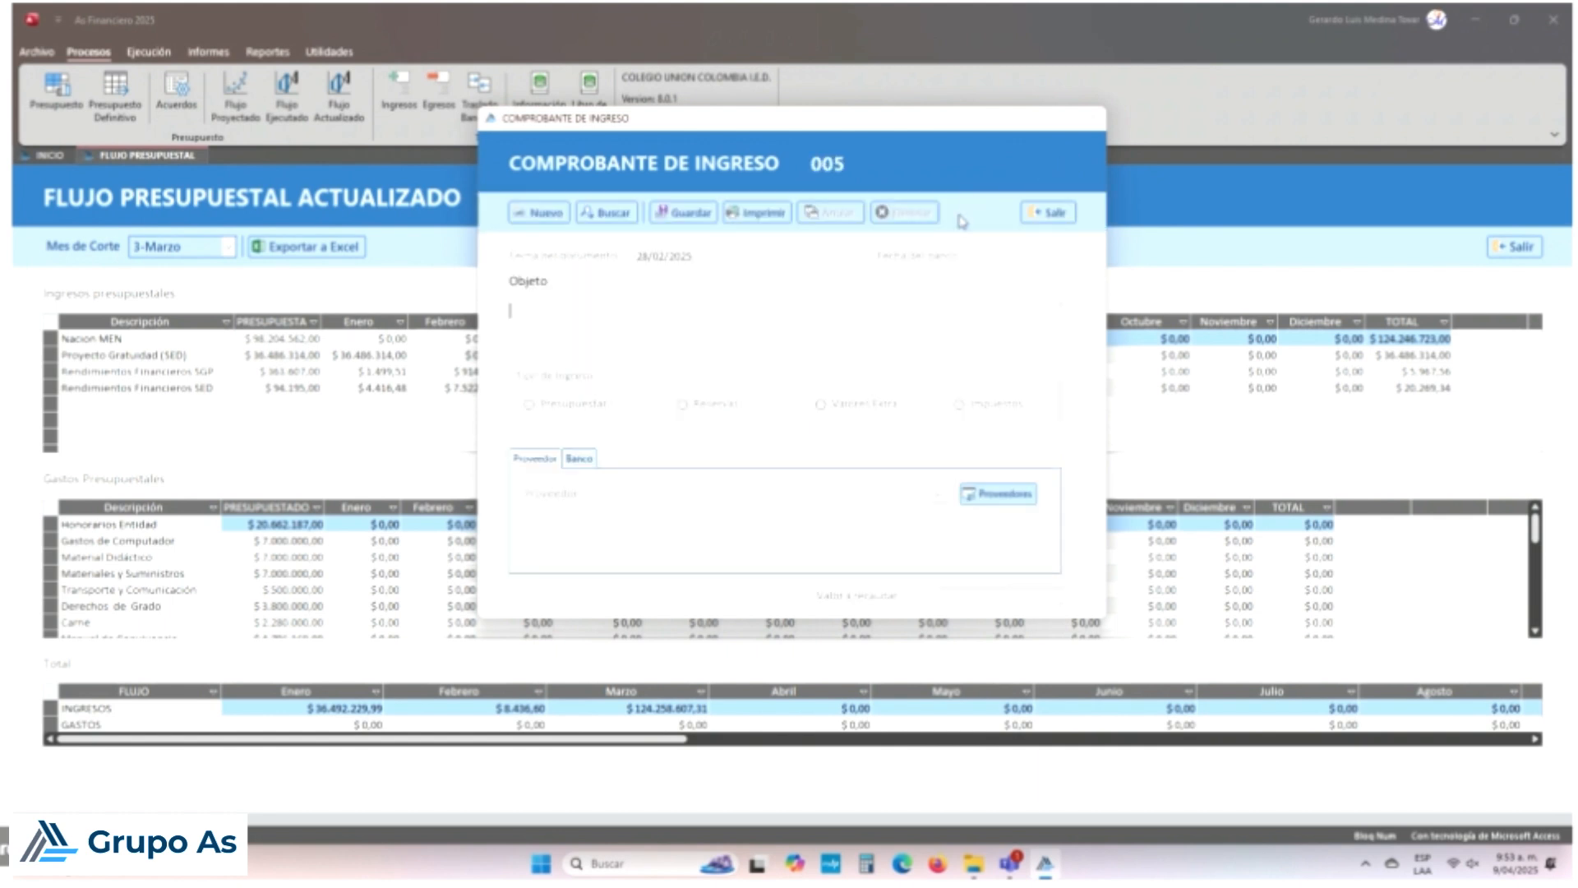
# Step: Set the voucher's bank date to 28 February 2025
pyautogui.click(1011, 257)
pyautogui.click(1076, 260)
pyautogui.click(1076, 260)
pyautogui.click(1071, 257)
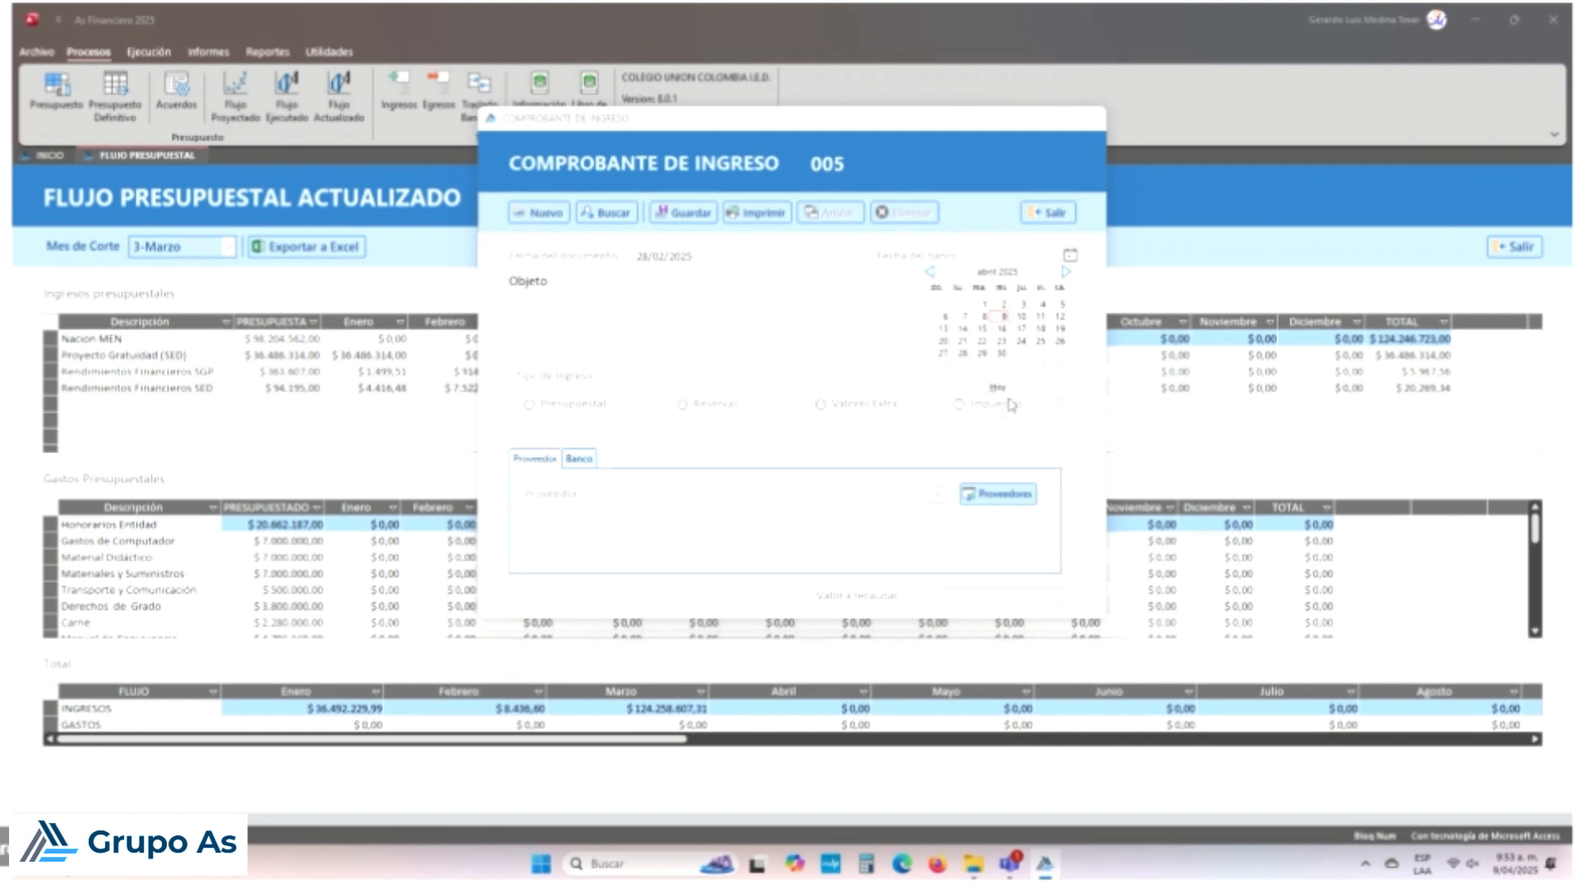
pyautogui.click(1083, 282)
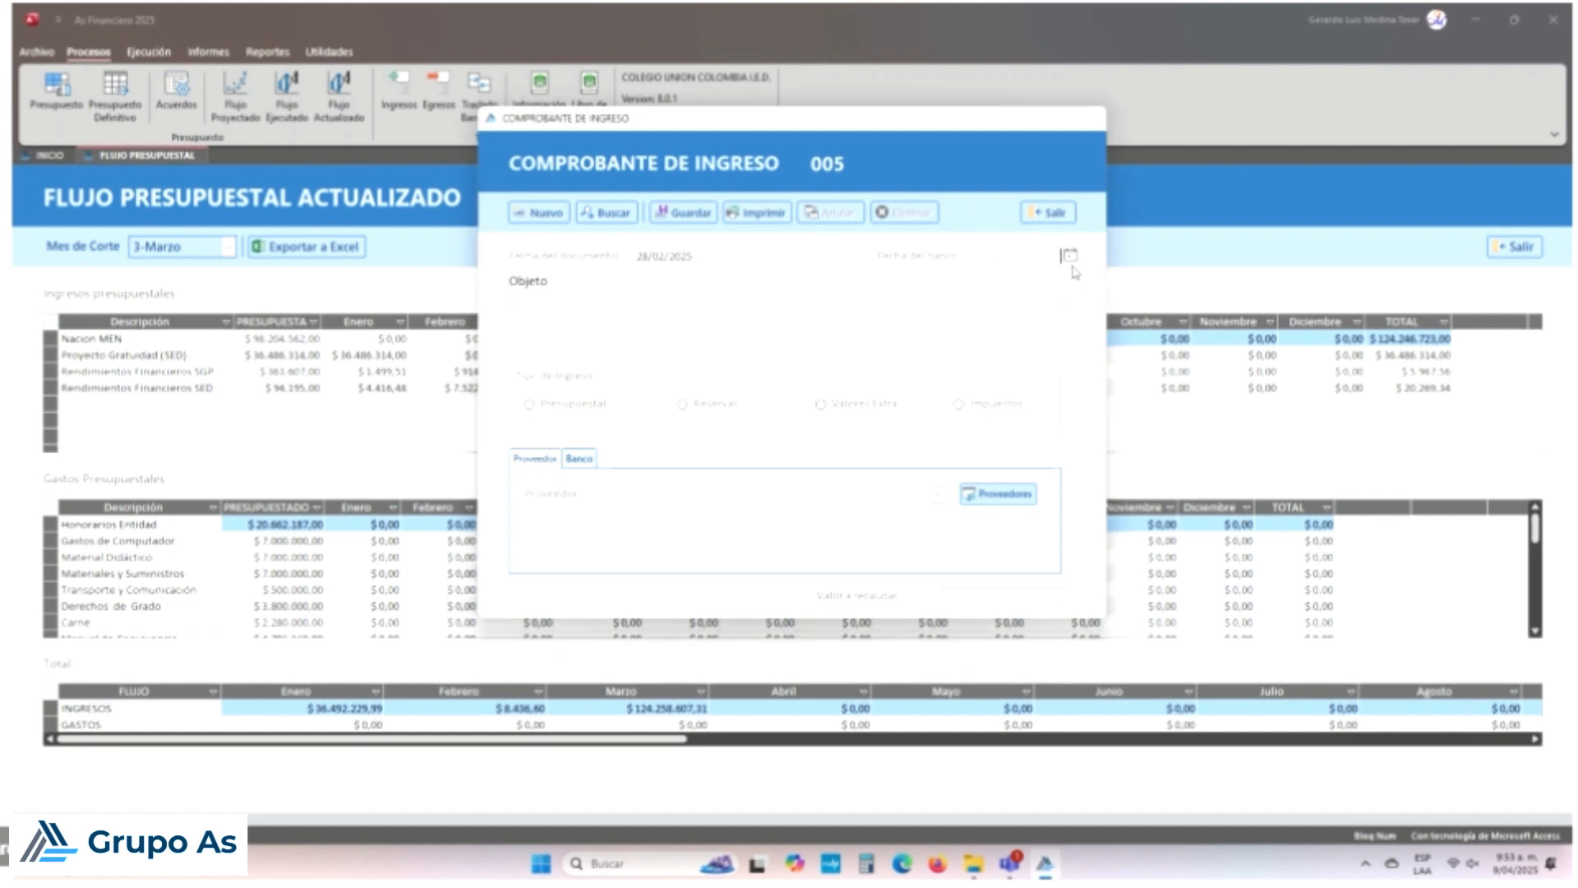
pyautogui.click(1062, 255)
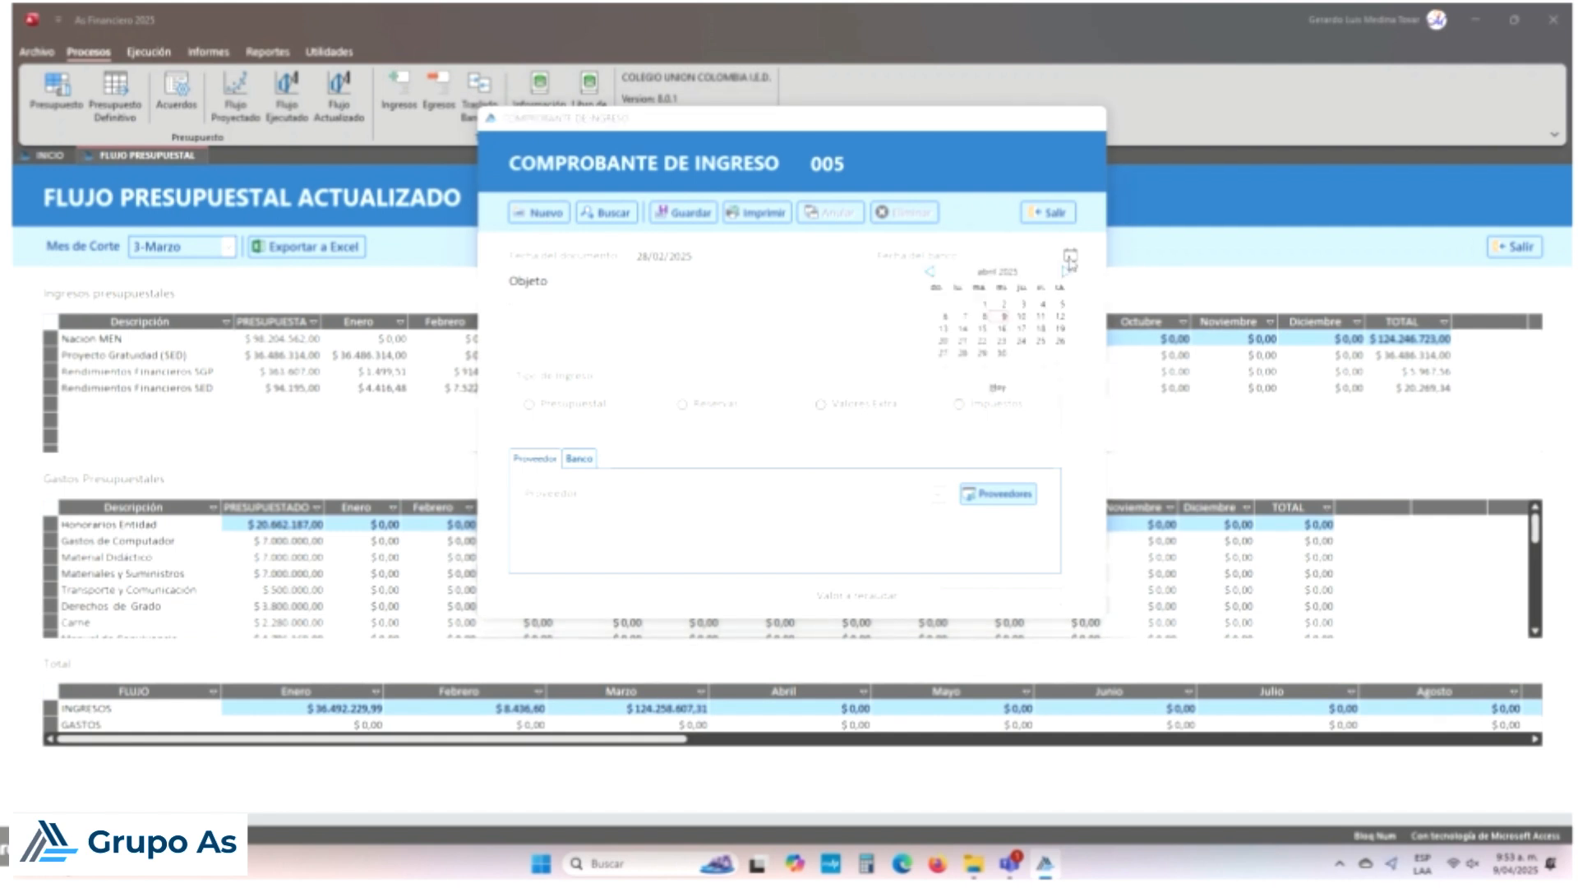
pyautogui.click(929, 272)
pyautogui.click(929, 272)
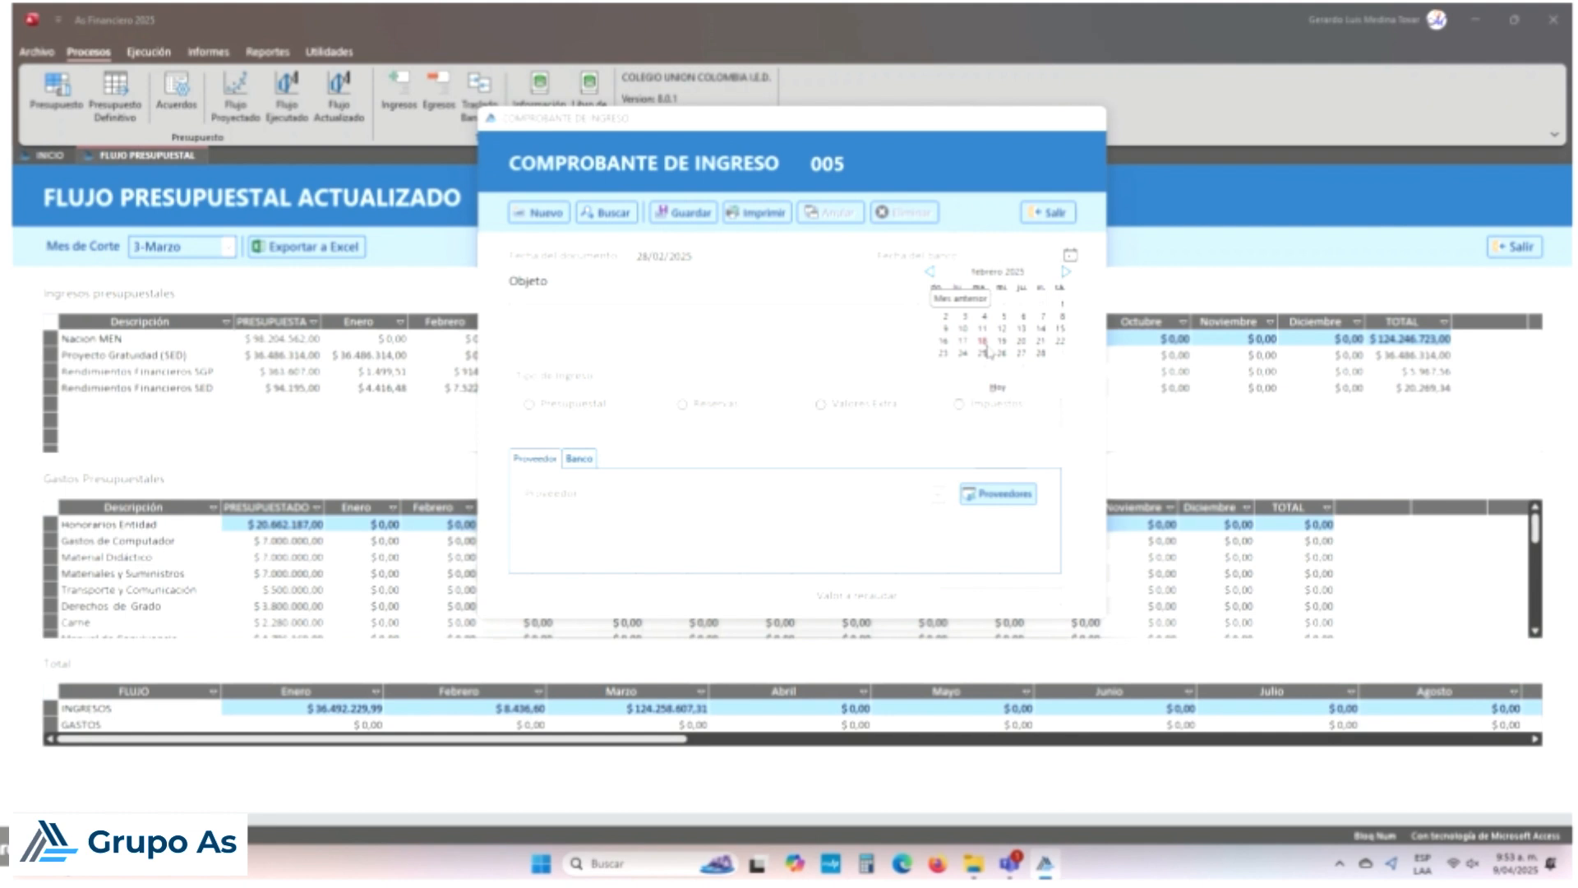
pyautogui.click(1042, 354)
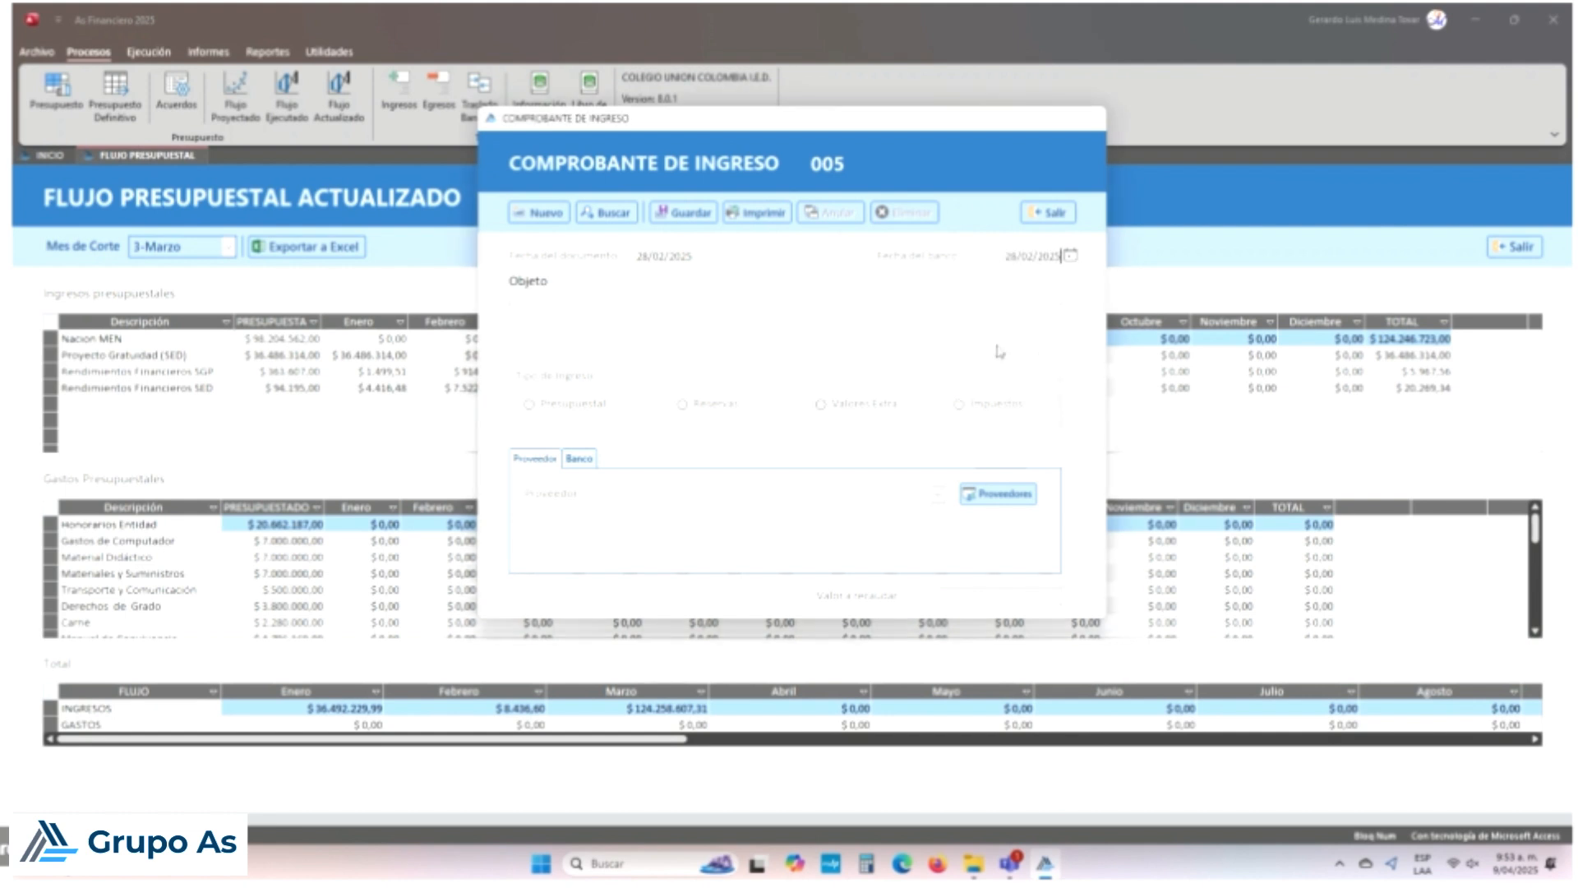
# Step: Mark the income as Presupuestal, pick the supplier, and choose the Banco Popular SGP-MEN account
pyautogui.click(529, 404)
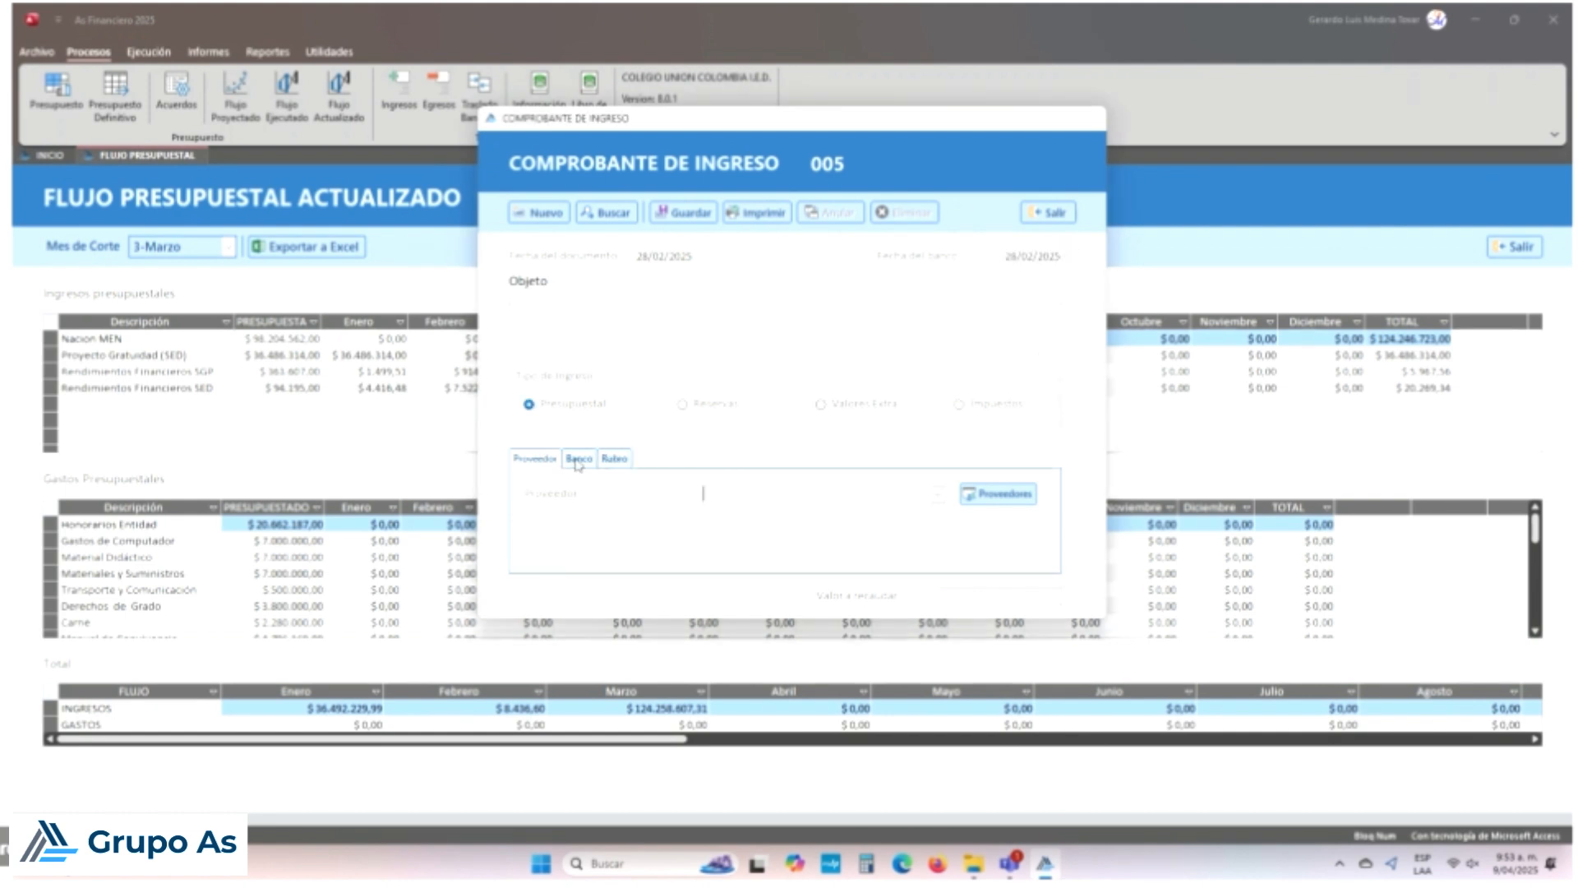
pyautogui.click(938, 494)
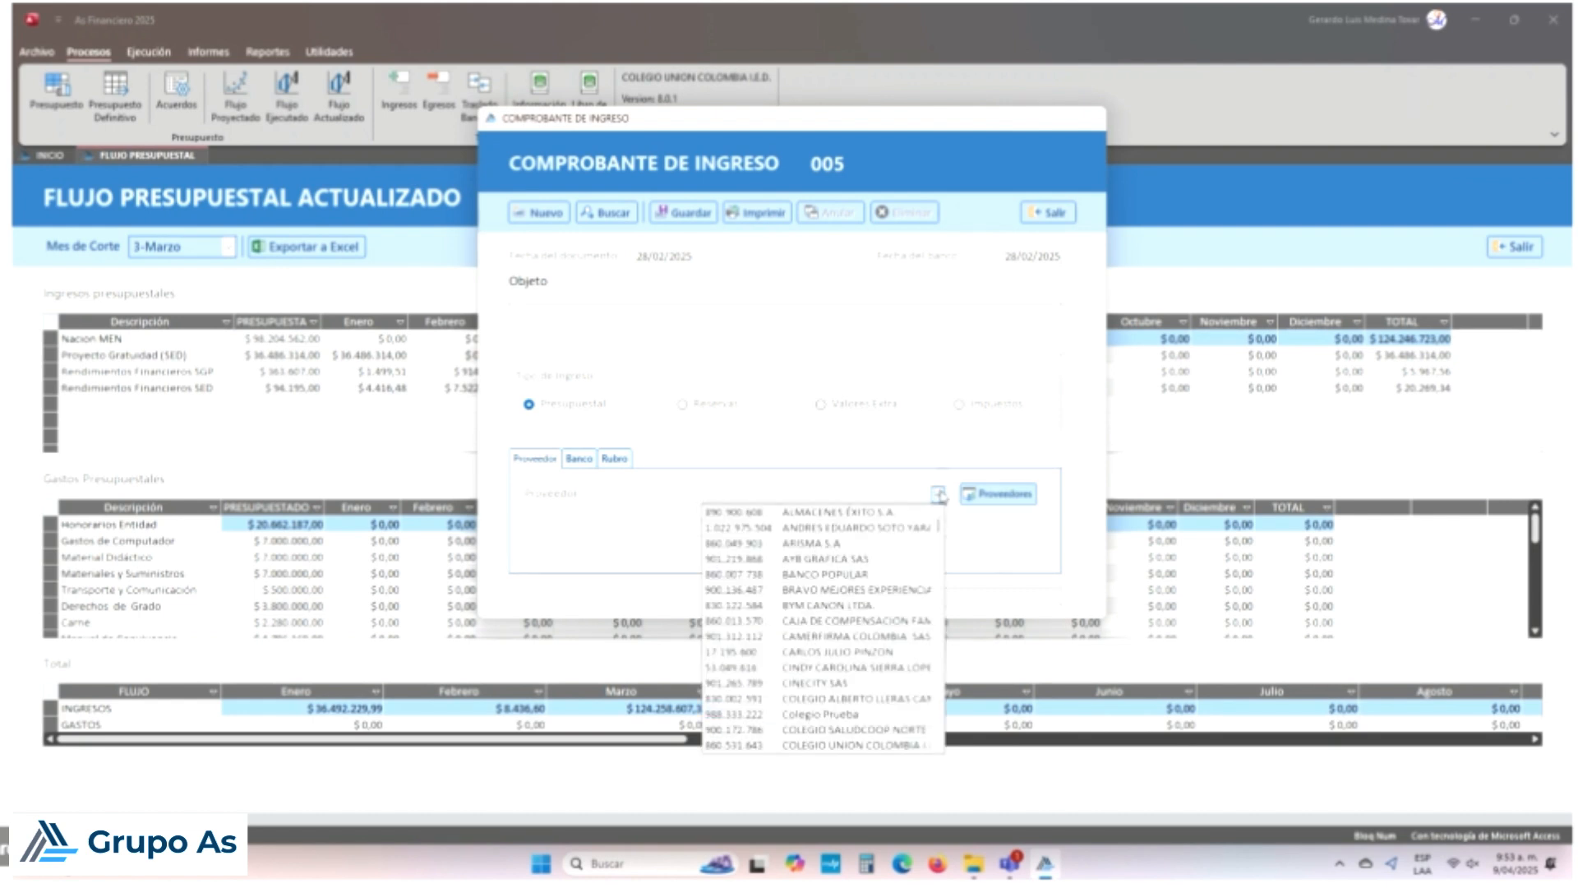
pyautogui.click(850, 590)
pyautogui.click(580, 462)
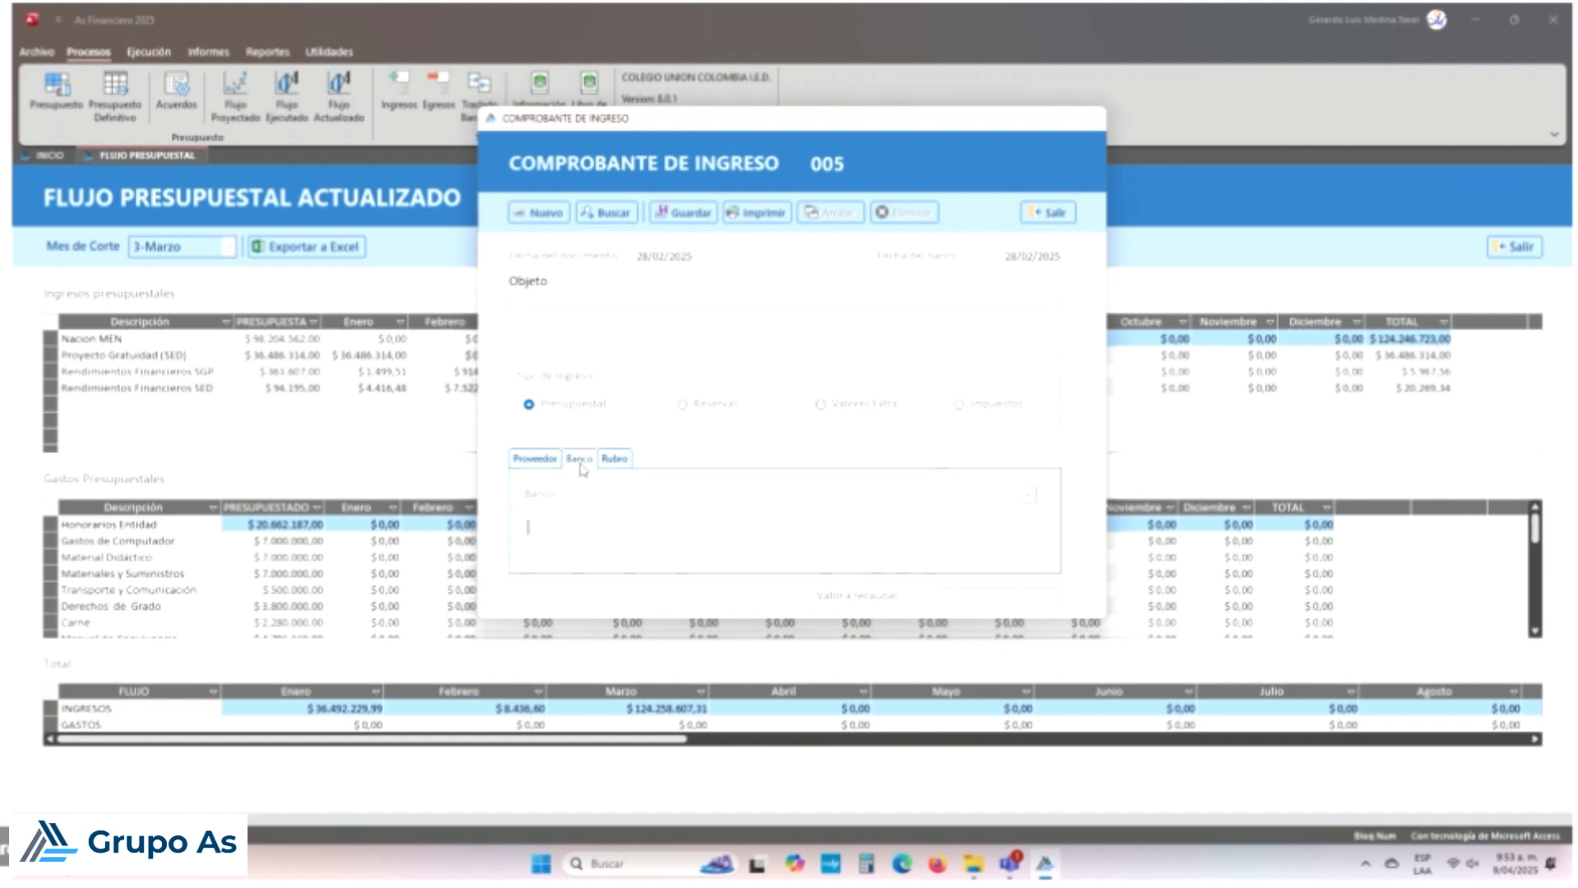
pyautogui.click(1029, 494)
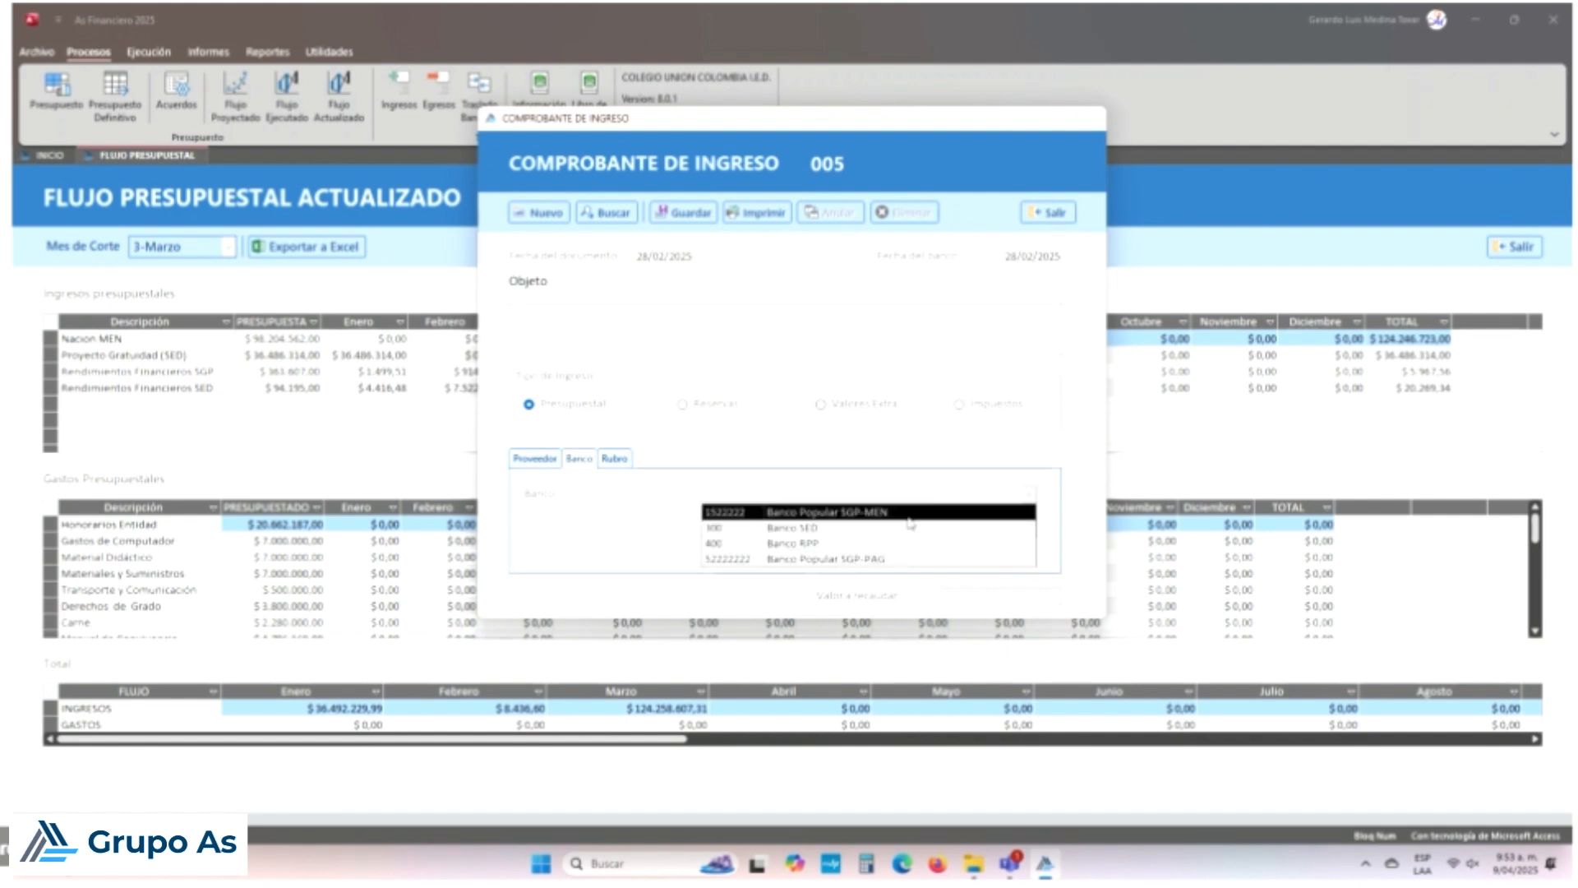
pyautogui.click(848, 512)
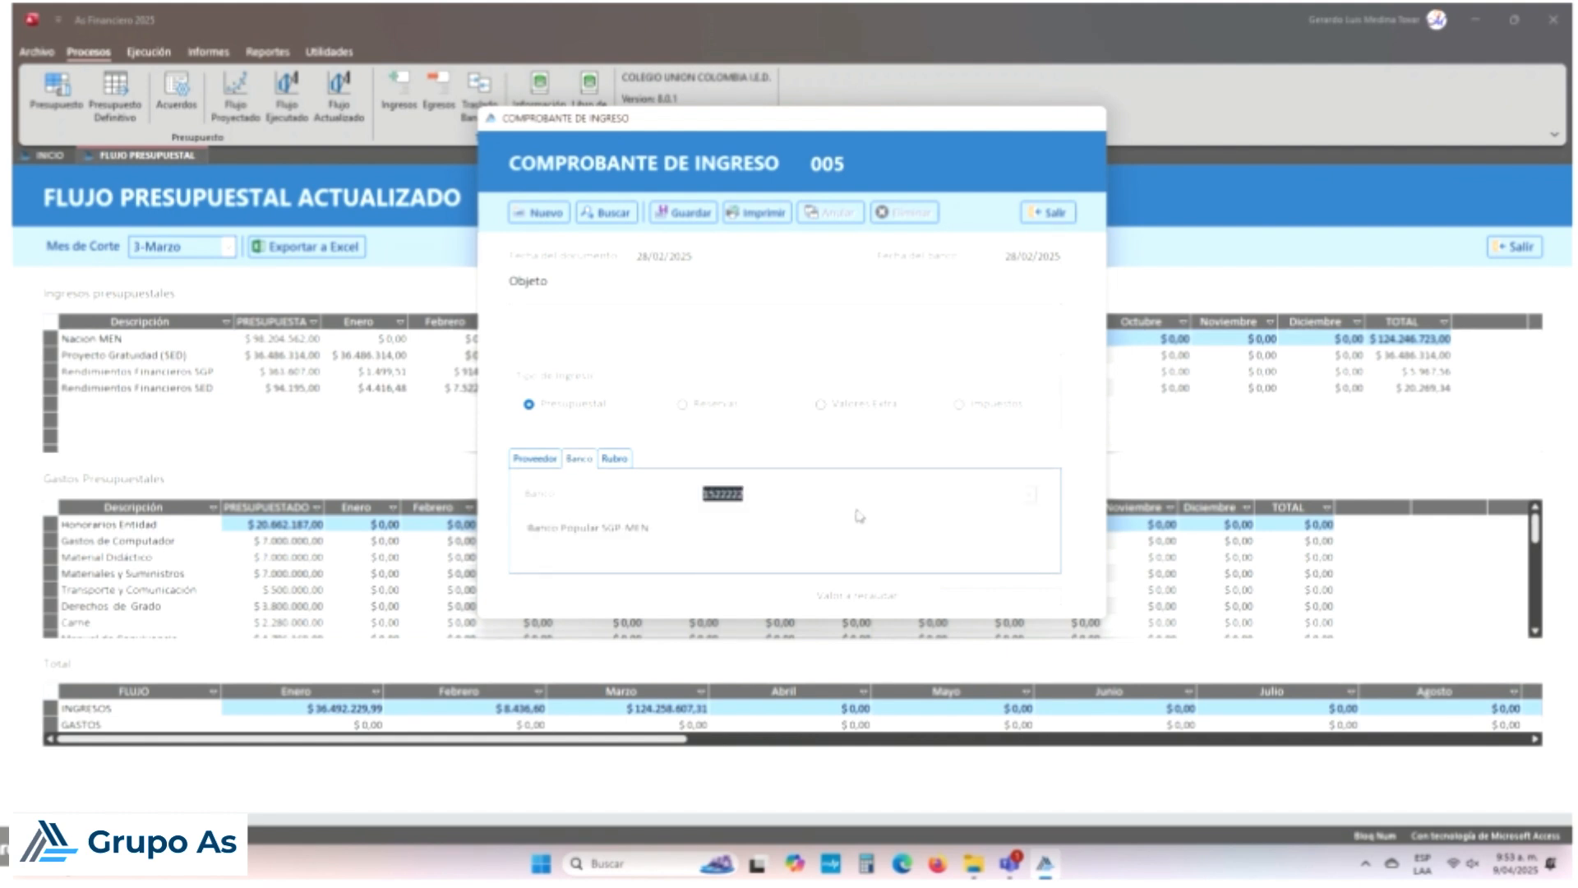
# Step: Choose budget item 2431 Rendimientos Financieros SGP and enter 914 as the amount to collect
pyautogui.click(625, 459)
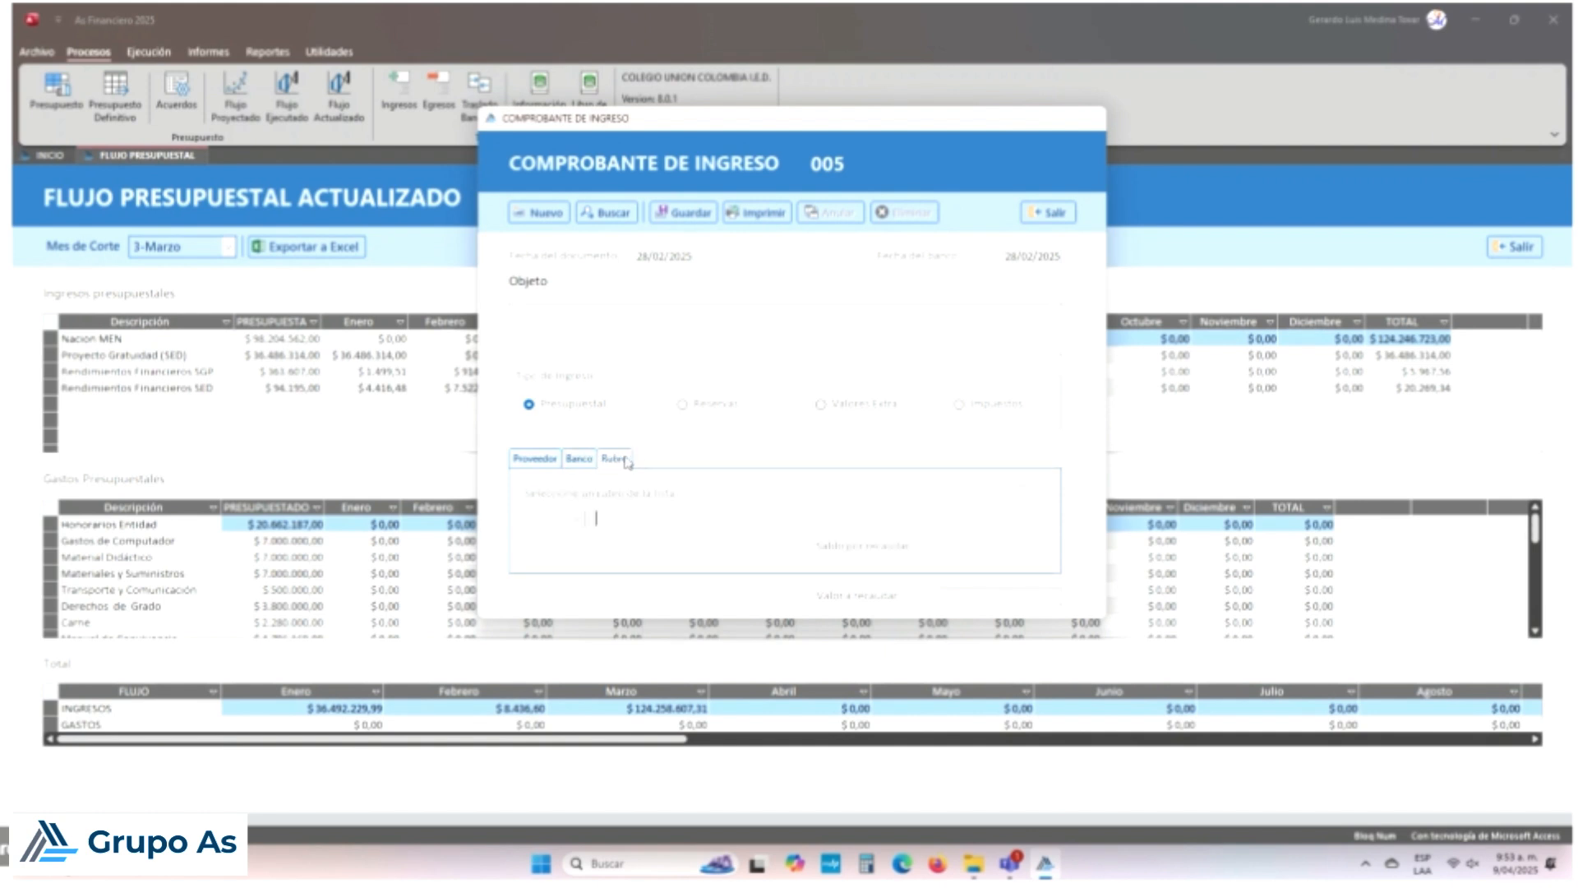
pyautogui.click(588, 517)
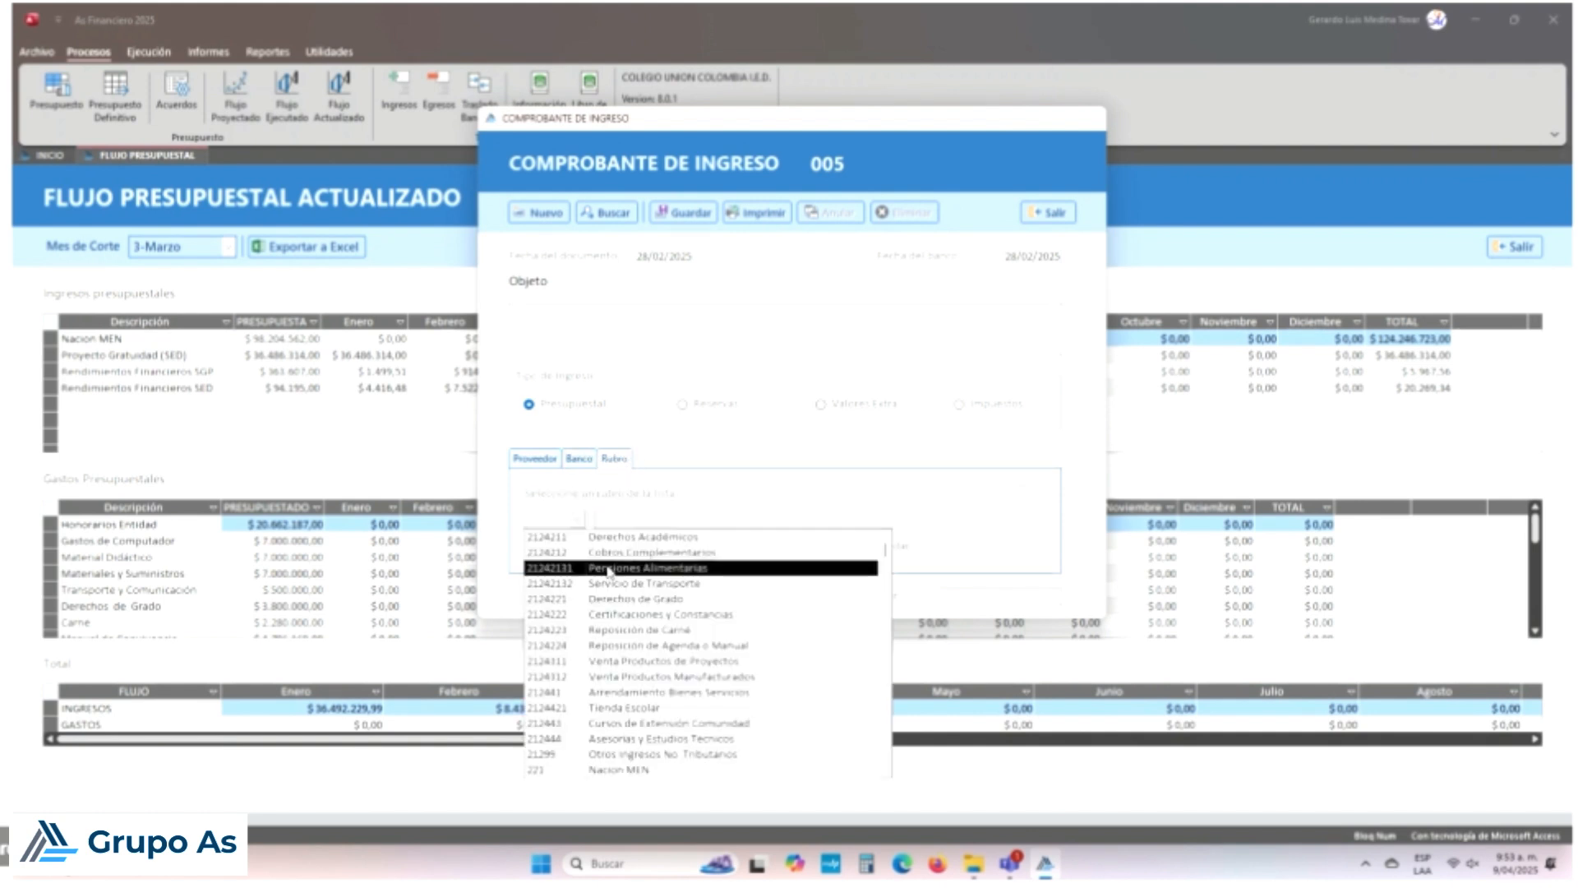
pyautogui.scroll(-8, 640, 649)
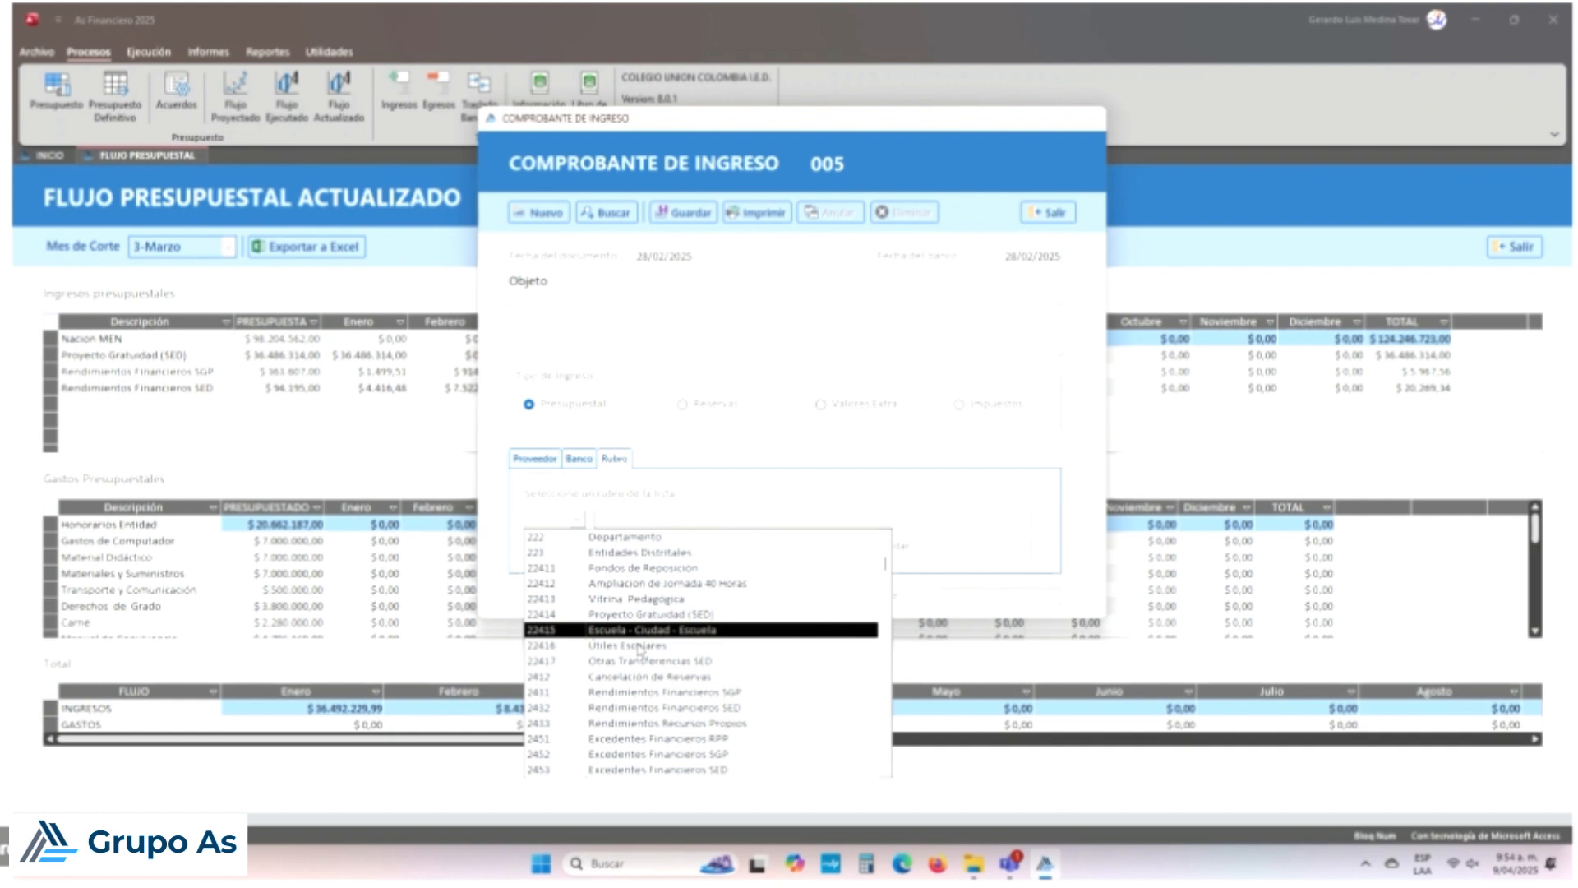
pyautogui.click(643, 693)
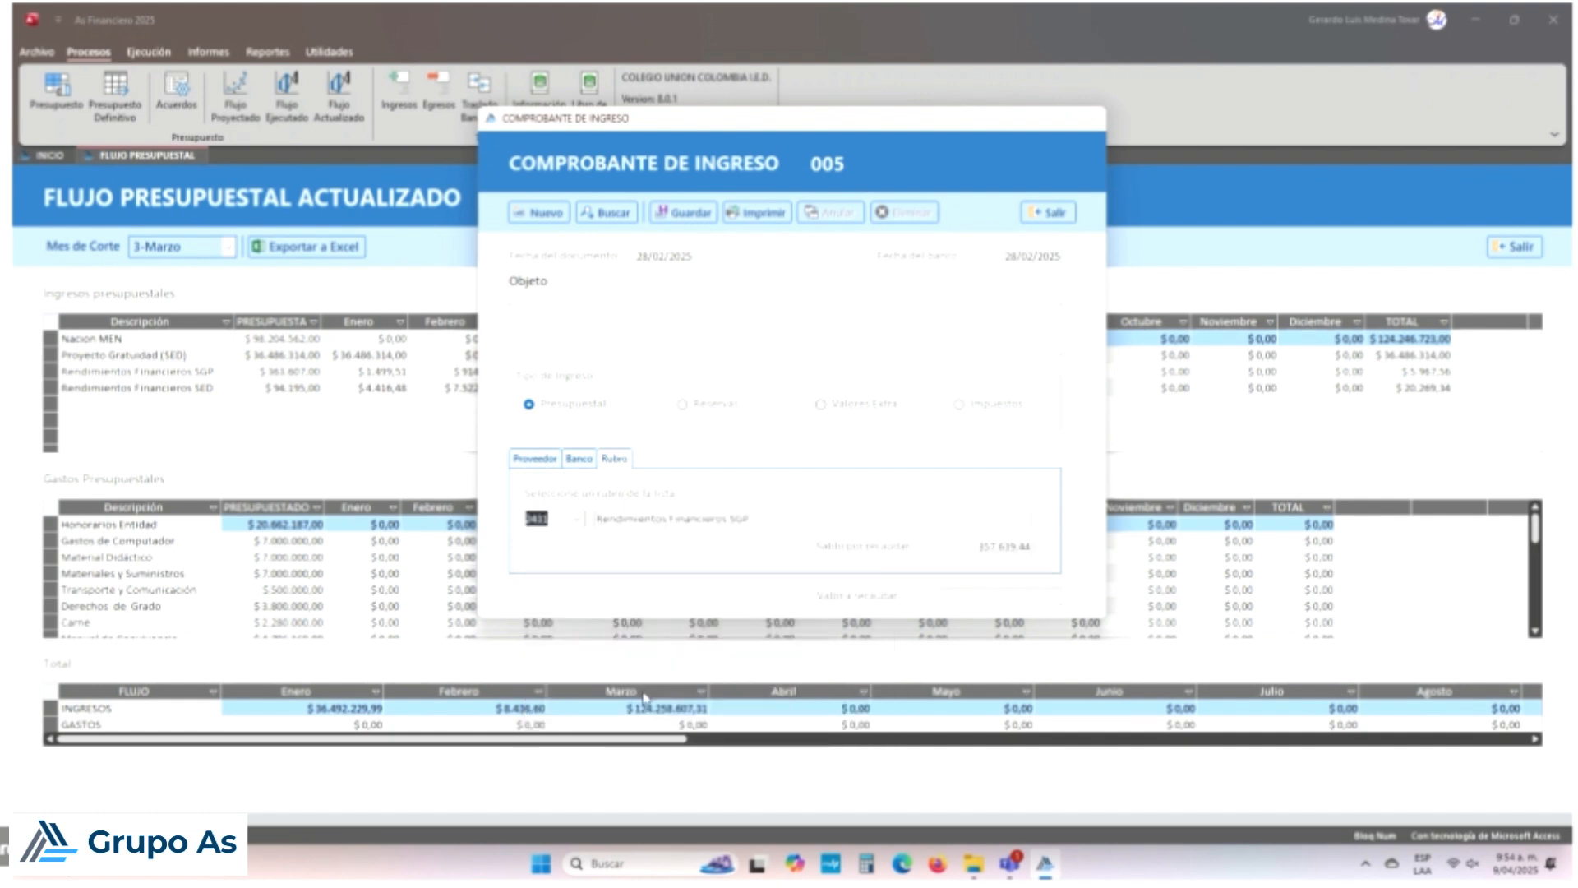
pyautogui.click(951, 604)
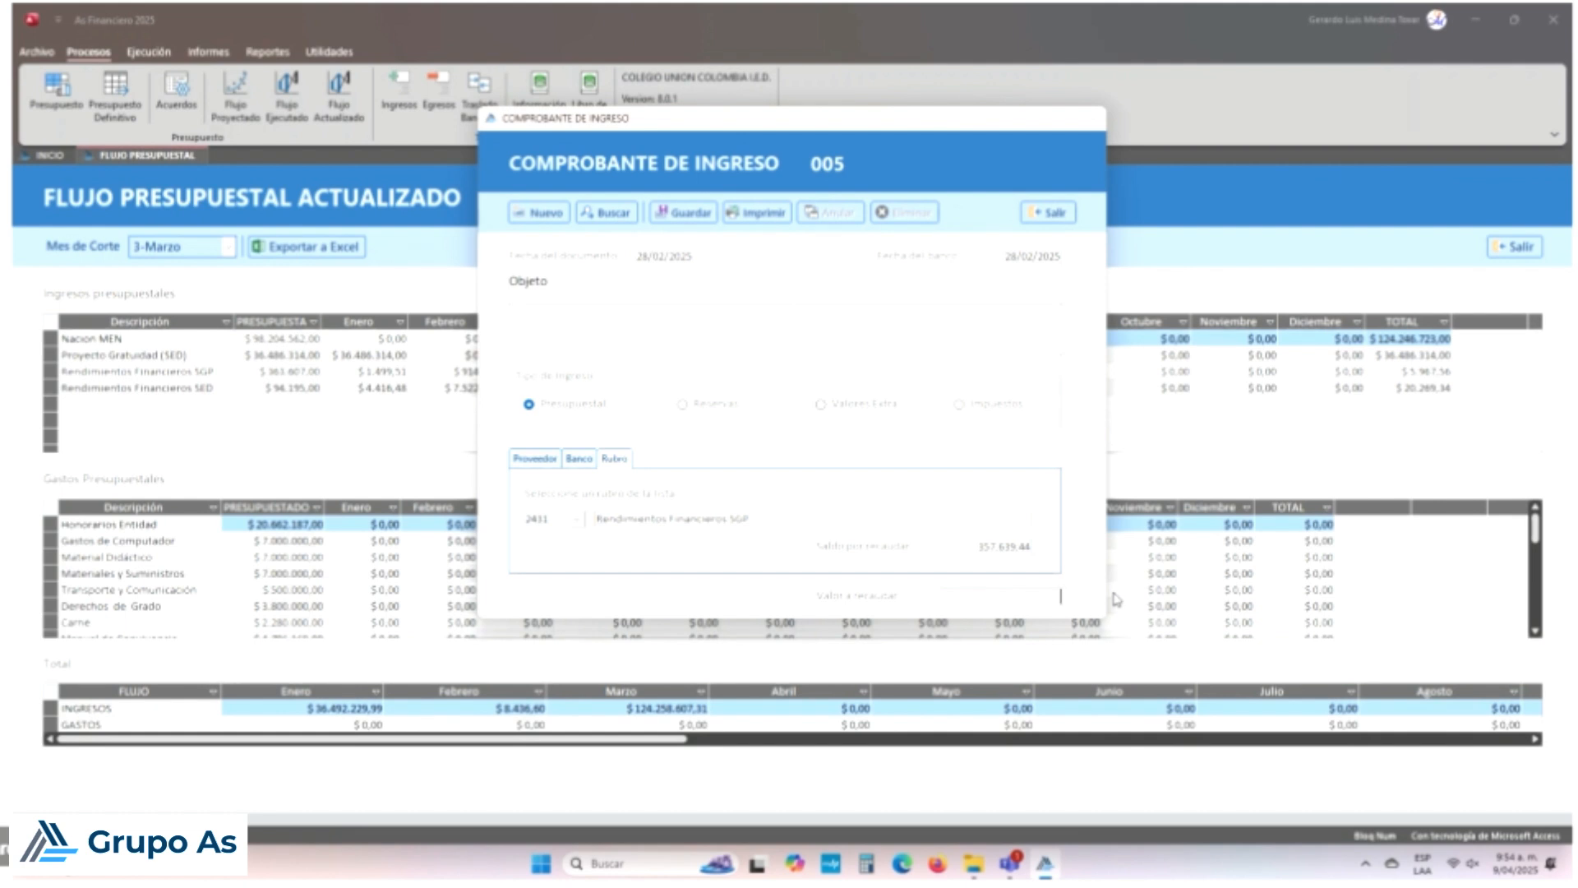
pyautogui.write('914')
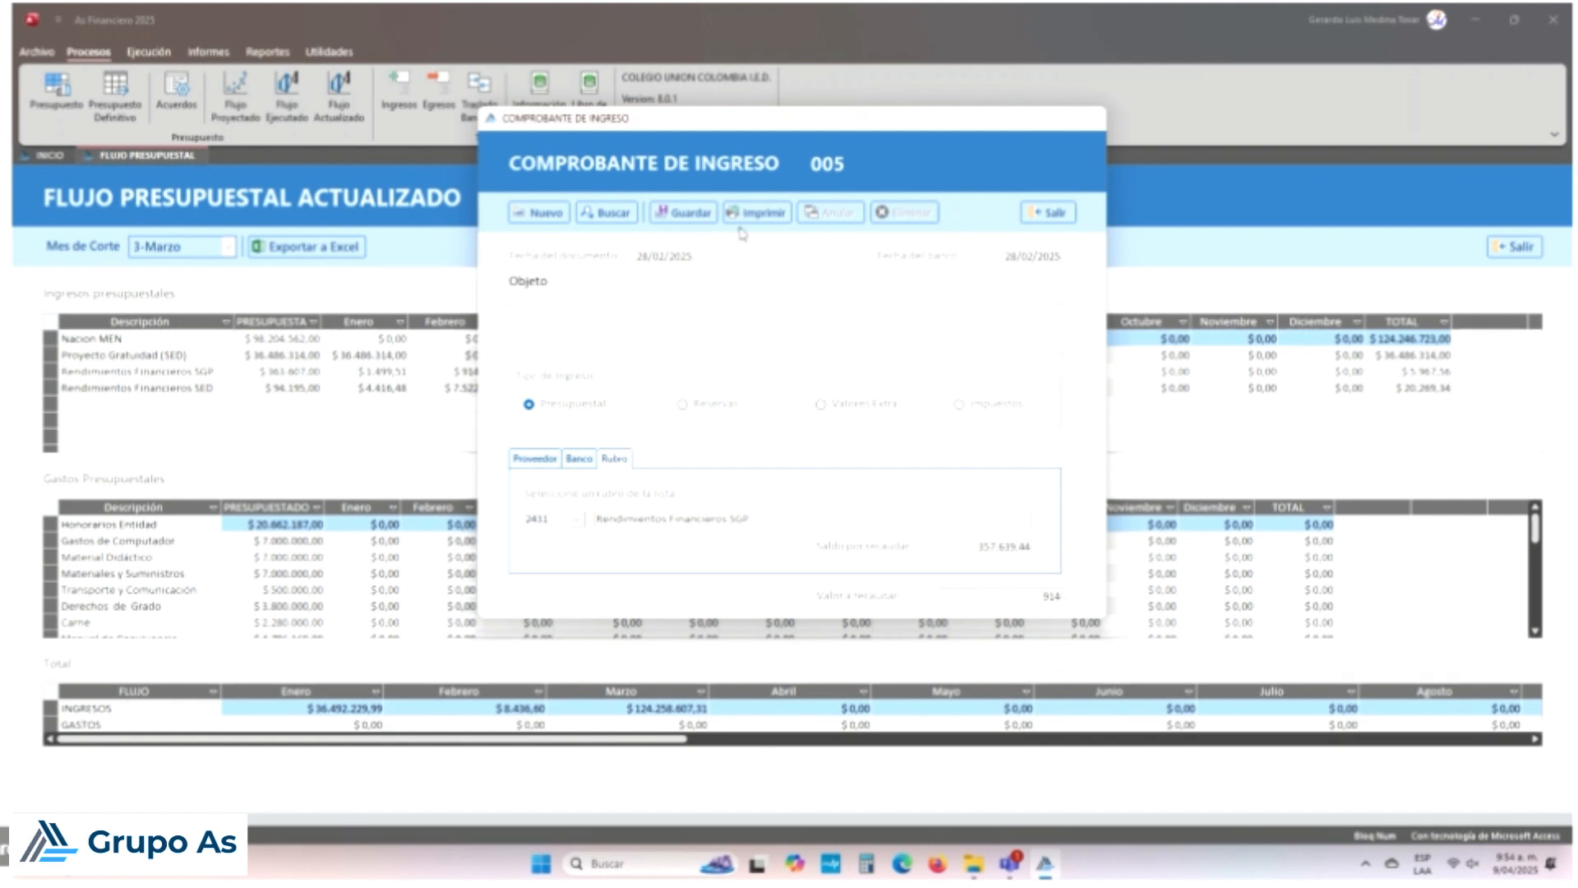
# Step: Save income voucher 005 for 914, acknowledge the confirmation, and close the voucher window
pyautogui.click(707, 216)
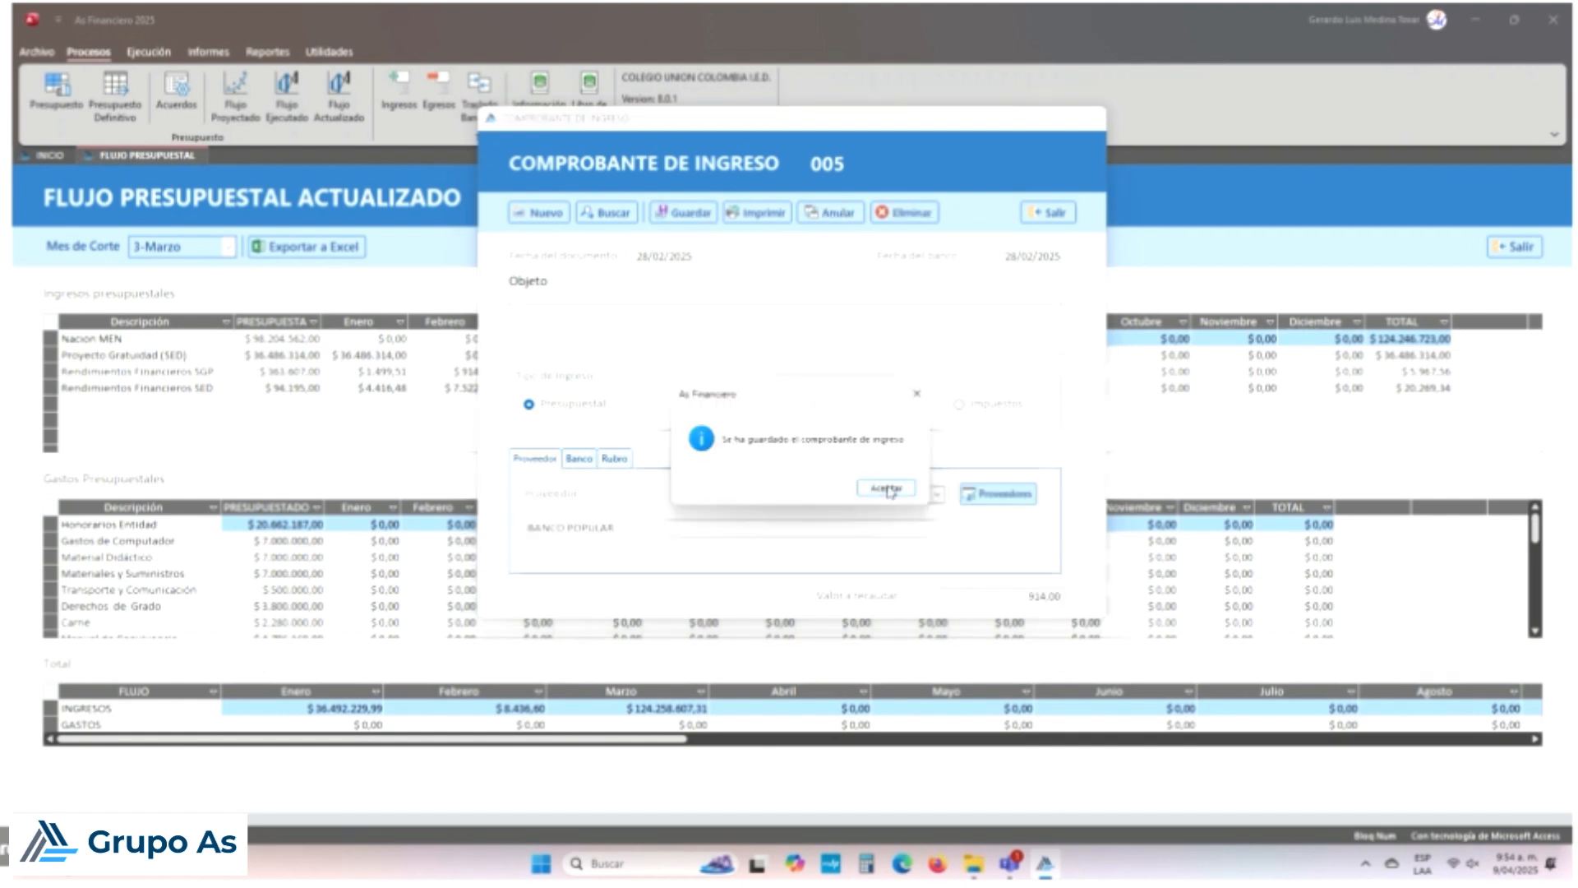
pyautogui.click(884, 488)
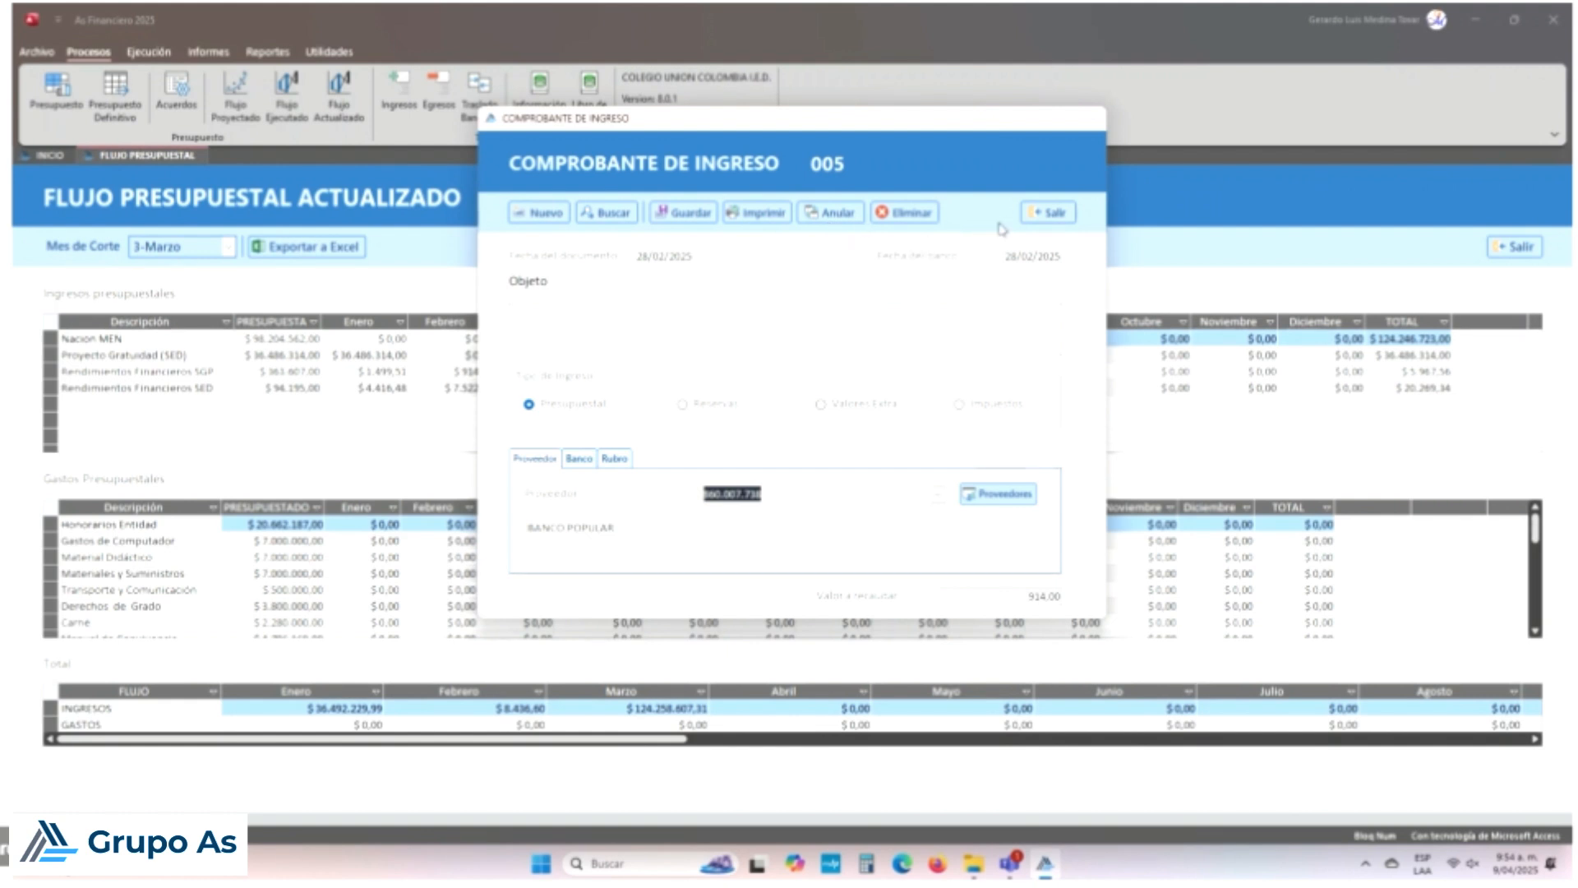
pyautogui.click(1047, 215)
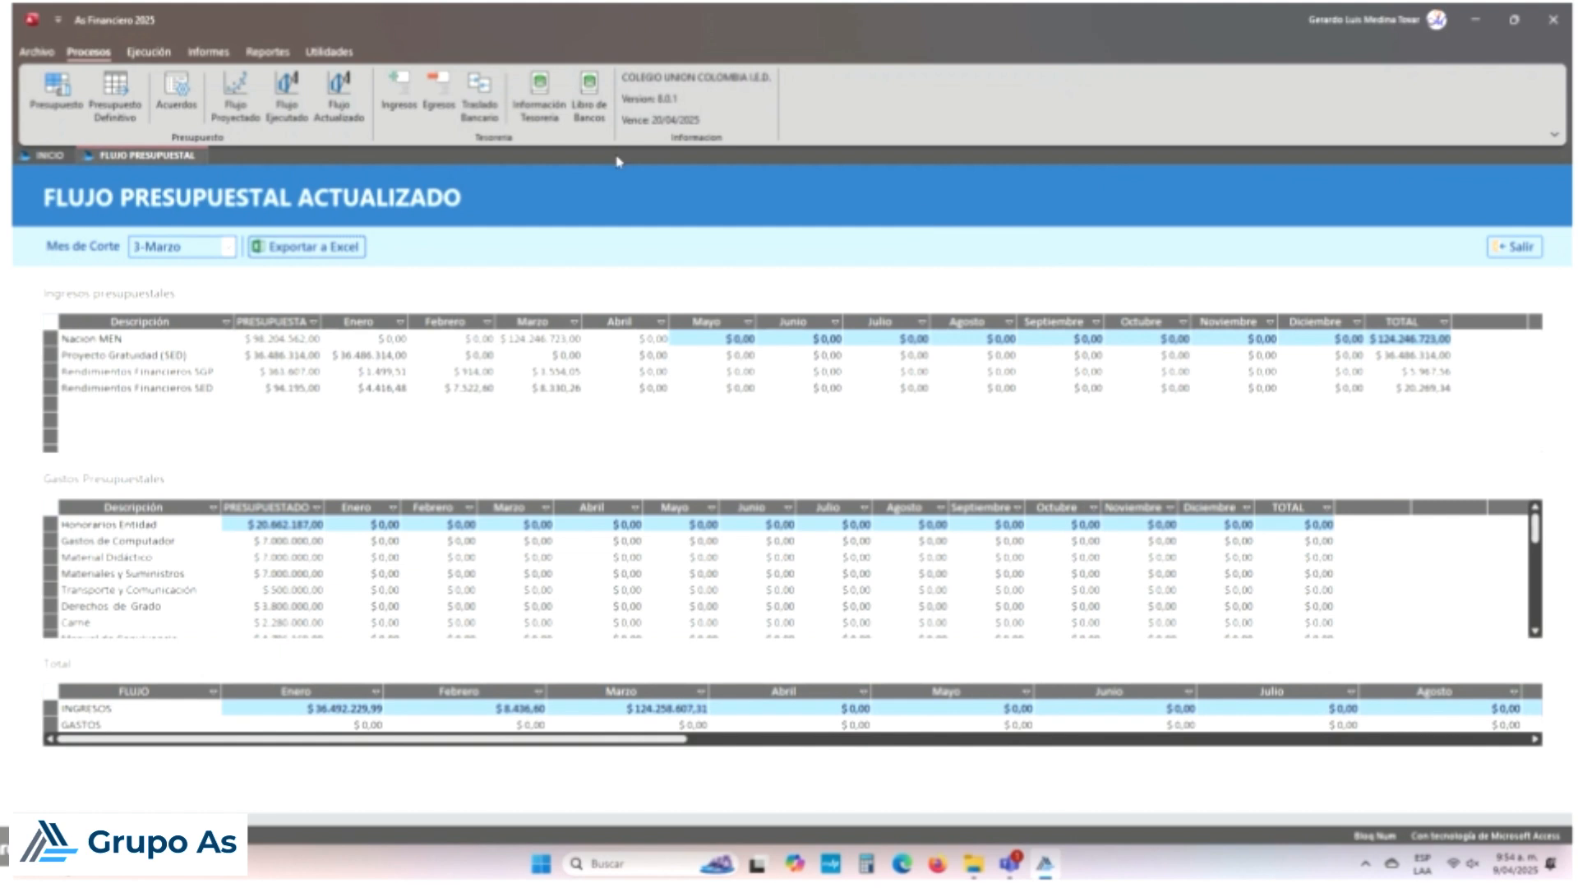
# Step: Close the budget flow report and load expense voucher 004 from the search list
pyautogui.click(1523, 251)
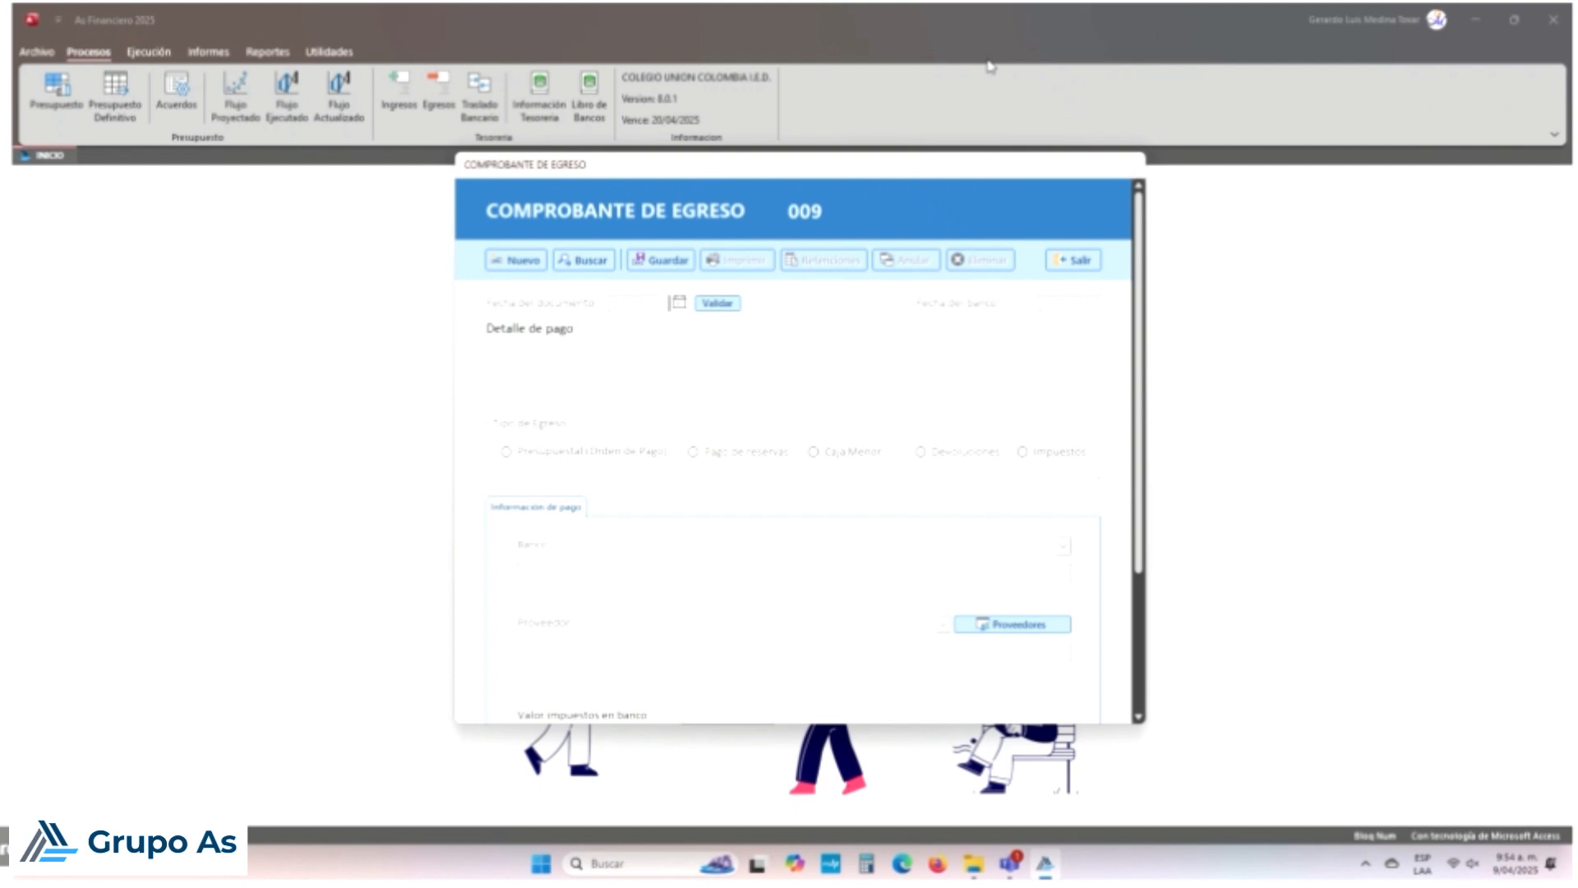
pyautogui.click(608, 261)
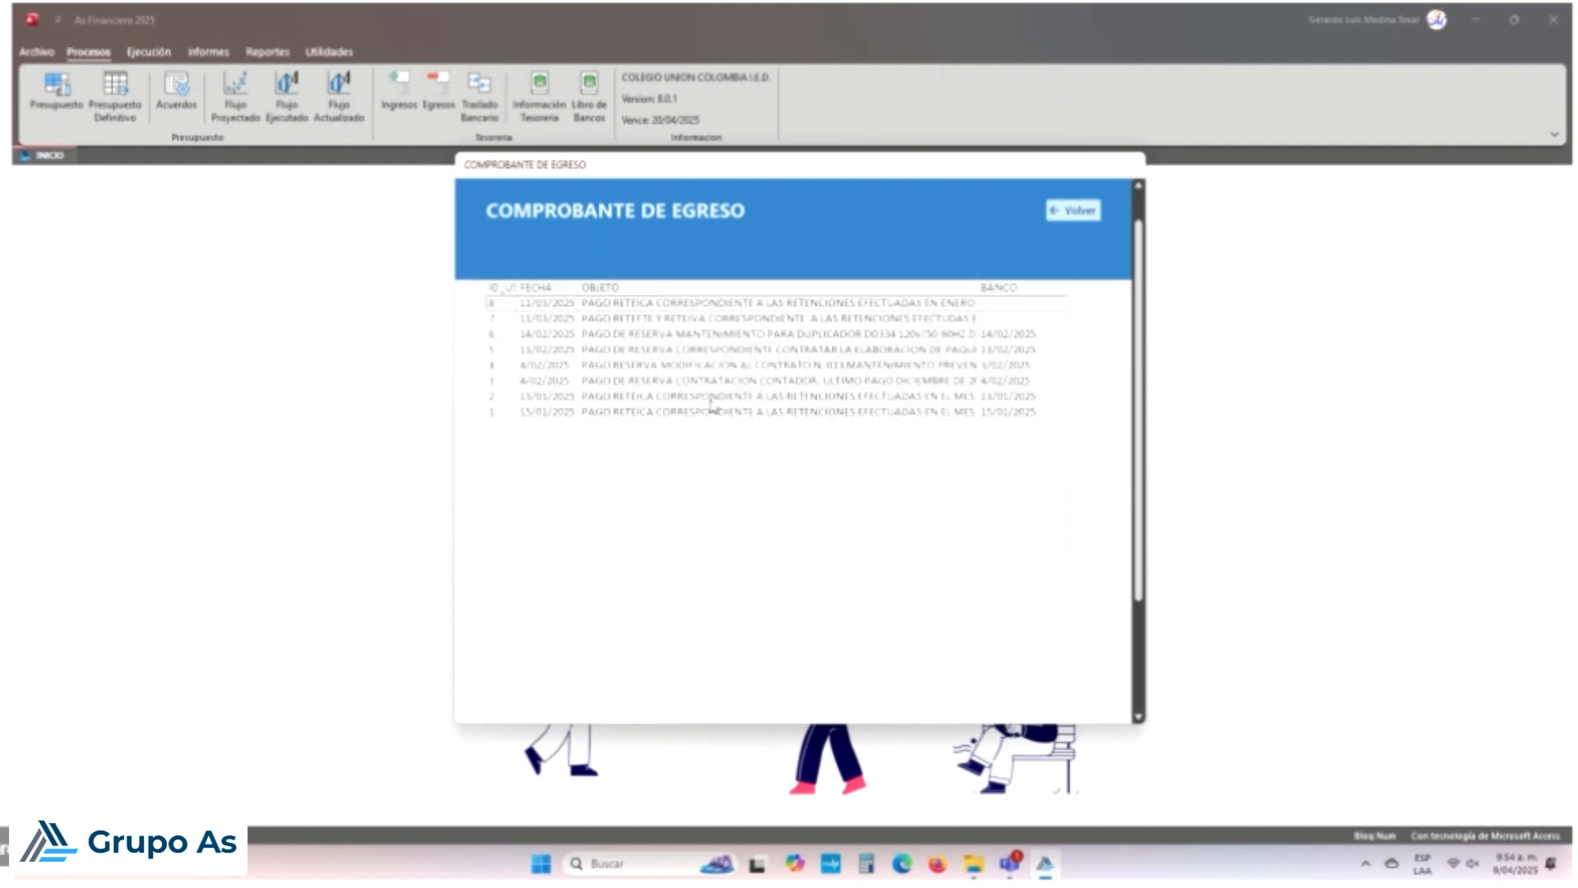
pyautogui.doubleClick(738, 372)
pyautogui.click(840, 489)
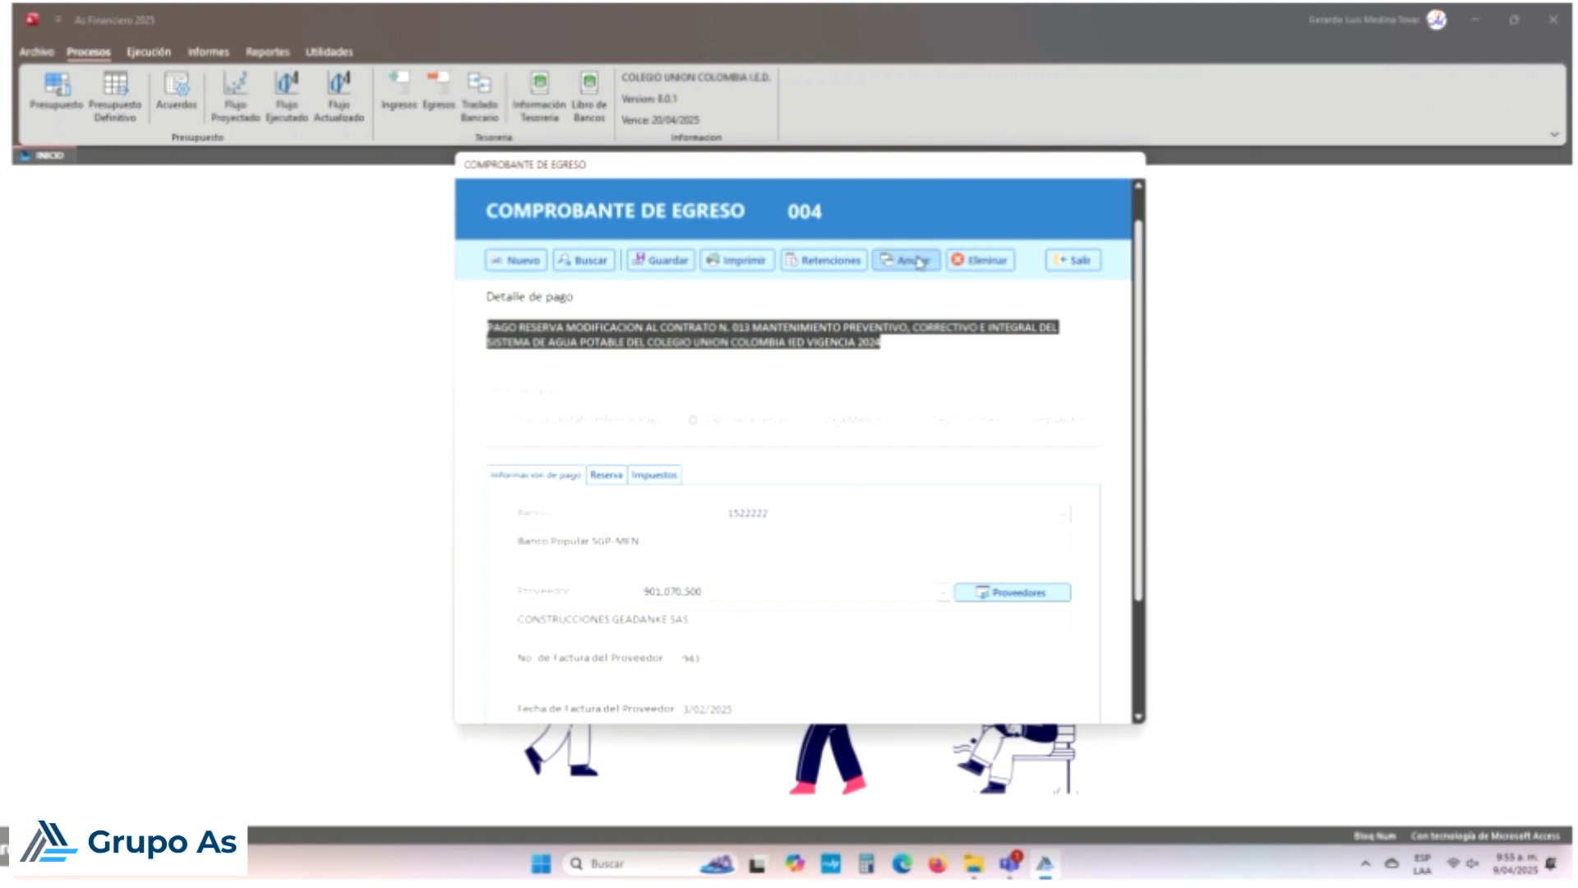
pyautogui.click(818, 207)
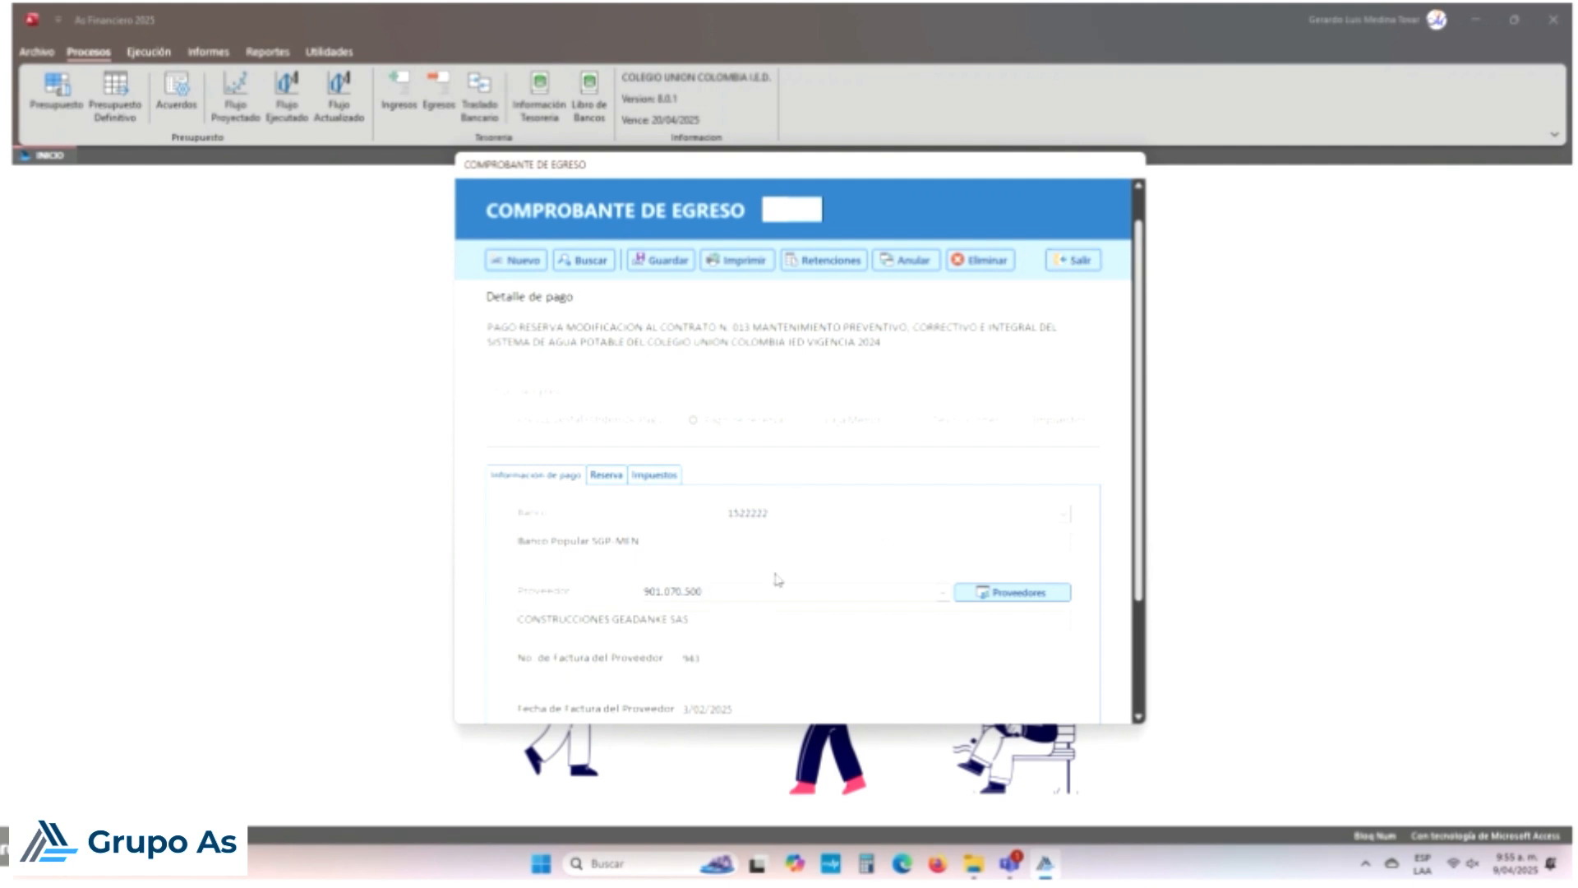
# Step: Review voucher 004's reserve funding sources and tax deductions, then close it discarding changes
pyautogui.click(609, 477)
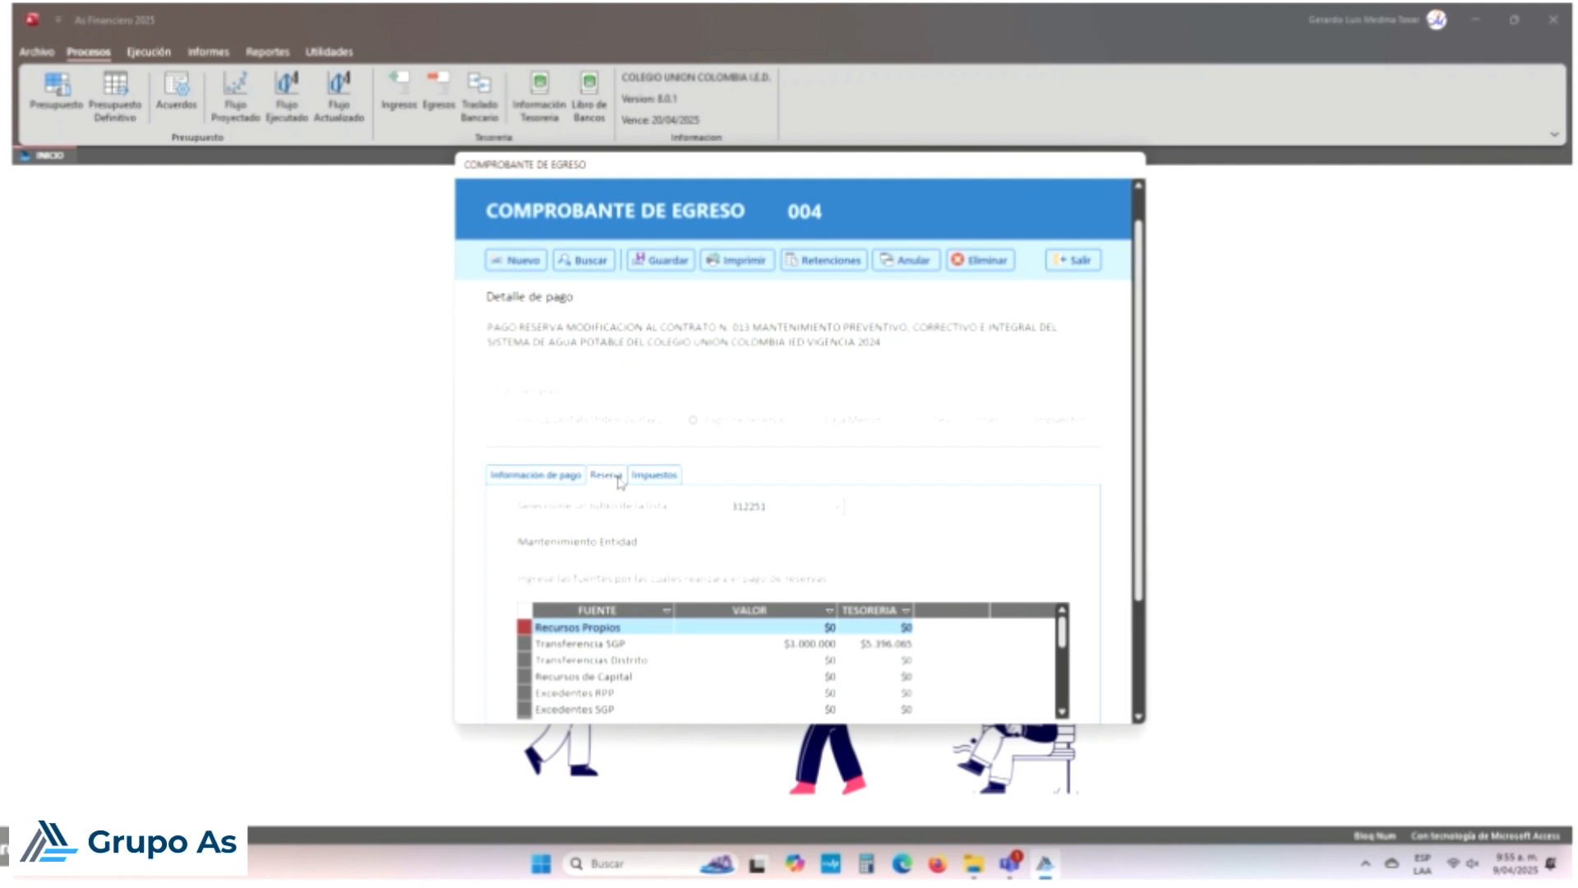
pyautogui.click(654, 475)
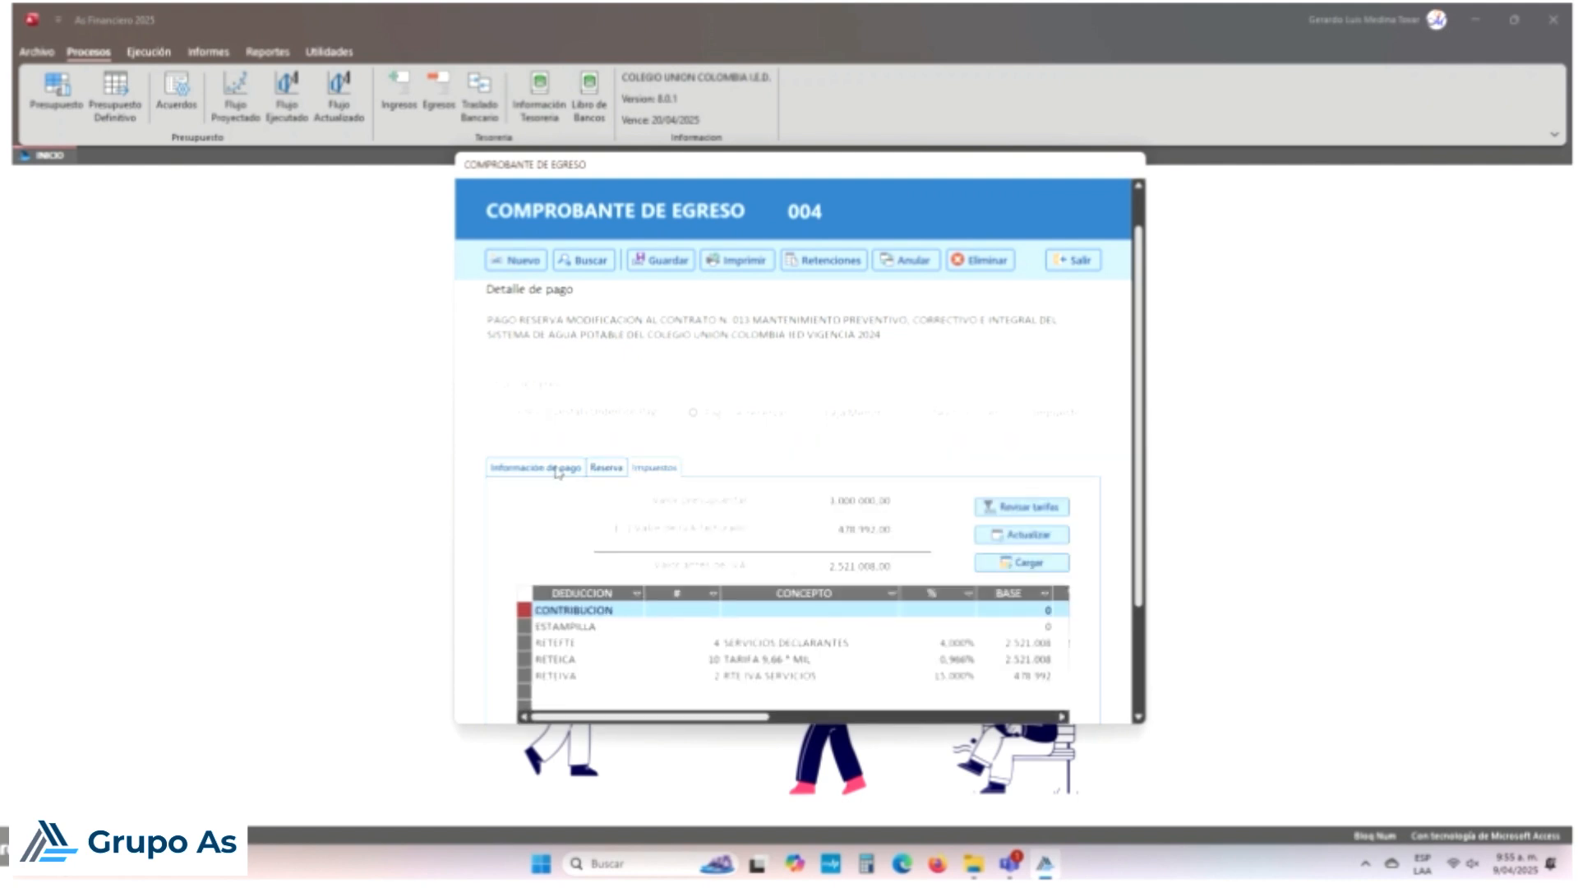
pyautogui.click(1077, 259)
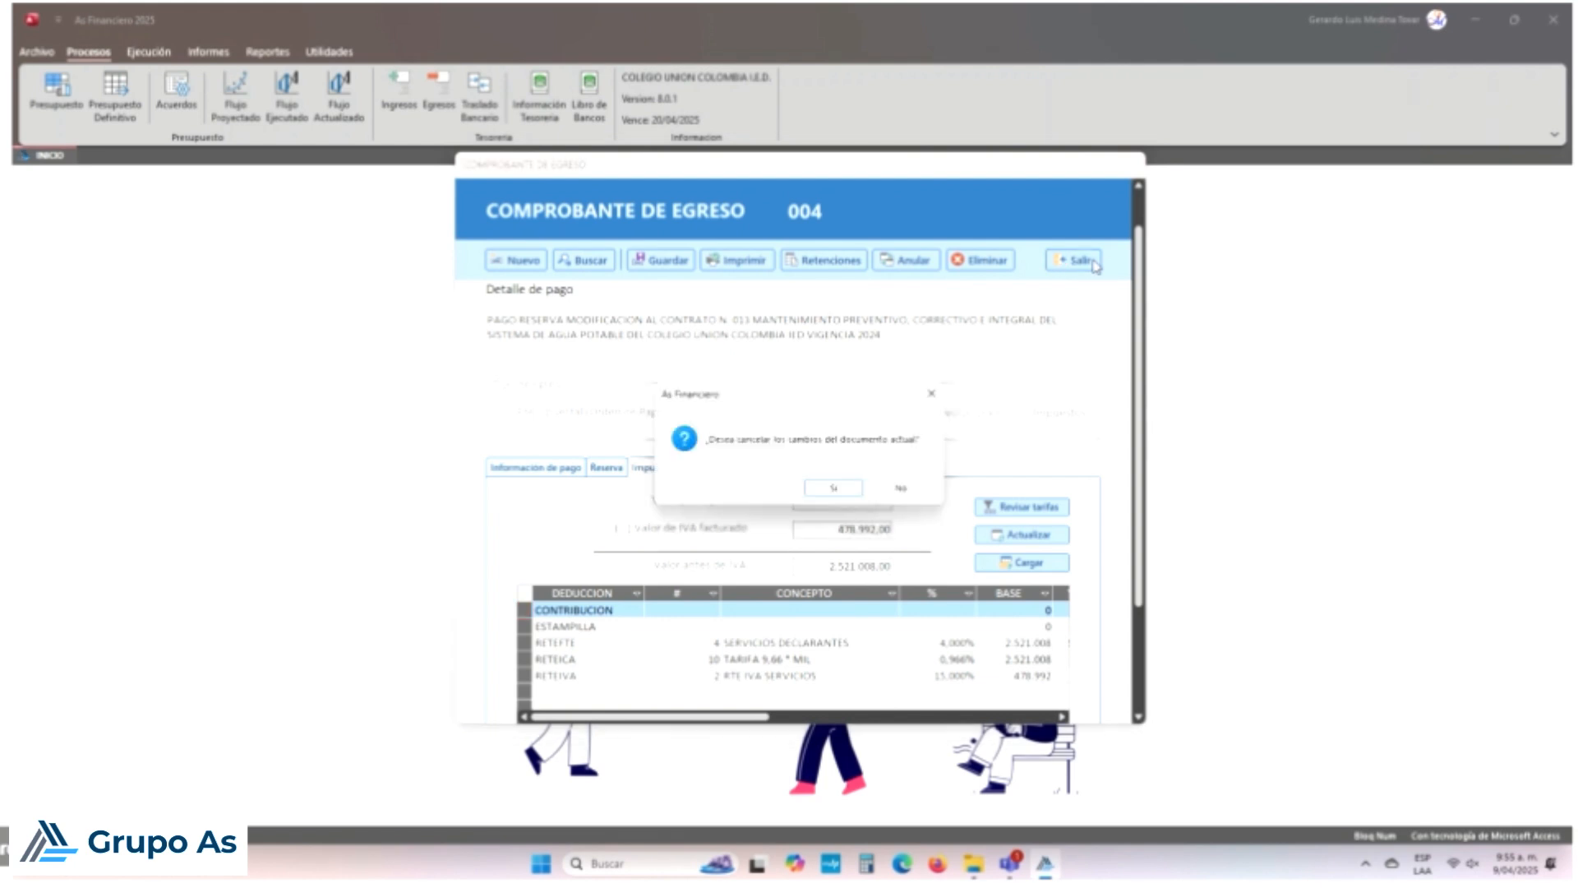
pyautogui.click(832, 488)
pyautogui.click(326, 53)
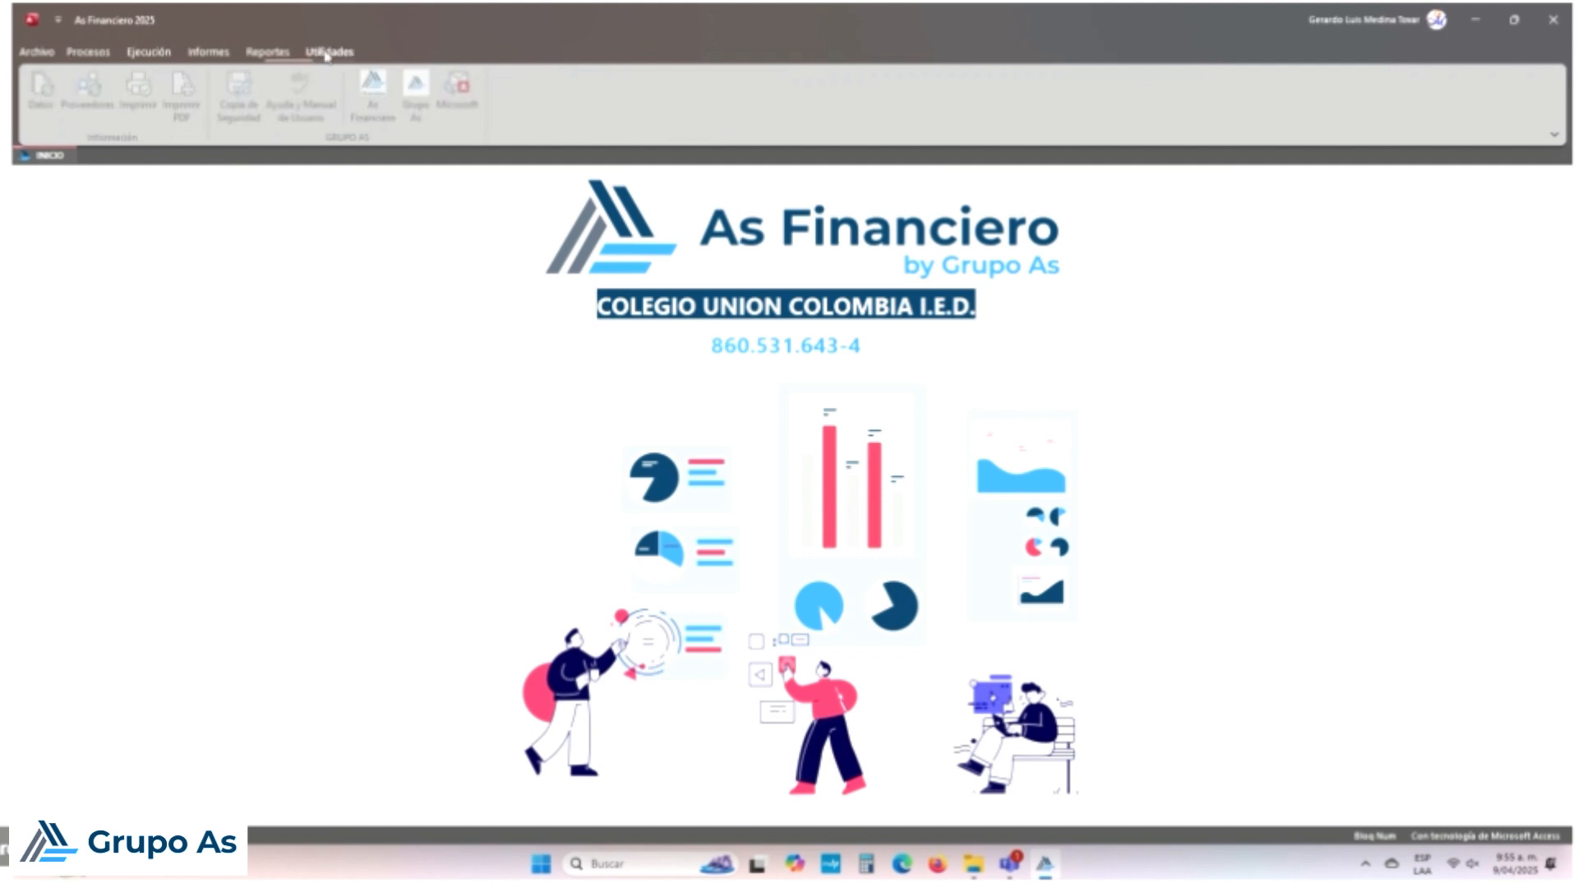
pyautogui.click(94, 90)
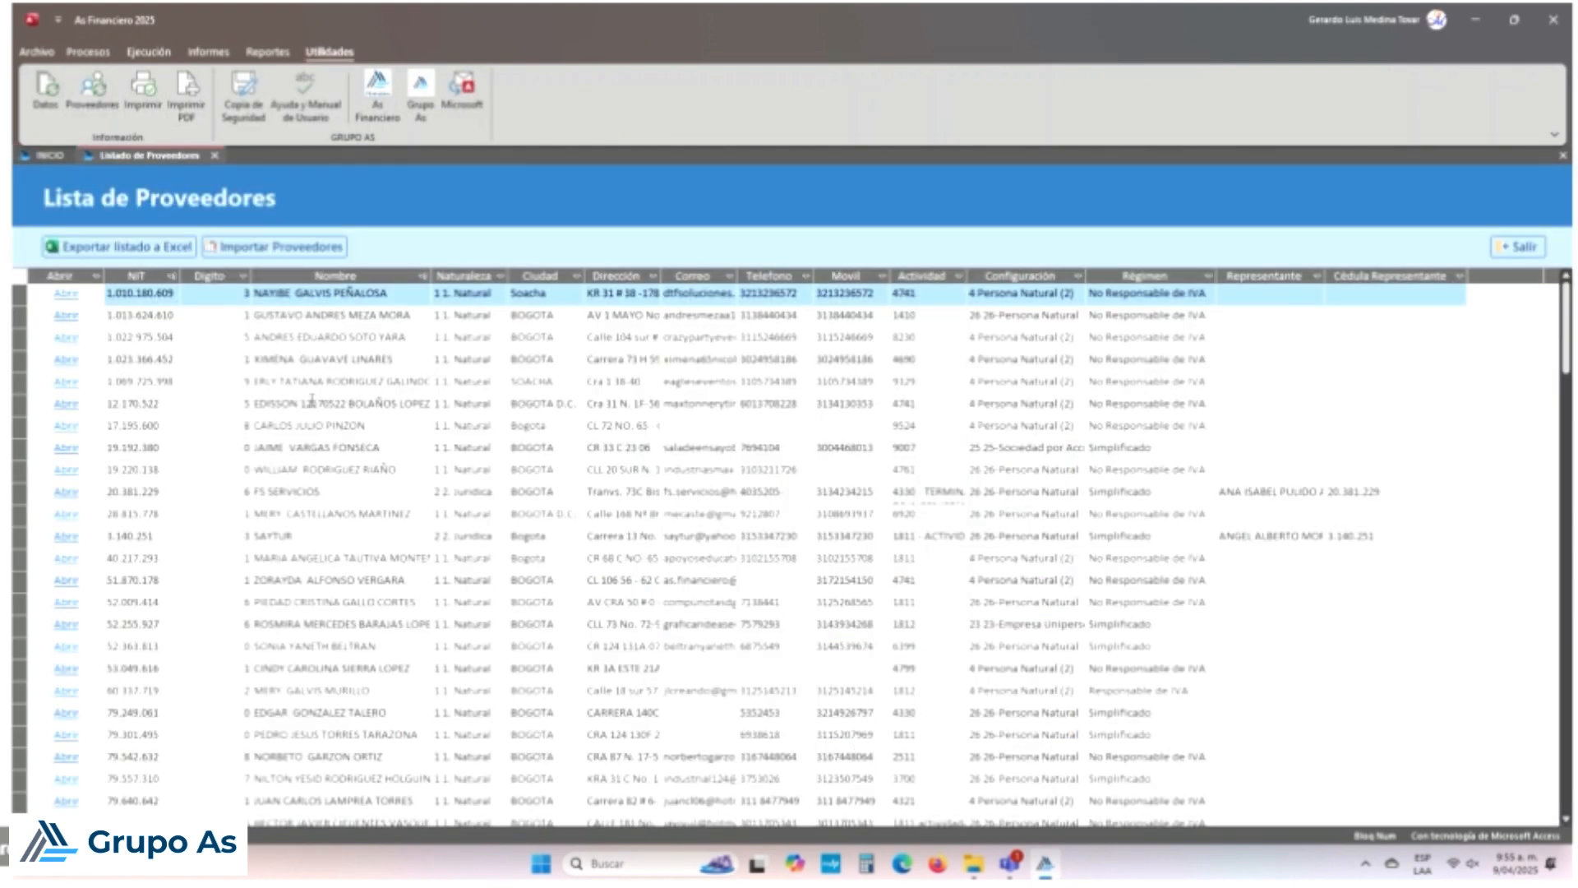
pyautogui.scroll(-3, 313, 400)
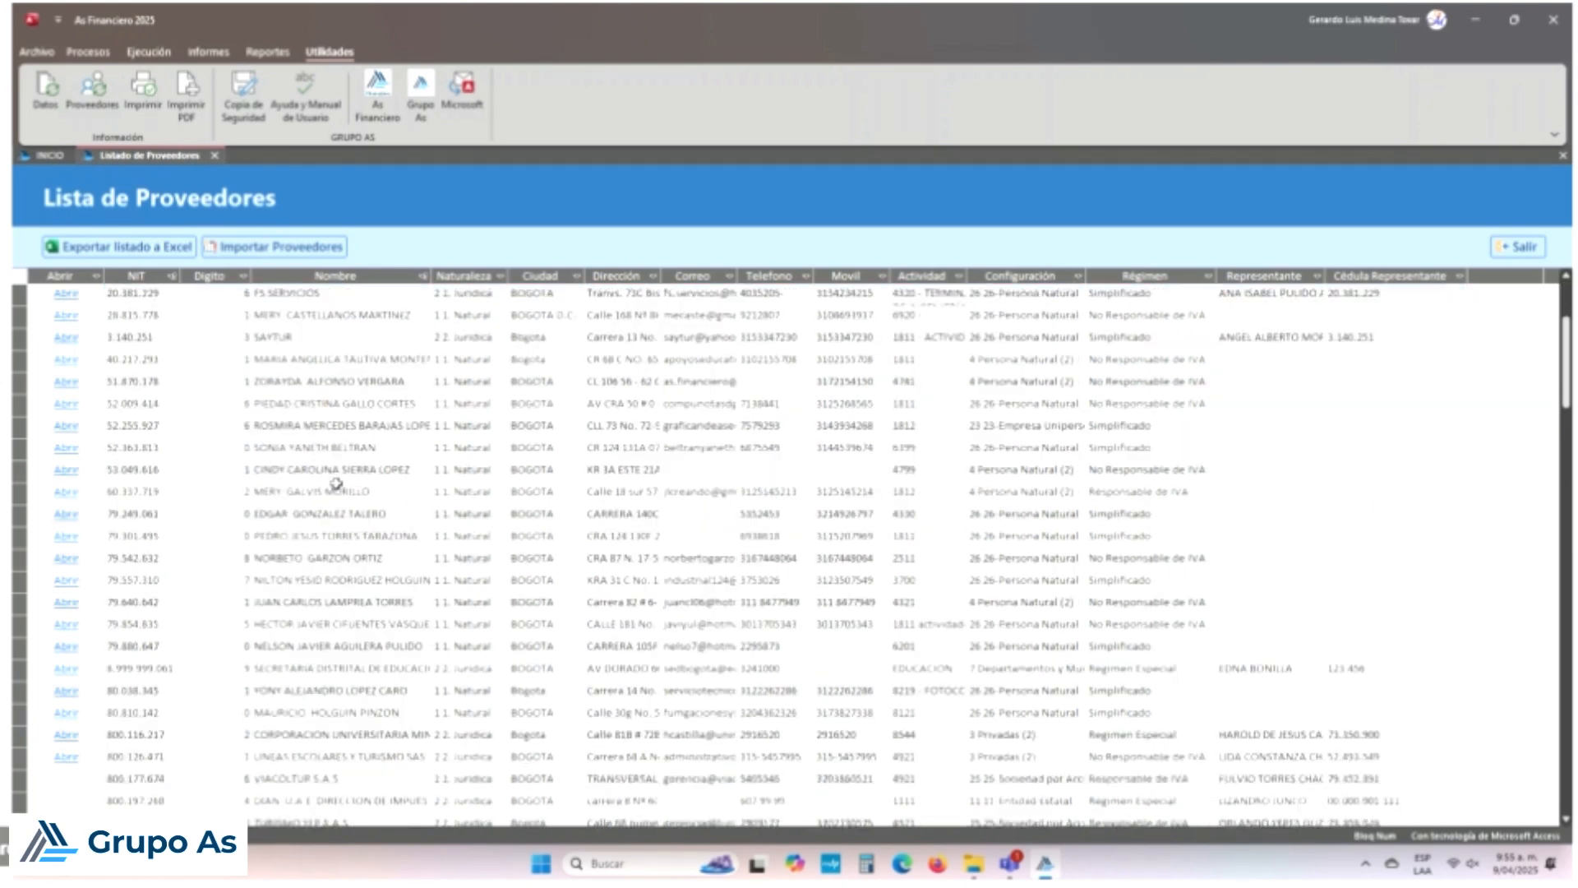
pyautogui.scroll(-8, 336, 484)
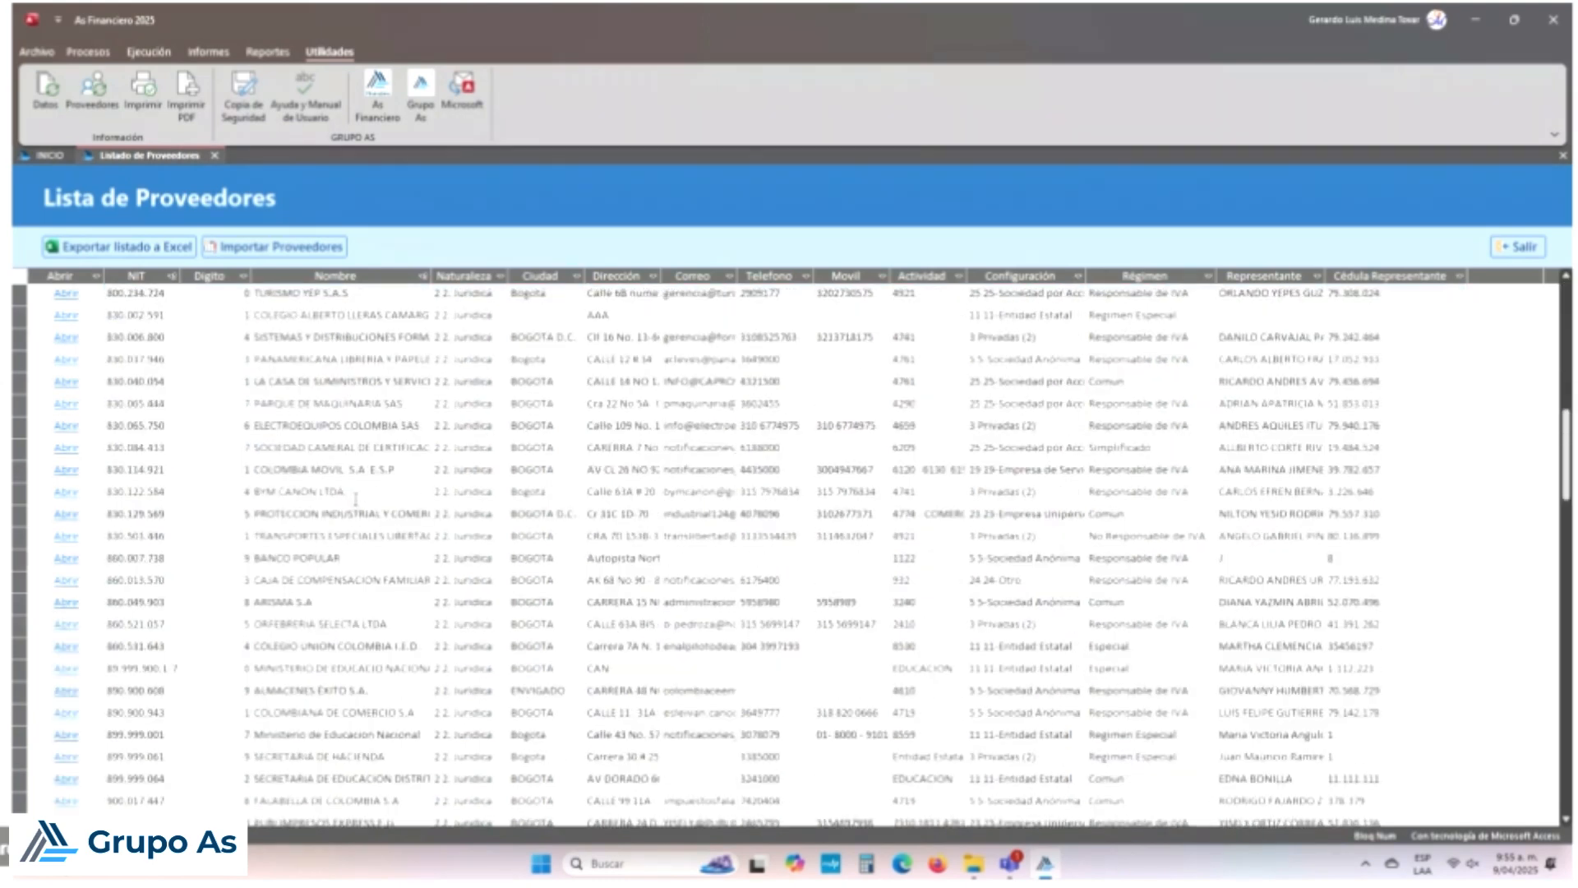
pyautogui.scroll(-4, 355, 499)
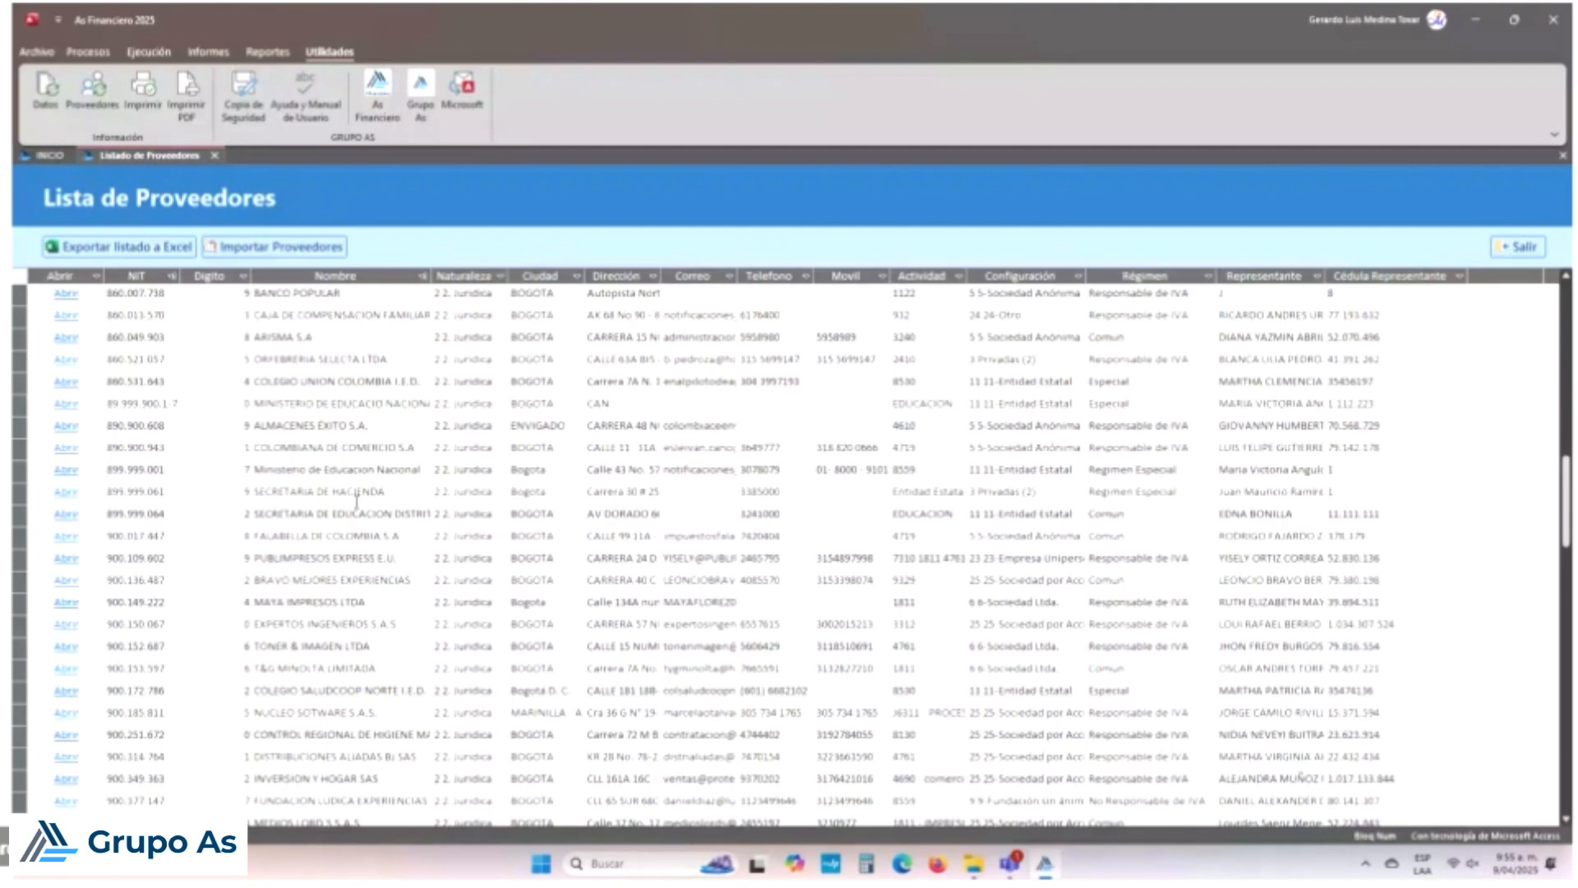
pyautogui.scroll(-2, 356, 499)
pyautogui.scroll(-2, 363, 505)
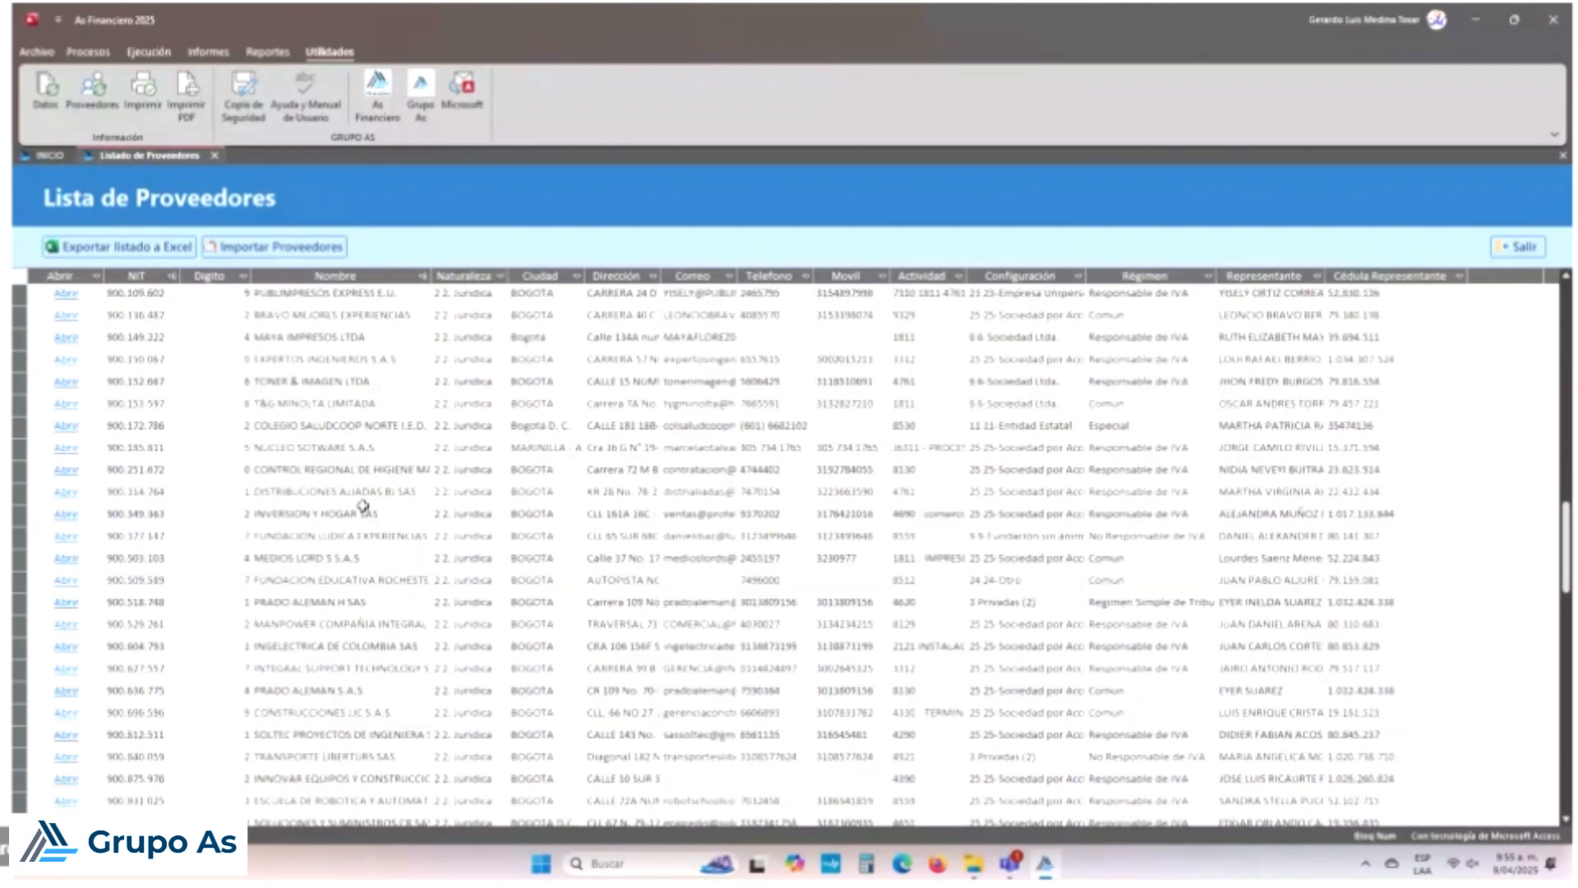
pyautogui.scroll(-5, 362, 505)
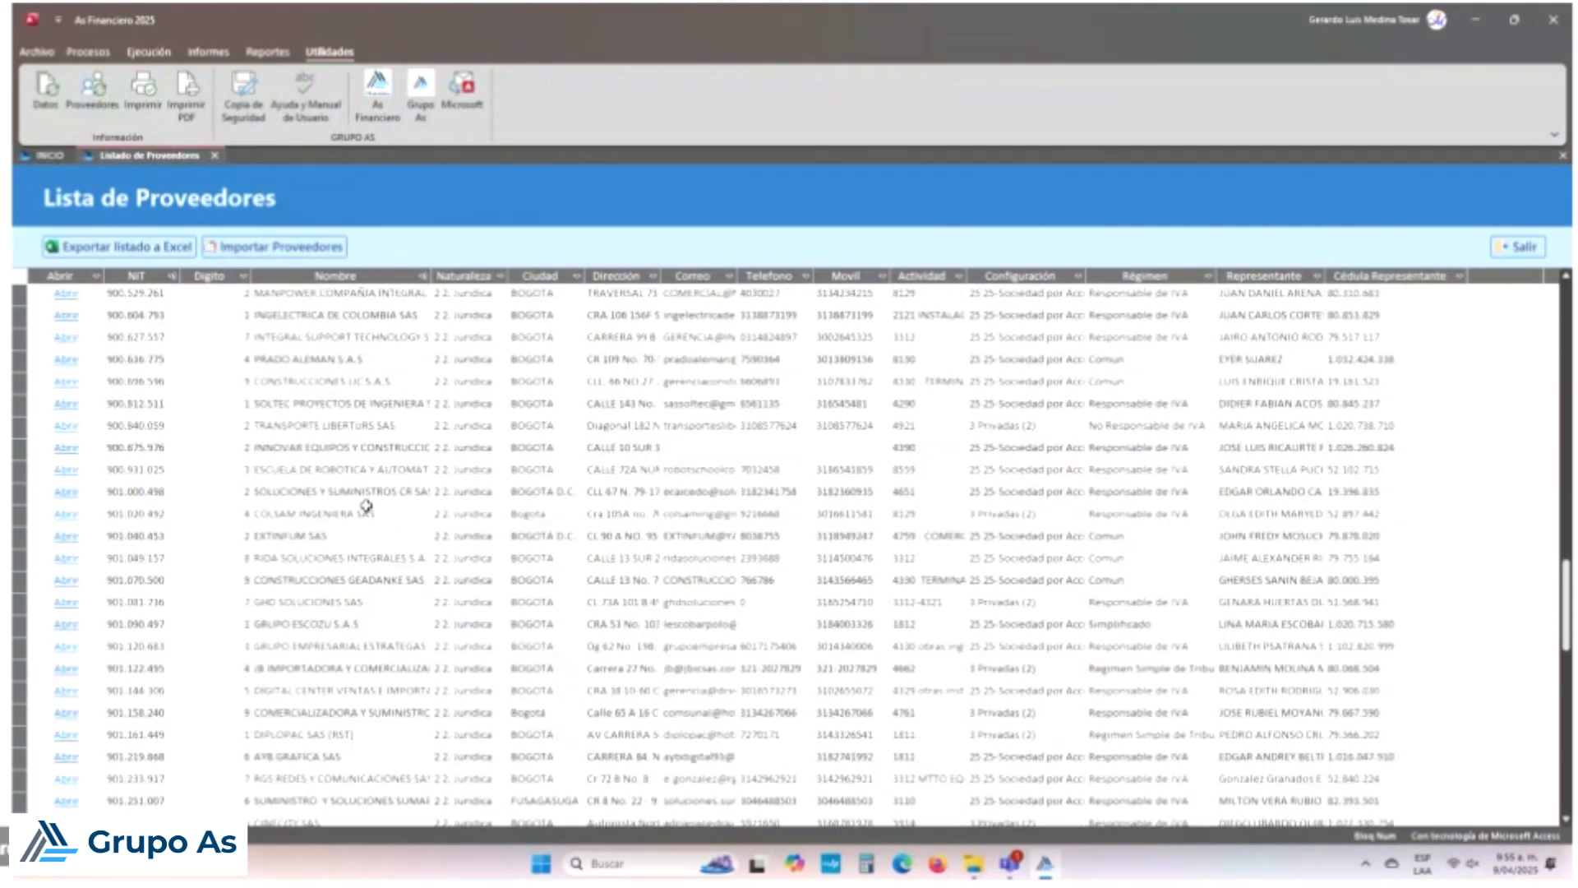
pyautogui.scroll(-3, 366, 505)
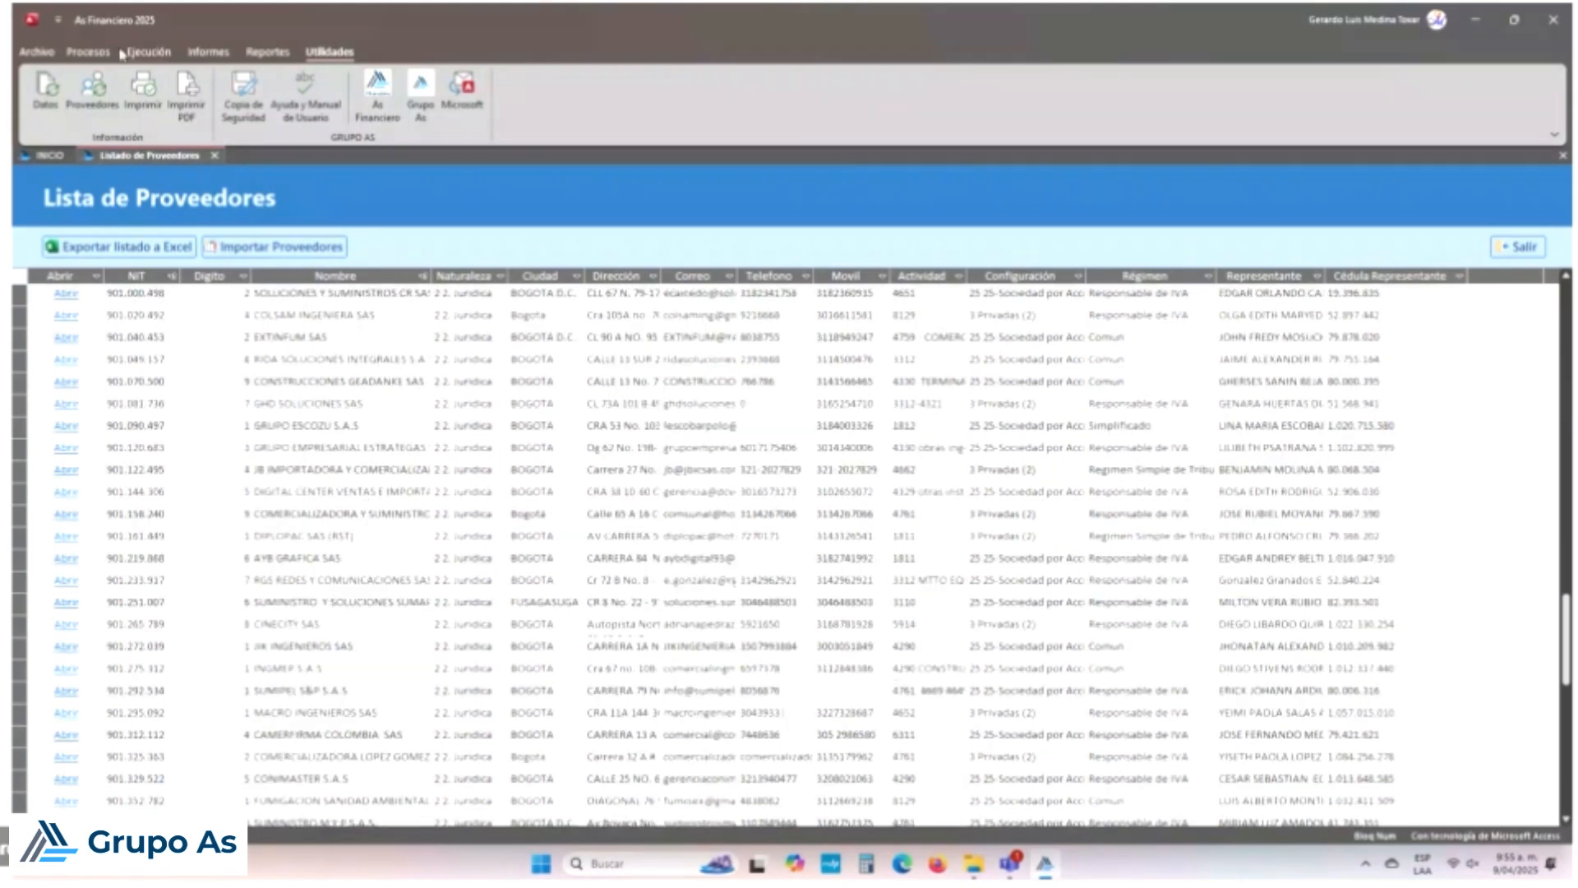
pyautogui.click(88, 52)
pyautogui.click(438, 93)
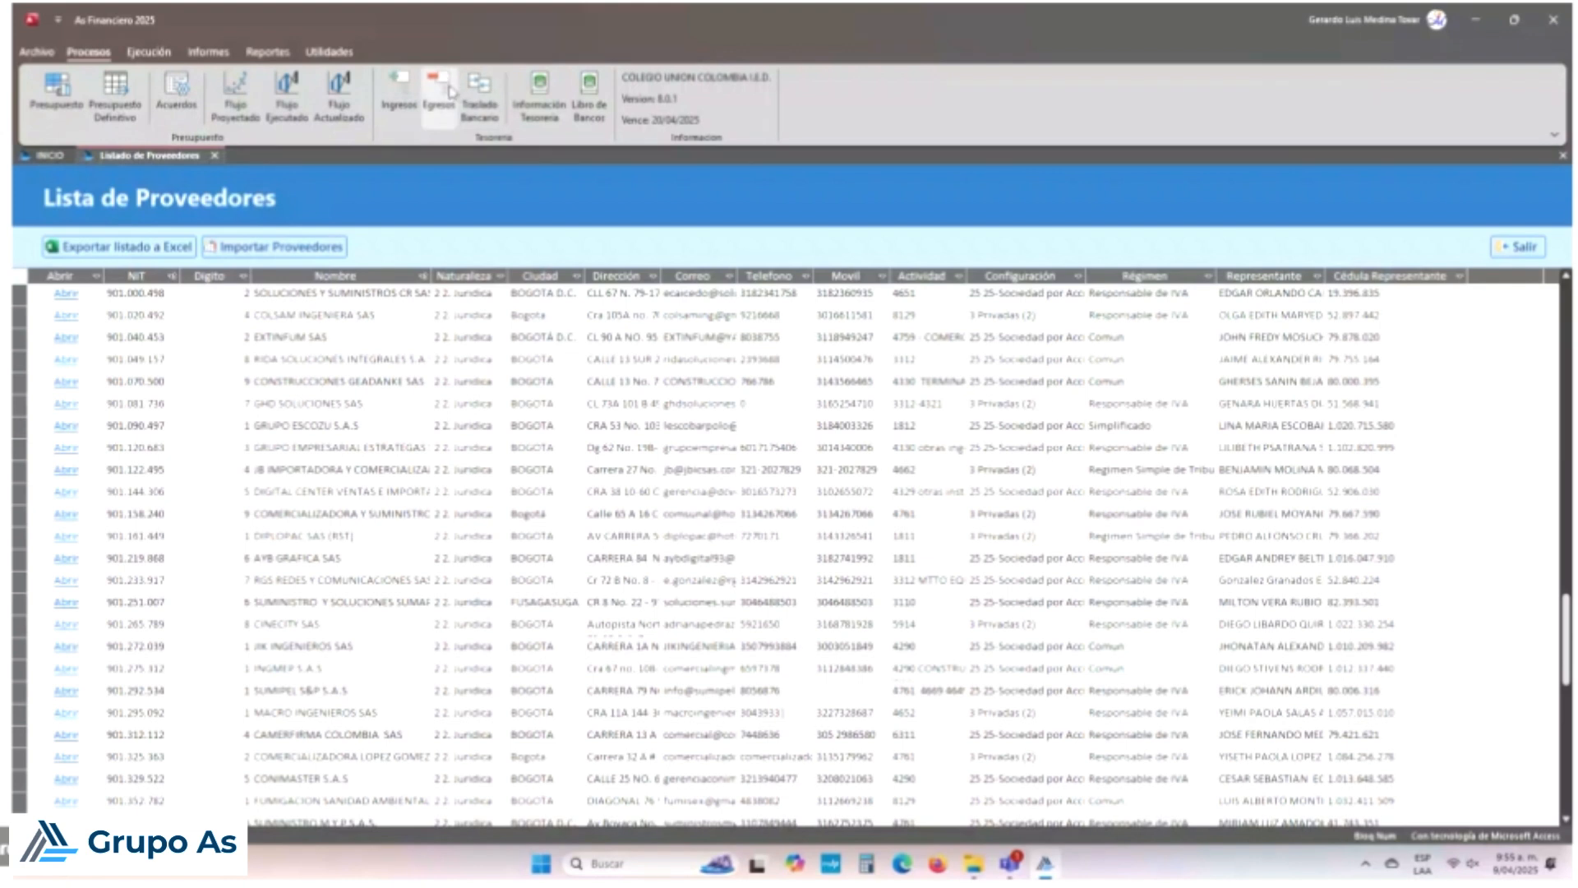
pyautogui.click(576, 142)
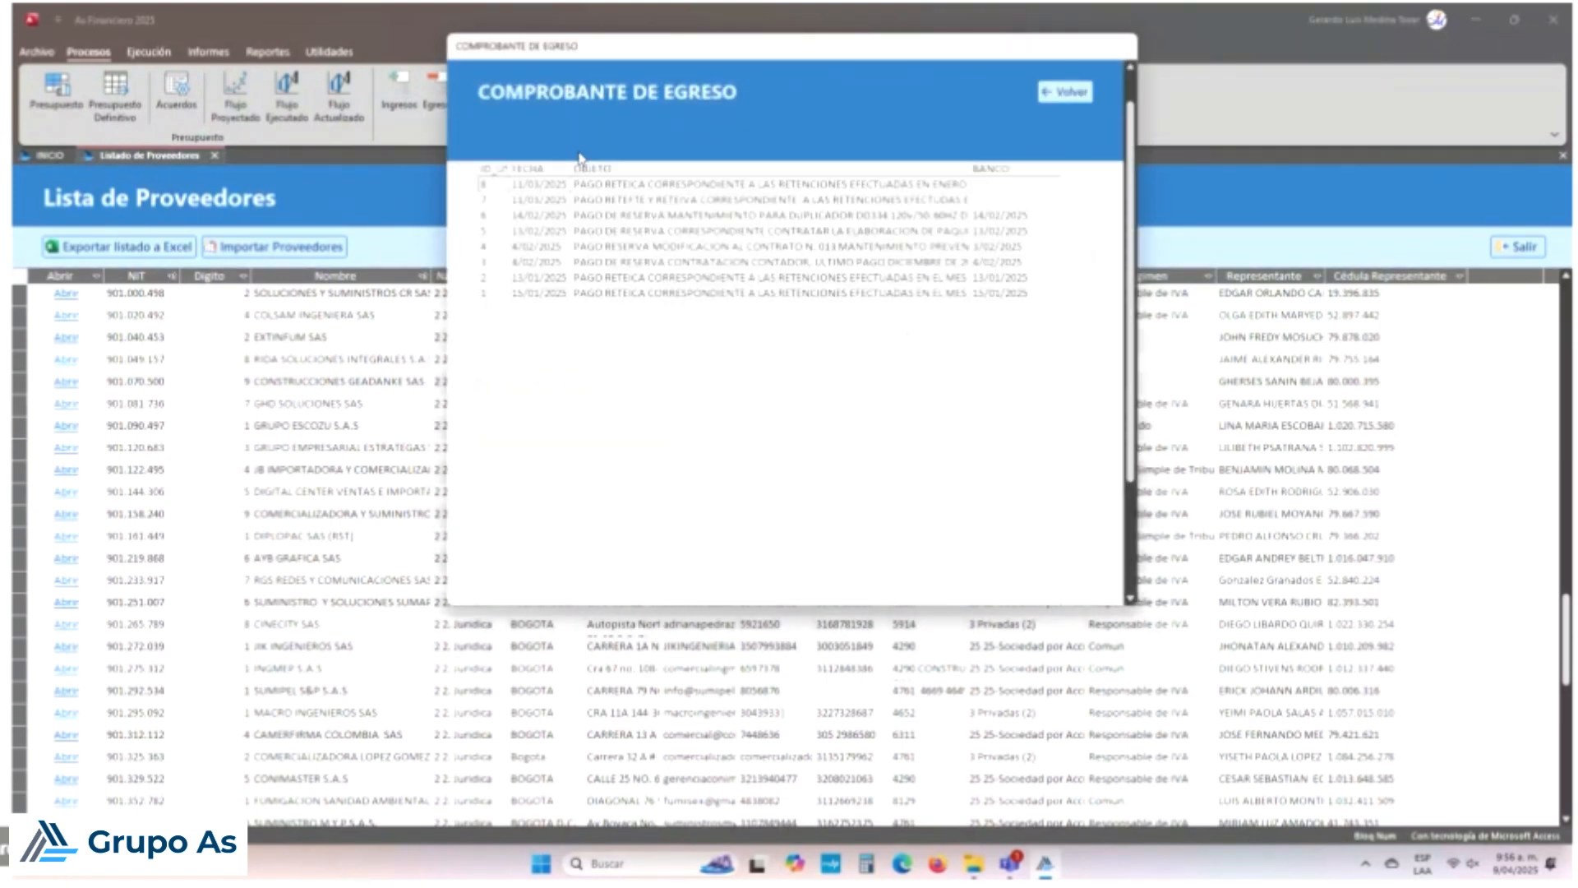
pyautogui.doubleClick(585, 248)
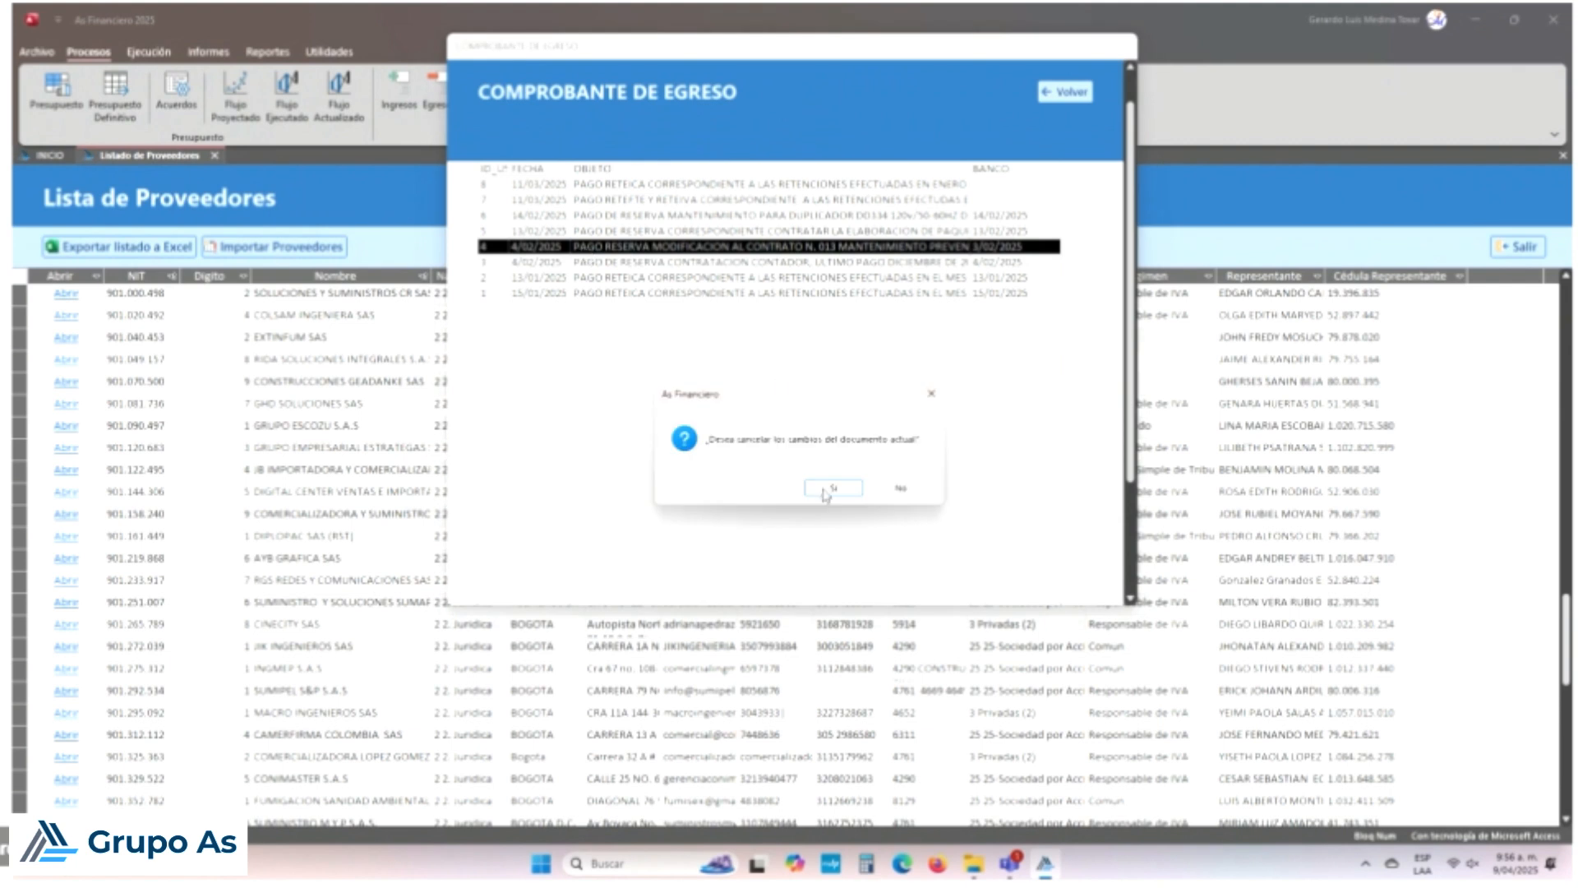
pyautogui.click(851, 492)
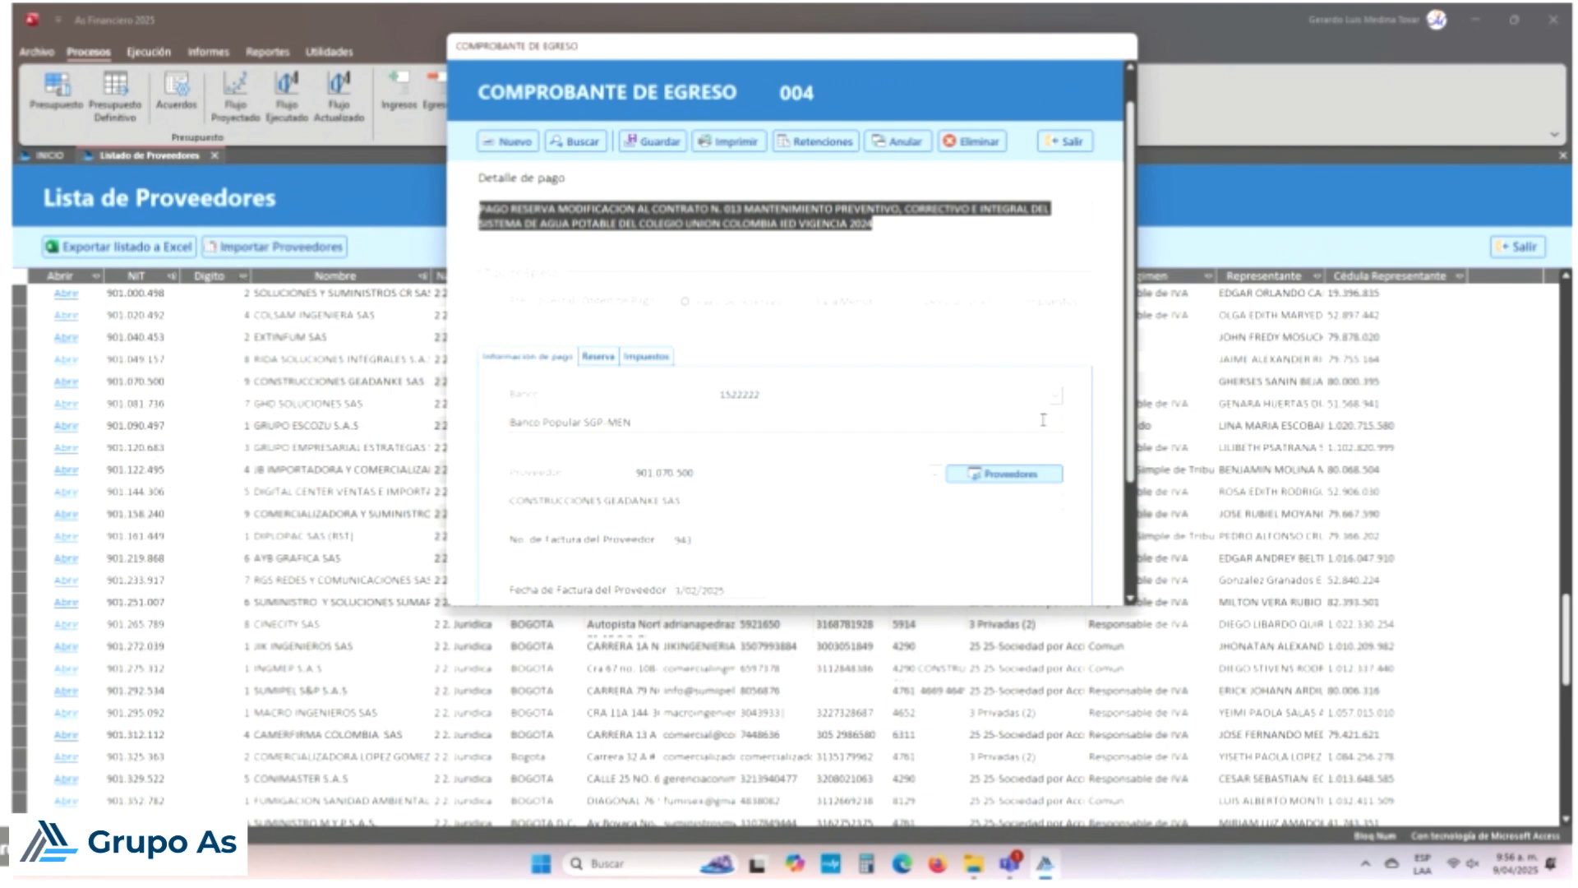
pyautogui.click(1062, 150)
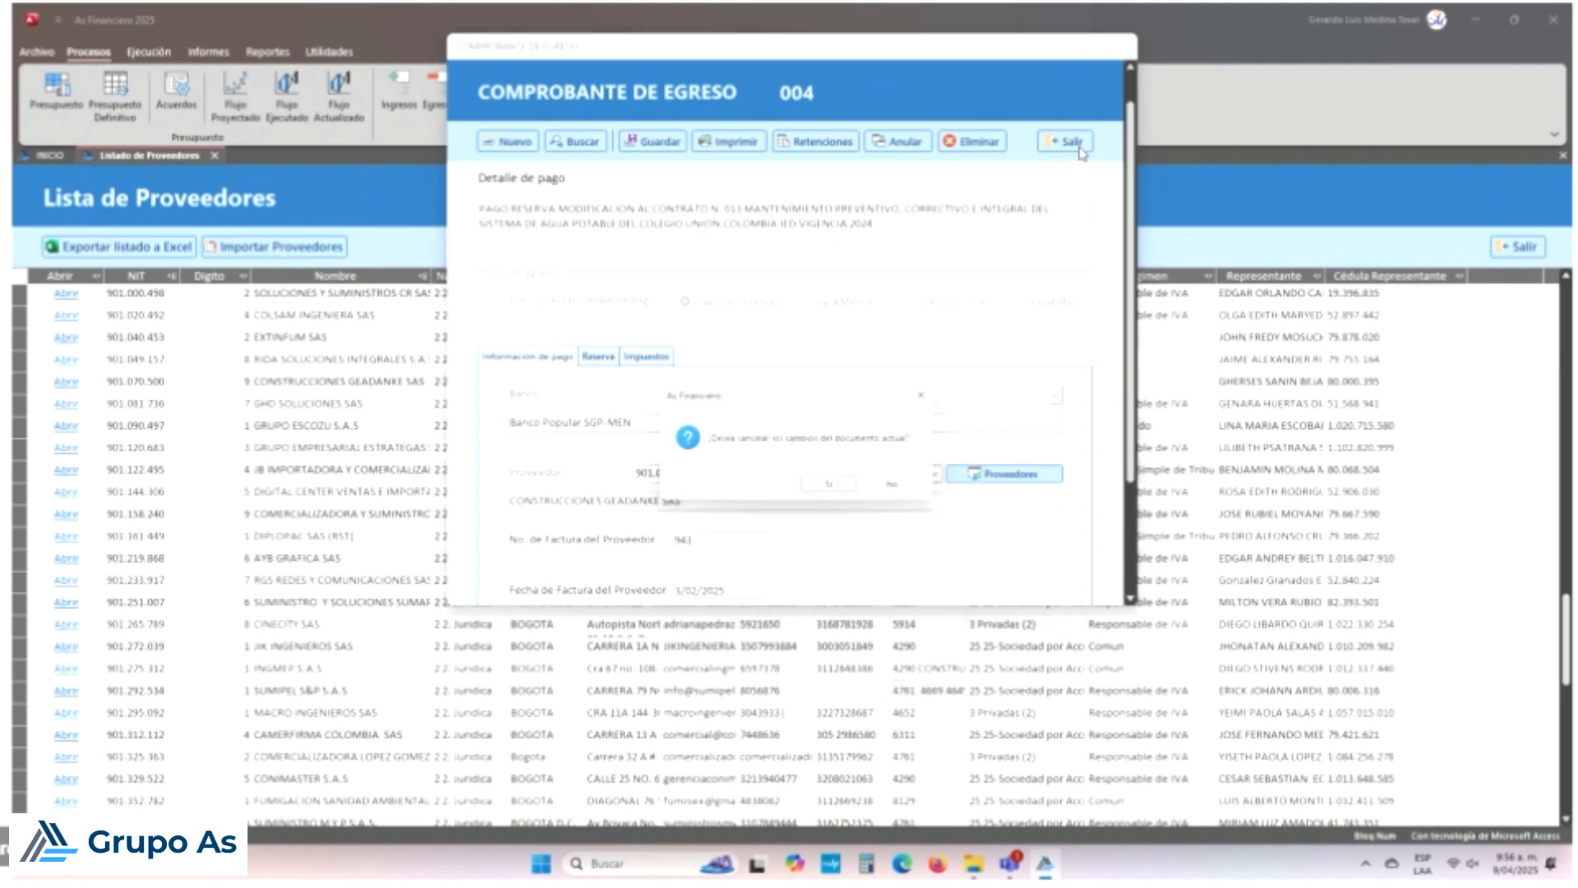
pyautogui.click(821, 489)
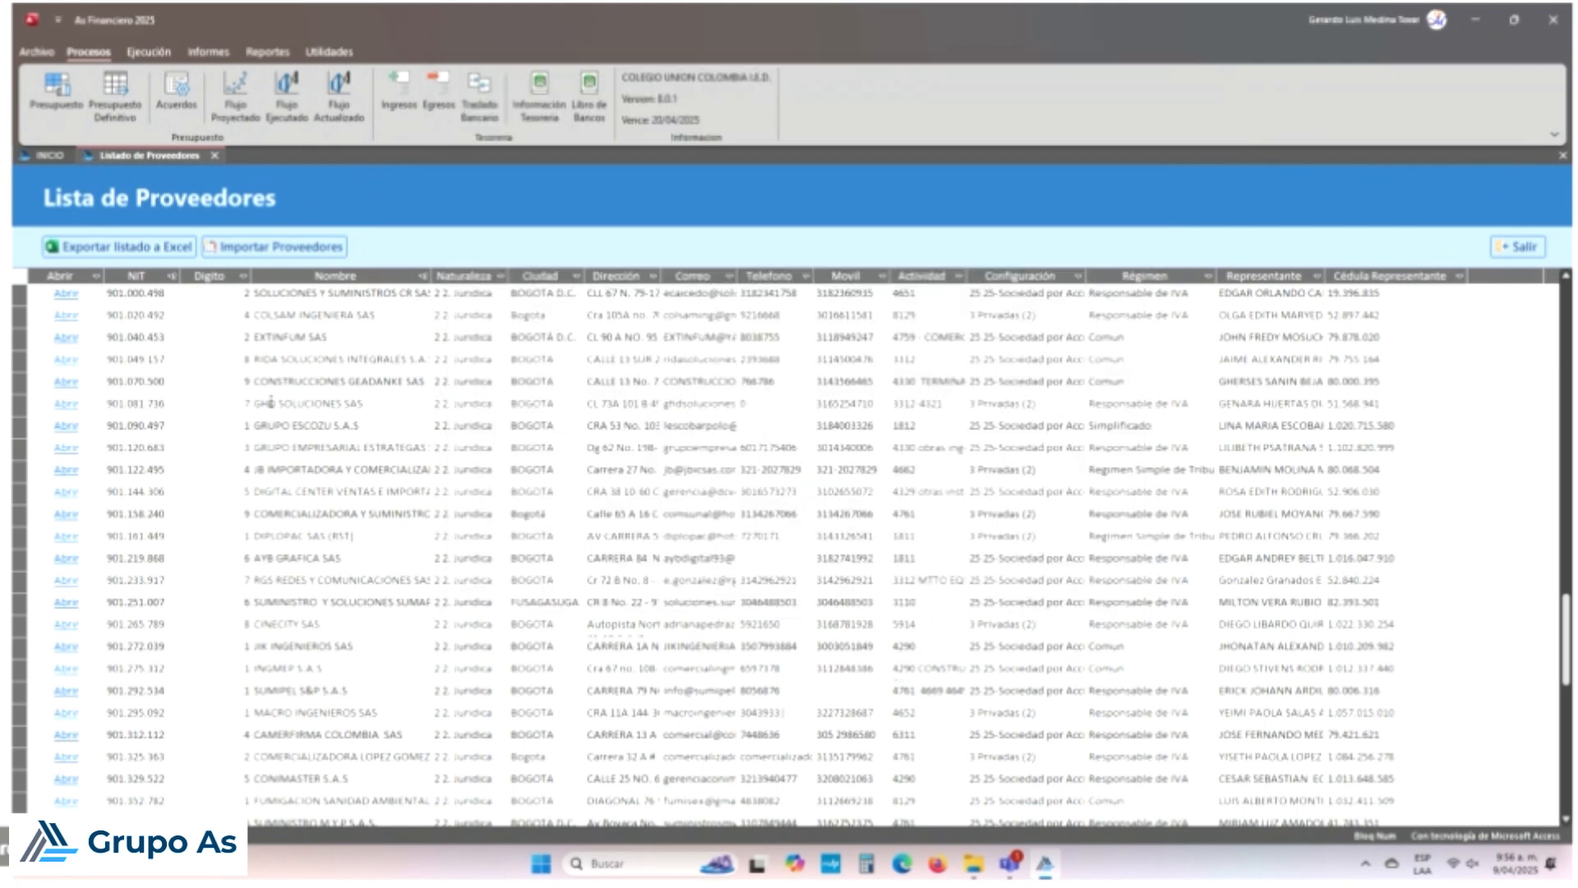
# Step: Set Construcciones Geadanke SAS's tax regime to Regimen Simple de Tributacion, save, and close the detail form
pyautogui.click(66, 382)
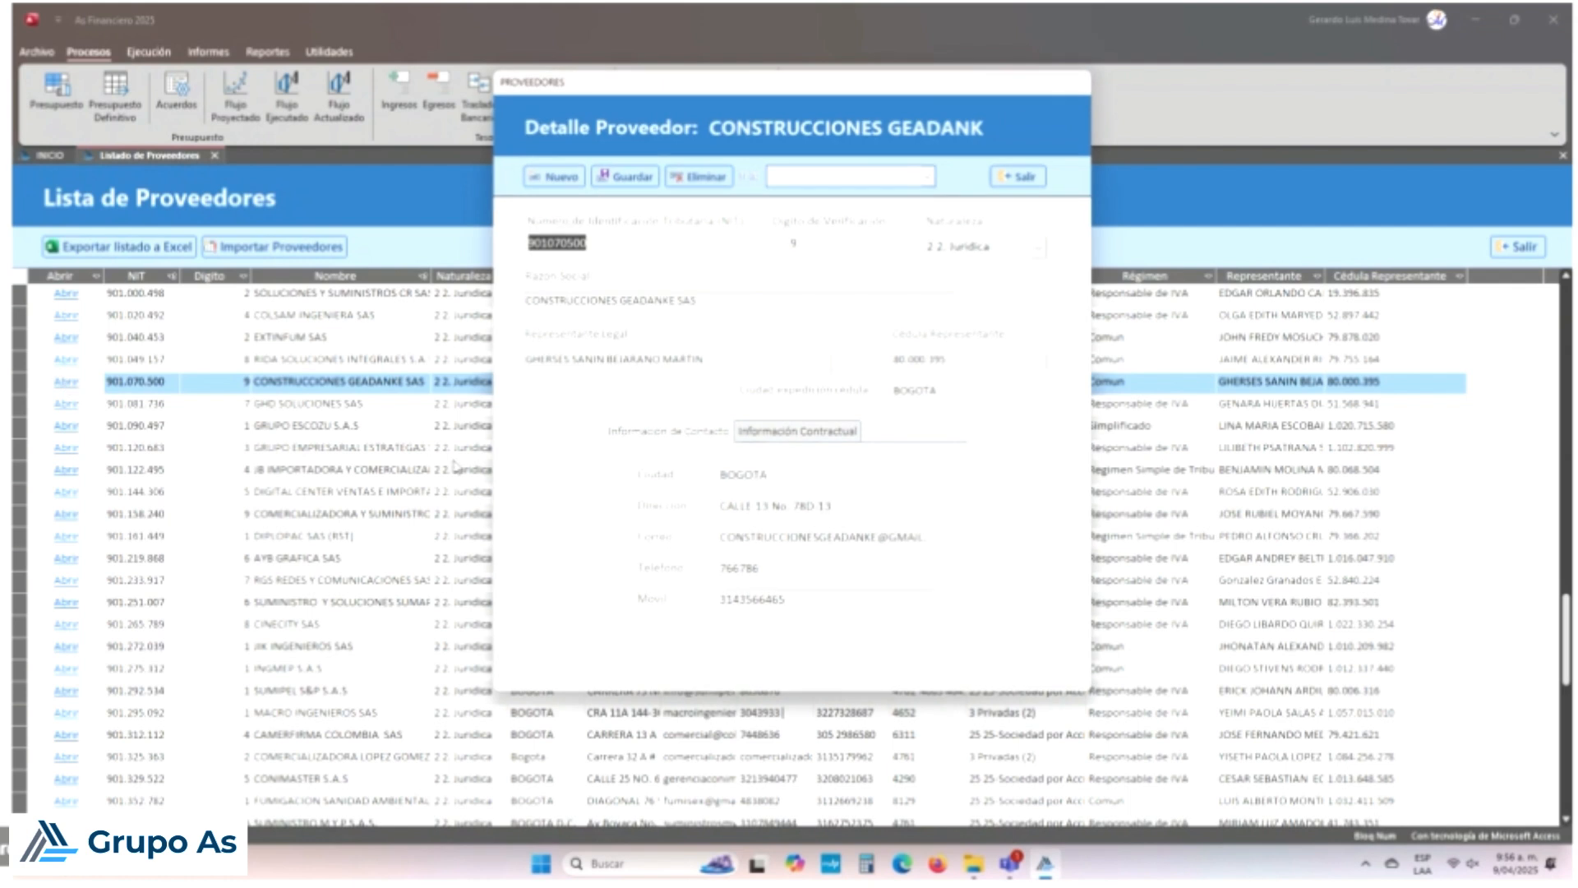
pyautogui.click(859, 433)
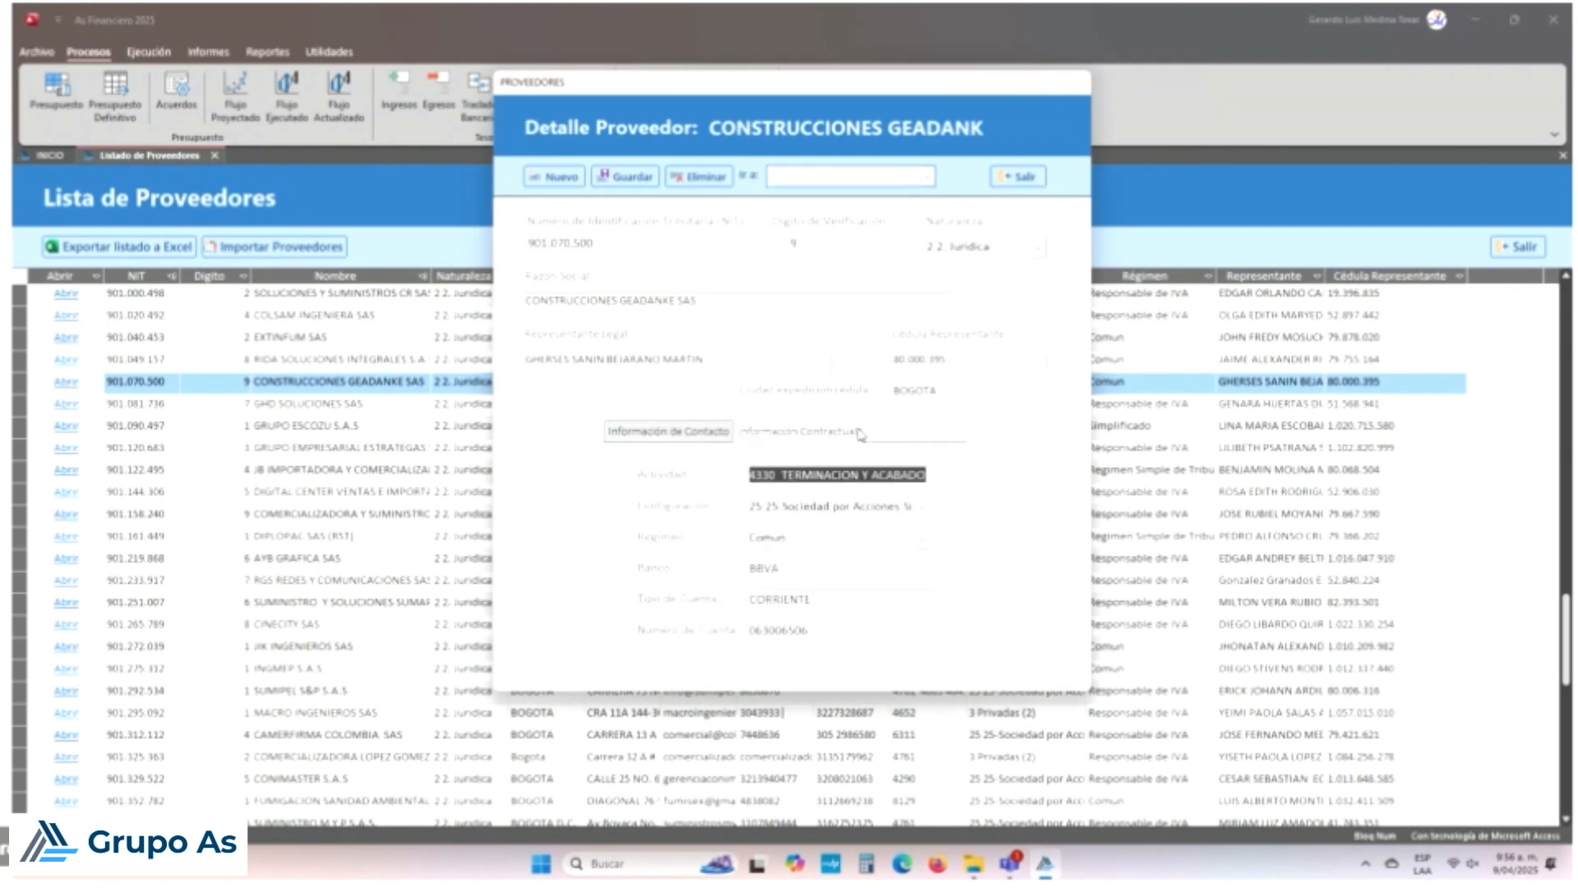
pyautogui.click(922, 538)
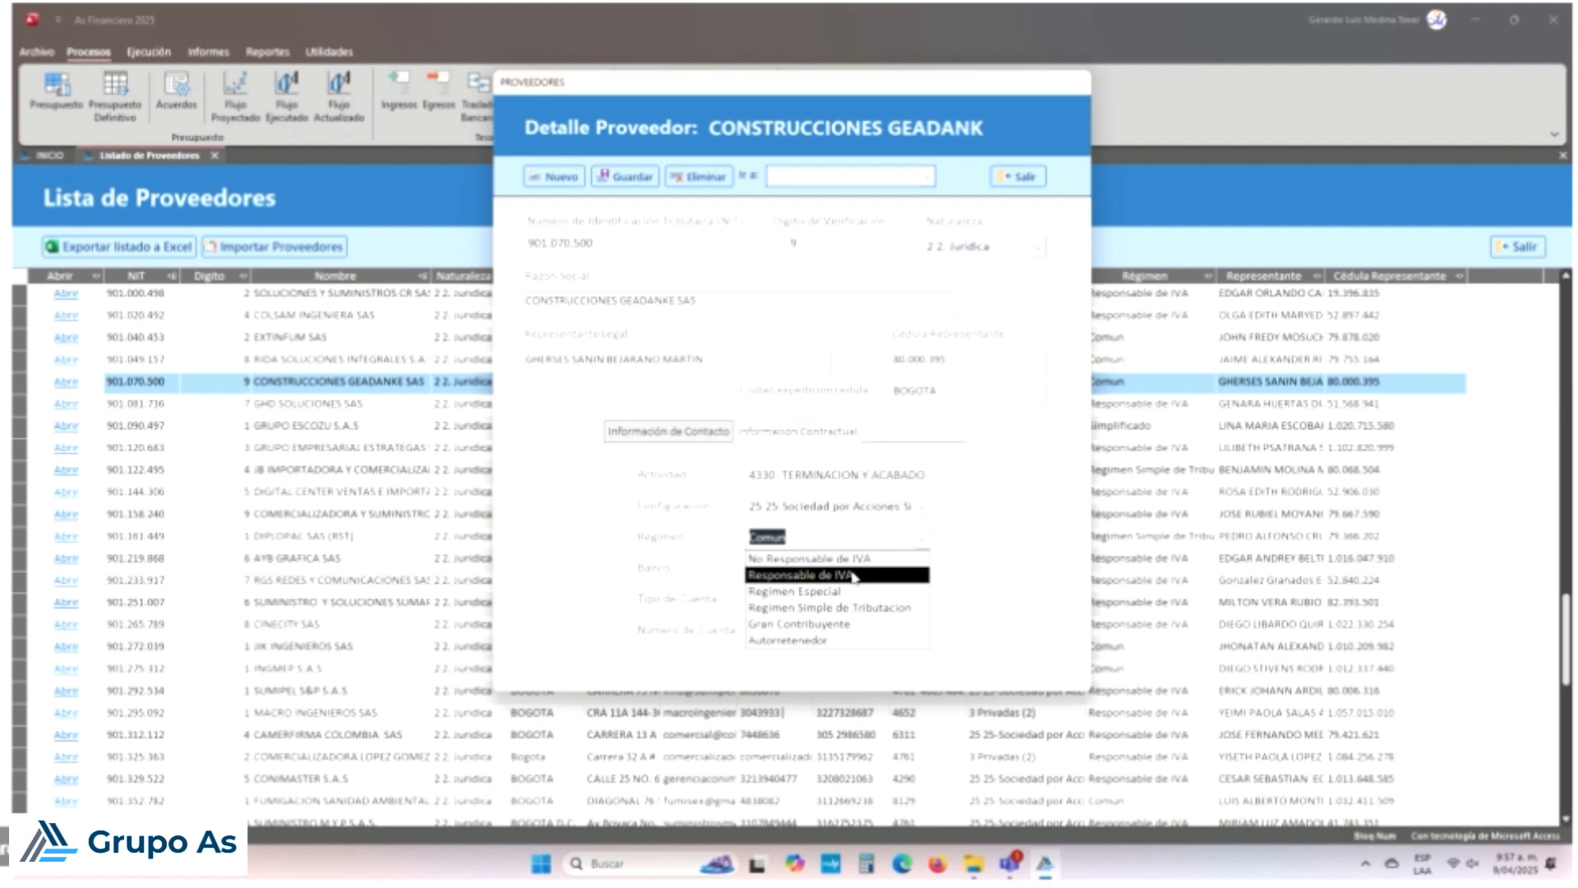
pyautogui.click(851, 537)
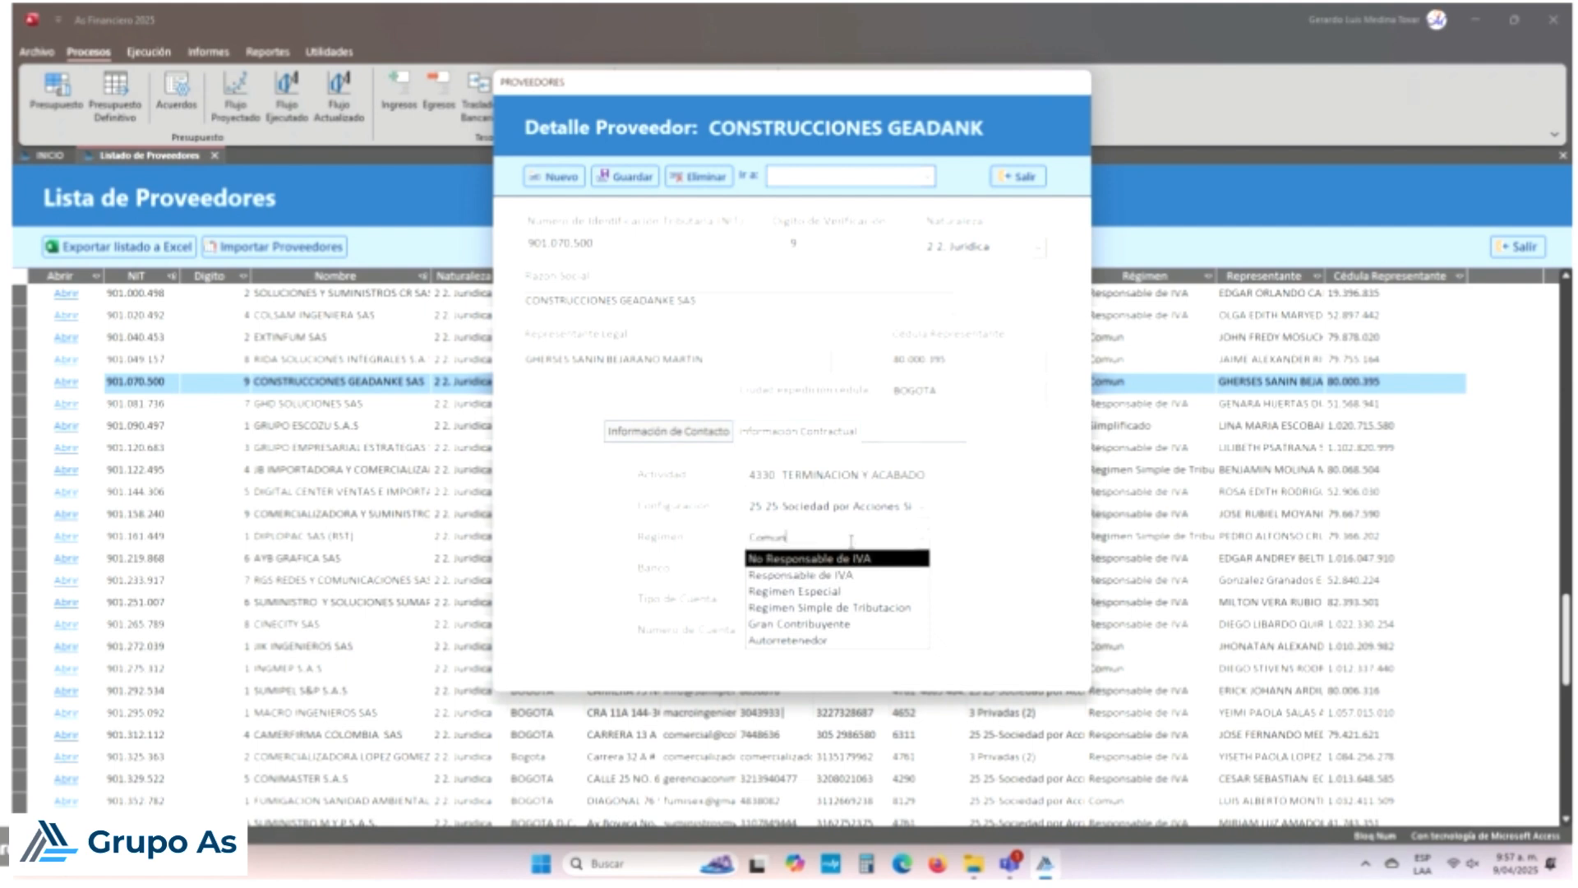
pyautogui.click(866, 610)
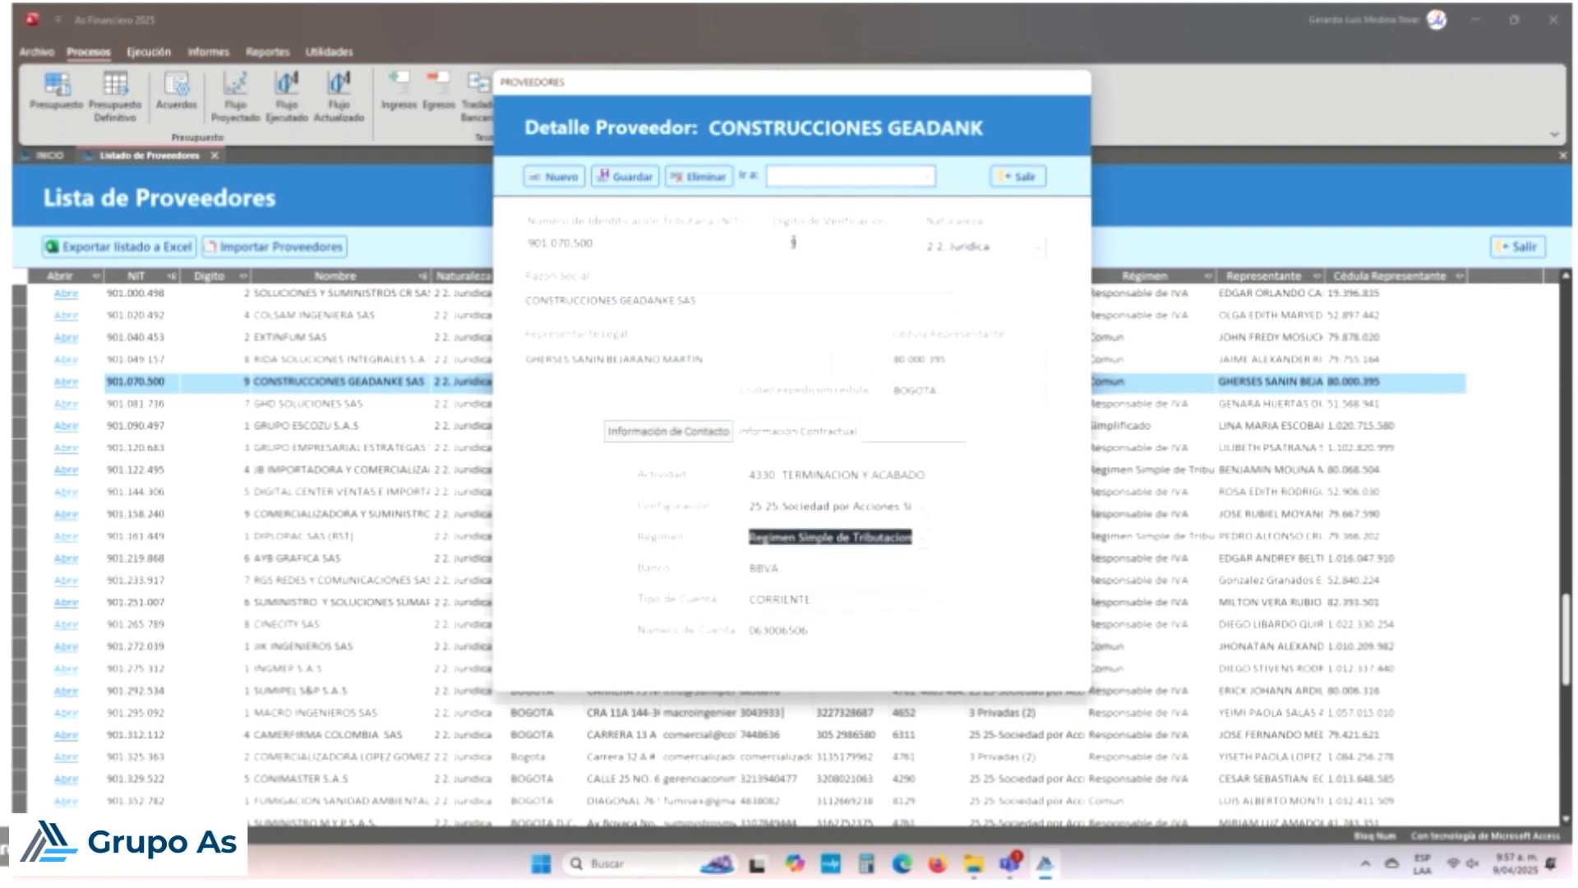
pyautogui.click(627, 177)
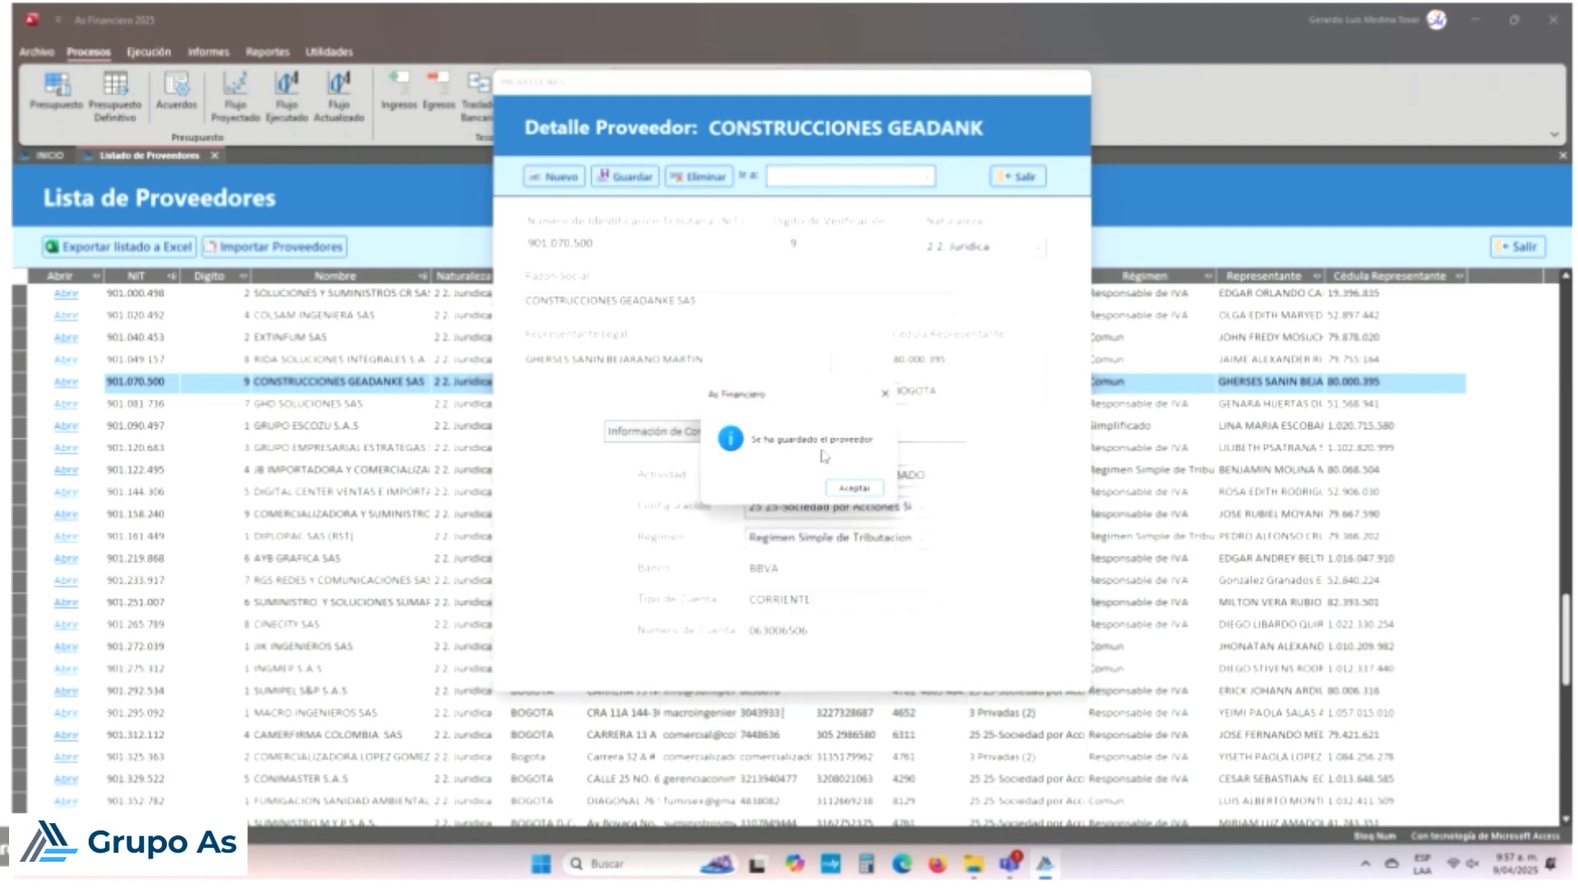
pyautogui.click(854, 488)
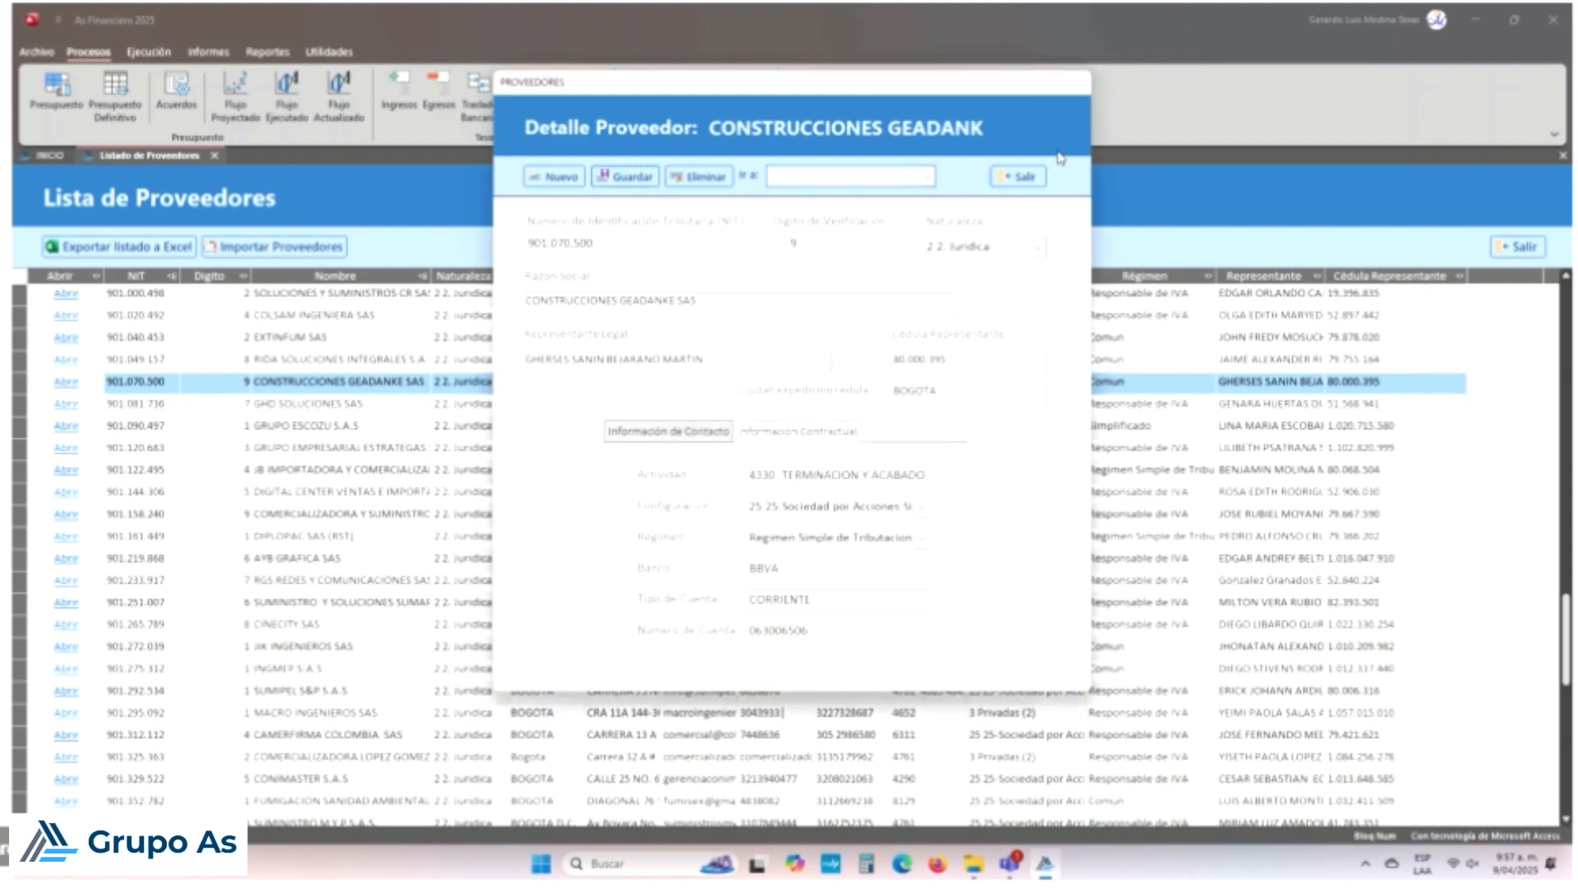
pyautogui.click(1031, 179)
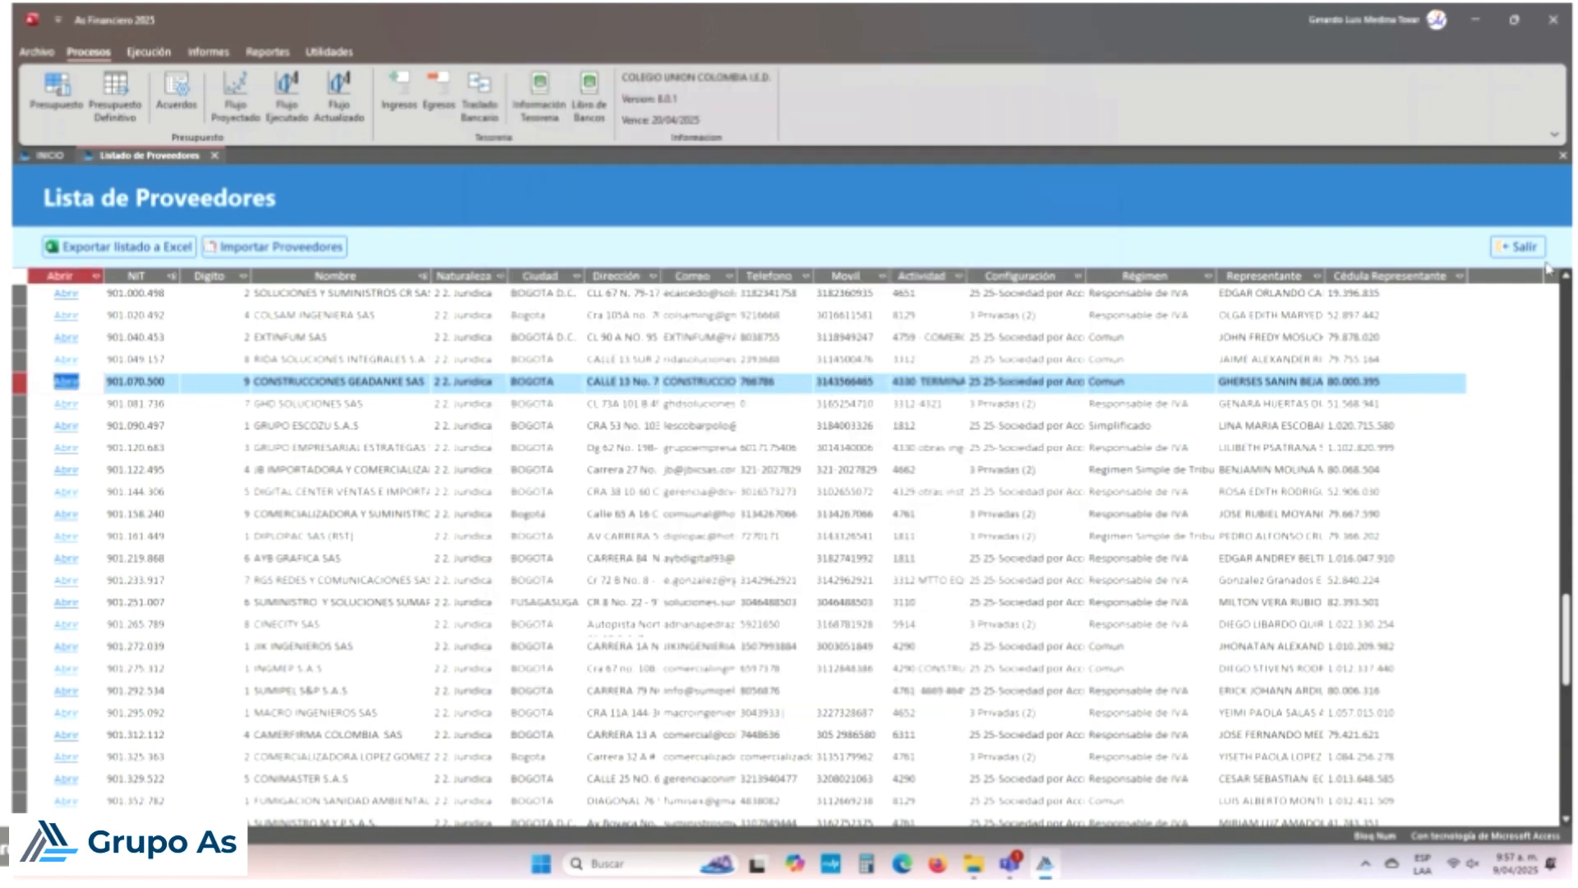
# Step: Close the provider list and load expense voucher 004 from the expense voucher search
pyautogui.click(1510, 254)
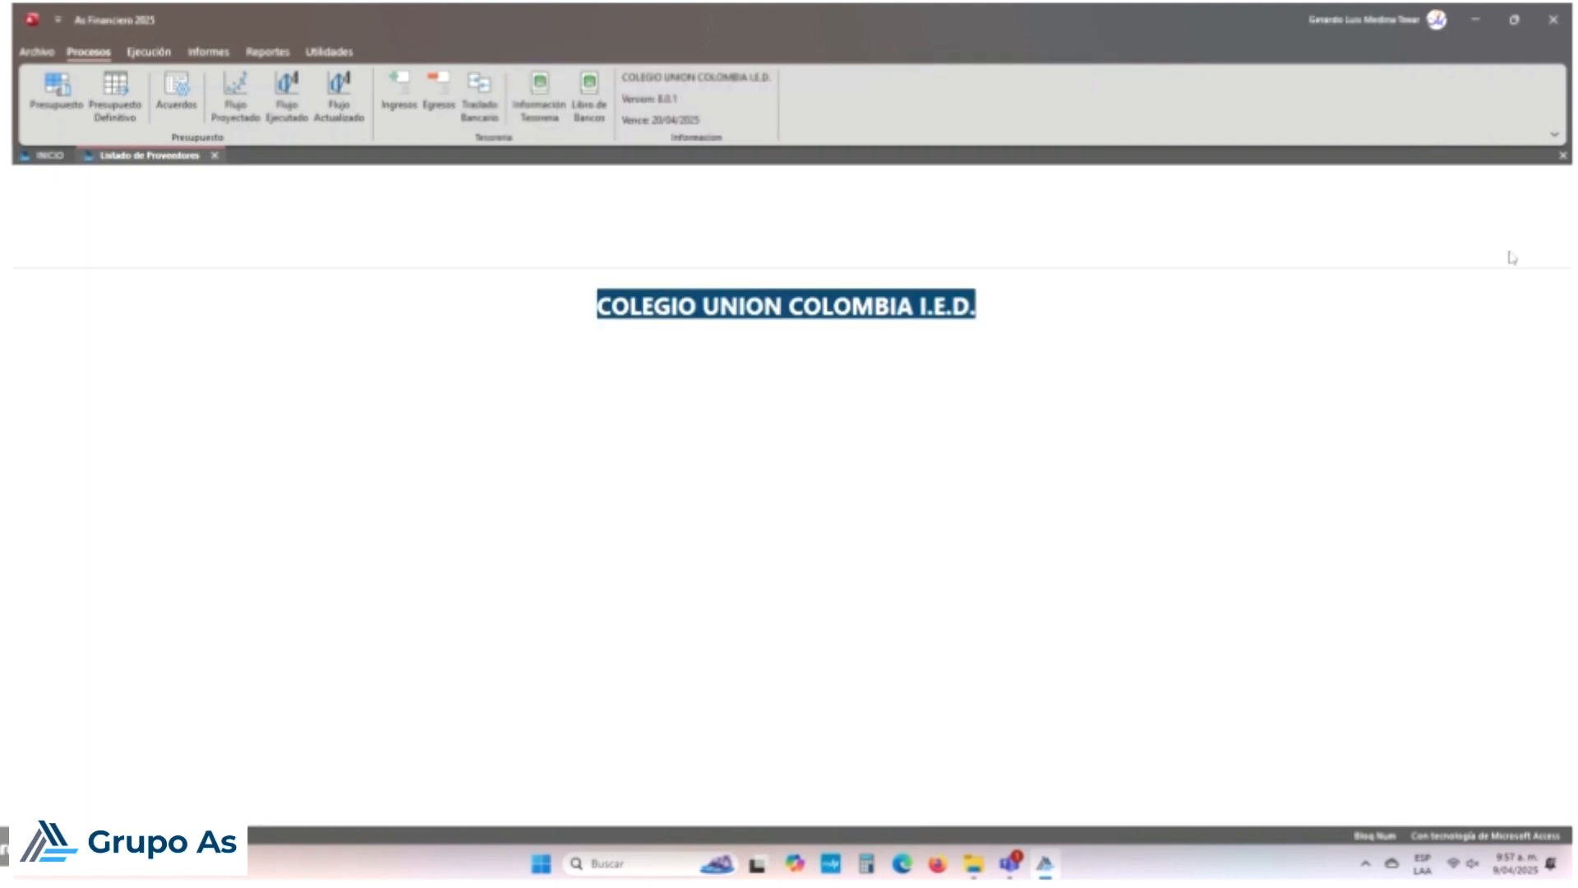
pyautogui.click(438, 88)
pyautogui.click(576, 142)
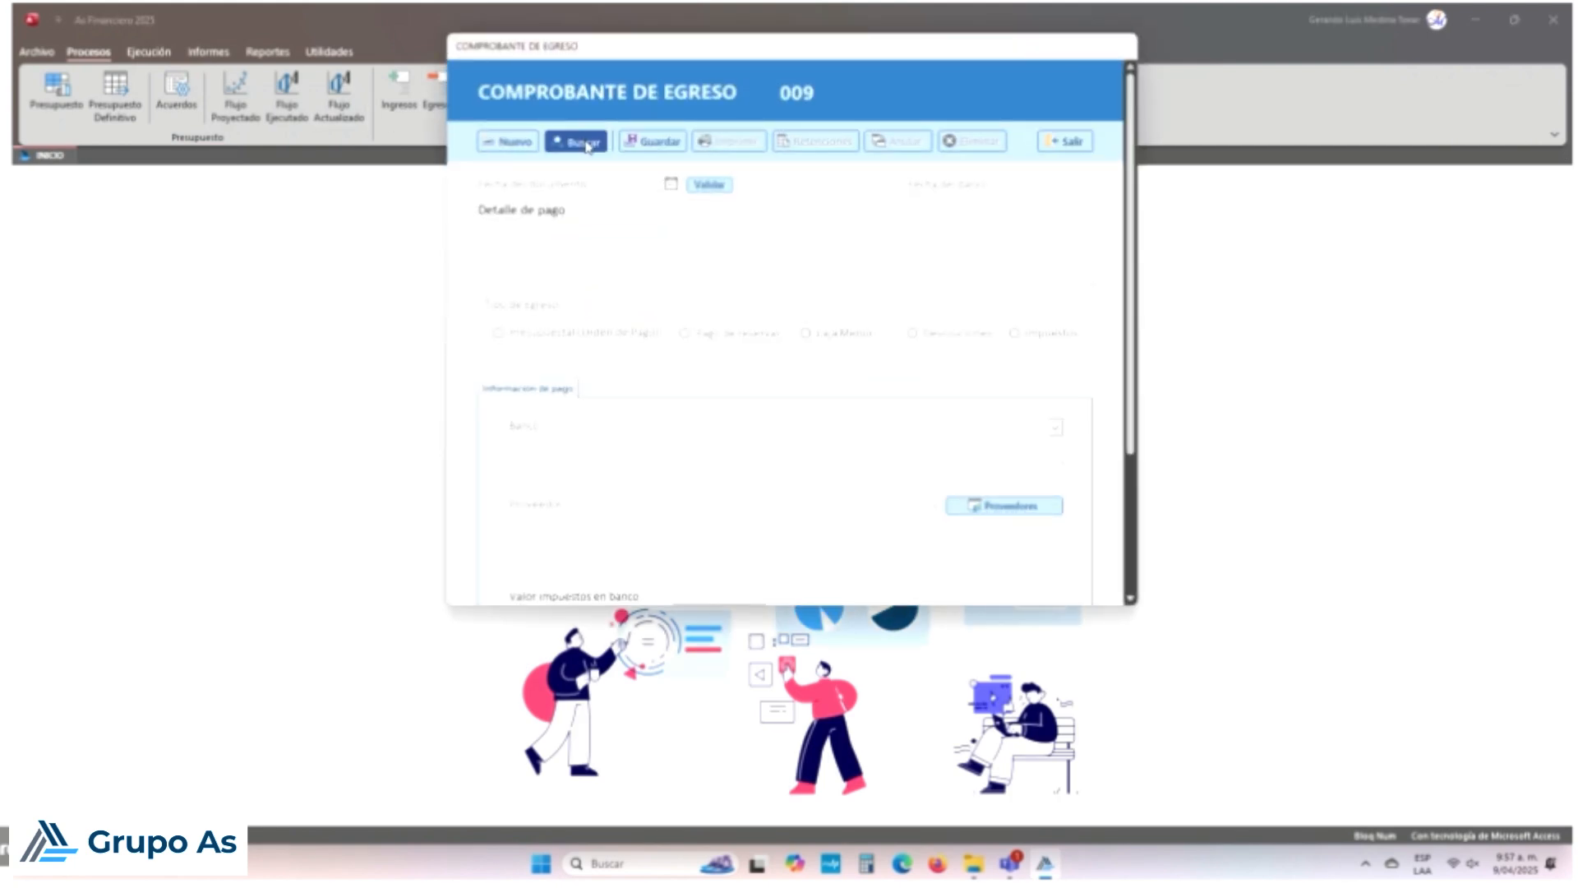
pyautogui.doubleClick(593, 246)
pyautogui.click(832, 487)
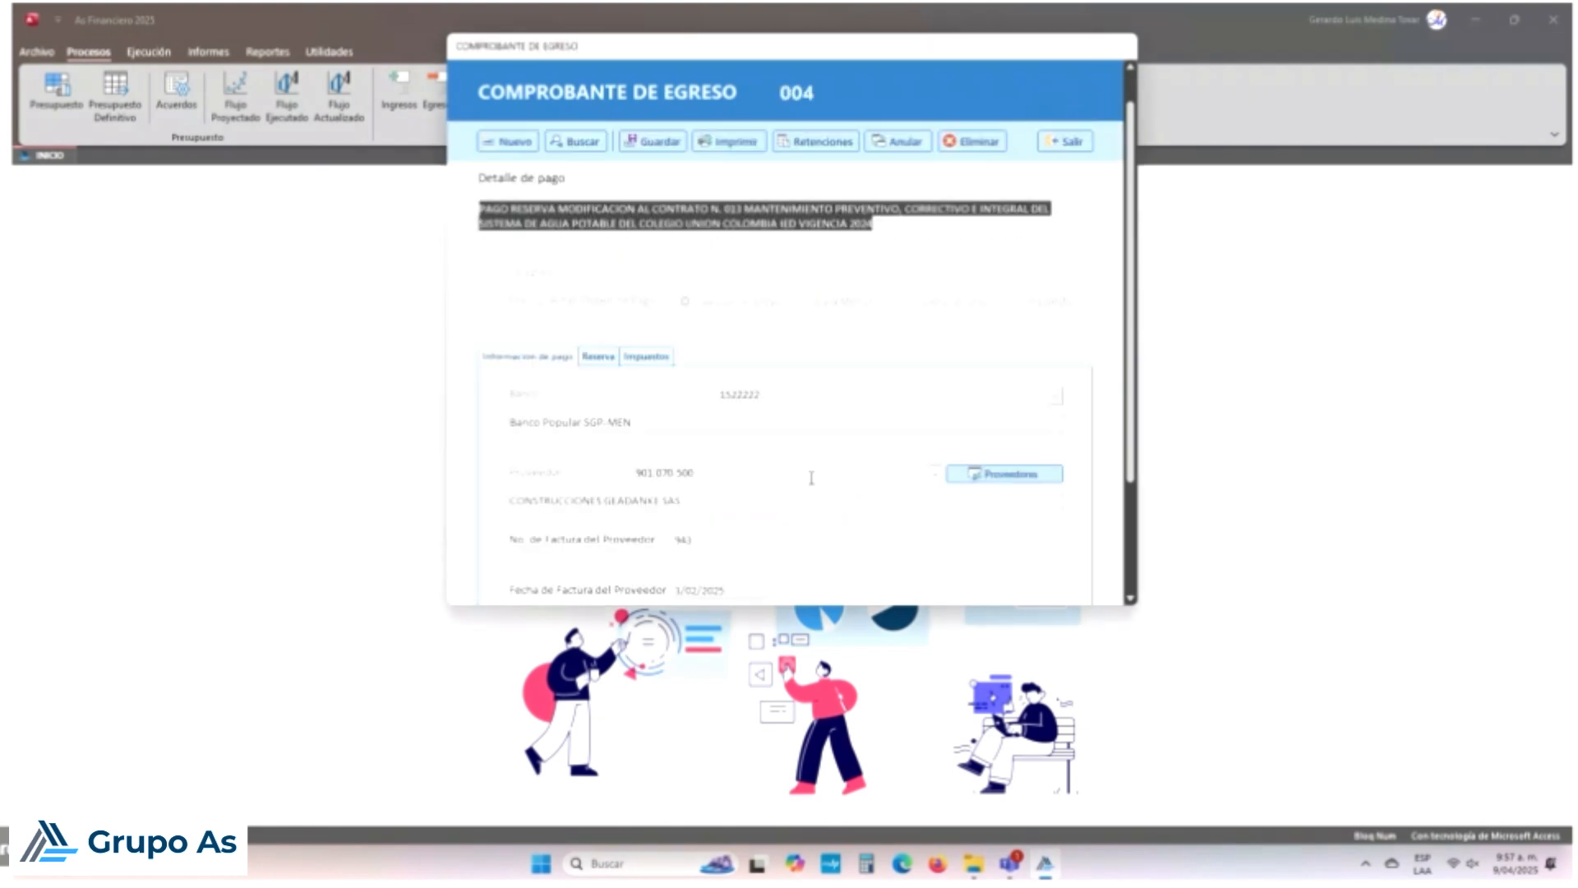
pyautogui.scroll(1, 812, 477)
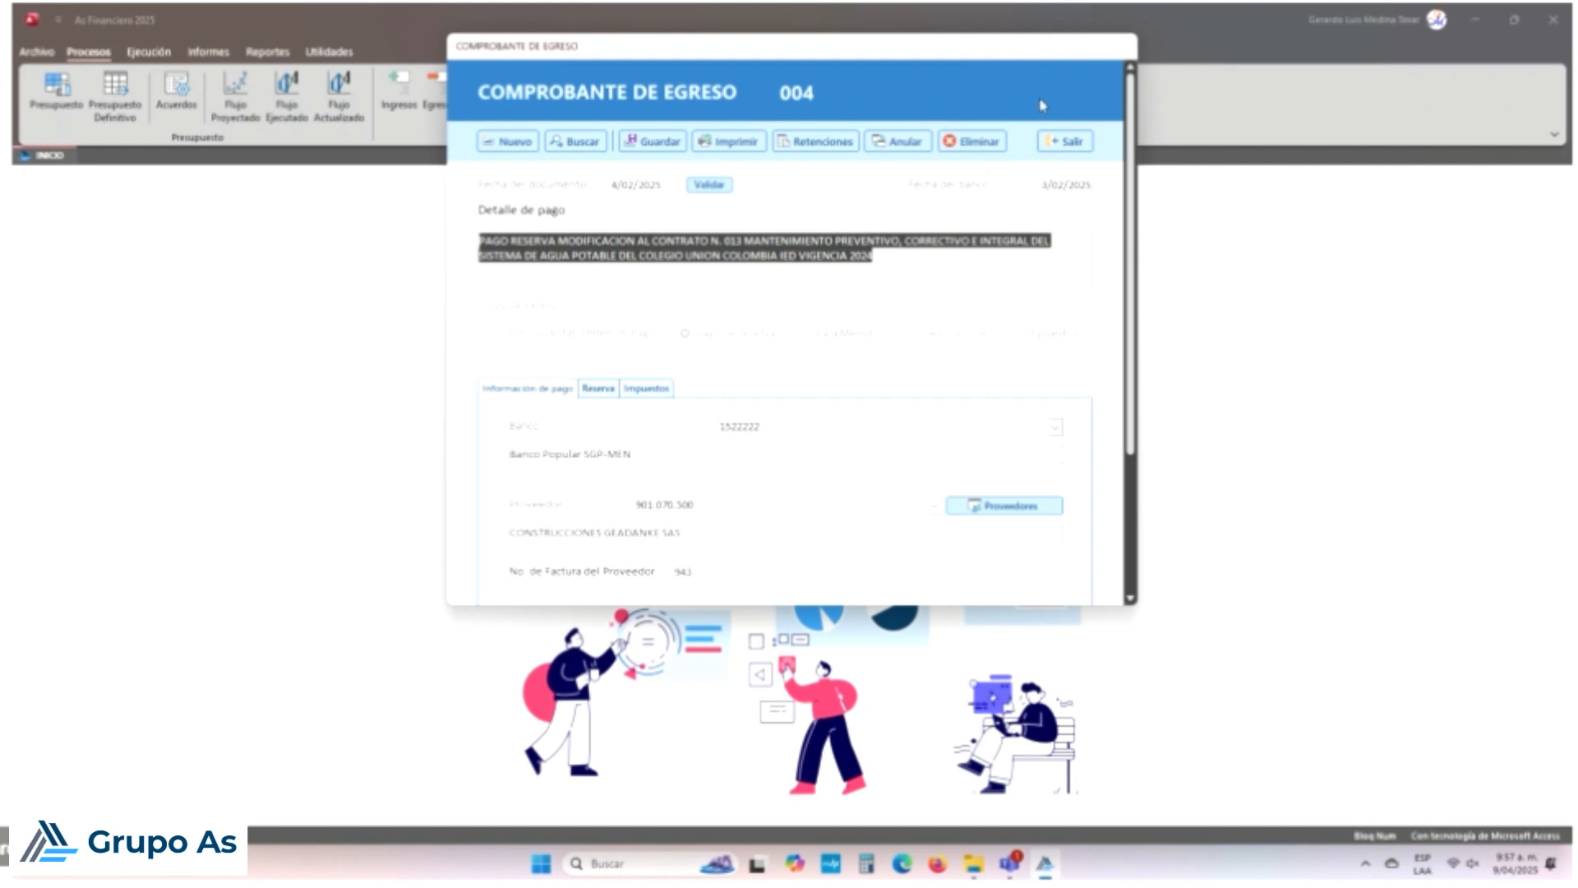
pyautogui.moveTo(1032, 49); pyautogui.dragTo(1023, 171)
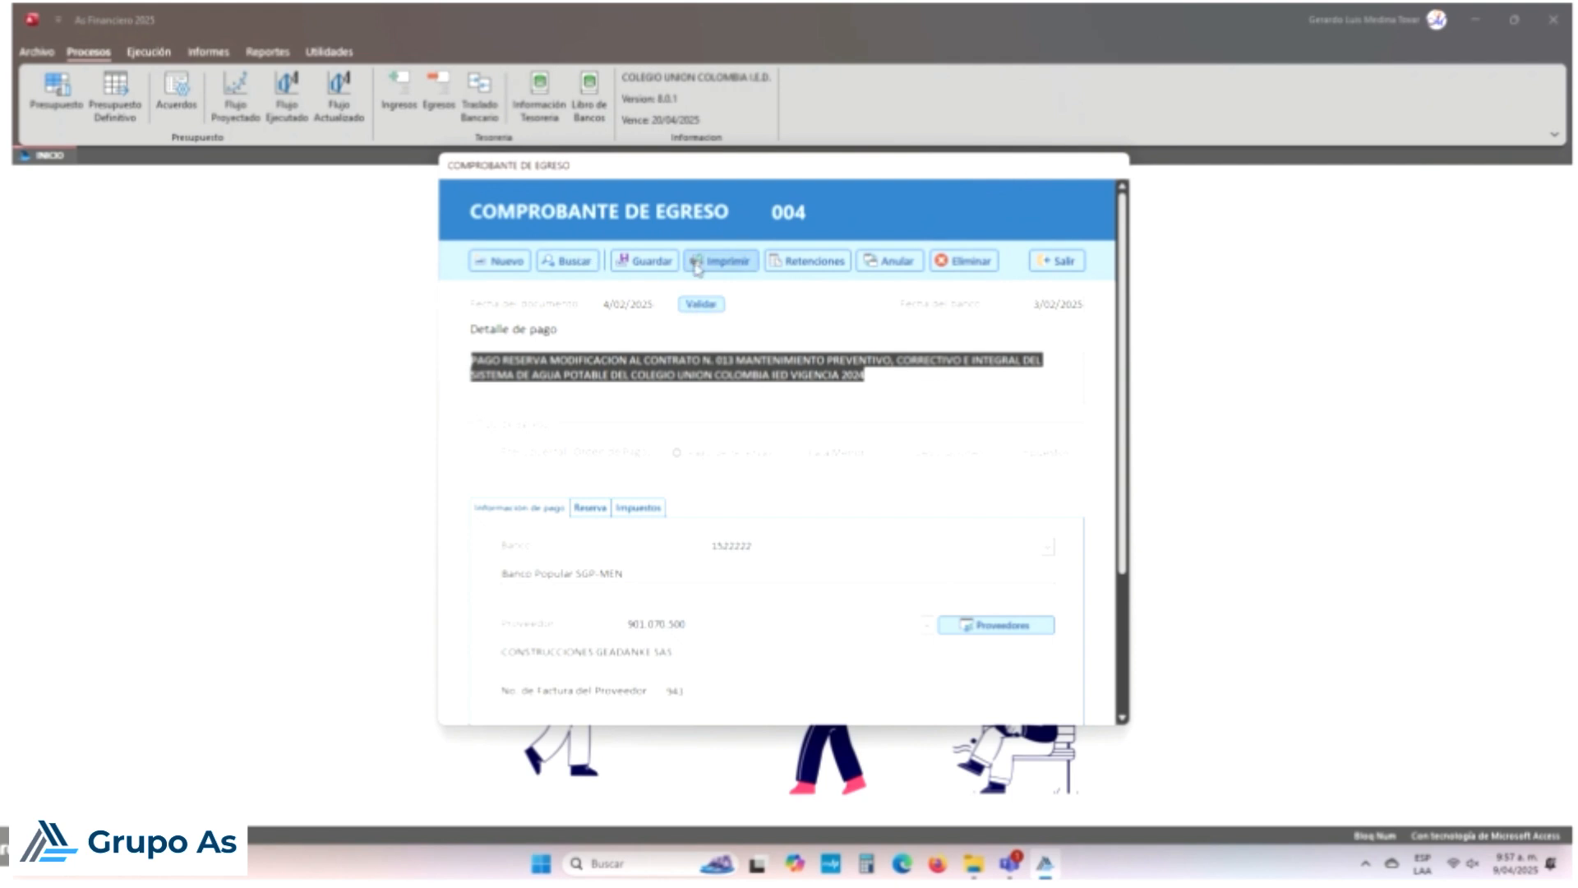
# Step: Re-save voucher 004 despite the regime warning, check its RETEFTE 4% and RETEIVA 15% deductions, and close it
pyautogui.click(666, 261)
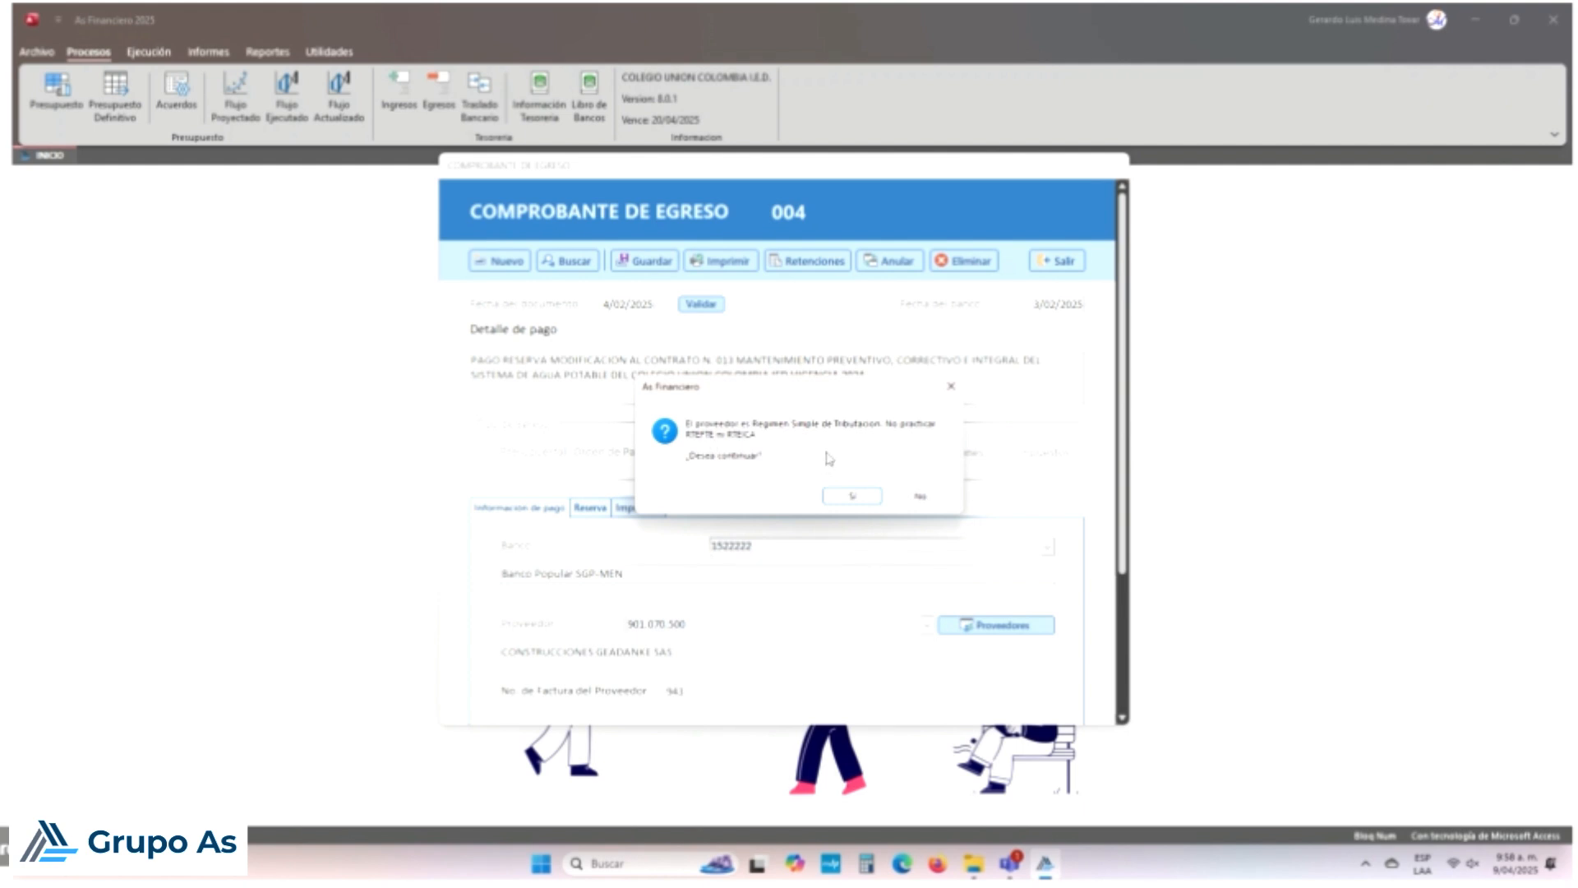
pyautogui.click(860, 496)
pyautogui.click(880, 491)
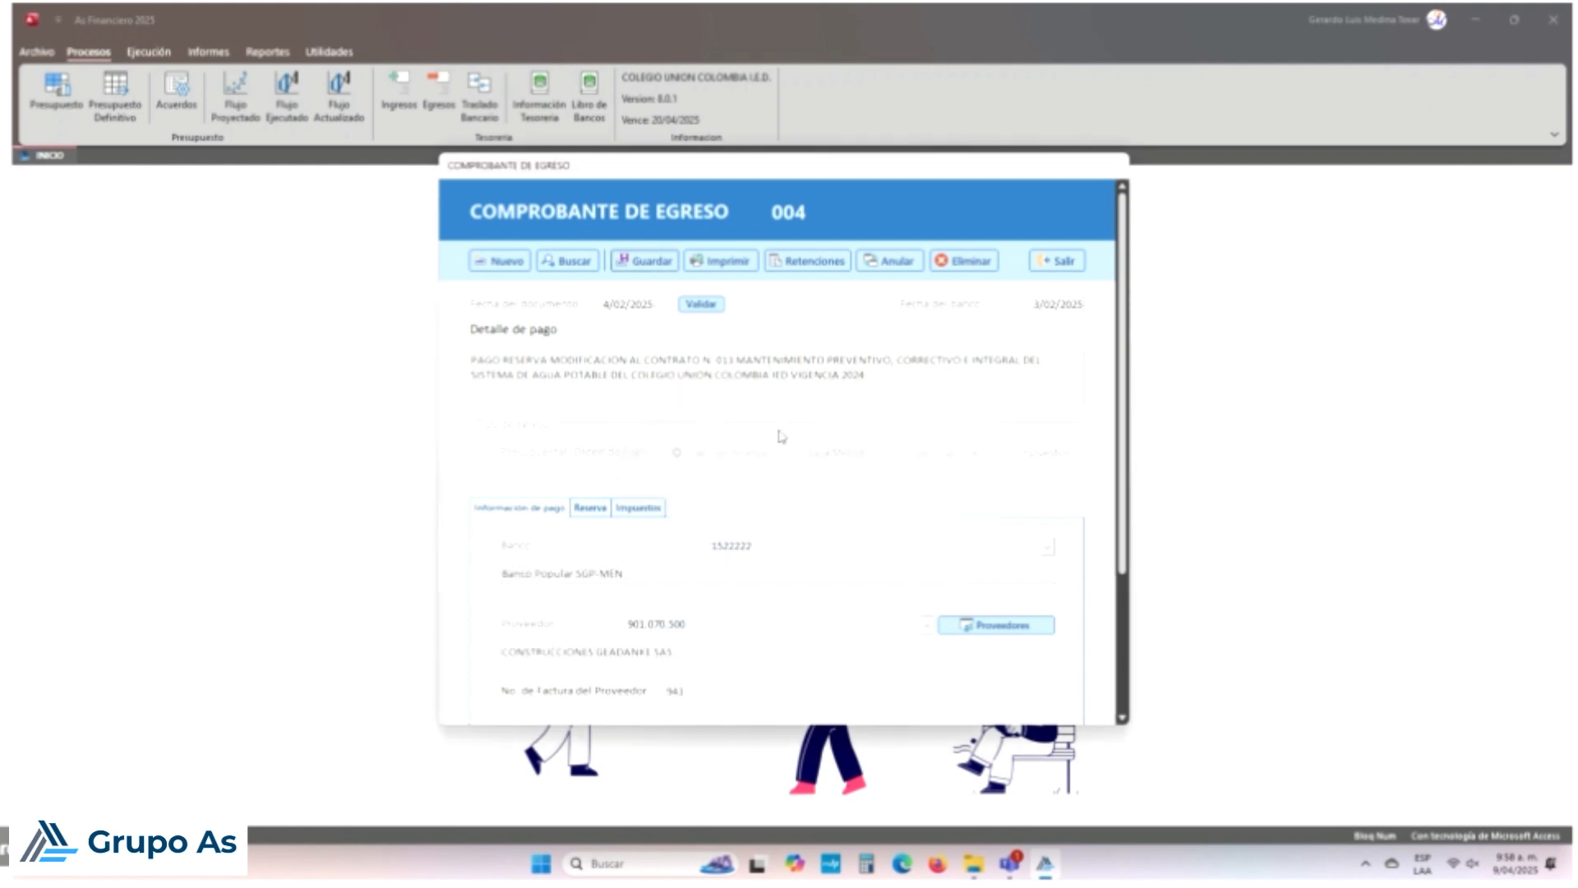
pyautogui.click(637, 507)
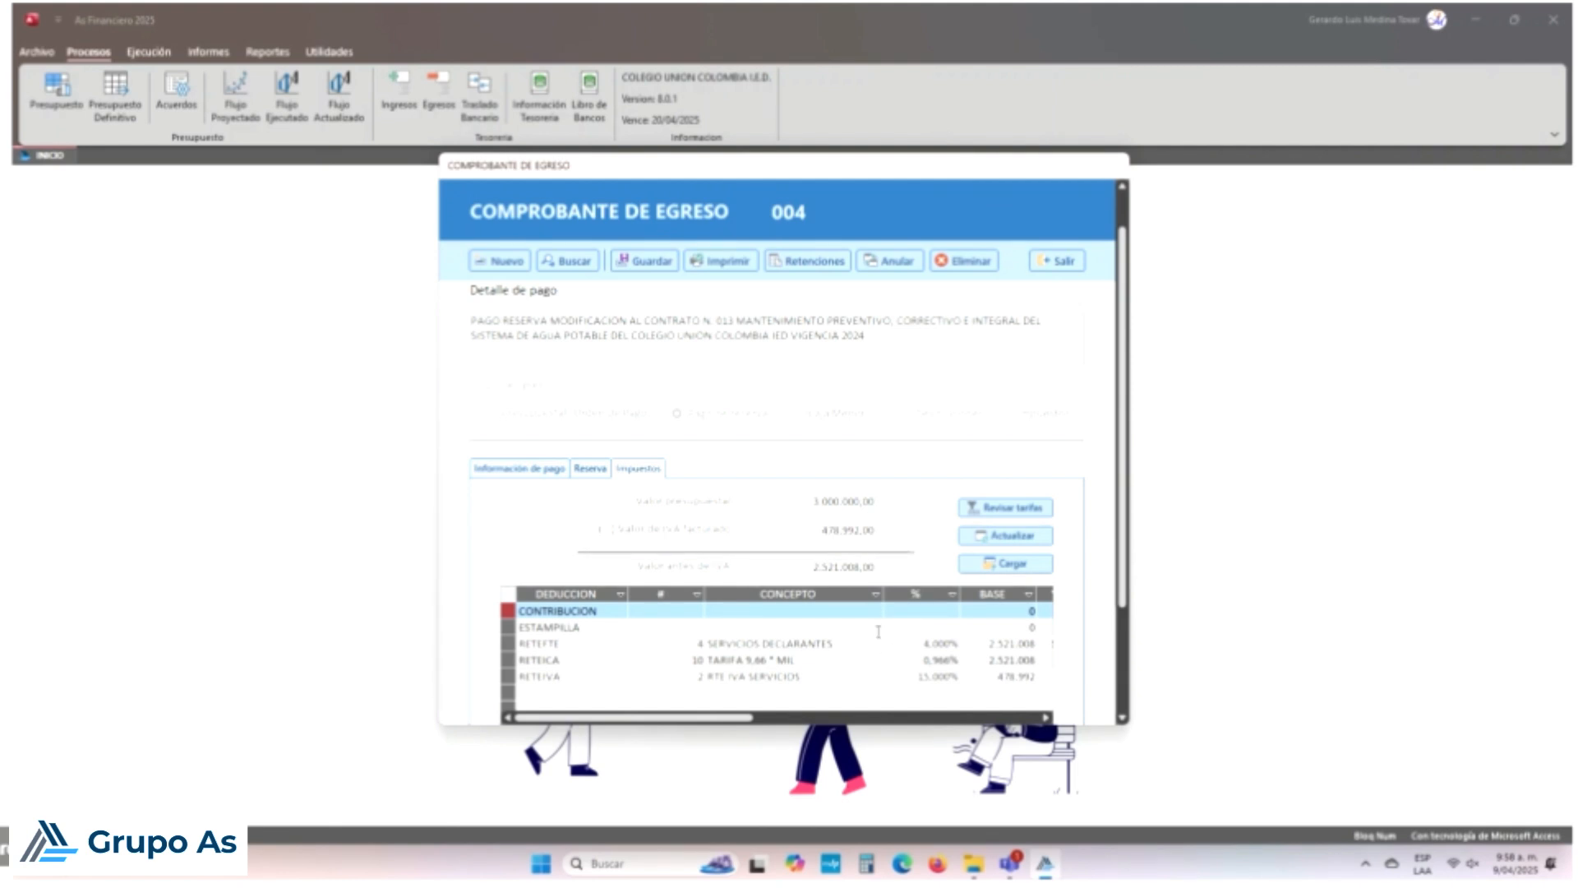
pyautogui.click(1068, 260)
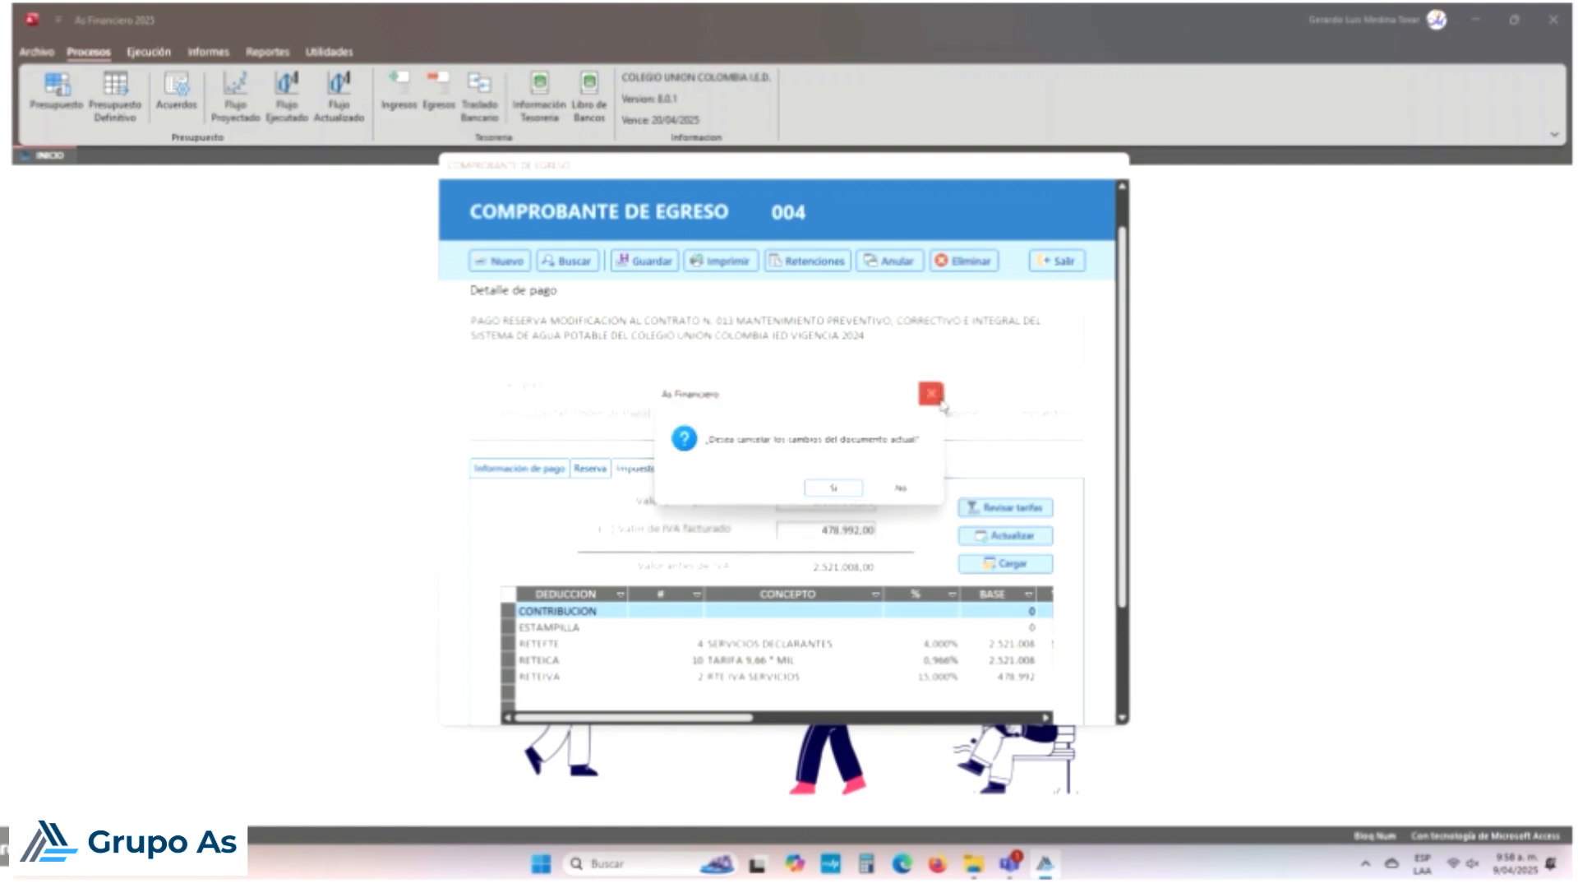
pyautogui.click(860, 488)
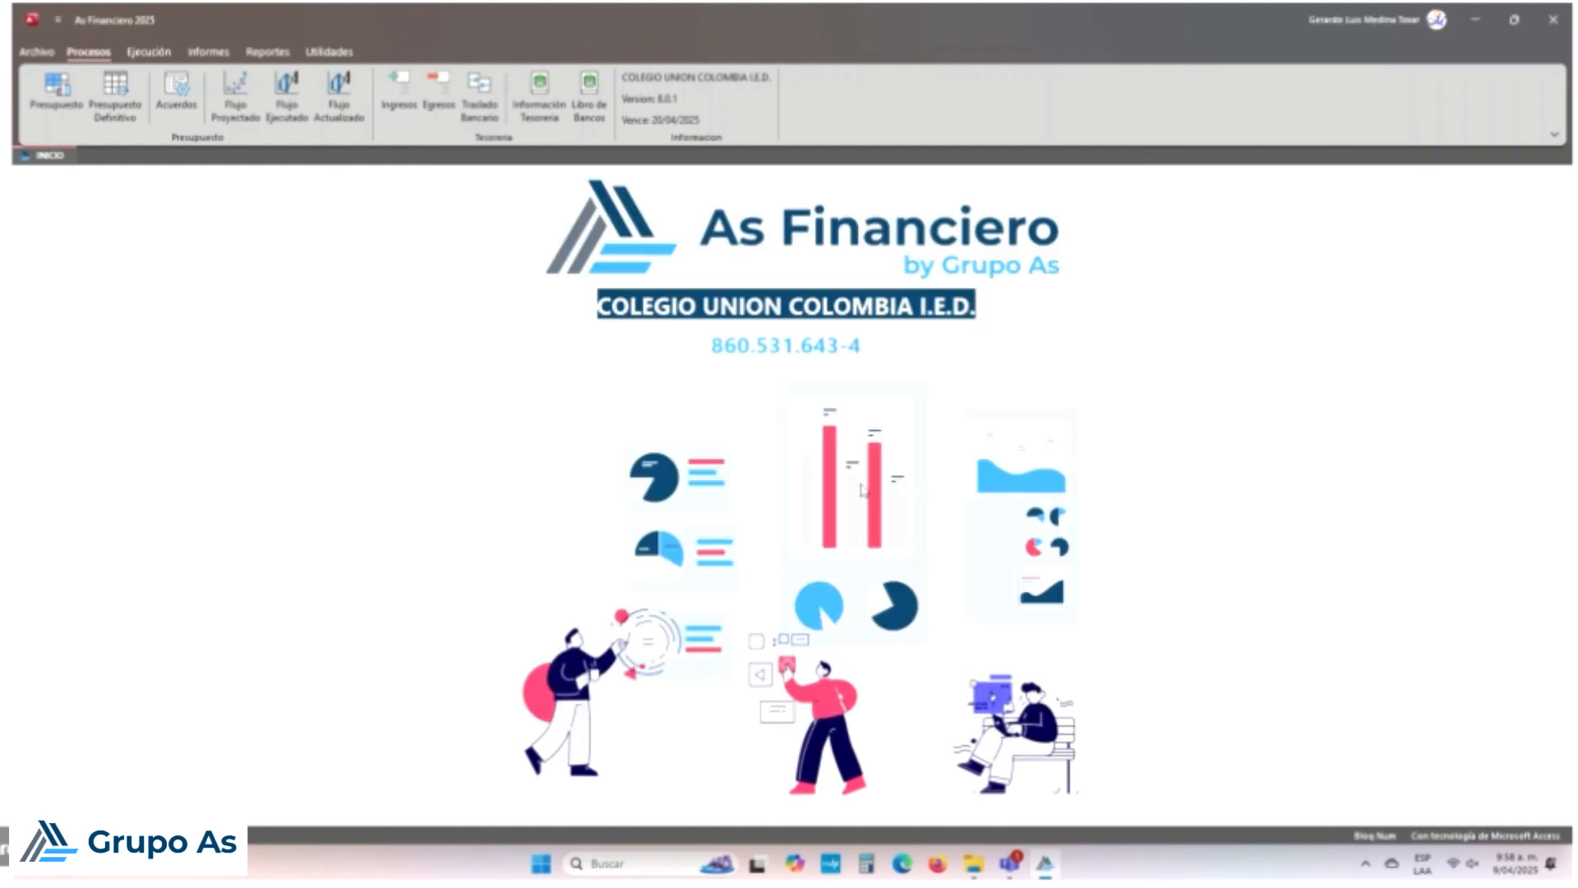
# Step: Open the provider list and bring up Construcciones Geadanke SAS's provider record
pyautogui.click(316, 52)
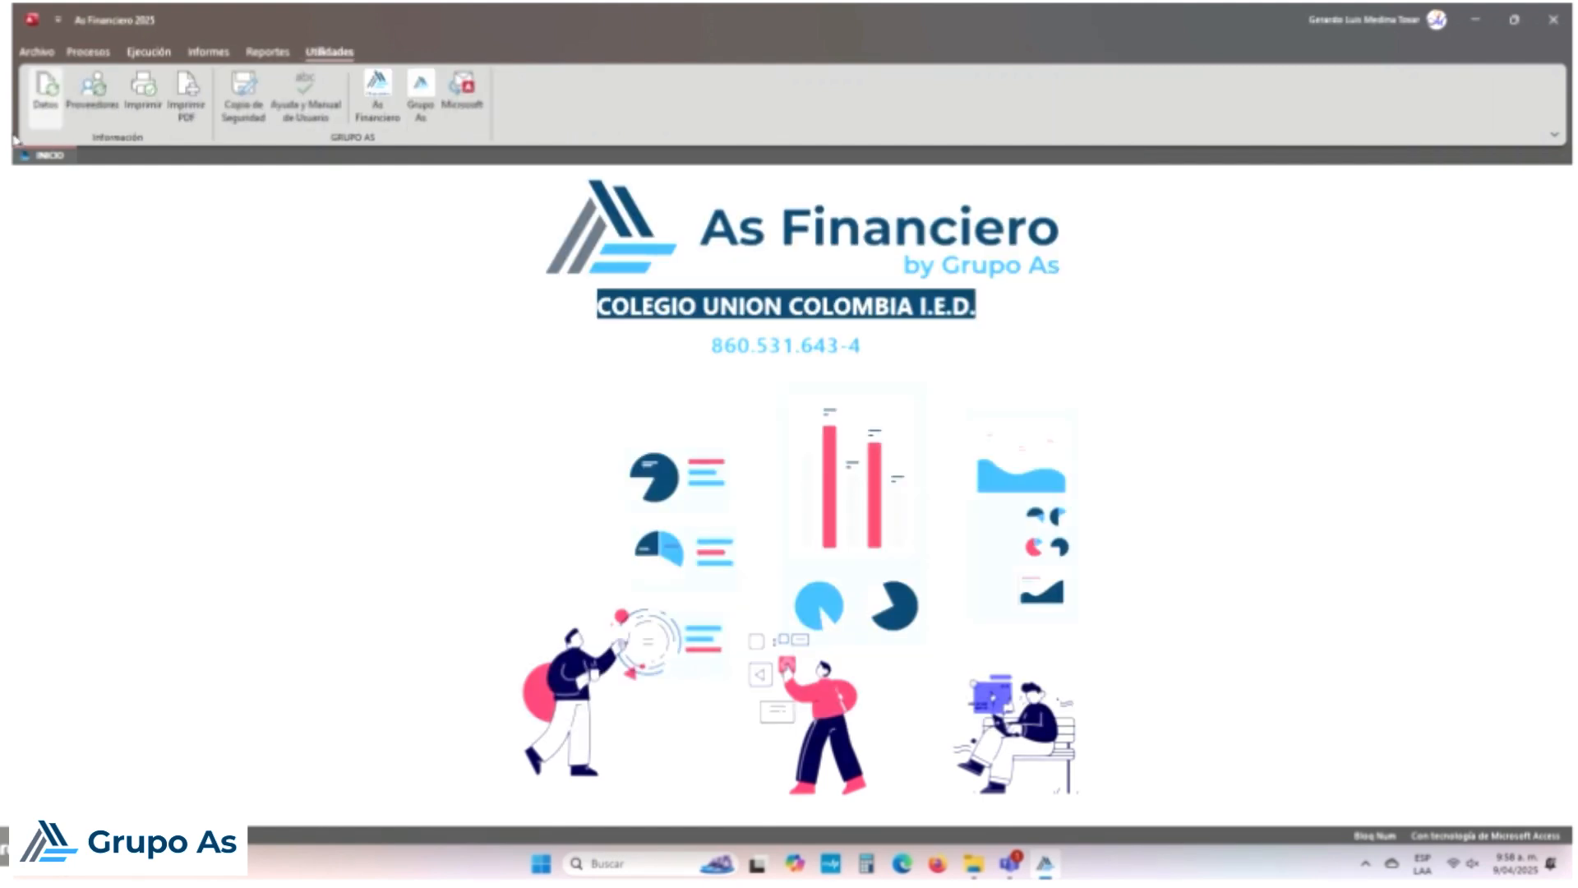
pyautogui.click(93, 92)
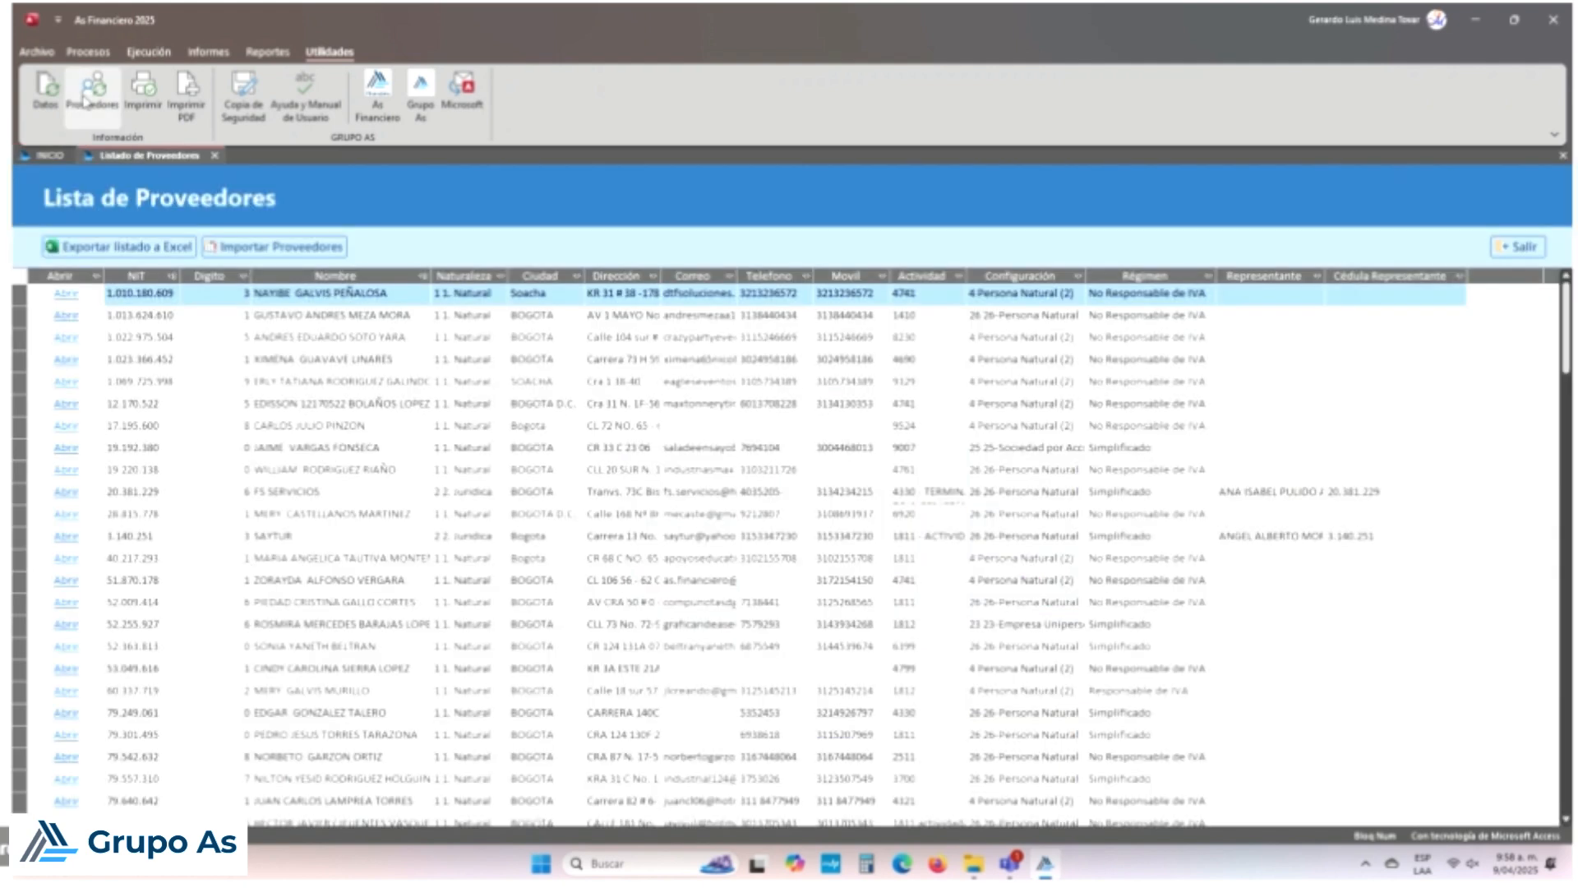
pyautogui.scroll(-10, 198, 397)
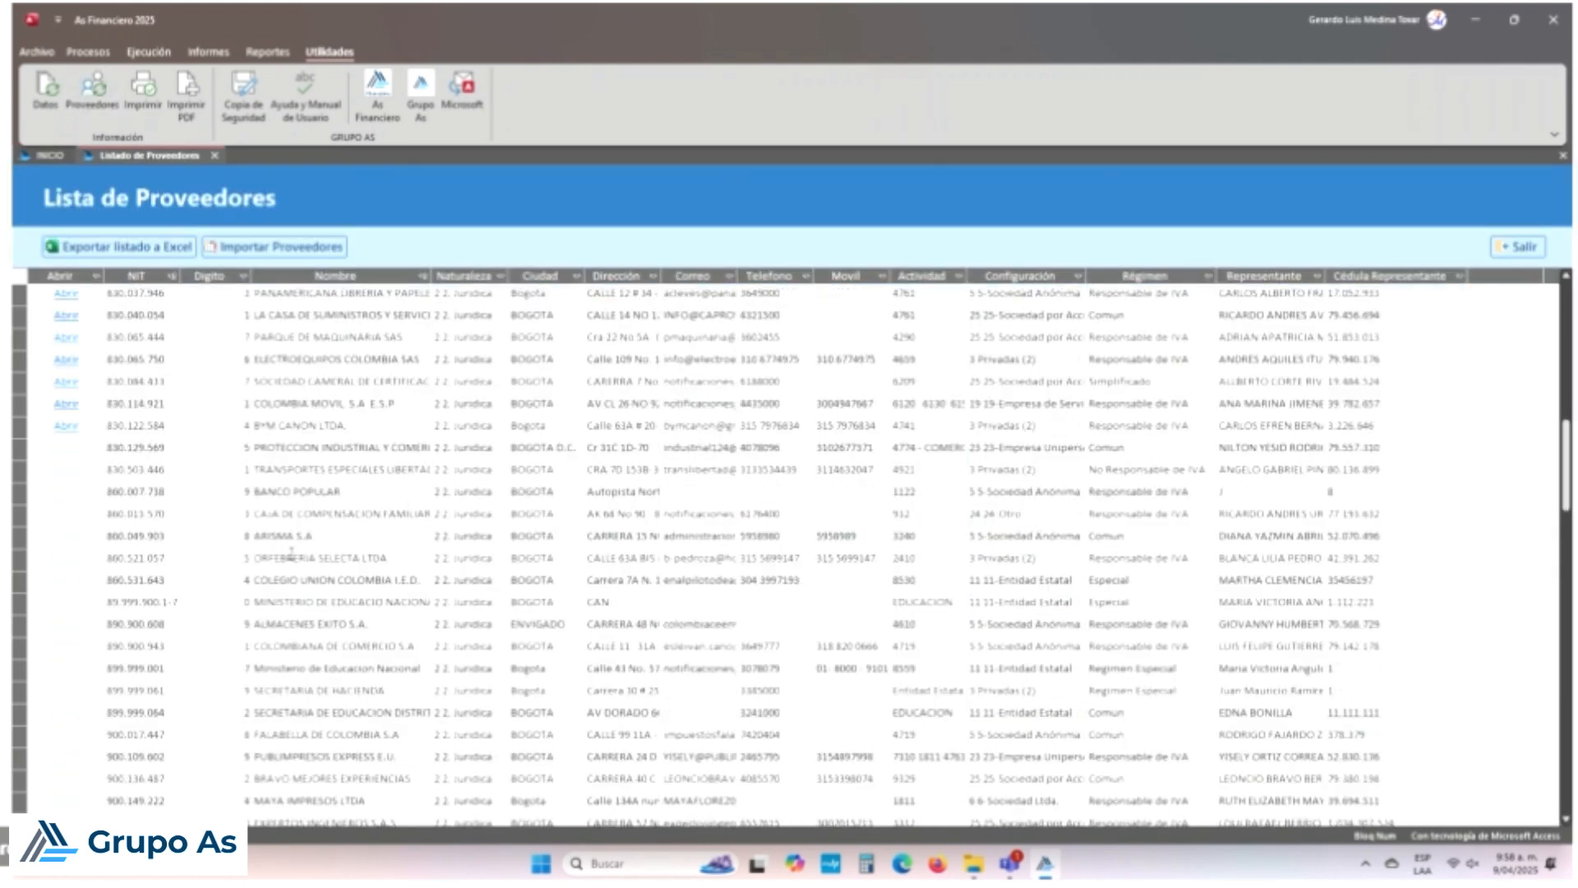
pyautogui.scroll(-4, 292, 554)
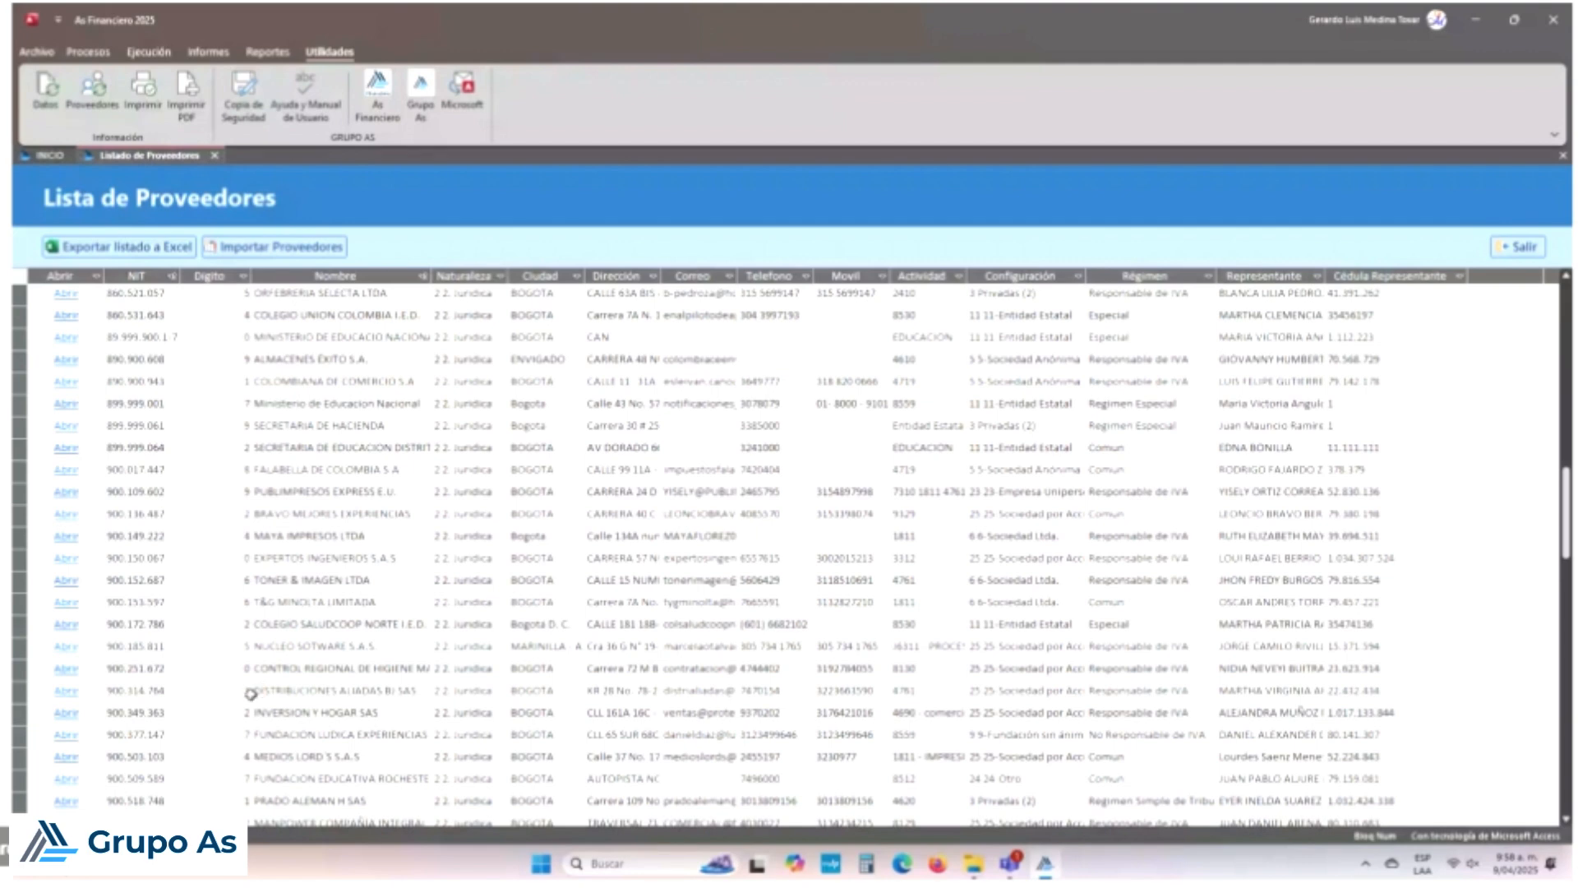
pyautogui.scroll(-1, 246, 754)
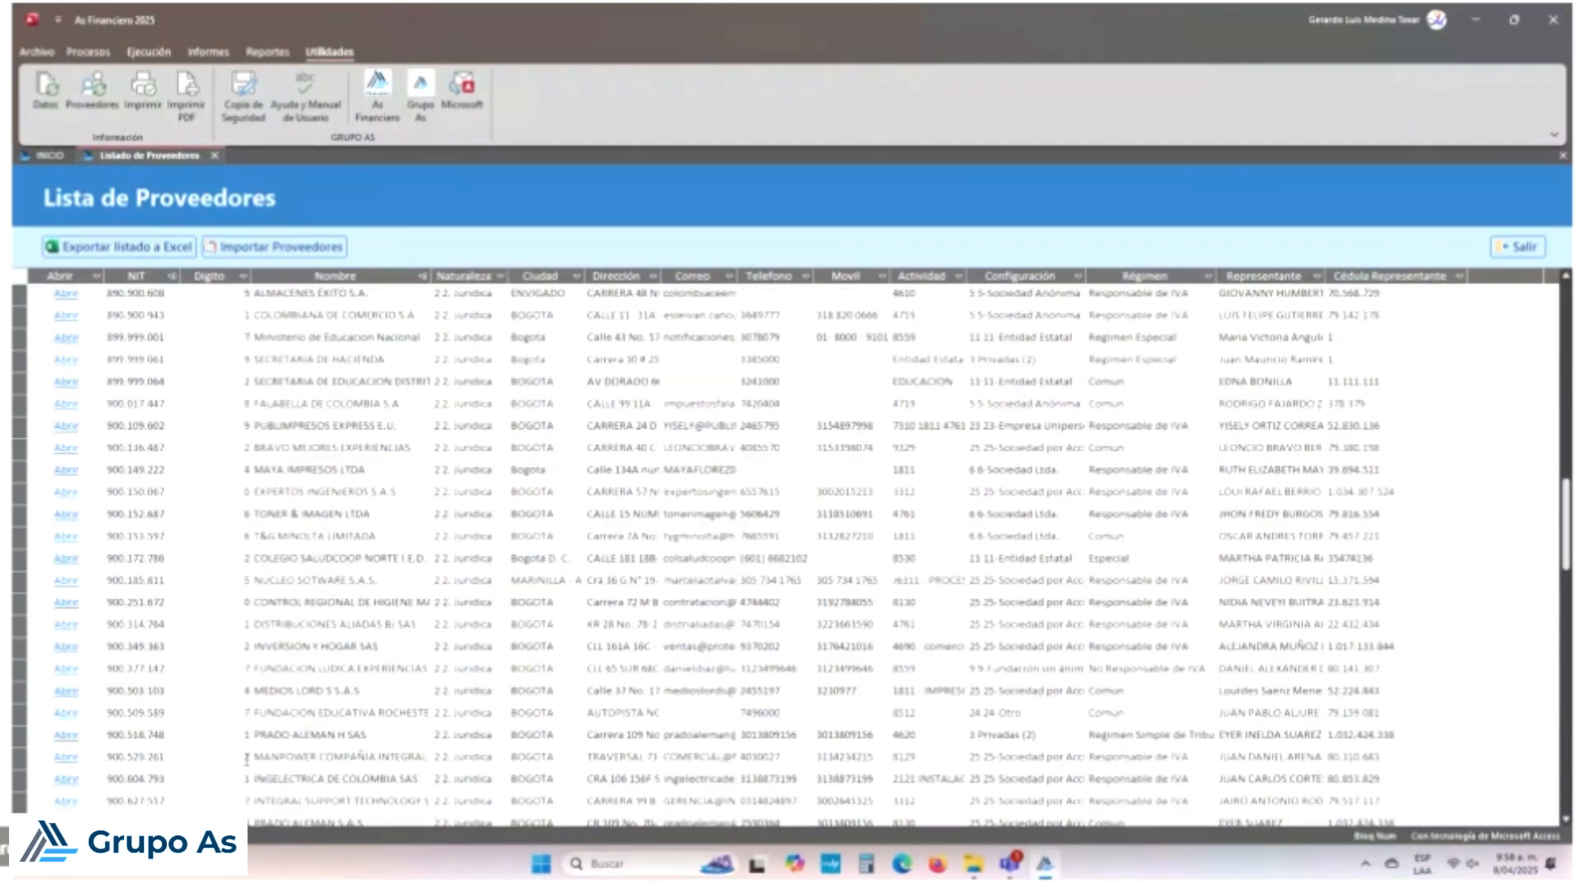
pyautogui.scroll(-2, 247, 754)
pyautogui.scroll(-2, 248, 766)
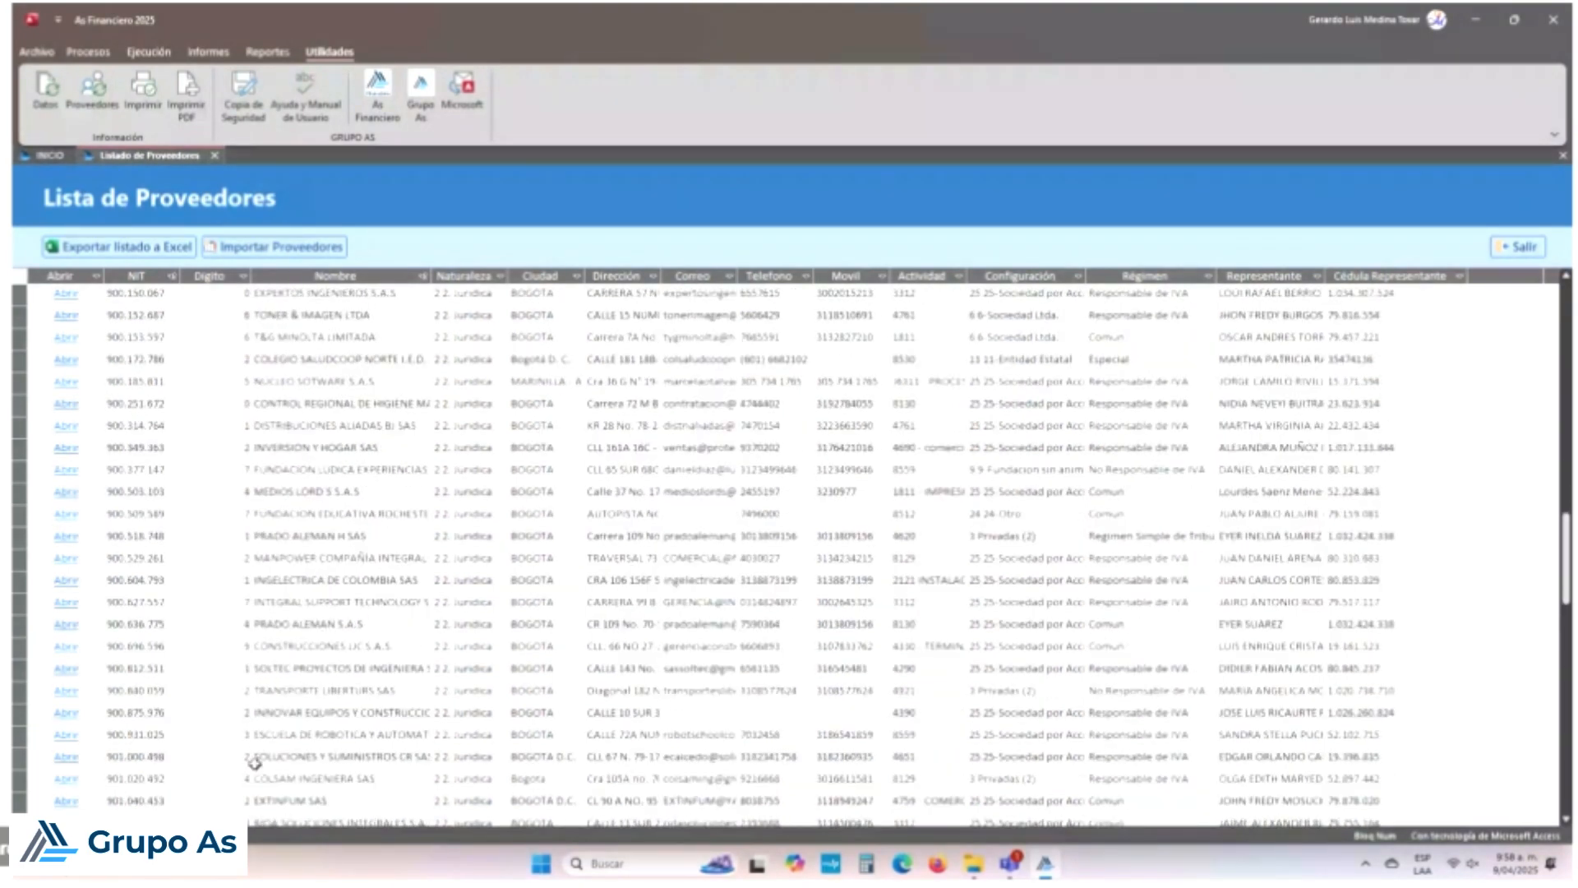
pyautogui.scroll(-1, 246, 706)
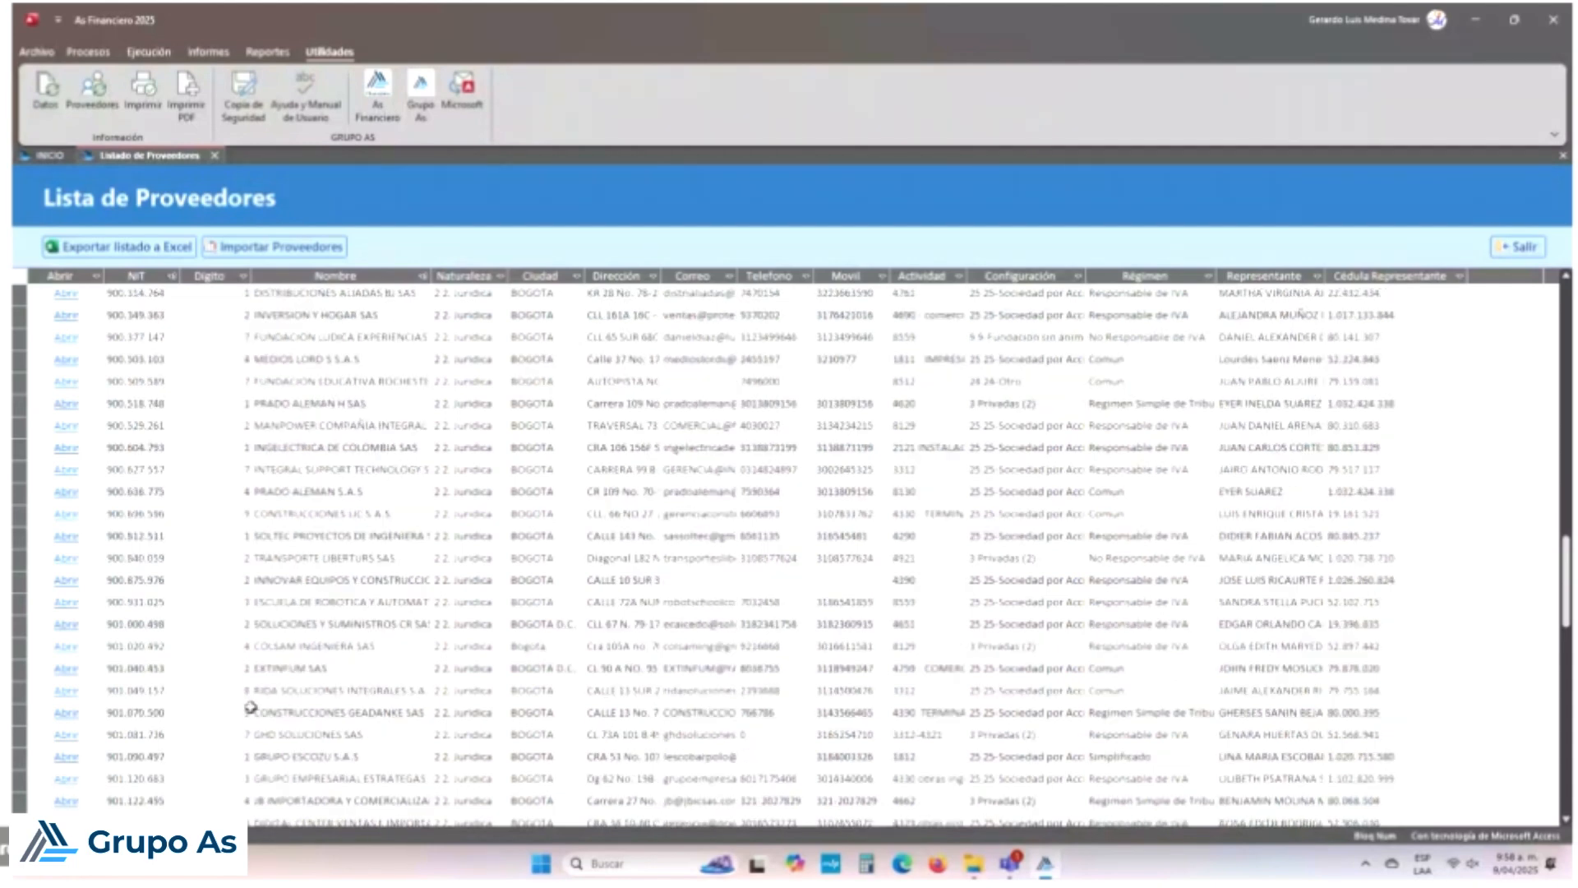
pyautogui.click(70, 711)
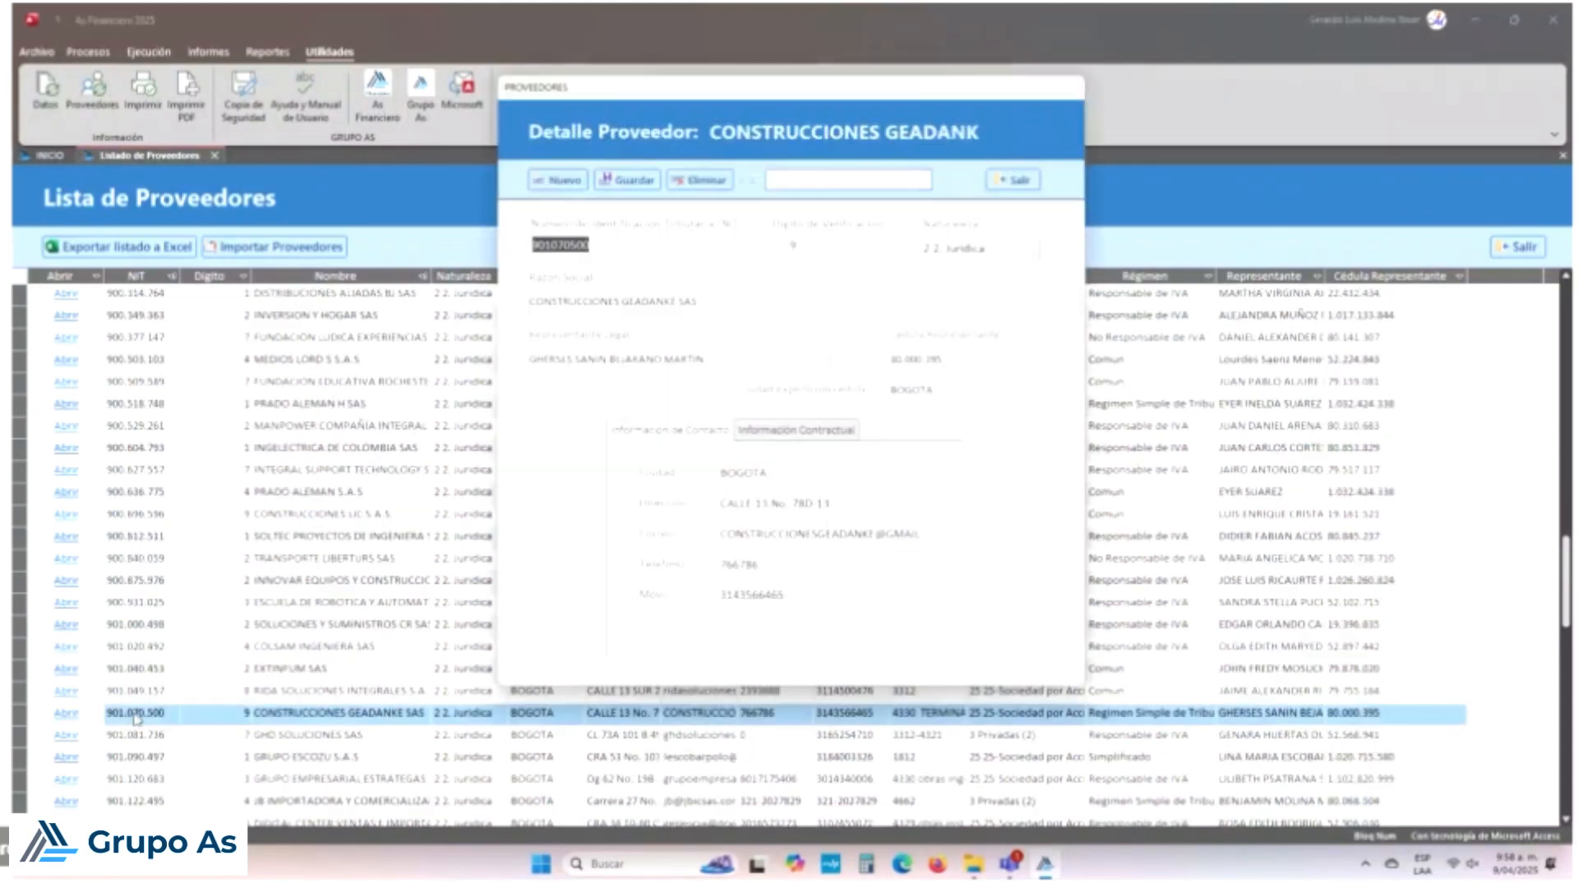
# Step: Set the provider's tax regime to Autorretenedor, save it, and close the provider windows
pyautogui.click(814, 432)
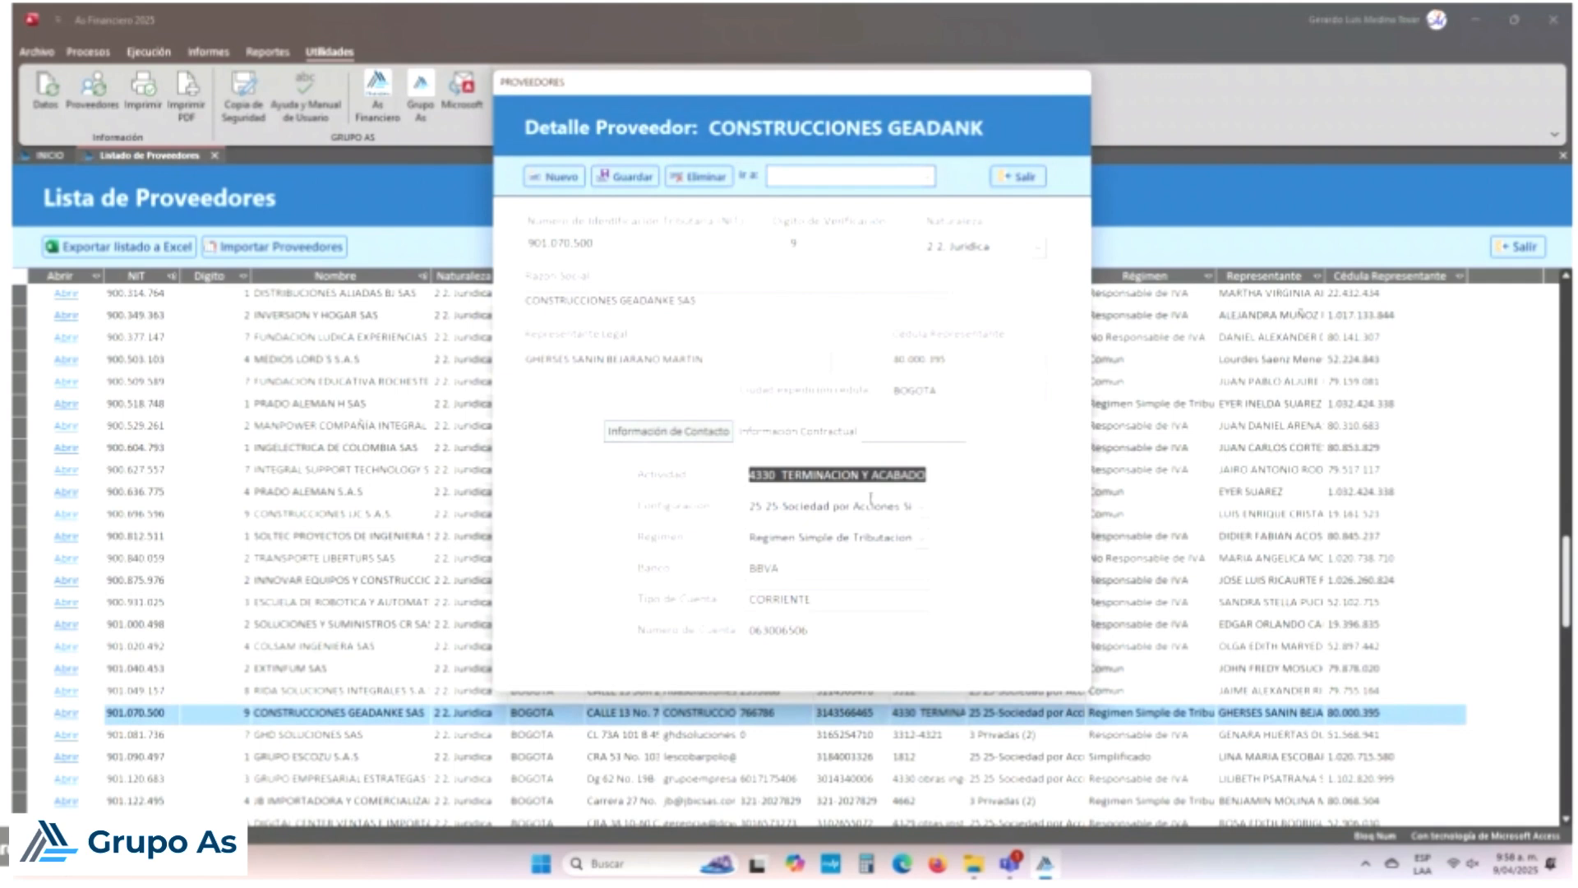
pyautogui.click(910, 536)
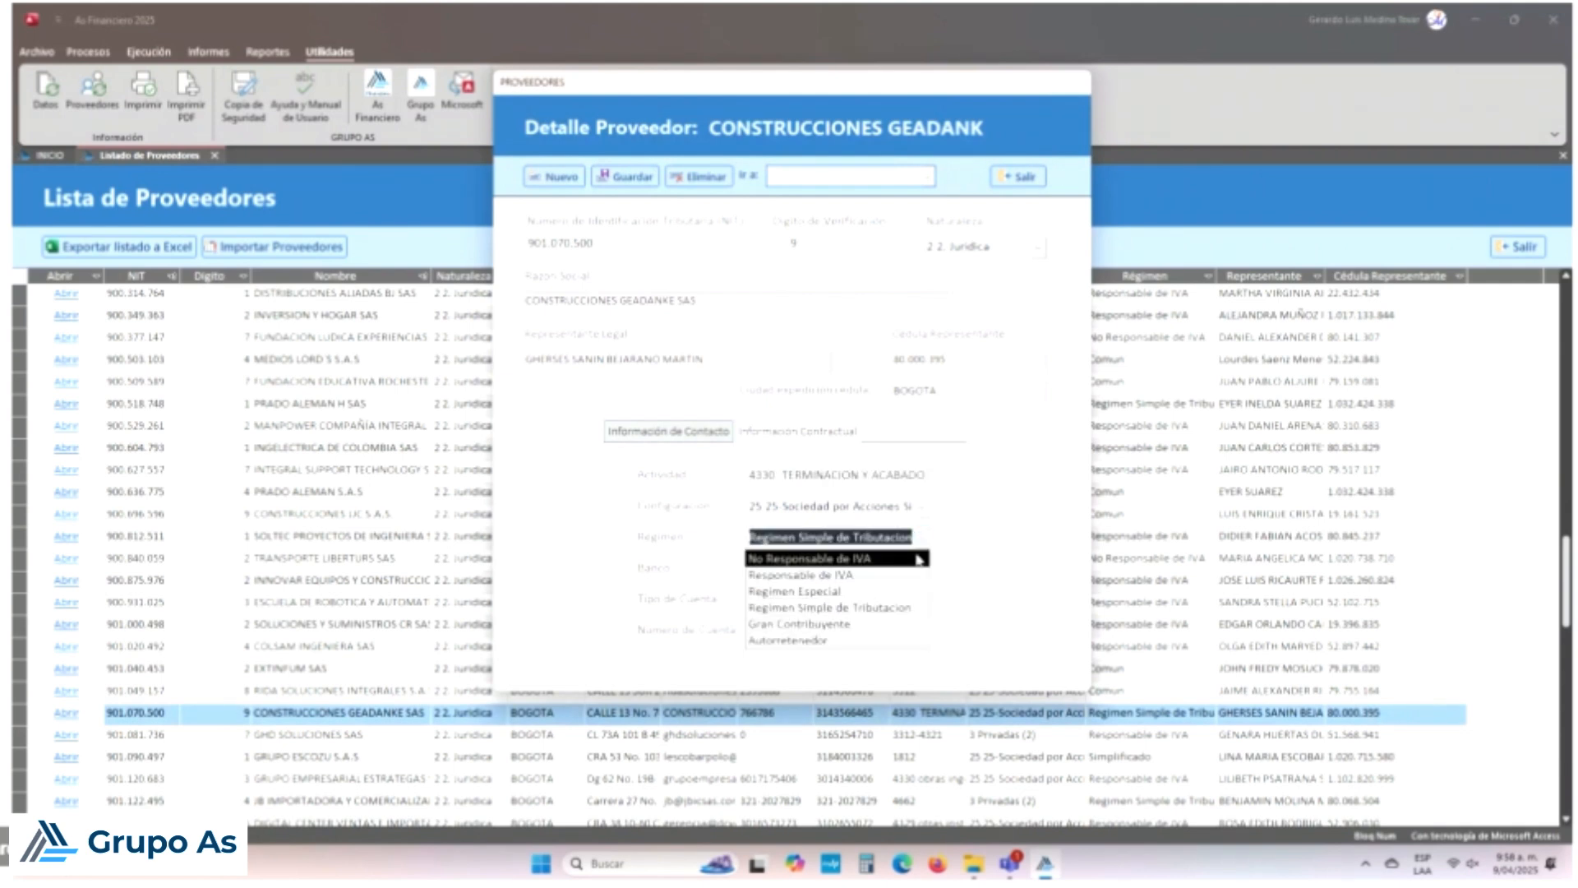
pyautogui.click(836, 639)
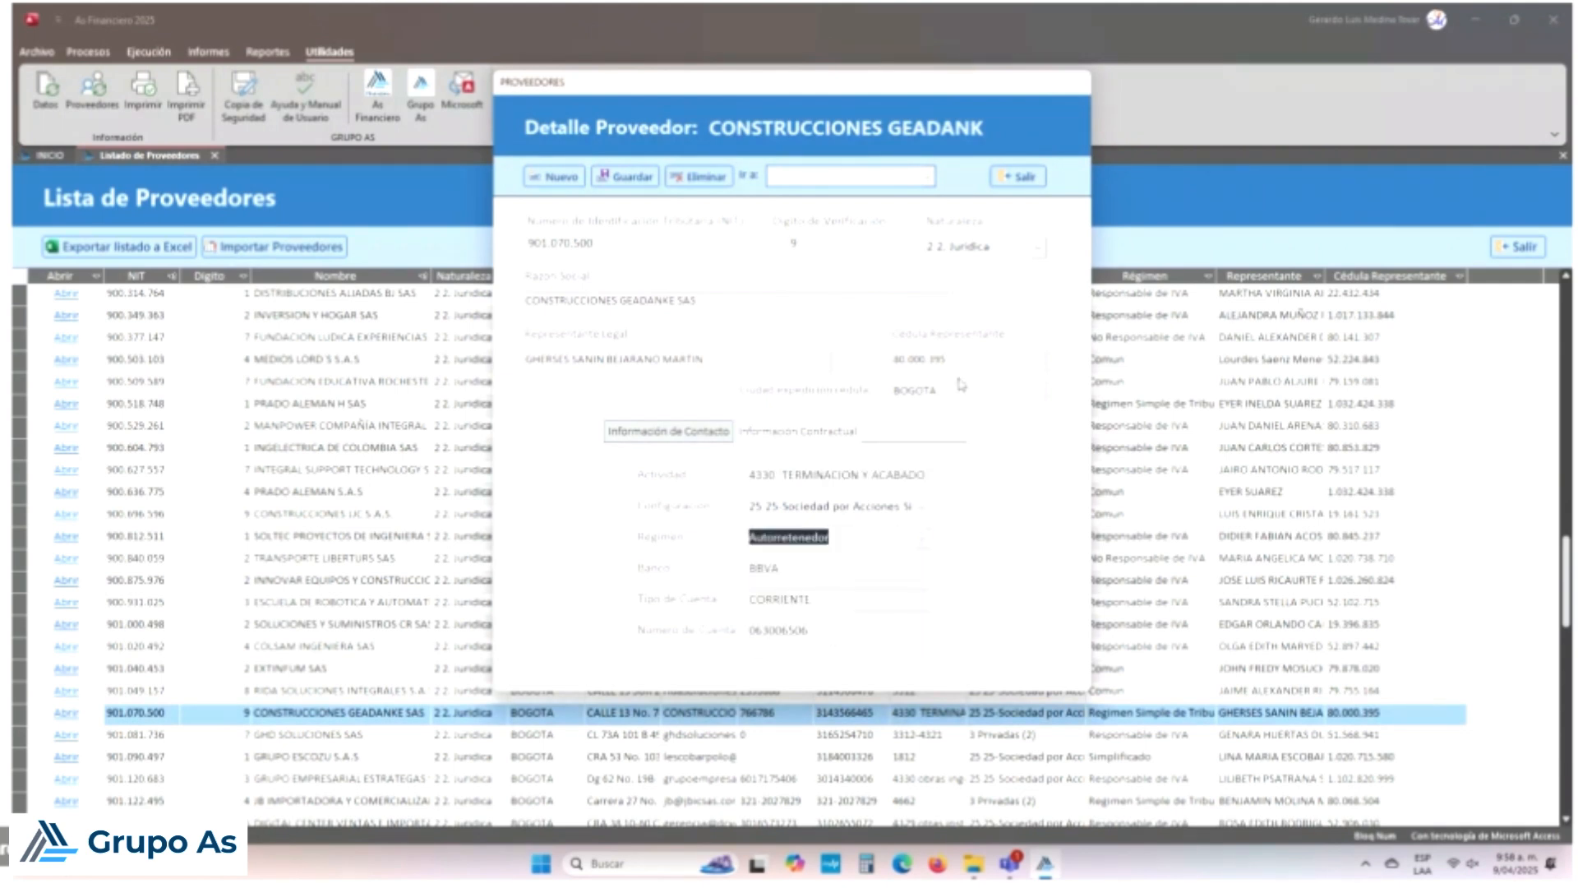
pyautogui.click(626, 176)
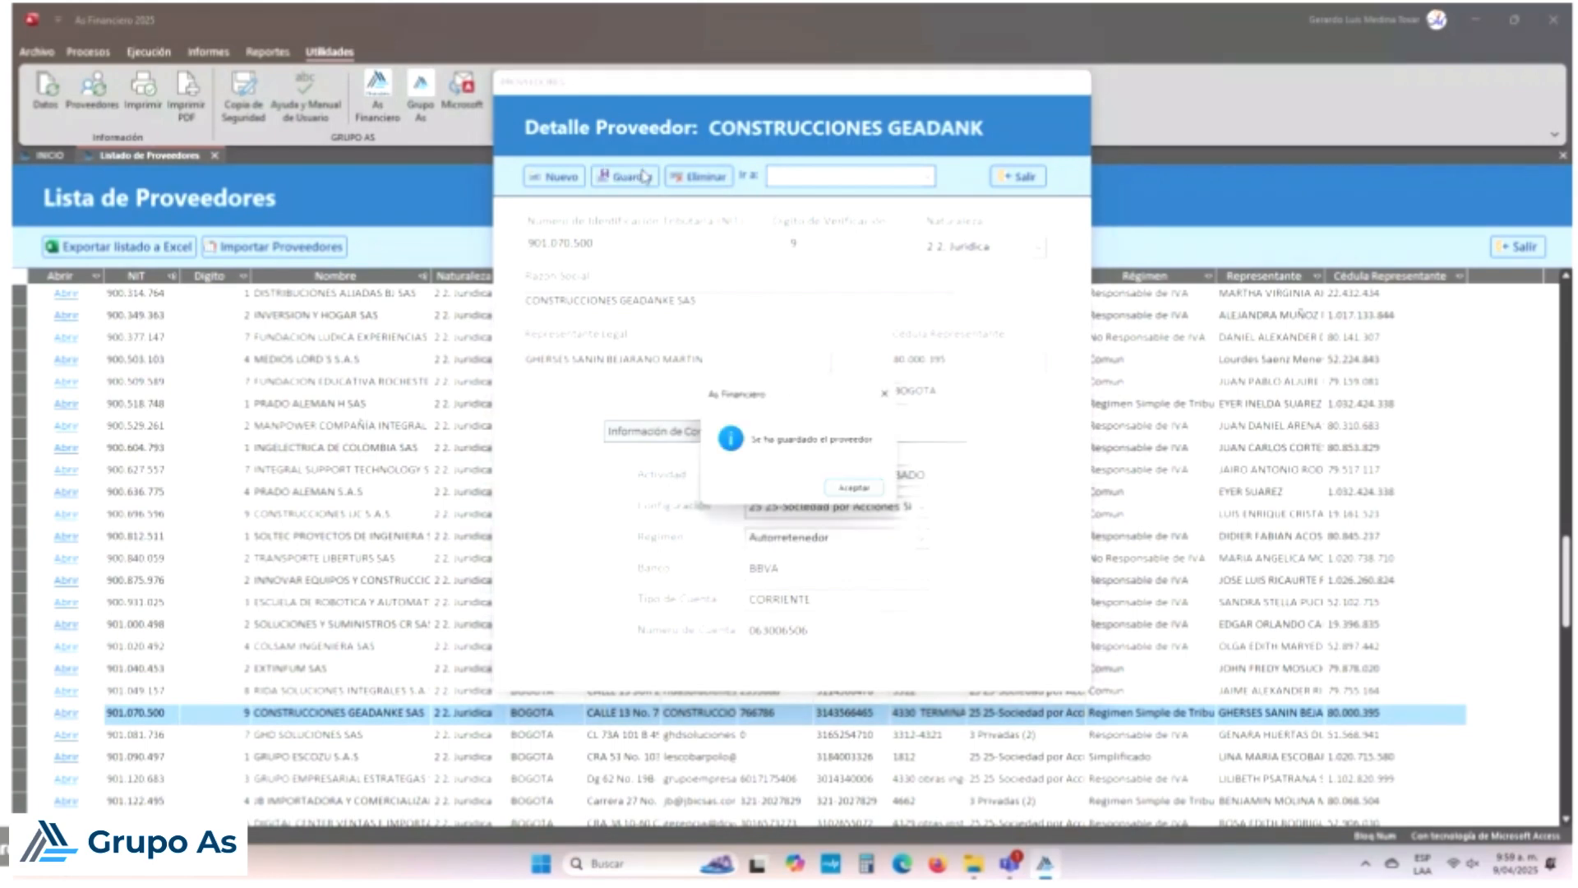
pyautogui.click(855, 487)
pyautogui.click(1017, 176)
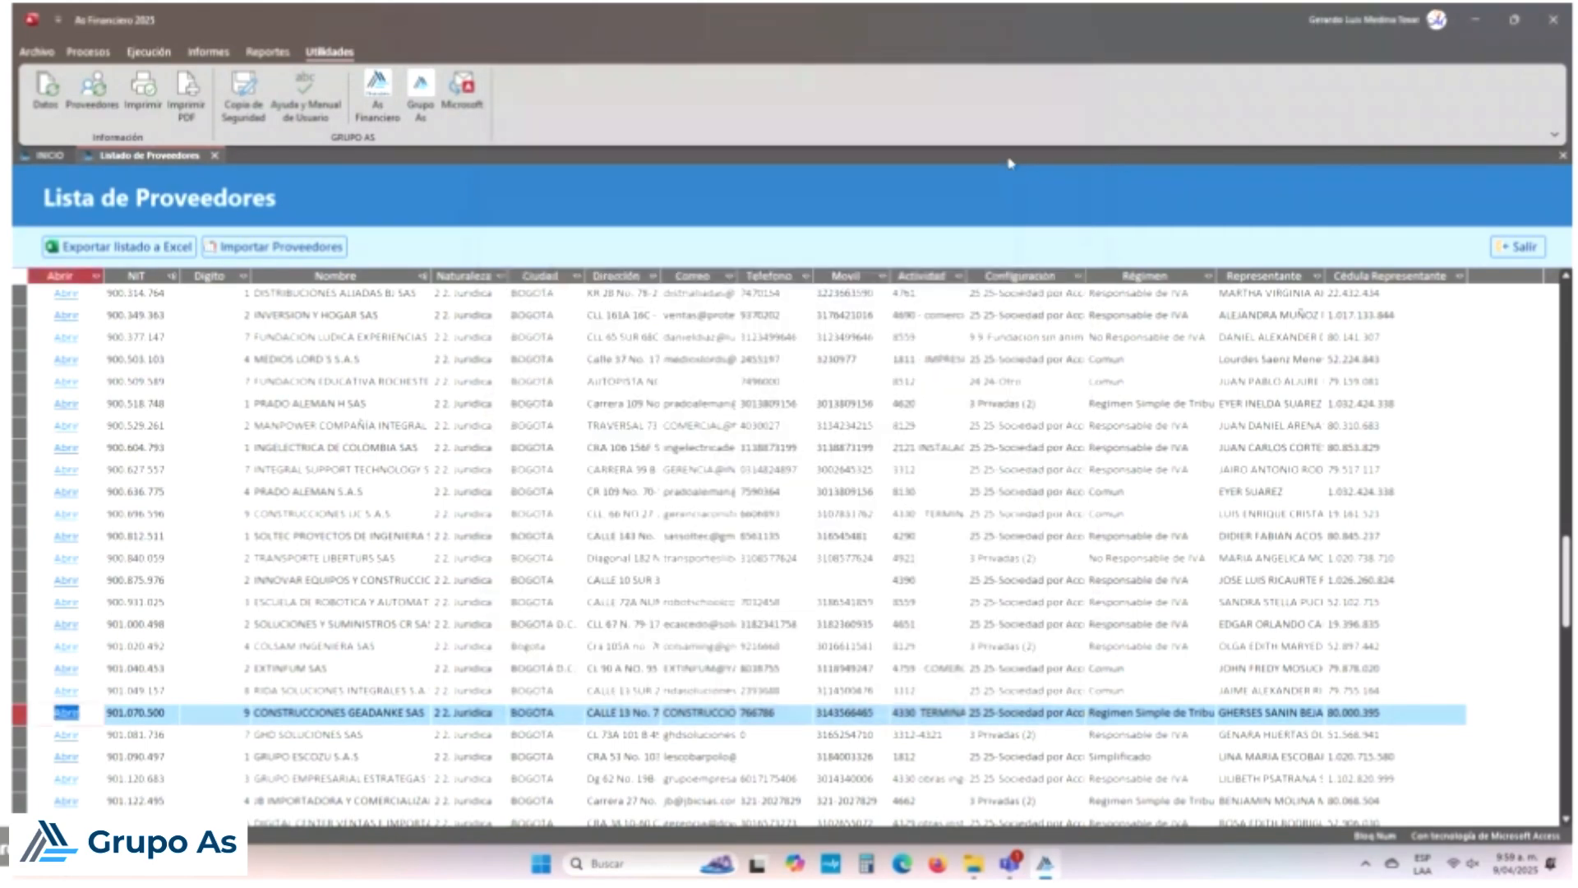
pyautogui.click(1517, 246)
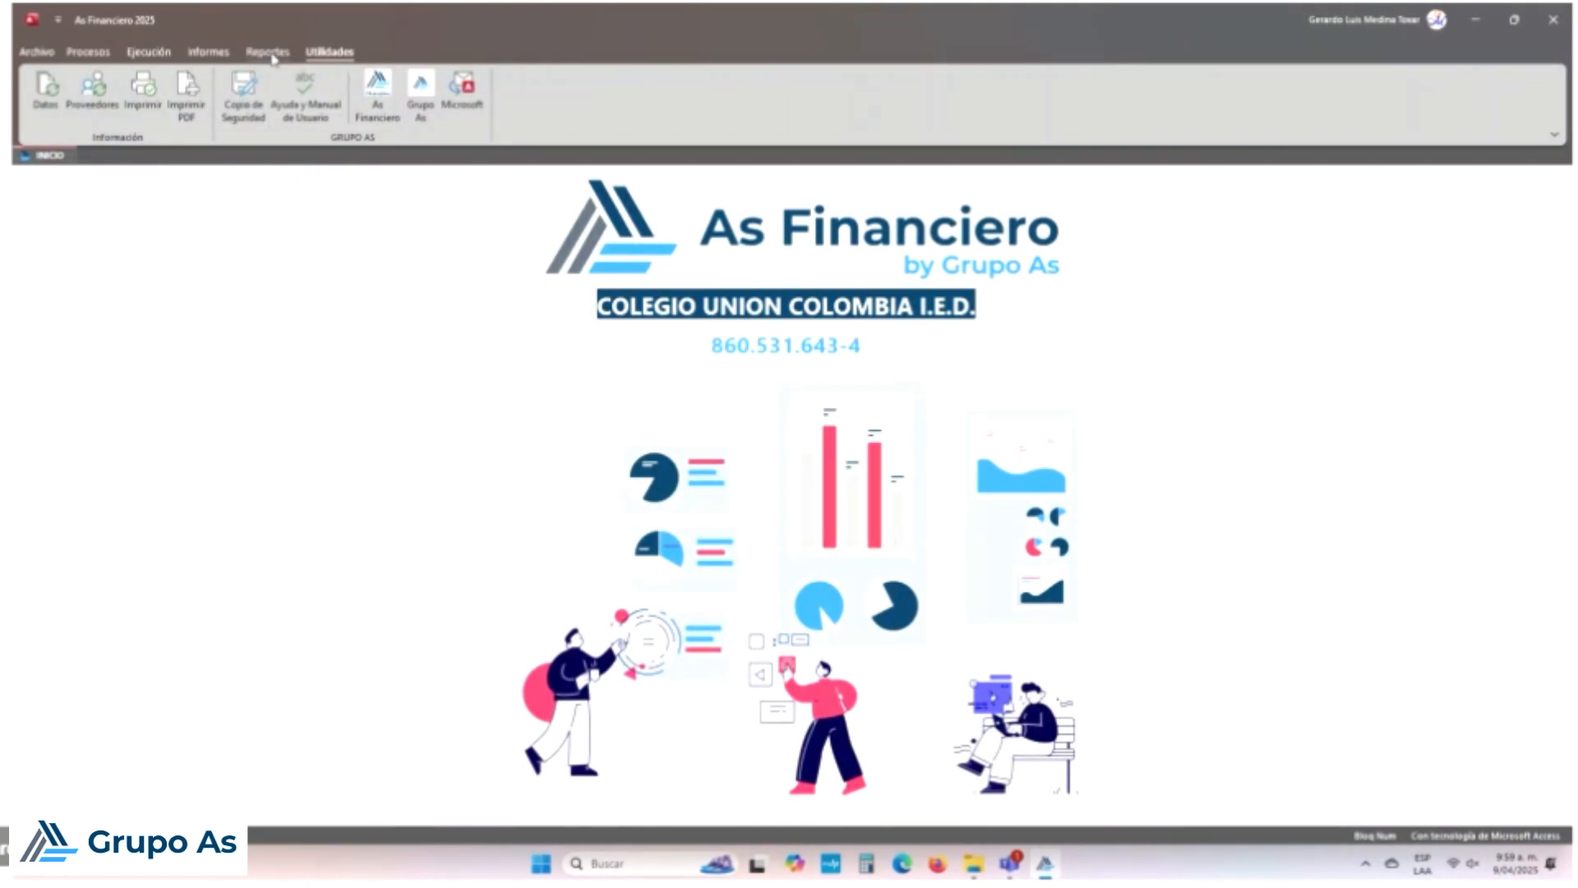
# Step: Load existing expense voucher 004 from the voucher list, discarding the blank form
pyautogui.click(90, 53)
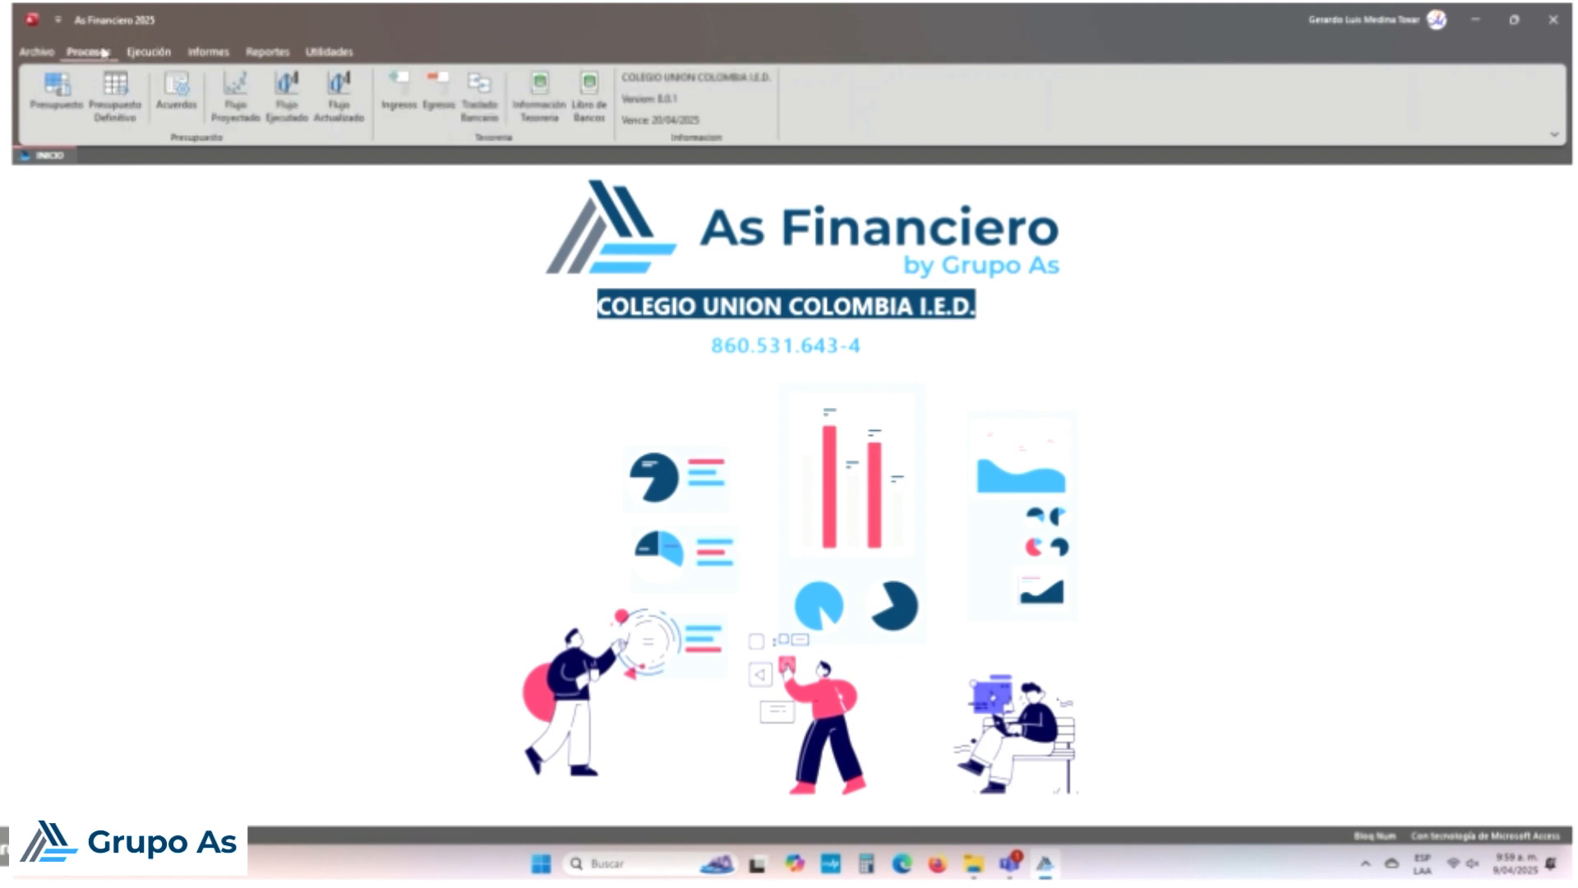
pyautogui.click(433, 95)
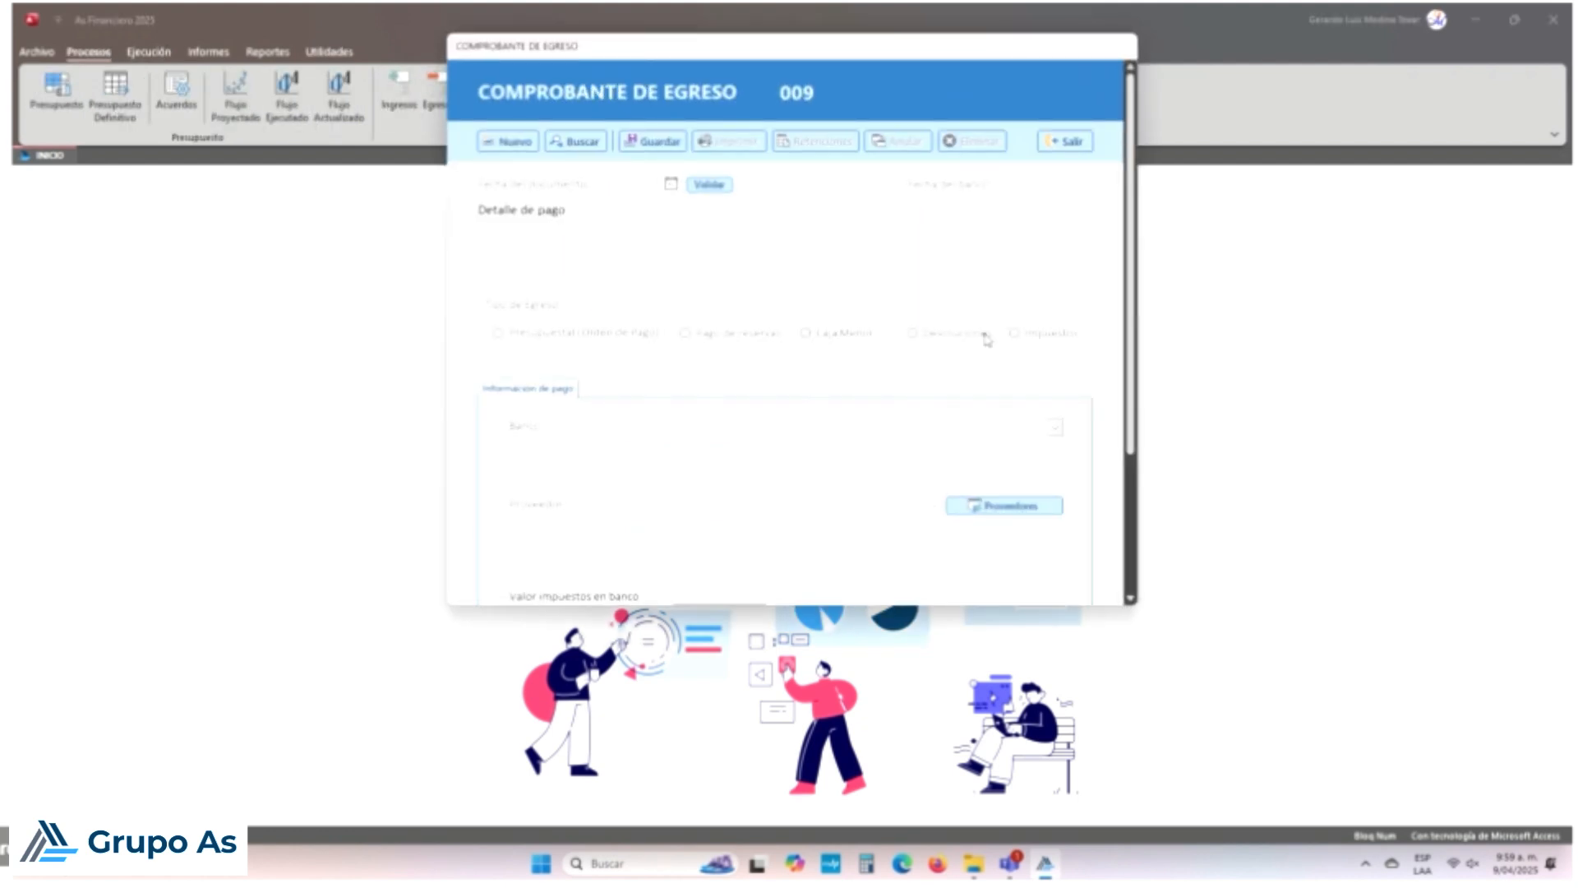
pyautogui.click(557, 144)
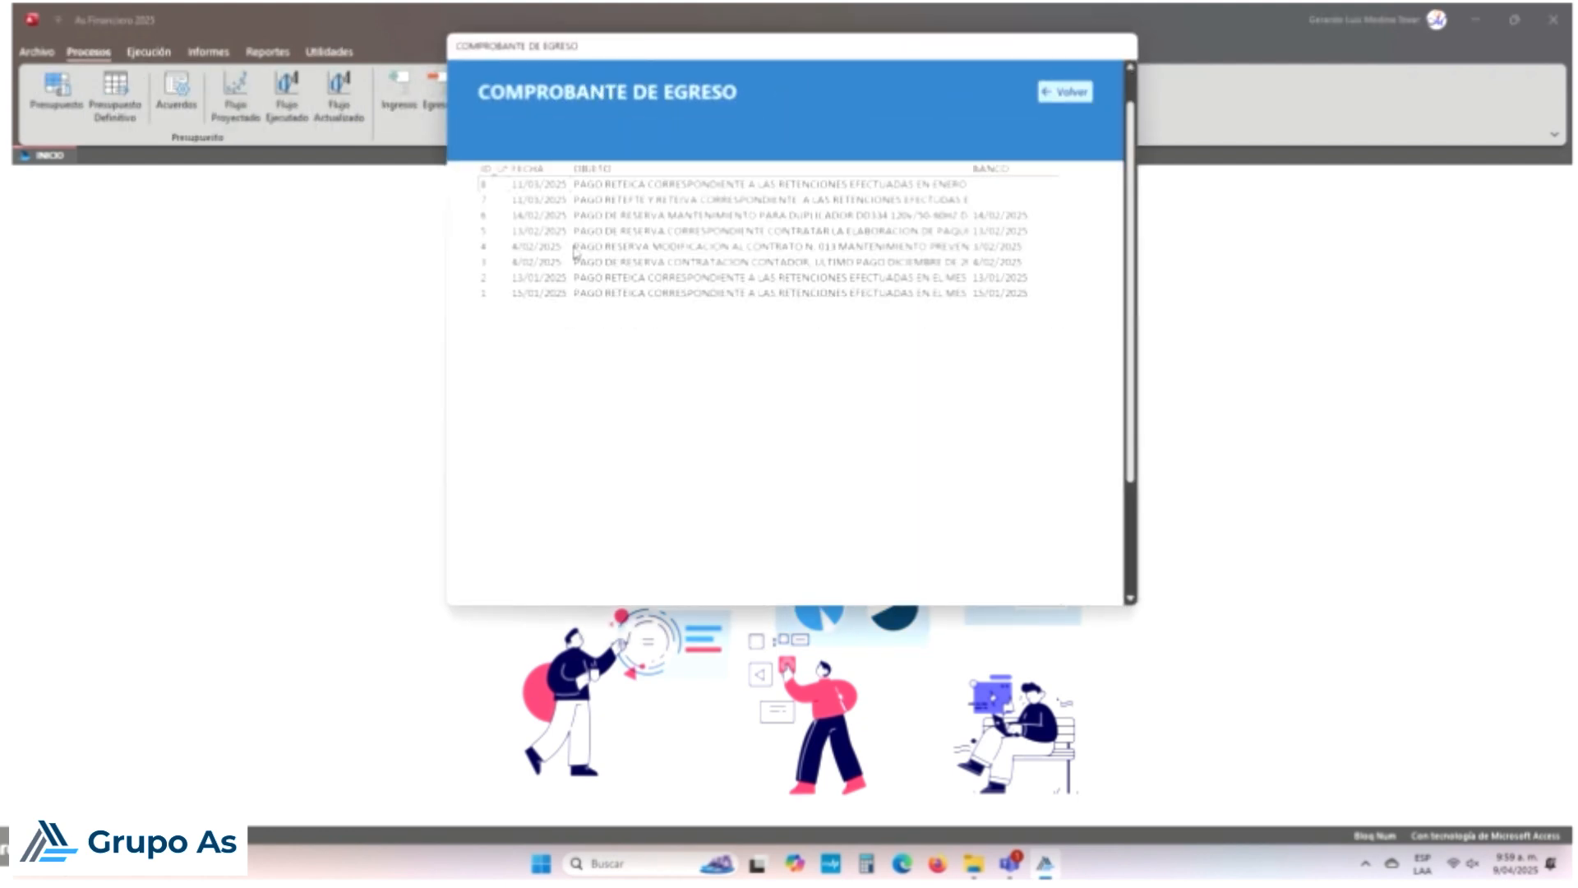
pyautogui.doubleClick(574, 247)
pyautogui.click(825, 486)
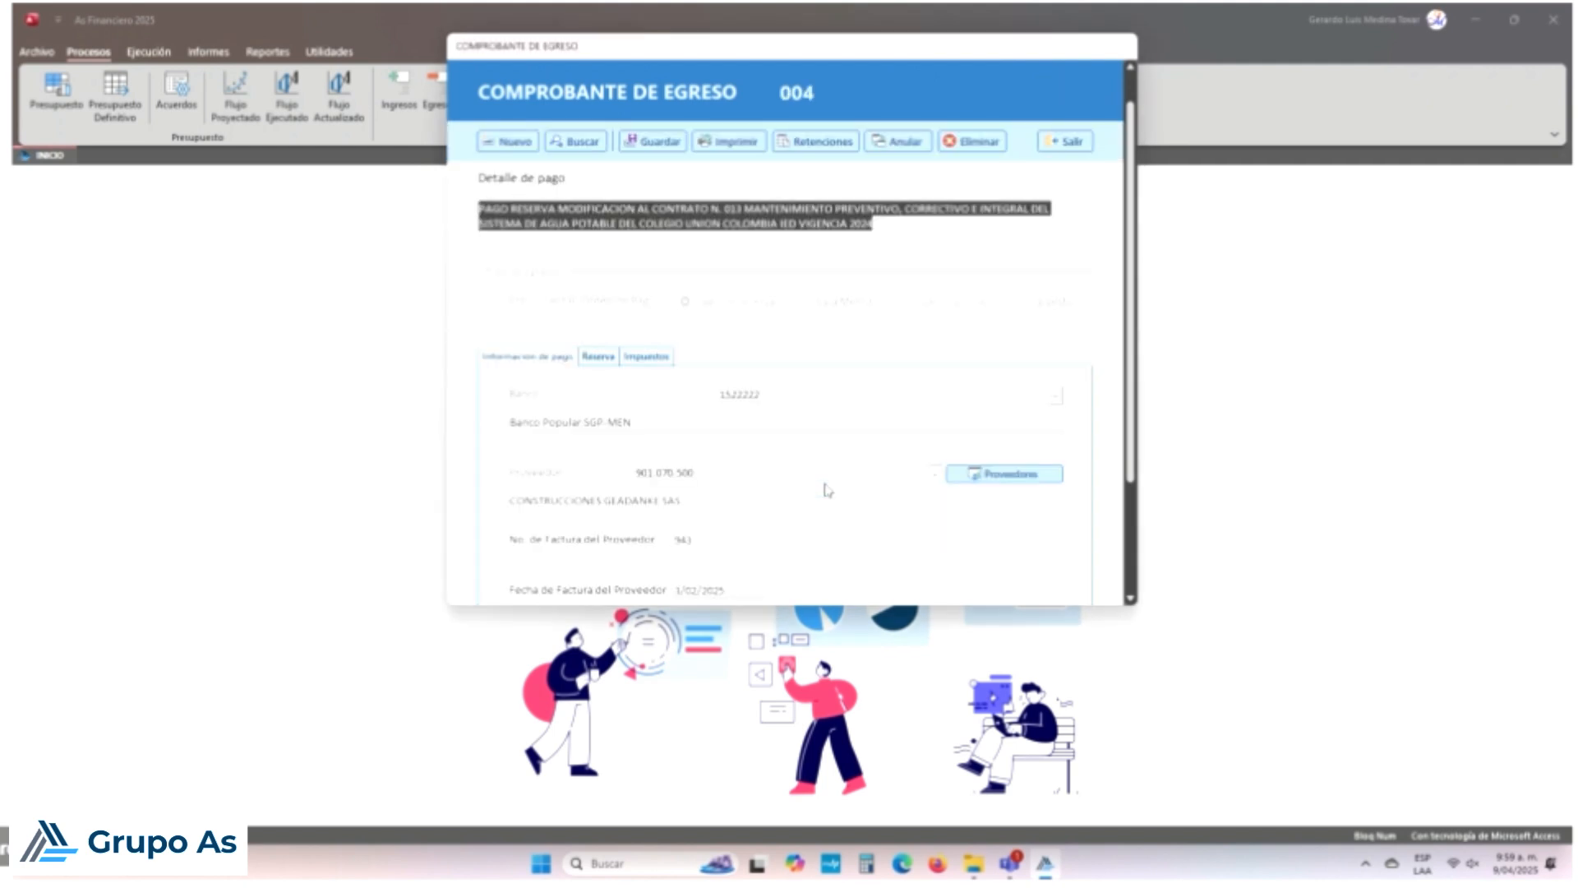
pyautogui.scroll(-1, 834, 488)
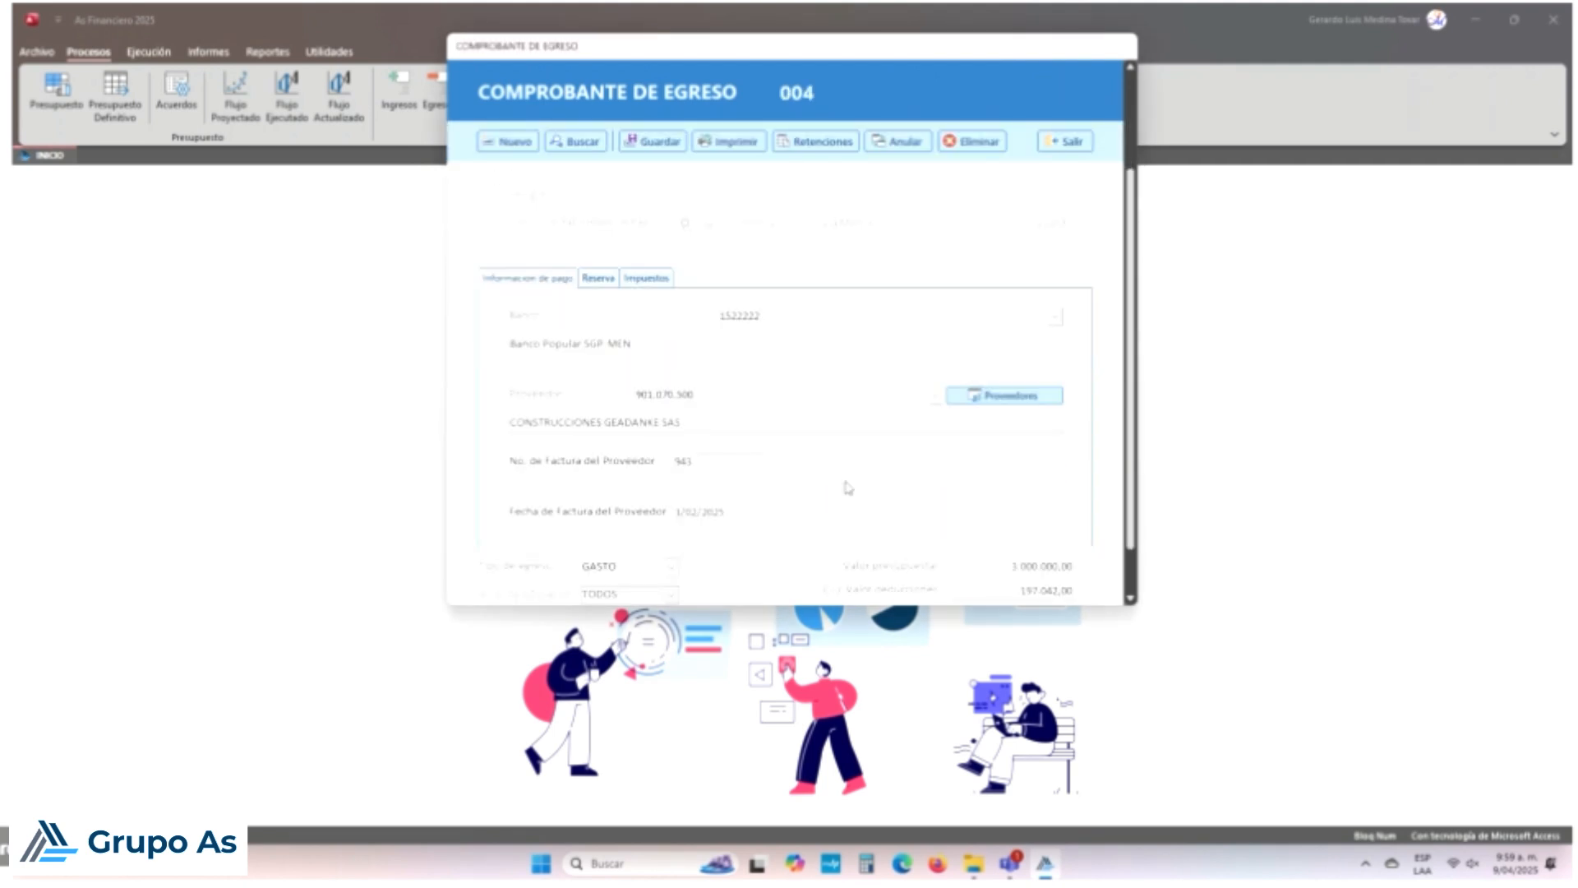
pyautogui.scroll(-1, 880, 476)
pyautogui.scroll(2, 936, 435)
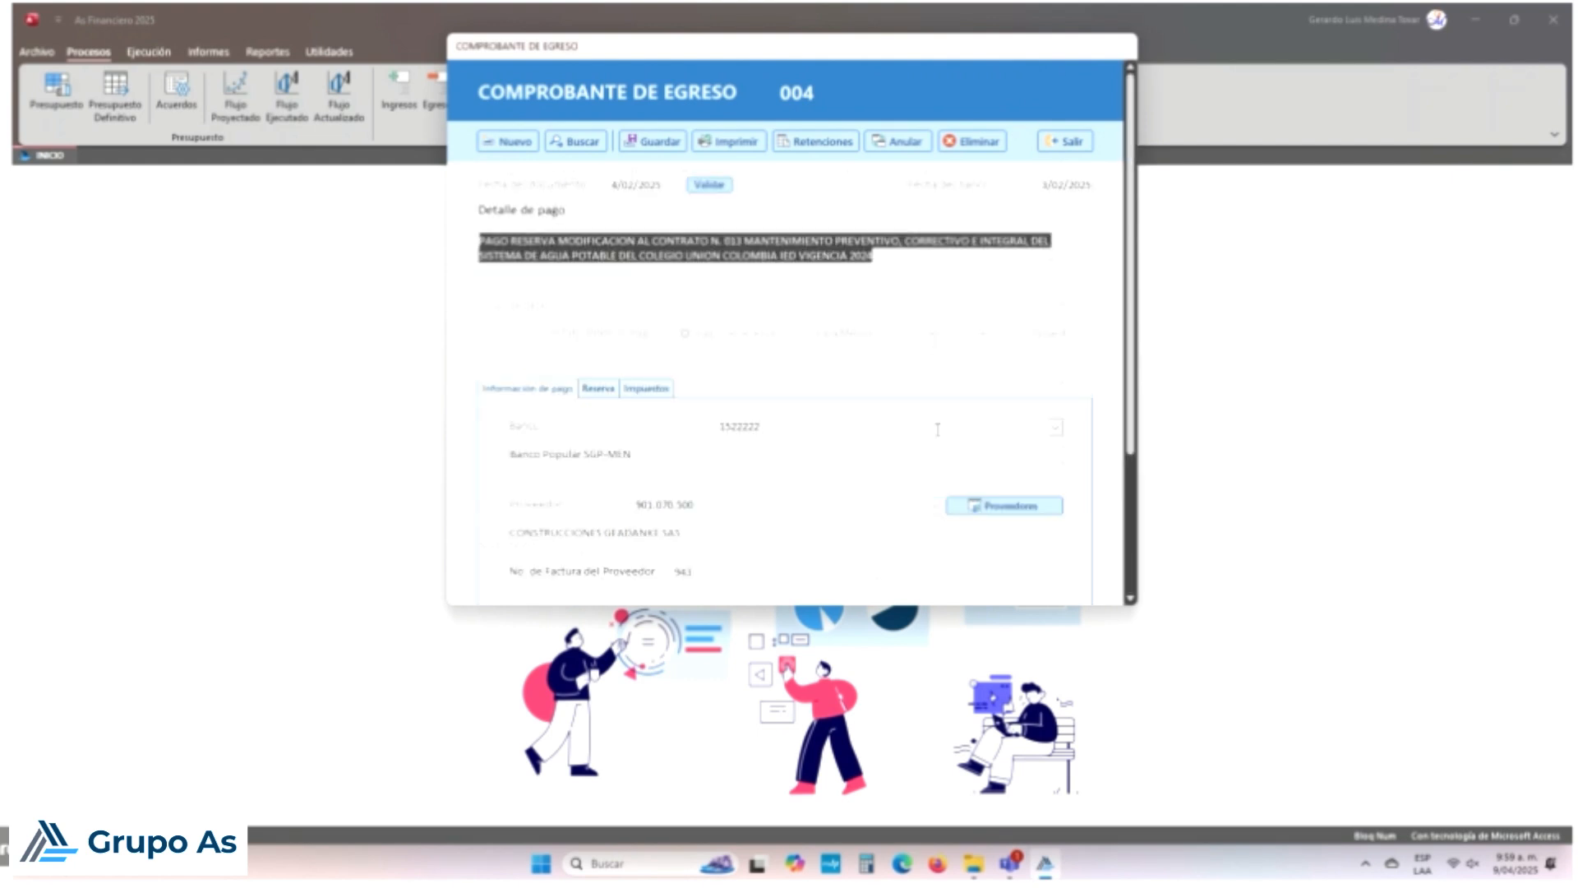
# Step: Re-save voucher 004, accepting no RTEFTE for the autorretenedor provider, and show its reserve sources
pyautogui.click(651, 142)
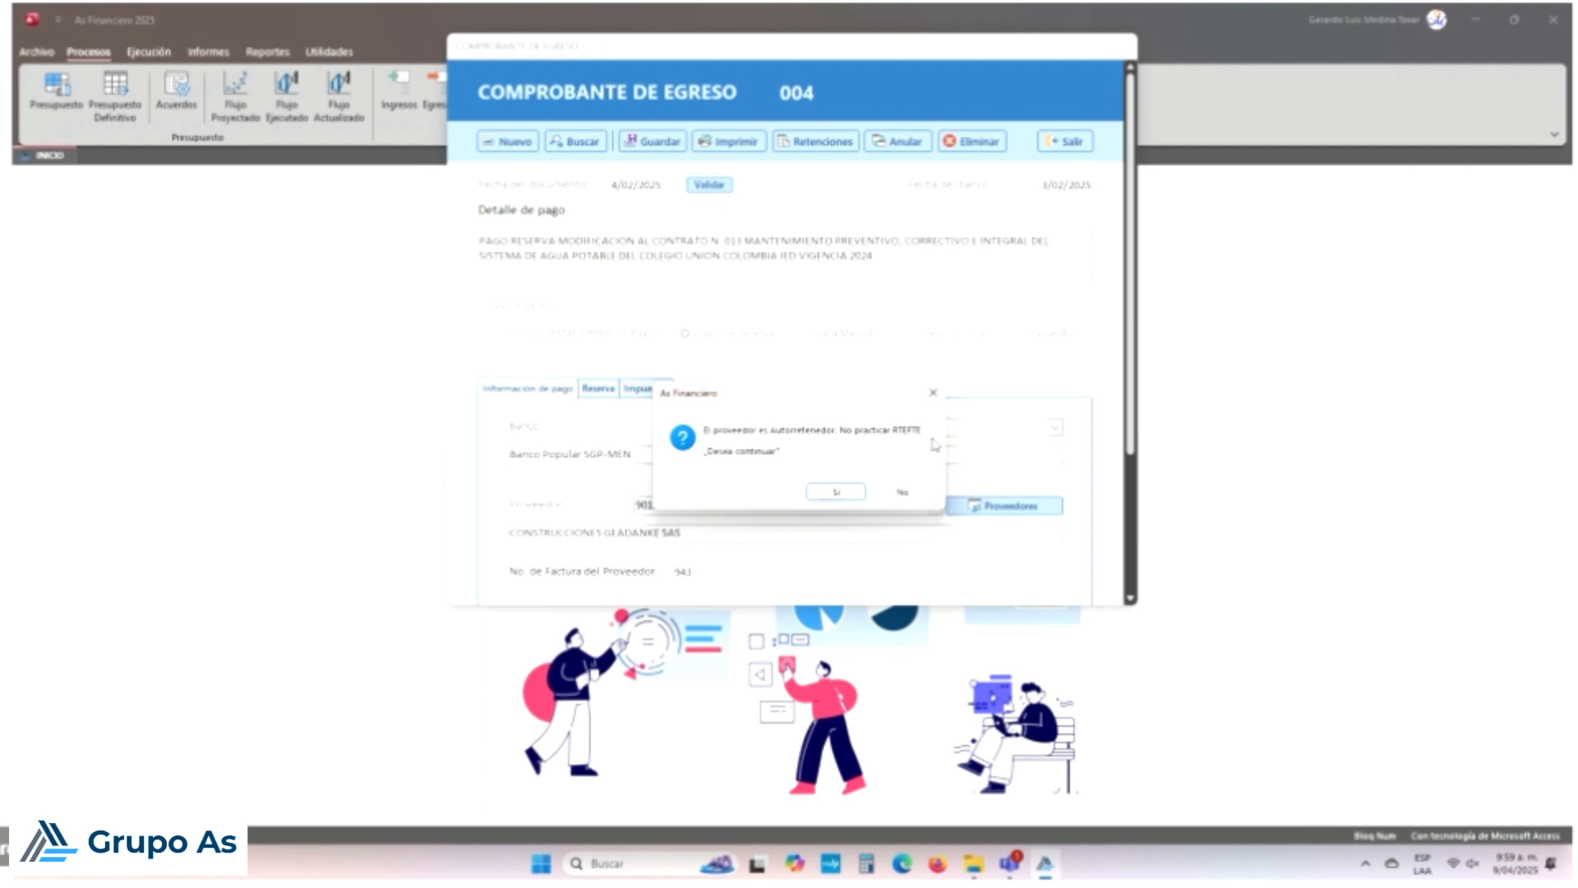
pyautogui.click(858, 500)
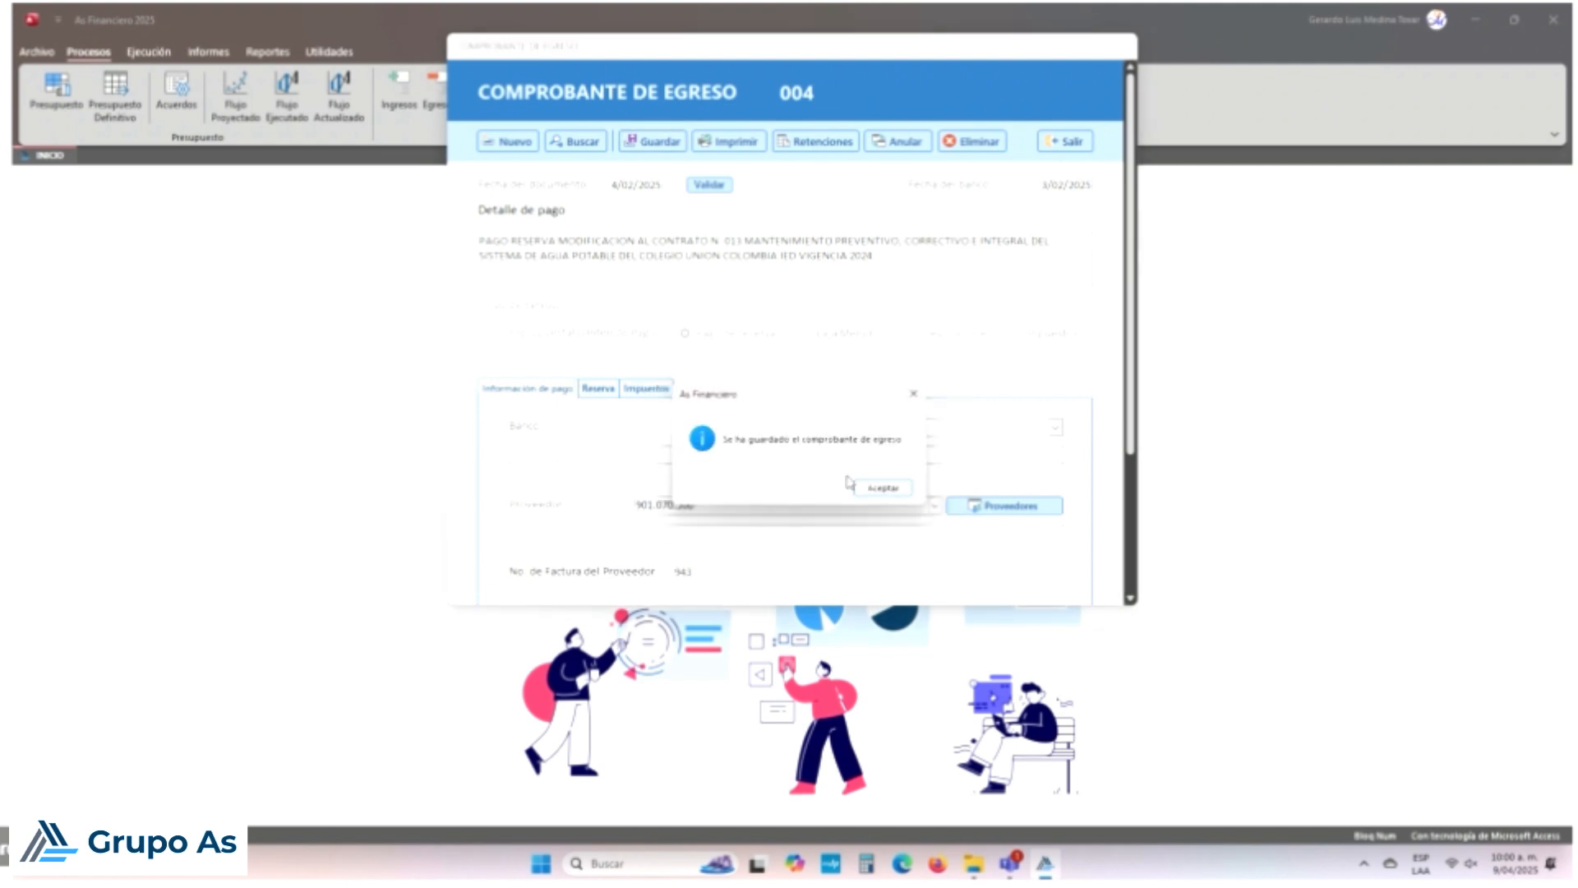
pyautogui.click(875, 489)
pyautogui.click(599, 389)
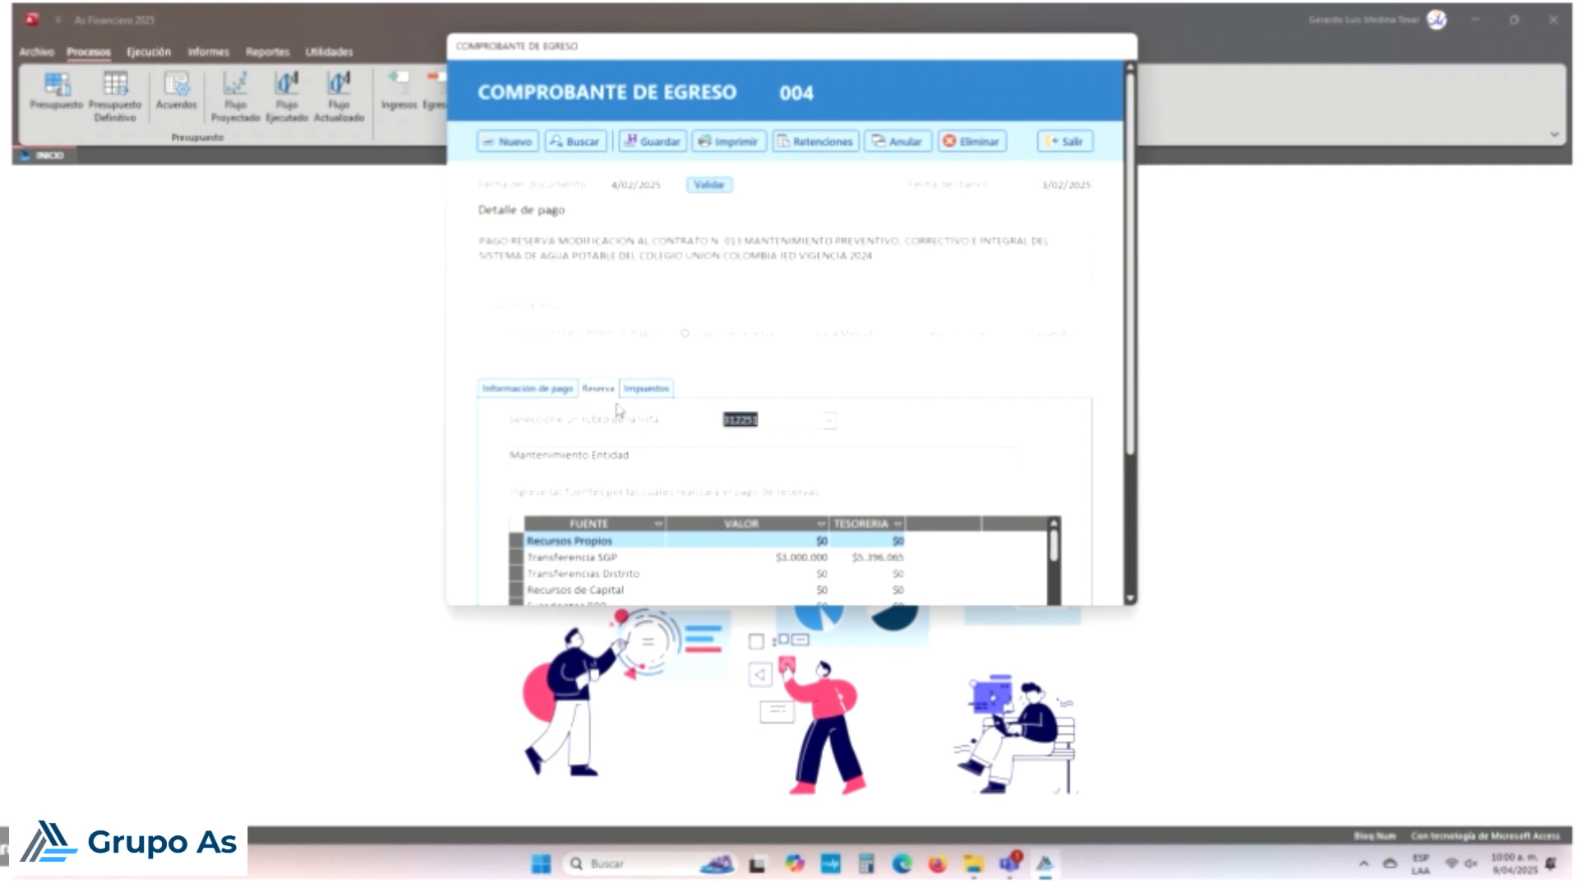
# Step: Check the Transferencia SGP row's treasury amount of $5.396.065 in the Reserva grid
pyautogui.scroll(-1, 832, 516)
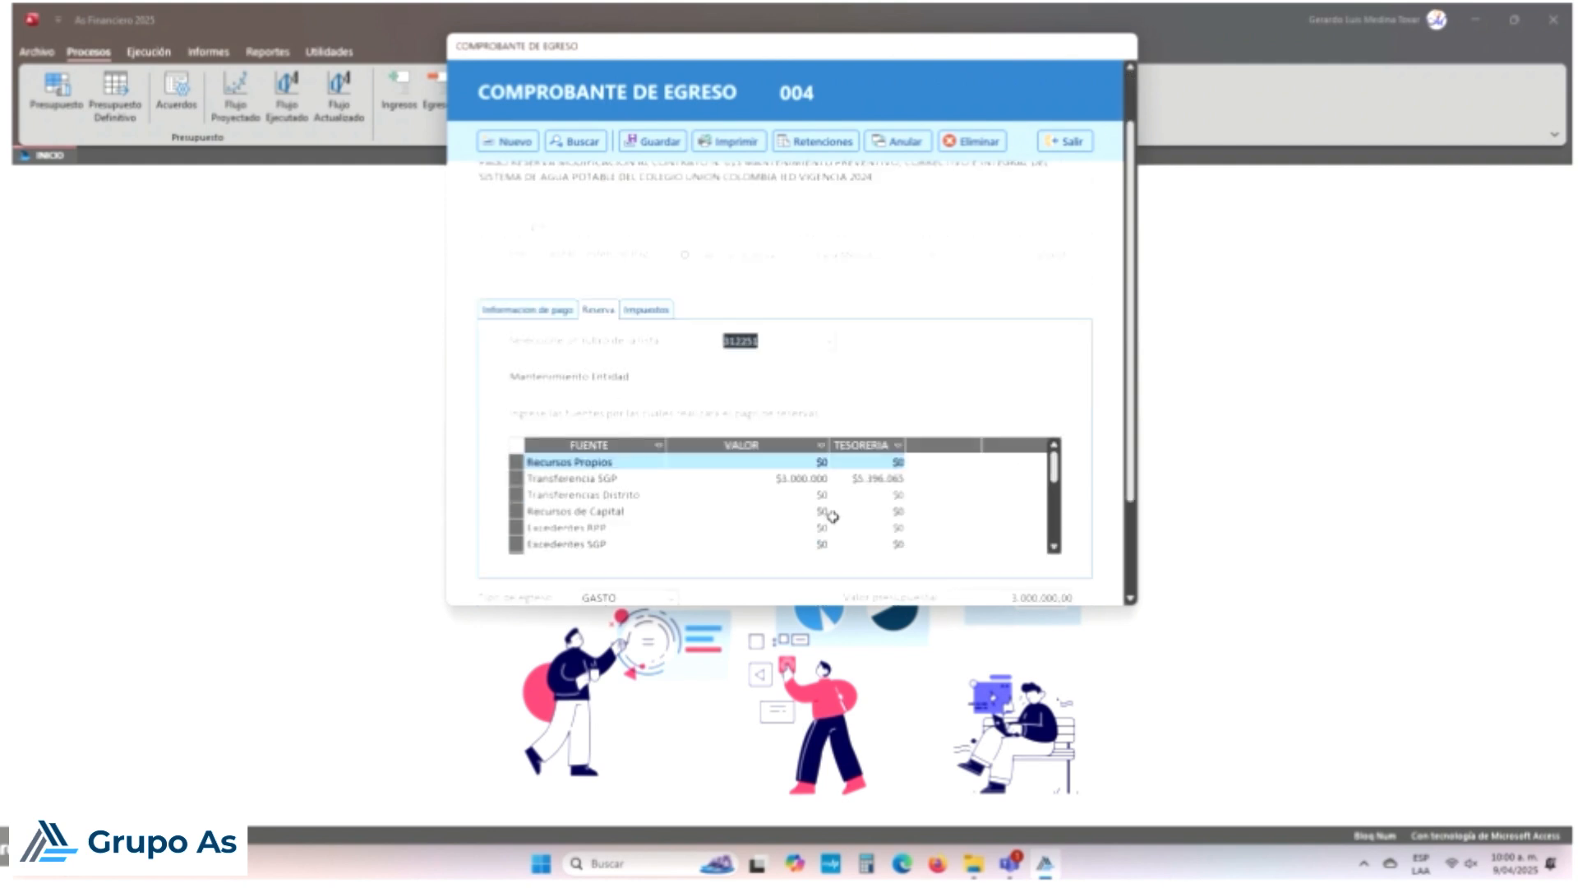
pyautogui.click(789, 479)
pyautogui.press('Up')
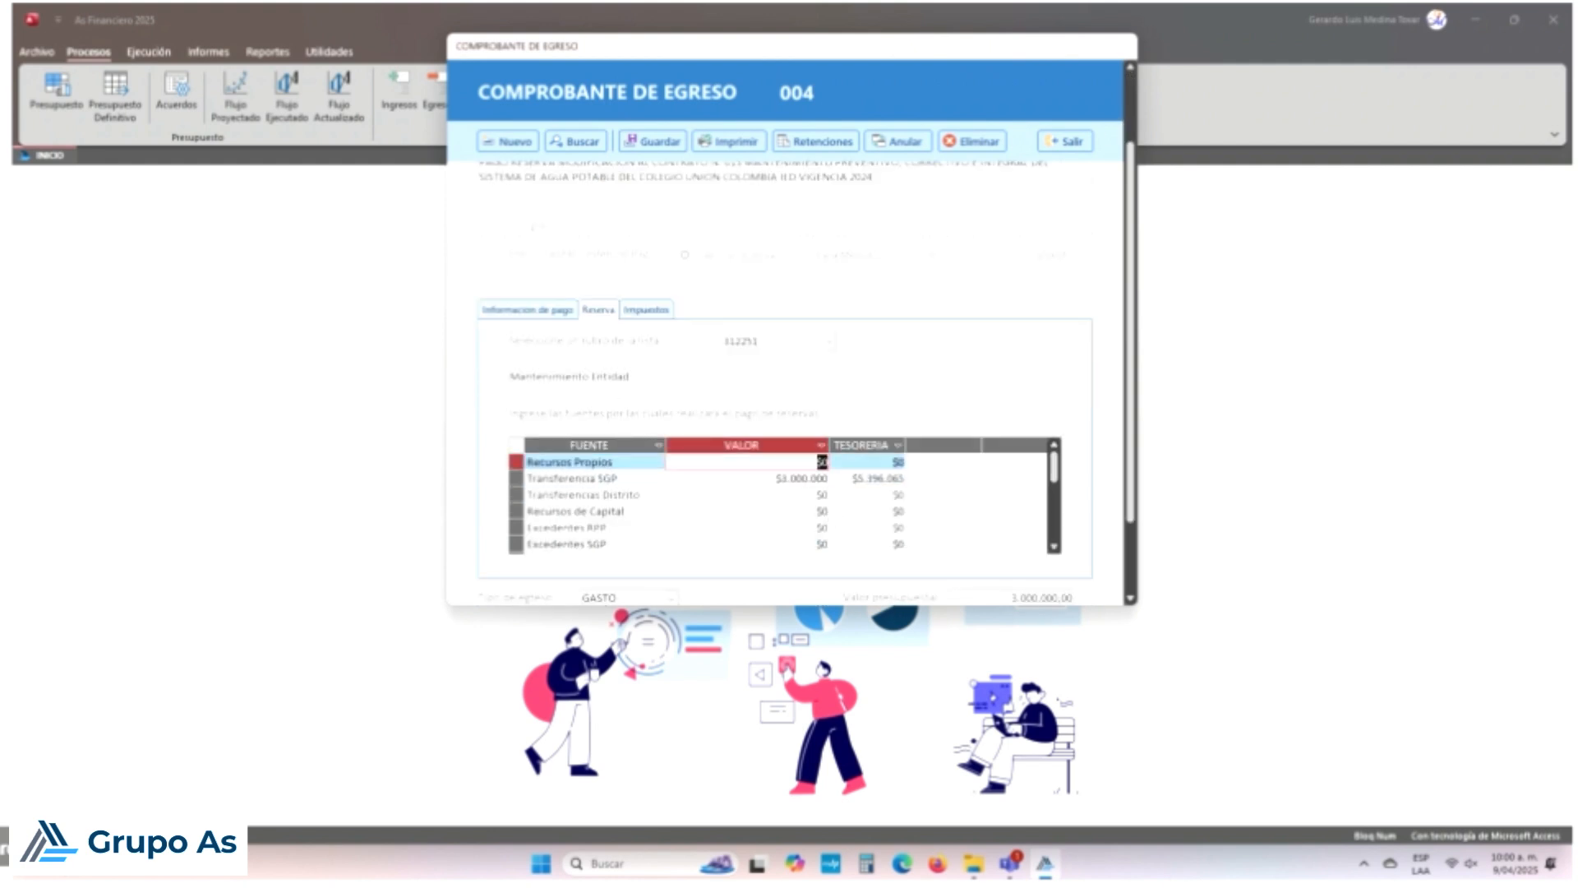
pyautogui.press('Down')
pyautogui.press('Down')
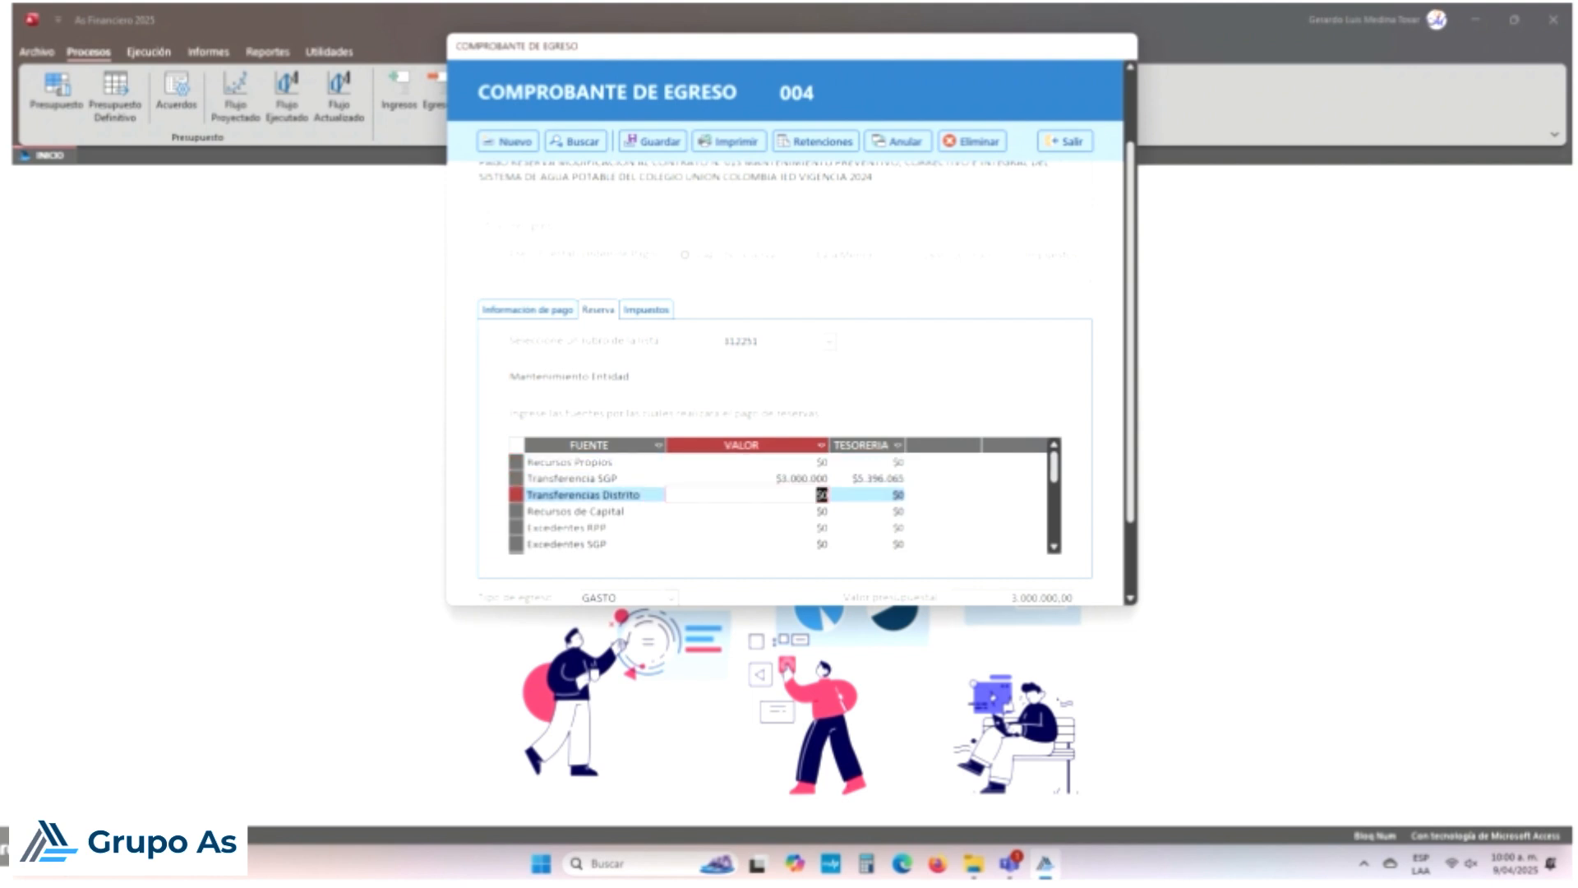
pyautogui.press('Up')
pyautogui.press('Up')
pyautogui.press('Down')
pyautogui.press('Down')
pyautogui.press('Down')
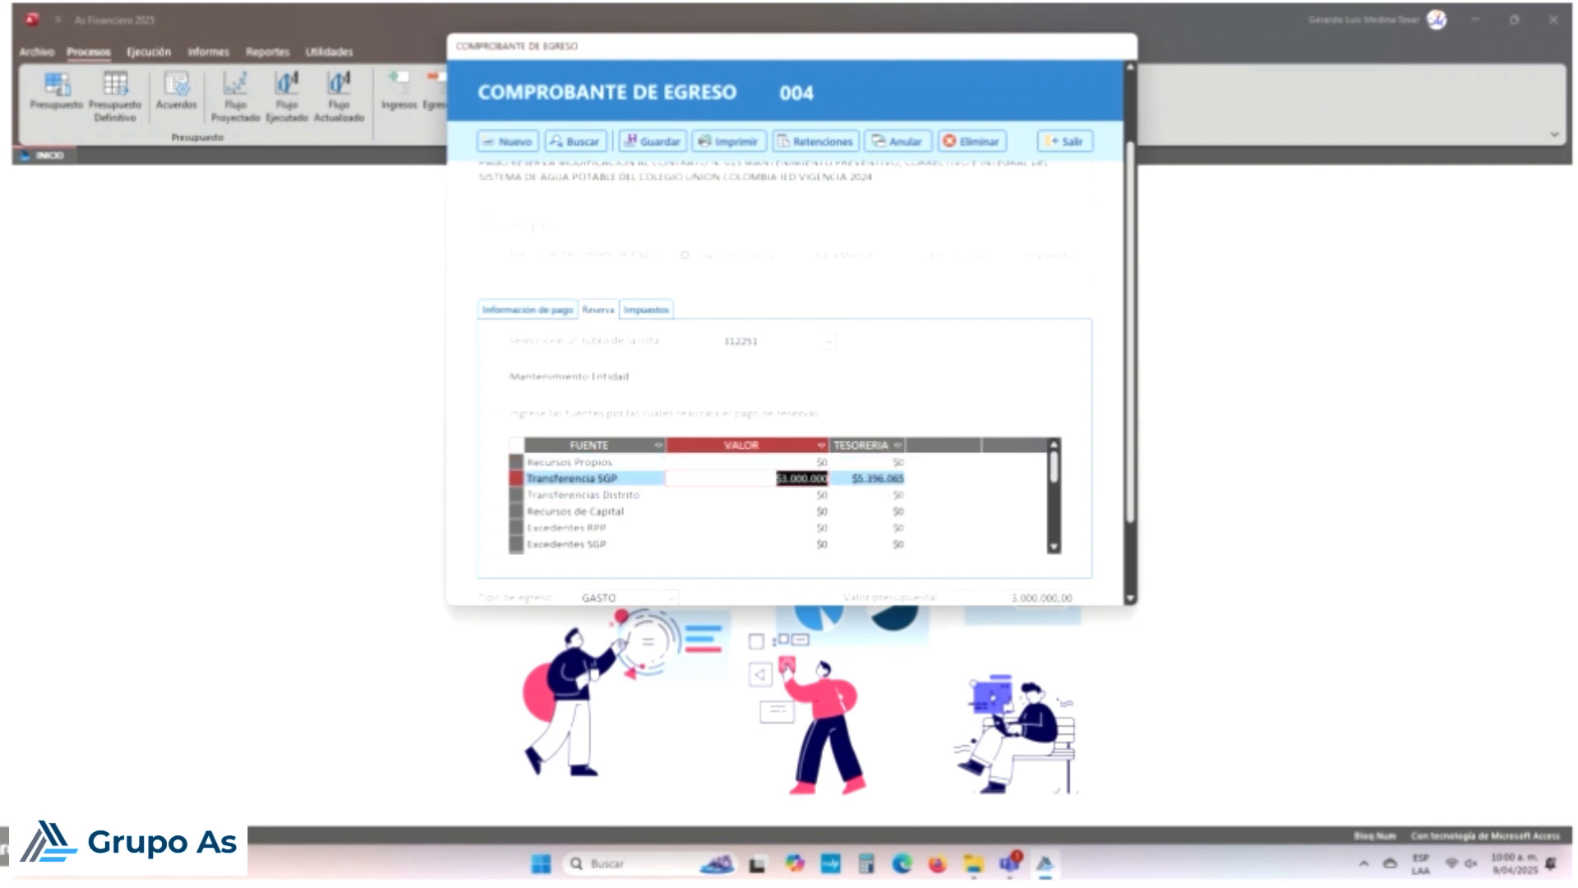
pyautogui.press('Up')
pyautogui.press('Up')
pyautogui.click(865, 477)
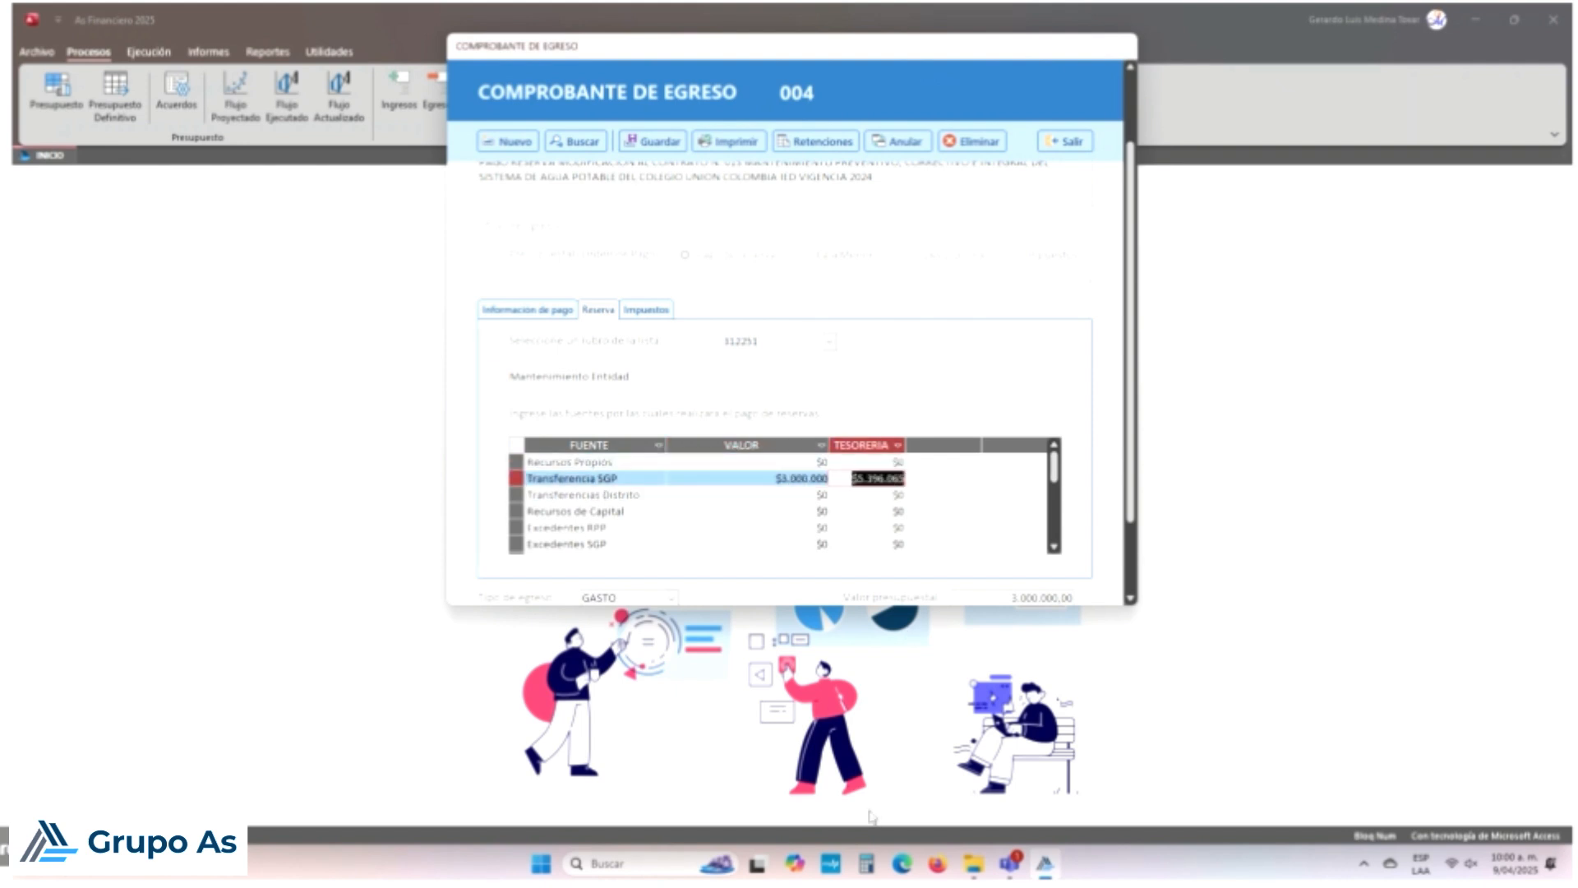
pyautogui.hotkey('shift', 'Tab')
pyautogui.press('Up')
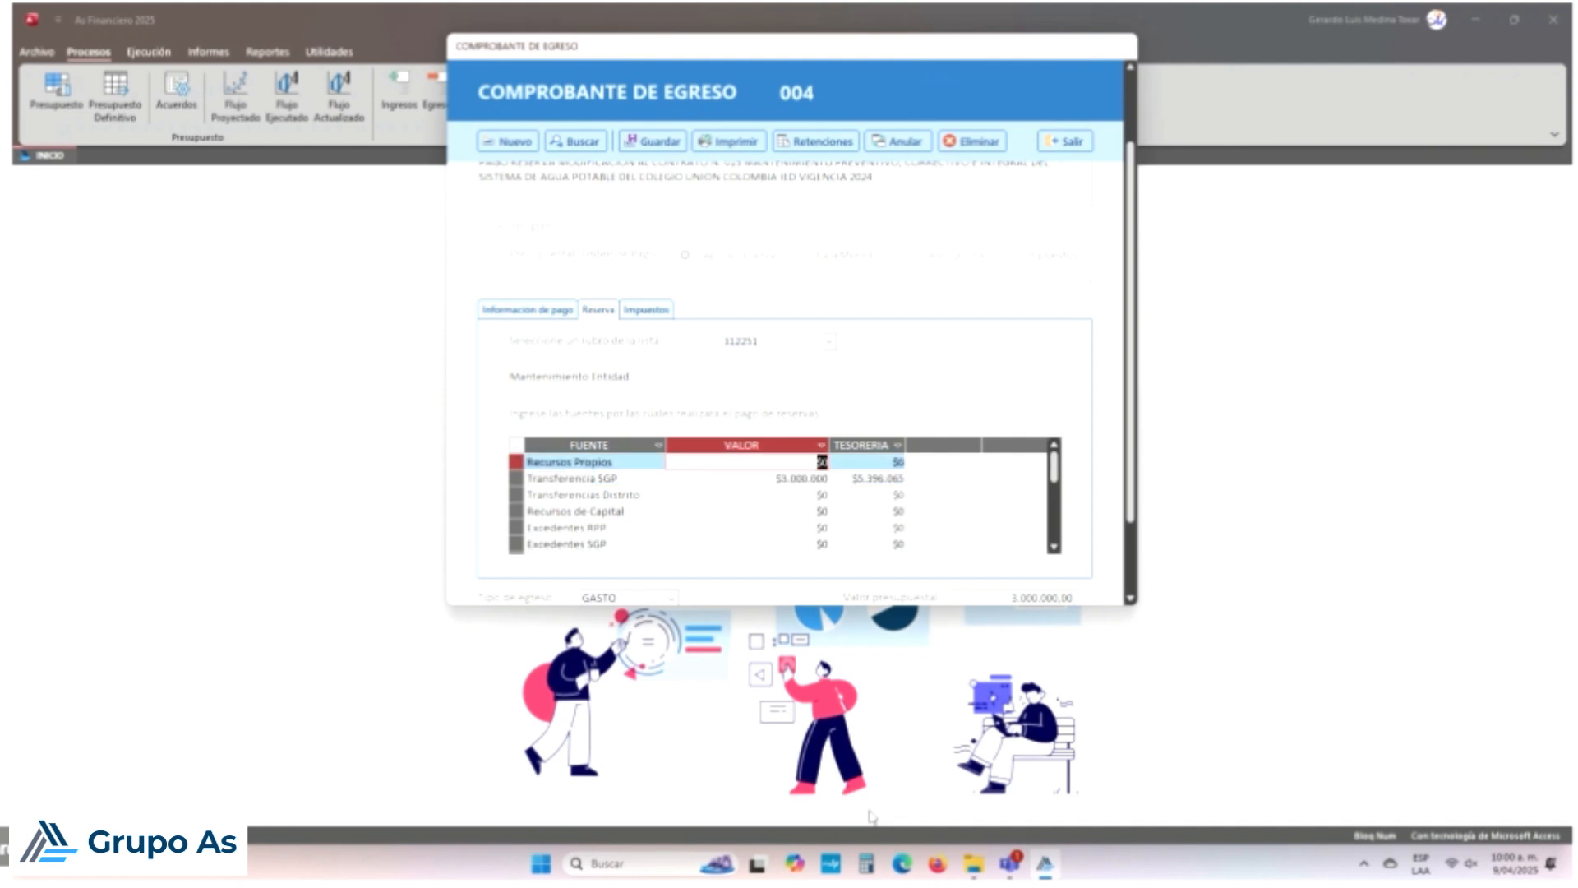
pyautogui.press('Down')
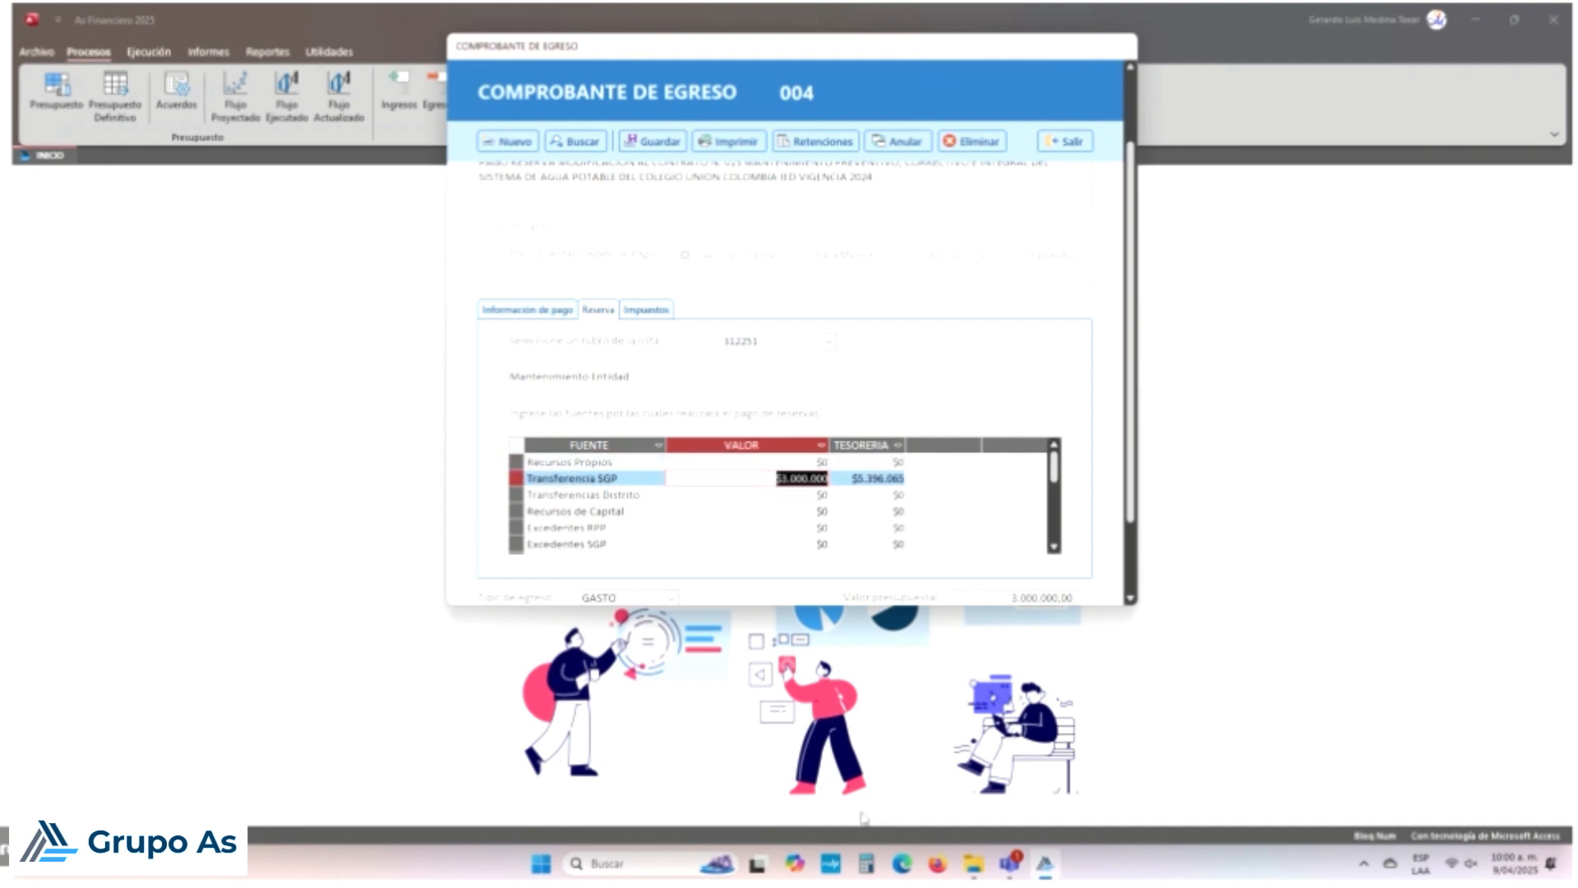
# Step: Review the Transferencias Distrito and lower funding source rows against Transferencia SGP
pyautogui.click(786, 501)
pyautogui.click(892, 493)
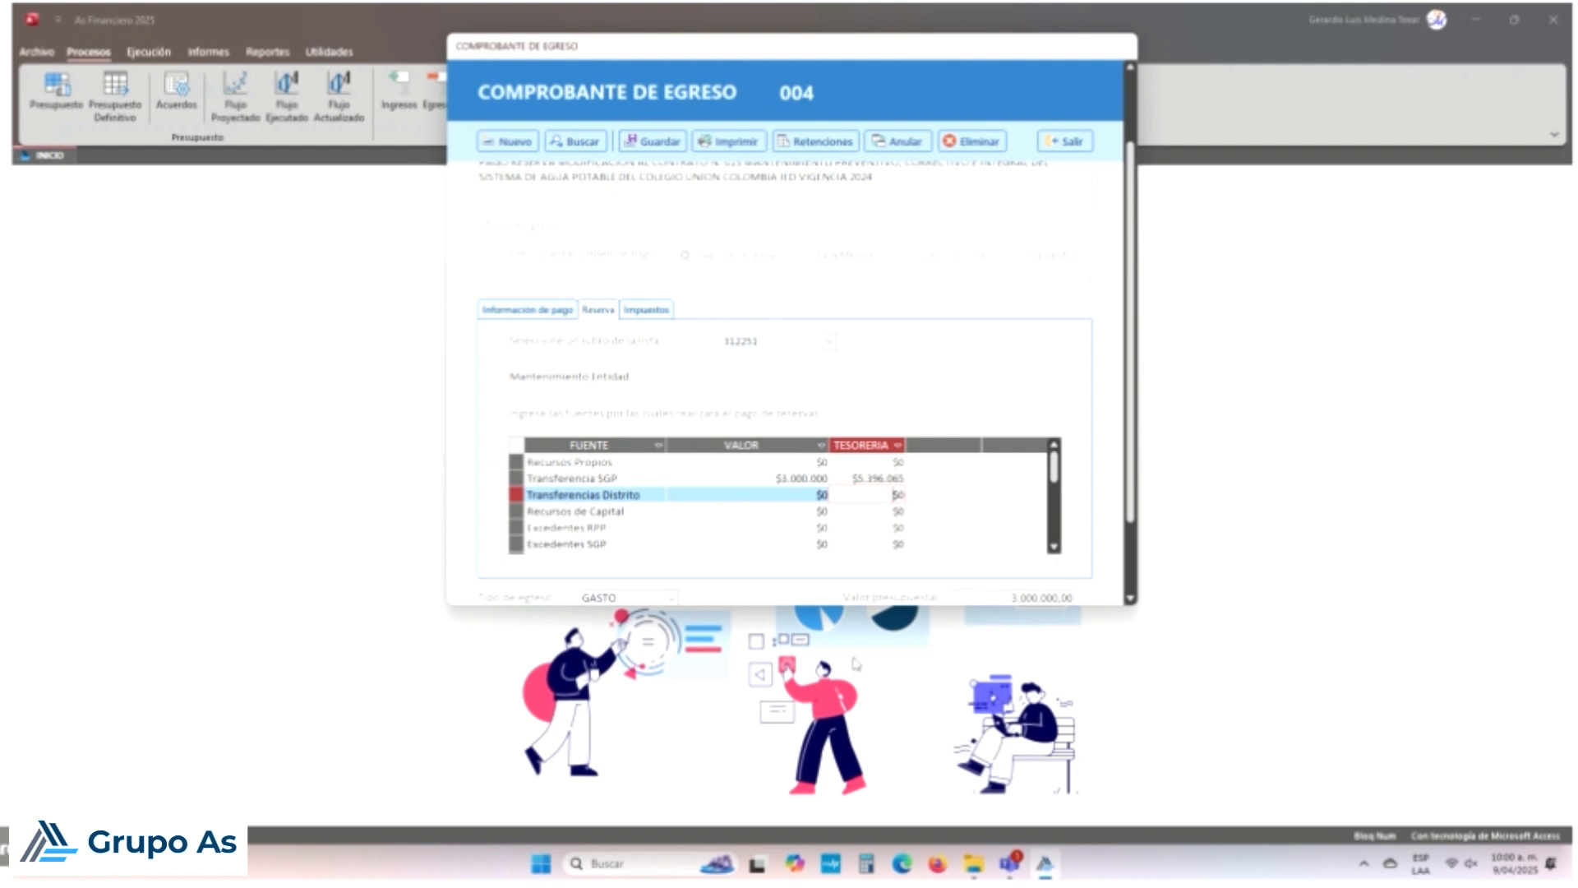
pyautogui.press('Up')
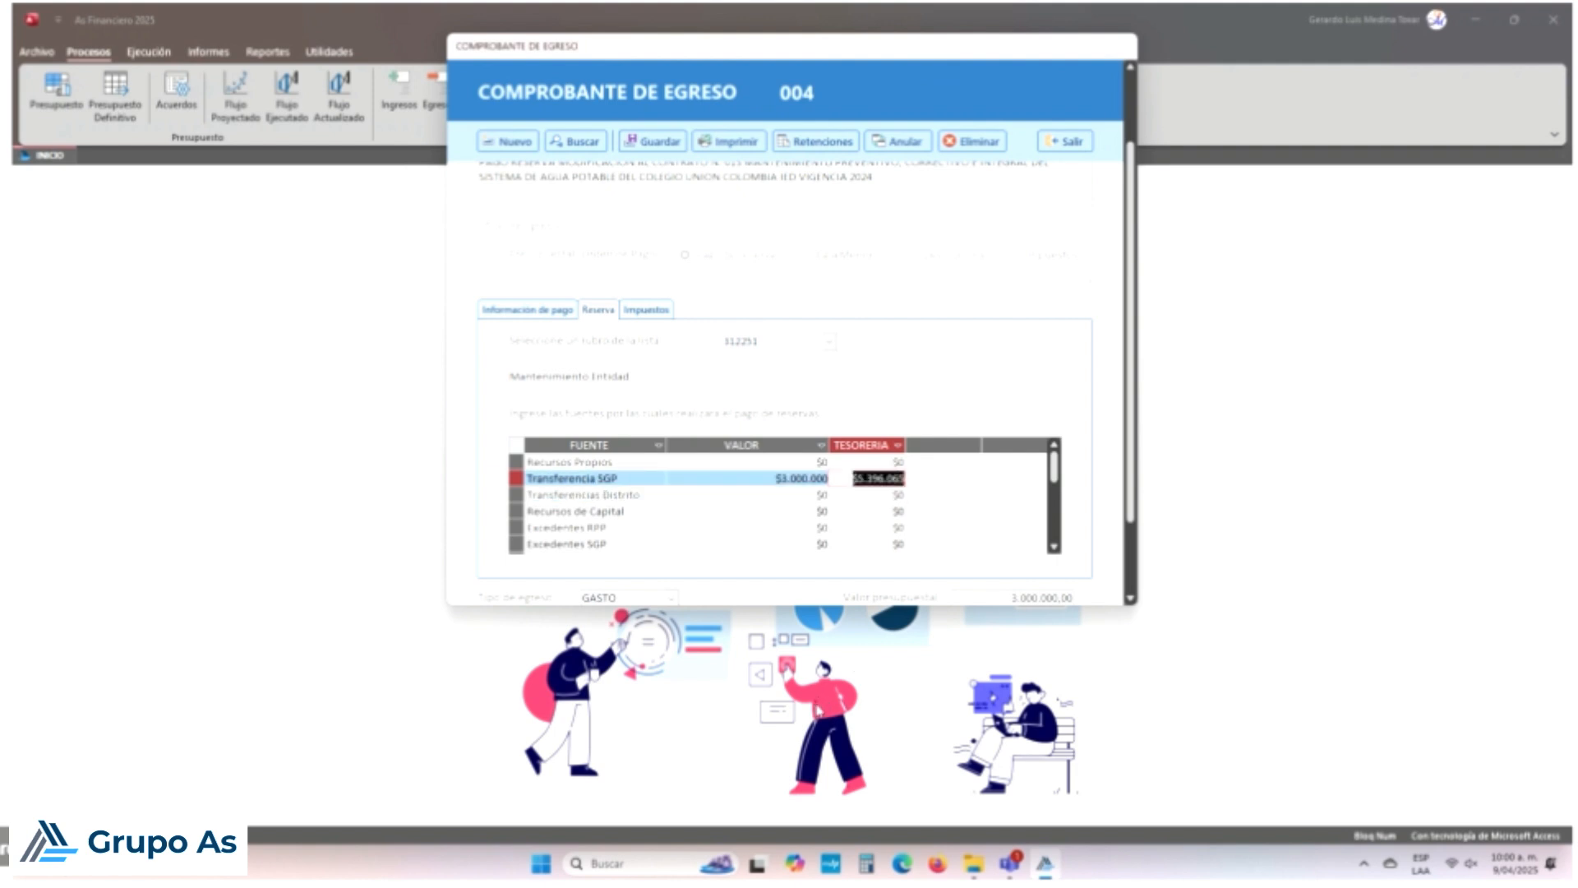
pyautogui.press('Left')
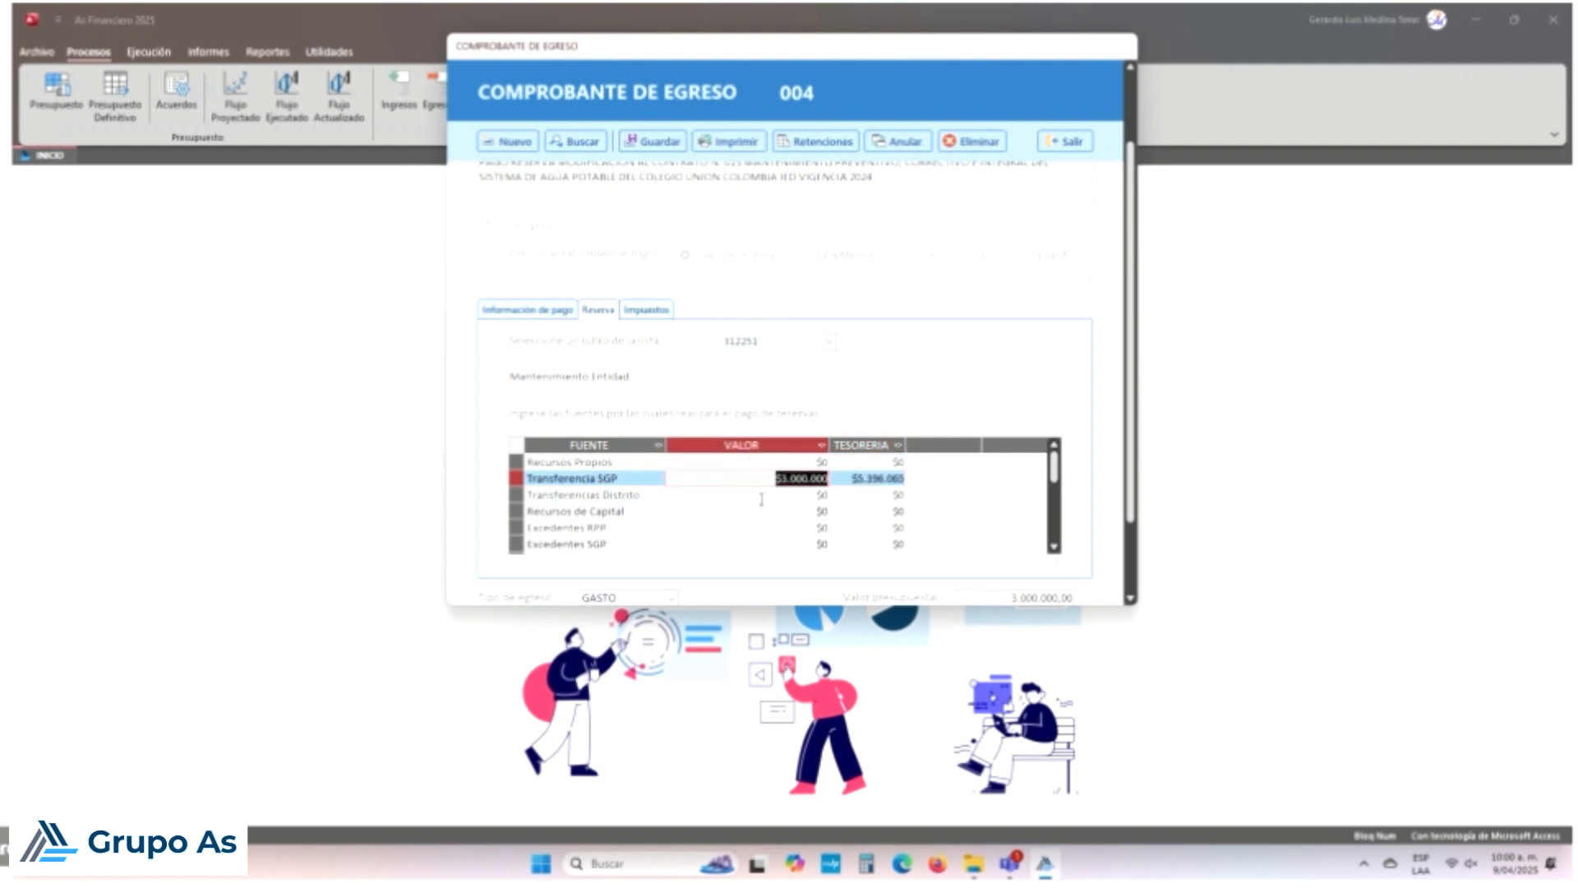
pyautogui.press('Down')
pyautogui.press('Down')
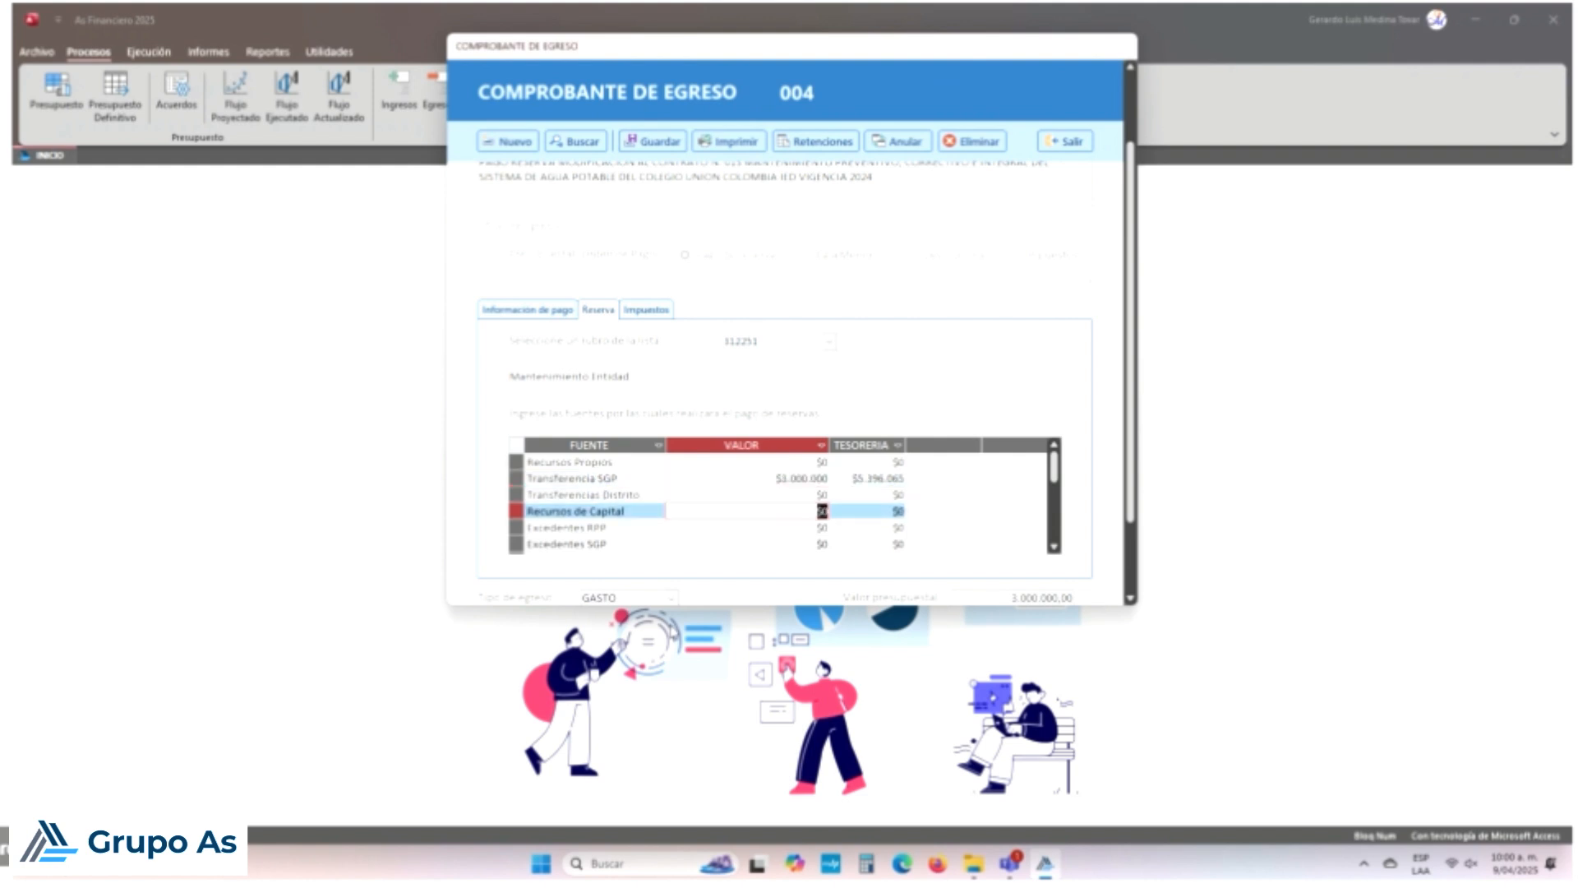
pyautogui.press('Down')
pyautogui.press('Down')
pyautogui.press('Up')
pyautogui.press('Up')
pyautogui.press('Up')
pyautogui.press('Up')
pyautogui.press('Up')
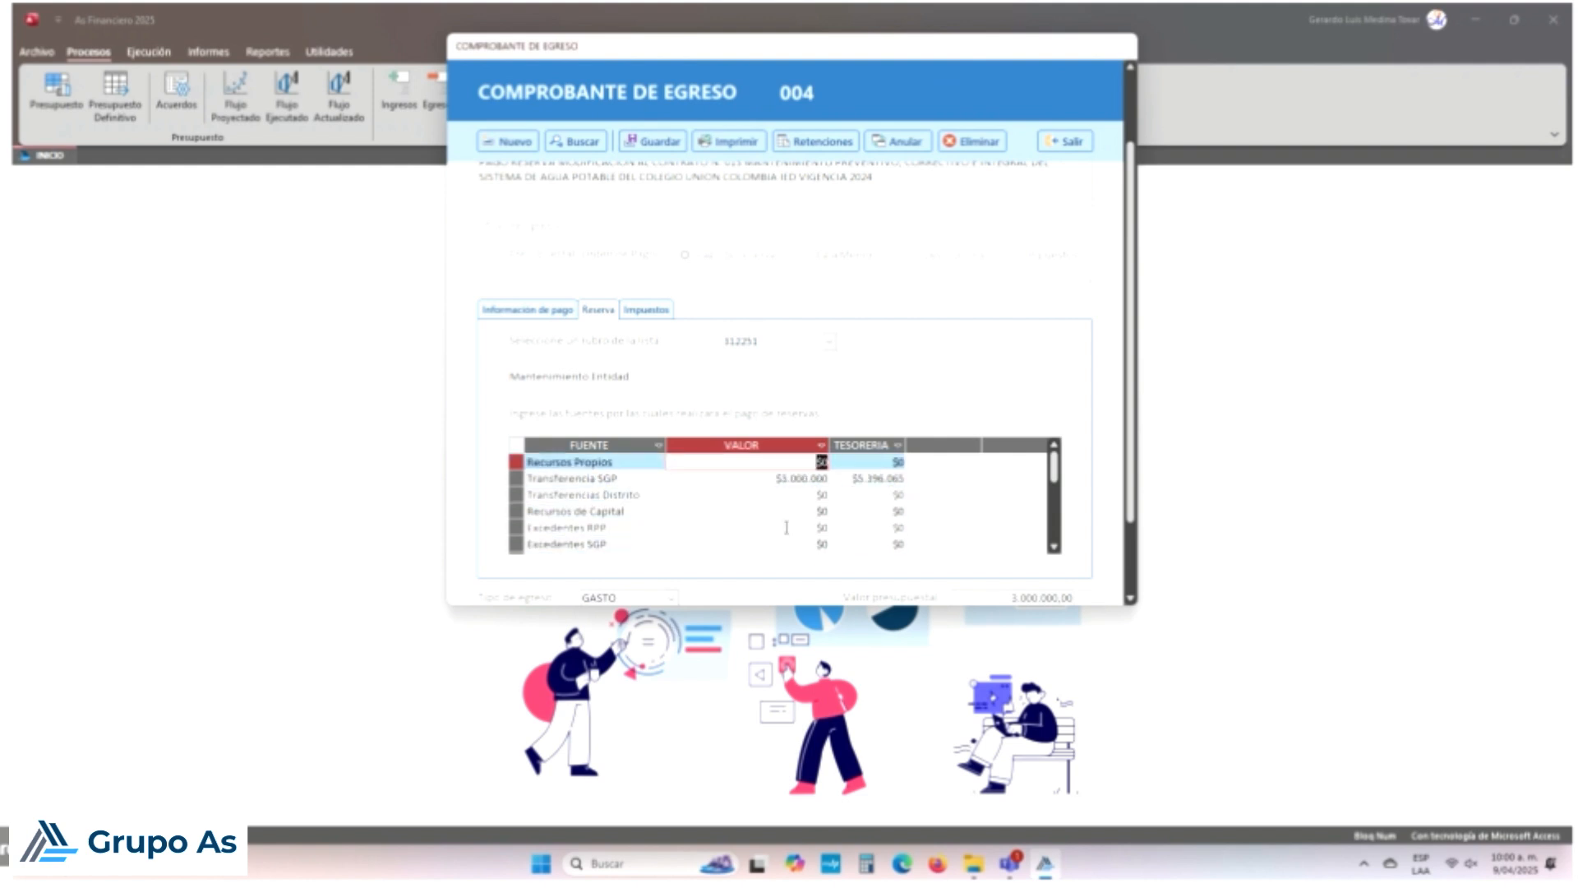
# Step: Confirm the $3.000.000 Transferencia SGP value, then bring up the voucher's tax deductions
pyautogui.click(849, 444)
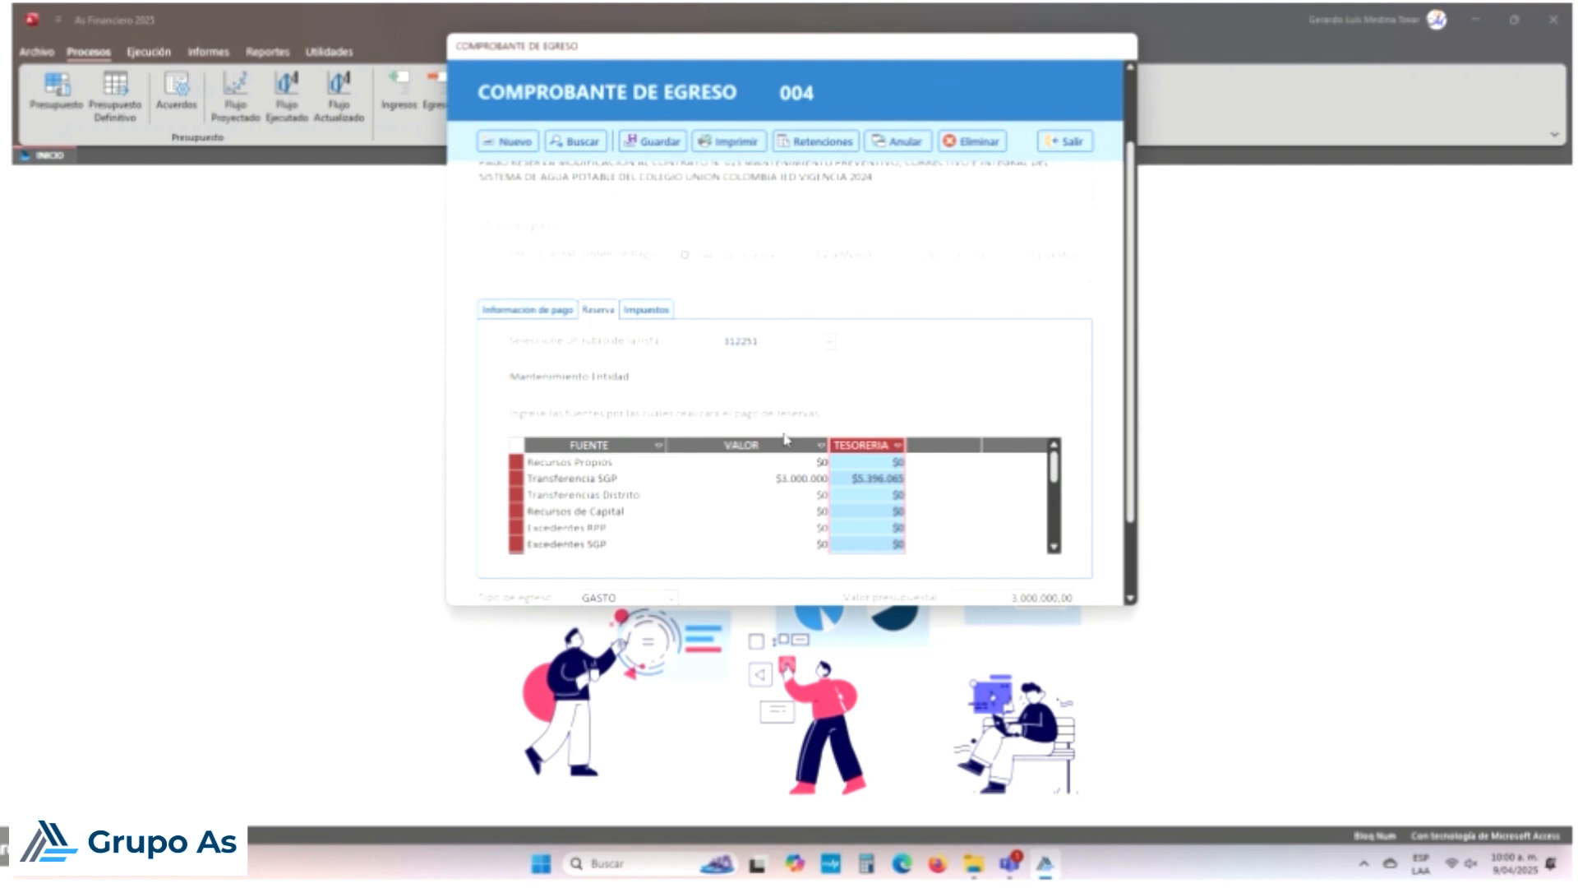
pyautogui.click(785, 444)
pyautogui.click(738, 478)
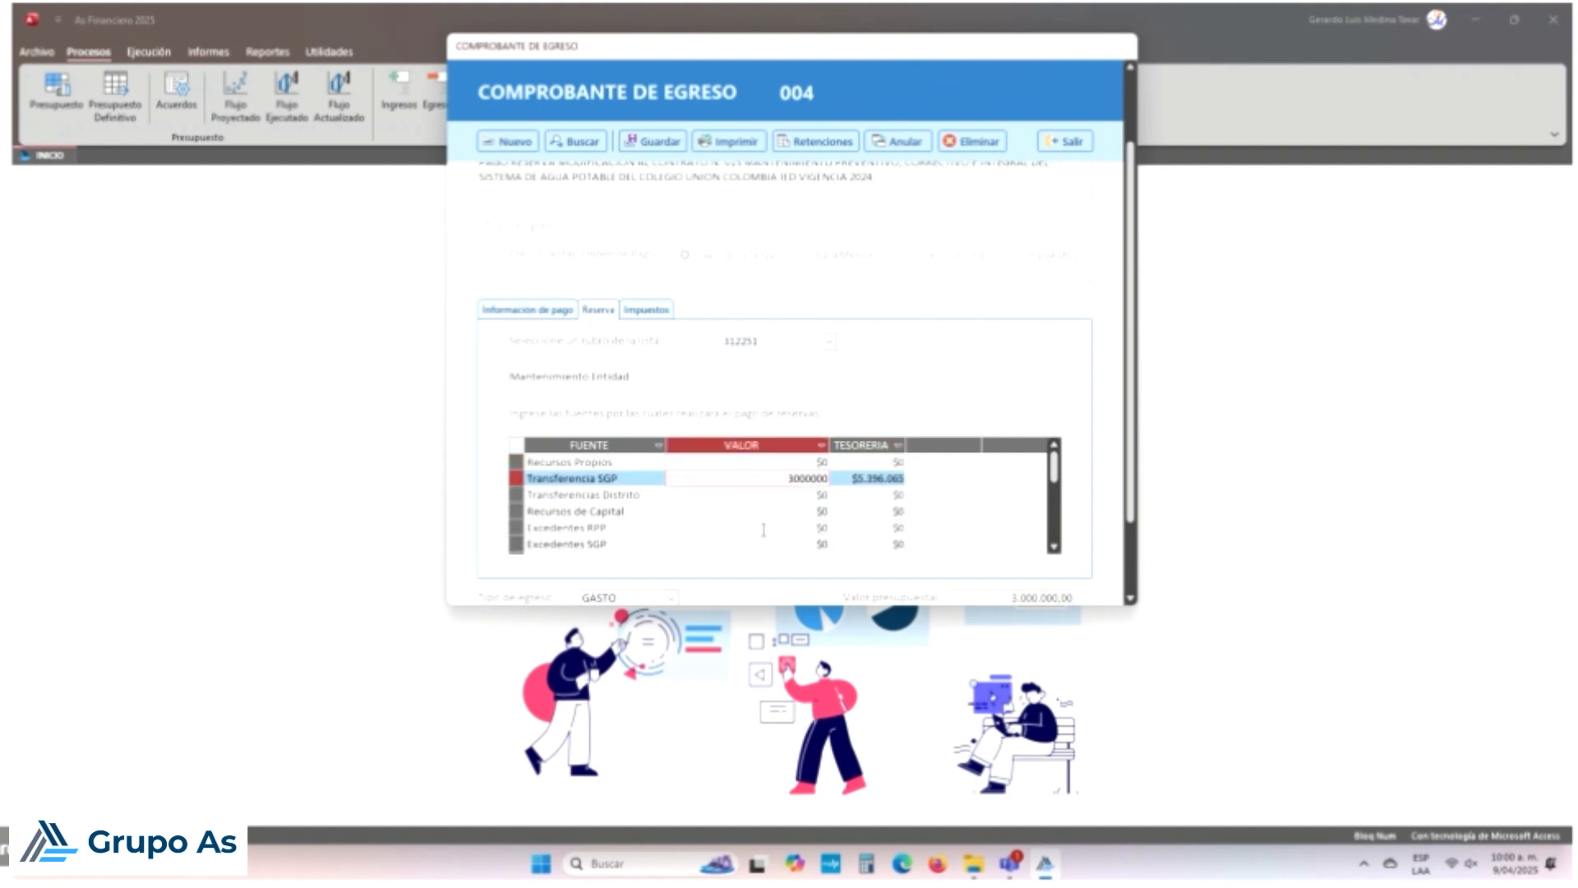
pyautogui.press('Down')
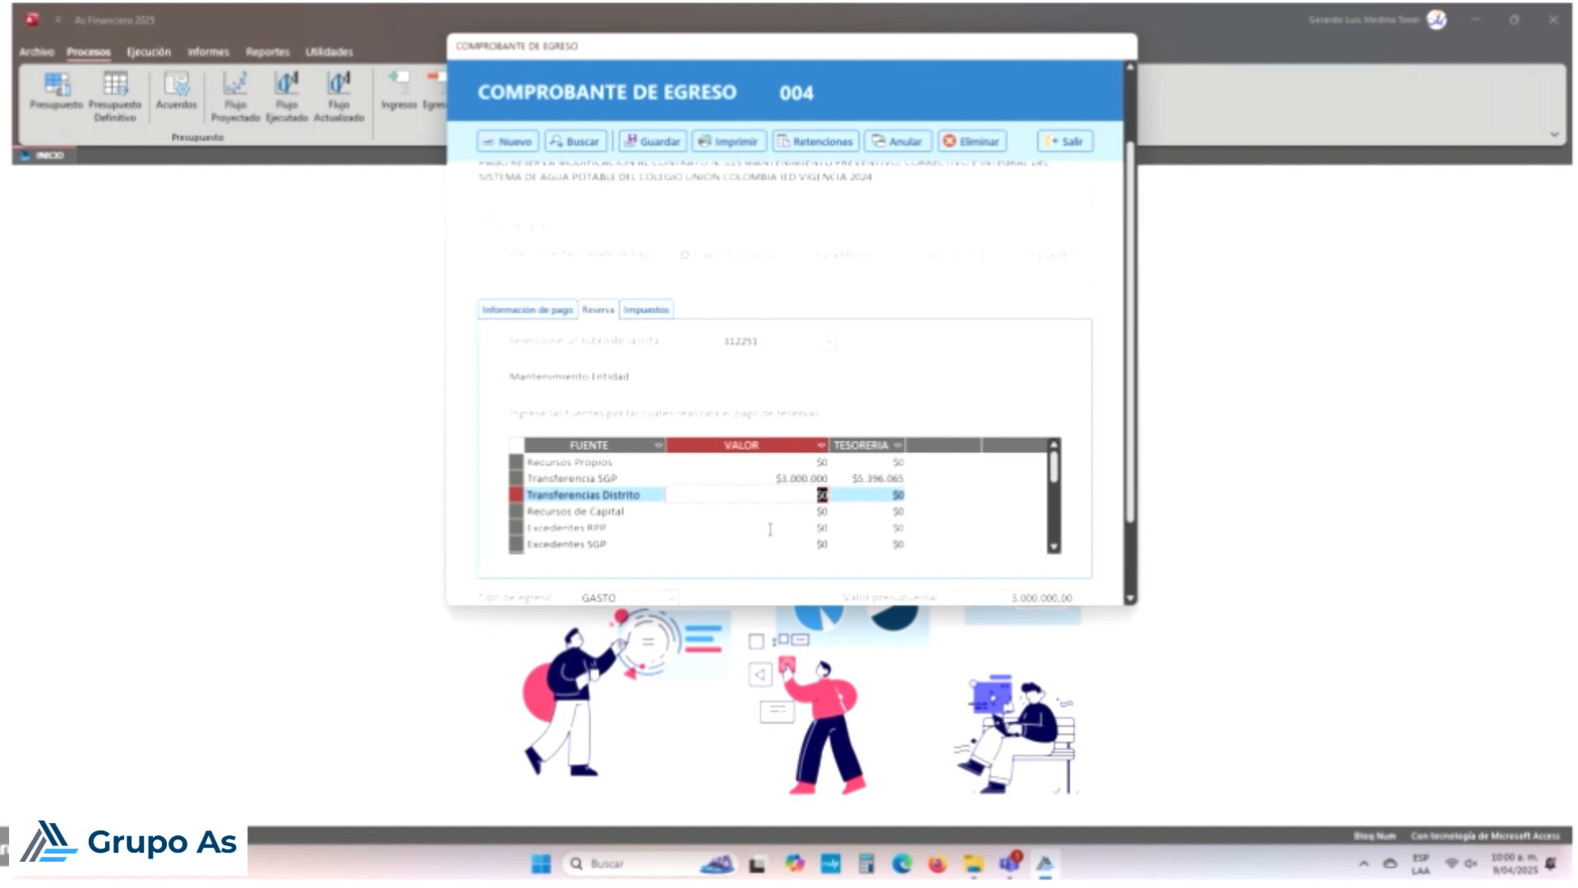
pyautogui.press('Up')
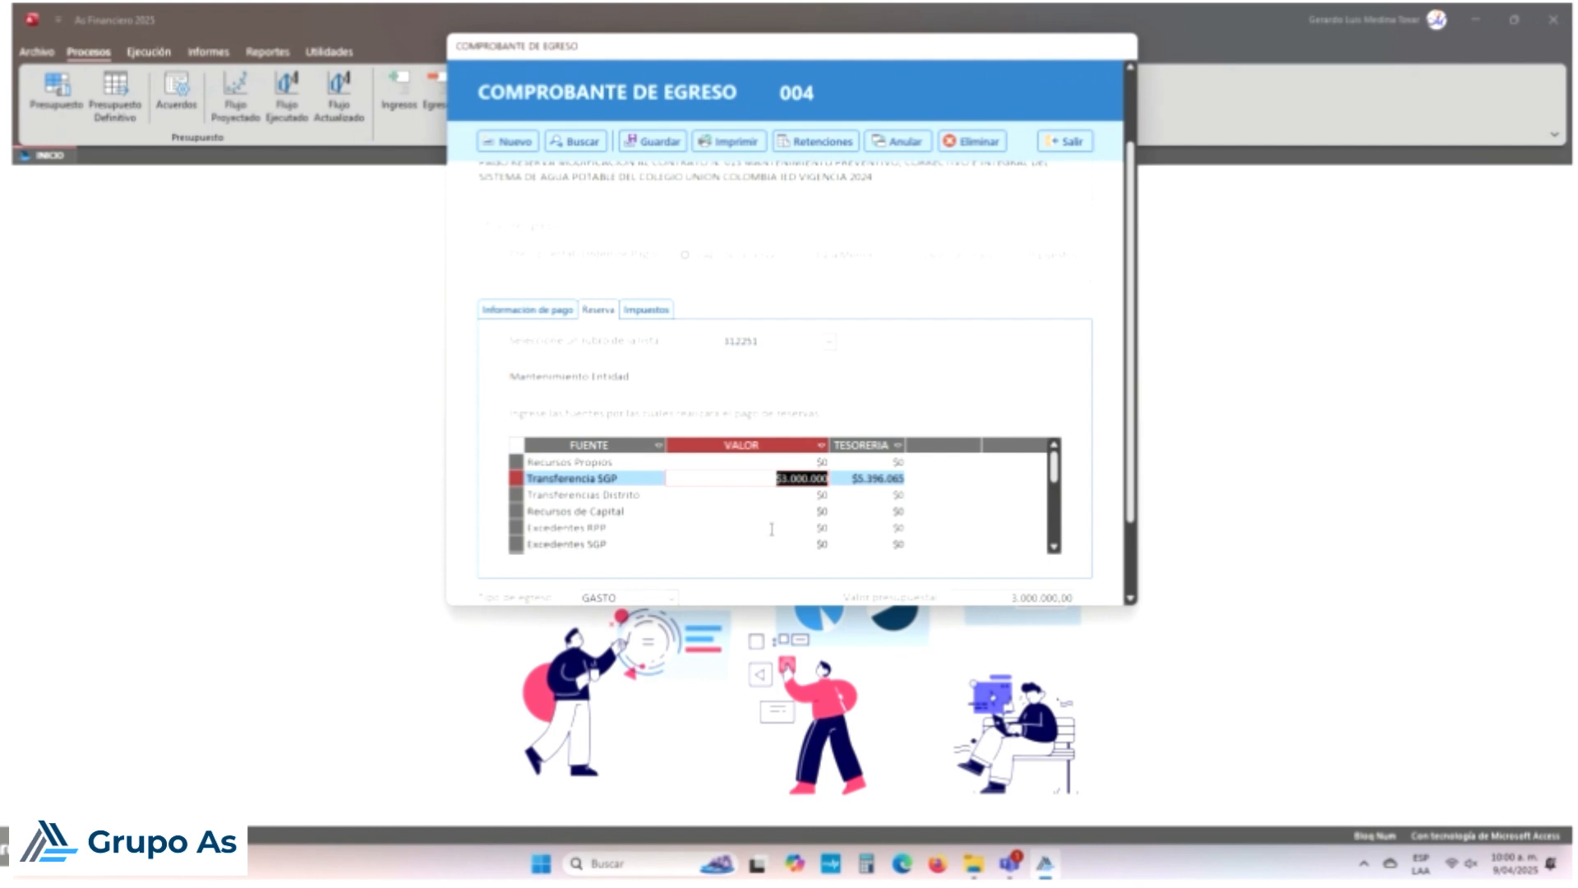
pyautogui.press('Up')
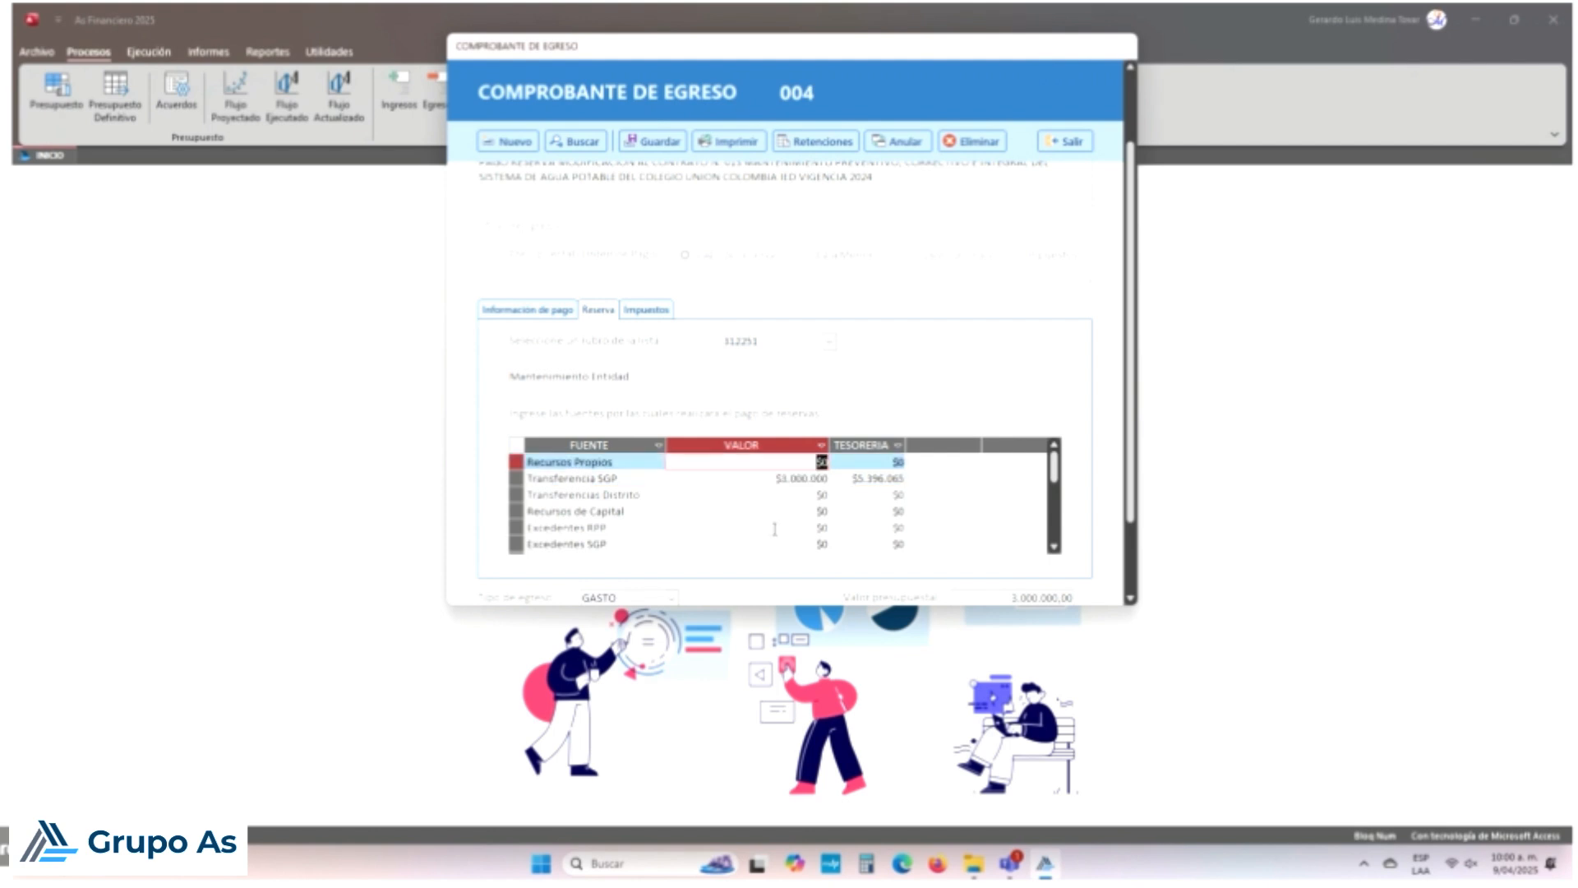
pyautogui.press('Down')
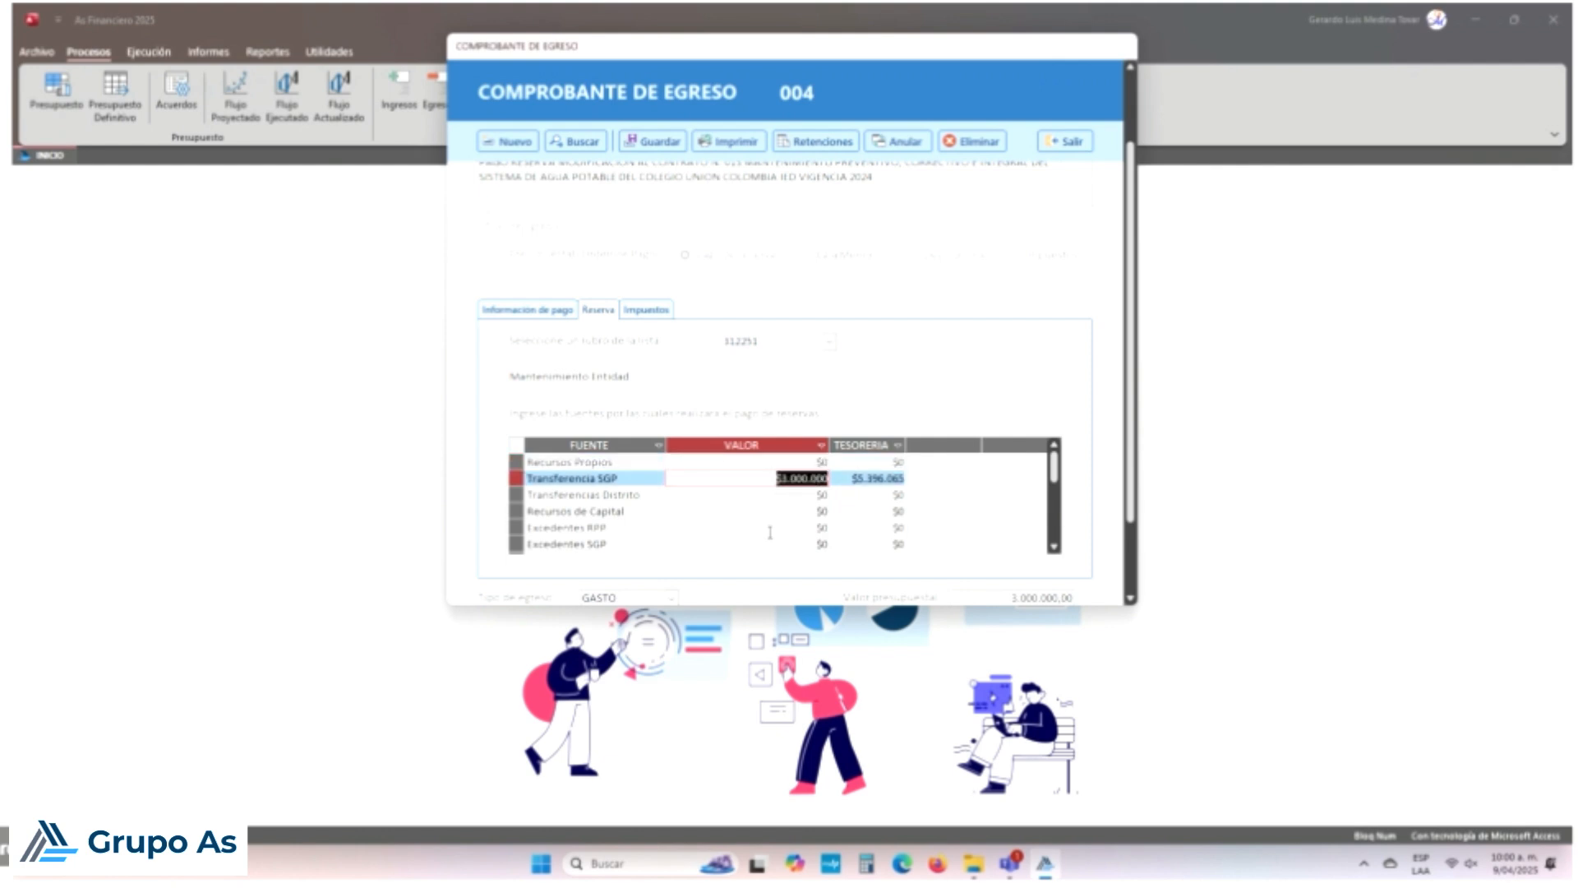
pyautogui.click(652, 310)
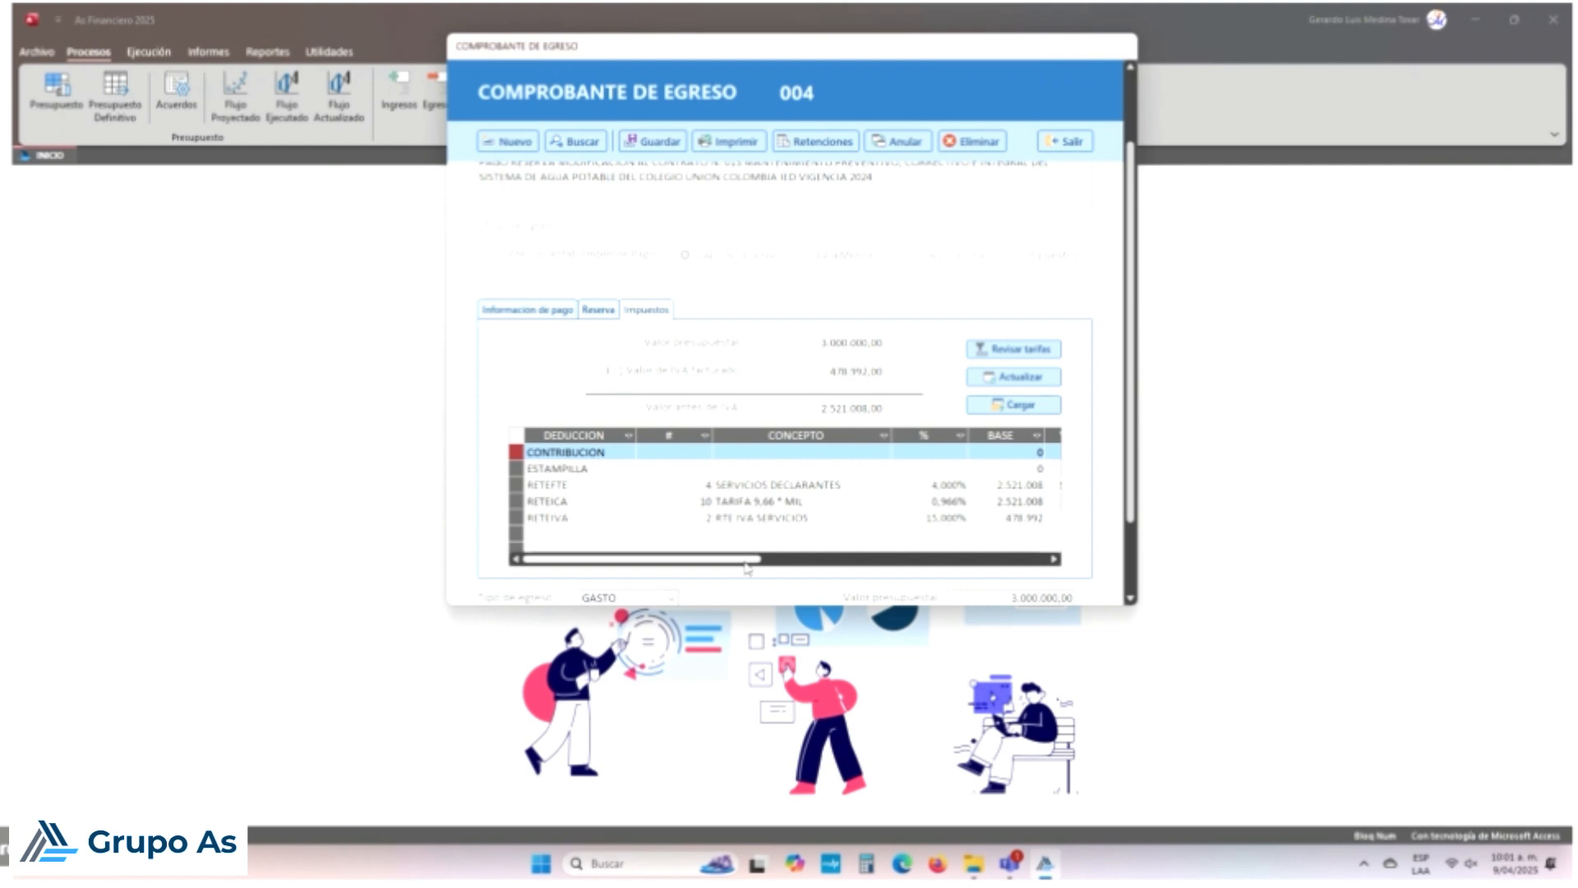
pyautogui.moveTo(746, 566); pyautogui.dragTo(887, 566)
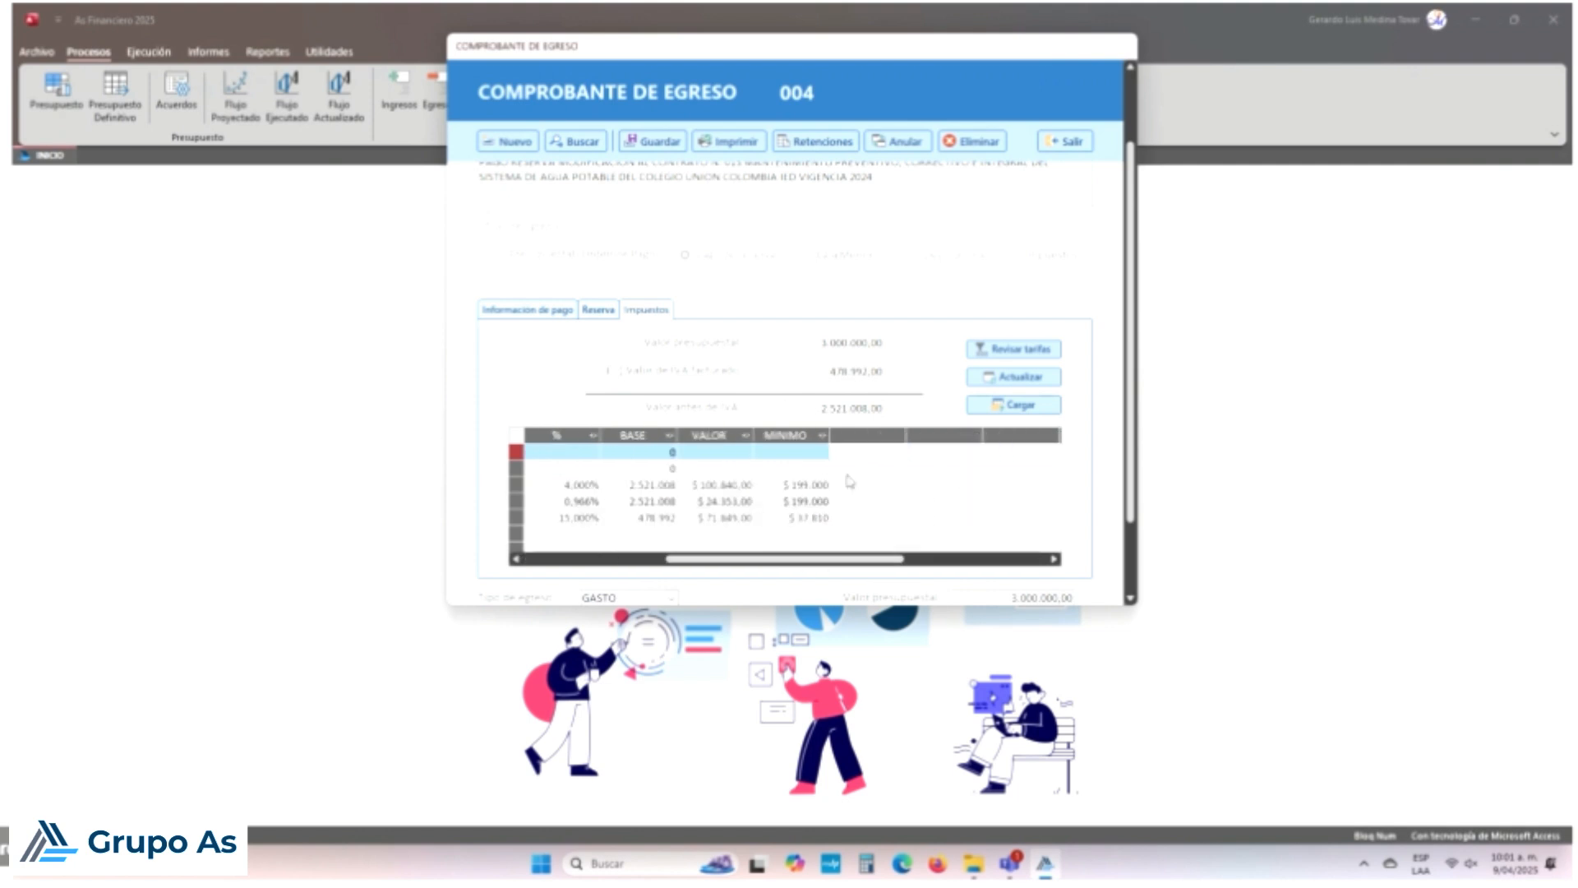
pyautogui.click(795, 436)
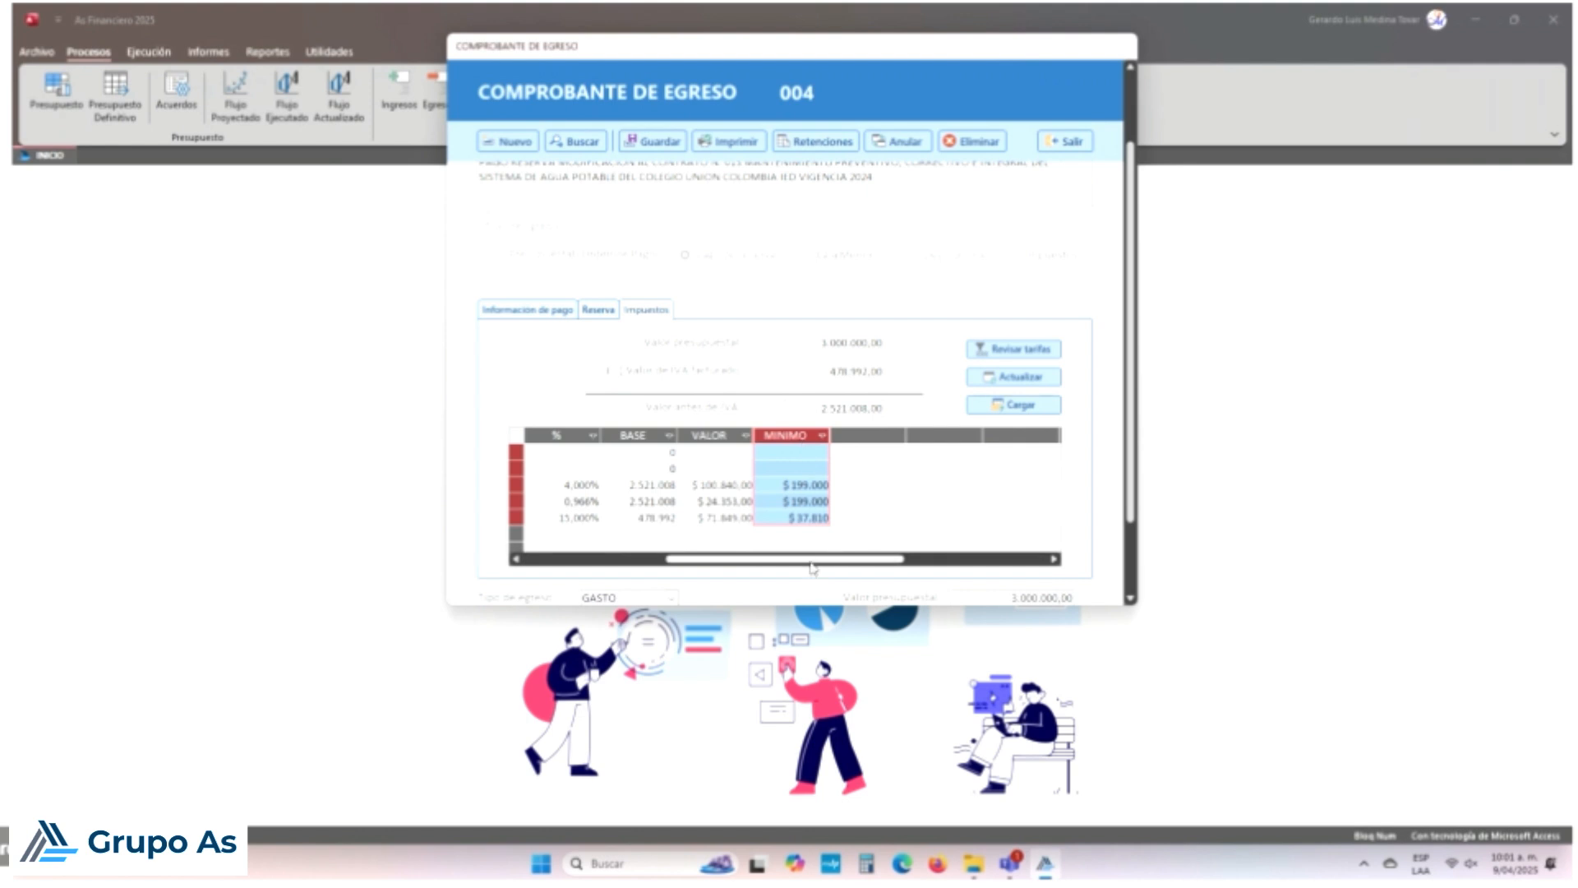
pyautogui.moveTo(811, 565); pyautogui.dragTo(770, 560)
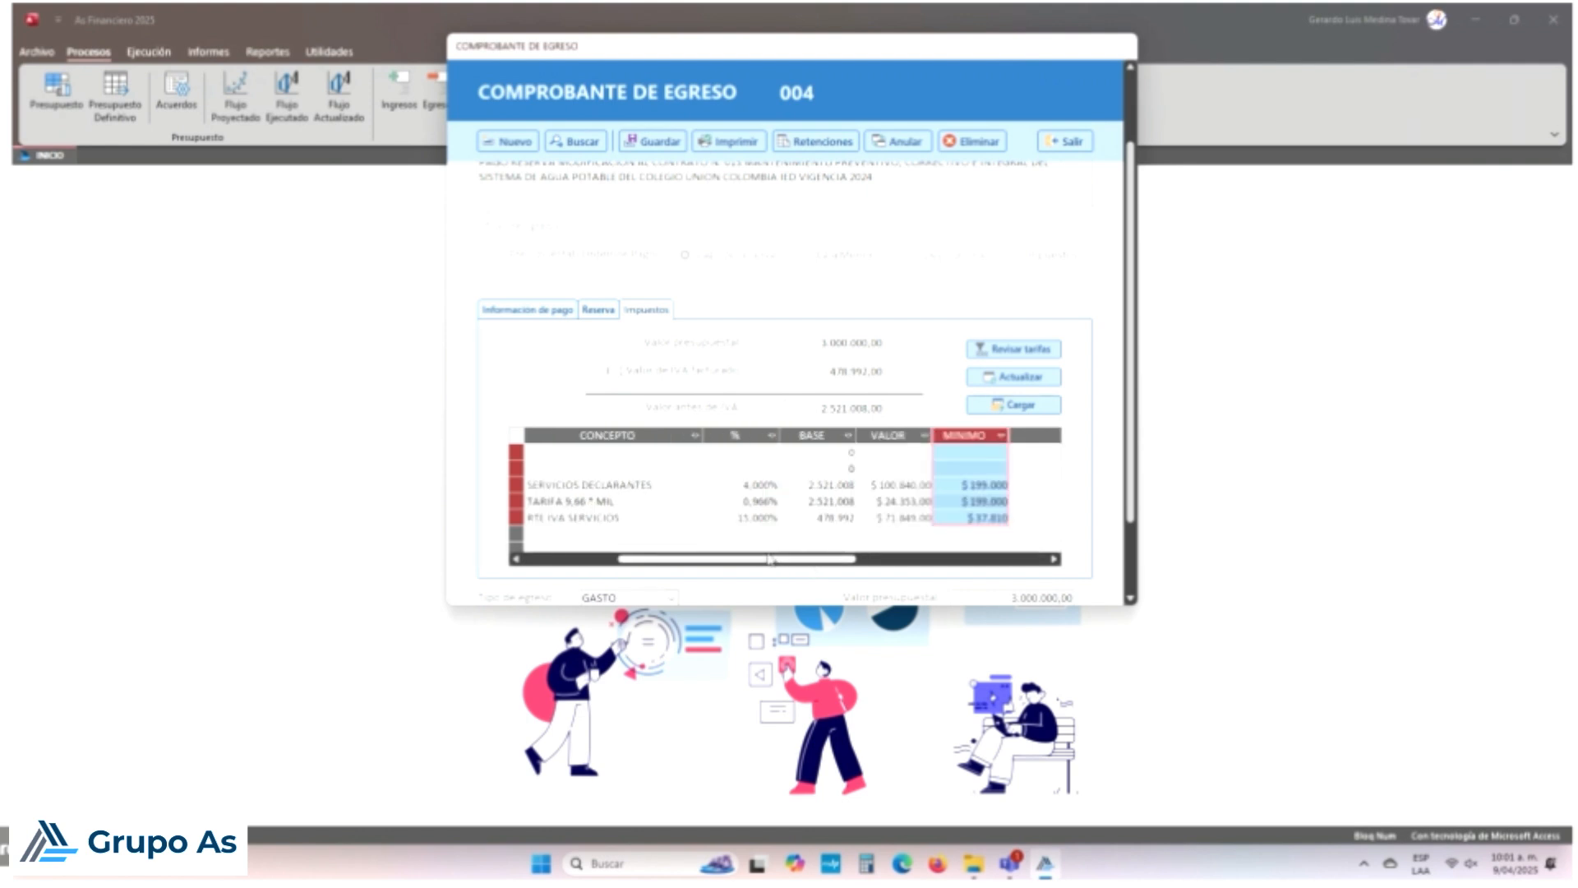
pyautogui.click(972, 500)
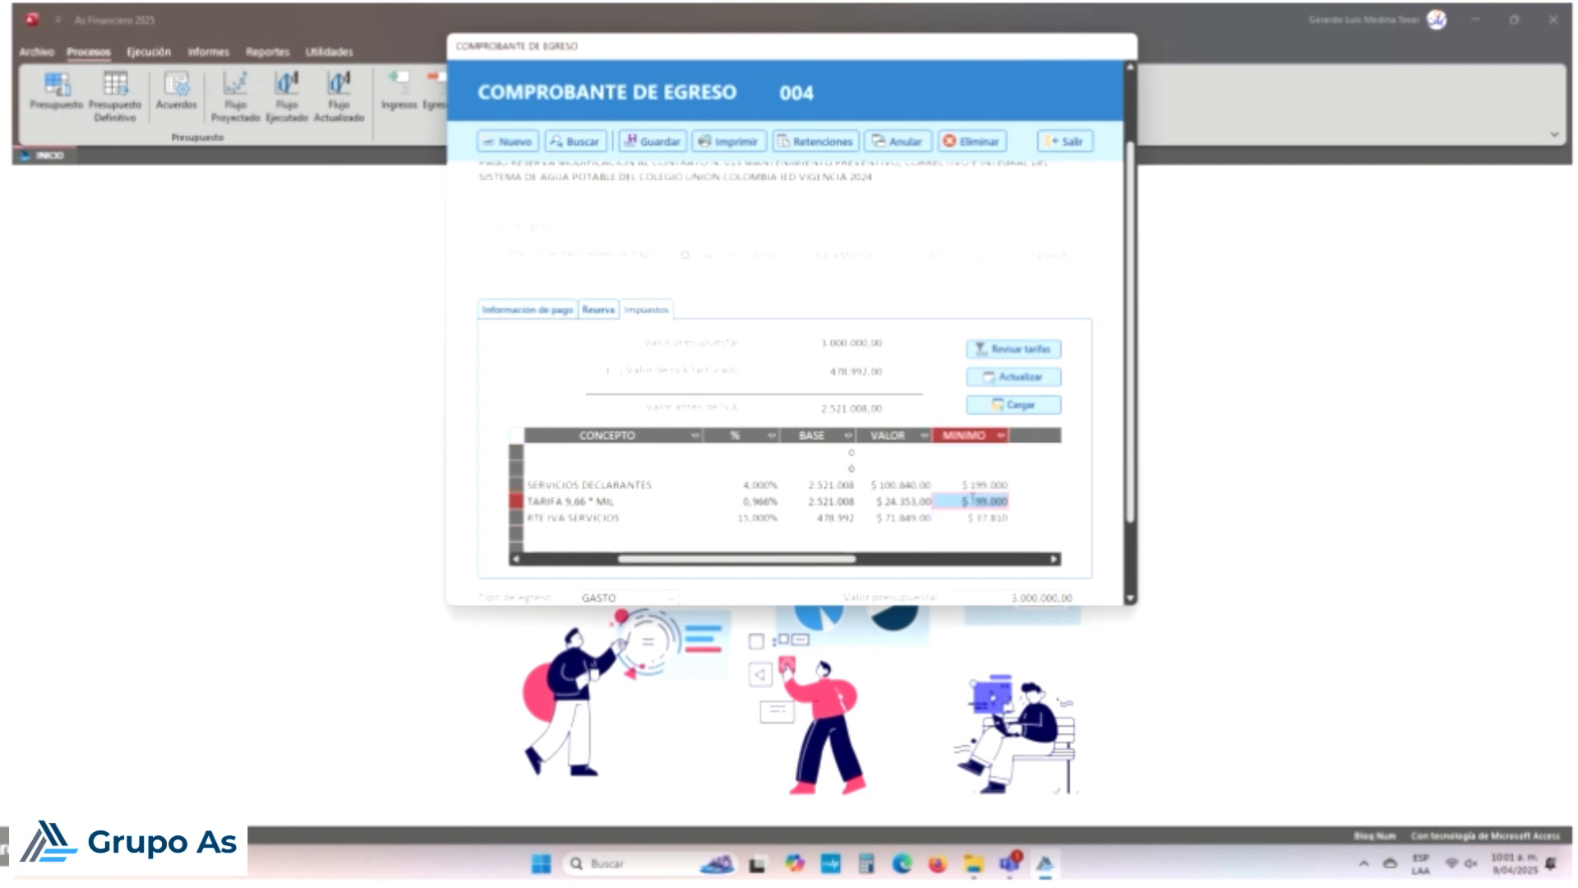
pyautogui.click(972, 518)
pyautogui.click(972, 486)
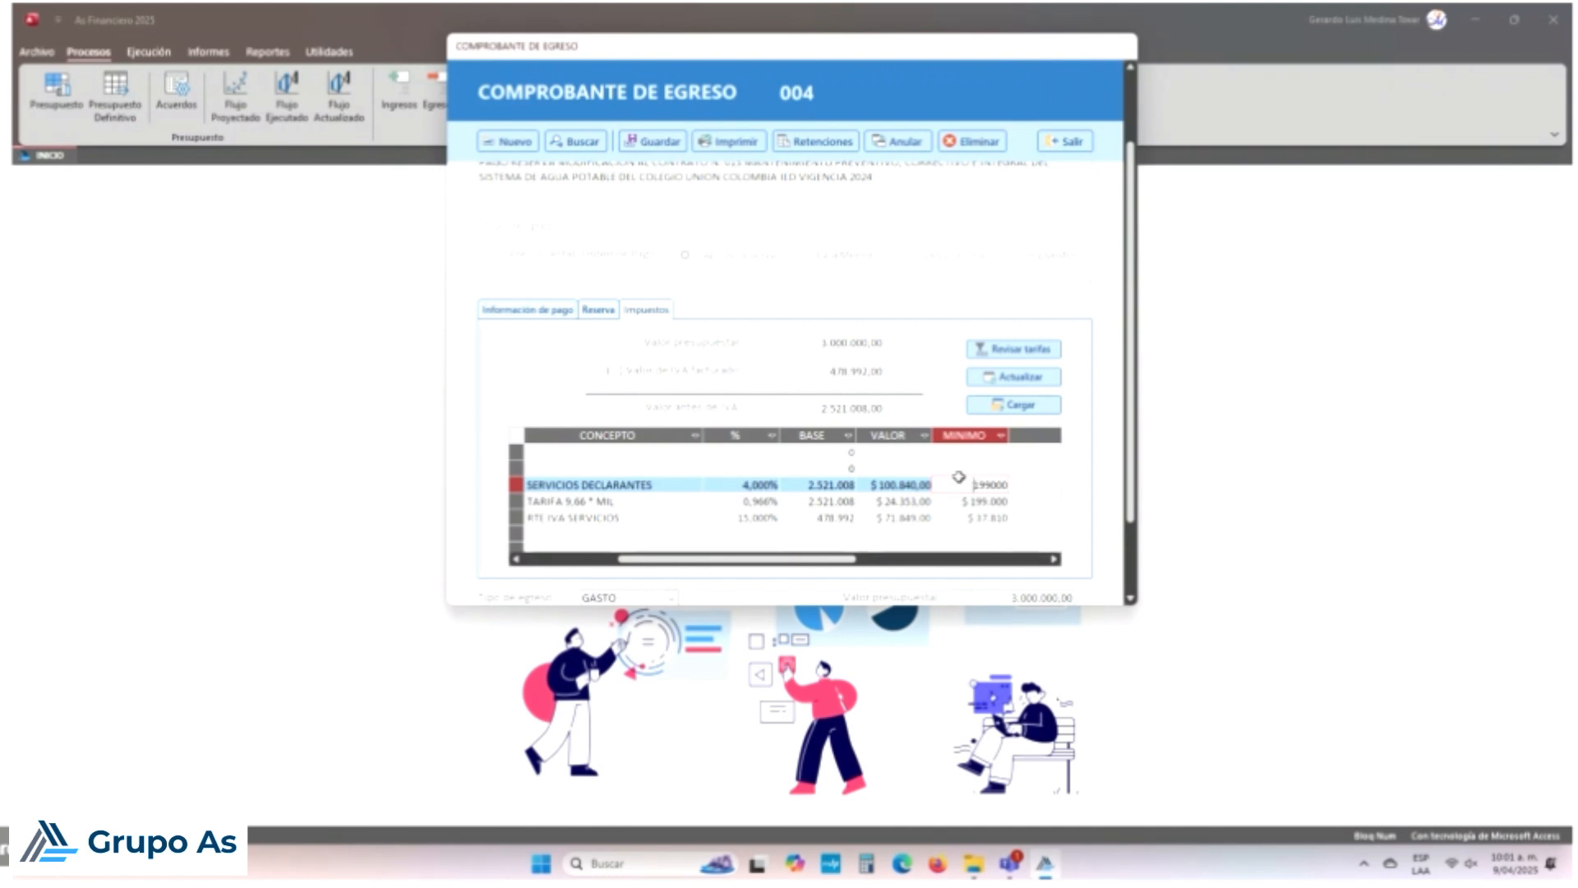
pyautogui.press('Down')
pyautogui.press('Up')
pyautogui.click(972, 489)
pyautogui.press('Down')
pyautogui.press('Up')
pyautogui.click(989, 487)
pyautogui.press('Down')
pyautogui.press('Down')
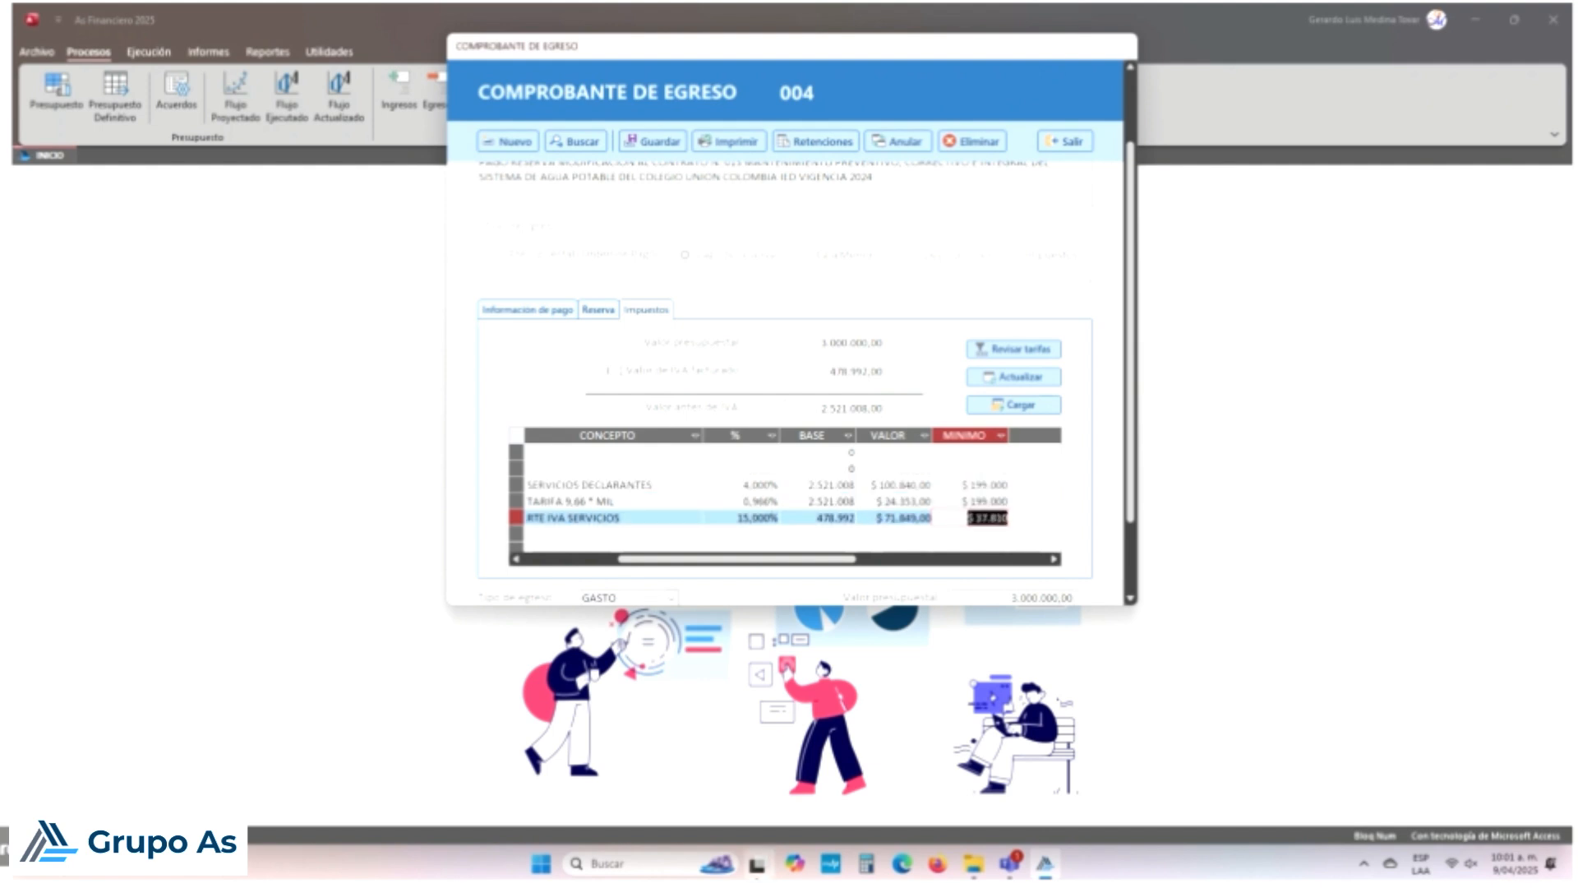
pyautogui.press('Up')
pyautogui.press('Up')
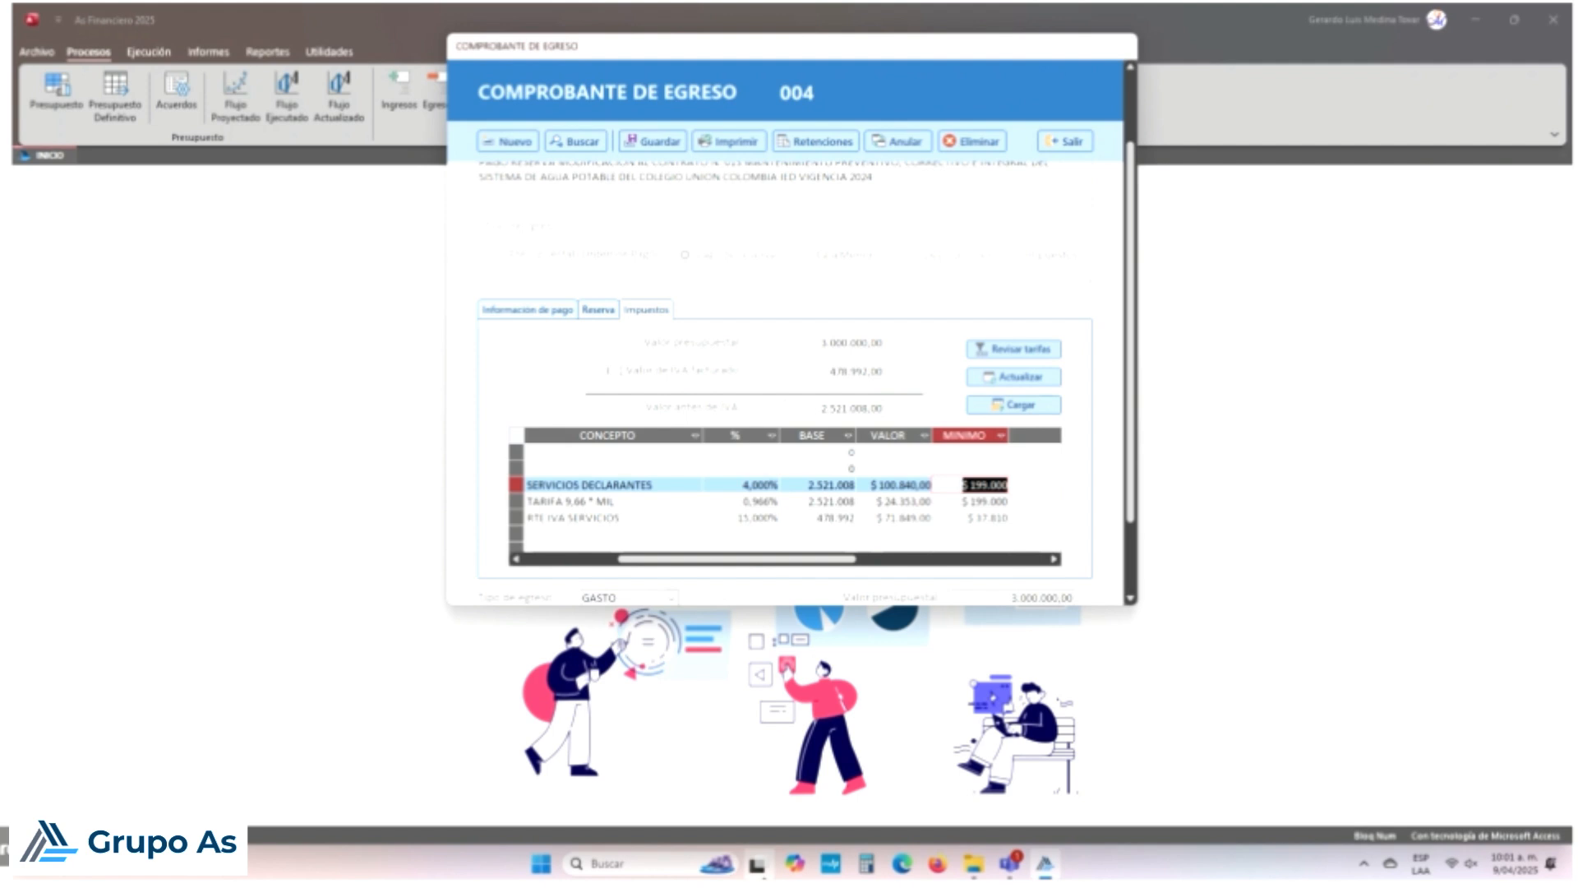
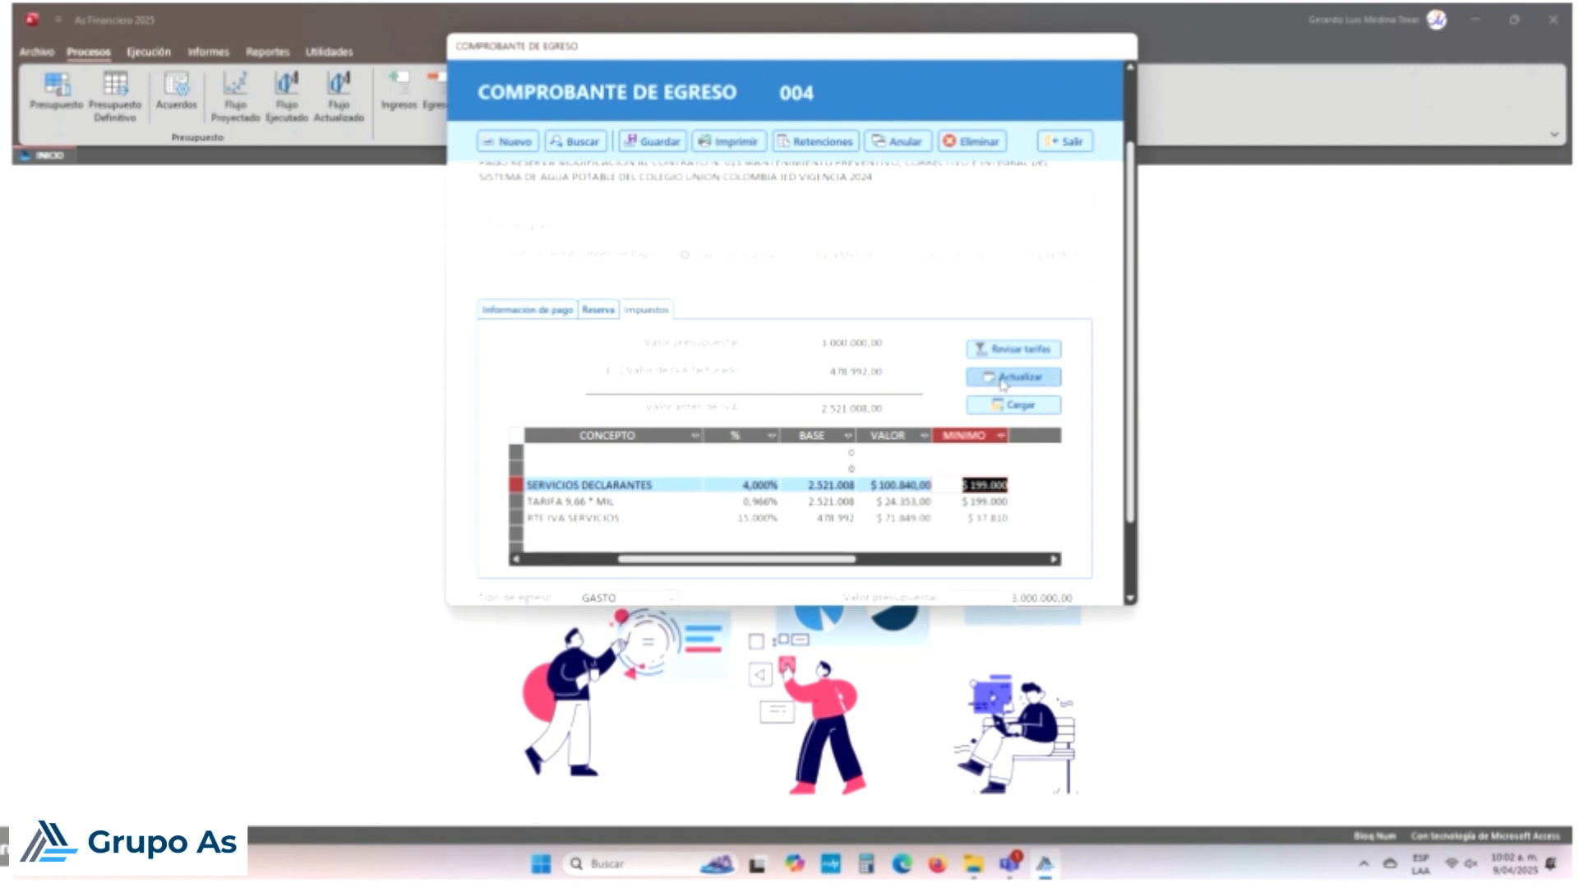
# Step: Enter 150000 and 15000 as the SERVICIOS DECLARANTES and TARIFA withholding bases
pyautogui.click(833, 484)
pyautogui.press('Up')
pyautogui.press('Down')
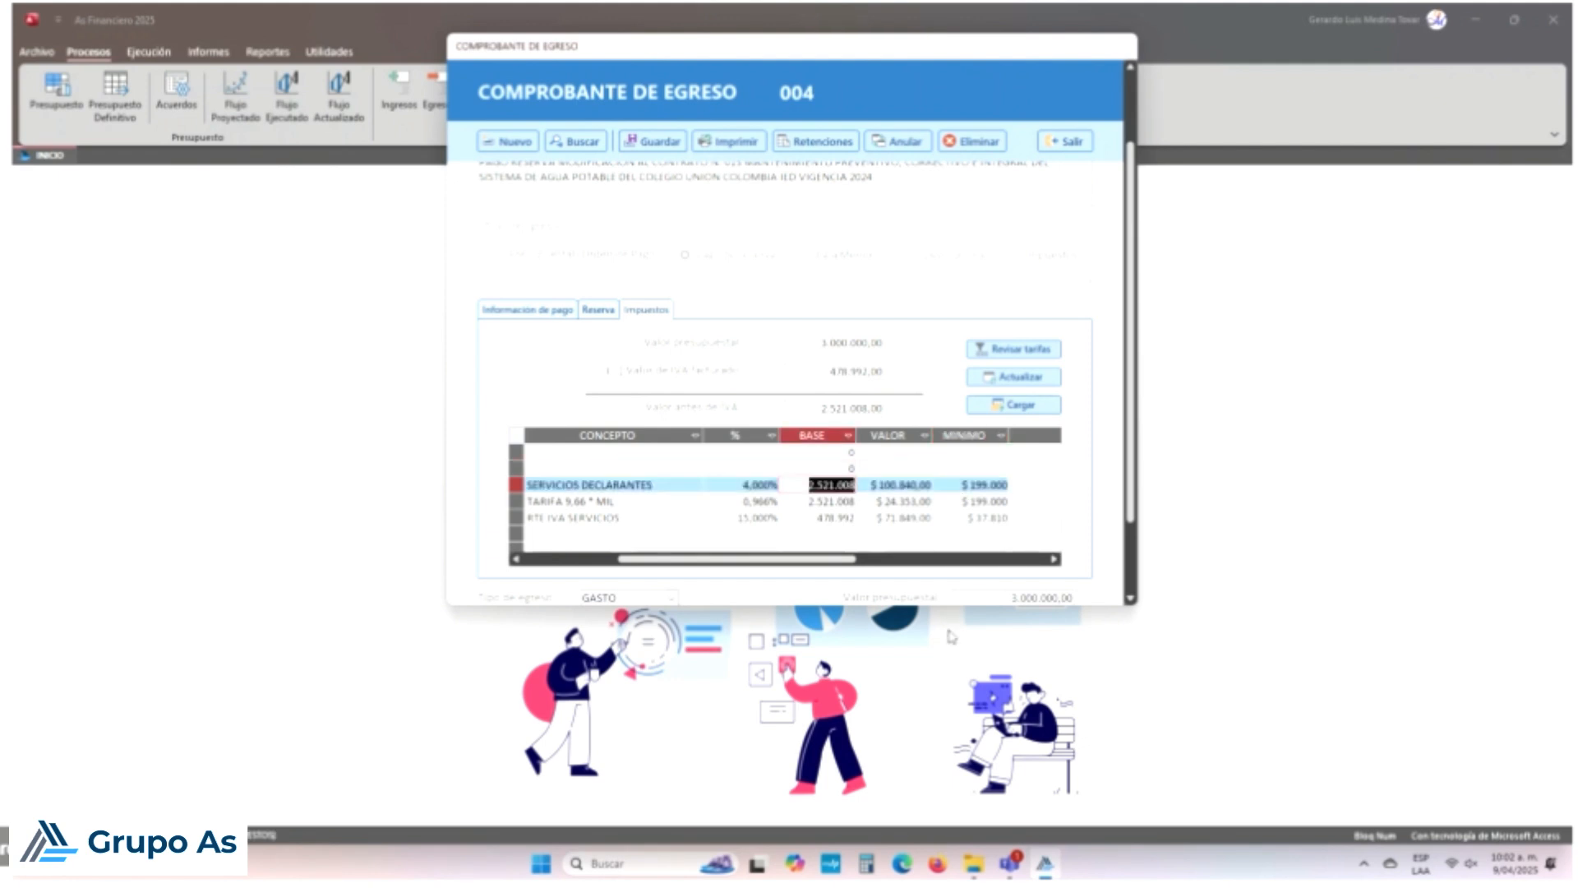
pyautogui.write('150000')
pyautogui.press('Down')
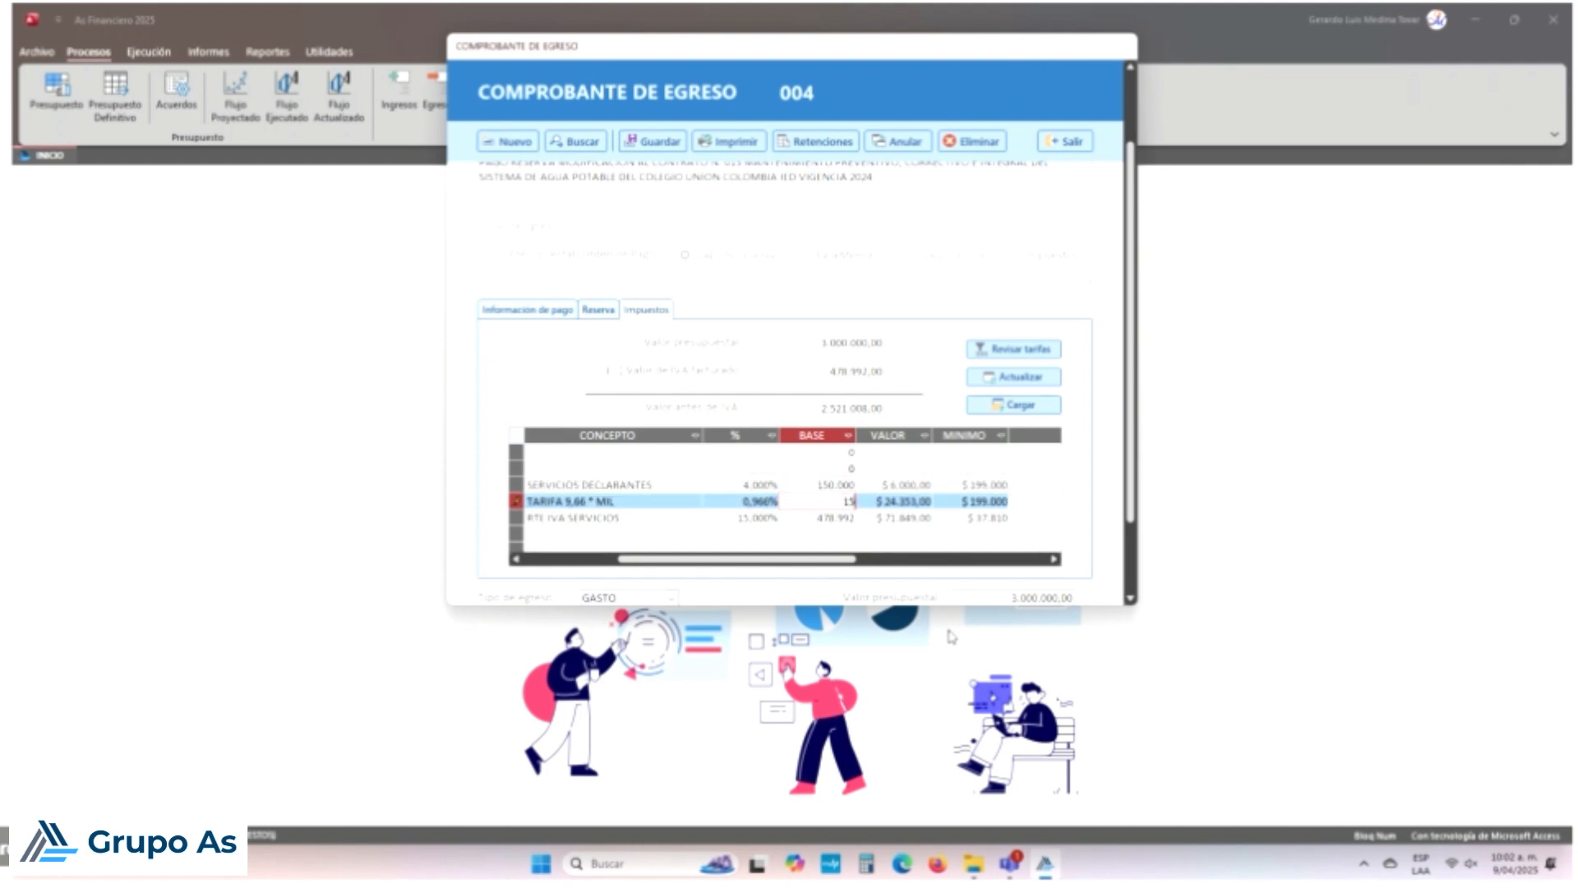
pyautogui.write('15000')
pyautogui.press('Down')
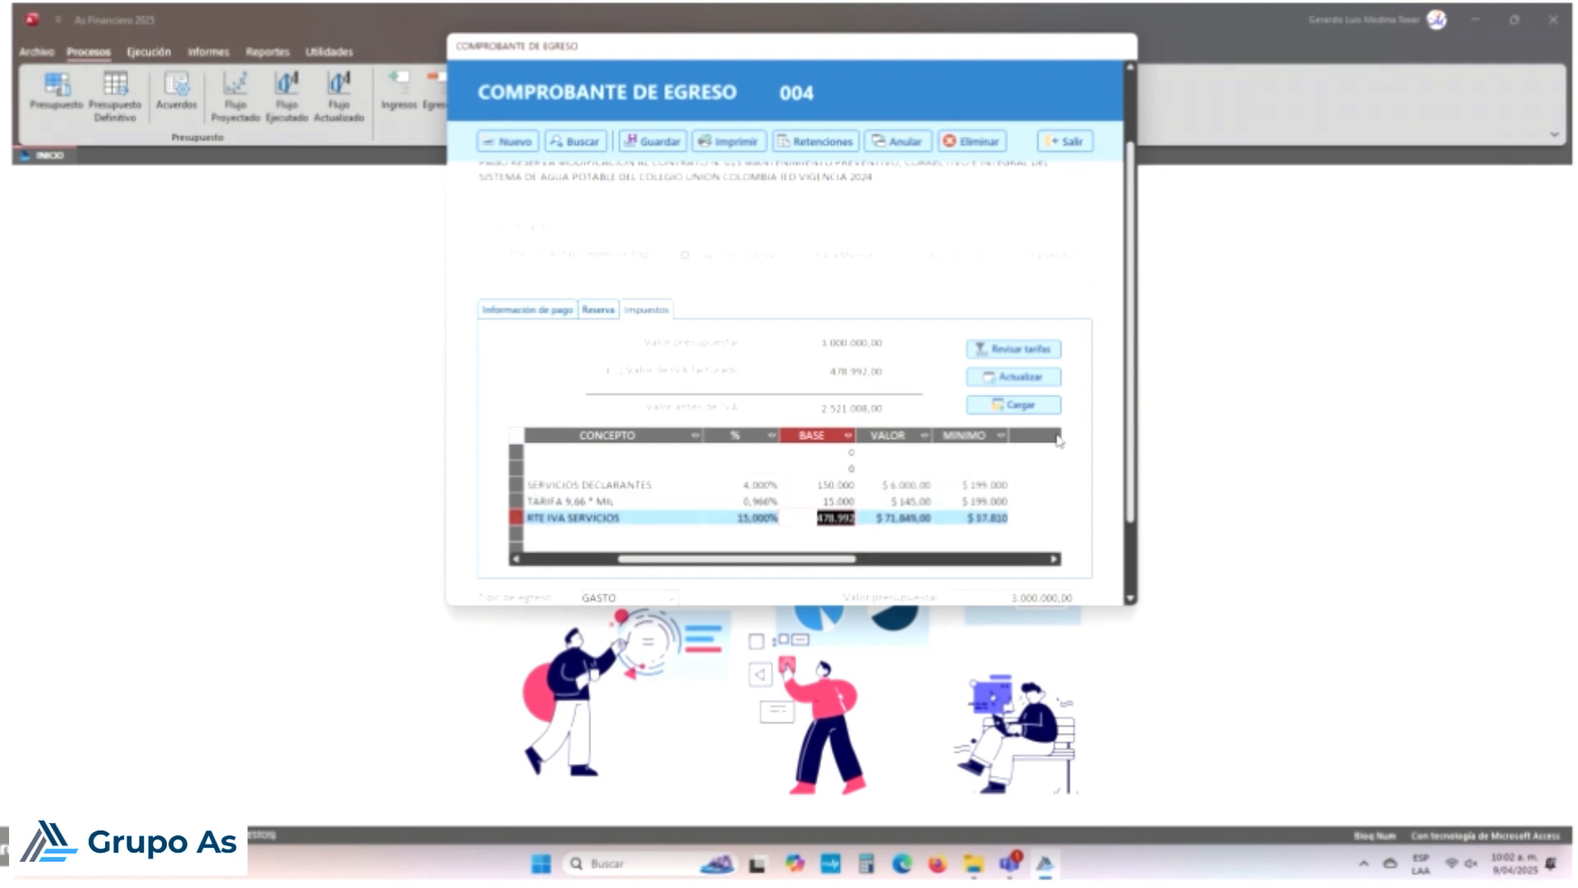
# Step: Replace the billed VAT amount with 10000 and recalculate the withholdings
pyautogui.moveTo(847, 370); pyautogui.dragTo(892, 378)
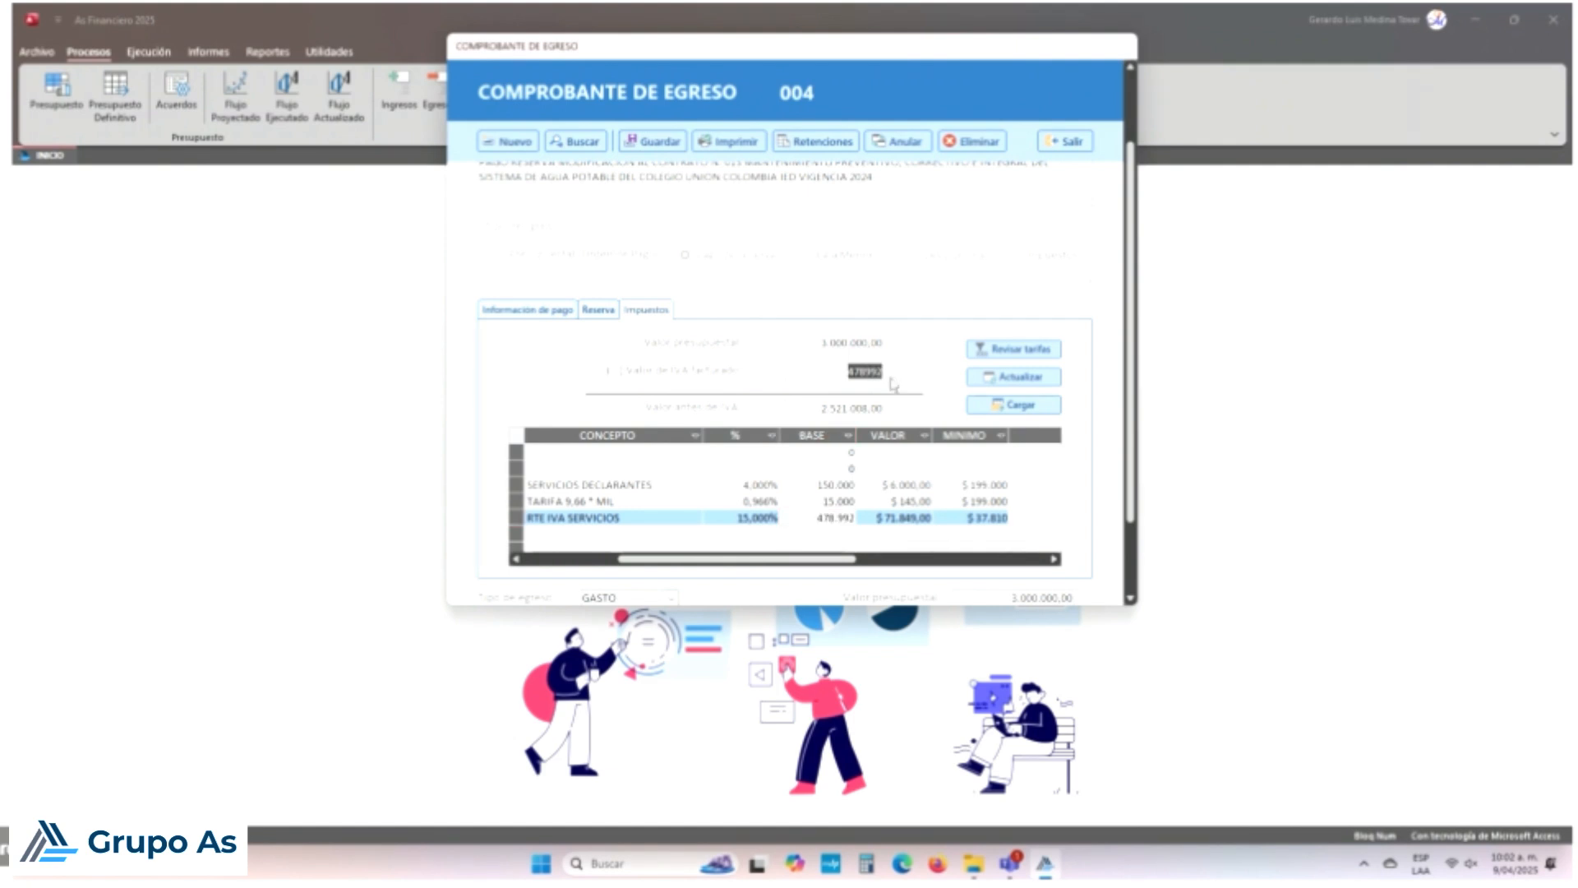
pyautogui.write('10')
pyautogui.write('0000')
pyautogui.press('Tab')
pyautogui.click(995, 377)
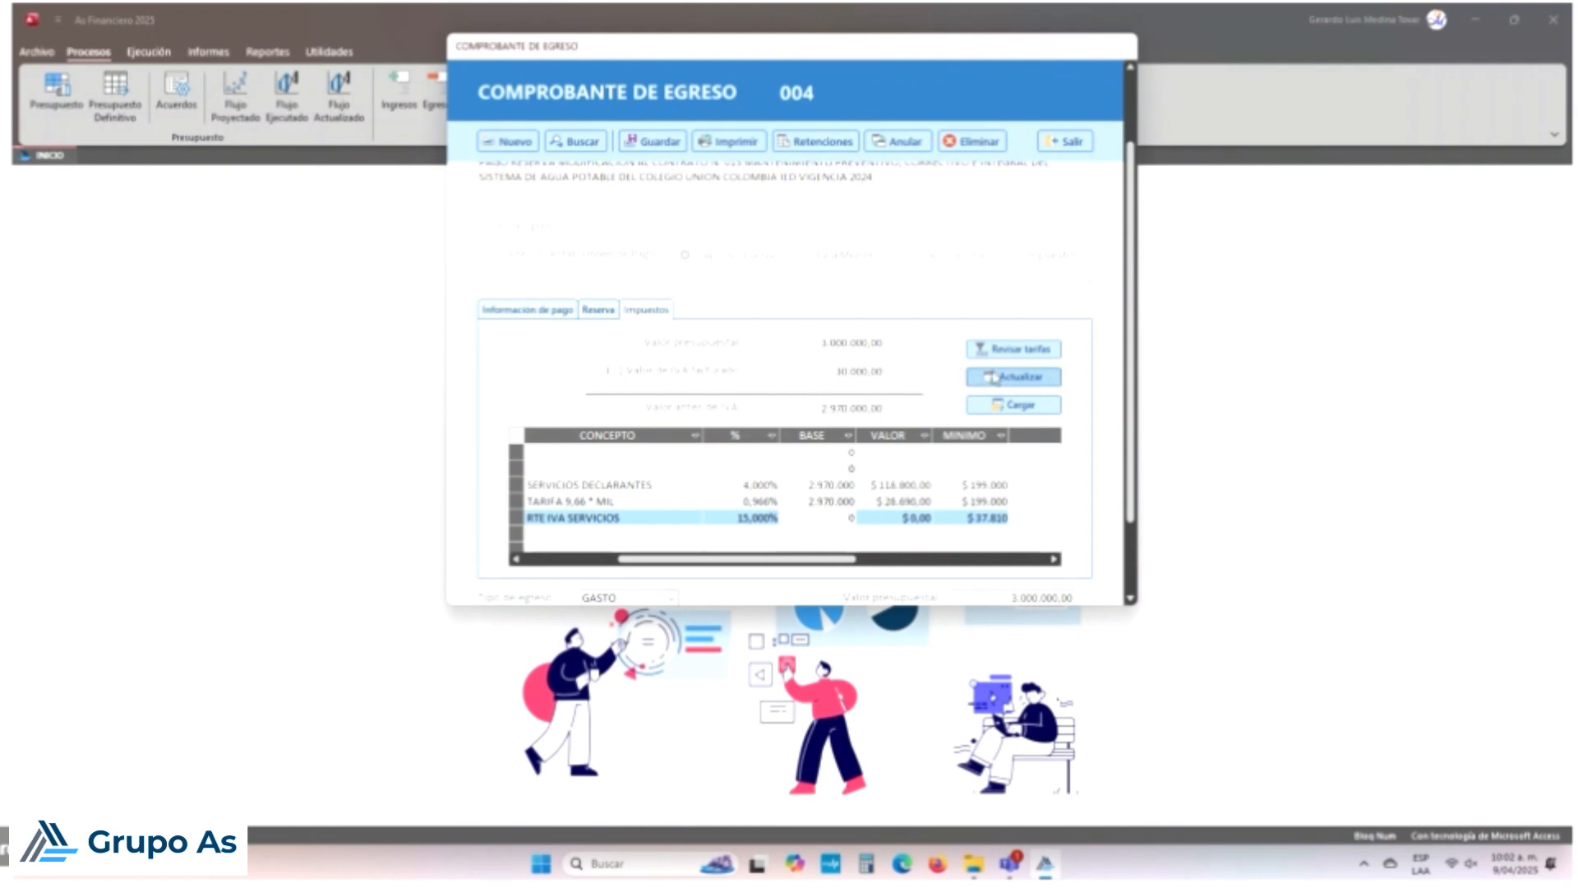
# Step: Inspect the RTE IVA SERVICIOS base and its 37810 minimum against the billed VAT
pyautogui.click(831, 518)
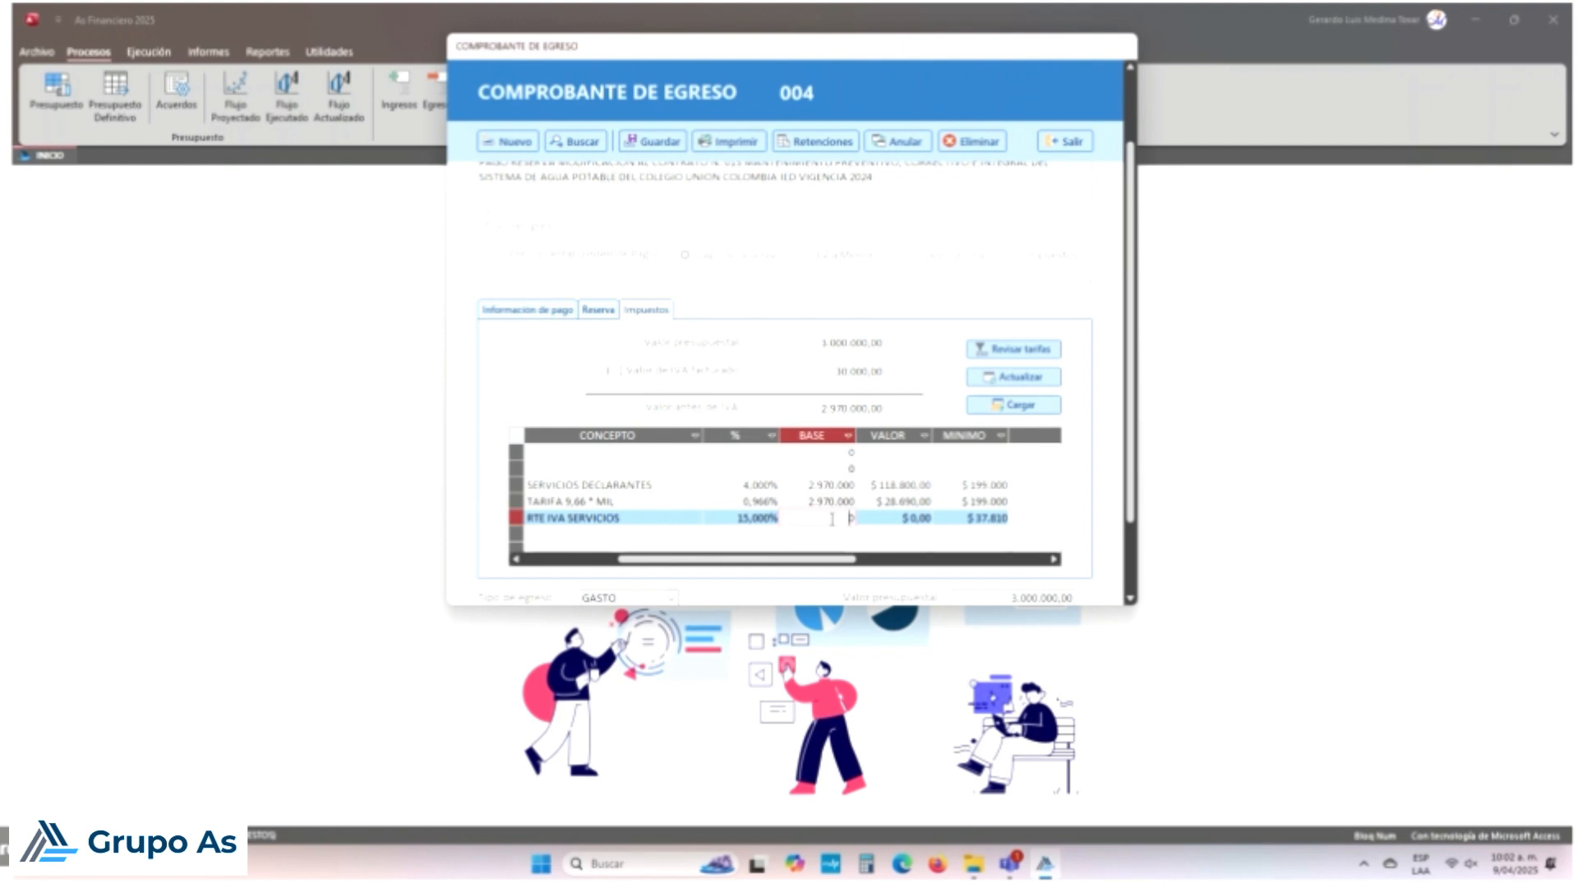
pyautogui.moveTo(820, 507); pyautogui.dragTo(859, 518)
pyautogui.click(839, 517)
pyautogui.click(831, 374)
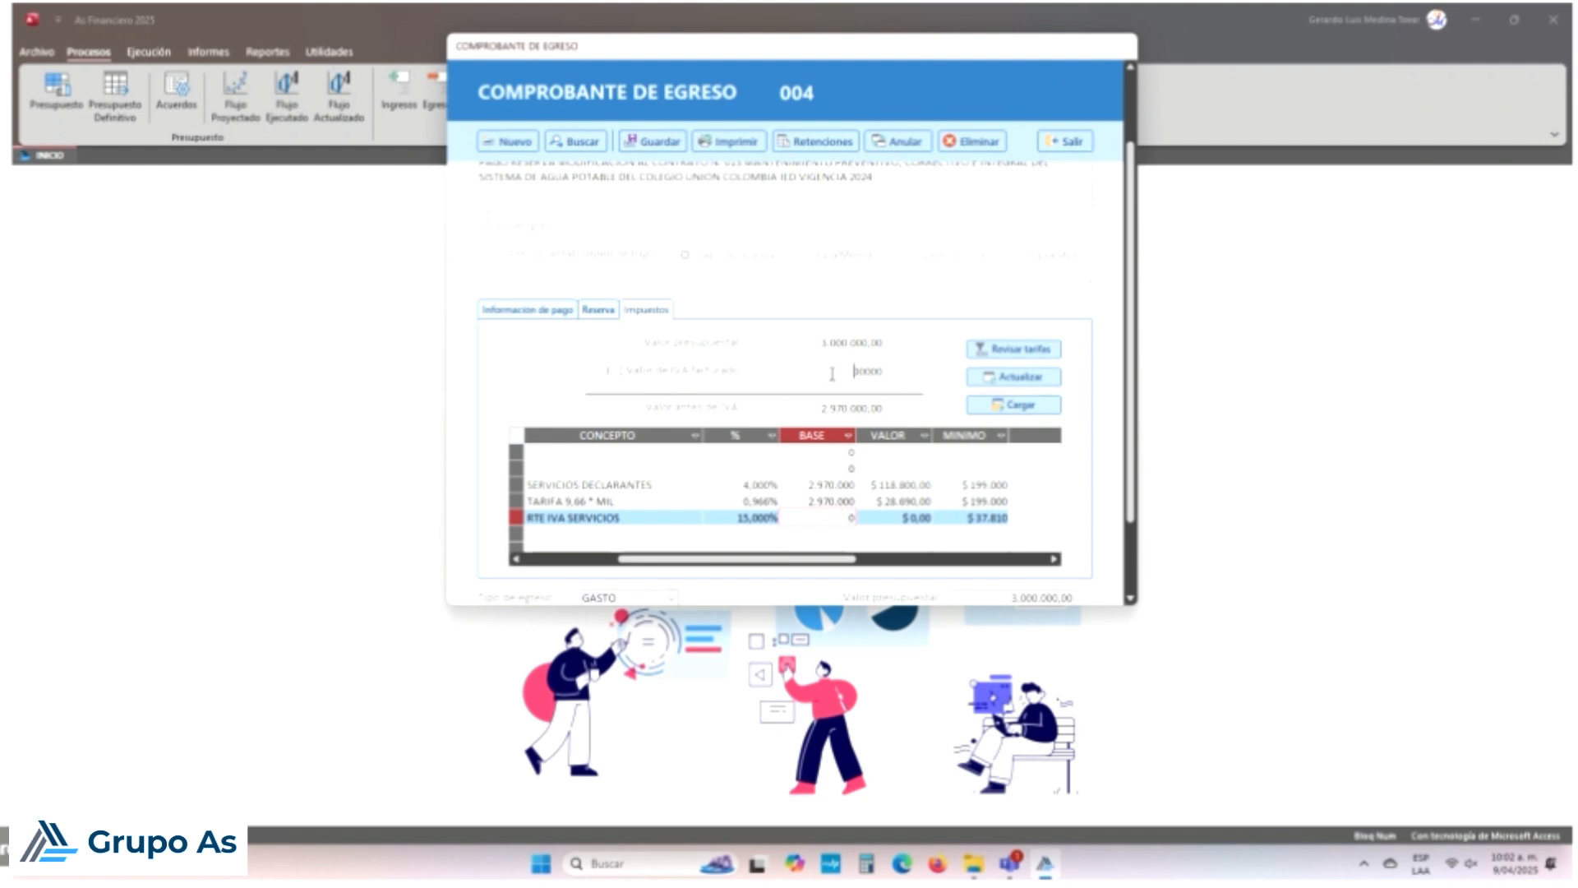
pyautogui.click(959, 519)
pyautogui.moveTo(976, 519); pyautogui.dragTo(1009, 520)
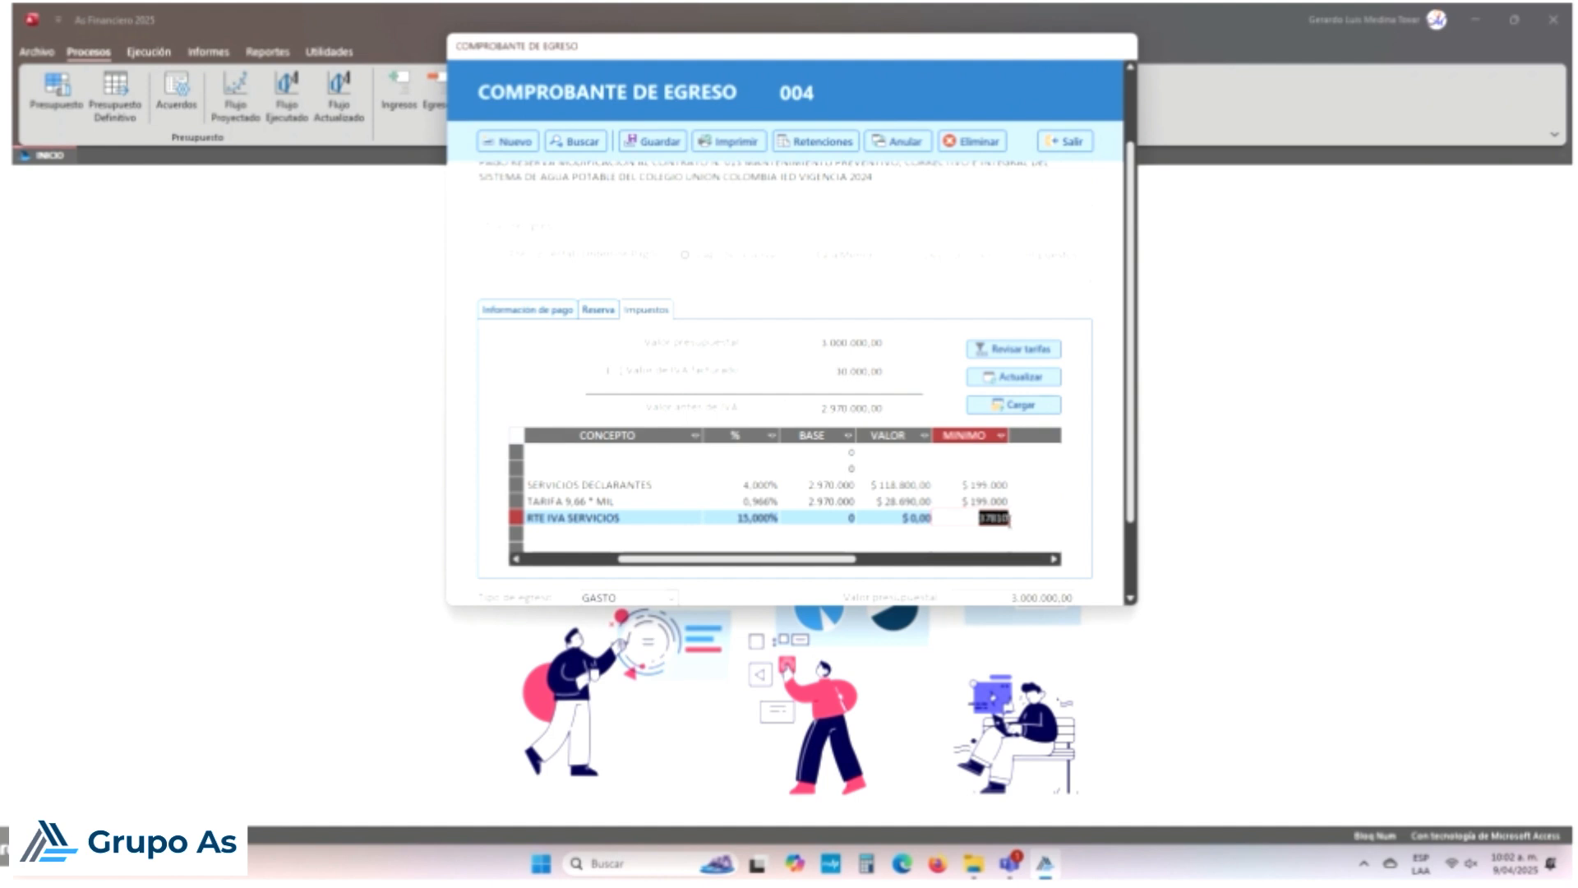
pyautogui.click(834, 520)
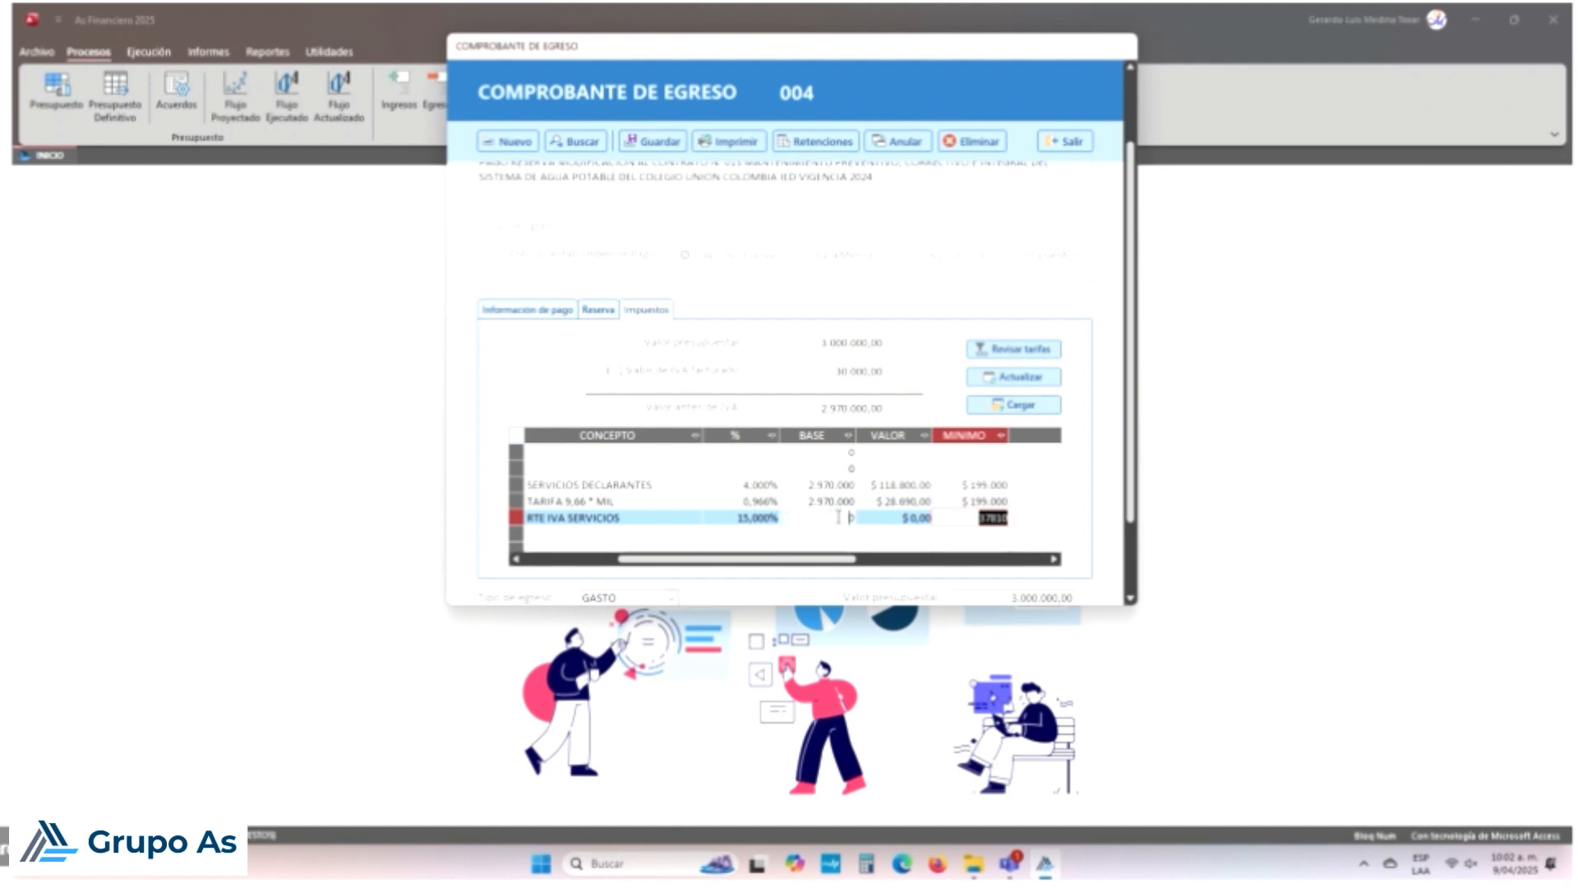
pyautogui.press('Up')
pyautogui.press('Up')
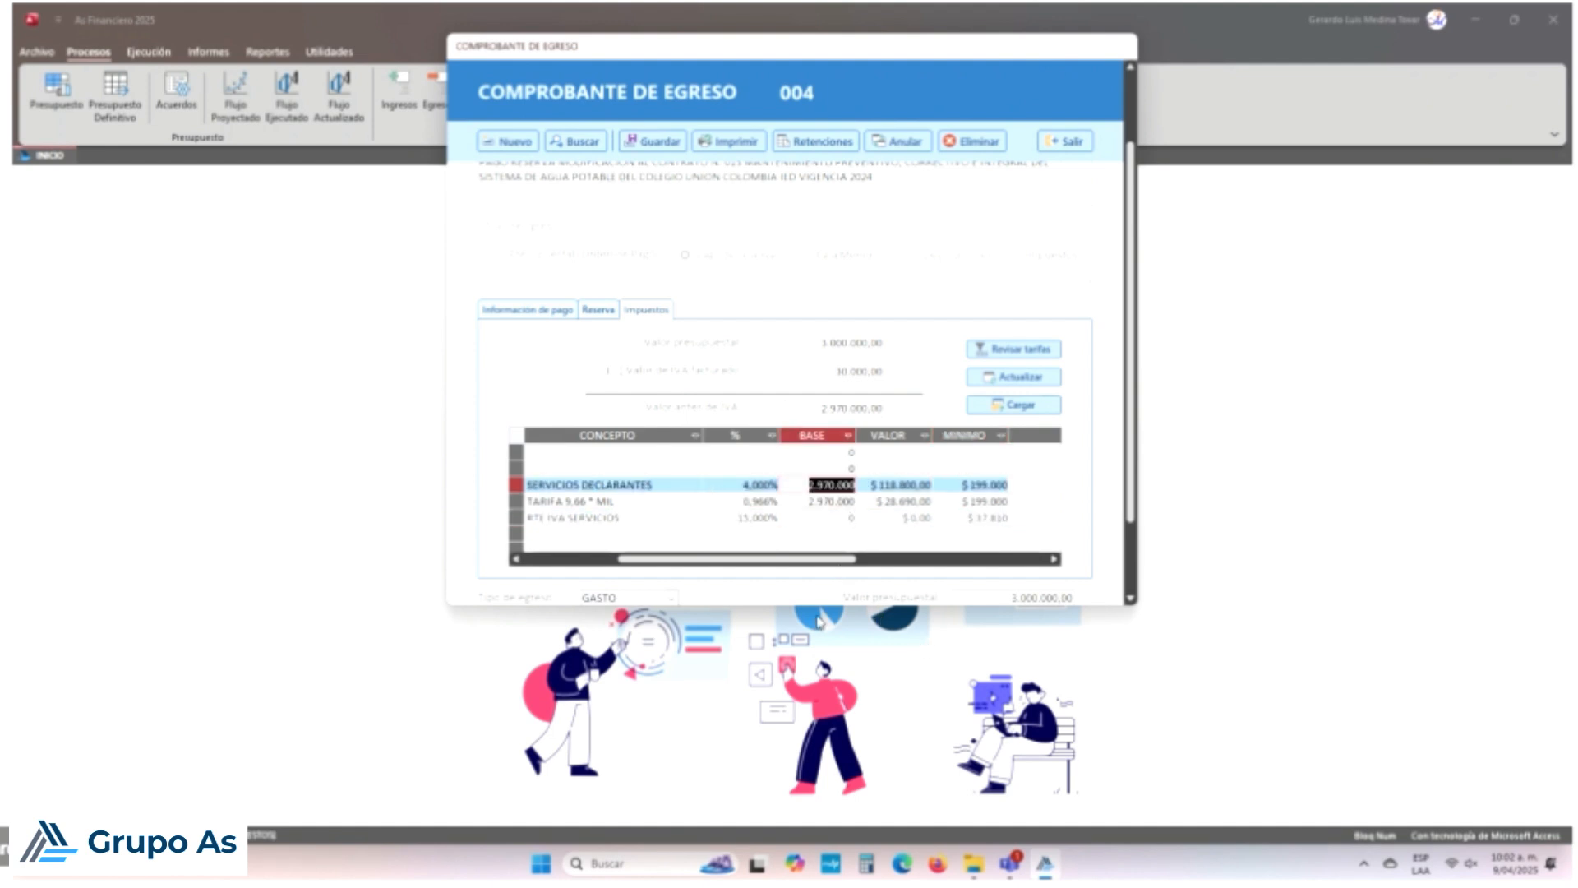
# Step: Clear the SERVICIOS DECLARANTES and TARIFA bases to 0 and recalculate the withholdings
pyautogui.click(801, 484)
pyautogui.write('0')
pyautogui.press('Down')
pyautogui.write('0')
pyautogui.press('Down')
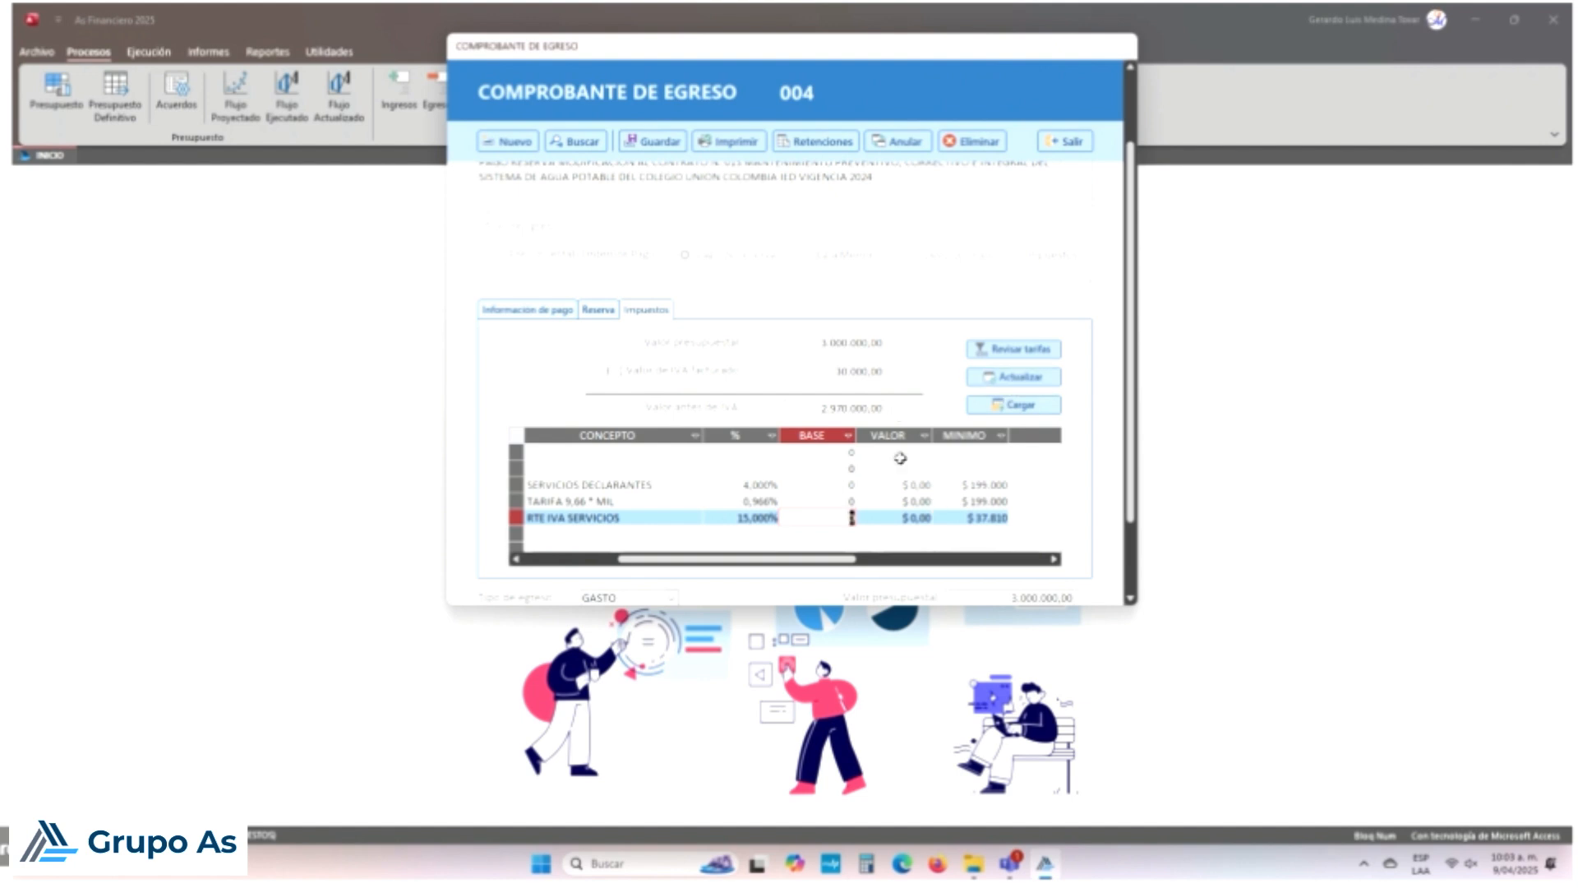
pyautogui.click(849, 484)
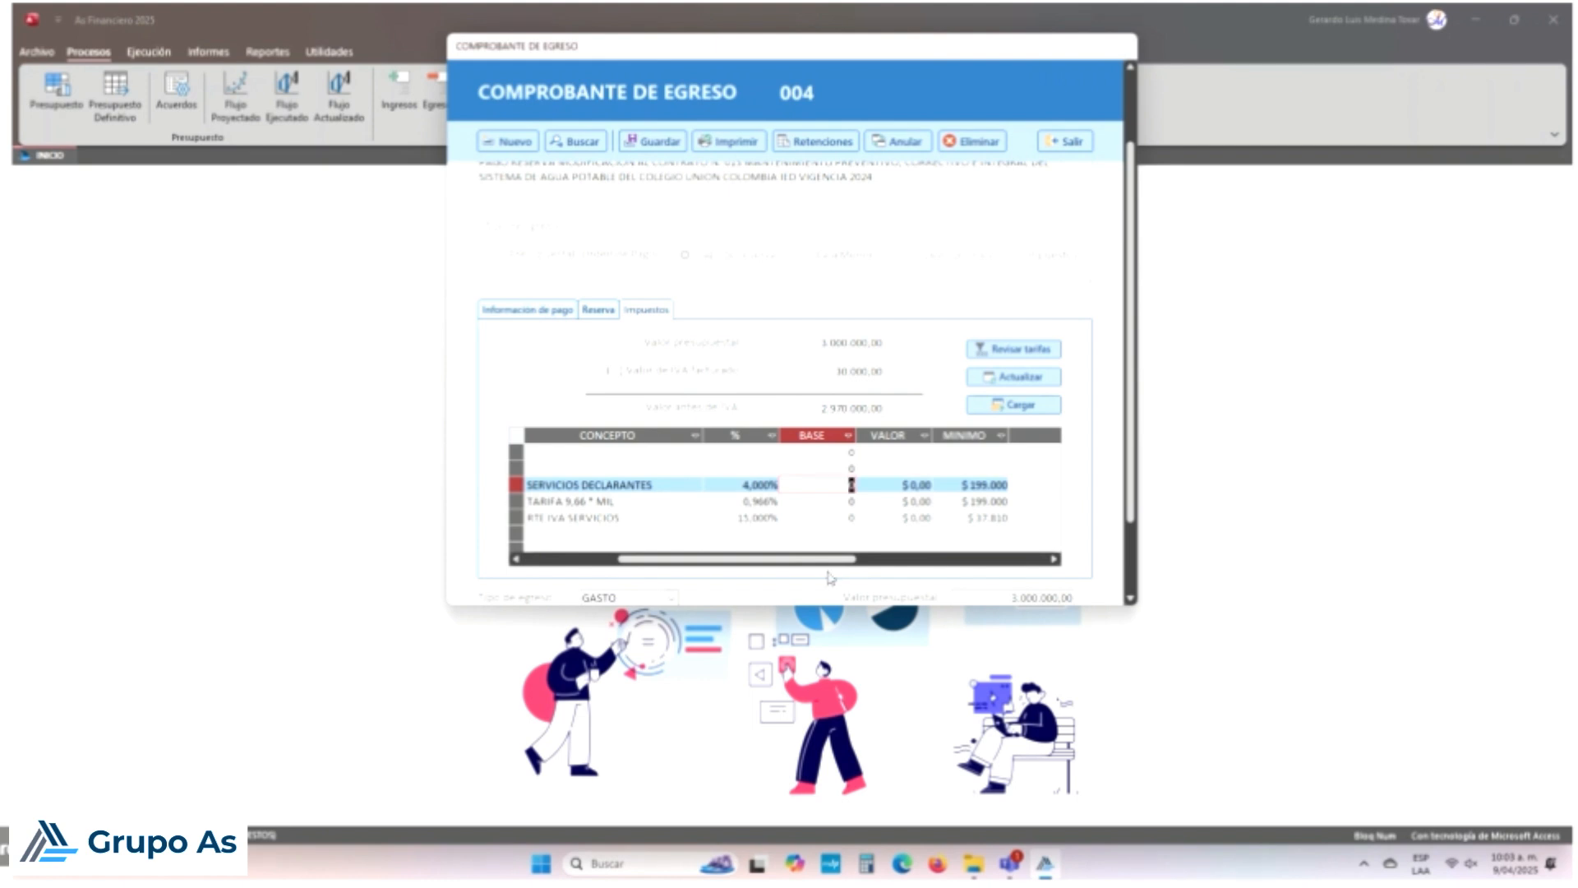
pyautogui.click(1022, 377)
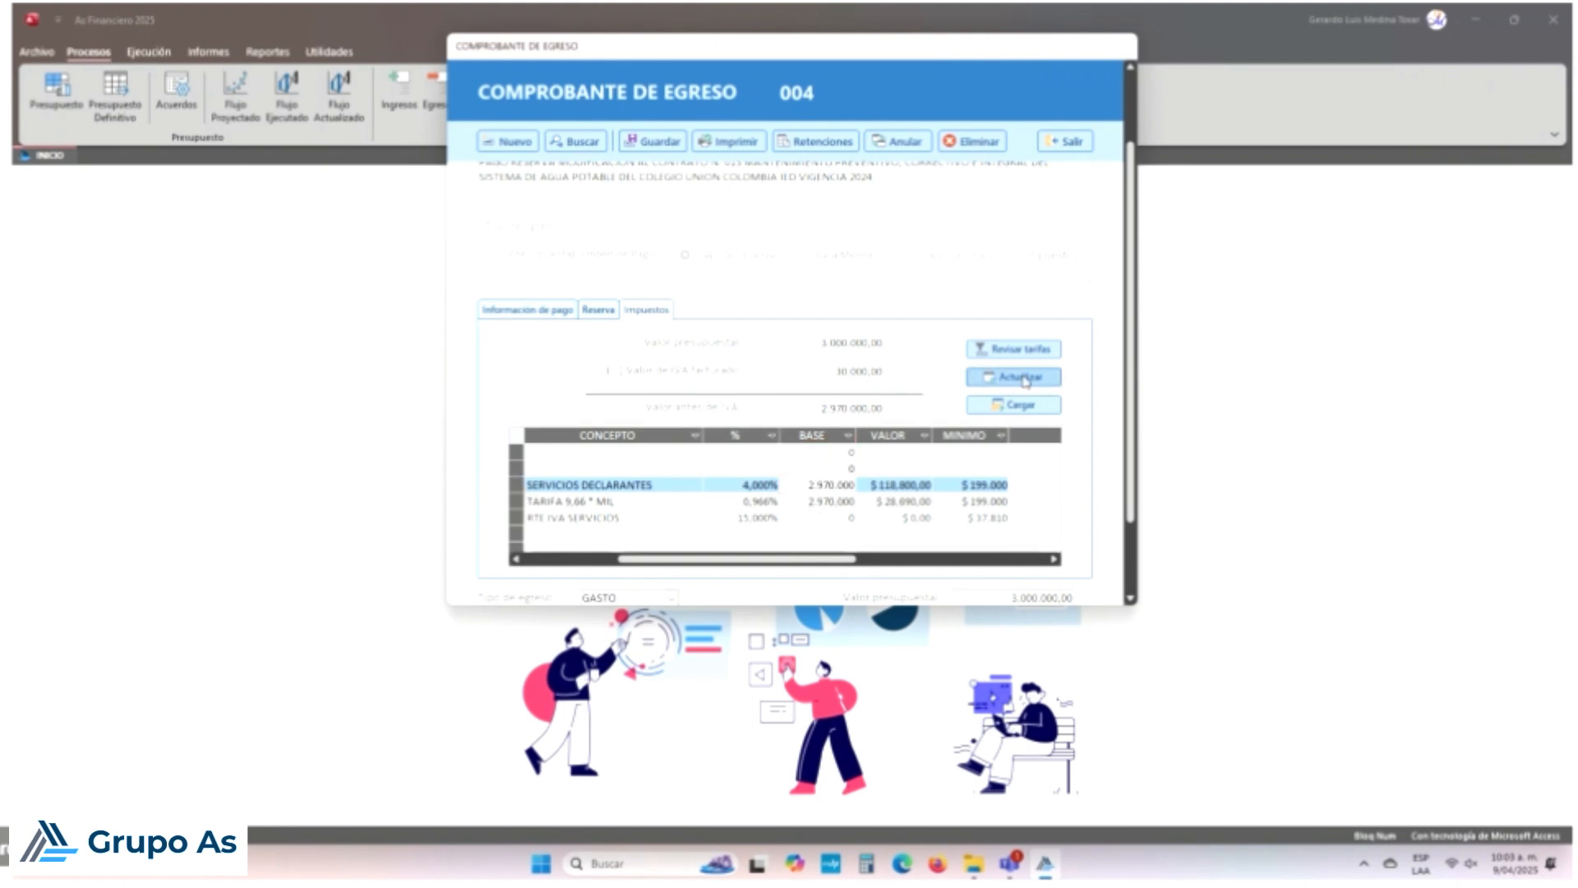
pyautogui.click(838, 484)
pyautogui.press('Down')
pyautogui.press('Up')
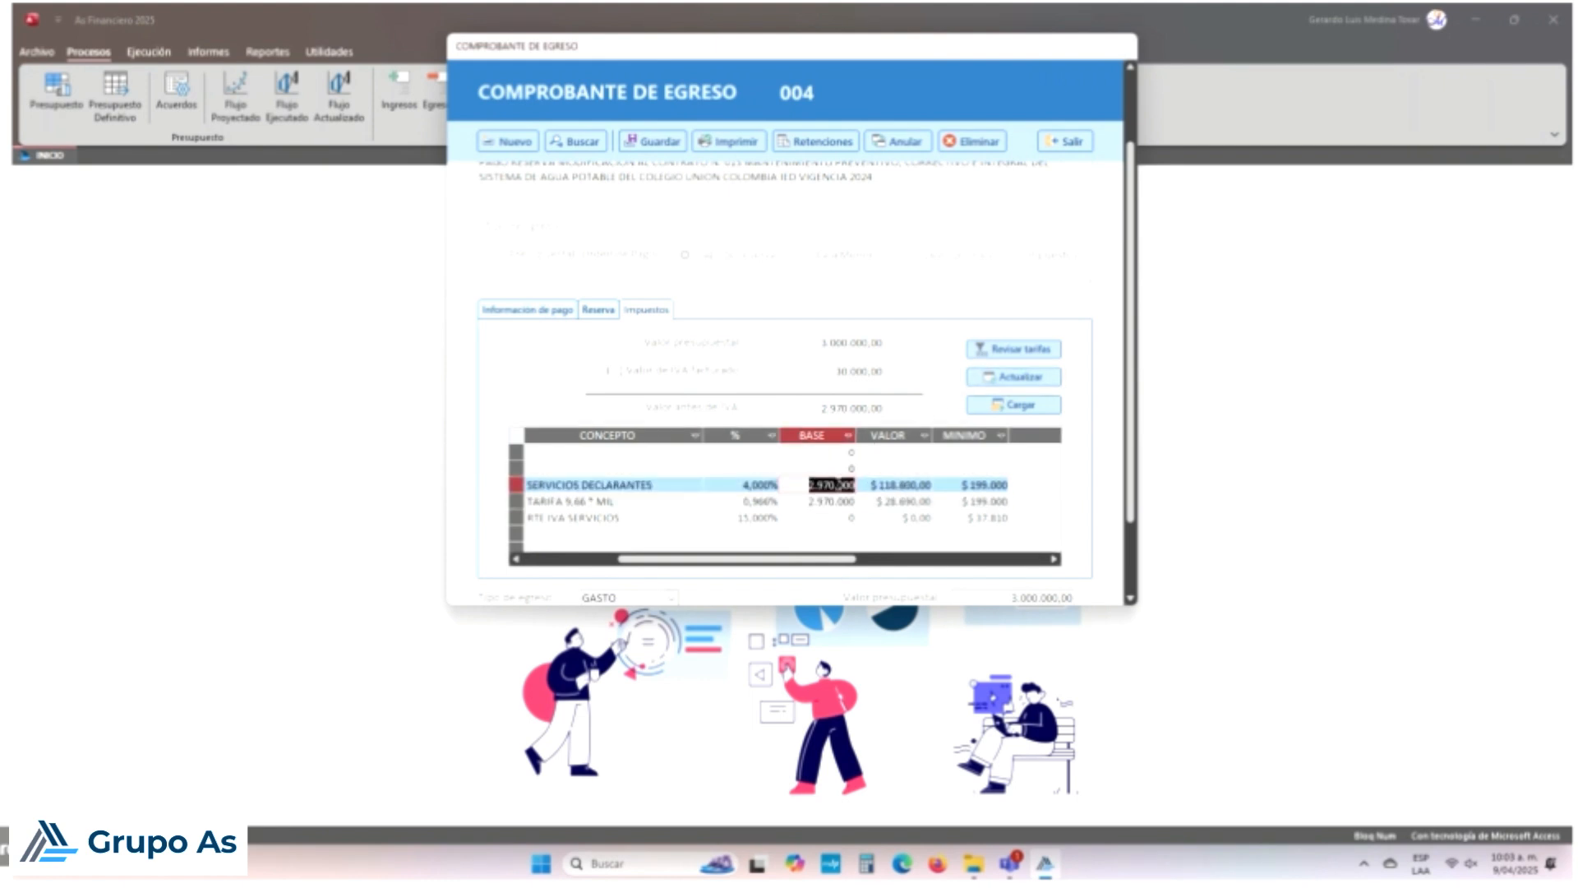
pyautogui.write('0')
pyautogui.press('Down')
pyautogui.write('0')
# Step: Enter bases 150.000, 150.000 and 30000 for SERVICIOS DECLARANTES, TARIFA 9.66 and RTE IVA SERVICIOS
pyautogui.hotkey('shift', 'Tab')
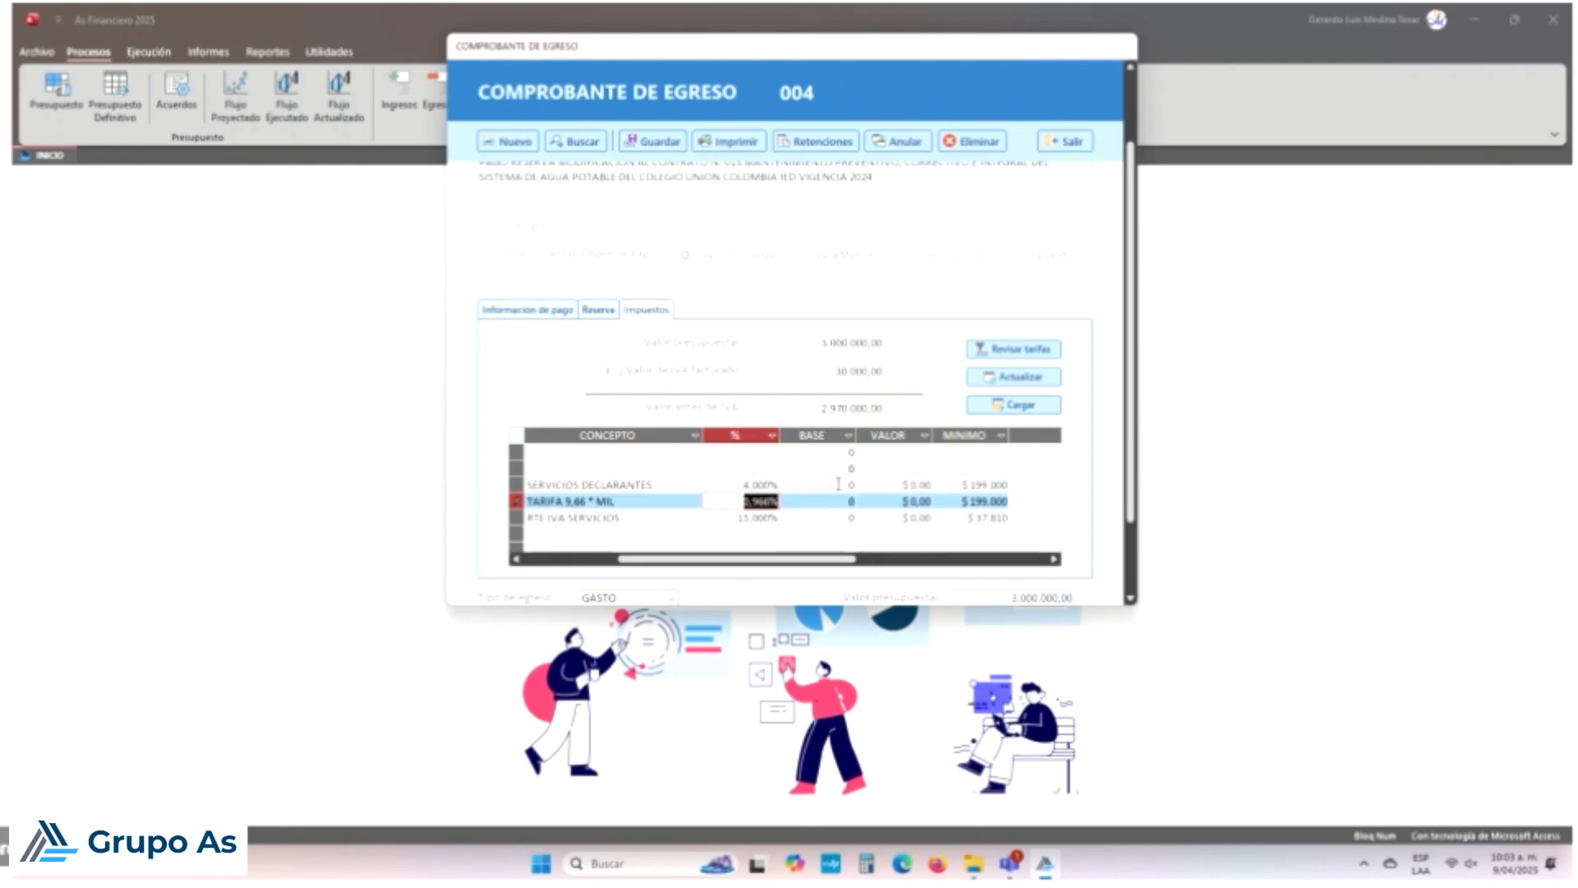
pyautogui.press('Up')
pyautogui.press('Tab')
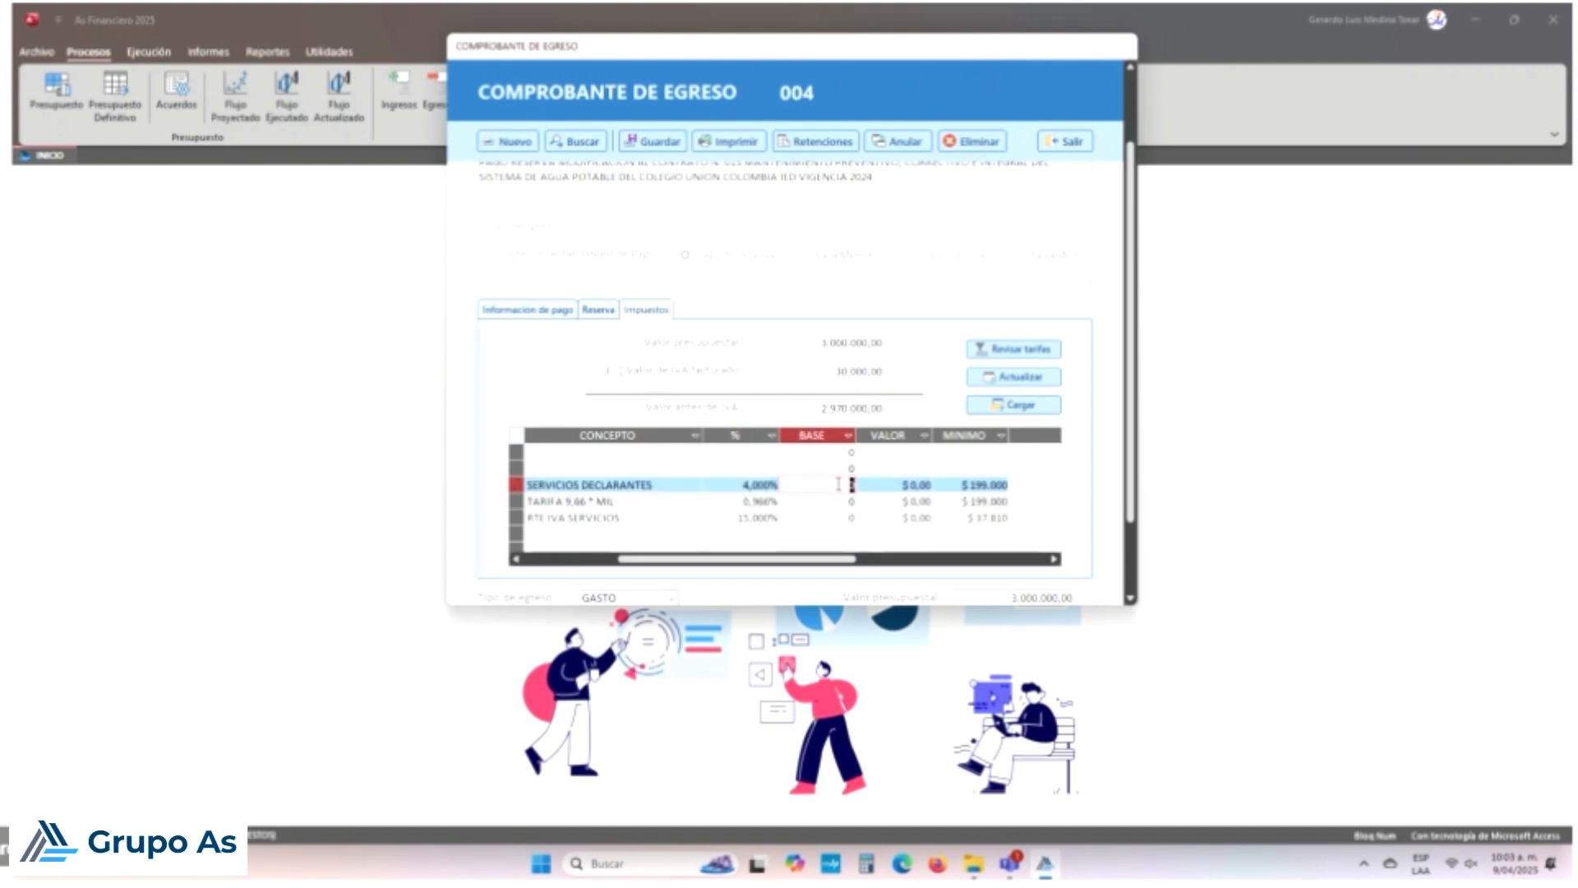
pyautogui.write('150.000')
pyautogui.press('Down')
pyautogui.write('1')
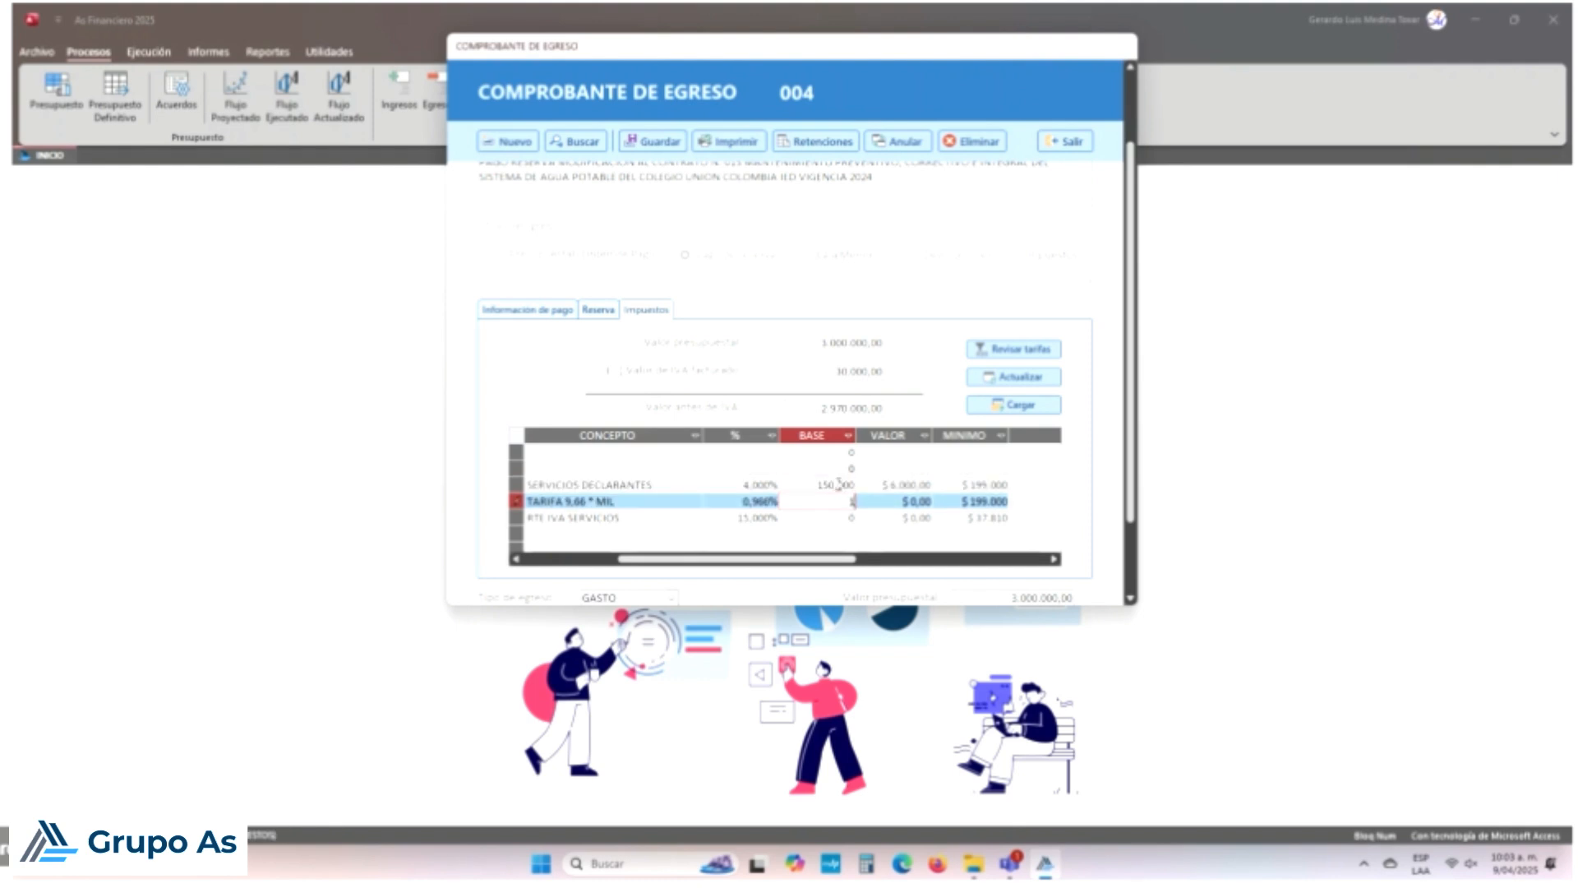
pyautogui.write('50.000')
pyautogui.press('Down')
pyautogui.write('30000')
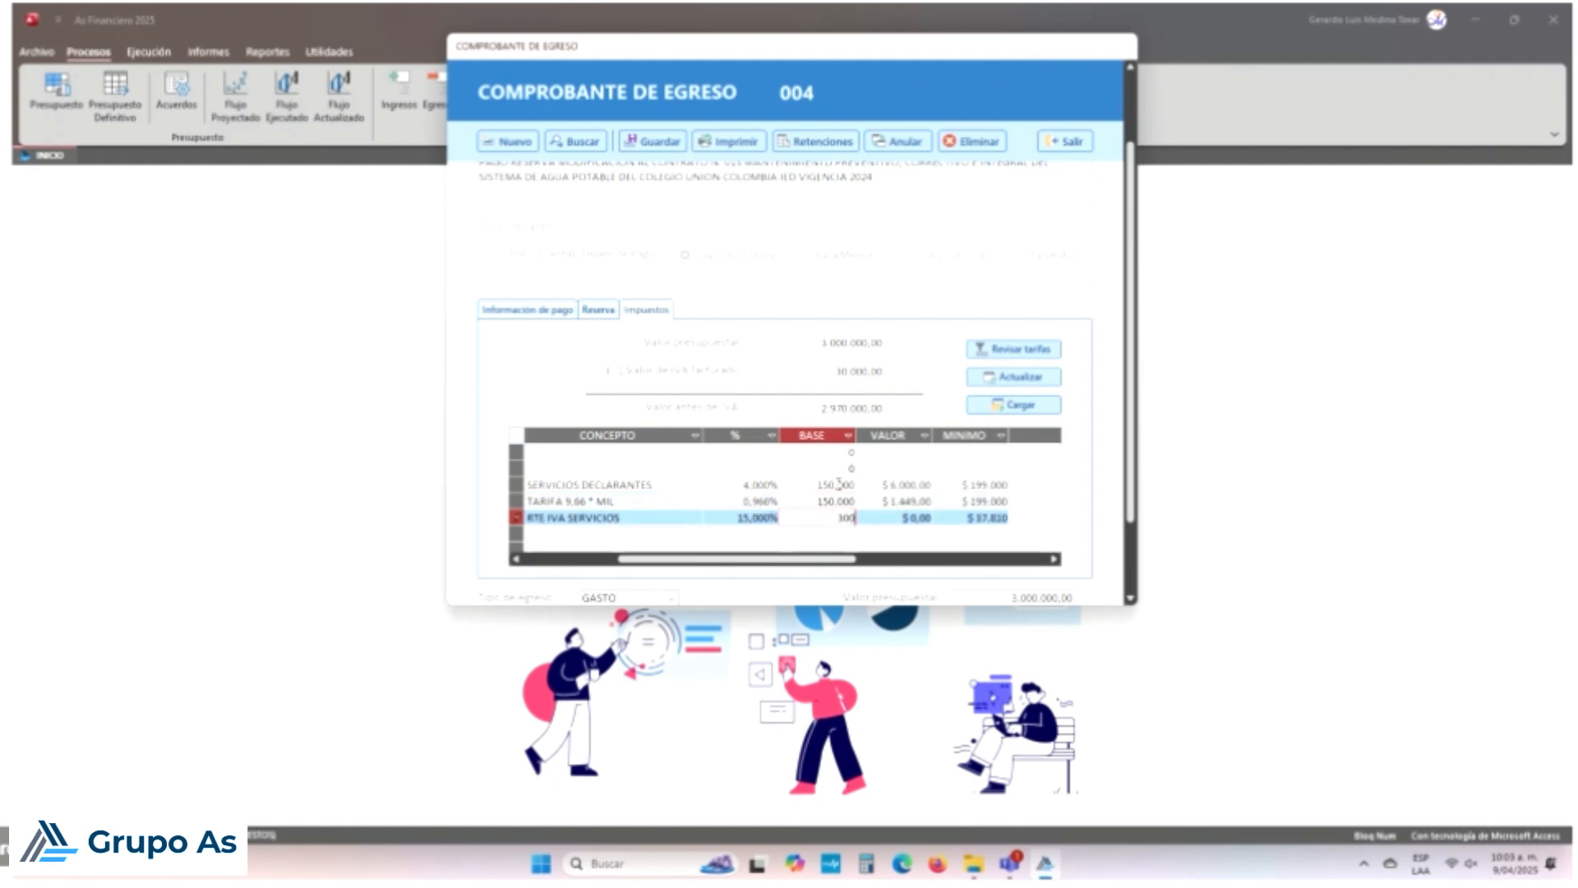
pyautogui.press('Up')
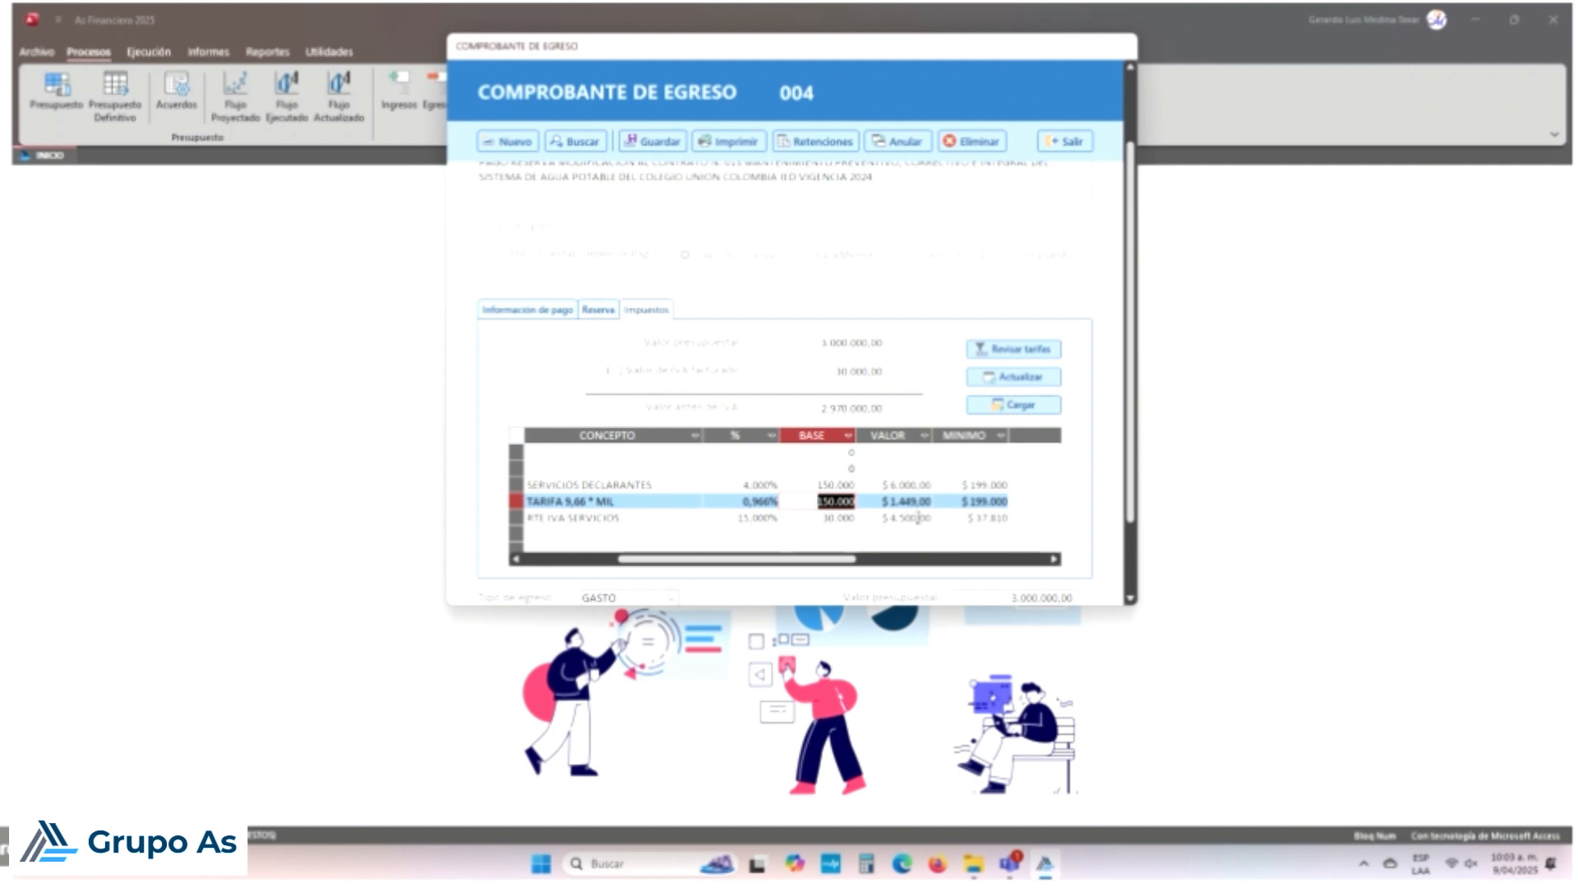
# Step: Review the three withholding values and the 11.949,00 total deductions
pyautogui.click(1040, 406)
pyautogui.scroll(-3, 1040, 408)
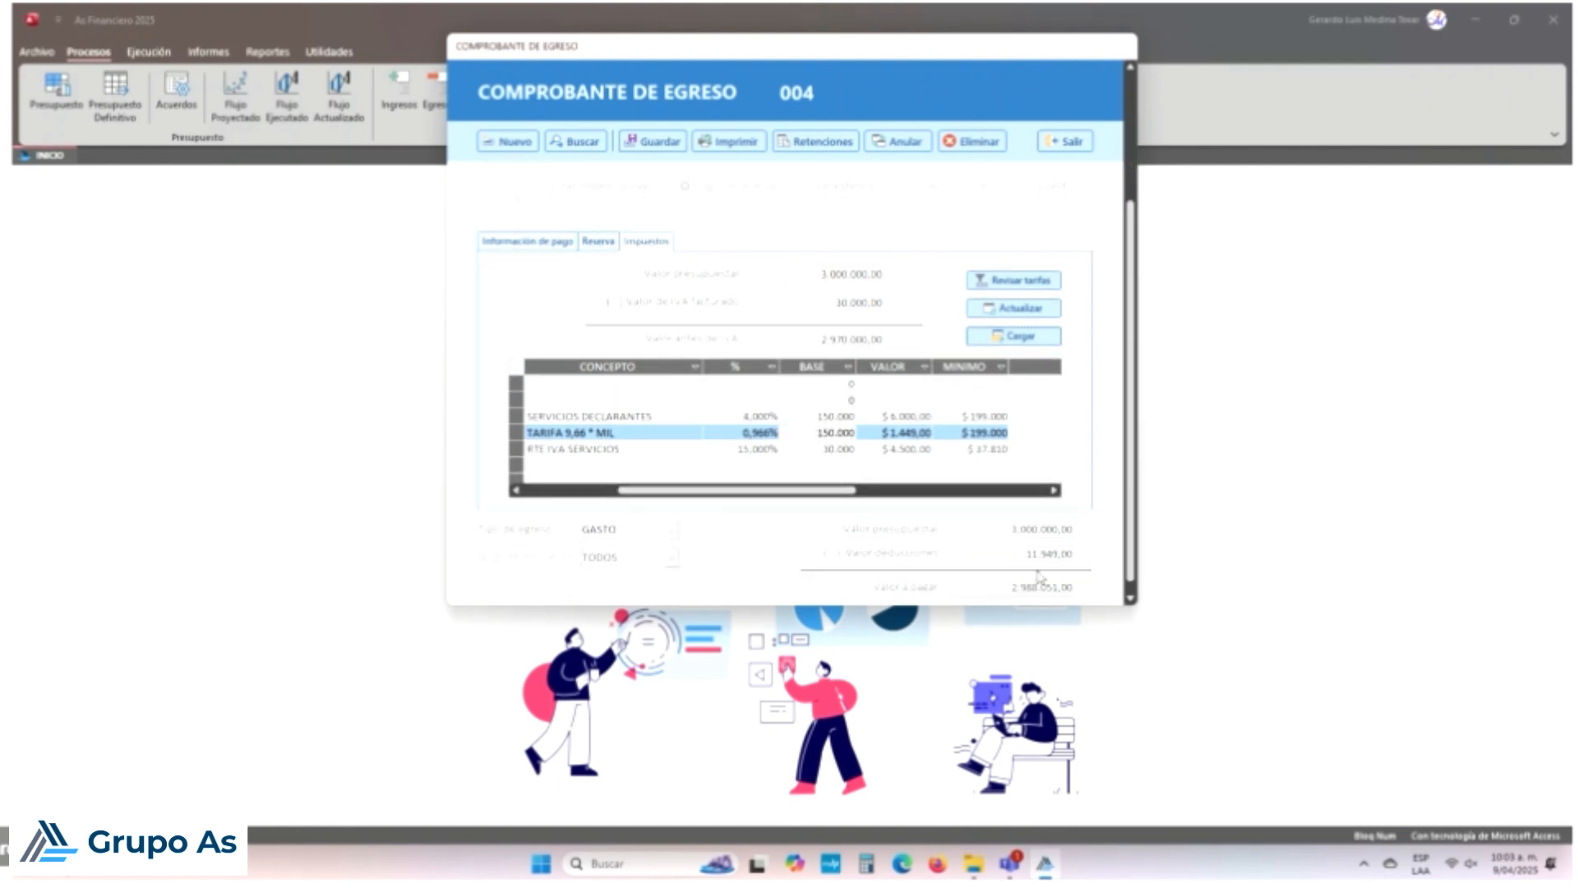
pyautogui.click(909, 416)
pyautogui.click(915, 433)
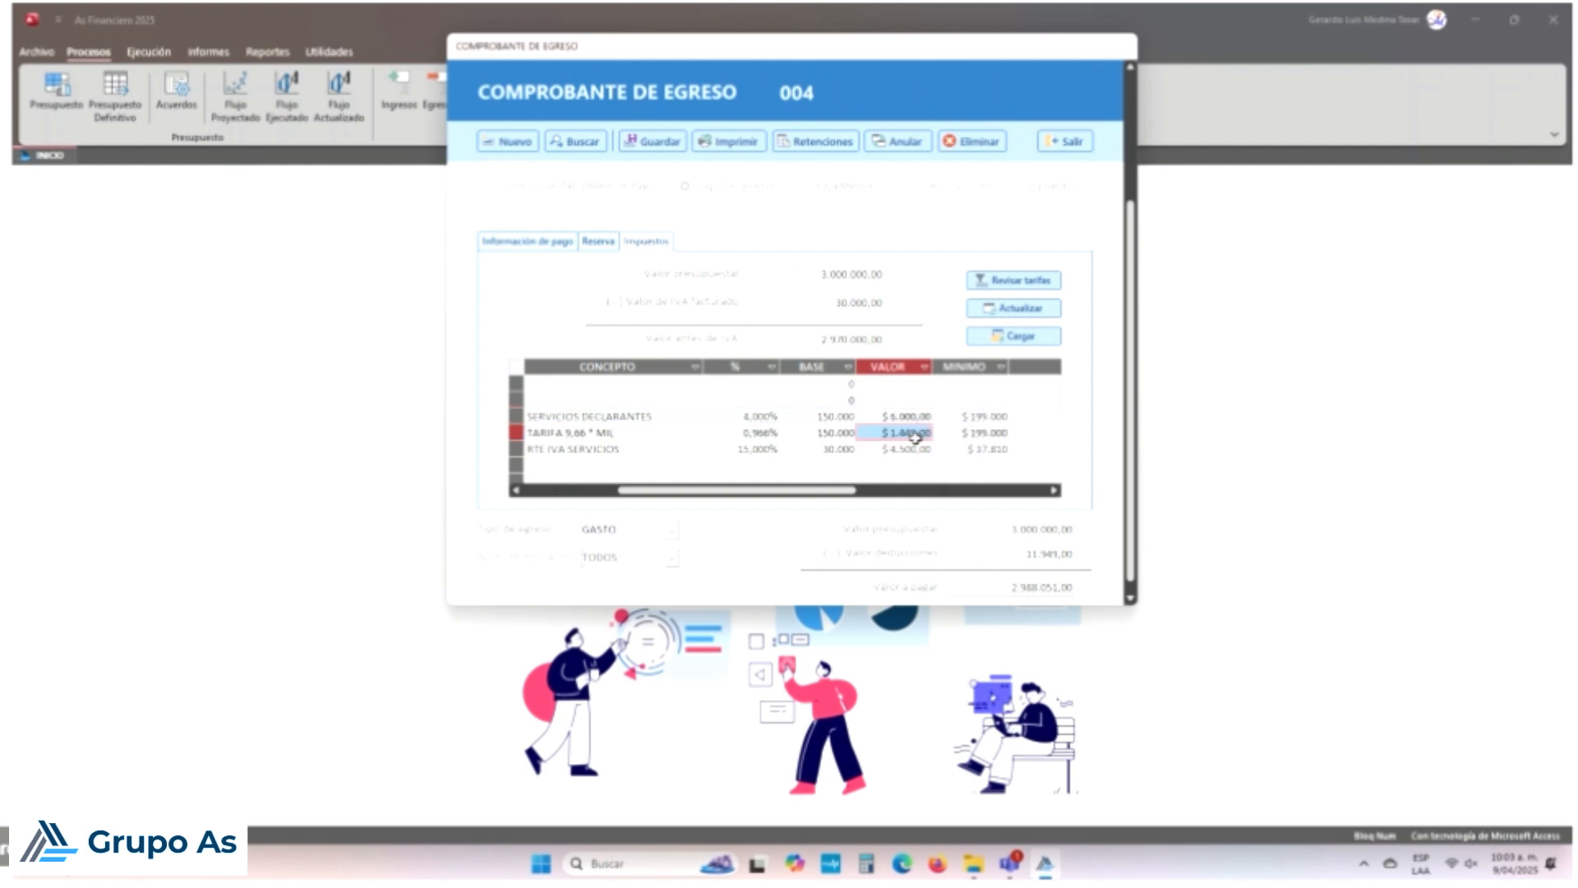
pyautogui.click(912, 449)
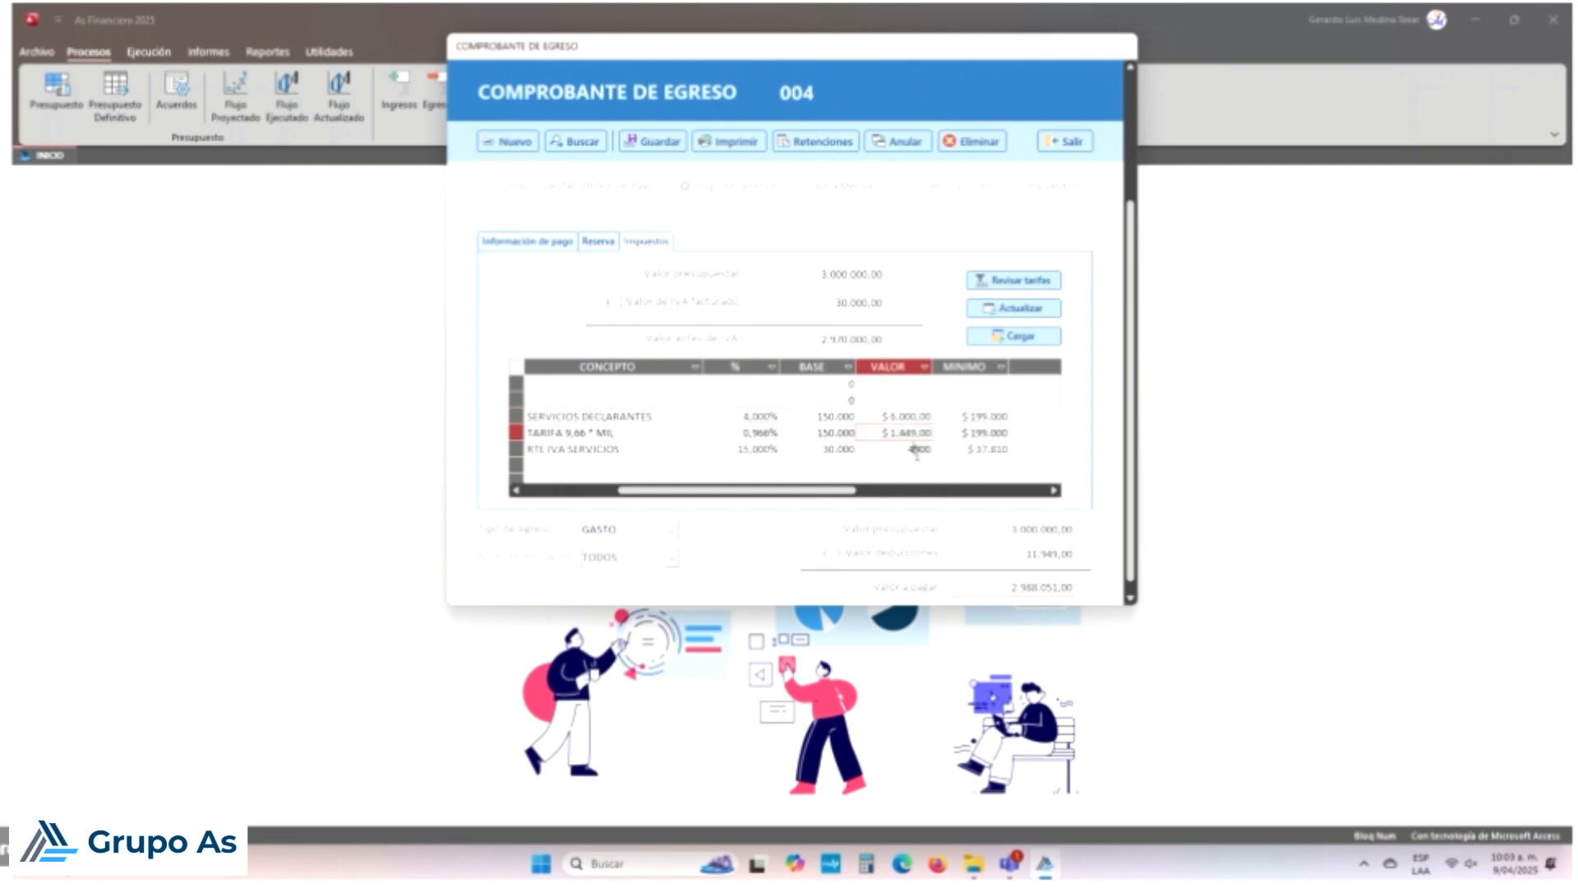
pyautogui.click(1005, 553)
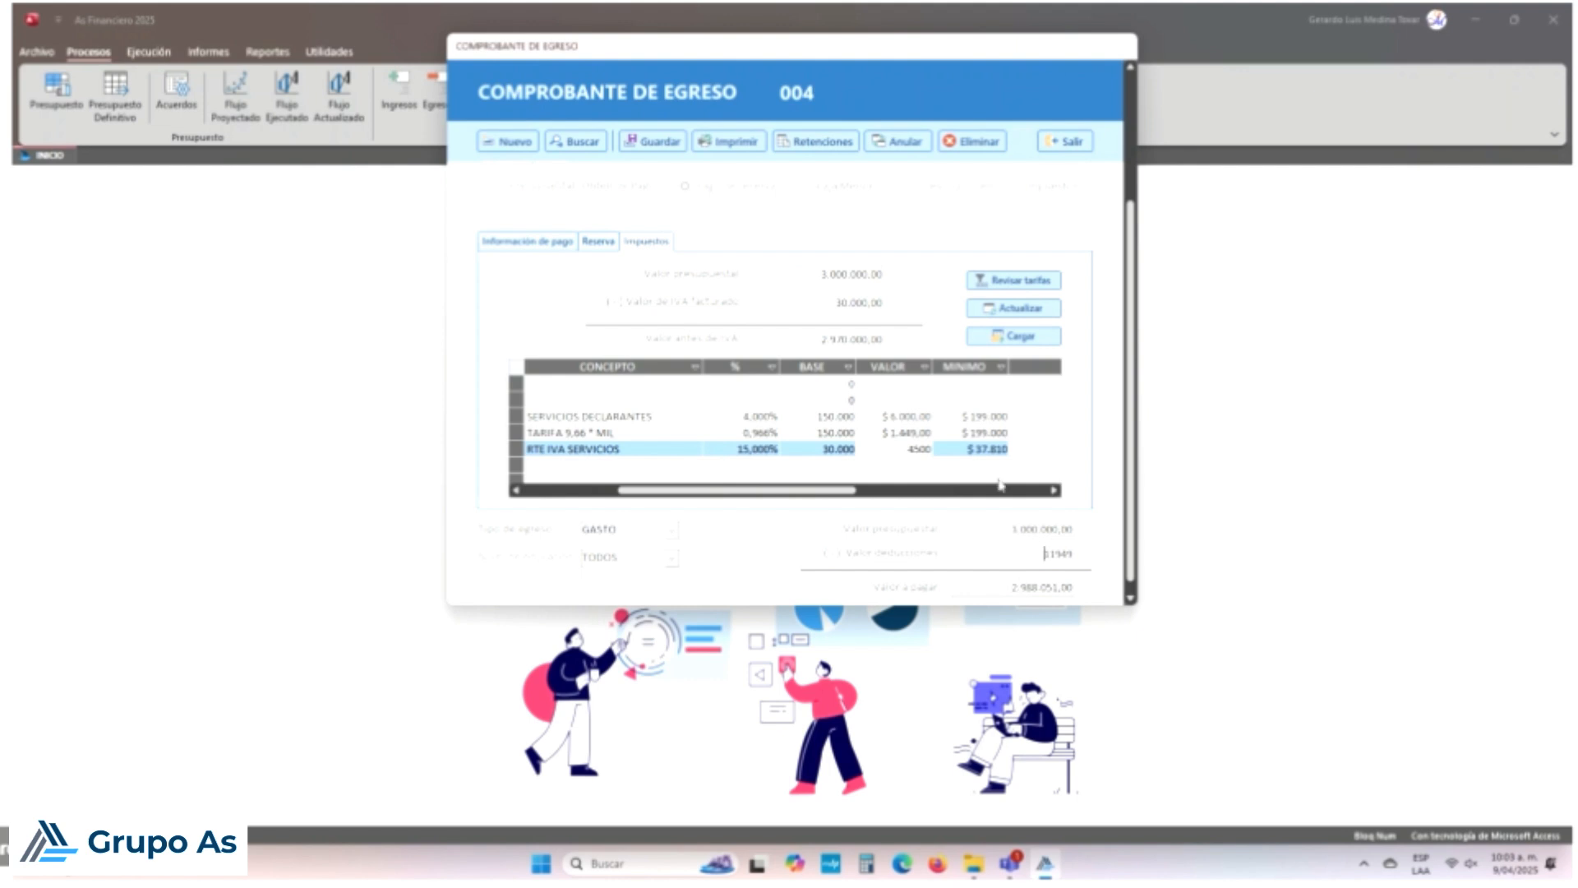
# Step: Check the base and minimum amounts of the three tax rows, then exit the voucher
pyautogui.click(836, 414)
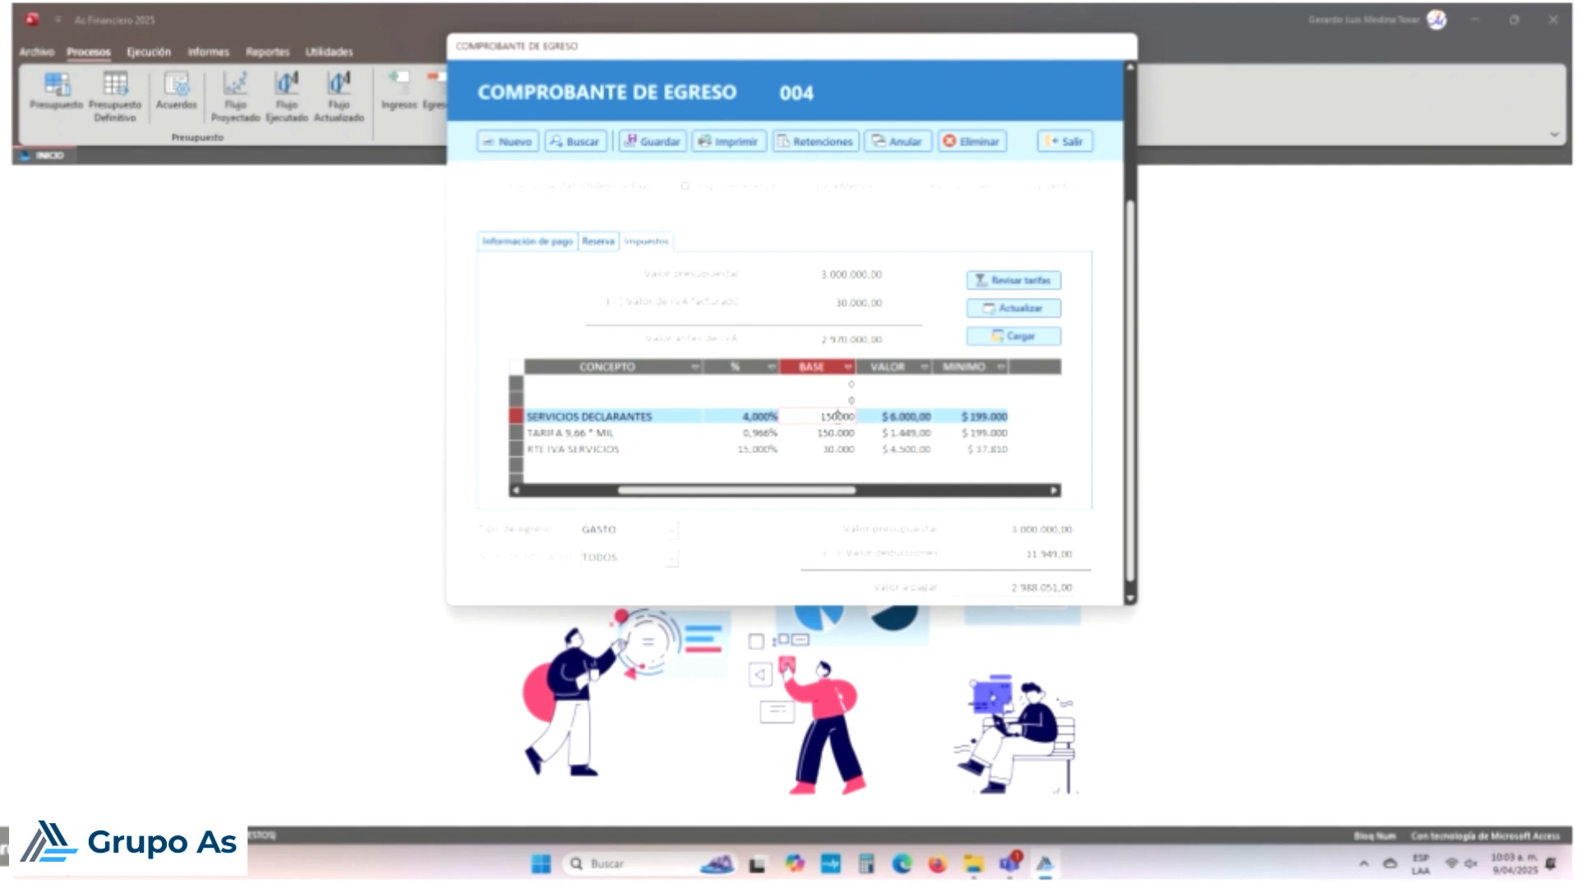
pyautogui.click(997, 419)
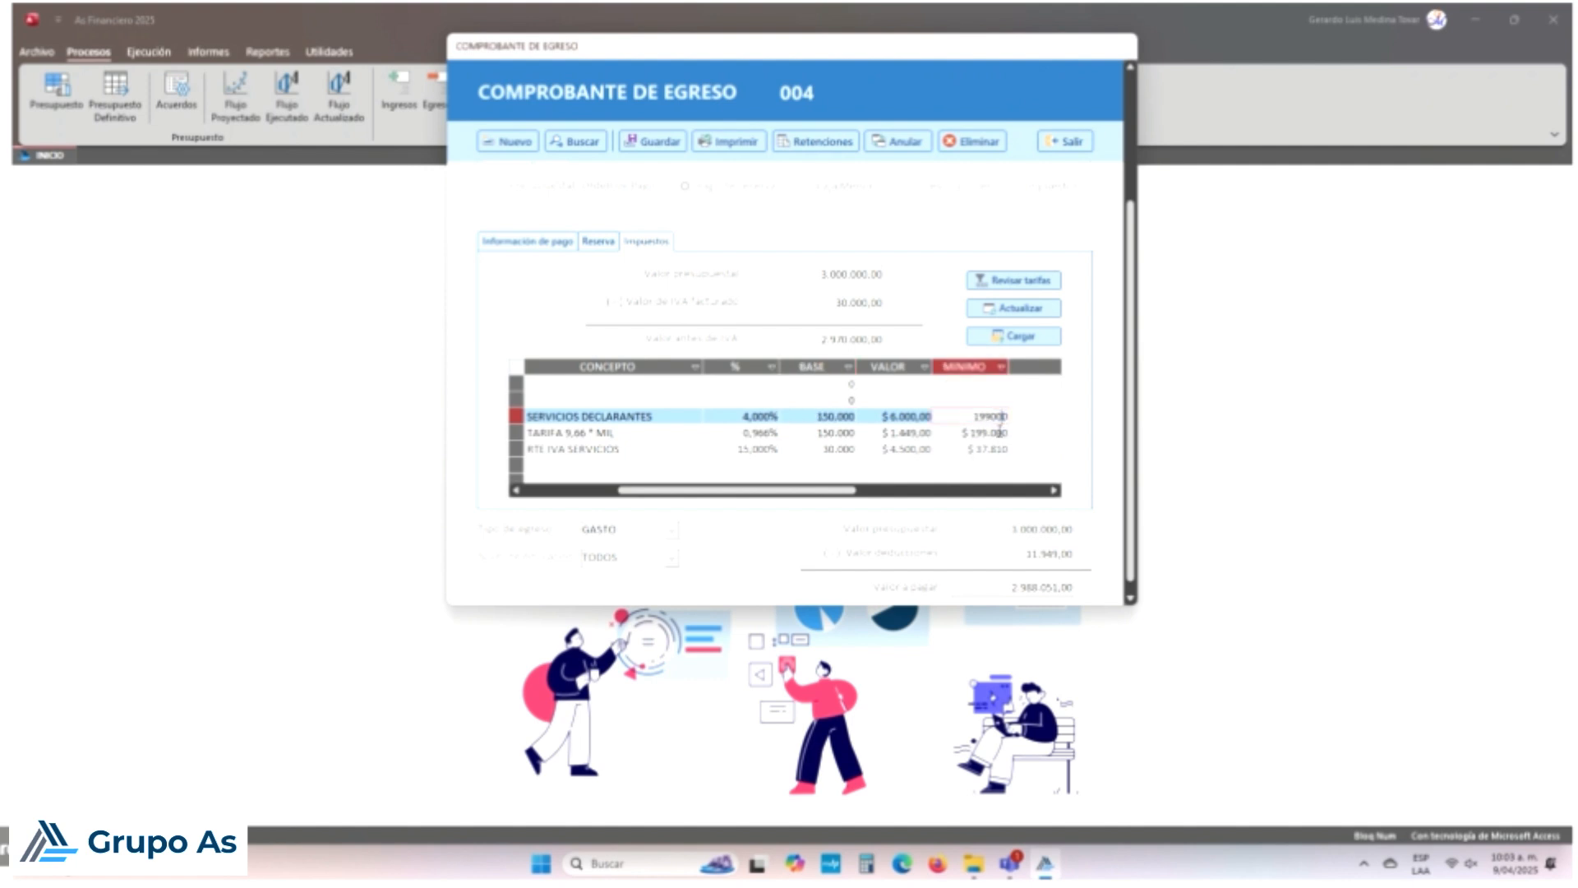
pyautogui.click(995, 437)
pyautogui.click(987, 456)
pyautogui.click(831, 417)
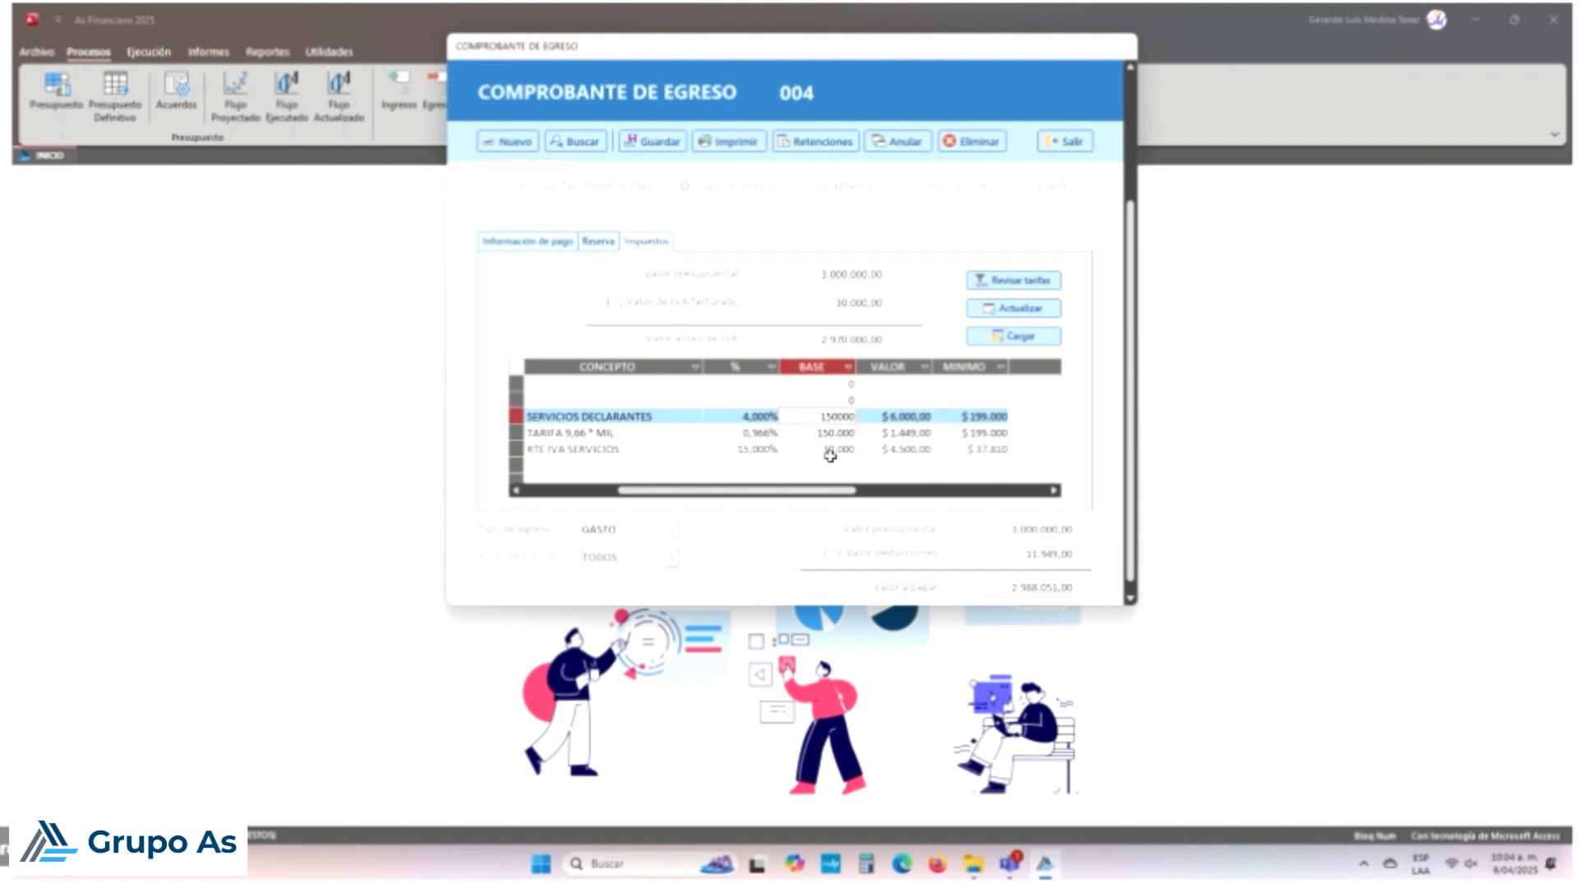
pyautogui.press('Up')
pyautogui.press('Down')
pyautogui.press('Down')
pyautogui.press('Down')
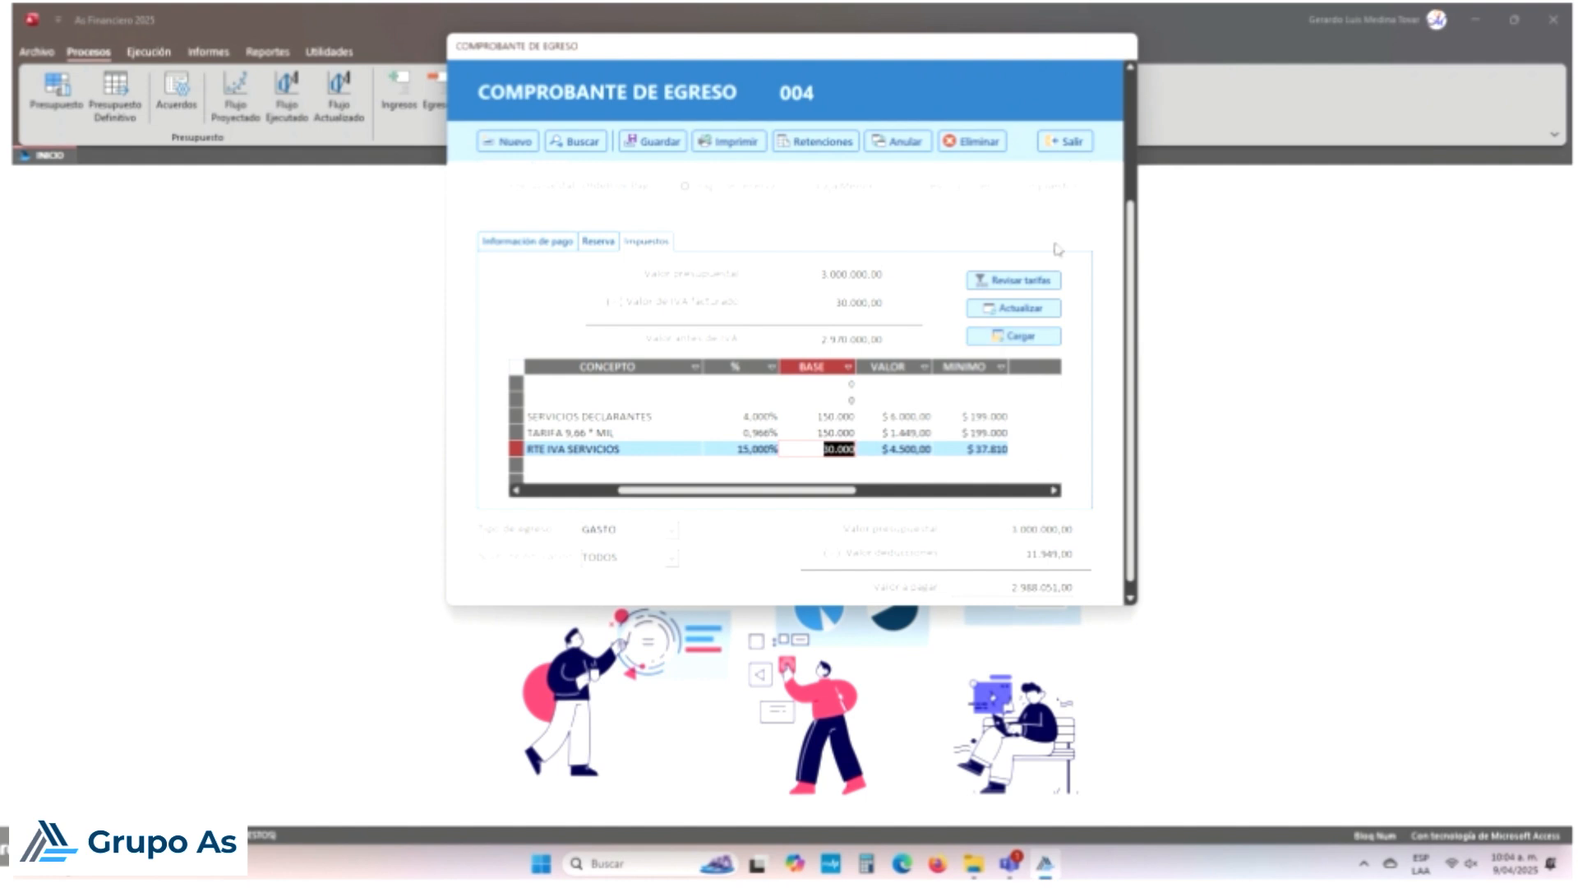
pyautogui.click(1072, 143)
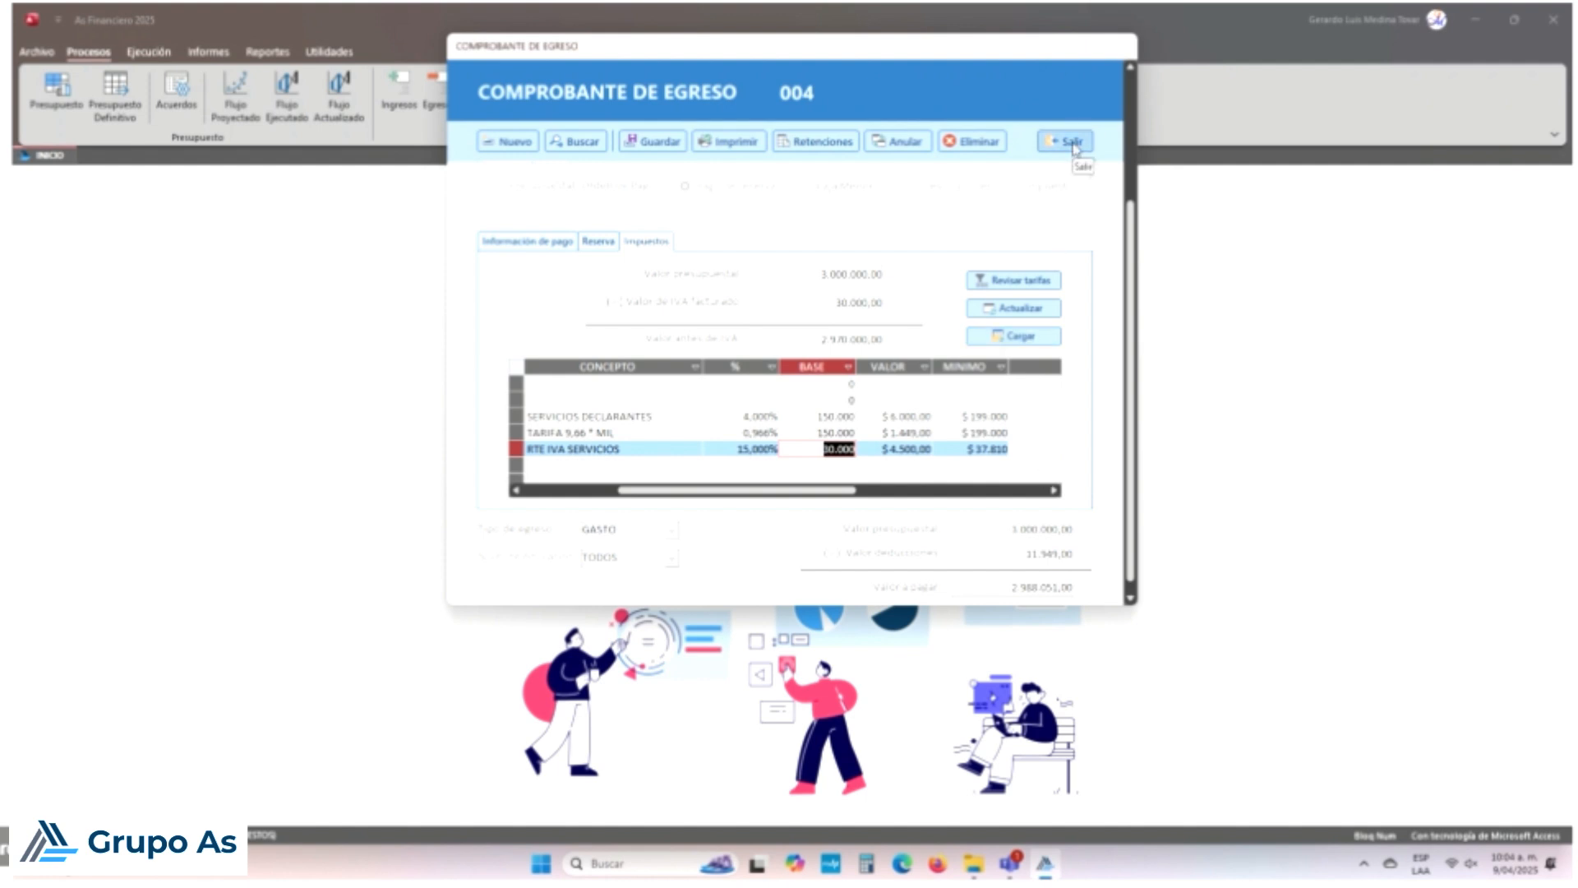
# Step: Discard voucher 004's changes, reopen Egresos and list saved vouchers 1 through 8
pyautogui.click(843, 489)
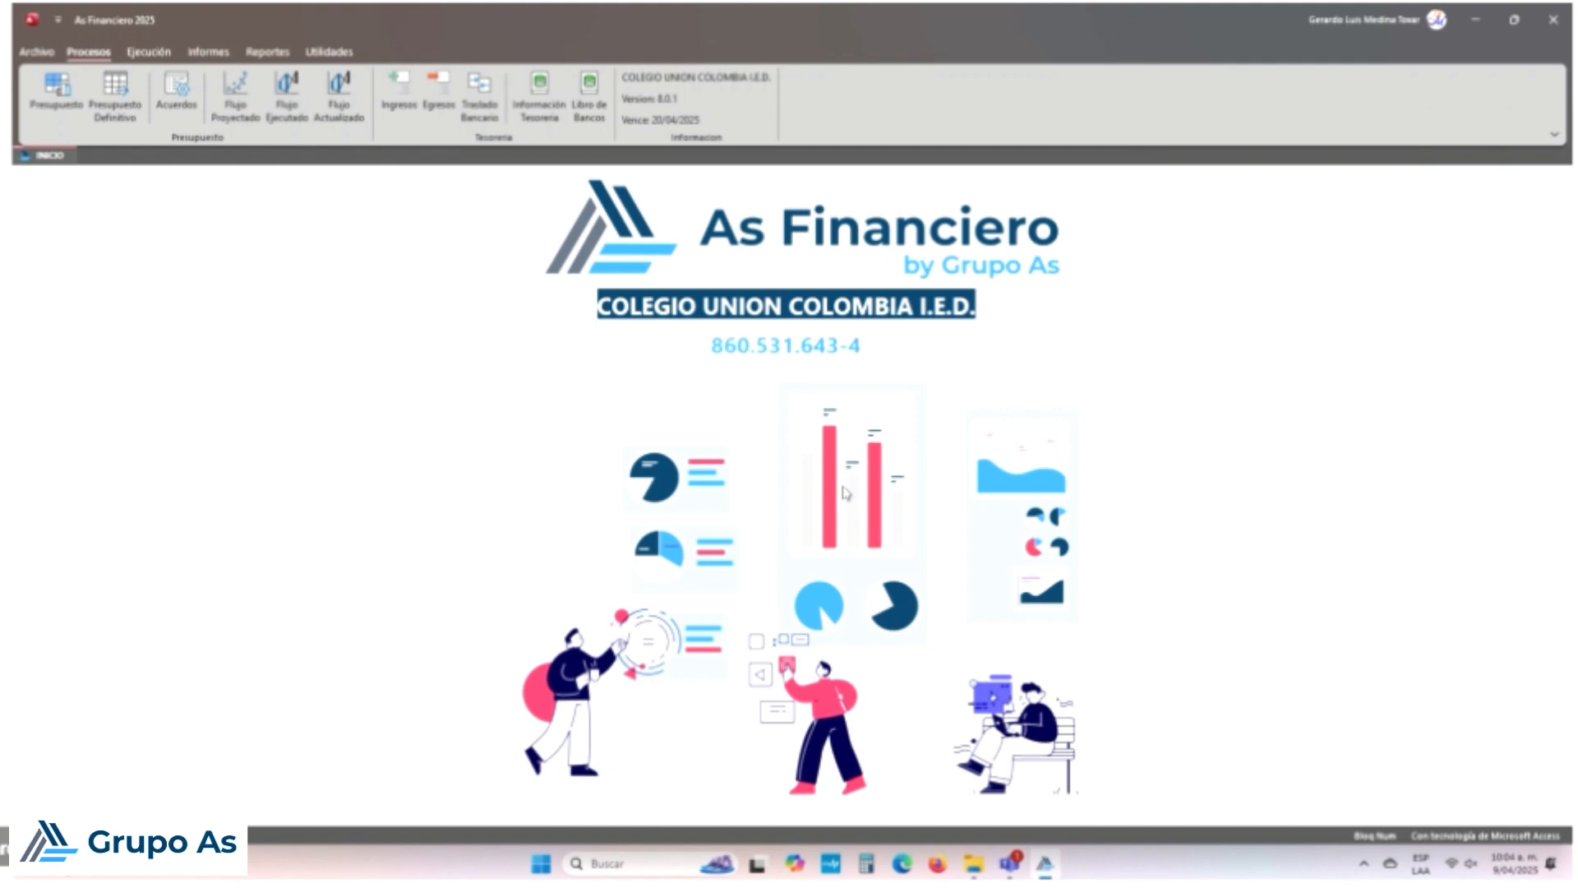
pyautogui.click(438, 90)
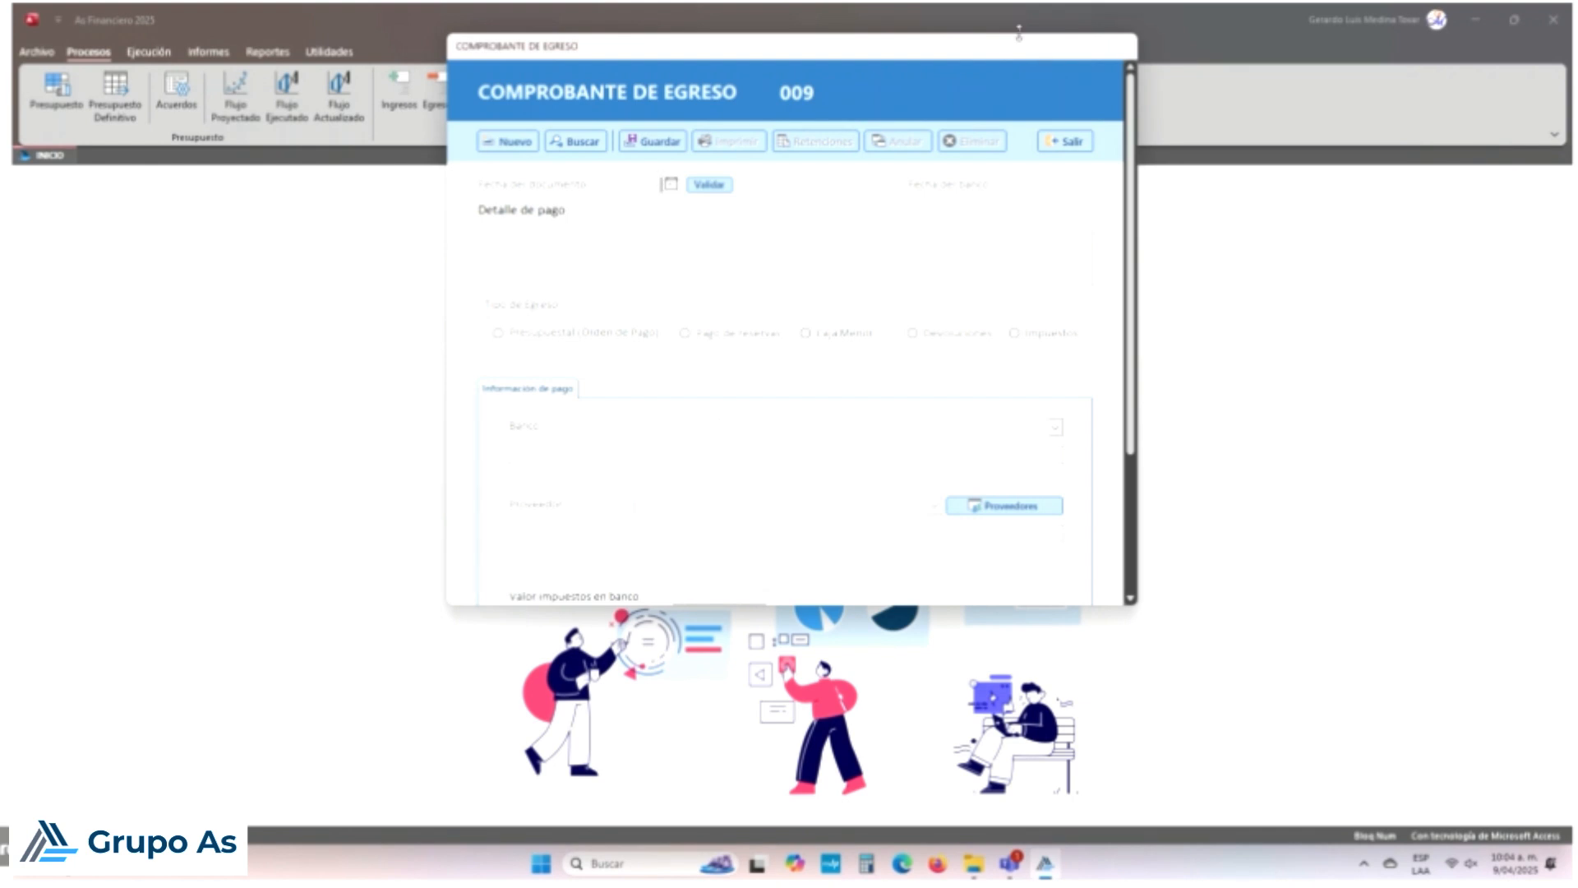
pyautogui.moveTo(1017, 26); pyautogui.dragTo(1013, 133)
pyautogui.moveTo(1015, 51); pyautogui.dragTo(1001, 235)
pyautogui.click(567, 327)
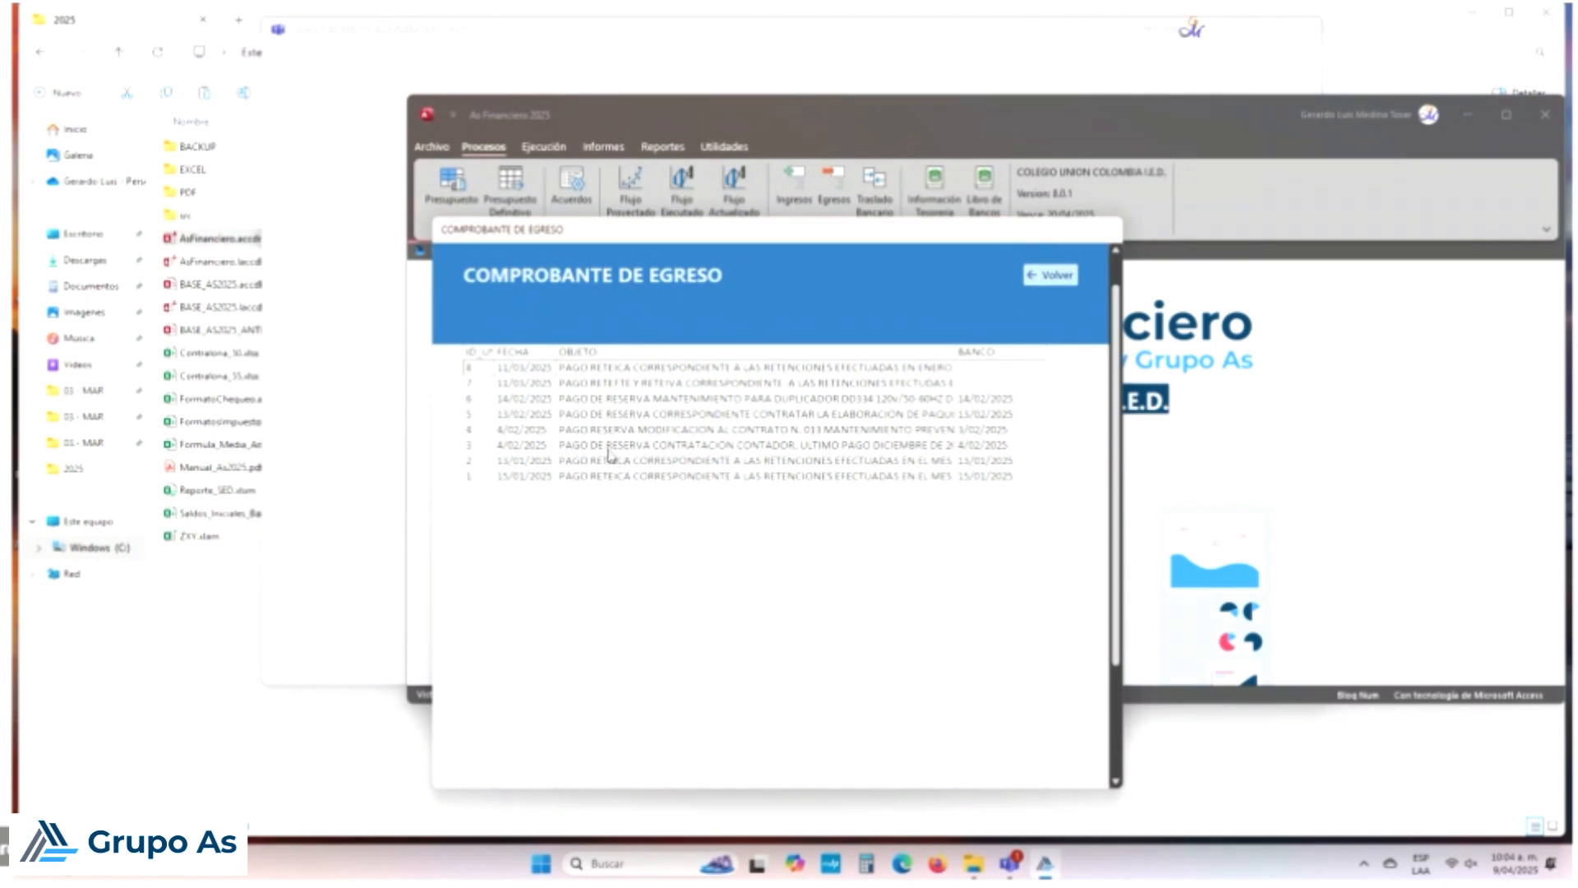
# Step: Open the 15/01/2025 RETEICA payment voucher 001 for 267.000,00, discarding pending changes
pyautogui.doubleClick(670, 480)
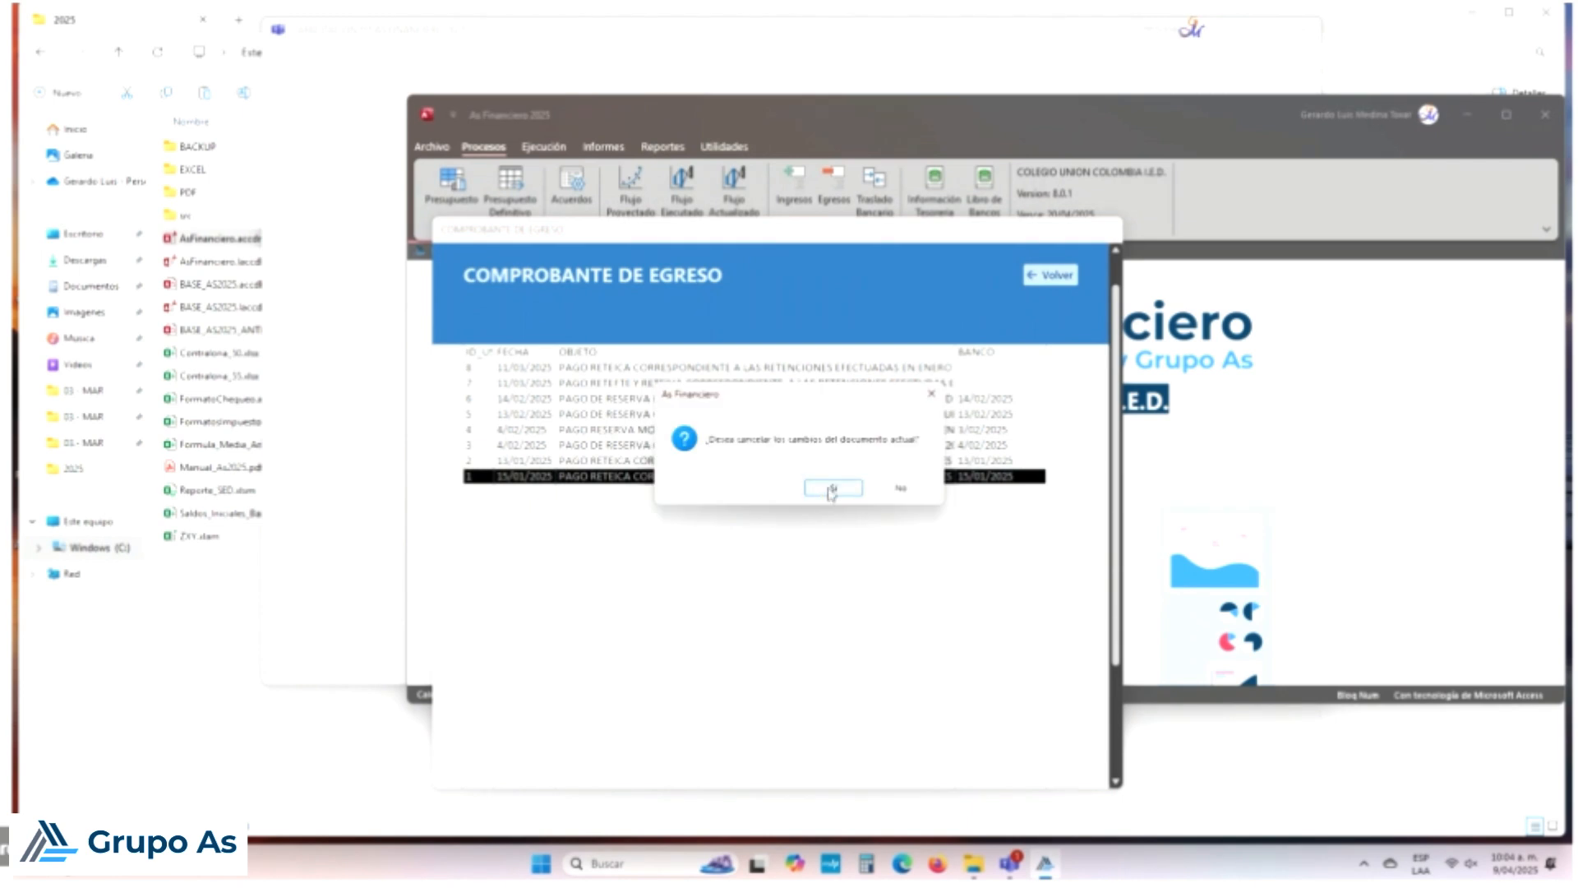
pyautogui.click(830, 488)
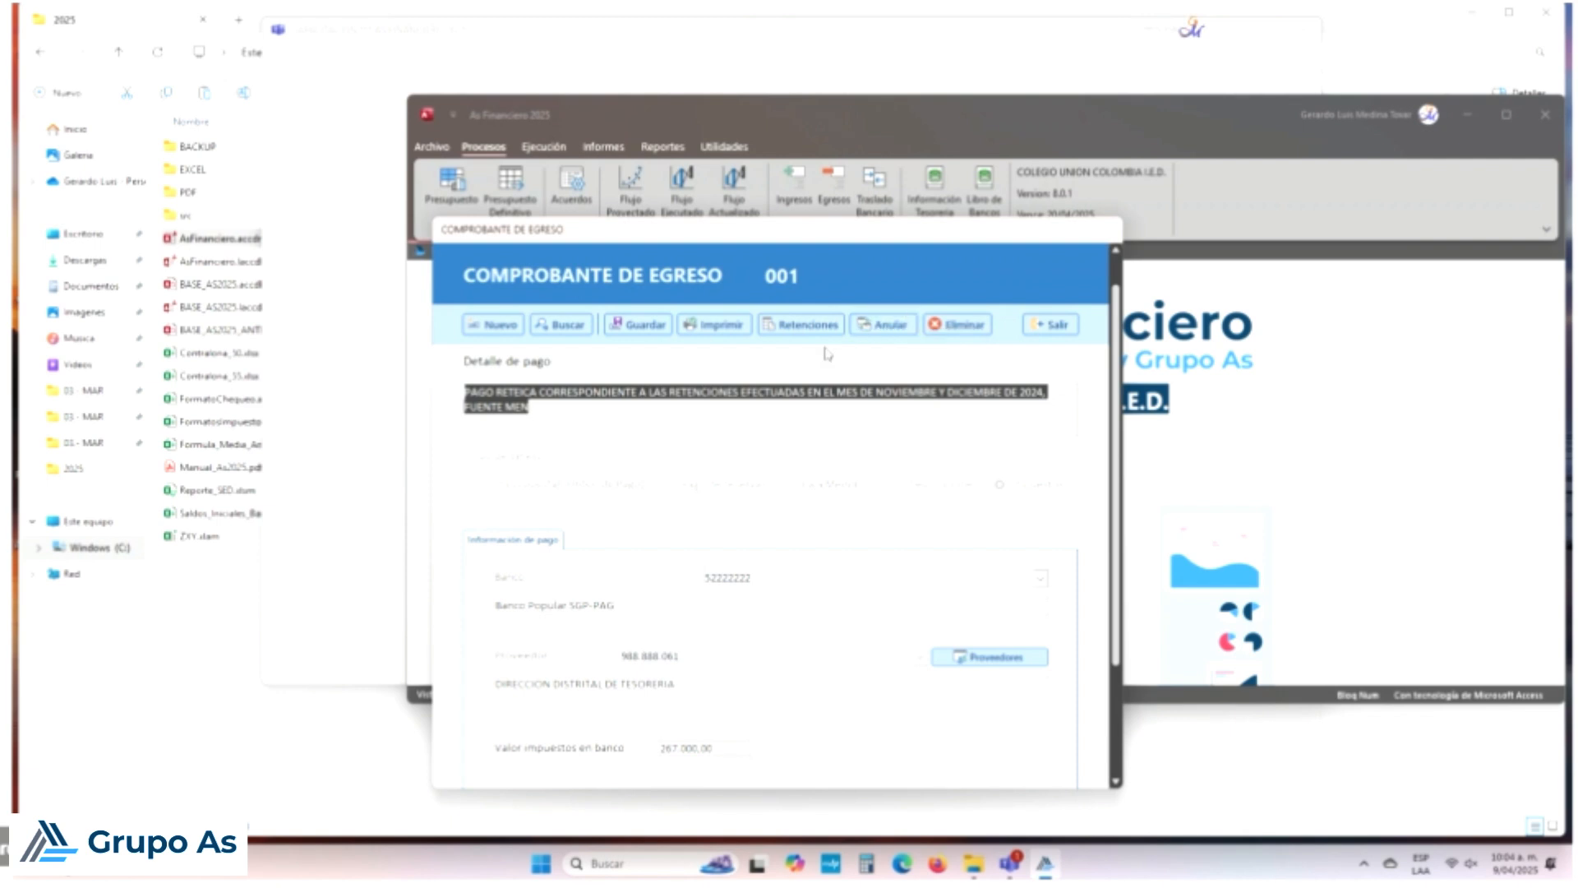
pyautogui.scroll(1, 738, 424)
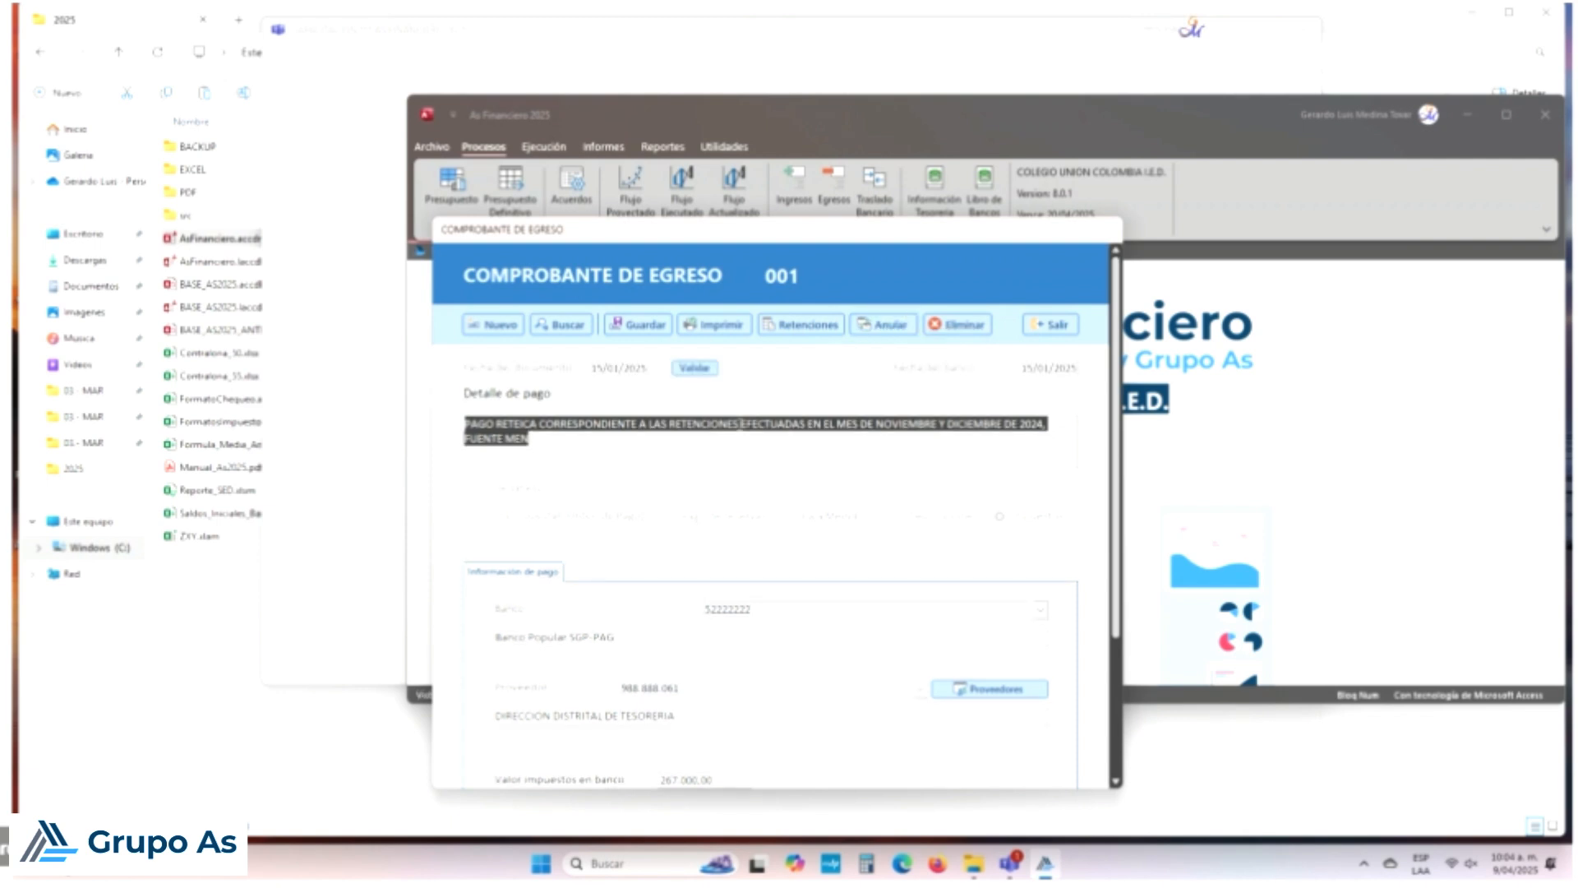
pyautogui.click(633, 368)
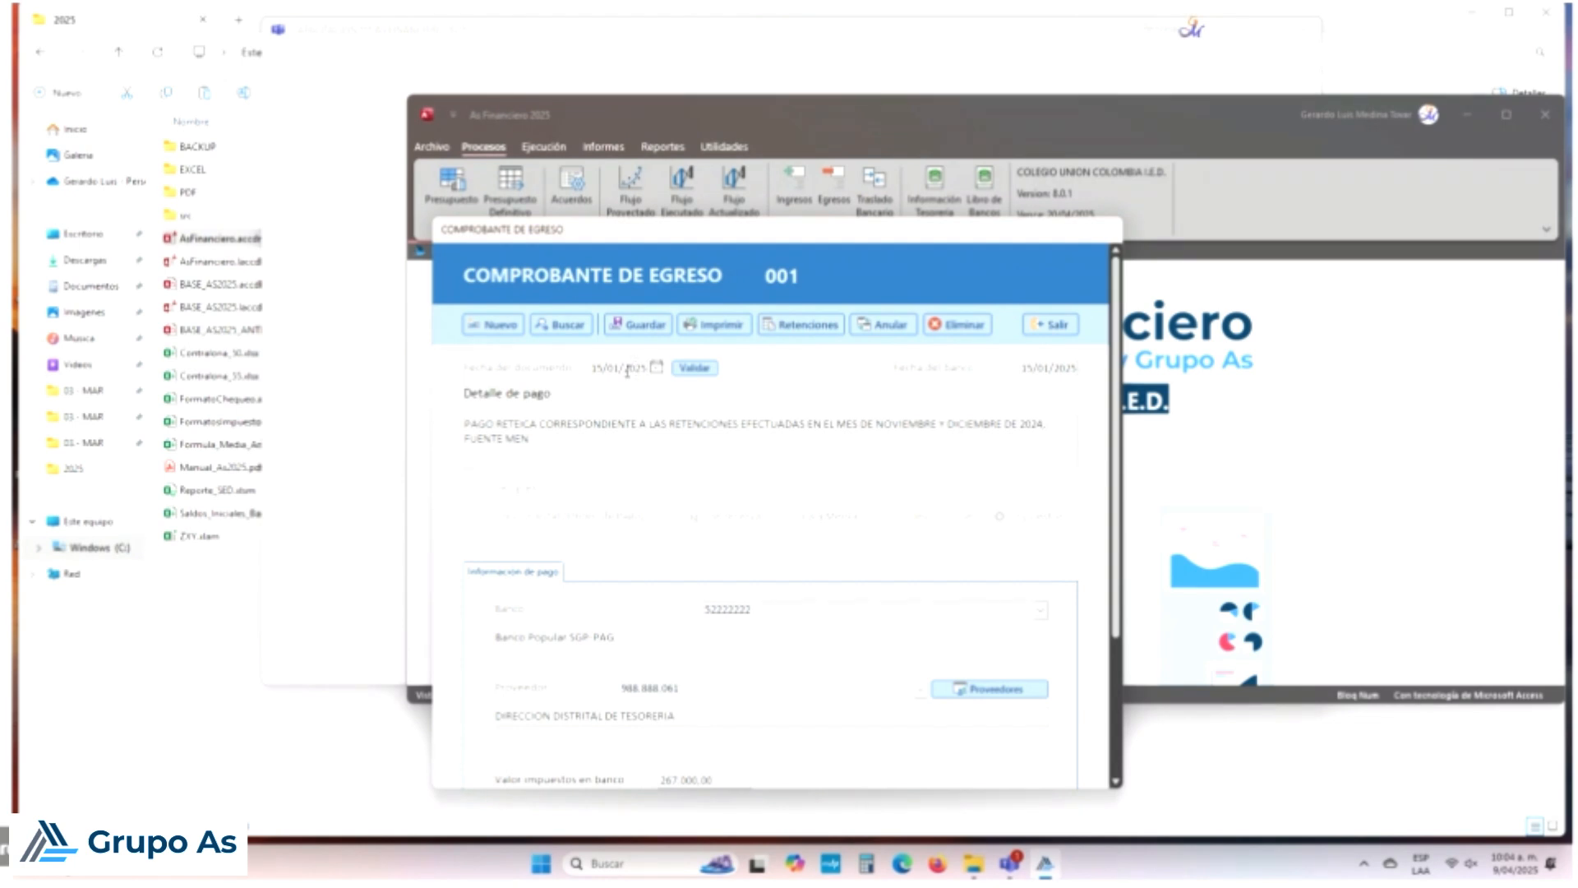
# Step: Delete voucher 001 and verify the saved list now runs from 2 to 8
pyautogui.click(979, 328)
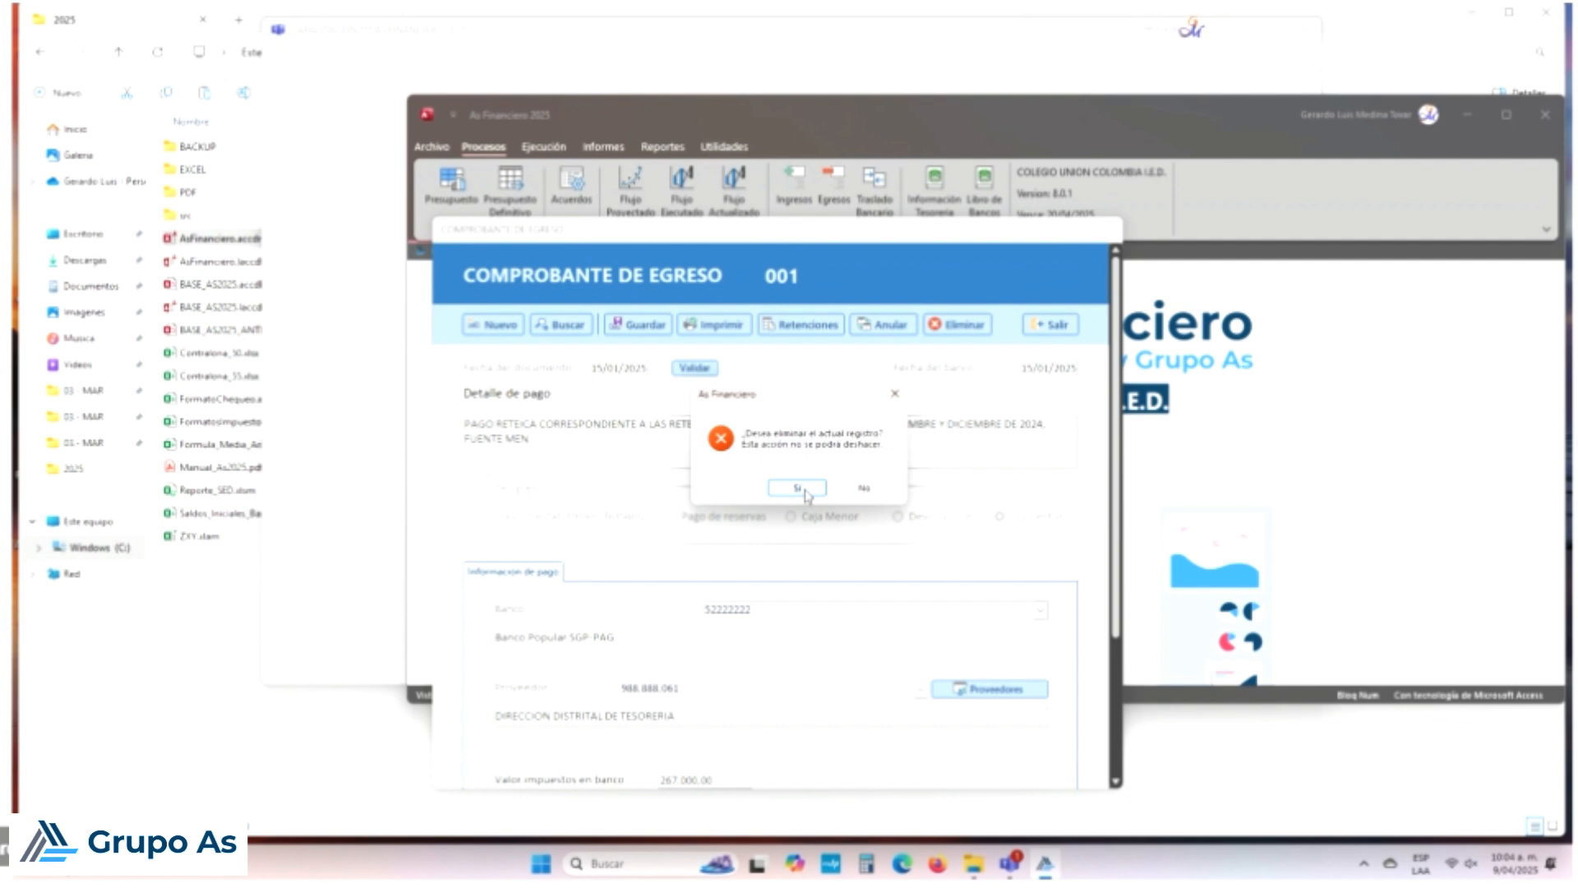
pyautogui.click(797, 488)
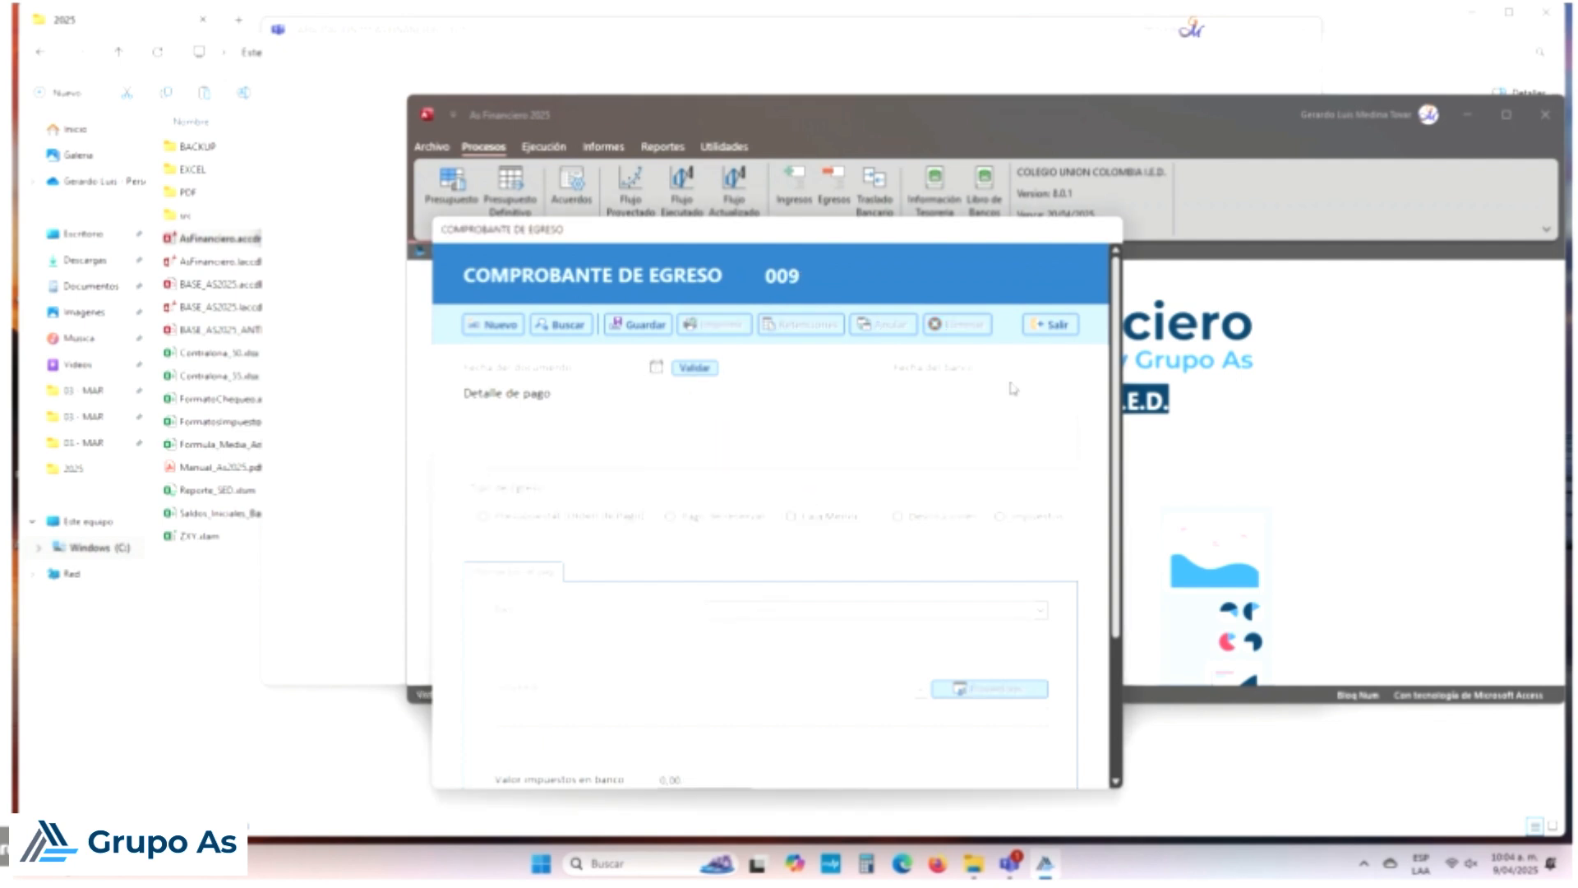
pyautogui.click(585, 326)
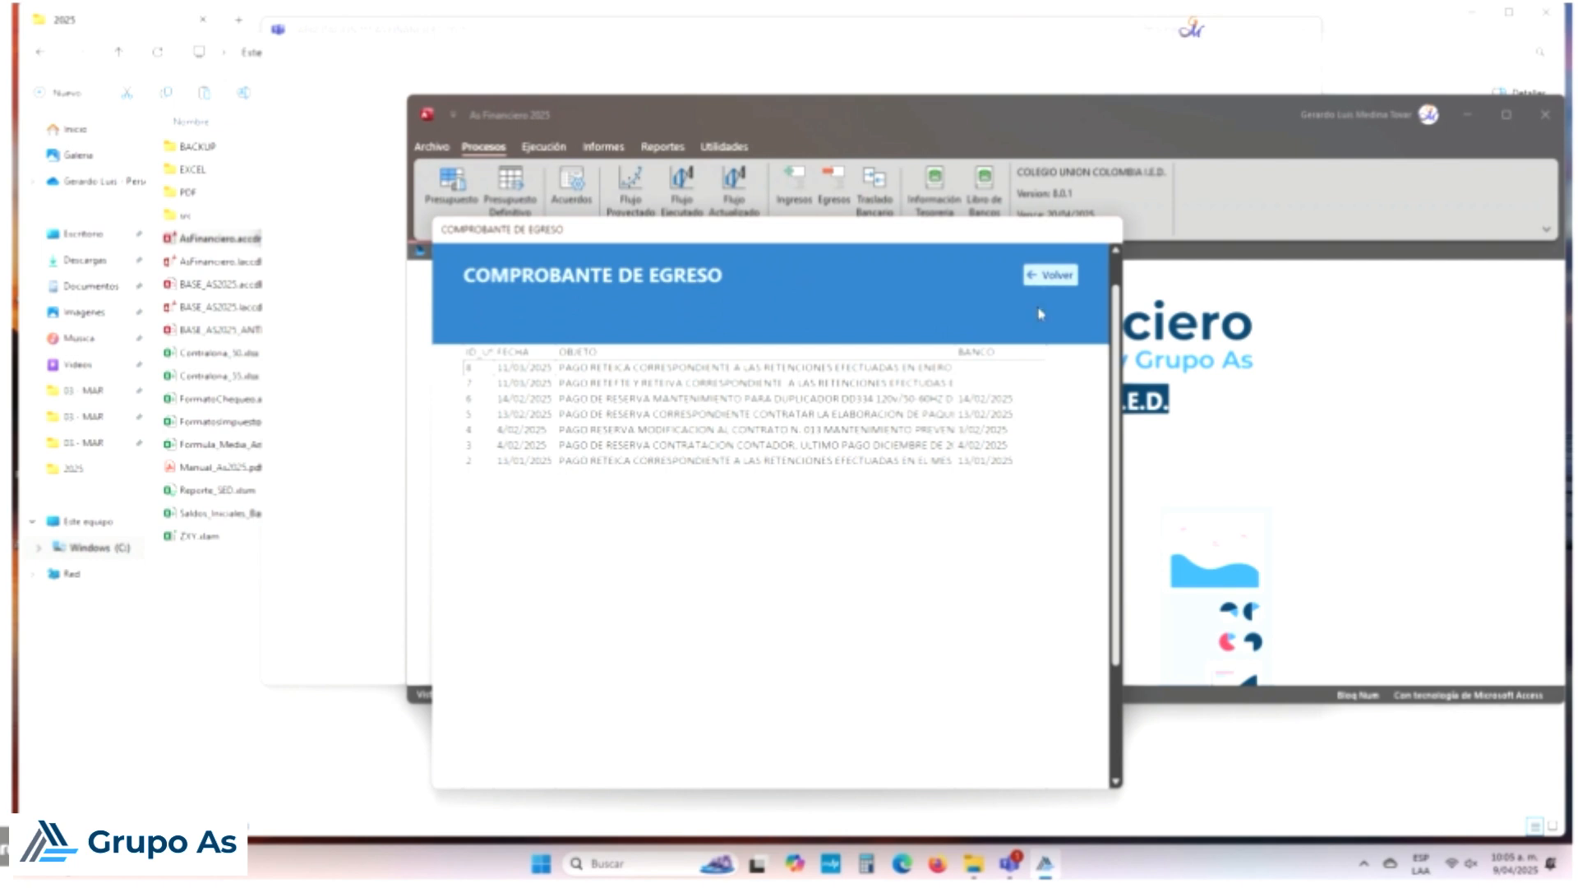
pyautogui.click(1052, 276)
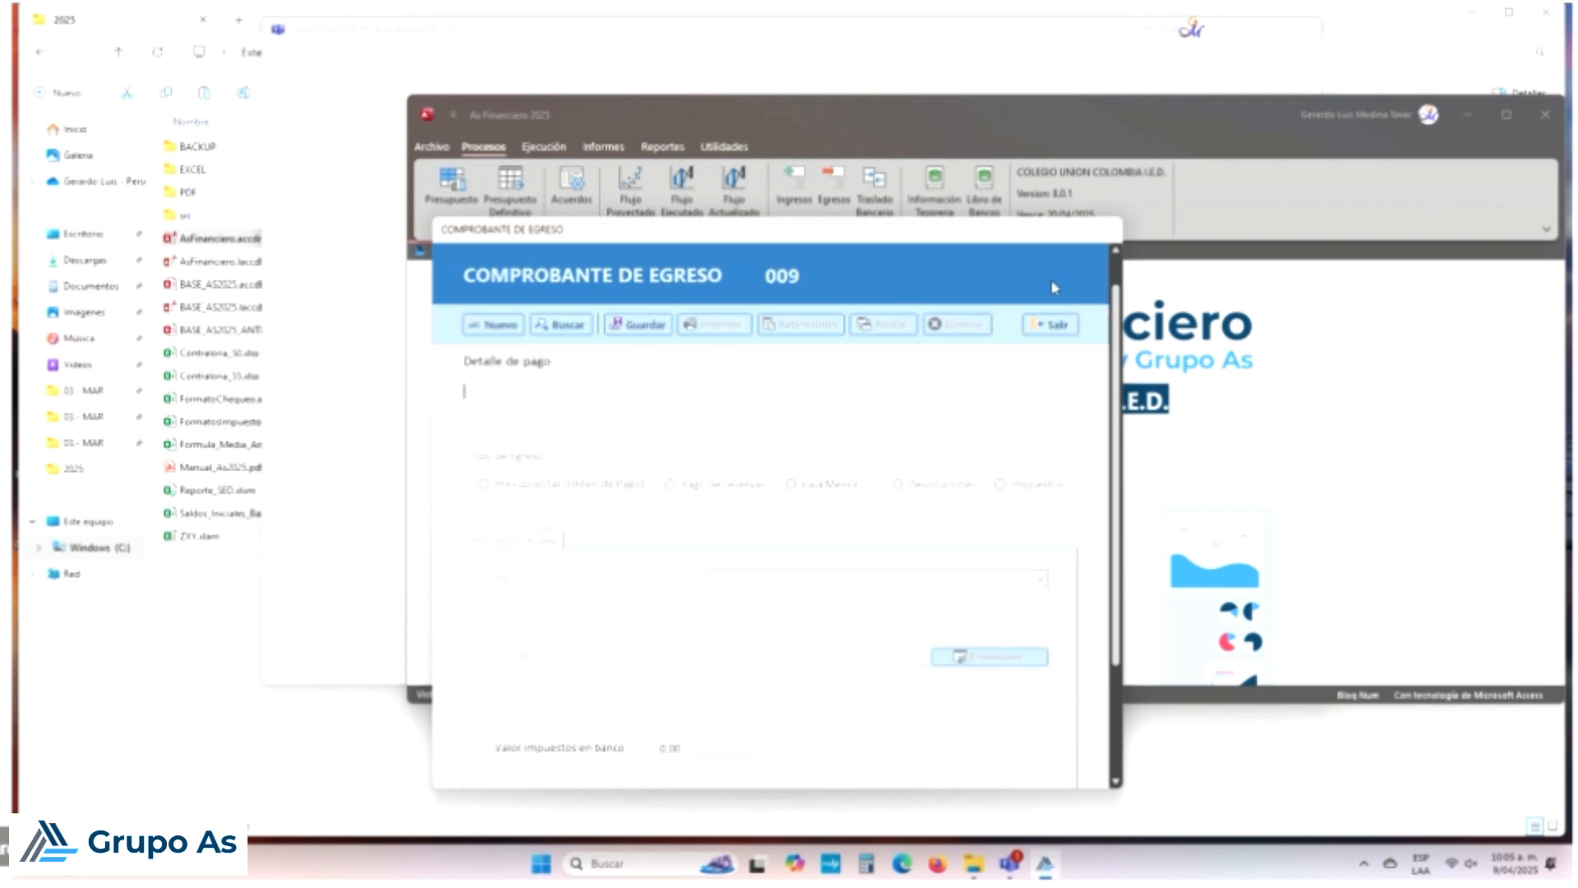
# Step: Start a new blank egreso voucher and pick a document date from the calendar
pyautogui.click(503, 326)
pyautogui.click(849, 486)
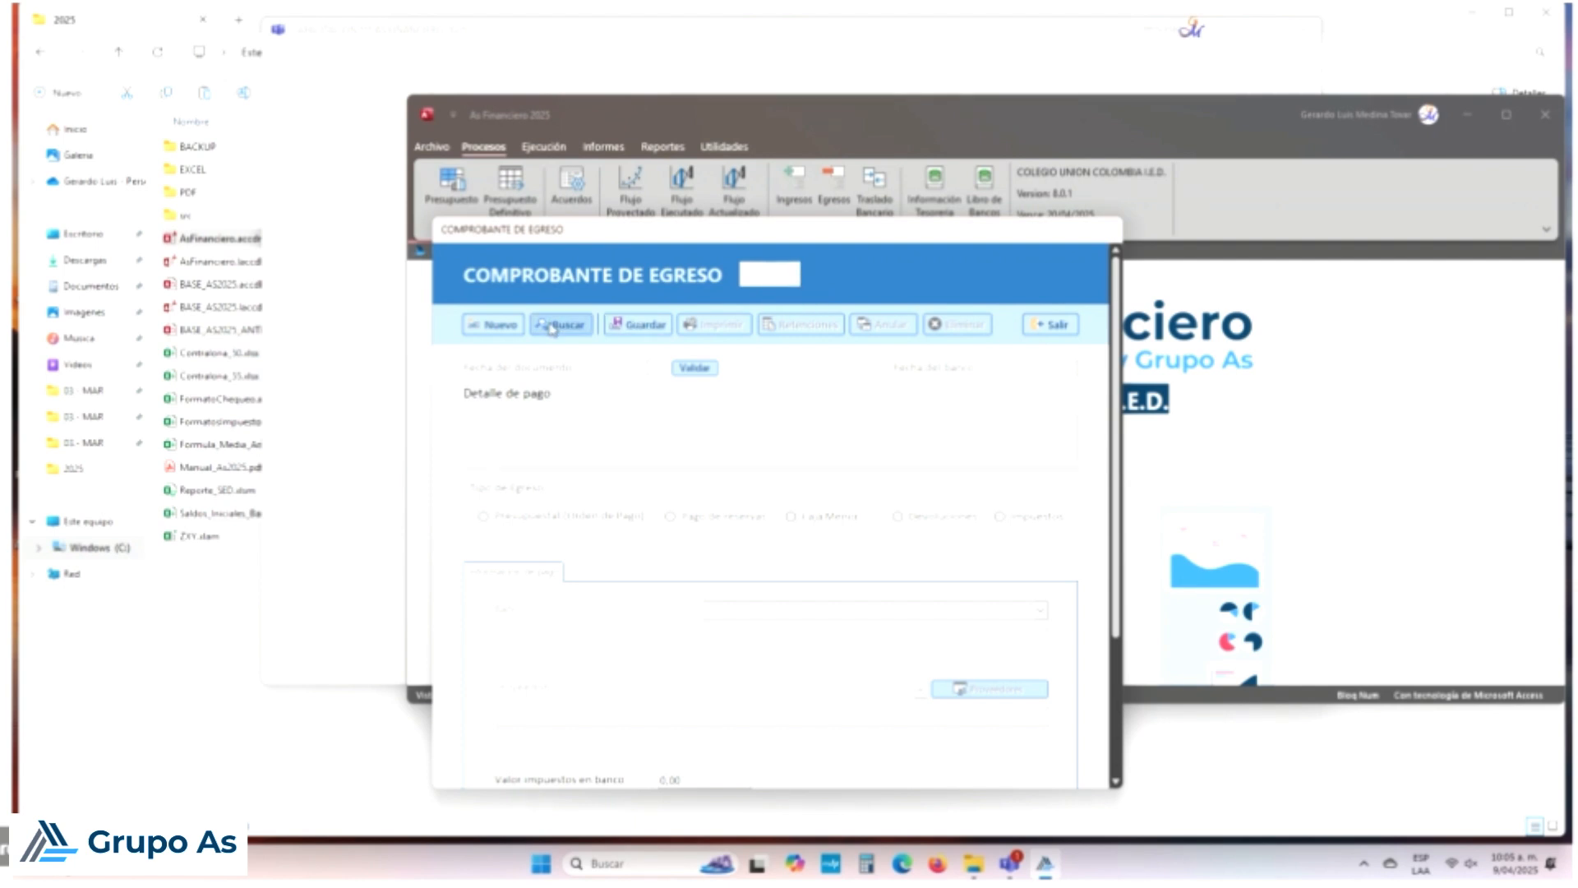
pyautogui.click(612, 366)
pyautogui.click(654, 367)
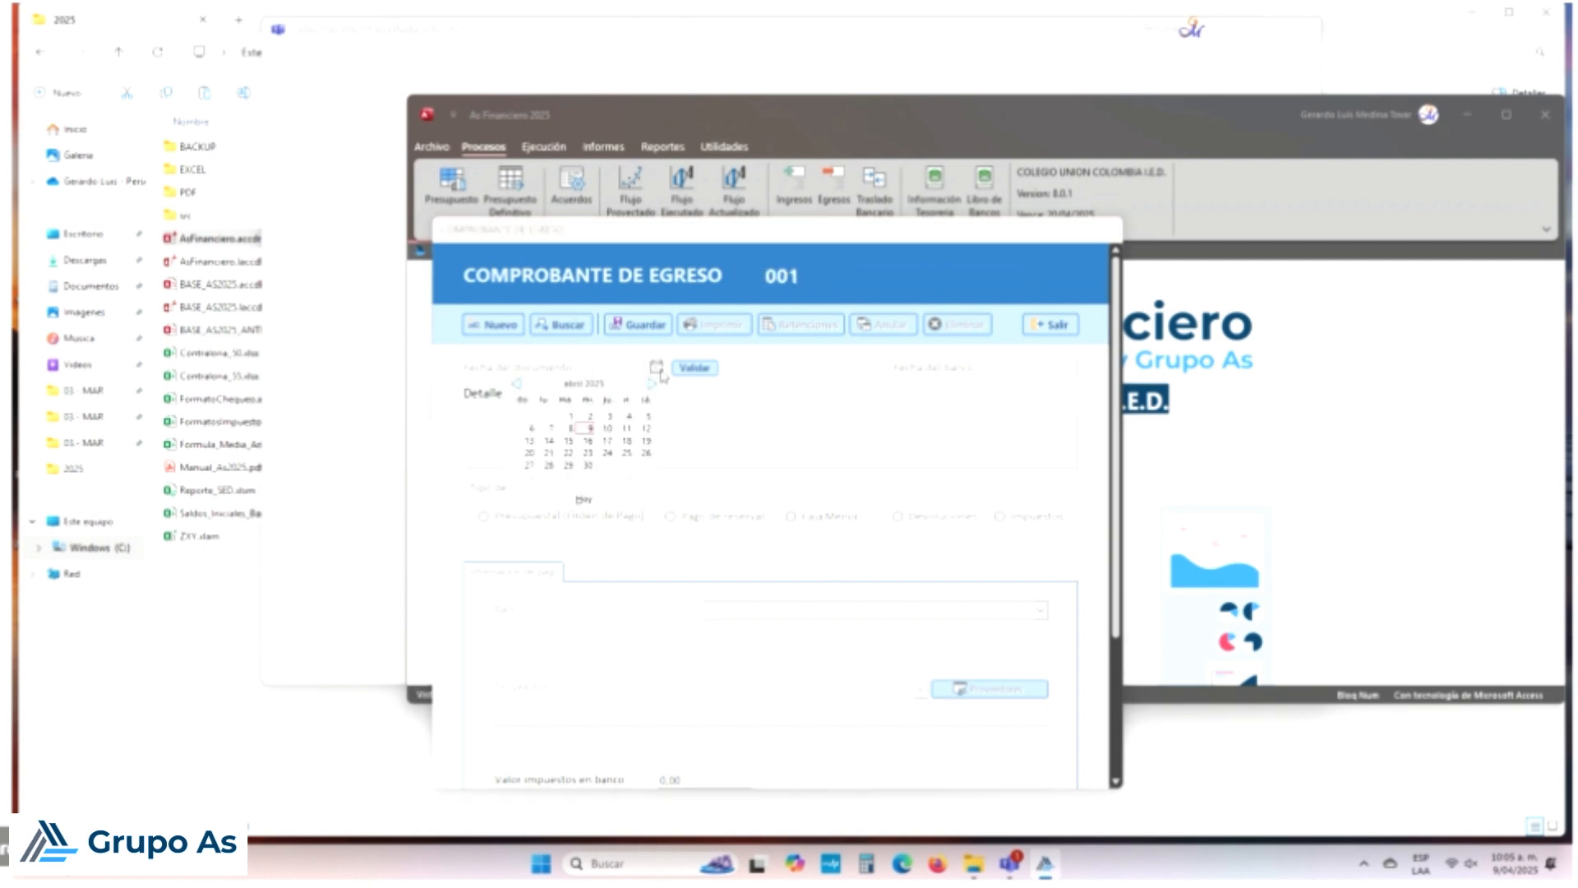
pyautogui.click(517, 383)
pyautogui.click(516, 383)
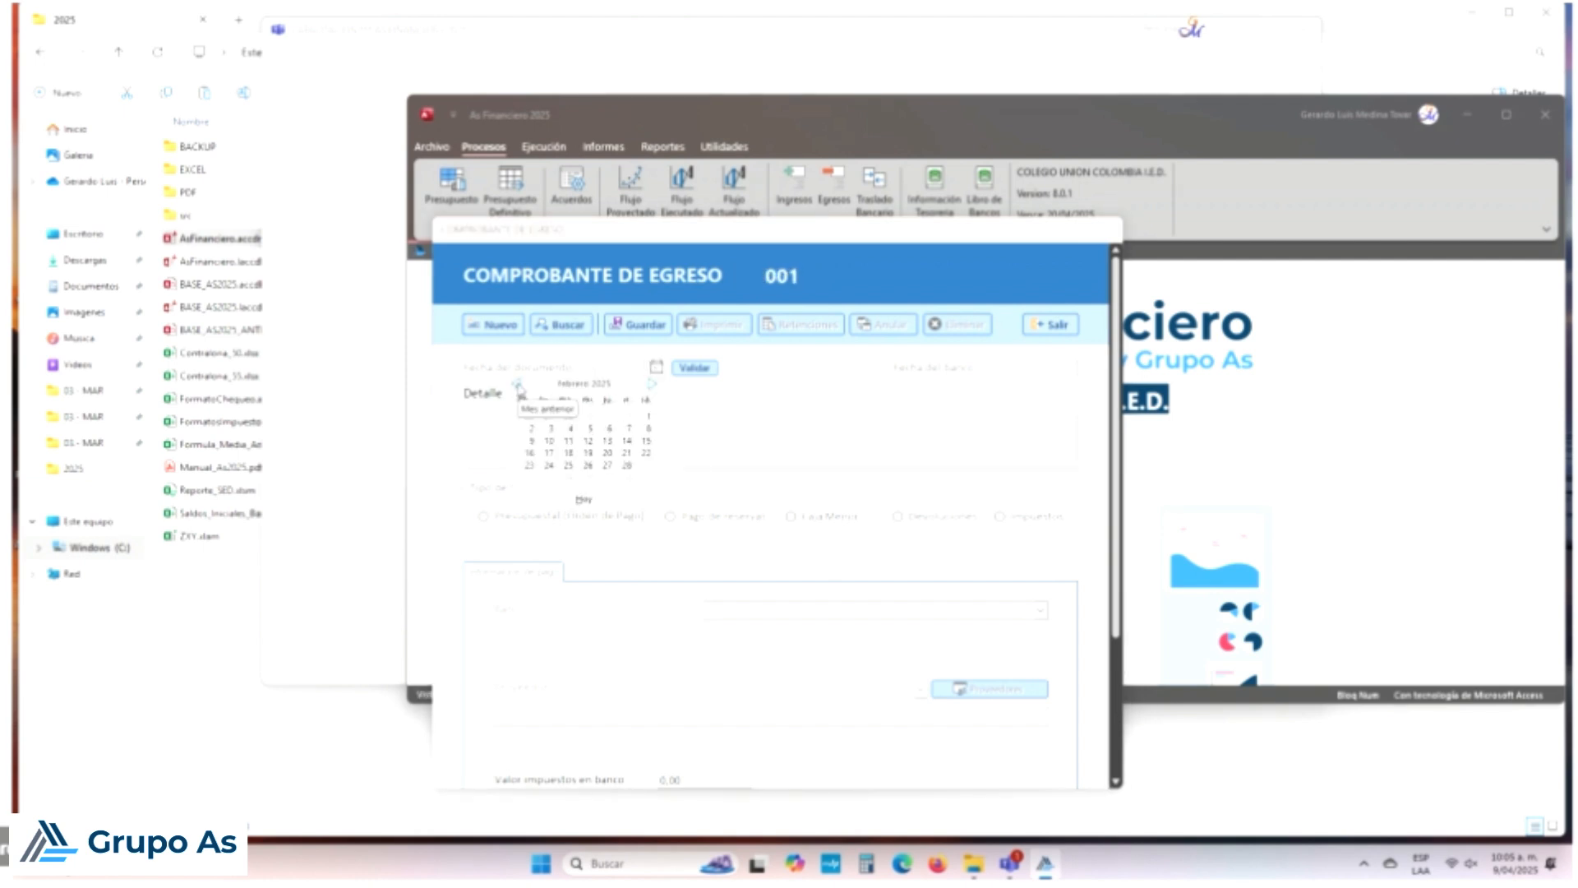
pyautogui.click(590, 428)
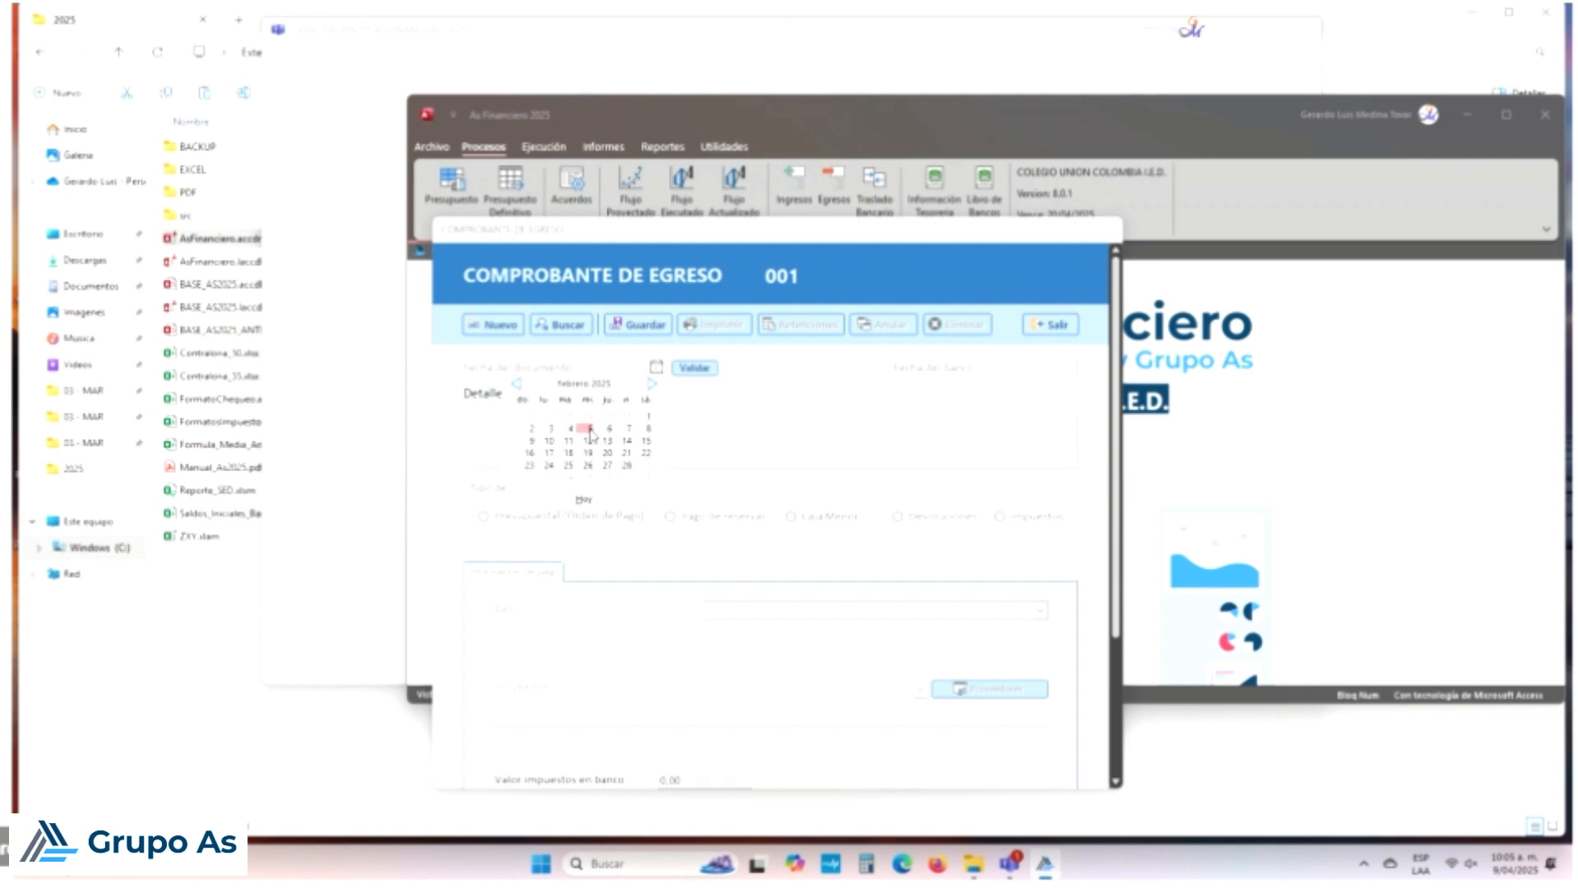
pyautogui.click(704, 371)
# Step: Correct the document date to 15/01/2025 and check the saved vouchers list
pyautogui.click(1039, 368)
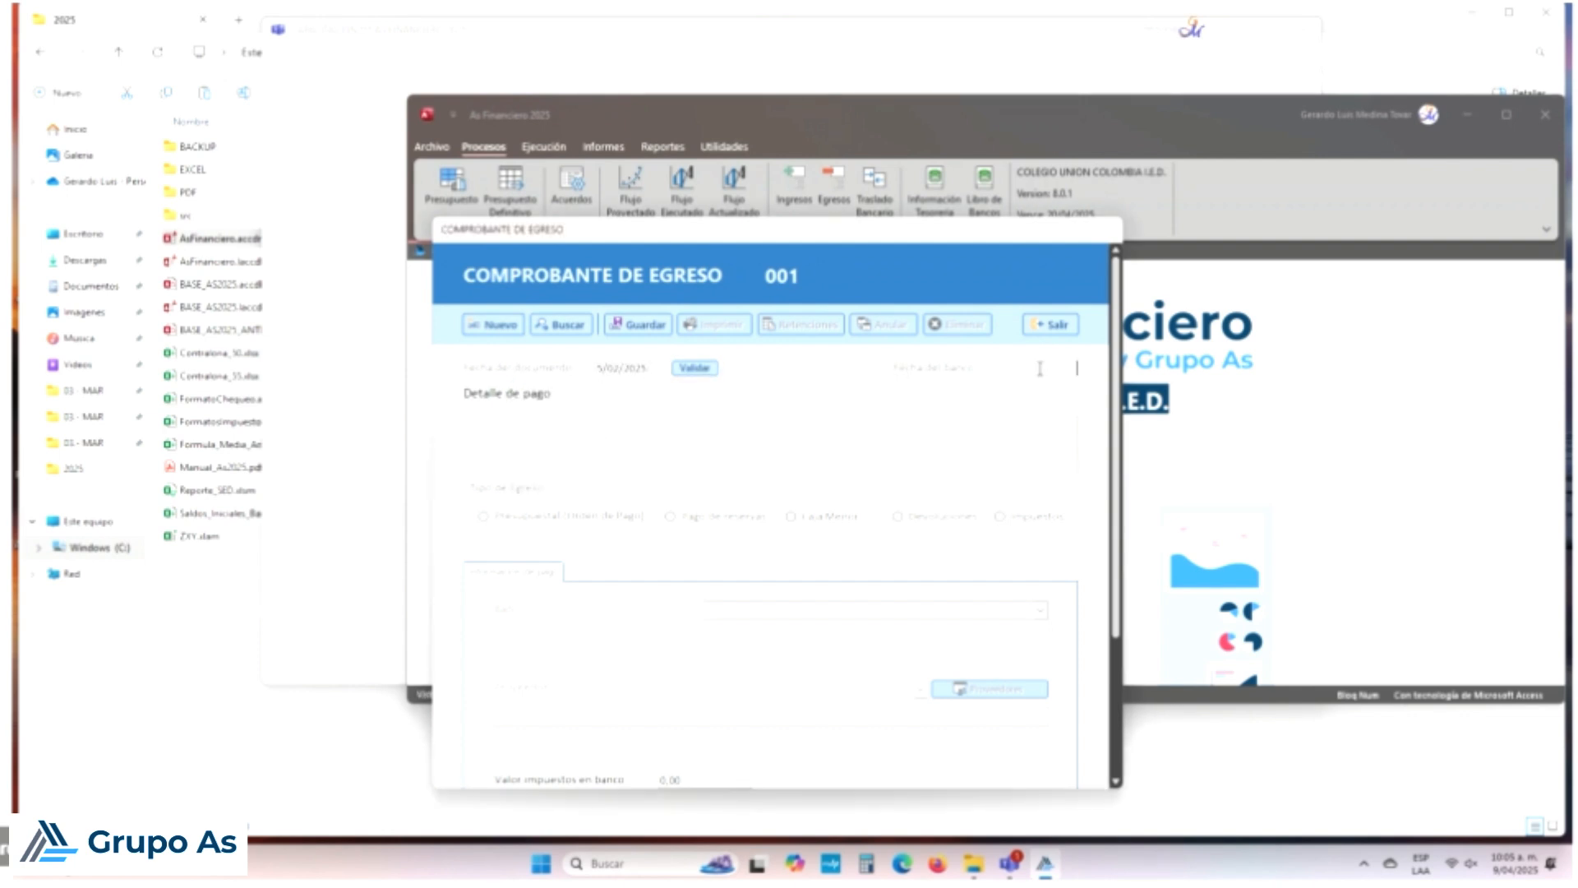
pyautogui.click(658, 371)
pyautogui.click(655, 369)
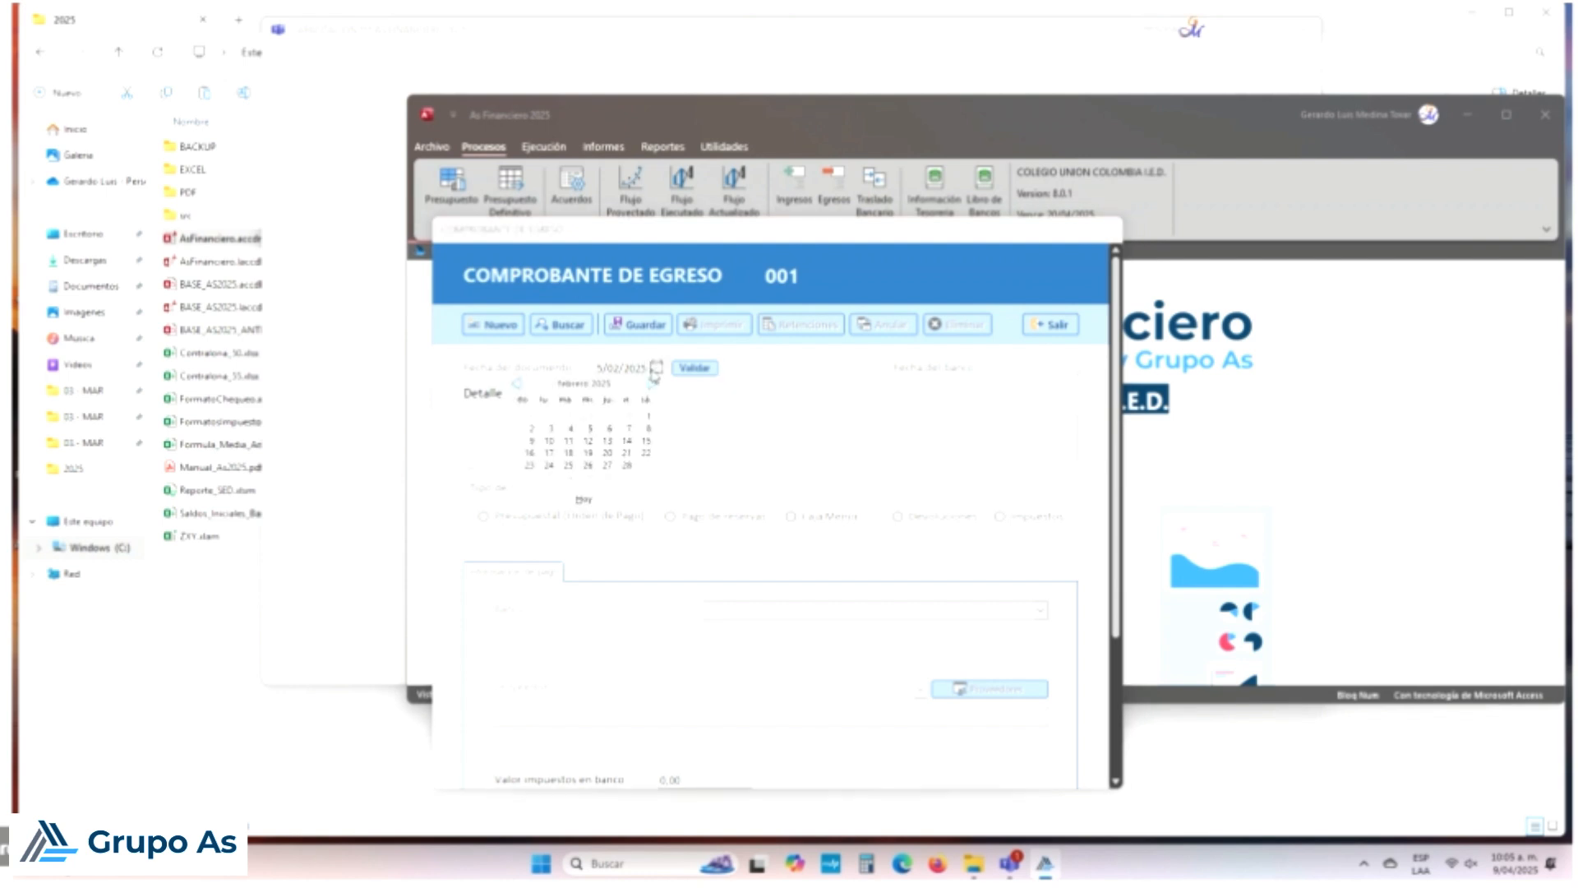
pyautogui.click(518, 385)
pyautogui.click(589, 441)
pyautogui.click(586, 323)
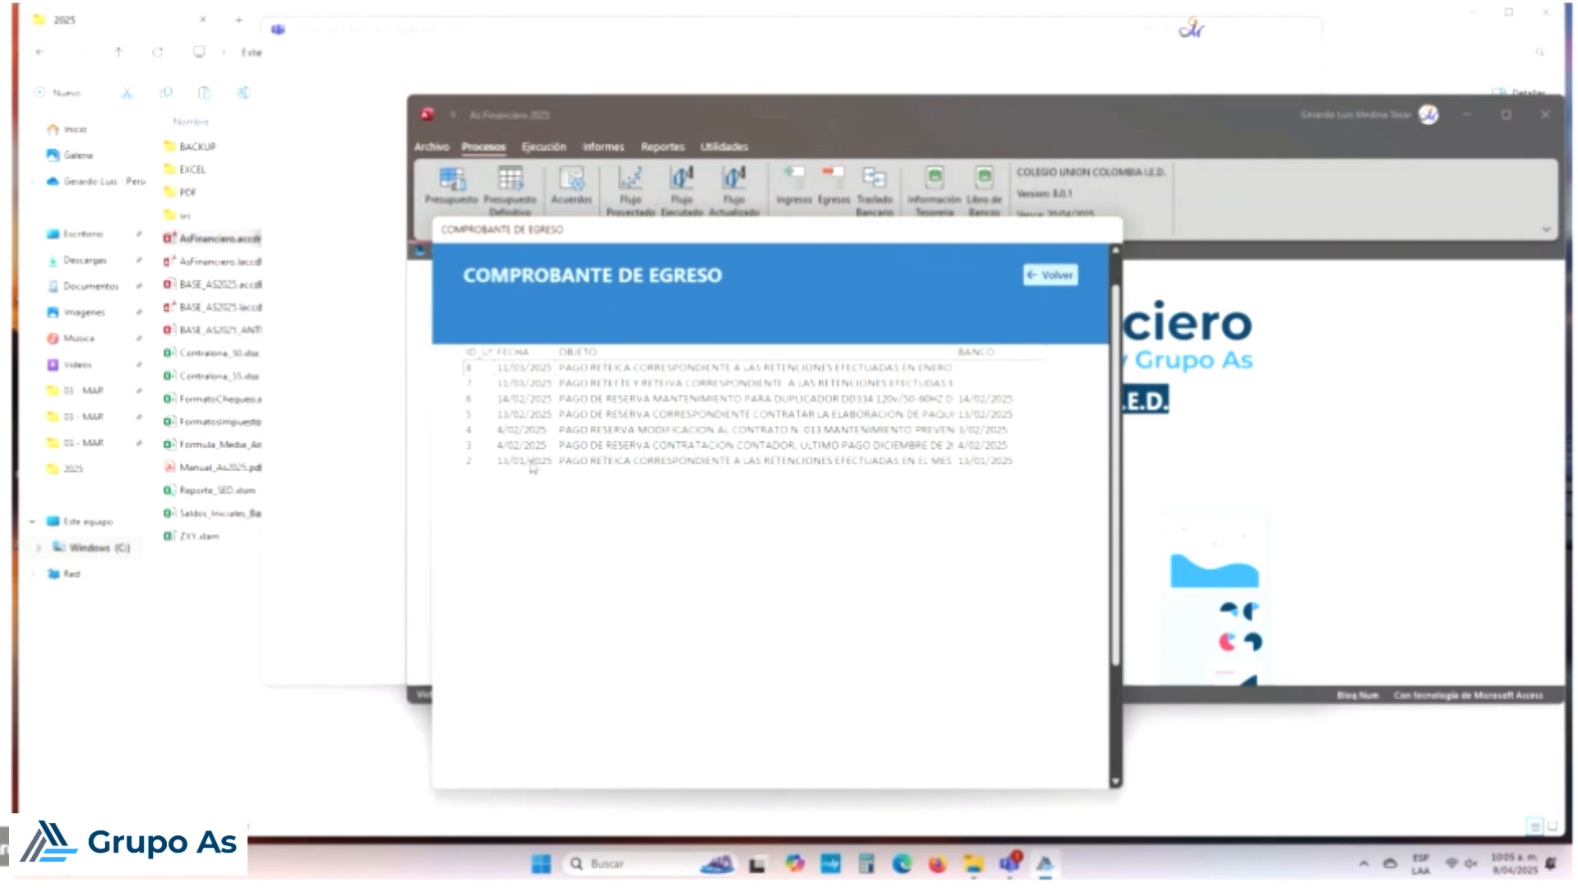
pyautogui.doubleClick(532, 464)
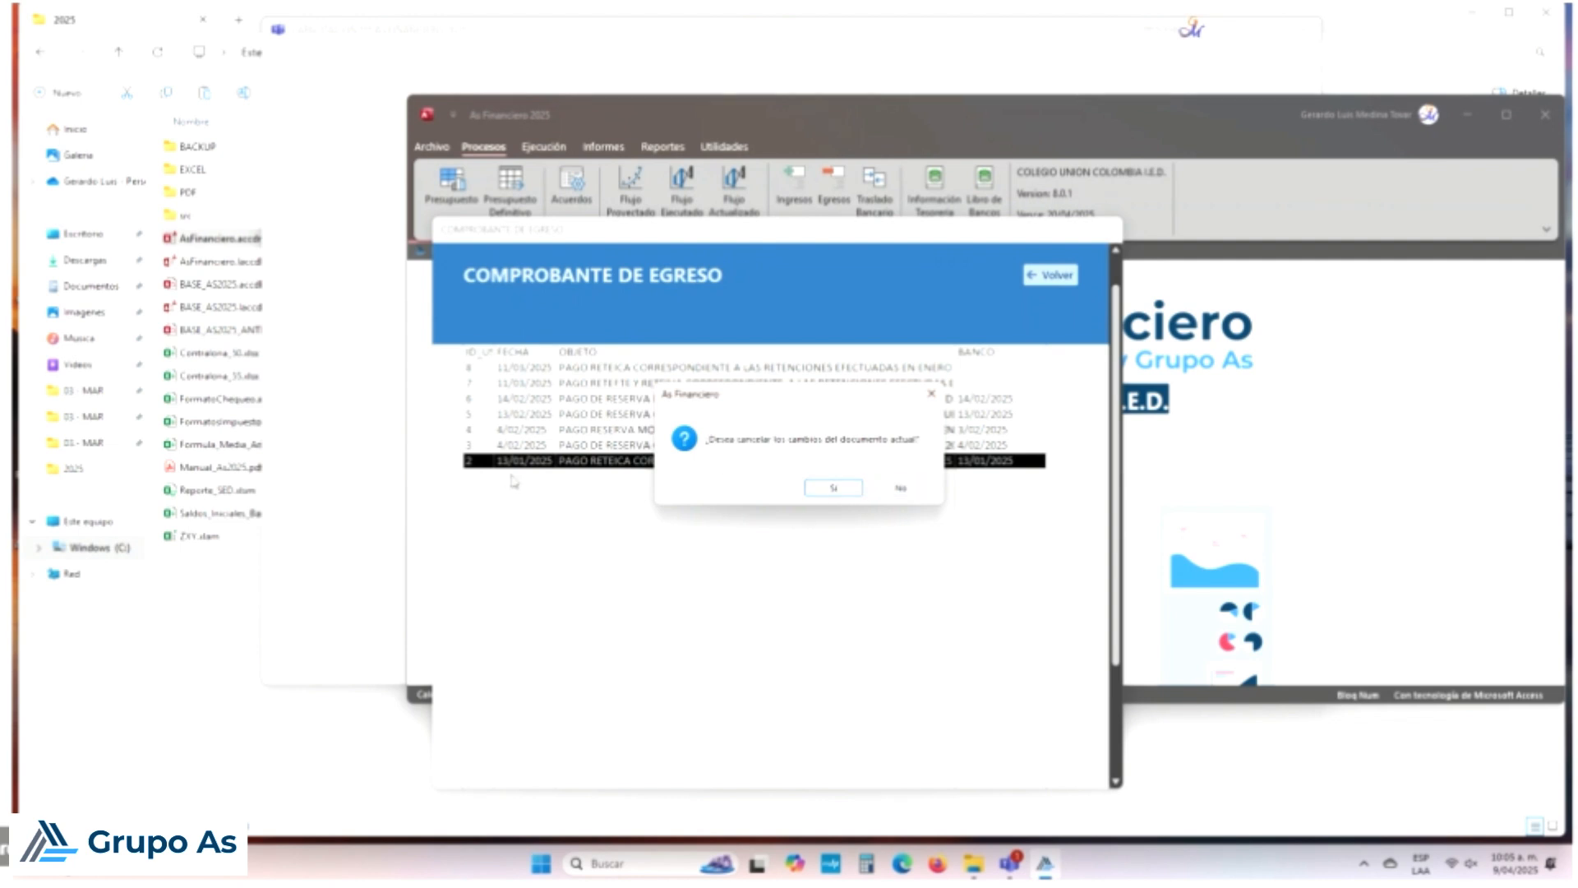
pyautogui.click(919, 491)
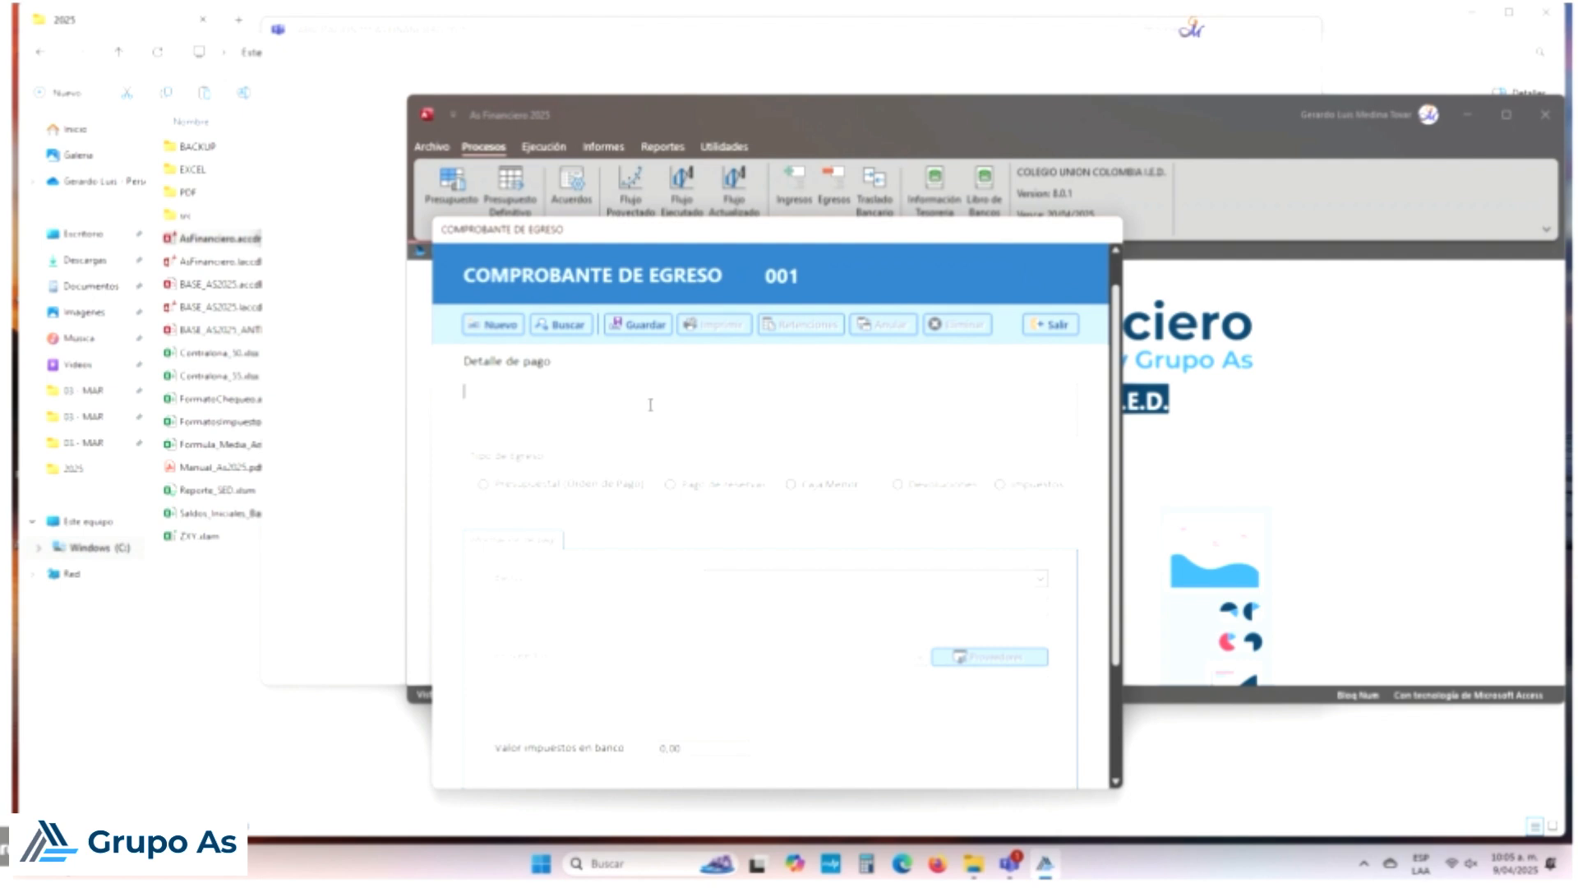
# Step: Enter 'xxxxxx' as payment detail, mark it Impuestos, and choose bank 1522222 Banco Popular SGP-MEN
pyautogui.write('xxxxxx')
pyautogui.click(999, 484)
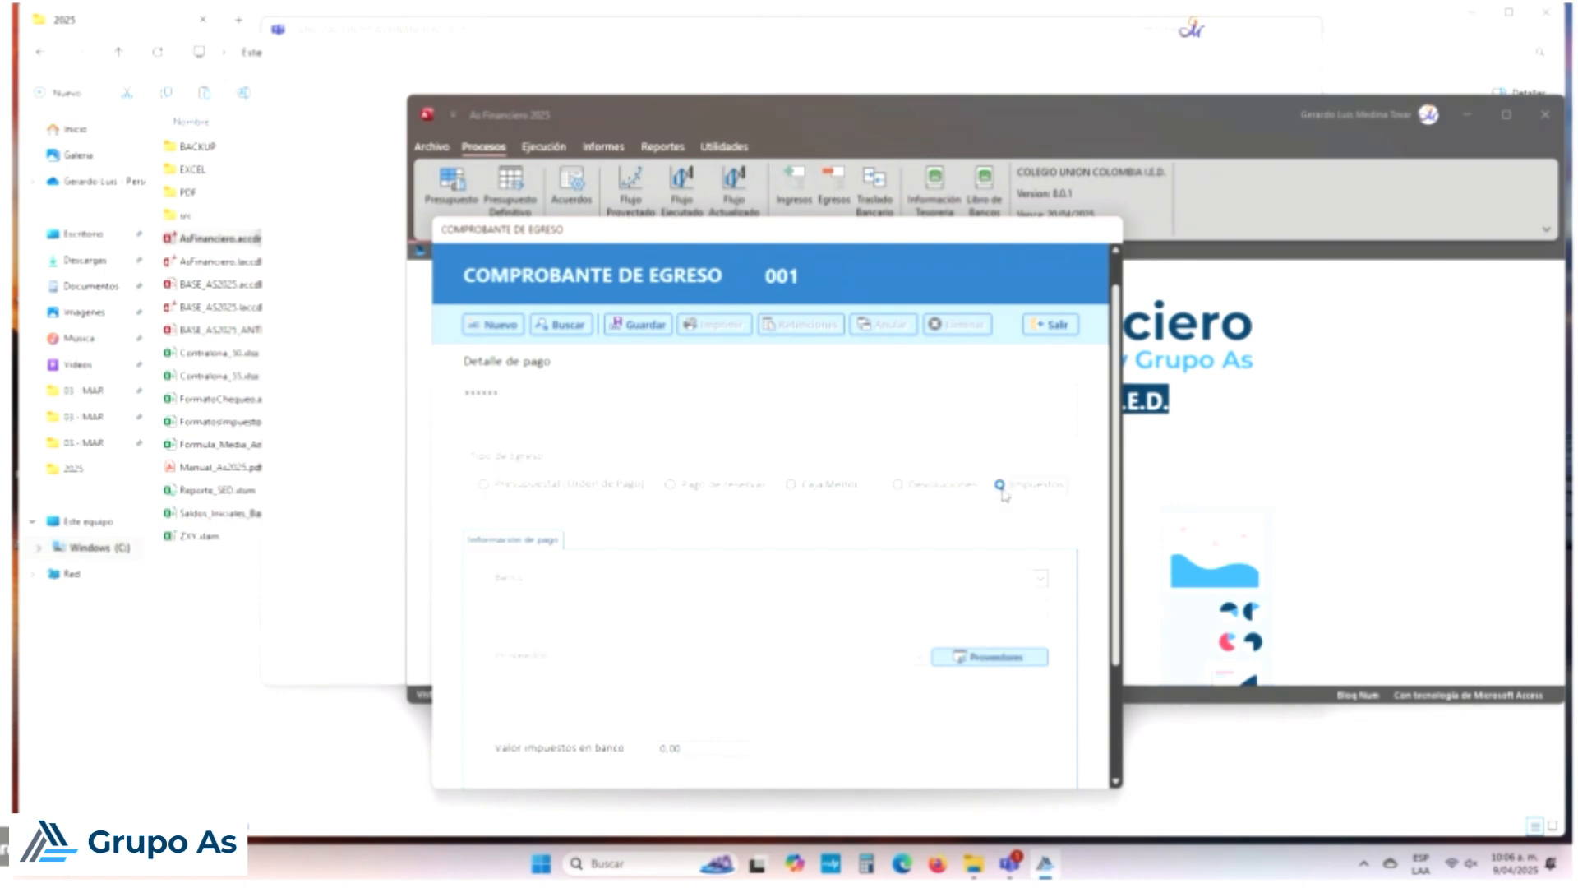
pyautogui.click(1040, 577)
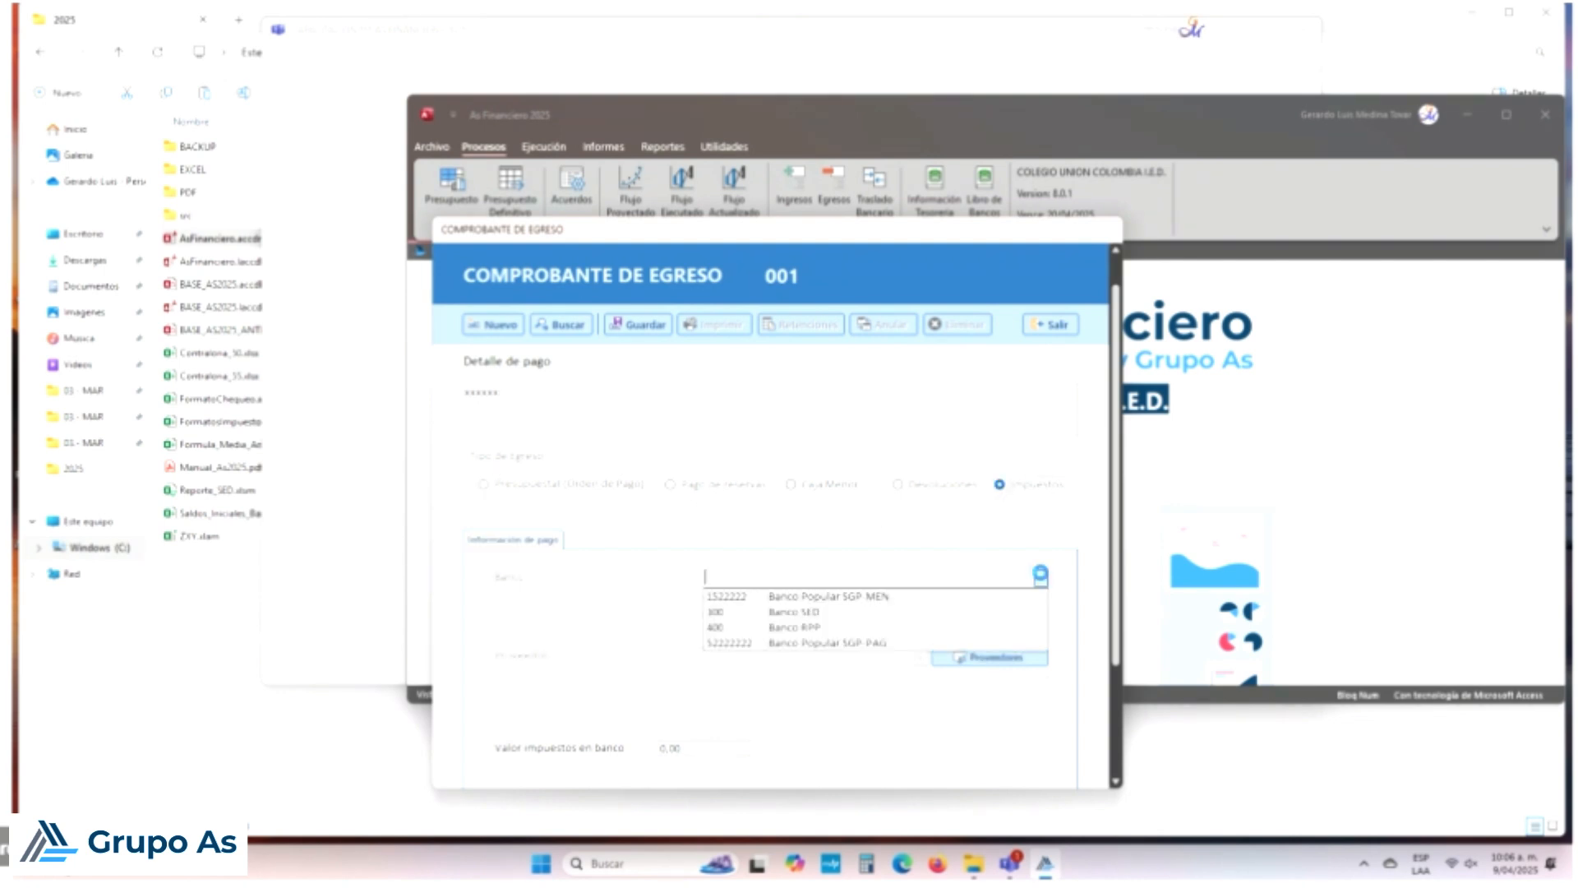
pyautogui.click(842, 597)
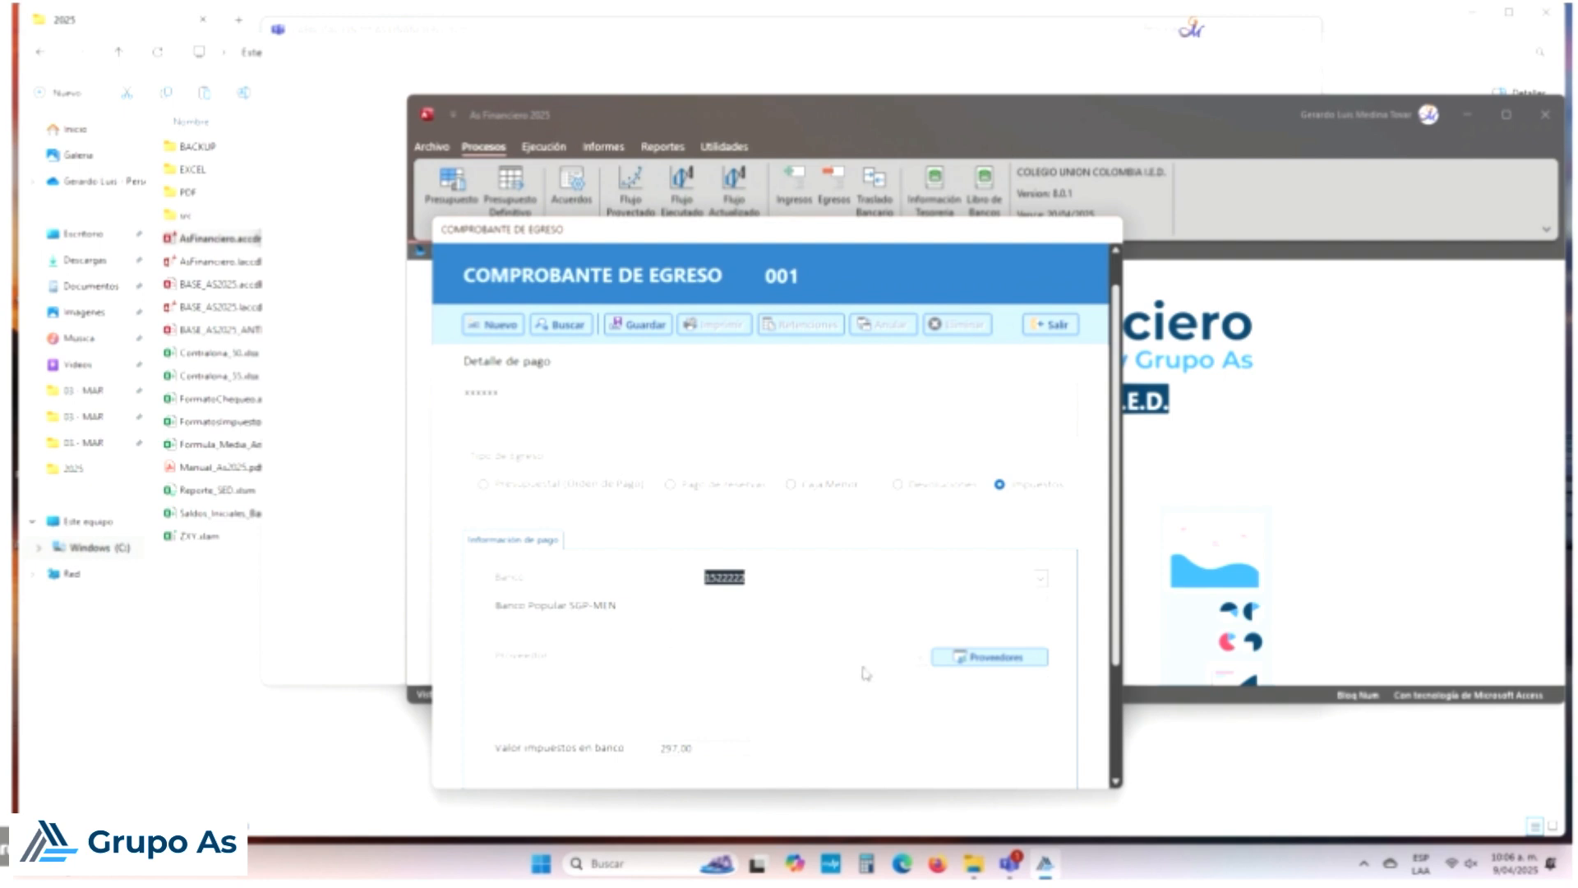
# Step: Select SECRETARIA DE HACIENDA as supplier and enter 297000 as the amount to pay
pyautogui.click(922, 658)
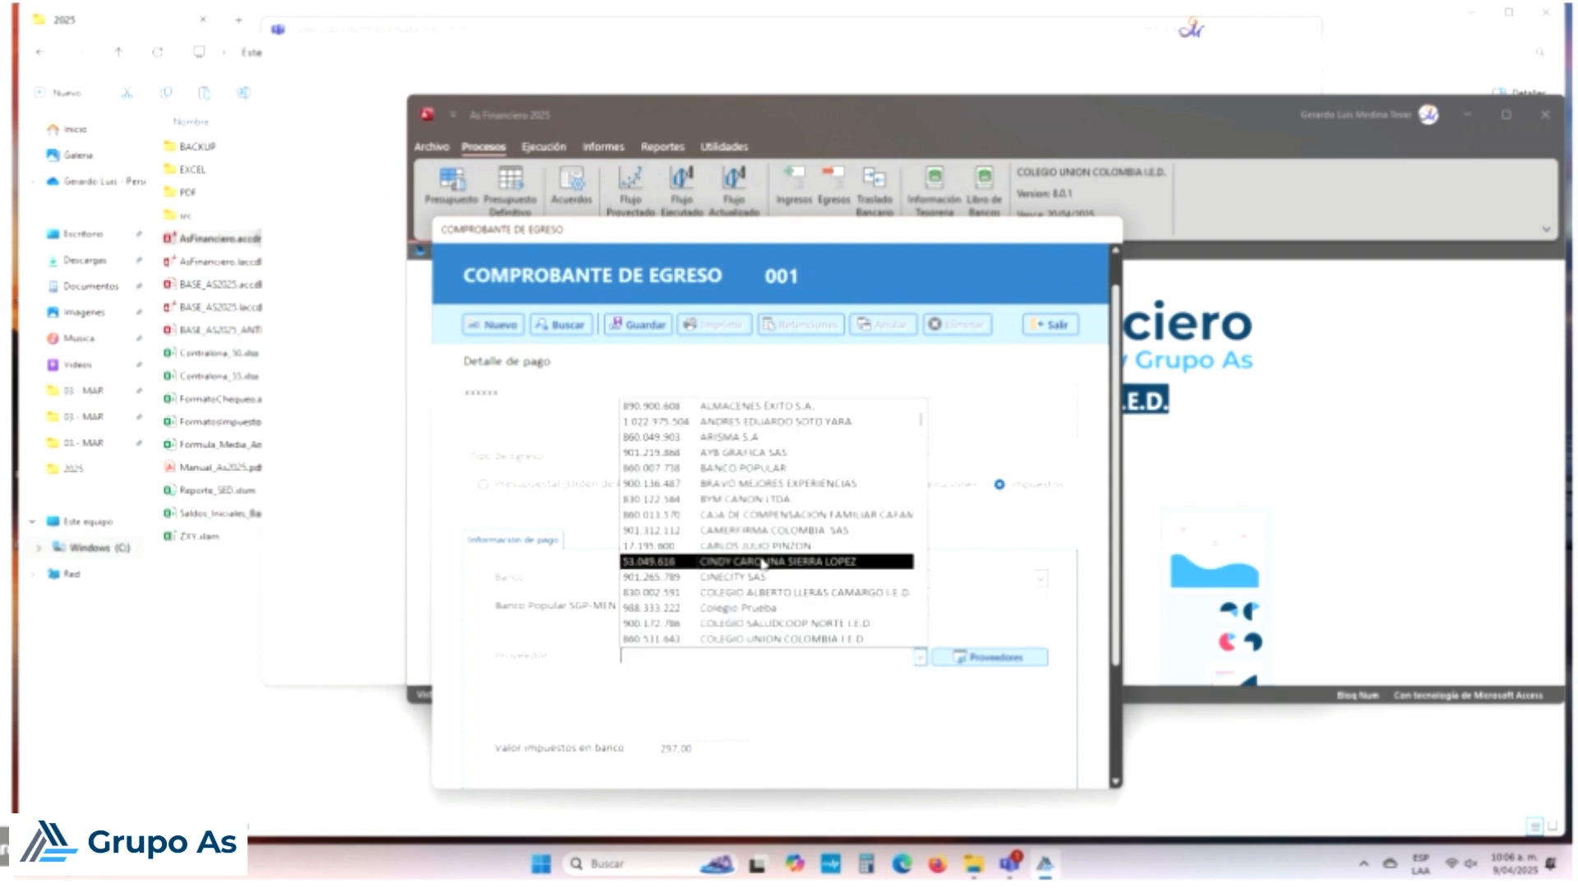
pyautogui.scroll(-2, 771, 559)
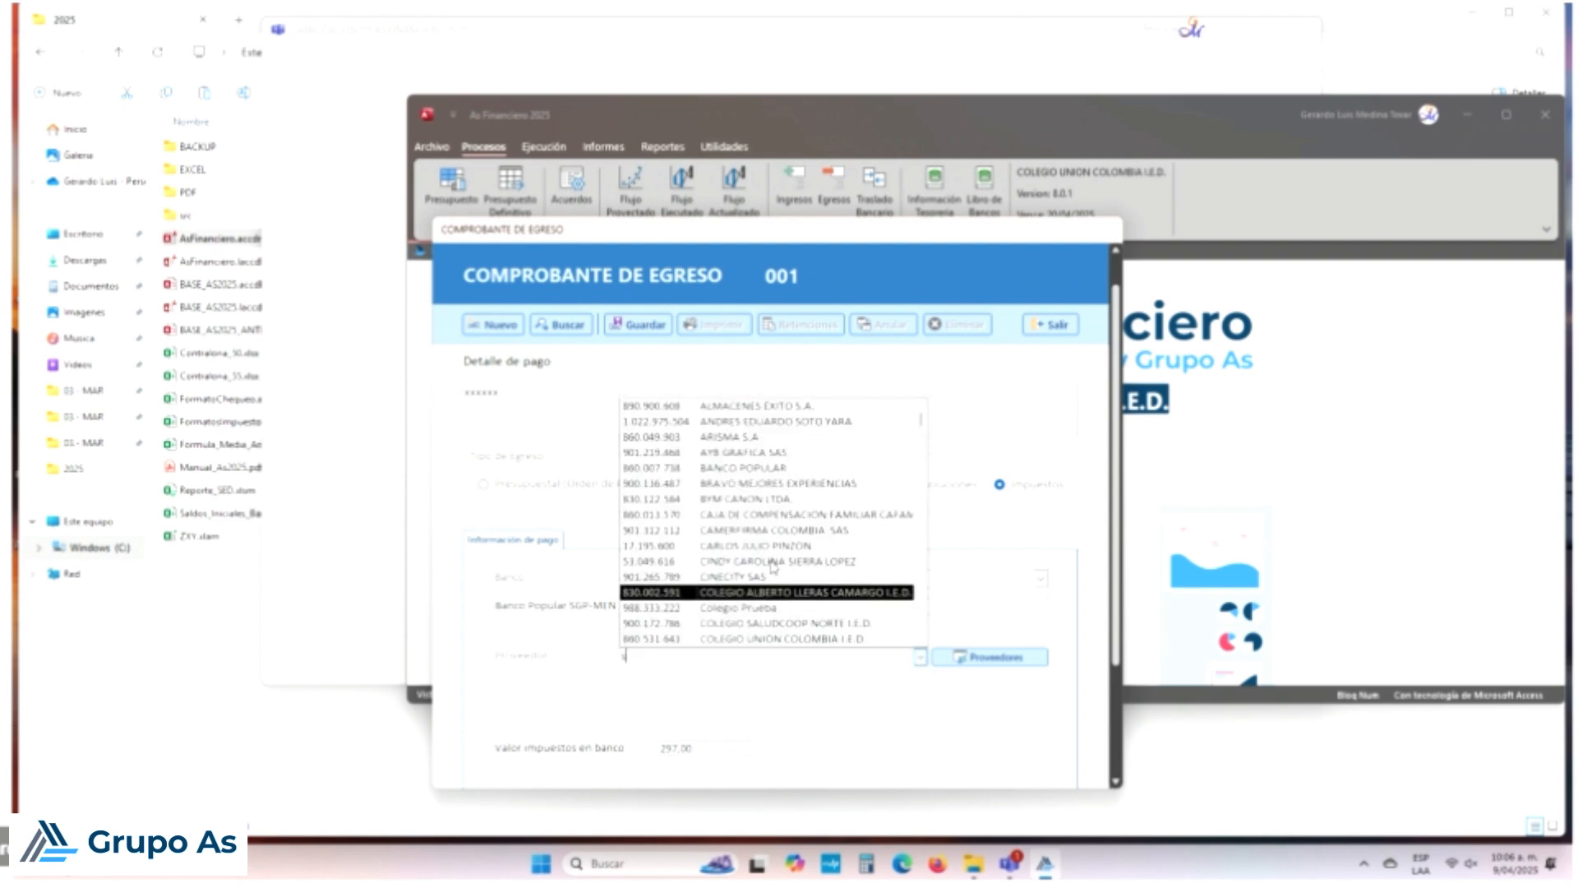
pyautogui.moveTo(921, 422); pyautogui.dragTo(920, 628)
pyautogui.scroll(1, 900, 608)
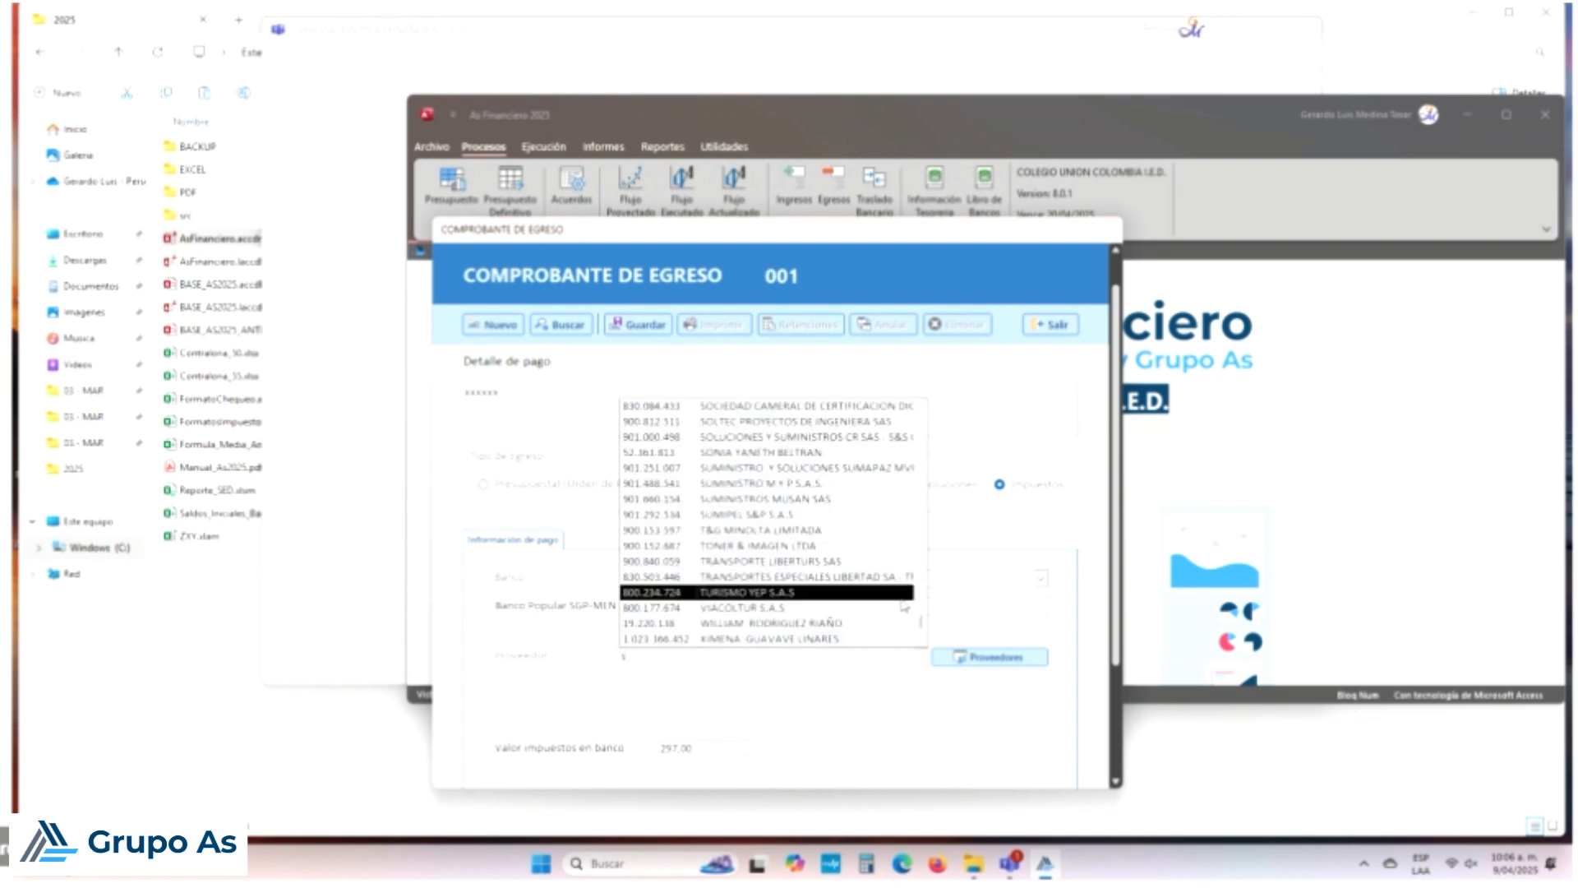
pyautogui.scroll(3, 904, 605)
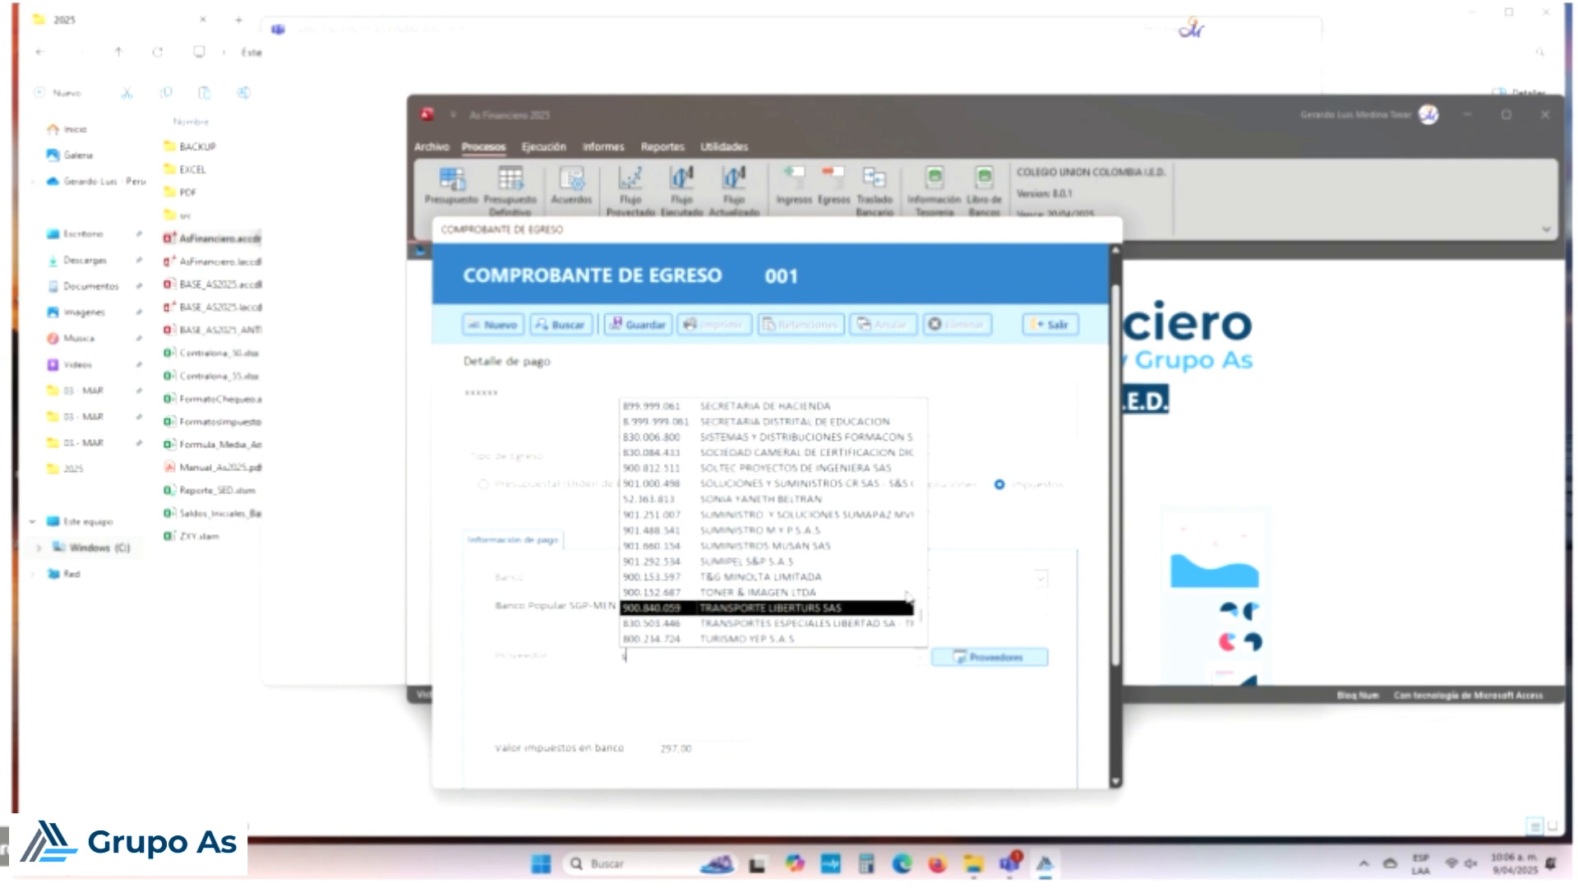
pyautogui.click(809, 406)
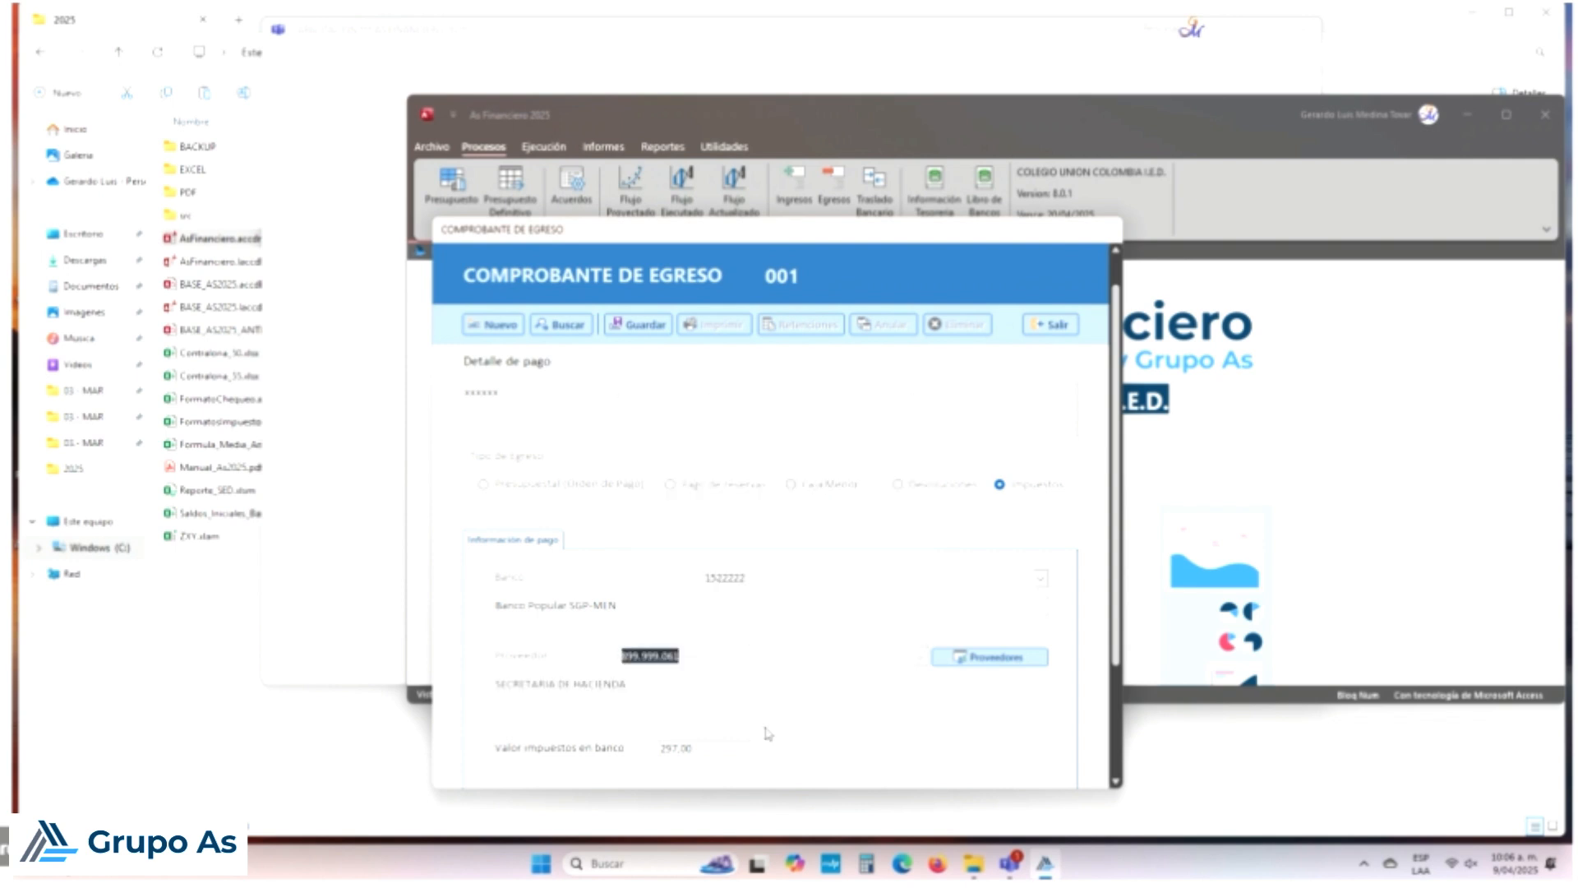
pyautogui.scroll(-3, 956, 649)
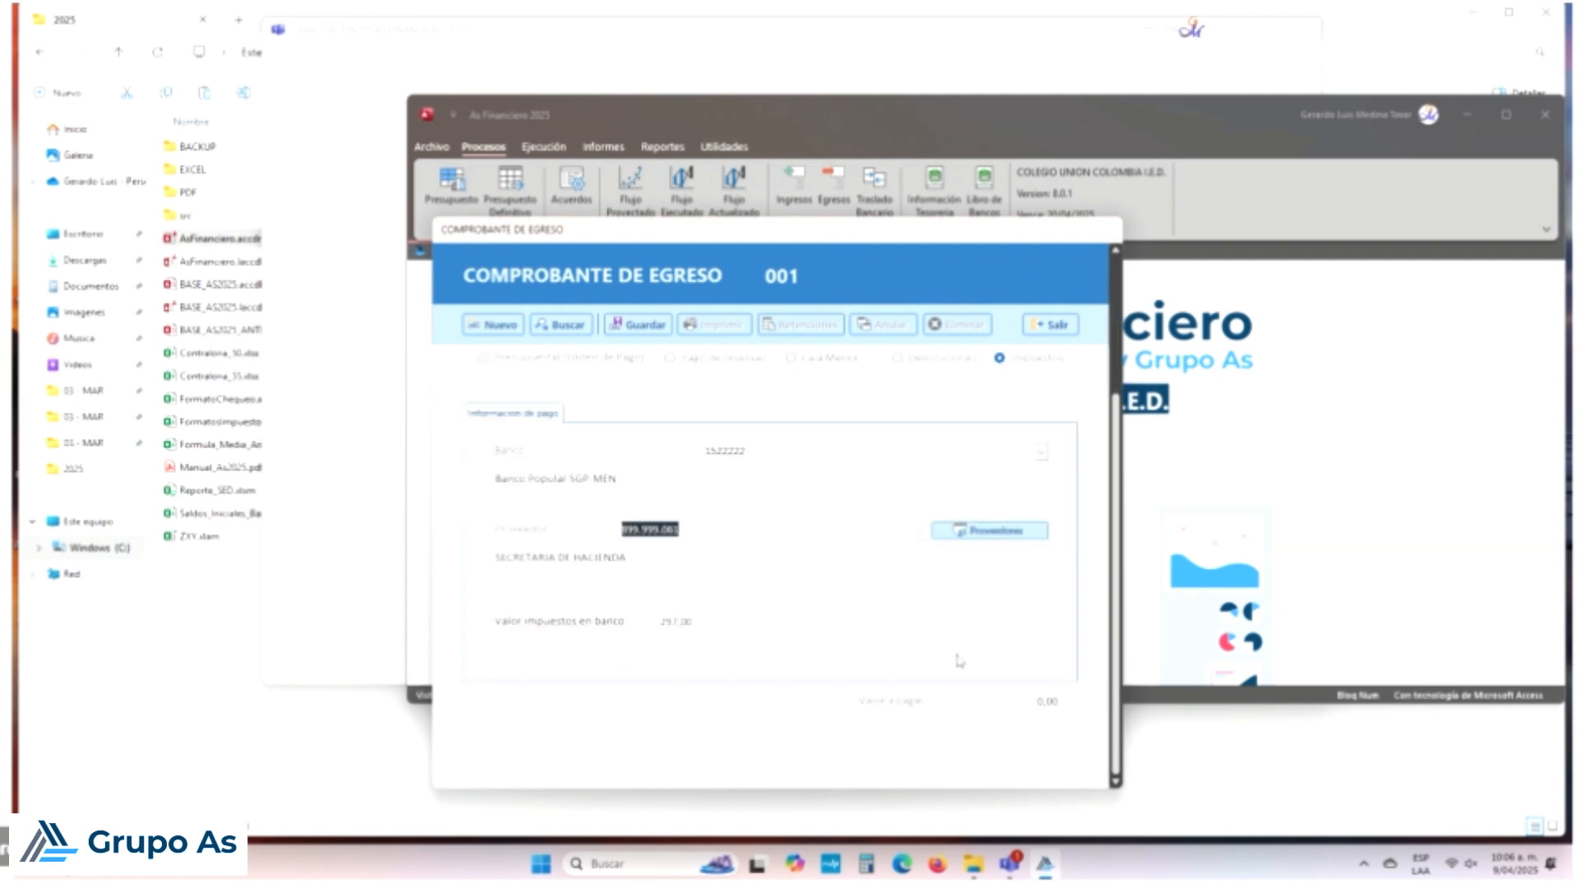
pyautogui.moveTo(1035, 700); pyautogui.dragTo(1072, 706)
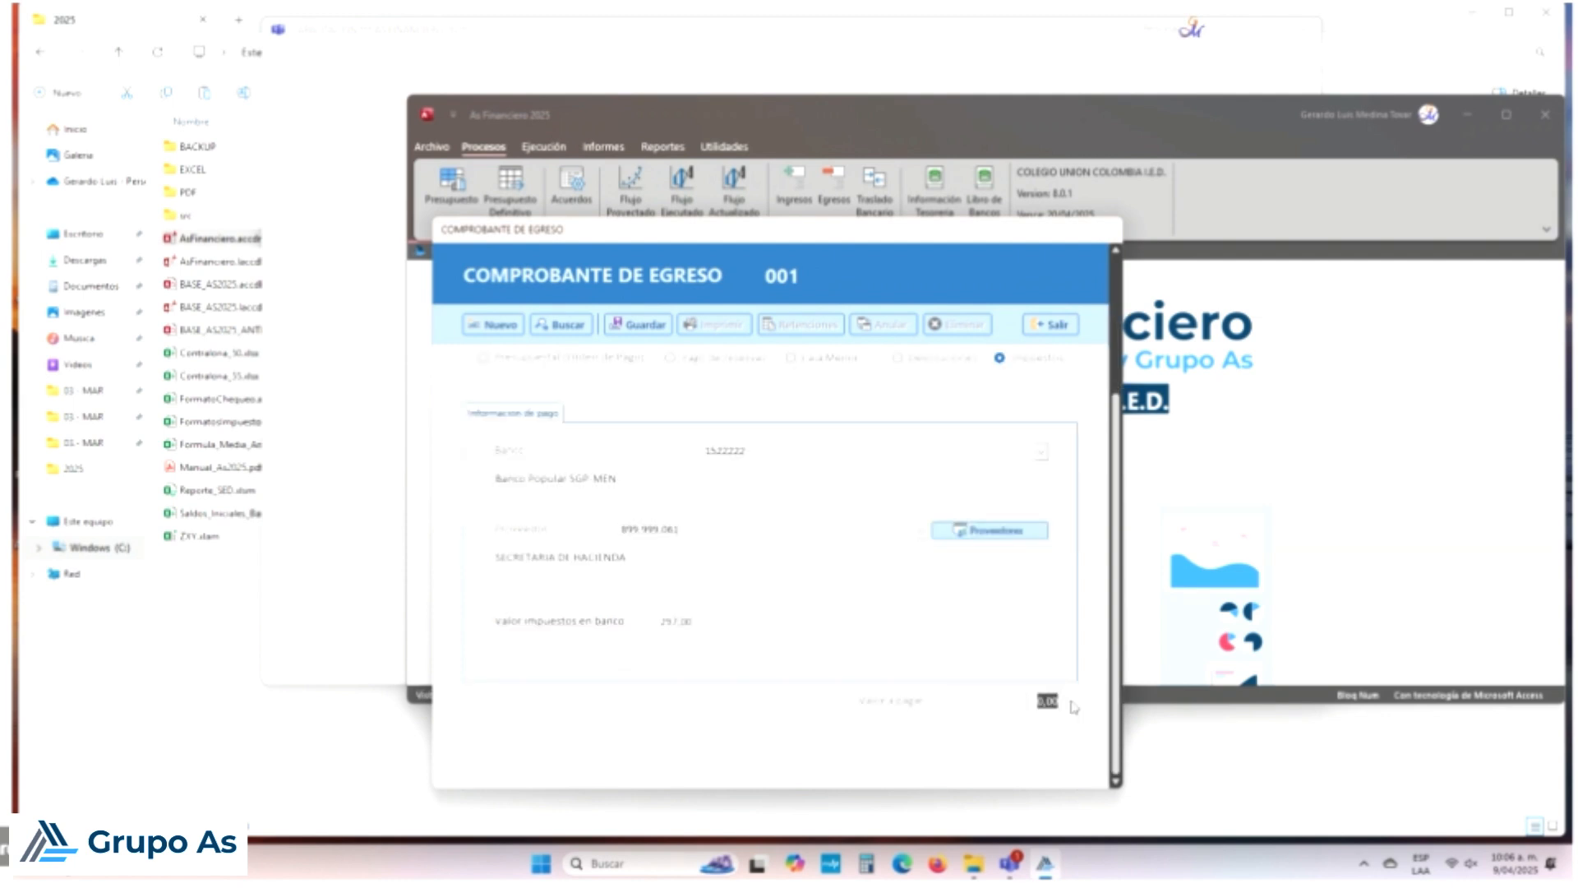
pyautogui.write('297000')
pyautogui.press('Return')
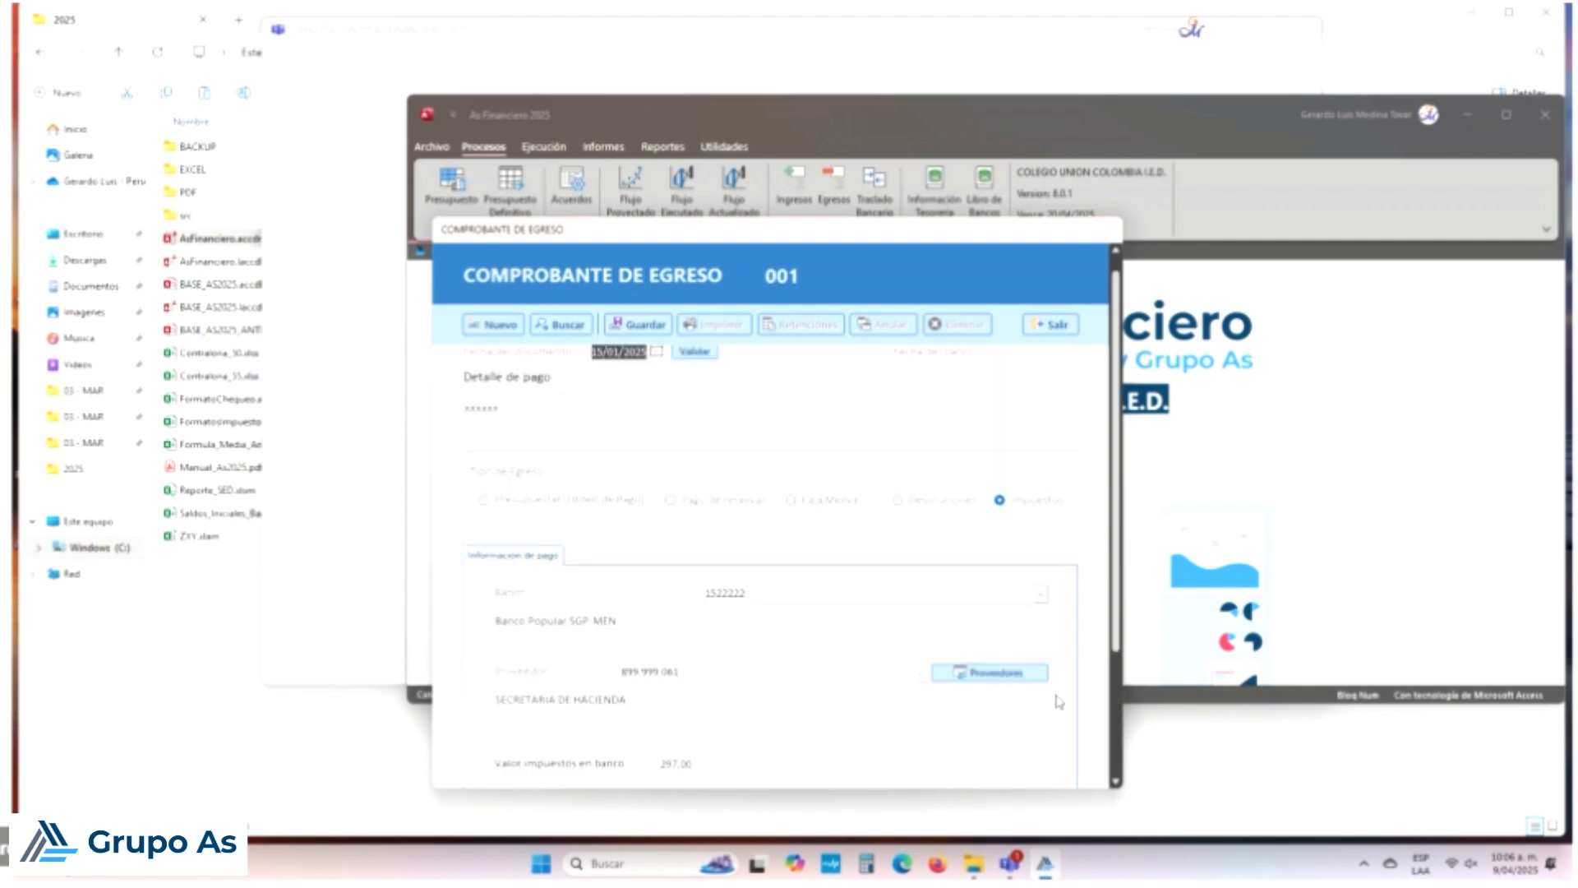
# Step: Save voucher 001, accepting the negative-balance warning
pyautogui.click(638, 324)
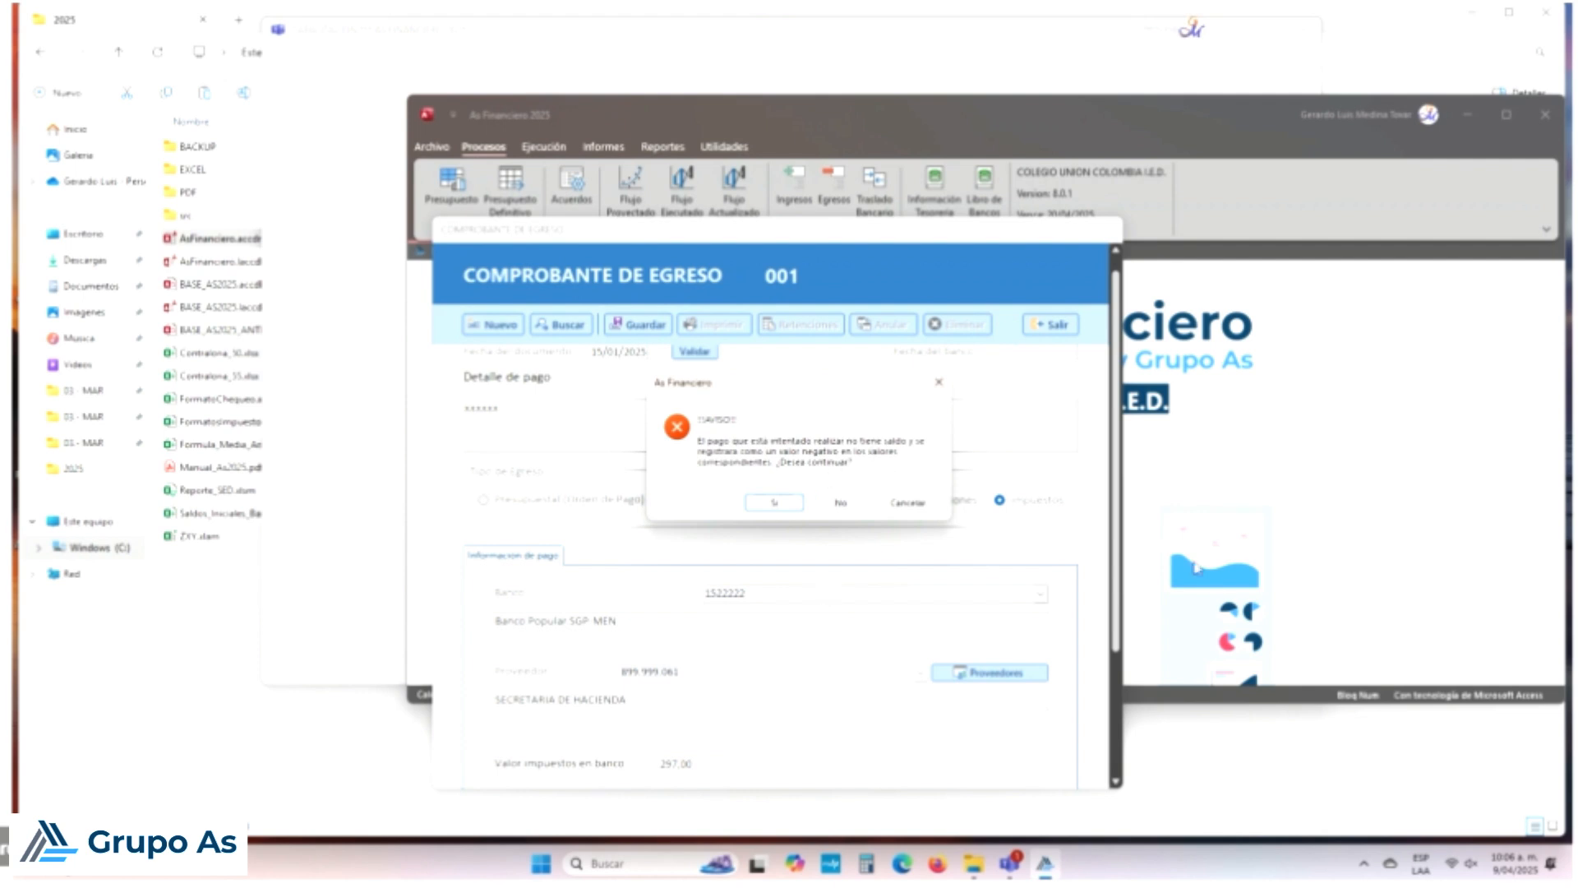
pyautogui.click(907, 502)
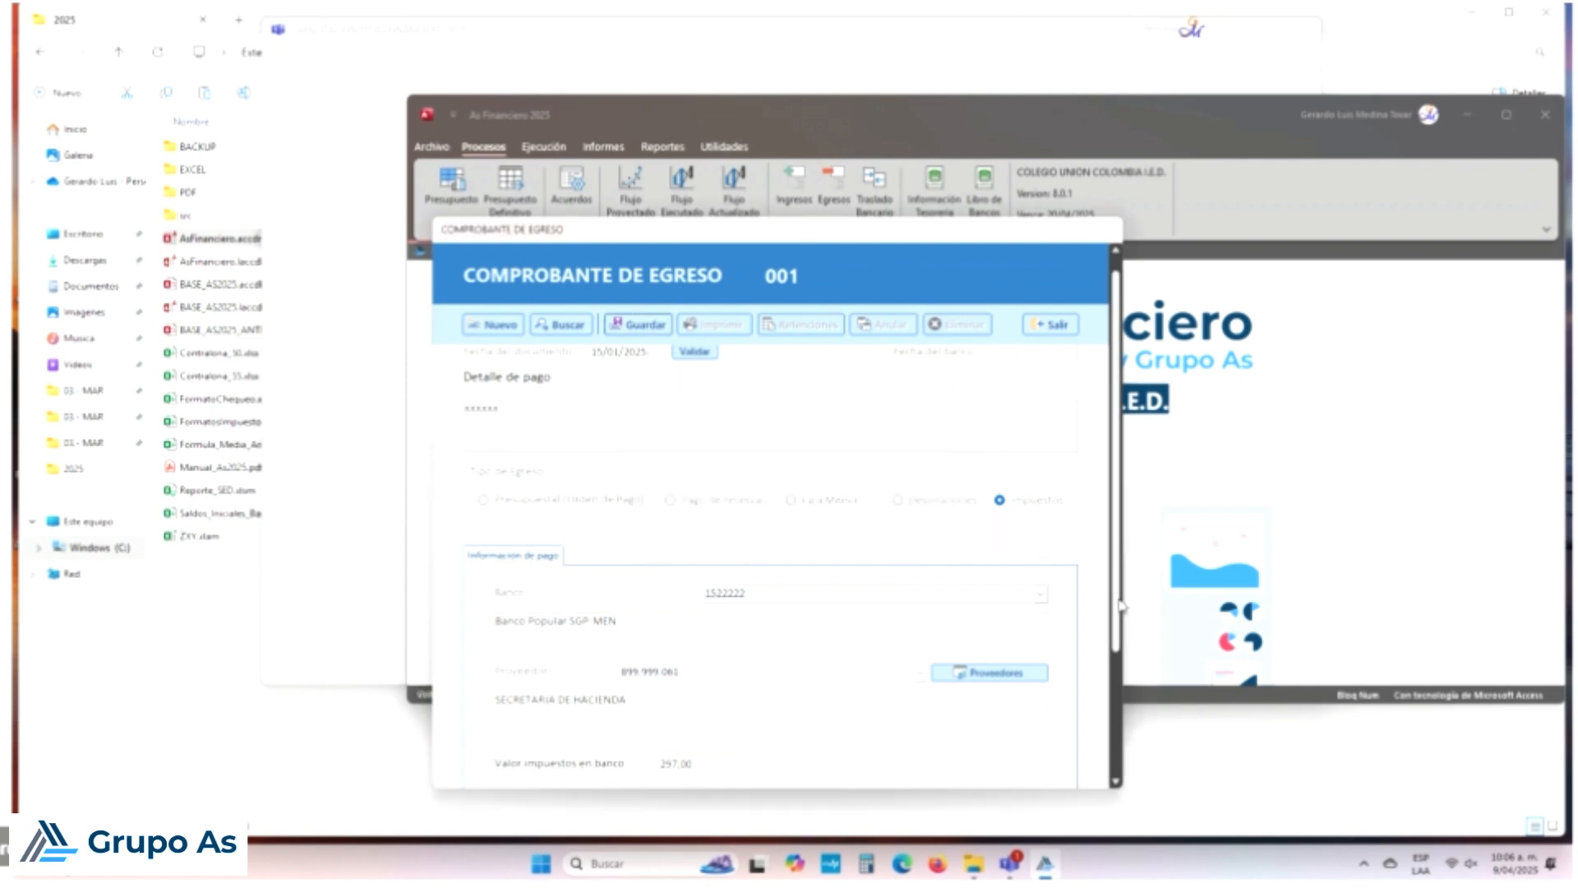
pyautogui.scroll(-2, 1124, 693)
pyautogui.scroll(-1, 1124, 693)
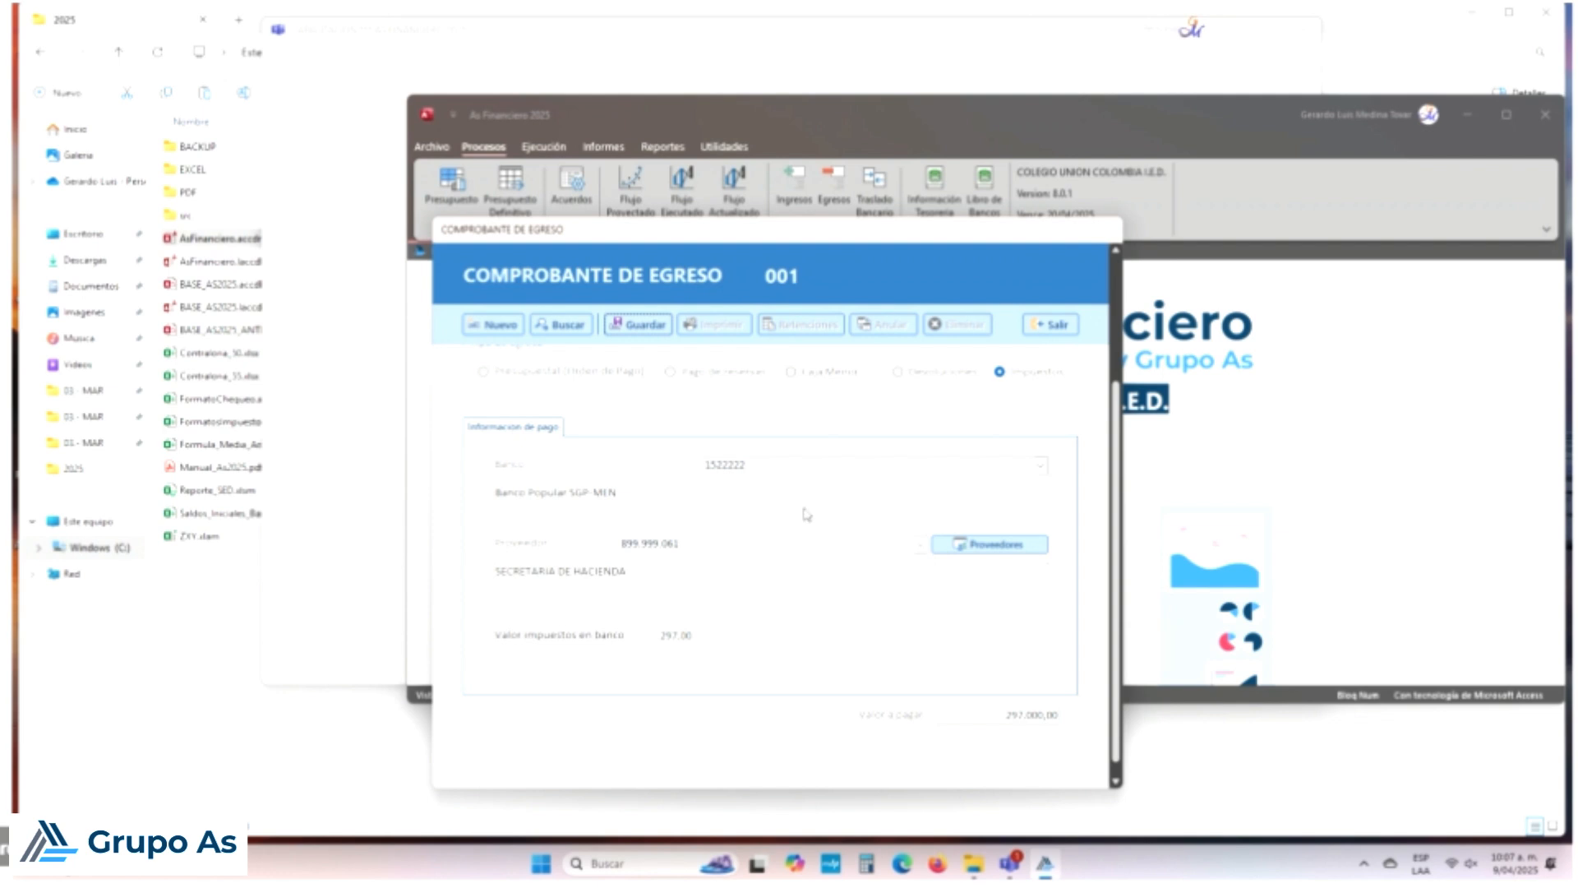
pyautogui.click(646, 326)
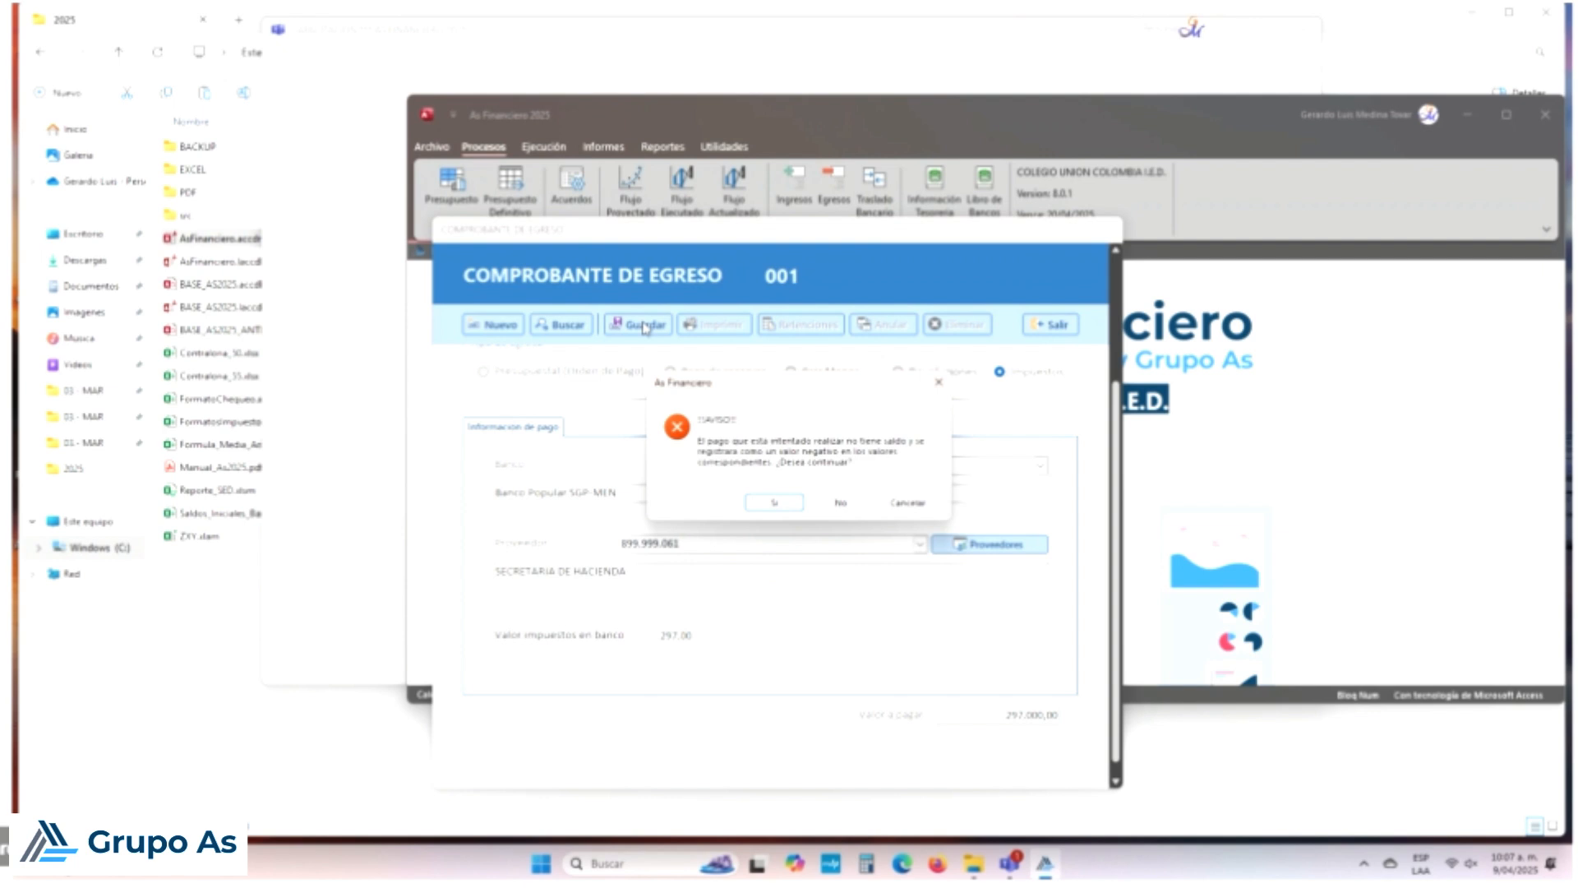
pyautogui.click(785, 504)
pyautogui.click(860, 490)
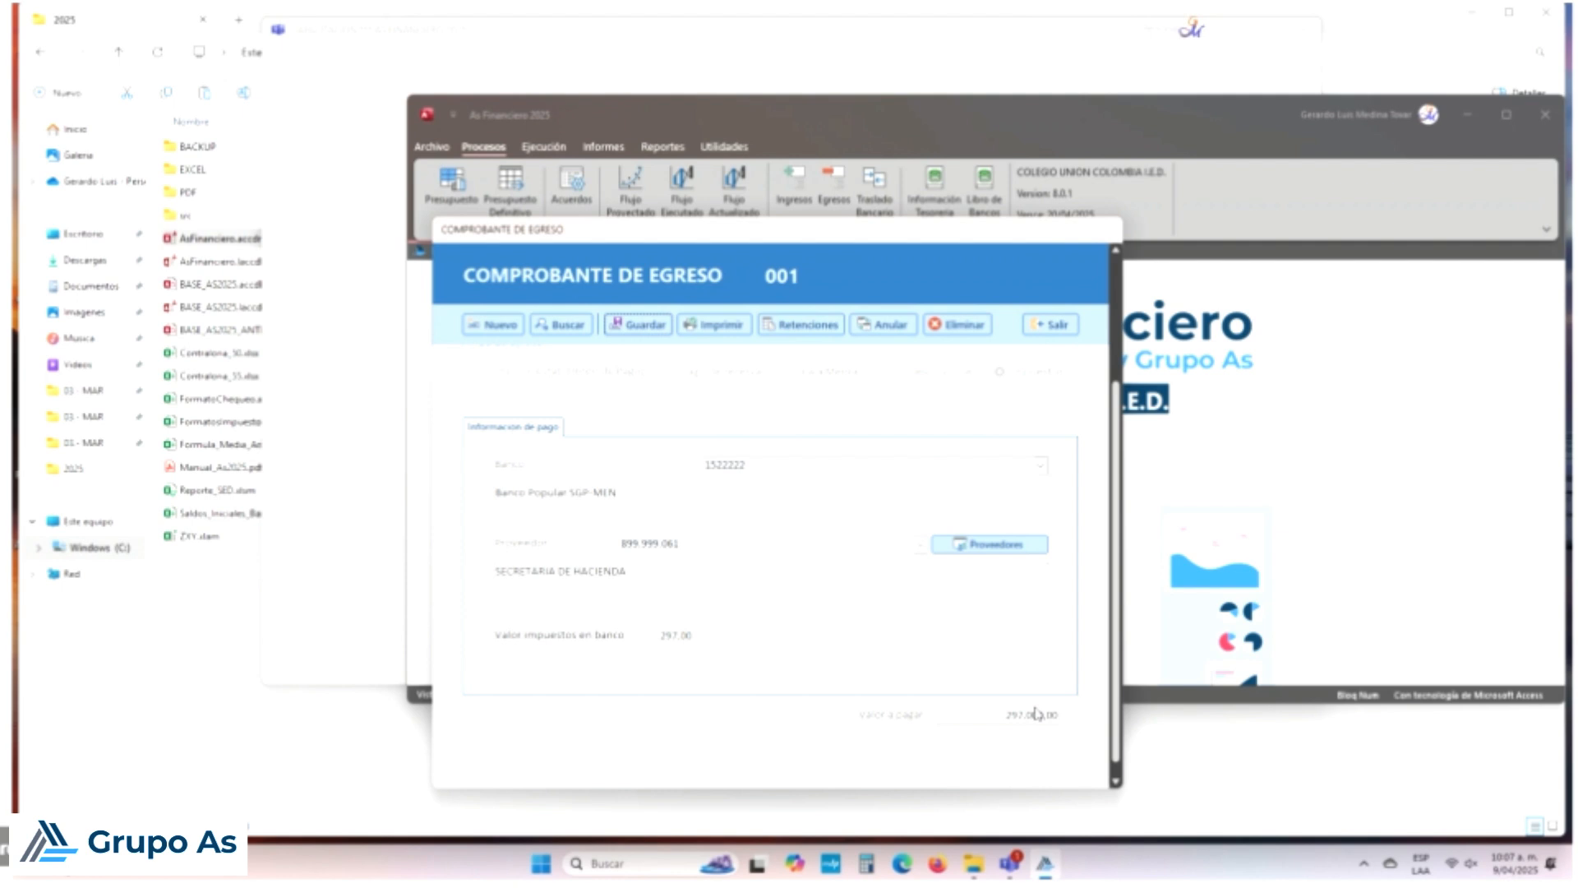
# Step: Change the payment amount to 267000, save the voucher again and close the form
pyautogui.moveTo(984, 715); pyautogui.dragTo(1121, 716)
pyautogui.press('BackSpace')
pyautogui.write('267000')
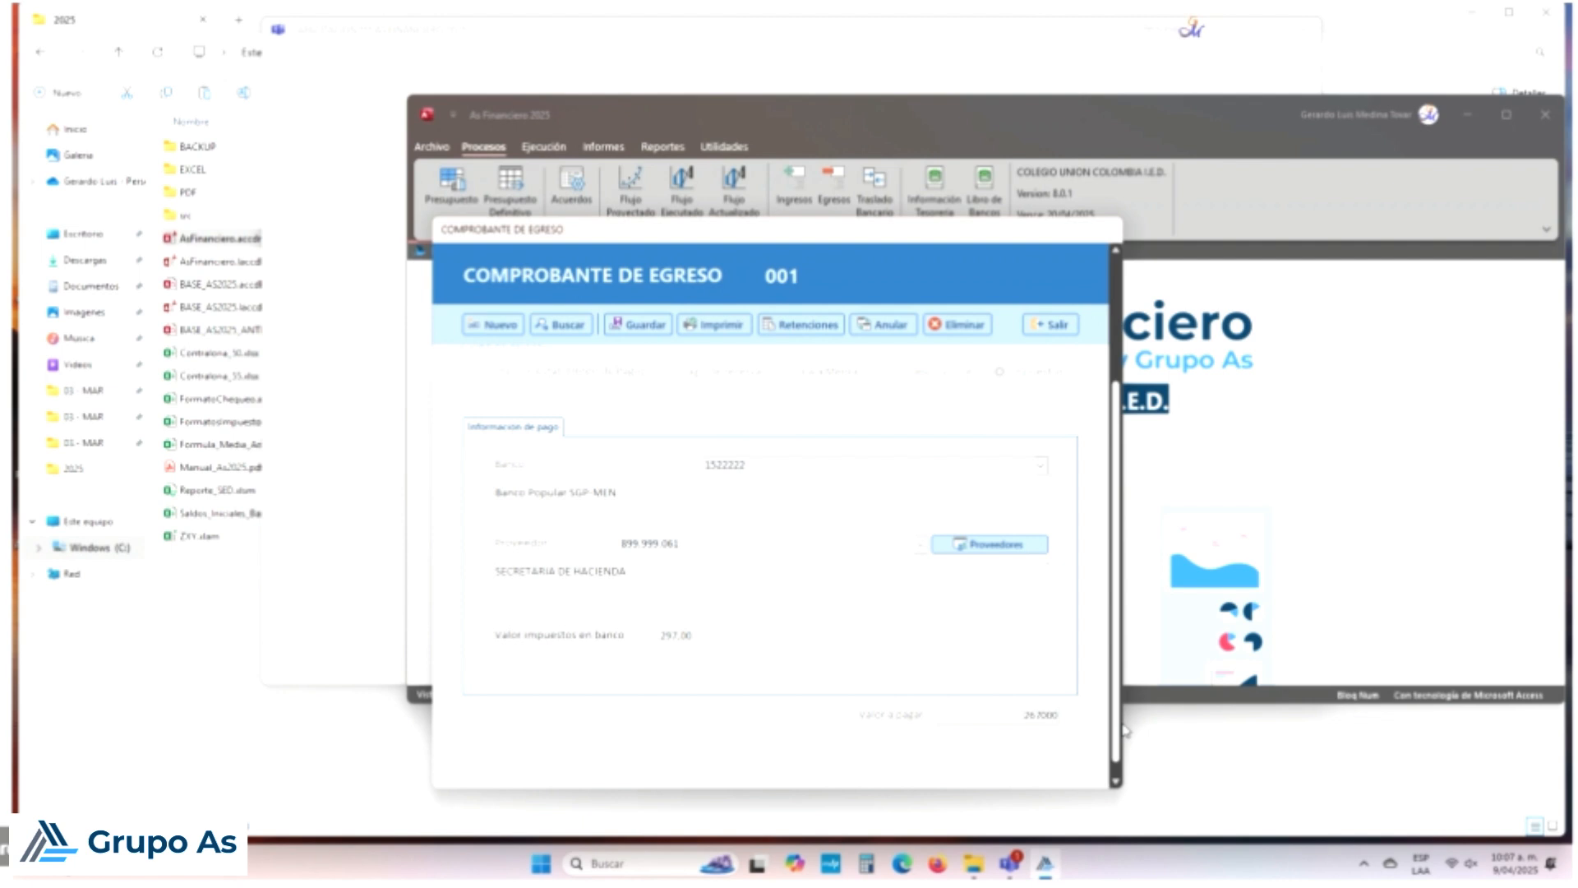
pyautogui.press('Tab')
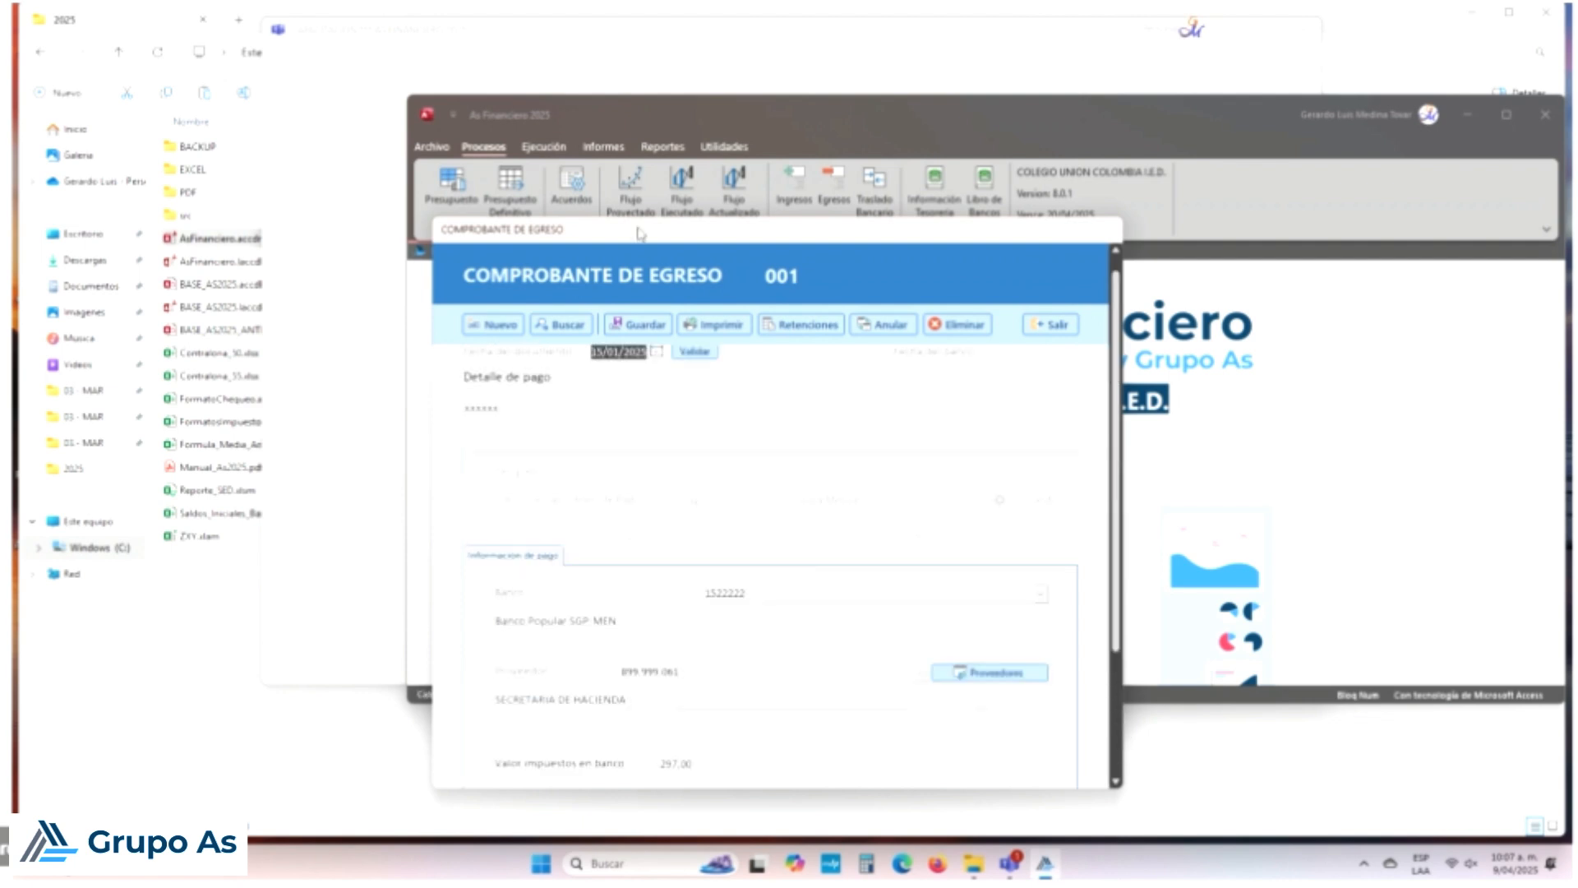
pyautogui.click(635, 327)
pyautogui.click(780, 503)
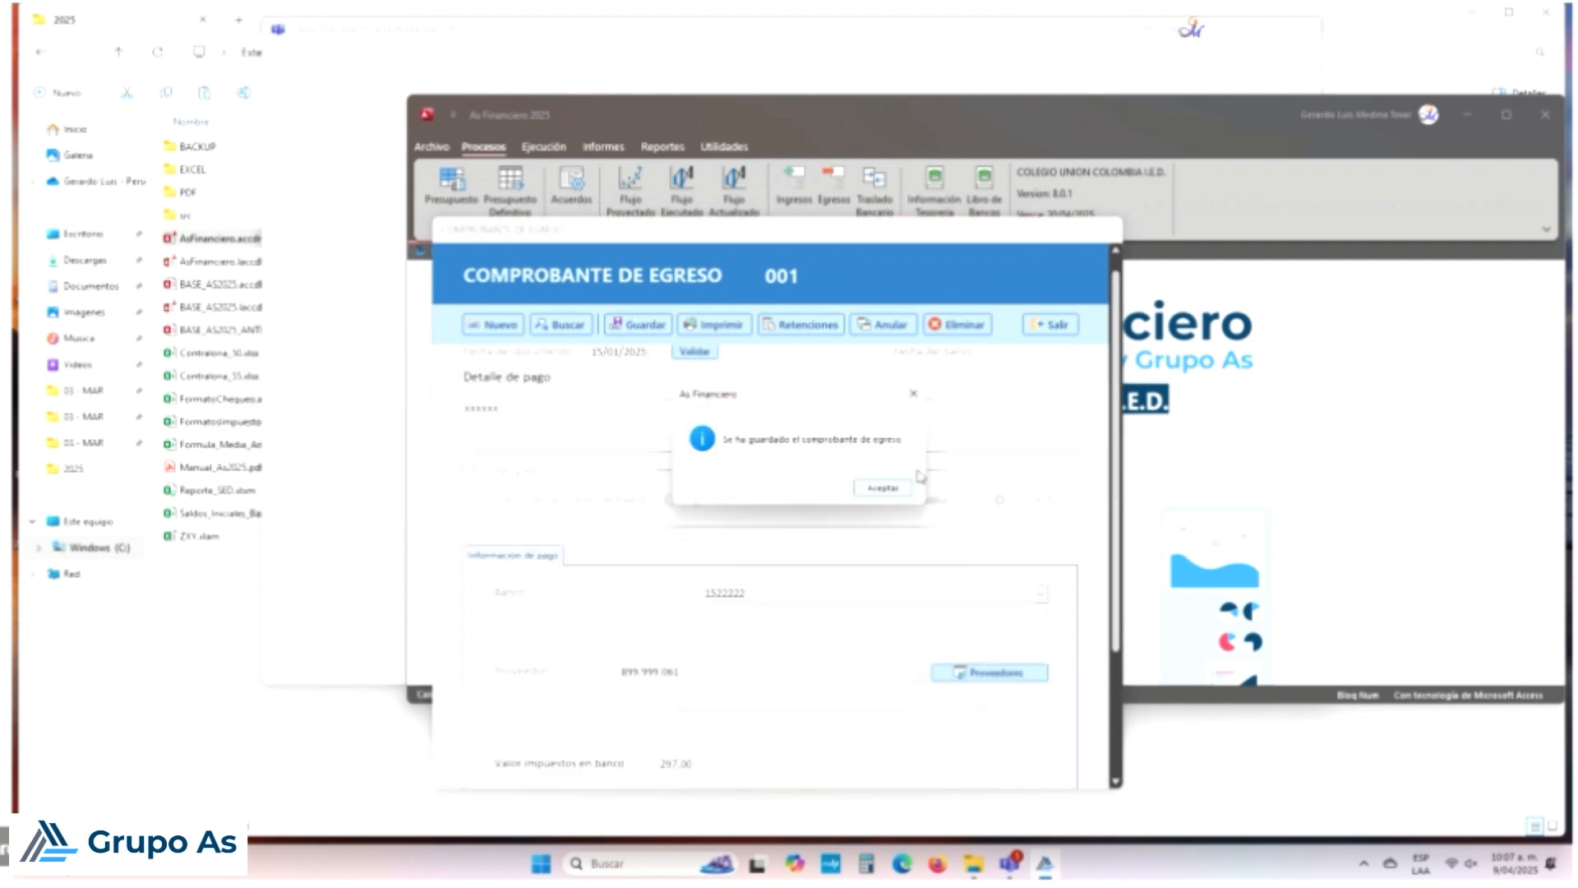
pyautogui.click(885, 491)
pyautogui.click(1056, 329)
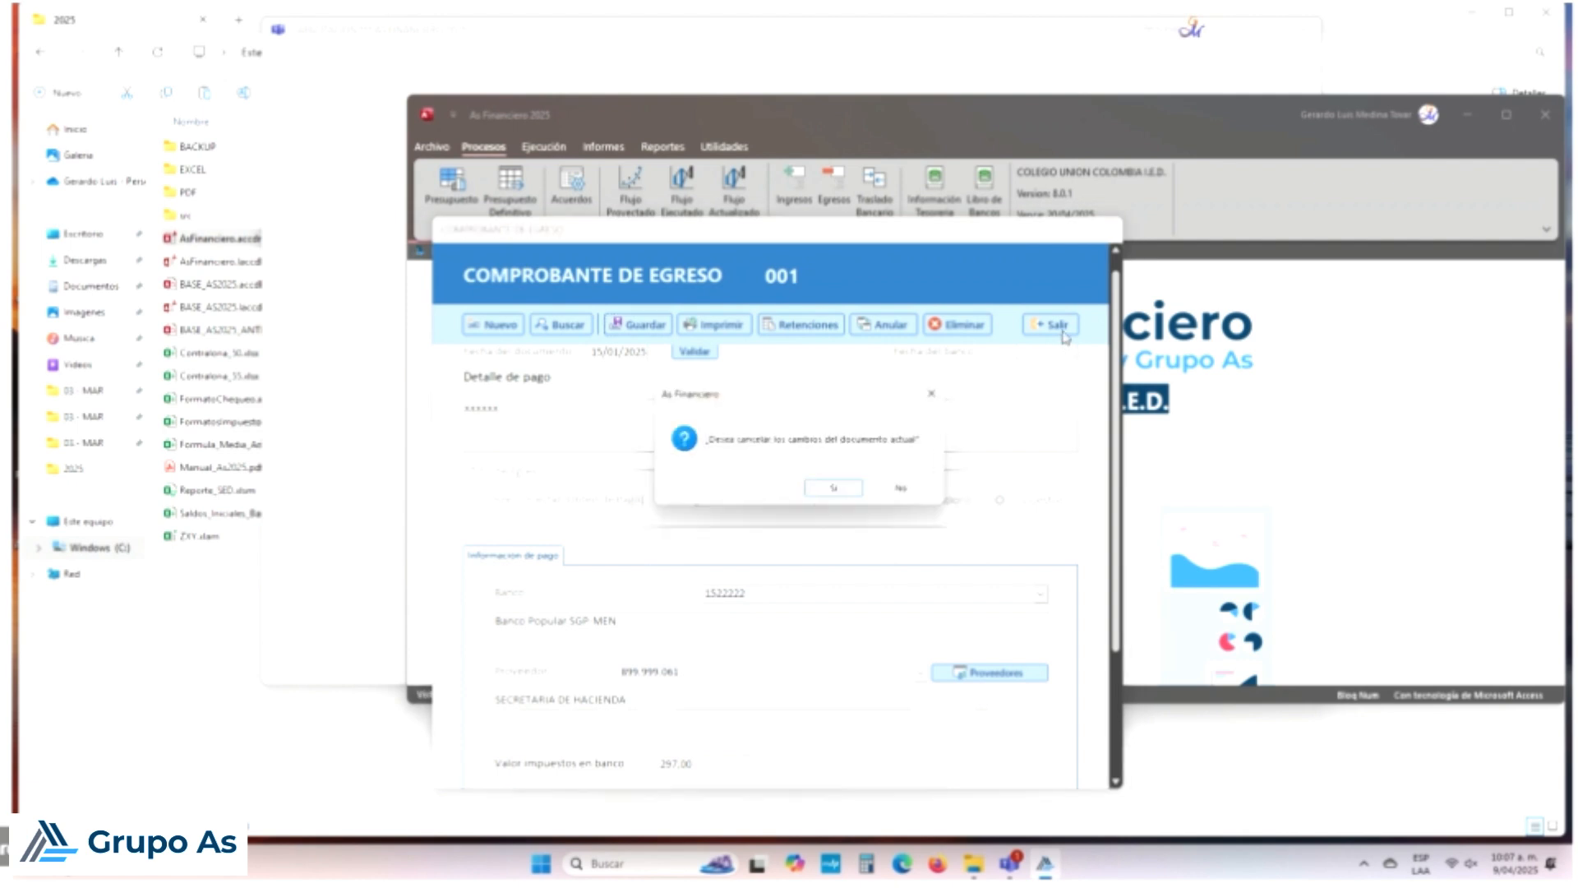
# Step: Answer the '¿Desea cancelar los cambios?' prompt so the Comprobante de Egreso form closes
pyautogui.click(854, 486)
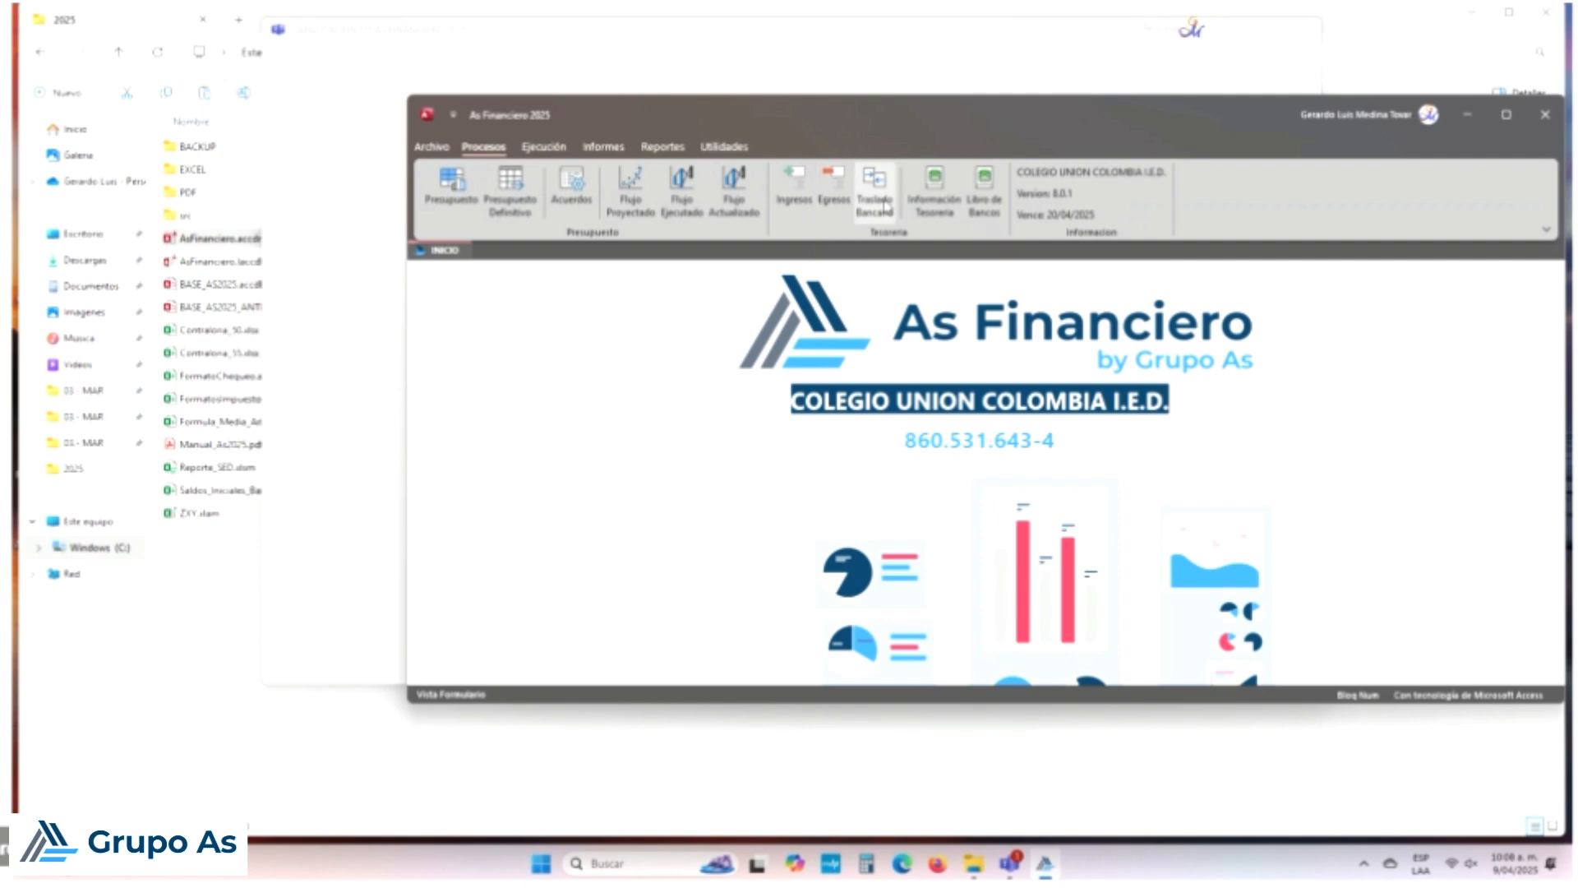
pyautogui.click(934, 195)
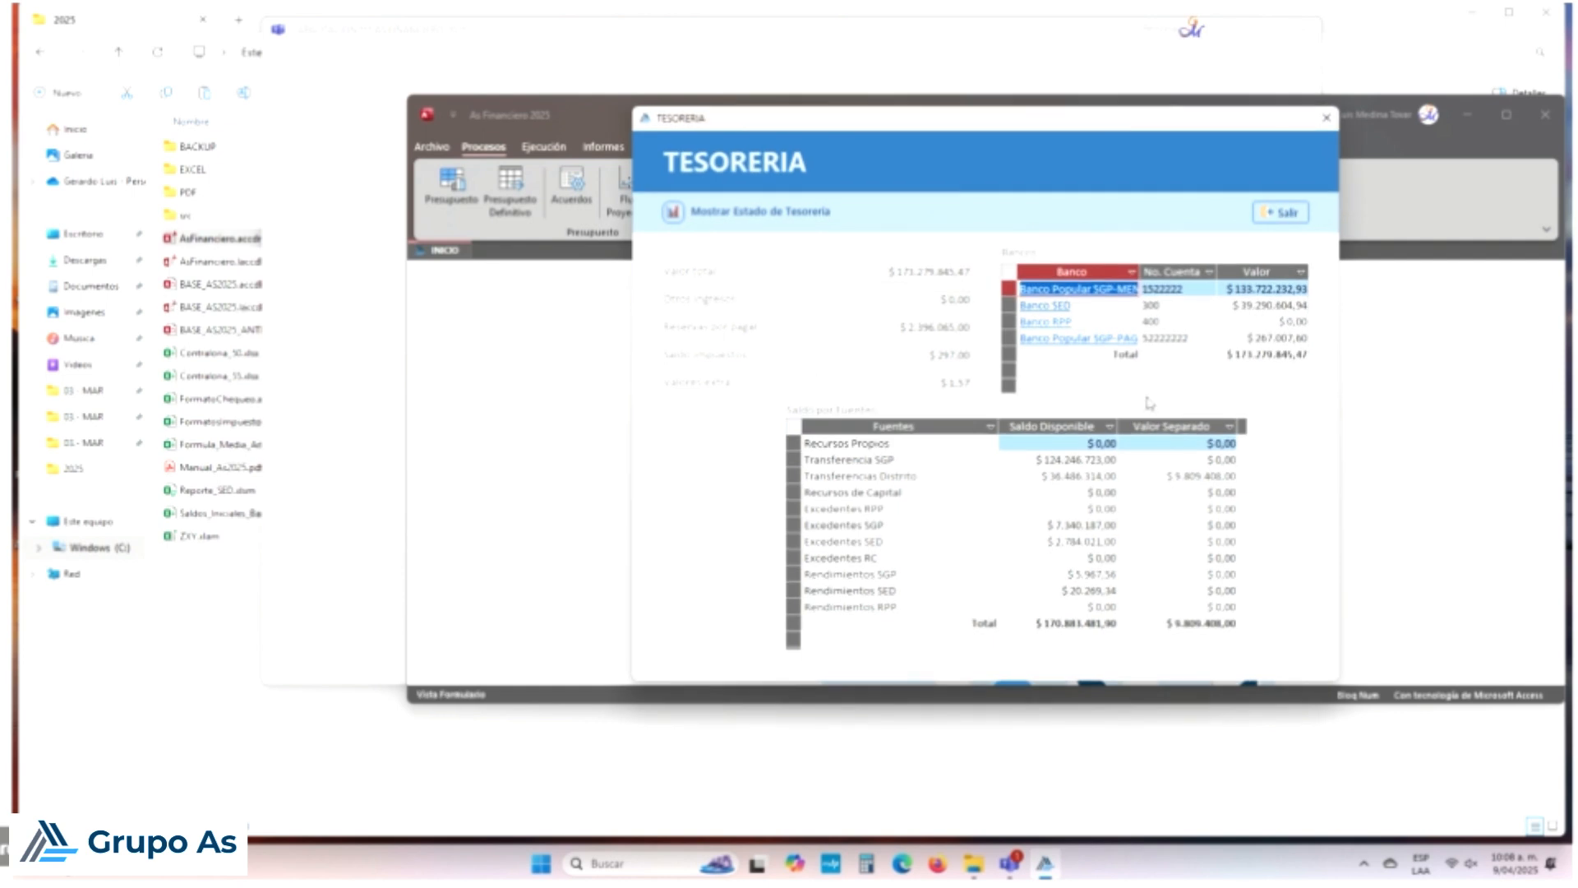
pyautogui.click(1070, 425)
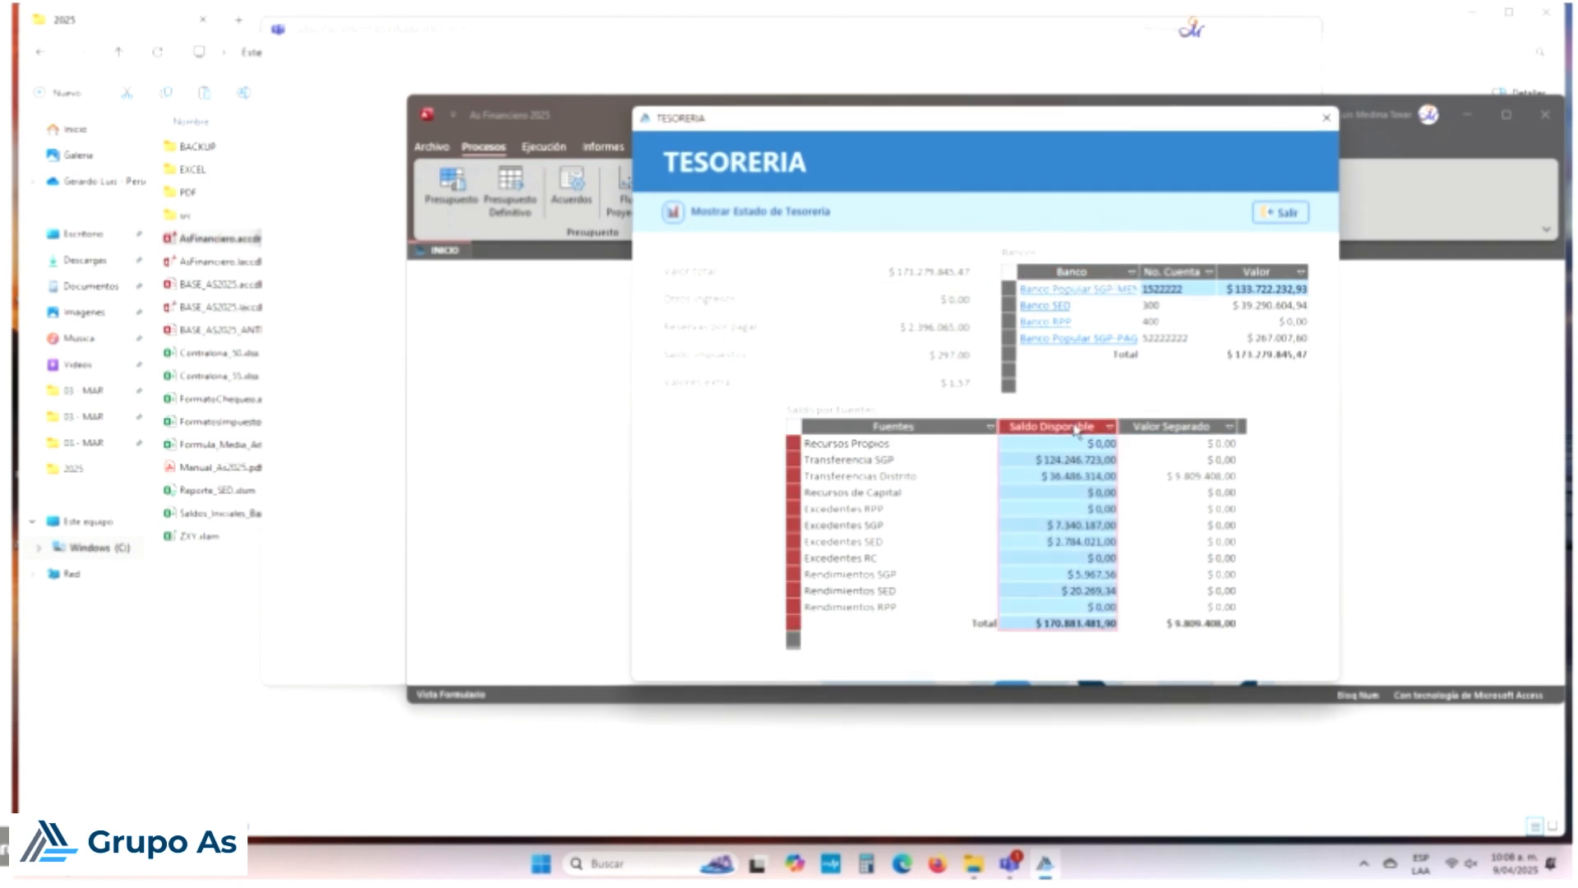
pyautogui.click(1170, 426)
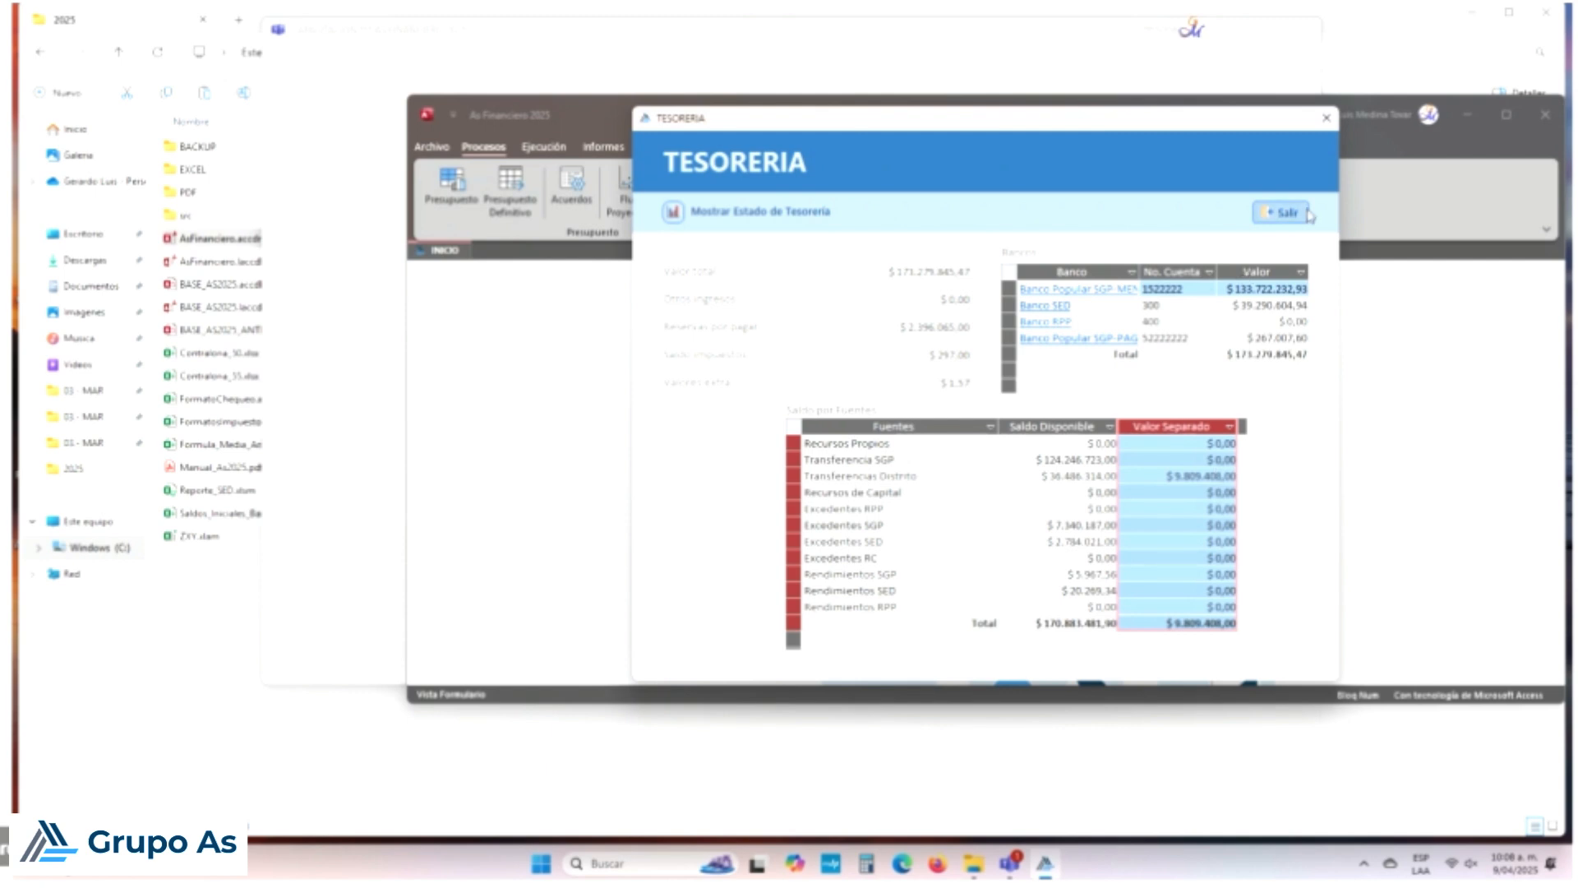
pyautogui.click(1280, 212)
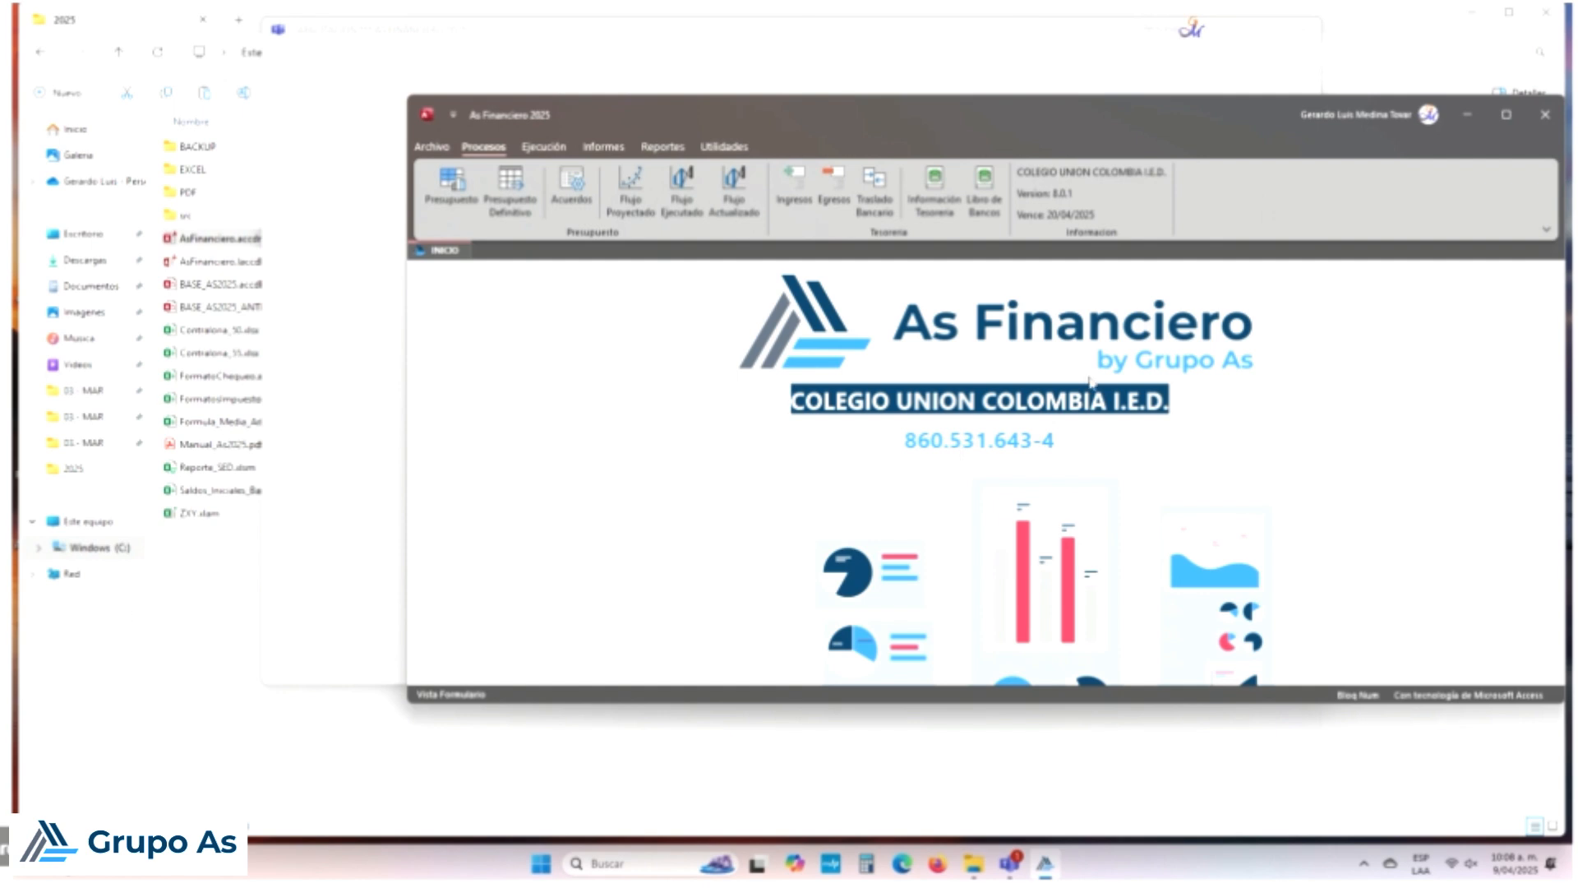
# Step: Maximize the As Financiero 2025 window and bring it into focus
pyautogui.click(1508, 116)
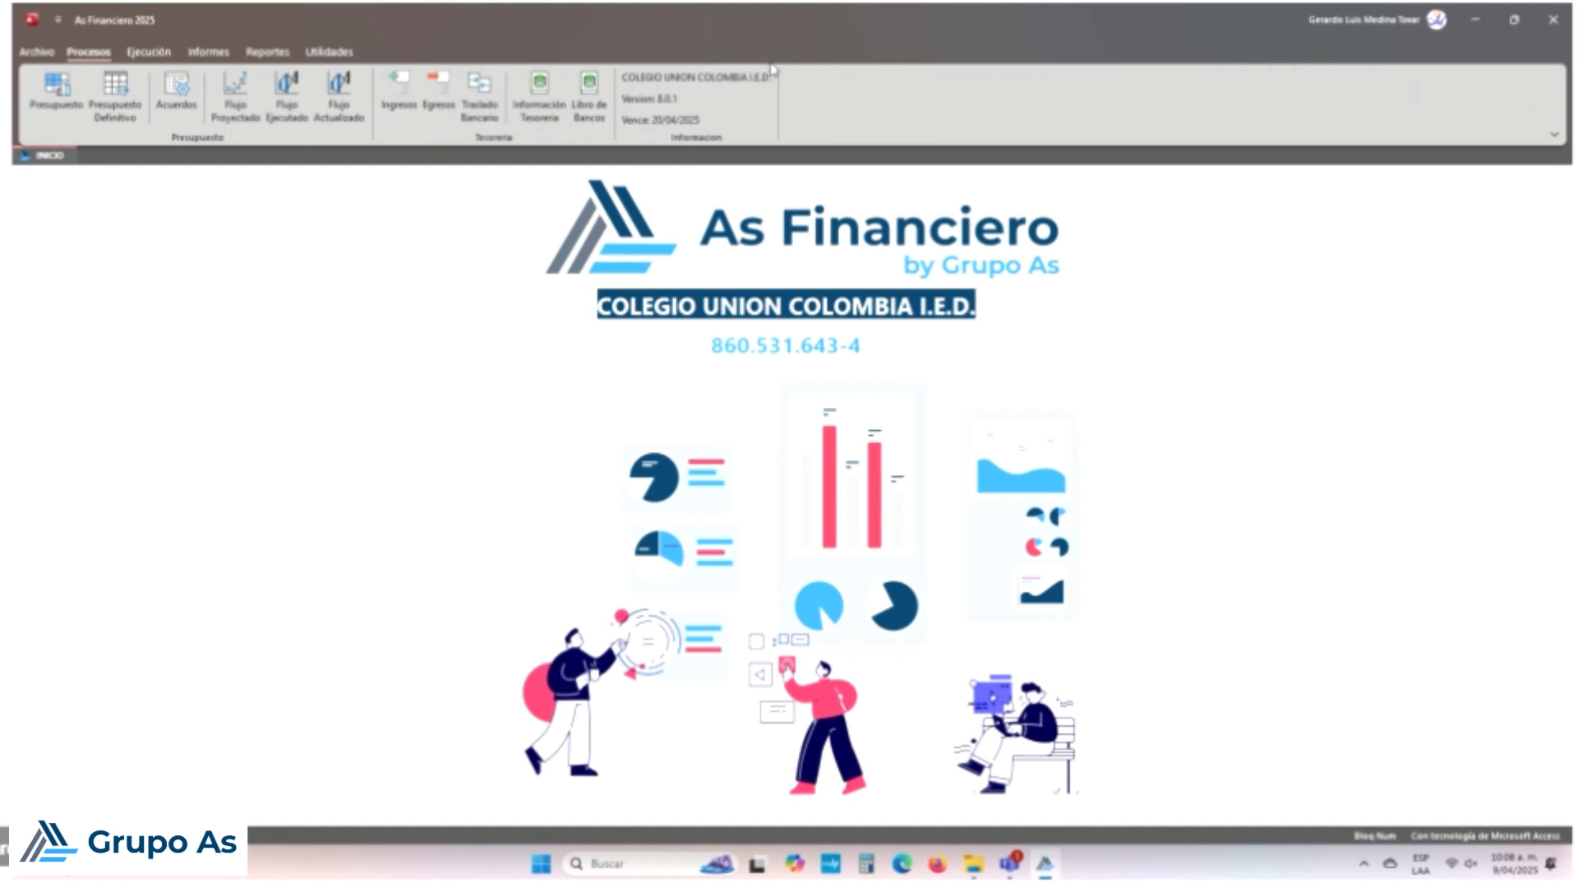
pyautogui.click(590, 92)
pyautogui.click(764, 132)
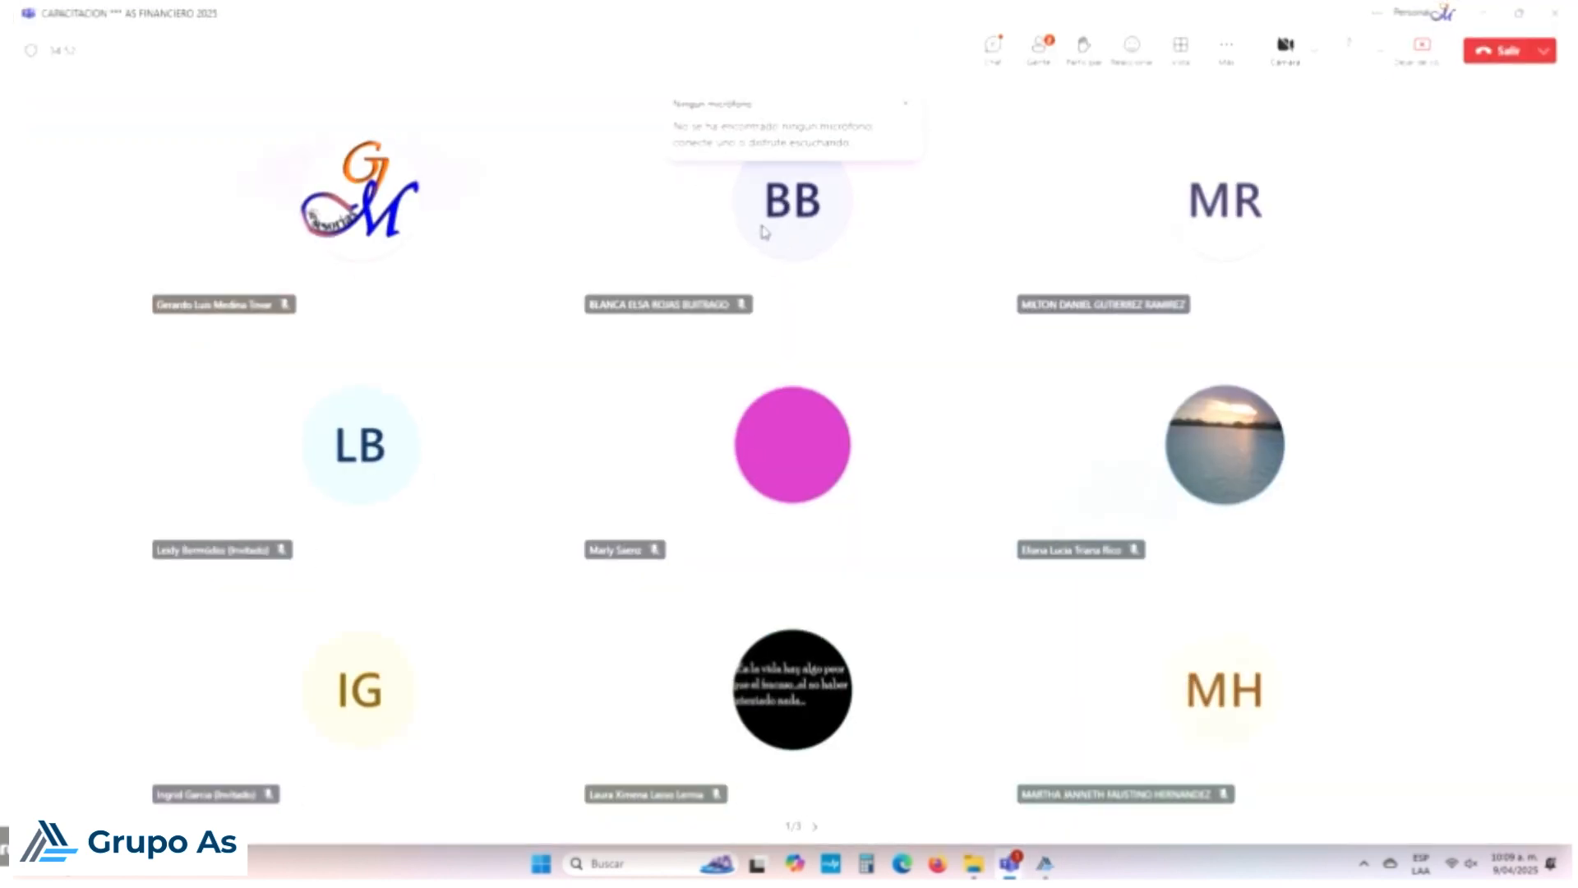
pyautogui.click(1044, 865)
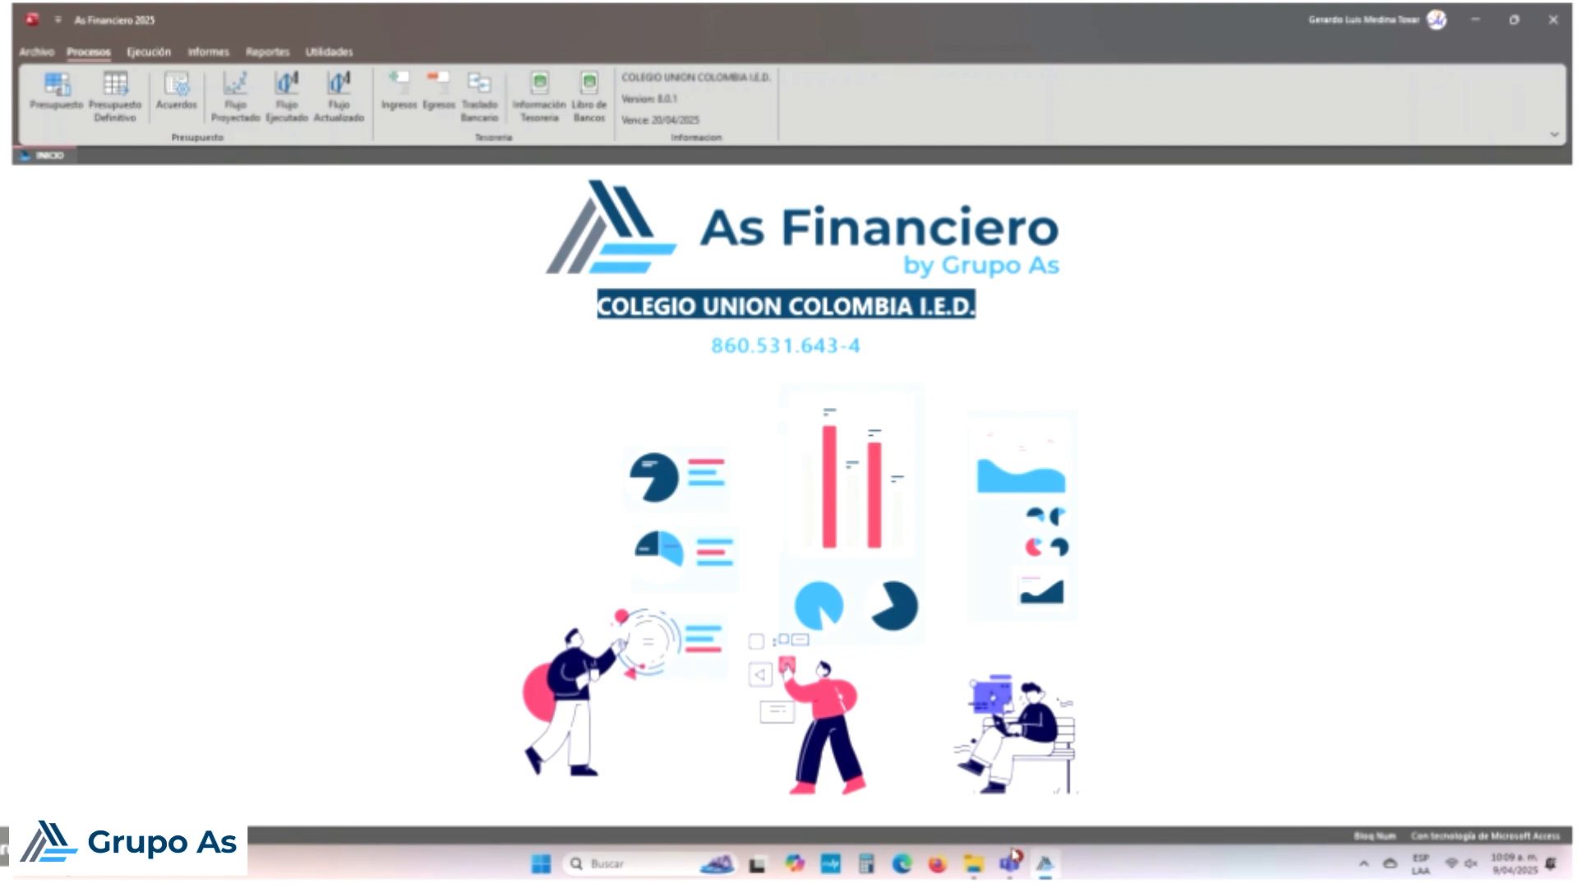
# Step: Show Libro de Bancos for account 1522222 Banco Popular SGP-MEN through 31/01/2025
pyautogui.click(601, 116)
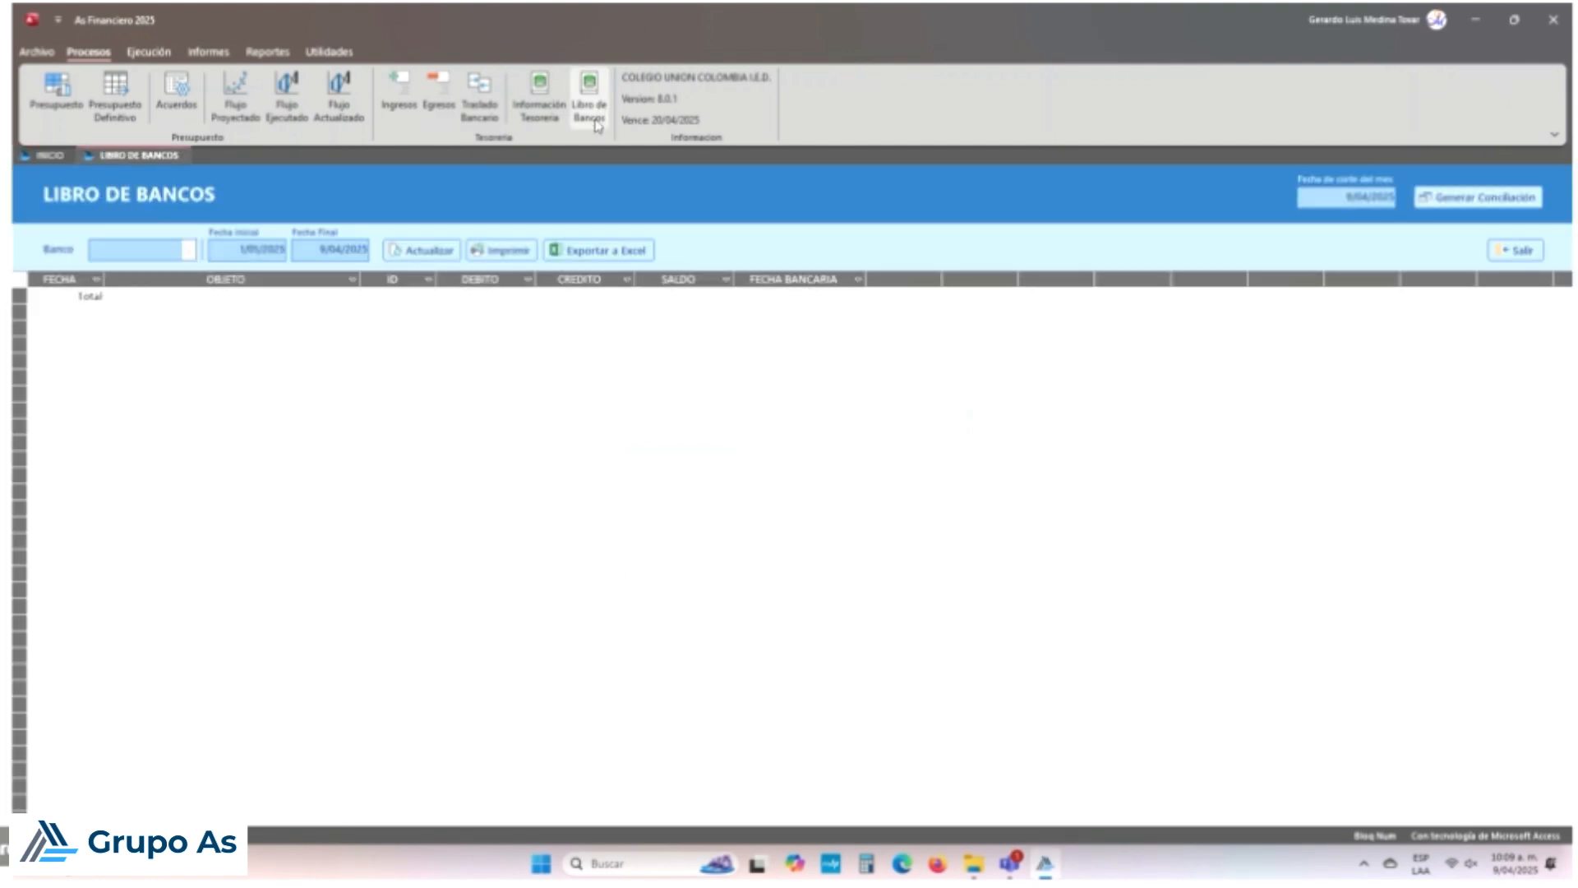
pyautogui.click(196, 250)
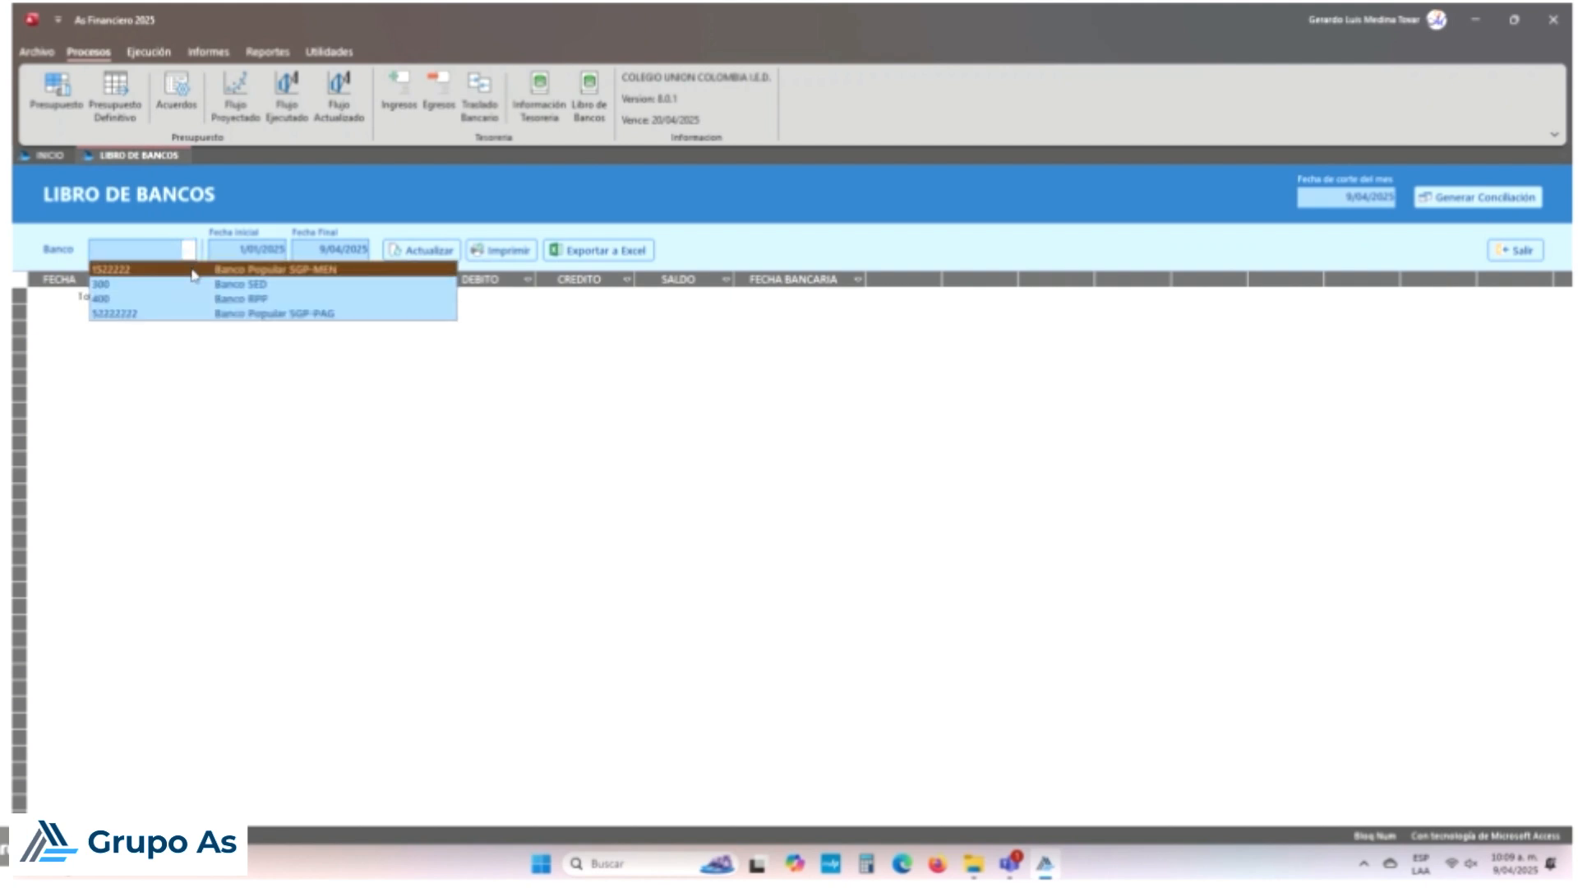
pyautogui.click(194, 269)
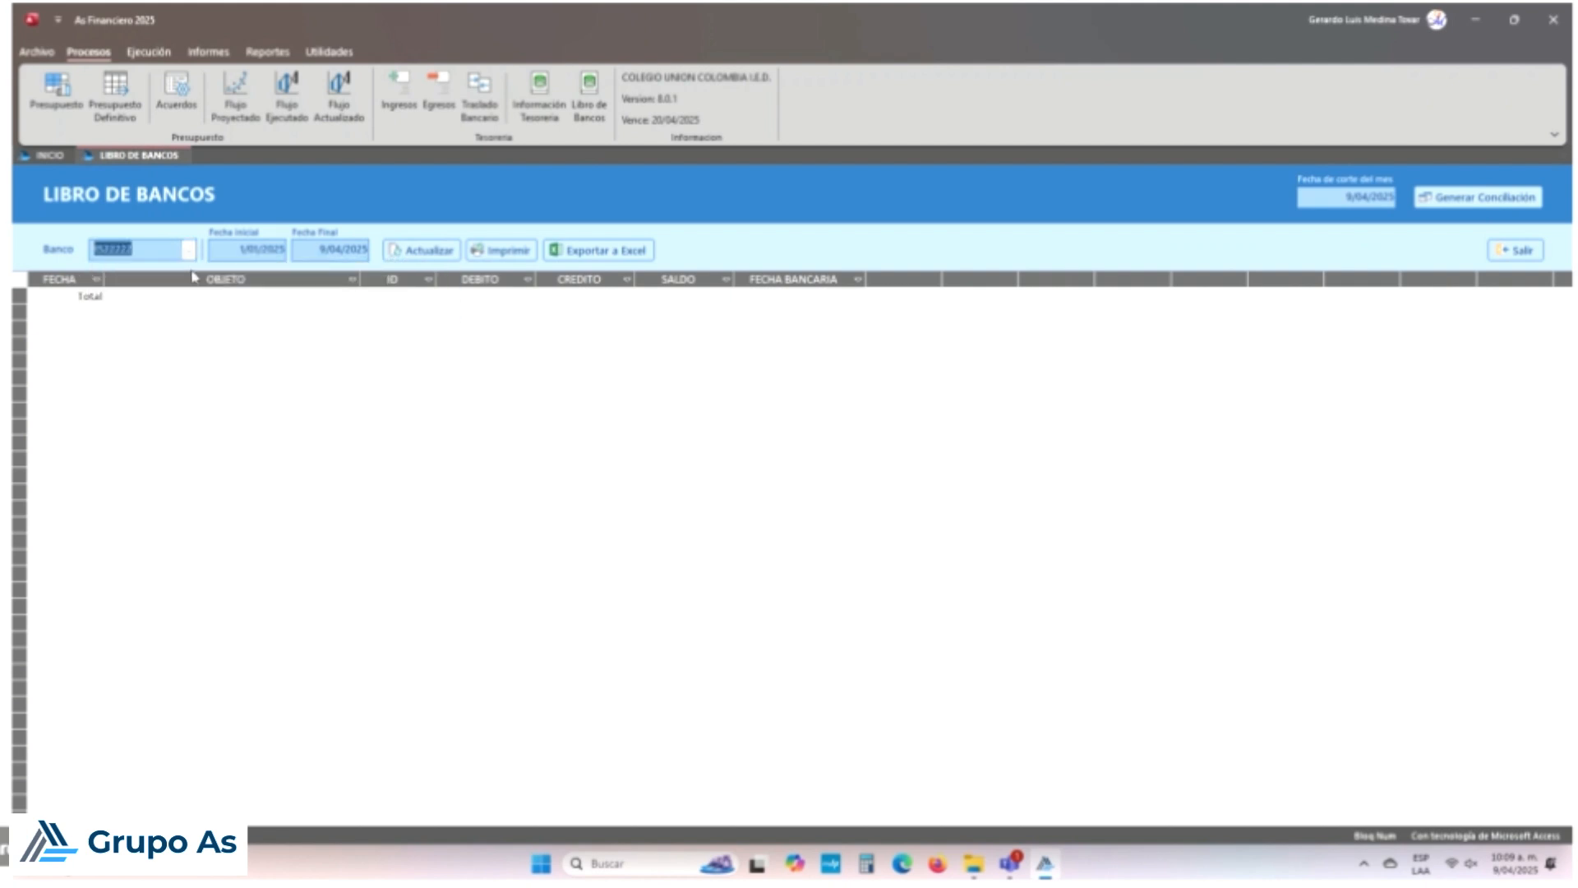
pyautogui.click(306, 252)
pyautogui.press('Delete')
pyautogui.write('1')
pyautogui.moveTo(80, 863)
pyautogui.write('/')
pyautogui.click(445, 254)
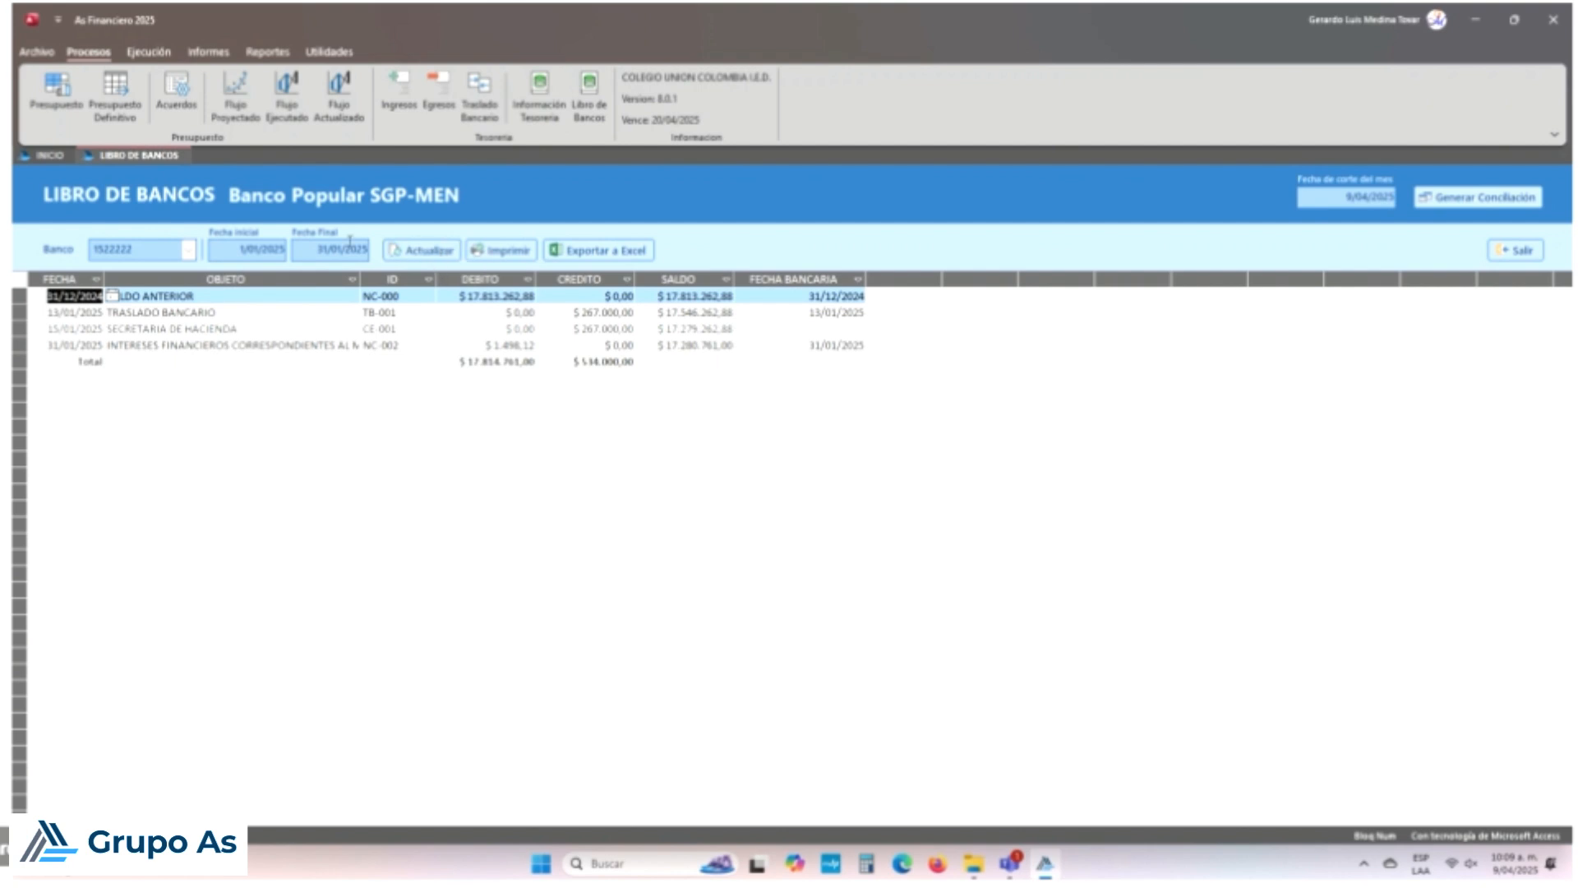
# Step: Check the ledger dates, the NC-002 balance and the SECRETARIA DE HACIENDA bank date
pyautogui.click(255, 248)
pyautogui.click(344, 251)
pyautogui.click(709, 347)
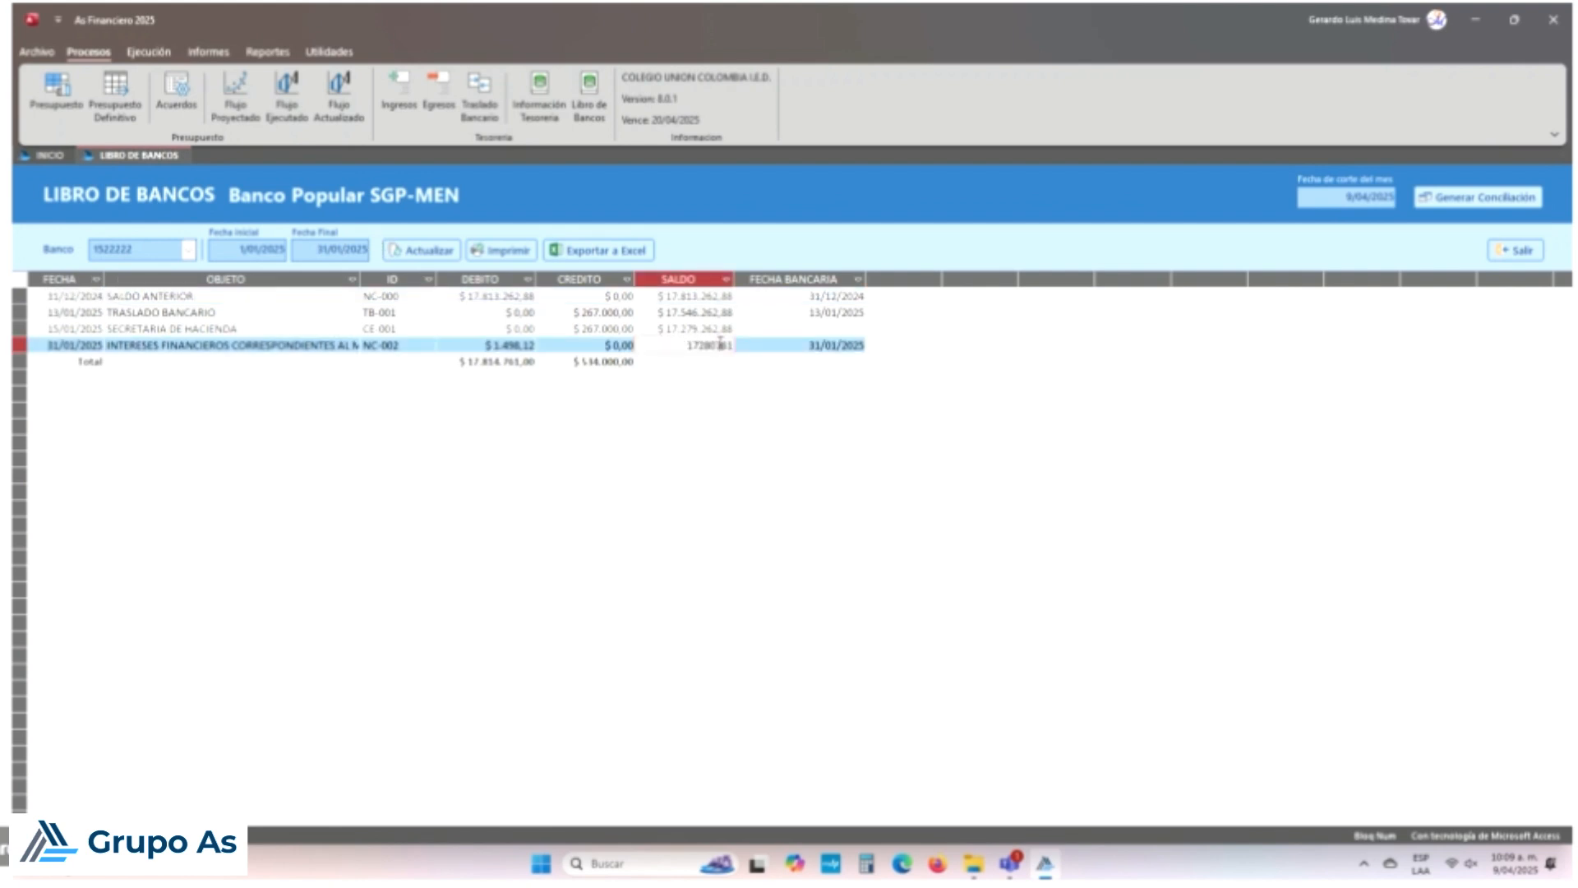
pyautogui.click(826, 326)
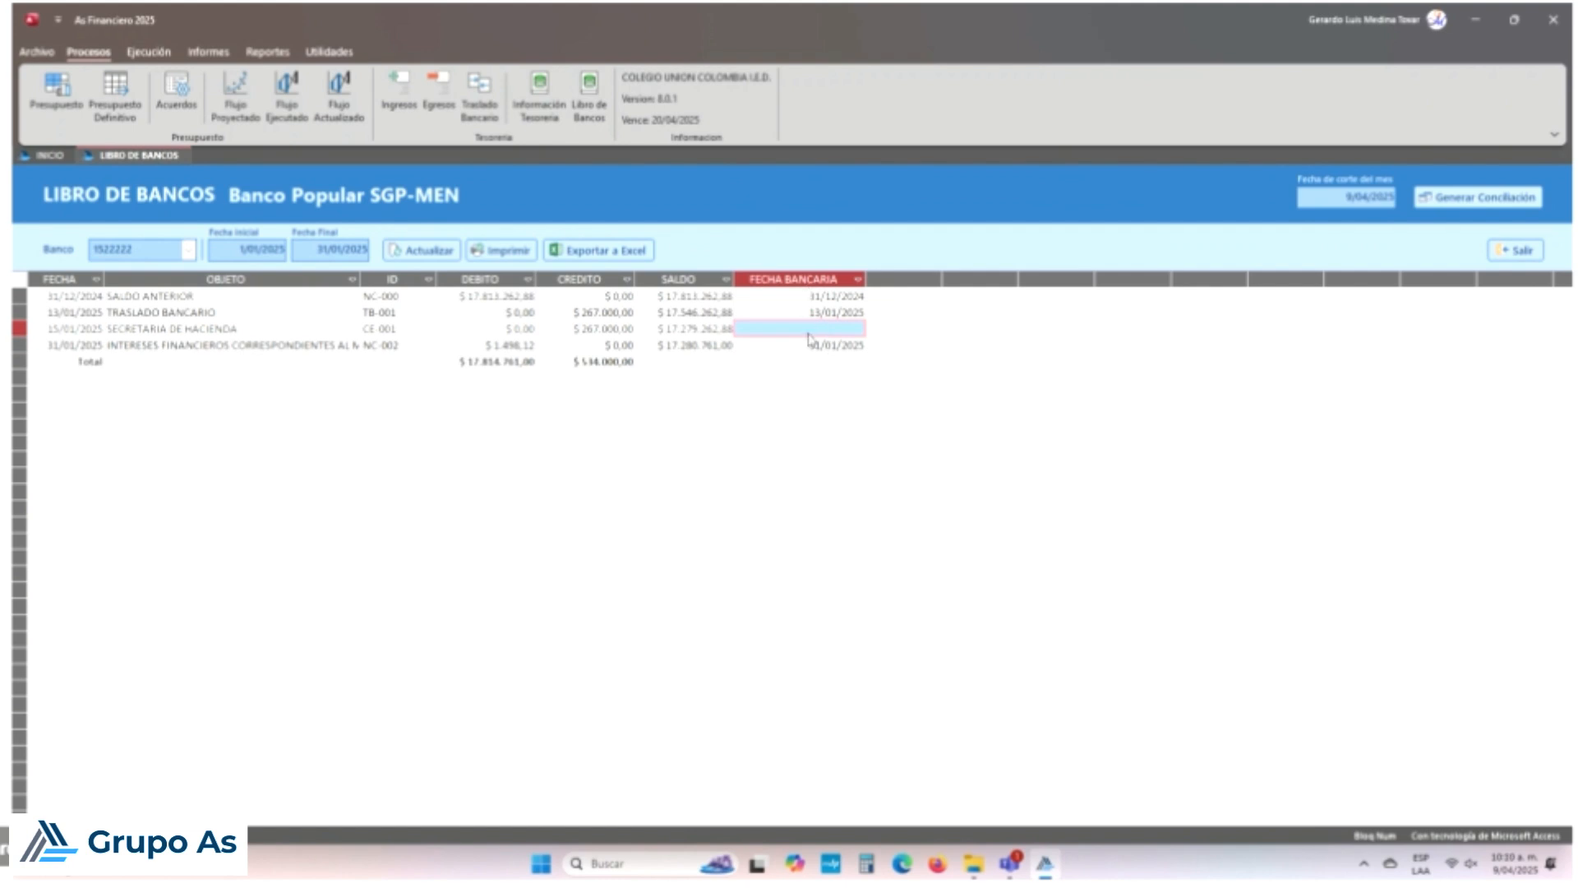
# Step: Change the month's cut-off date from 9/04/2025 to 31/01/2025
pyautogui.click(808, 332)
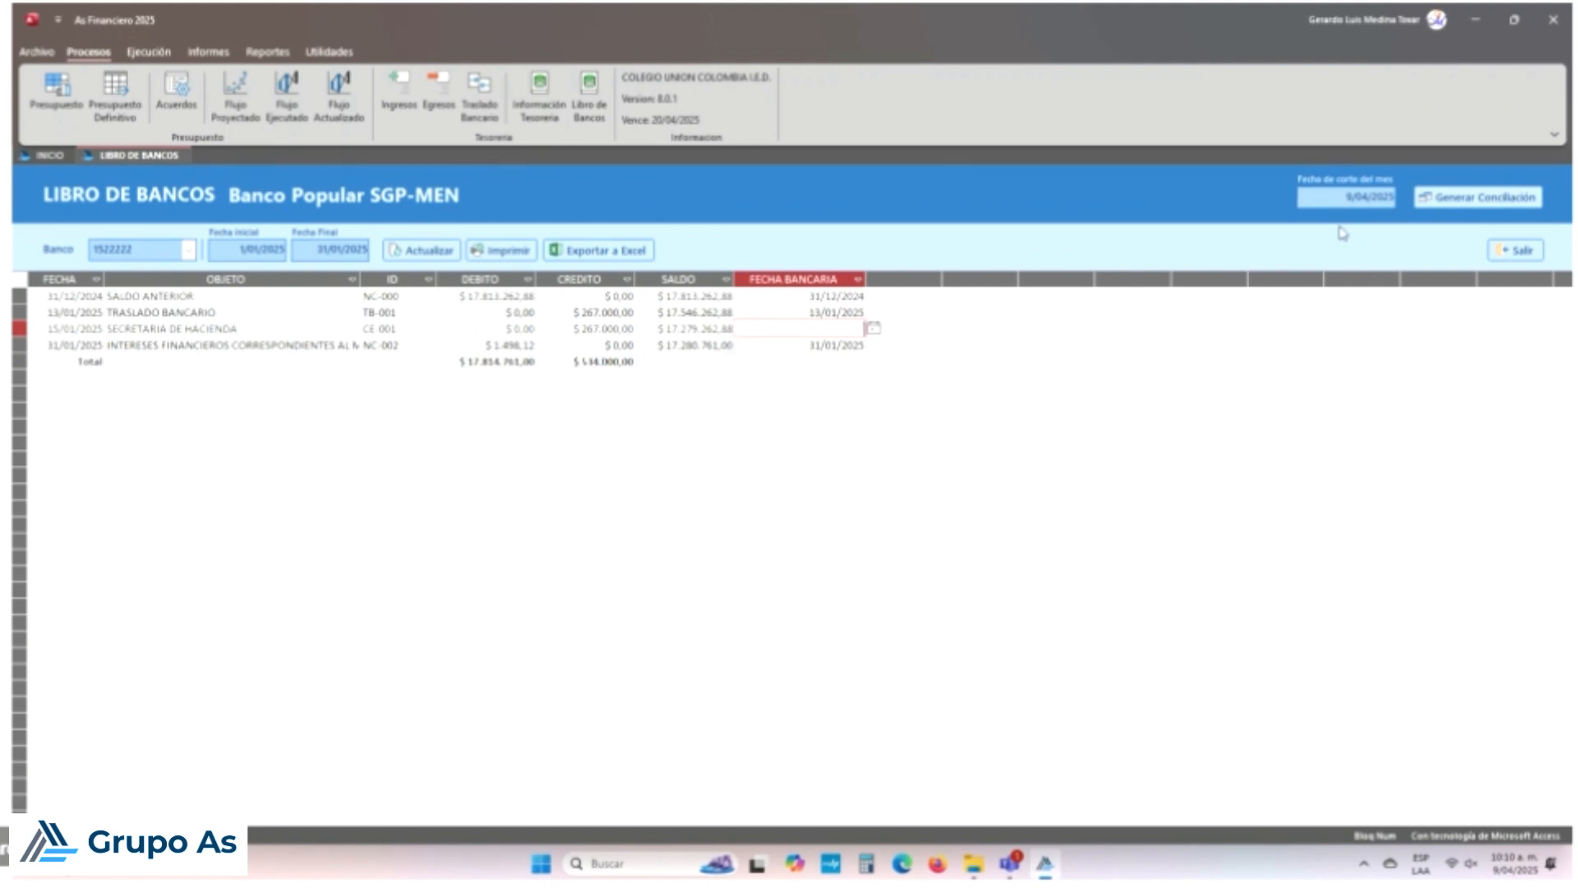
pyautogui.moveTo(1347, 197); pyautogui.dragTo(1384, 205)
pyautogui.click(1358, 195)
pyautogui.click(1344, 195)
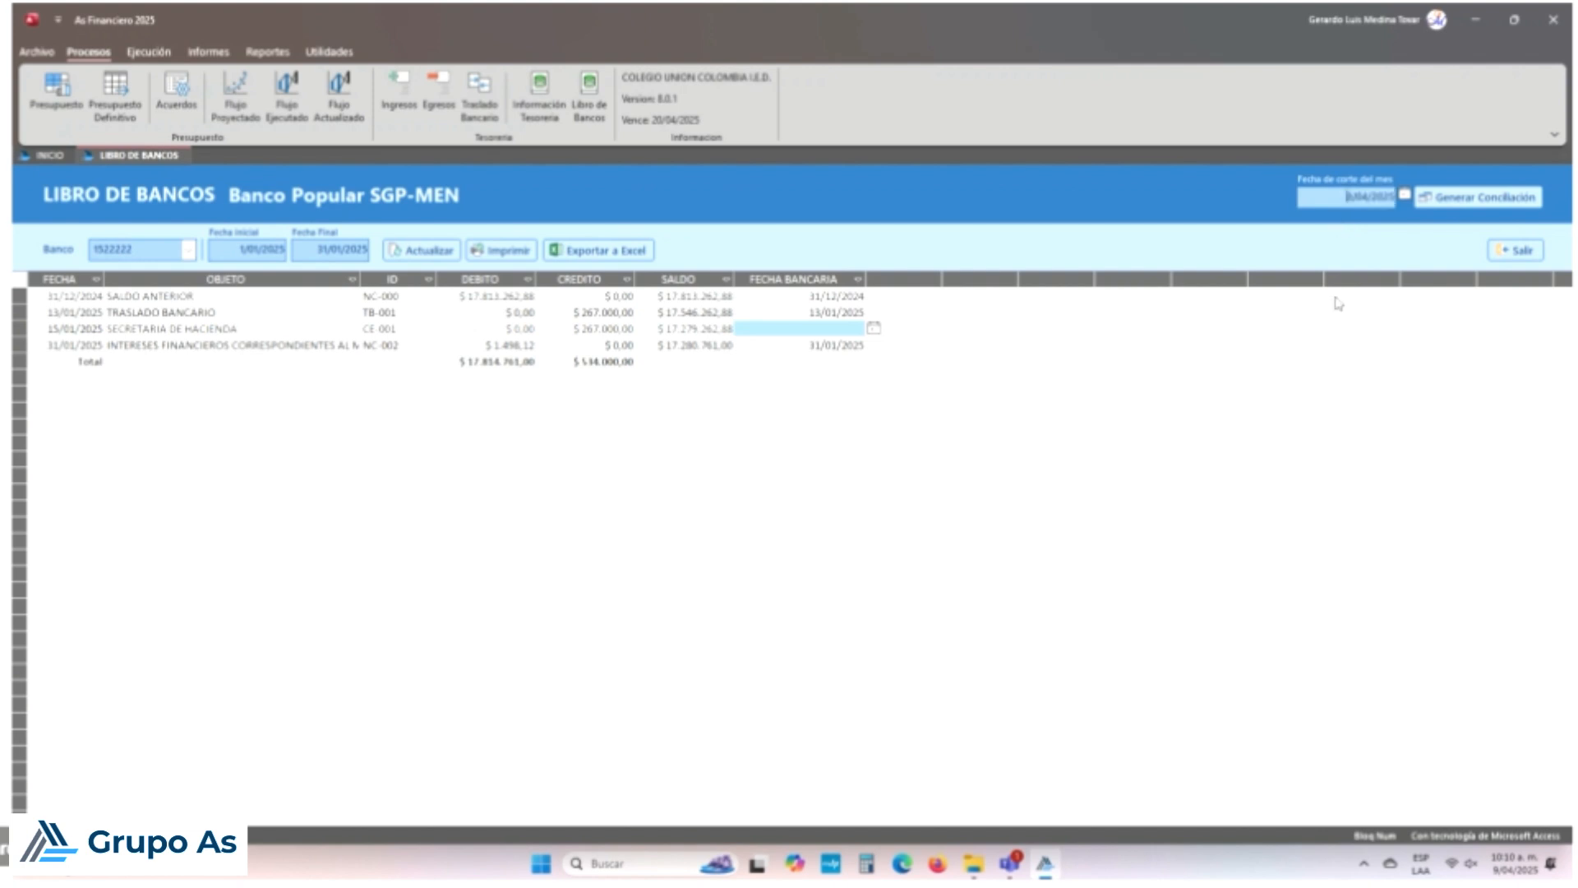
pyautogui.write('1')
pyautogui.press('Delete')
pyautogui.press('Delete')
pyautogui.press('BackSpace')
pyautogui.write('1')
# Step: Generate the reconciliation with a corrected prompt date: books 17.280.761,00, extracto 17.547.761,00
pyautogui.click(1480, 200)
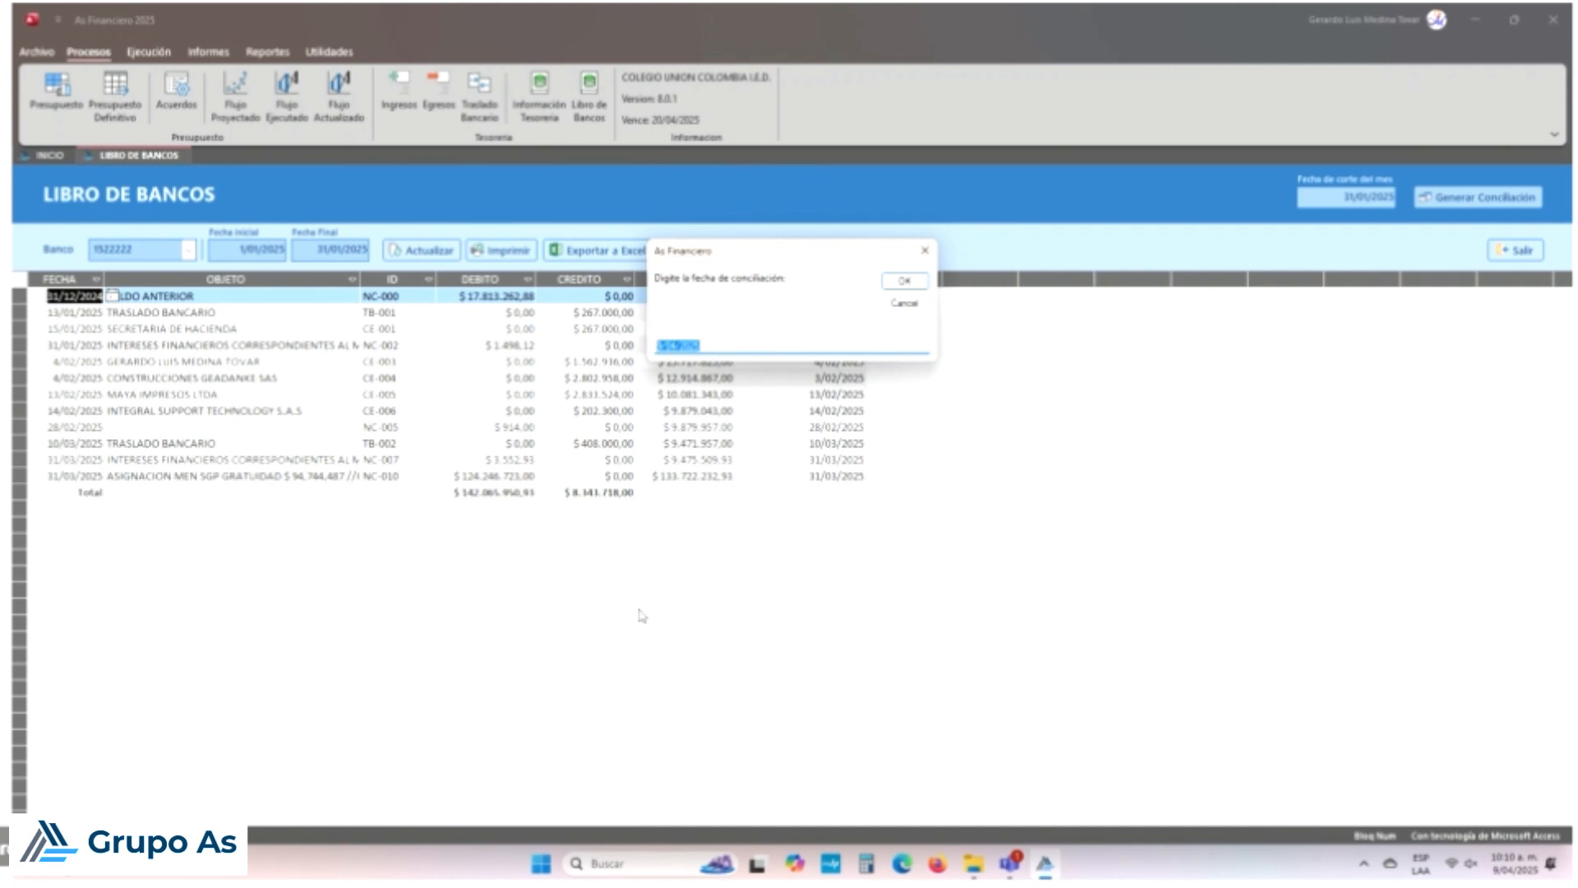
pyautogui.press('Left')
pyautogui.write('03')
pyautogui.press('Delete')
pyautogui.click(903, 281)
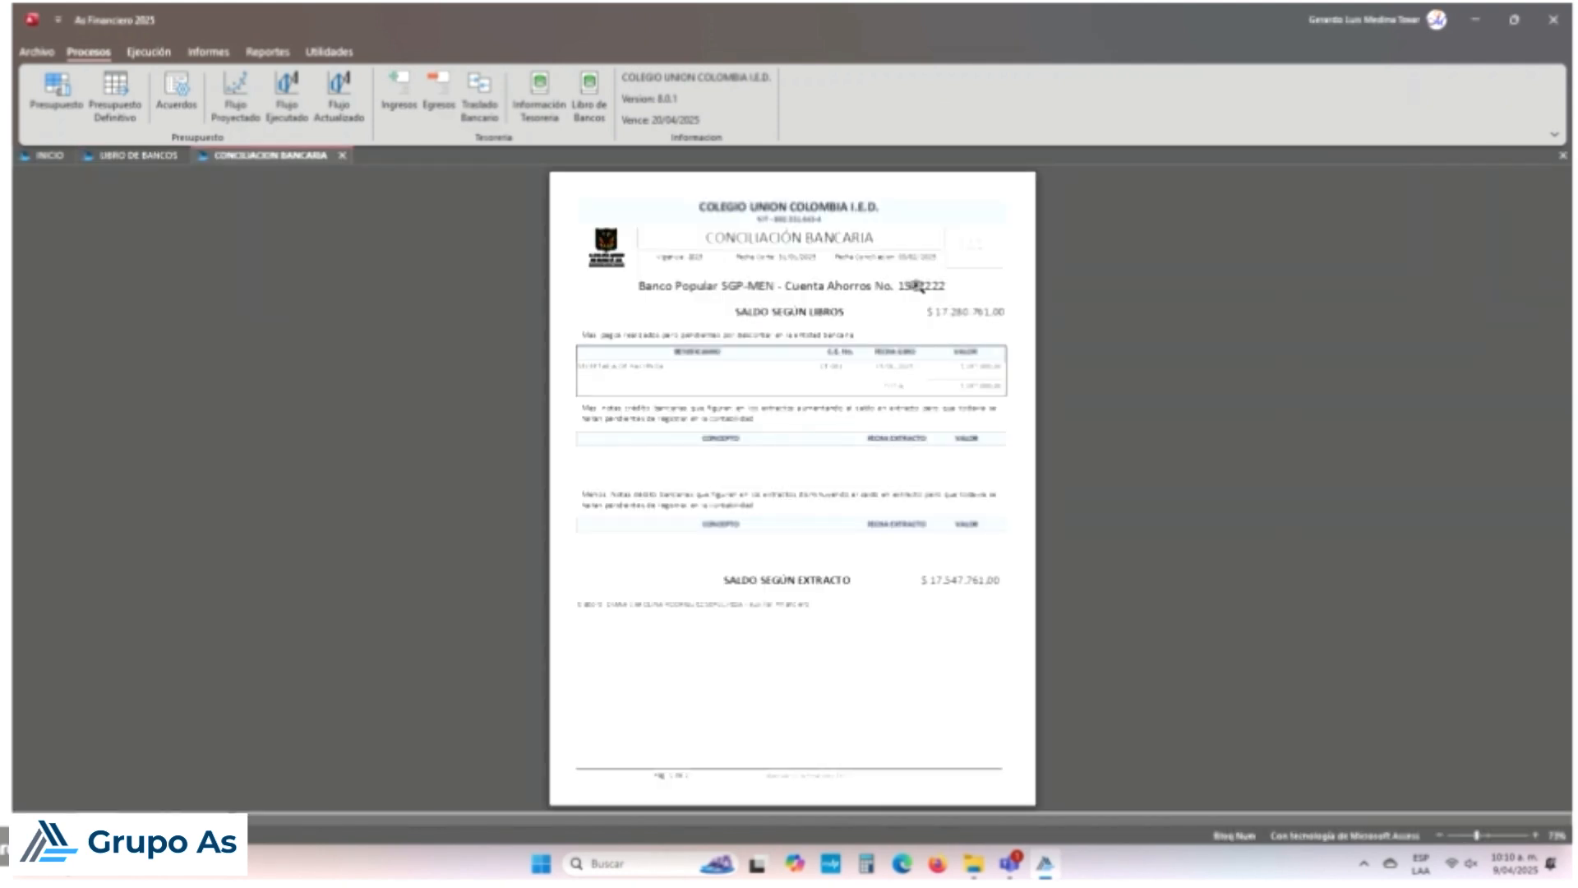
pyautogui.click(952, 405)
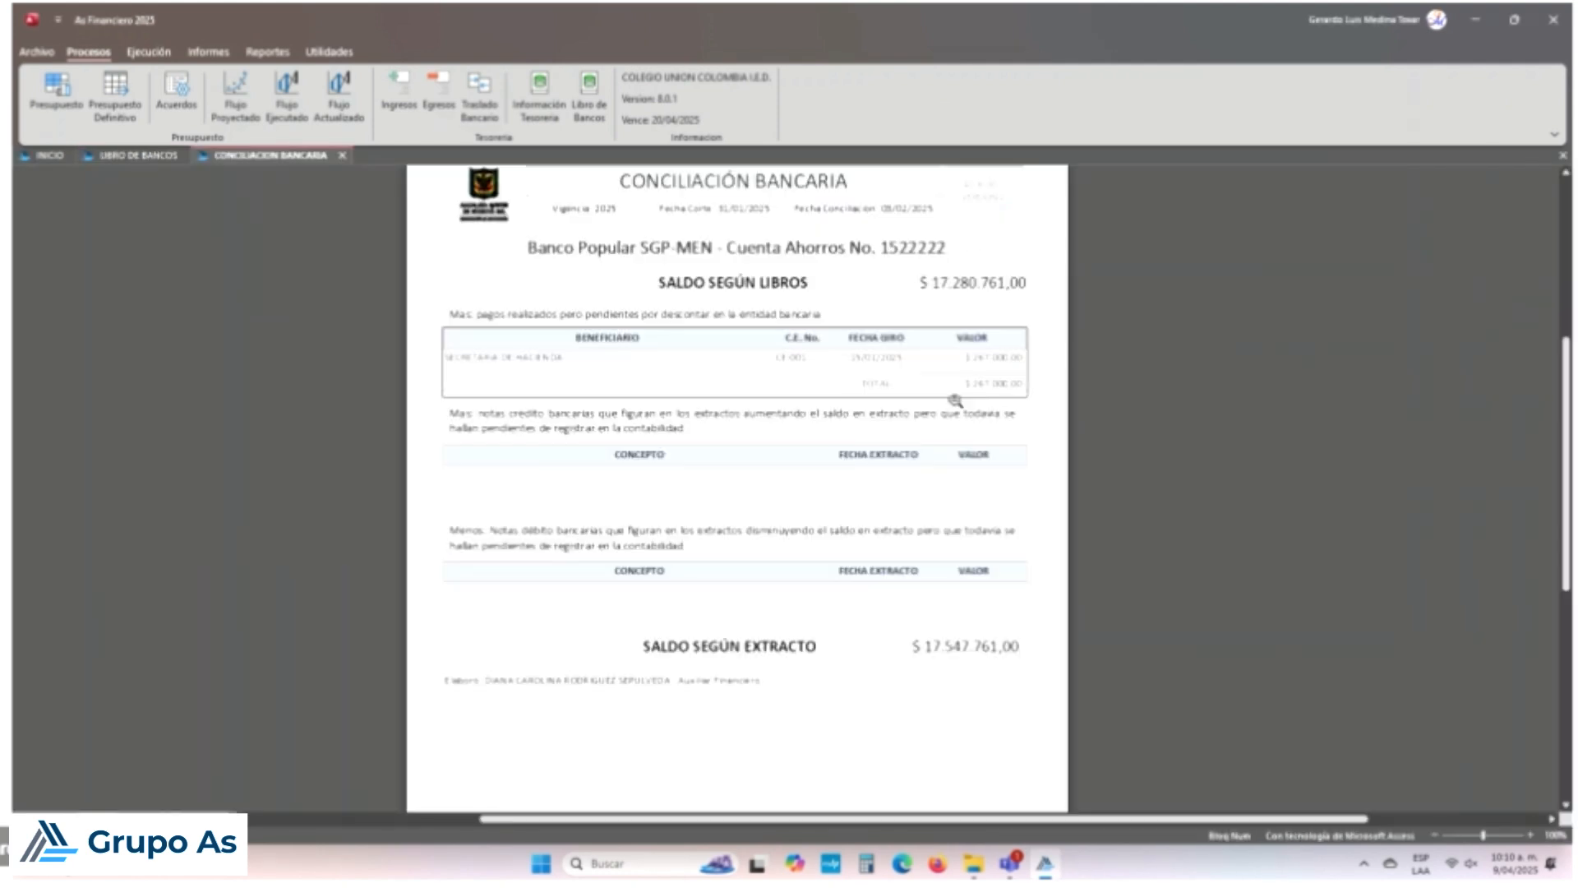
pyautogui.click(951, 398)
pyautogui.click(966, 322)
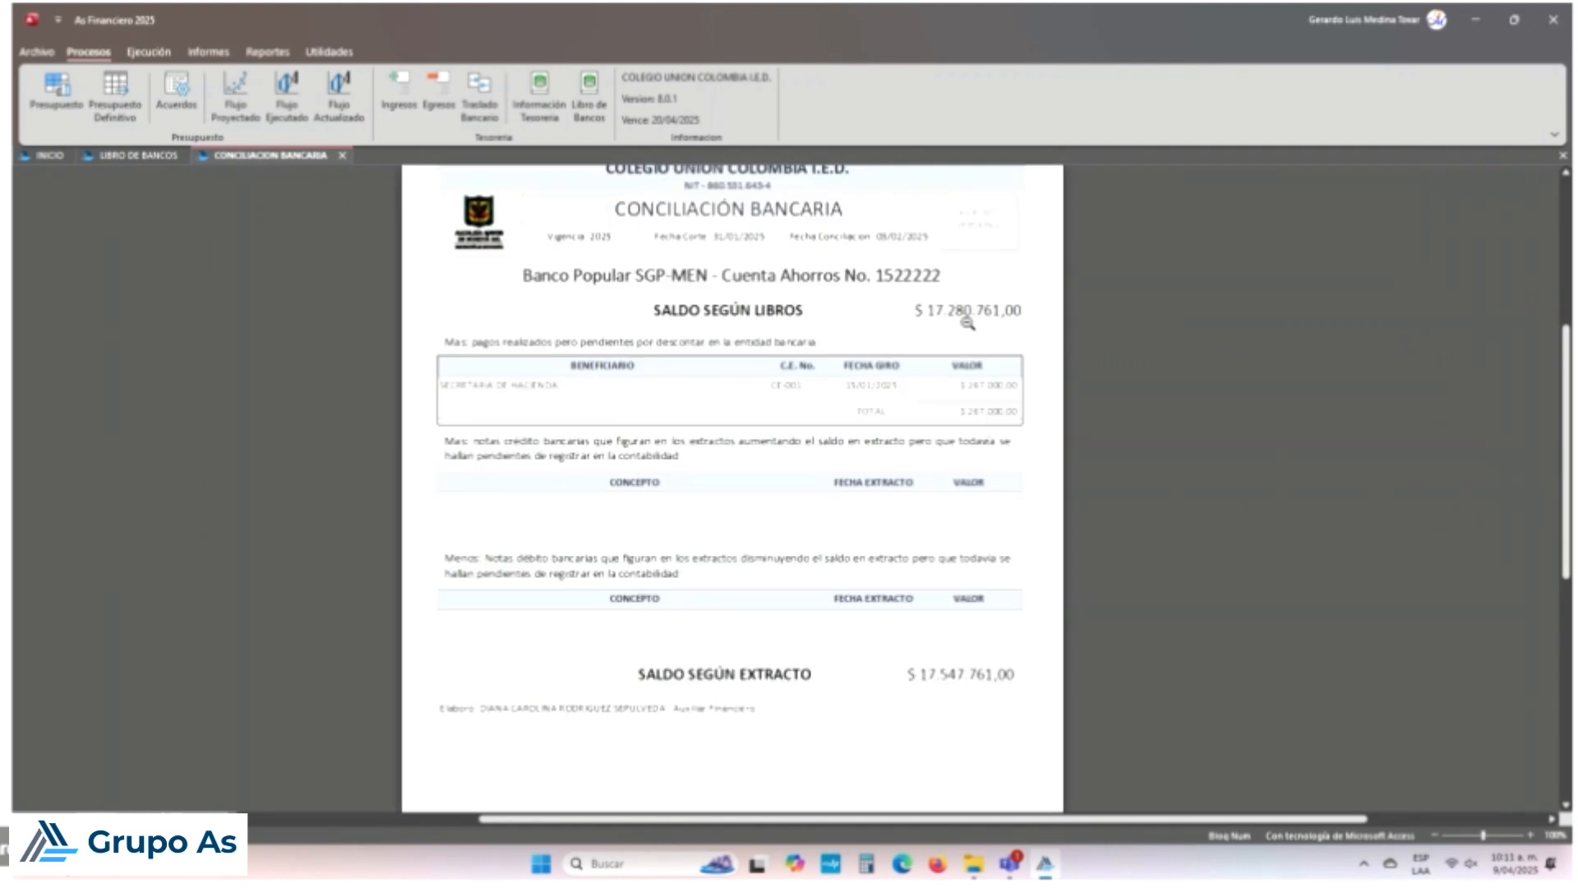
pyautogui.click(937, 669)
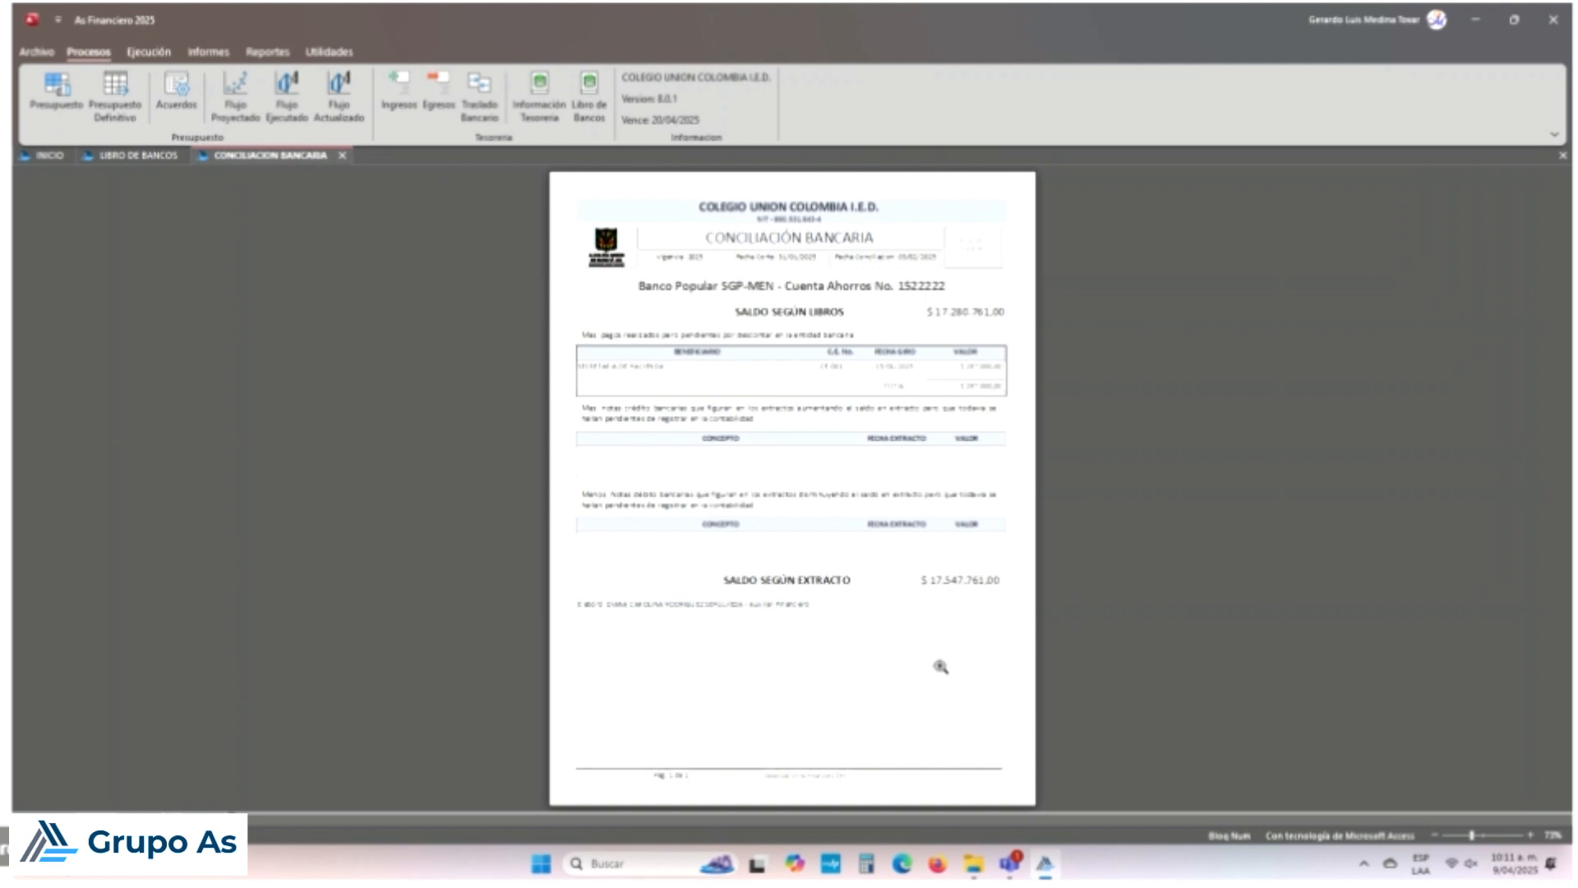
pyautogui.click(964, 353)
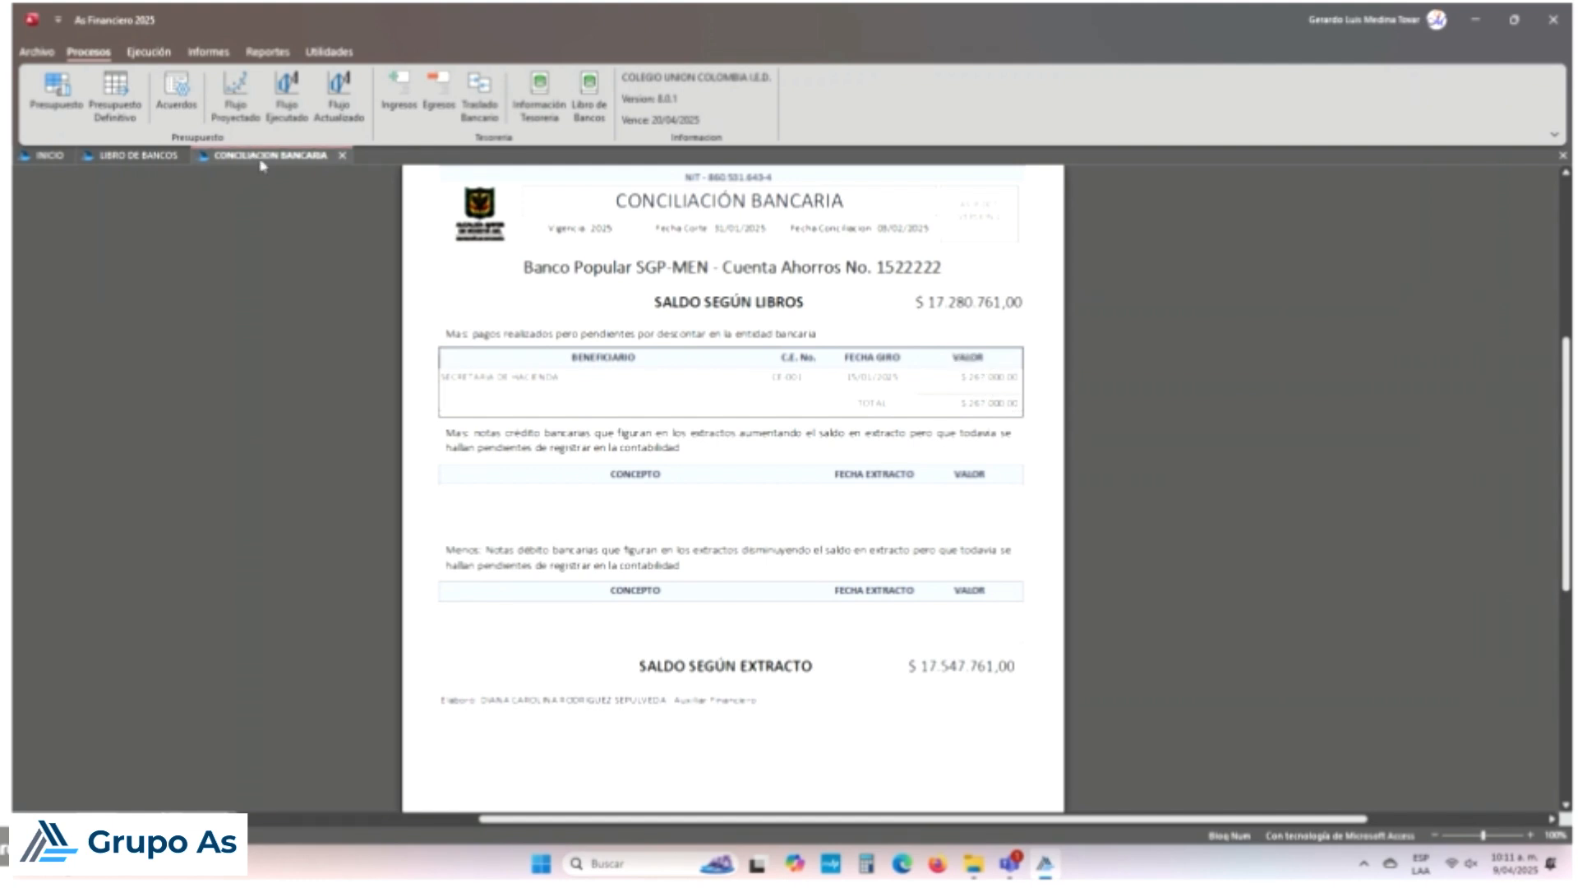
pyautogui.click(150, 156)
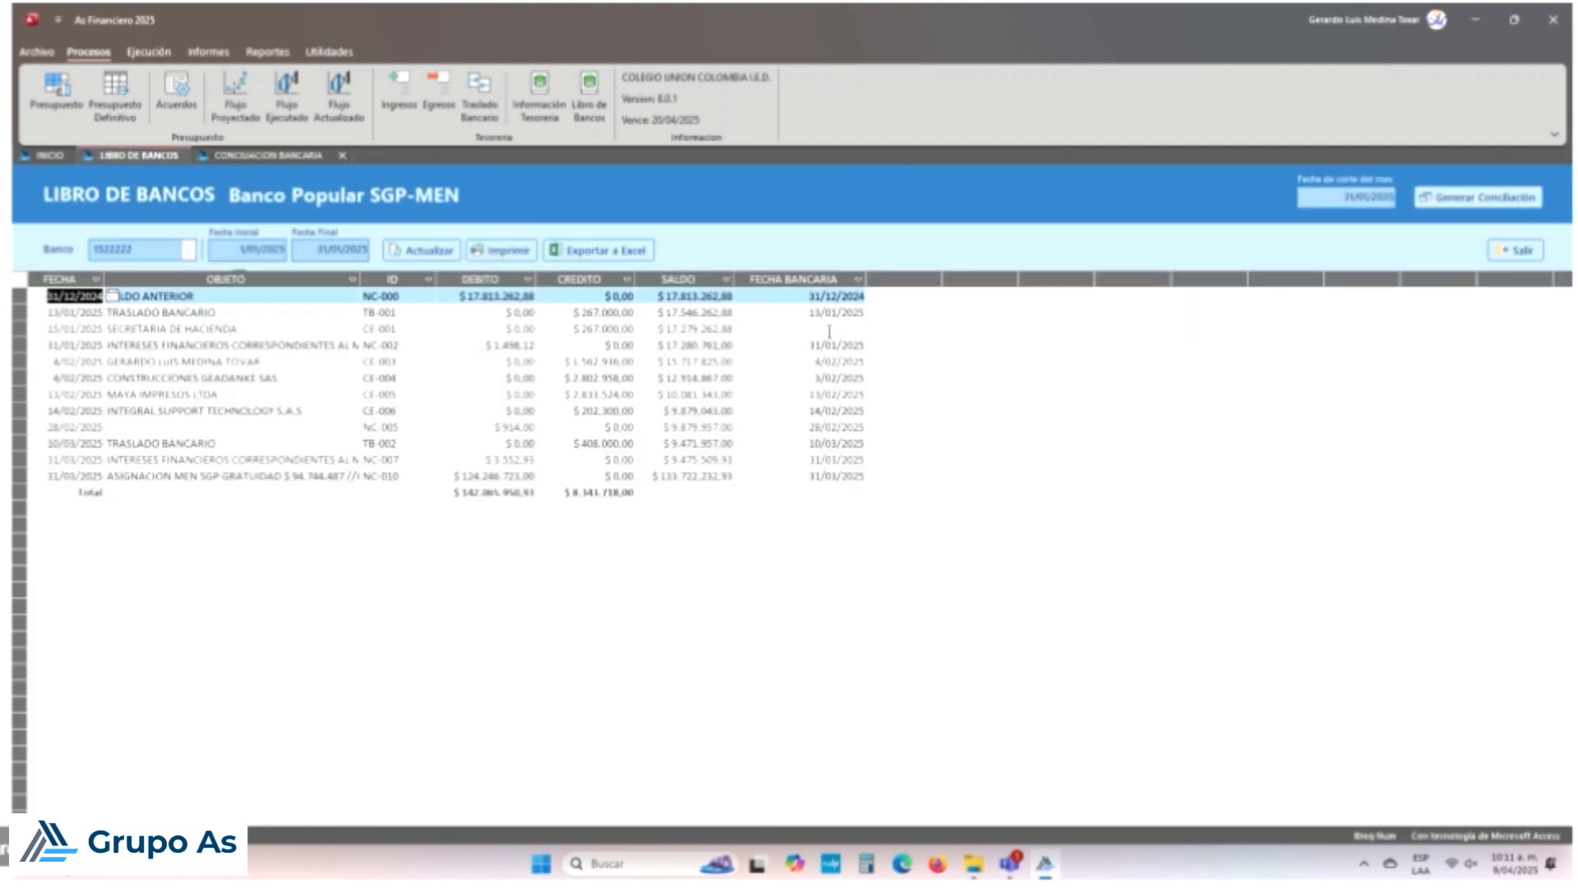
# Step: Re-commit the 13/01 and 4/02 credit amounts, then generate the reconciliation from the 31/01 row
pyautogui.click(830, 330)
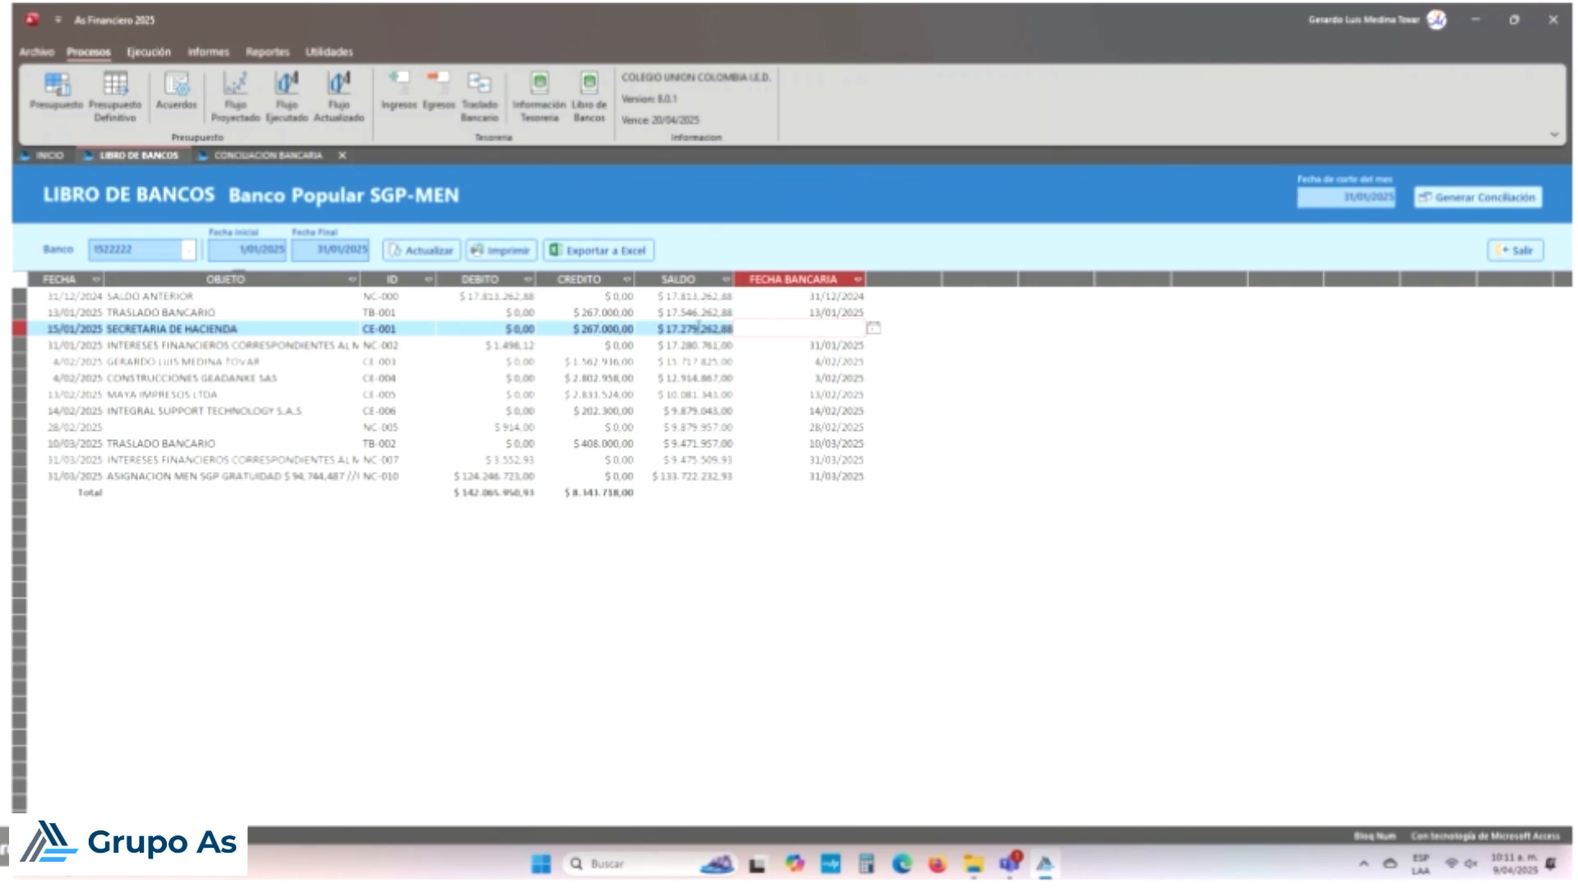
pyautogui.click(600, 313)
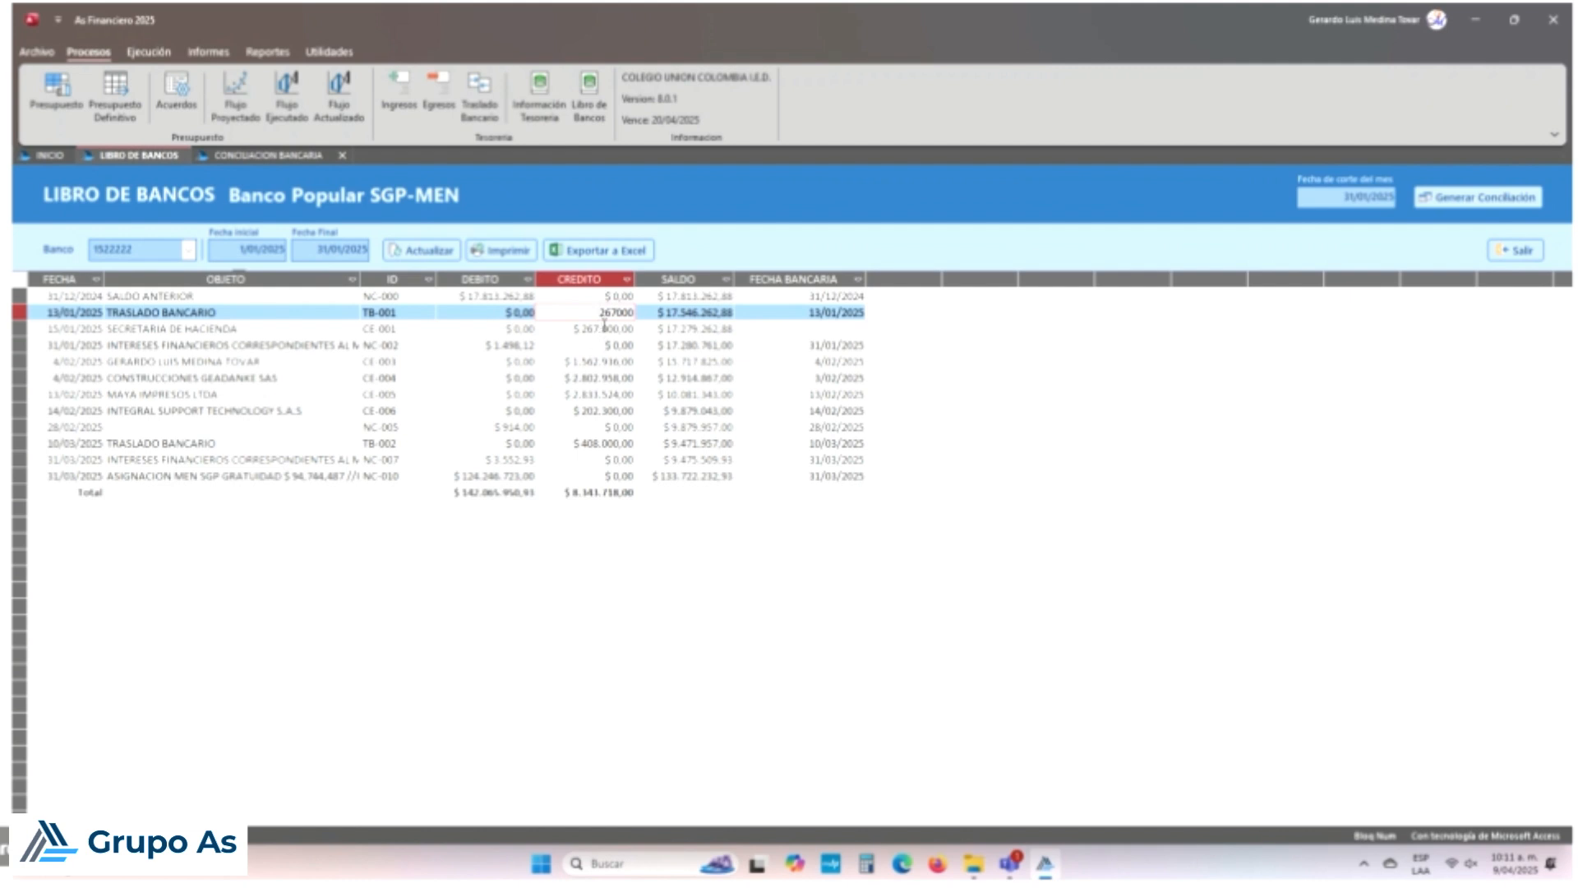
pyautogui.press('Down')
pyautogui.click(608, 358)
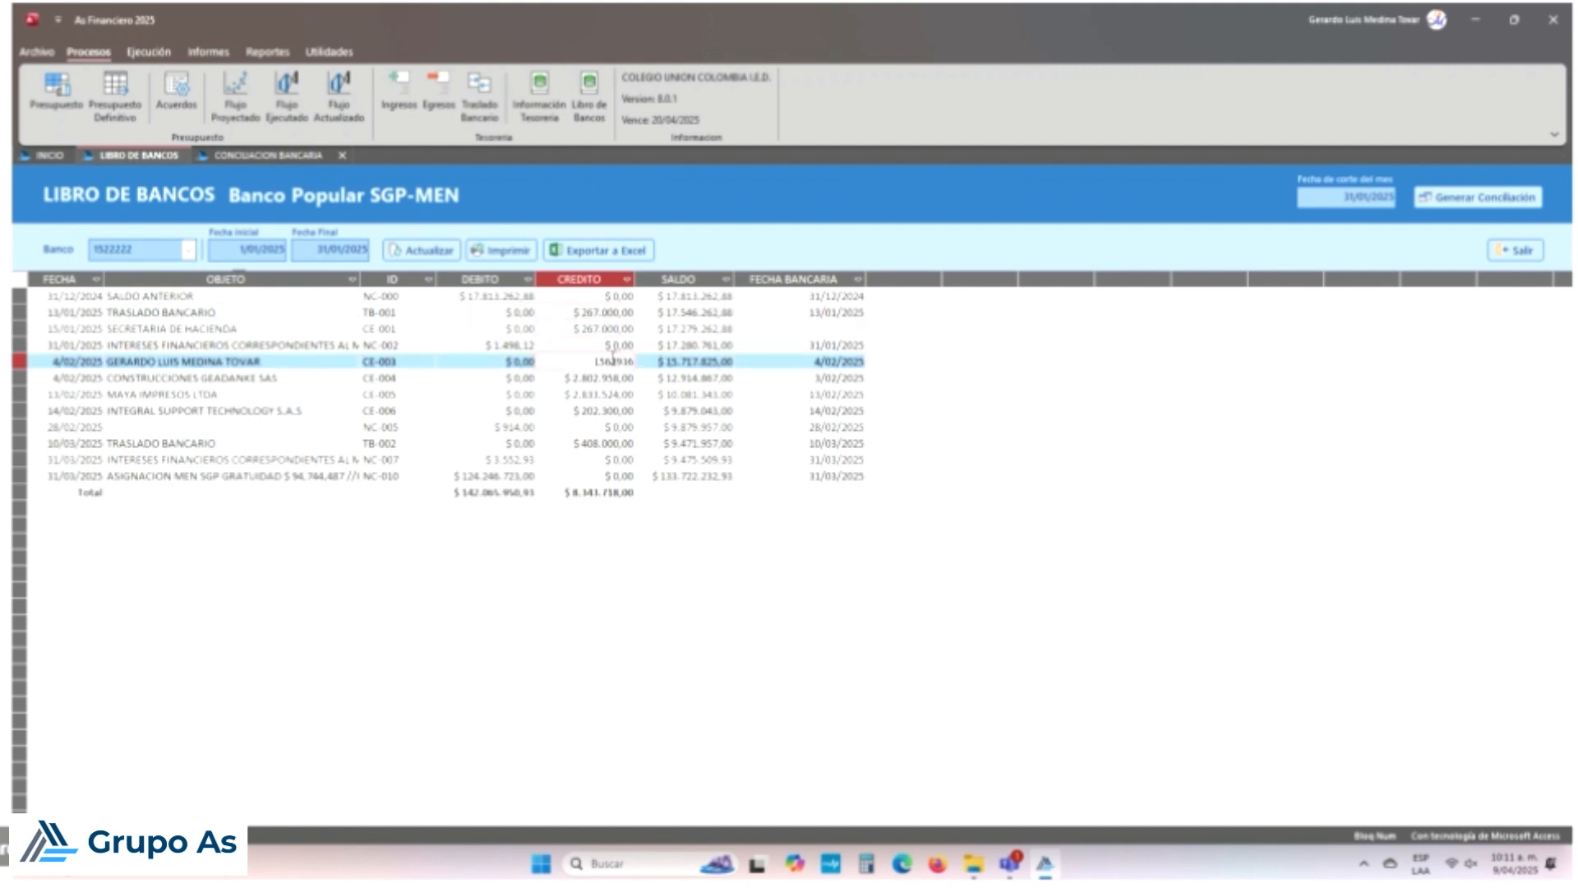
pyautogui.press('Up')
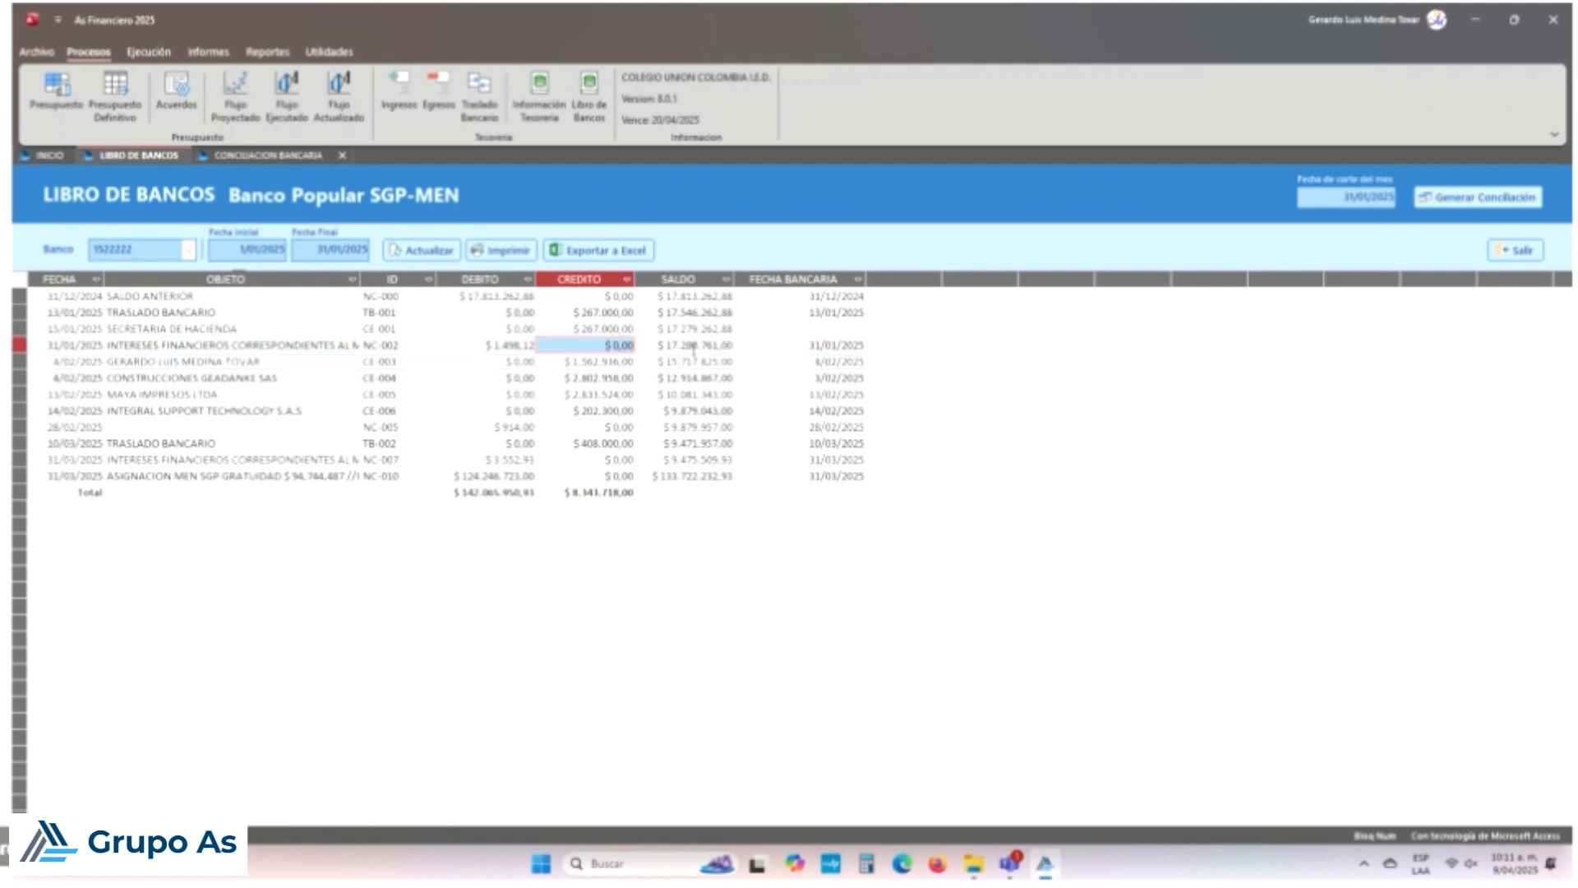
pyautogui.click(17, 350)
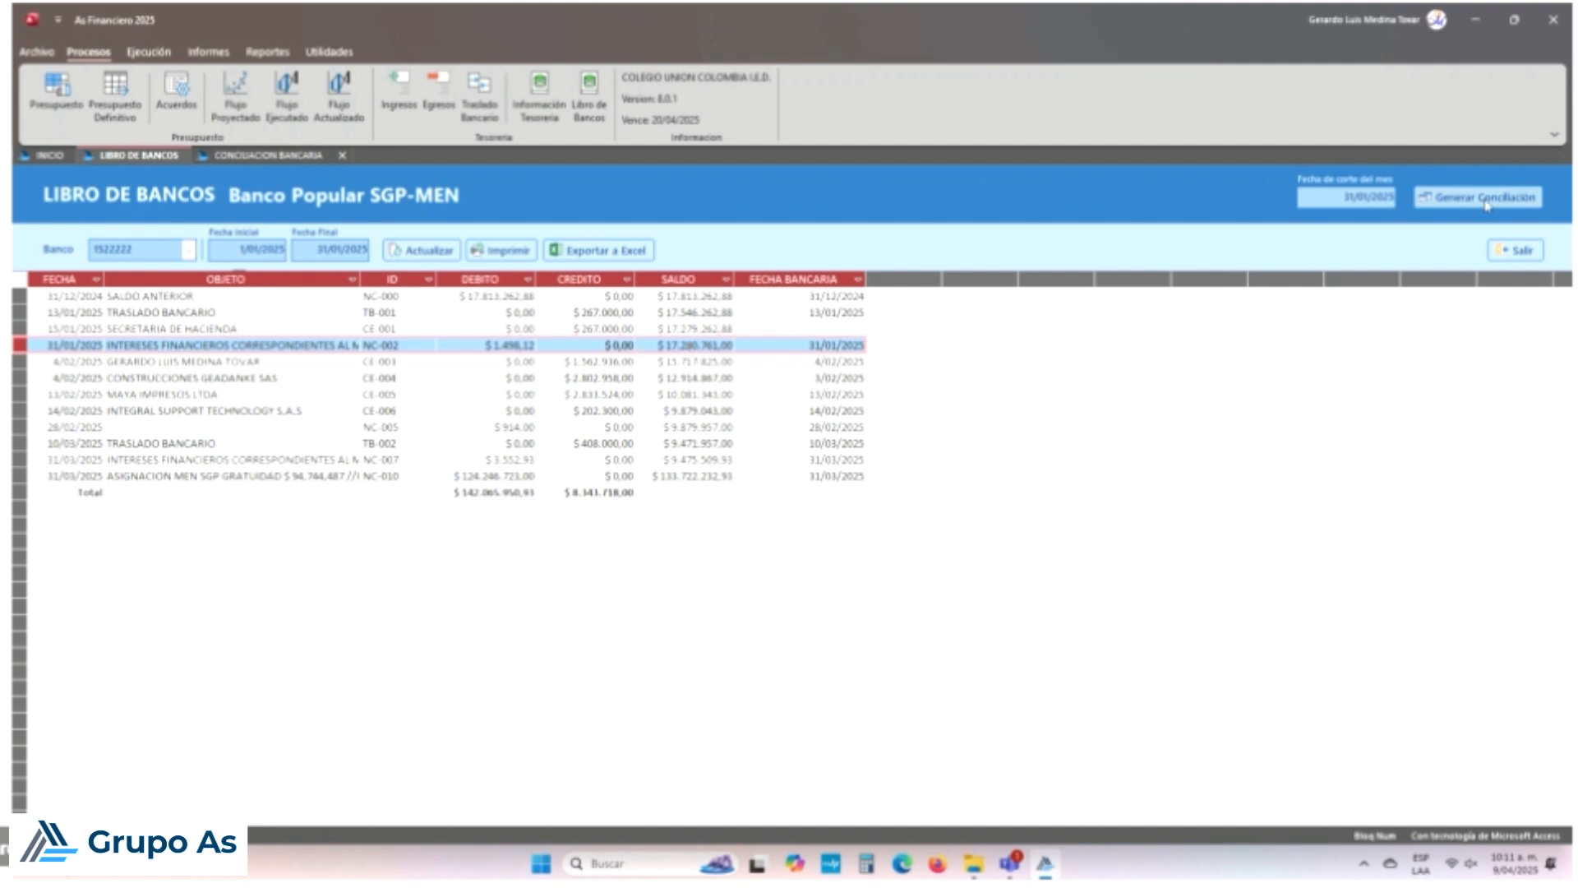
pyautogui.click(270, 157)
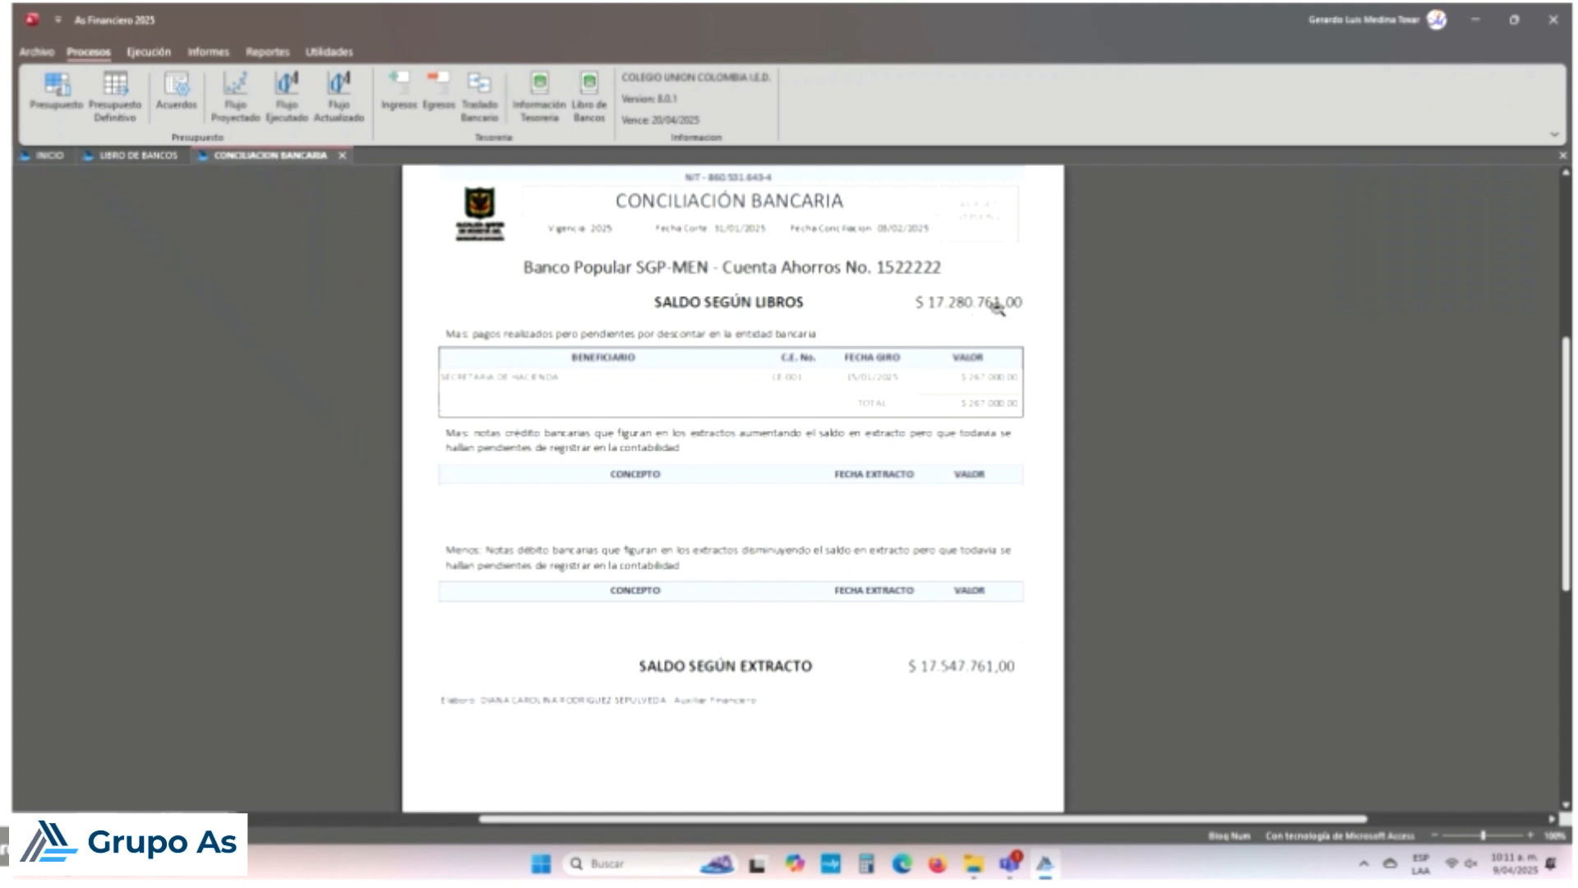
# Step: Compare the report with the ledger's missing 15/01/2025 bank date, then close the report
pyautogui.click(172, 159)
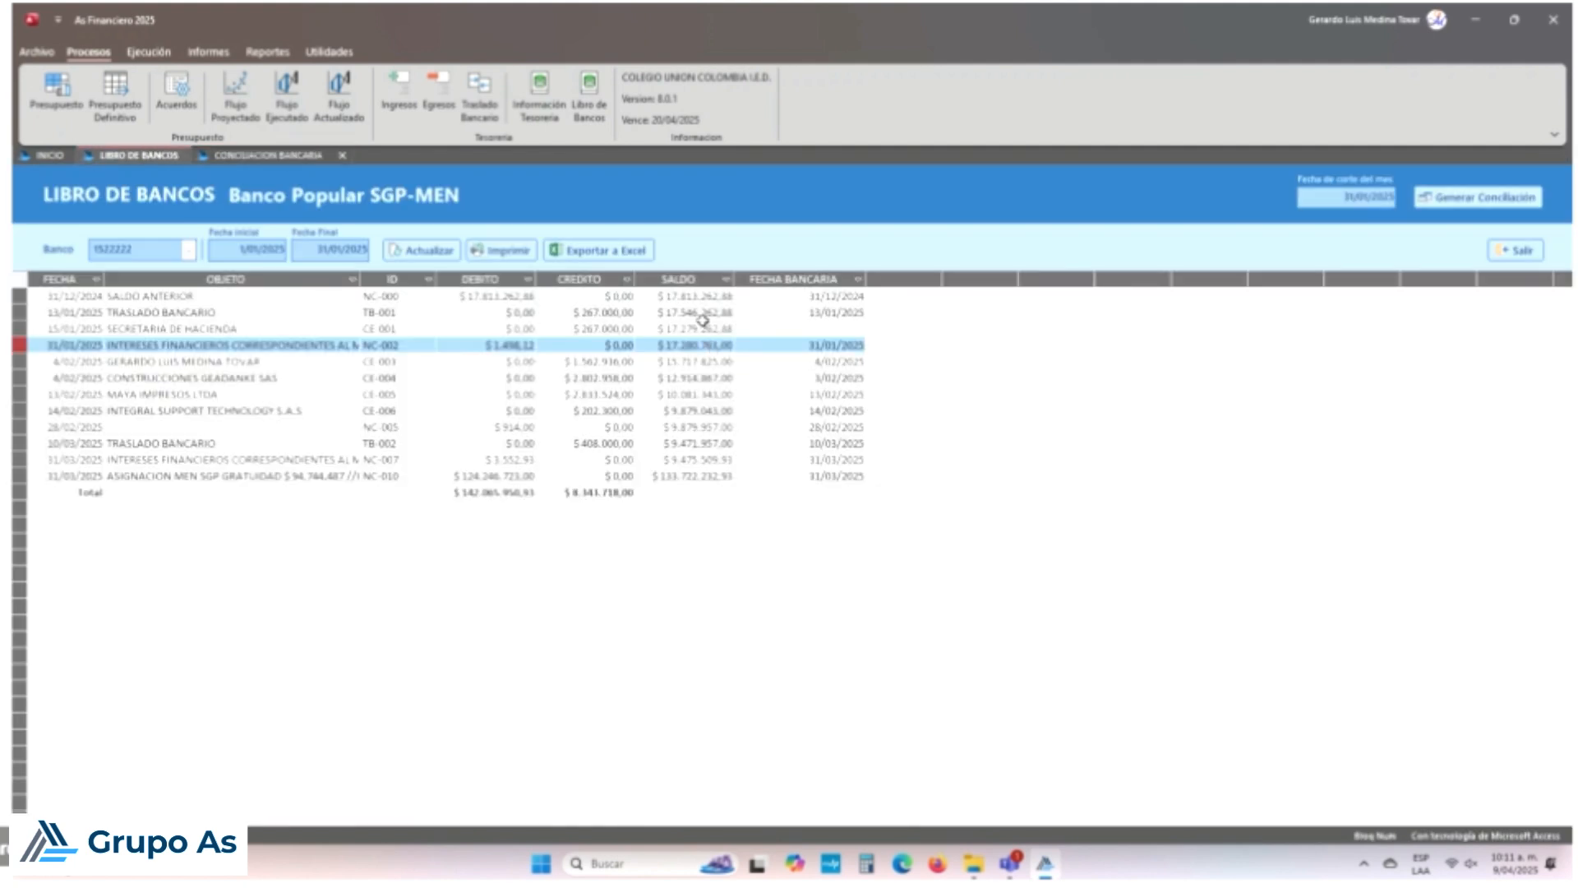
pyautogui.click(831, 327)
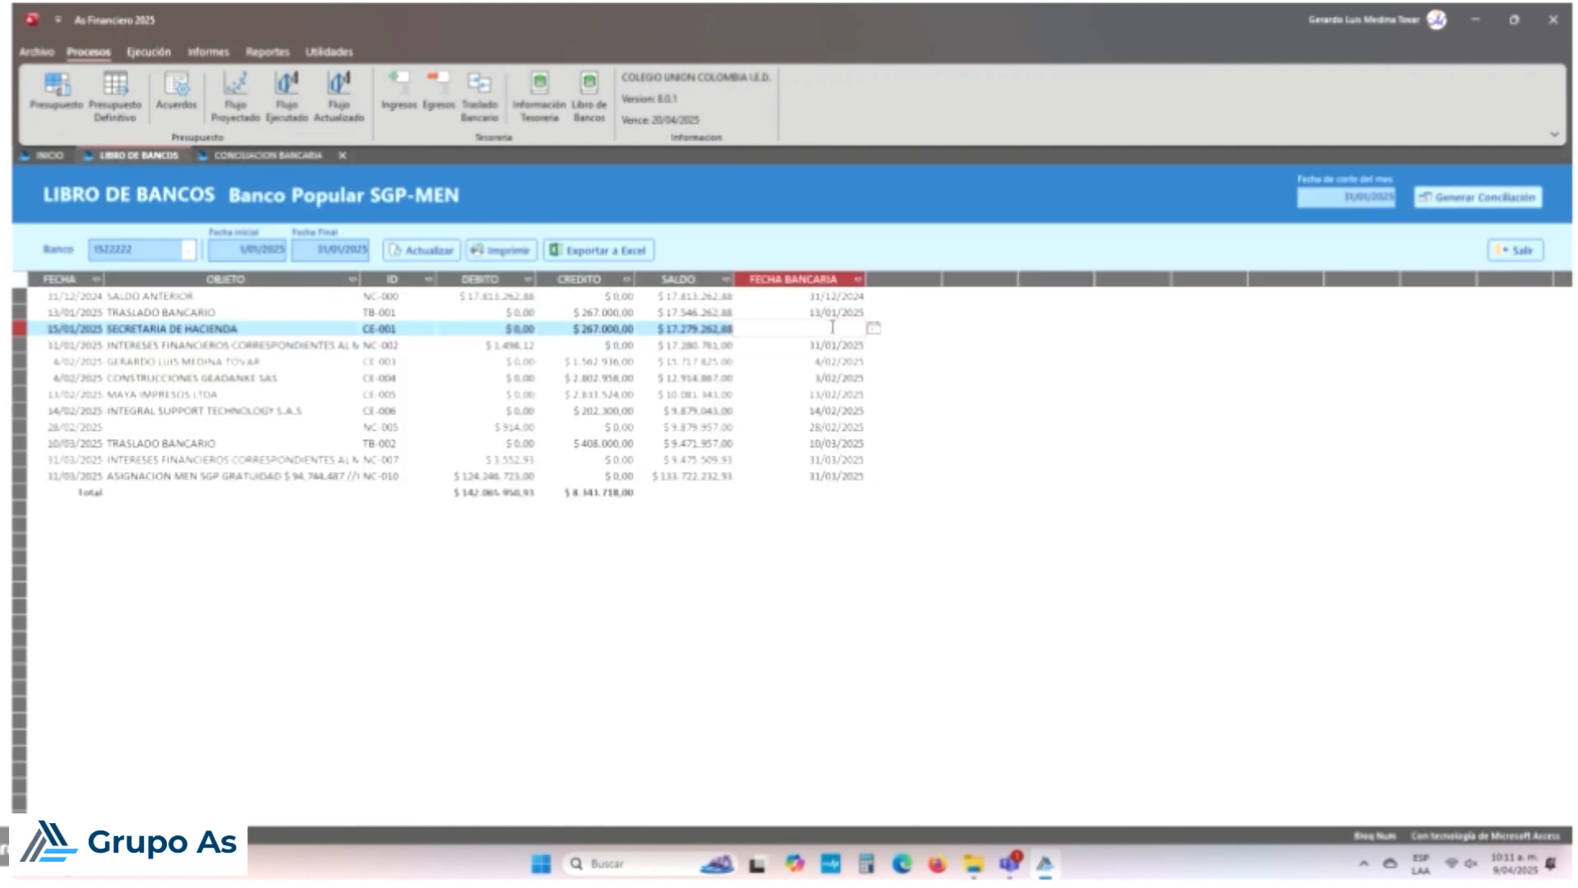
pyautogui.click(292, 156)
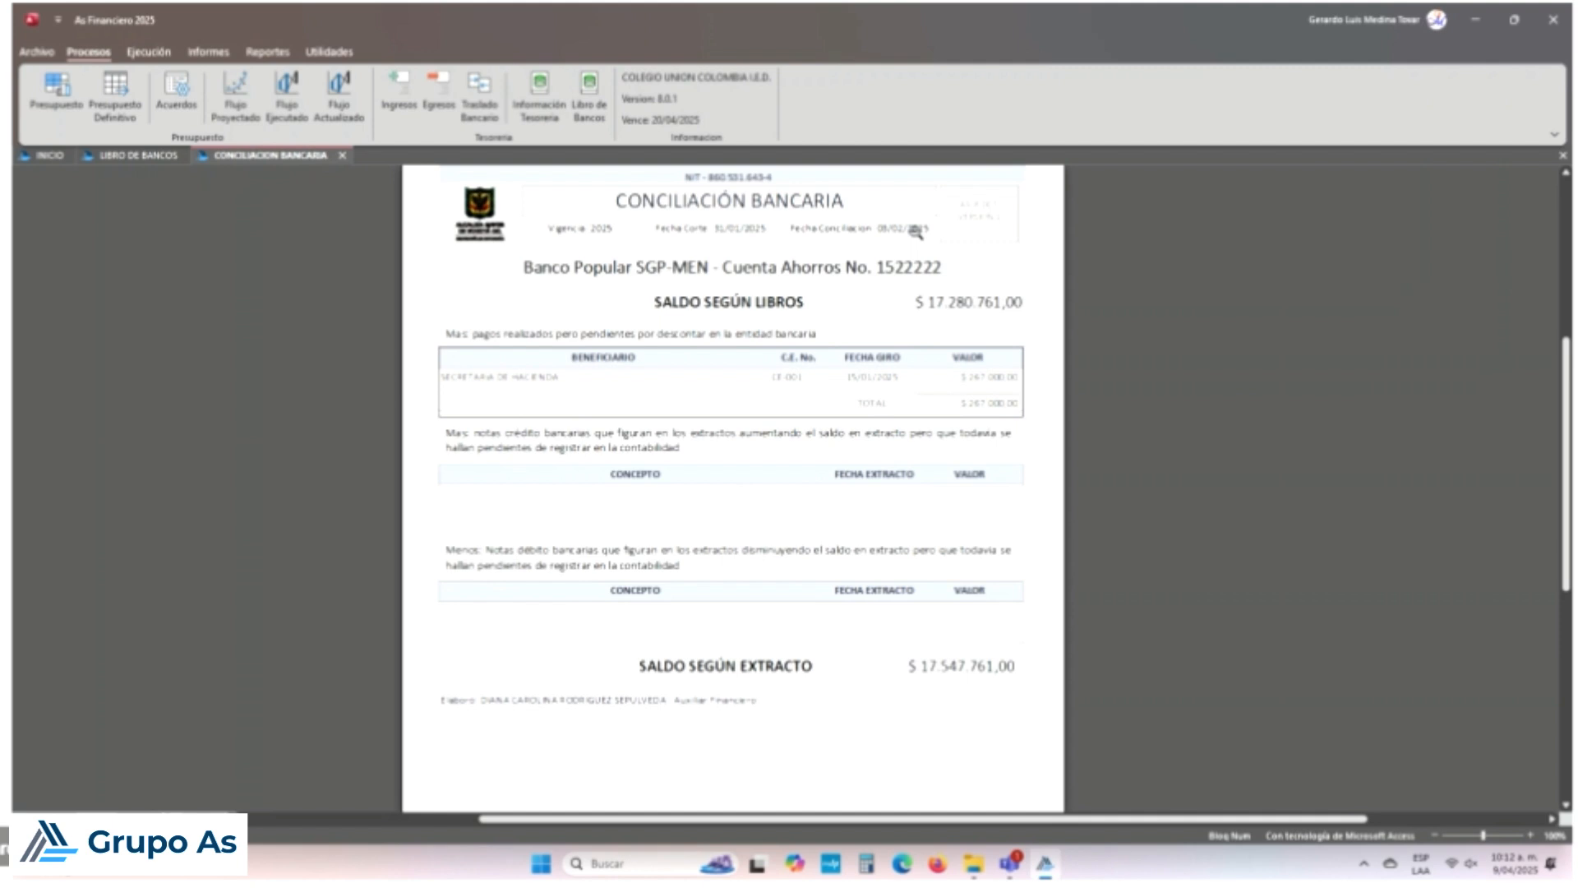
pyautogui.click(1563, 156)
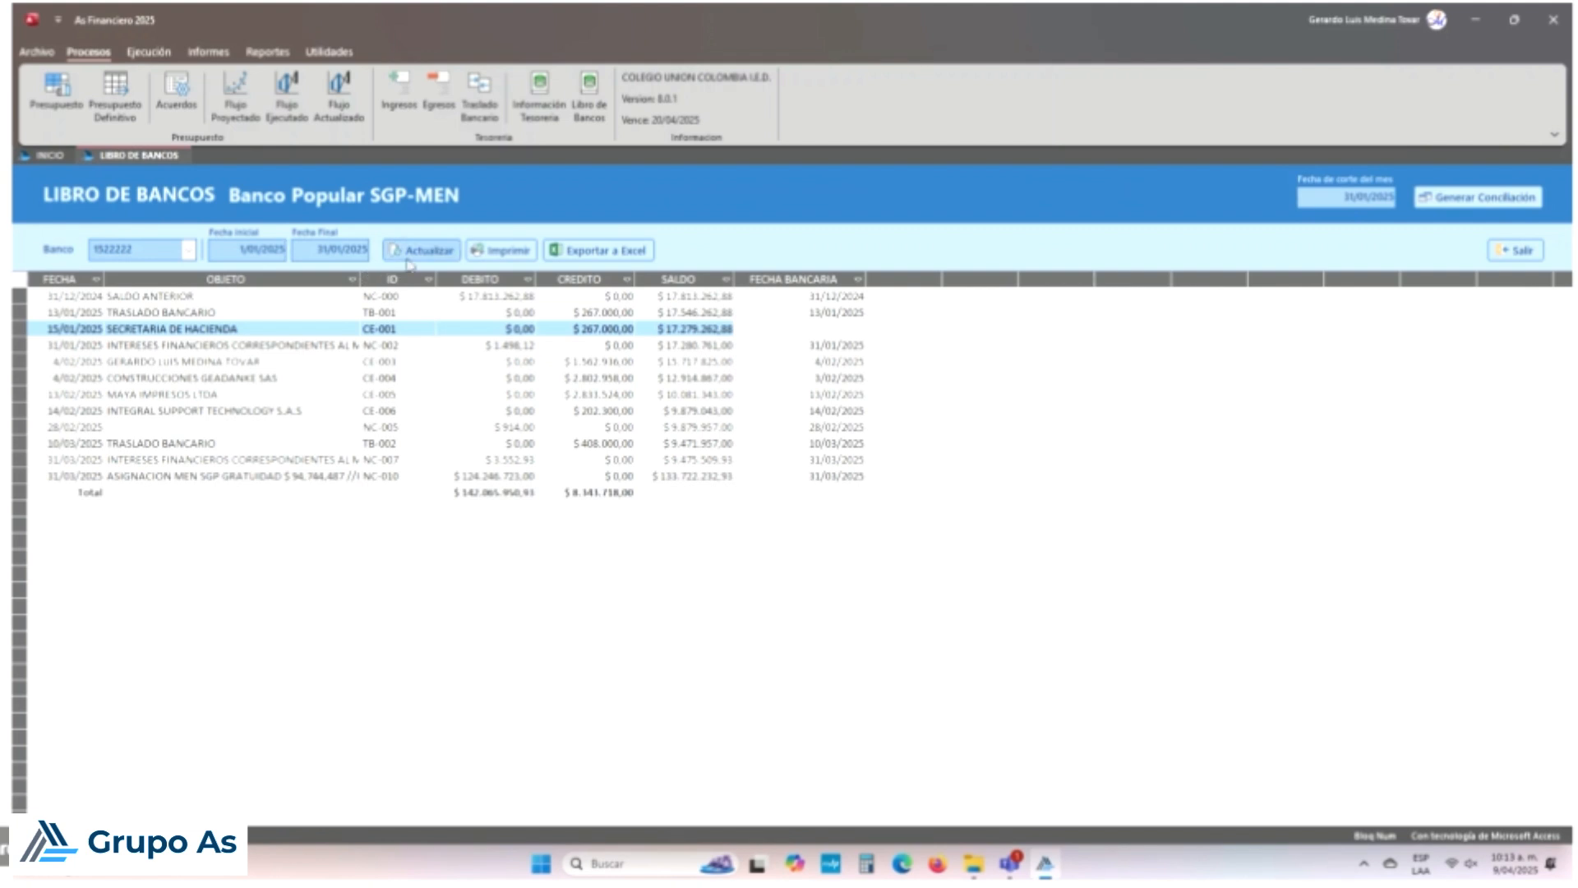
# Step: Load payment voucher 001 from the Egresos search list
pyautogui.click(442, 82)
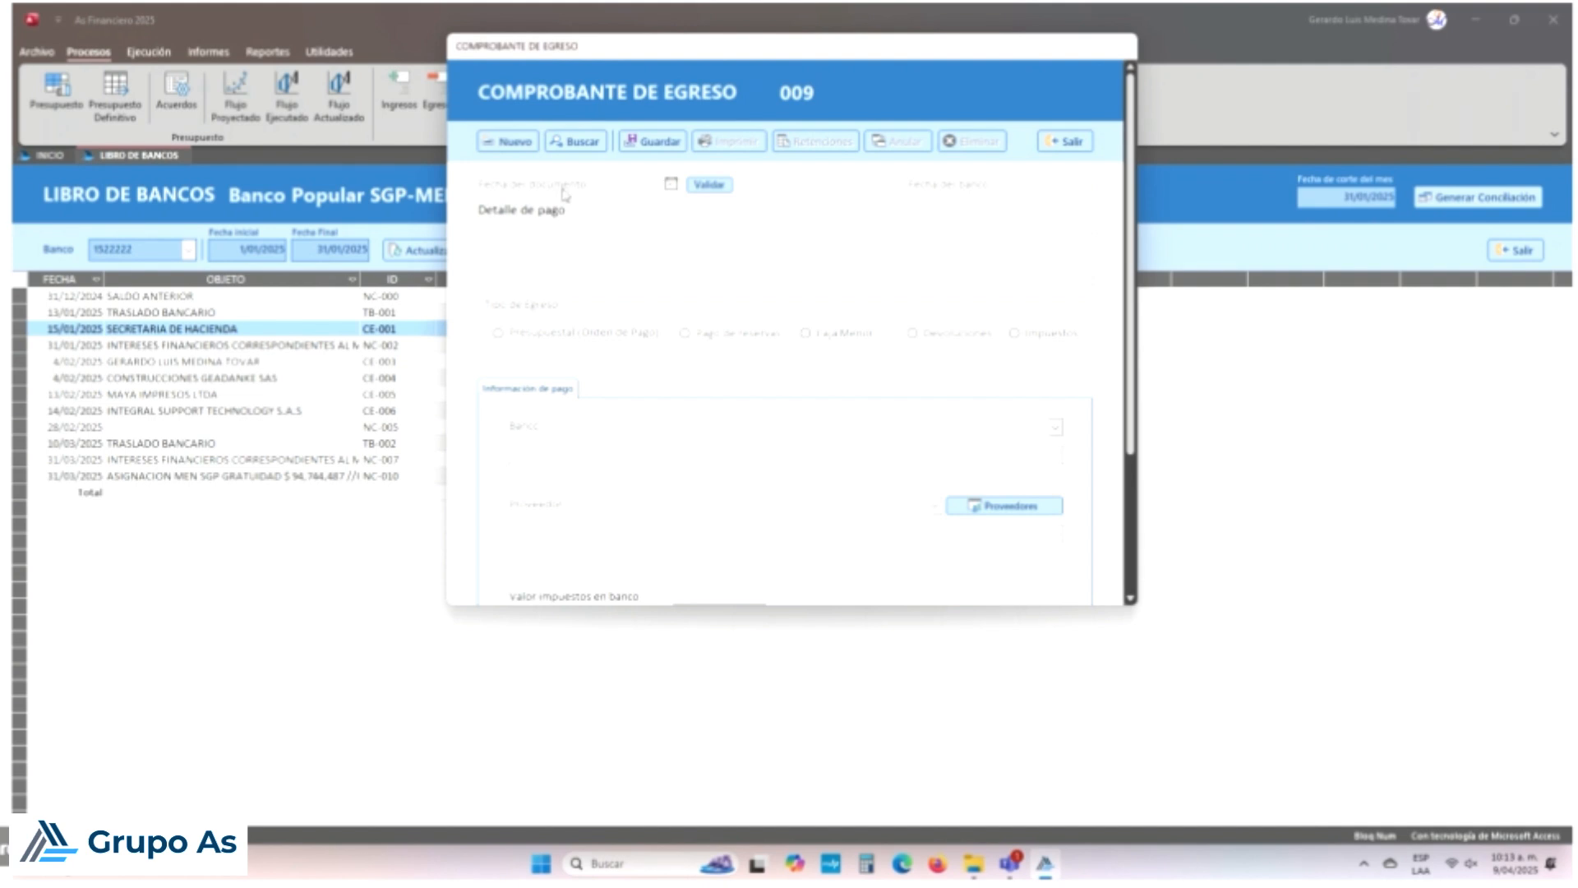
pyautogui.click(574, 145)
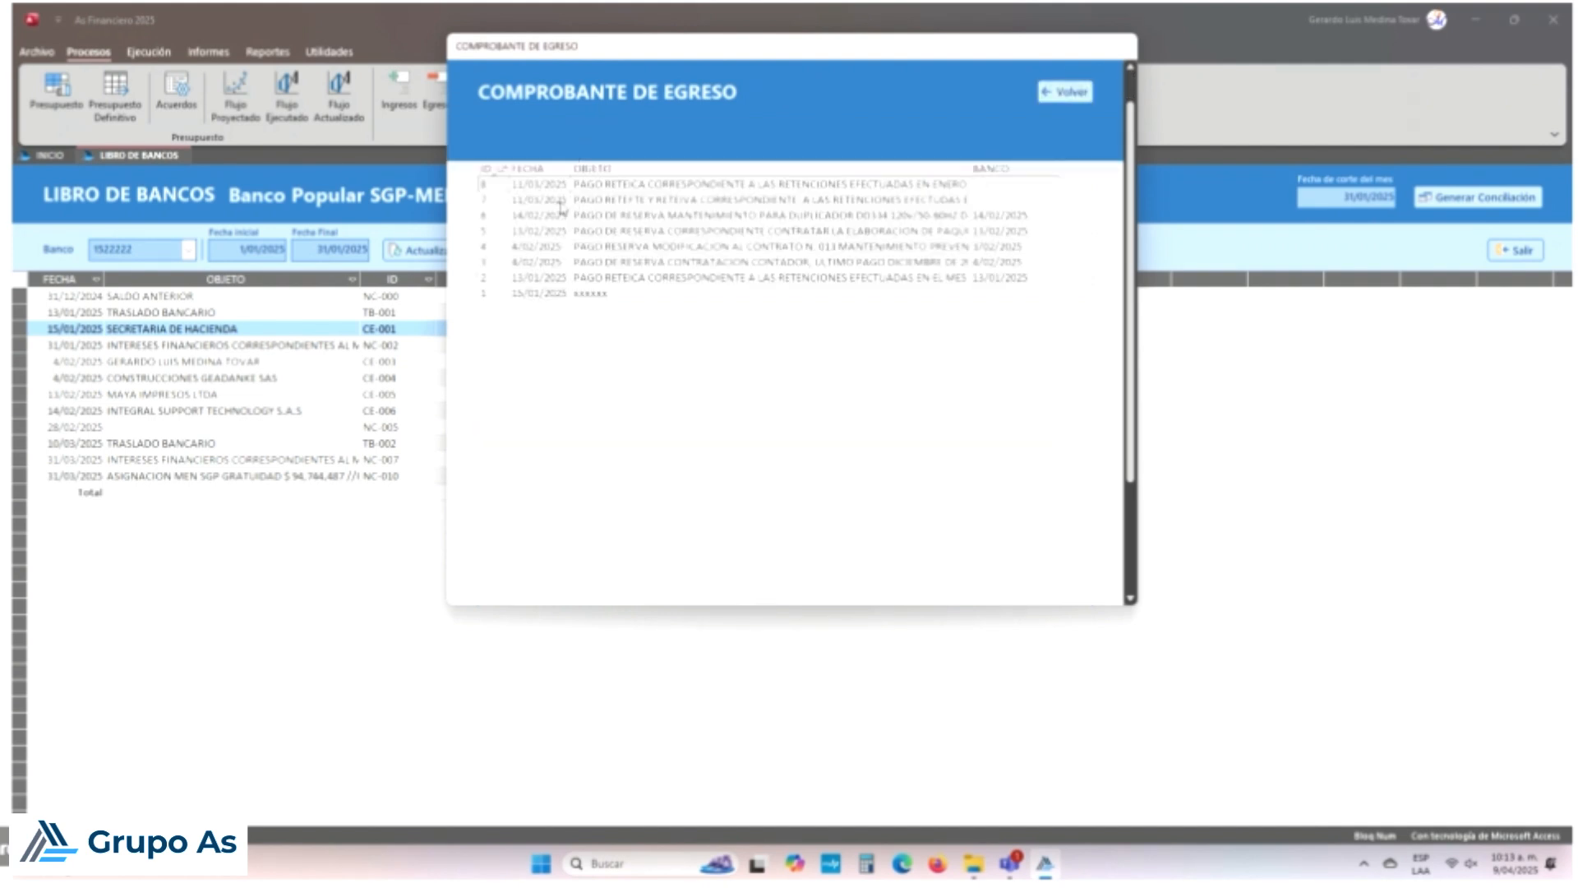
pyautogui.doubleClick(526, 293)
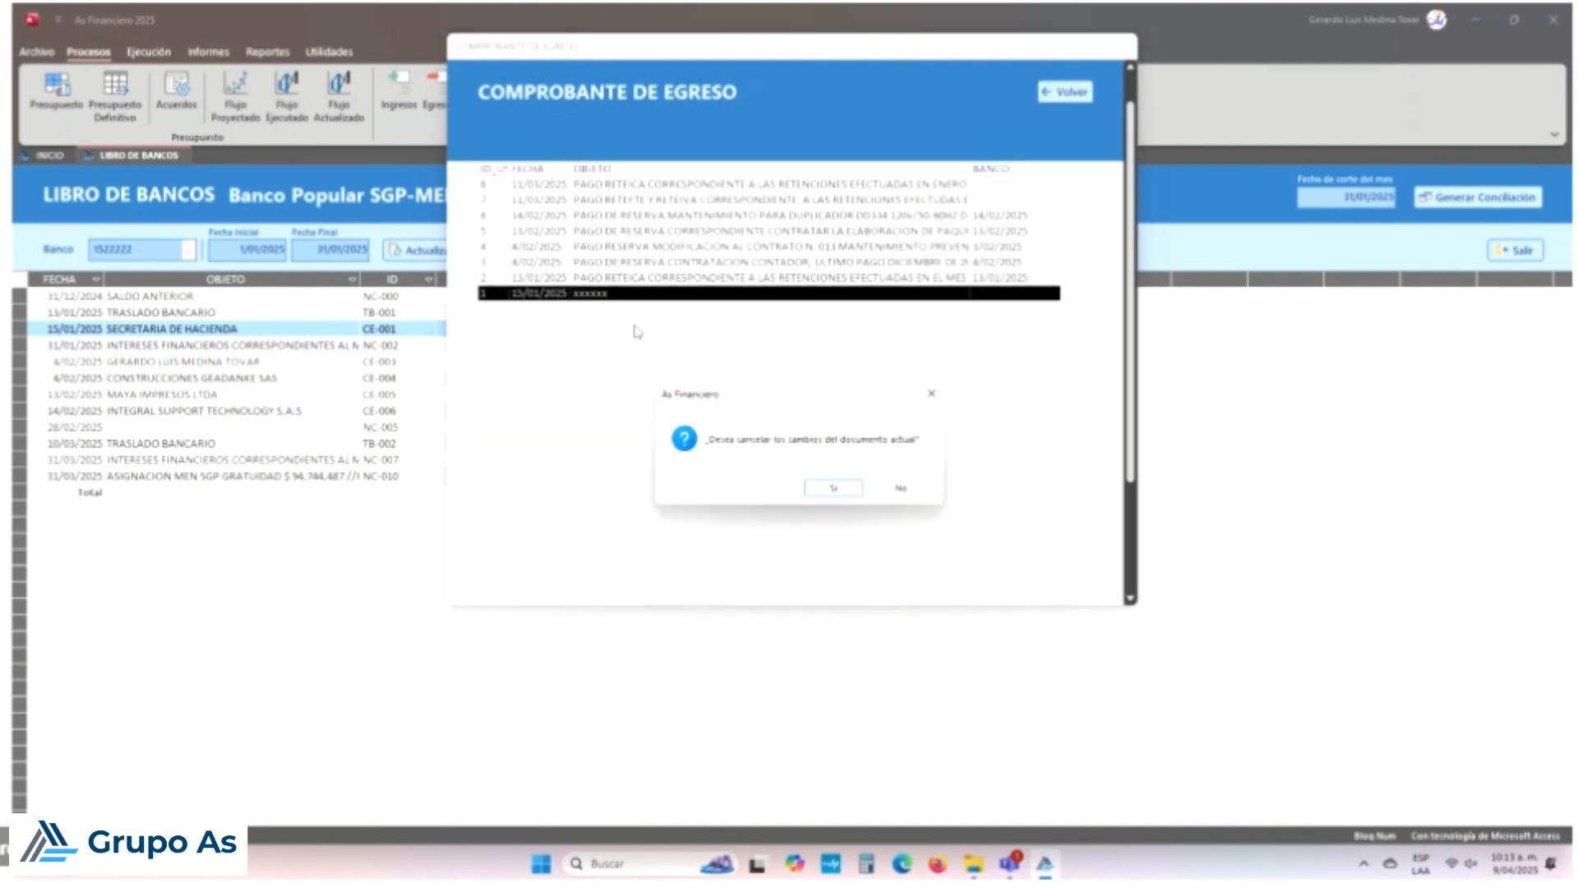
pyautogui.click(853, 495)
pyautogui.scroll(1, 1069, 222)
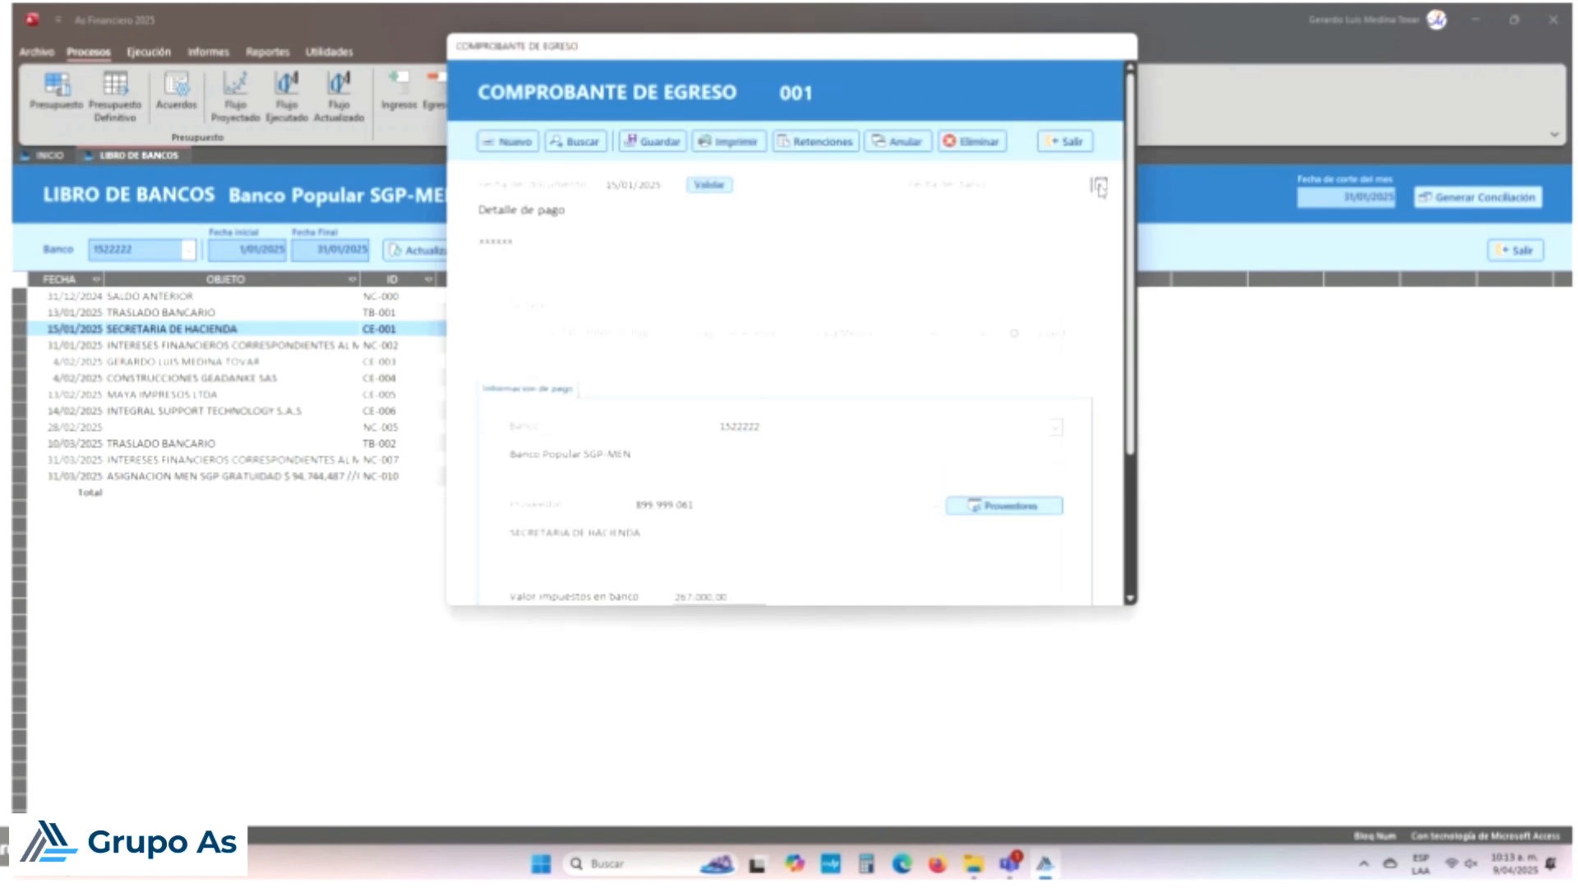
# Step: Set its bank date to 15/01/2025, save the voucher, and close the form
pyautogui.click(1101, 183)
pyautogui.click(962, 202)
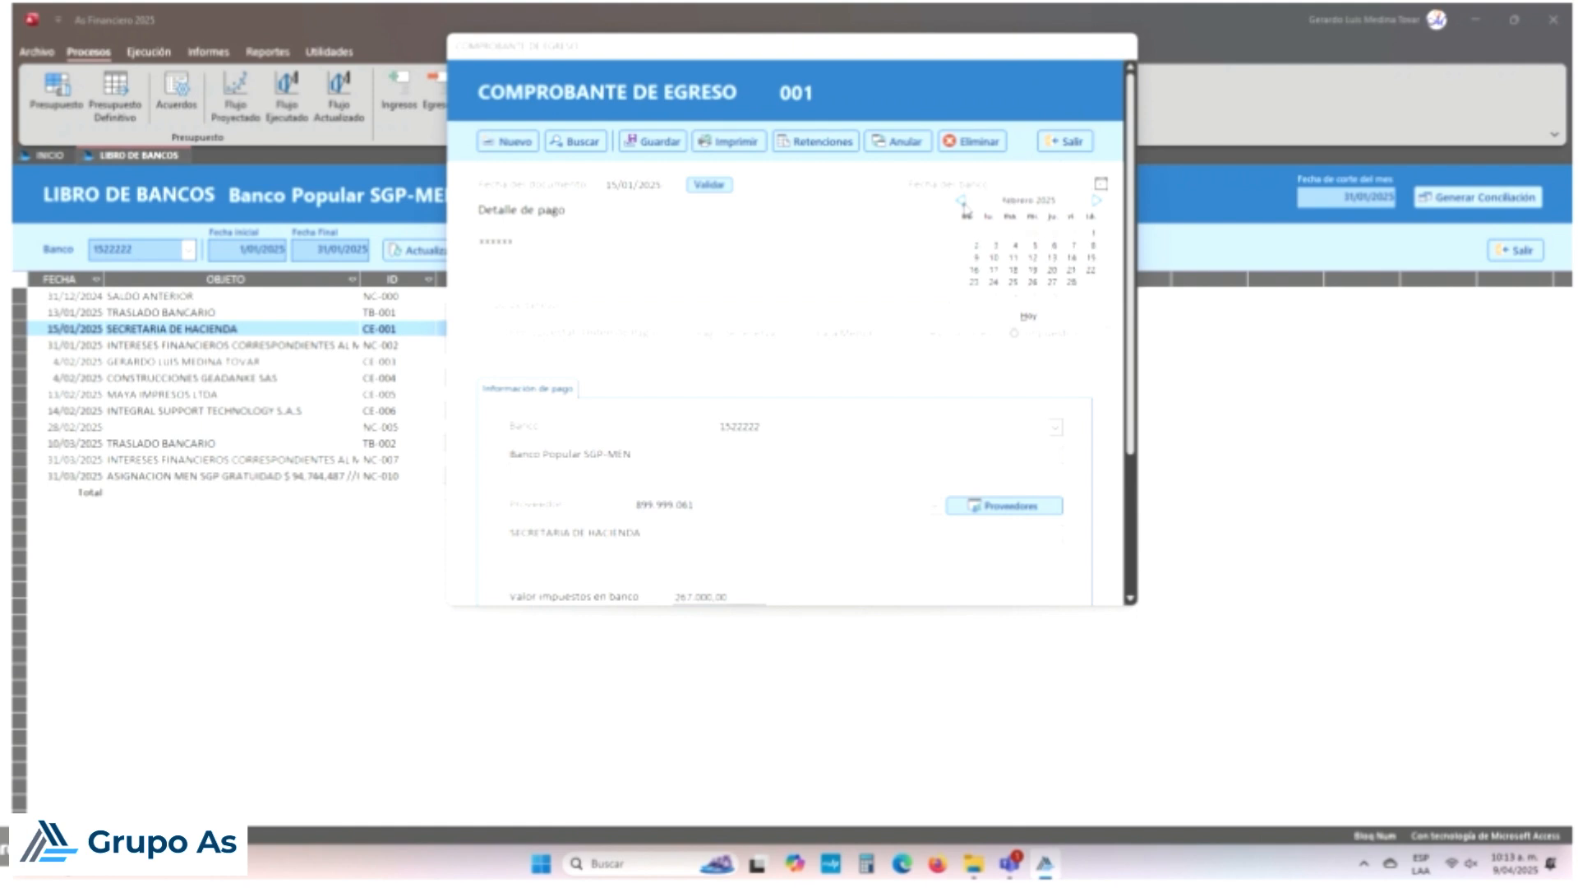
pyautogui.click(961, 202)
pyautogui.click(961, 202)
pyautogui.click(1033, 257)
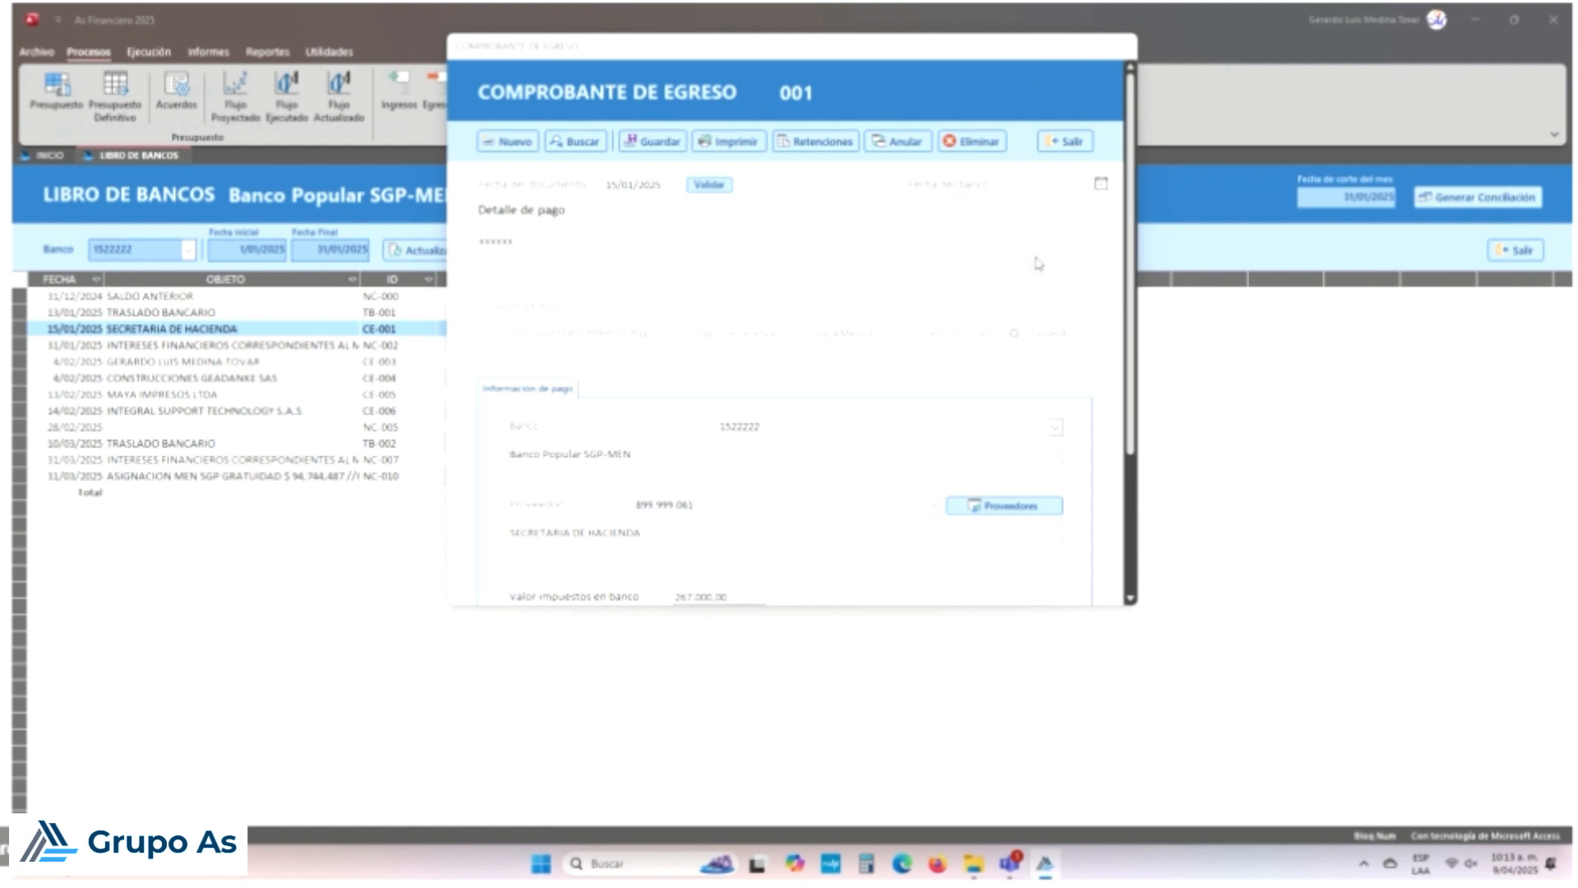
pyautogui.click(681, 145)
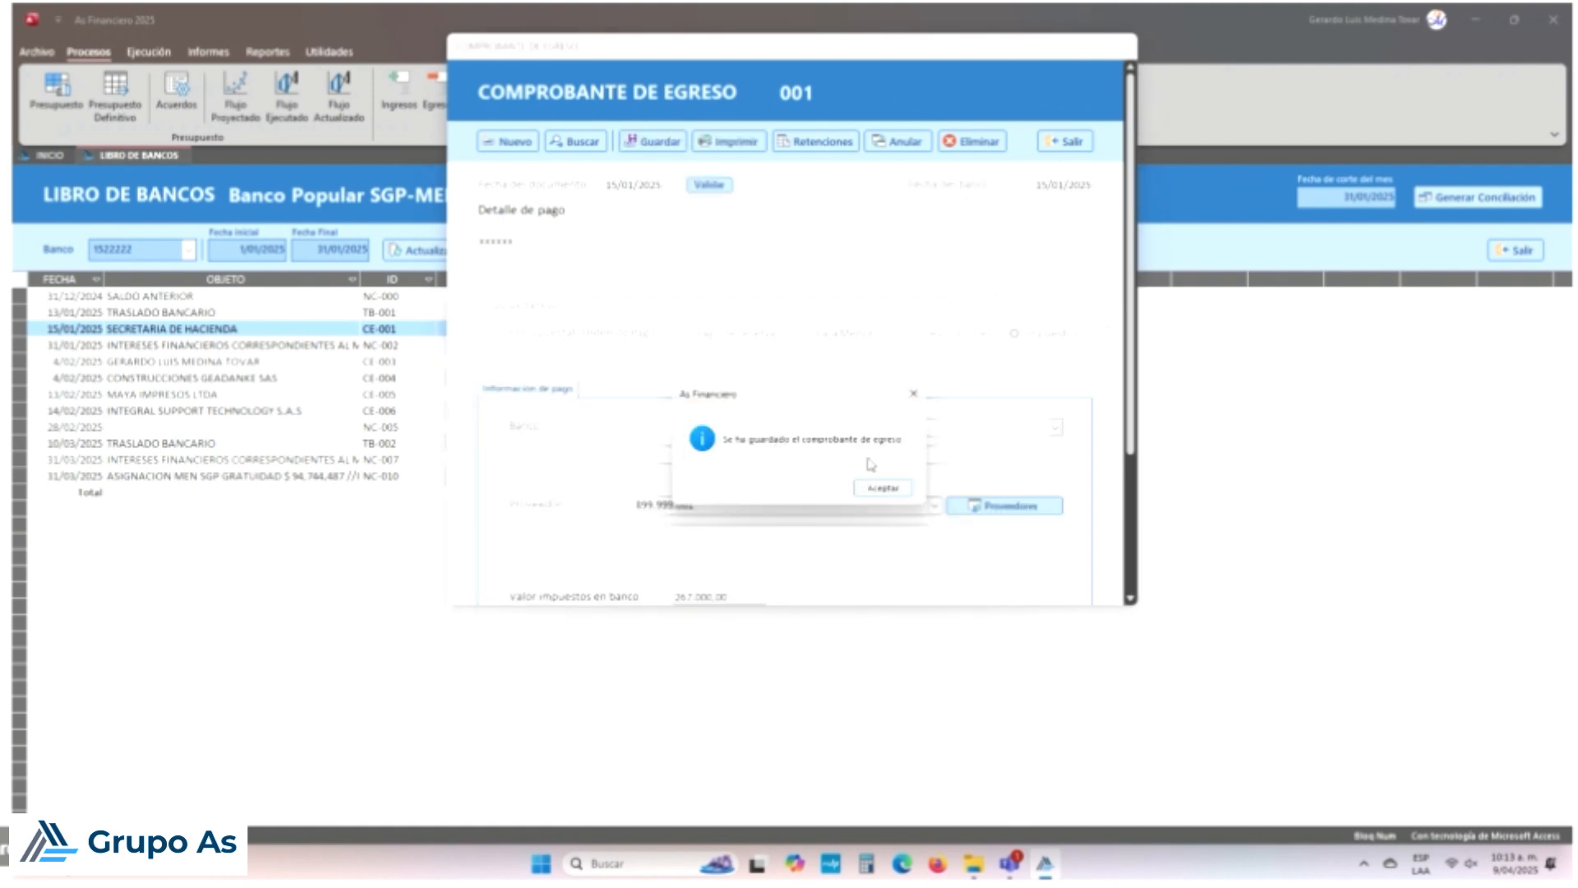
pyautogui.click(879, 489)
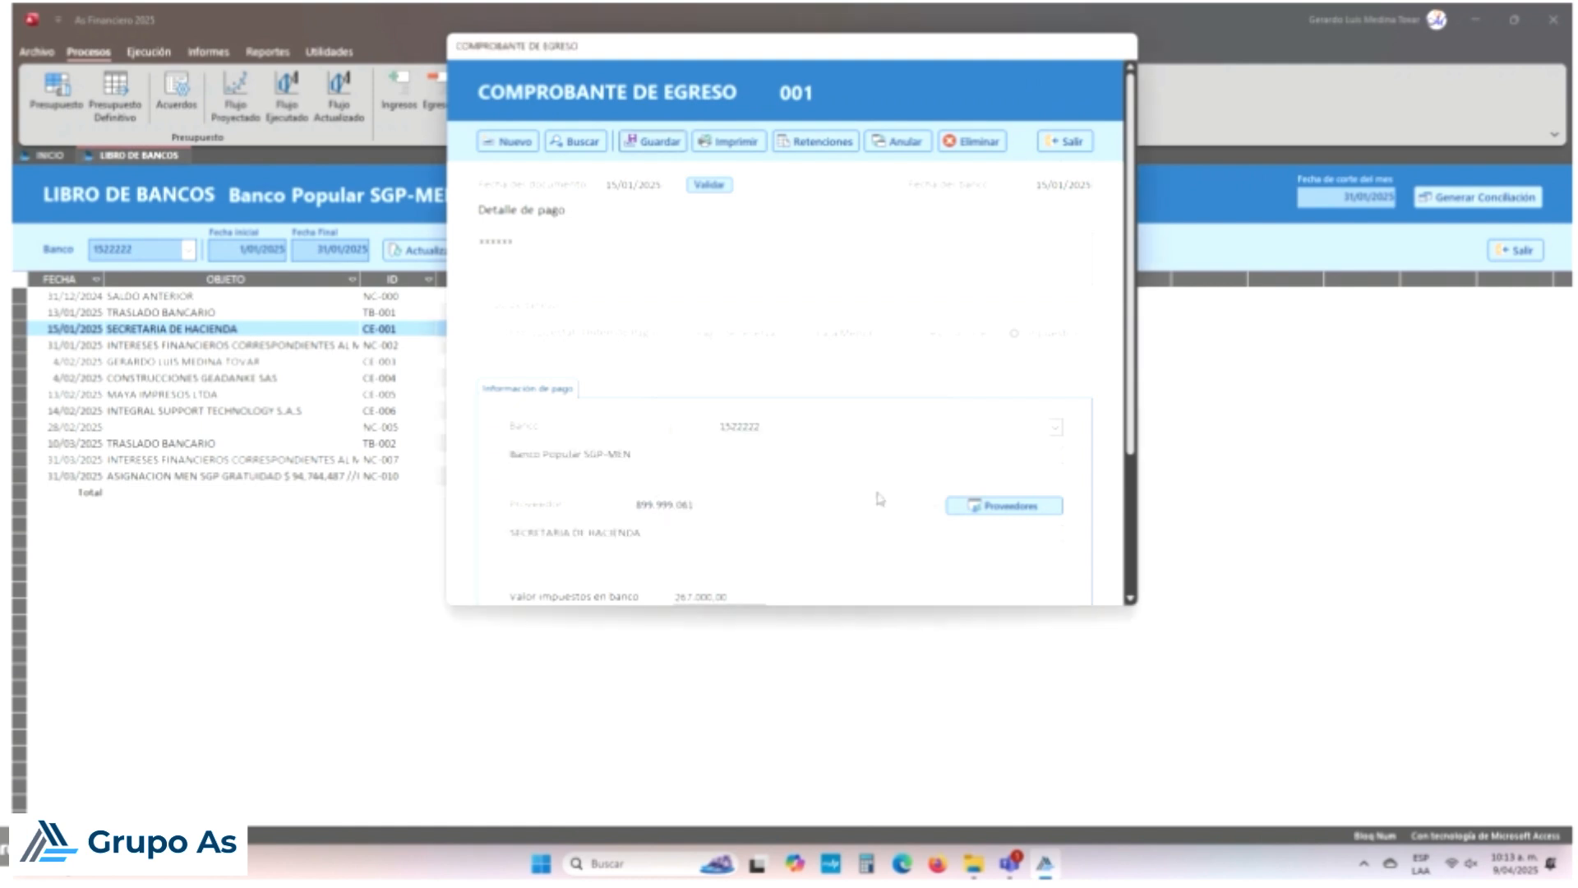
pyautogui.click(1077, 141)
pyautogui.click(833, 487)
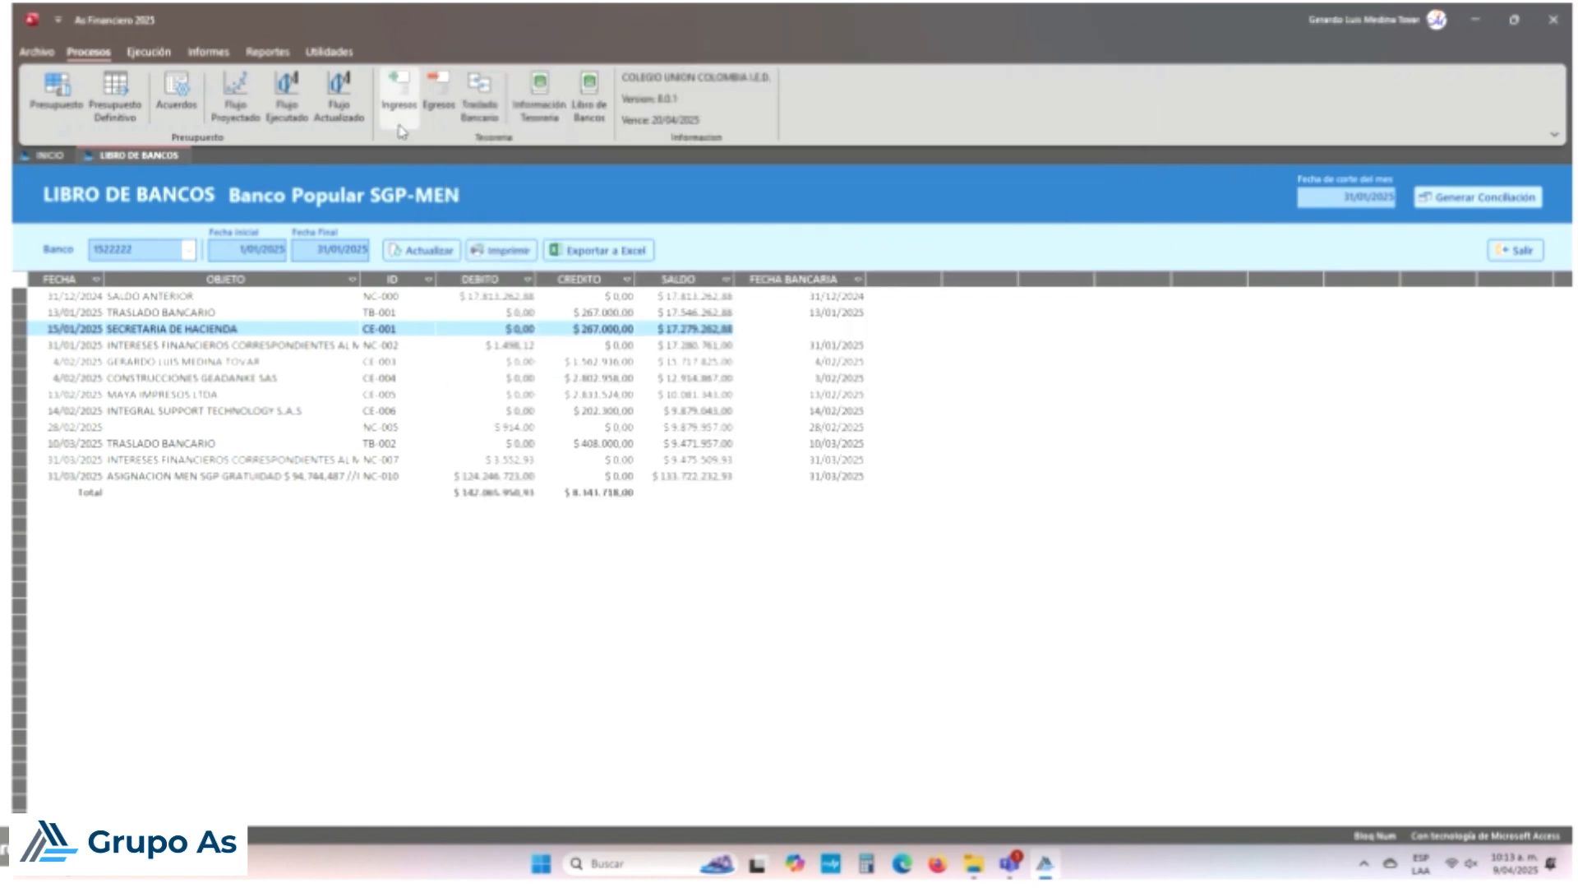
# Step: Look through income vouchers 004 and 003, checking voucher 003's bank date
pyautogui.click(409, 92)
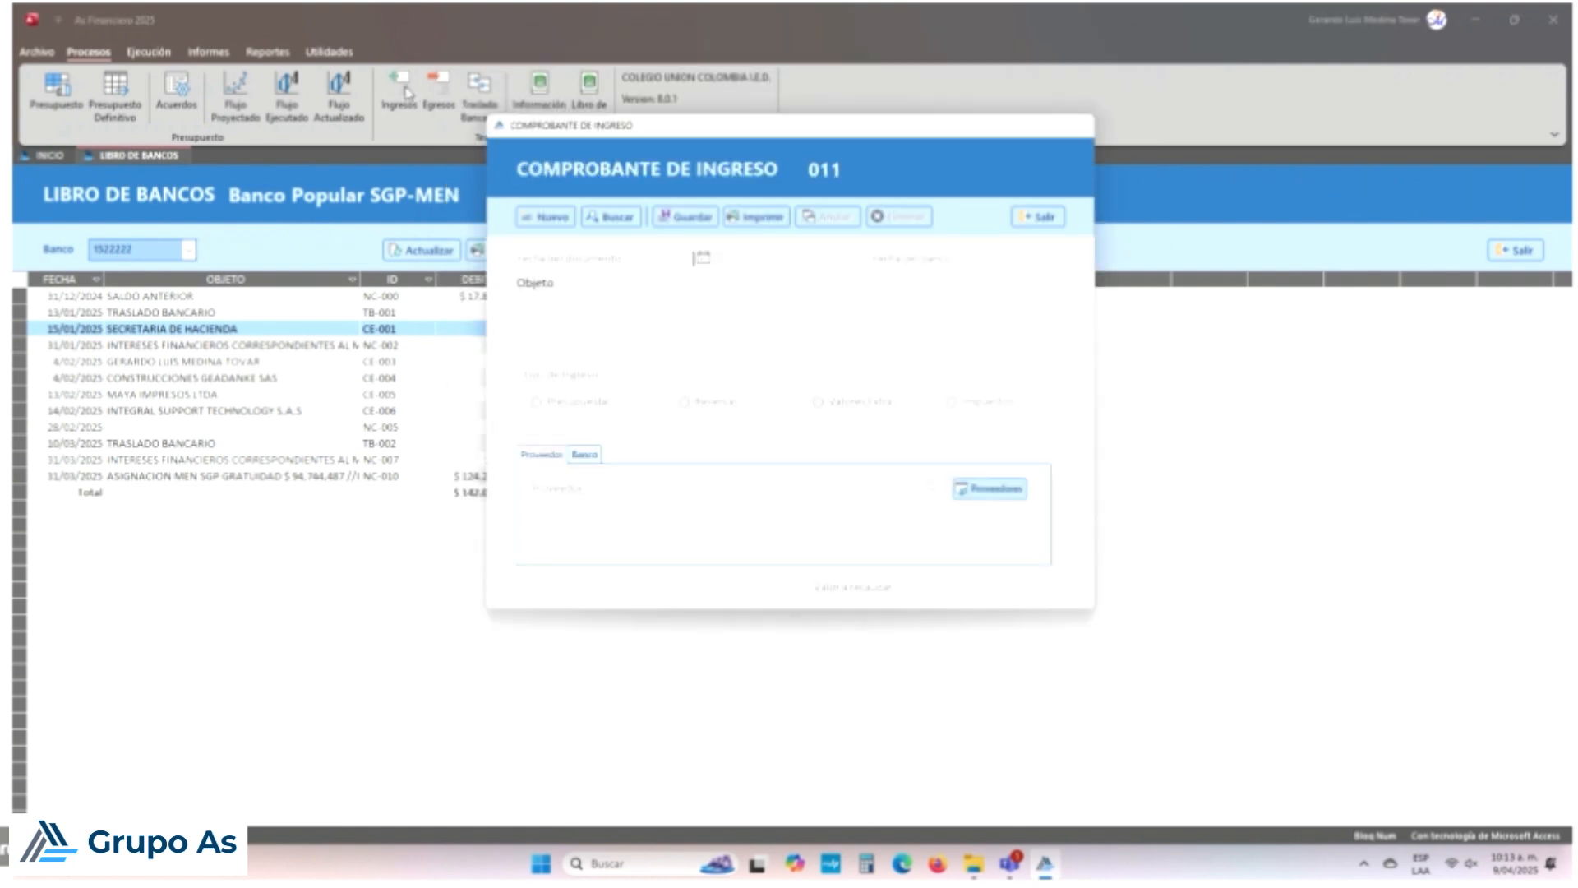
pyautogui.click(585, 216)
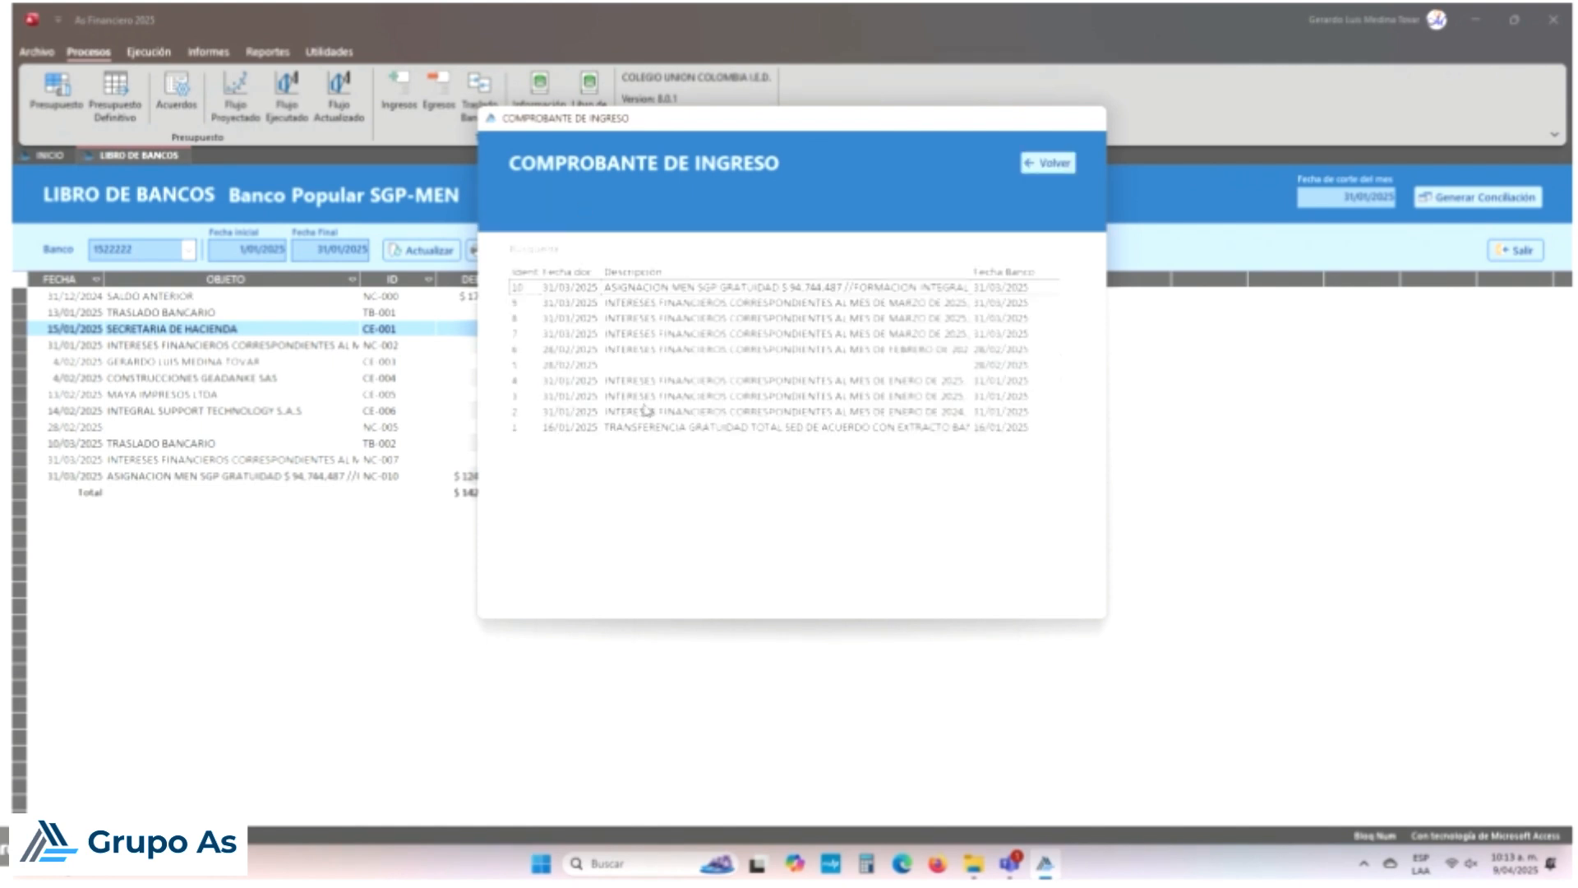
pyautogui.doubleClick(687, 384)
pyautogui.click(842, 490)
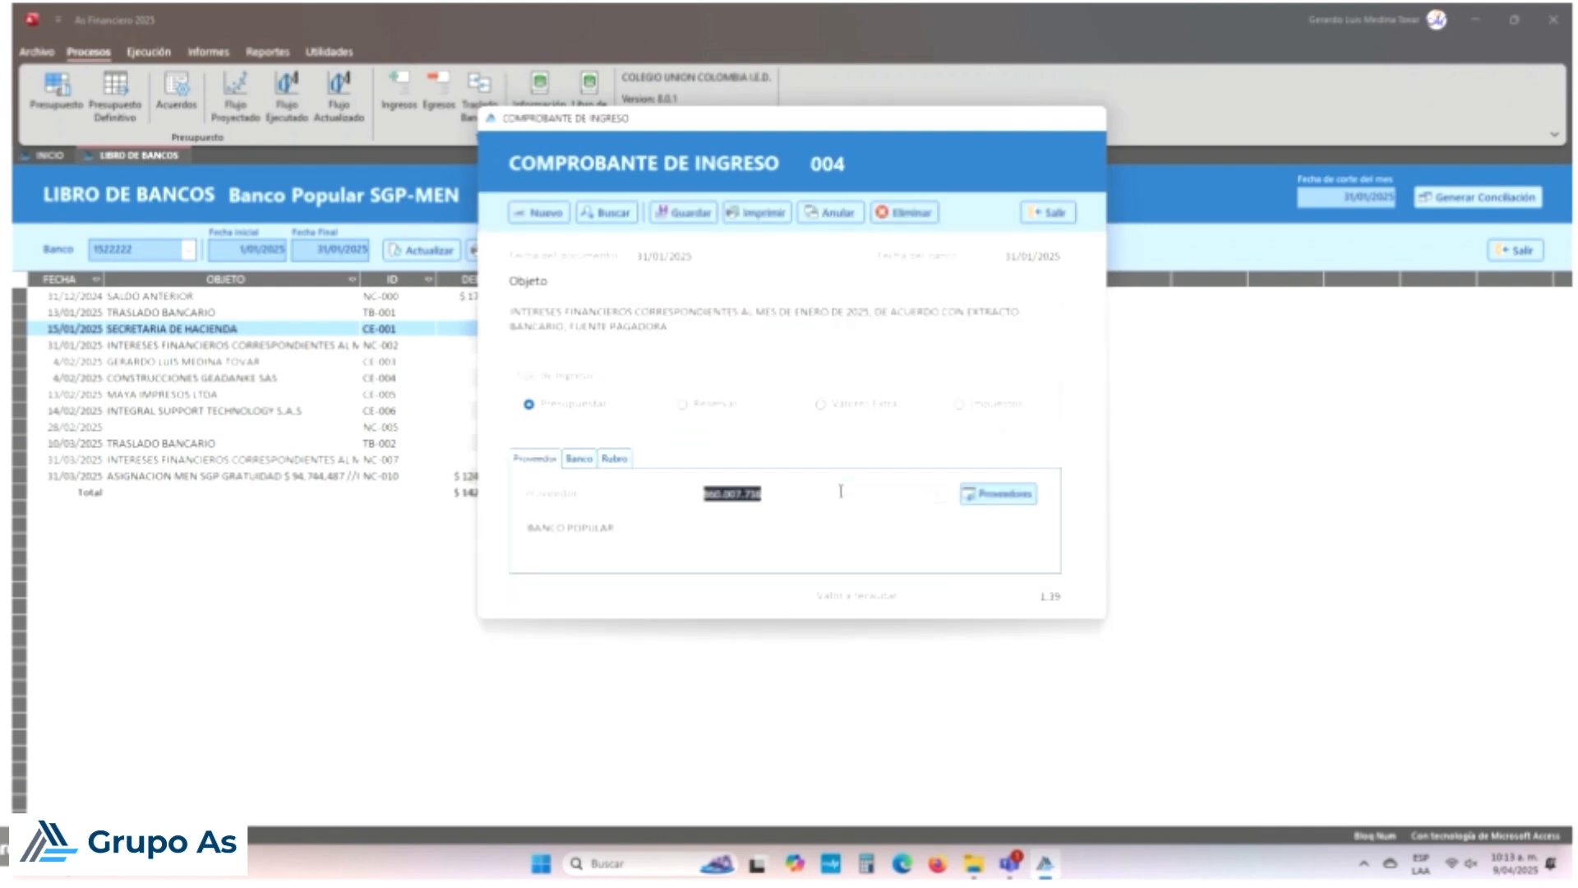
pyautogui.click(606, 212)
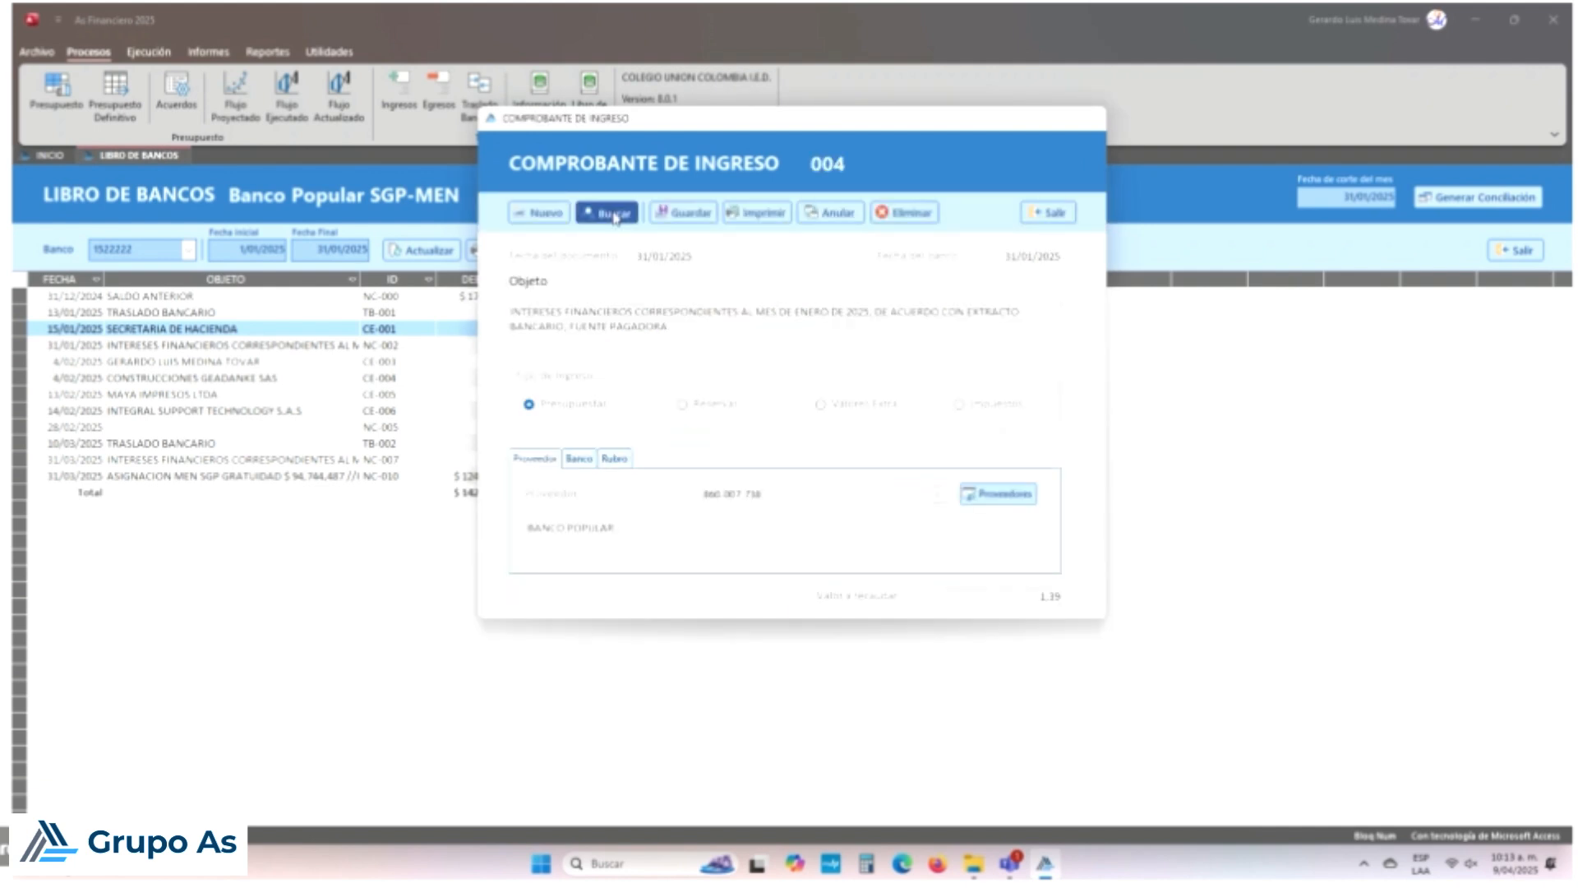
pyautogui.doubleClick(775, 396)
pyautogui.click(830, 493)
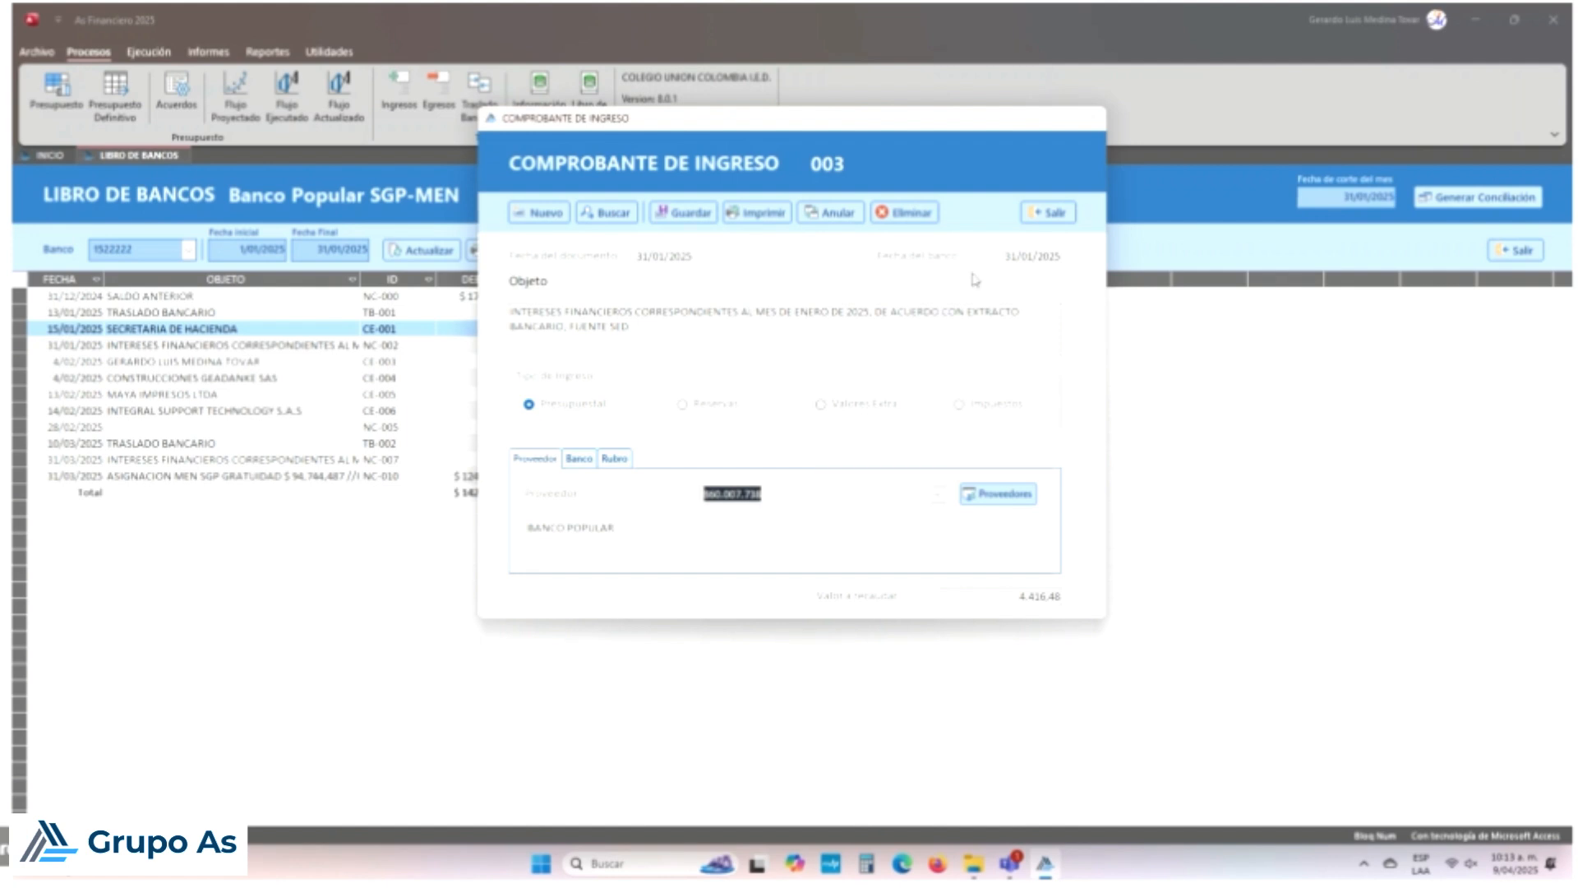
pyautogui.click(1010, 258)
# Step: Reopen income voucher 003, change its document date's day to 02, and save
pyautogui.click(605, 212)
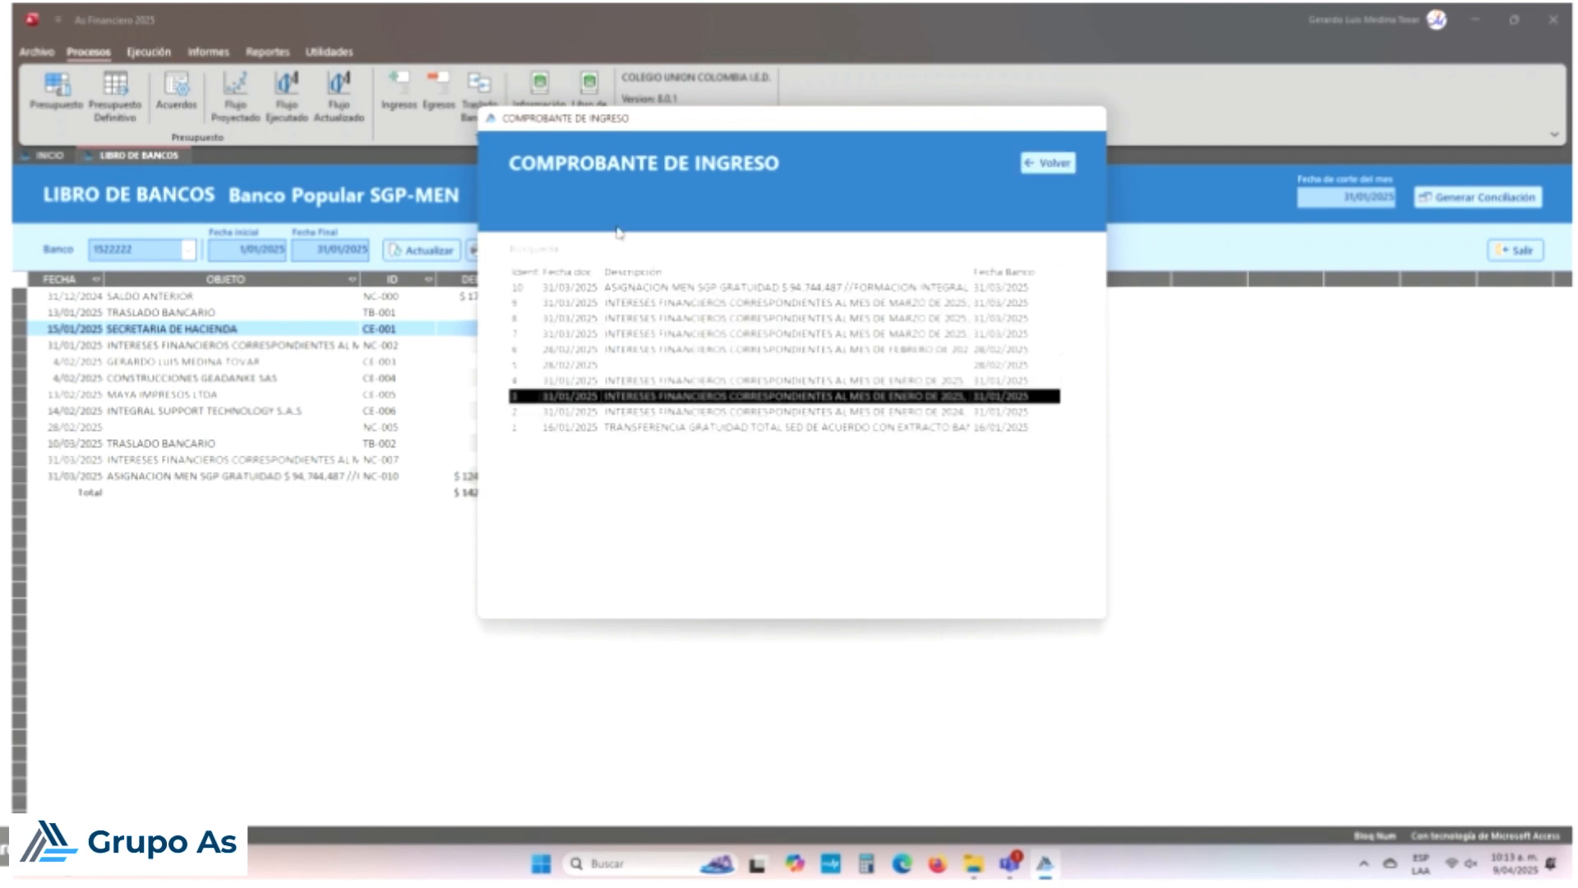
pyautogui.doubleClick(654, 397)
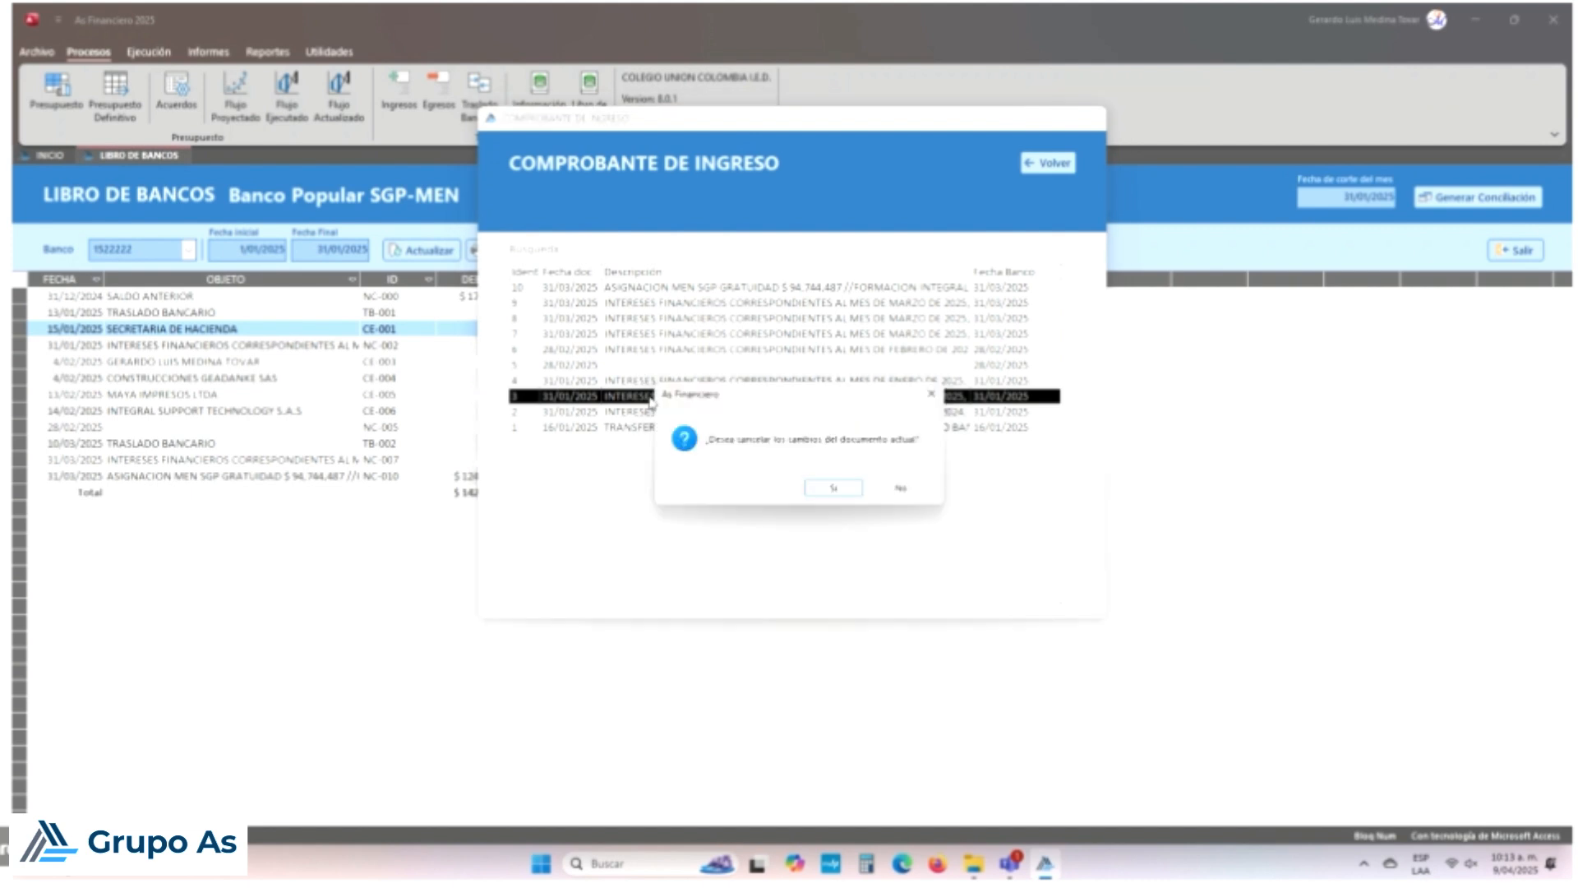
pyautogui.click(824, 491)
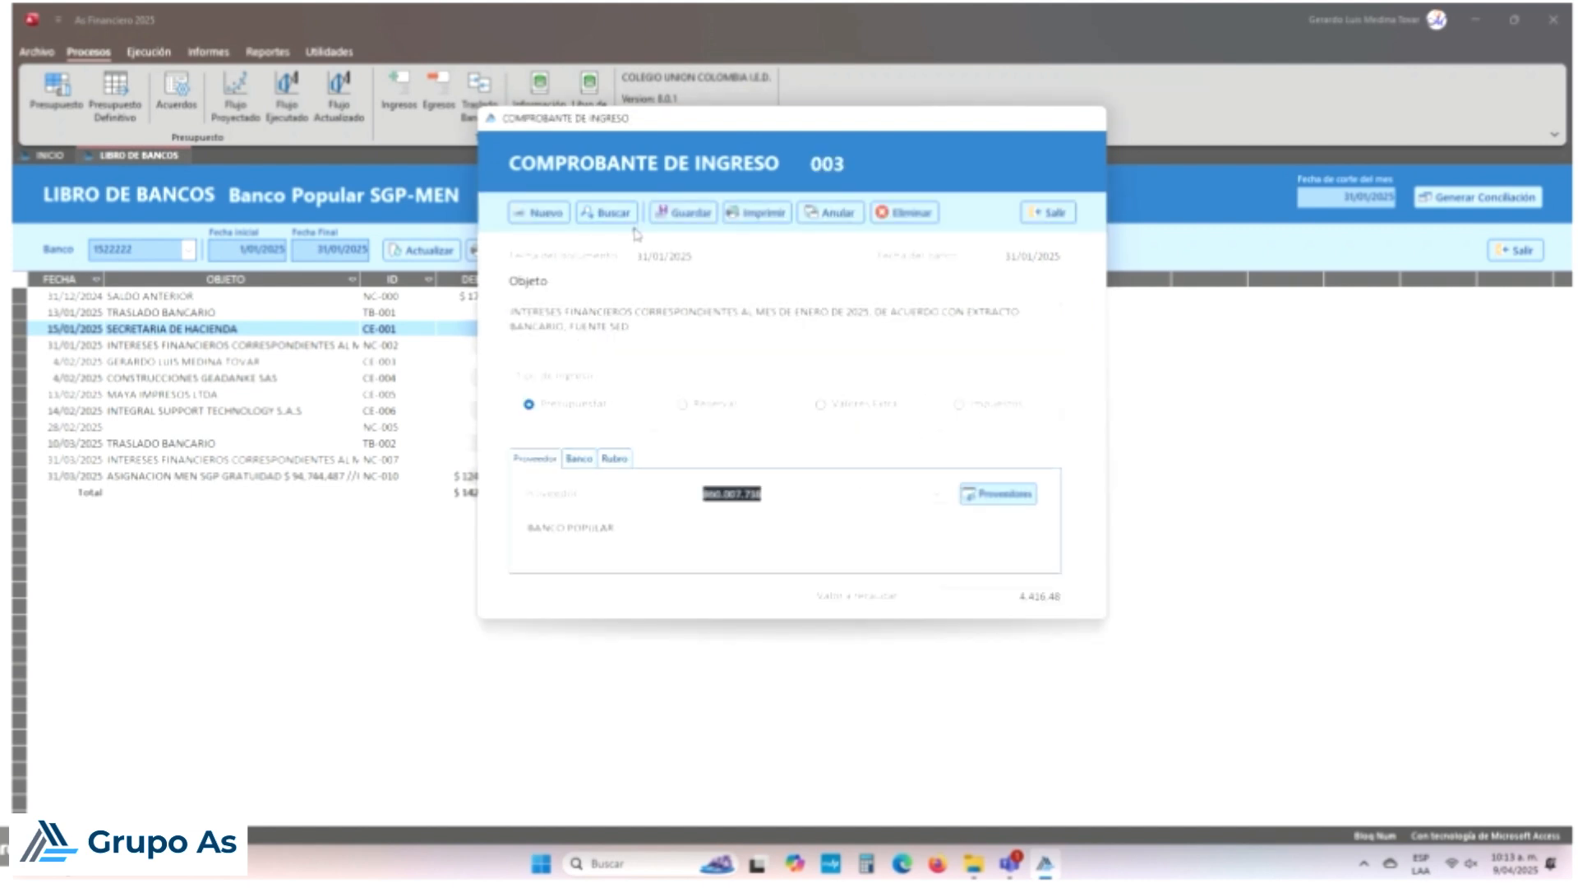
pyautogui.click(638, 256)
pyautogui.doubleClick(638, 256)
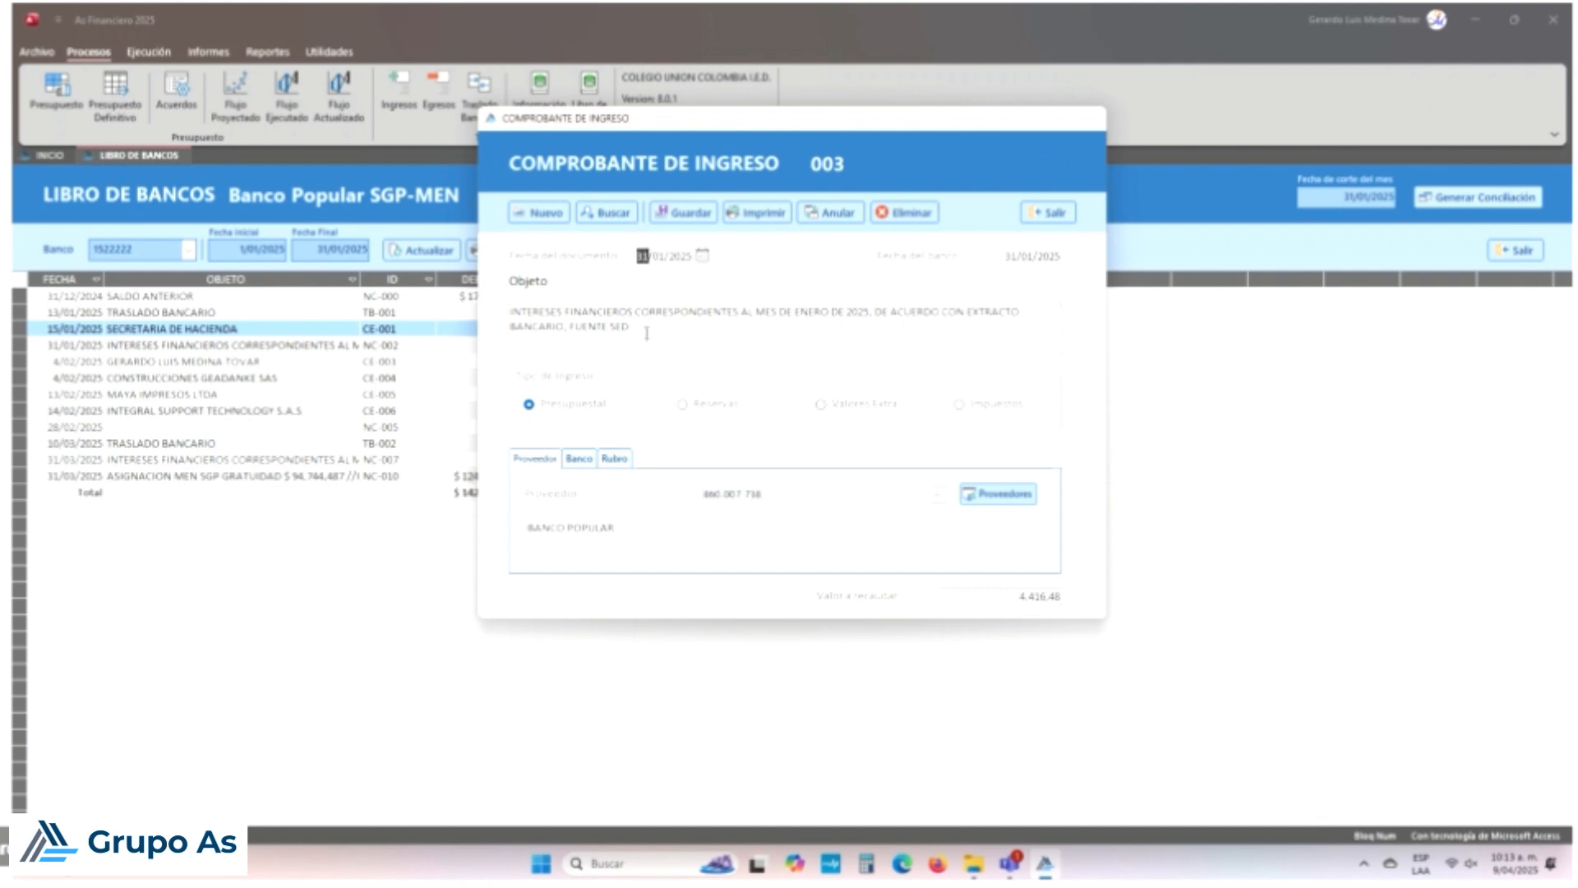
pyautogui.write('02')
pyautogui.click(683, 213)
pyautogui.click(904, 491)
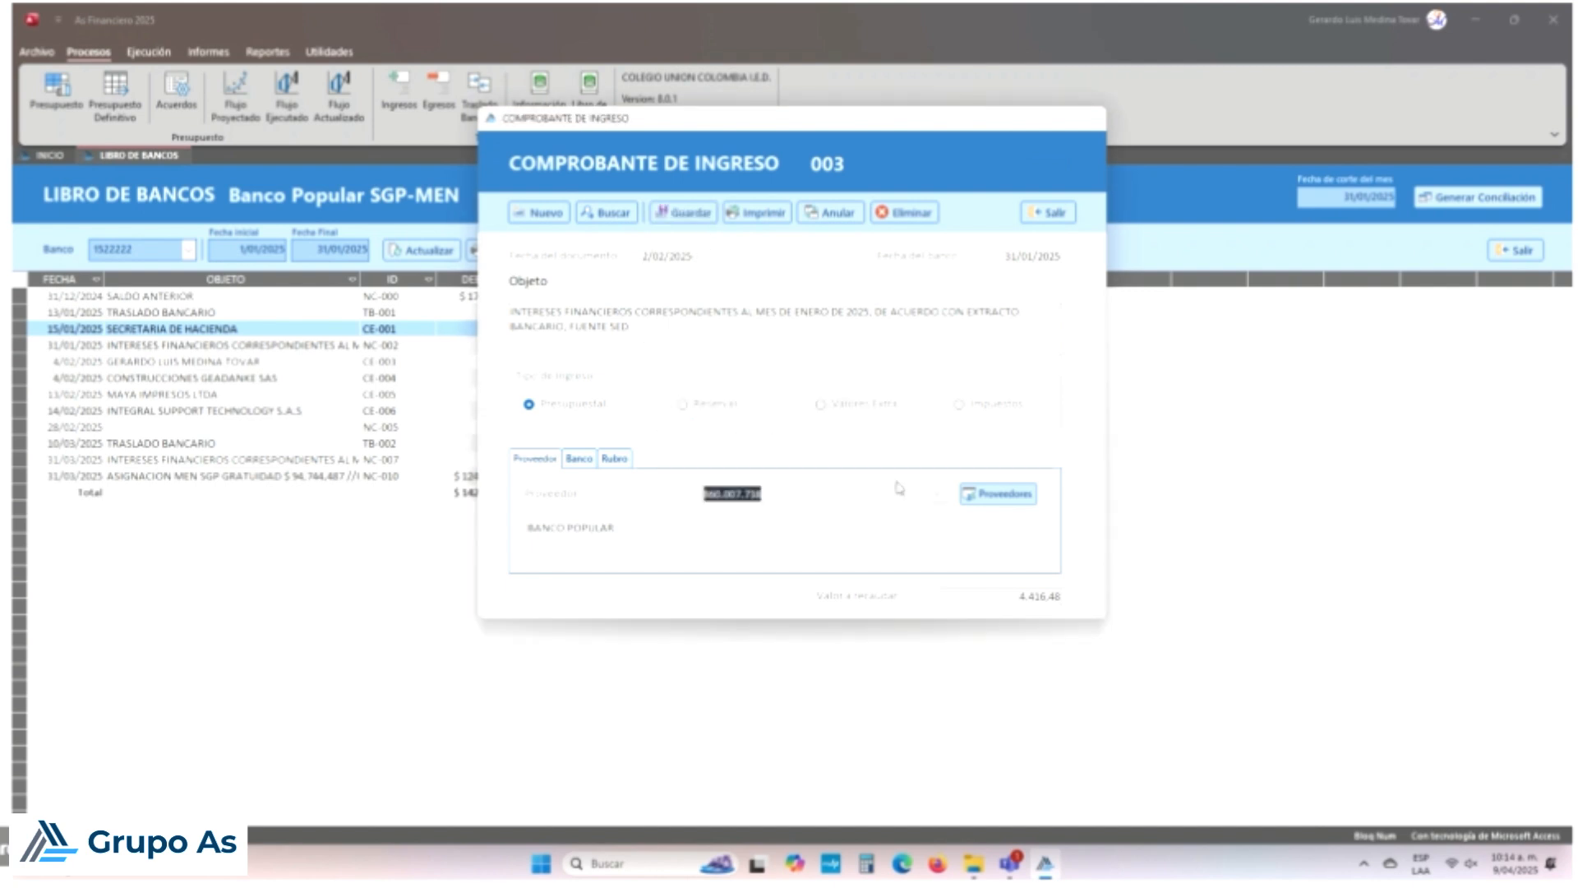
# Step: Recheck the voucher's dates, save it again, and close the form
pyautogui.click(1026, 257)
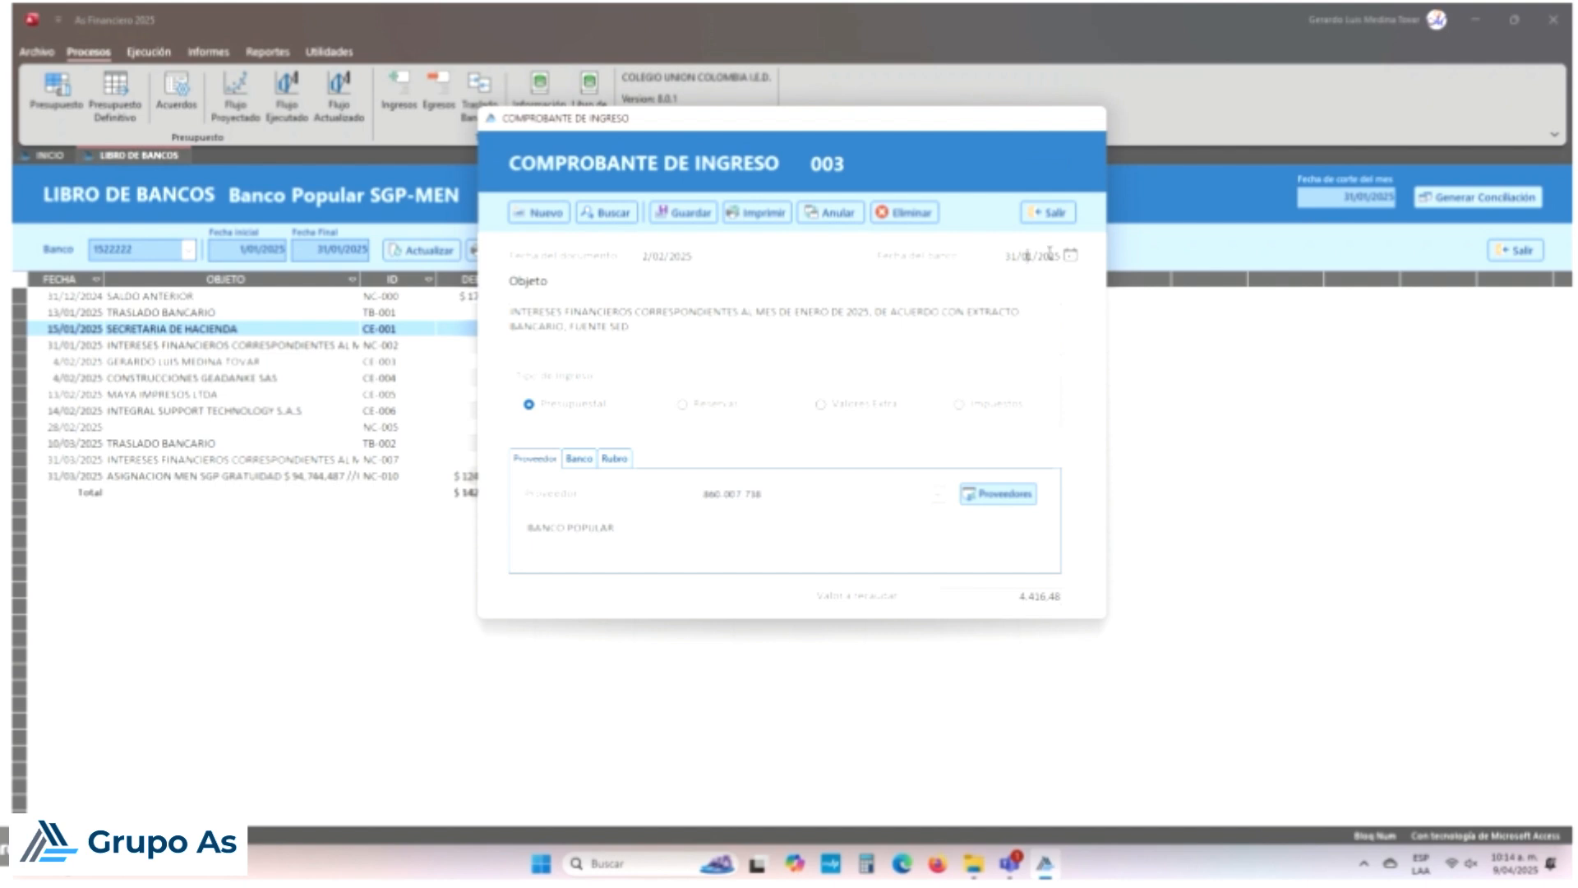
pyautogui.click(666, 257)
pyautogui.moveTo(640, 255); pyautogui.dragTo(697, 256)
pyautogui.click(683, 212)
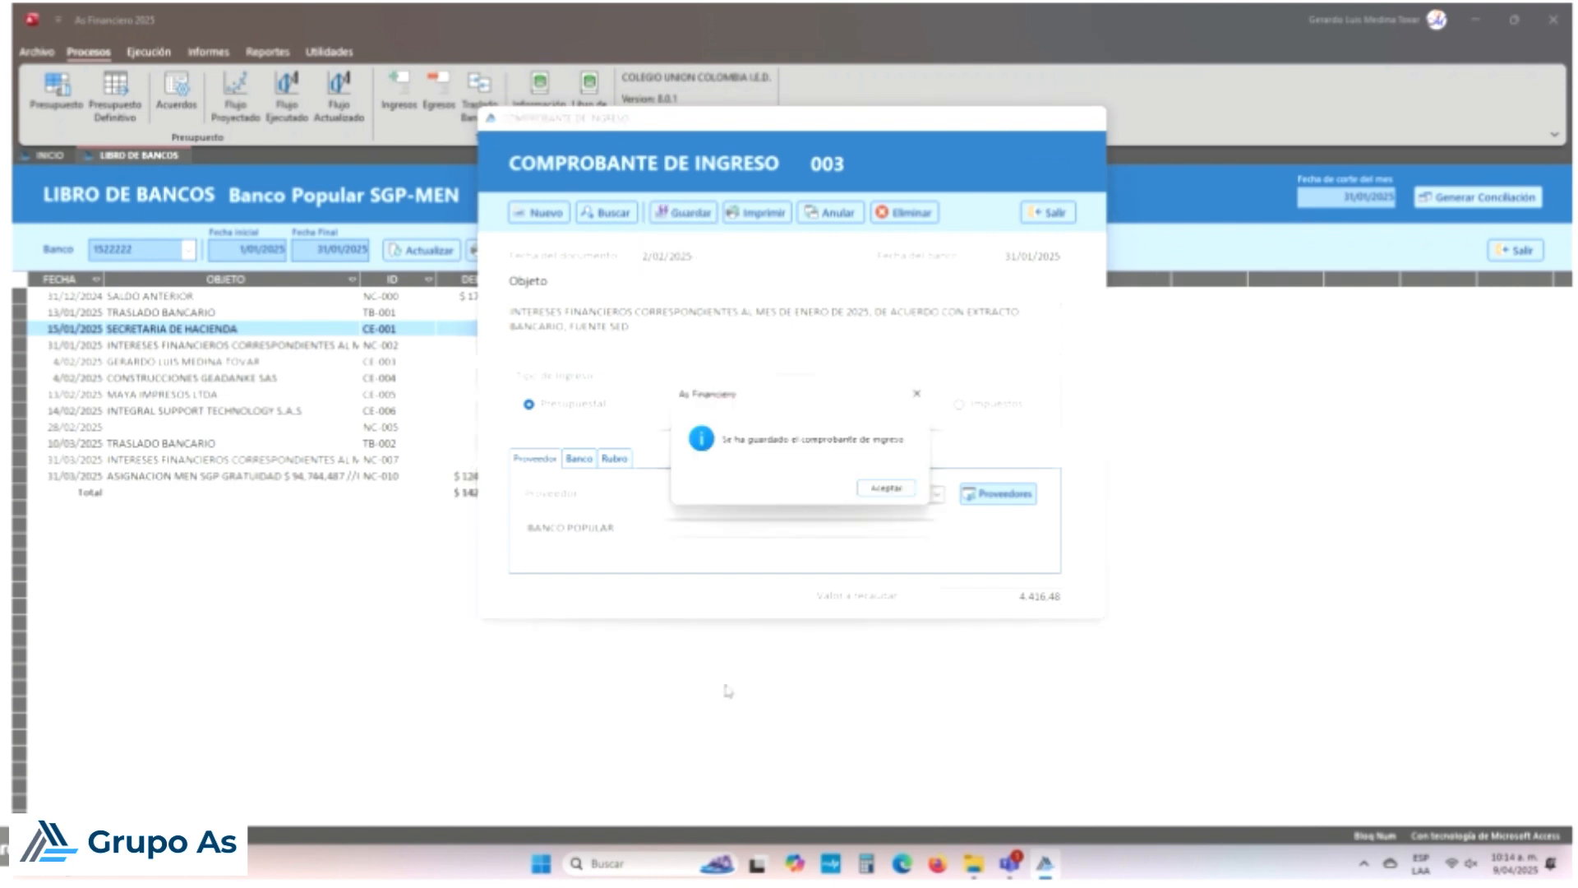
pyautogui.click(886, 488)
pyautogui.click(1052, 214)
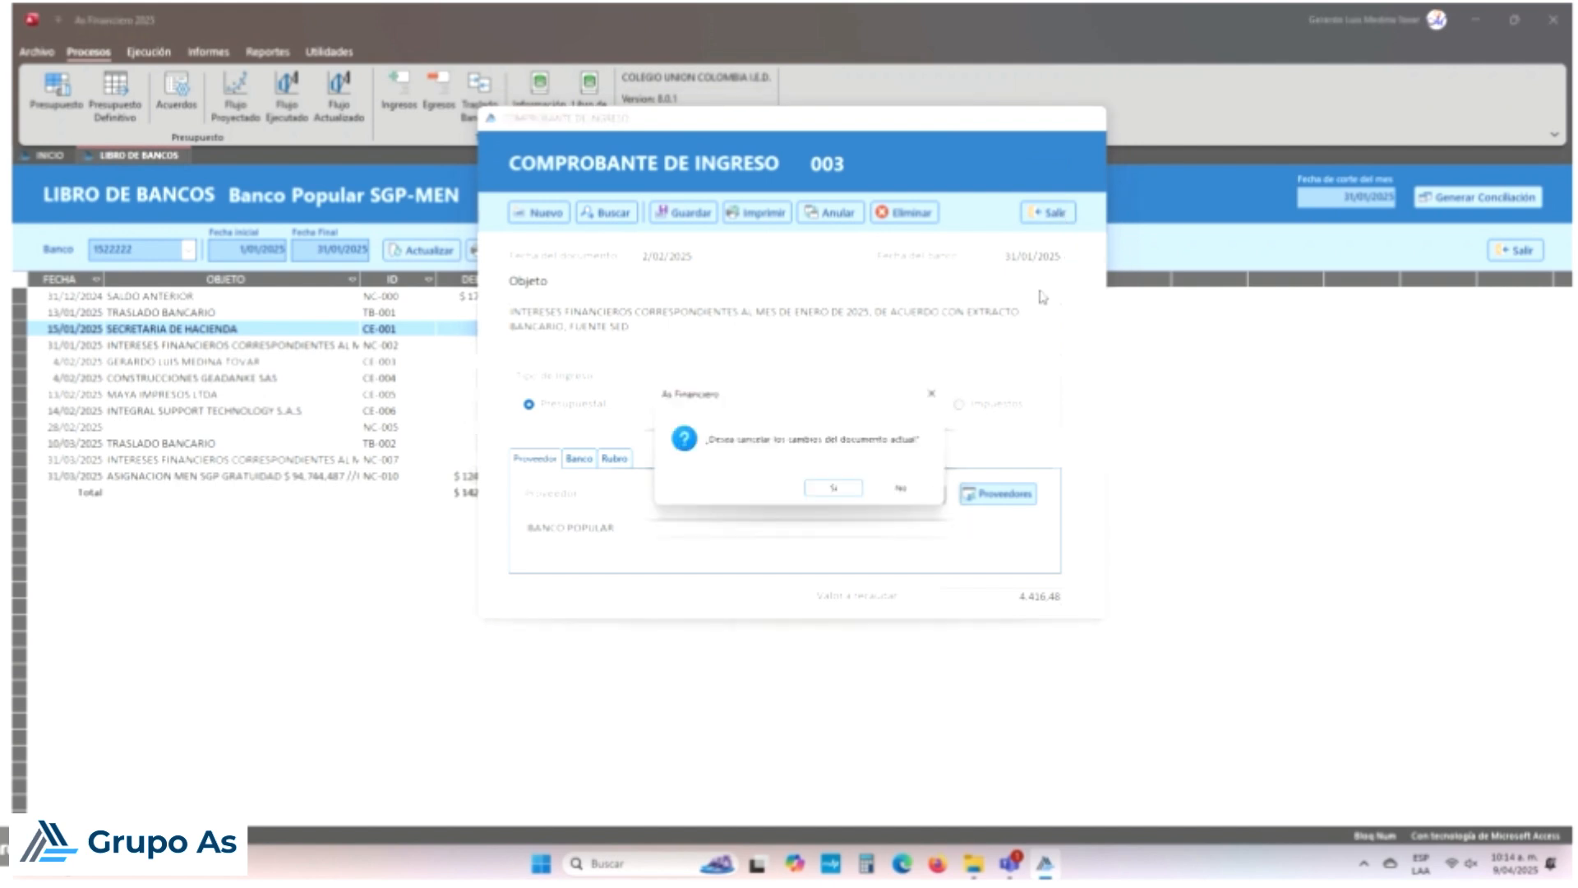
pyautogui.click(850, 489)
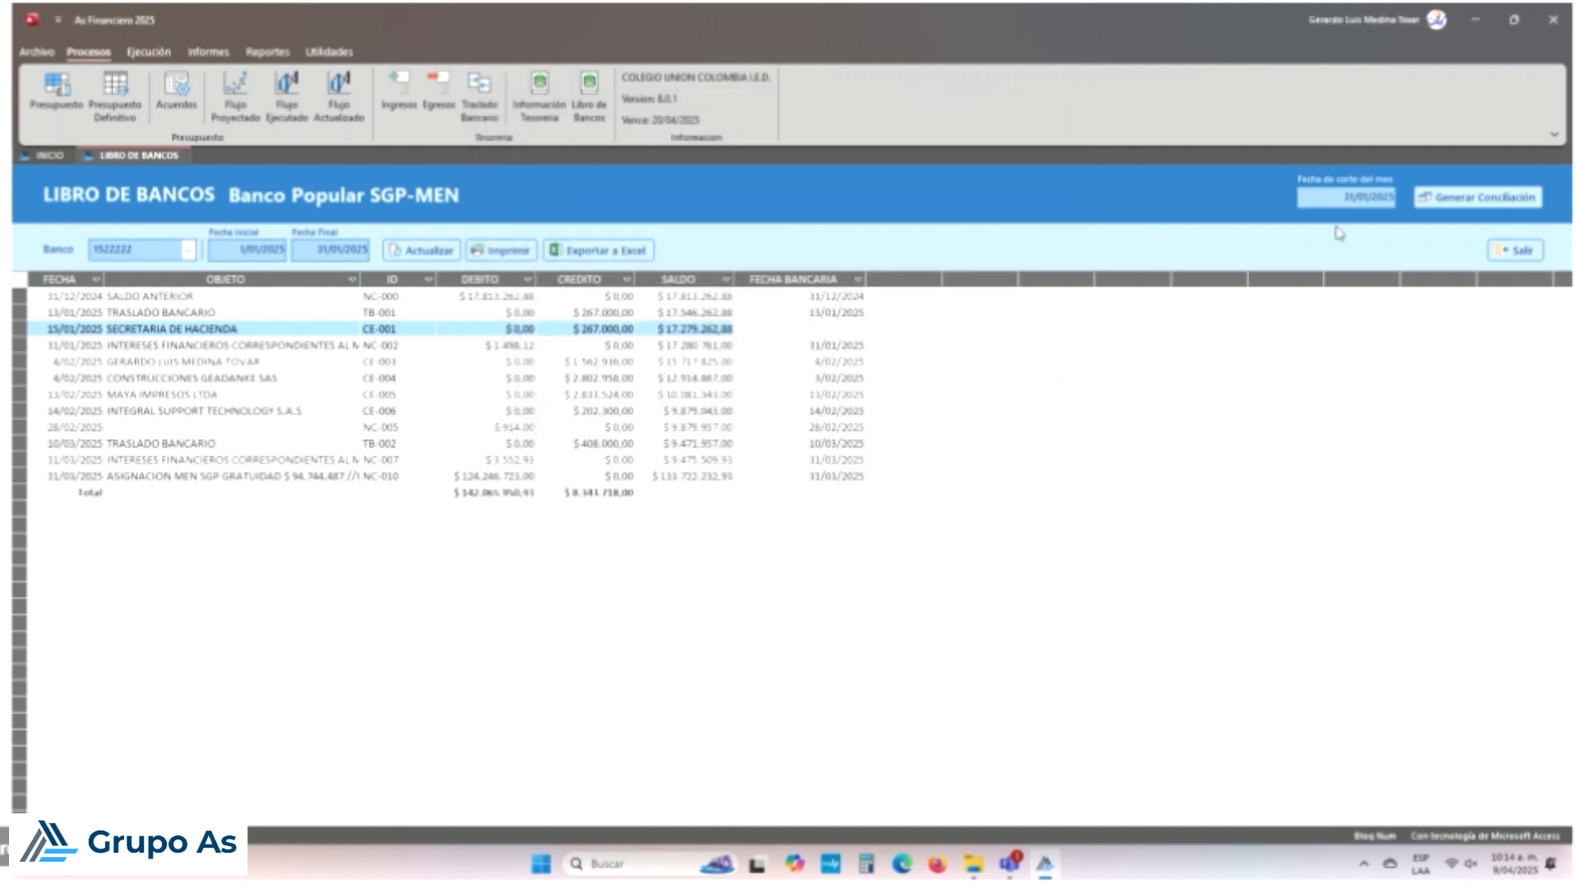
# Step: Refresh the ledger to January's four movements and start blank income voucher 011
pyautogui.click(403, 251)
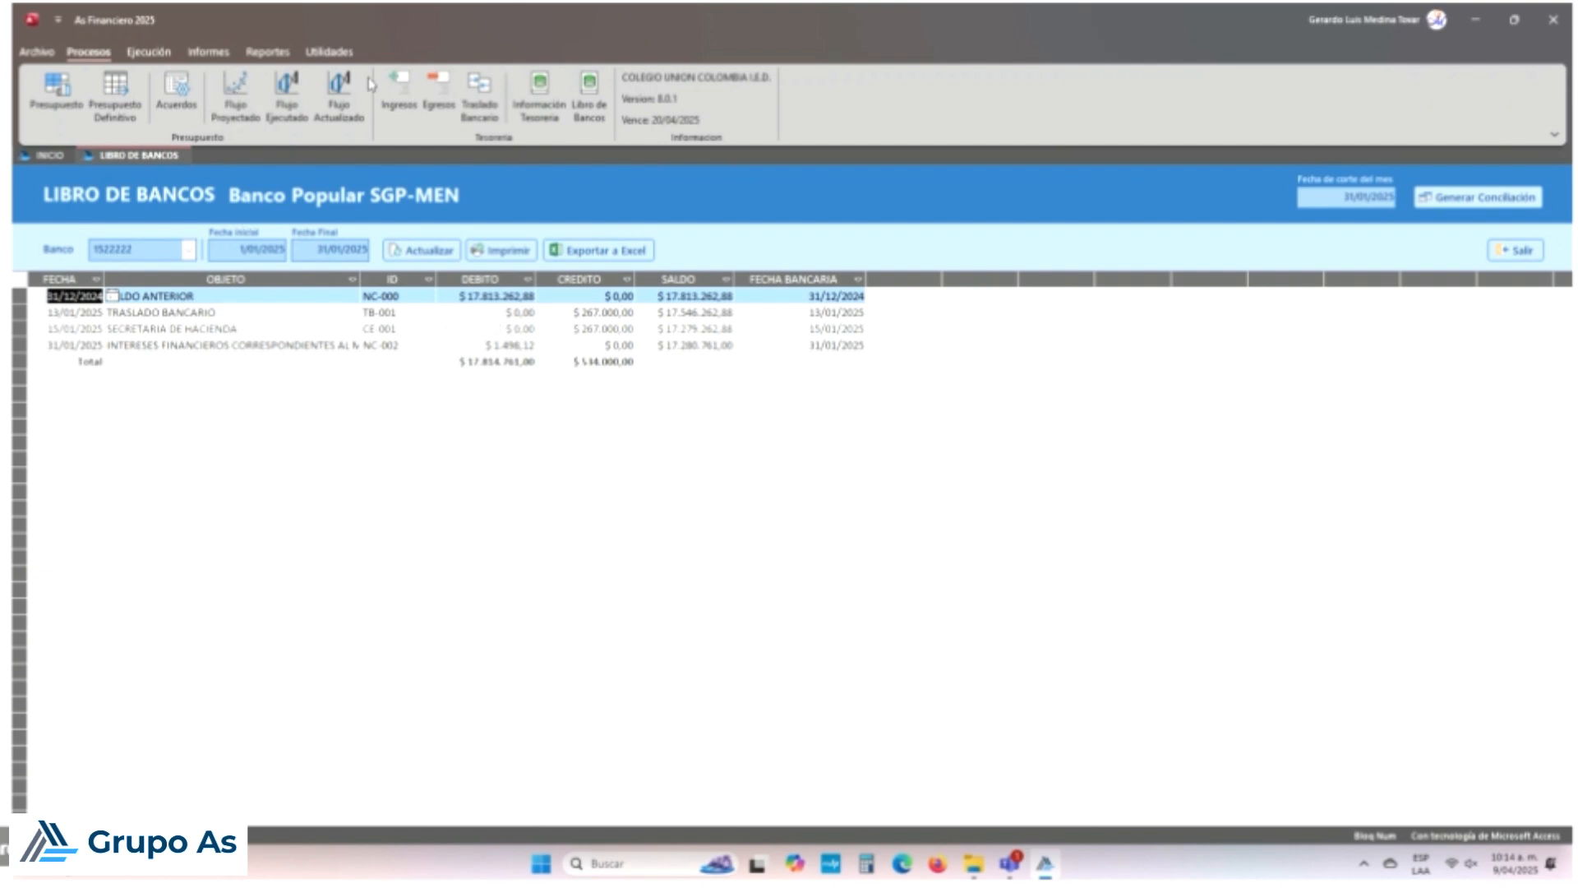
pyautogui.click(400, 89)
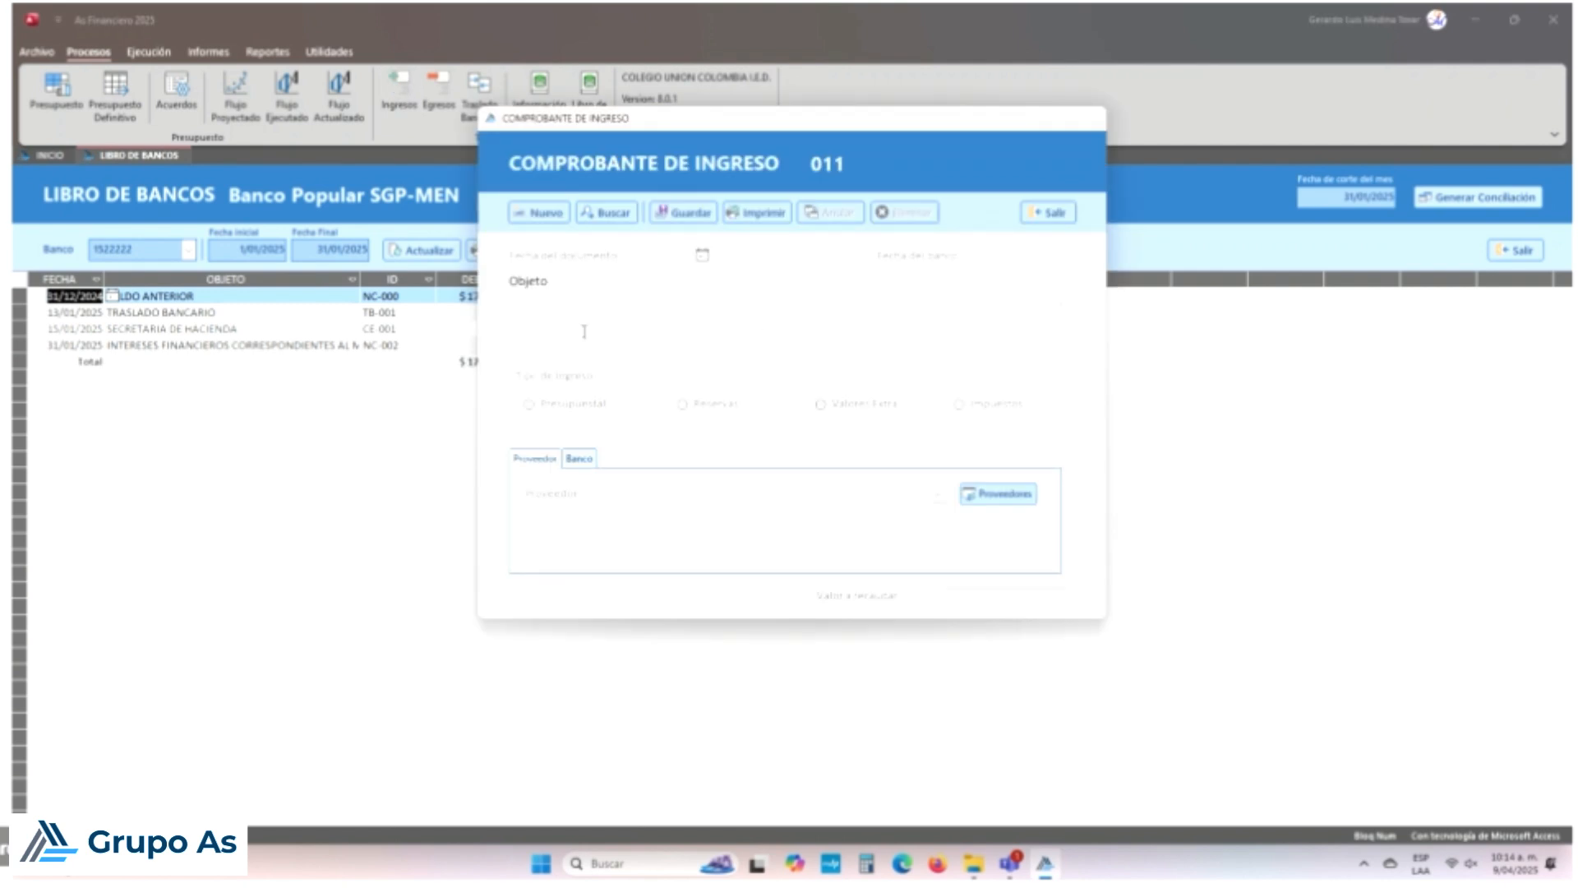
# Step: Load income voucher 003 from the voucher search and review its bank and supplier details
pyautogui.click(603, 215)
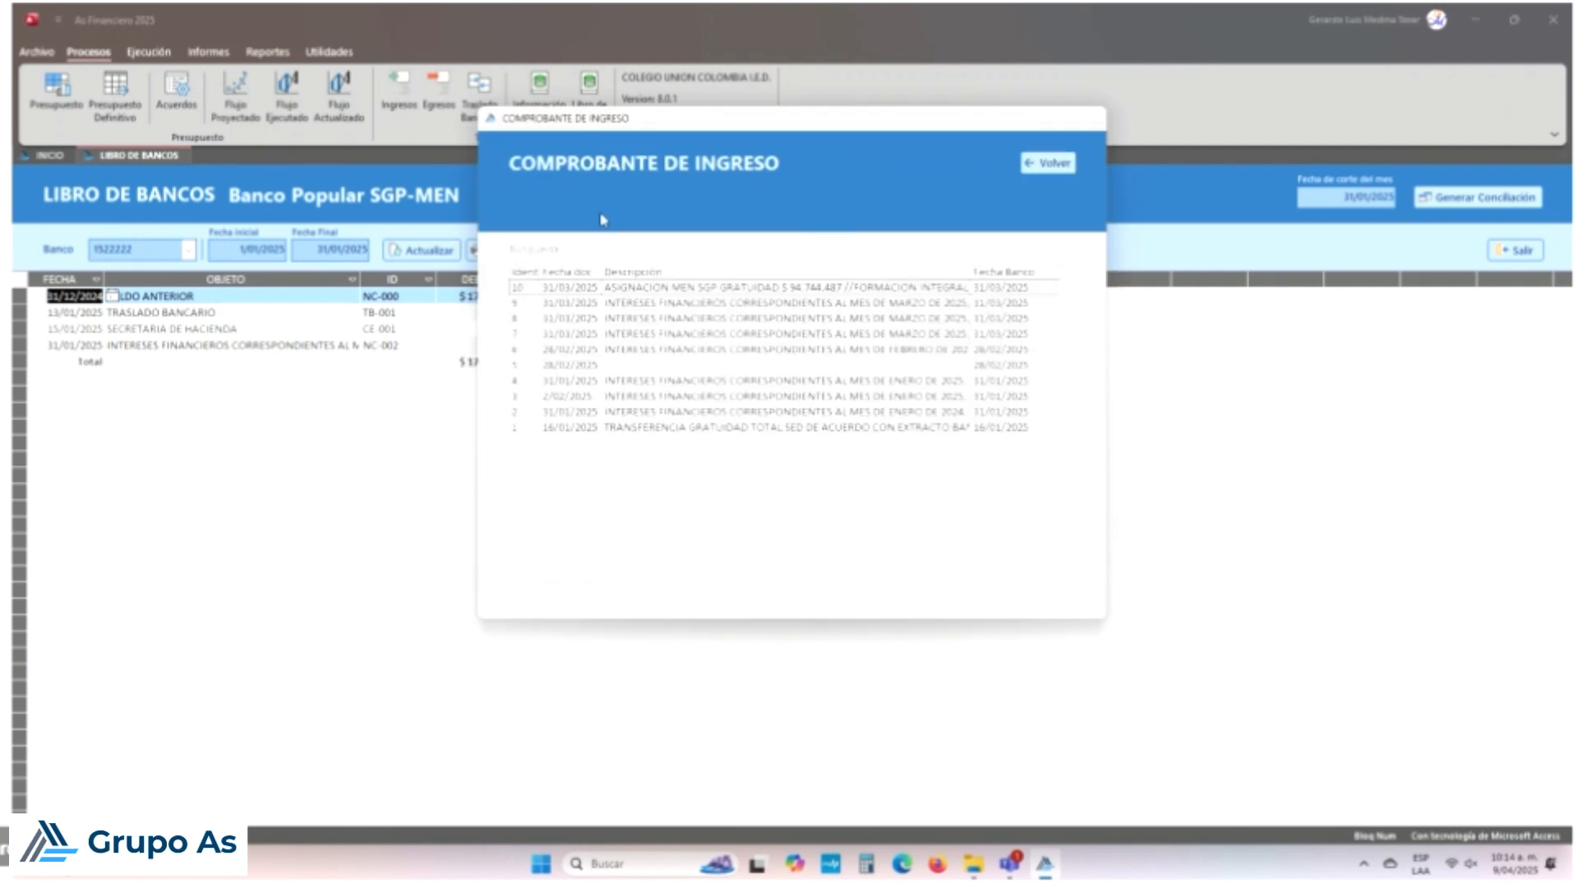
pyautogui.doubleClick(918, 403)
pyautogui.click(843, 488)
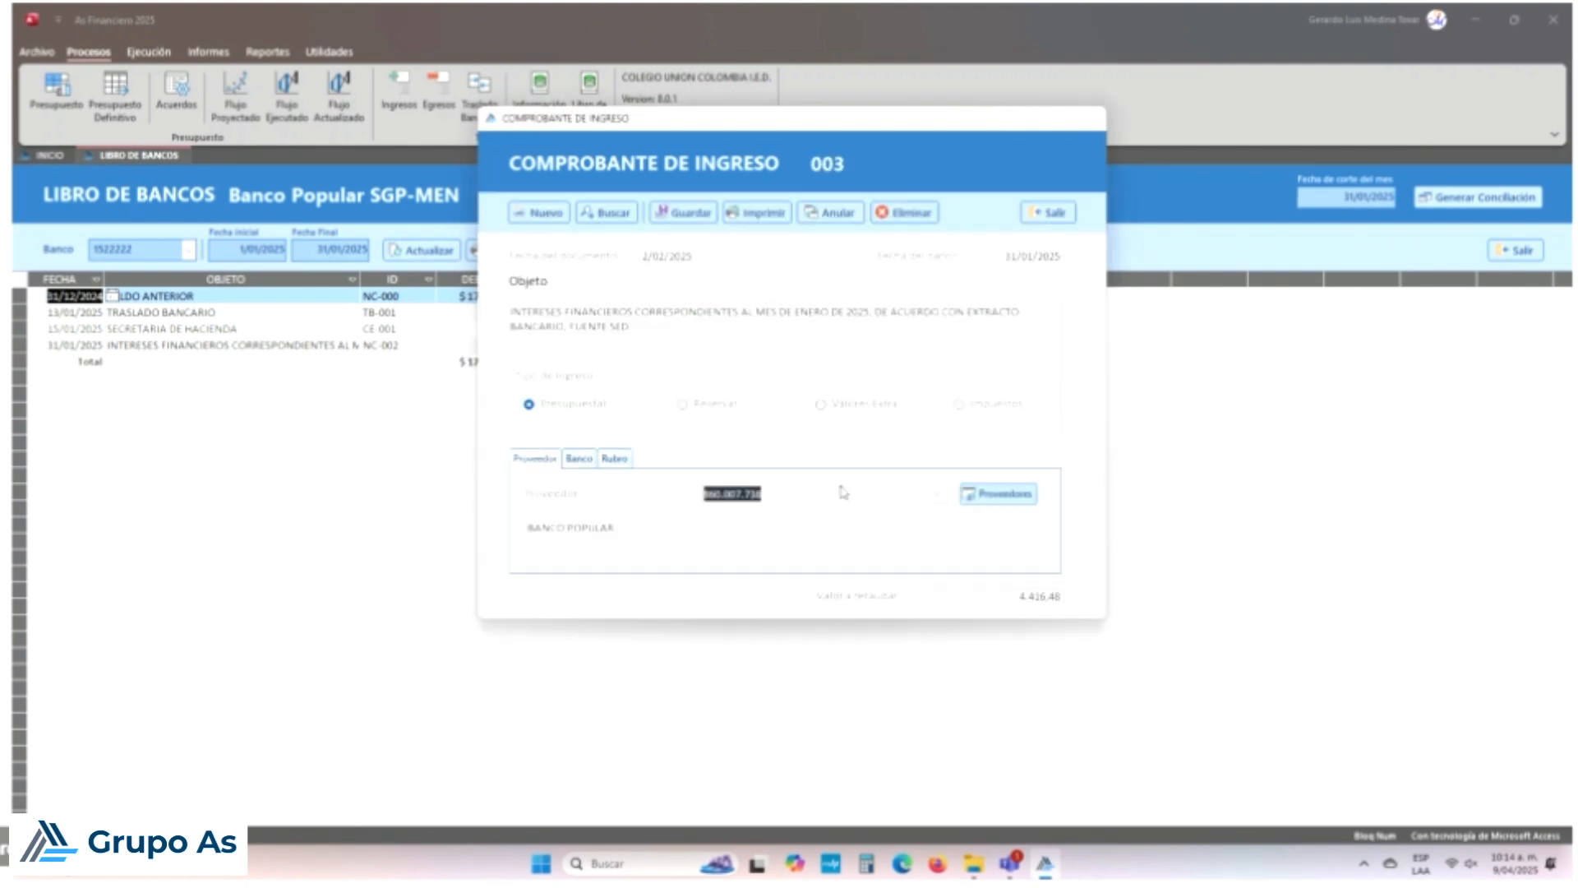
pyautogui.click(579, 459)
pyautogui.click(534, 458)
pyautogui.click(580, 458)
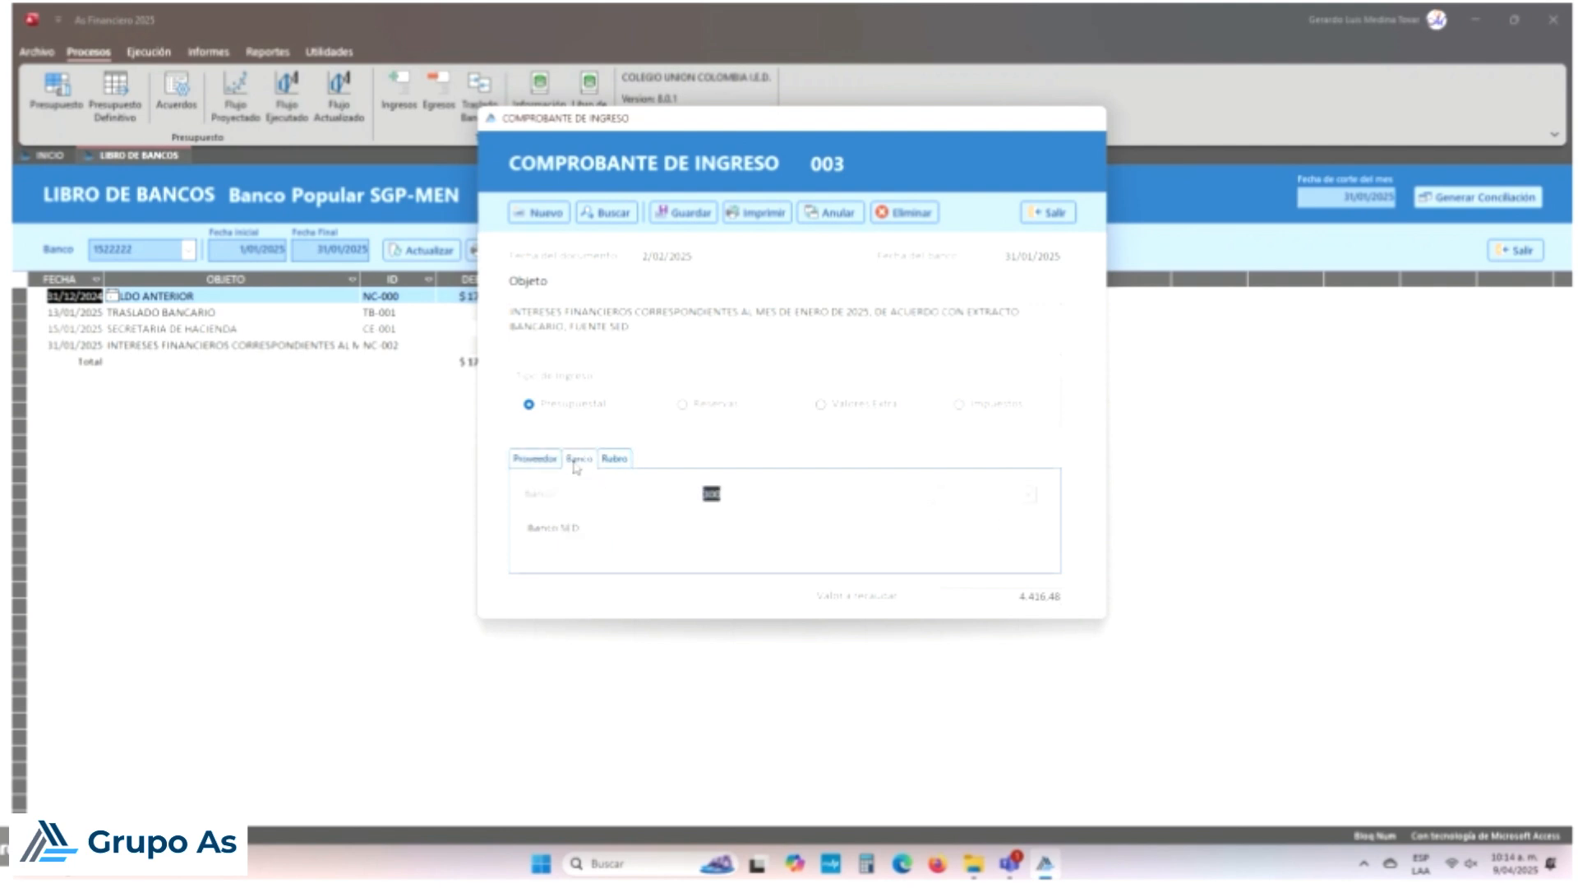
# Step: Search the income vouchers again, load voucher 002 and view its bank details
pyautogui.click(612, 212)
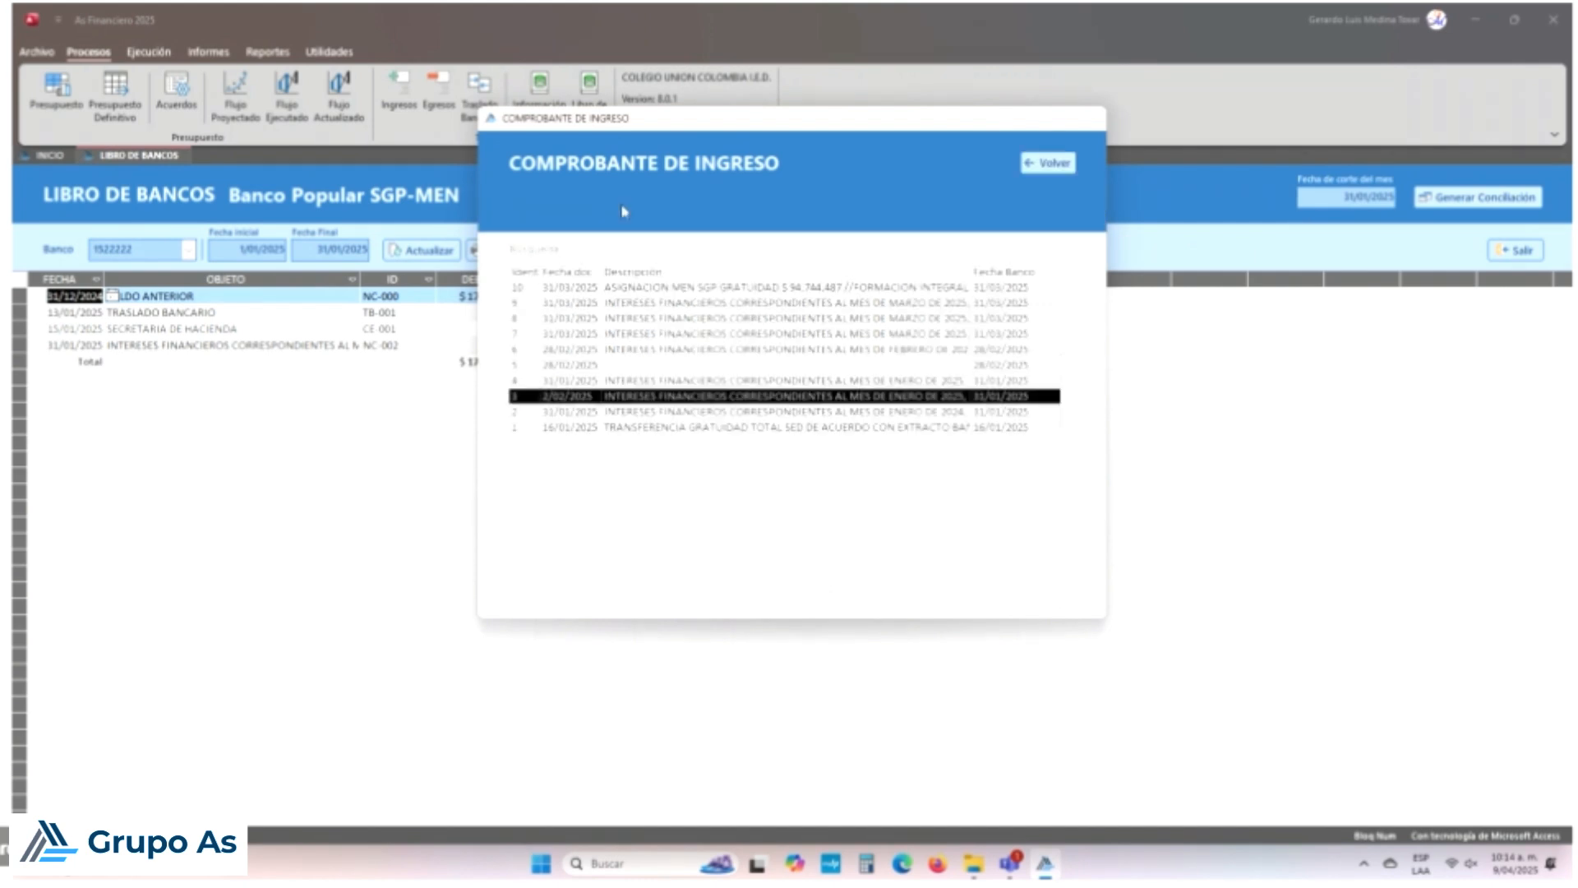
pyautogui.doubleClick(686, 417)
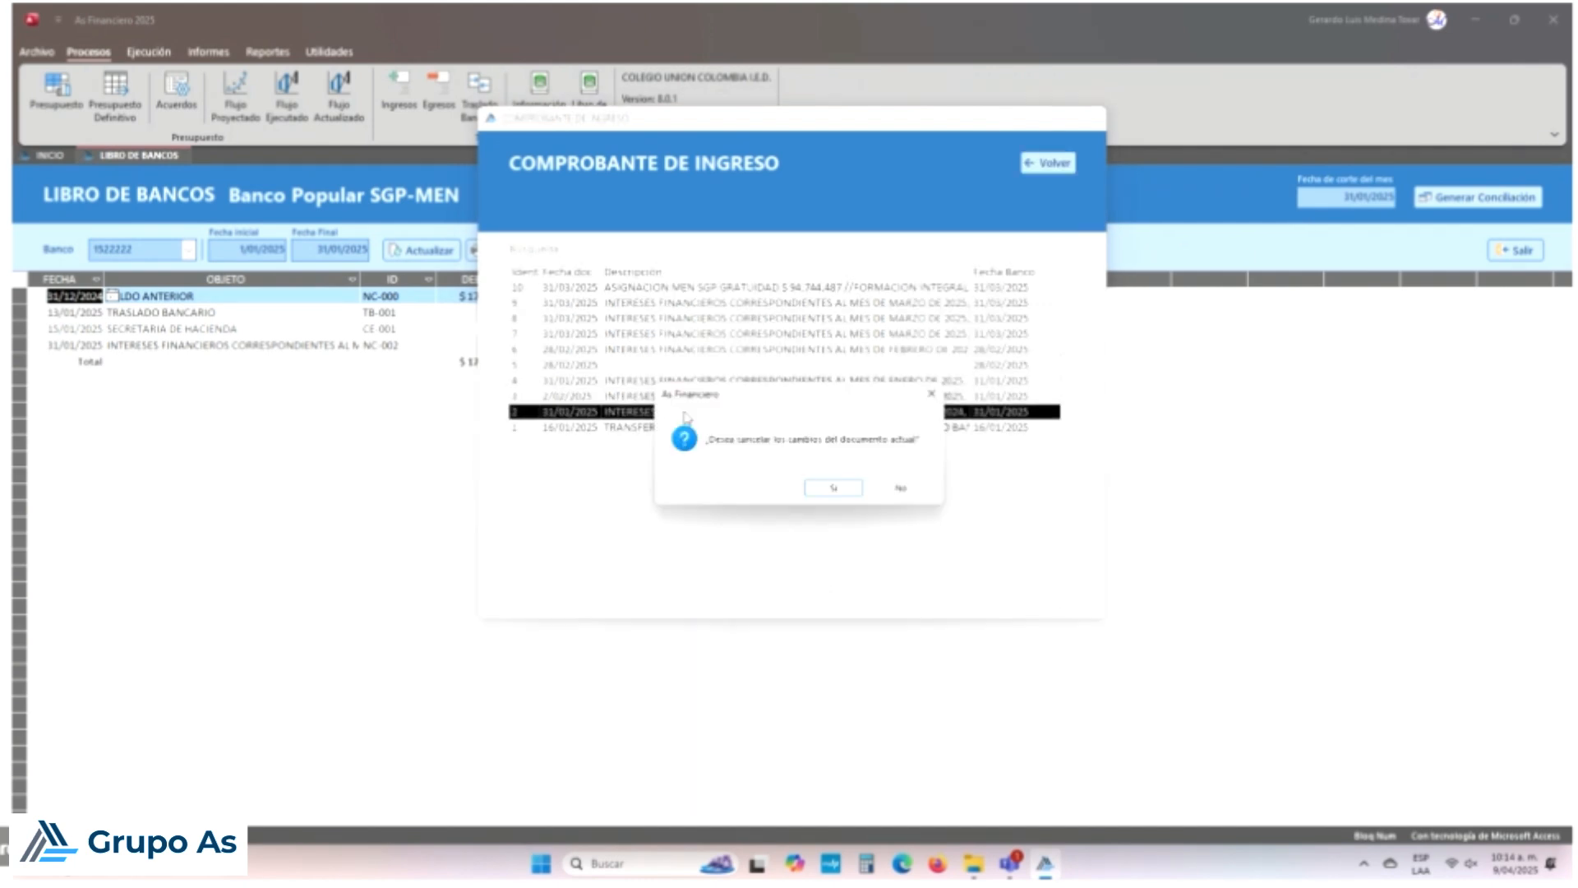
pyautogui.click(849, 490)
pyautogui.click(585, 461)
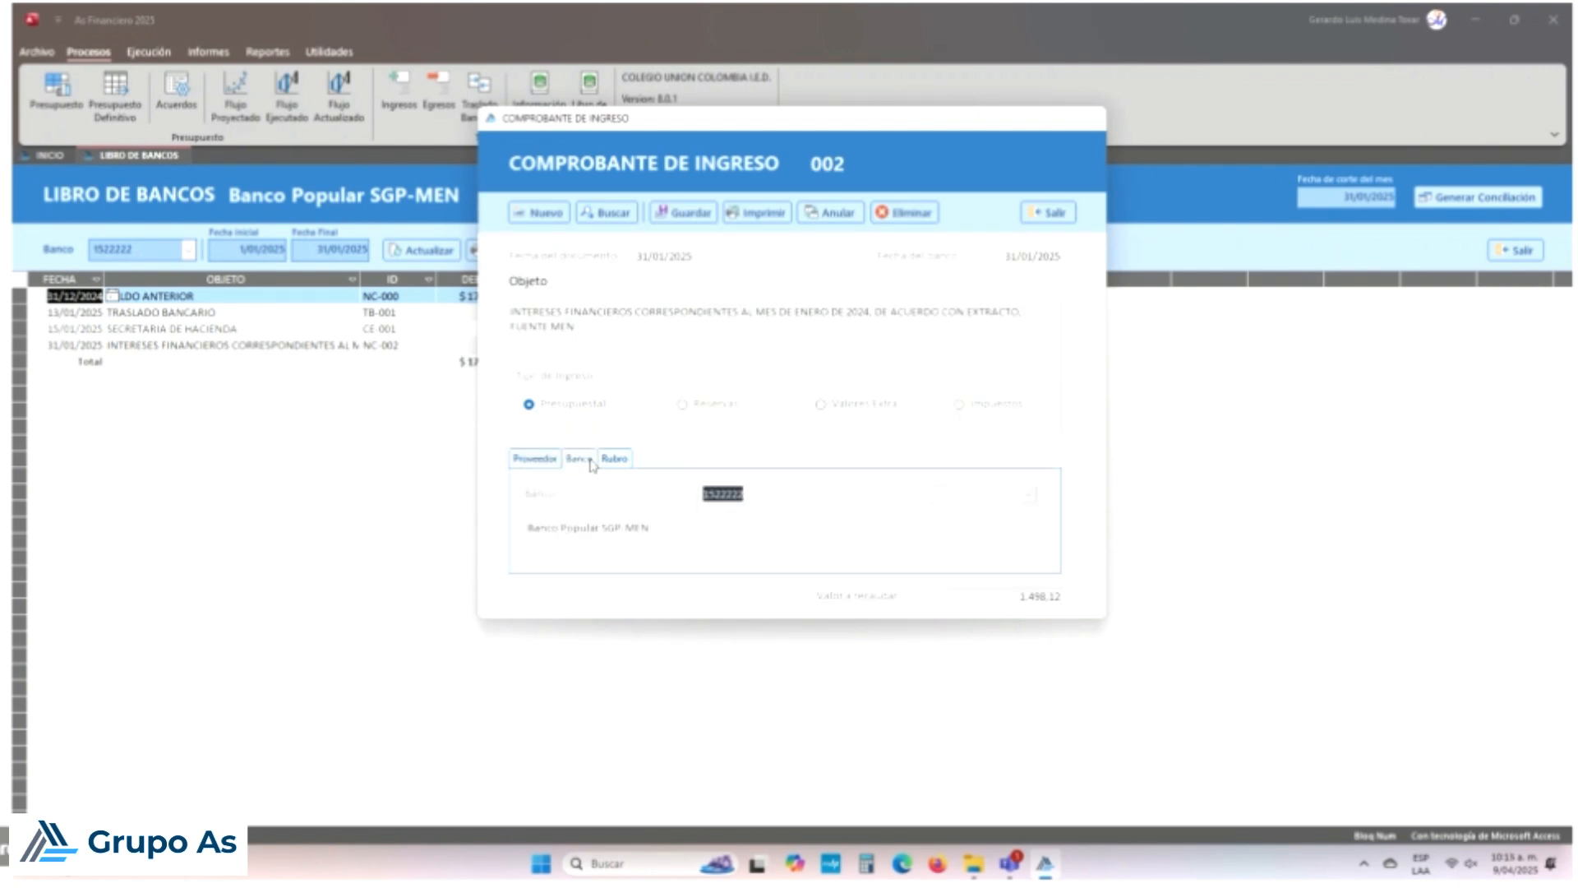
# Step: Change voucher 002's document date to 2/02/2025, save it and close the voucher
pyautogui.click(638, 256)
pyautogui.press('Right')
pyautogui.click(682, 212)
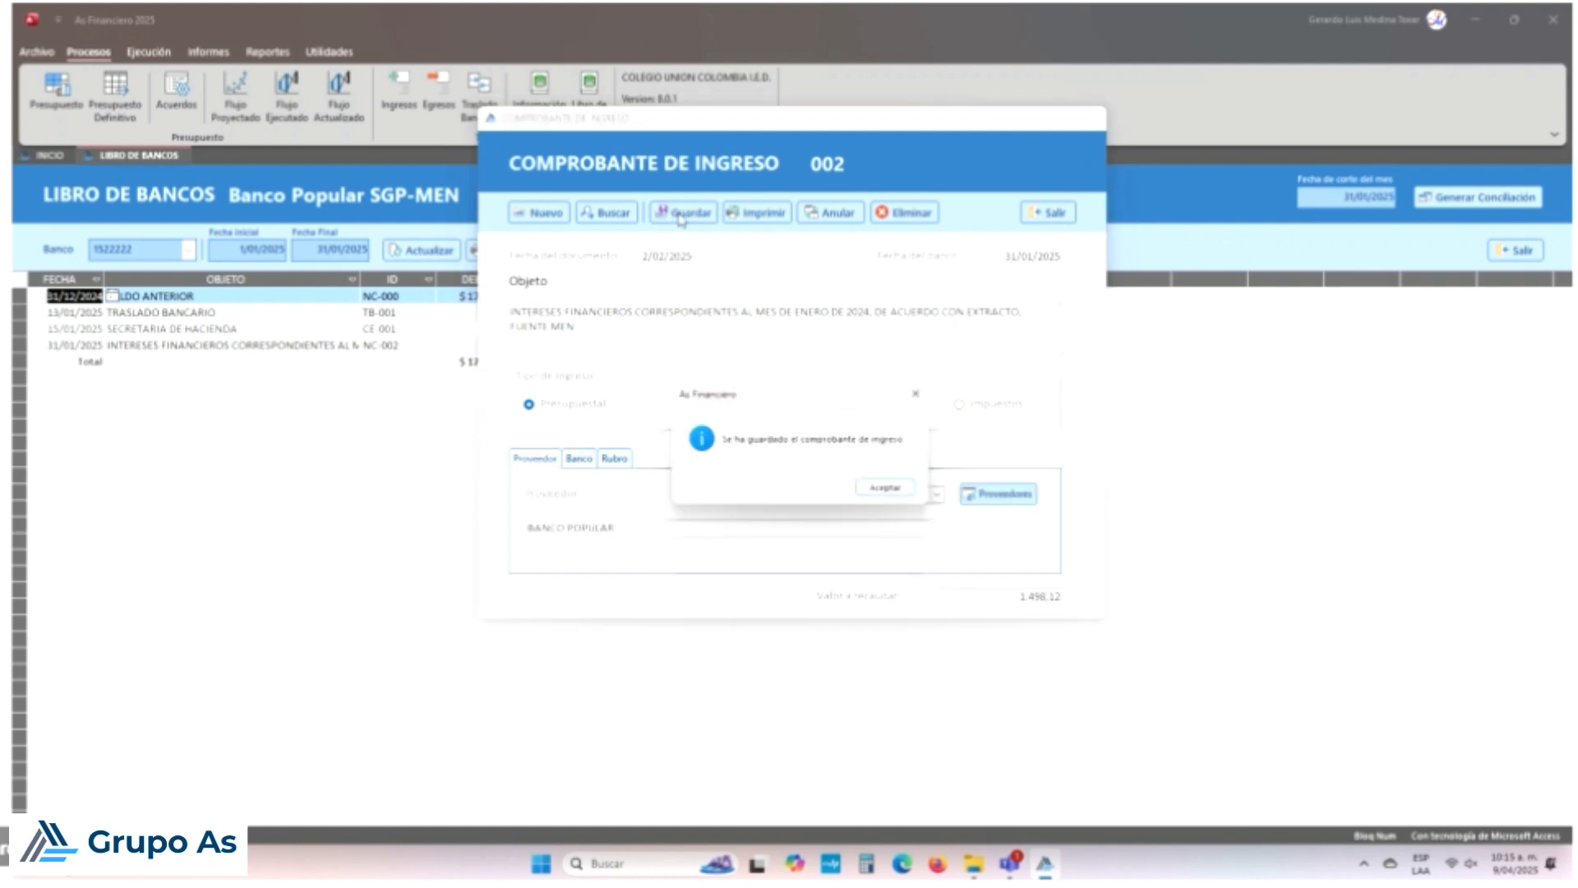
pyautogui.click(886, 489)
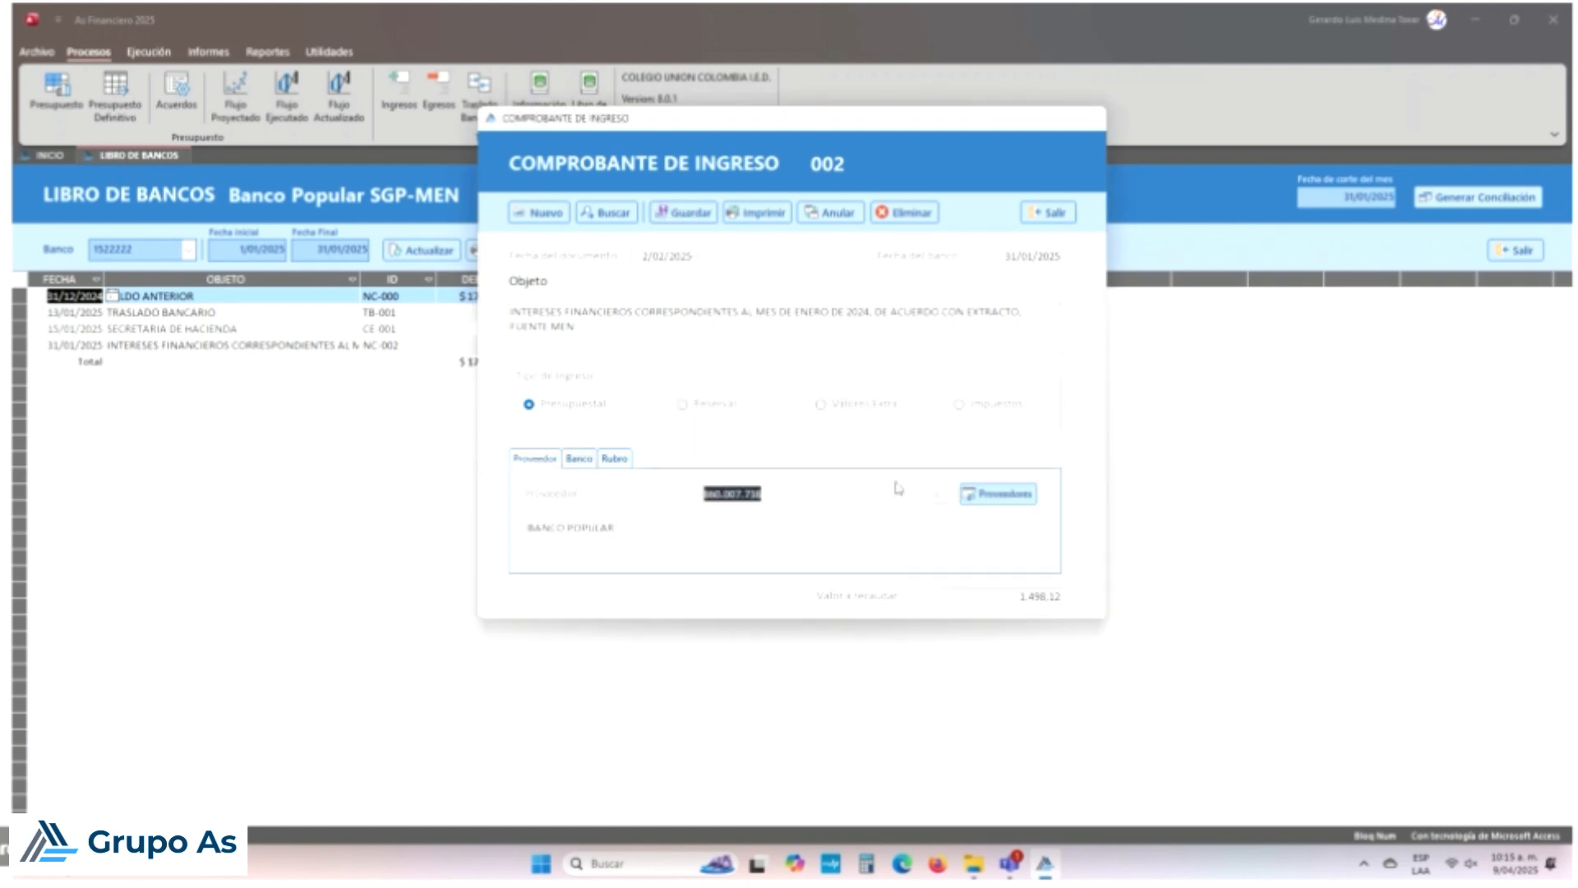
pyautogui.click(1064, 213)
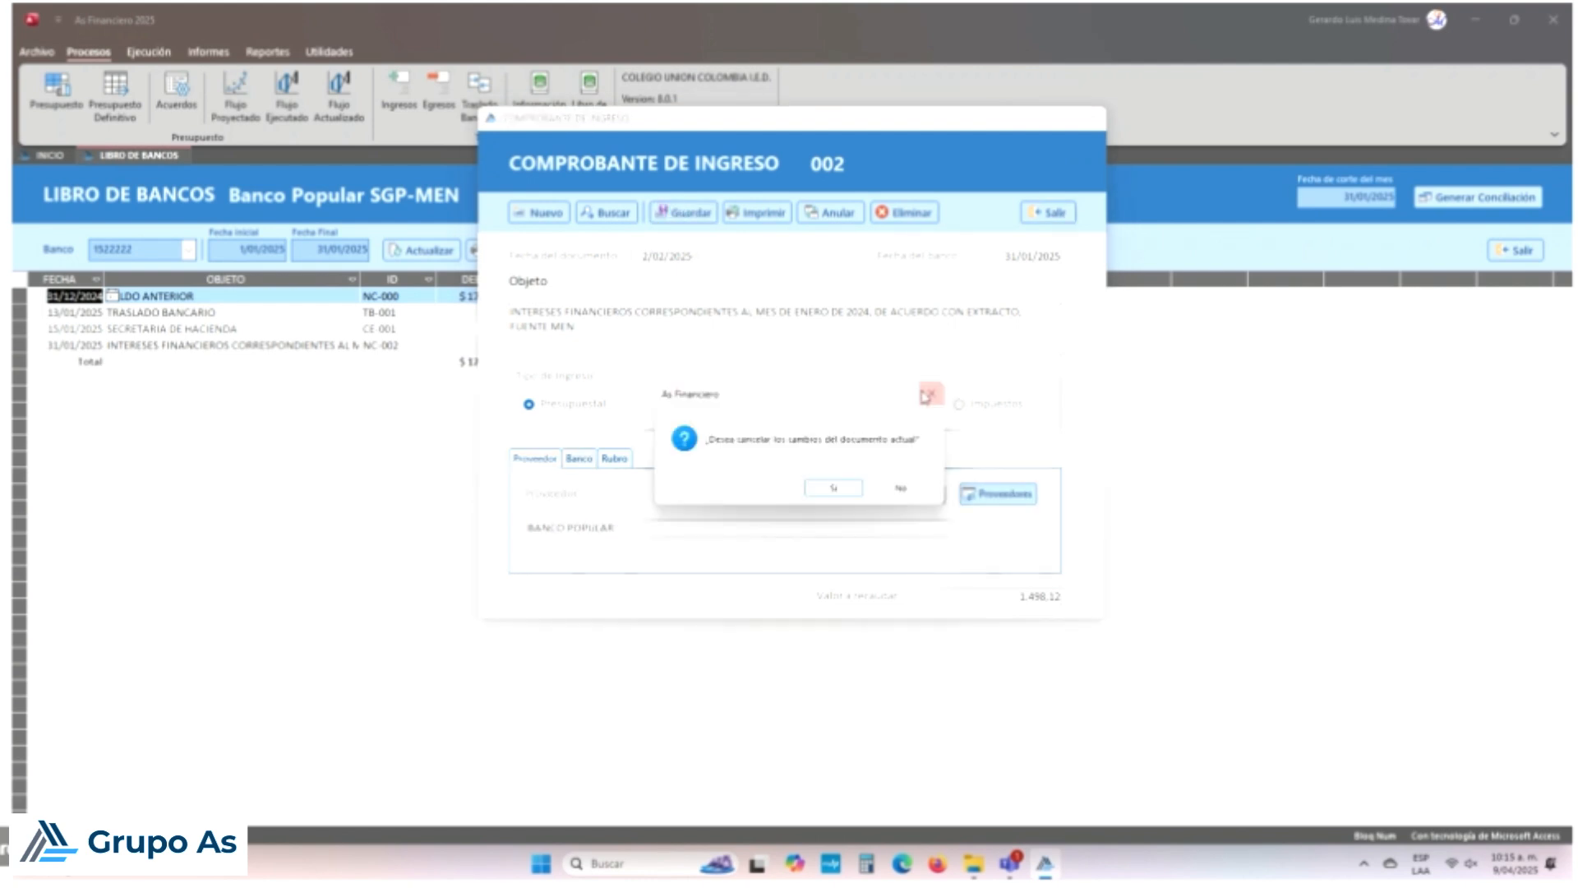
pyautogui.click(833, 488)
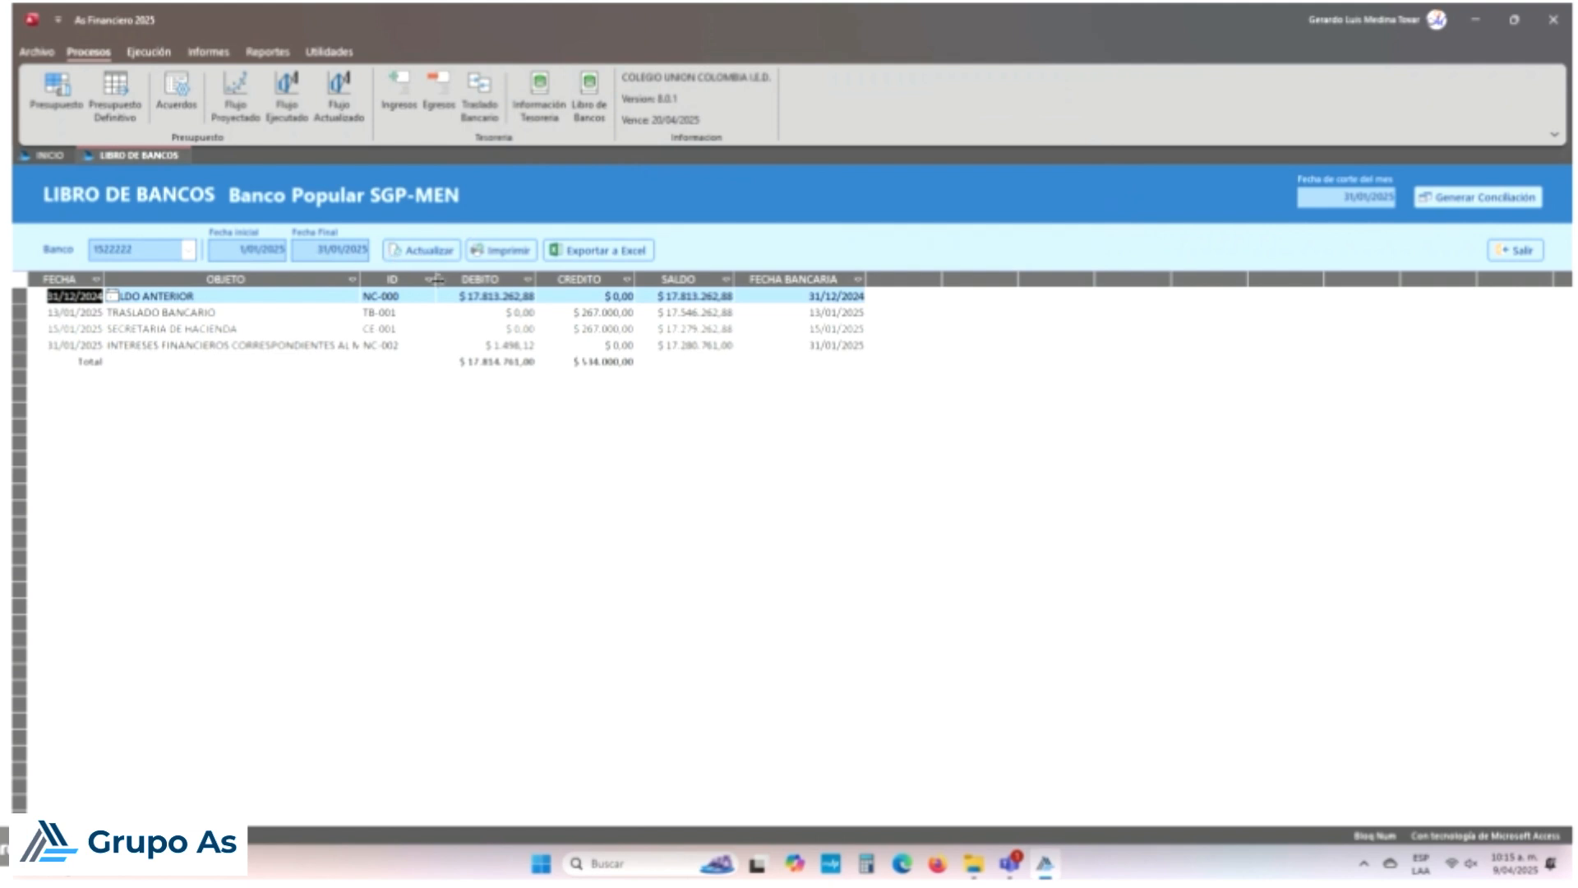
# Step: Select the 31/01/2025 interest movement and refresh the January ledger
pyautogui.click(485, 344)
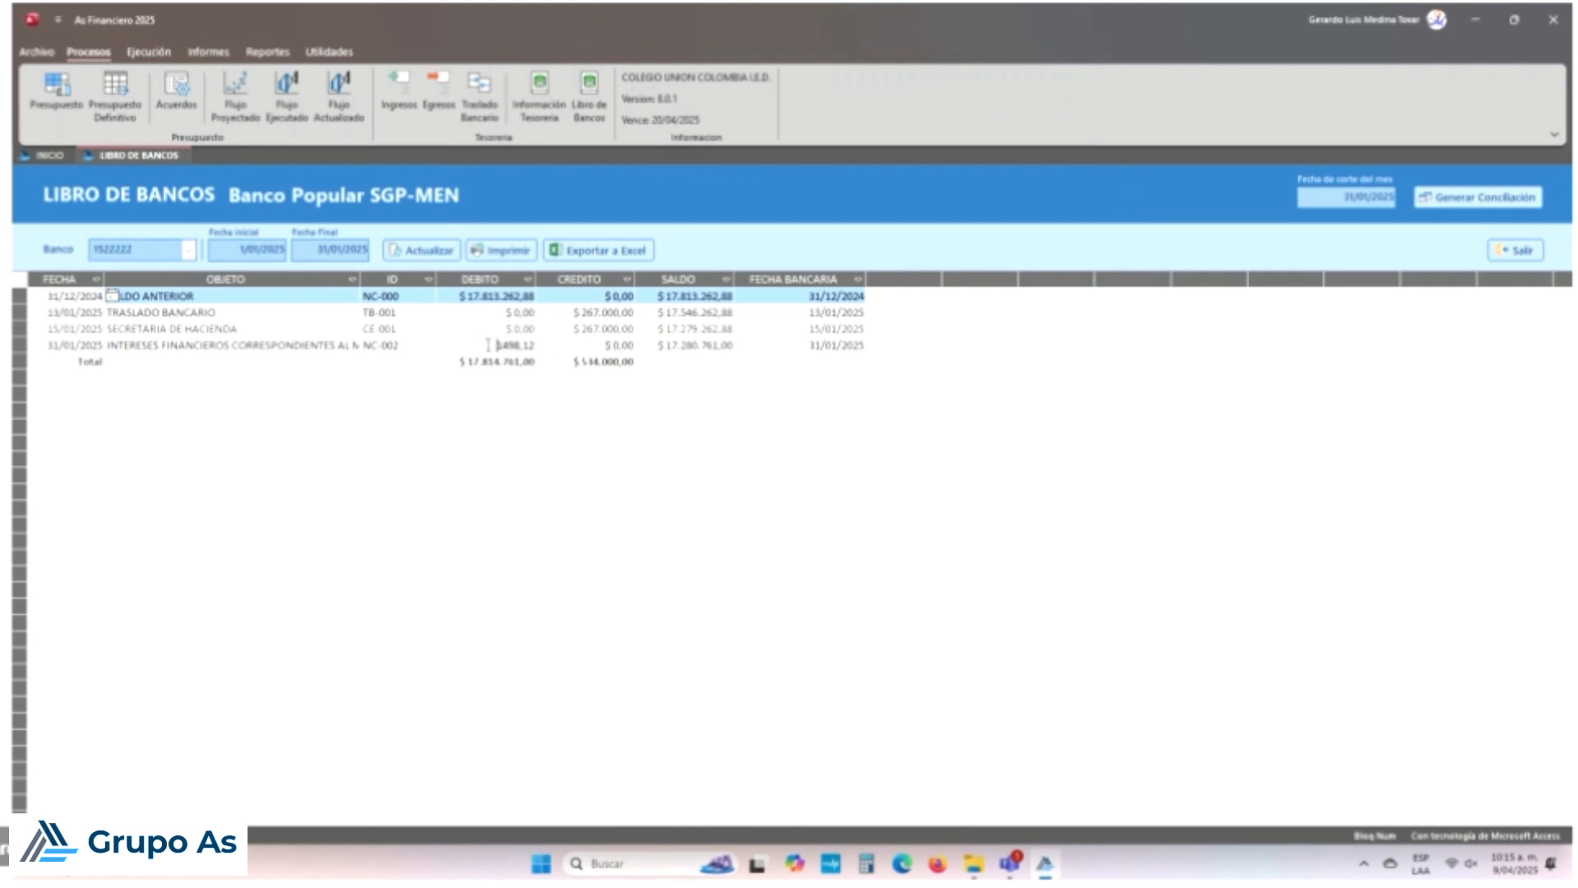
pyautogui.click(427, 254)
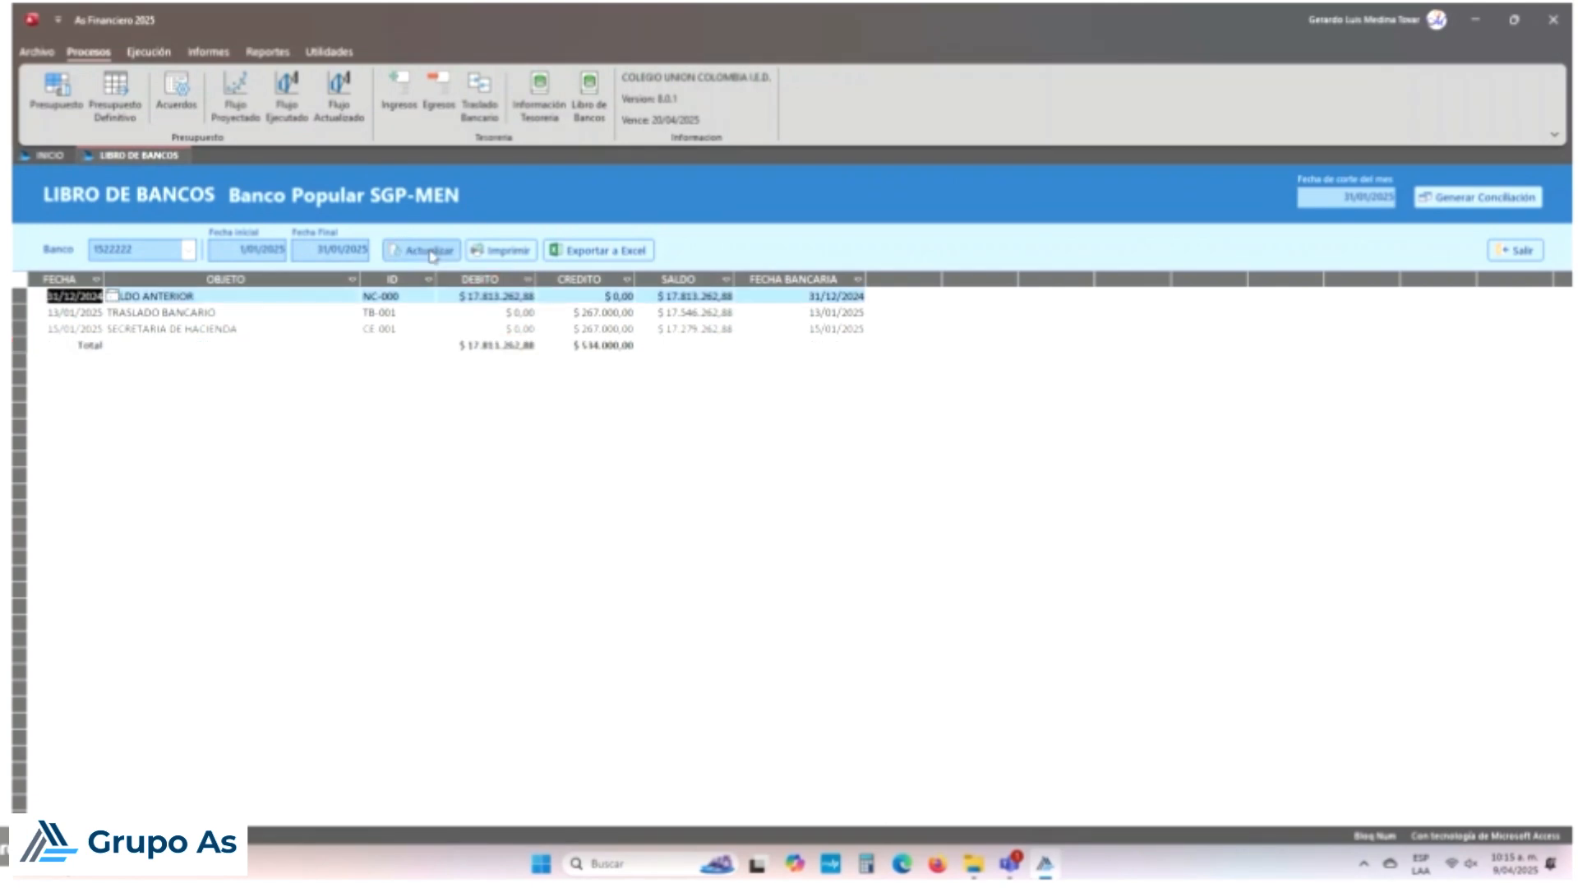
pyautogui.click(433, 255)
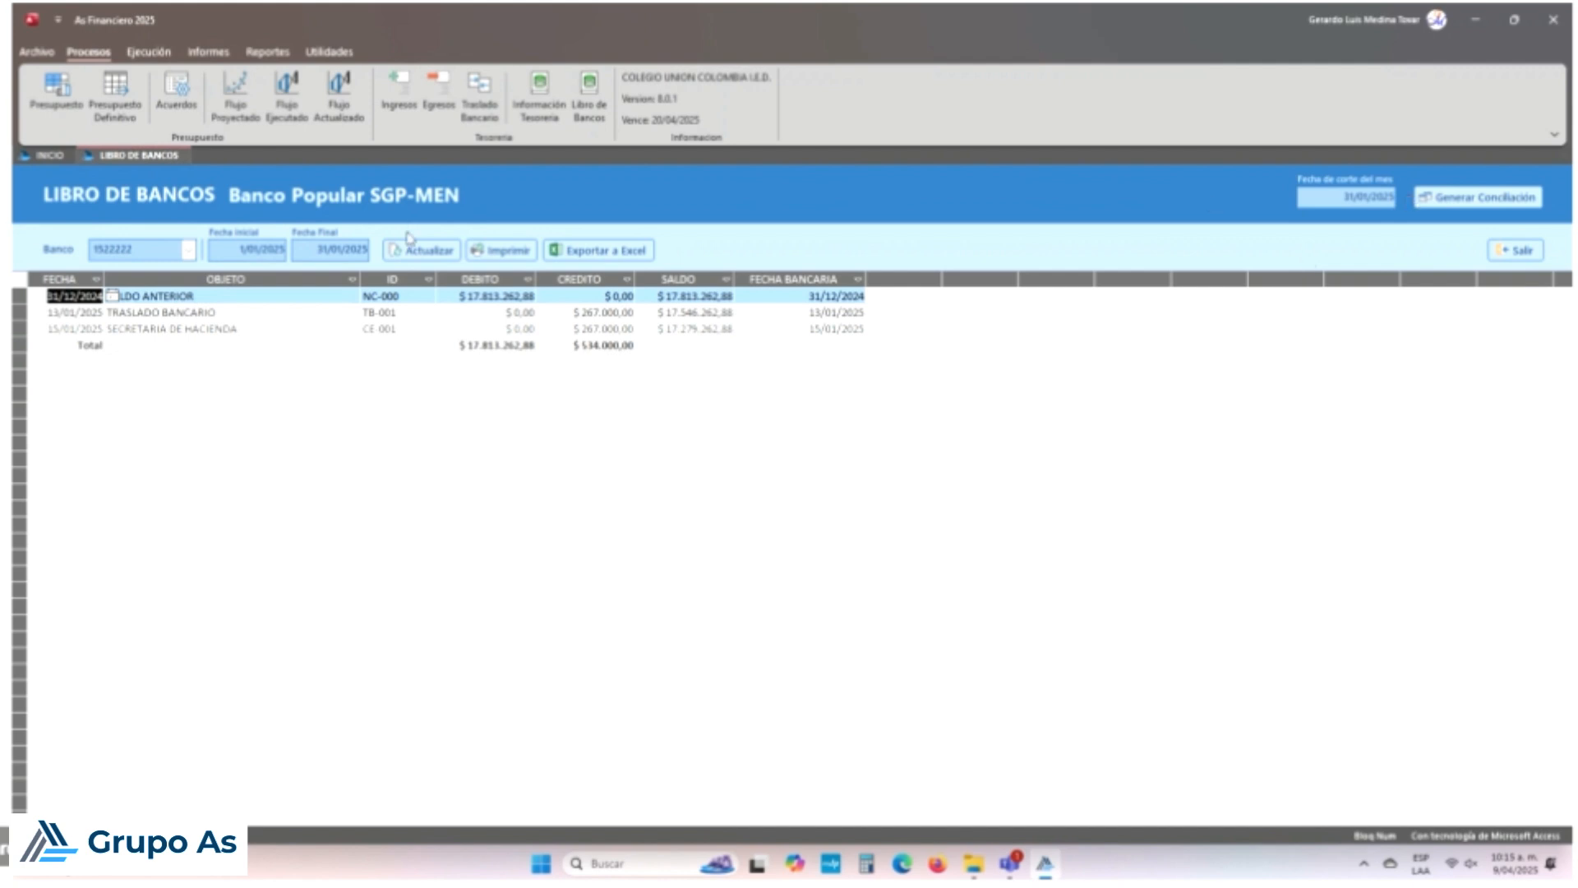
# Step: Generate the Conciliación Bancaria with the corrected reconciliation date and view the preview at 100%
pyautogui.click(1451, 211)
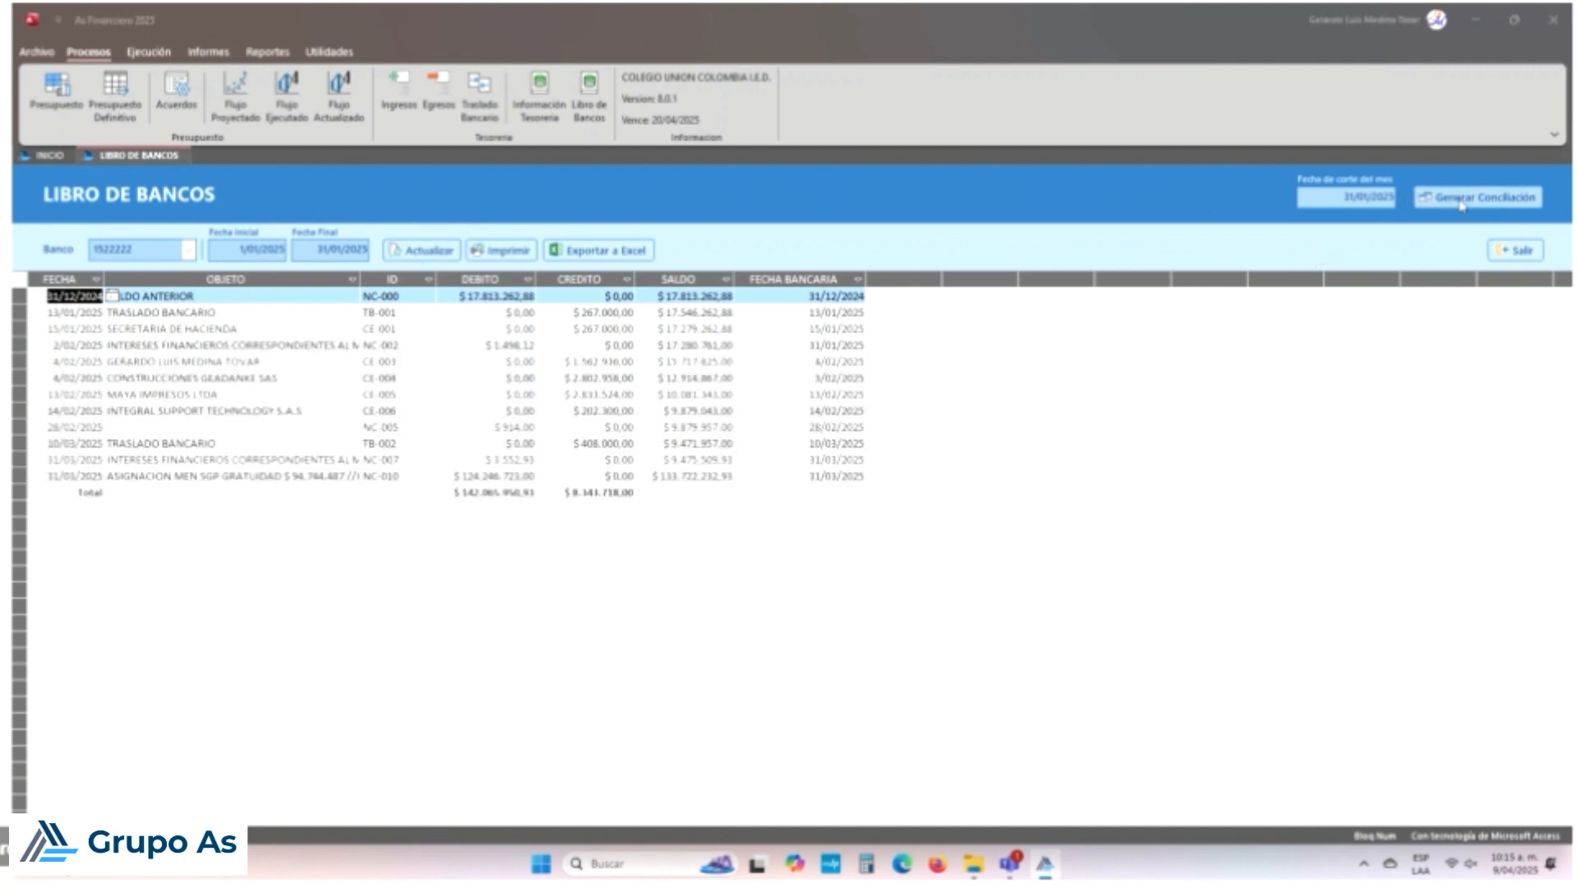
pyautogui.click(658, 345)
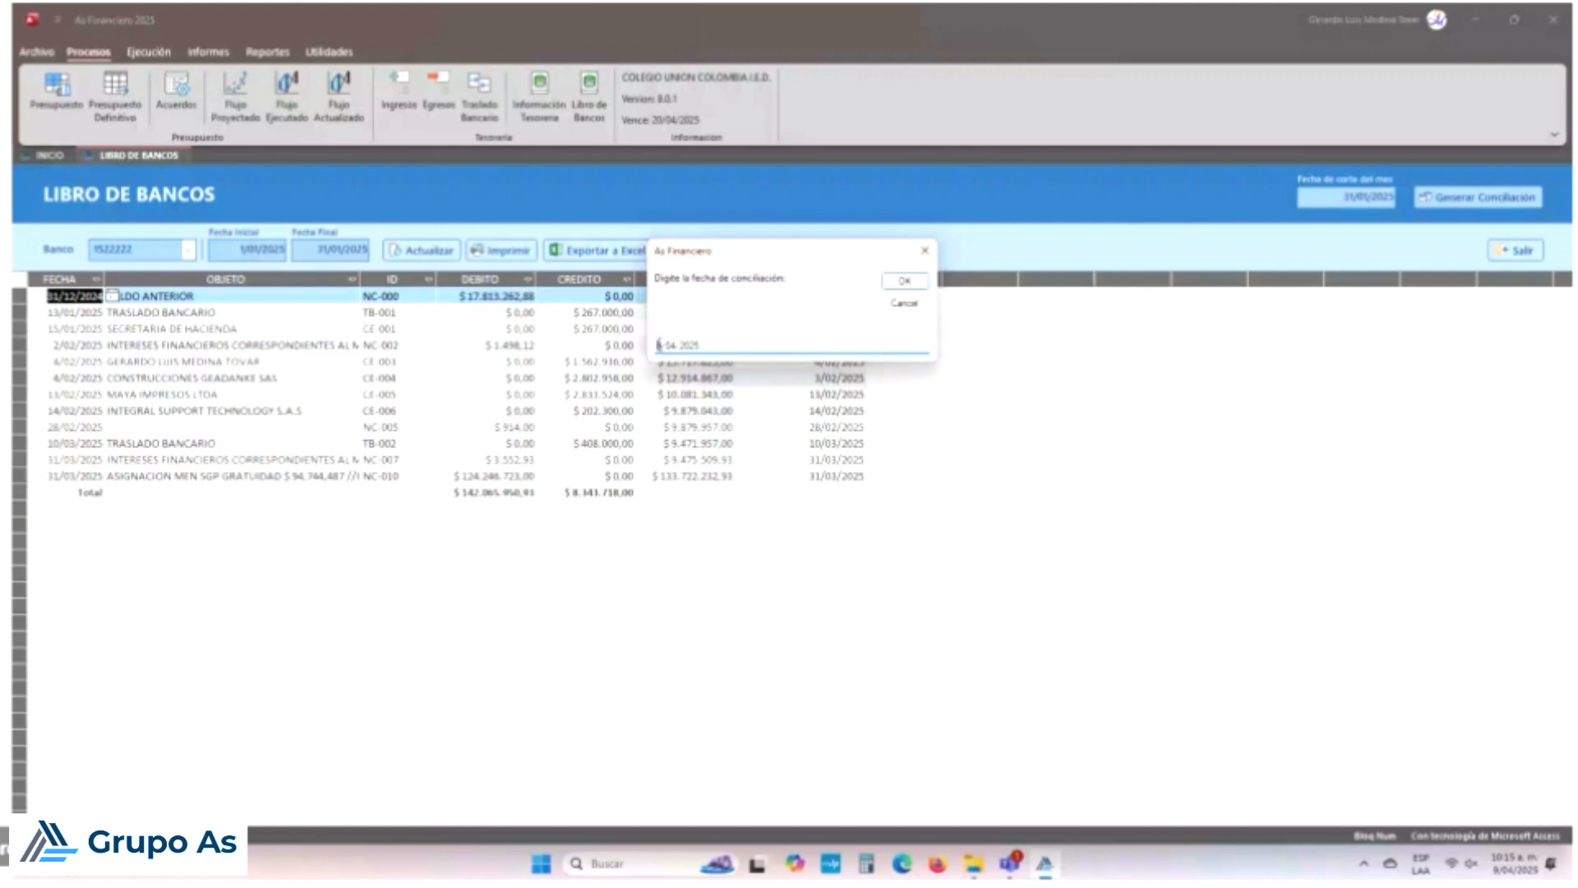
pyautogui.write('03')
pyautogui.press('Delete')
pyautogui.write('03')
pyautogui.click(904, 281)
pyautogui.click(927, 416)
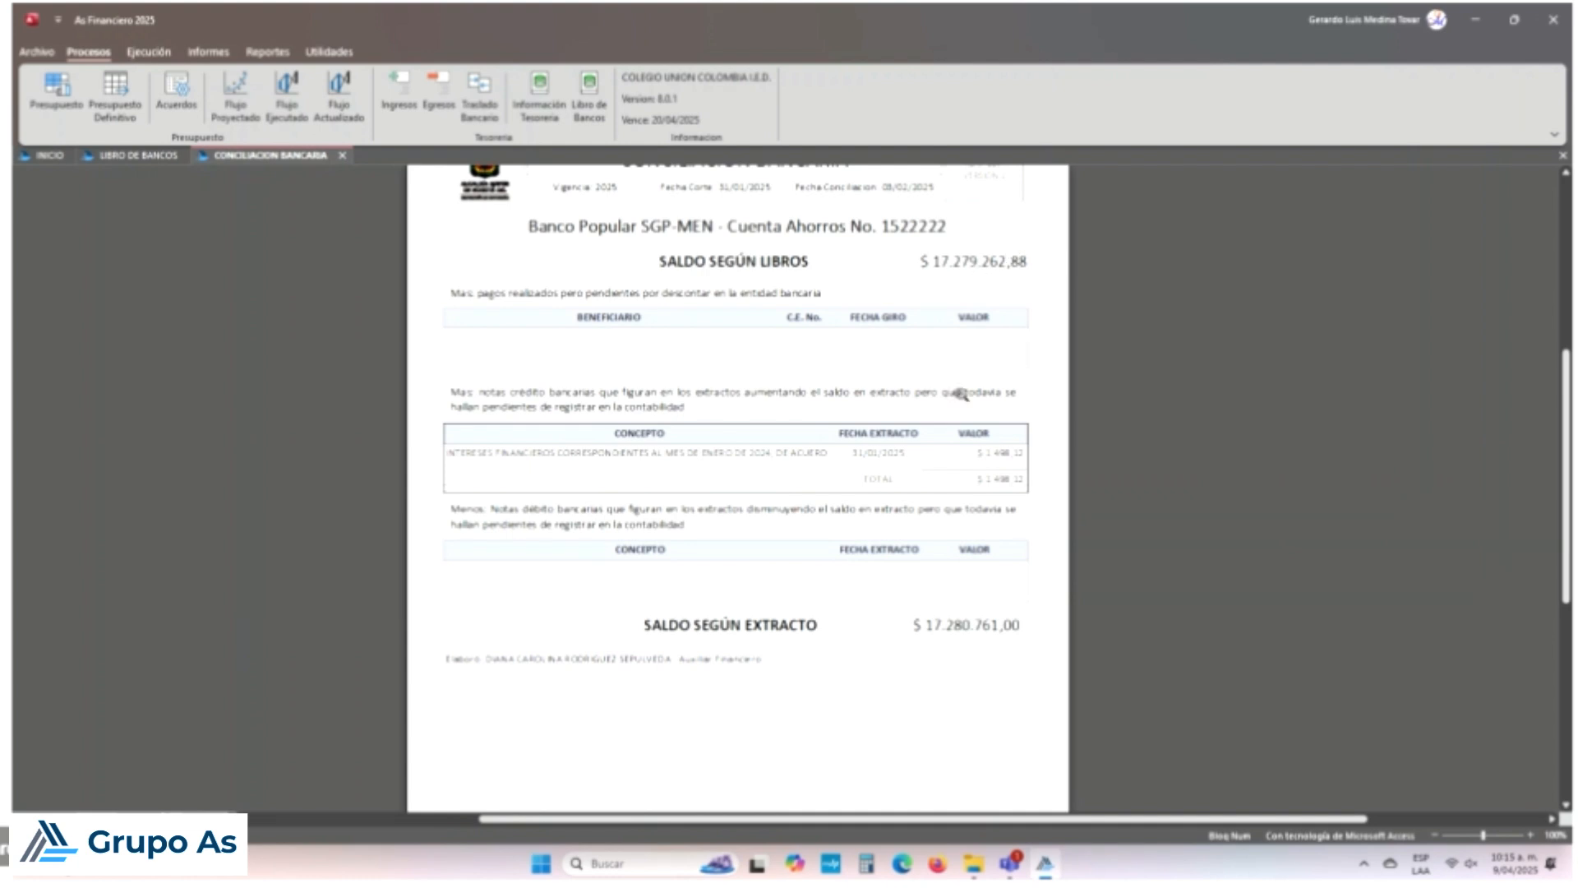
pyautogui.click(957, 256)
pyautogui.click(961, 258)
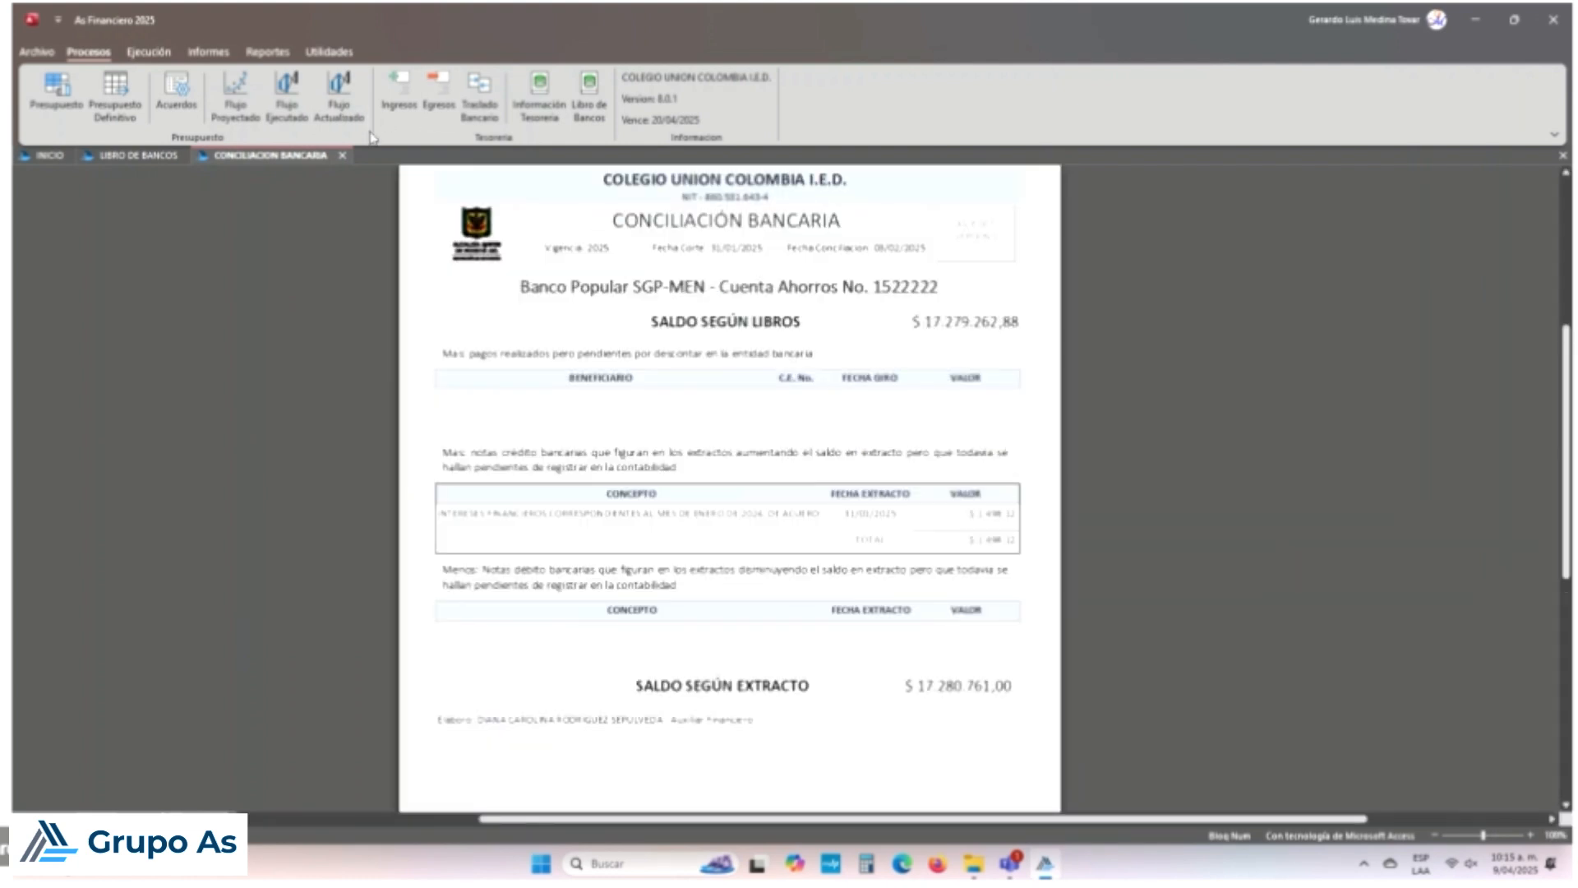
pyautogui.click(135, 155)
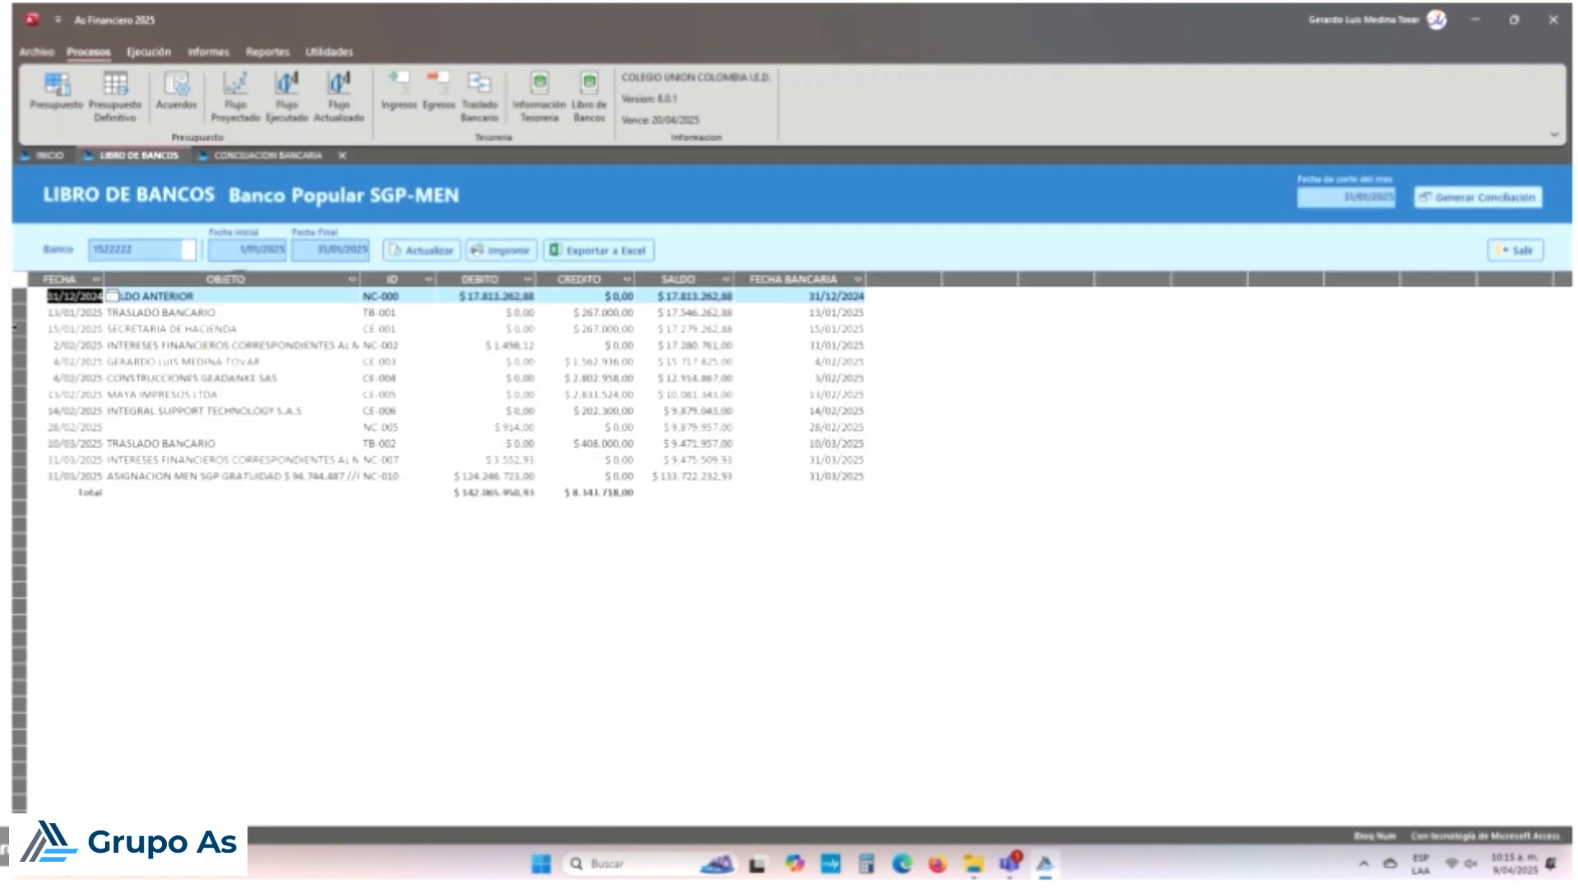
pyautogui.click(15, 327)
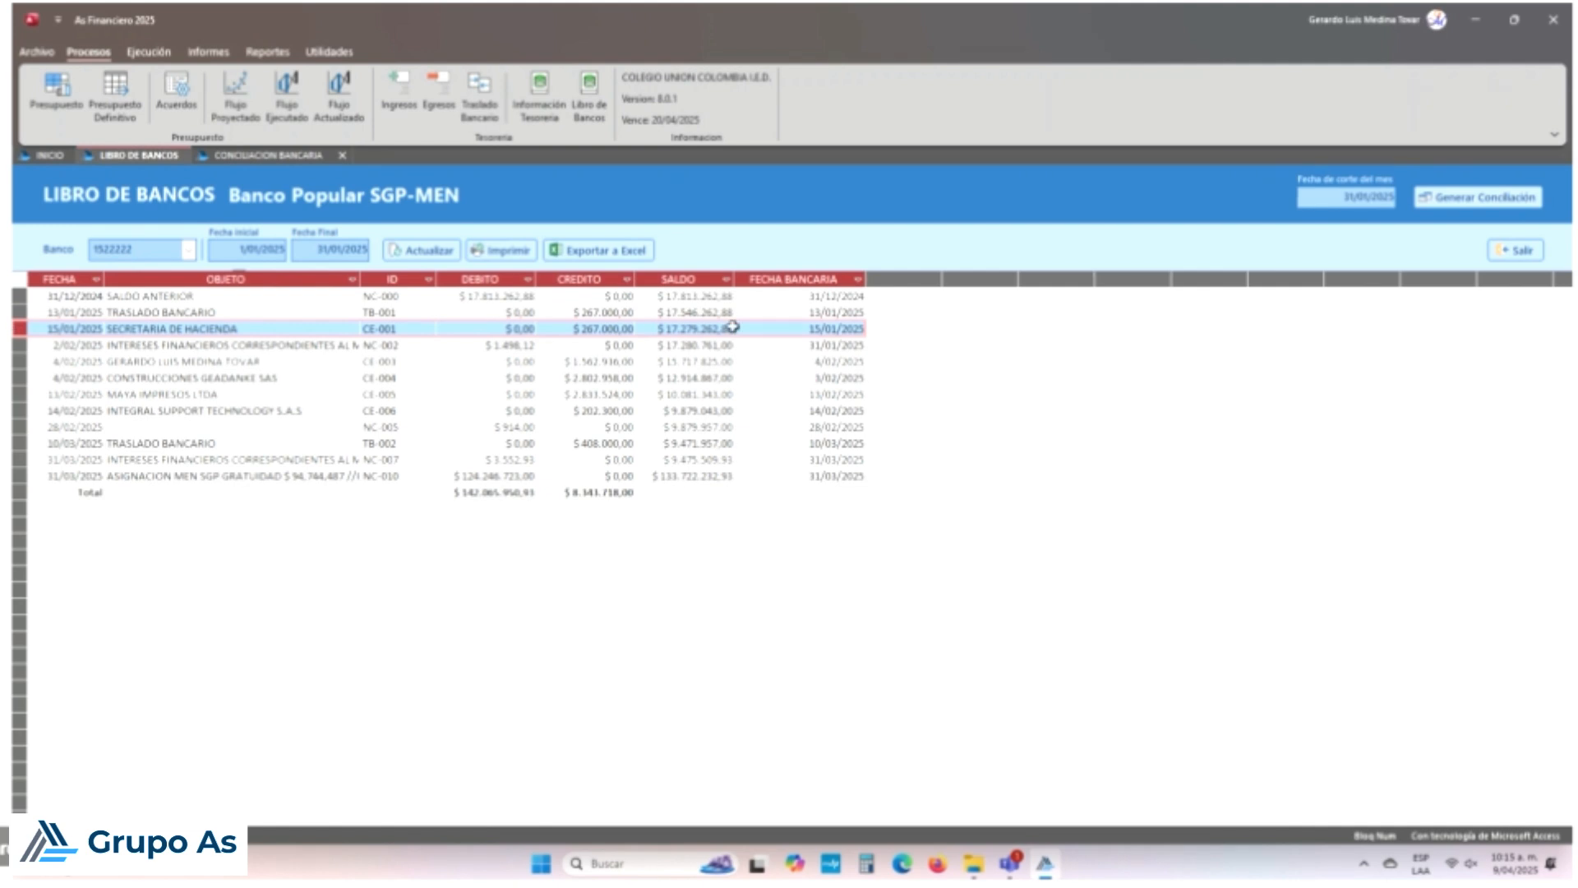
pyautogui.click(260, 155)
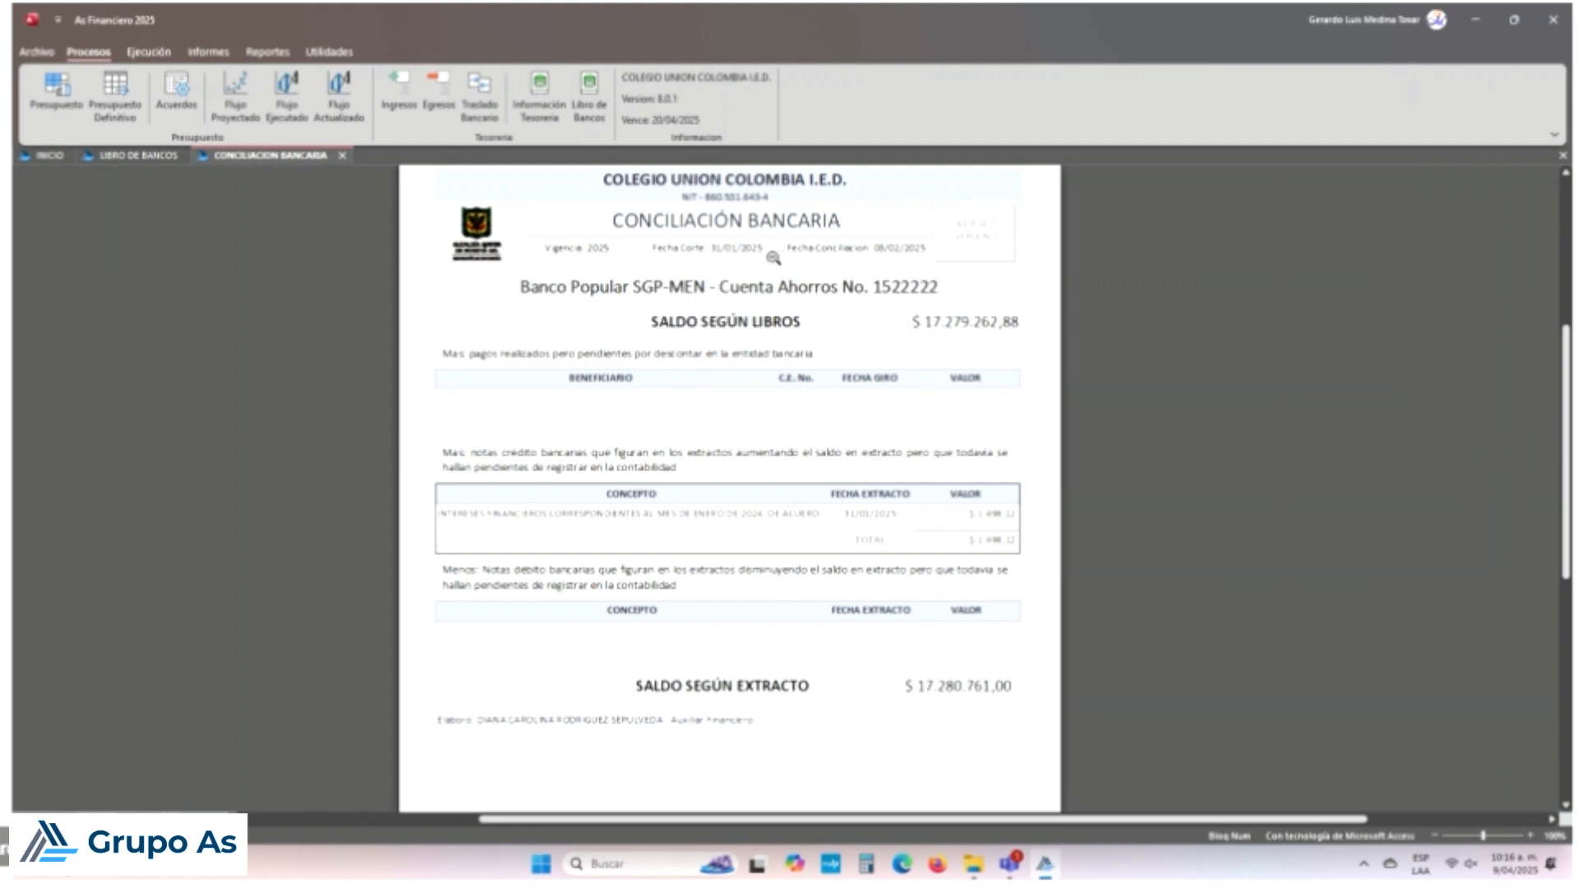
# Step: Close the CONCILIACION BANCARIA report tab to return to the Banco Popular SGP-MEN ledger
pyautogui.click(343, 156)
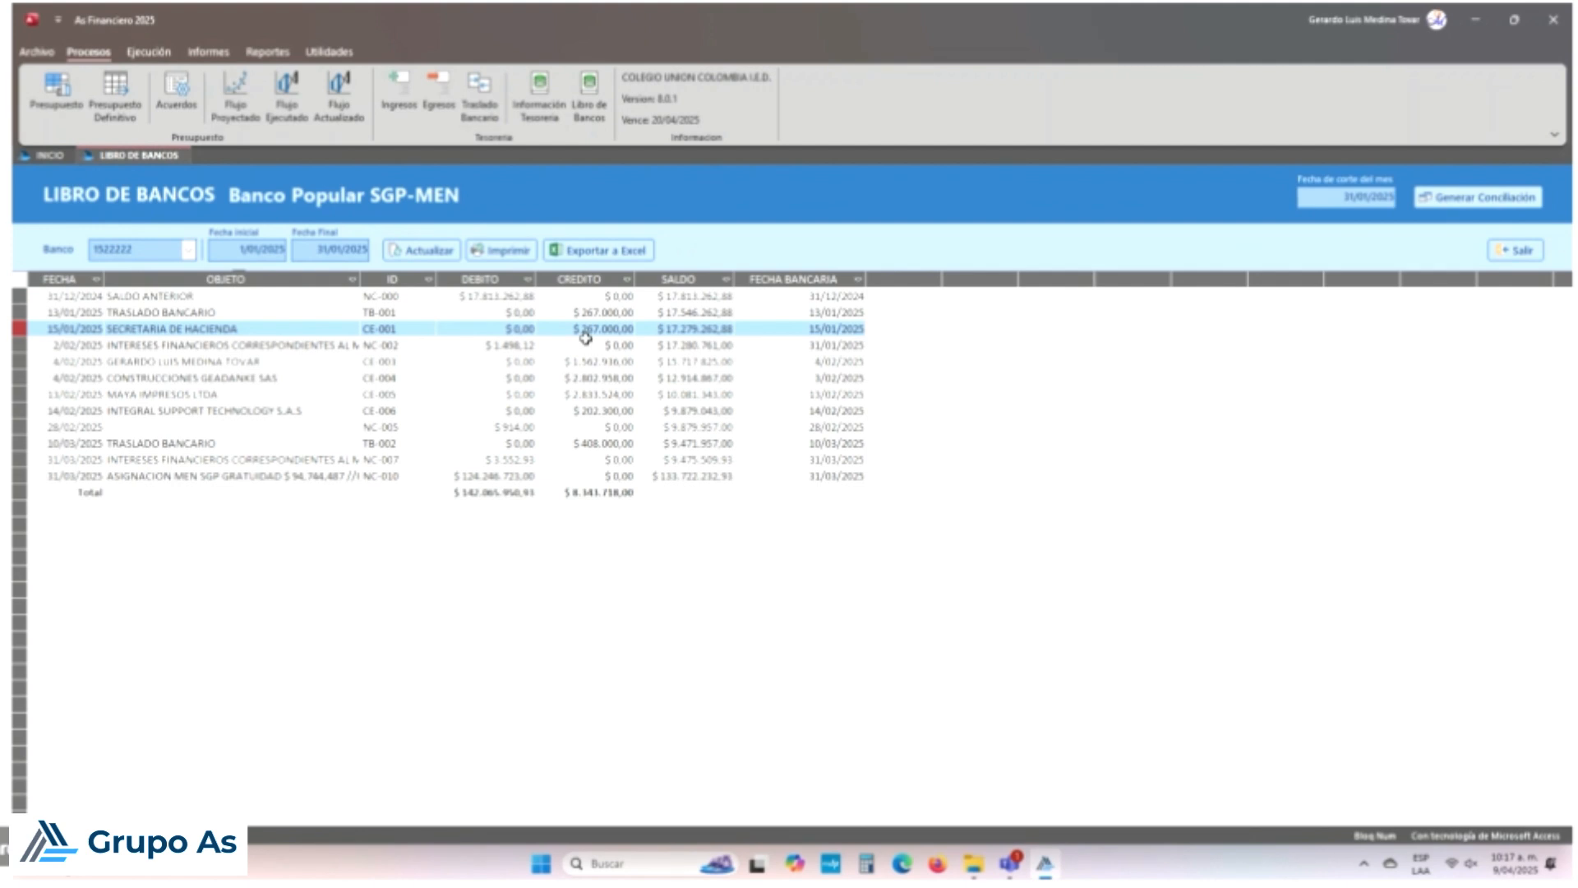
# Step: Exit the Libro de Bancos and show the Ejecución budget execution functions
pyautogui.click(1516, 249)
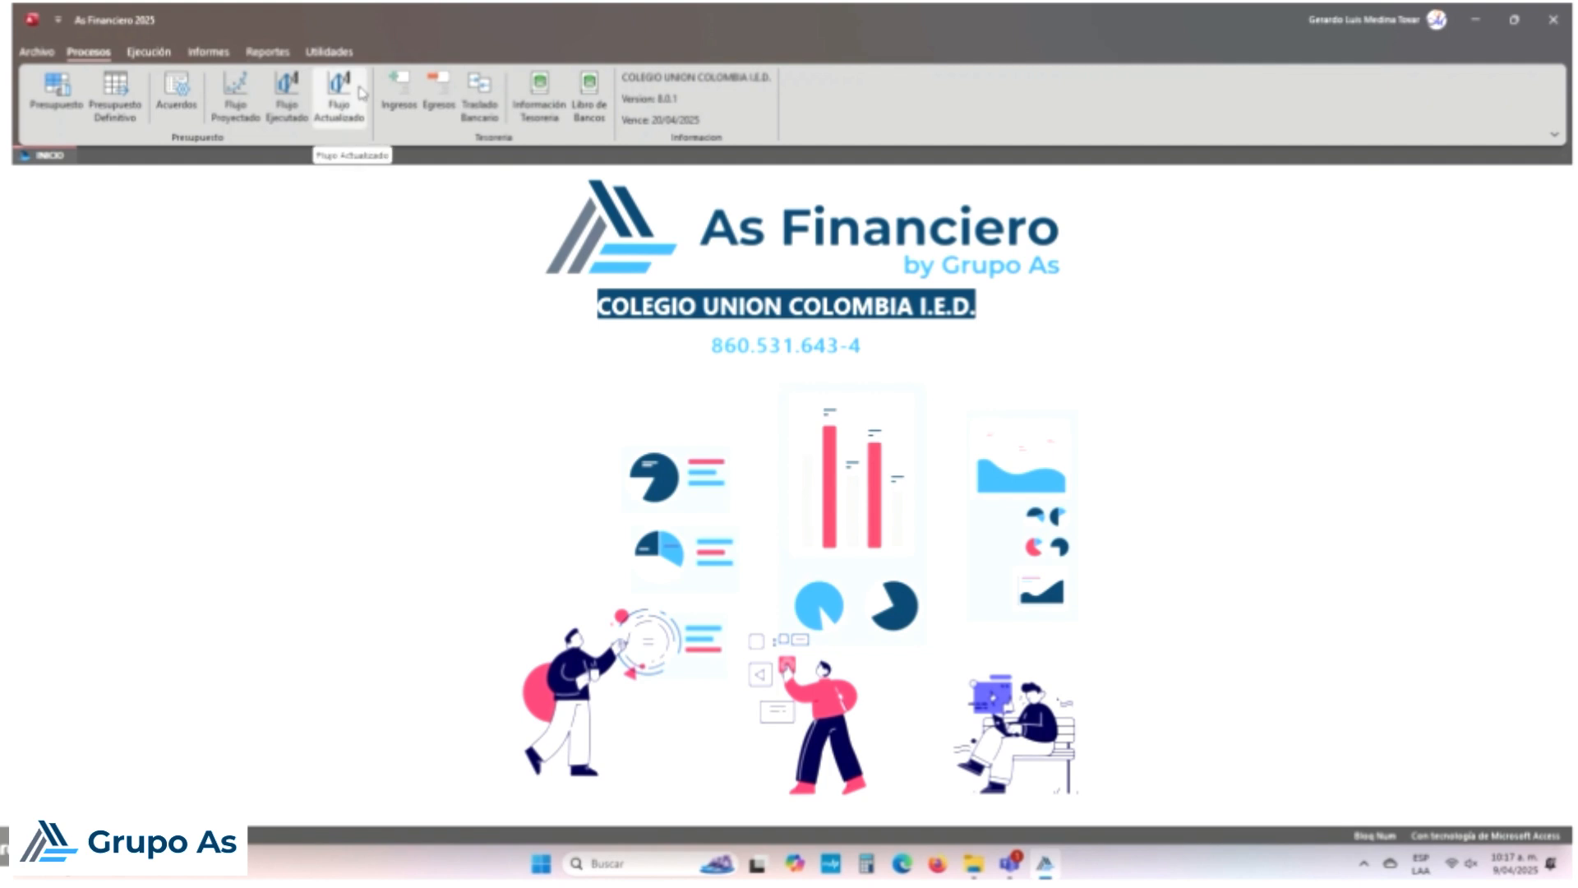
pyautogui.click(163, 54)
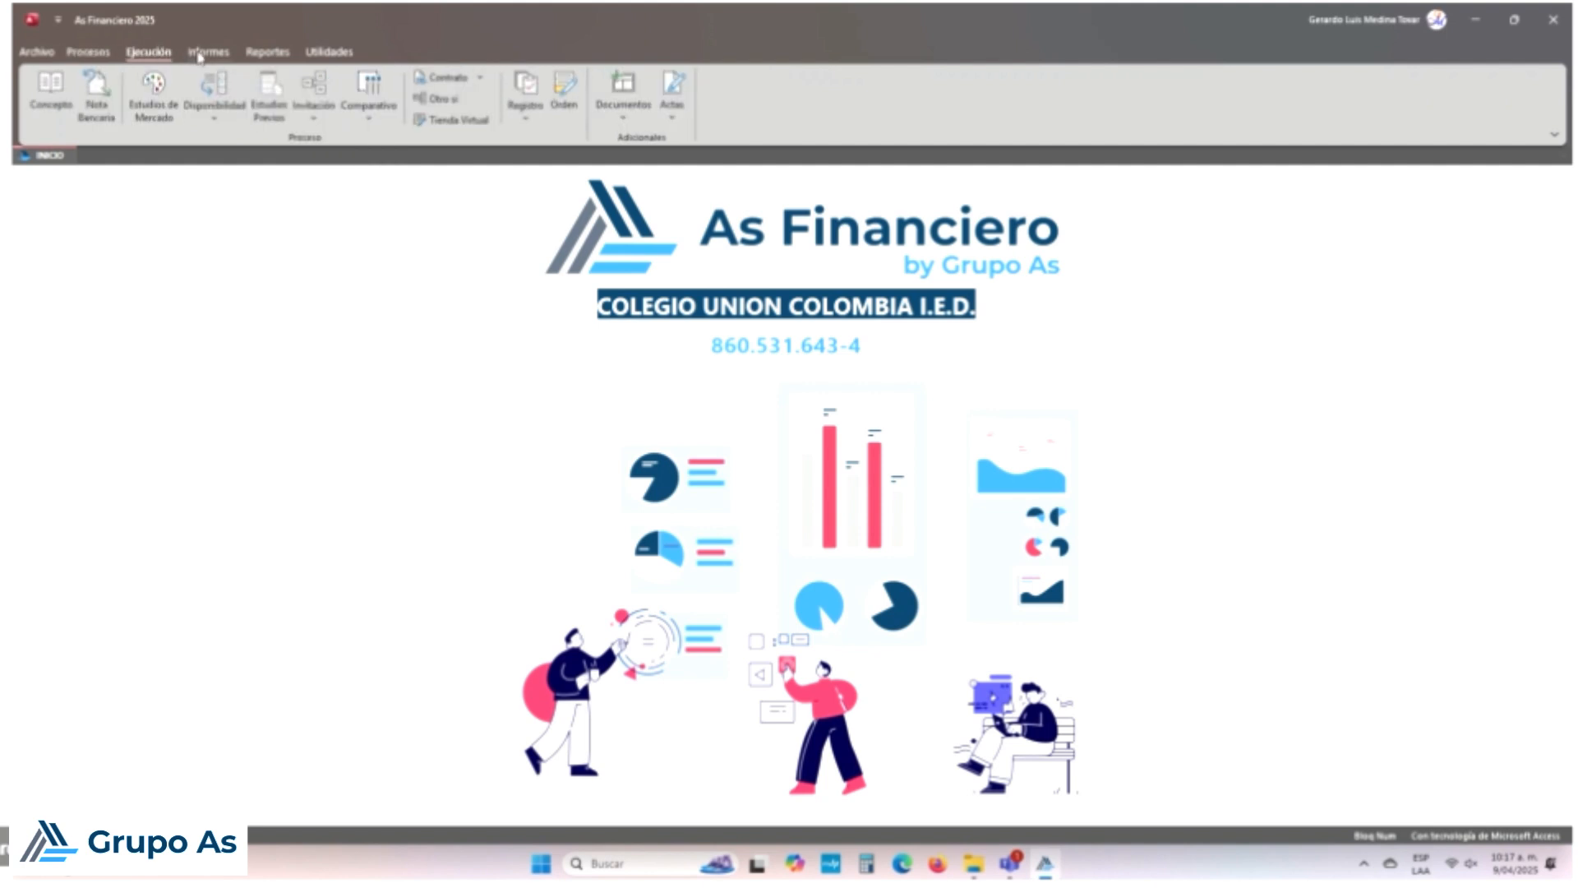
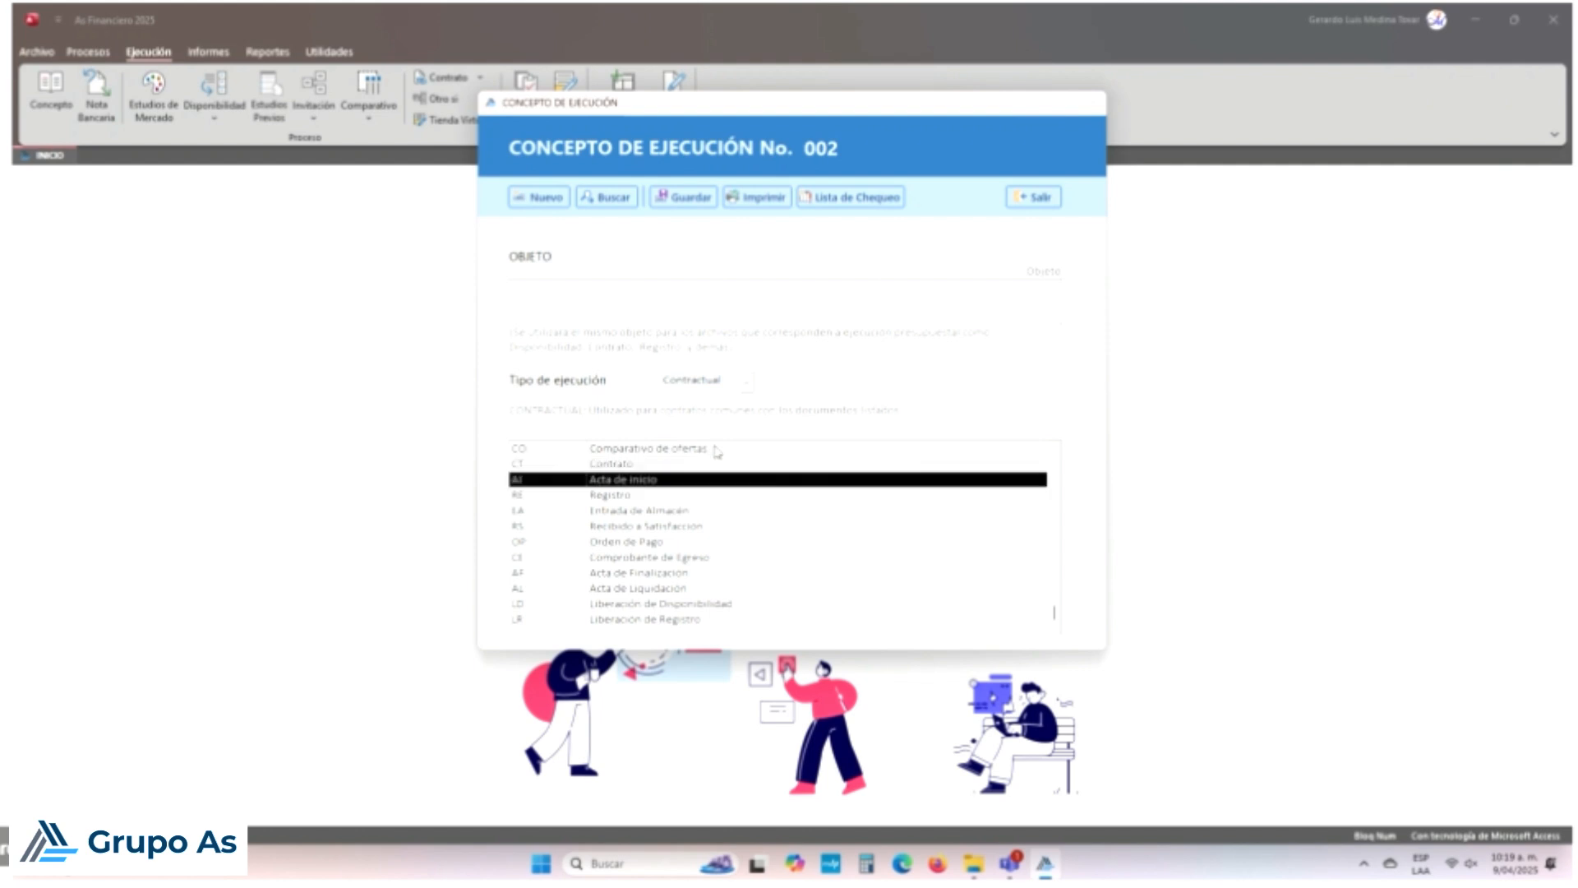
# Step: Change execution concept No. 002's Tipo de ejecución to Otro Si
pyautogui.press('End')
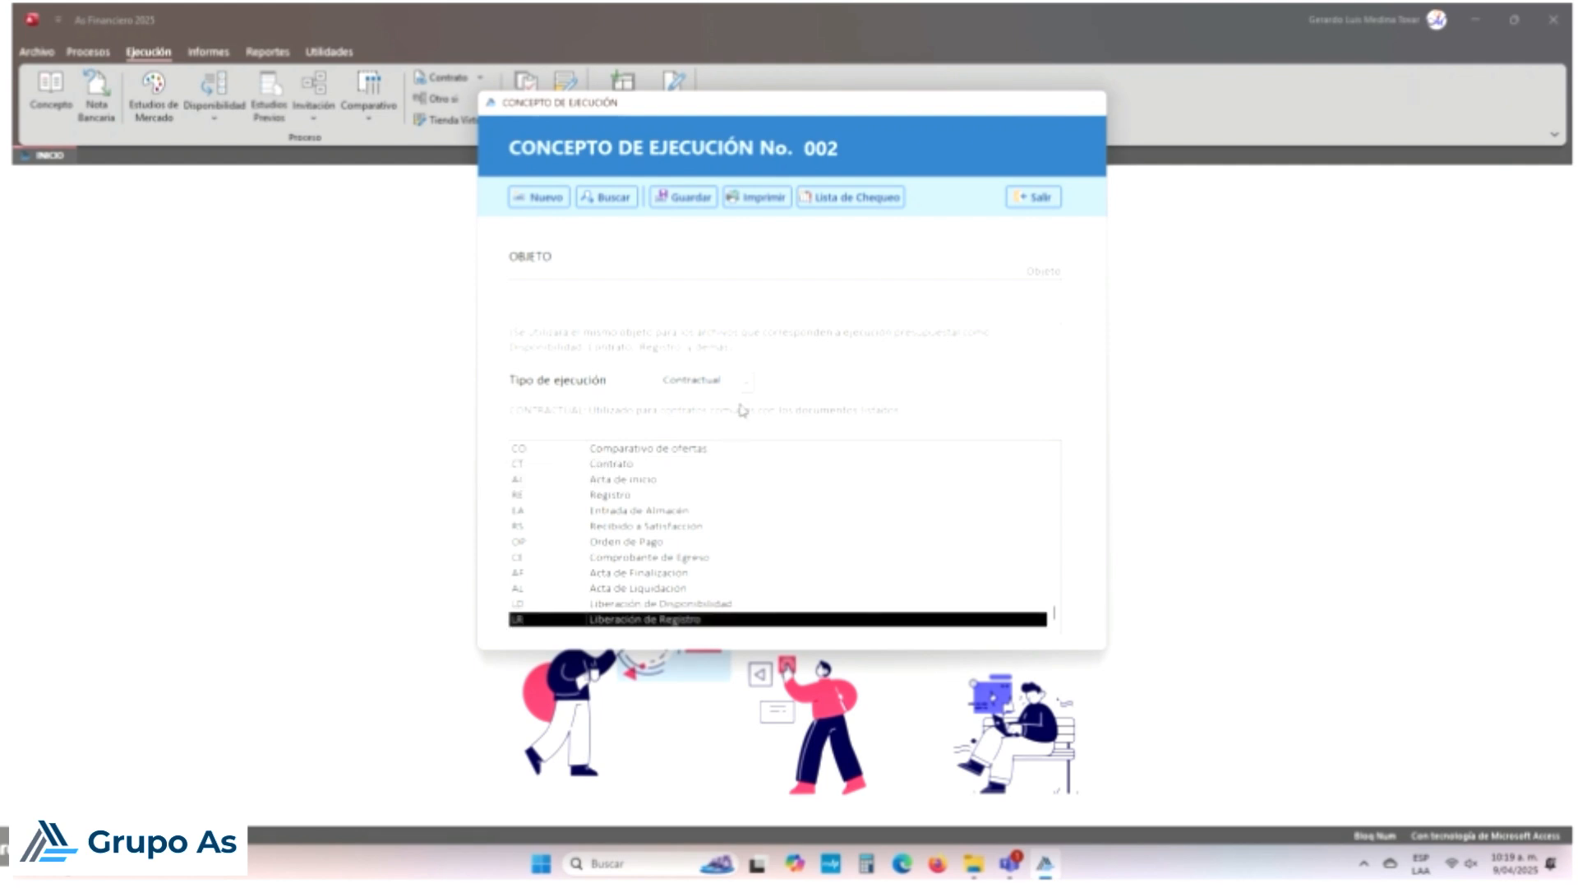
pyautogui.click(748, 380)
pyautogui.click(718, 417)
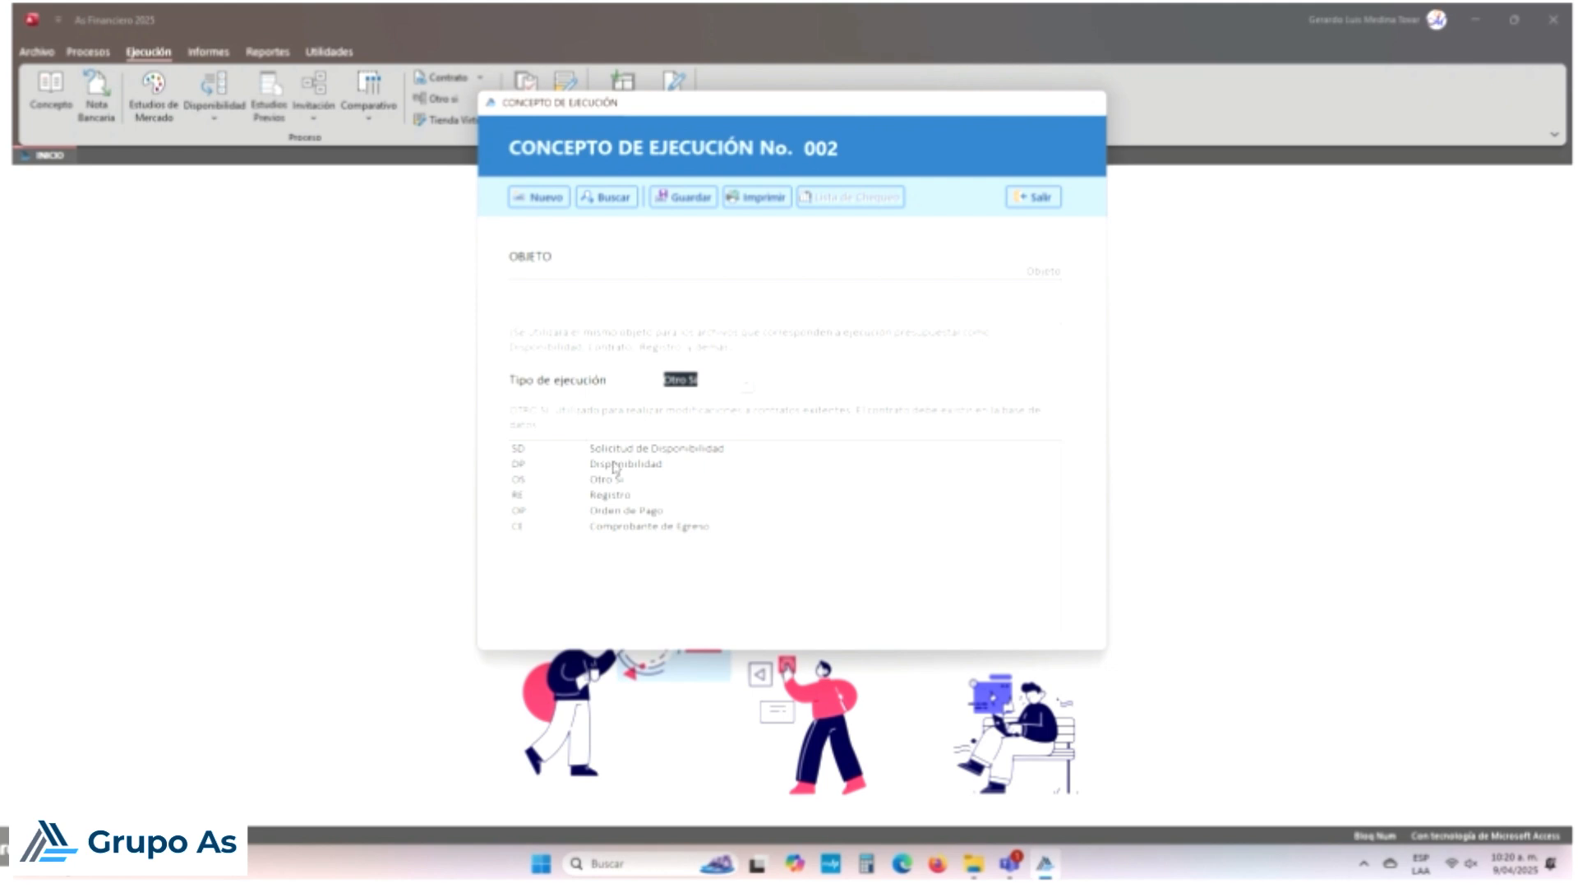
# Step: Review the Otro Si document steps SD, DP and OS, then list the execution types
pyautogui.click(670, 451)
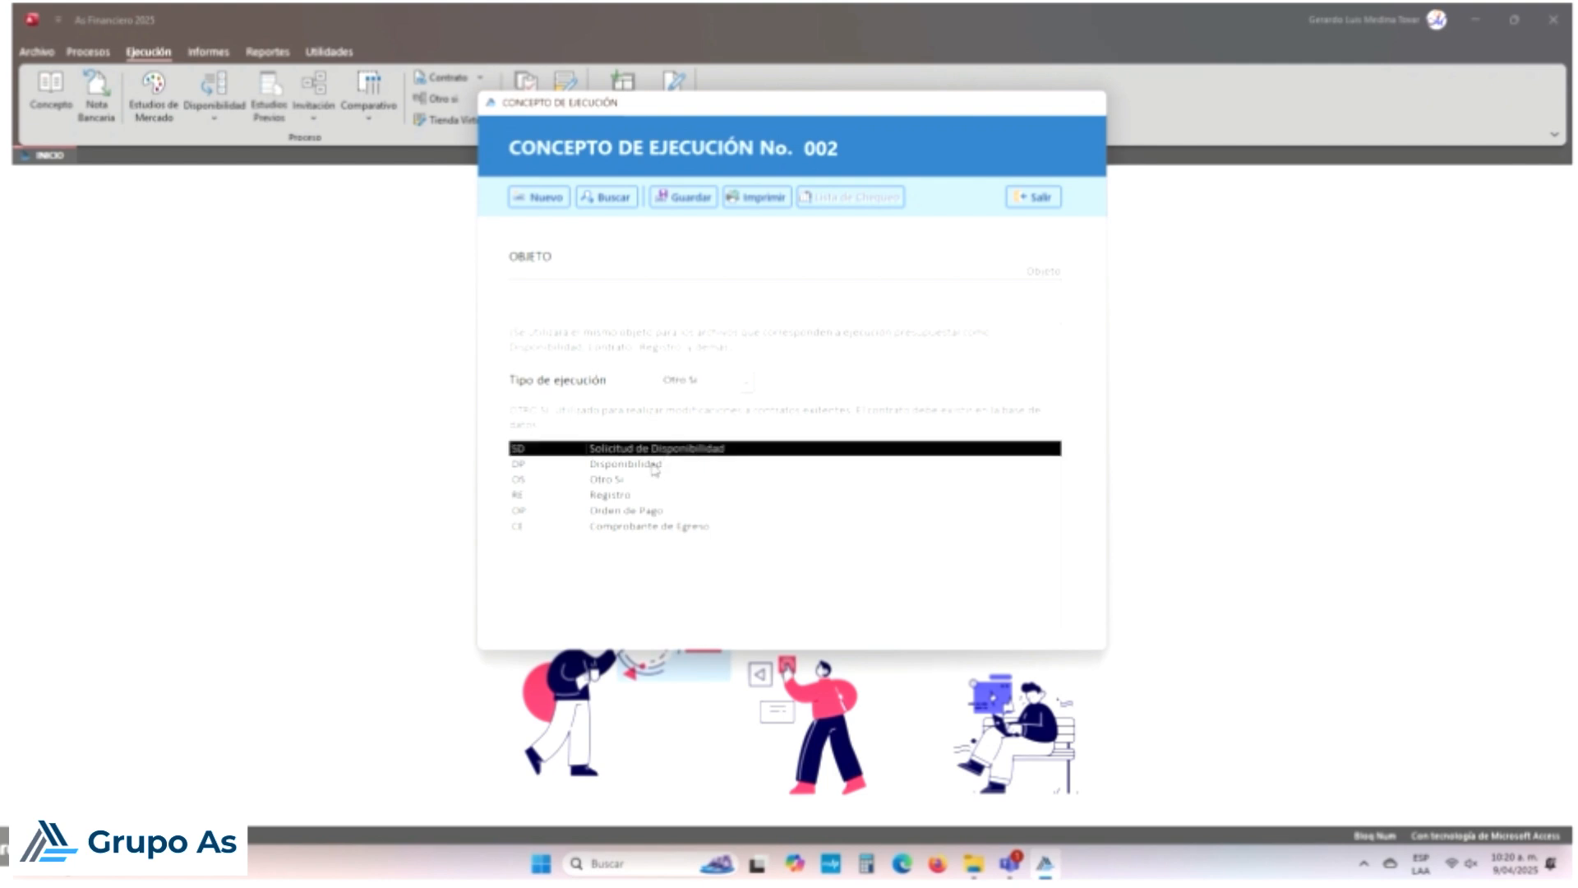
pyautogui.click(655, 466)
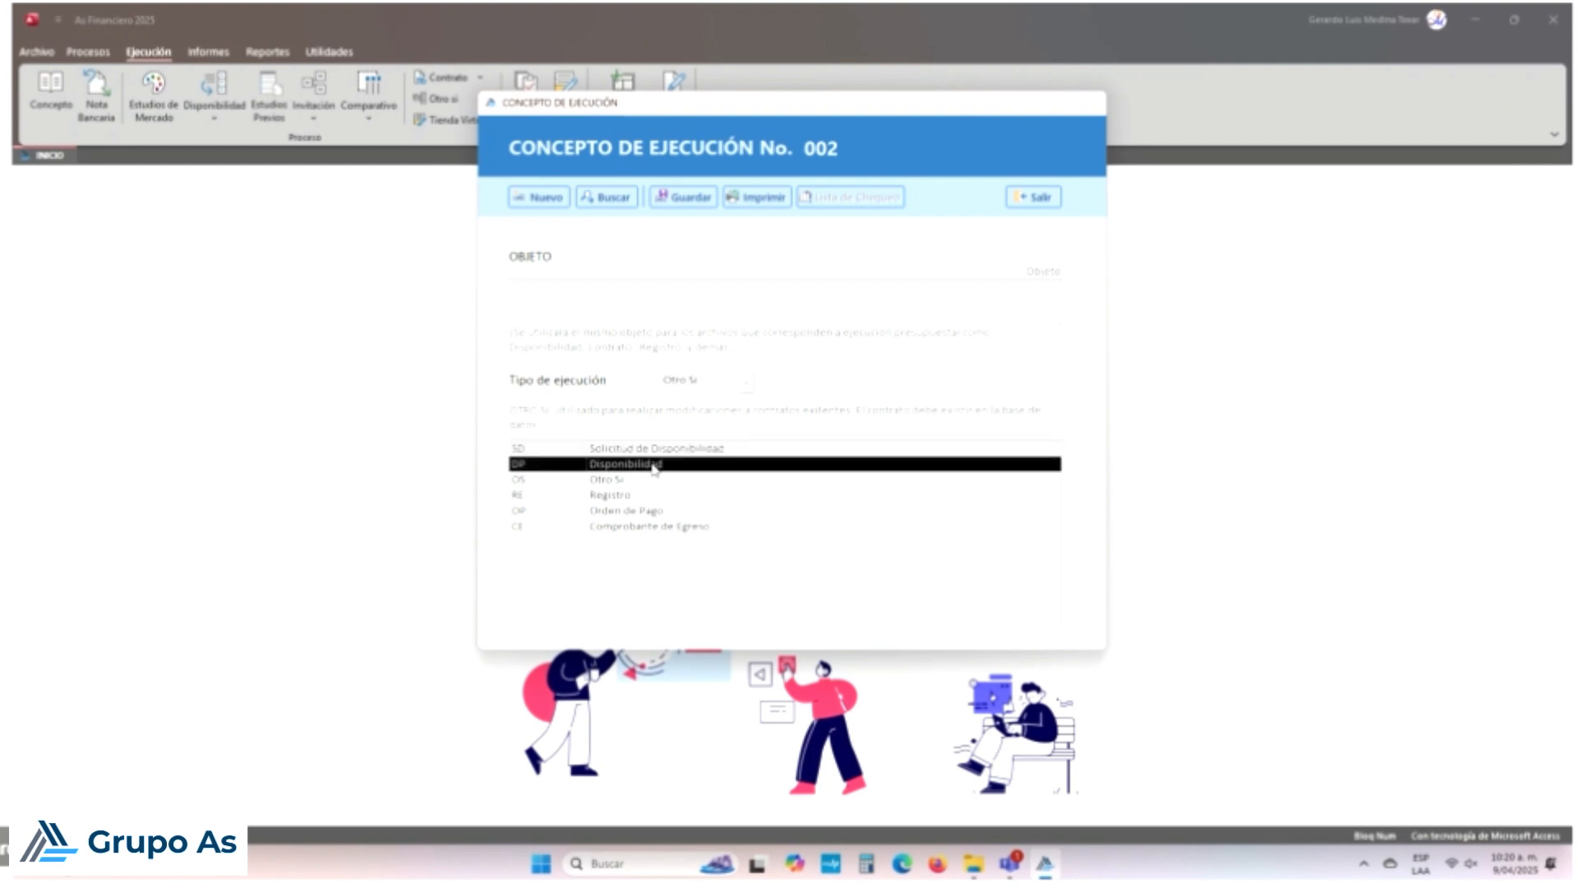
pyautogui.click(632, 483)
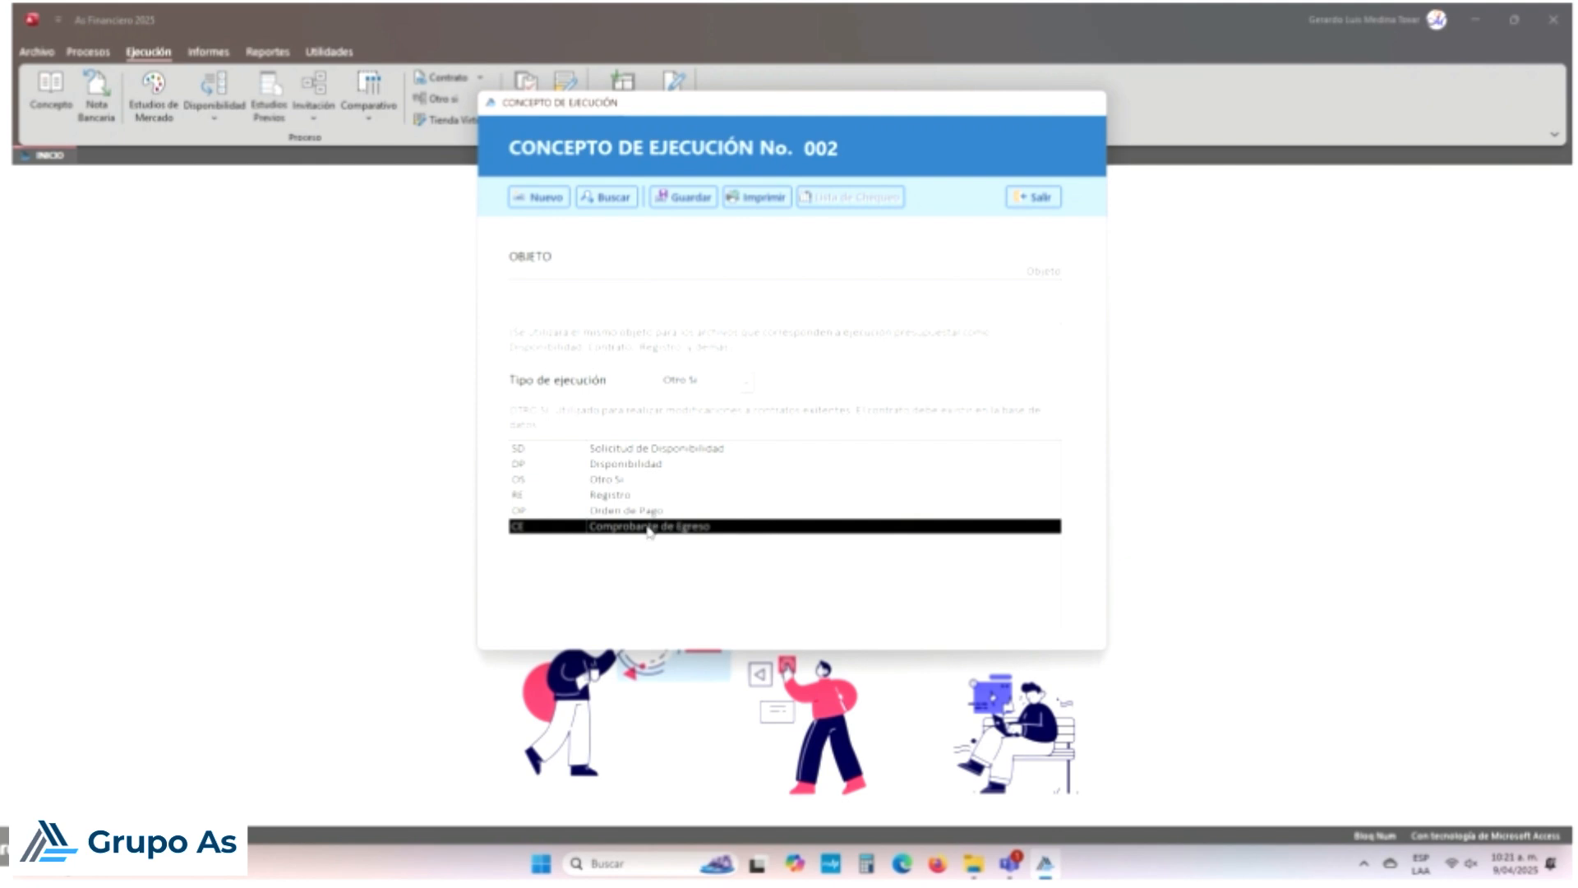
pyautogui.click(746, 383)
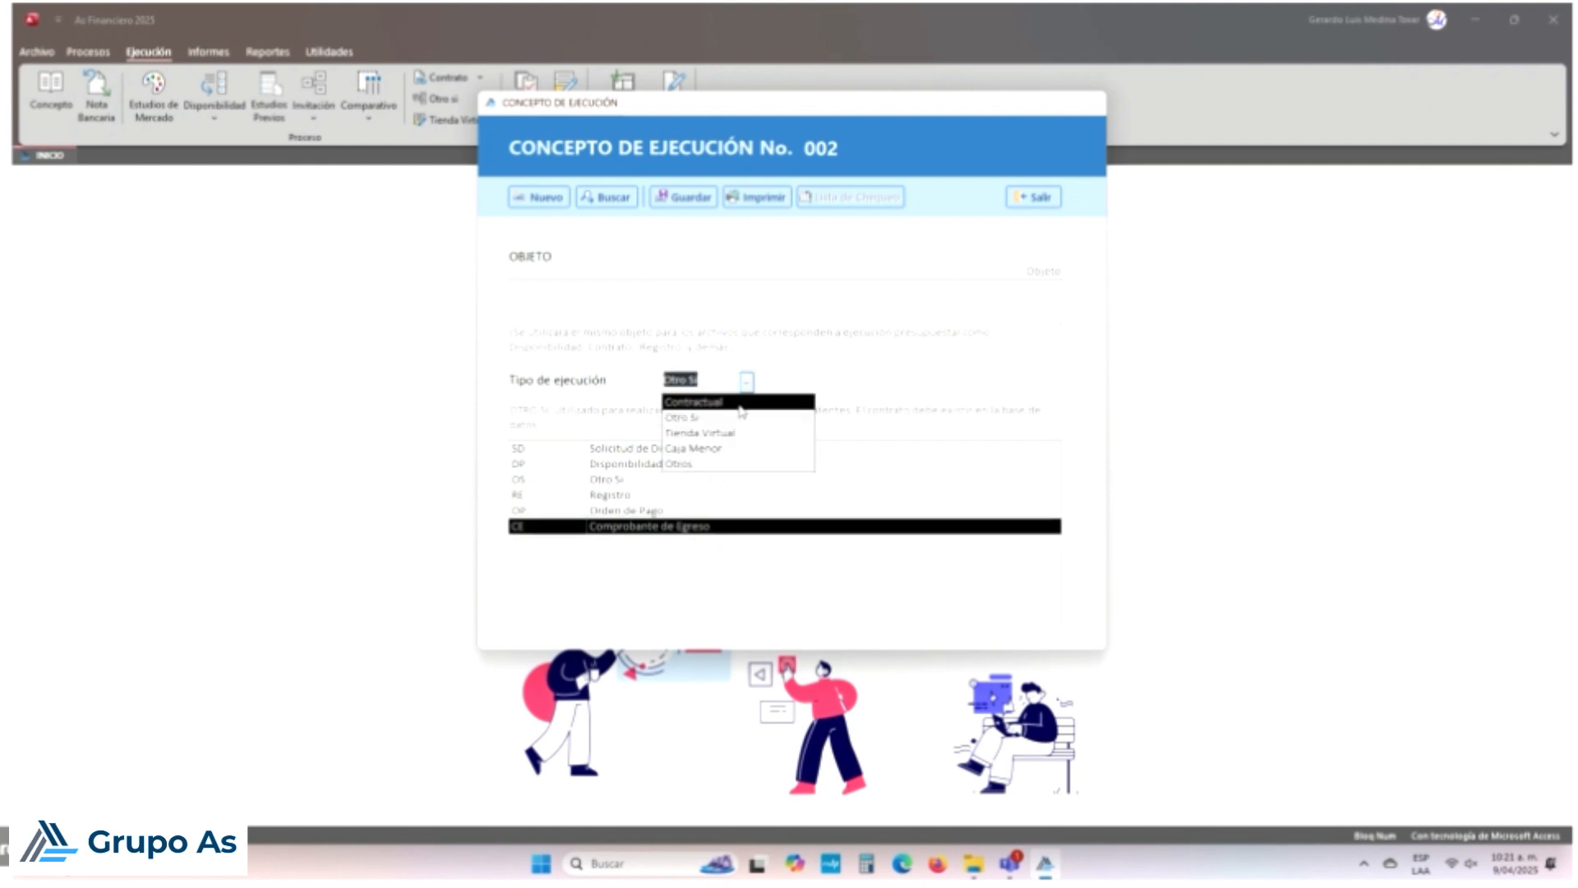
# Step: Switch concept 002 to Tienda Virtual and review its EM, SD, DP, EP and OC steps
pyautogui.click(728, 443)
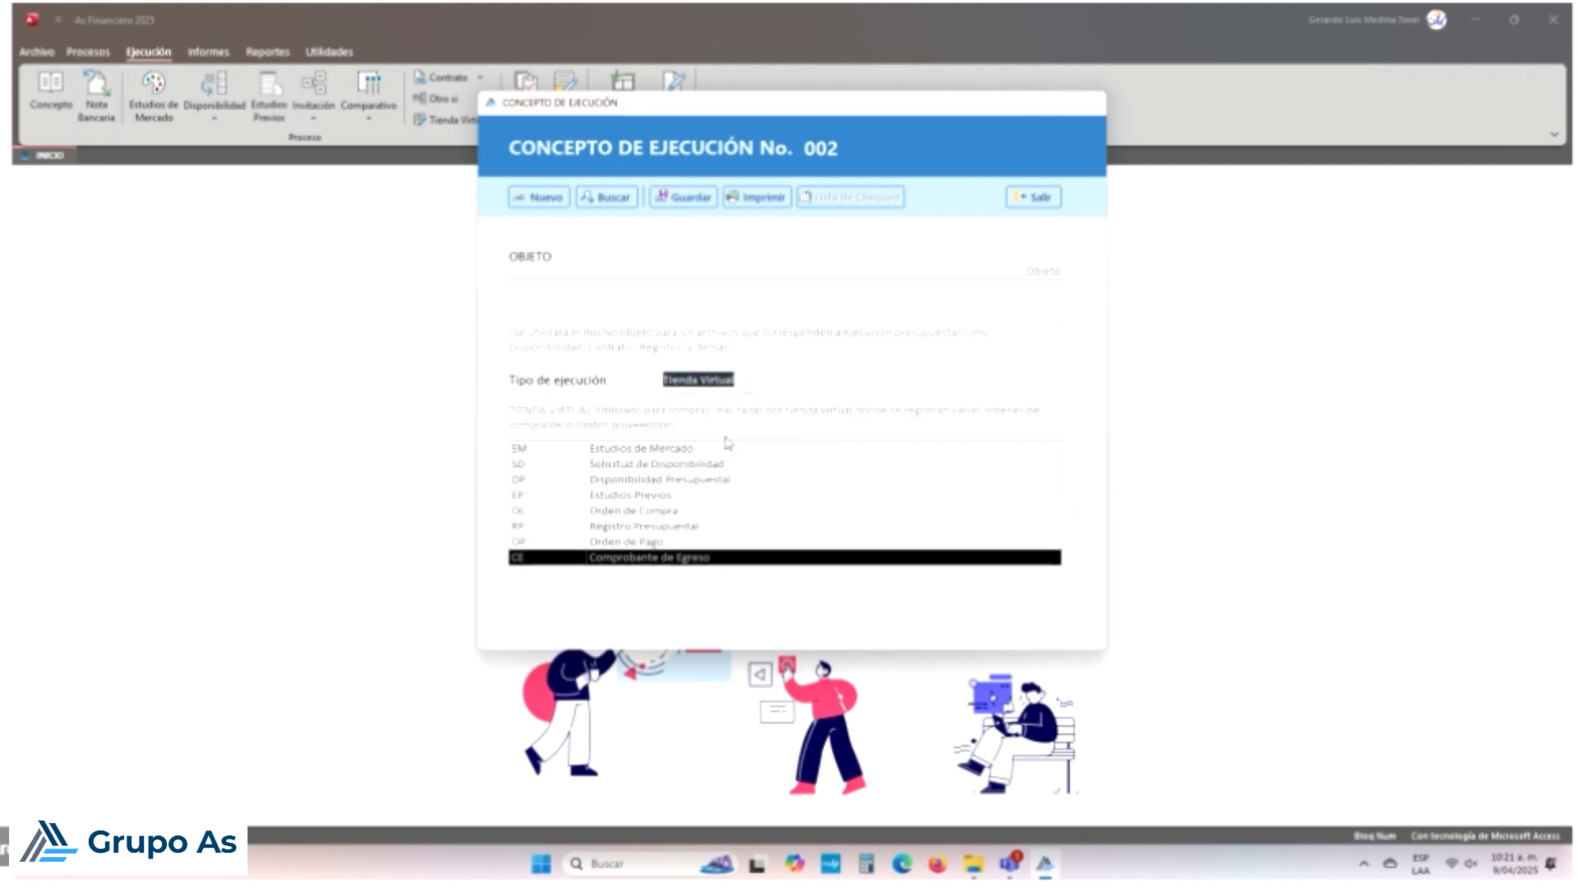
pyautogui.click(679, 450)
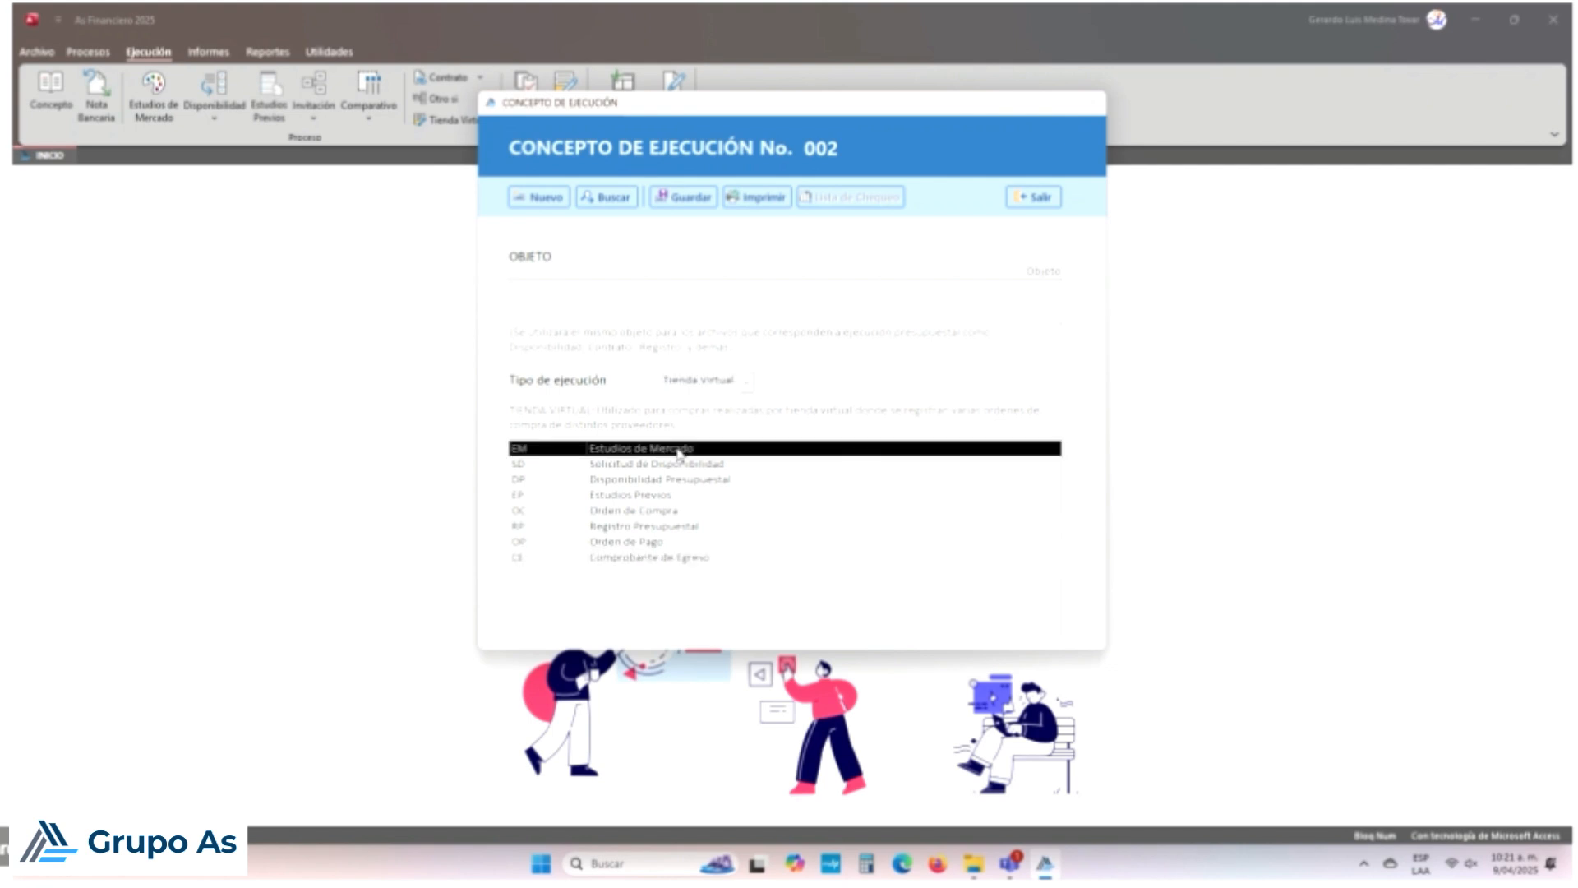
pyautogui.click(681, 465)
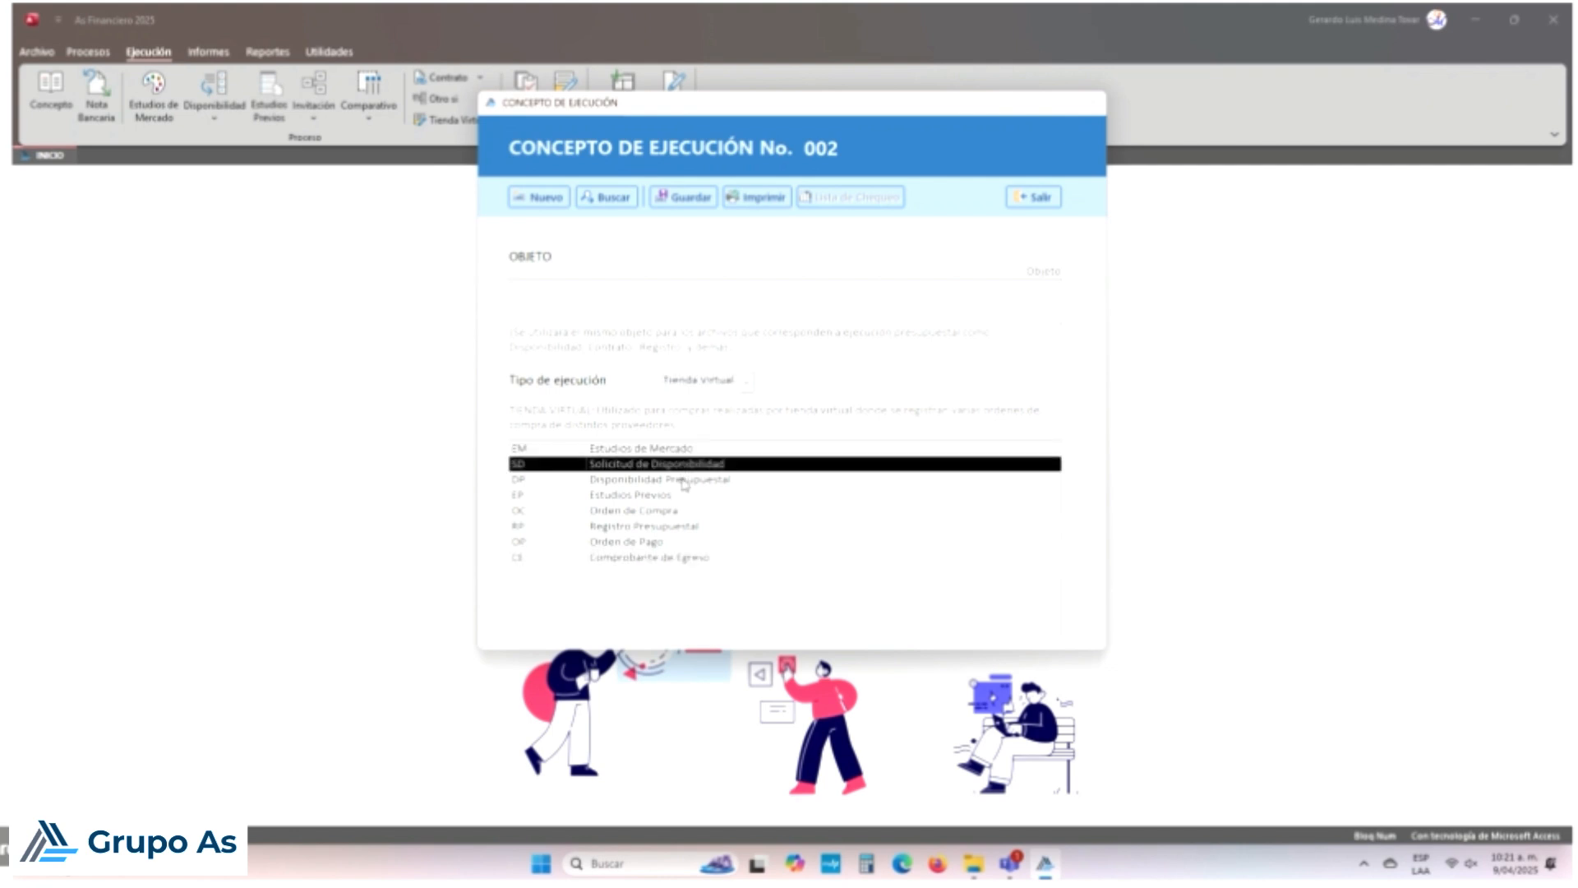
pyautogui.click(685, 483)
pyautogui.click(674, 494)
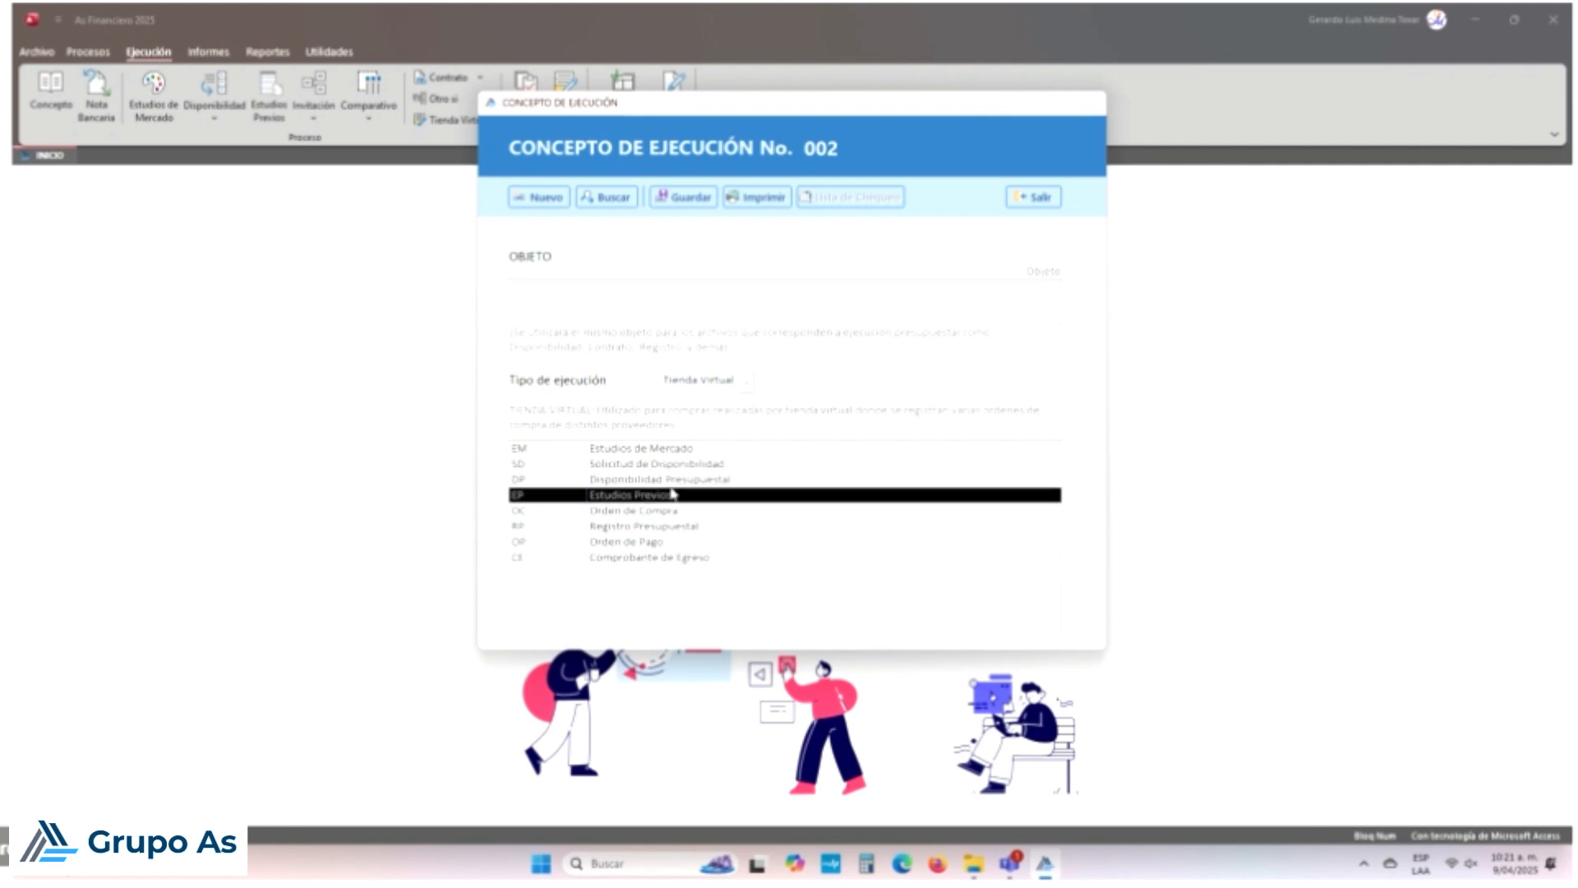
pyautogui.click(668, 511)
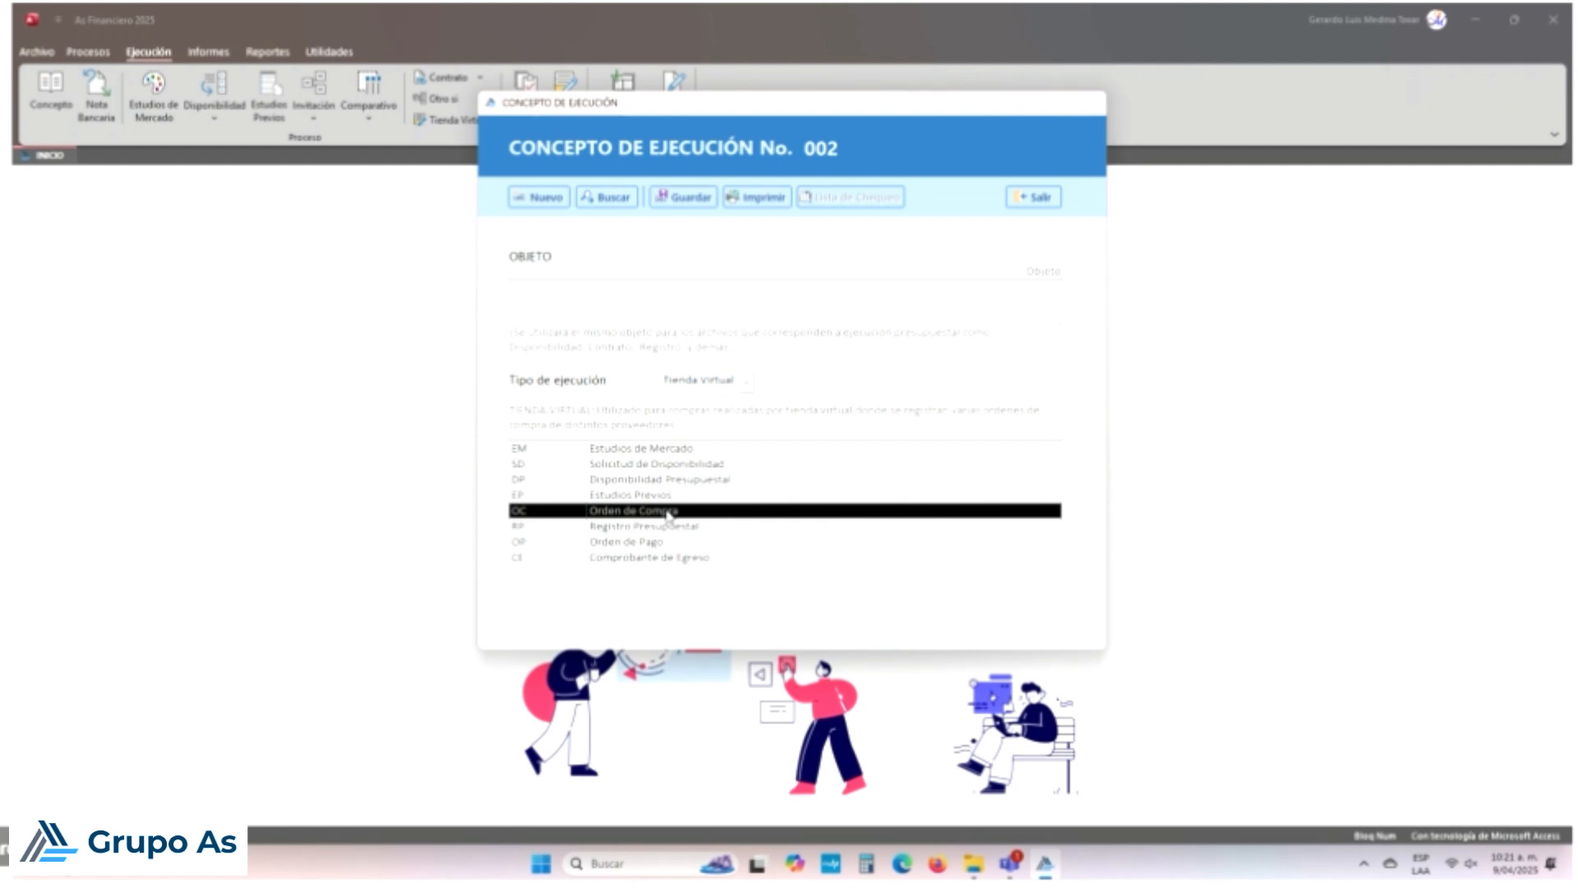
# Step: Review the RP, OP and CE steps, then revisit EM and OC
pyautogui.click(668, 531)
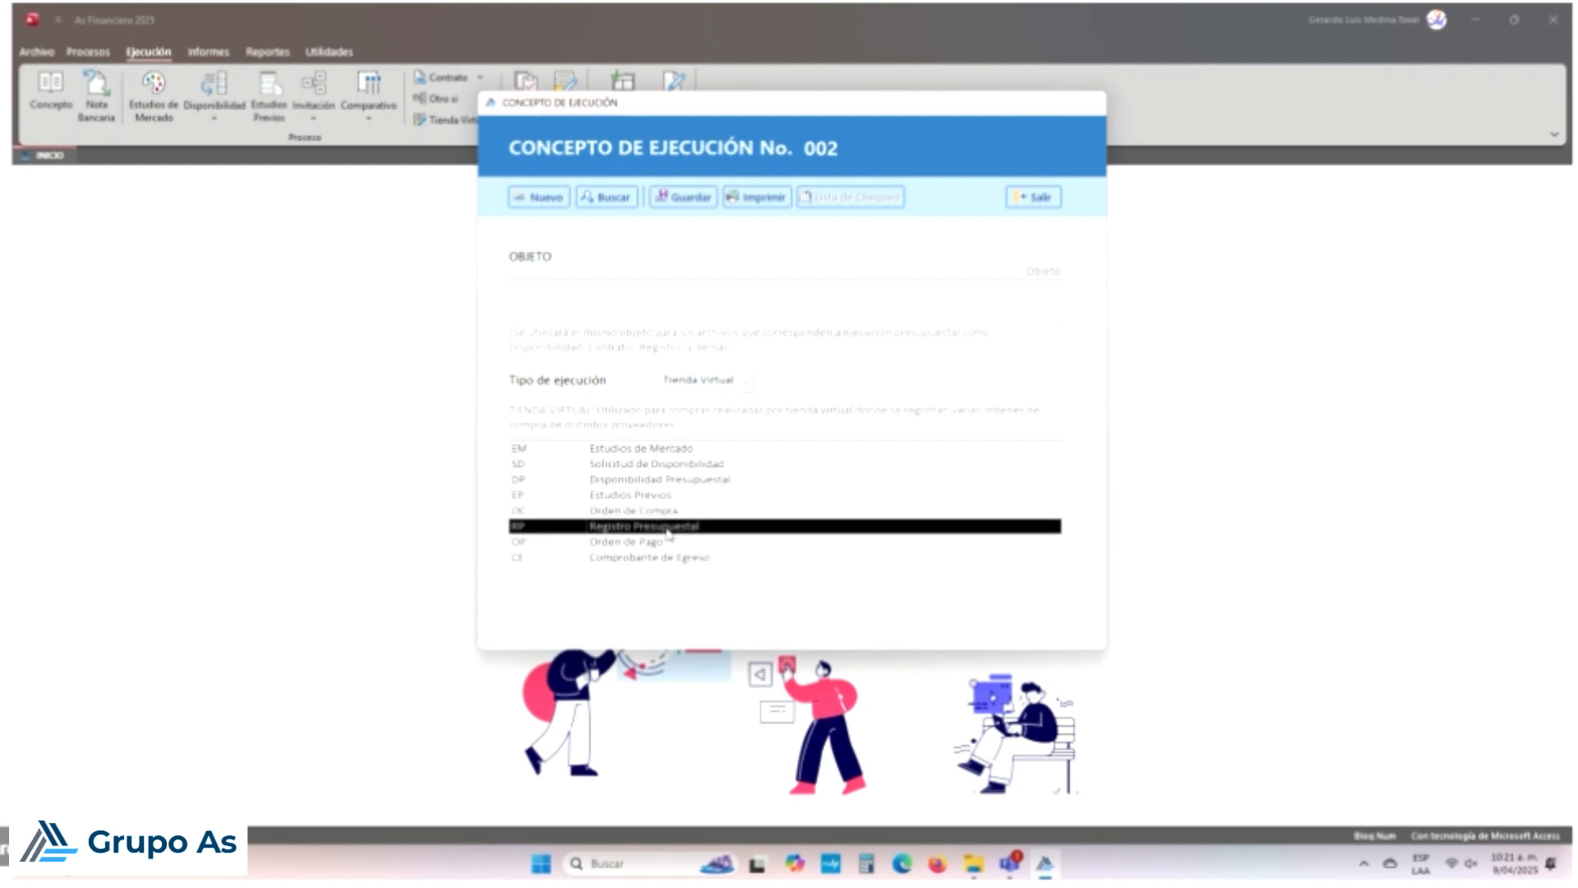
pyautogui.click(670, 544)
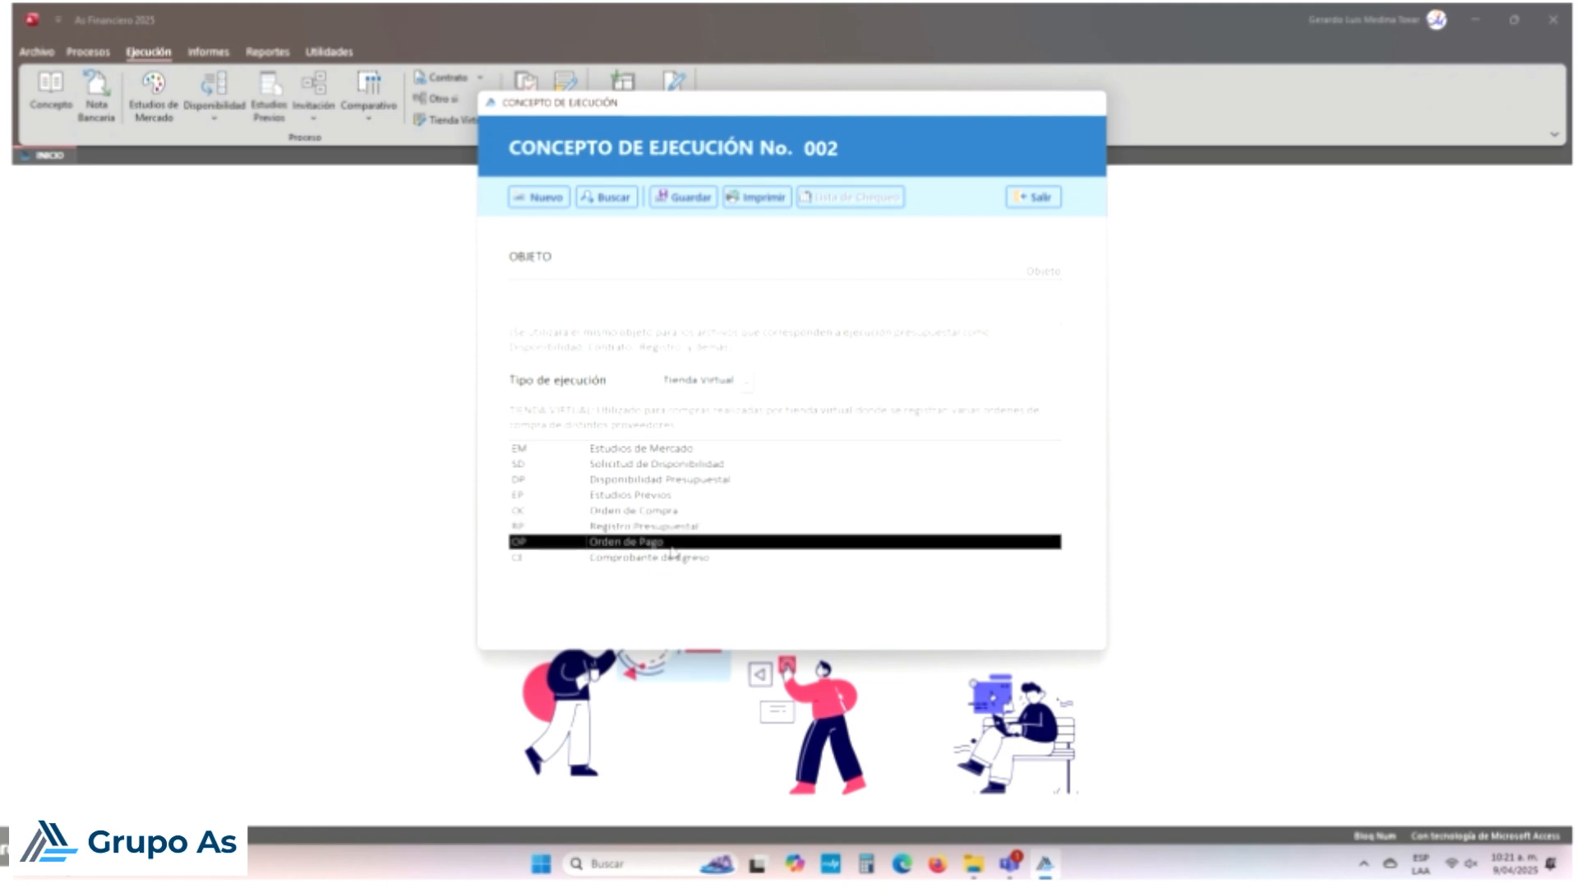
pyautogui.click(684, 560)
pyautogui.click(663, 454)
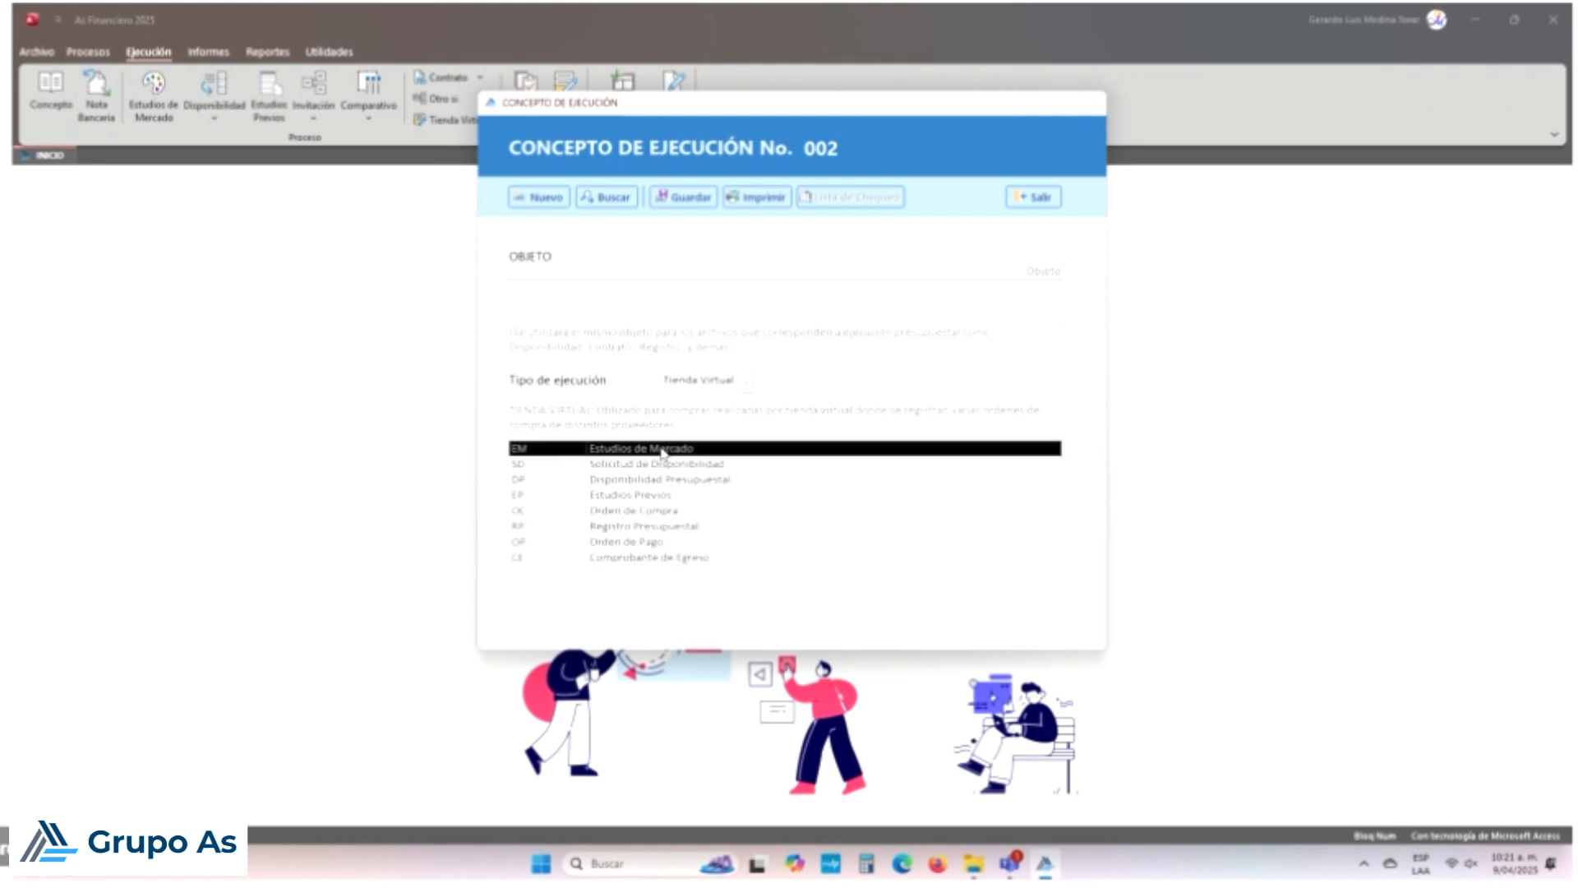
pyautogui.click(667, 512)
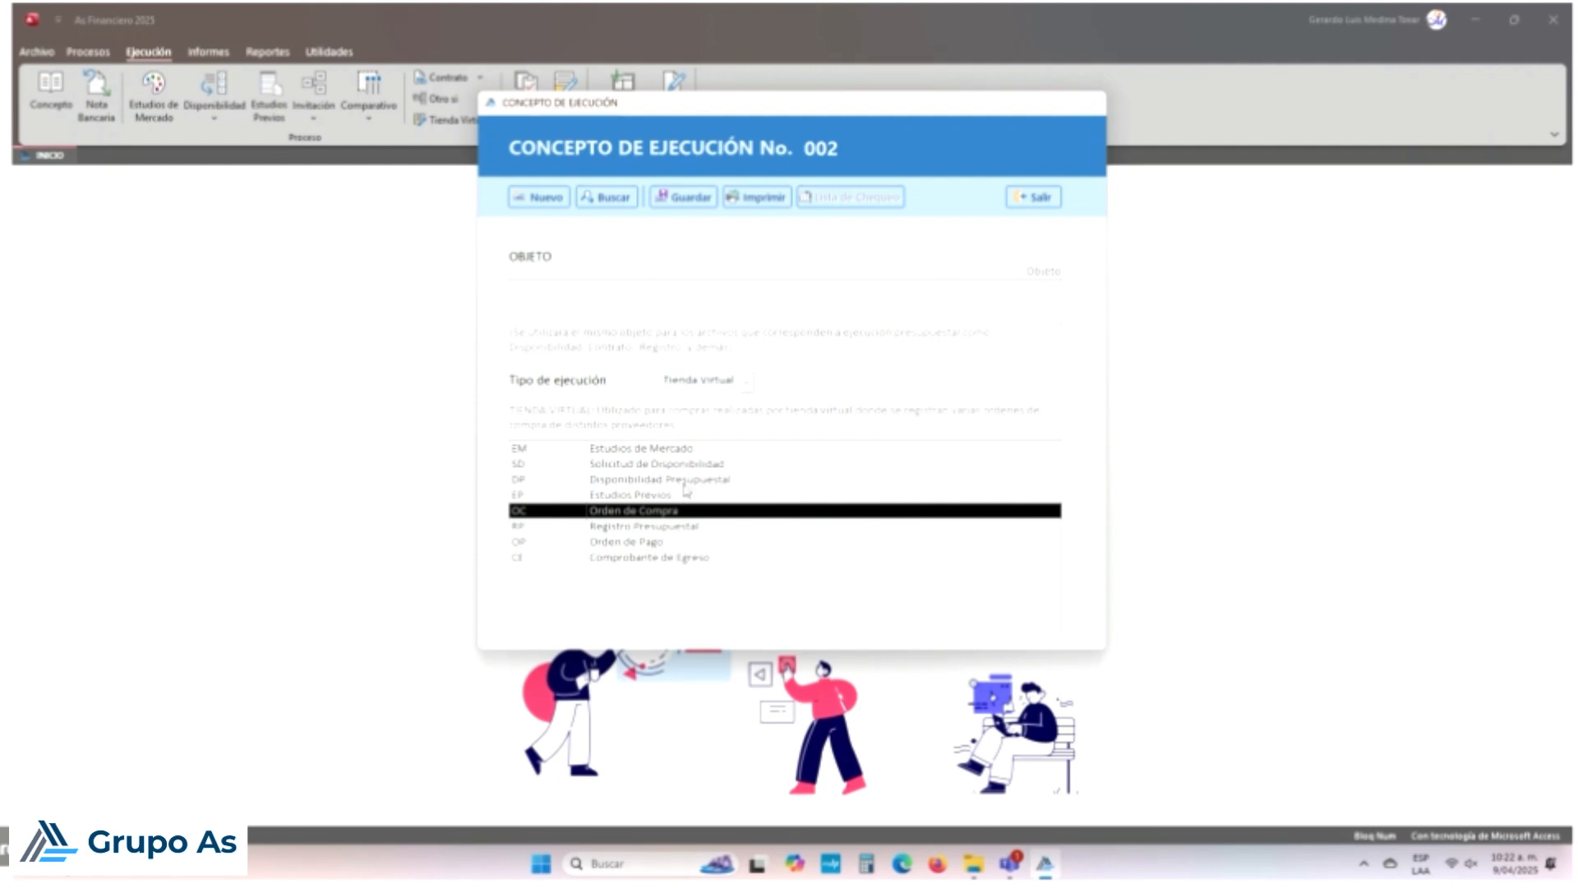
# Step: Recheck the Tienda Virtual steps DP, OC, RP, OP and CE, then list the execution types again
pyautogui.click(688, 481)
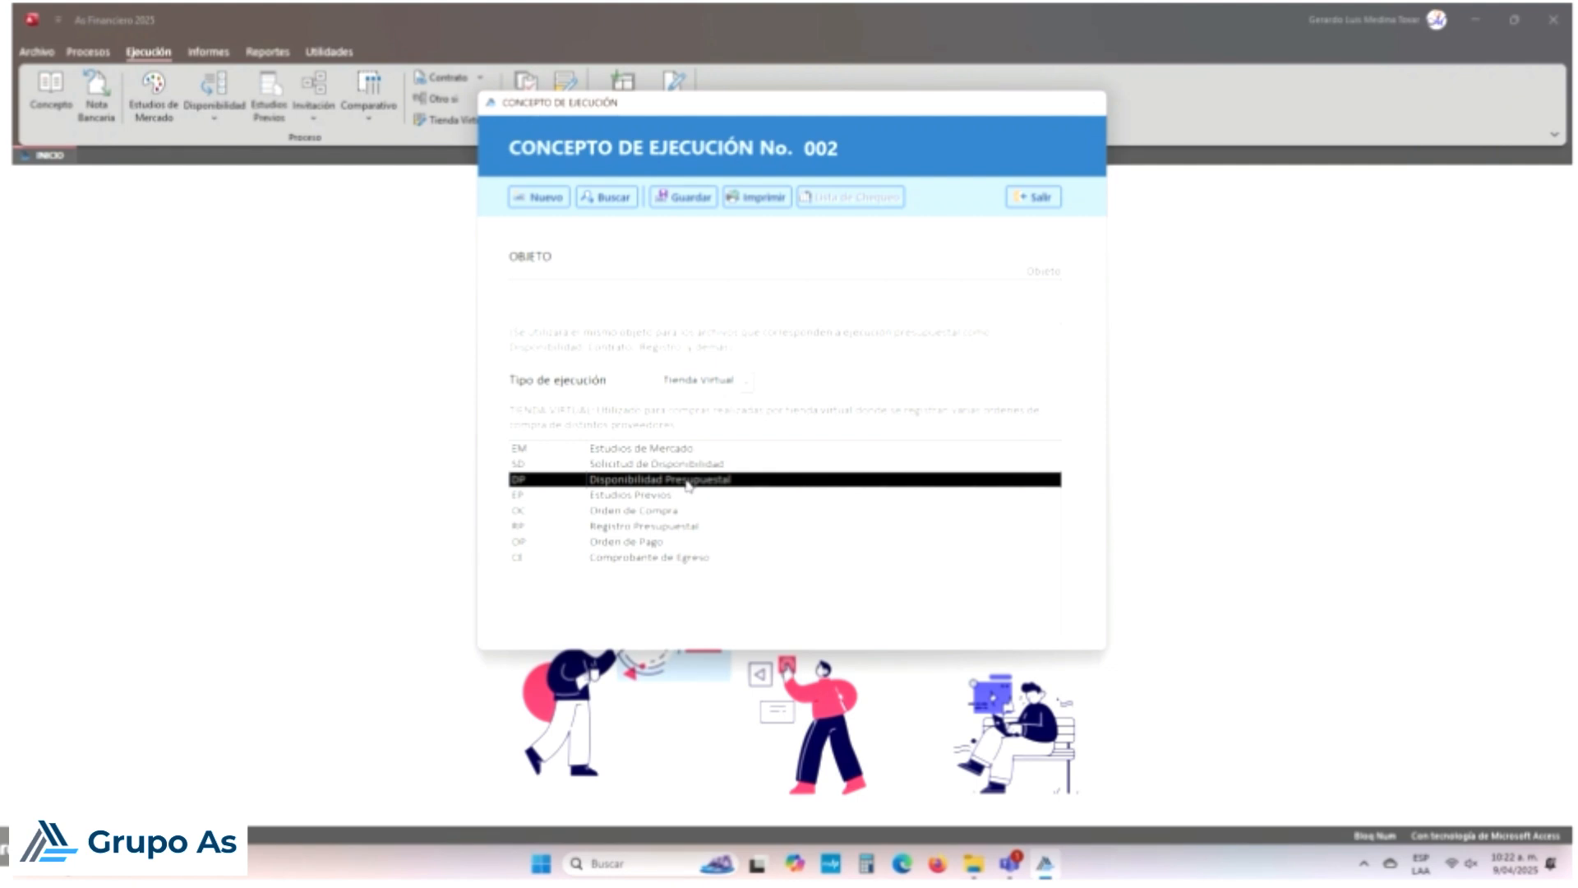
pyautogui.click(669, 513)
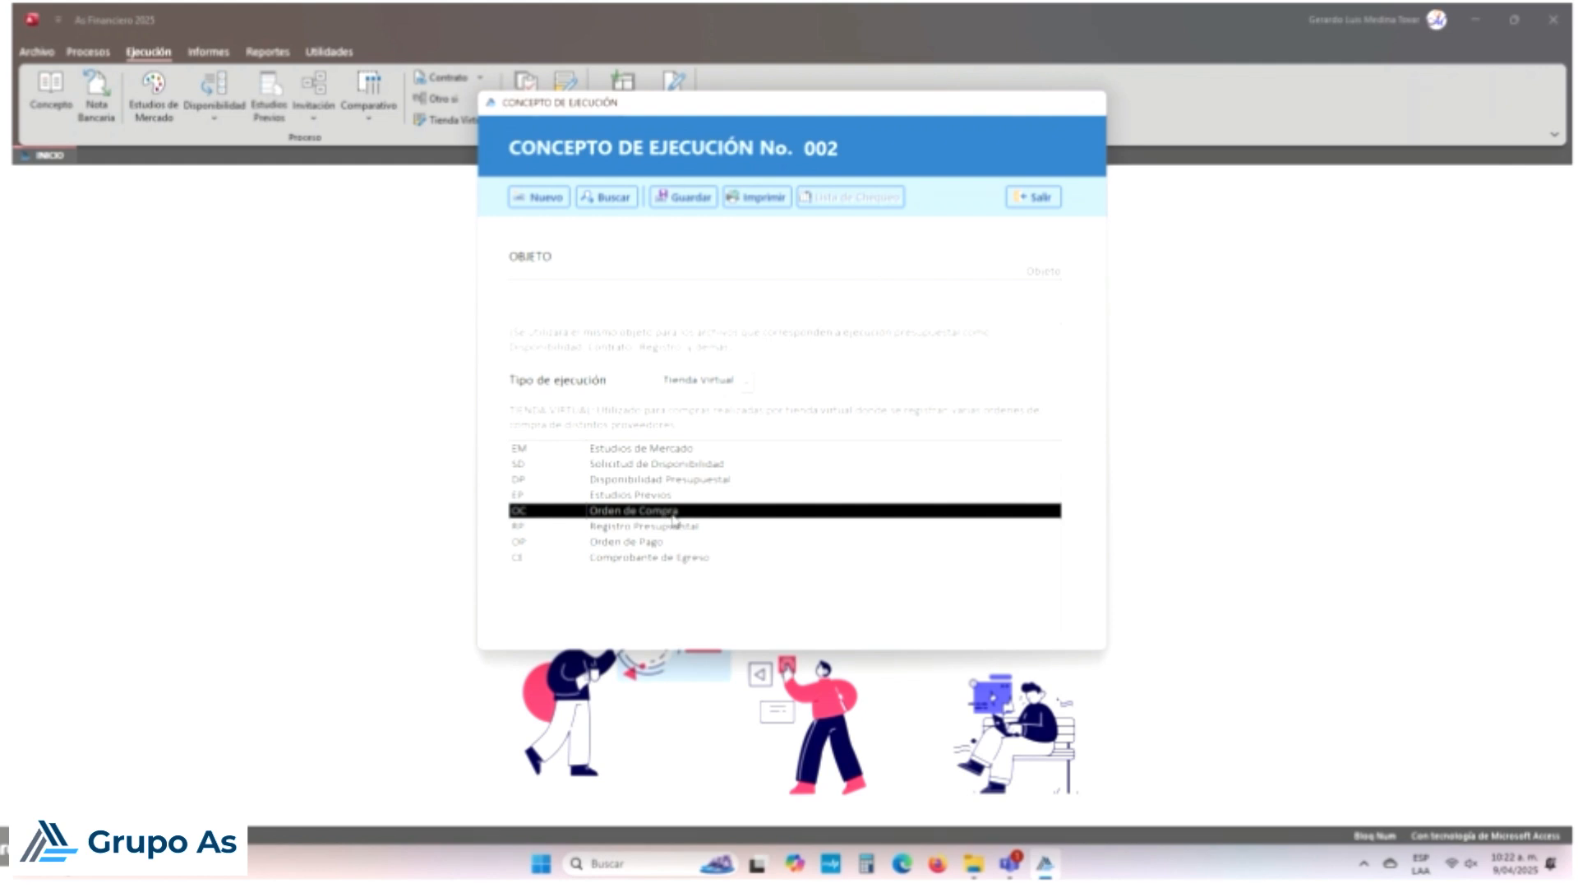
pyautogui.click(677, 526)
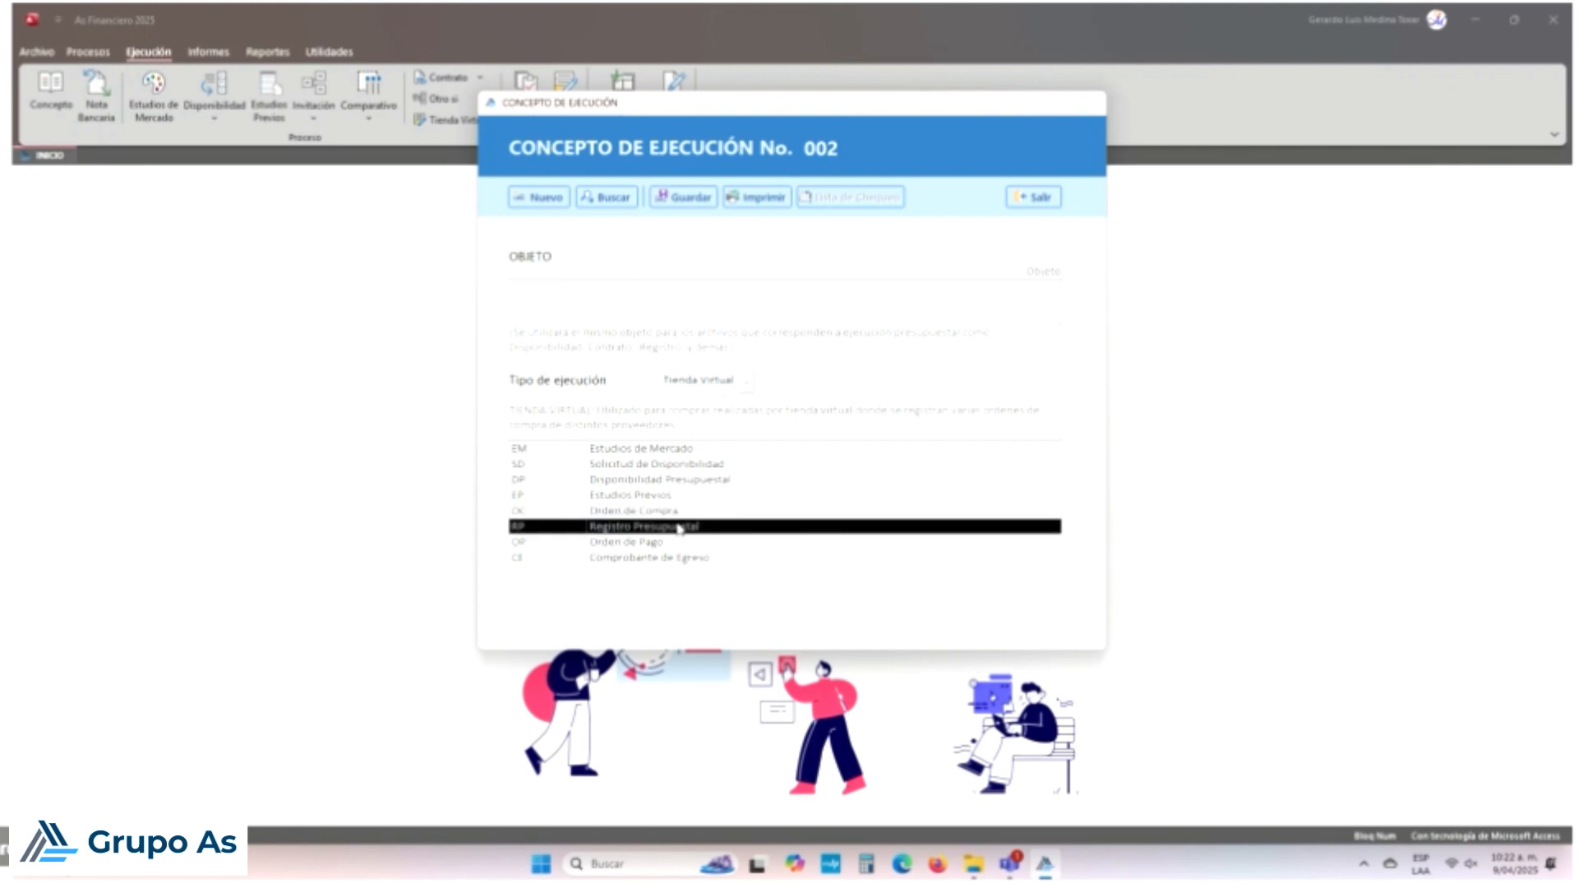
pyautogui.click(621, 542)
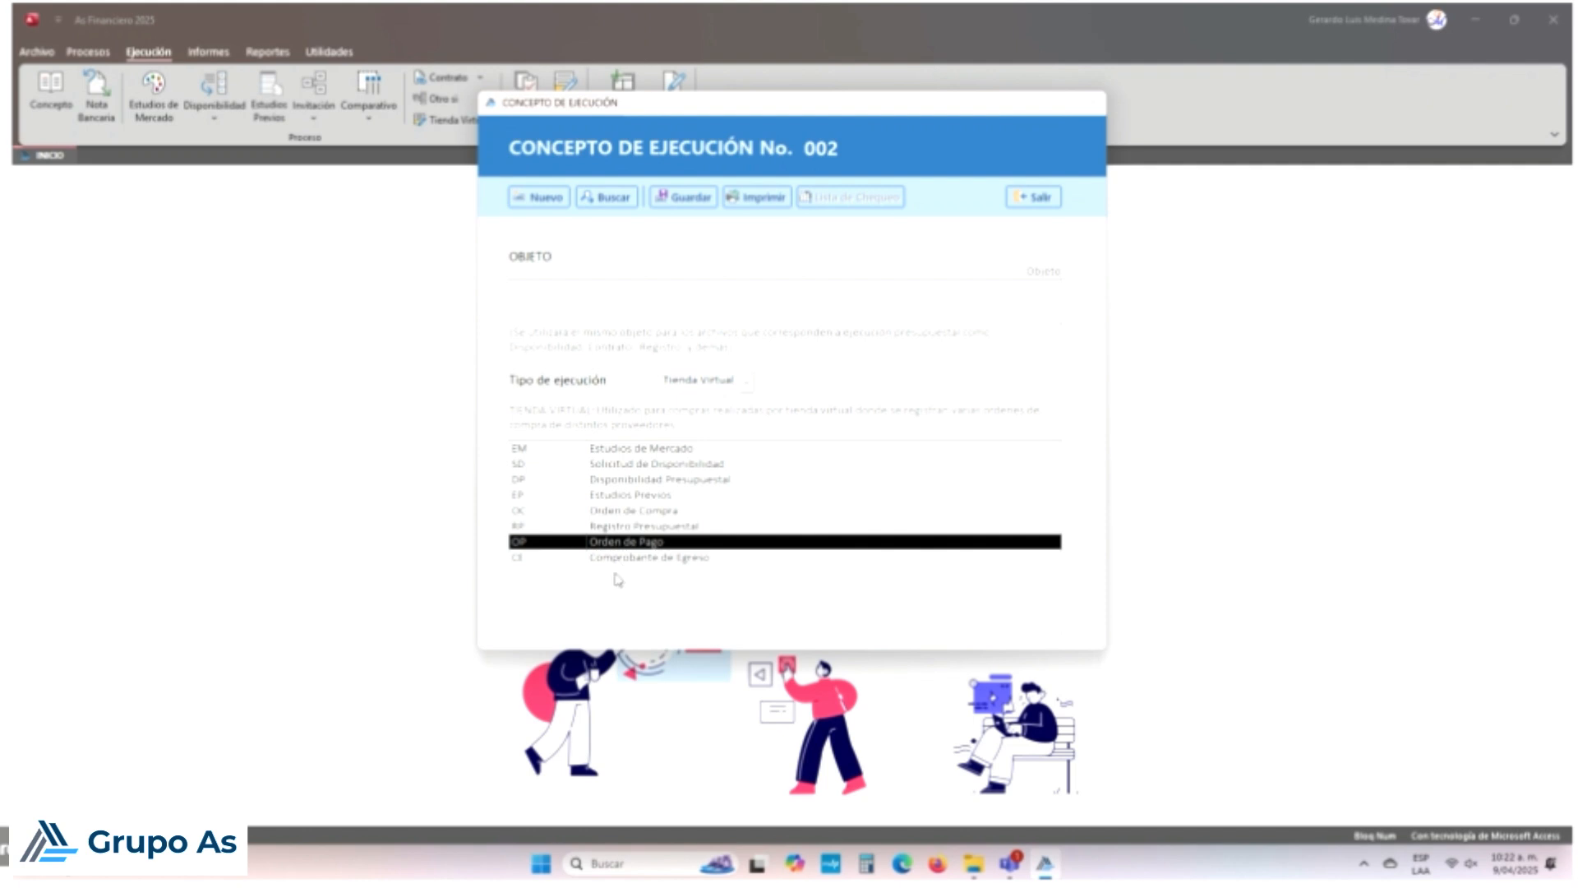
pyautogui.click(628, 561)
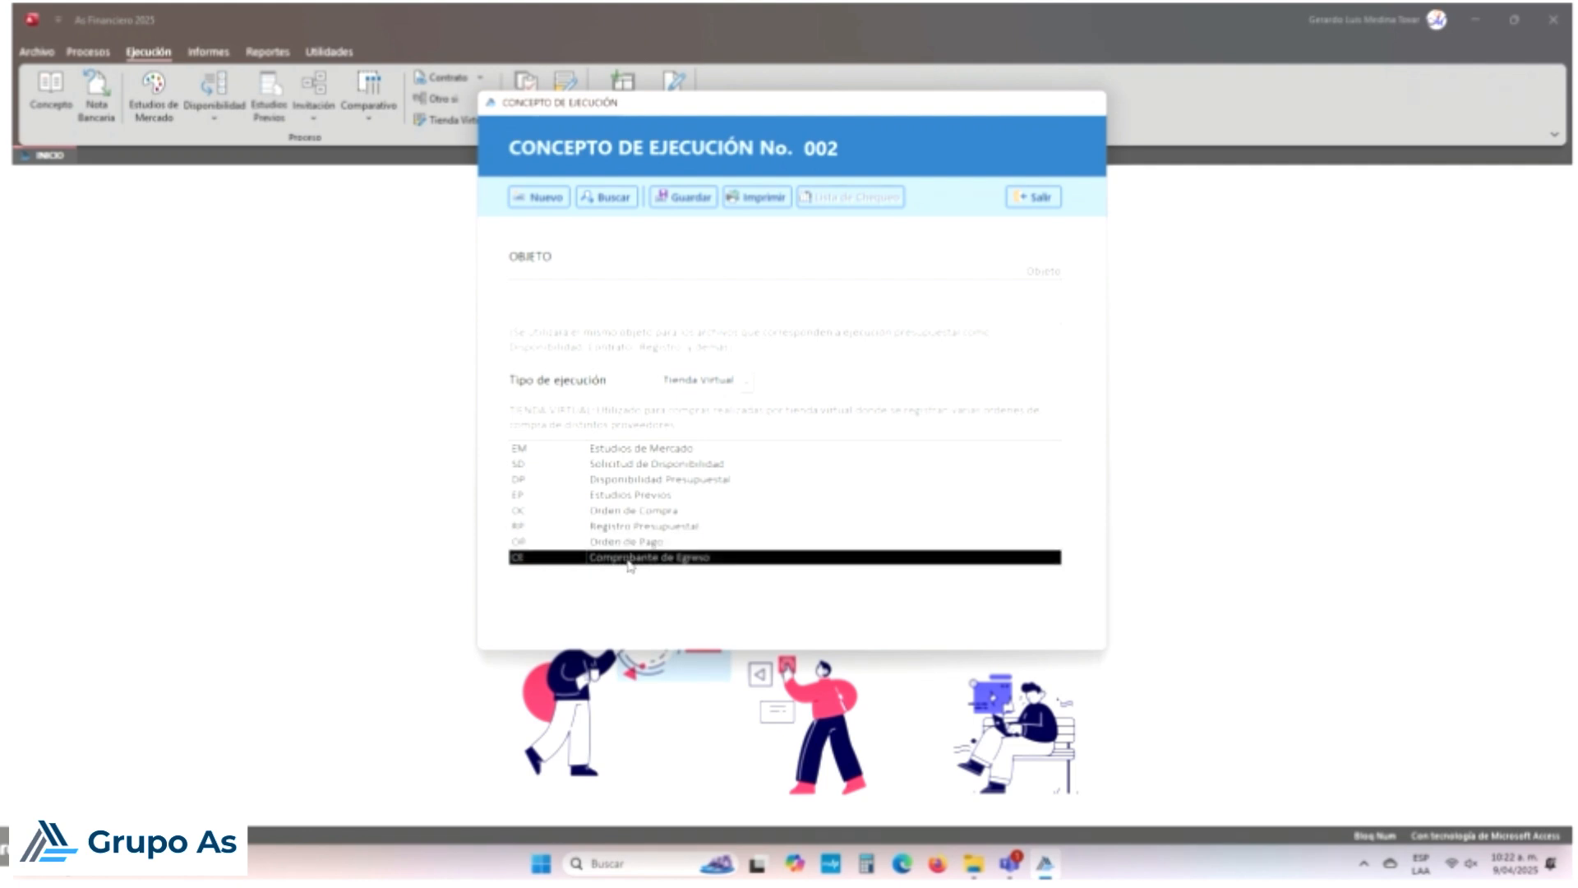
pyautogui.press('Up')
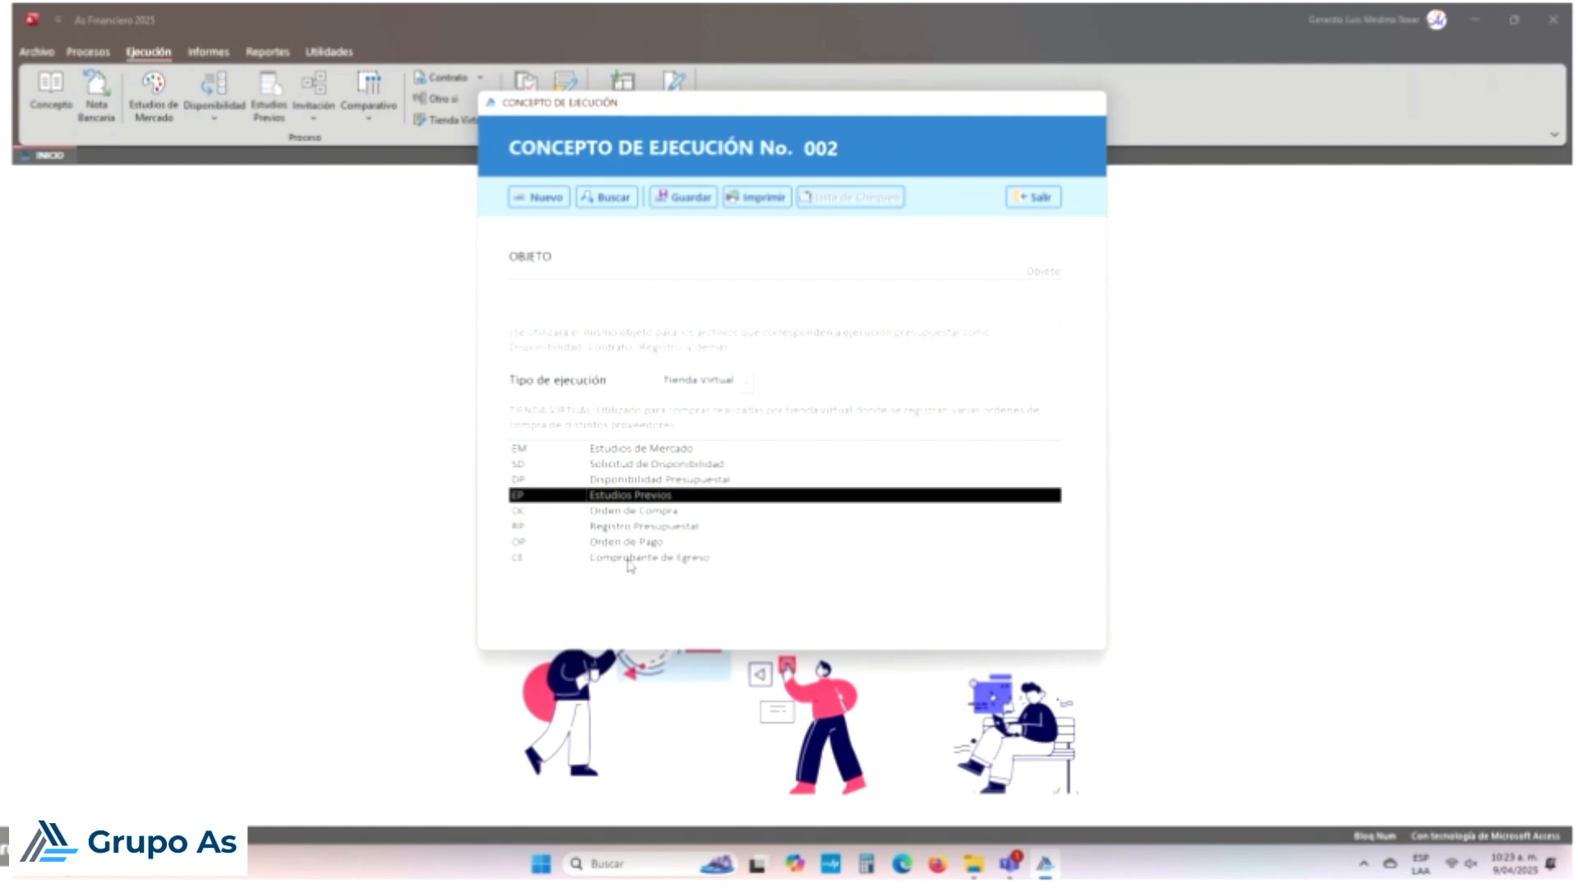
pyautogui.click(746, 381)
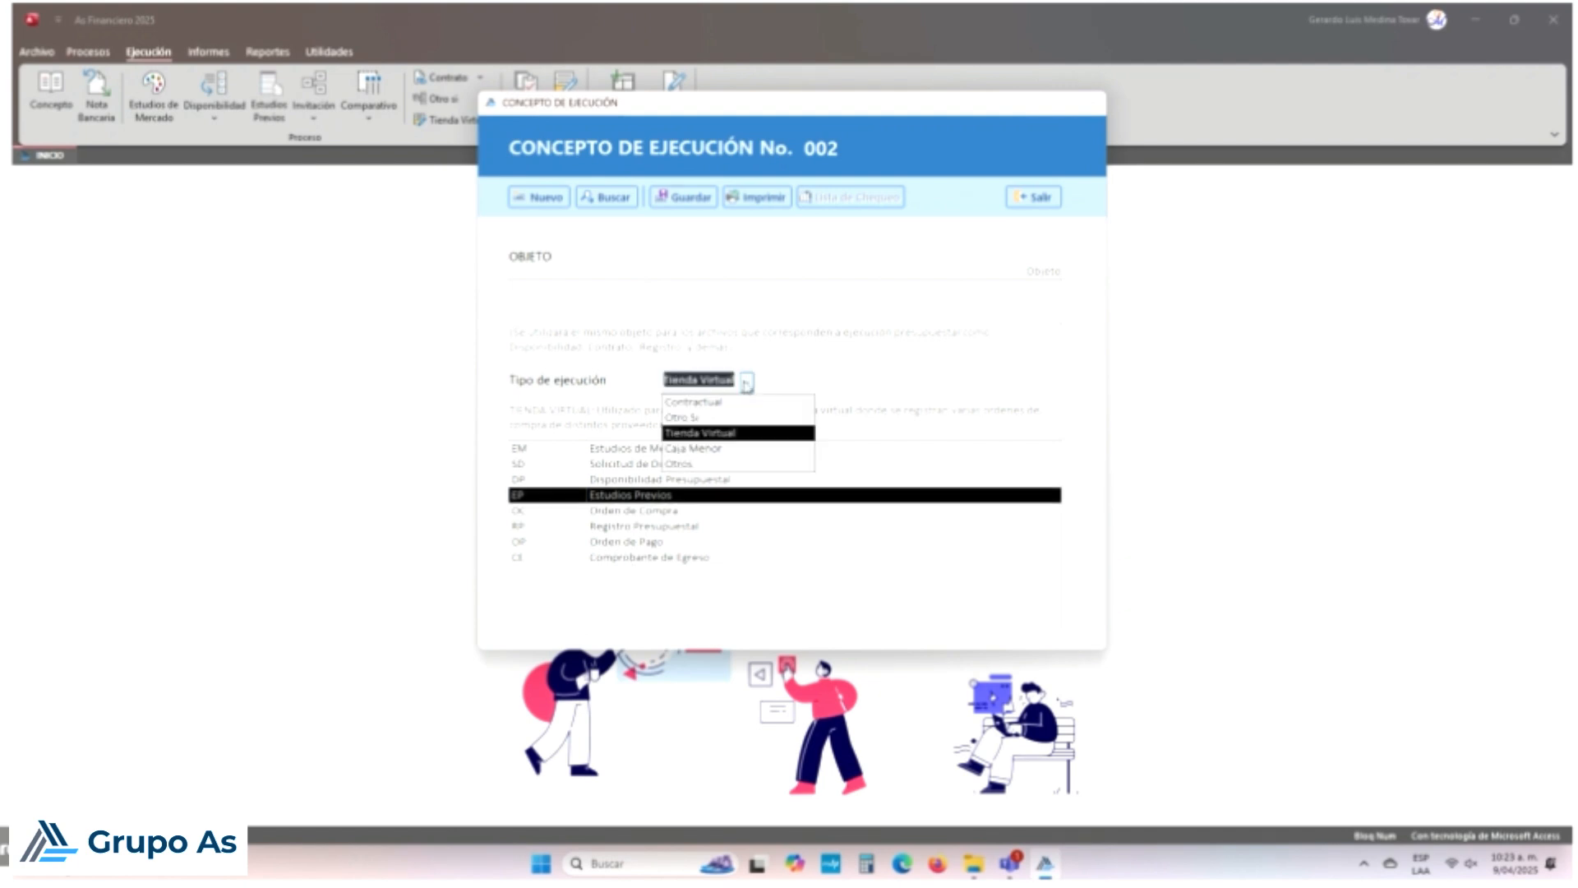
# Step: Switch concept 002 to Caja Menor and review its SD, DP and CE steps
pyautogui.click(717, 449)
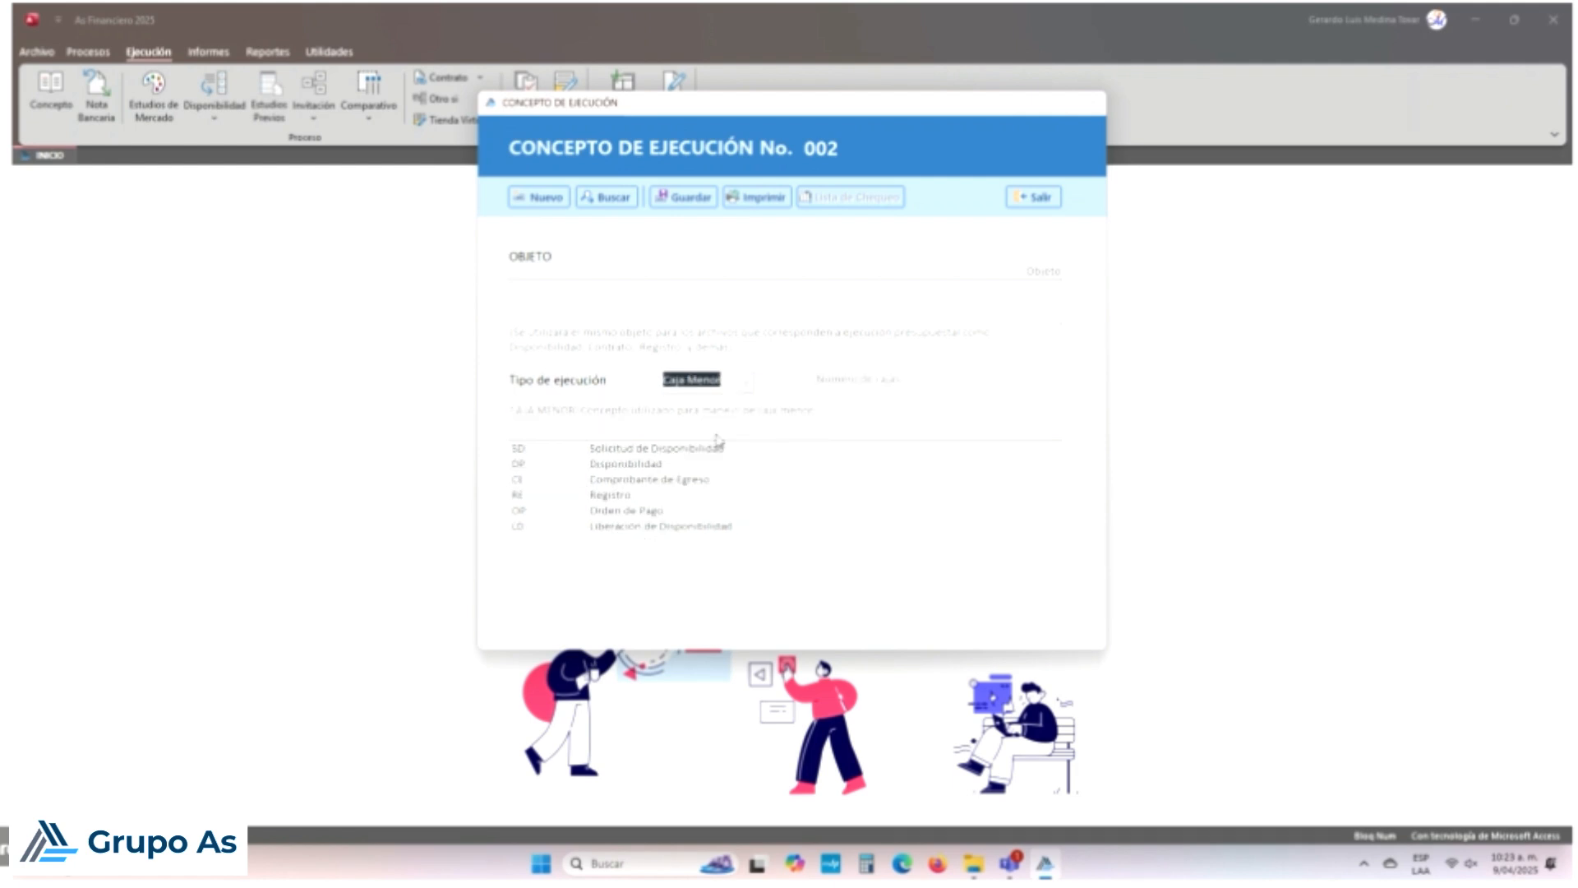
pyautogui.click(688, 455)
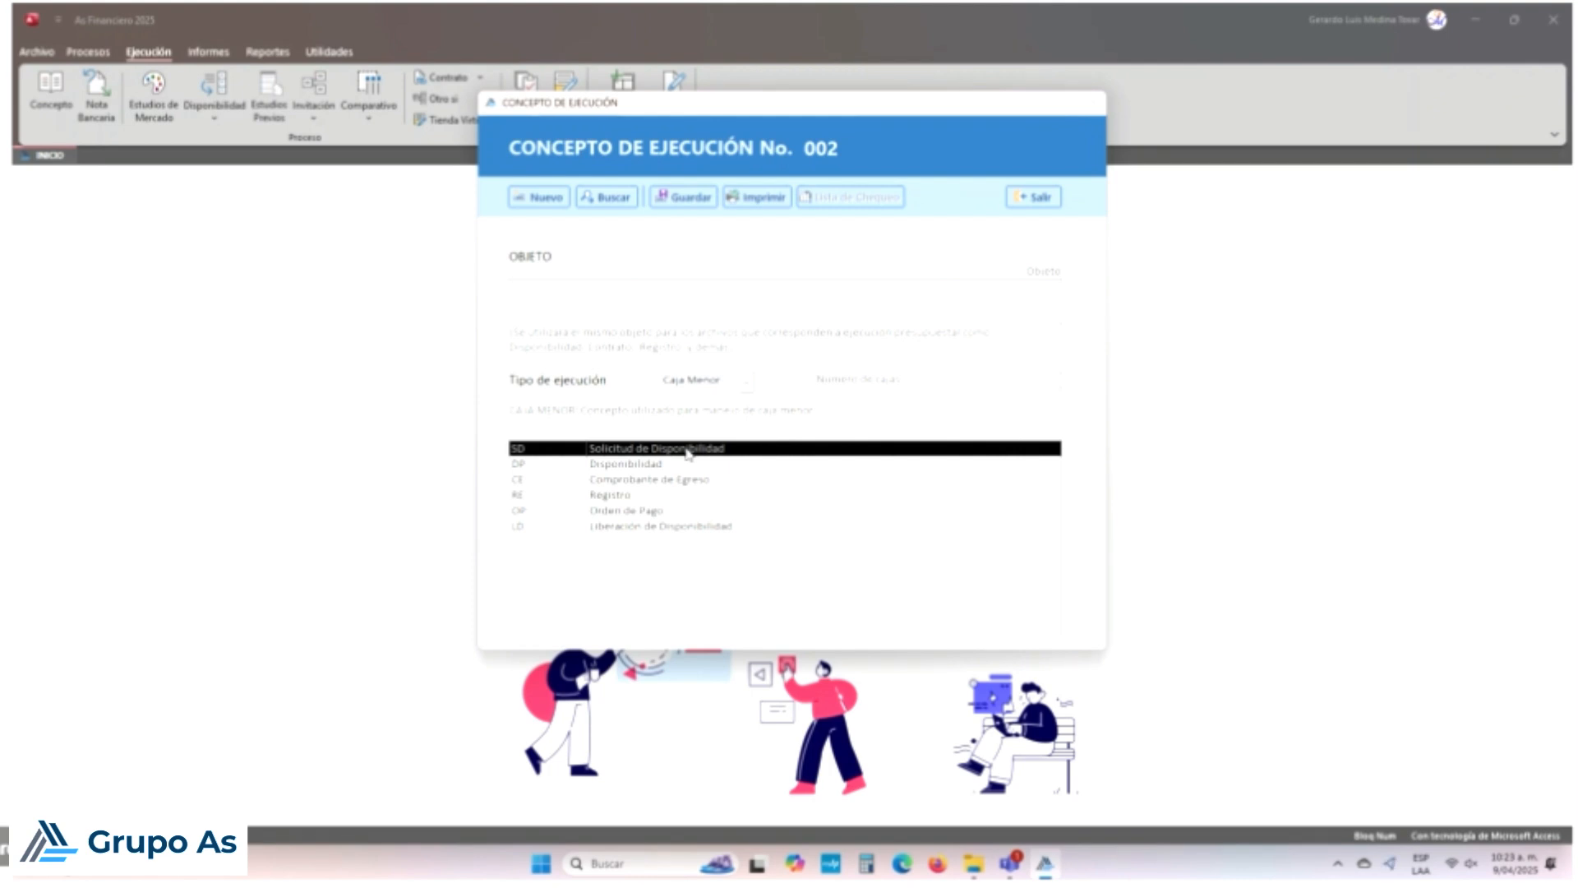
pyautogui.click(637, 465)
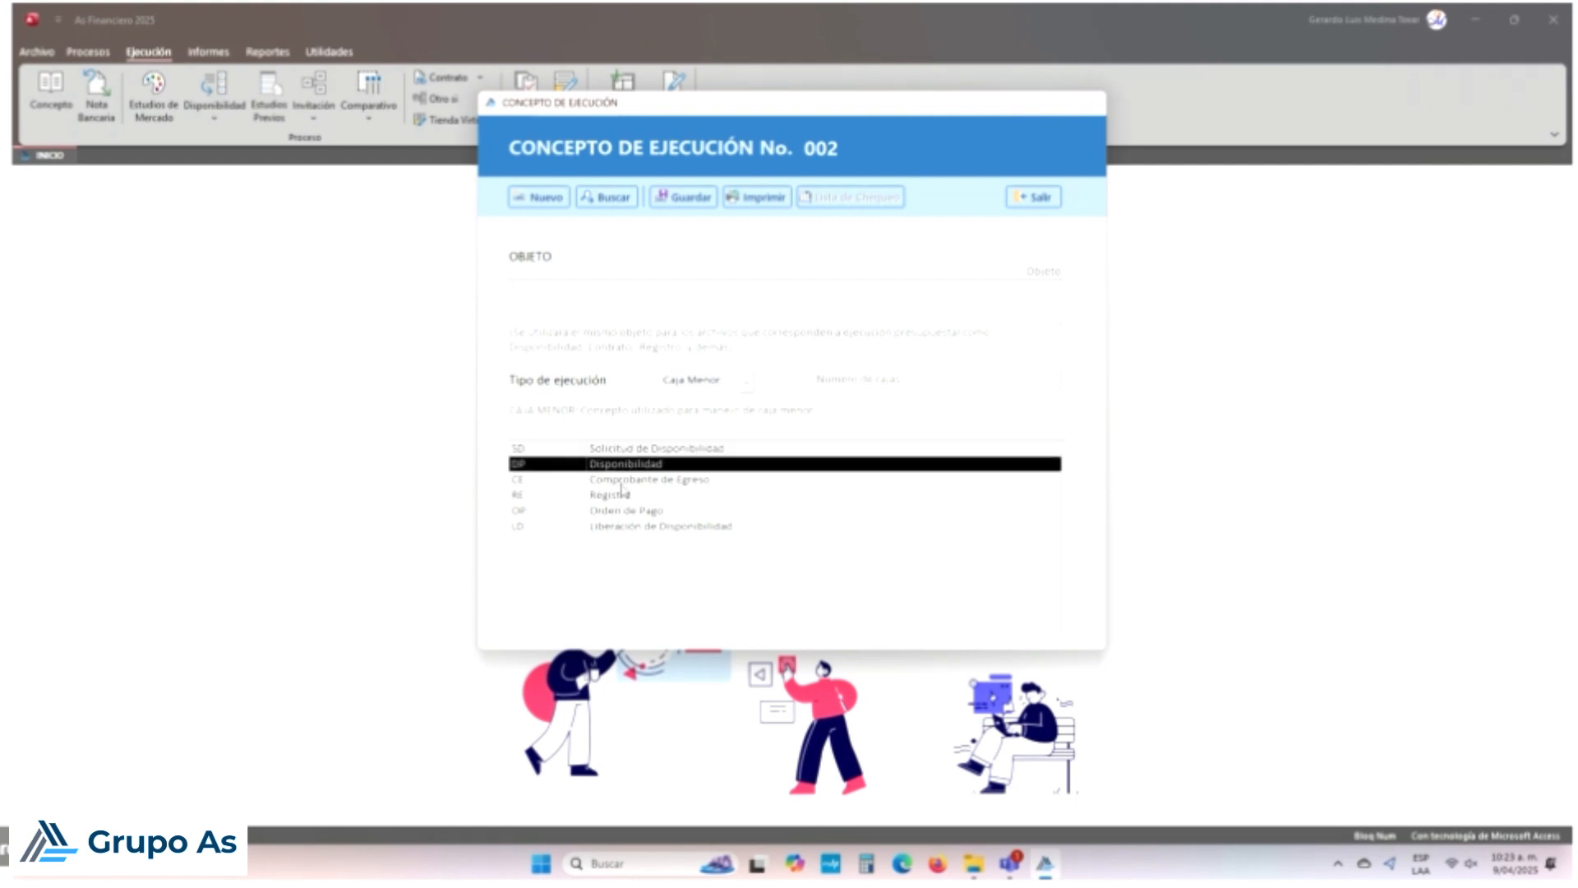
pyautogui.click(627, 482)
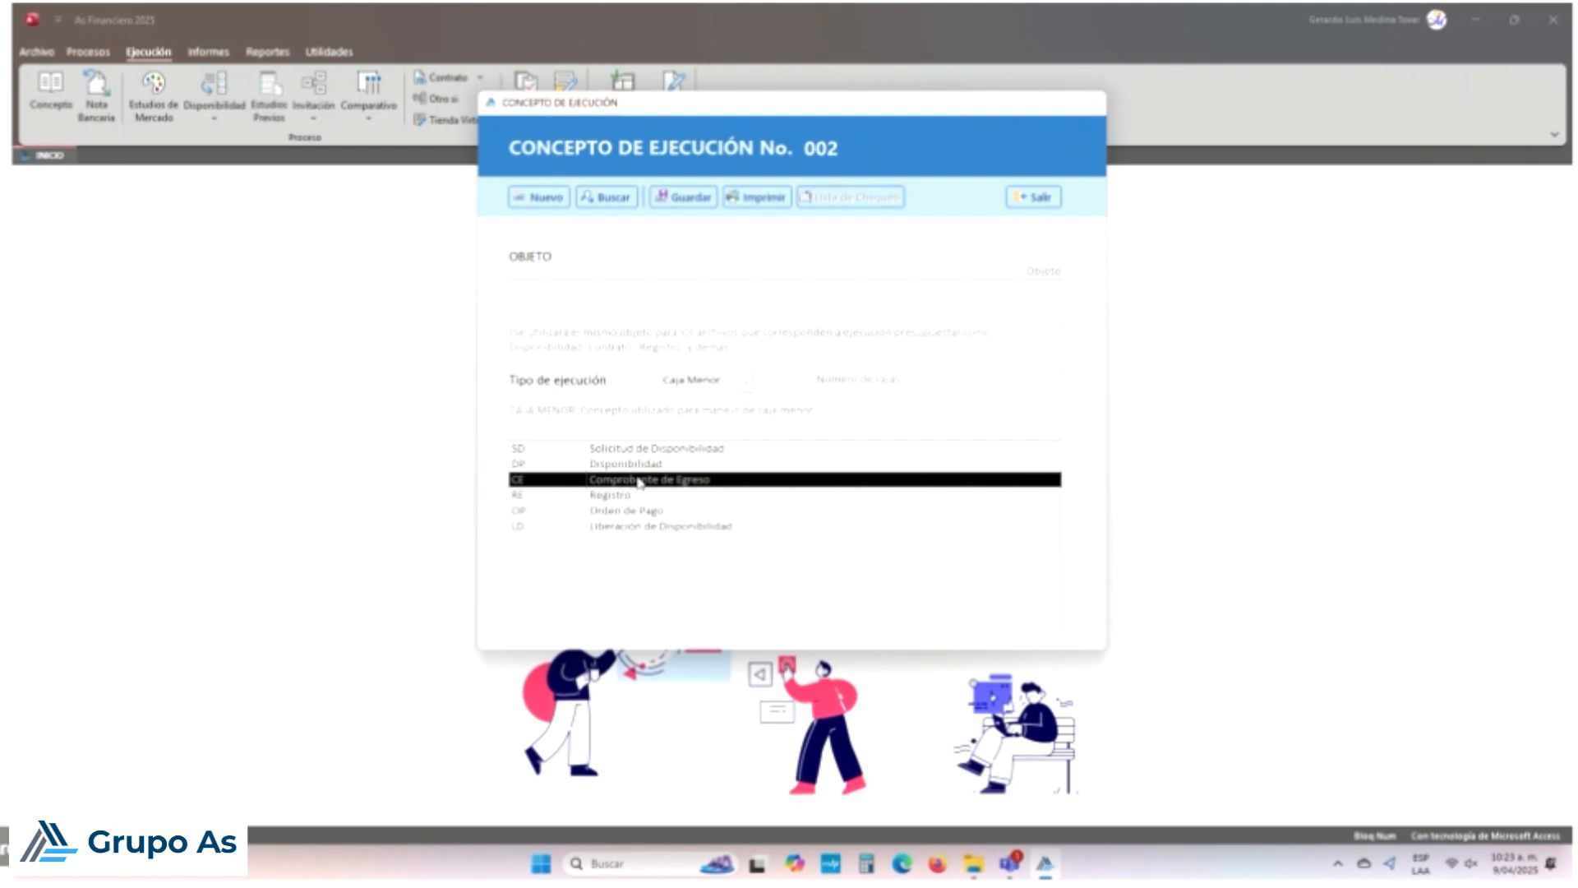
pyautogui.click(639, 468)
pyautogui.click(640, 479)
# Step: Review the Caja Menor RE and OP steps, then go to the Número de cajas field
pyautogui.click(610, 495)
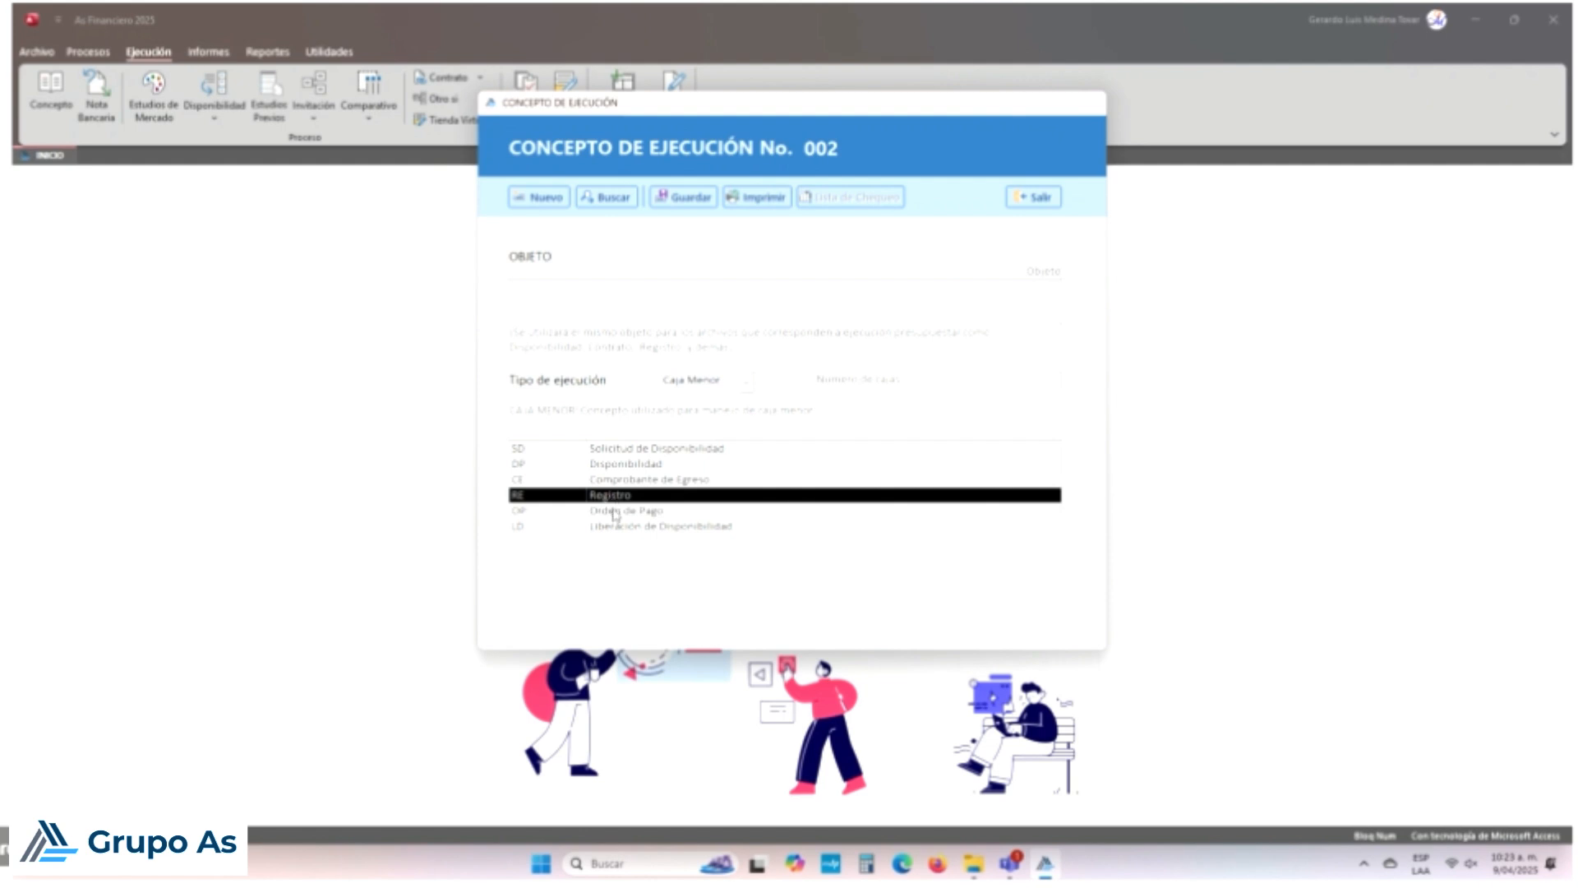
pyautogui.click(615, 511)
pyautogui.click(613, 498)
pyautogui.click(617, 512)
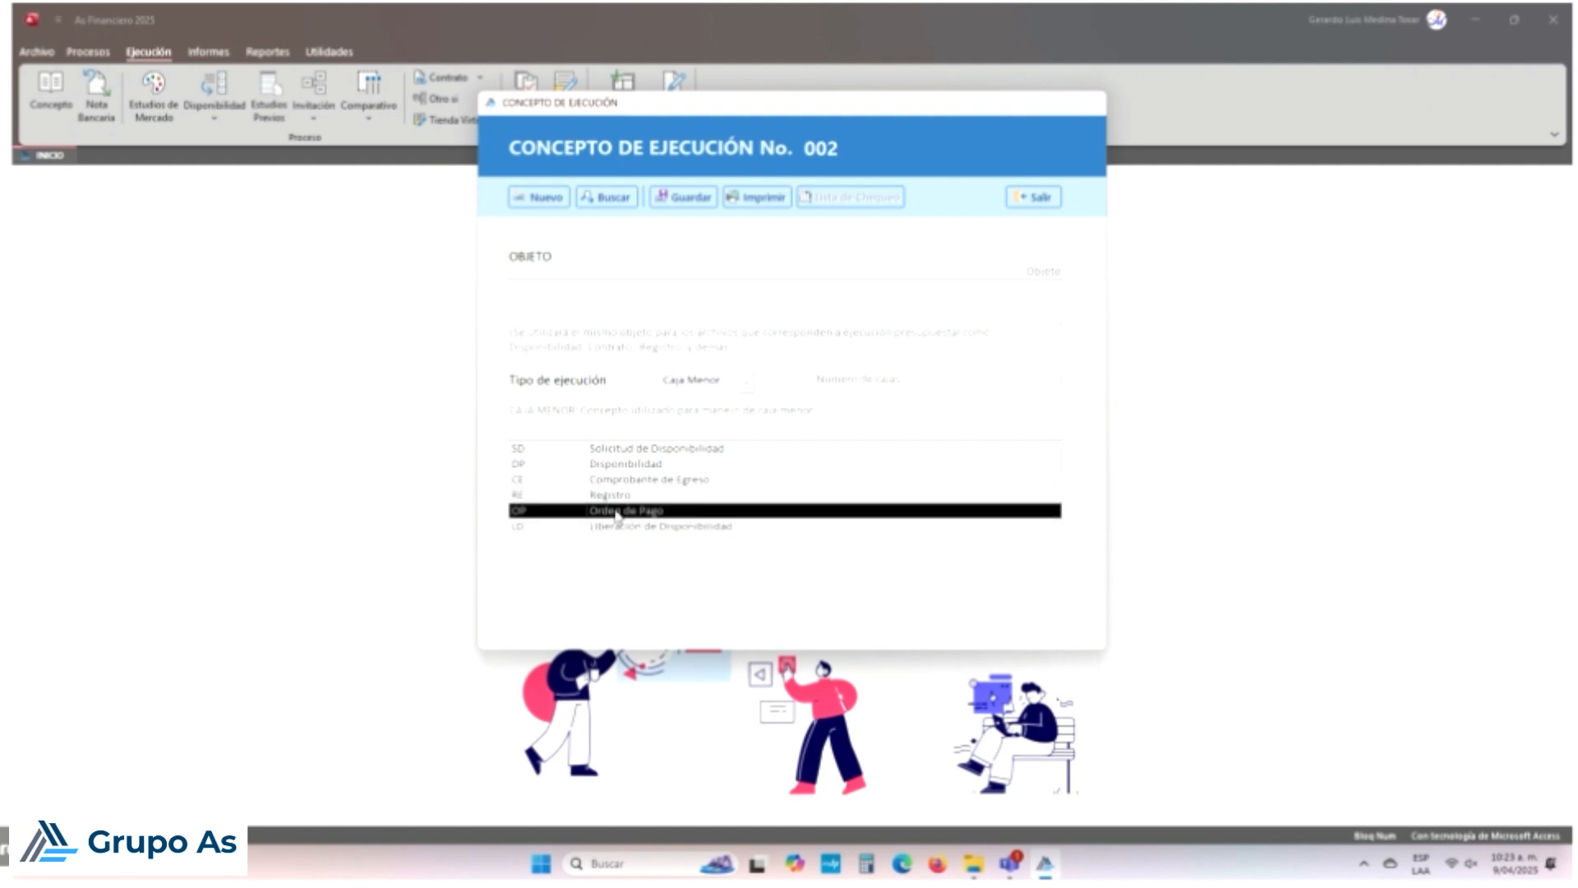
pyautogui.click(983, 383)
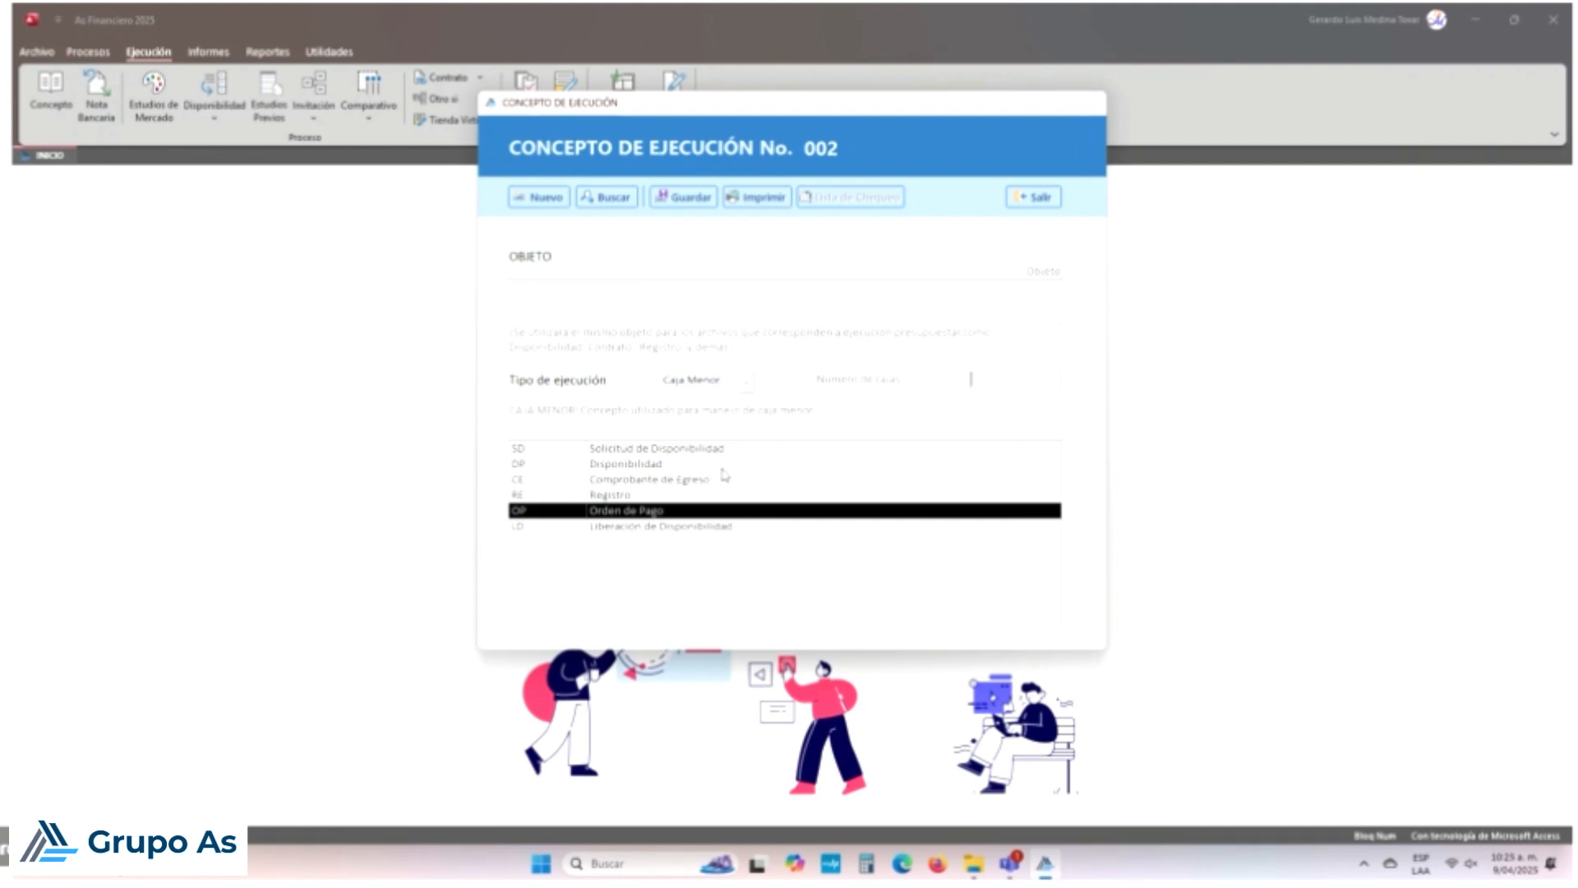
pyautogui.click(646, 496)
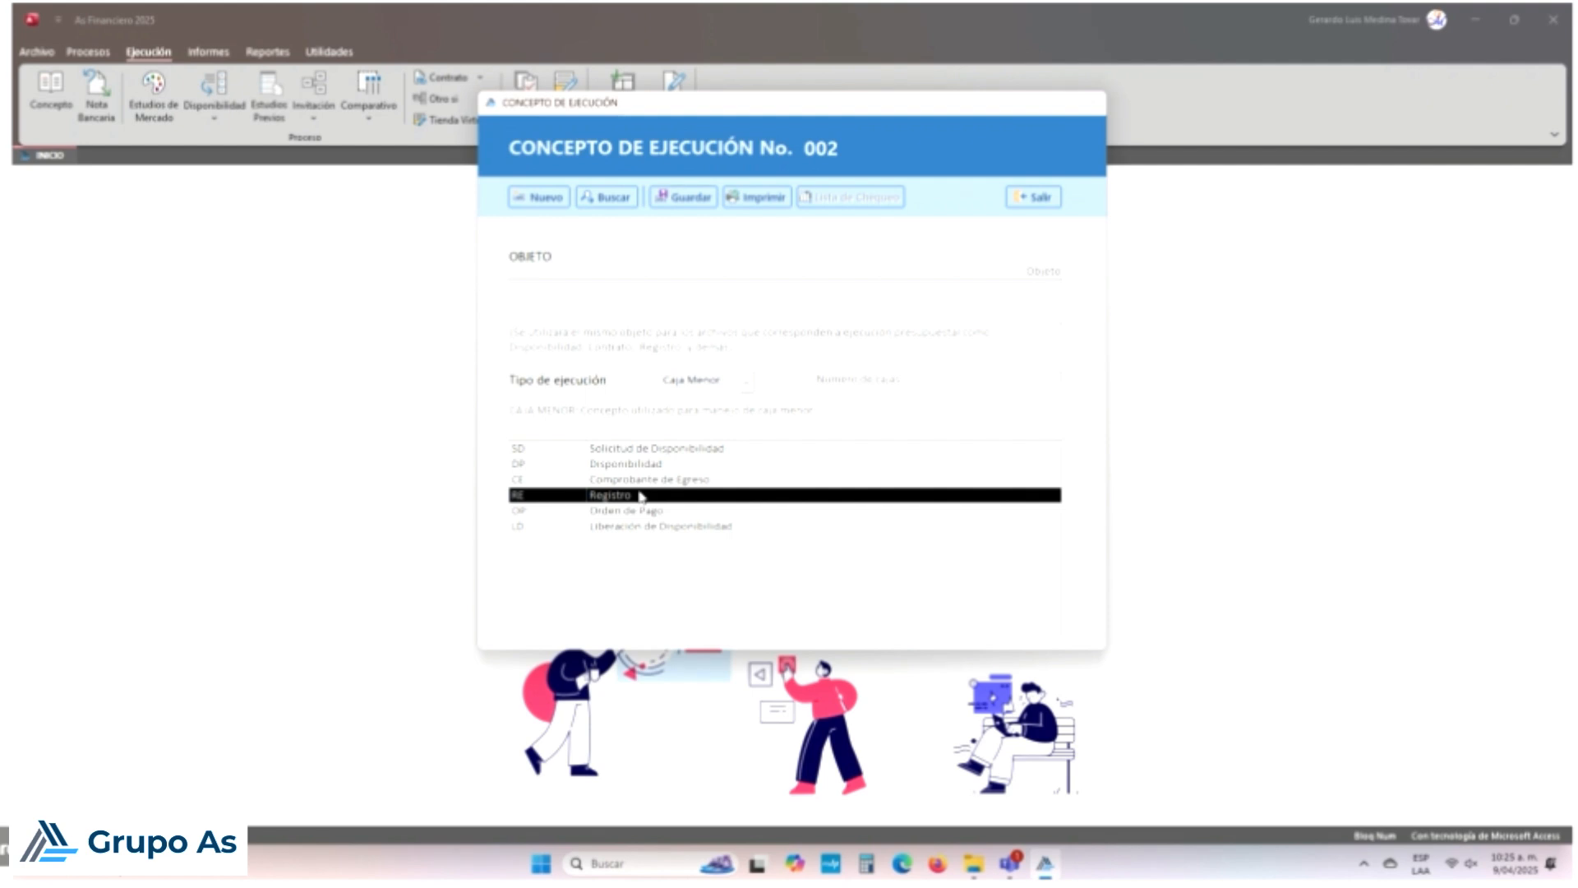
pyautogui.click(643, 511)
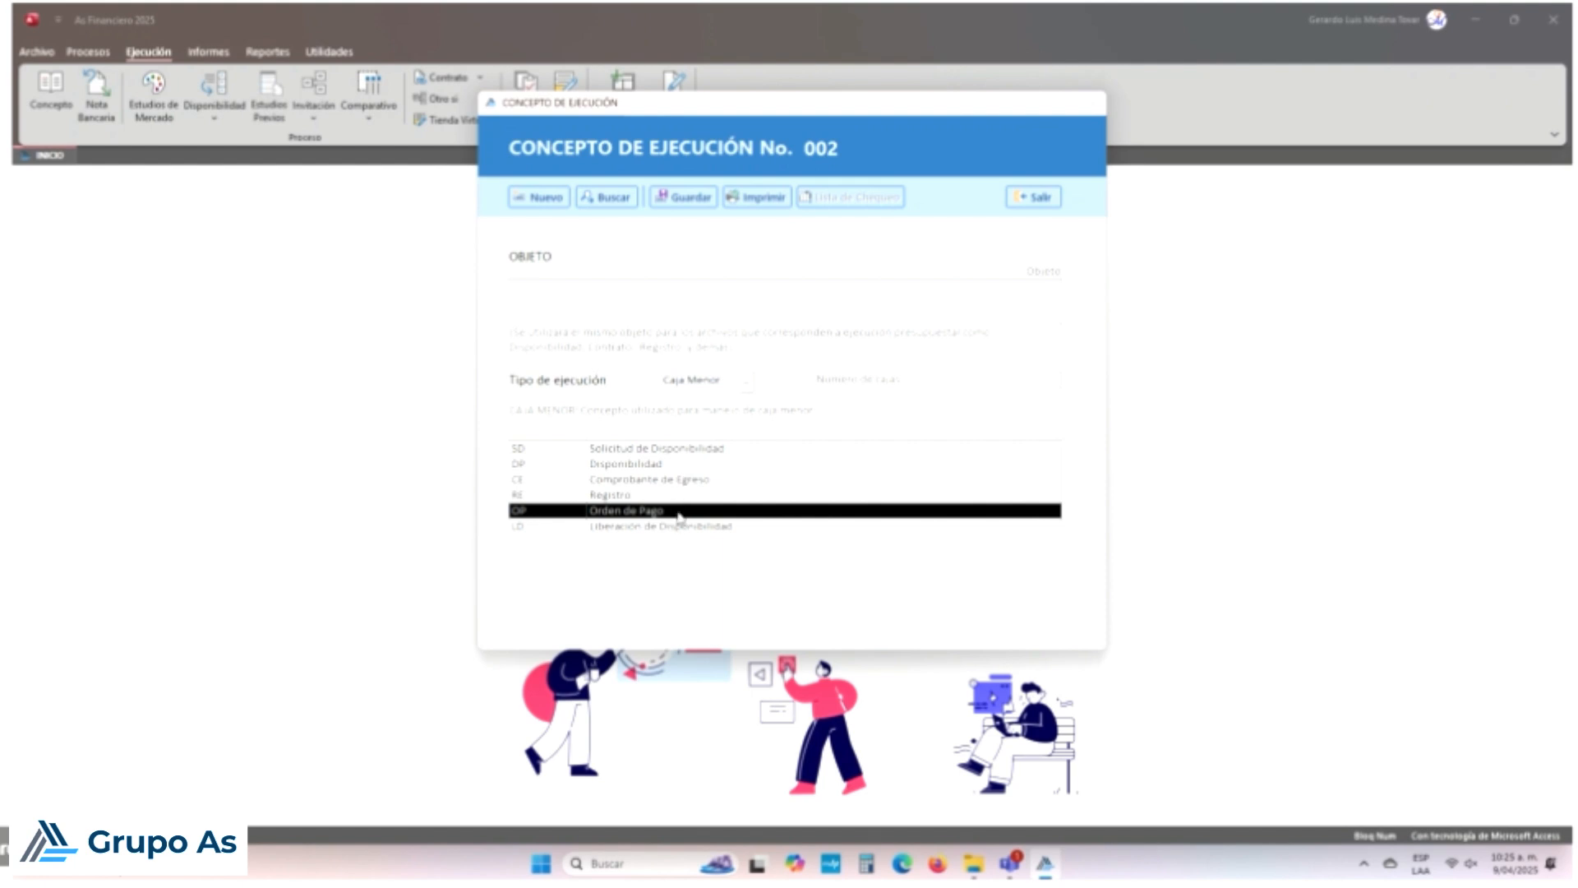
pyautogui.click(639, 526)
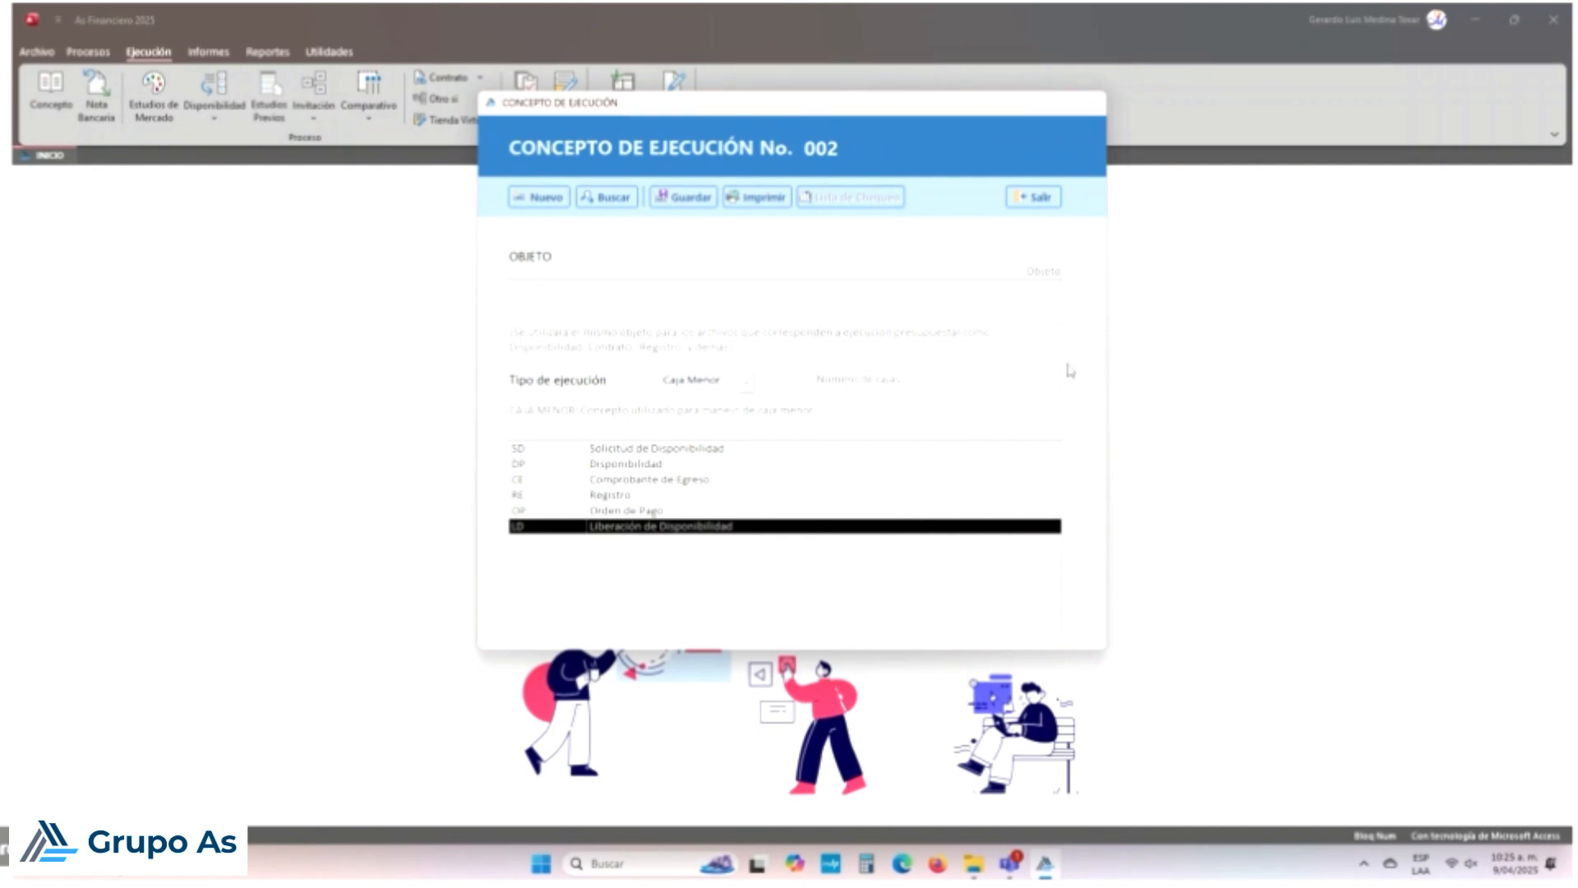
# Step: Change concept 002's execution type from Caja Menor to Otros
pyautogui.click(747, 384)
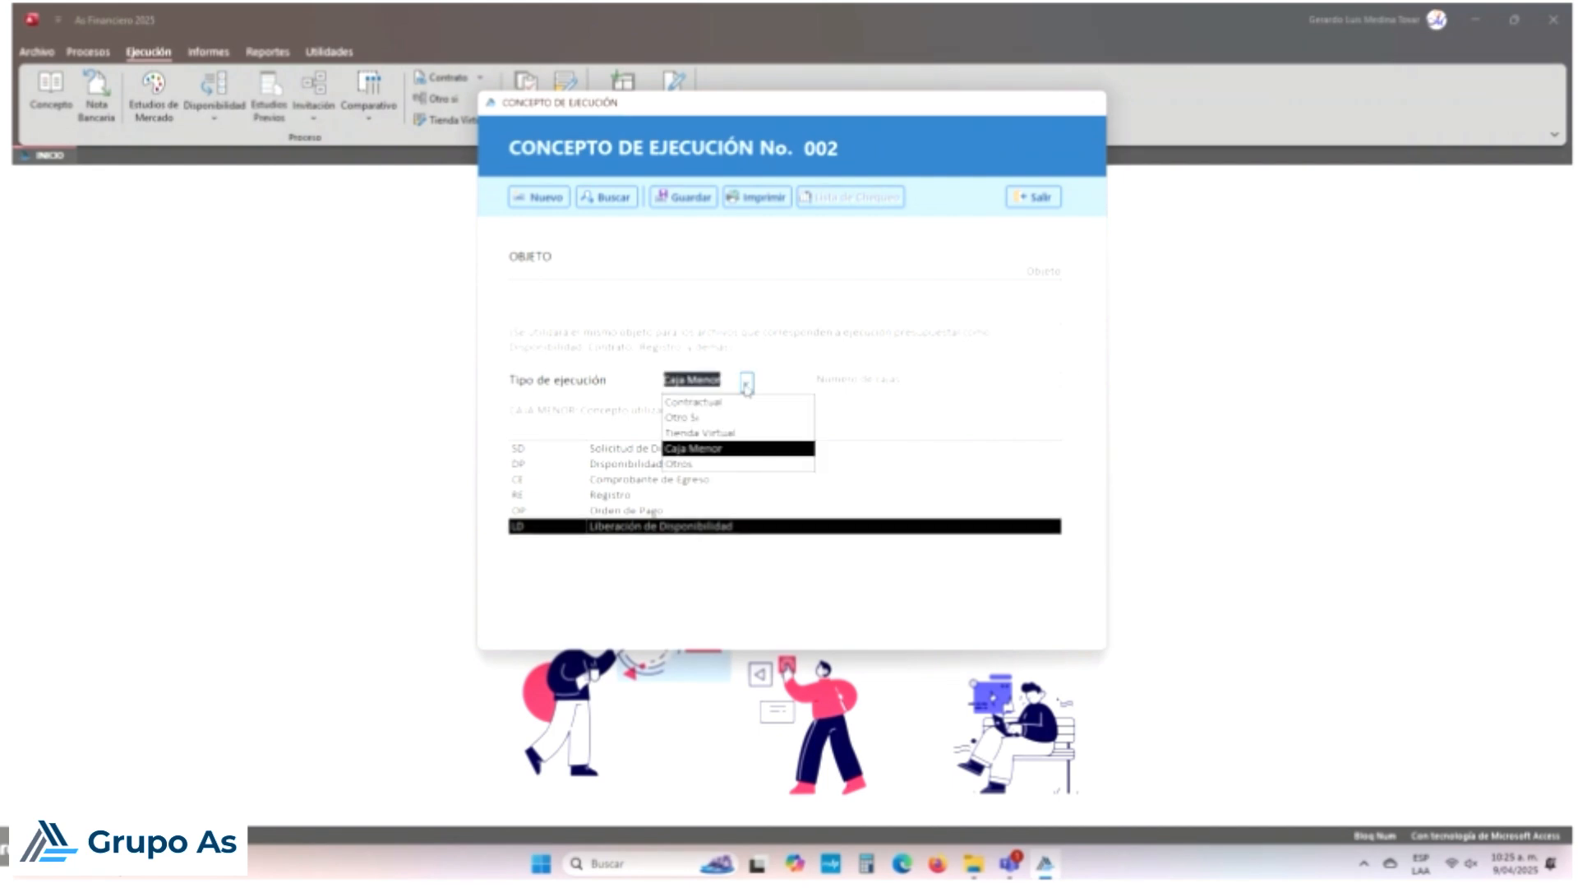
pyautogui.click(721, 467)
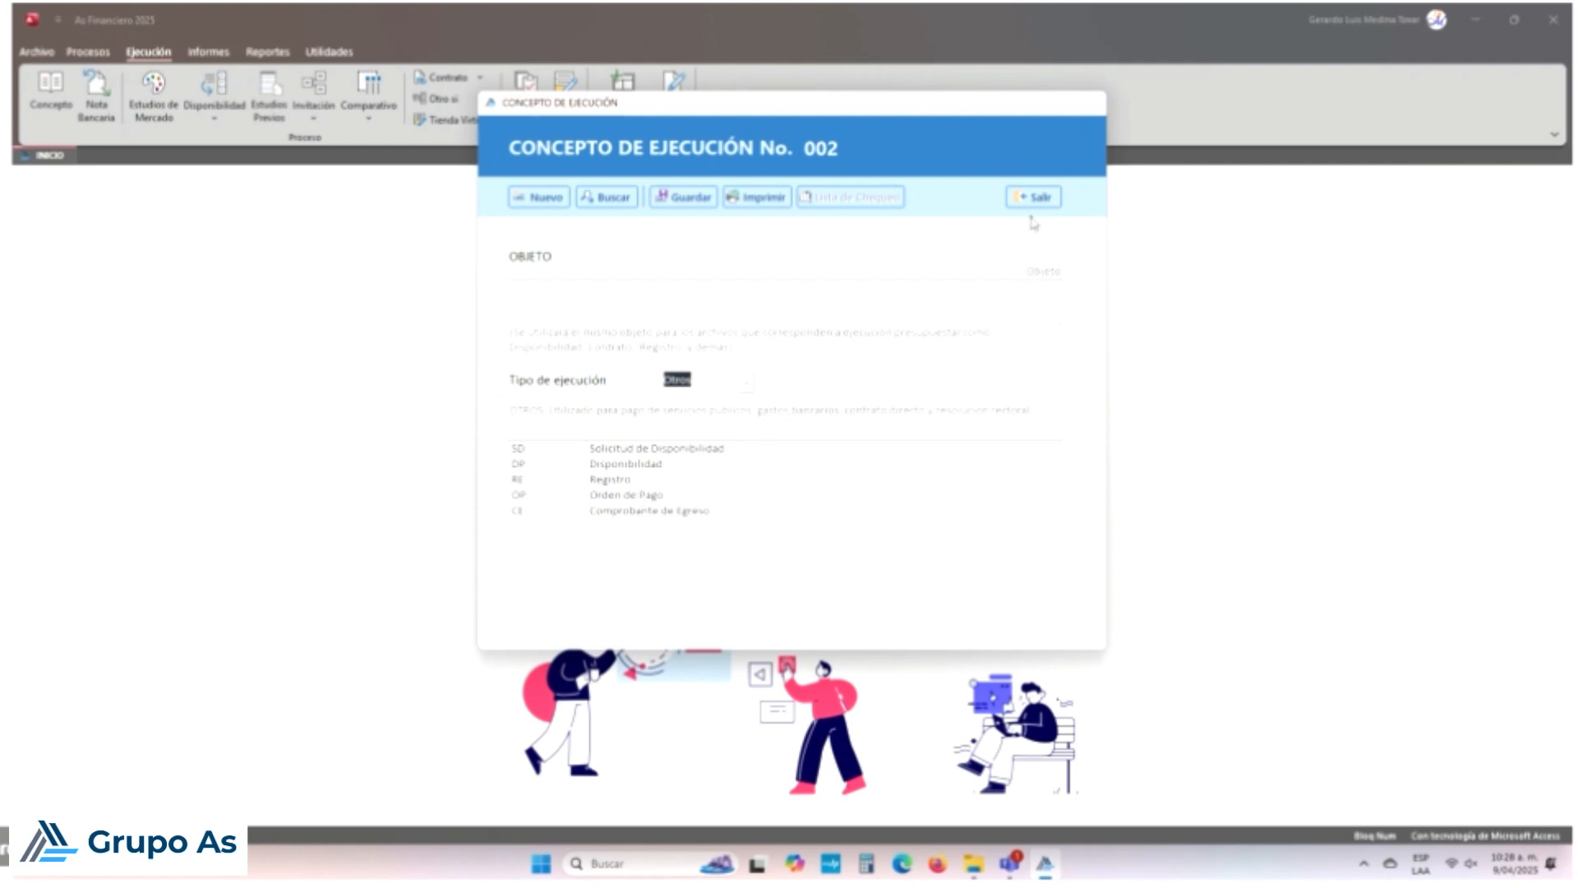
# Step: Discard unsaved changes, load maintenance-services concept 001, and bring up its print options
pyautogui.click(710, 303)
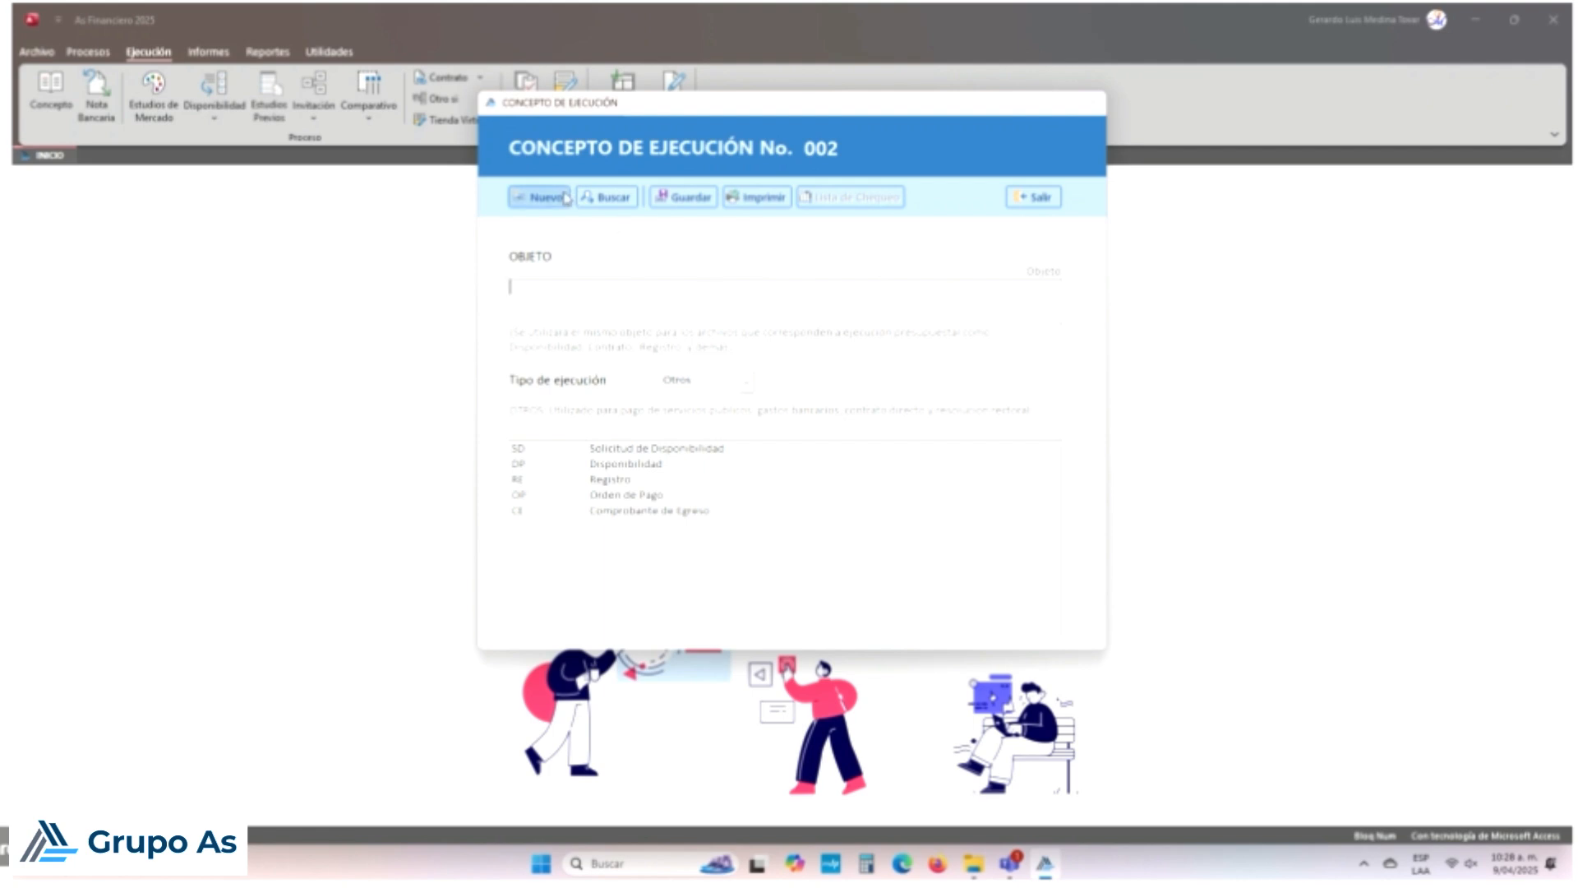
pyautogui.click(598, 199)
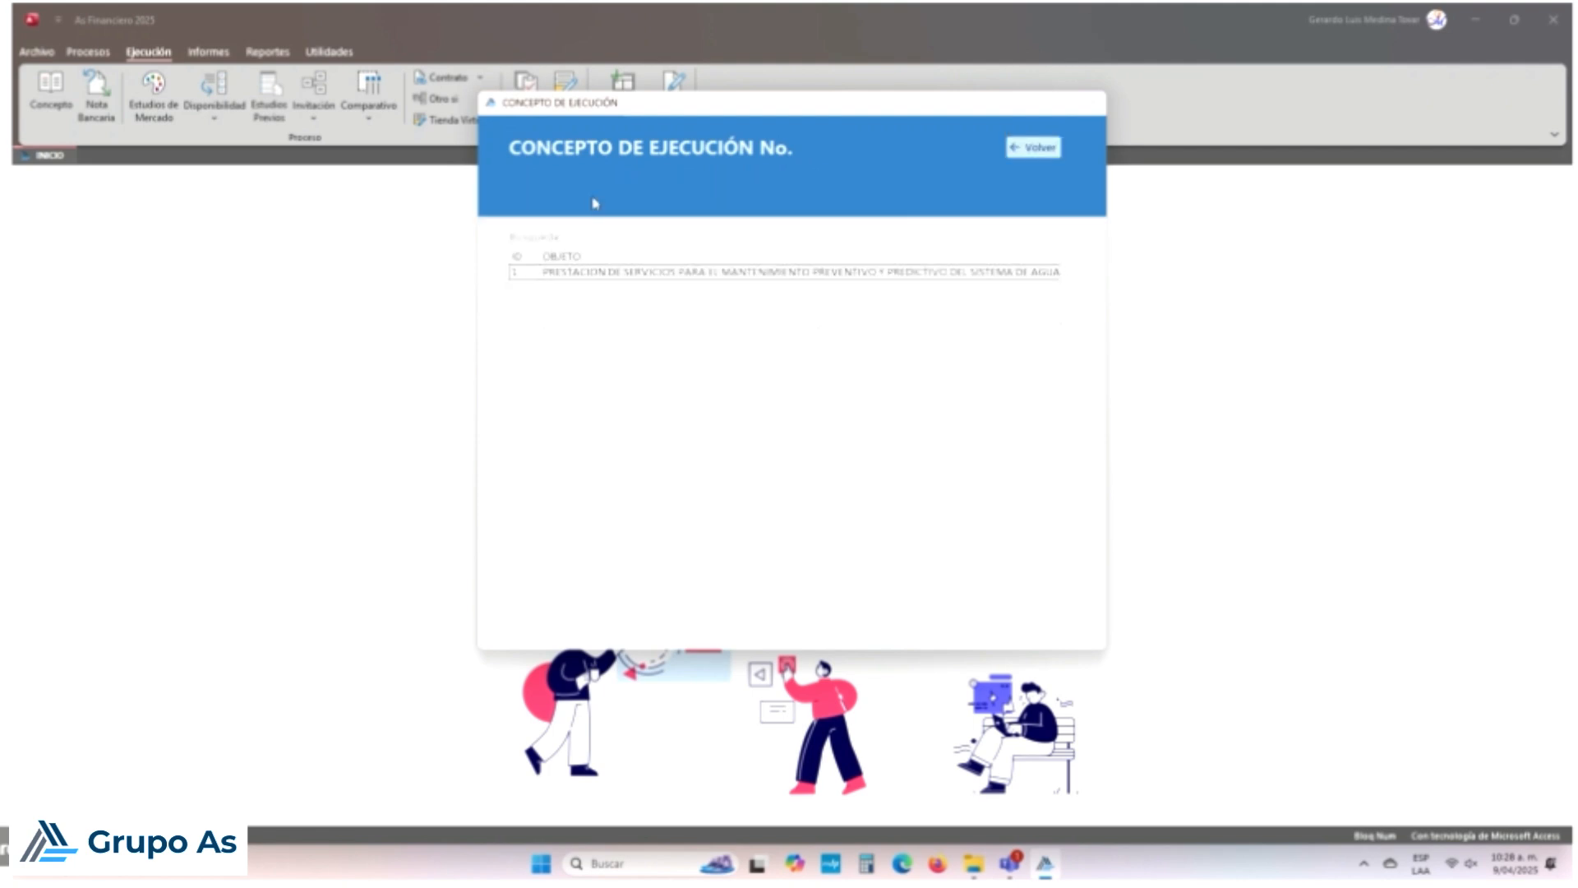
pyautogui.doubleClick(653, 273)
pyautogui.click(830, 487)
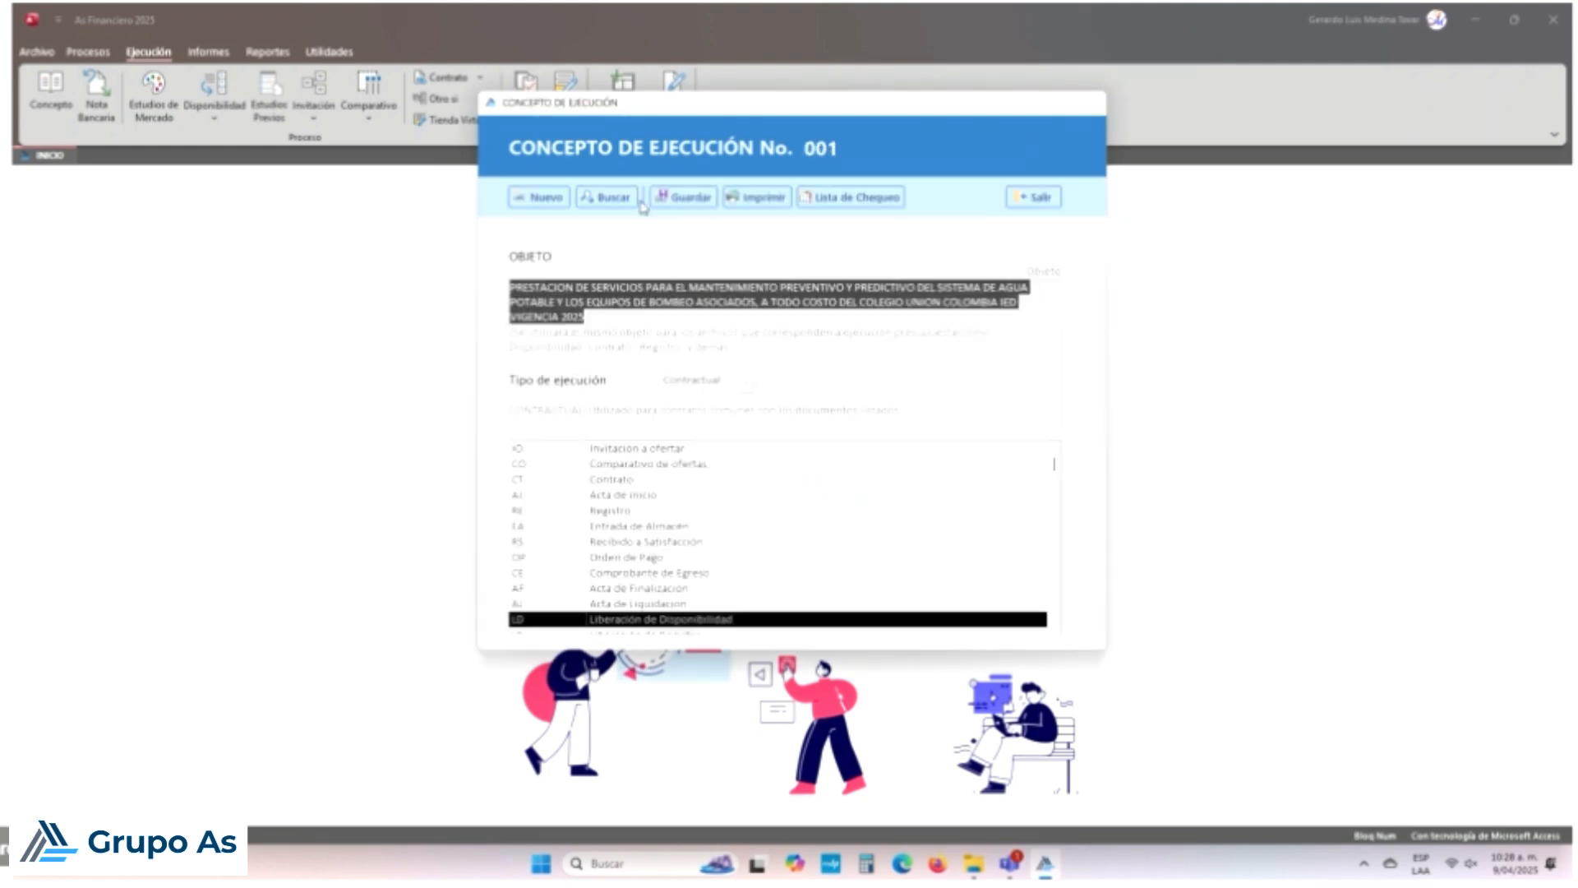
pyautogui.click(755, 198)
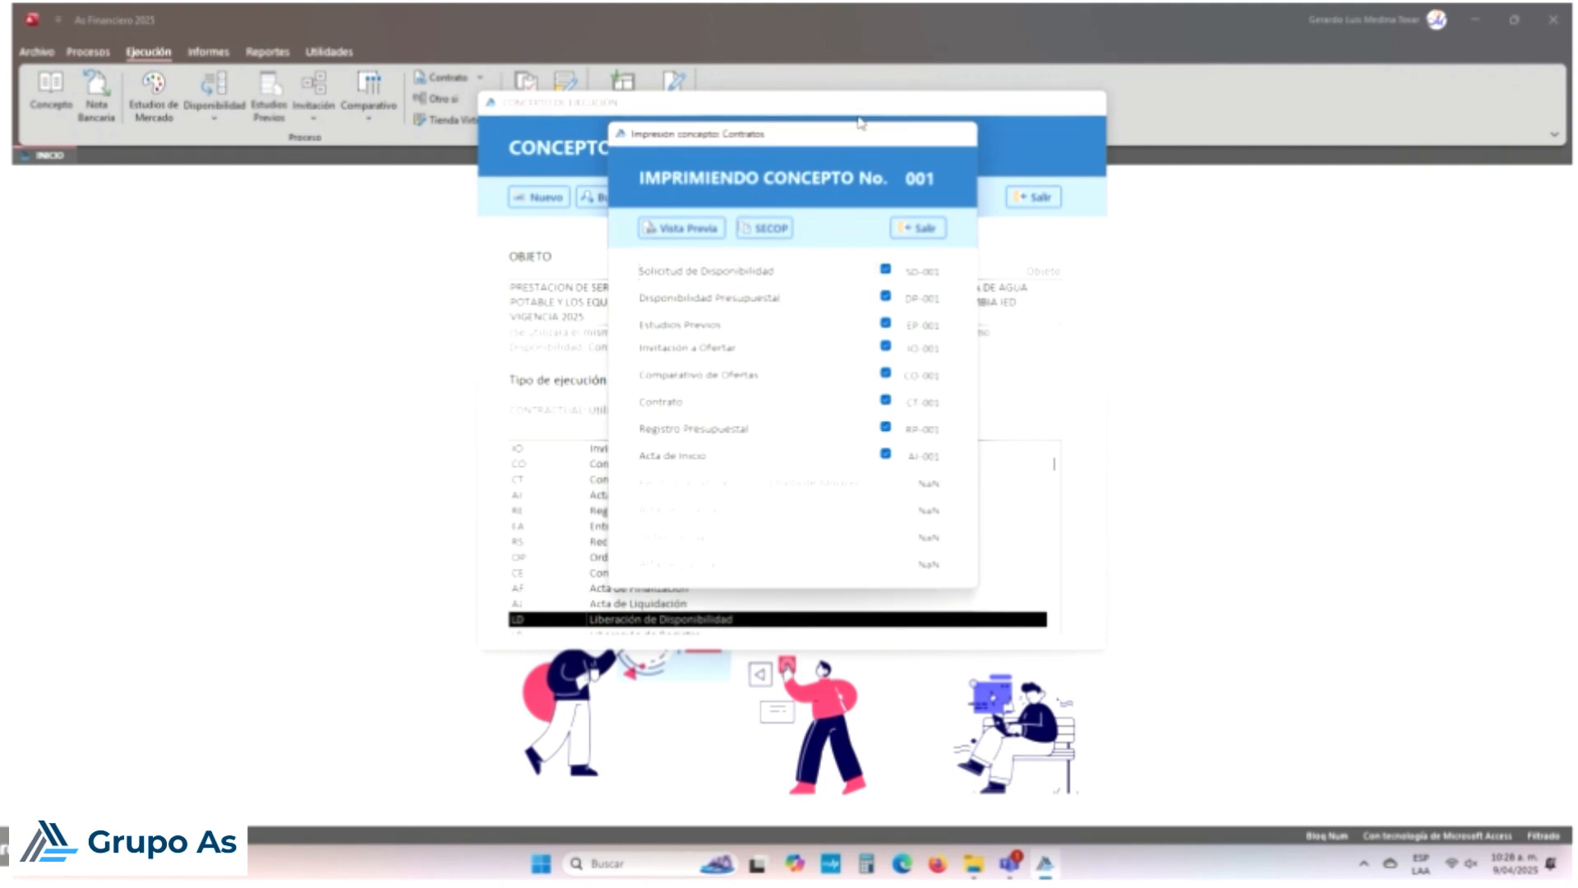
# Step: Preview concept 001's checked documents SD-001 through AI-001 as separate report tabs
pyautogui.moveTo(851, 143); pyautogui.dragTo(946, 187)
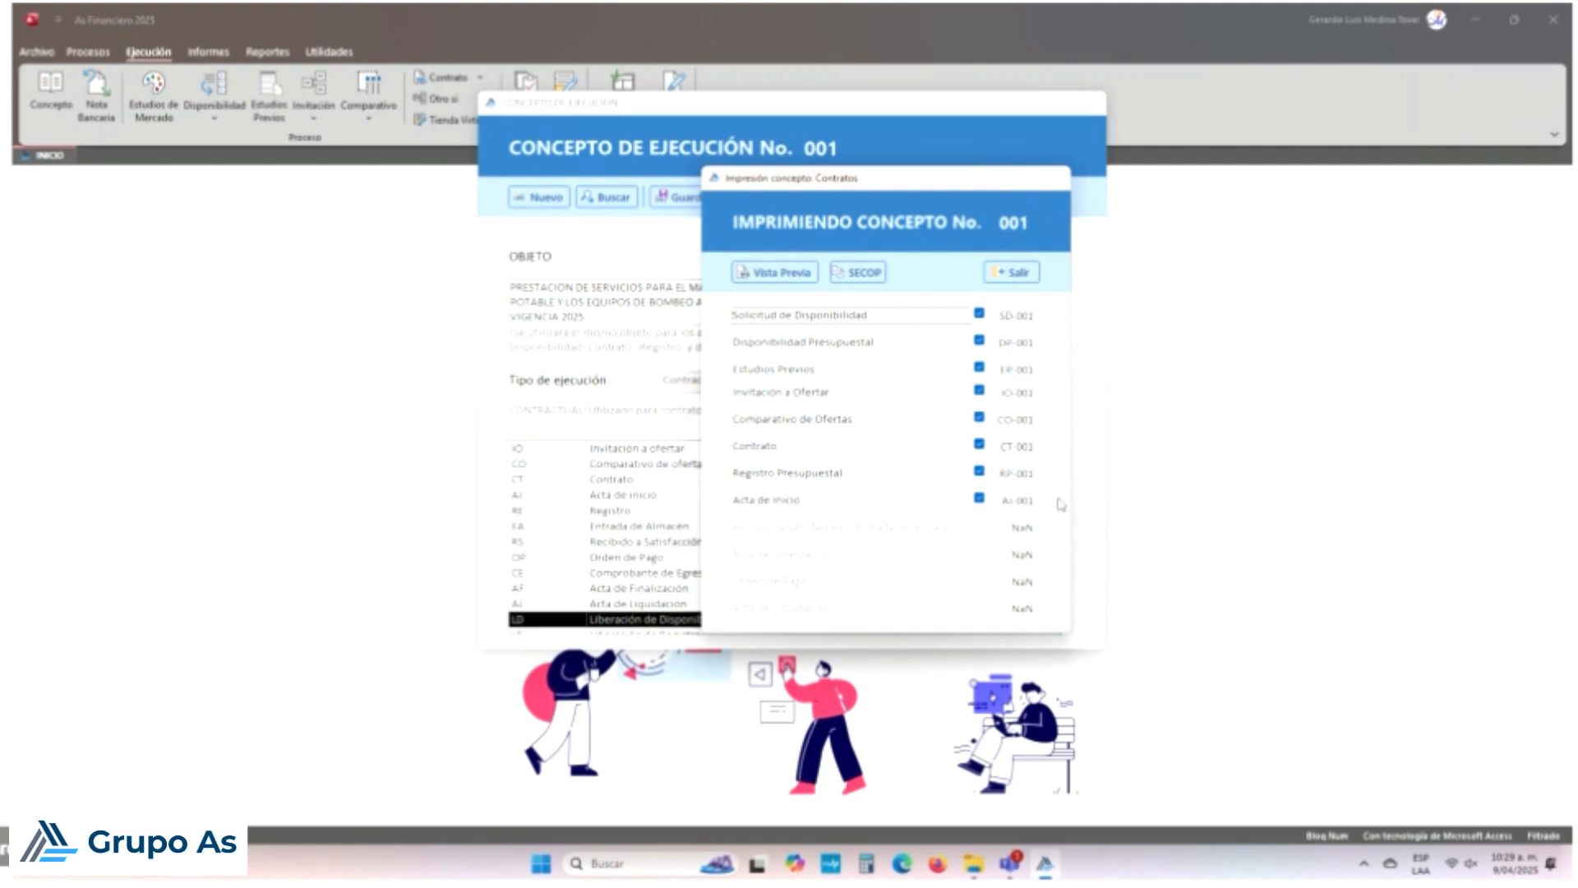
pyautogui.click(784, 276)
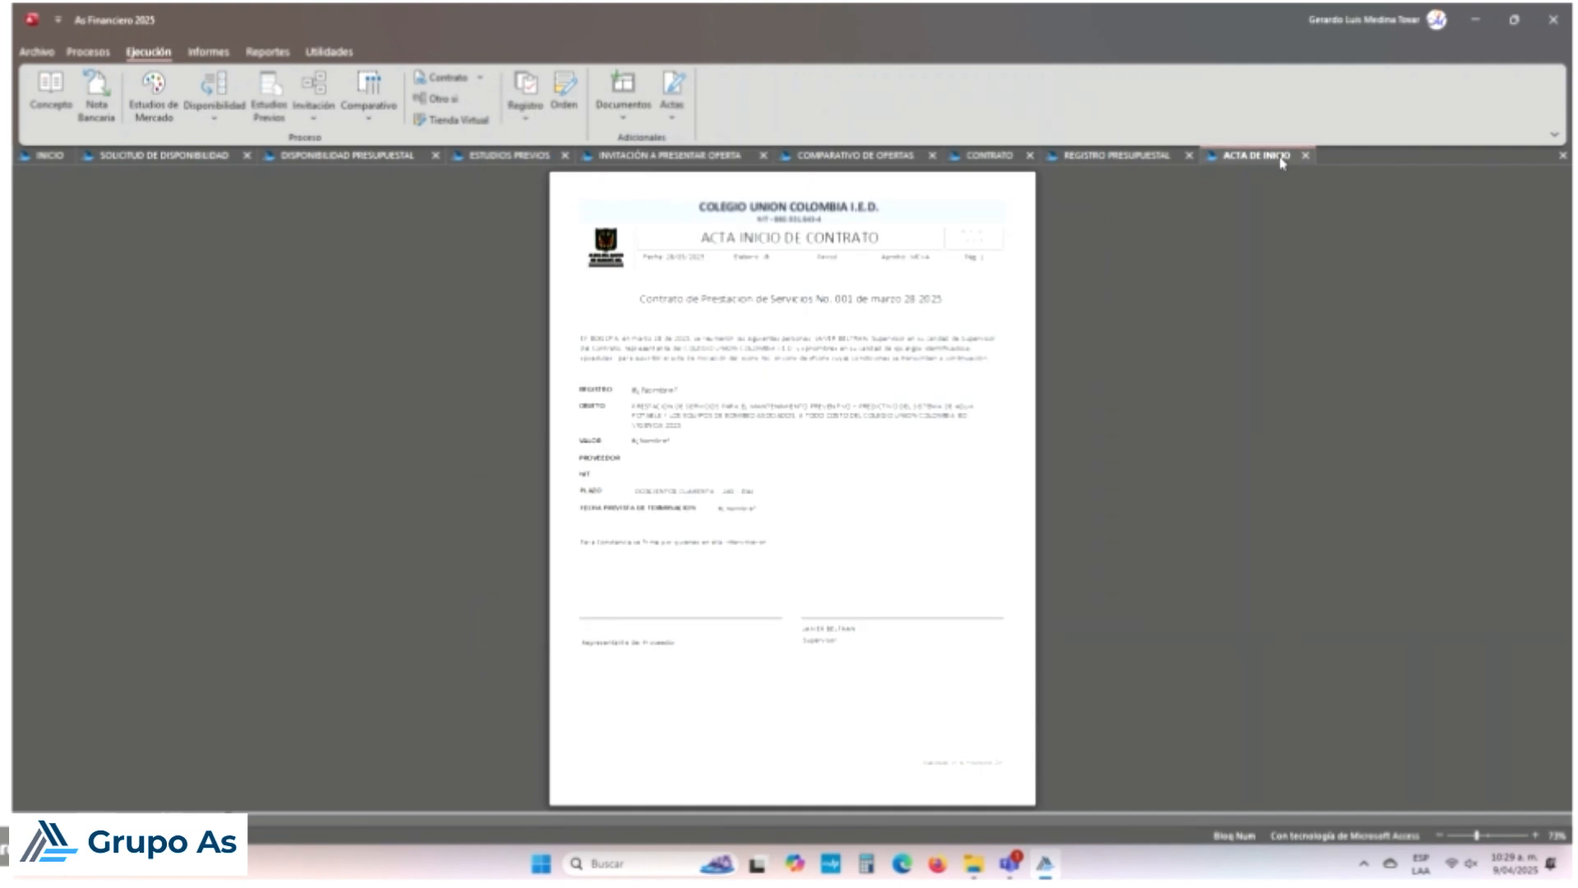
# Step: Look through each concept 001 report, from budget registration back to availability request
pyautogui.click(1150, 157)
pyautogui.click(994, 156)
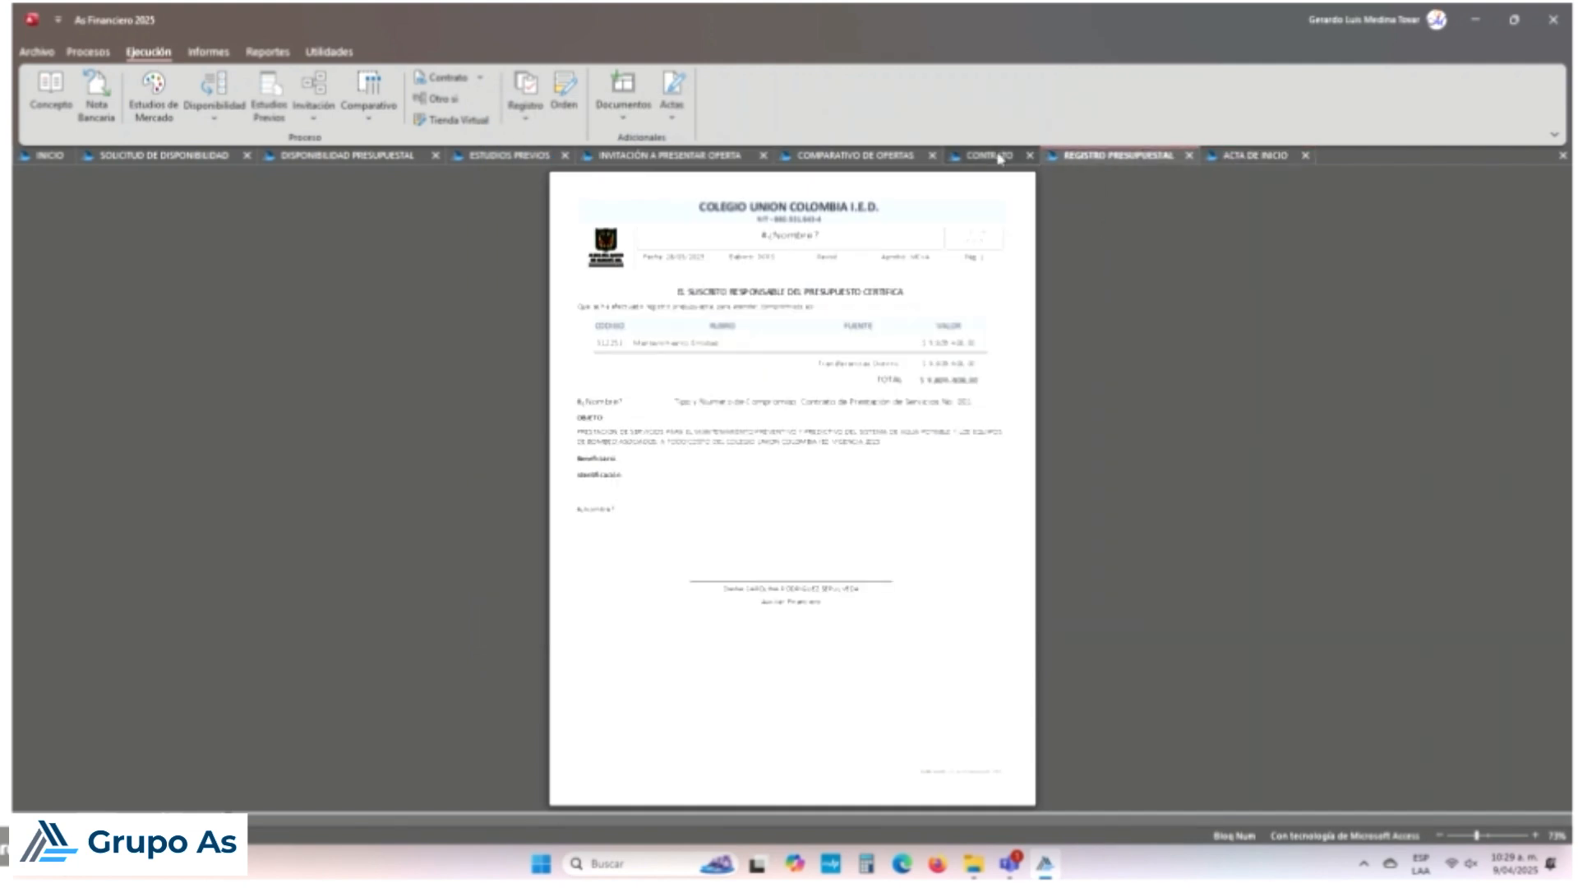
pyautogui.click(855, 156)
pyautogui.click(674, 155)
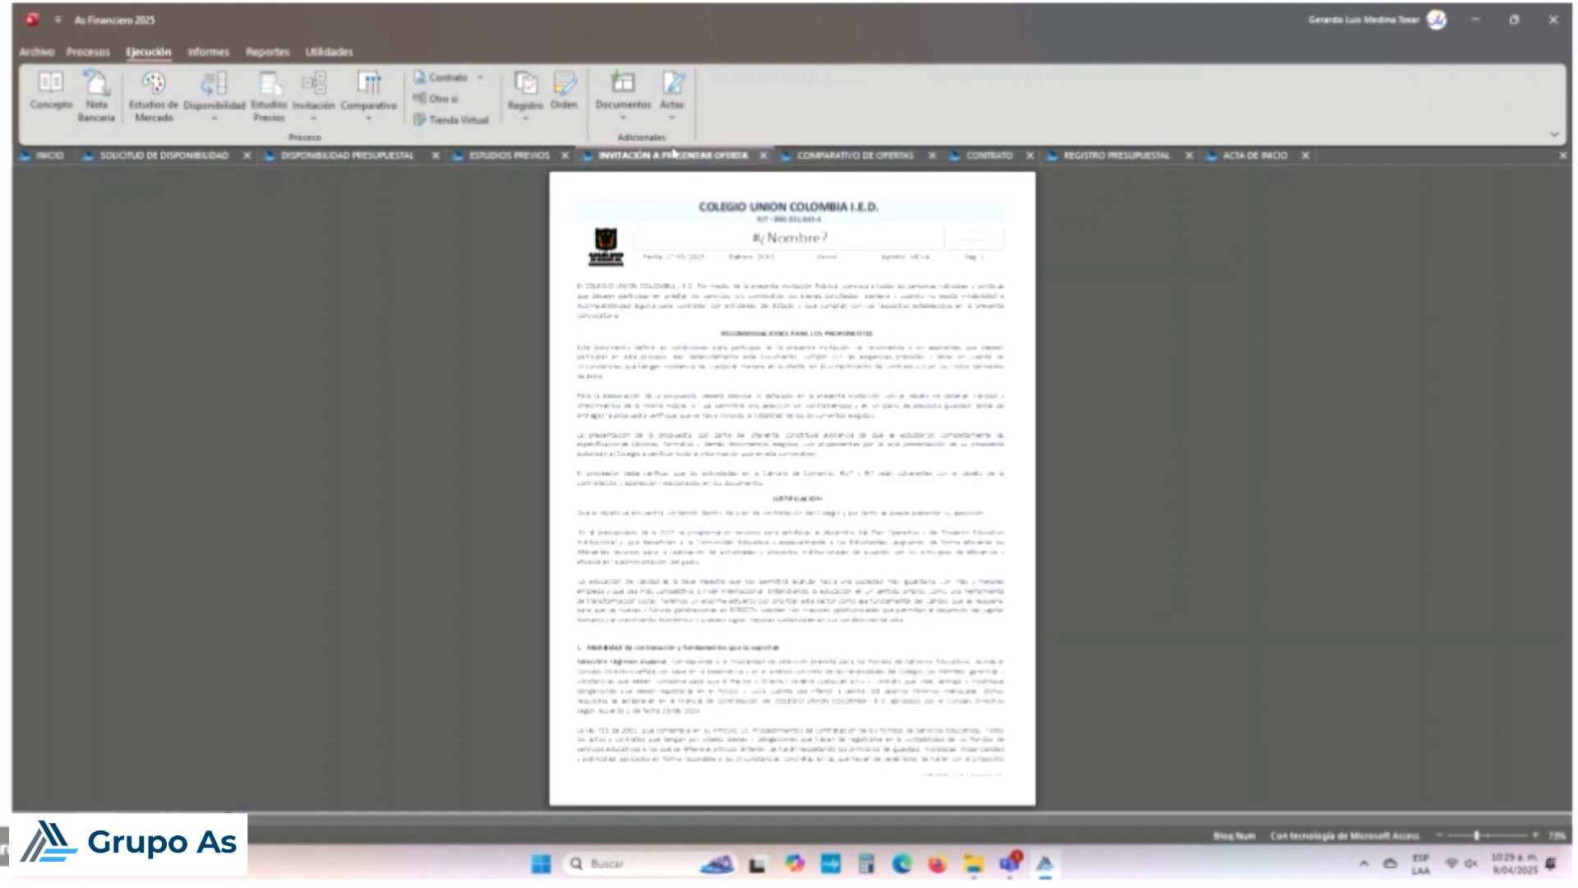
pyautogui.click(510, 156)
pyautogui.click(368, 159)
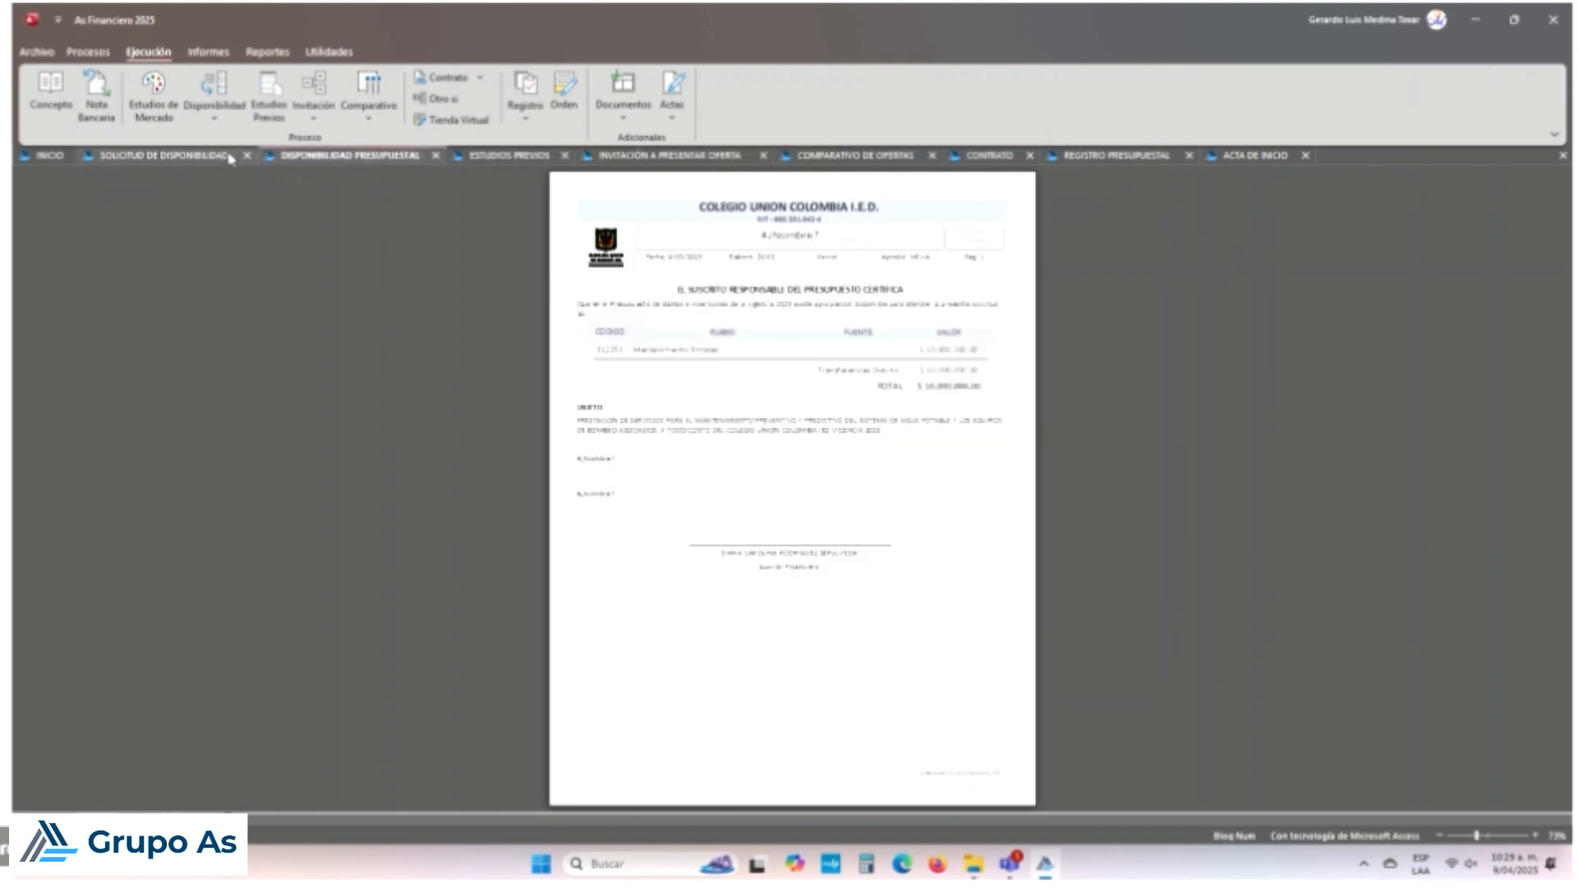
pyautogui.click(211, 154)
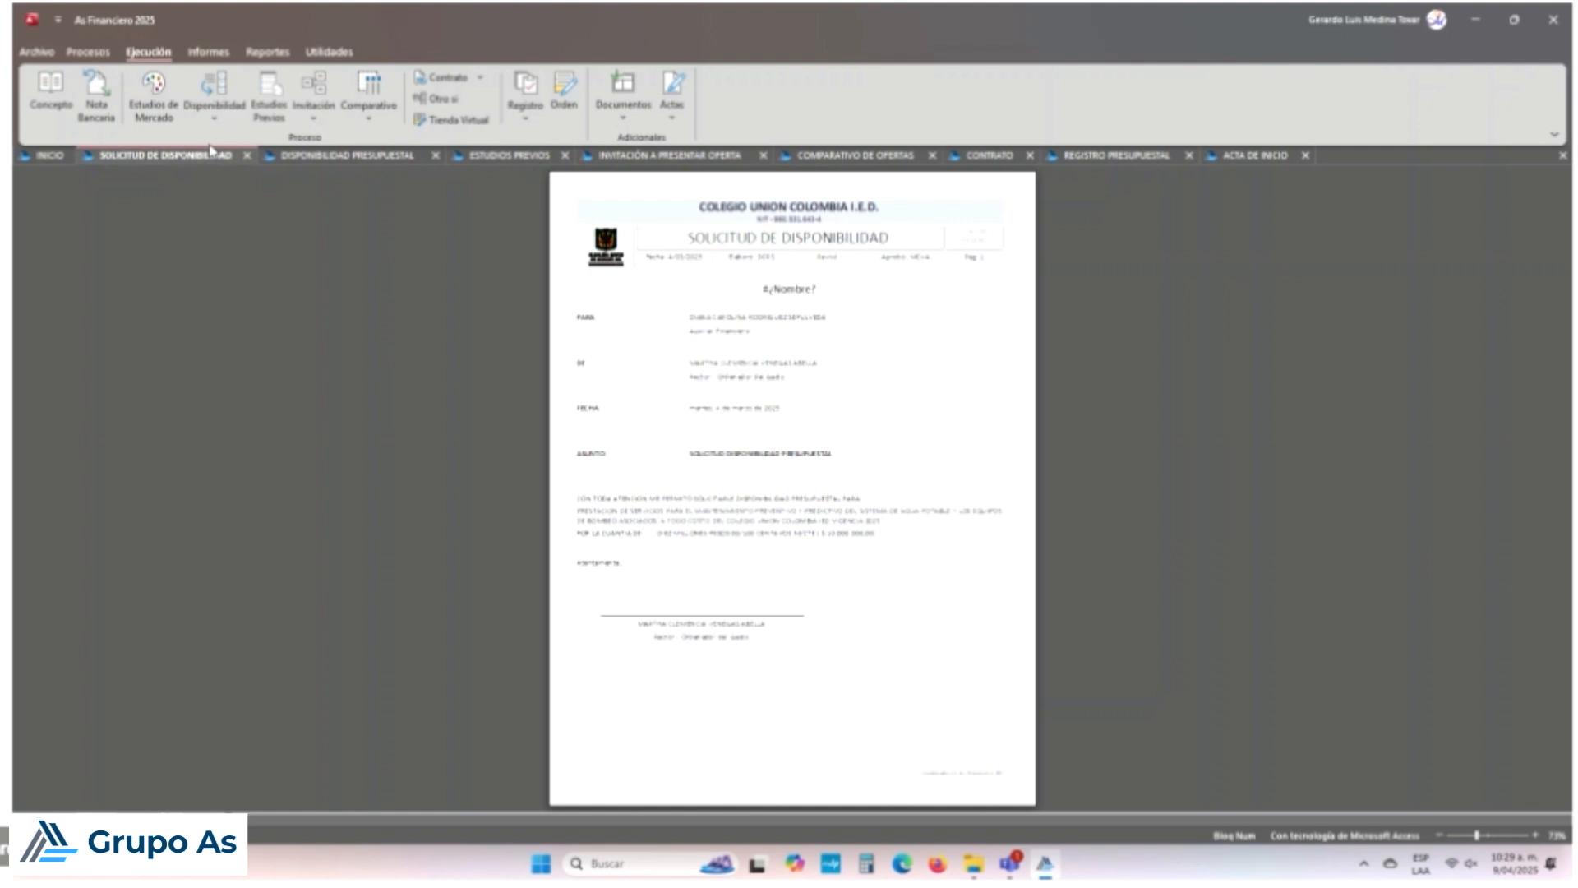
# Step: Close all the report tabs until only INICIO remains
pyautogui.click(1563, 157)
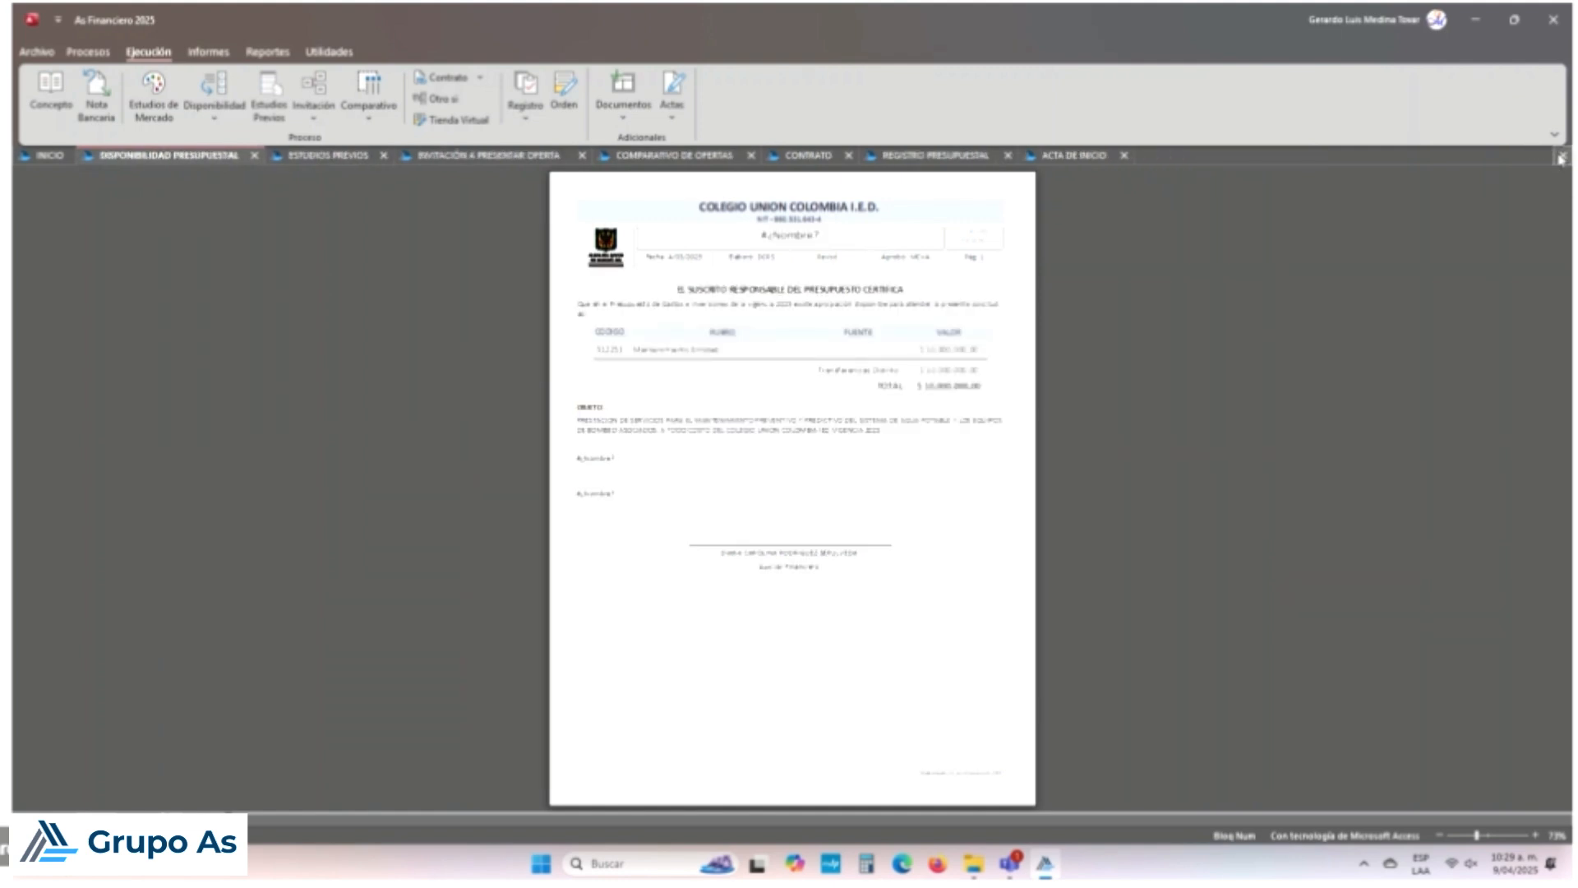
pyautogui.click(1561, 156)
pyautogui.click(1560, 156)
pyautogui.click(1561, 156)
pyautogui.click(1561, 156)
pyautogui.click(1560, 156)
pyautogui.click(1560, 156)
pyautogui.click(1561, 157)
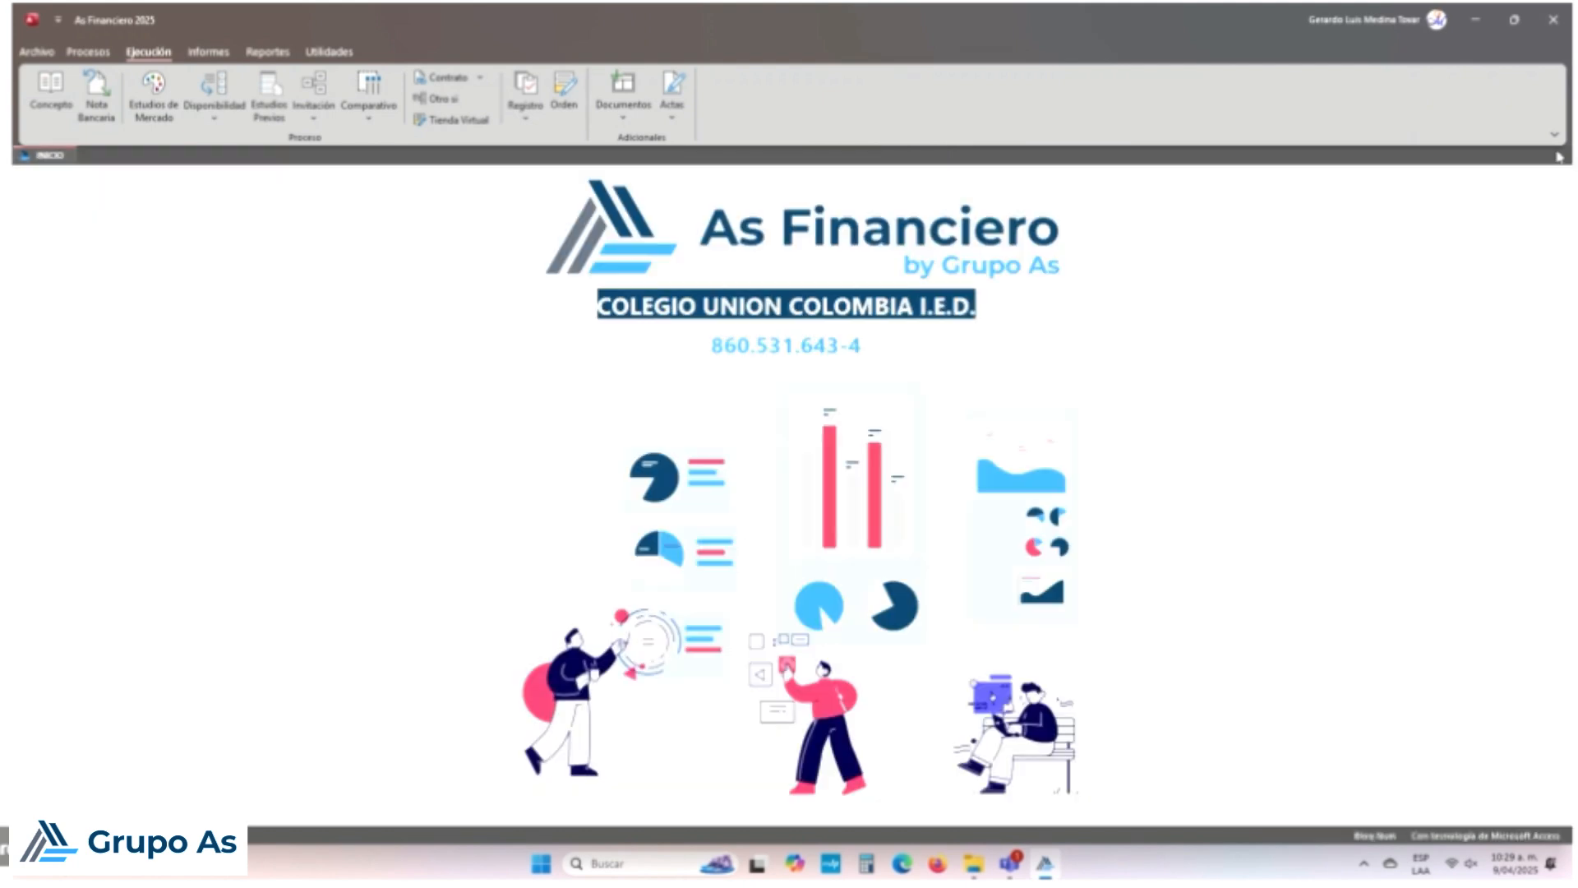
# Step: Reload concept 001 and generate its SECOP report set from the print options
pyautogui.click(54, 92)
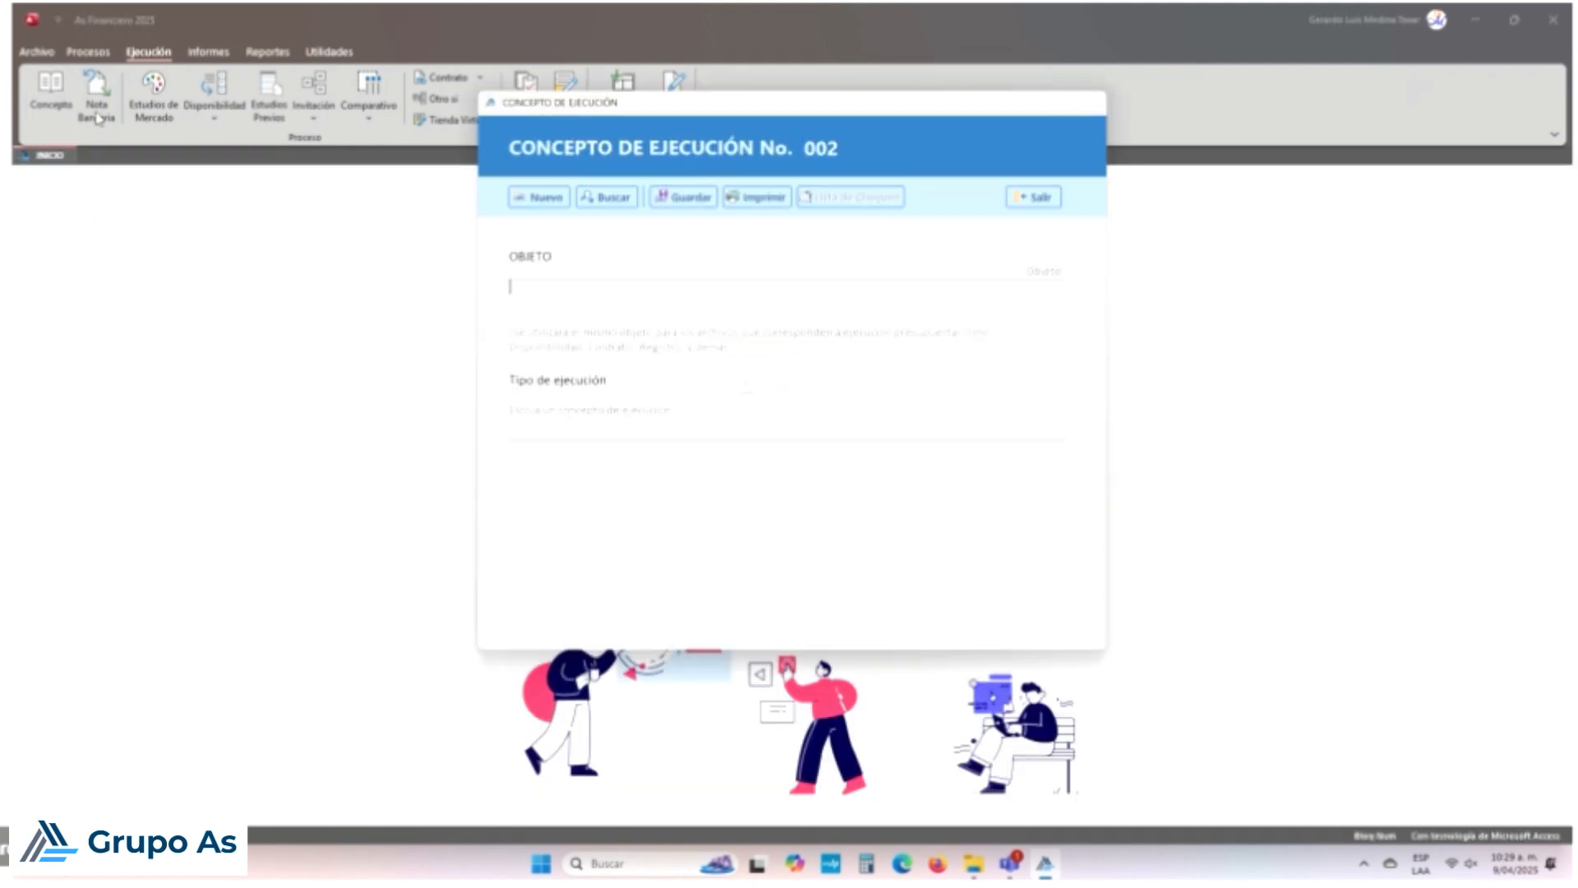
pyautogui.click(618, 199)
pyautogui.click(701, 276)
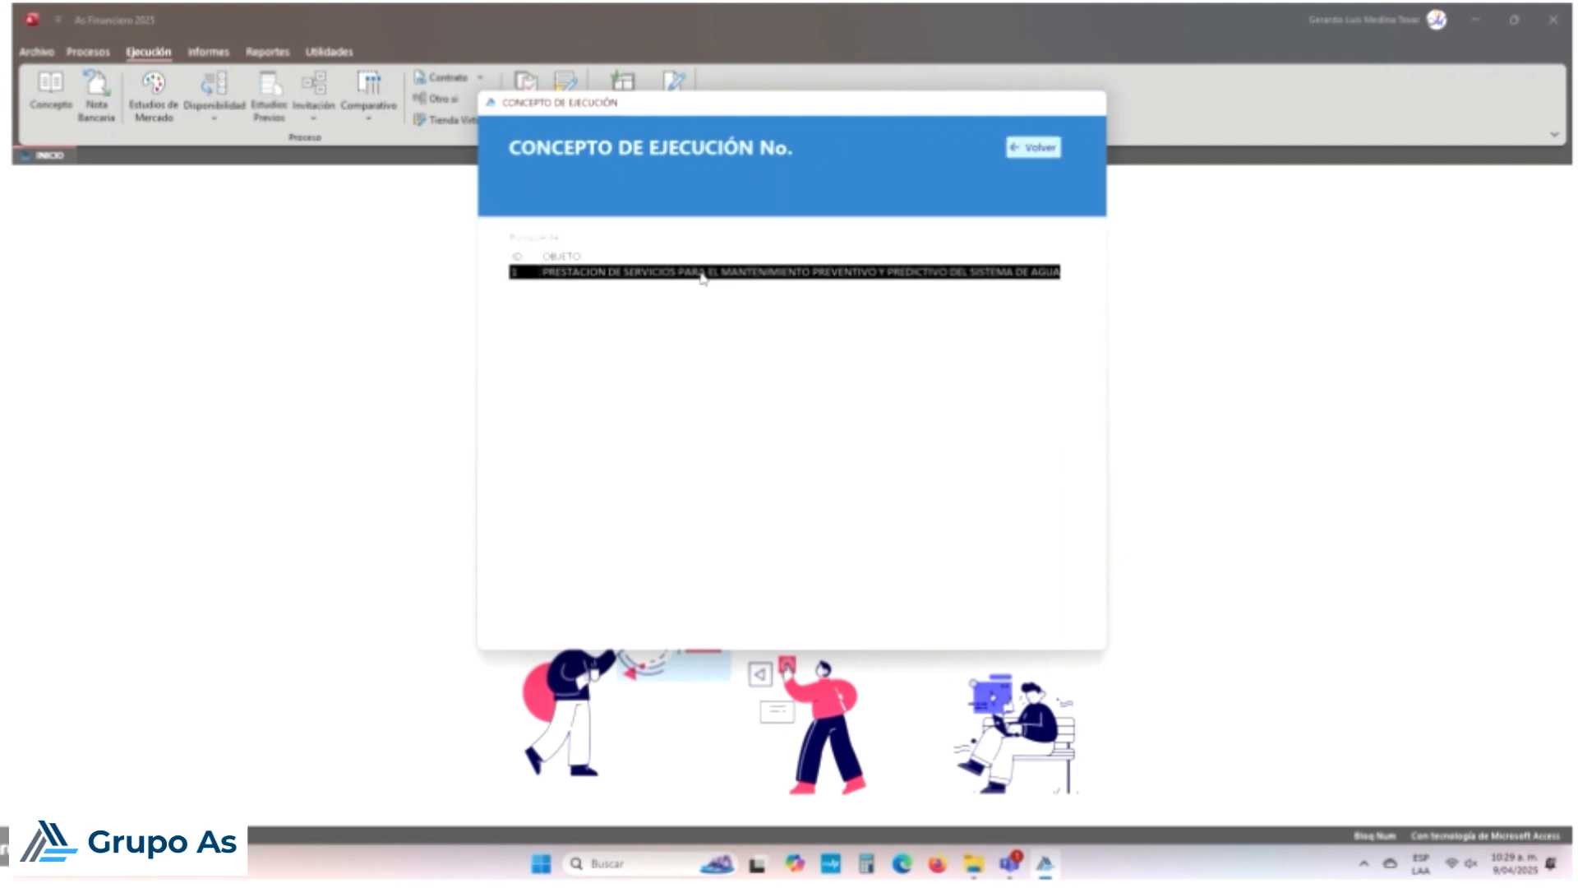
pyautogui.doubleClick(701, 275)
pyautogui.click(836, 491)
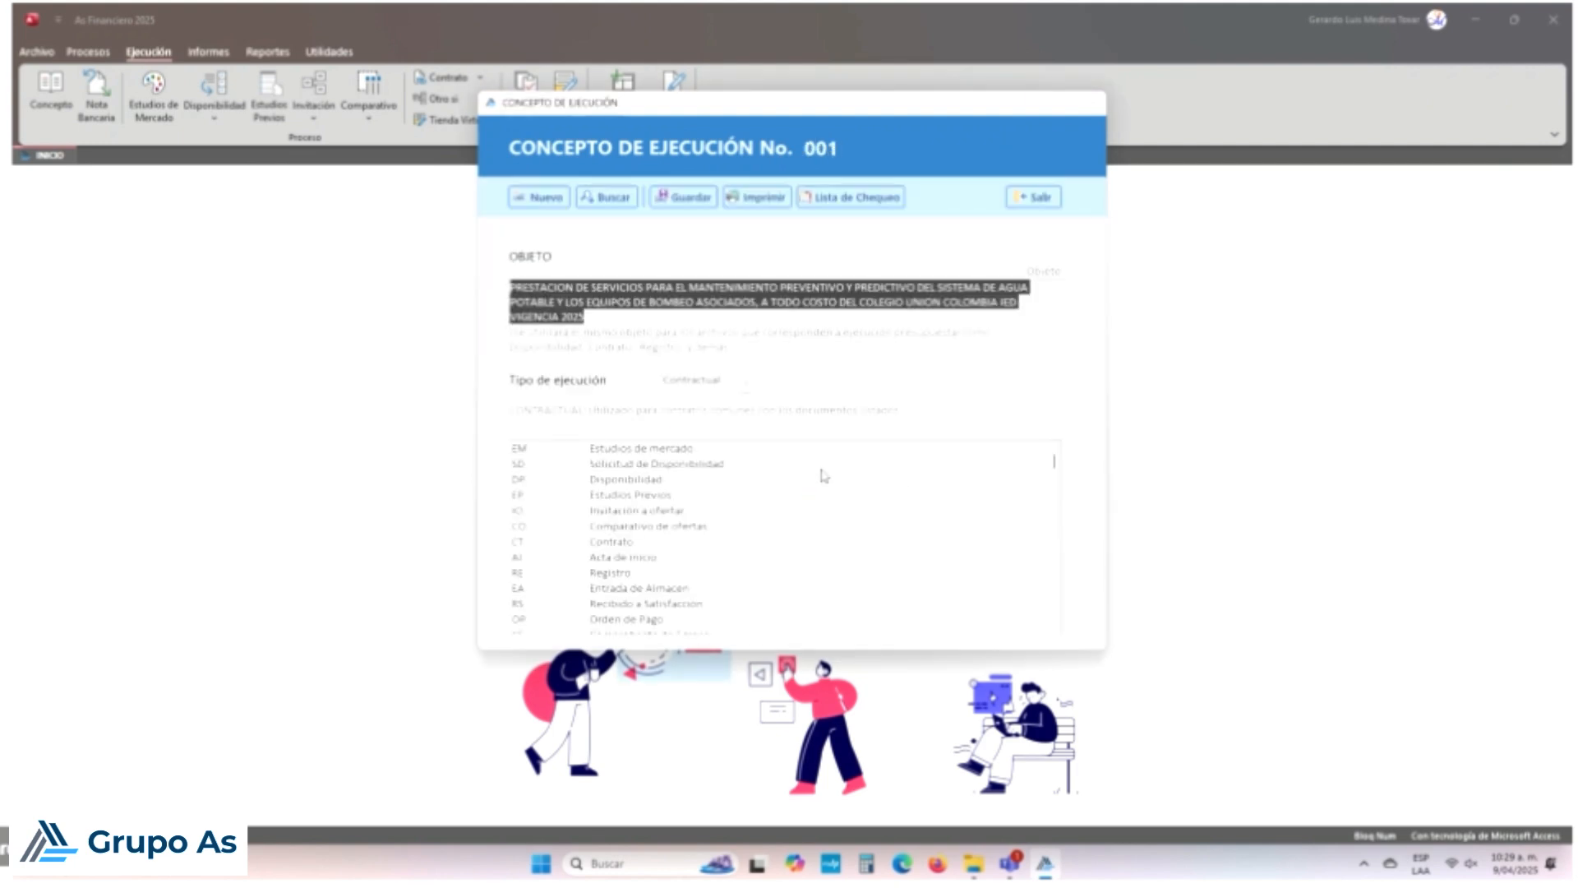
pyautogui.click(732, 199)
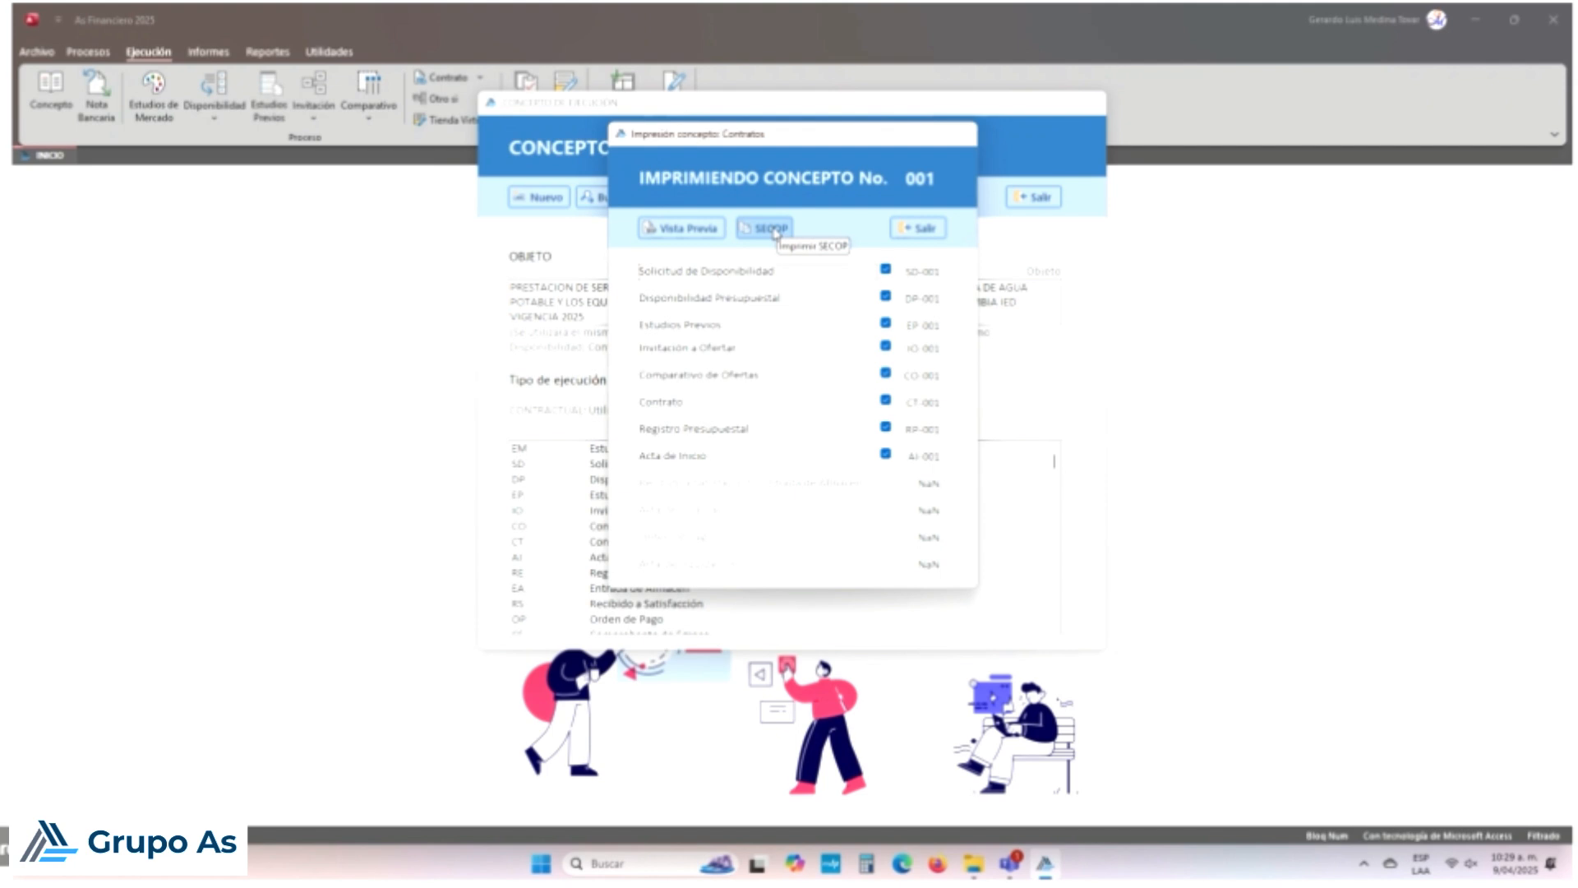
pyautogui.click(772, 229)
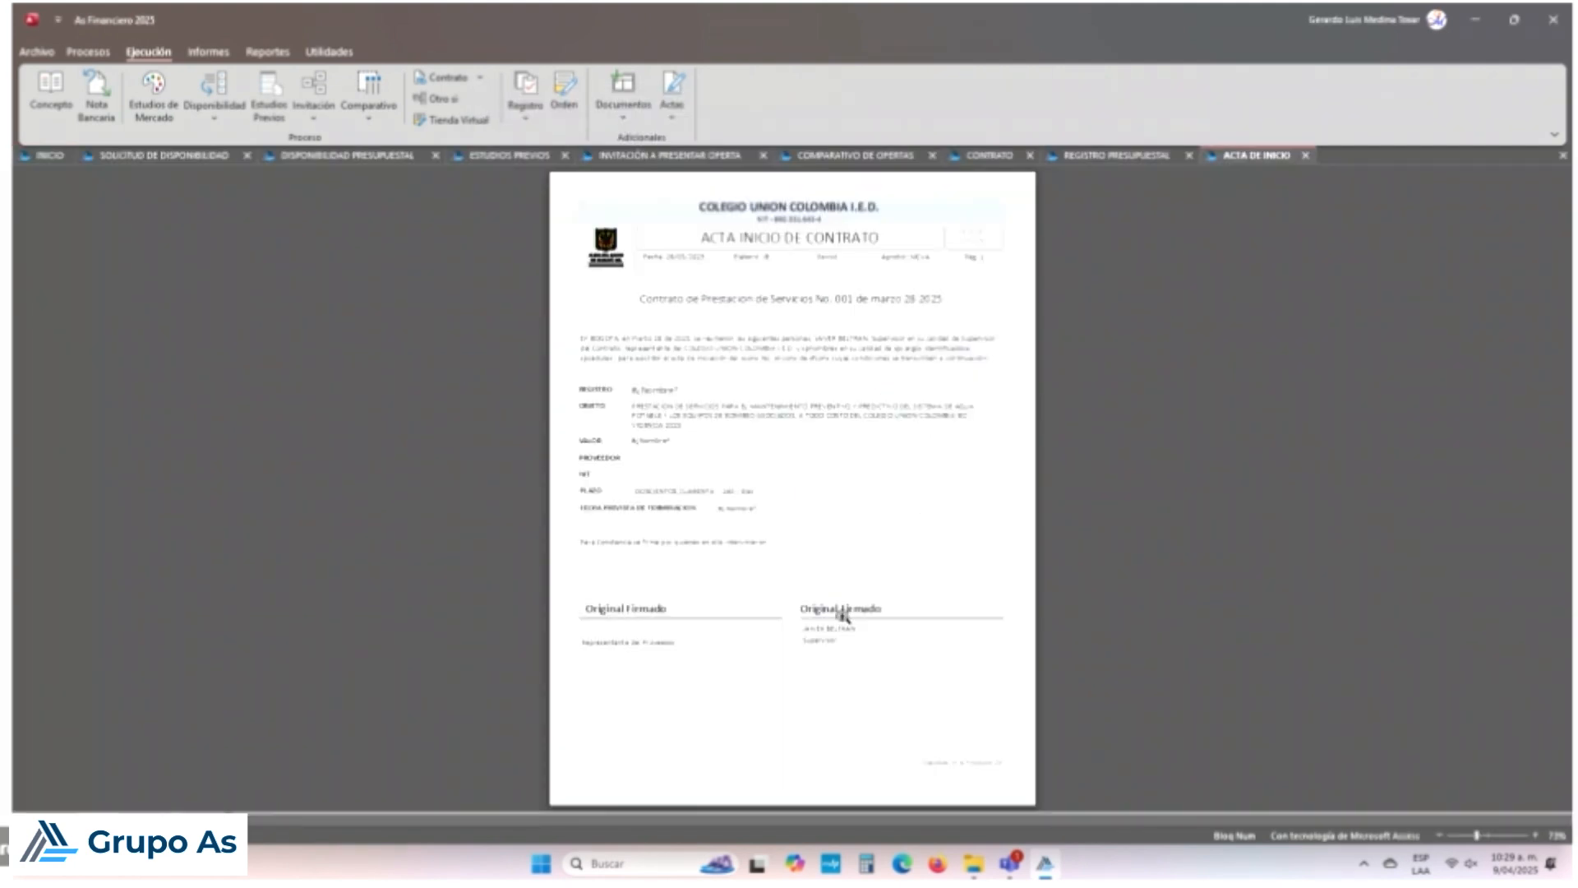
# Step: Review the budget registration, invitation, prior studies, availability and availability request reports for concept 001
pyautogui.click(1164, 158)
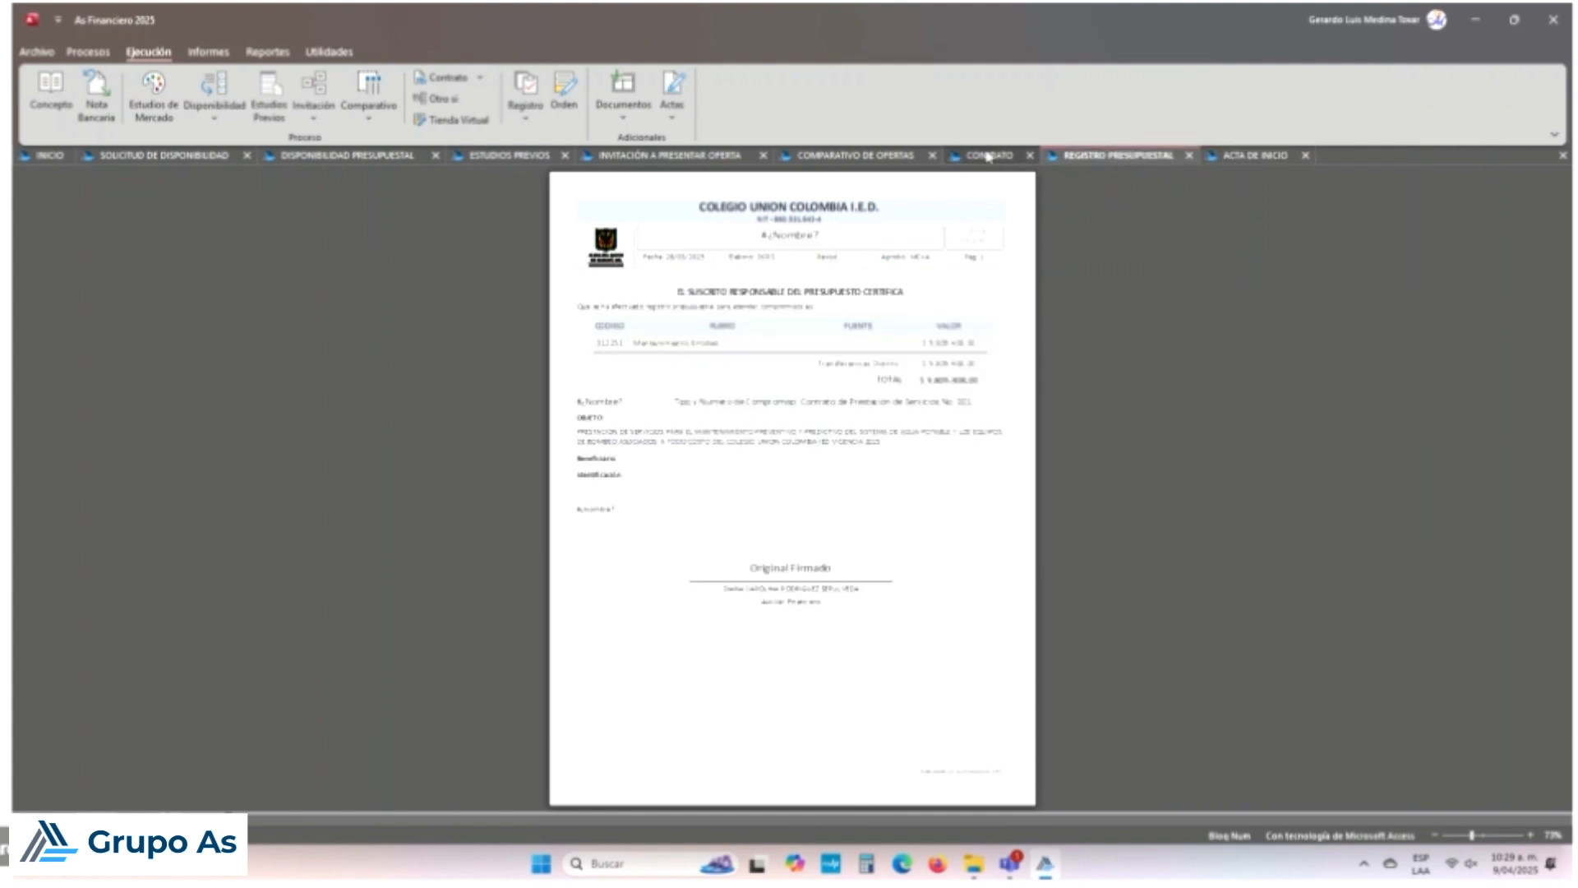
pyautogui.click(622, 155)
pyautogui.click(502, 157)
pyautogui.click(365, 156)
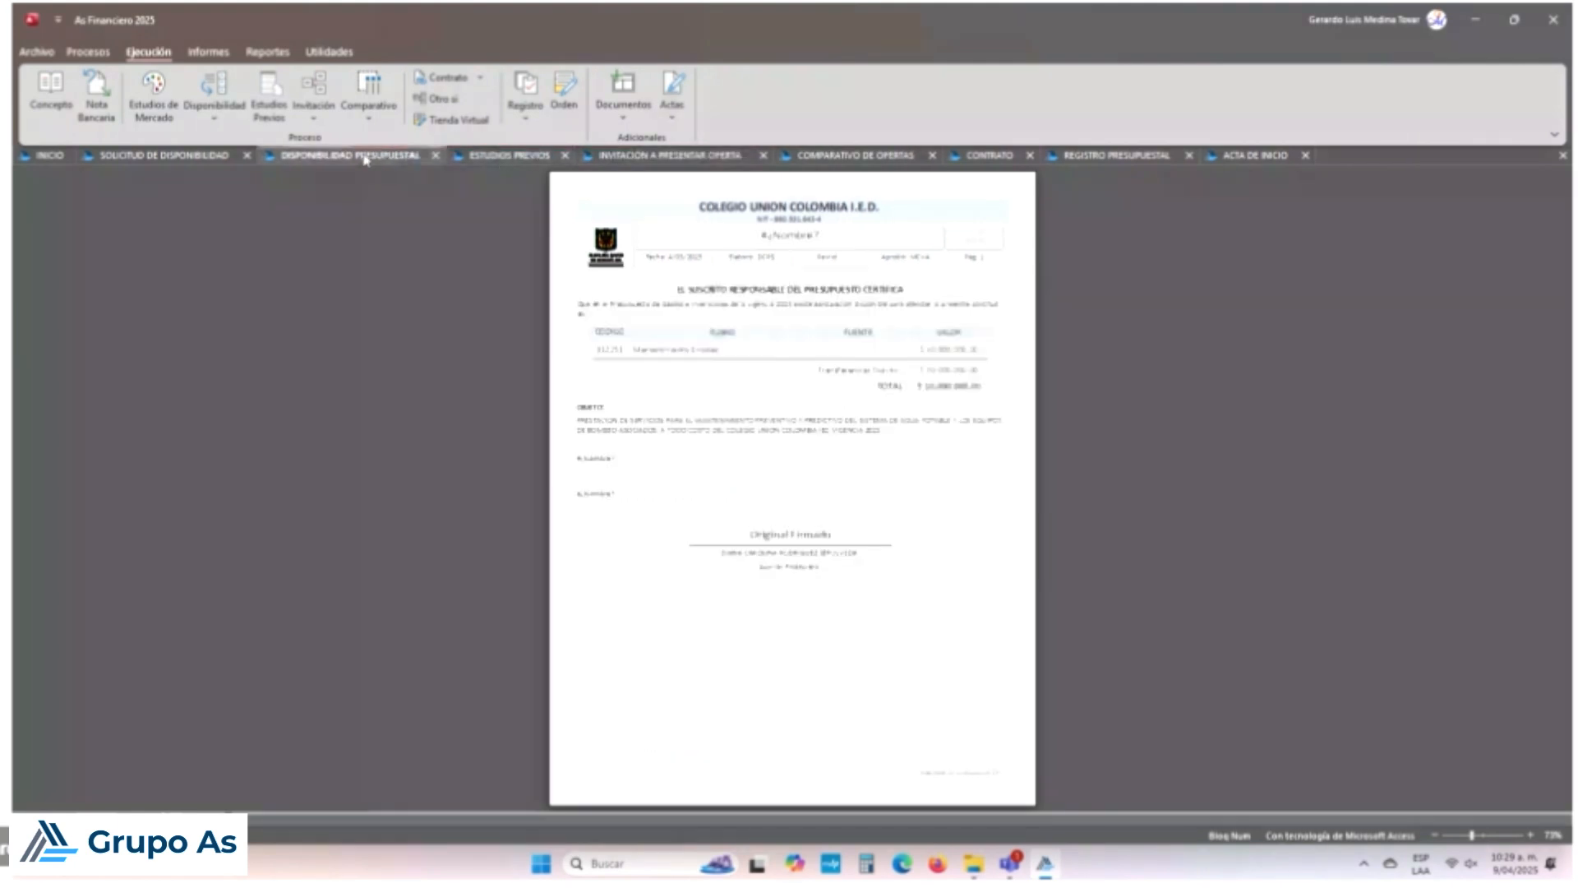
pyautogui.click(164, 155)
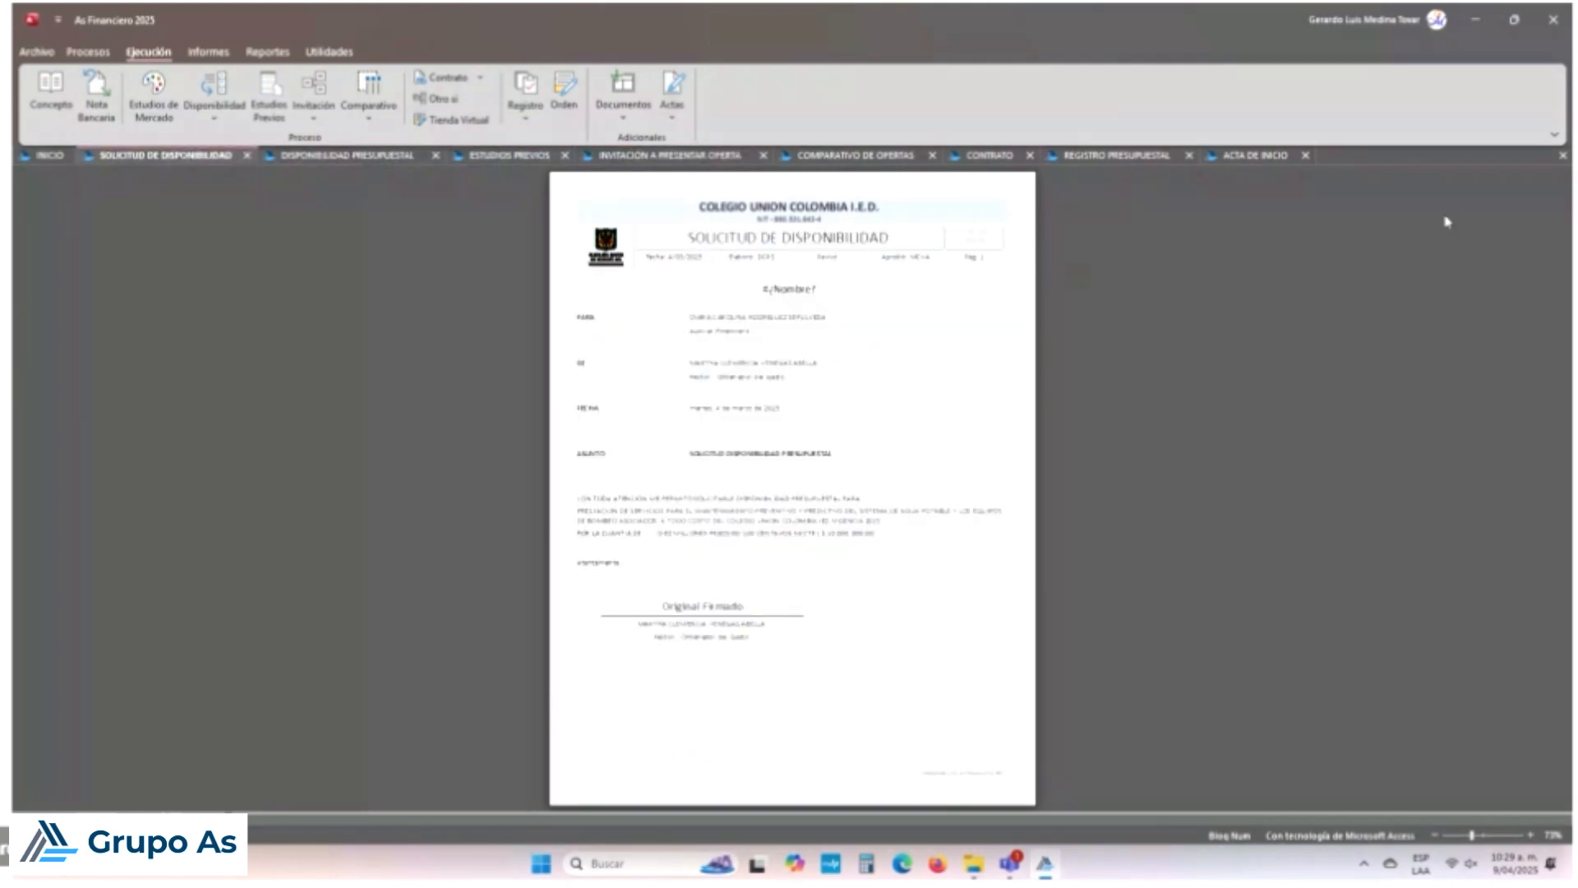
# Step: Close all SECOP report previews and bring up a blank execution concept form No. 002
pyautogui.click(1562, 157)
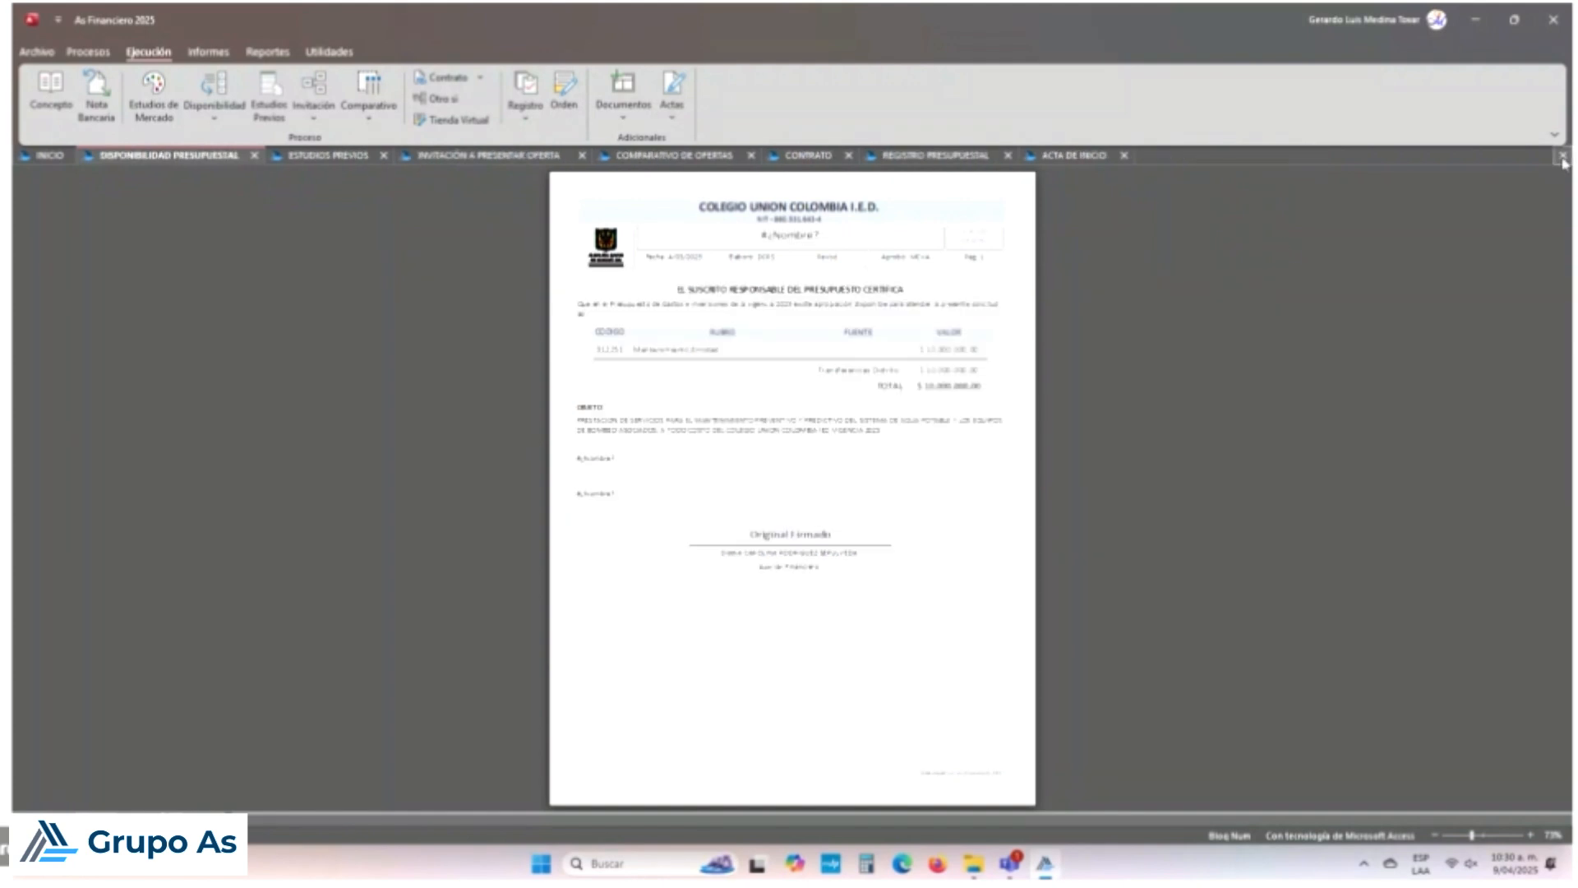
pyautogui.click(1561, 156)
pyautogui.click(1561, 156)
pyautogui.click(1562, 156)
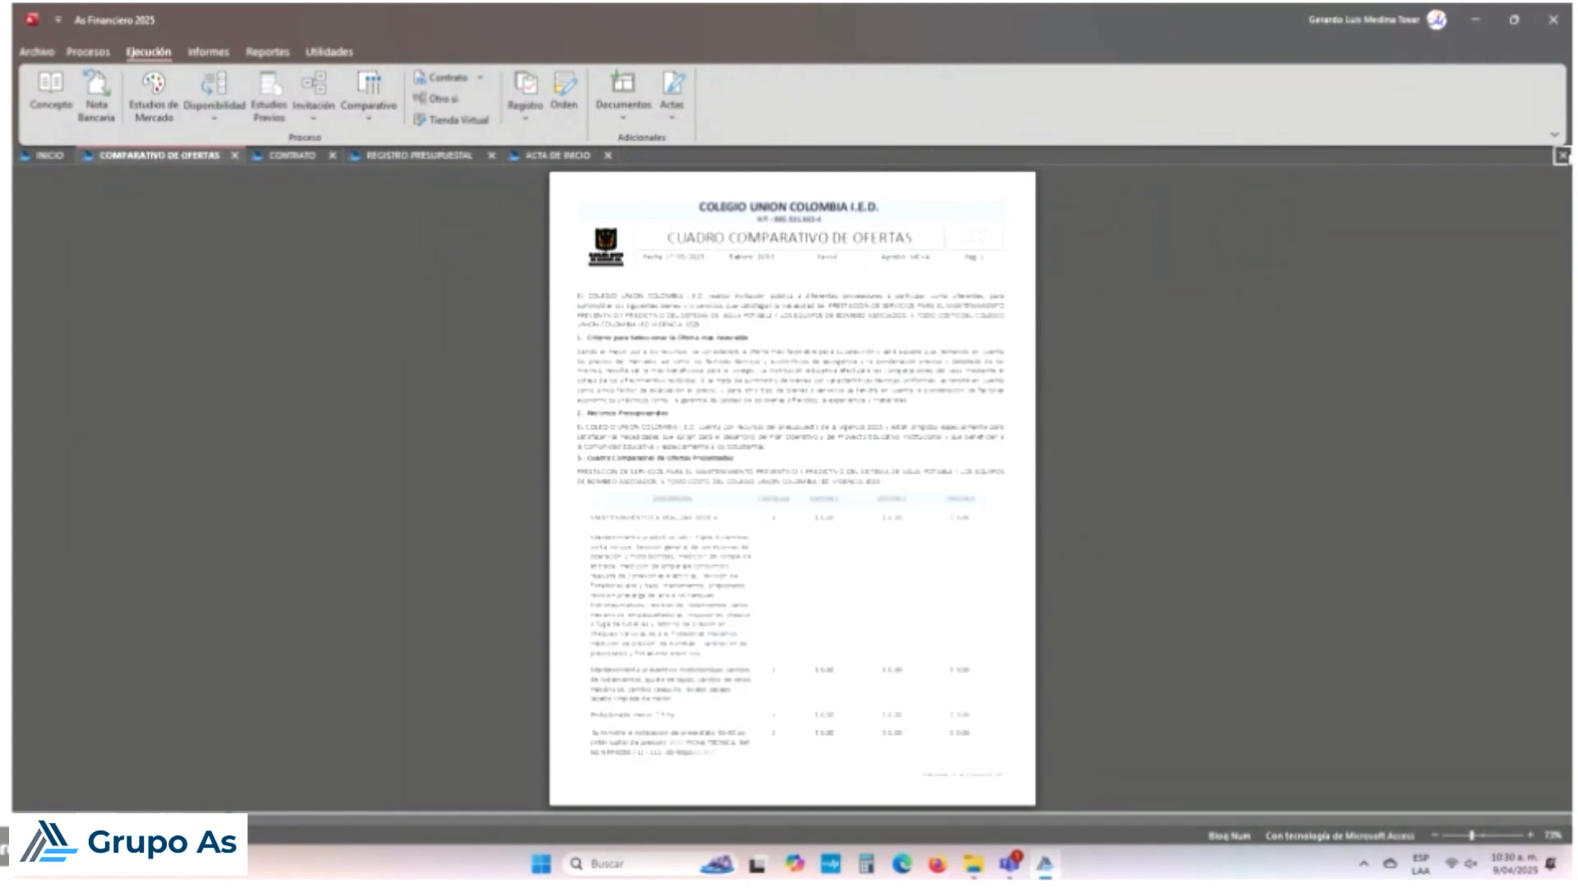
pyautogui.click(1562, 156)
pyautogui.click(1562, 156)
pyautogui.click(1561, 156)
pyautogui.click(1562, 157)
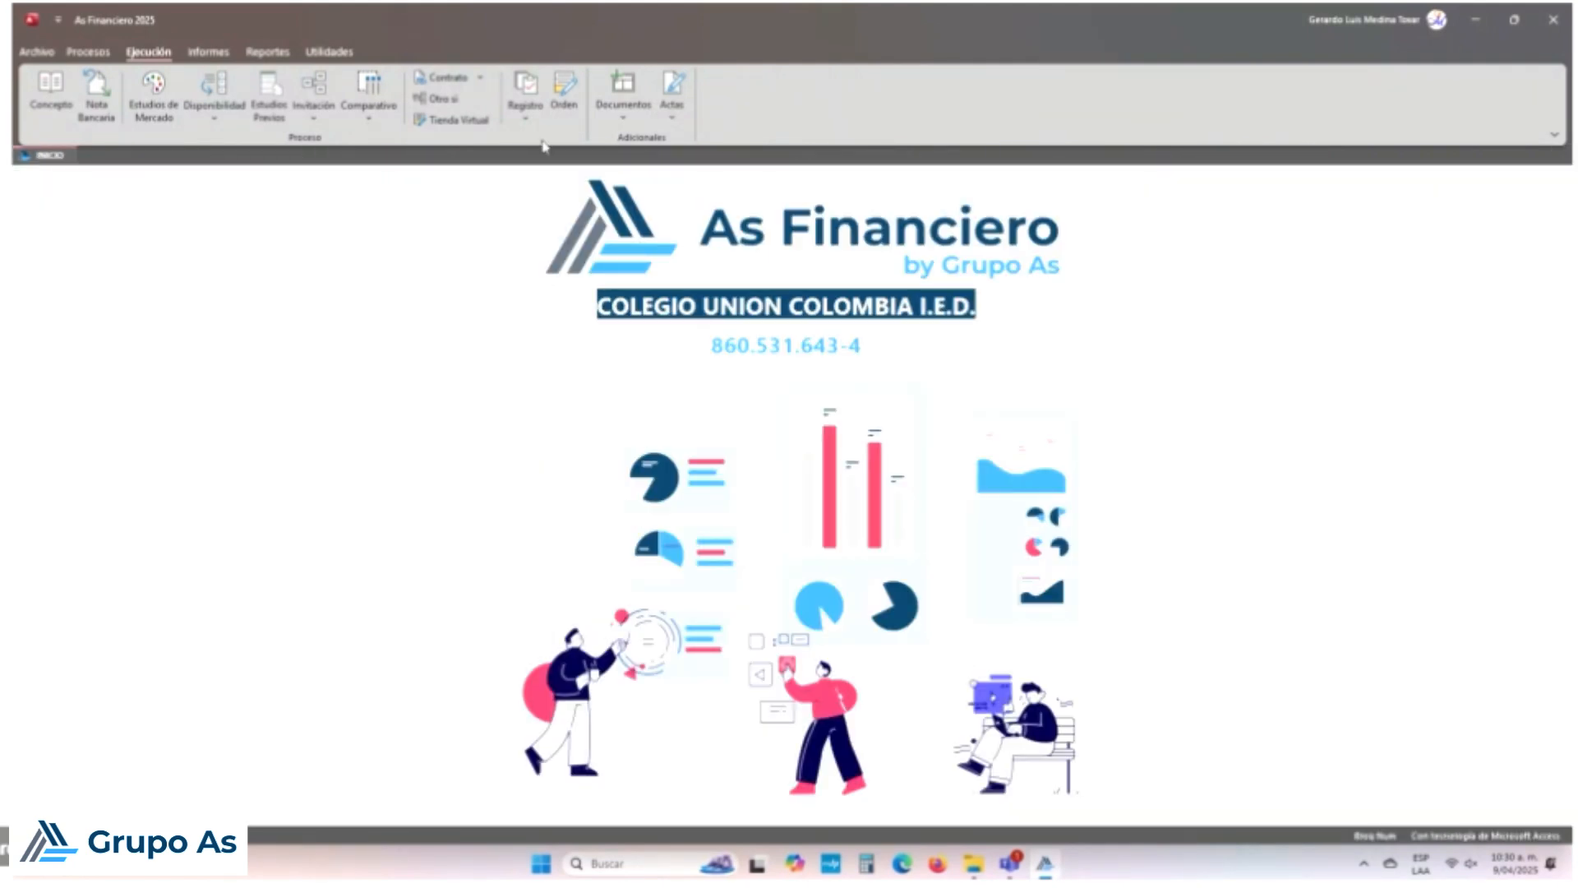
pyautogui.click(58, 107)
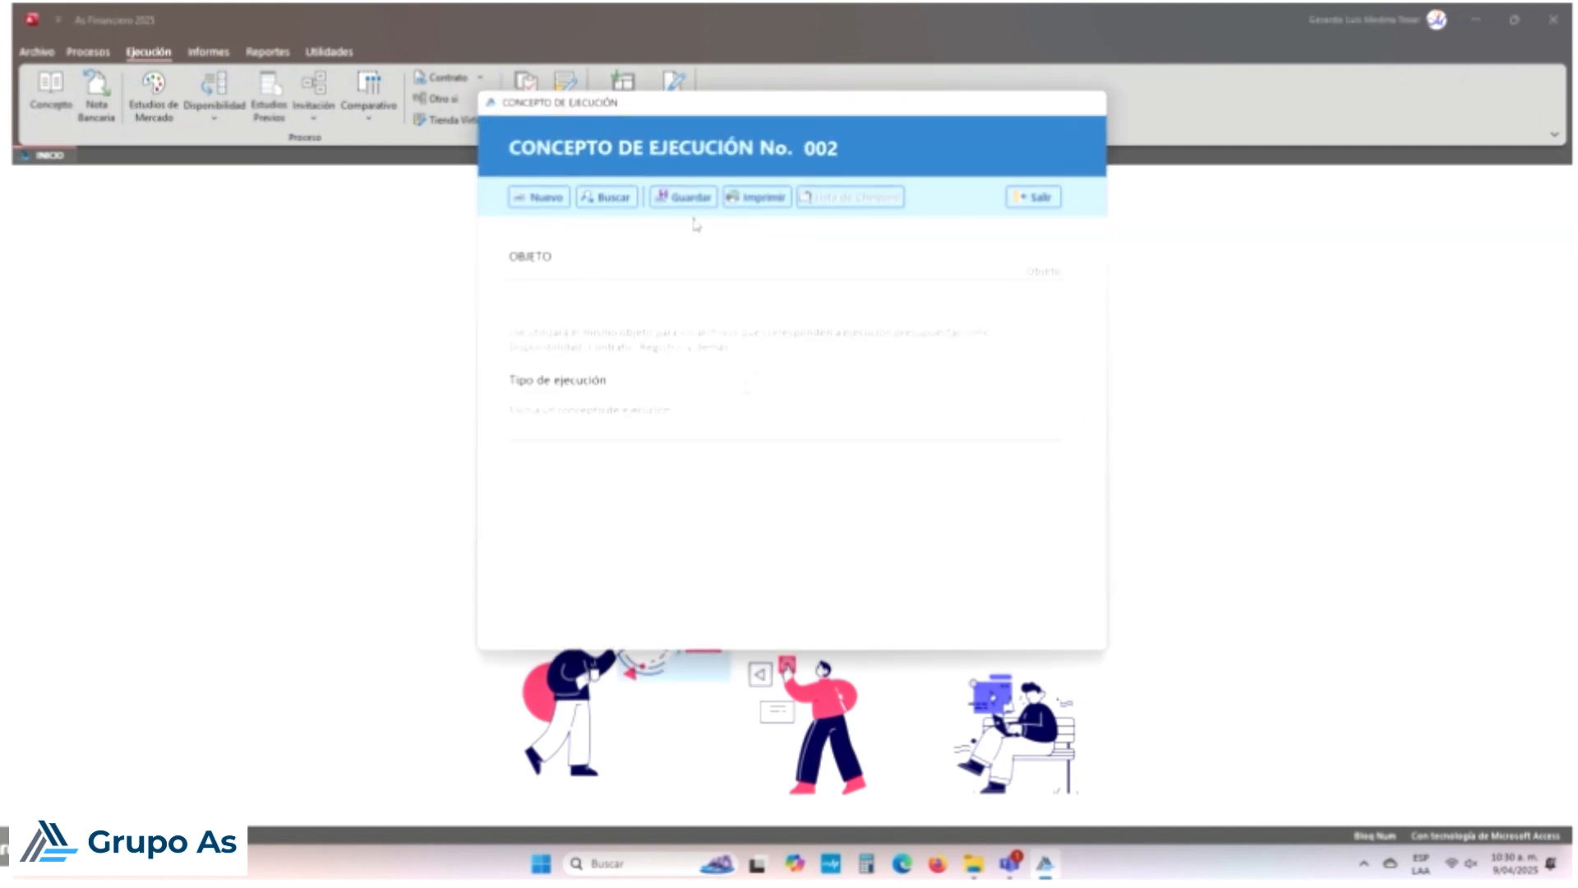
# Step: Reload concept 001 from the search list, discarding changes, and generate its LISTA_CHEQUEO checklist in Excel
pyautogui.click(862, 202)
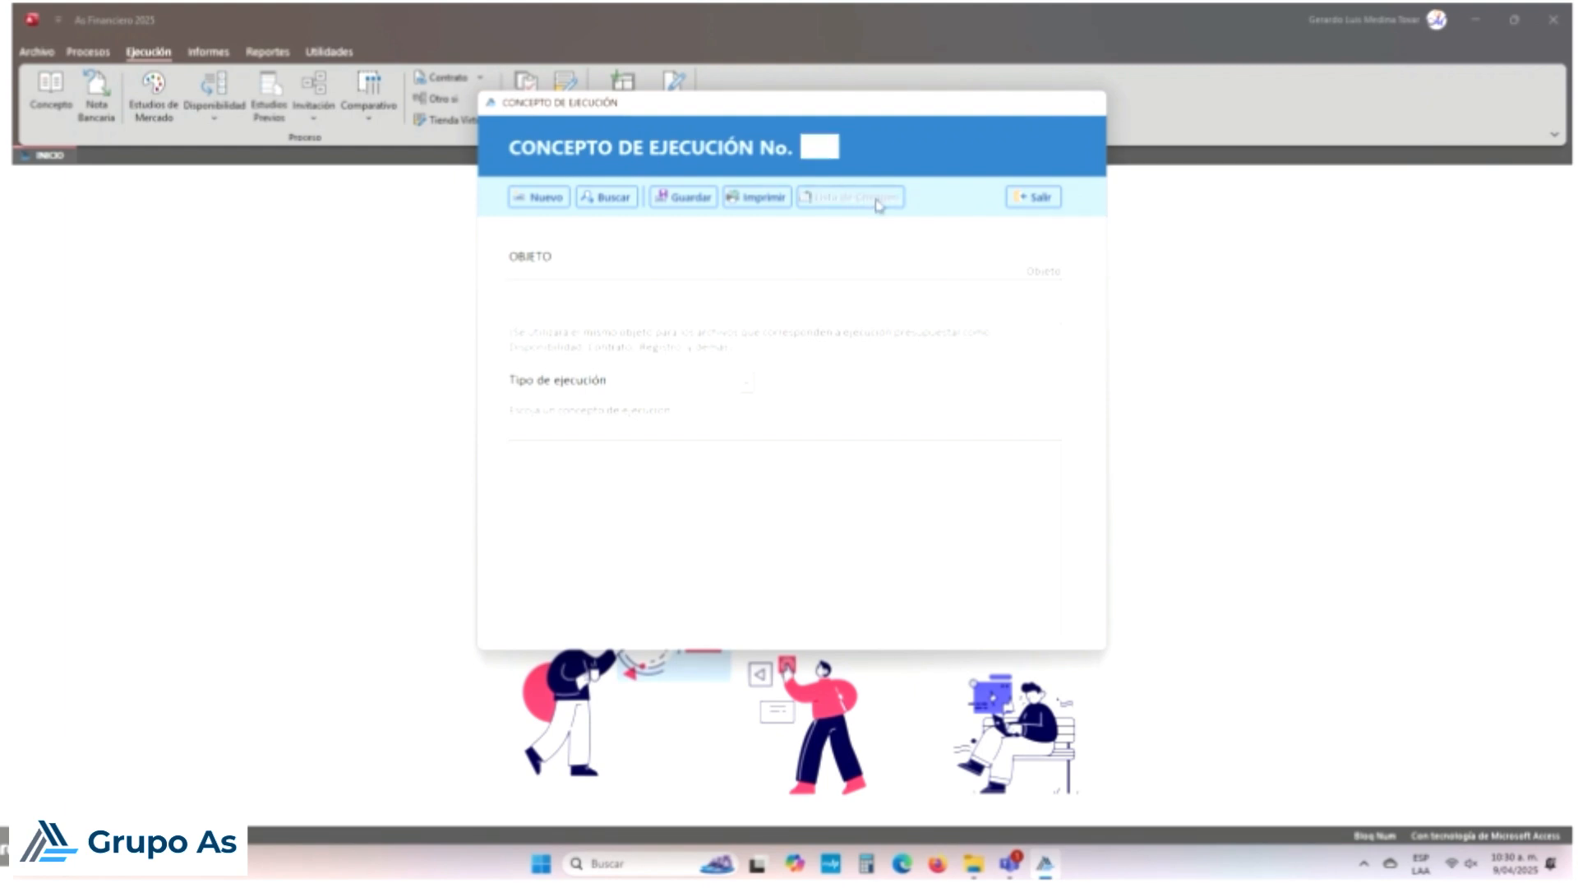
pyautogui.click(605, 198)
pyautogui.click(664, 278)
pyautogui.doubleClick(664, 277)
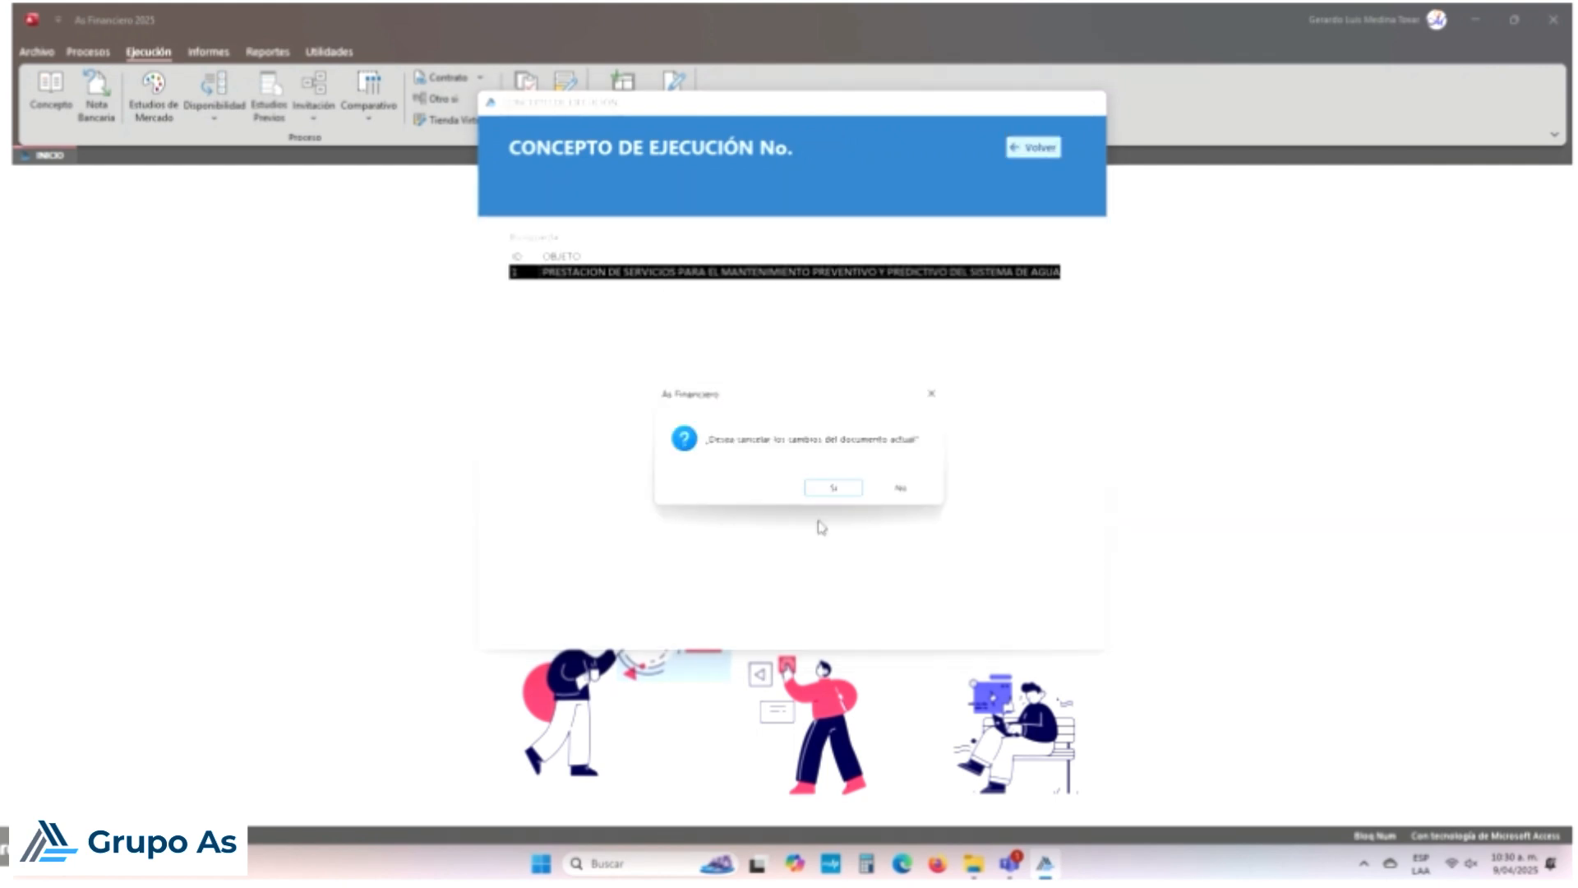
pyautogui.click(839, 487)
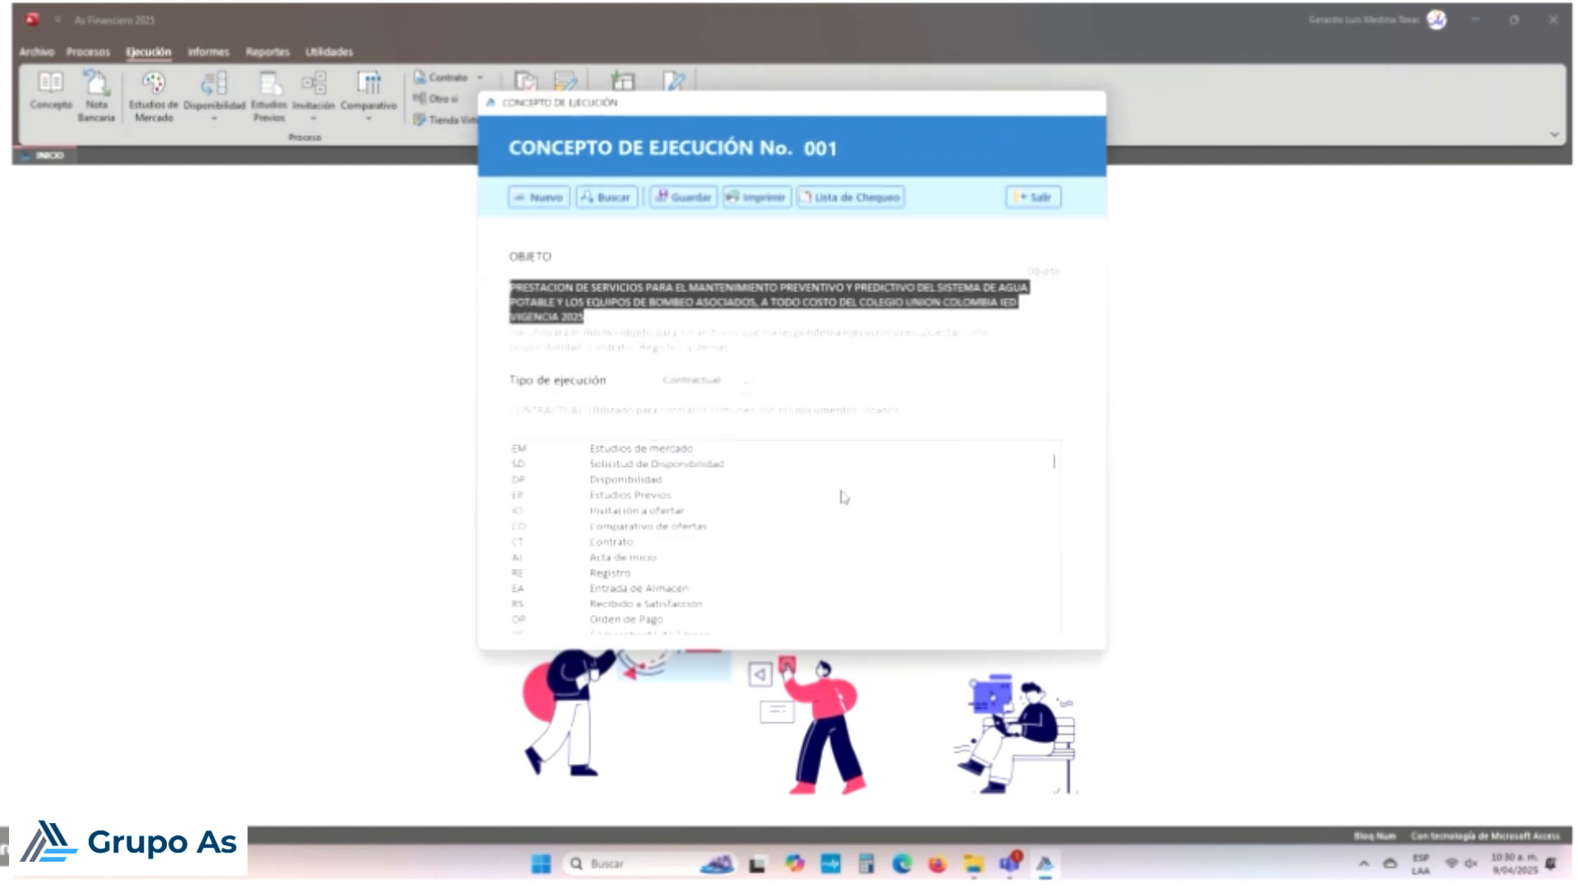
pyautogui.click(876, 204)
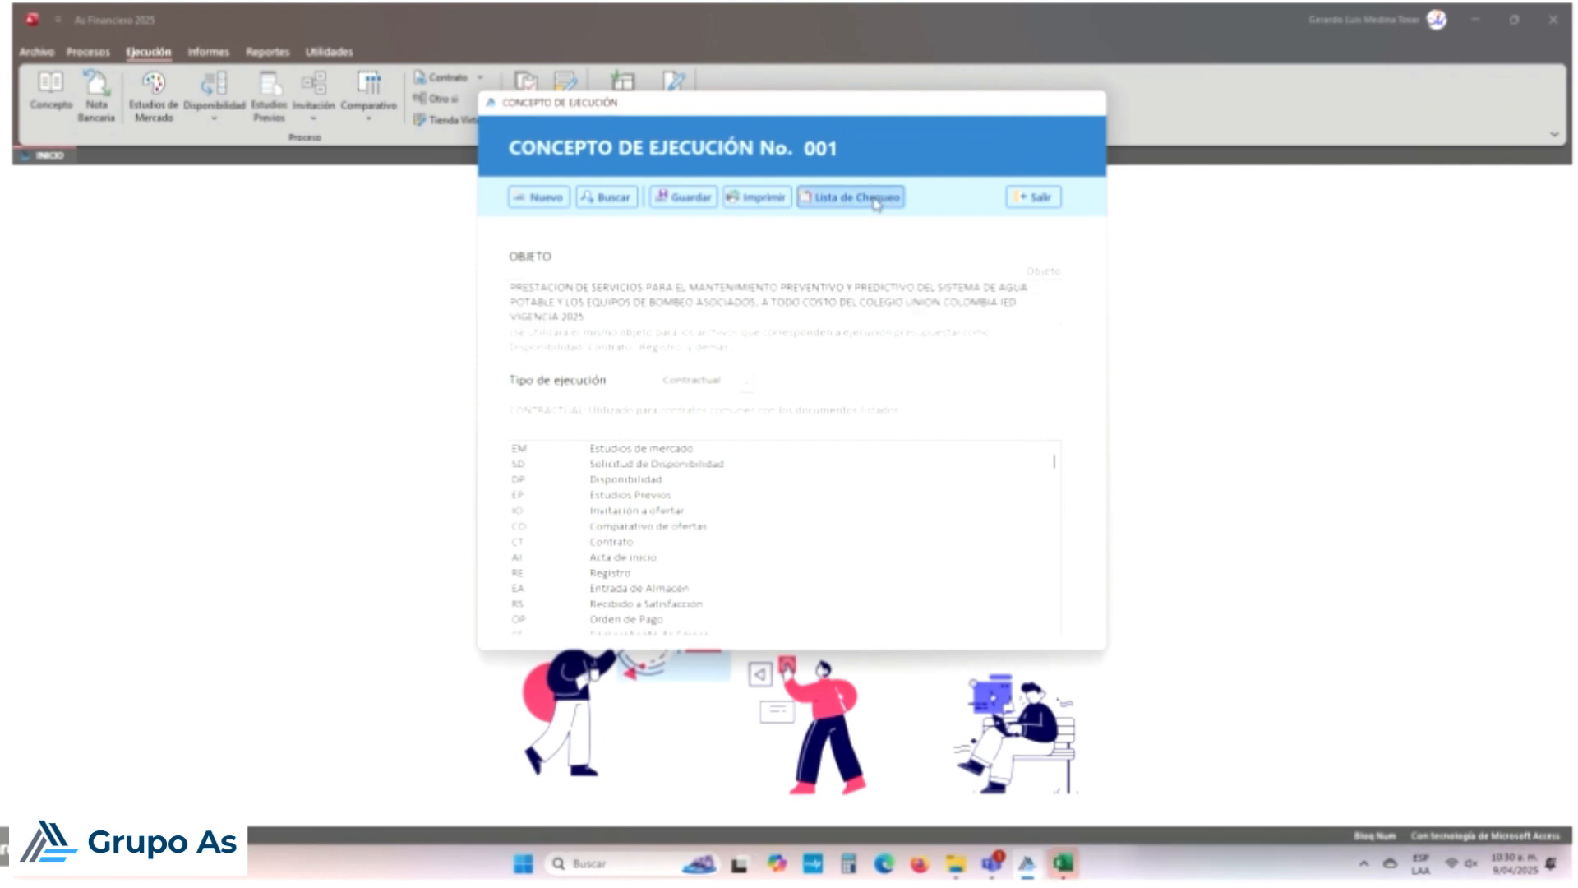
pyautogui.click(1063, 863)
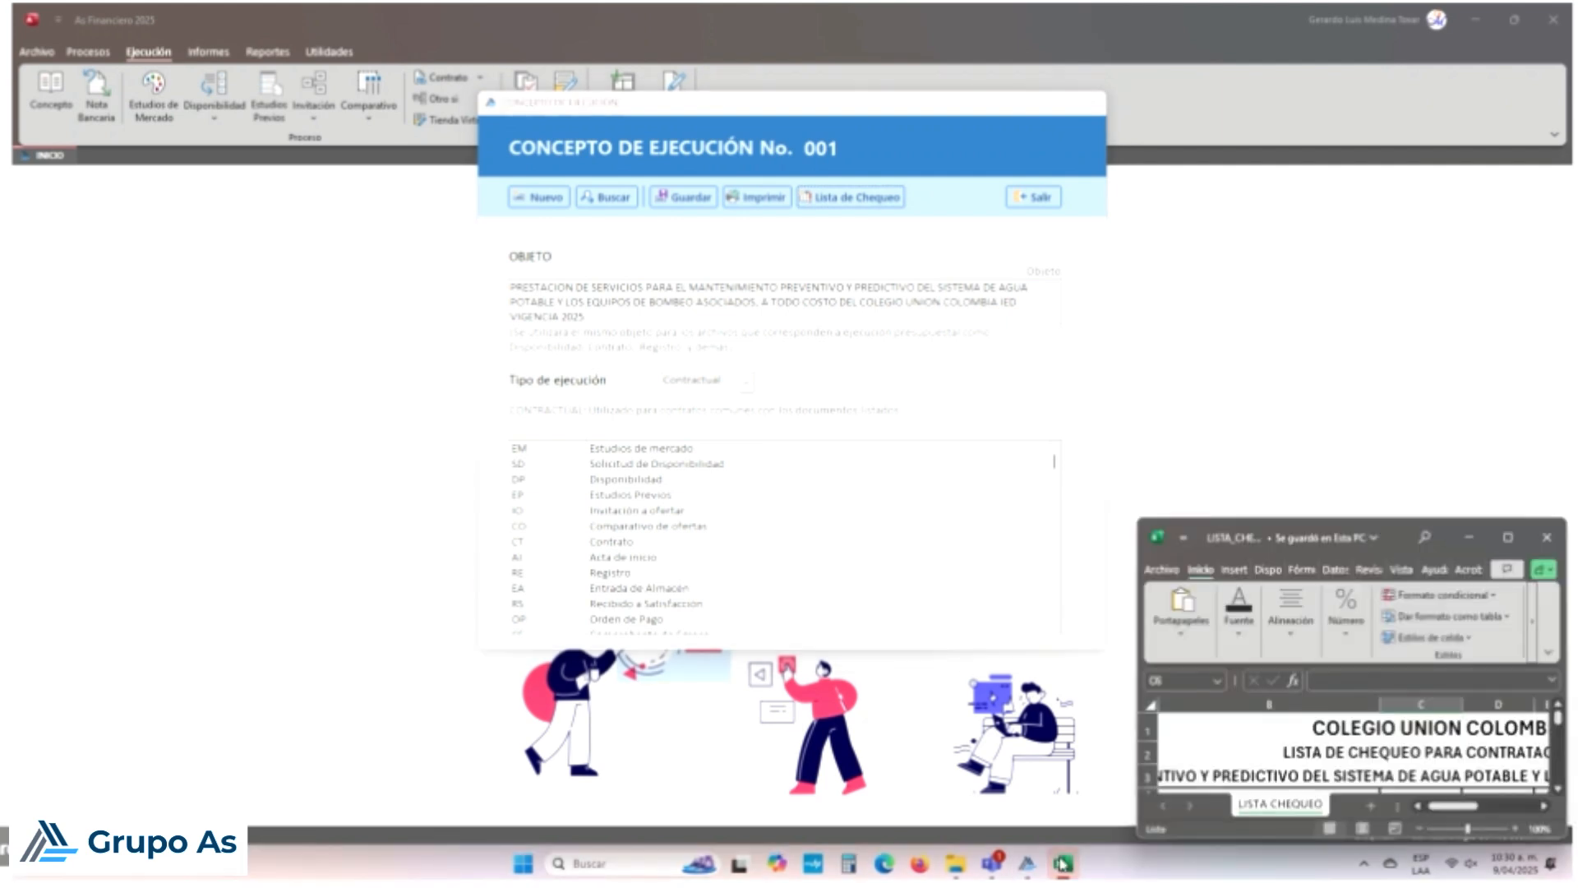
# Step: Maximize the checklist and copy D38's date into the Invitación date in D37 (4/03/2025)
pyautogui.click(1507, 539)
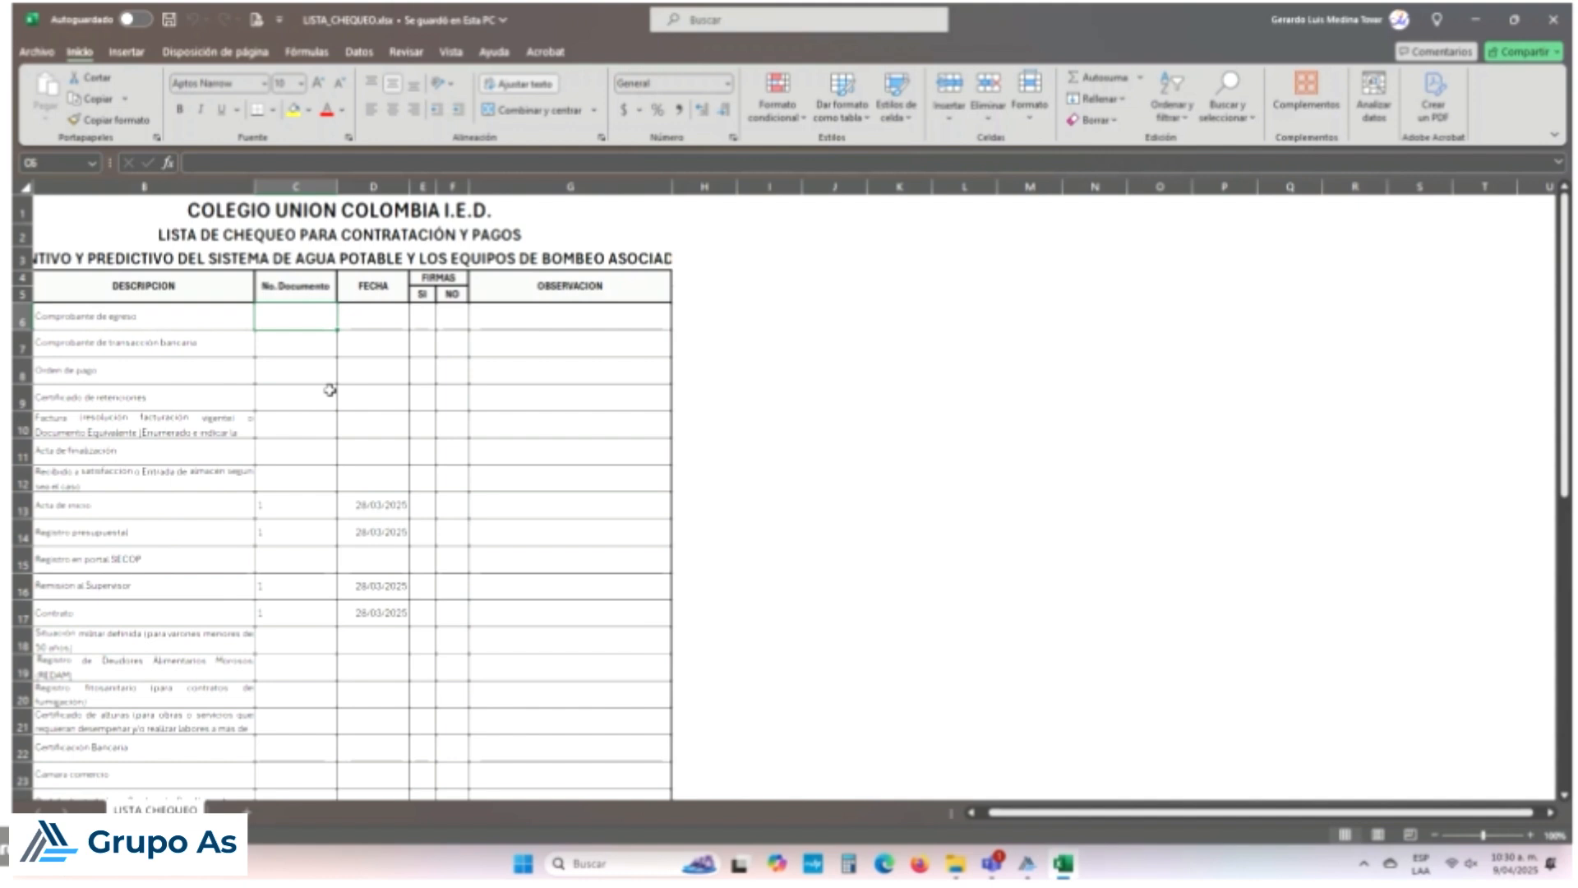
pyautogui.scroll(-7, 330, 389)
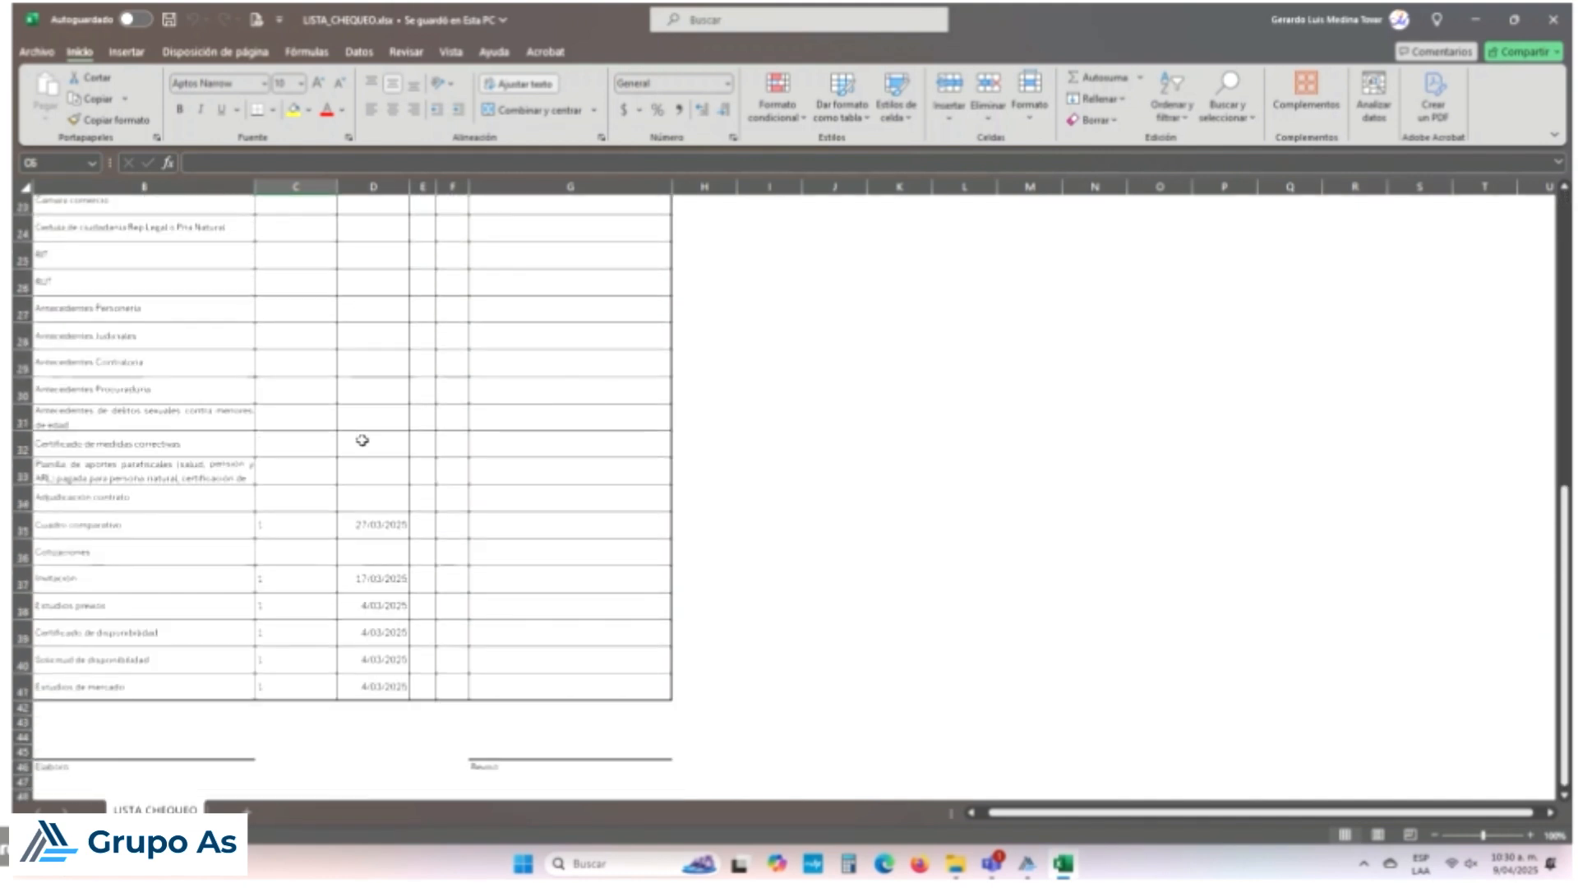
pyautogui.scroll(-1, 362, 440)
pyautogui.click(379, 637)
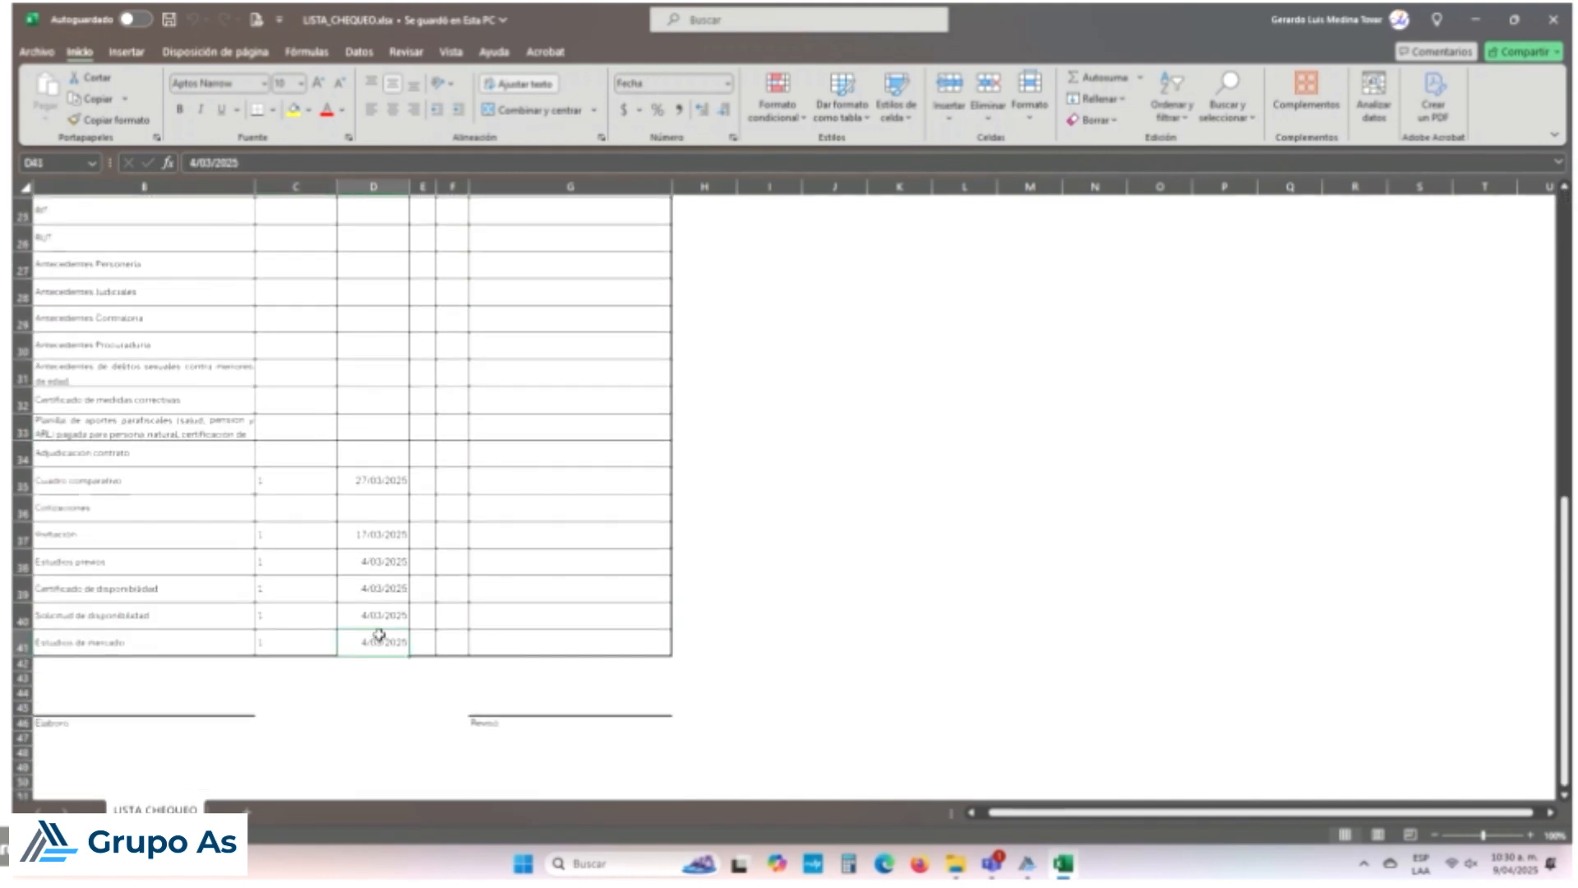
pyautogui.click(384, 610)
pyautogui.click(387, 582)
pyautogui.click(391, 558)
pyautogui.moveTo(392, 549); pyautogui.dragTo(394, 532)
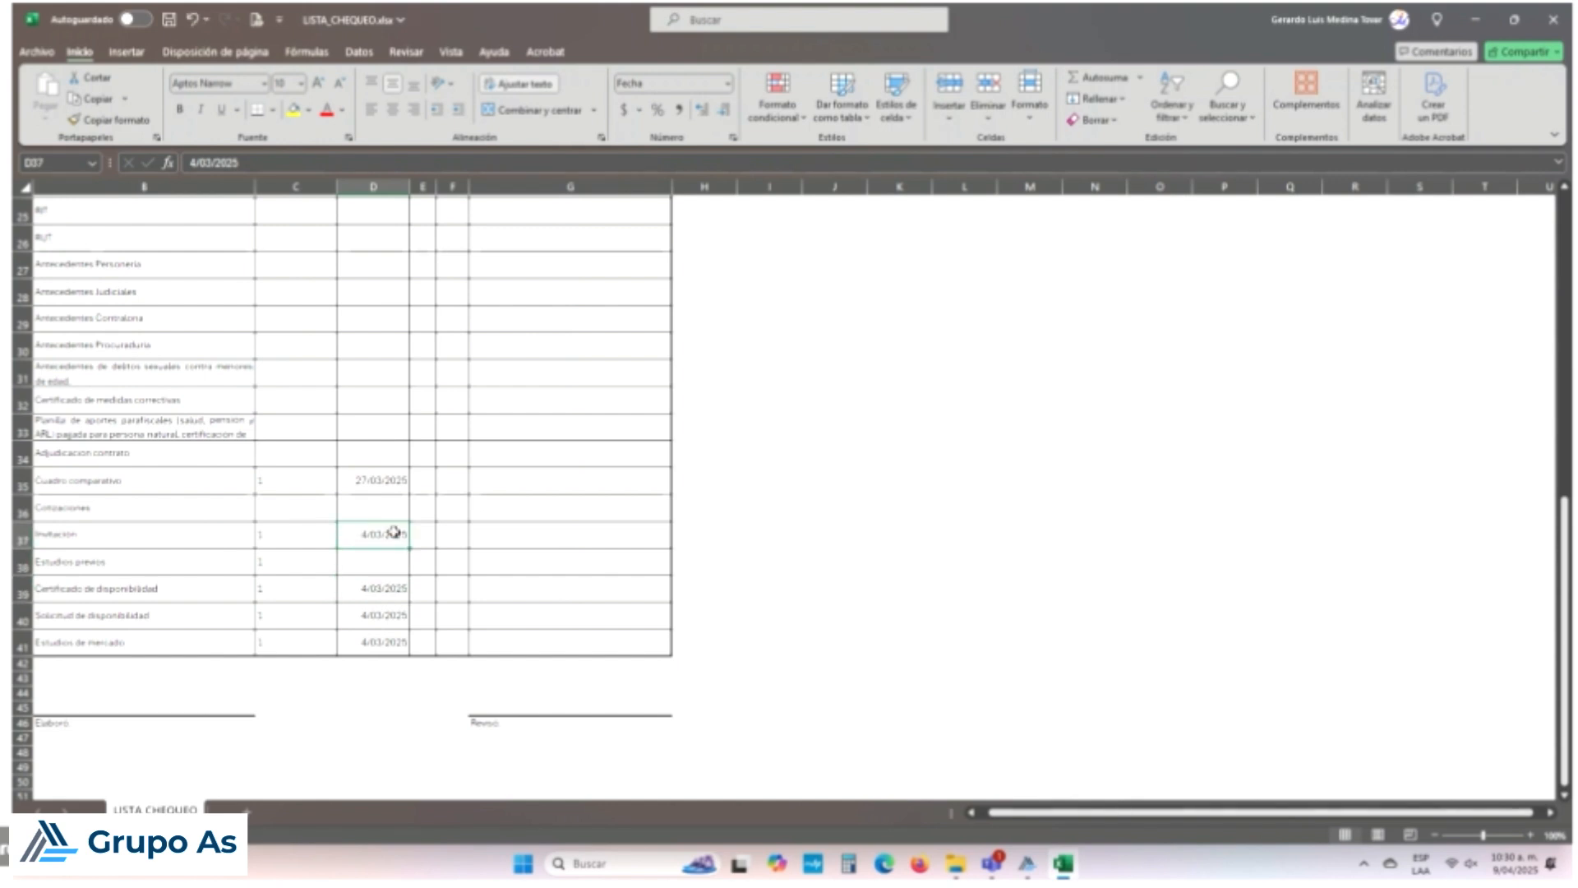
# Step: Check the dates in D36 and the Cuadro comparativo date in D35
pyautogui.click(398, 511)
pyautogui.click(394, 484)
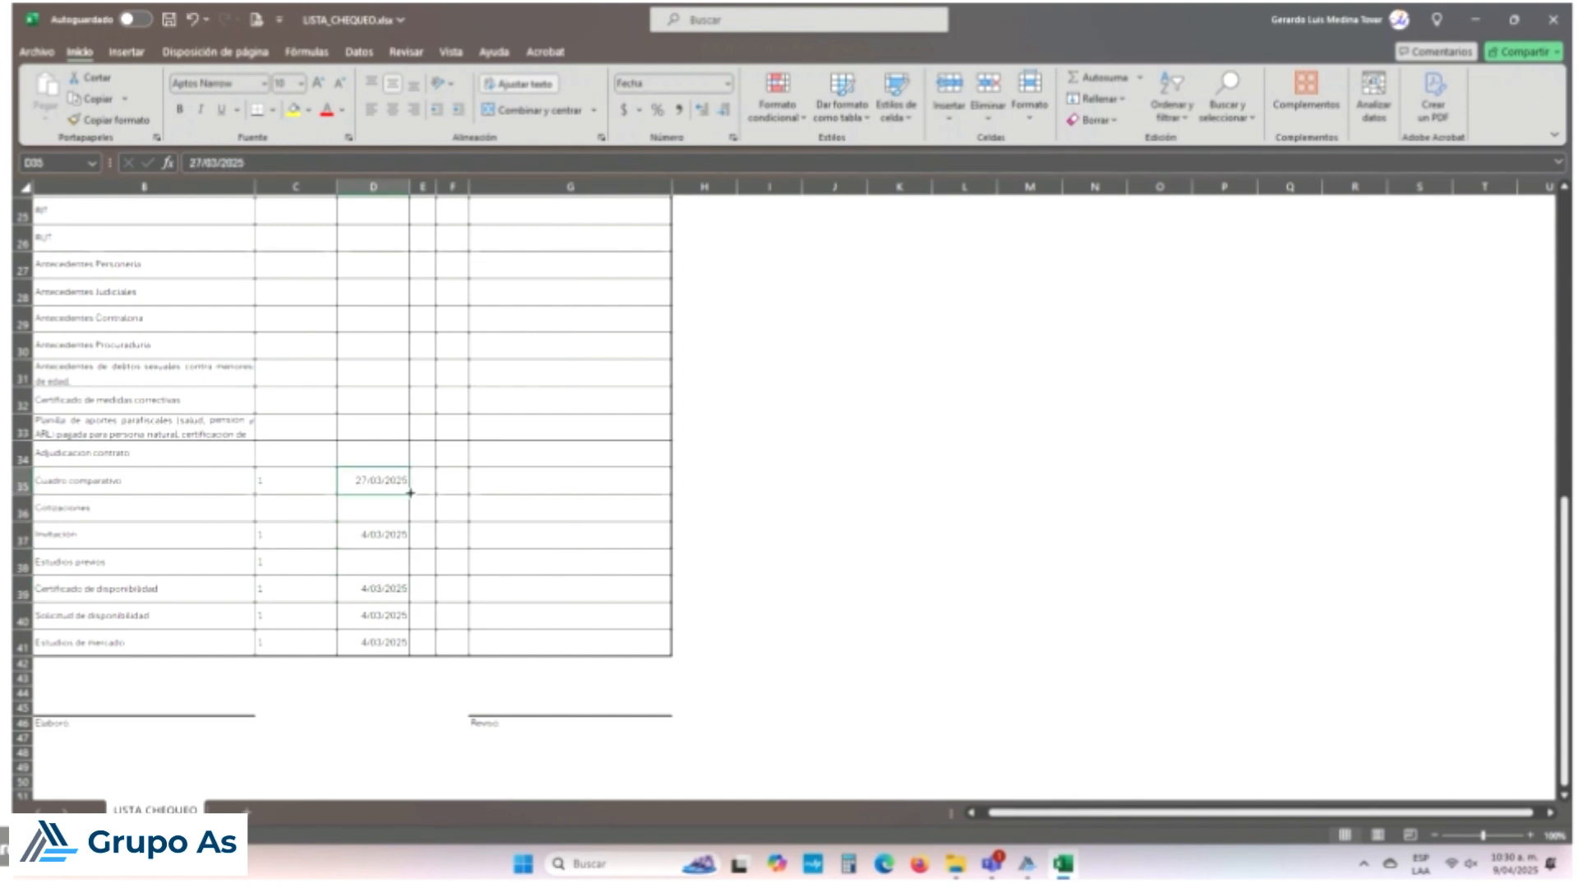
pyautogui.scroll(6, 410, 492)
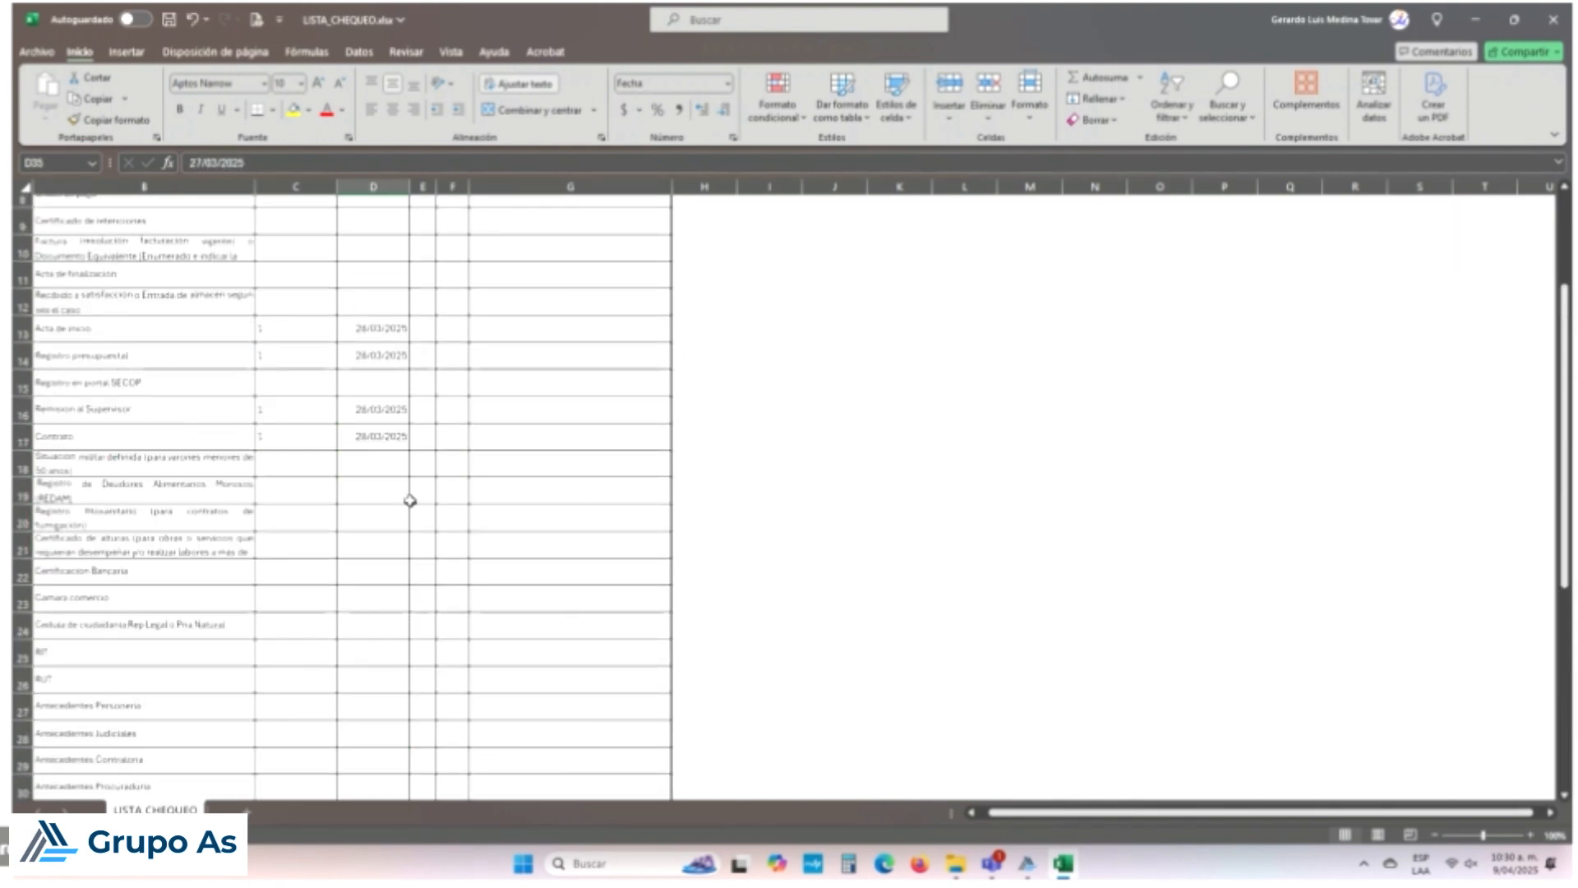
pyautogui.scroll(-3, 397, 512)
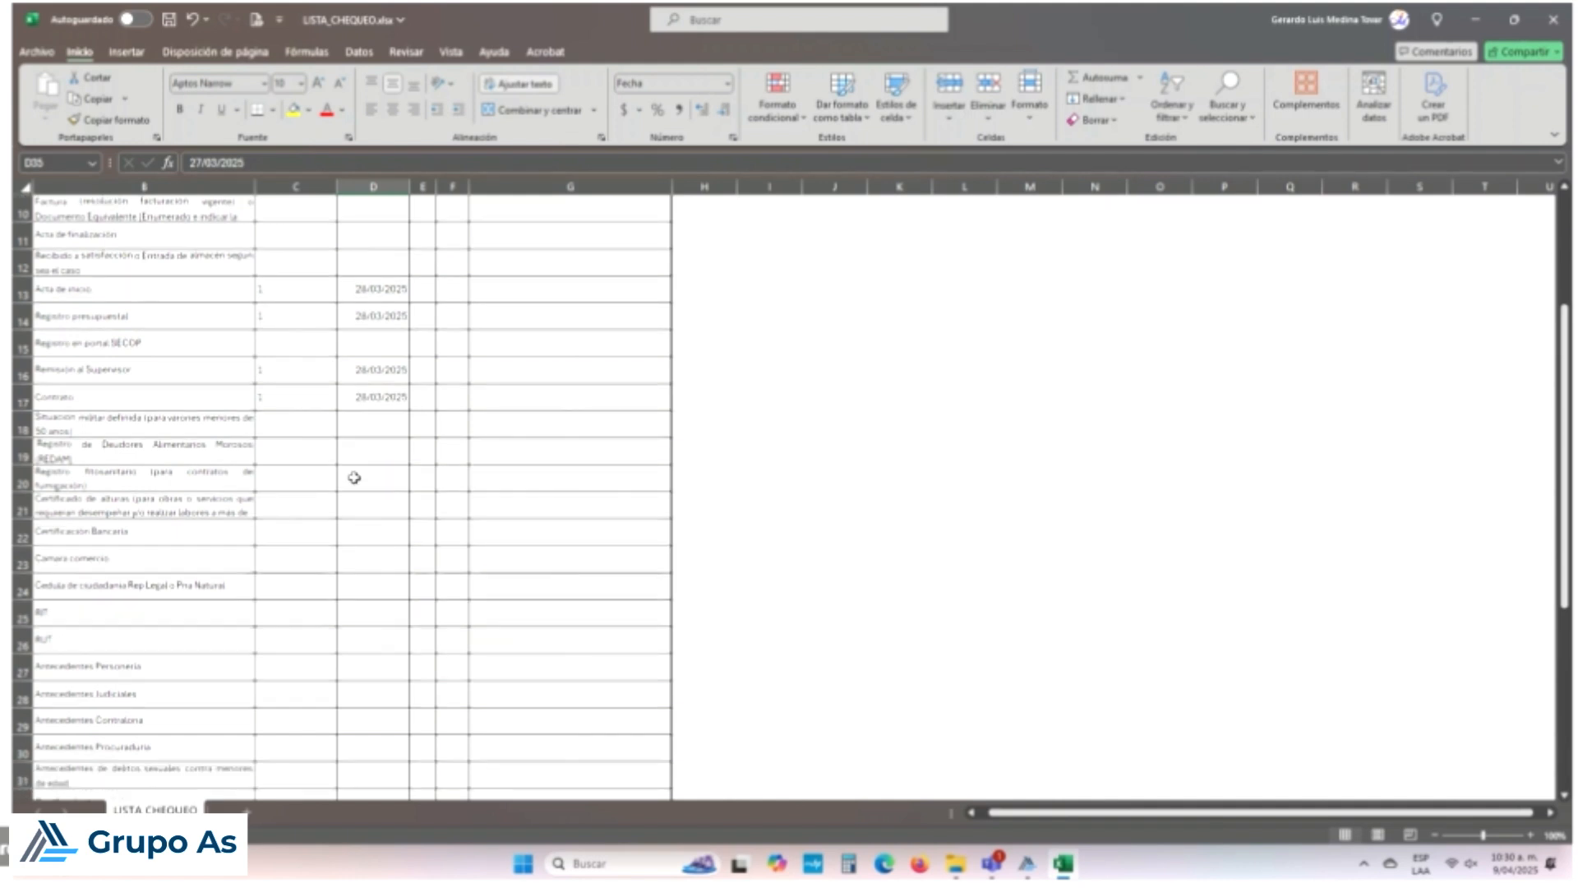
pyautogui.scroll(4, 357, 491)
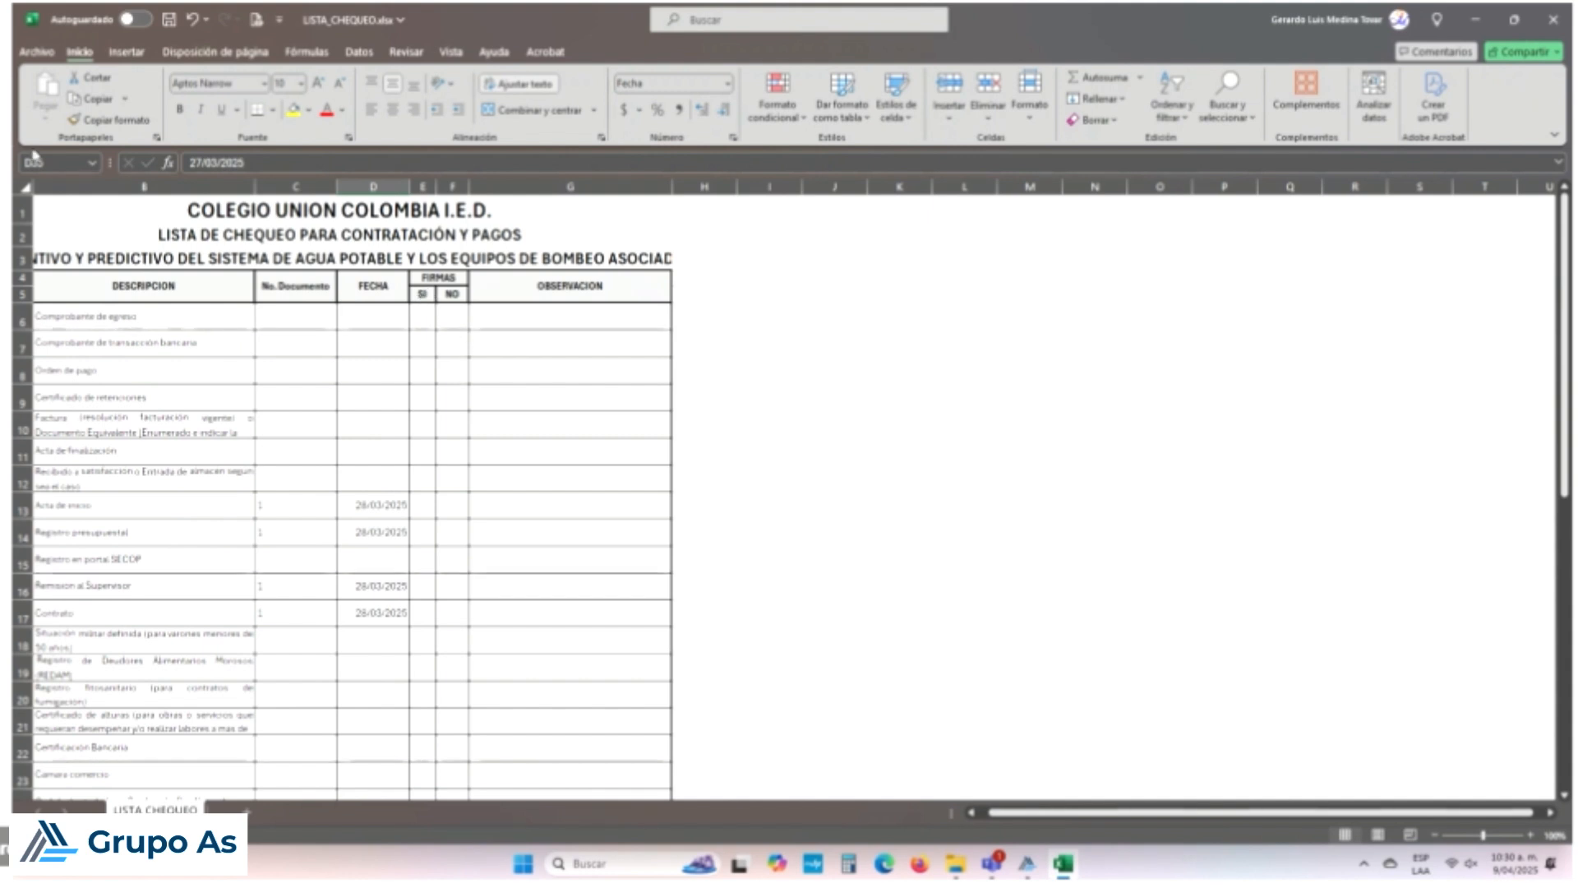
# Step: Start a Save As of the checklist workbook, browsing for the save folder
pyautogui.click(58, 53)
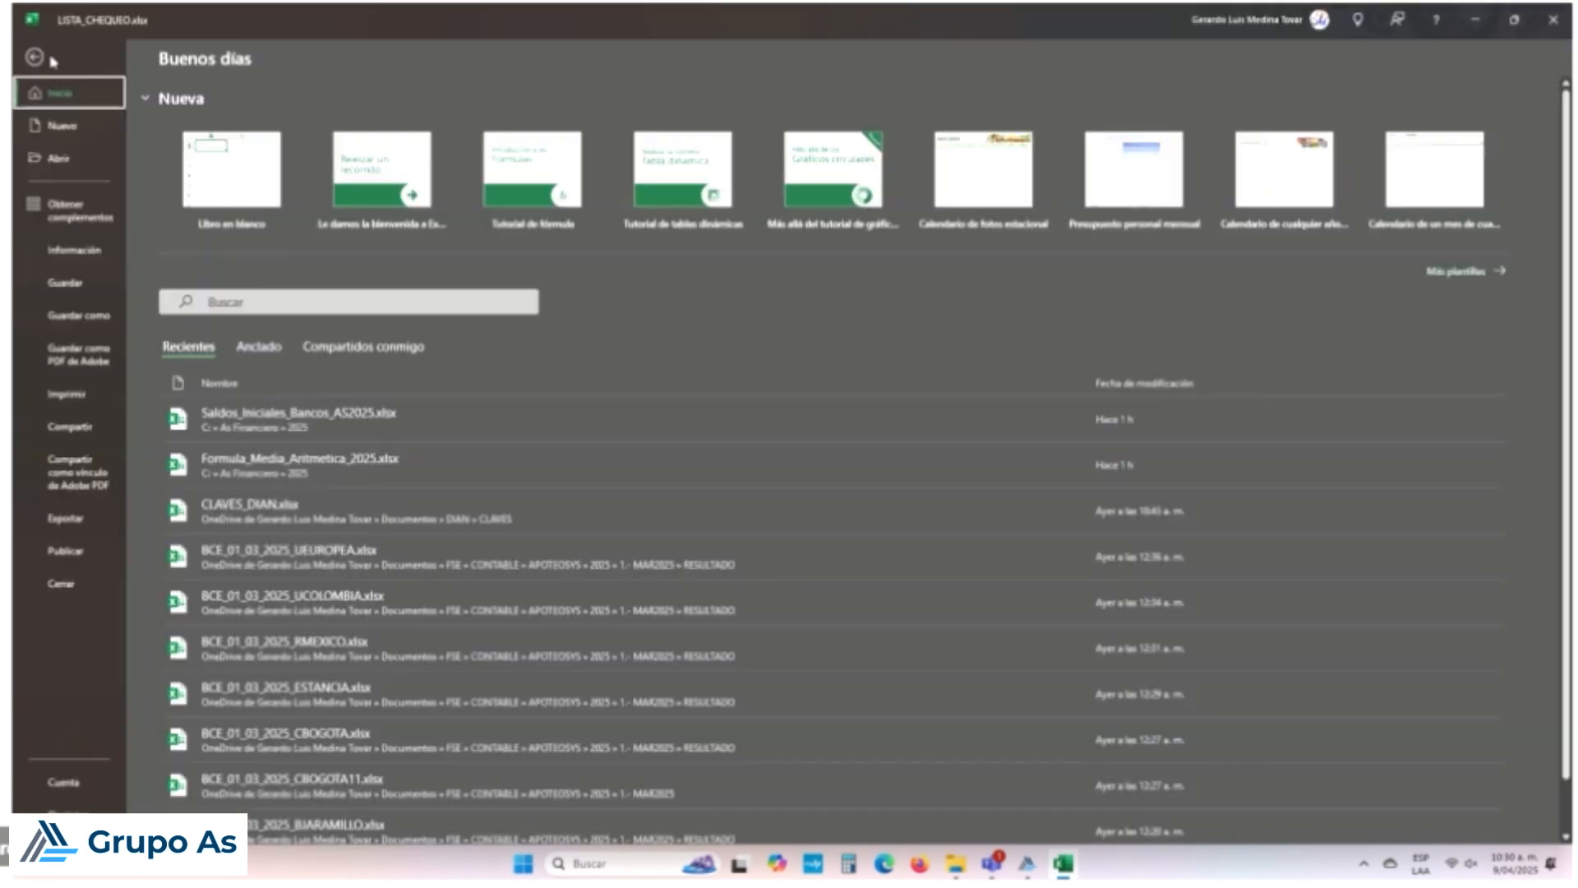
pyautogui.click(93, 318)
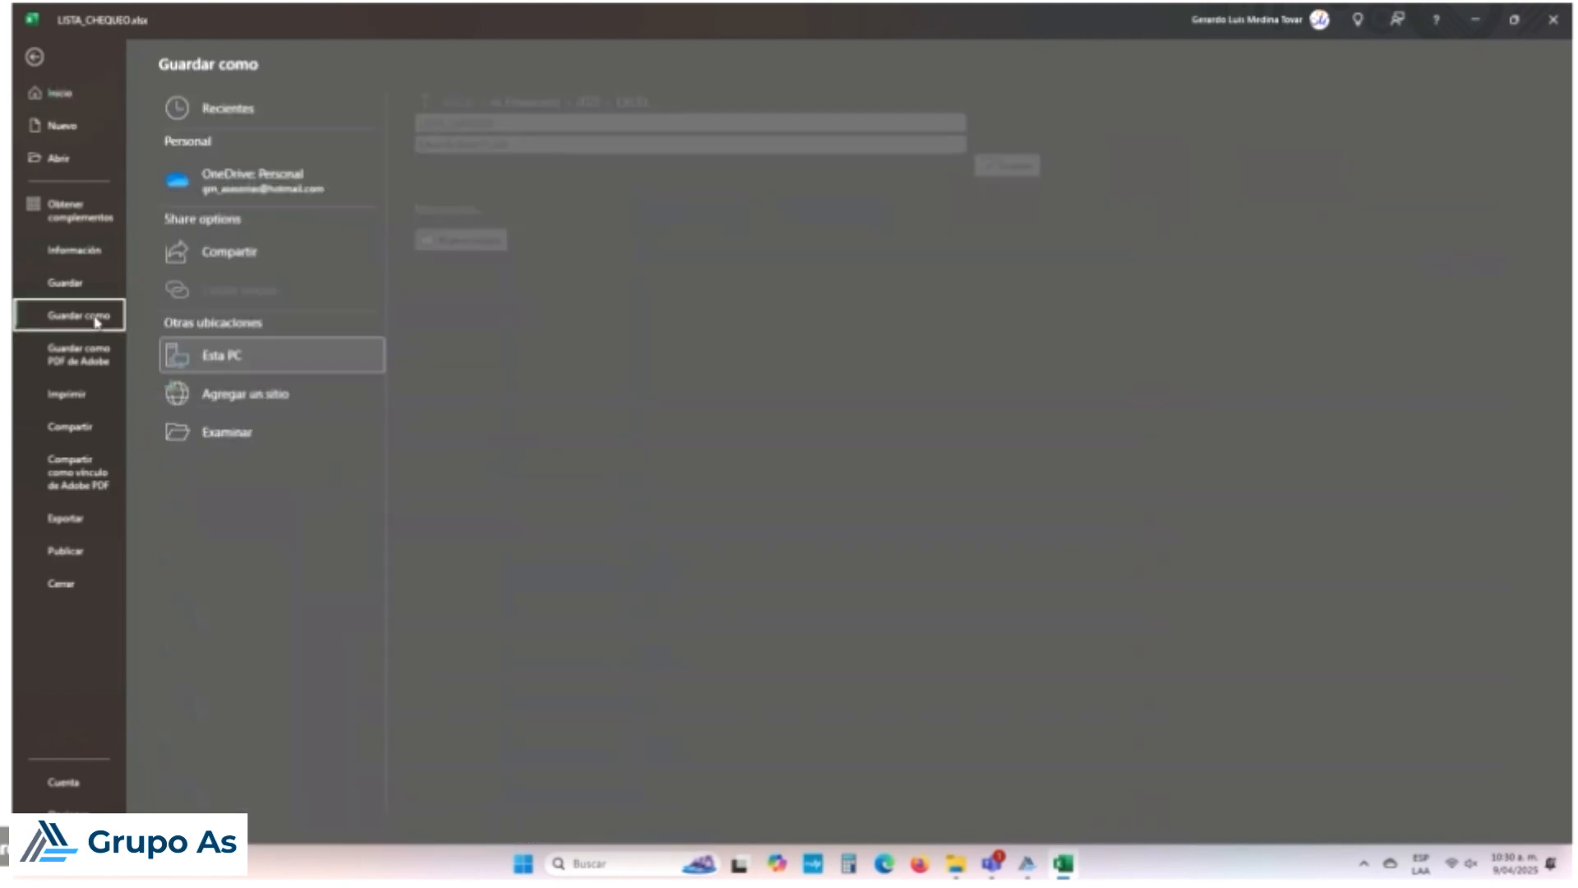
pyautogui.click(223, 429)
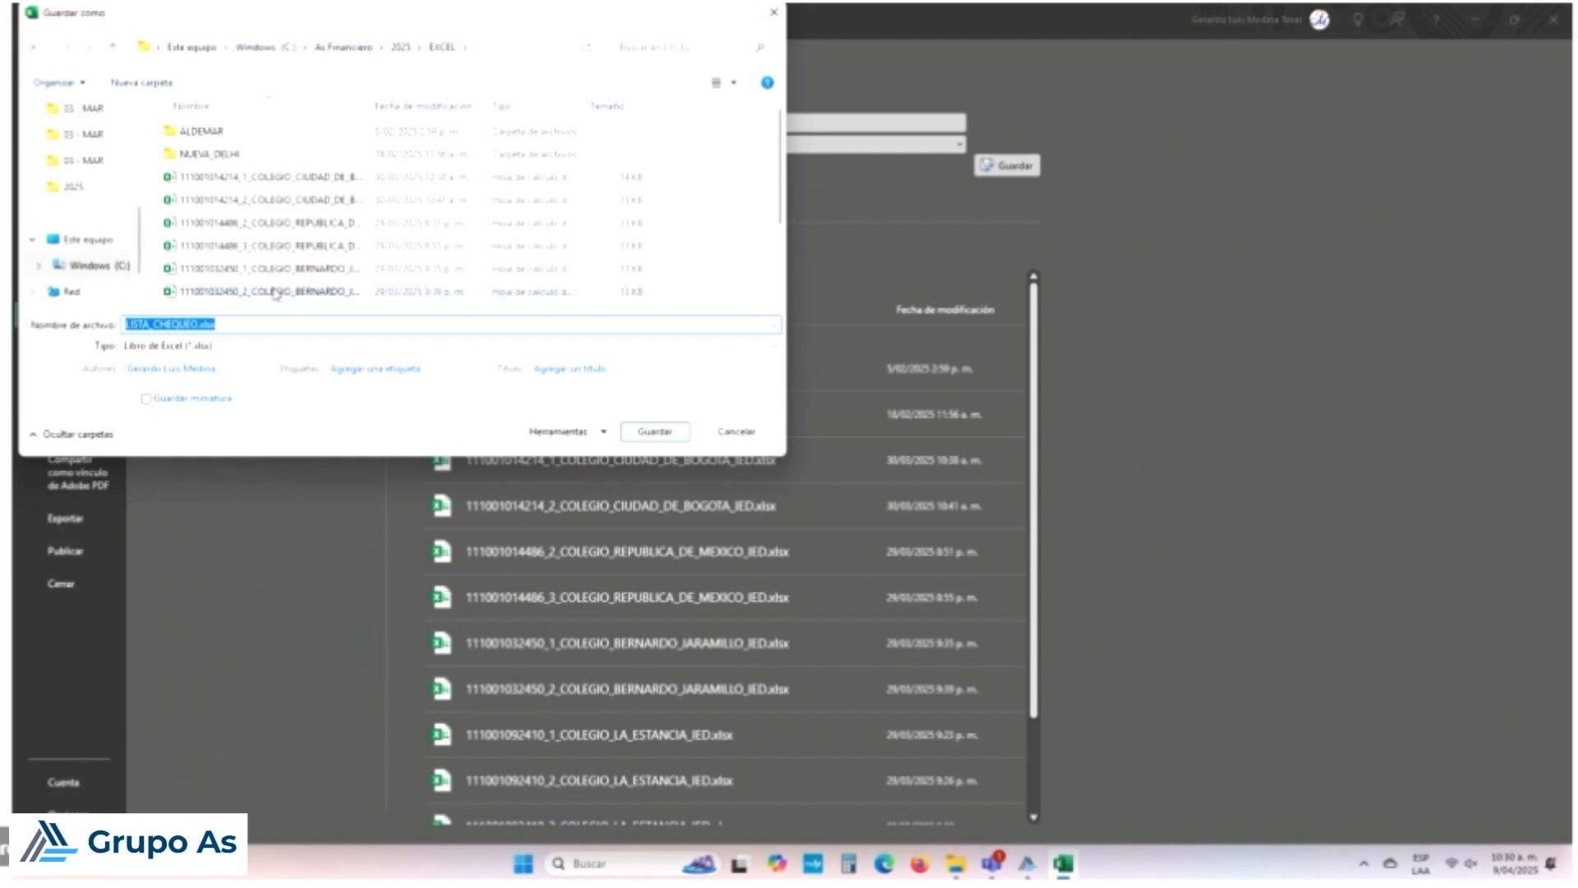
# Step: Rename the file to CHEQUEO_CT0001_25ENE2025 and save it
pyautogui.click(204, 325)
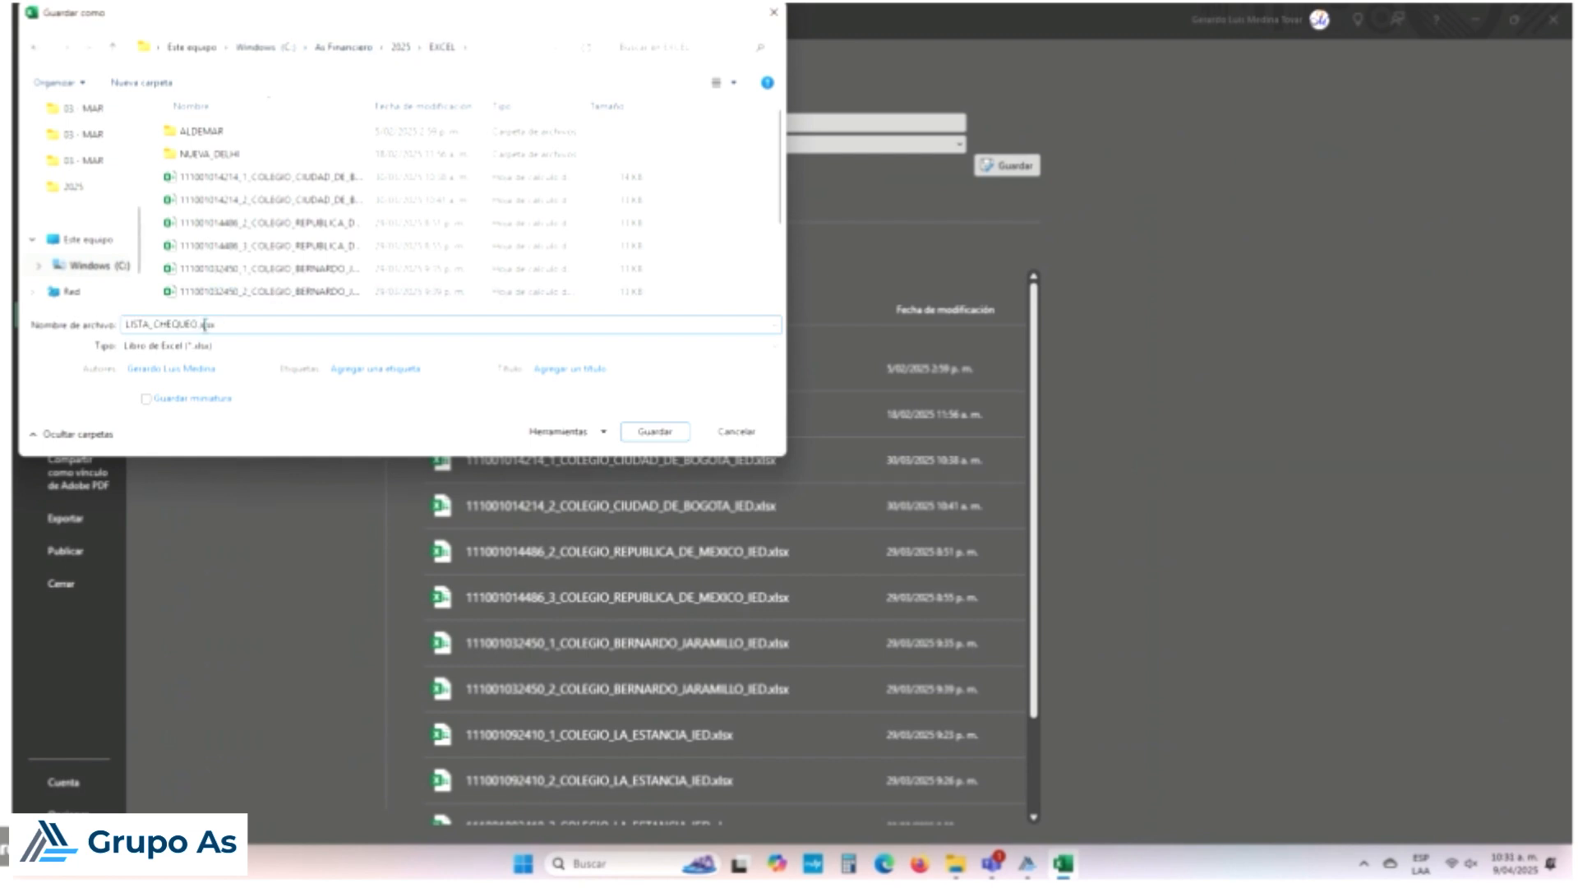
pyautogui.moveTo(203, 325); pyautogui.dragTo(262, 333)
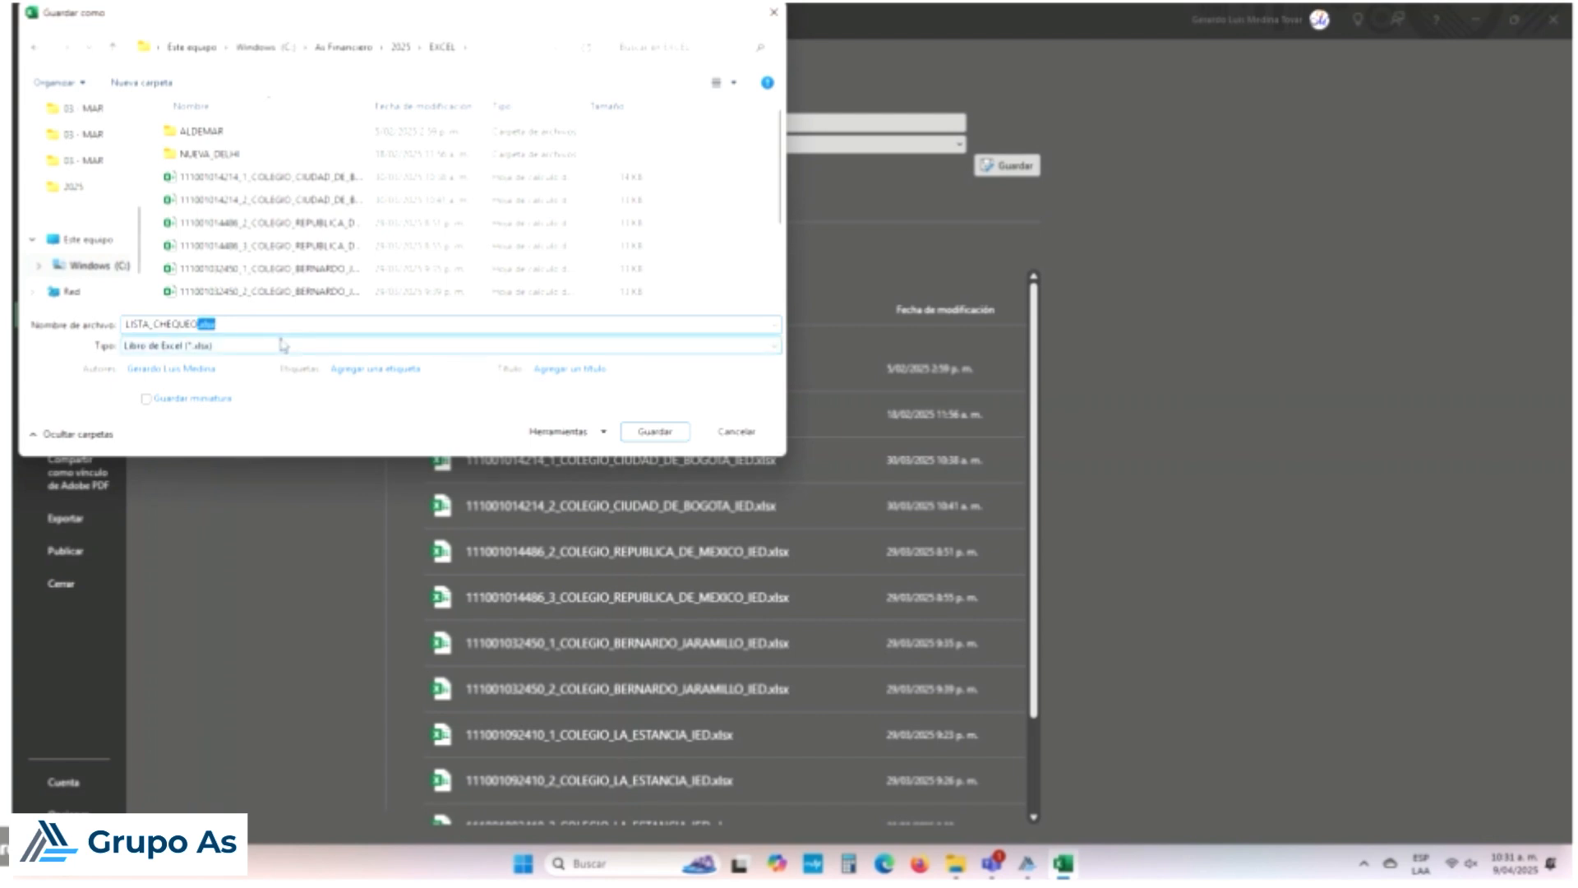
pyautogui.press('Home')
pyautogui.press('Delete')
pyautogui.press('Delete')
pyautogui.press('Delete')
pyautogui.press('Delete')
pyautogui.press('Delete')
pyautogui.press('Delete')
pyautogui.write('025')
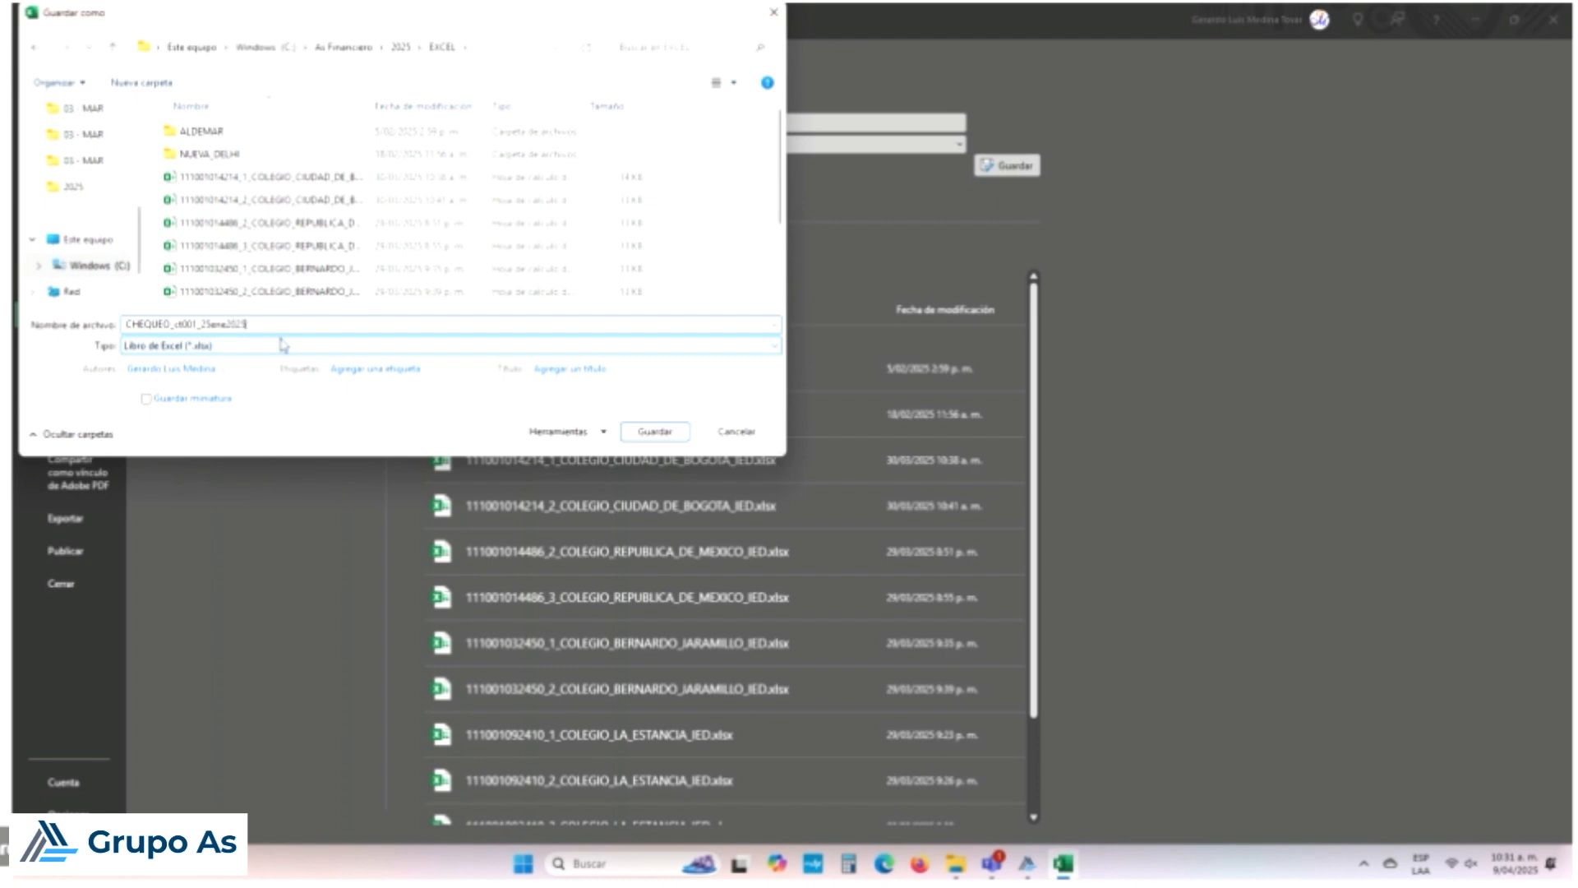
pyautogui.doubleClick(187, 324)
pyautogui.press('capslock')
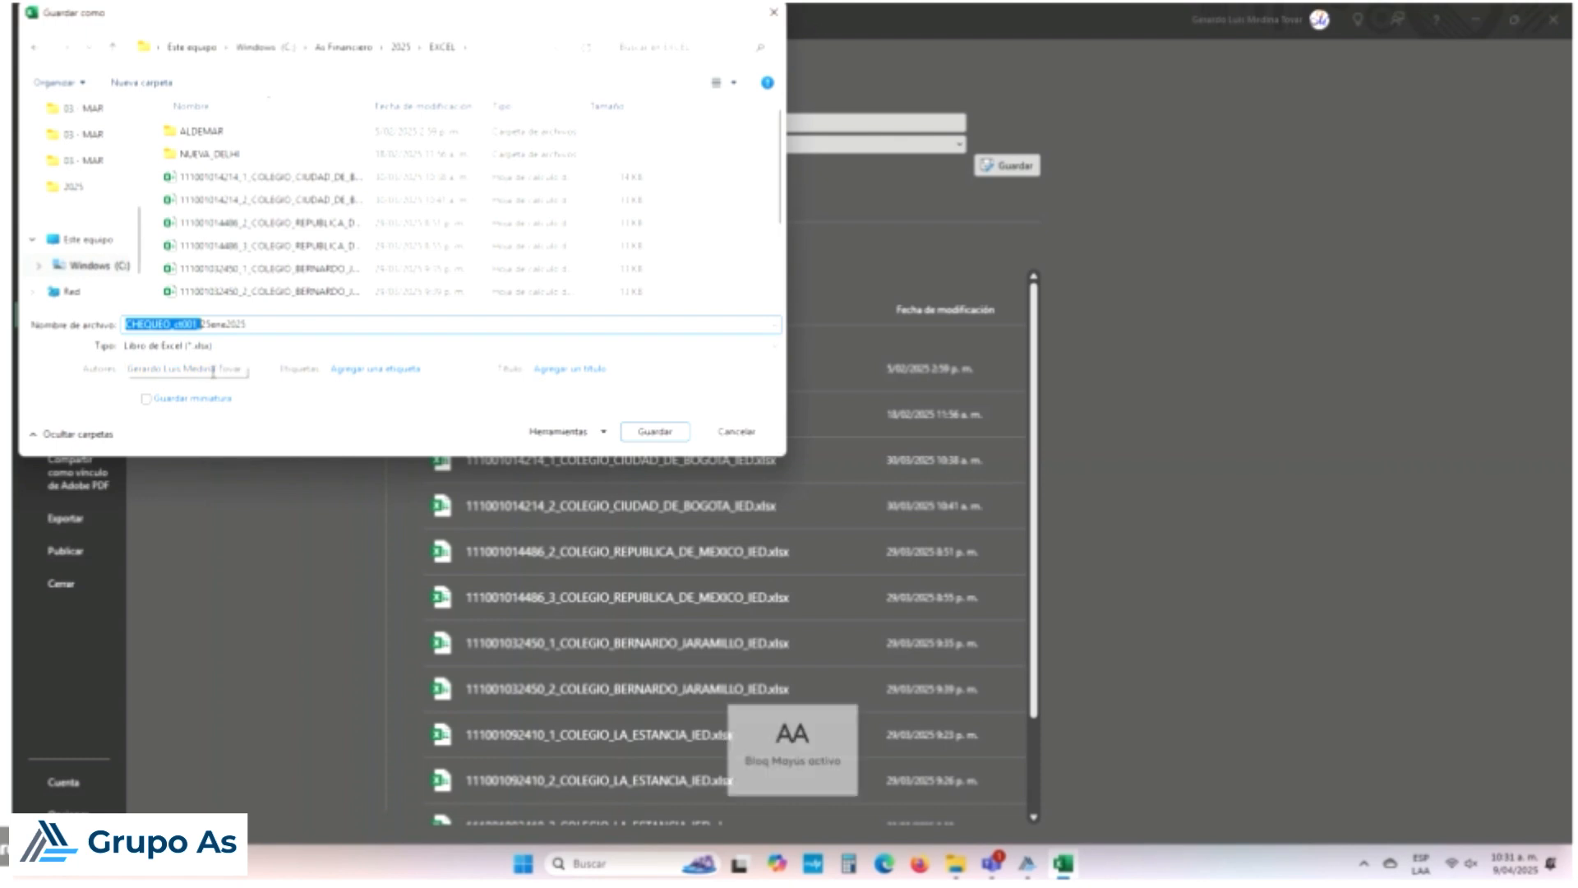
pyautogui.press('Right')
pyautogui.press('Right')
pyautogui.press('Right')
pyautogui.press('Right')
pyautogui.press('Right')
pyautogui.press('Right')
pyautogui.press('Right')
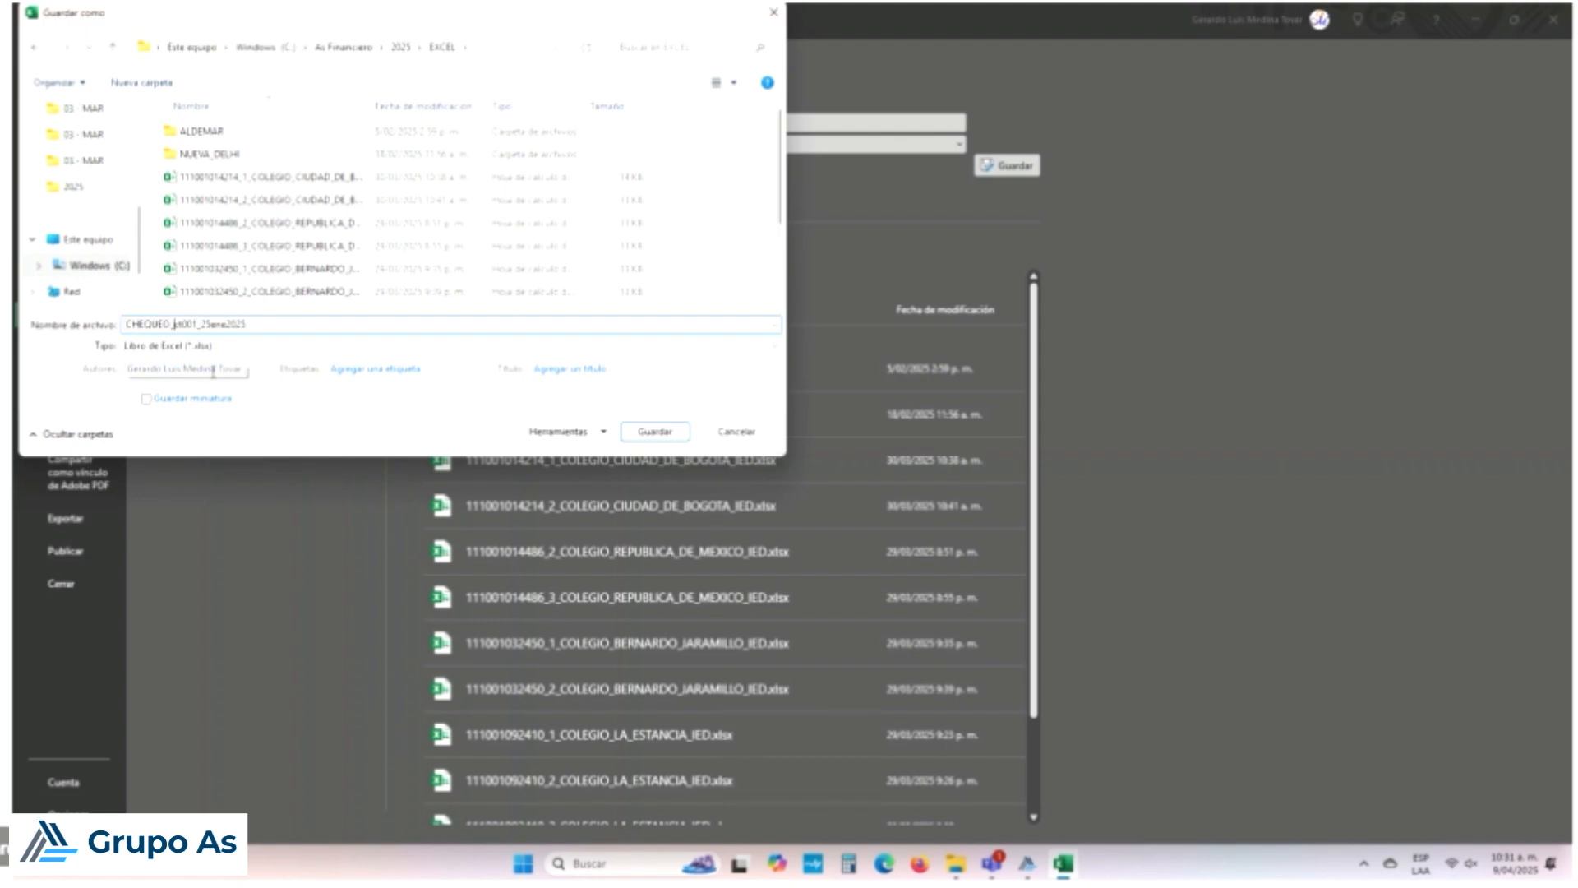
pyautogui.write('CT')
pyautogui.press('Delete')
pyautogui.press('Delete')
pyautogui.write('01_25ENE')
pyautogui.press('Delete')
pyautogui.press('Delete')
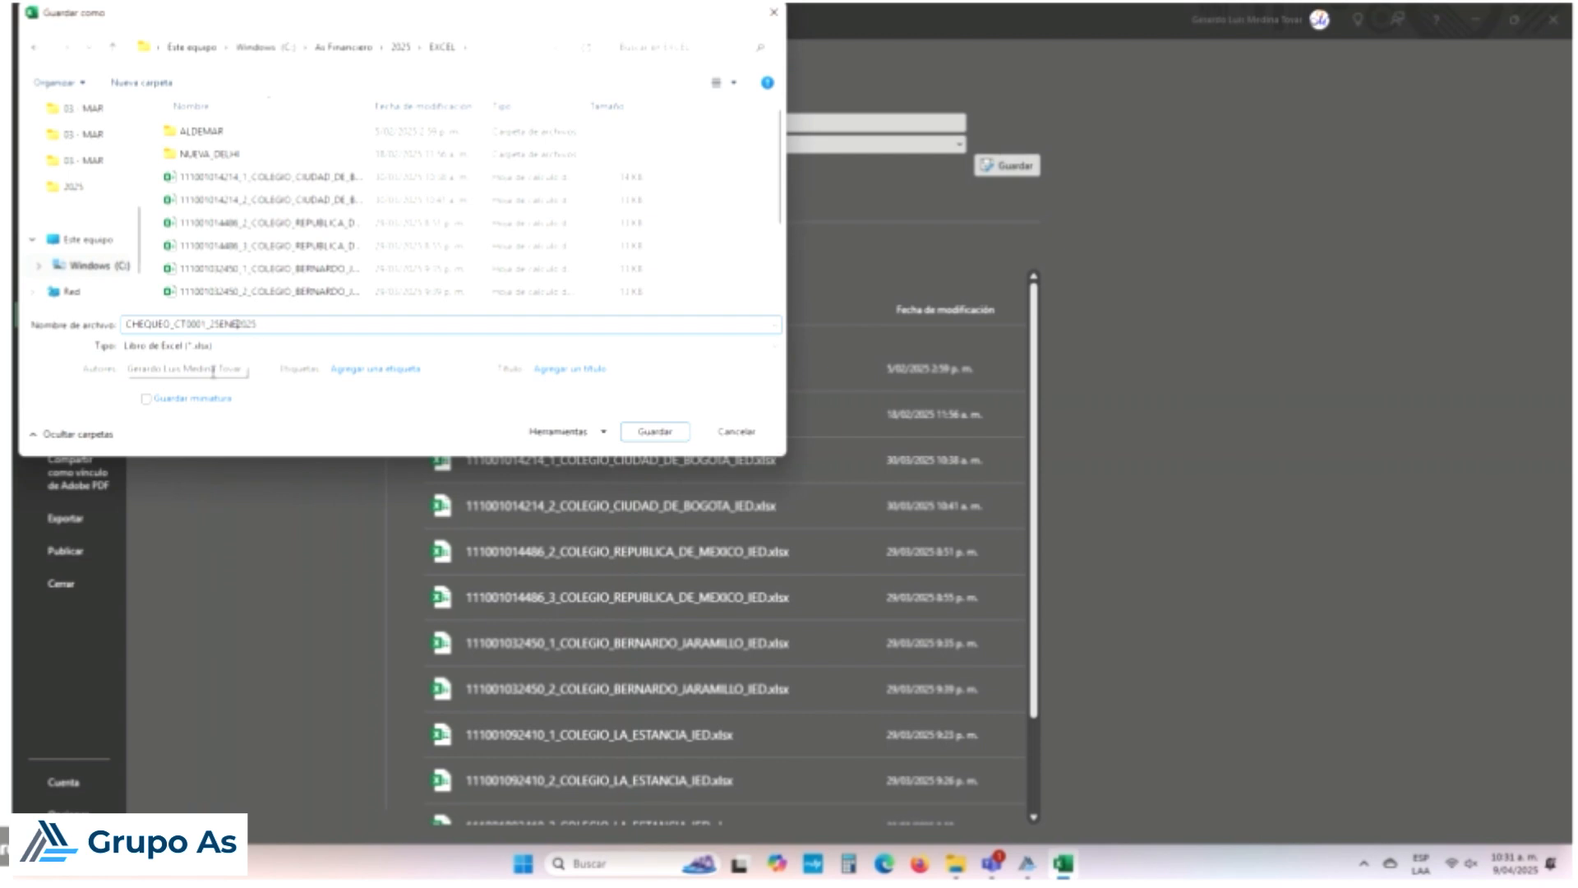
pyautogui.click(655, 431)
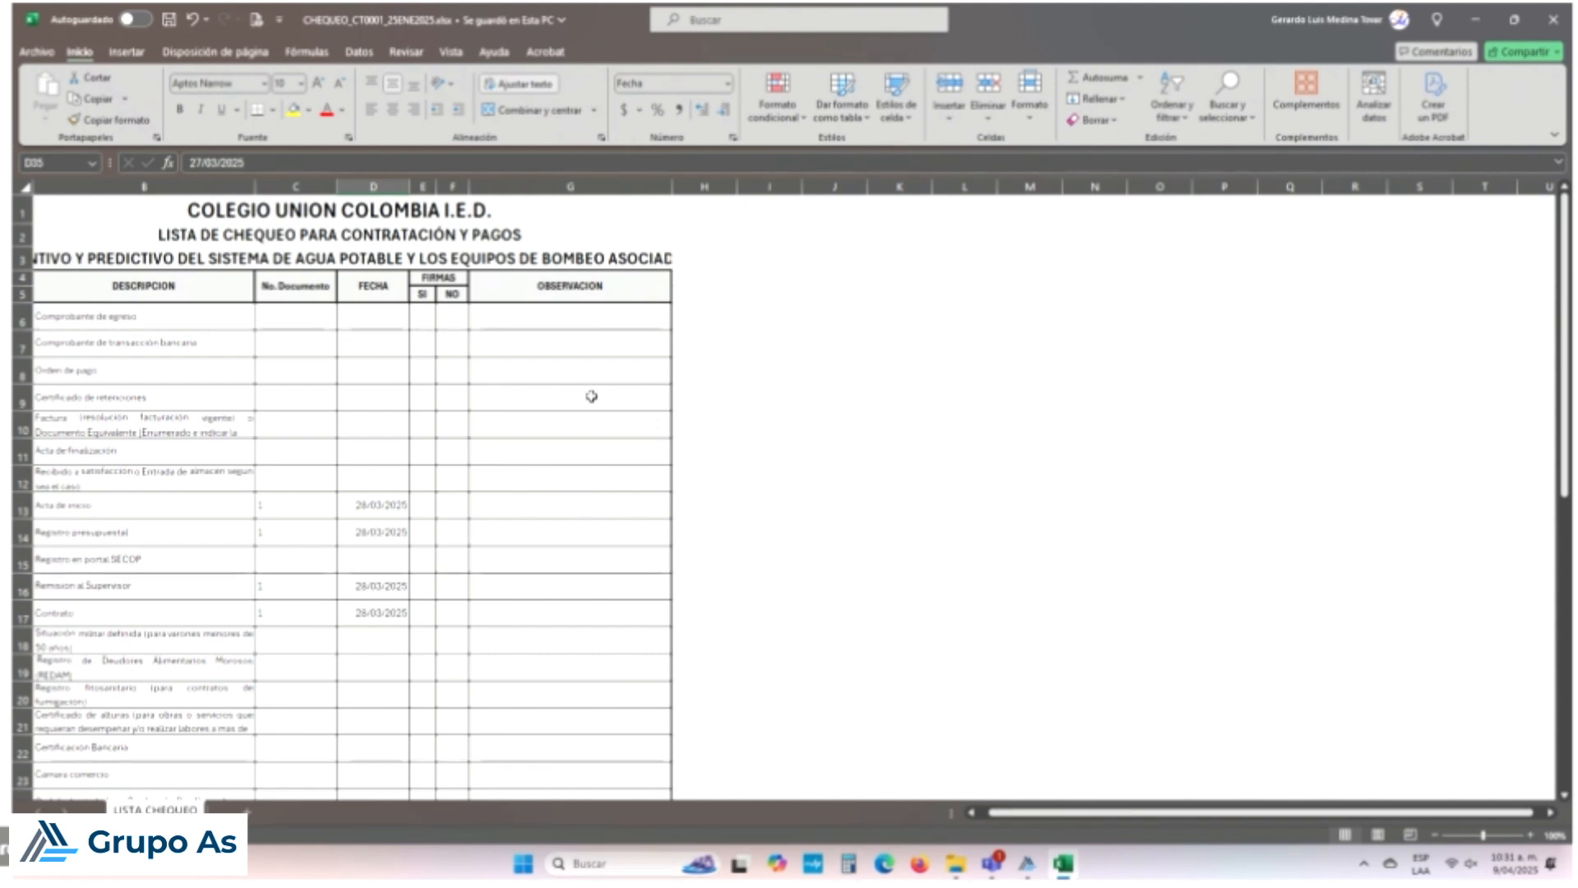
pyautogui.scroll(-3, 526, 386)
pyautogui.scroll(3, 535, 485)
pyautogui.scroll(-2, 361, 460)
pyautogui.scroll(-3, 444, 413)
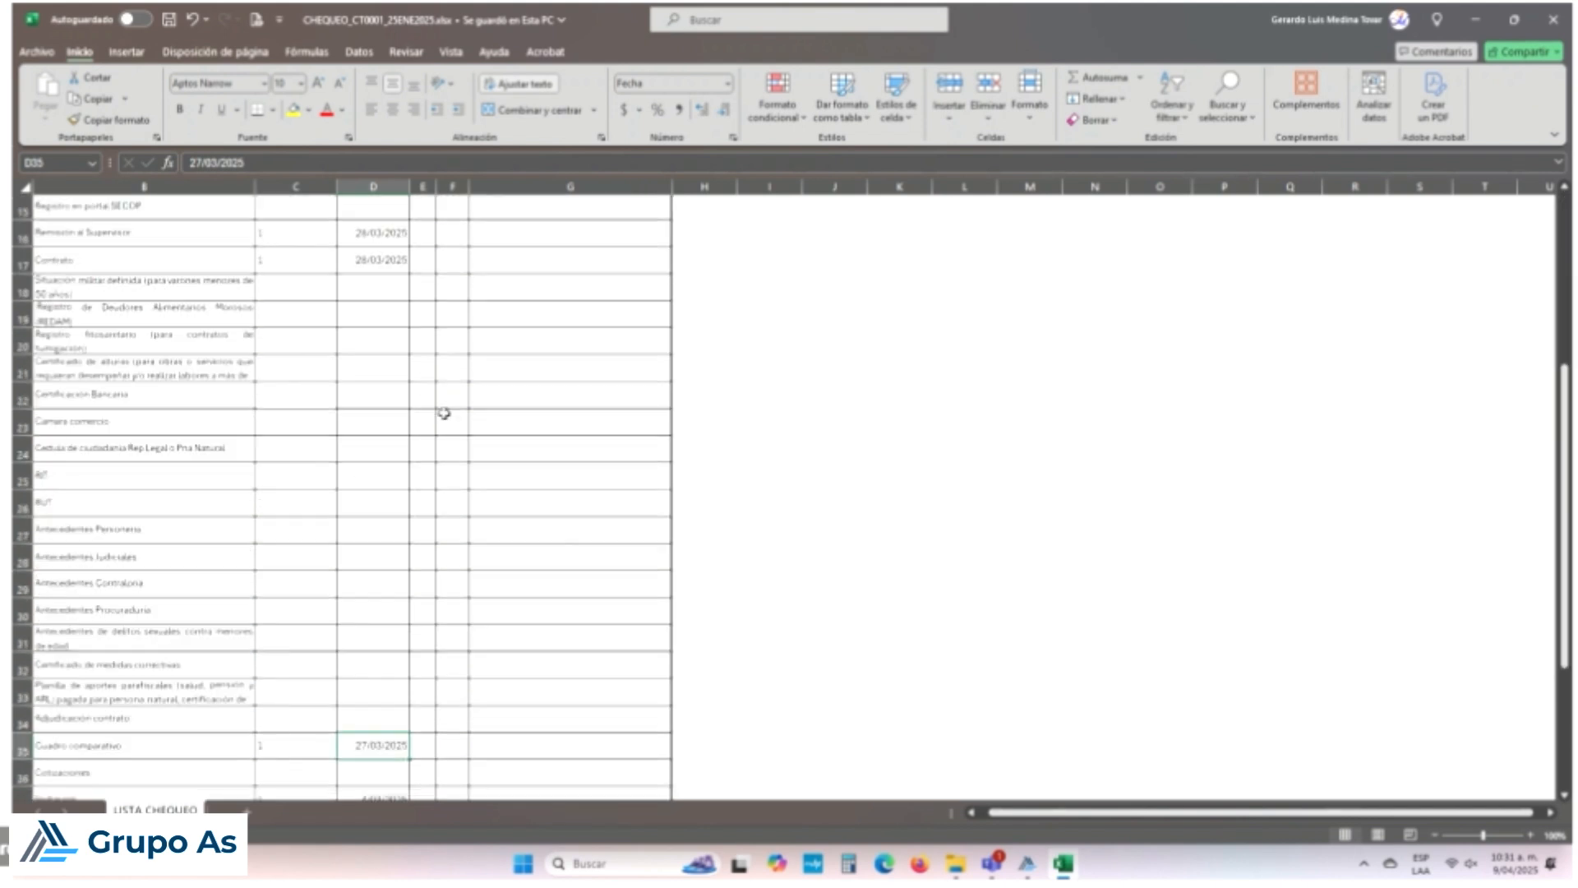
pyautogui.scroll(-2, 448, 413)
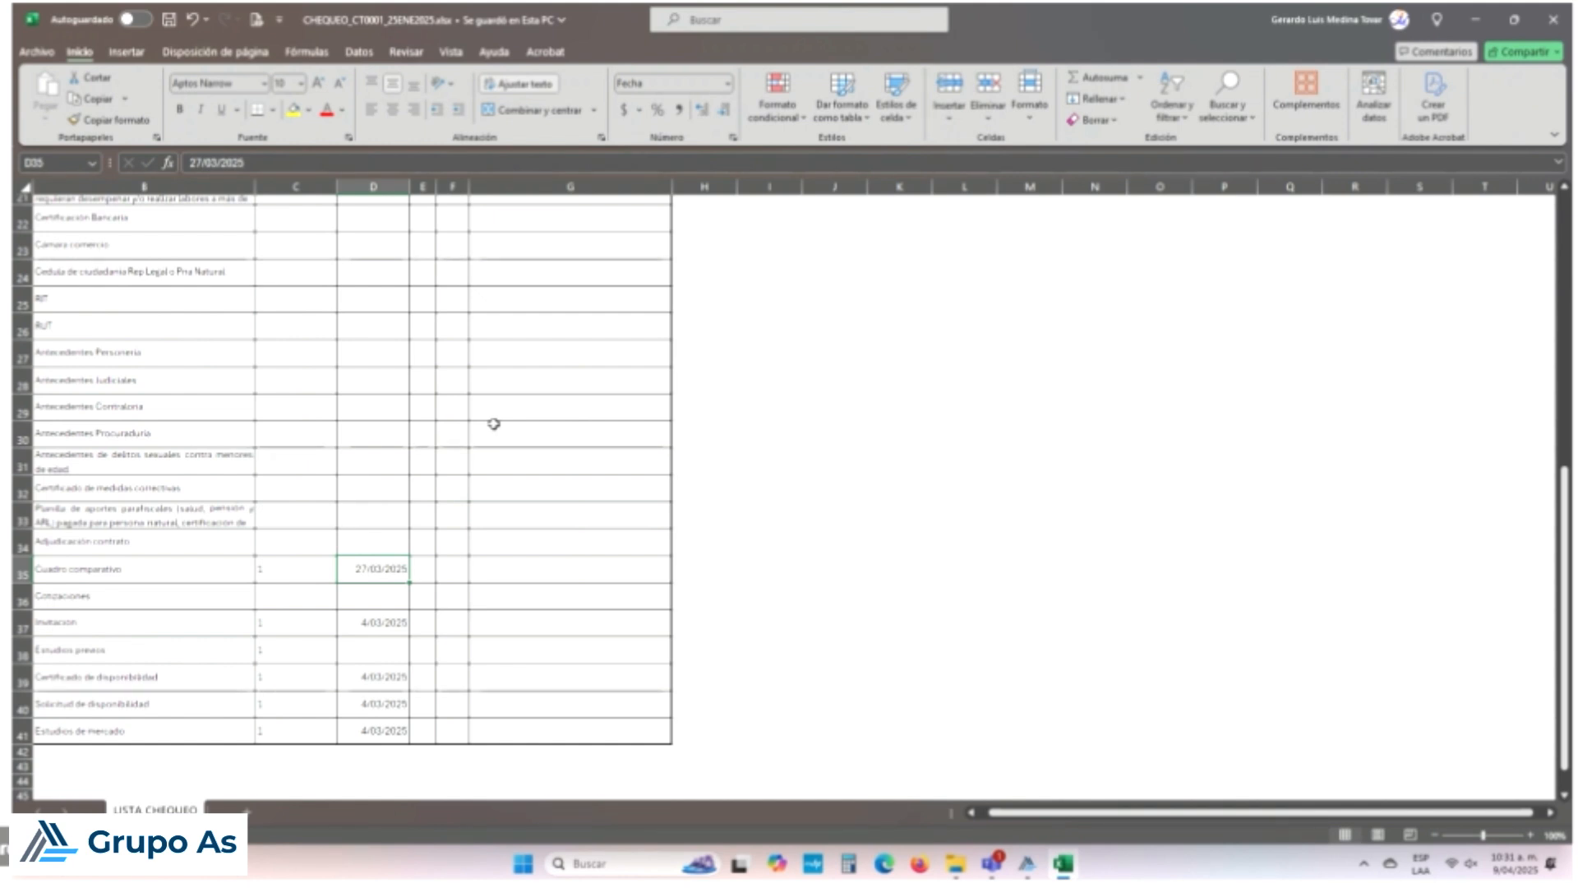
pyautogui.scroll(7, 493, 423)
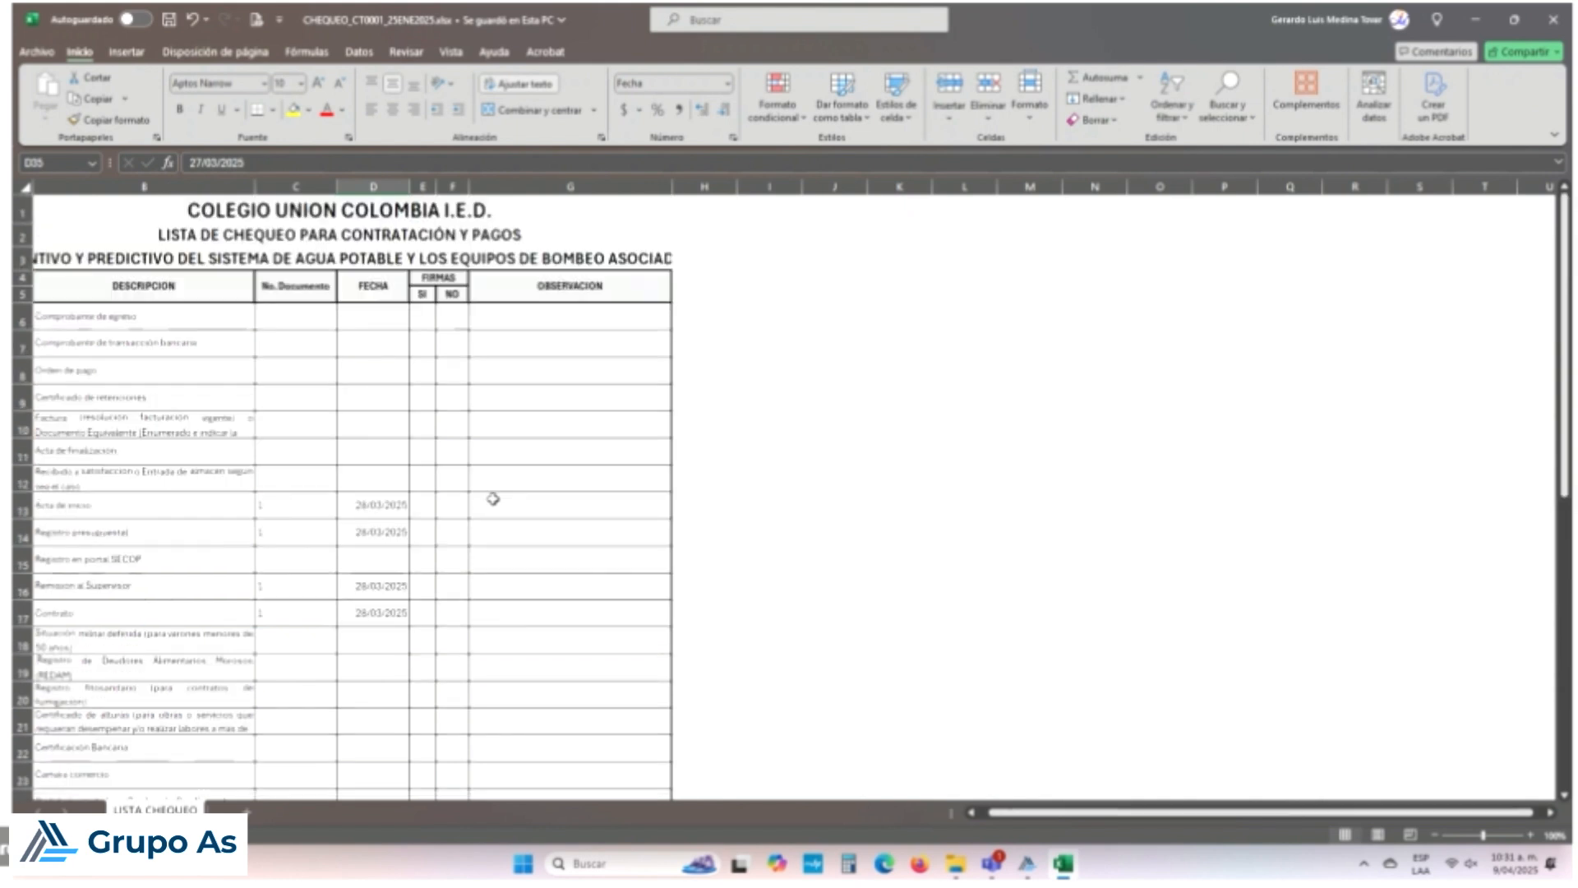
pyautogui.scroll(-4, 494, 499)
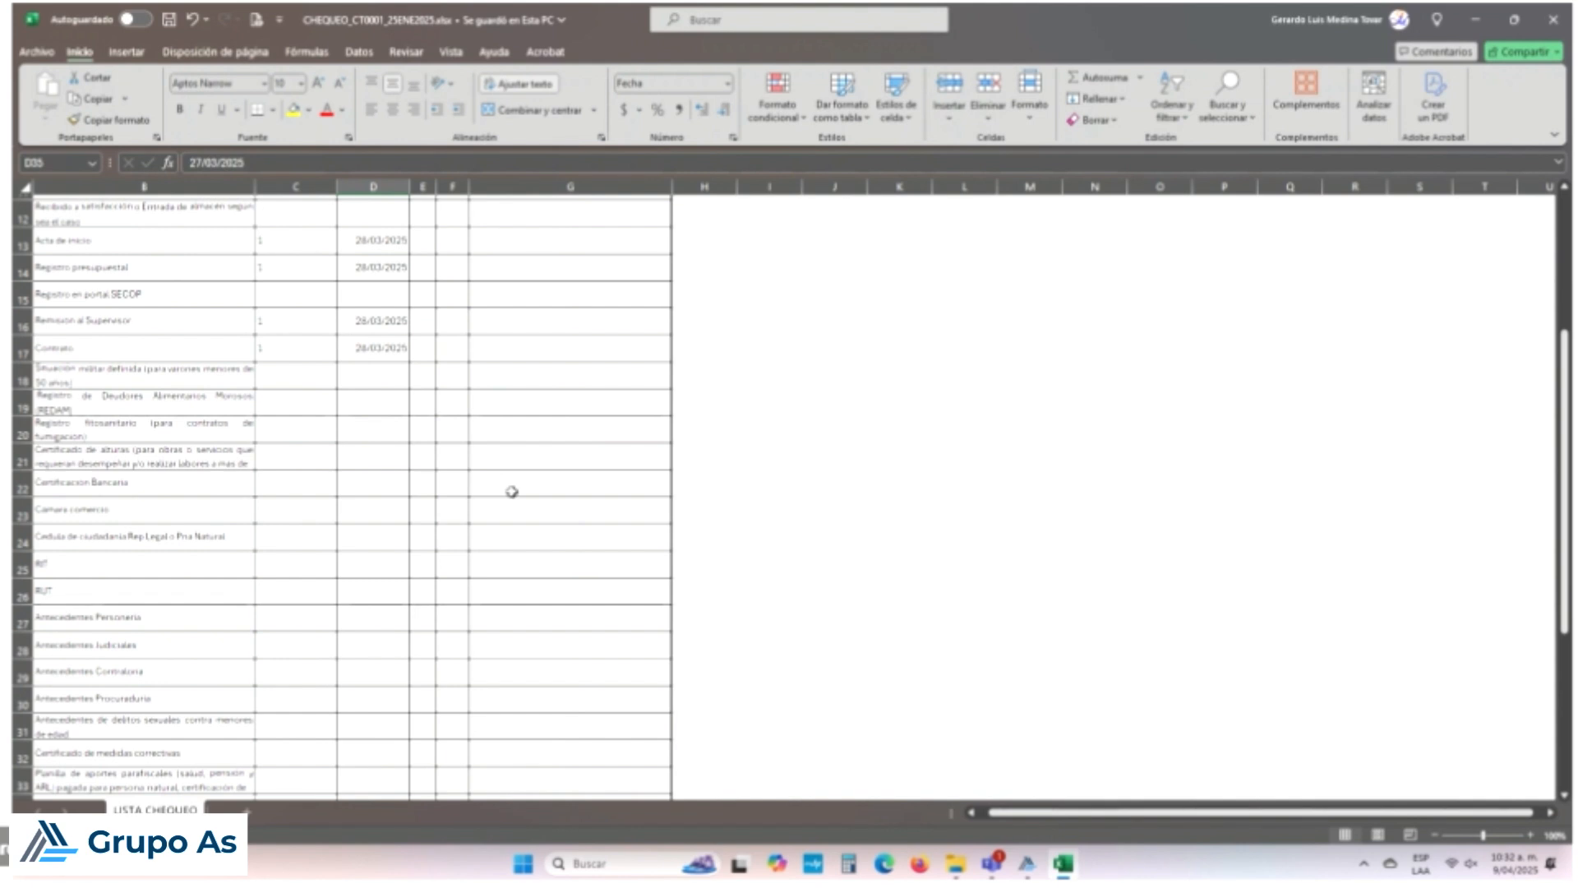
pyautogui.scroll(4, 553, 518)
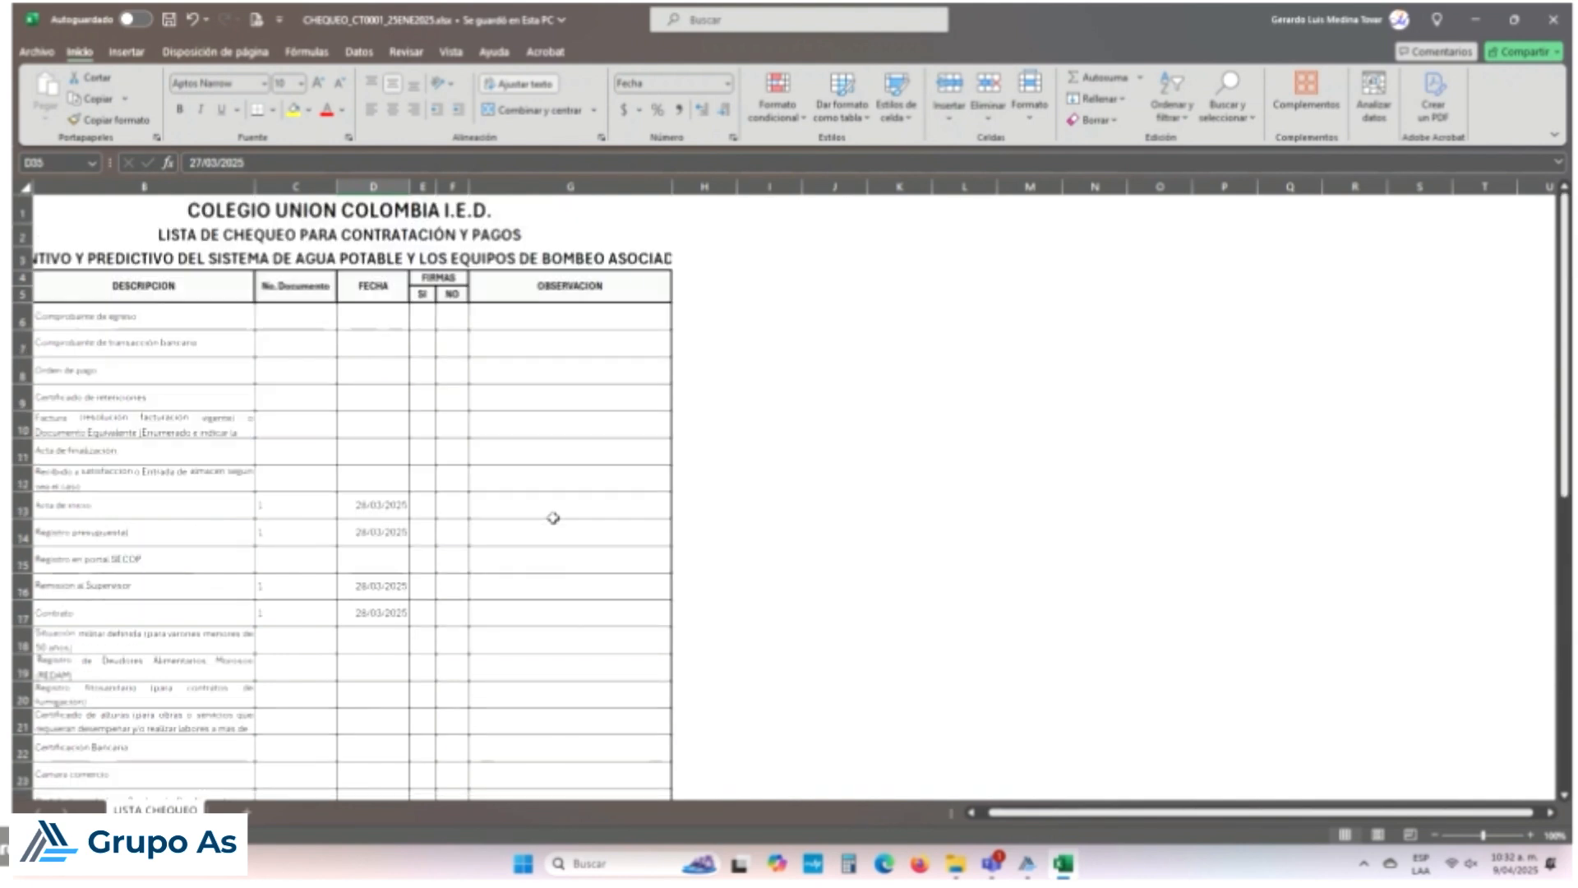
pyautogui.scroll(-4, 553, 517)
pyautogui.scroll(-5, 553, 517)
pyautogui.scroll(9, 556, 515)
# Step: Close the checklist workbook and create concept 'GASTOS BANCARIOS SED FEB 2025' with execution type Otros
pyautogui.click(1556, 24)
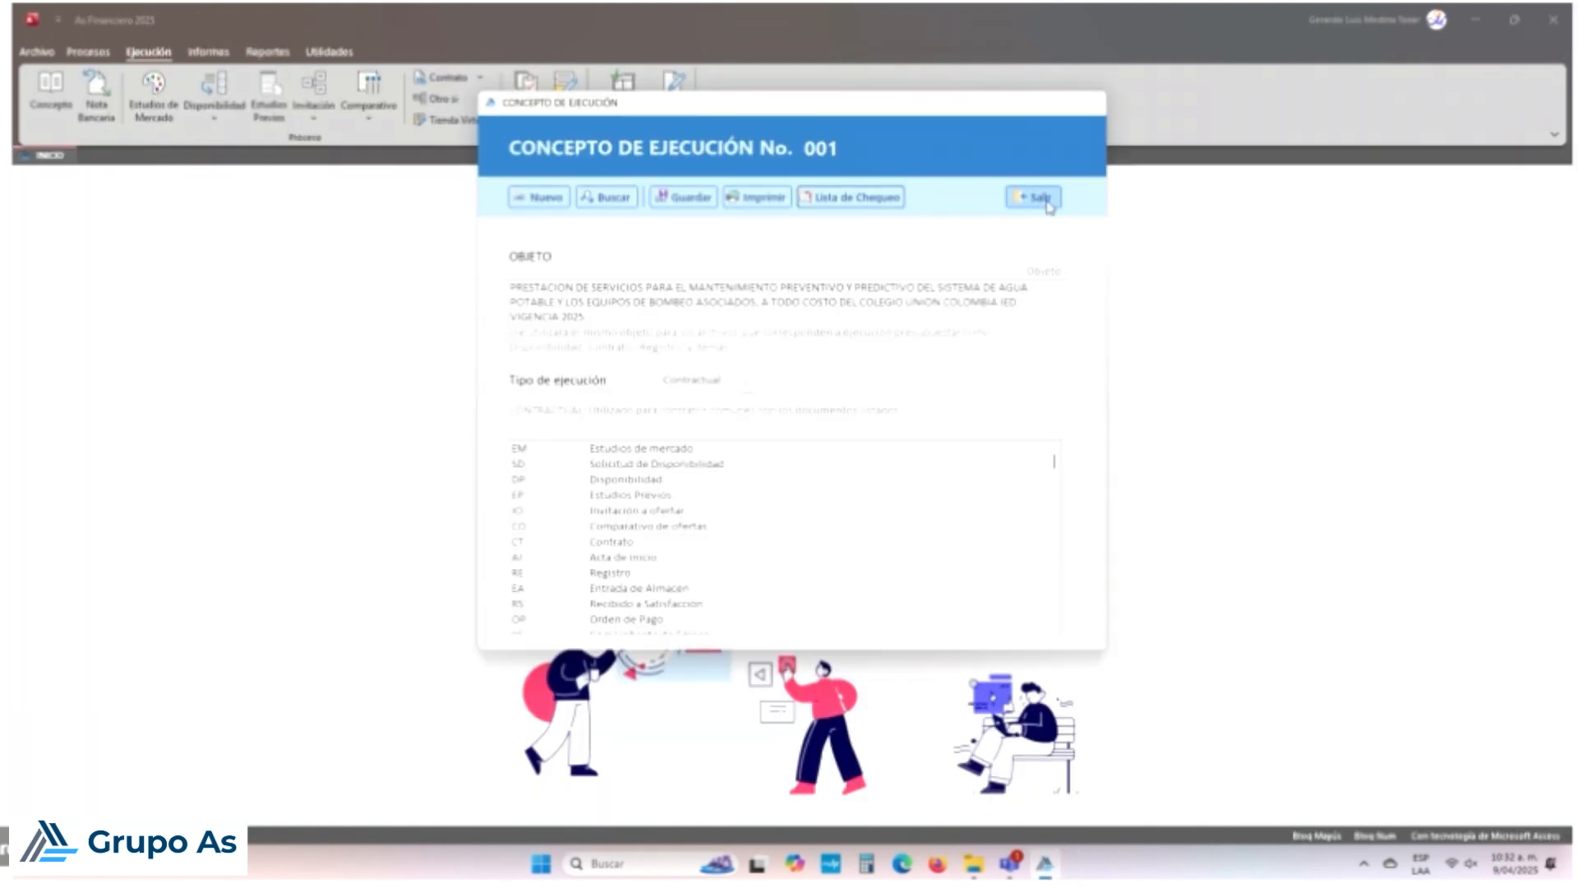
pyautogui.click(545, 199)
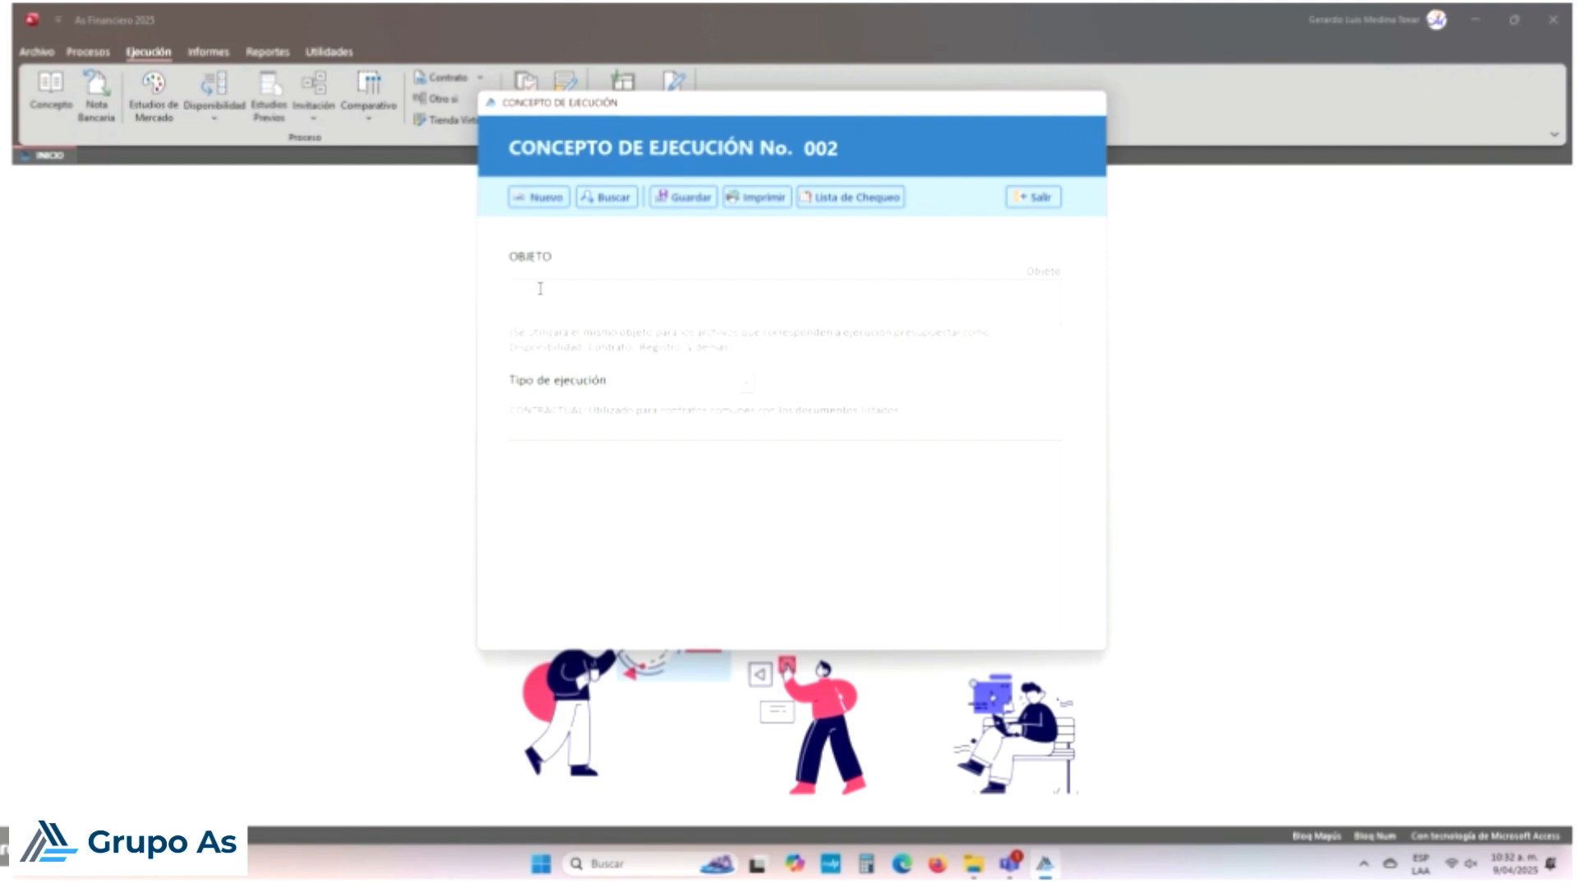
pyautogui.write('GASTOS BANCARIOS SED FEB 2025')
pyautogui.click(747, 381)
pyautogui.click(715, 463)
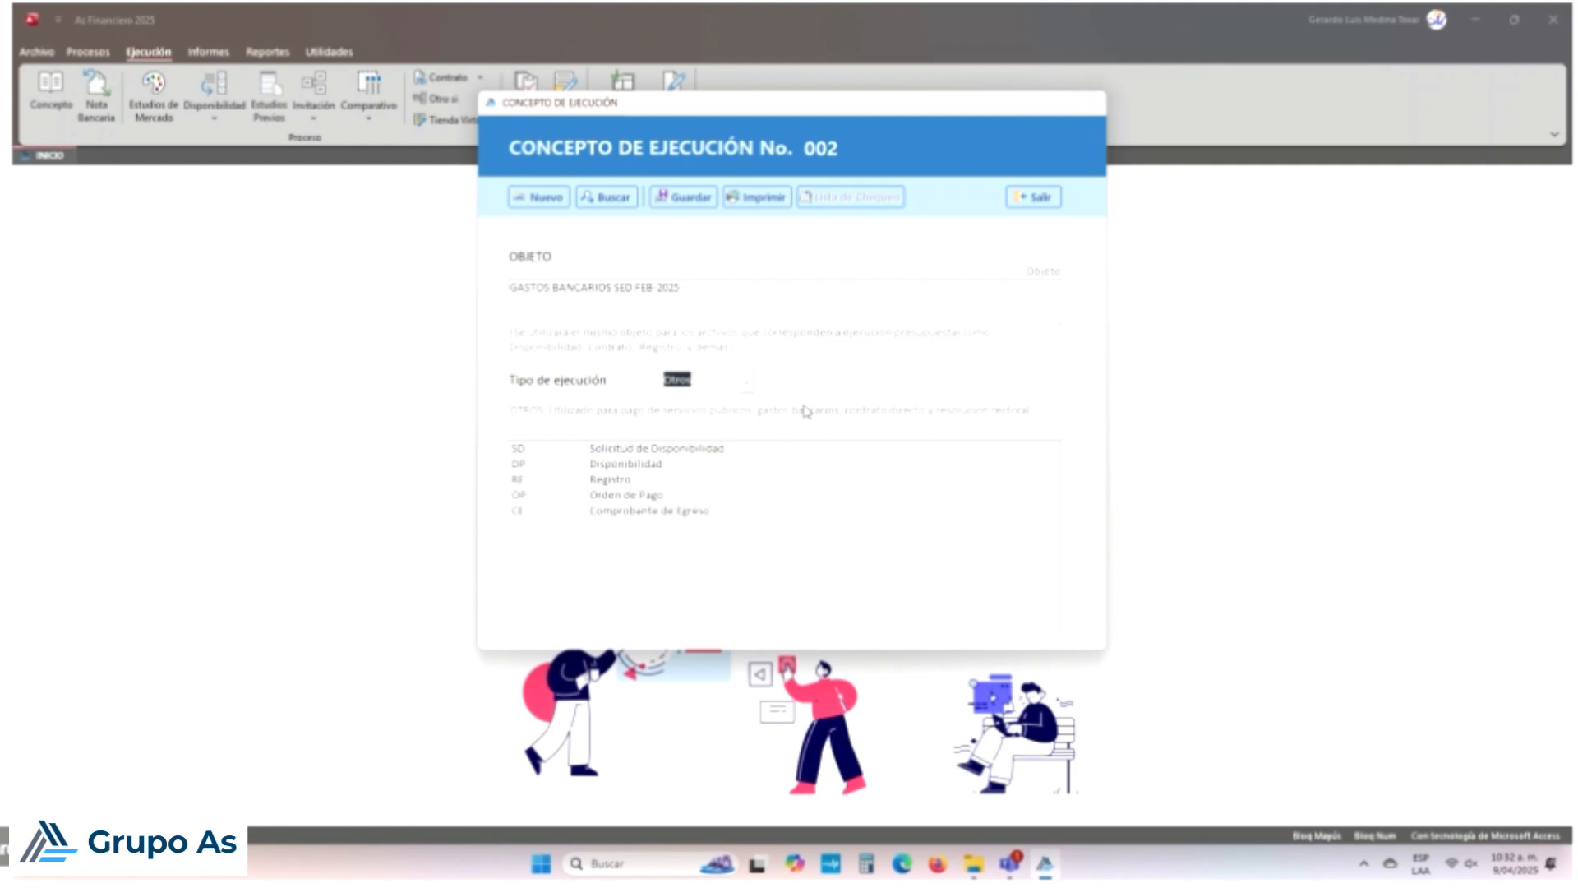
# Step: Save execution concept 002 and close its form
pyautogui.click(688, 197)
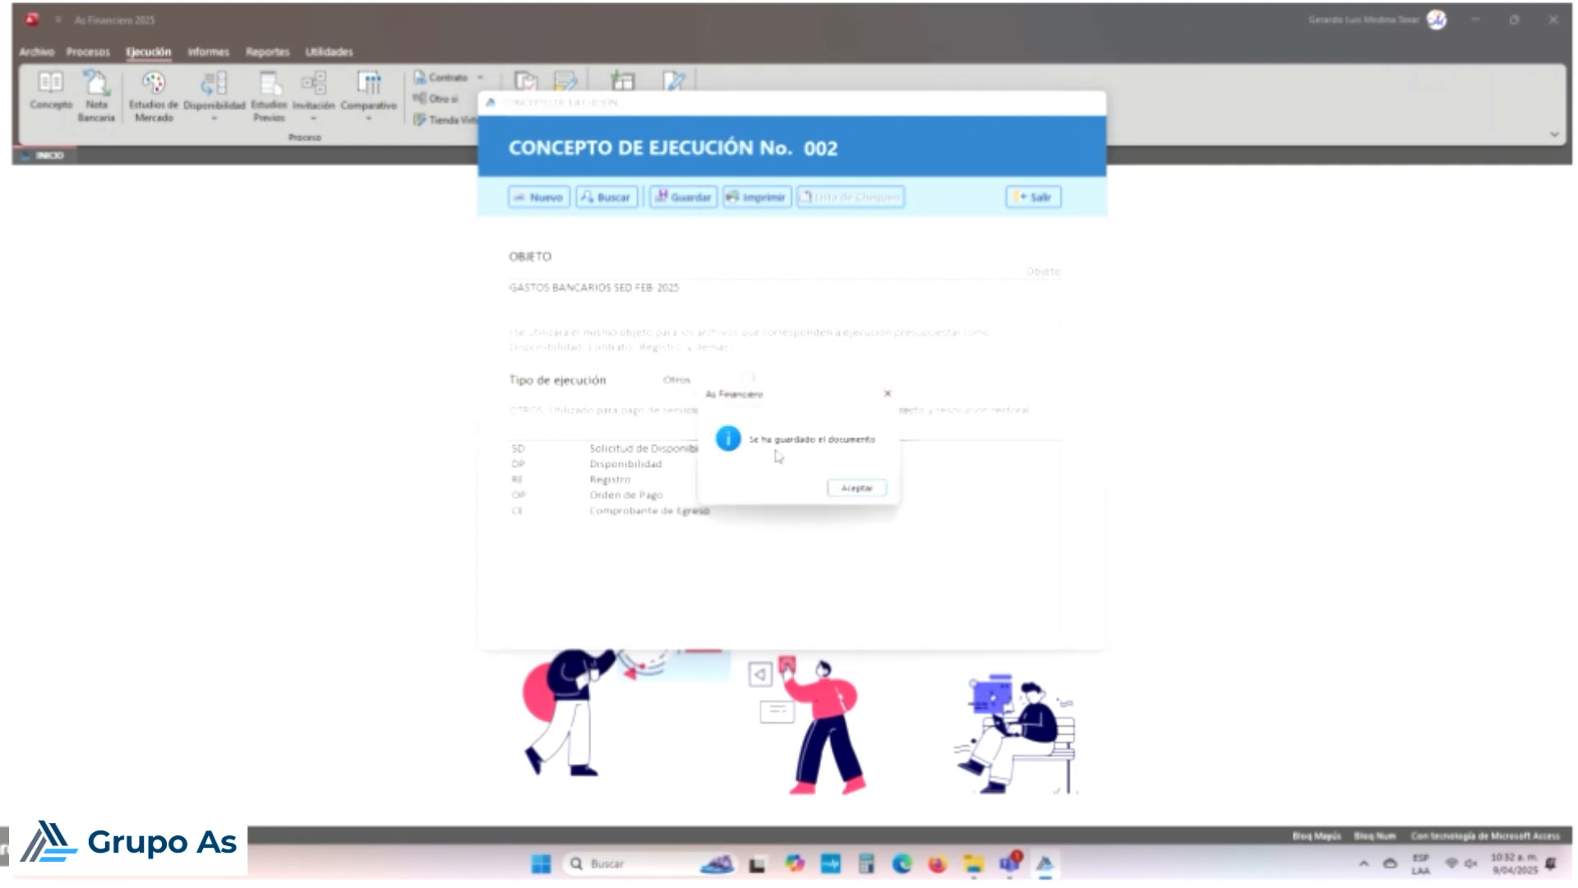
pyautogui.click(857, 487)
pyautogui.click(1037, 199)
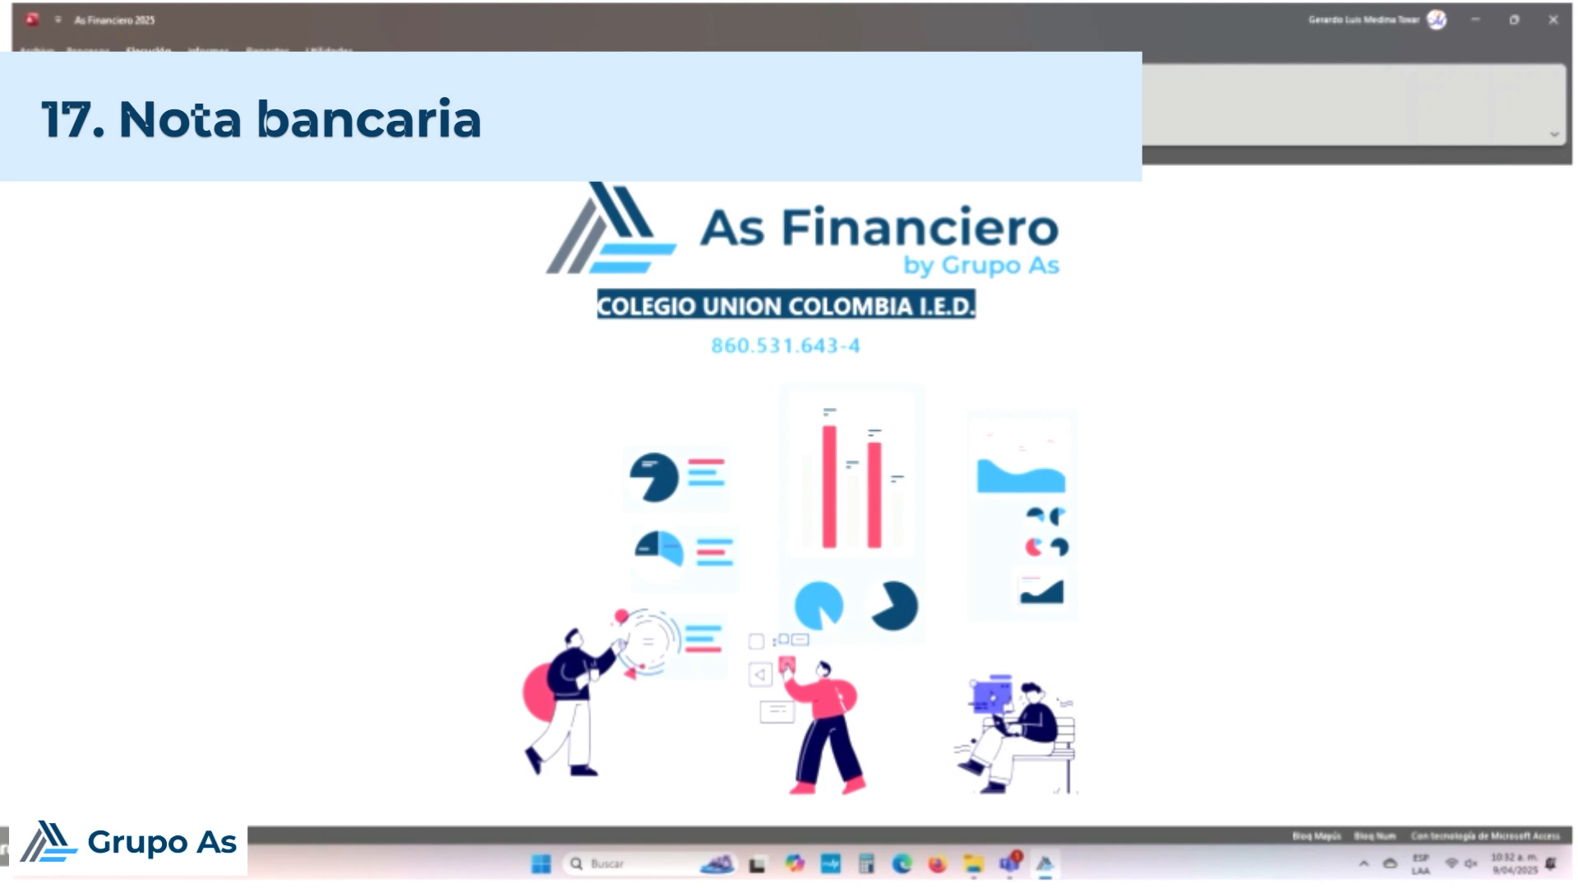
# Step: Browse the Disponibilidad, Invitación and Registro menus, glance at Orden de Pago, then bring up Nota Bancaria
pyautogui.click(210, 106)
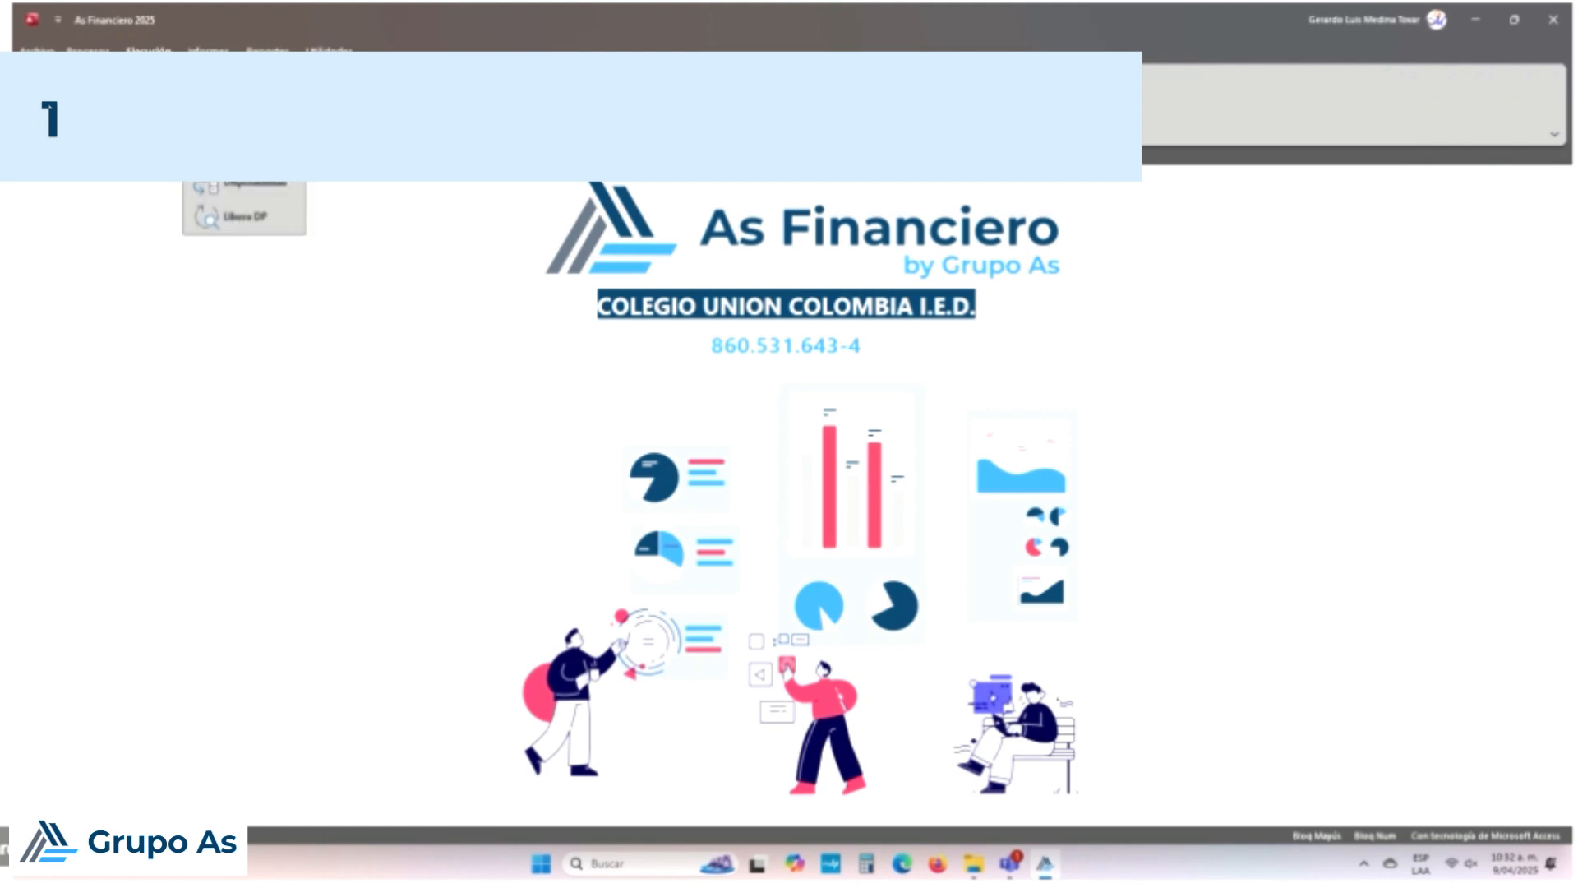
pyautogui.click(316, 122)
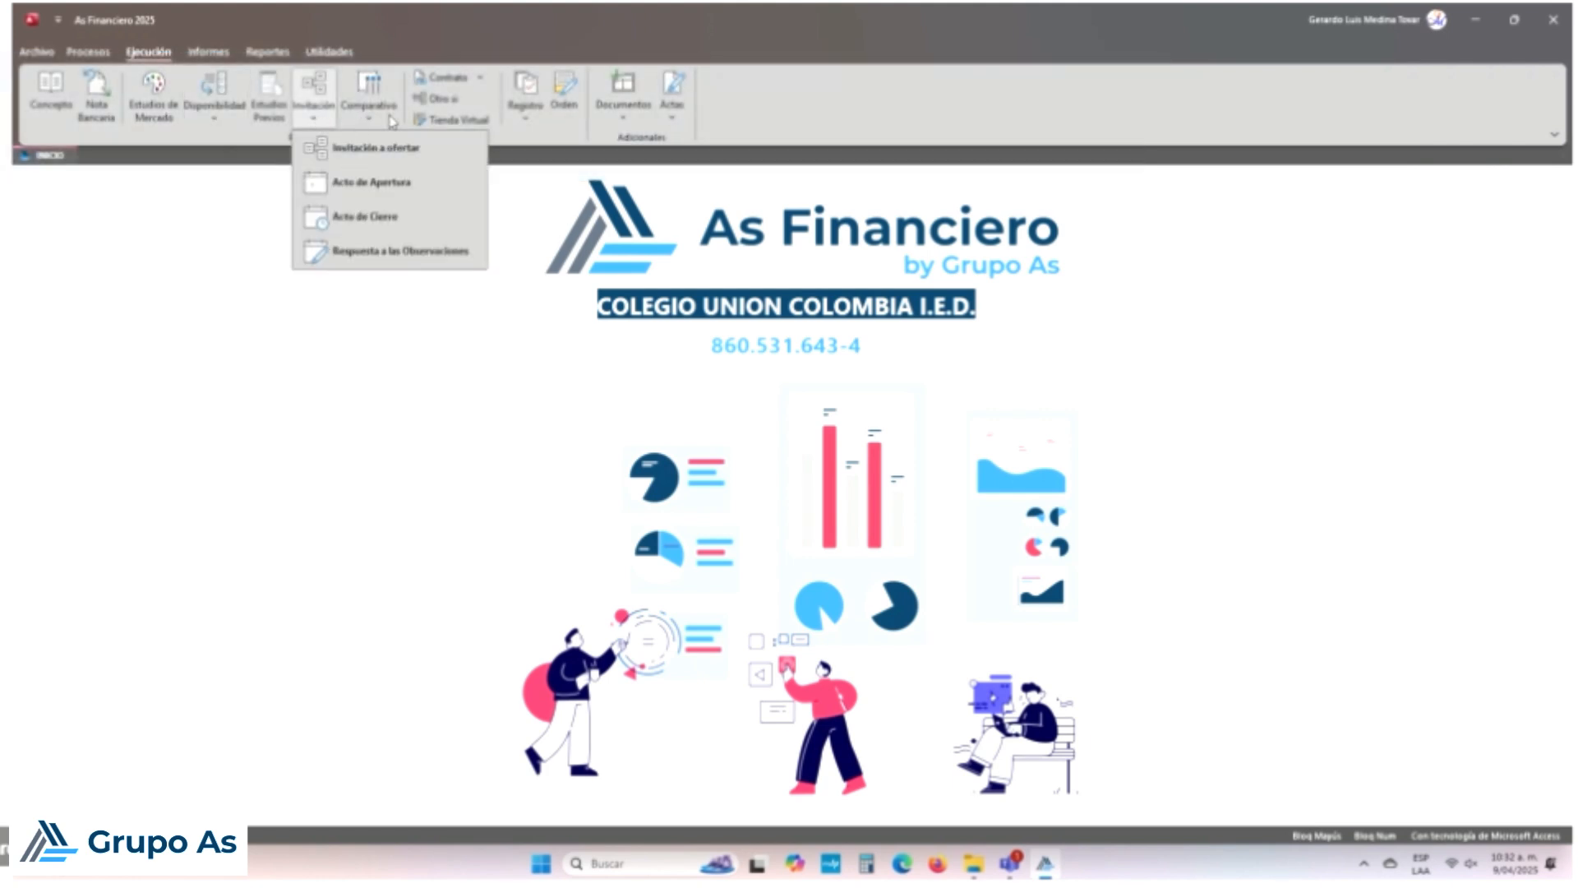
pyautogui.click(541, 121)
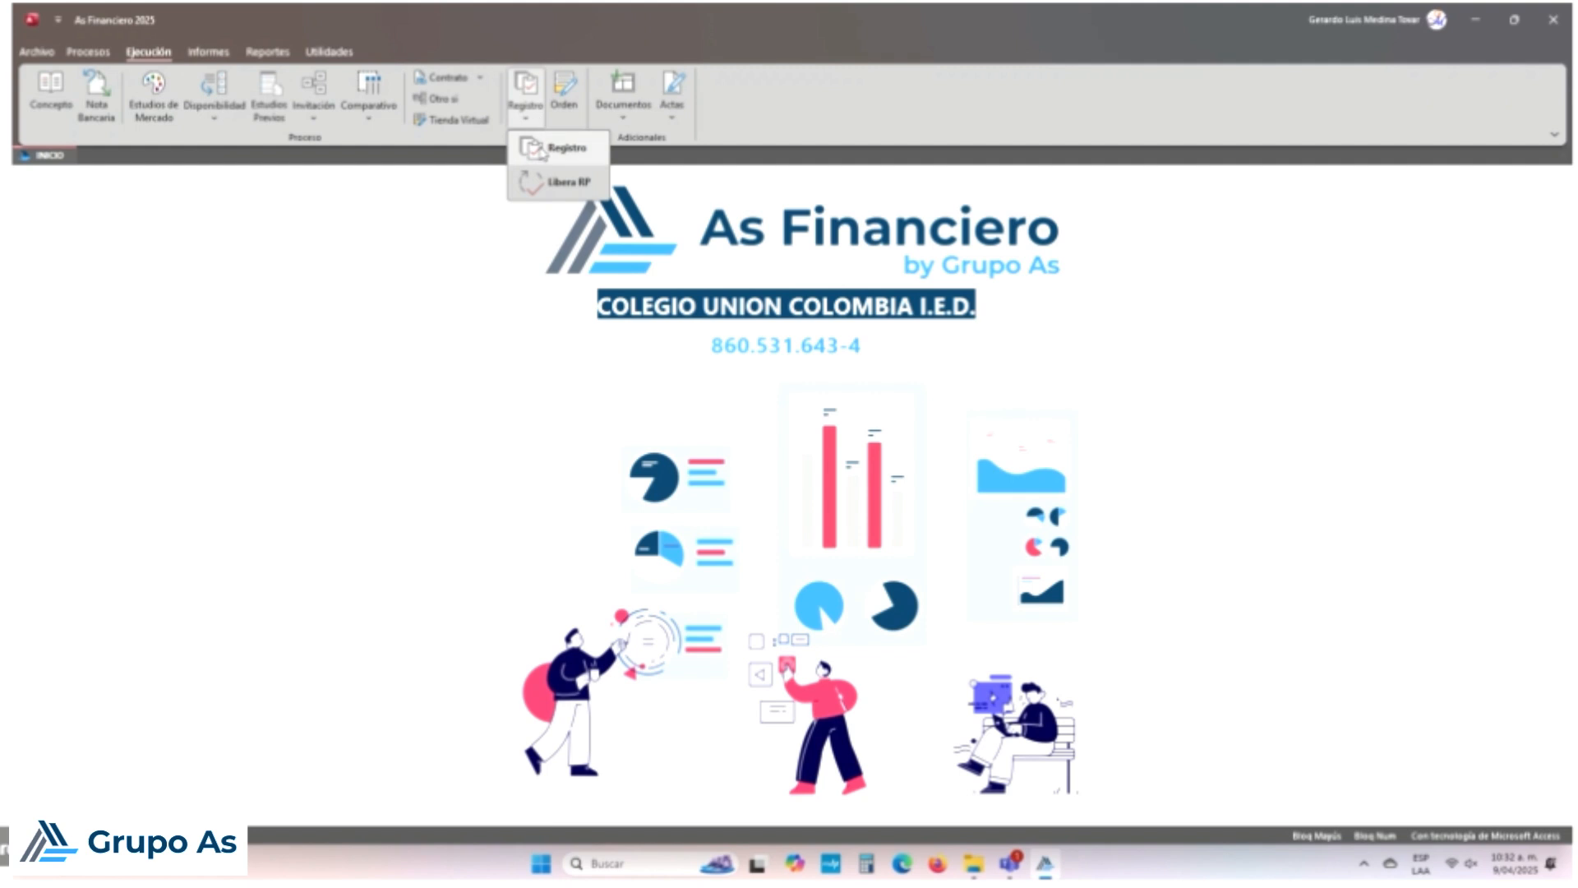
pyautogui.click(567, 114)
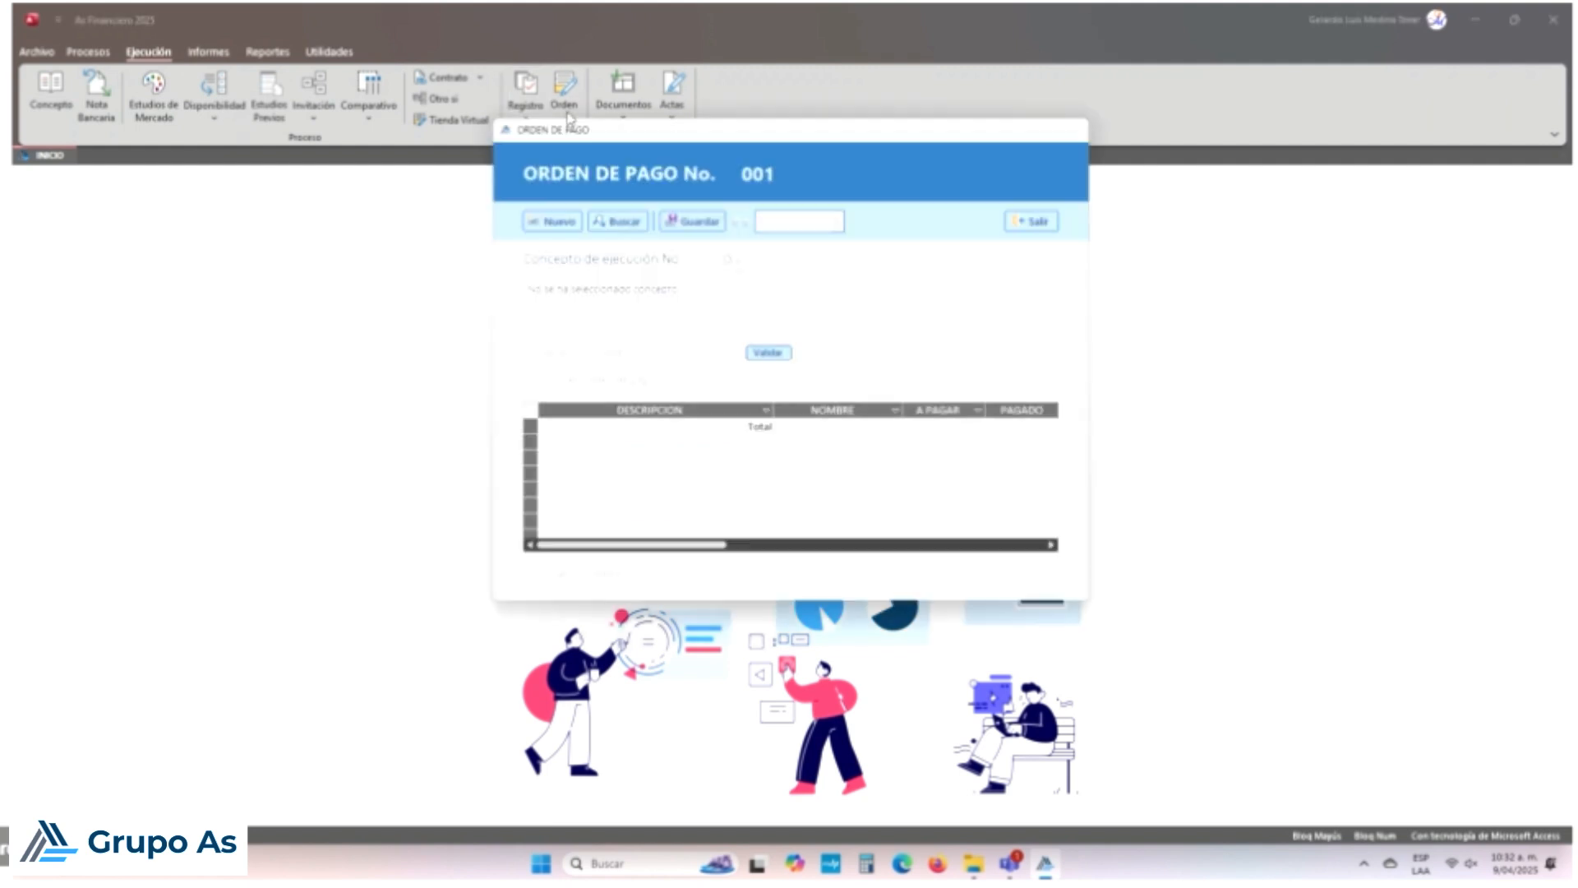
pyautogui.click(1041, 217)
pyautogui.click(838, 486)
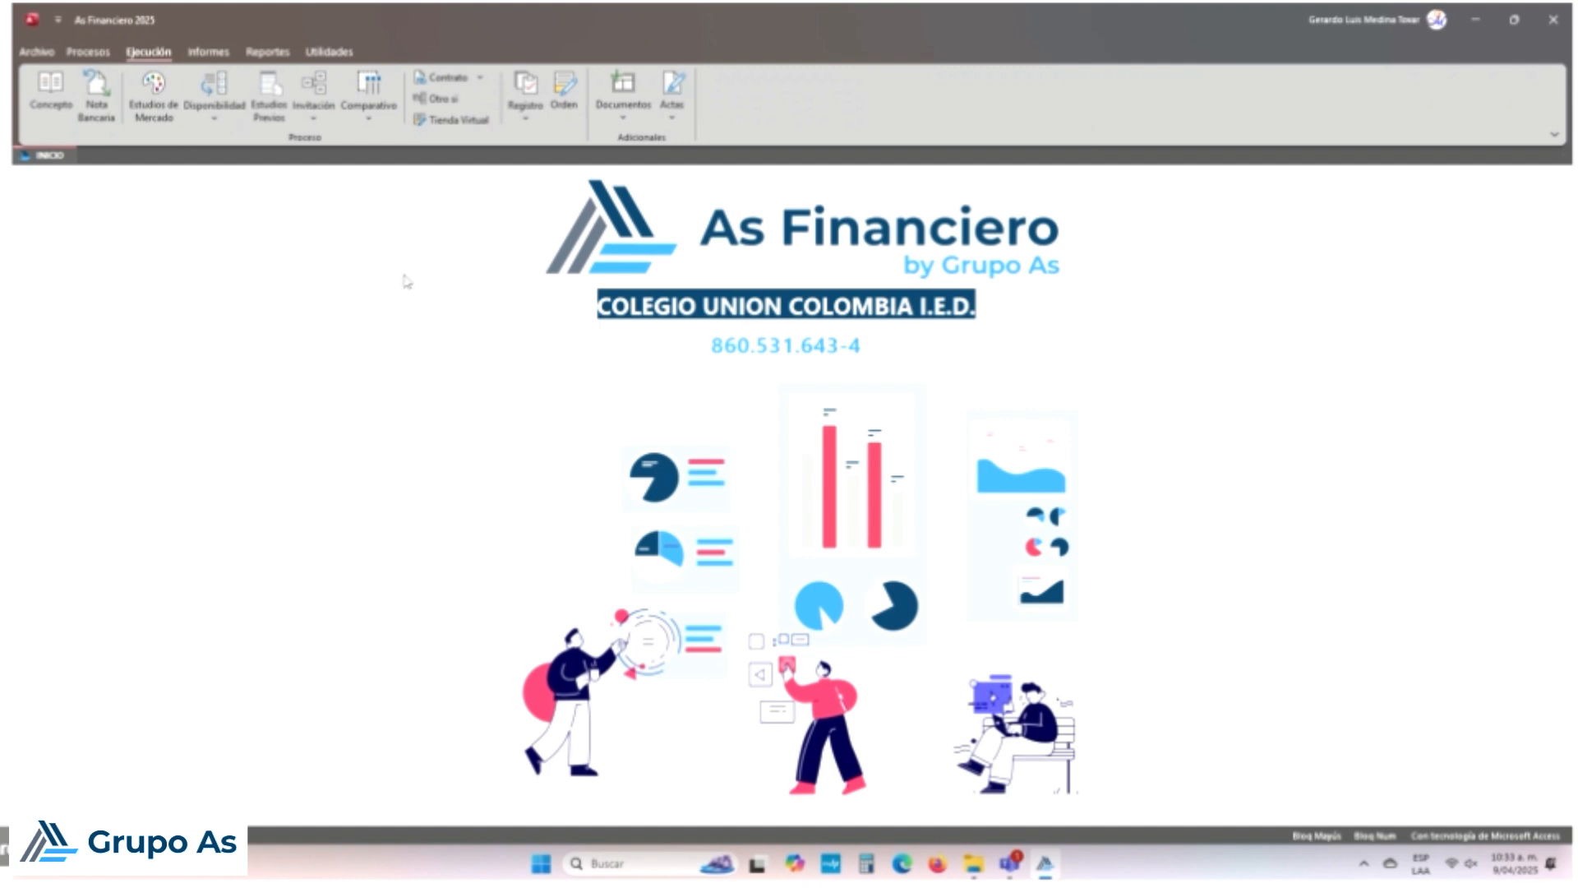
pyautogui.click(96, 106)
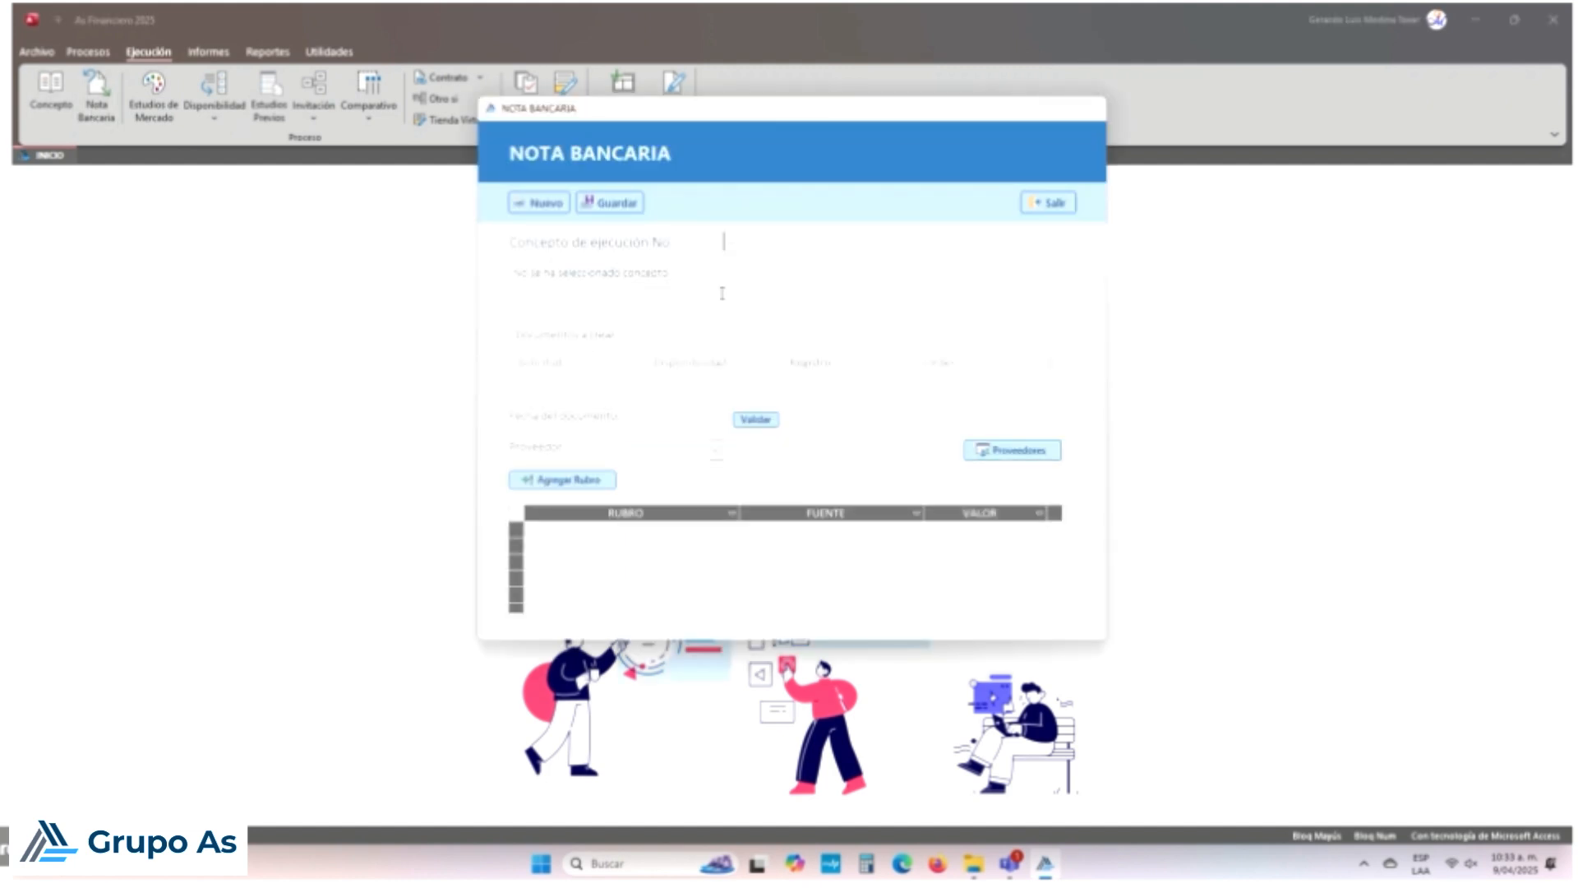
# Step: Start a new bank note, discarding changes, for concept 2 GASTOS BANCARIOS SED FEB-2025
pyautogui.click(555, 204)
pyautogui.click(833, 488)
pyautogui.click(729, 241)
pyautogui.click(739, 264)
pyautogui.click(895, 364)
# Step: Set the document date to 28/03/2025 and validate the bank note
pyautogui.click(731, 416)
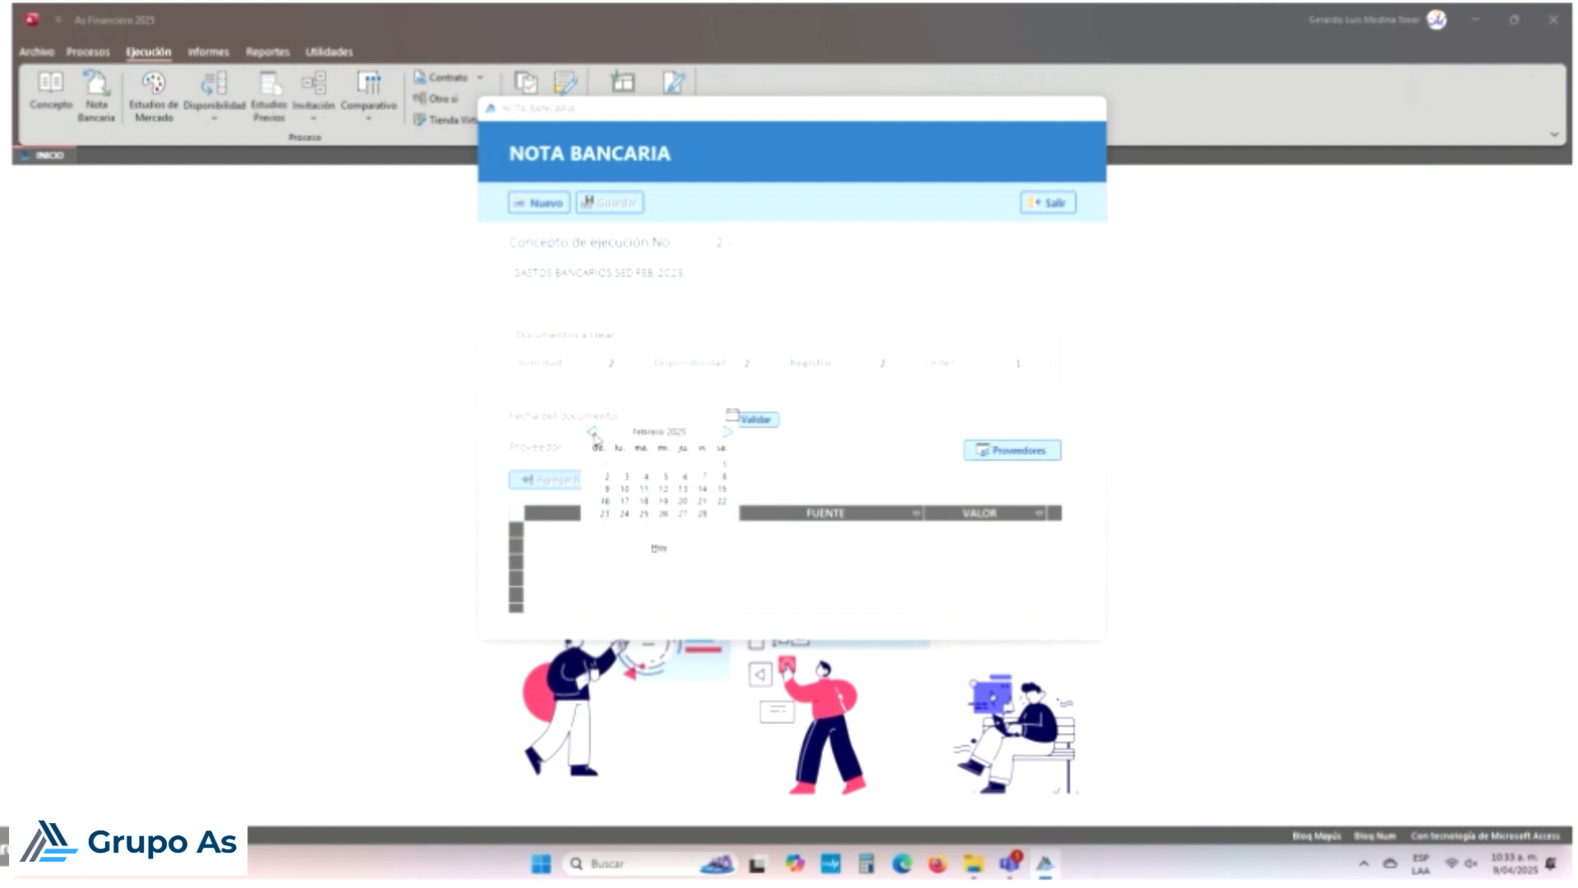
pyautogui.click(705, 518)
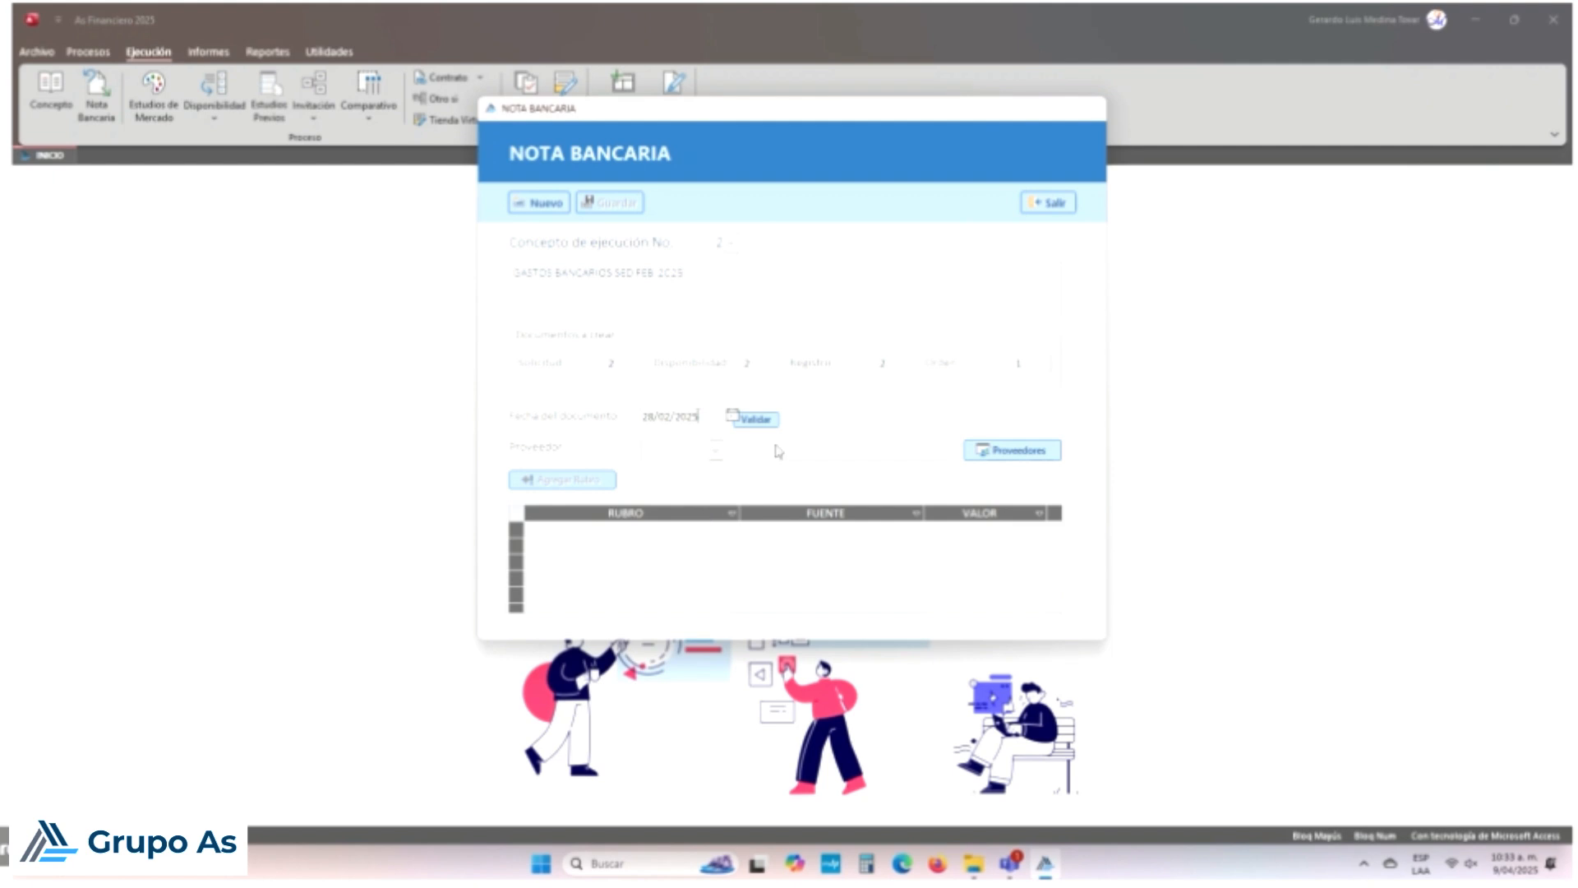
pyautogui.click(766, 422)
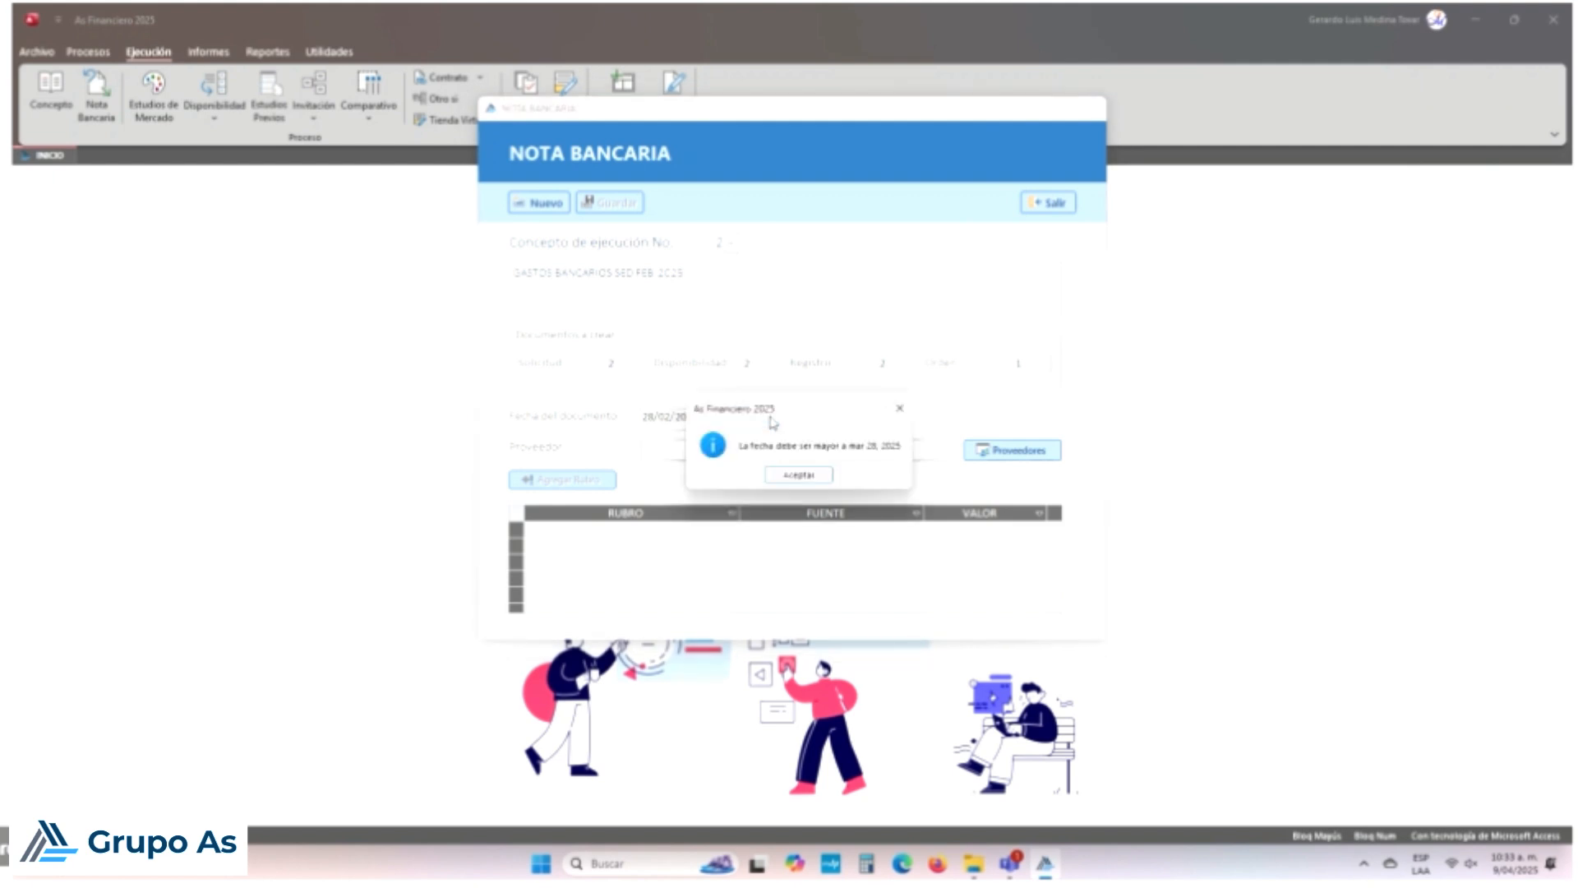
pyautogui.click(802, 475)
pyautogui.click(726, 417)
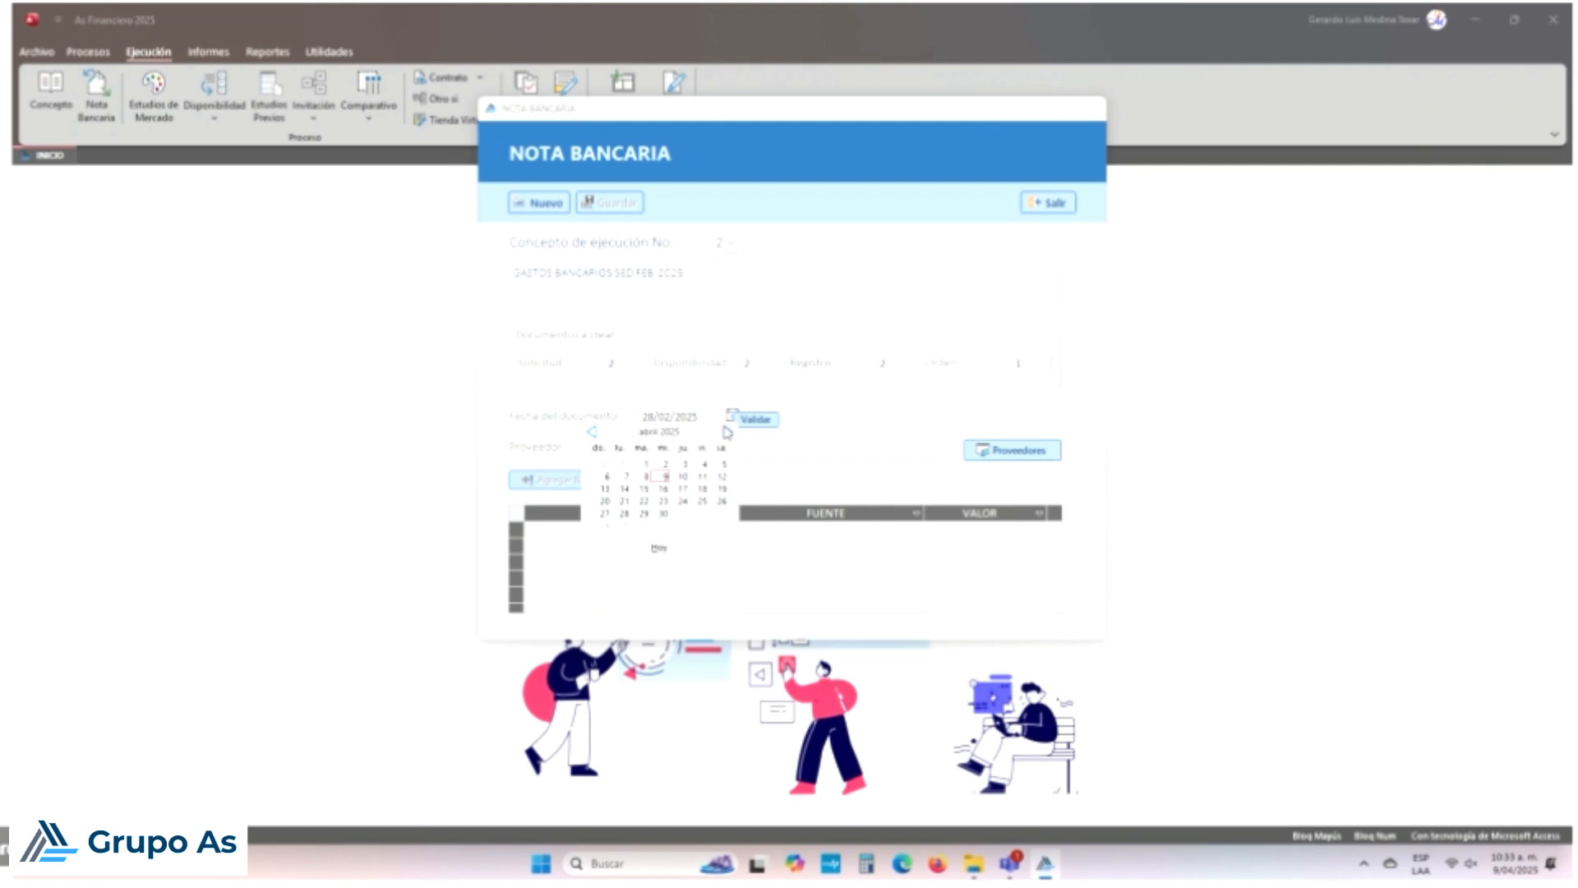
pyautogui.click(591, 433)
pyautogui.click(703, 513)
pyautogui.click(756, 420)
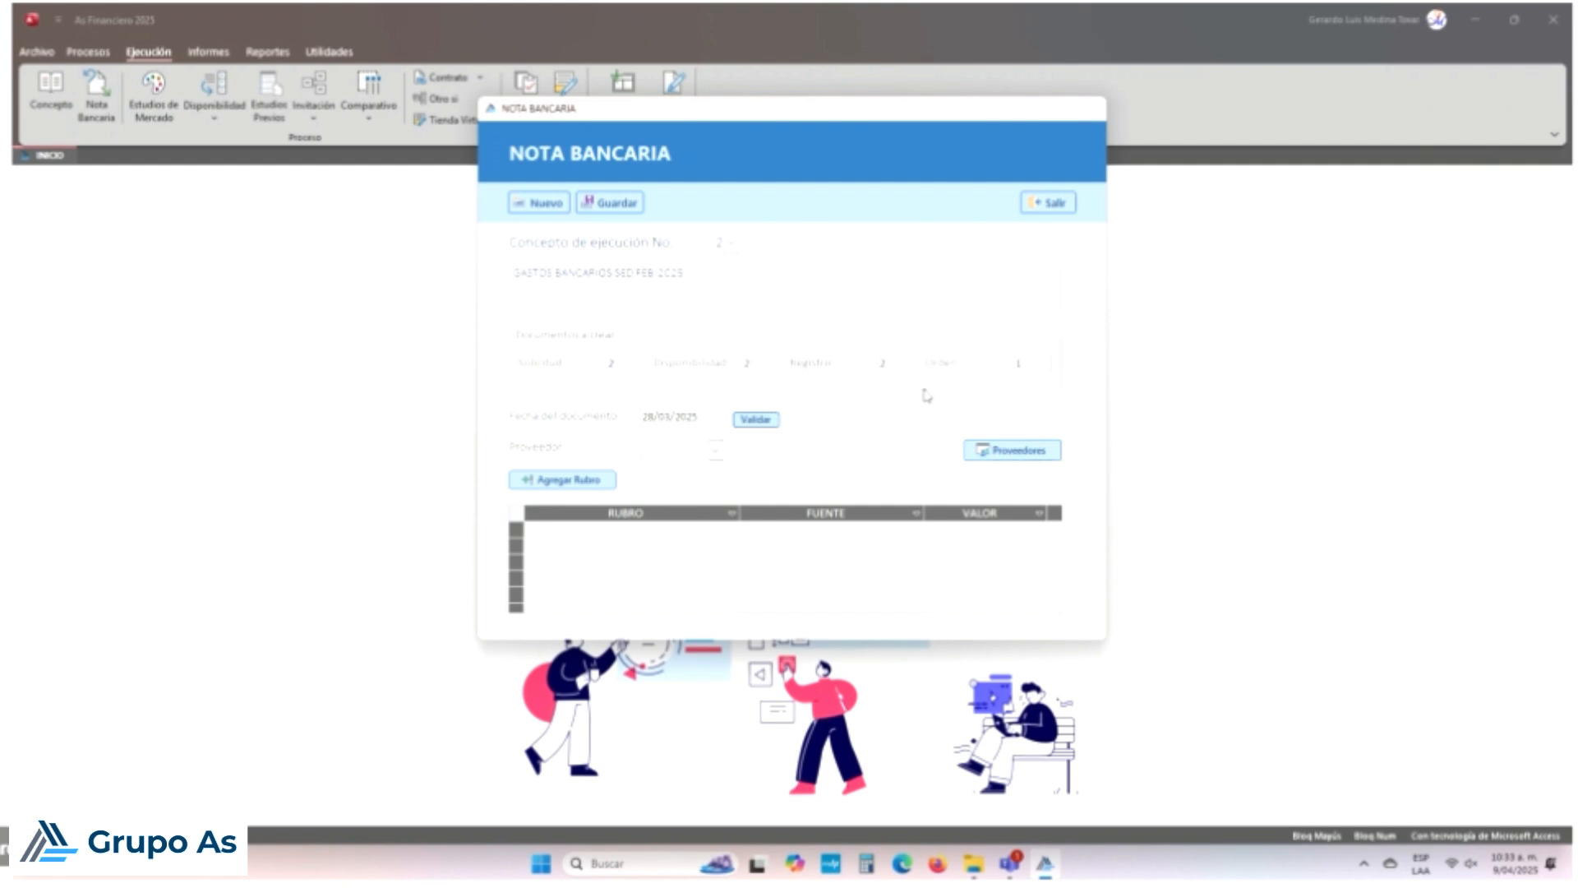
pyautogui.click(716, 450)
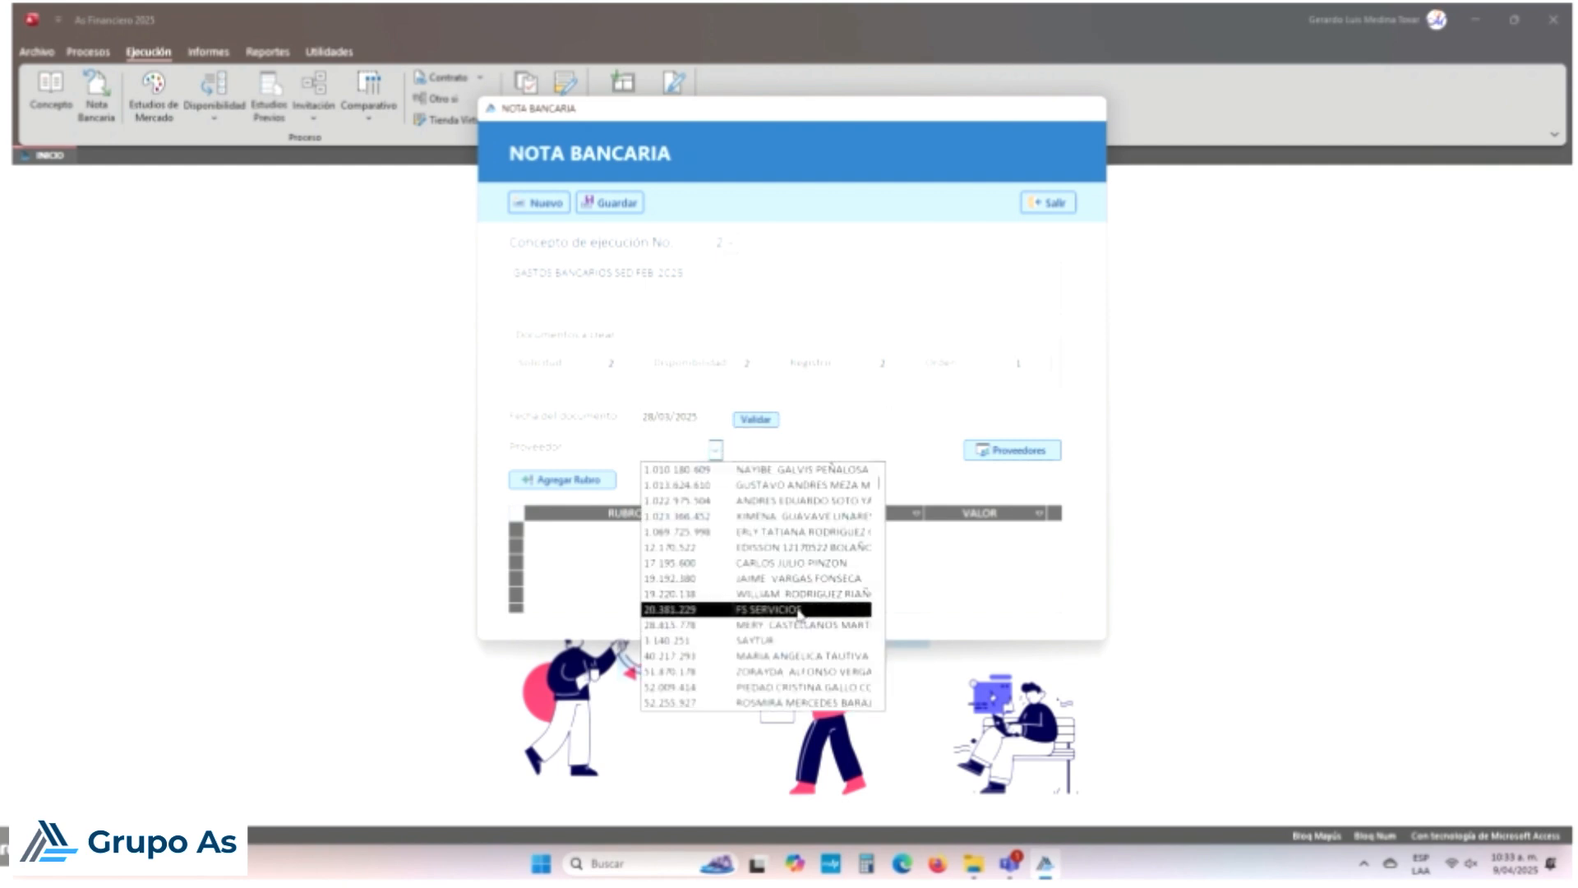
# Step: Choose BANCO POPULAR as the provider and bring up the Agregar Rubro dialog
pyautogui.scroll(-1, 803, 596)
pyautogui.scroll(-5, 803, 591)
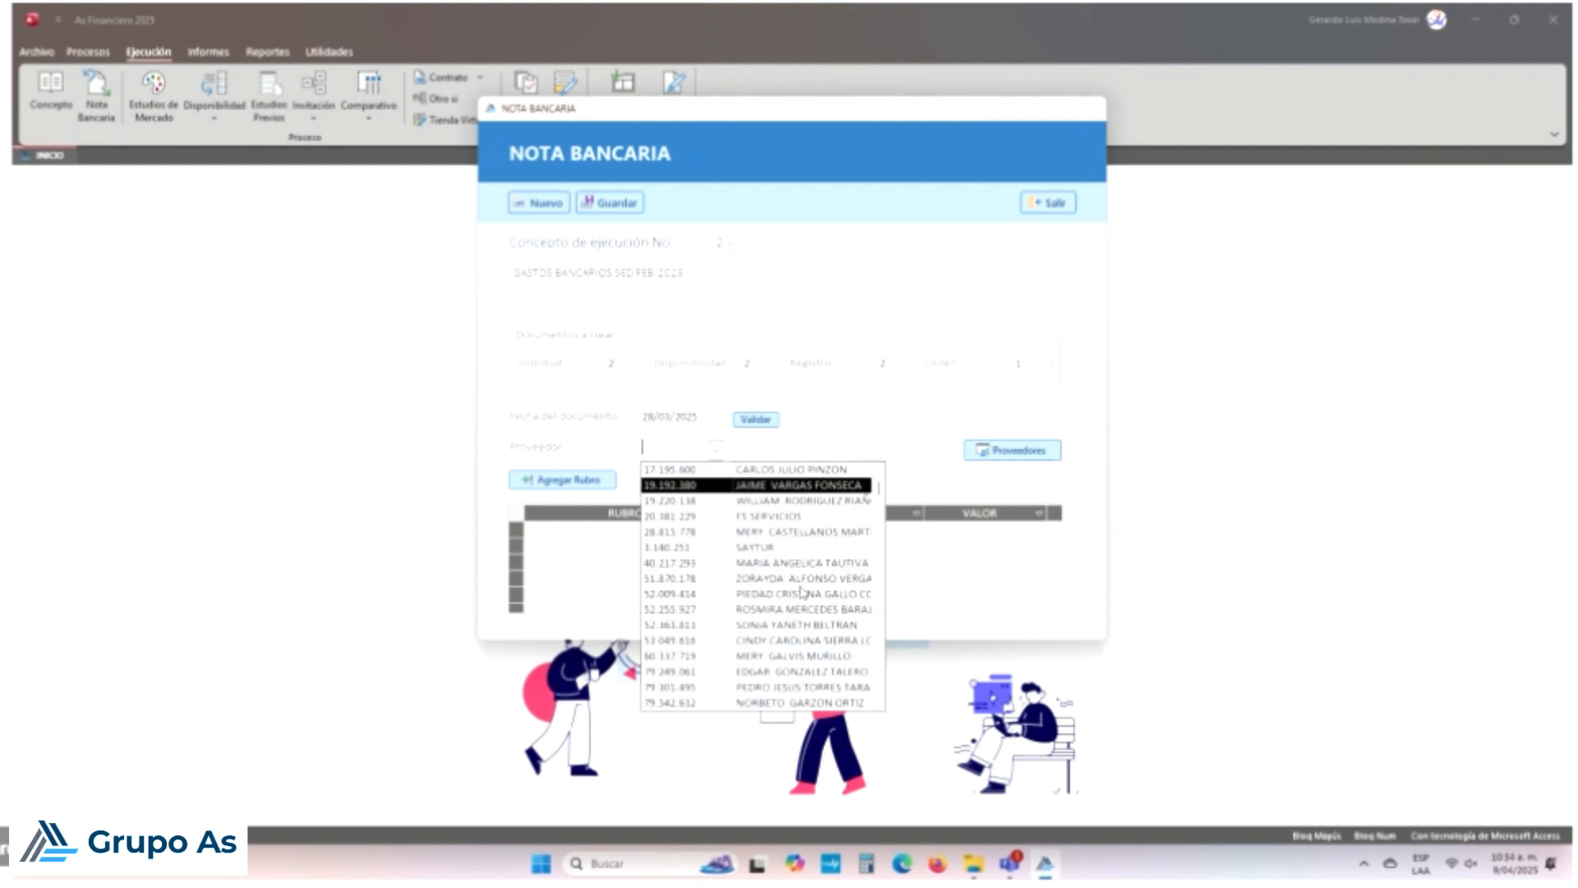
pyautogui.scroll(6, 803, 592)
pyautogui.scroll(-5, 810, 591)
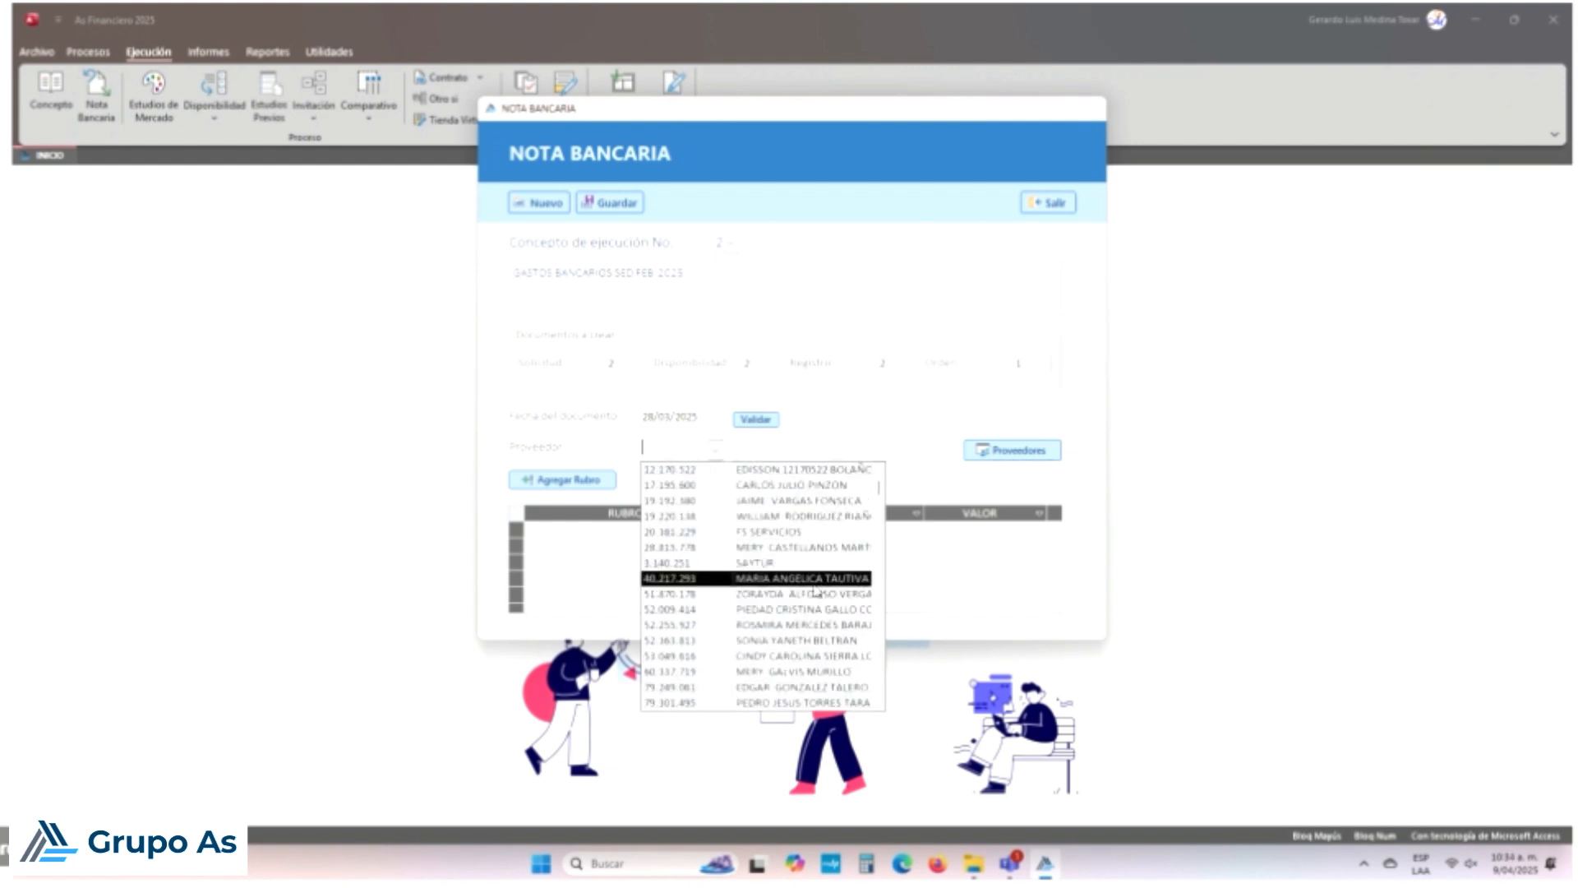
pyautogui.scroll(-13, 814, 591)
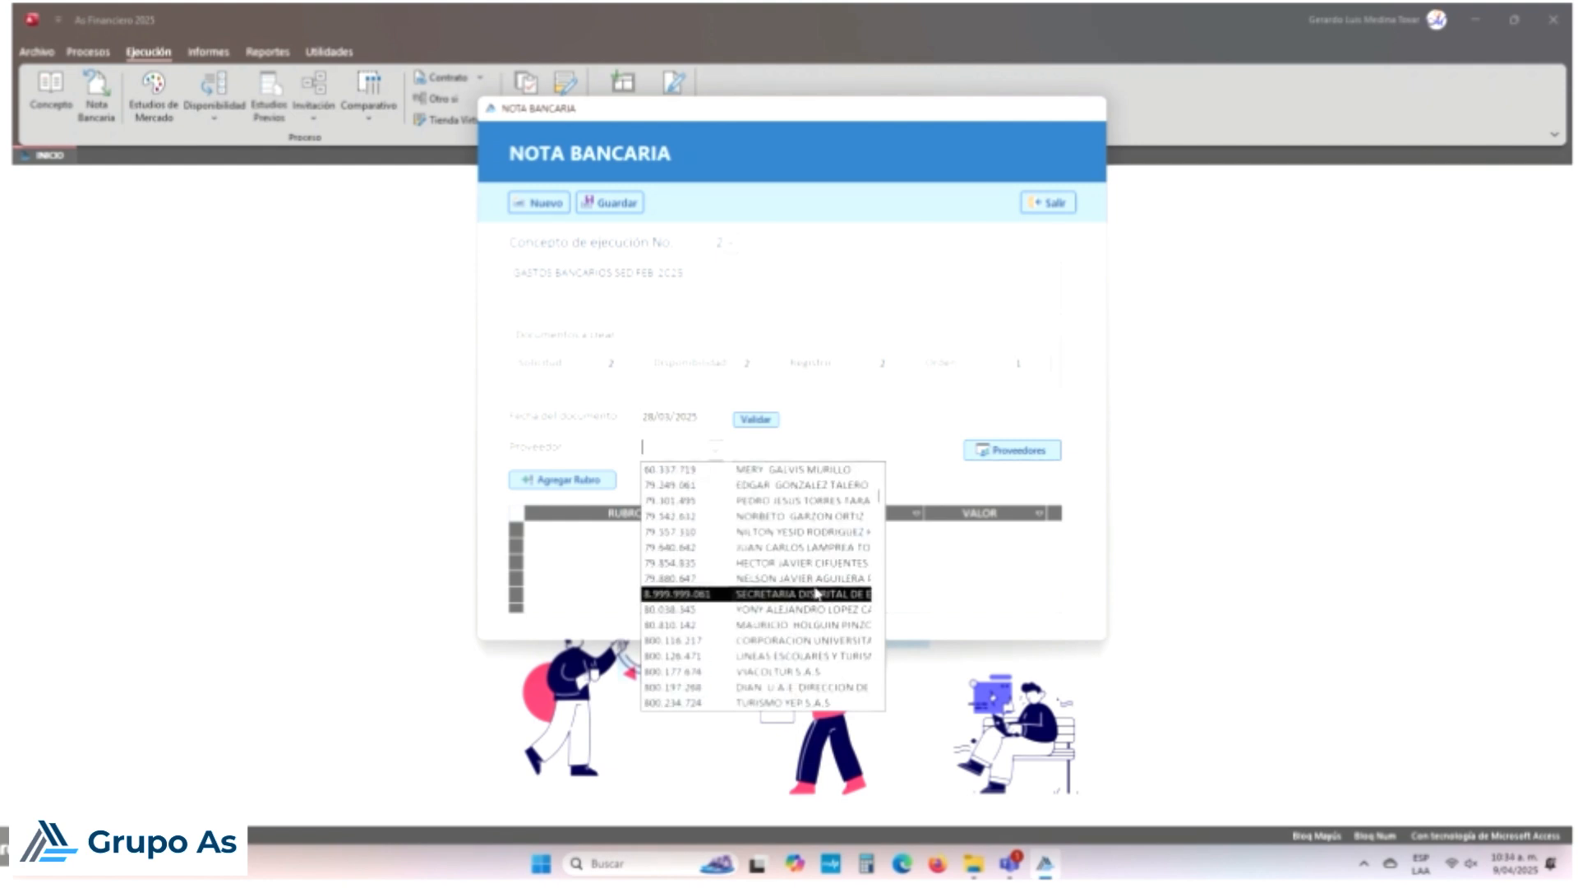
pyautogui.scroll(-6, 816, 590)
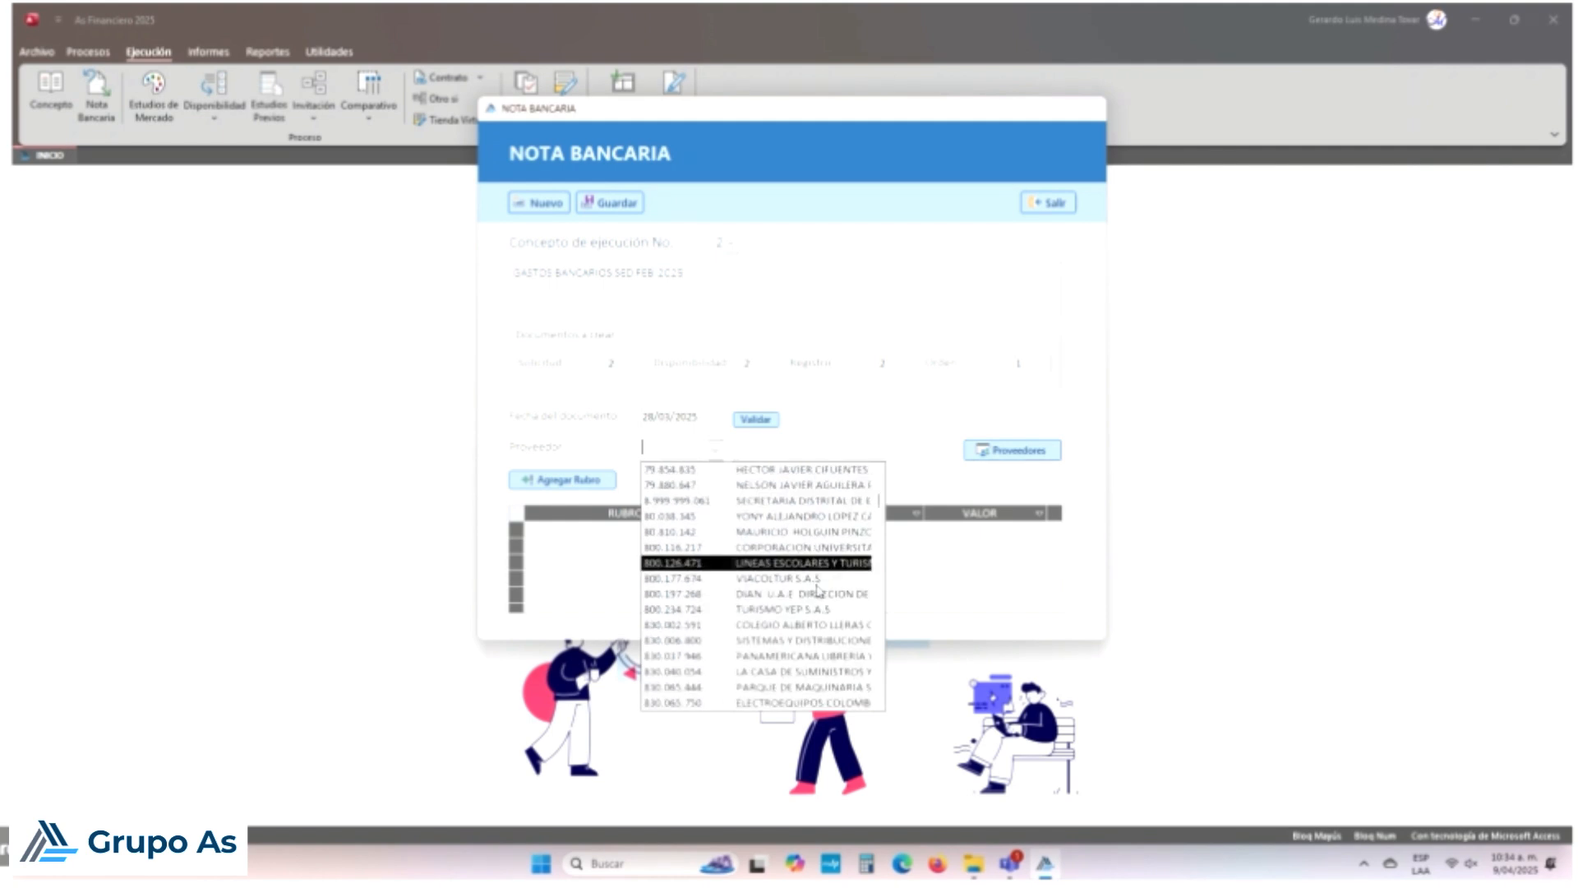
pyautogui.scroll(-4, 818, 590)
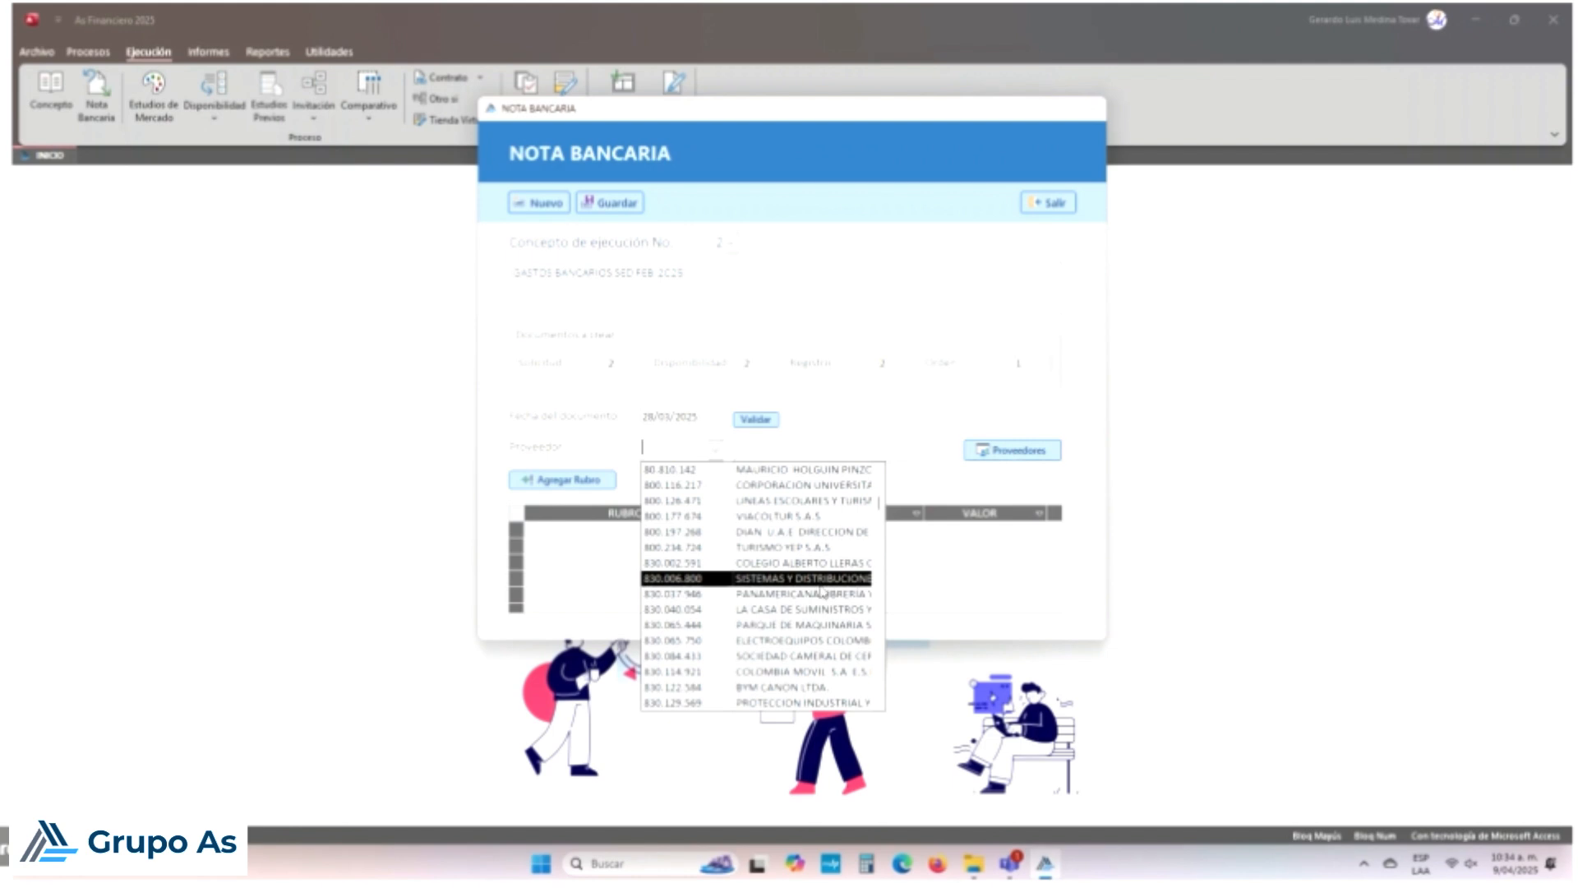
pyautogui.scroll(-5, 822, 590)
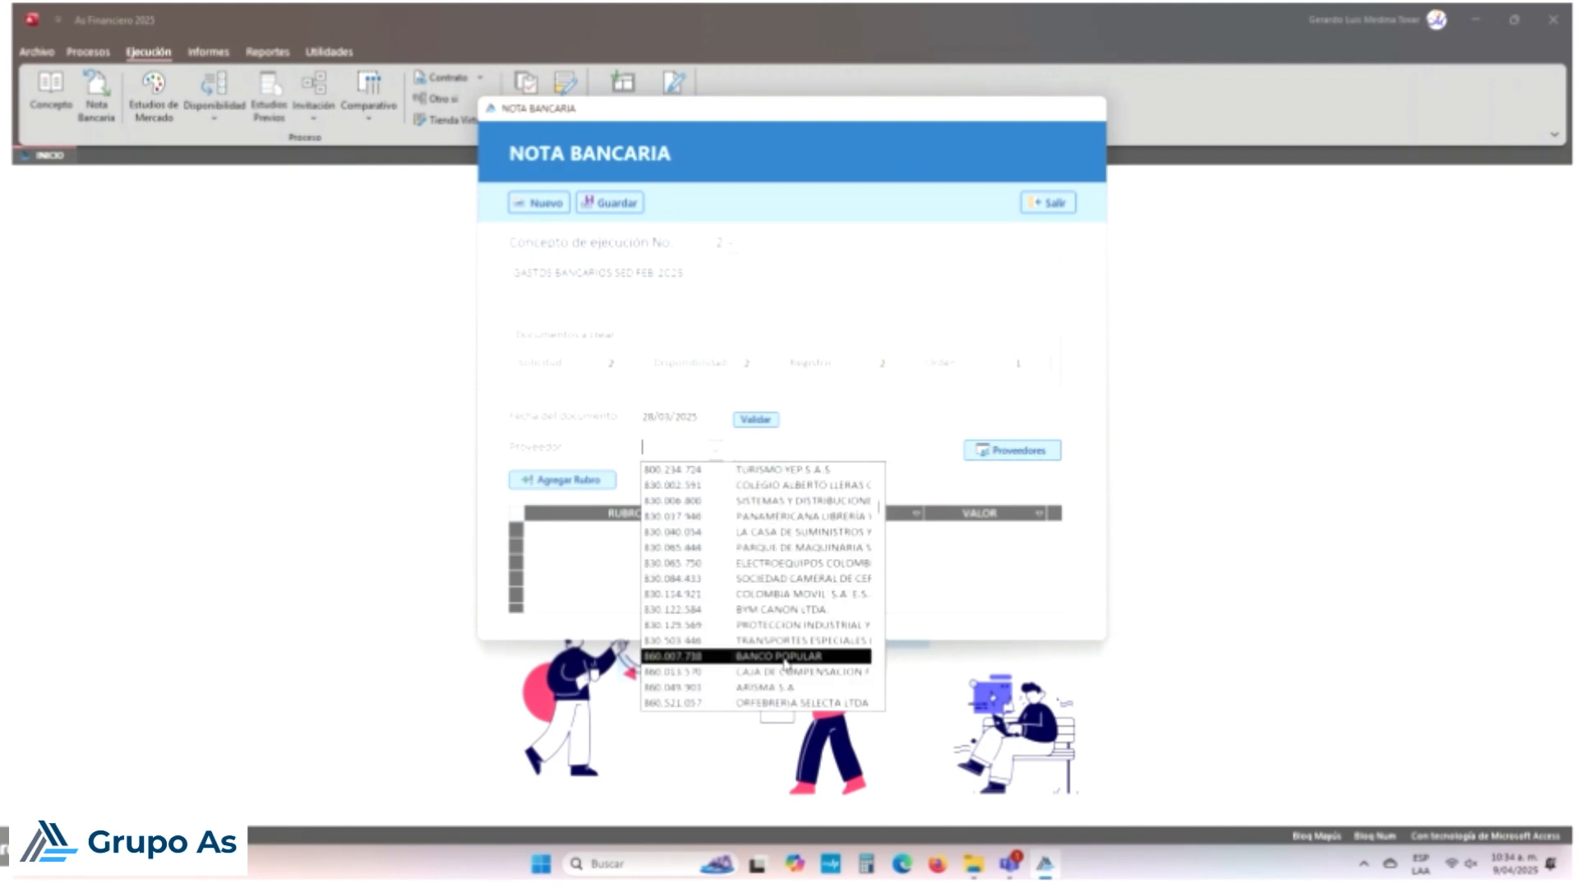
pyautogui.click(785, 663)
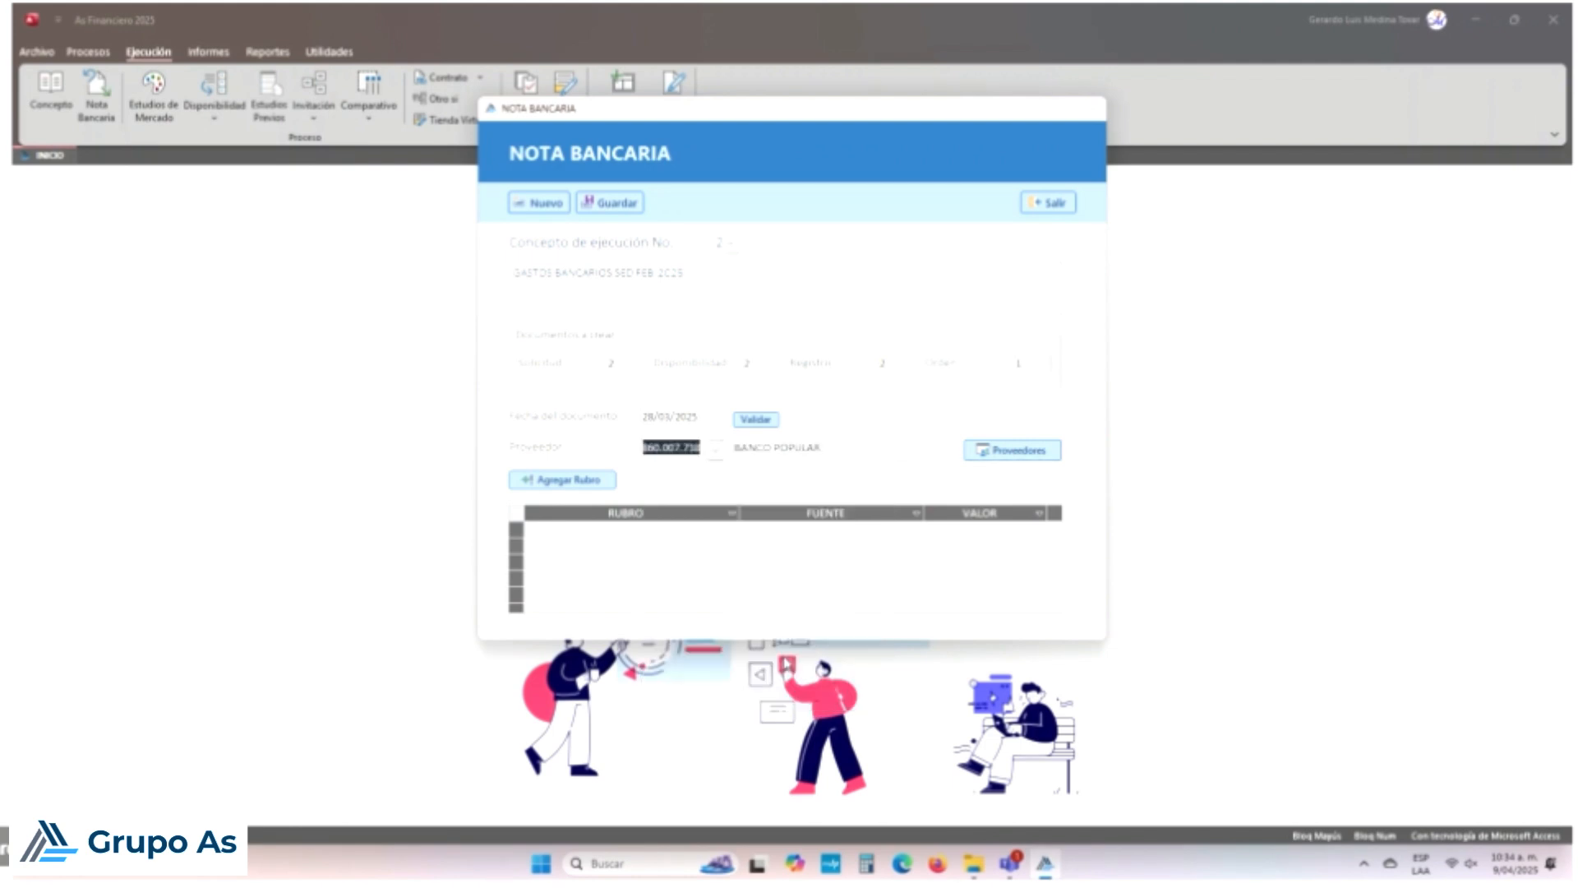
pyautogui.click(607, 474)
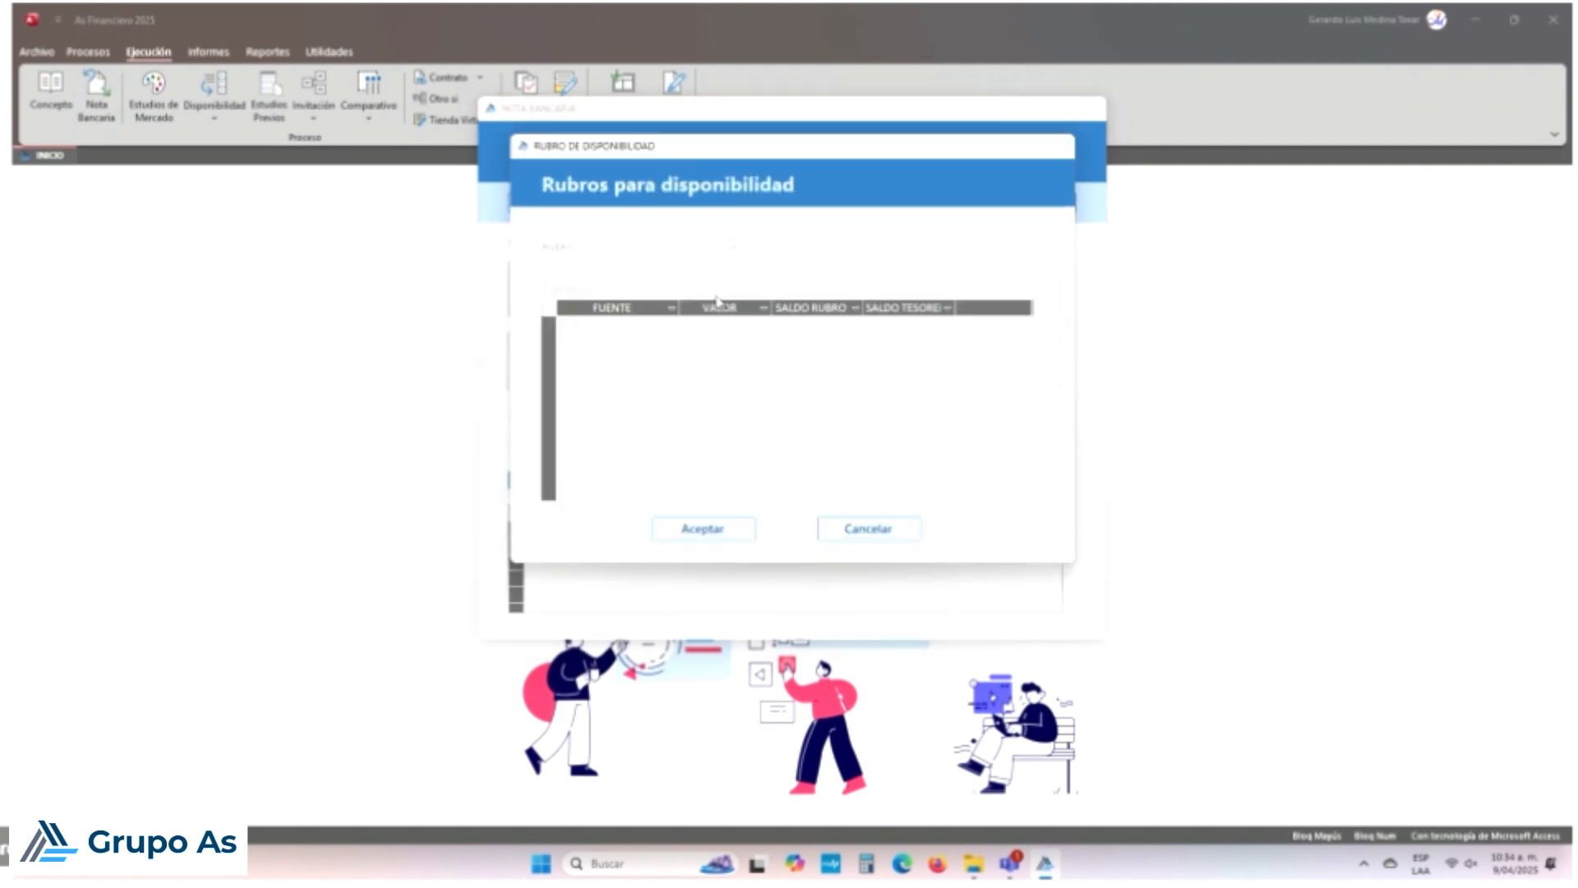
# Step: Pick budget item 31233 Intereses y Comisiones and enter 3.250,00 for Transferencia SGP
pyautogui.click(733, 247)
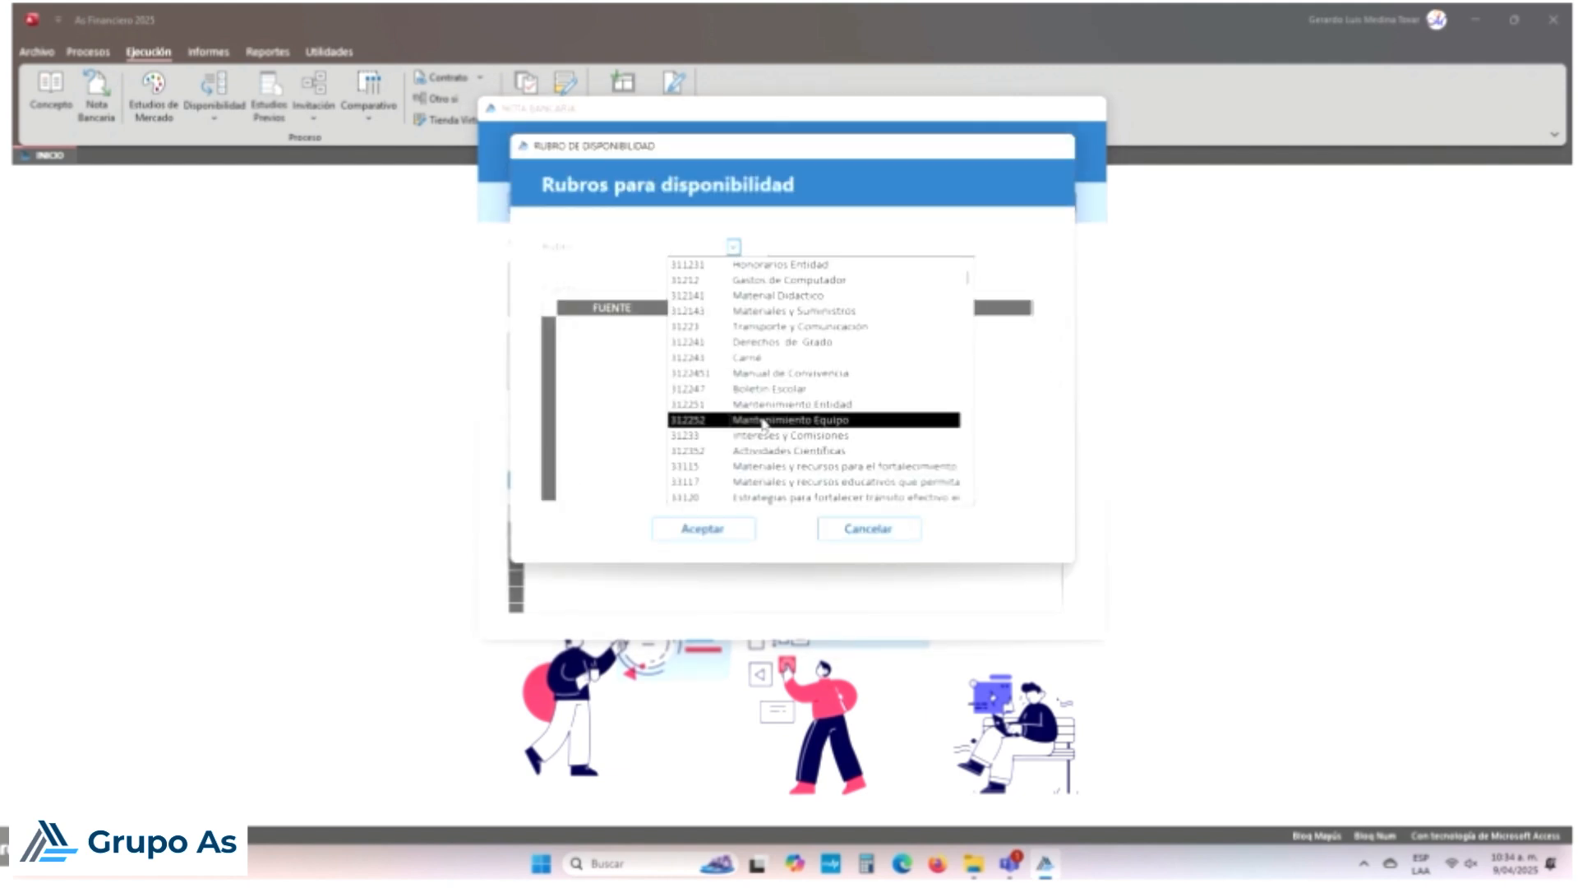
pyautogui.scroll(-1, 762, 423)
pyautogui.scroll(1, 763, 437)
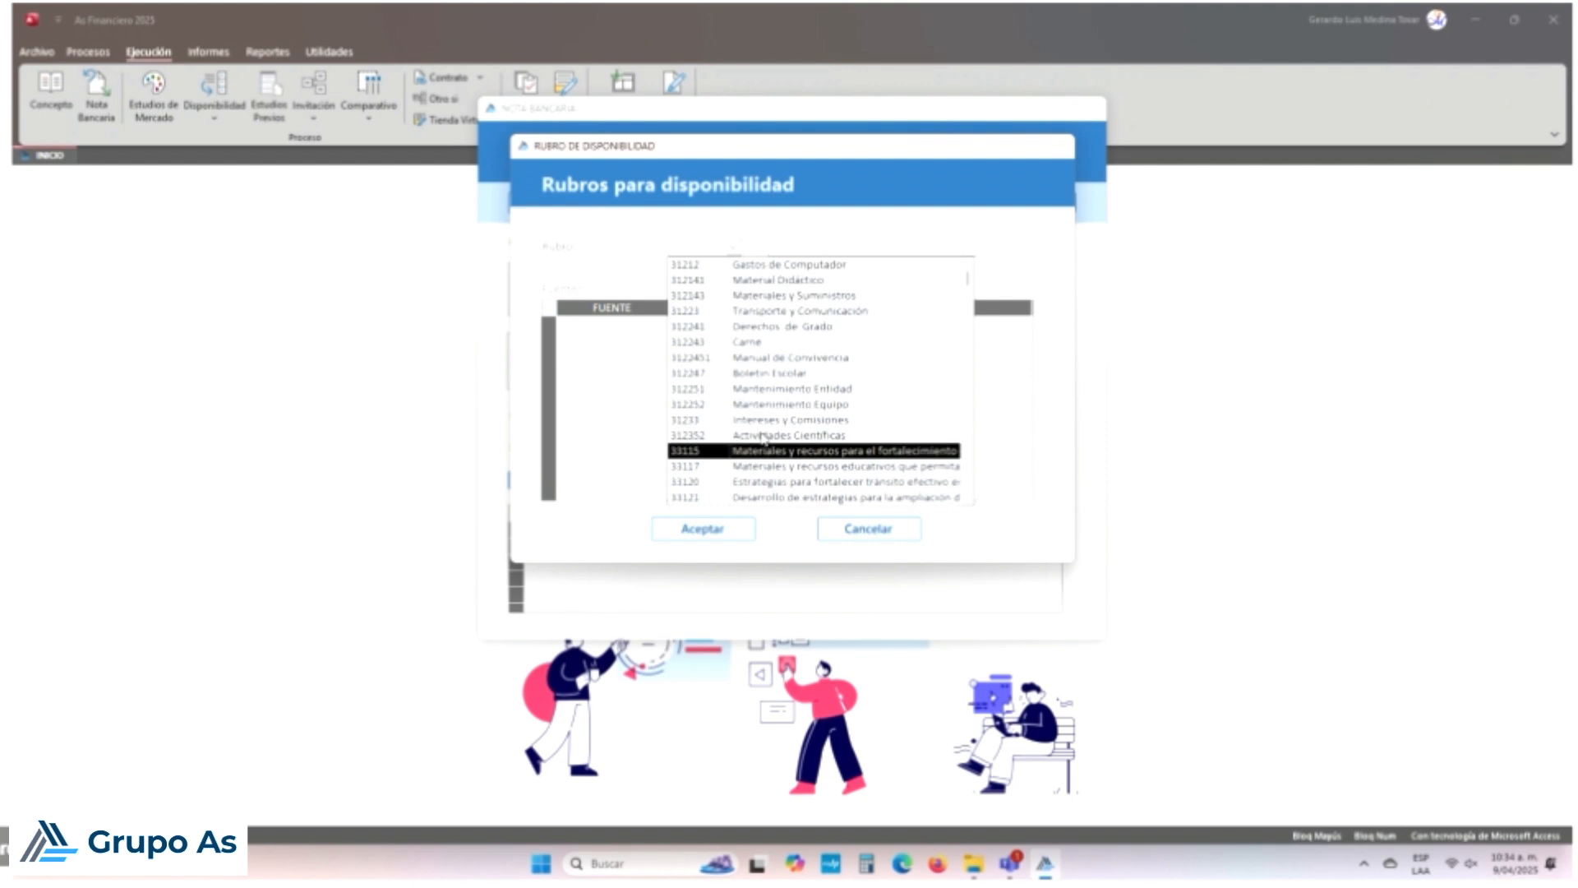
pyautogui.scroll(-1, 763, 437)
pyautogui.scroll(1, 763, 440)
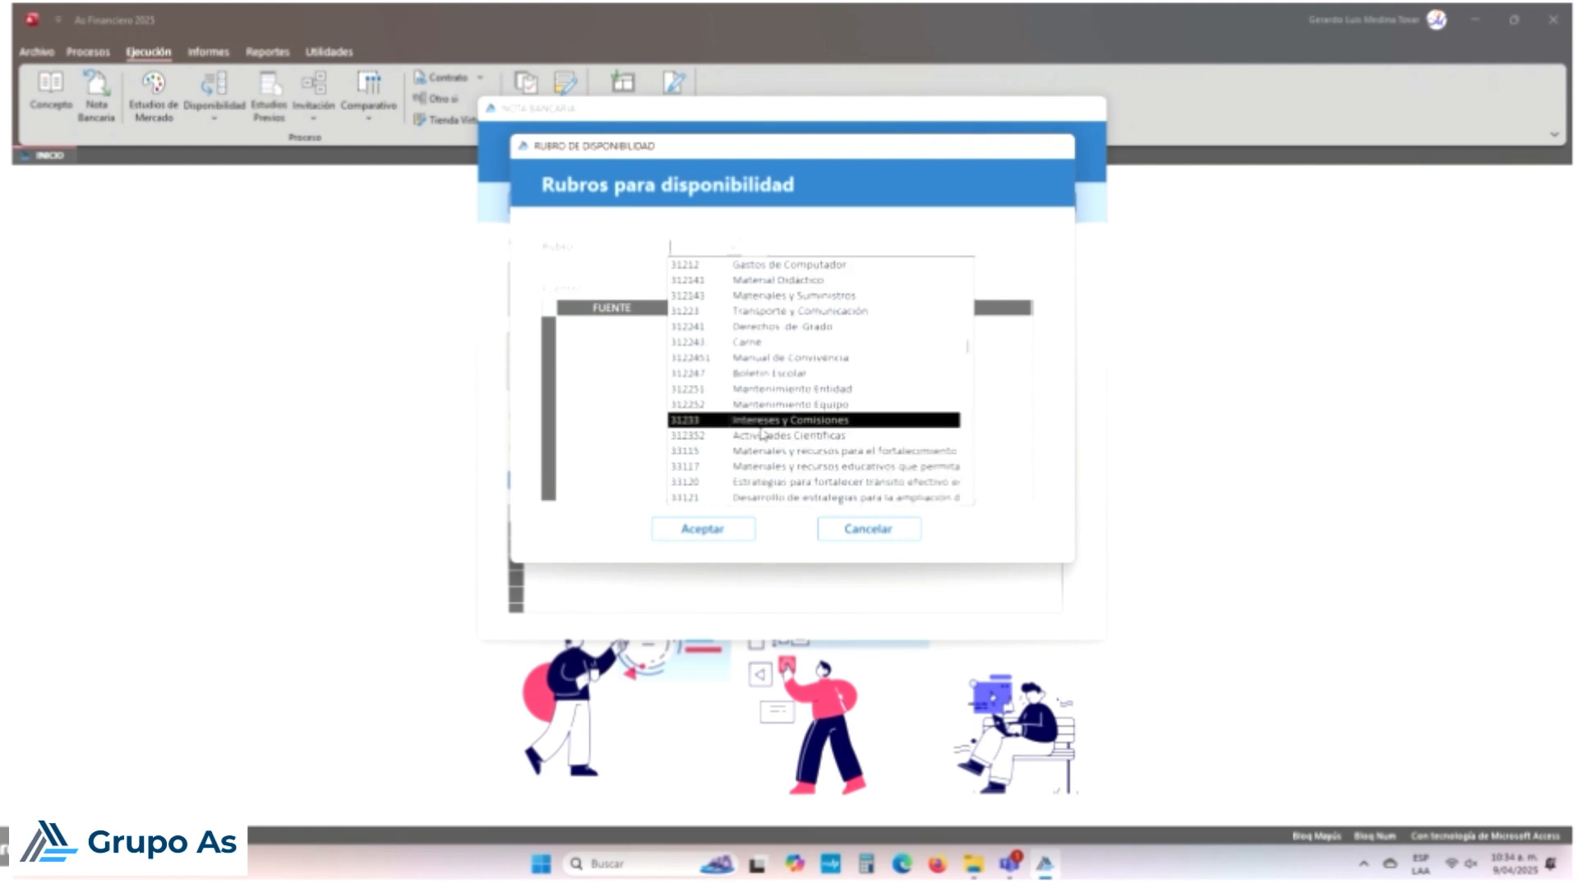
pyautogui.click(763, 420)
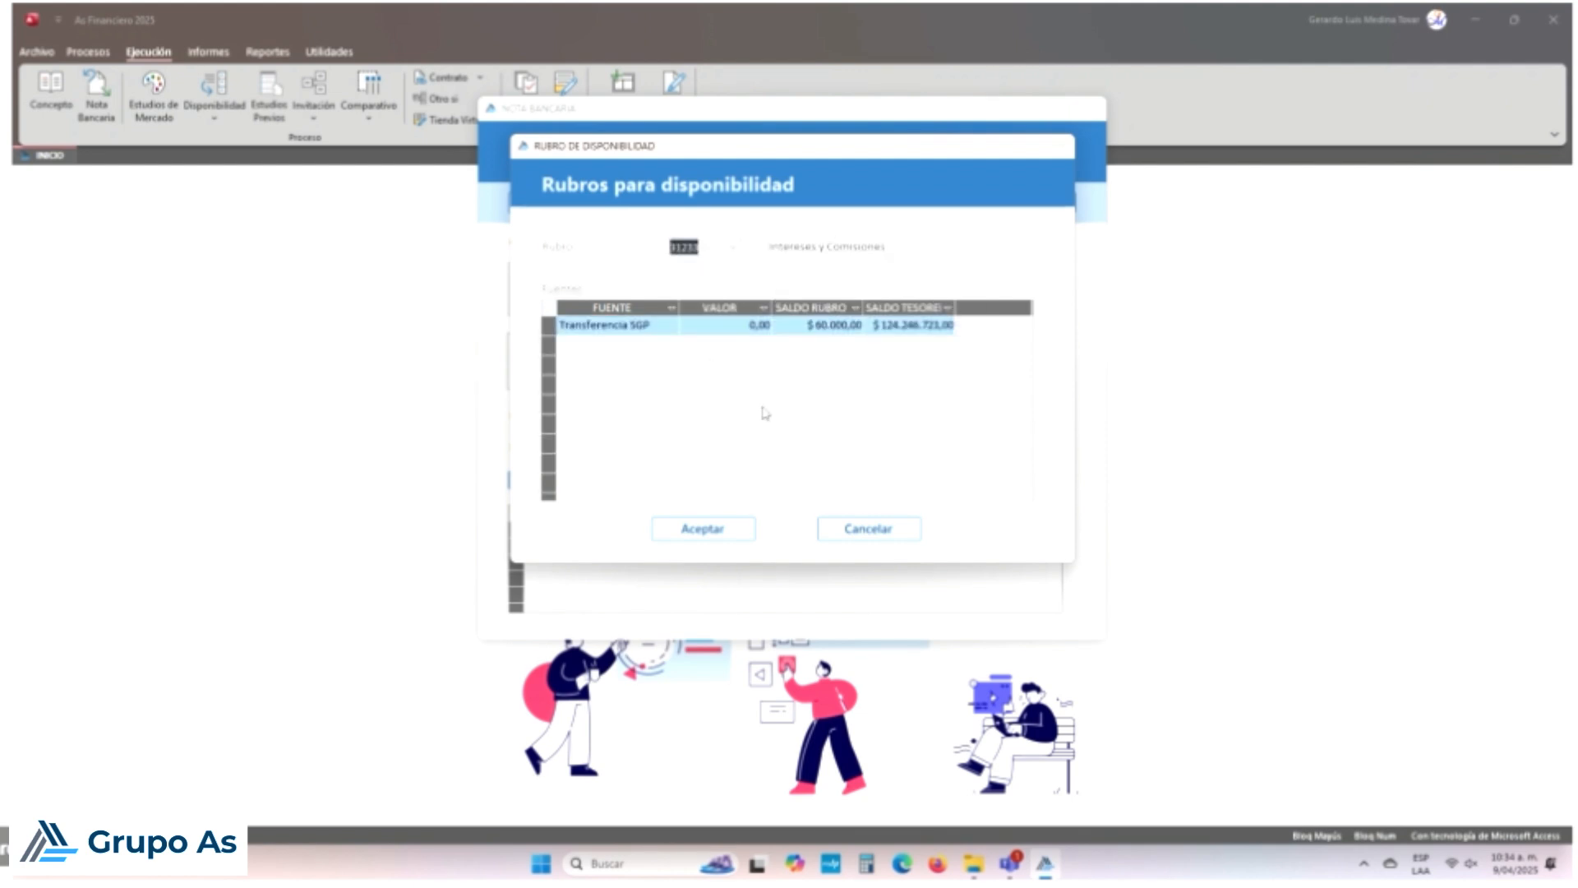
pyautogui.click(744, 325)
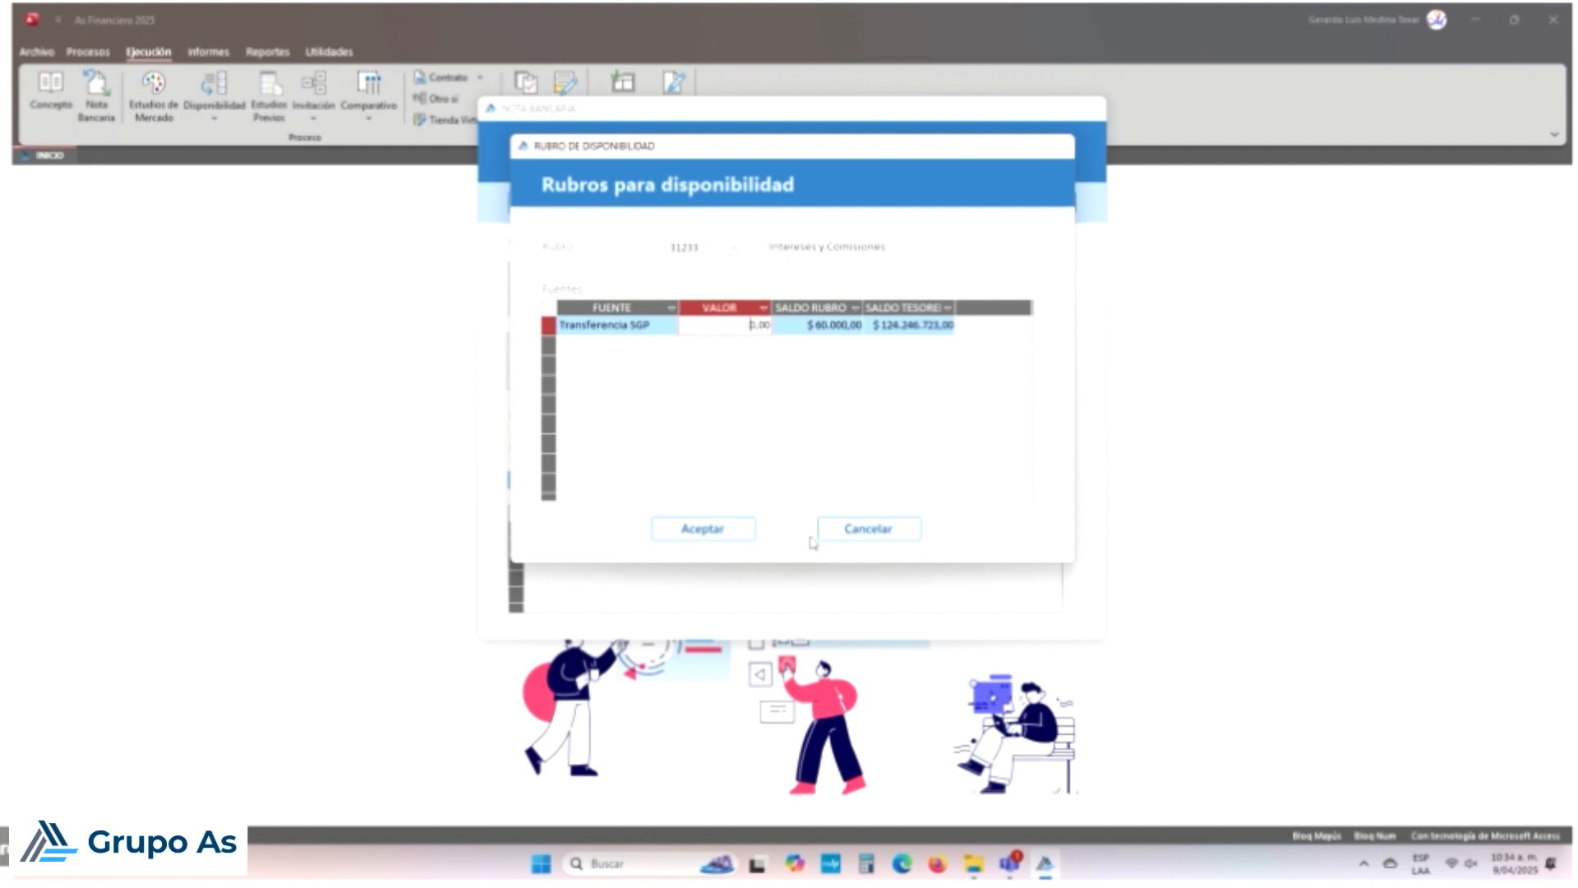
pyautogui.hotkey('shift', 'Right')
pyautogui.hotkey('shift', 'Right')
pyautogui.hotkey('shift', 'Right')
pyautogui.hotkey('shift', 'Right')
pyautogui.write('3250')
pyautogui.press('Tab')
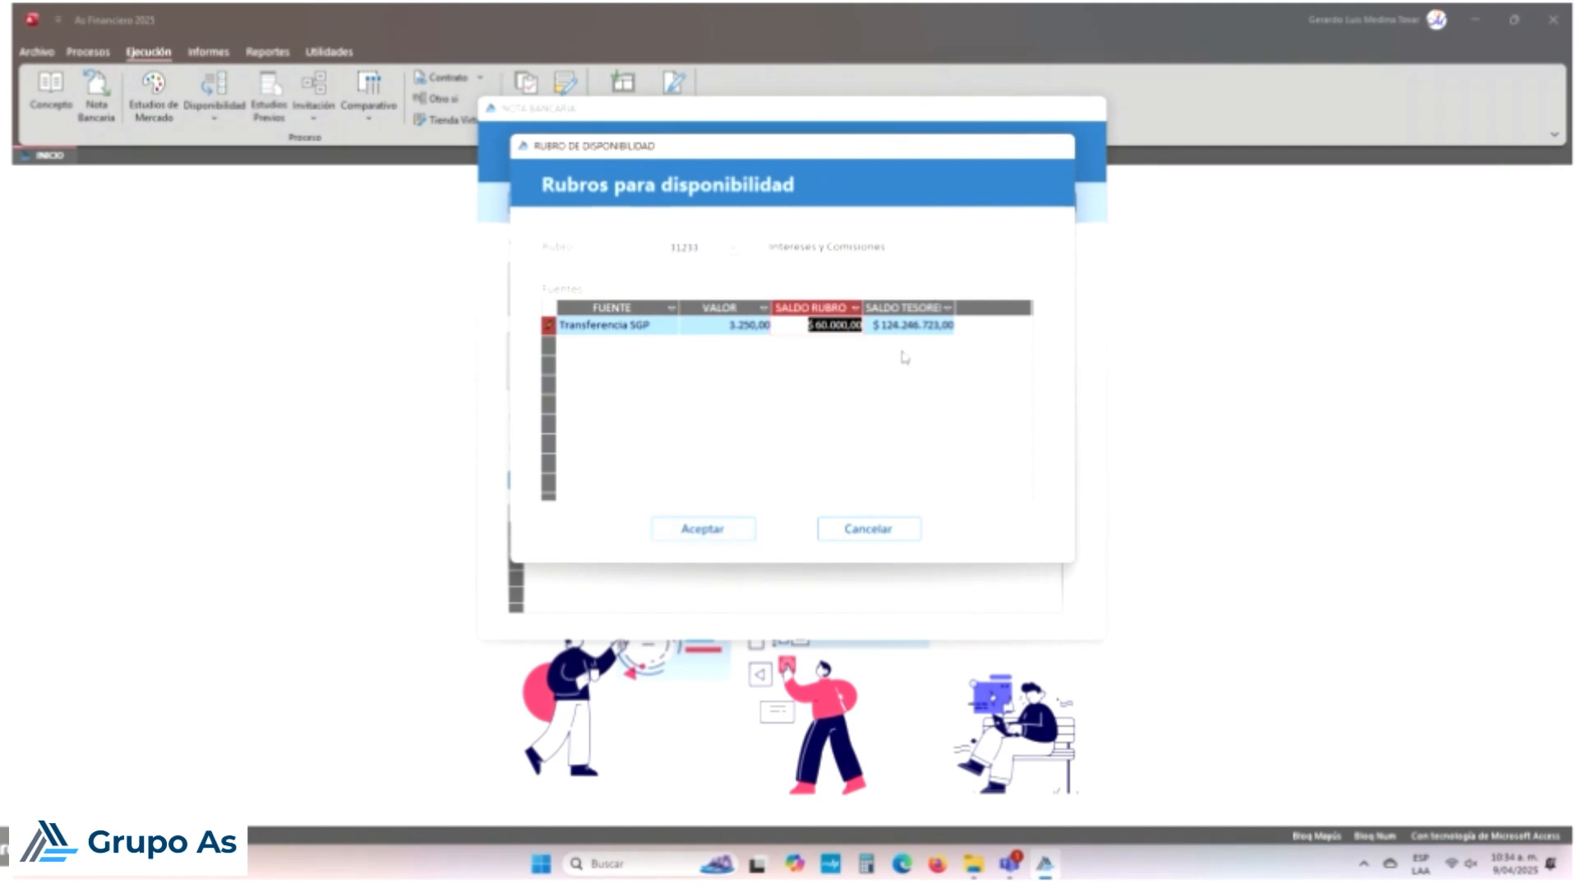
# Step: Compare treasury ($124.246.723,00) and rubro ($60.000,00) balances, accept the 3.250,00 line, and save the note
pyautogui.click(929, 310)
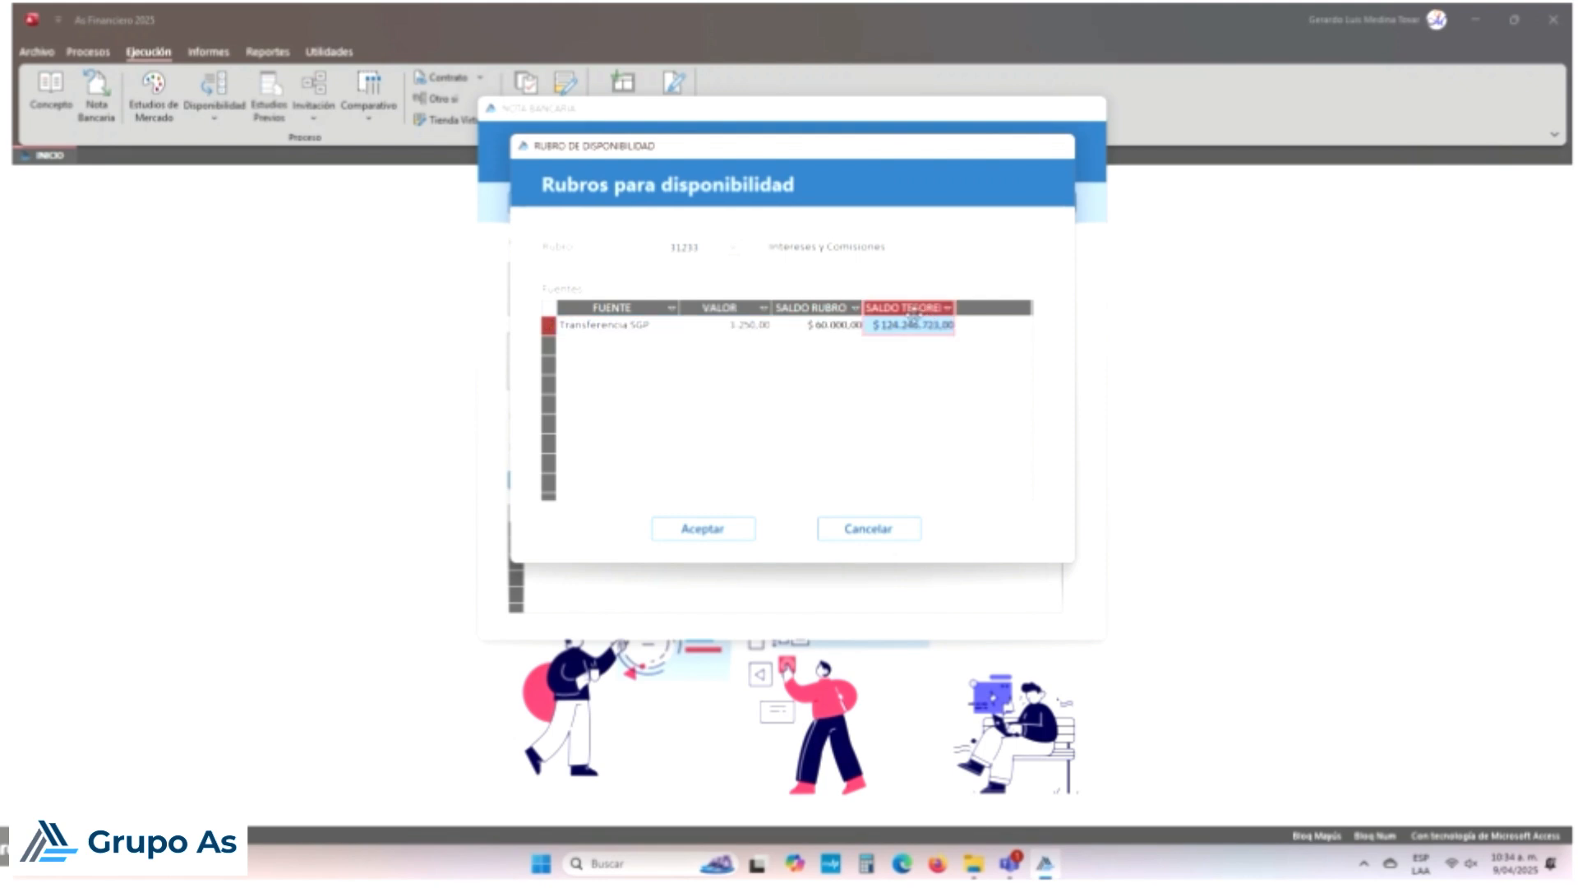
pyautogui.click(818, 309)
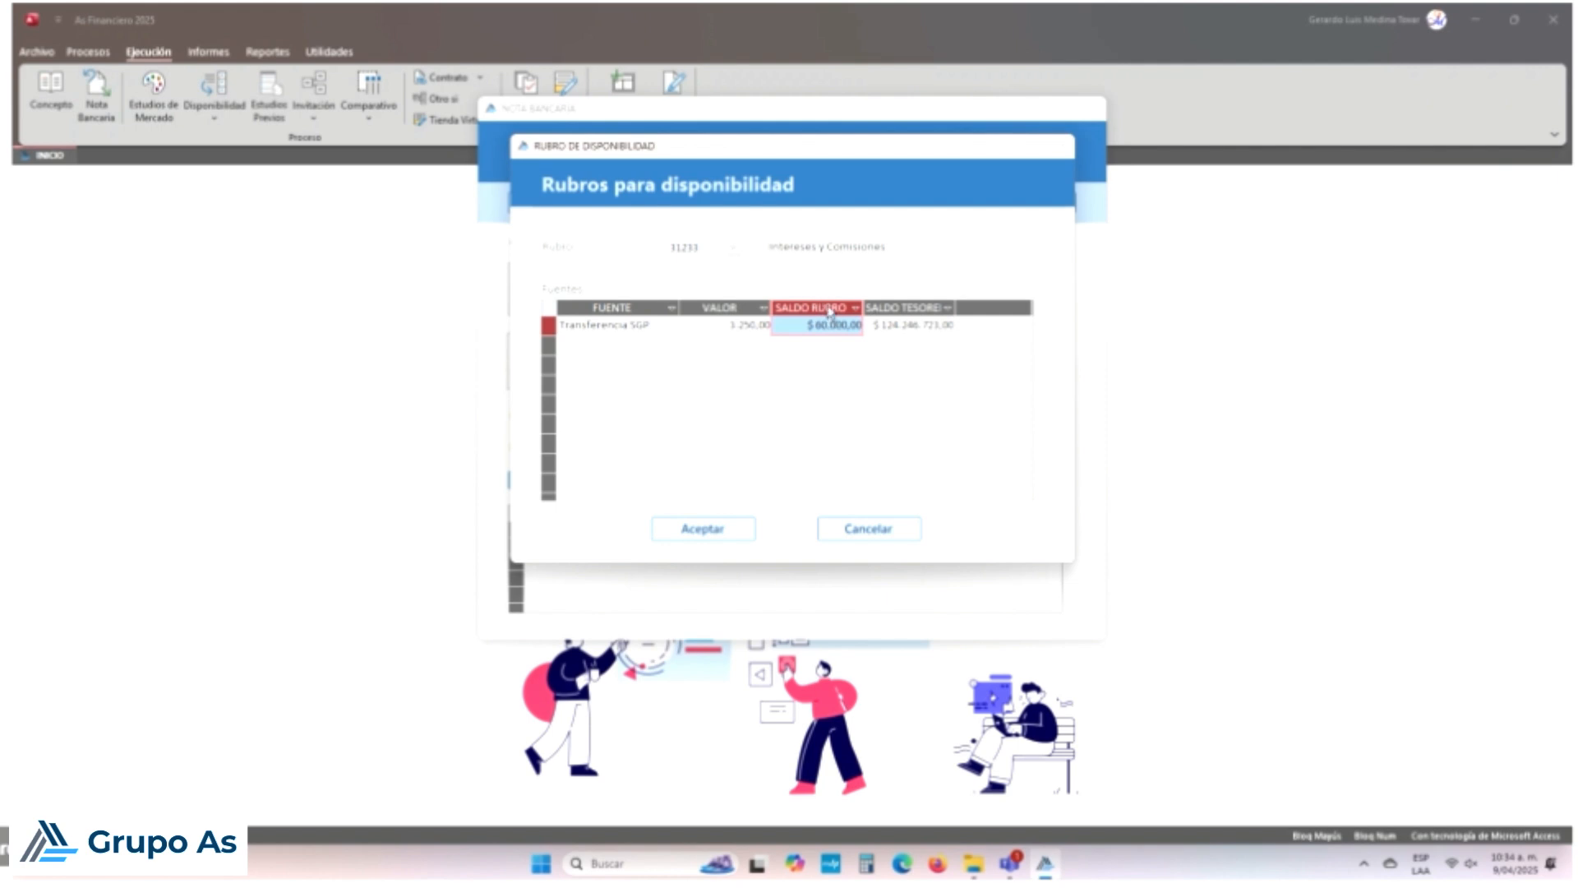
pyautogui.click(896, 308)
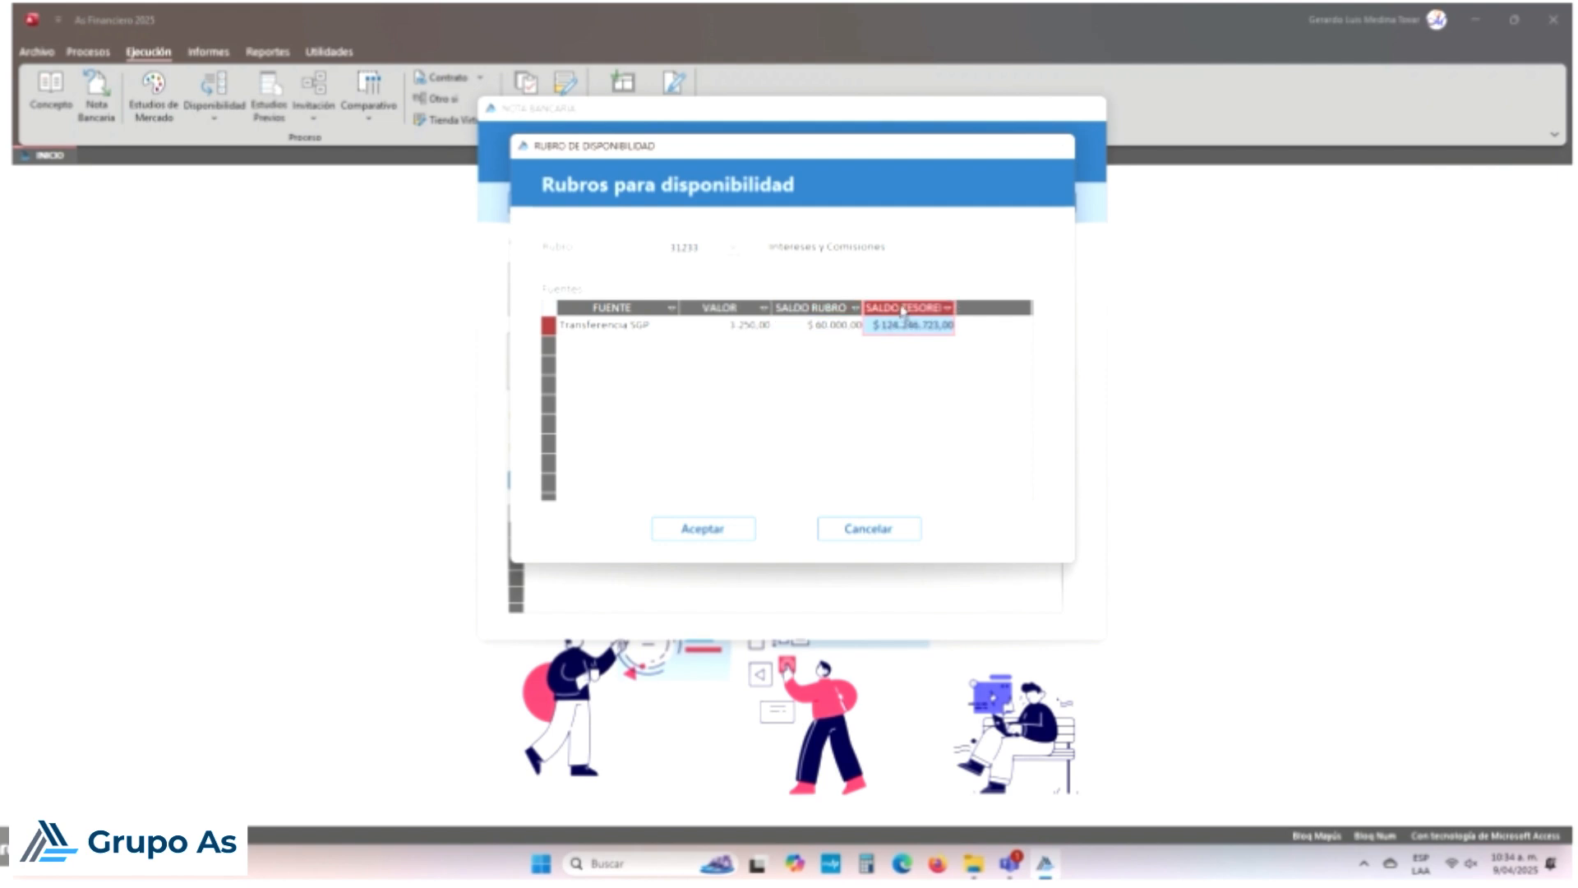
pyautogui.click(815, 309)
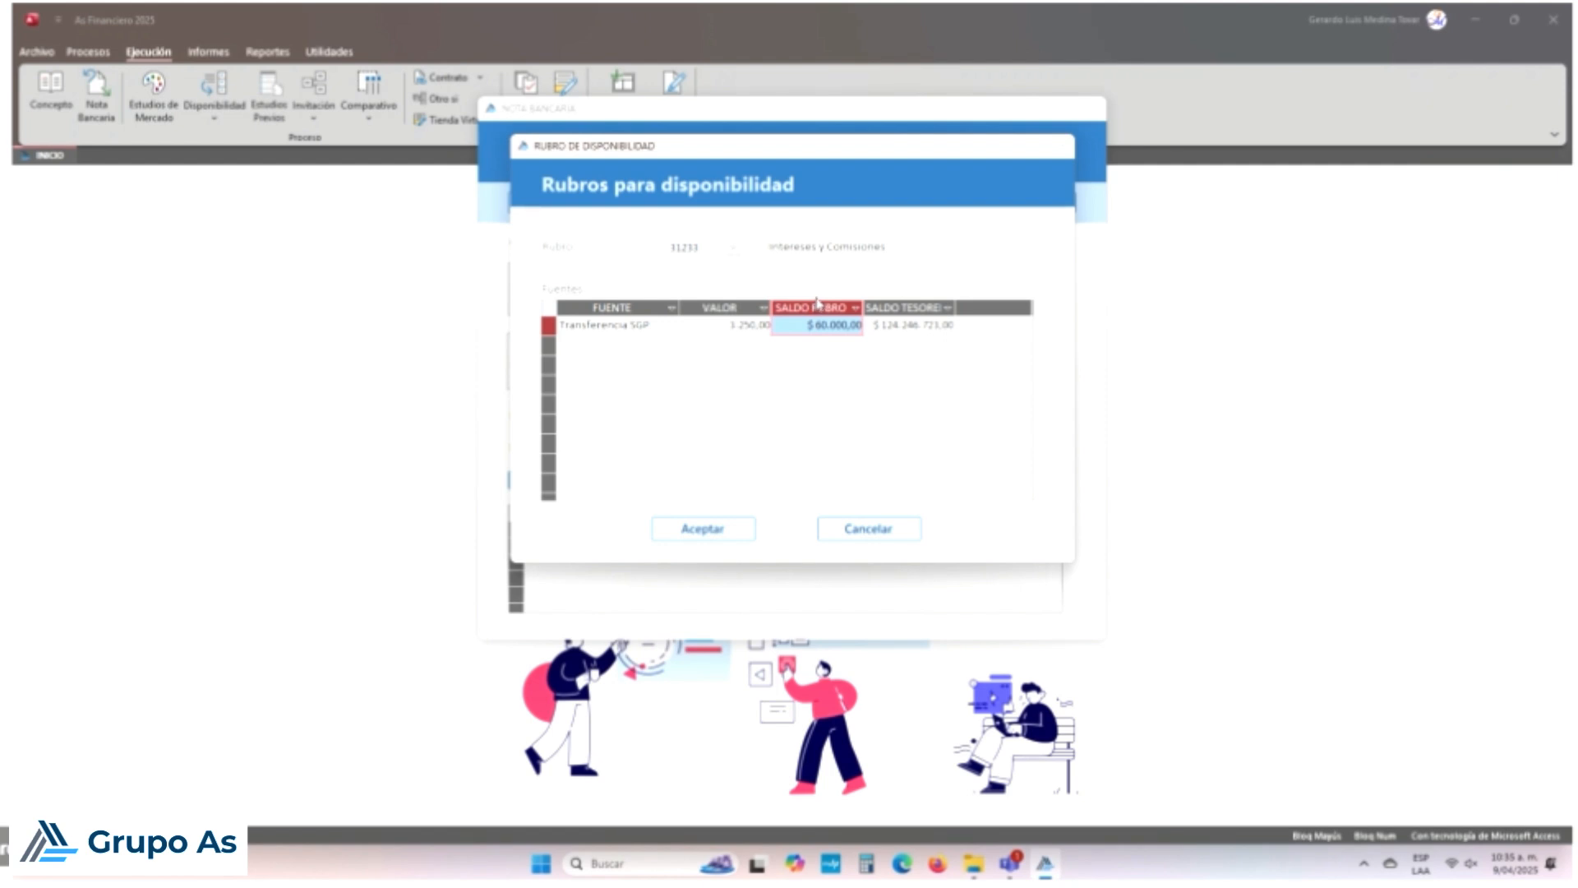
pyautogui.click(923, 304)
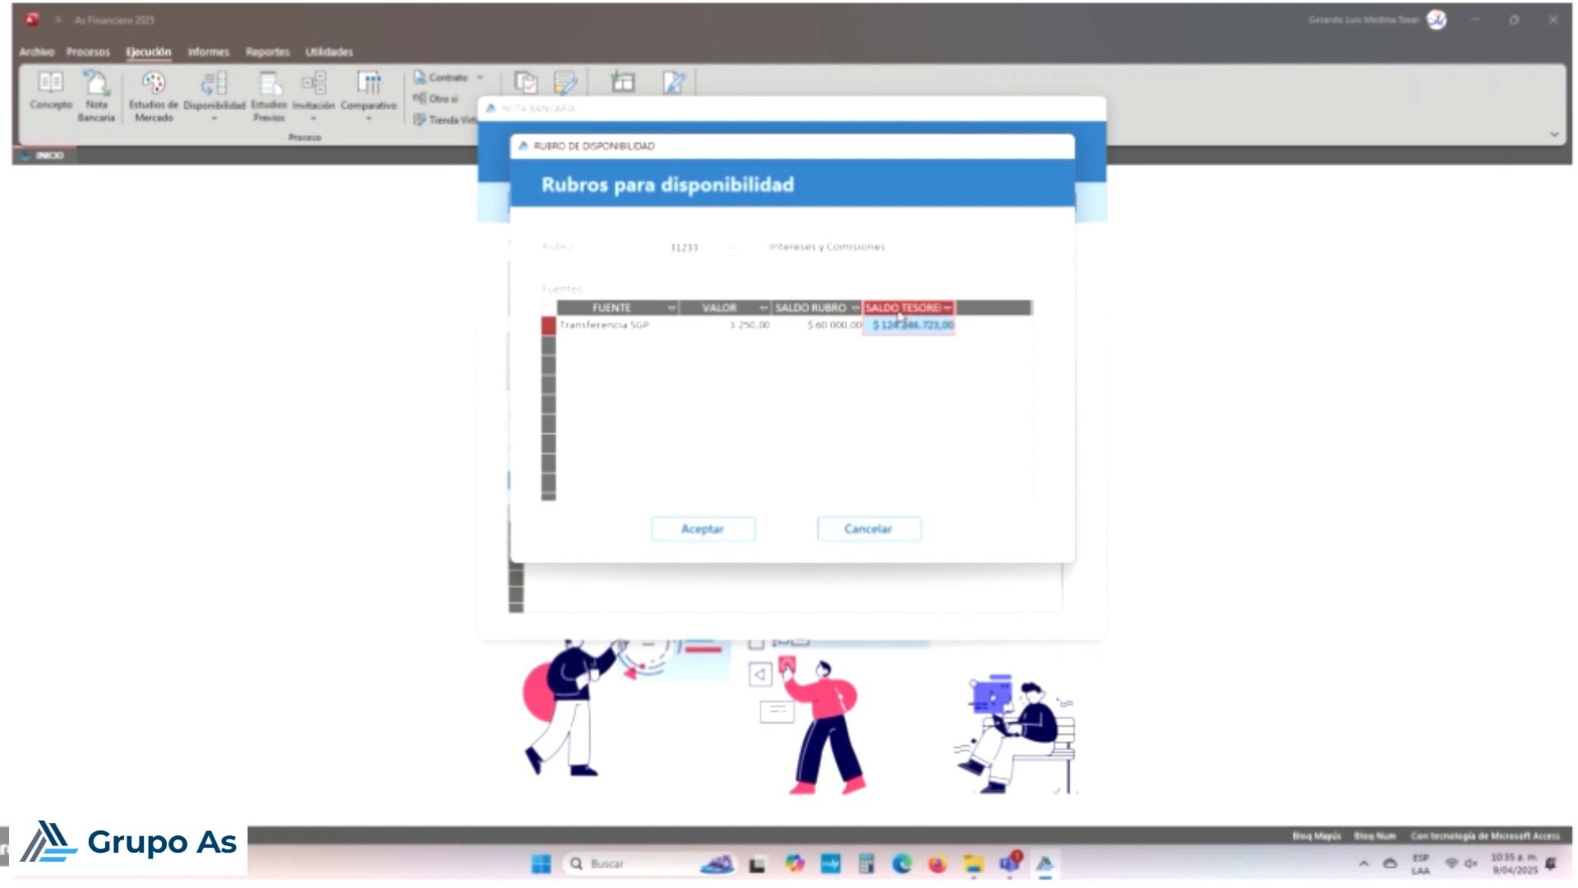
pyautogui.click(832, 308)
pyautogui.click(750, 311)
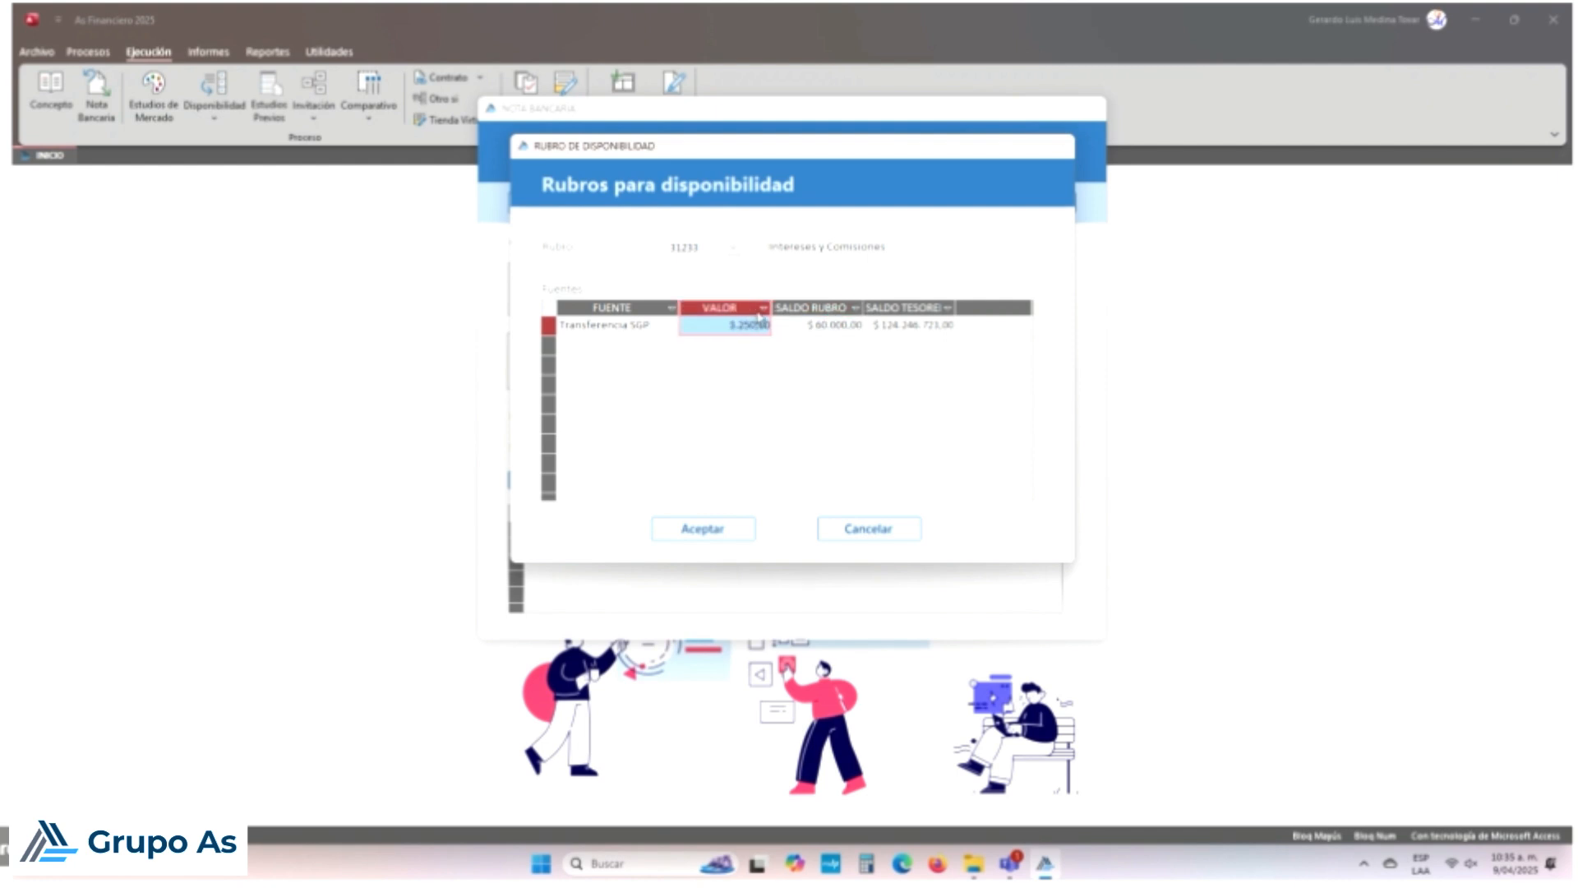
pyautogui.click(894, 311)
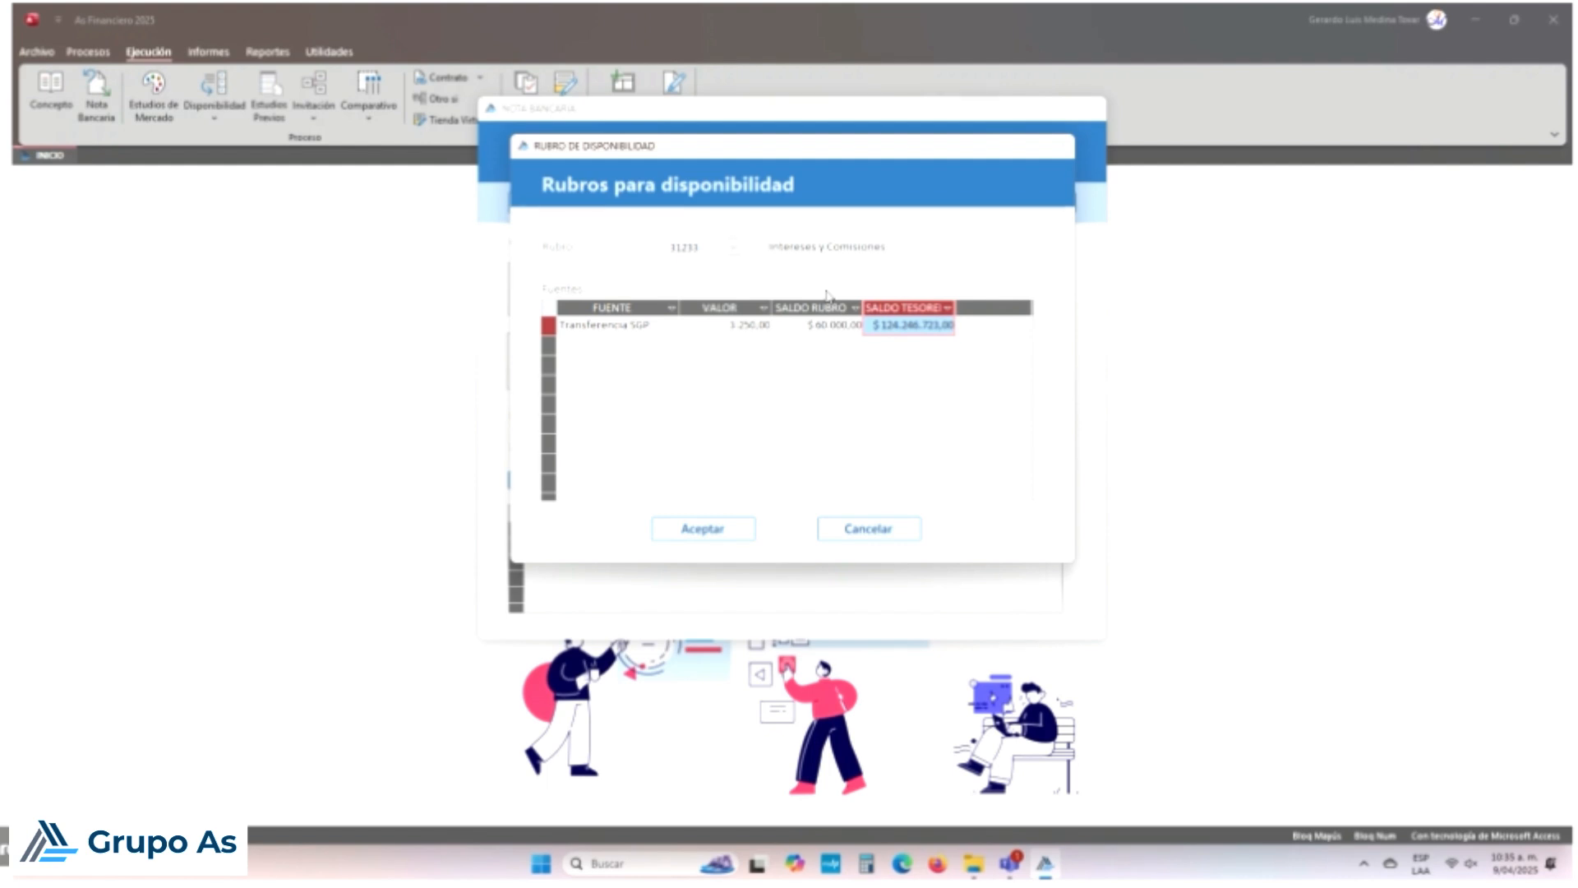
pyautogui.click(754, 308)
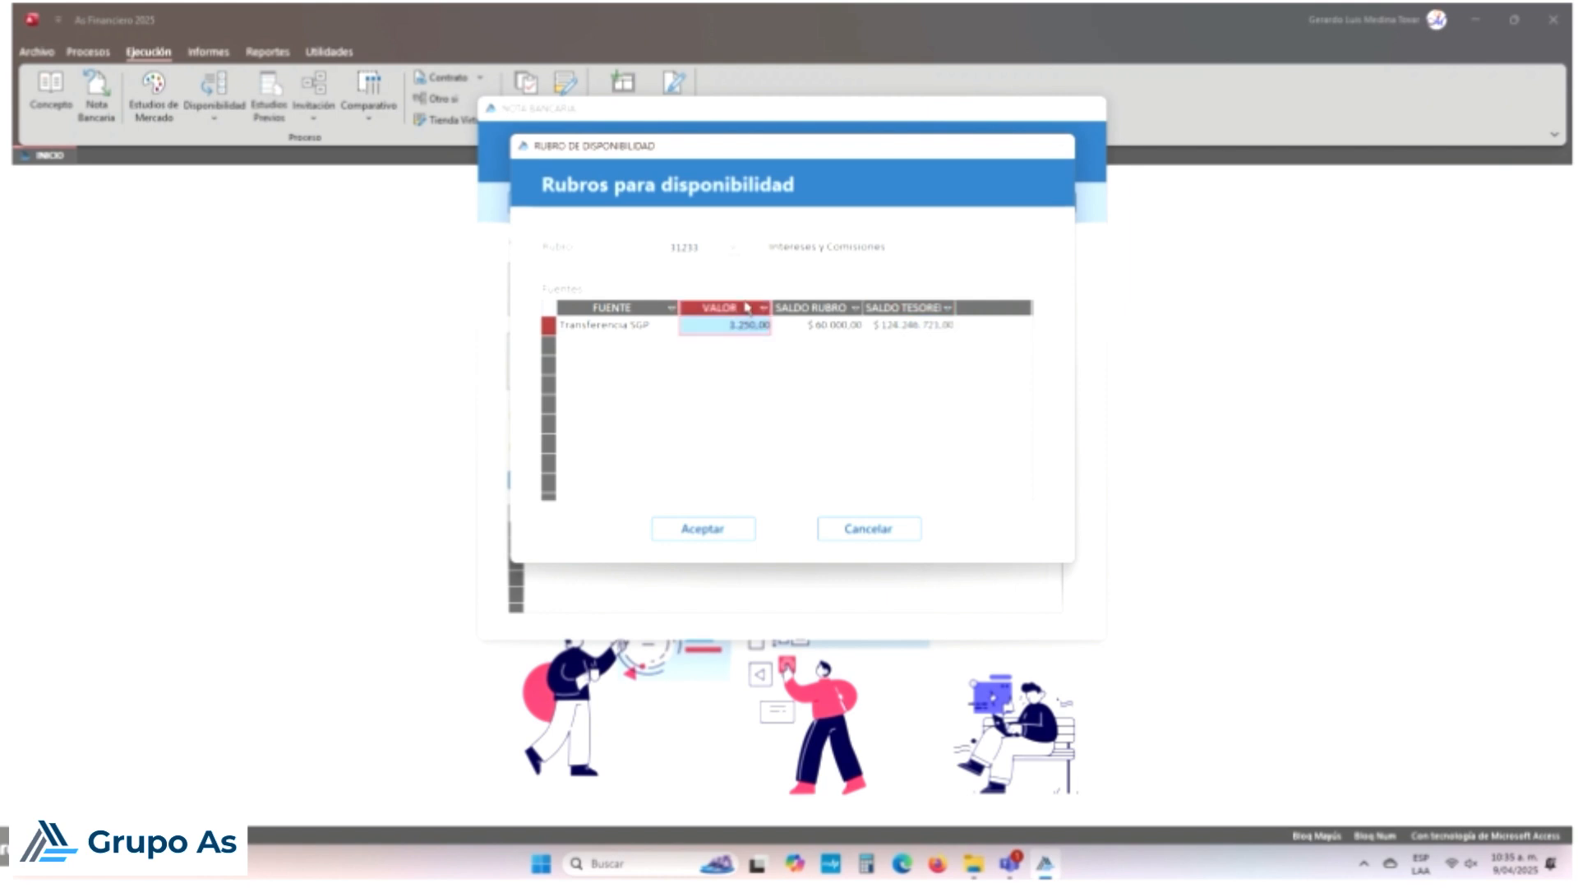
pyautogui.click(704, 527)
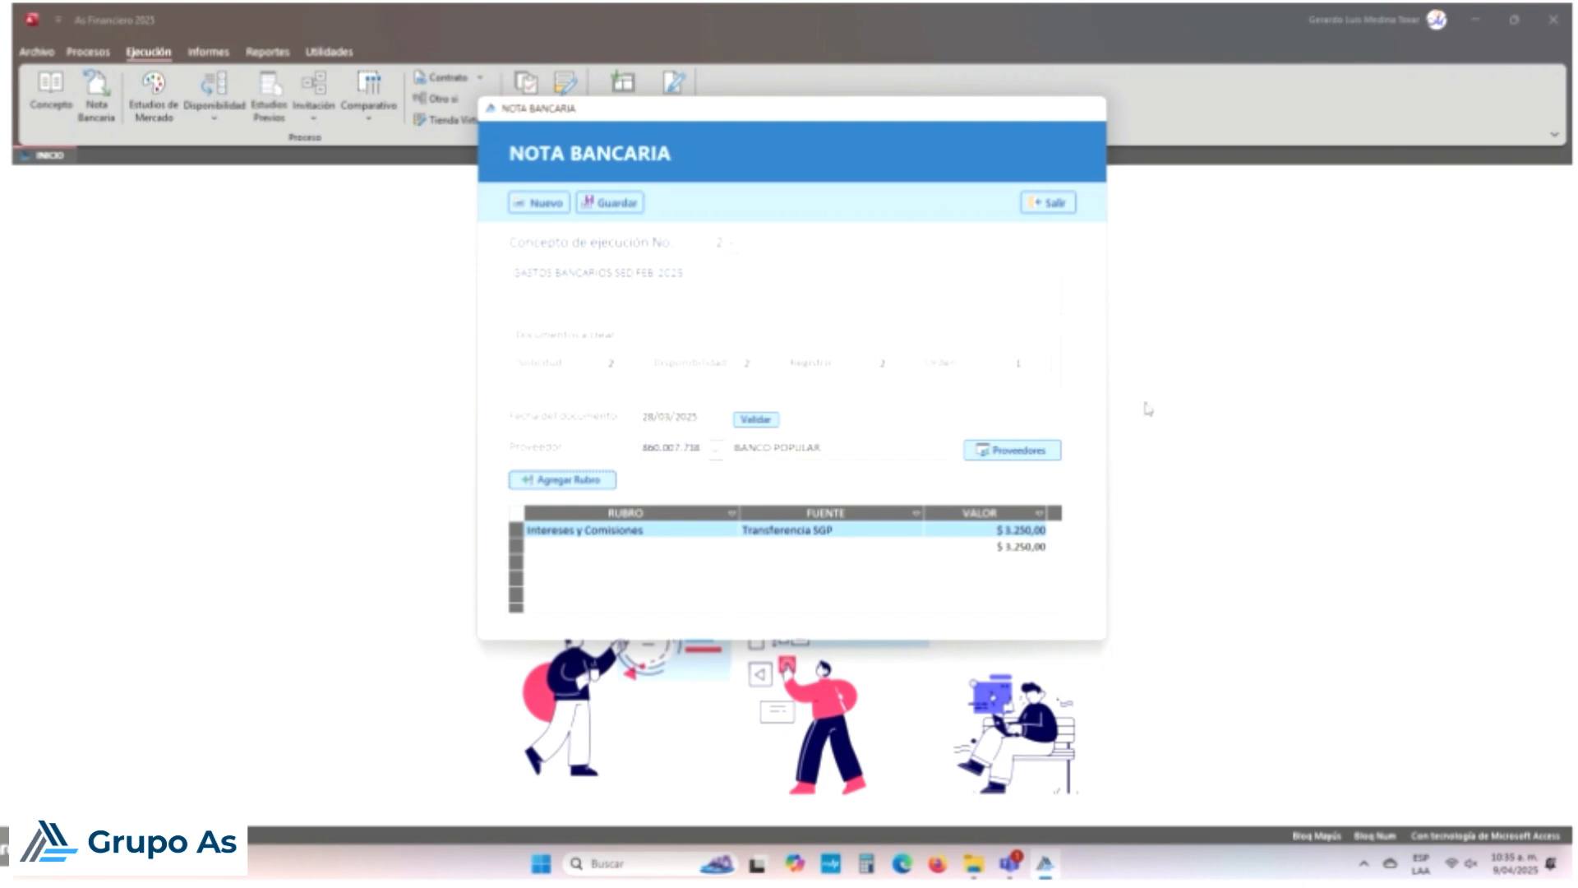
pyautogui.click(633, 213)
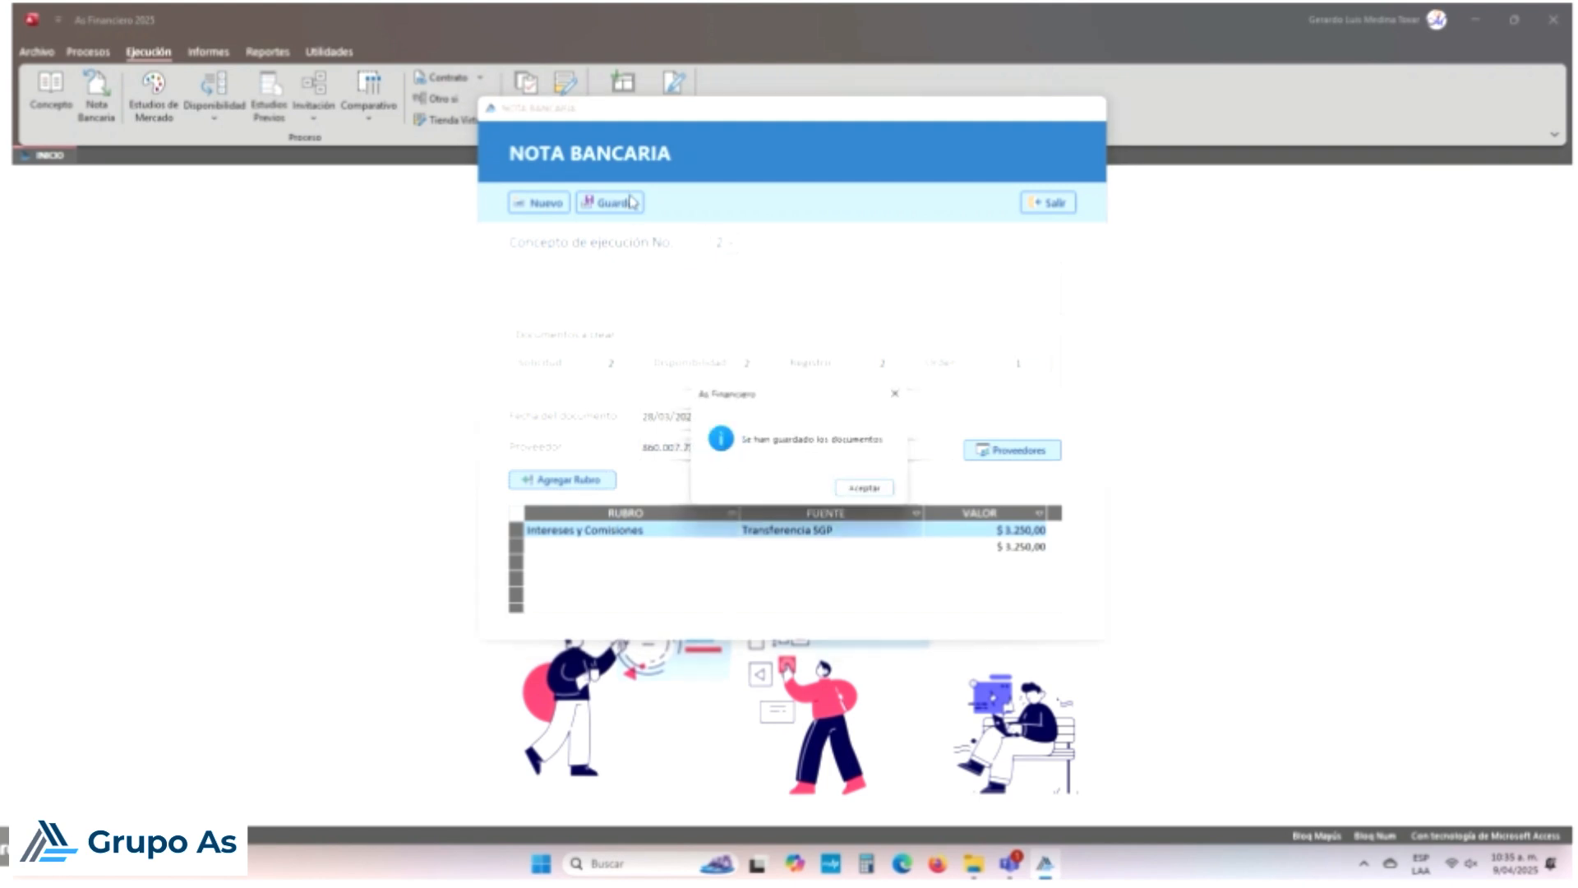
pyautogui.click(853, 484)
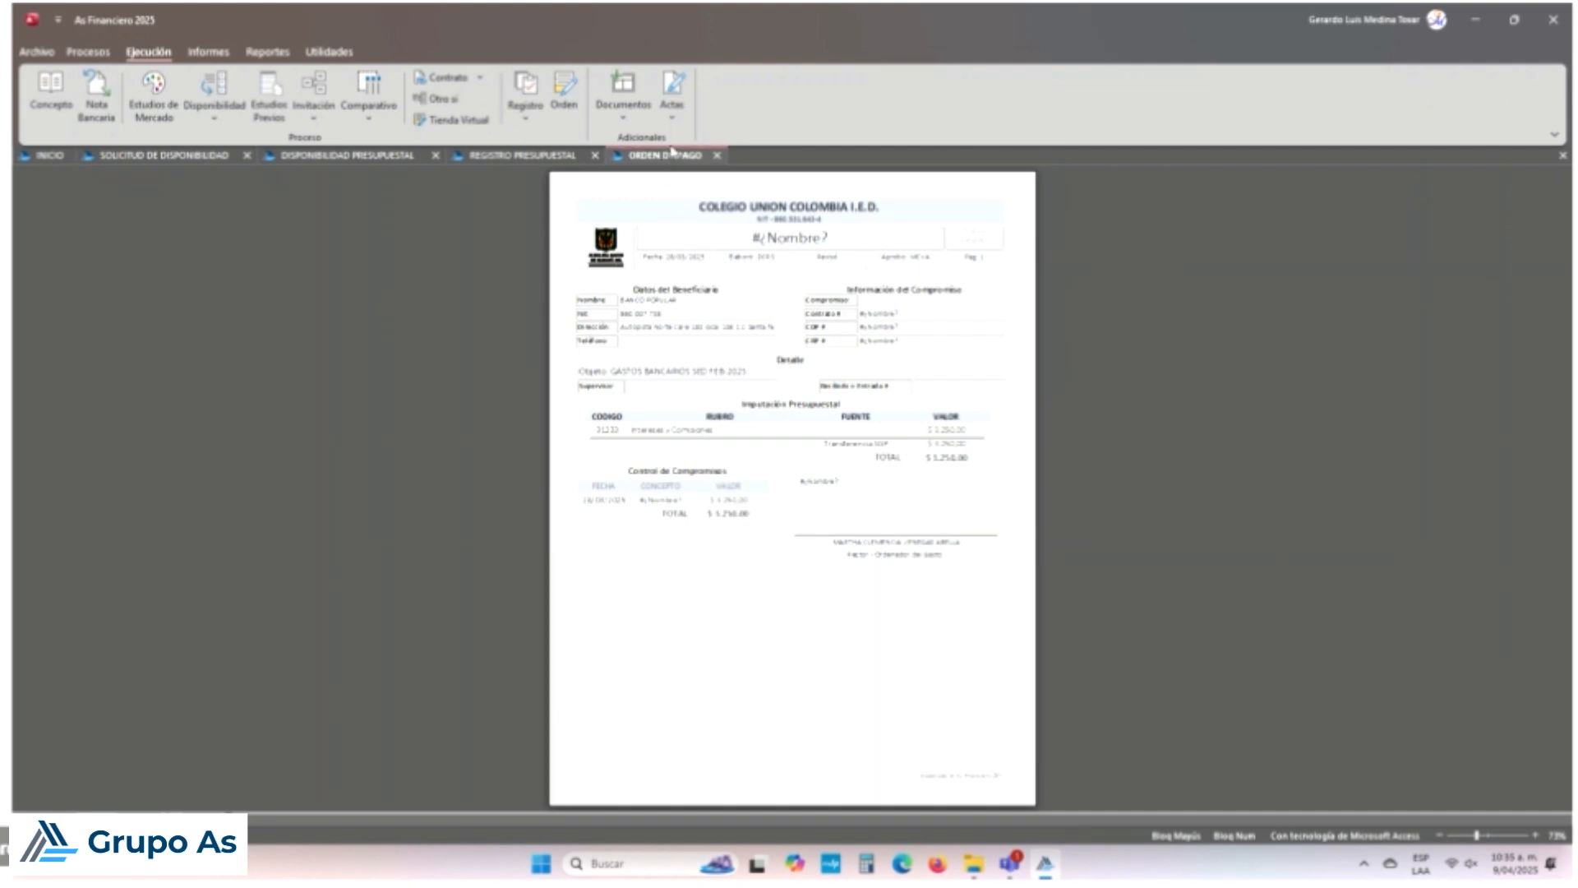
# Step: Review the Registro, Disponibilidad and Solicitud de Disponibilidad reports, ending on Orden de Pago
pyautogui.click(551, 153)
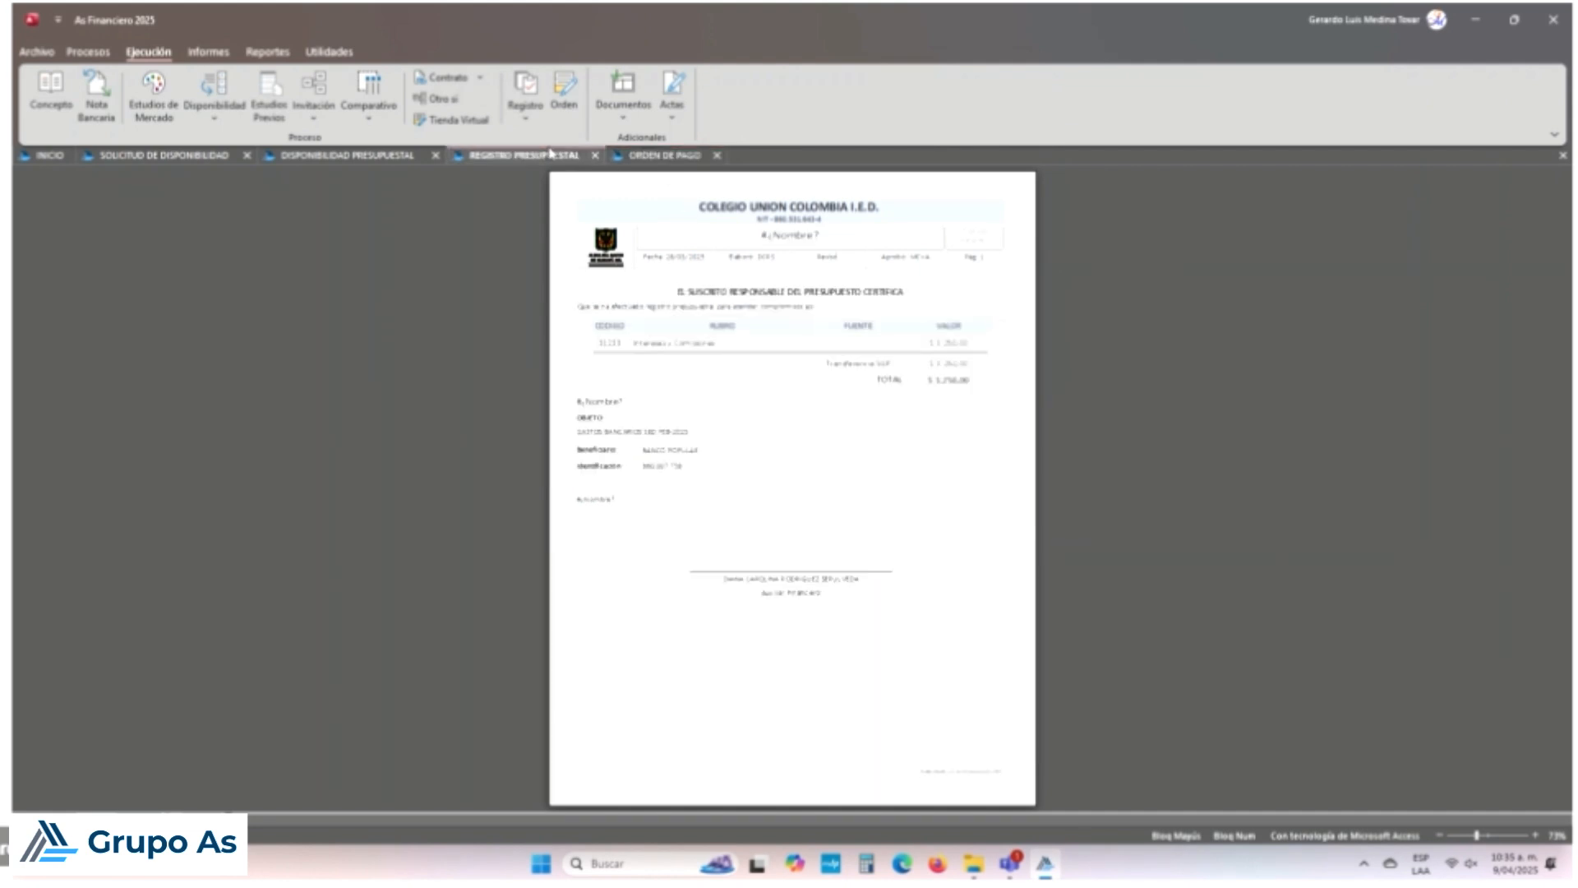
pyautogui.click(365, 159)
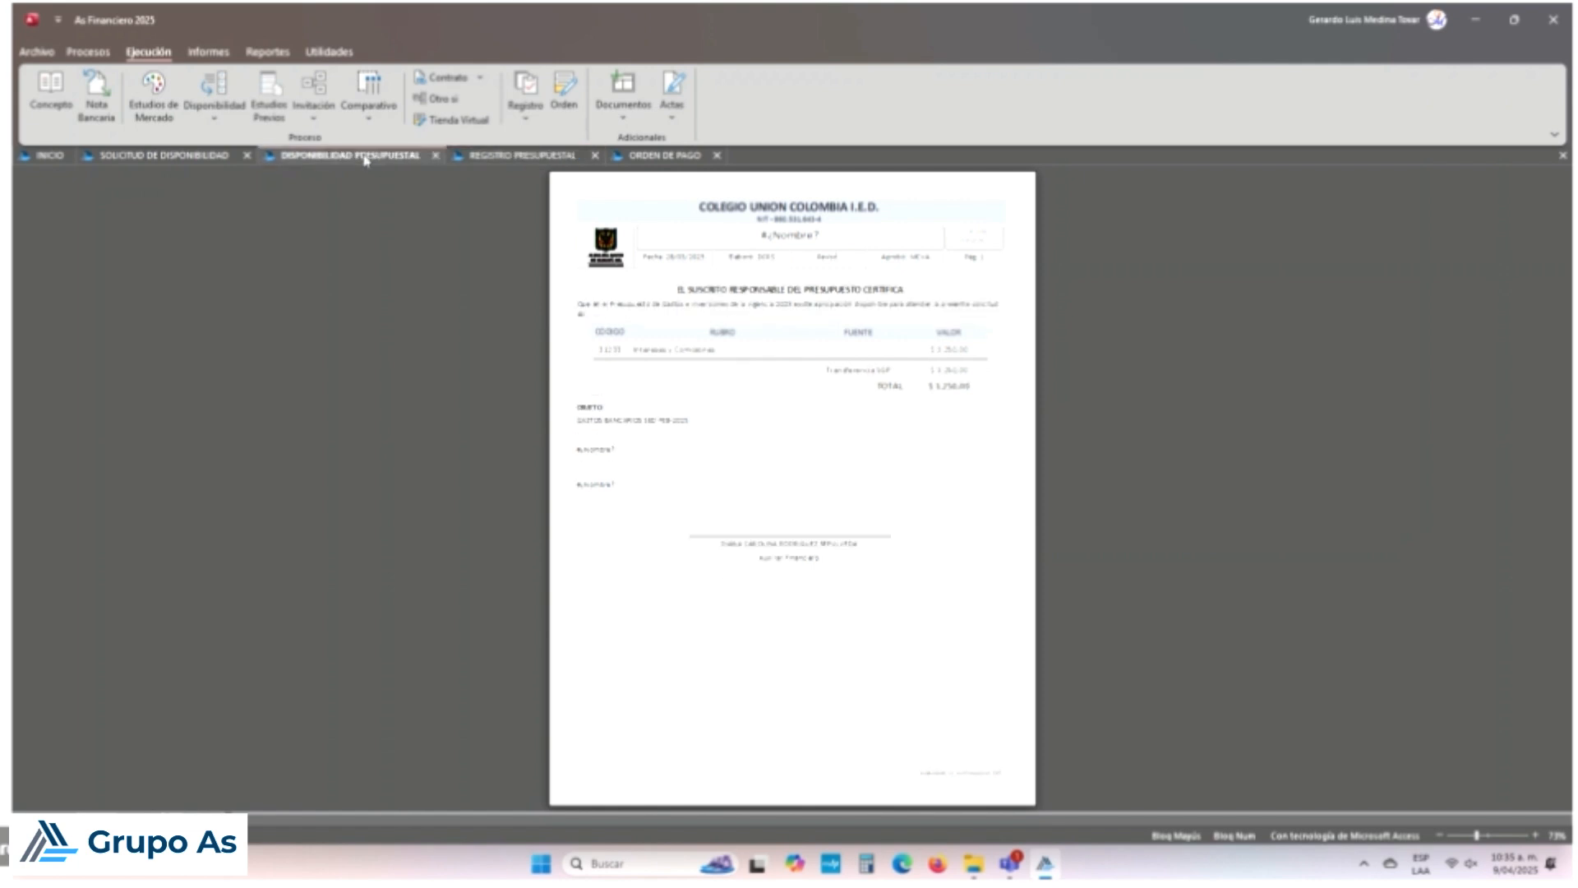
pyautogui.click(208, 159)
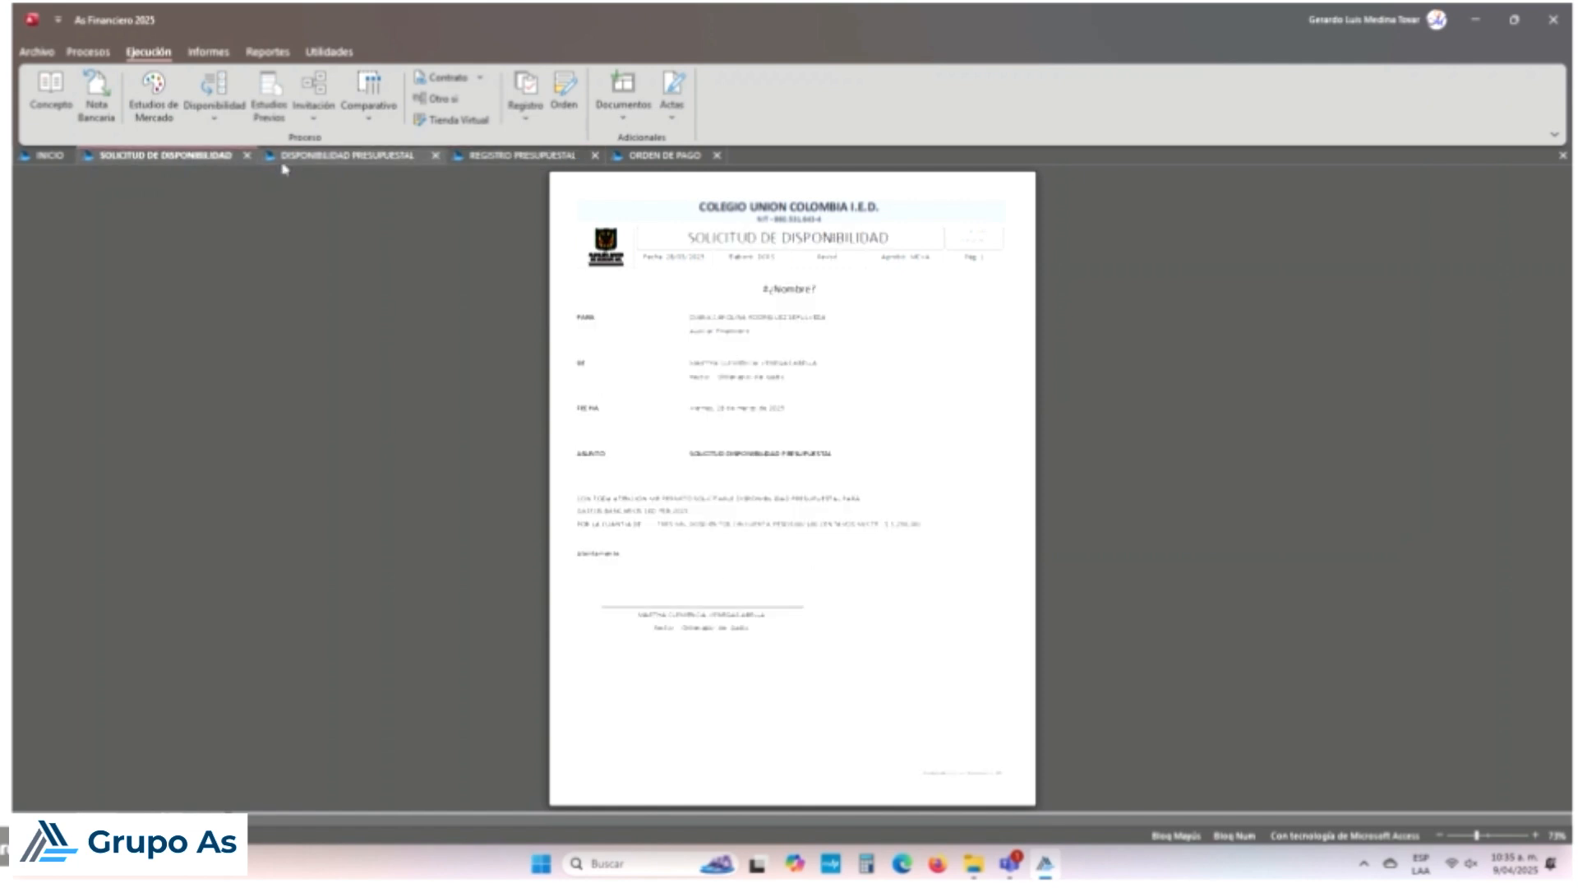
pyautogui.click(337, 159)
pyautogui.click(518, 155)
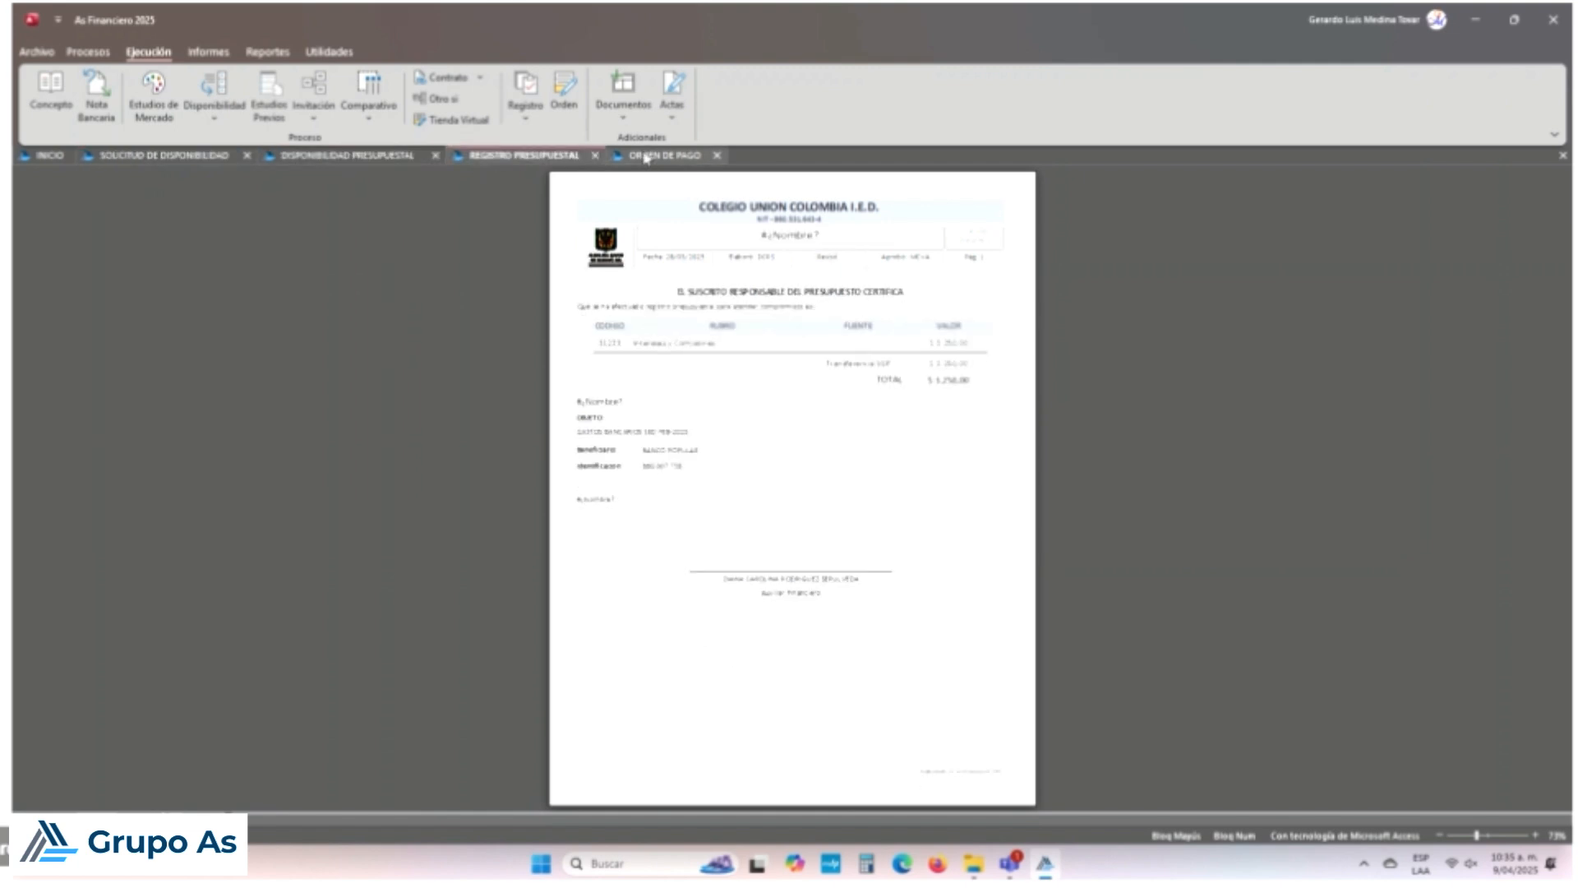
pyautogui.click(664, 155)
# Step: Check the Print dialog with Microsoft Print to PDF selected, then cancel without printing
pyautogui.click(328, 50)
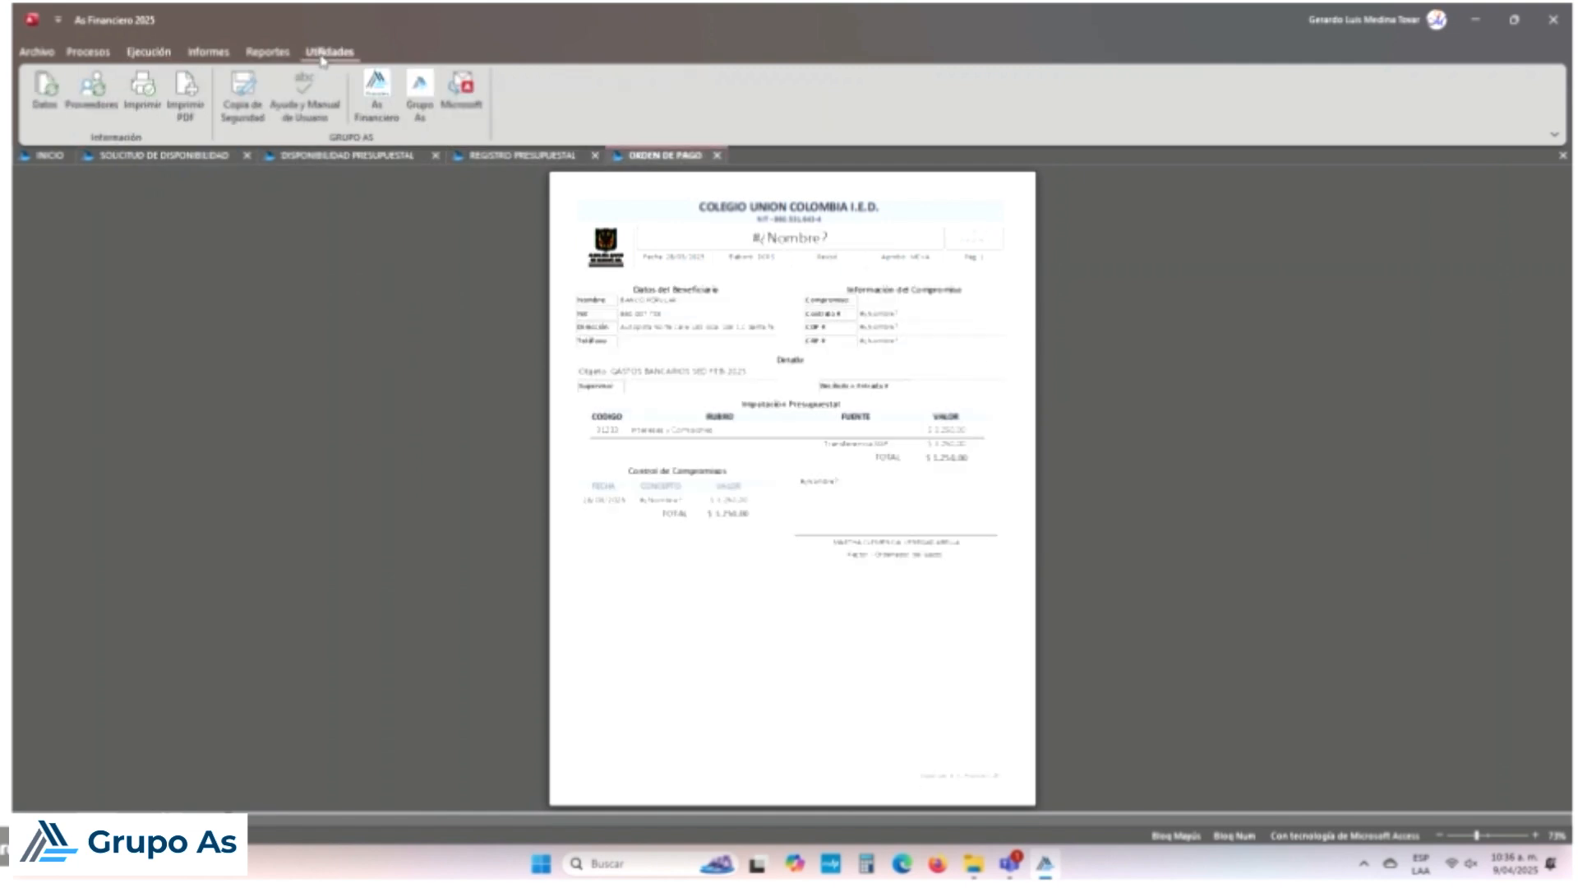
pyautogui.click(134, 110)
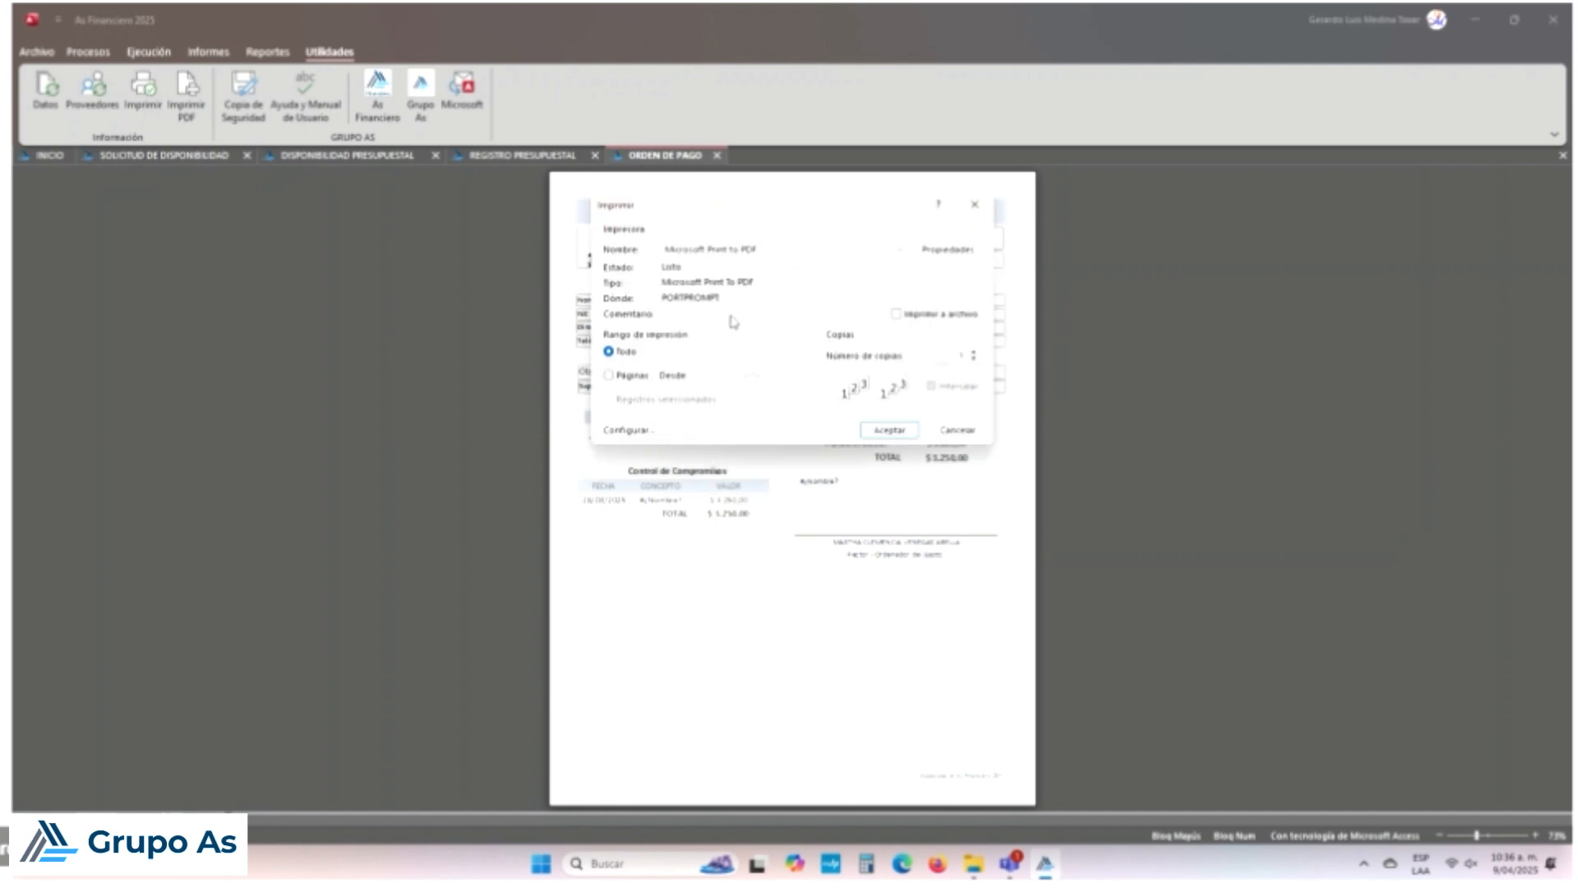
pyautogui.click(901, 252)
pyautogui.click(896, 226)
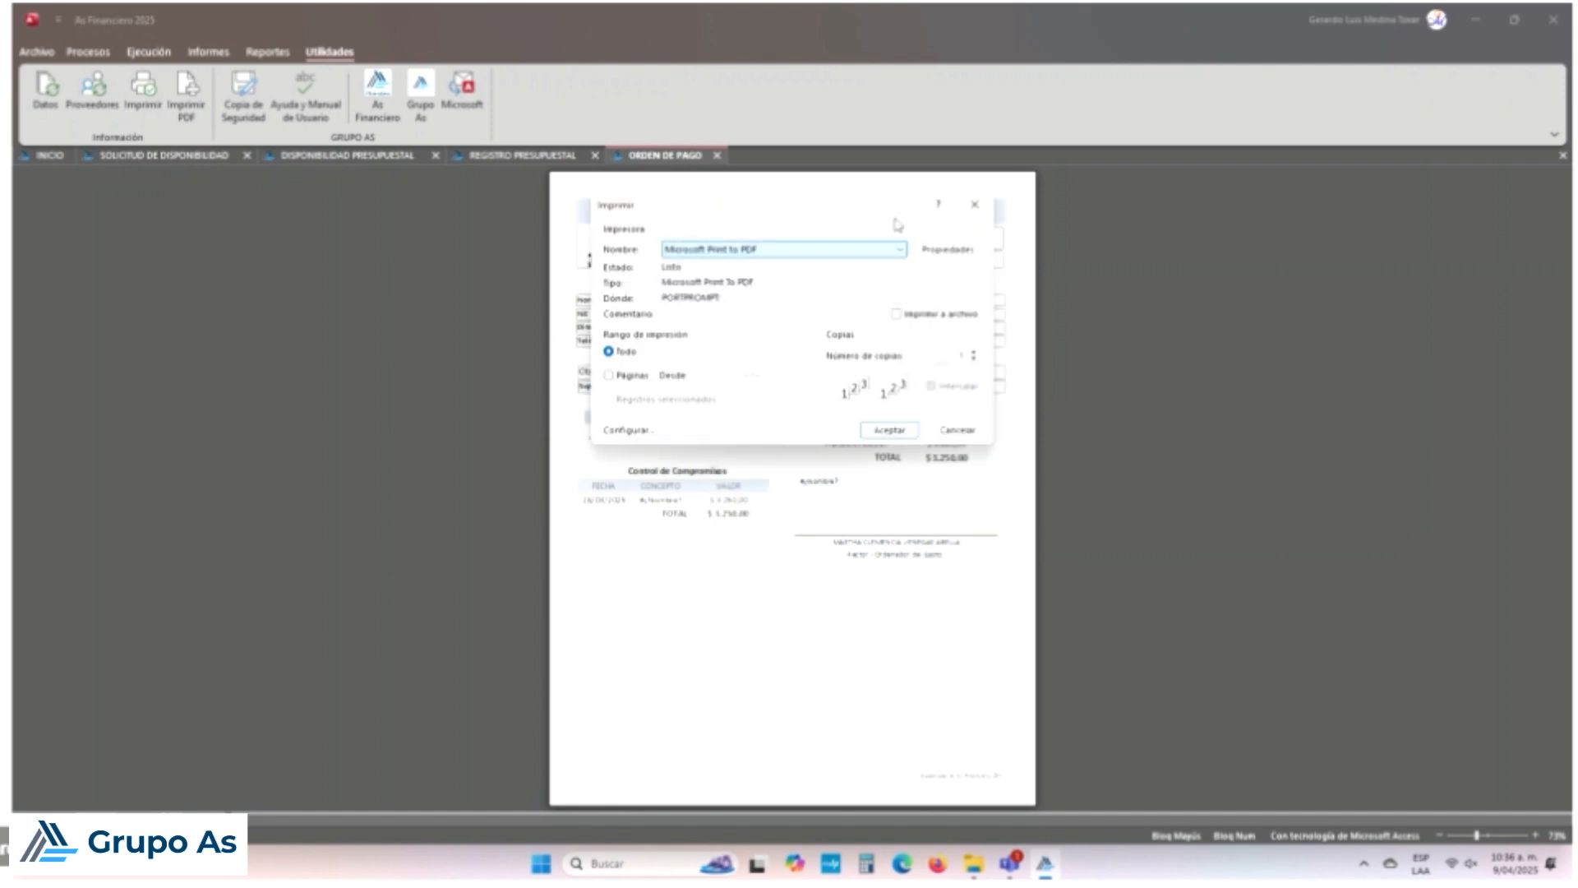
pyautogui.click(956, 429)
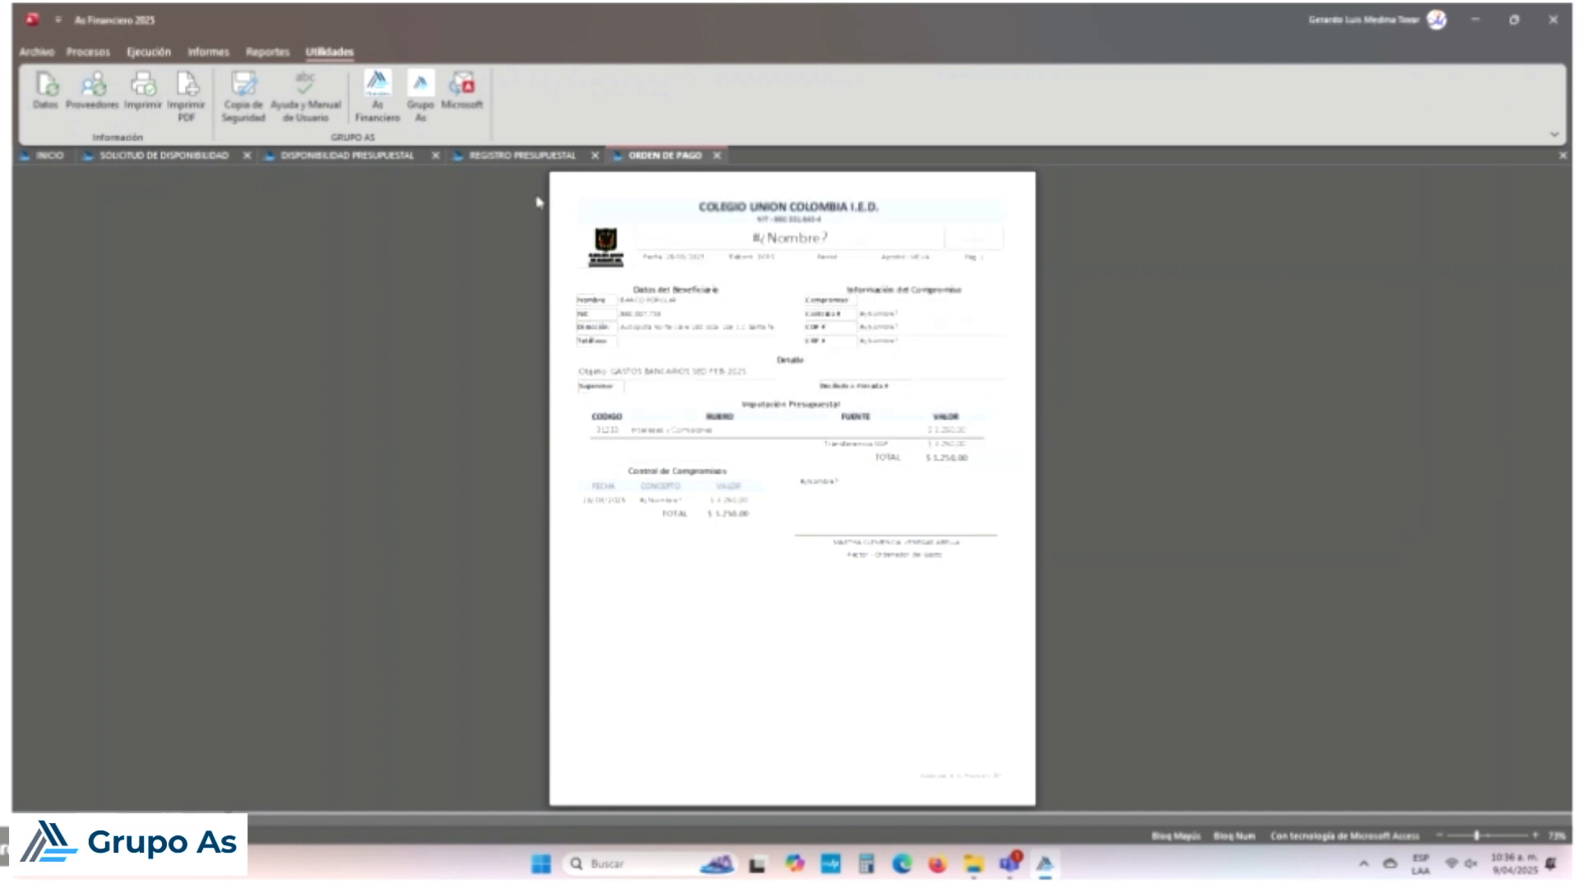
# Step: Send the Orden de Pago report to the Microsoft Print to PDF printer
pyautogui.click(197, 99)
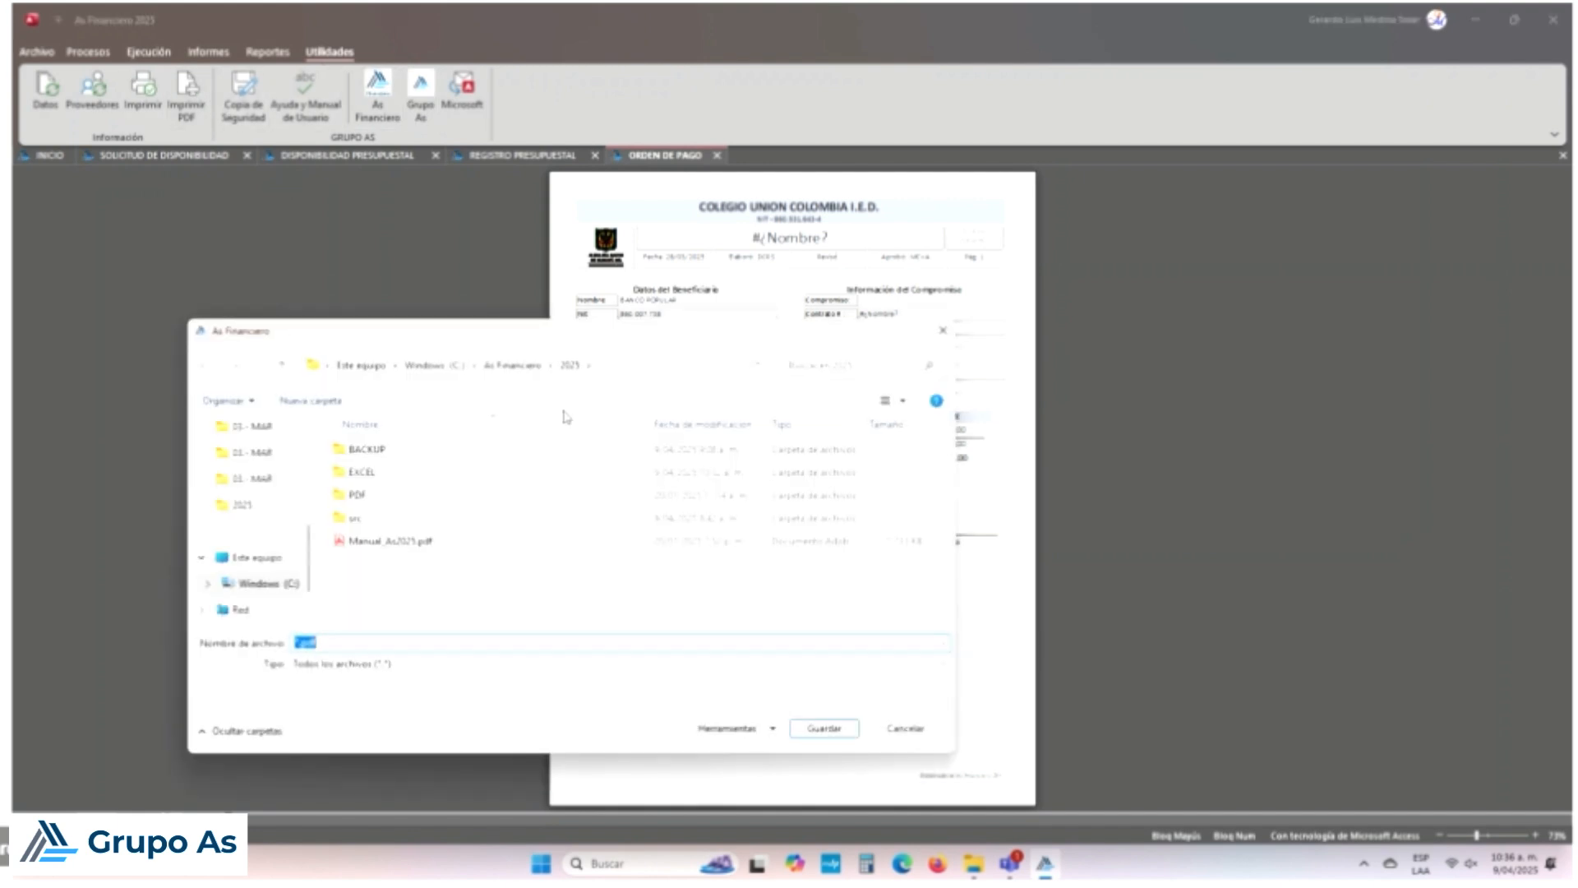
pyautogui.click(905, 728)
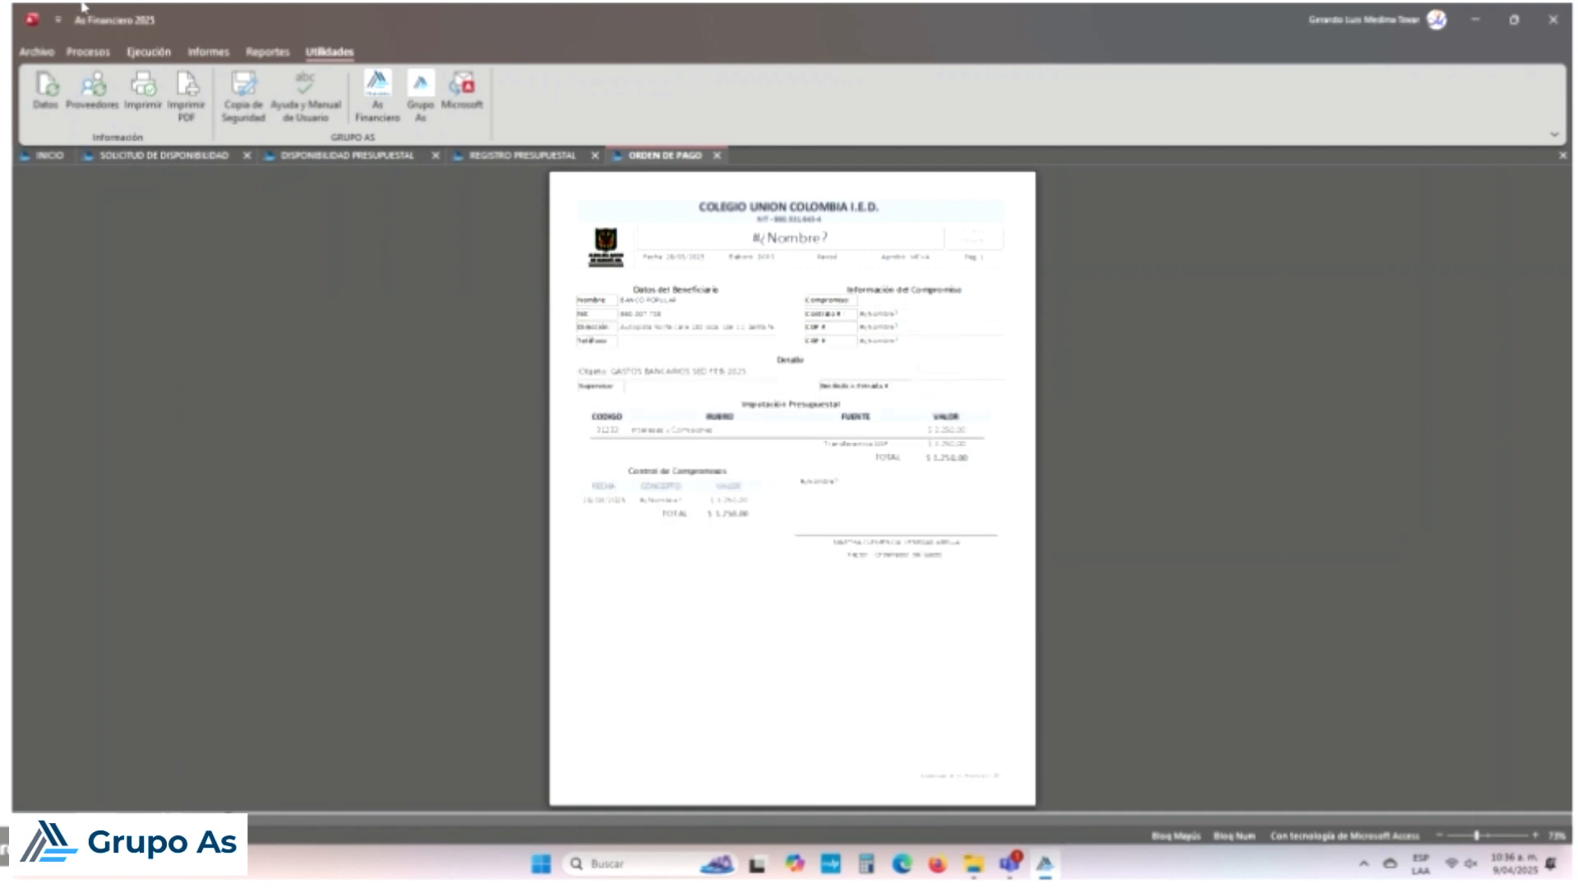
pyautogui.click(141, 89)
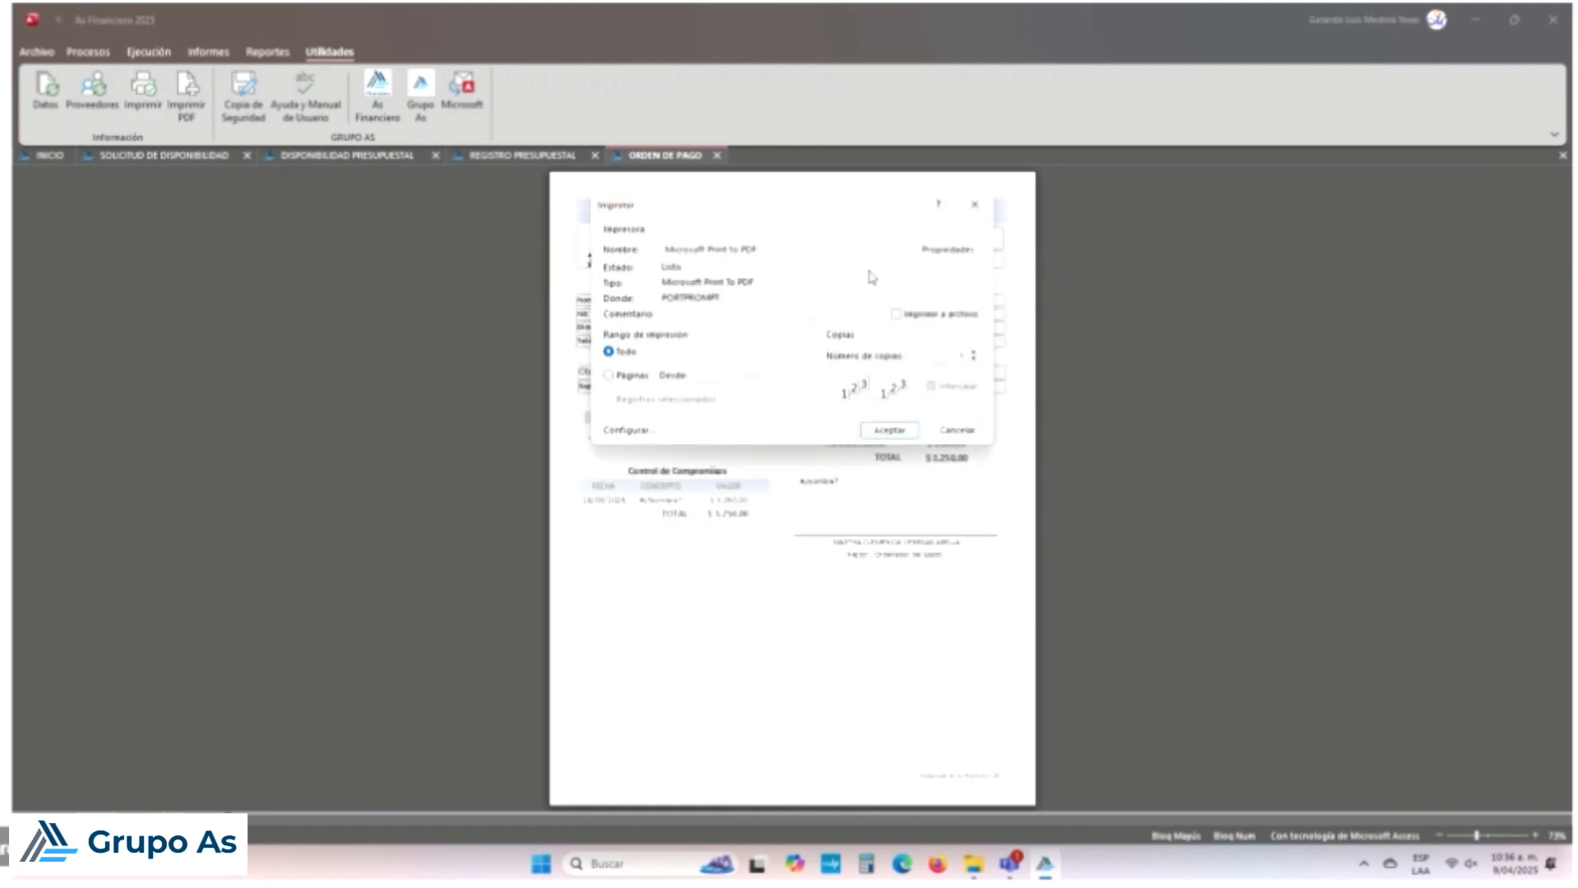
pyautogui.click(898, 251)
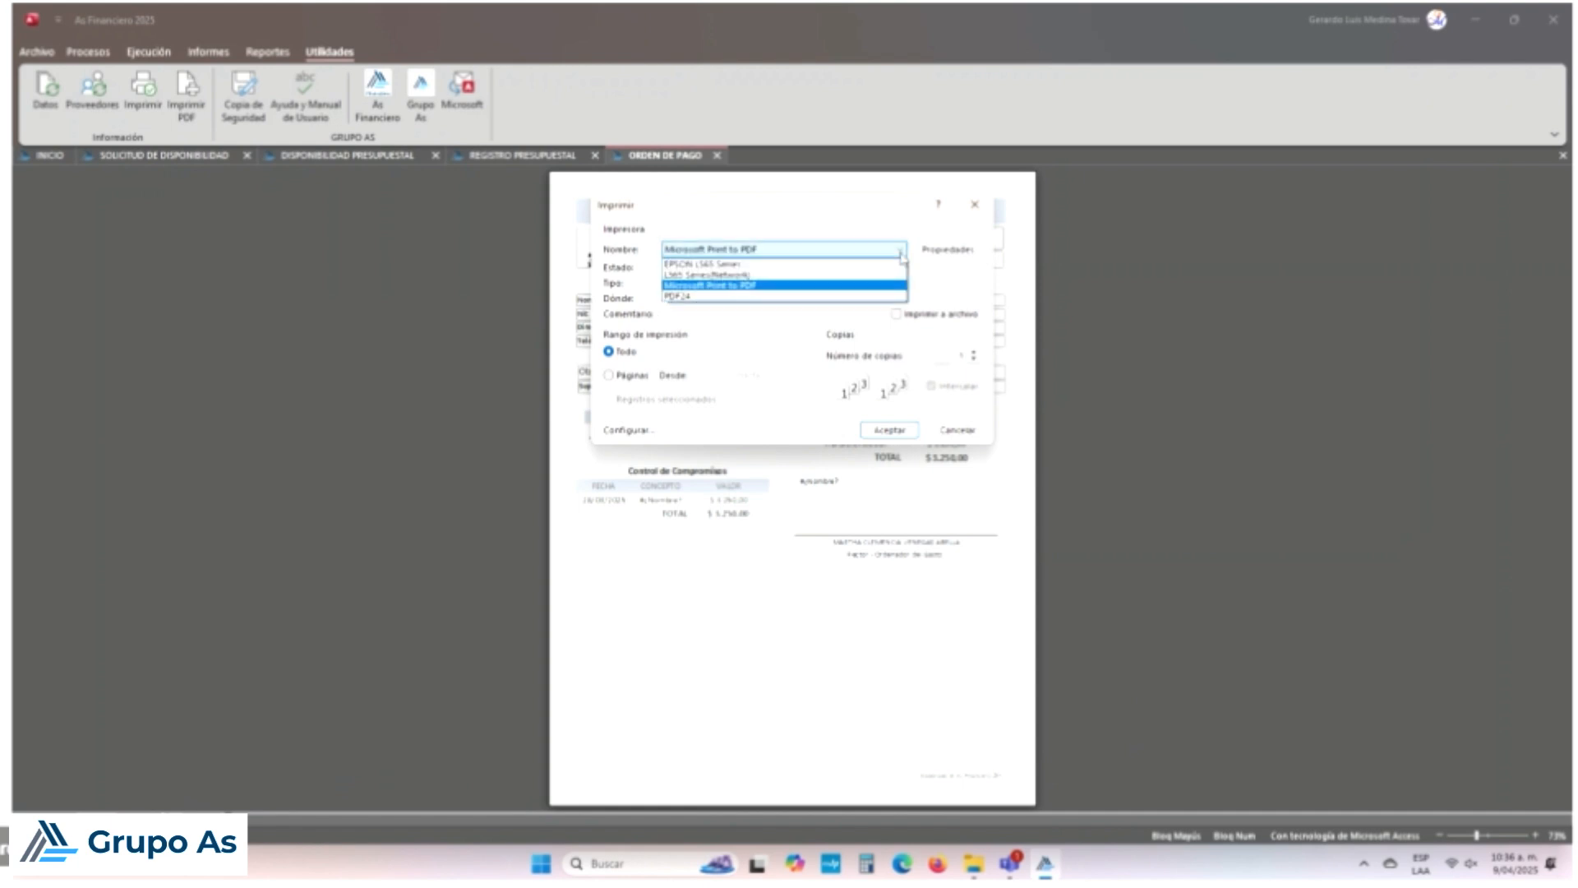
pyautogui.click(786, 286)
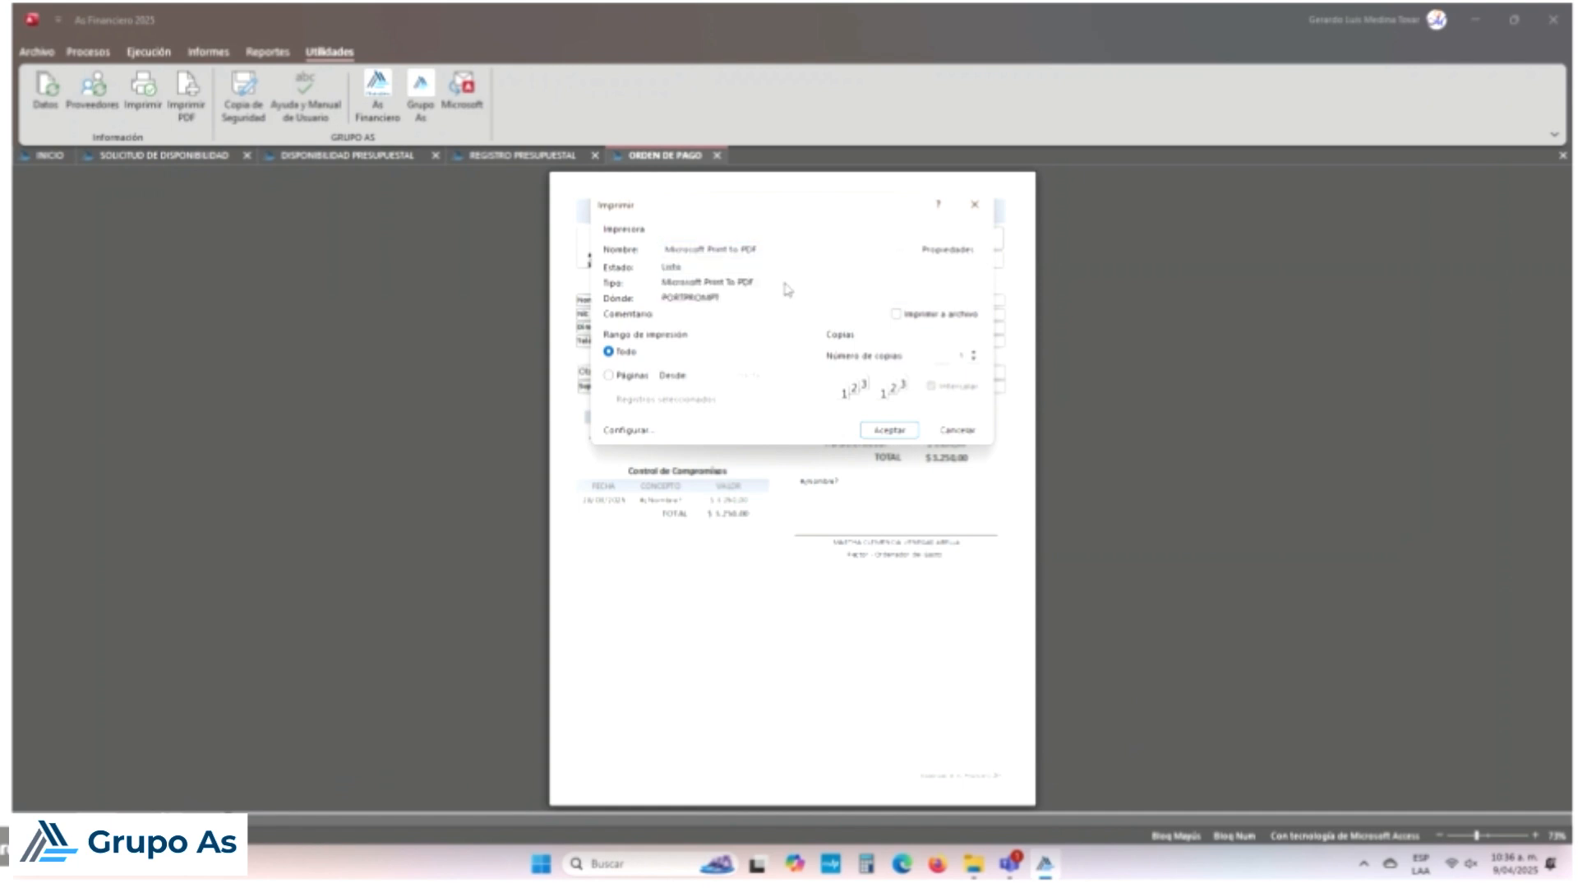
pyautogui.click(910, 432)
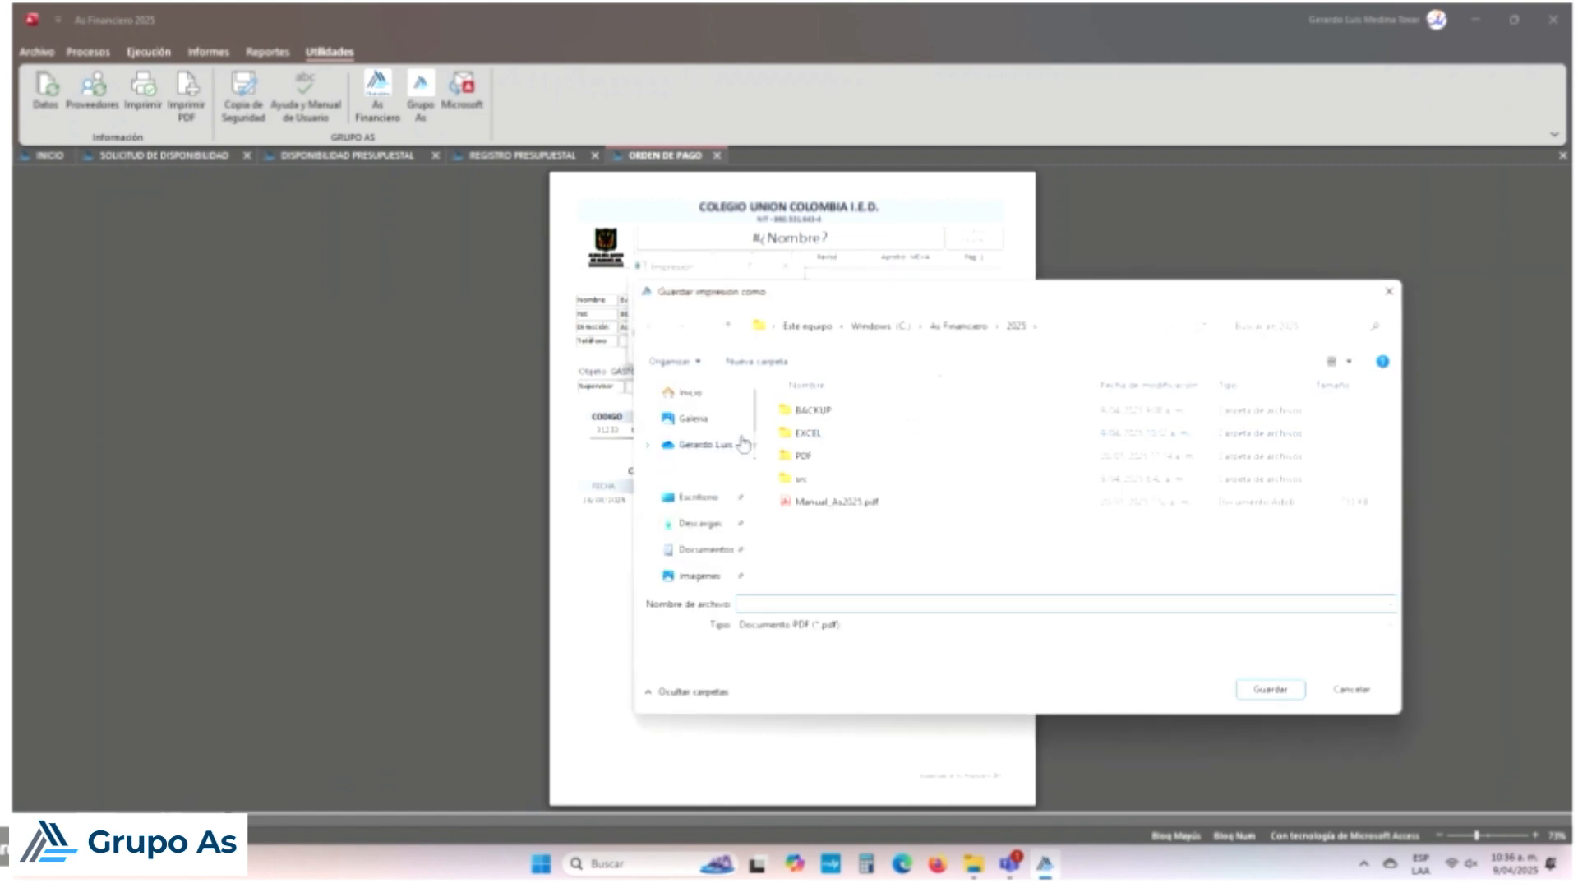
# Step: Save the resulting PDF as OP in the Escritorio folder
pyautogui.click(710, 552)
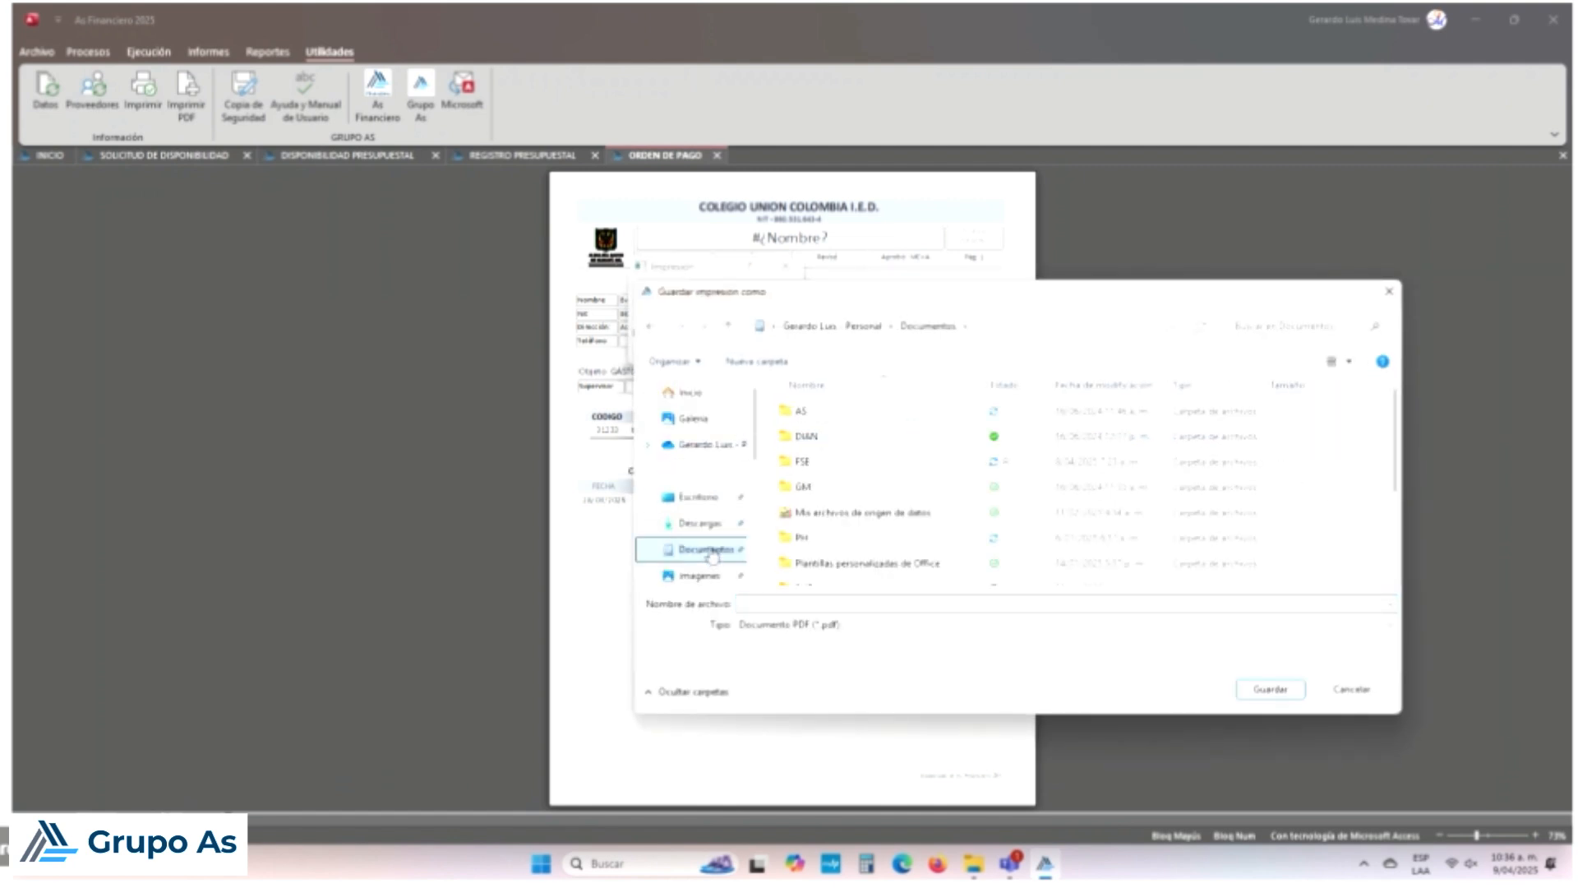
pyautogui.click(703, 499)
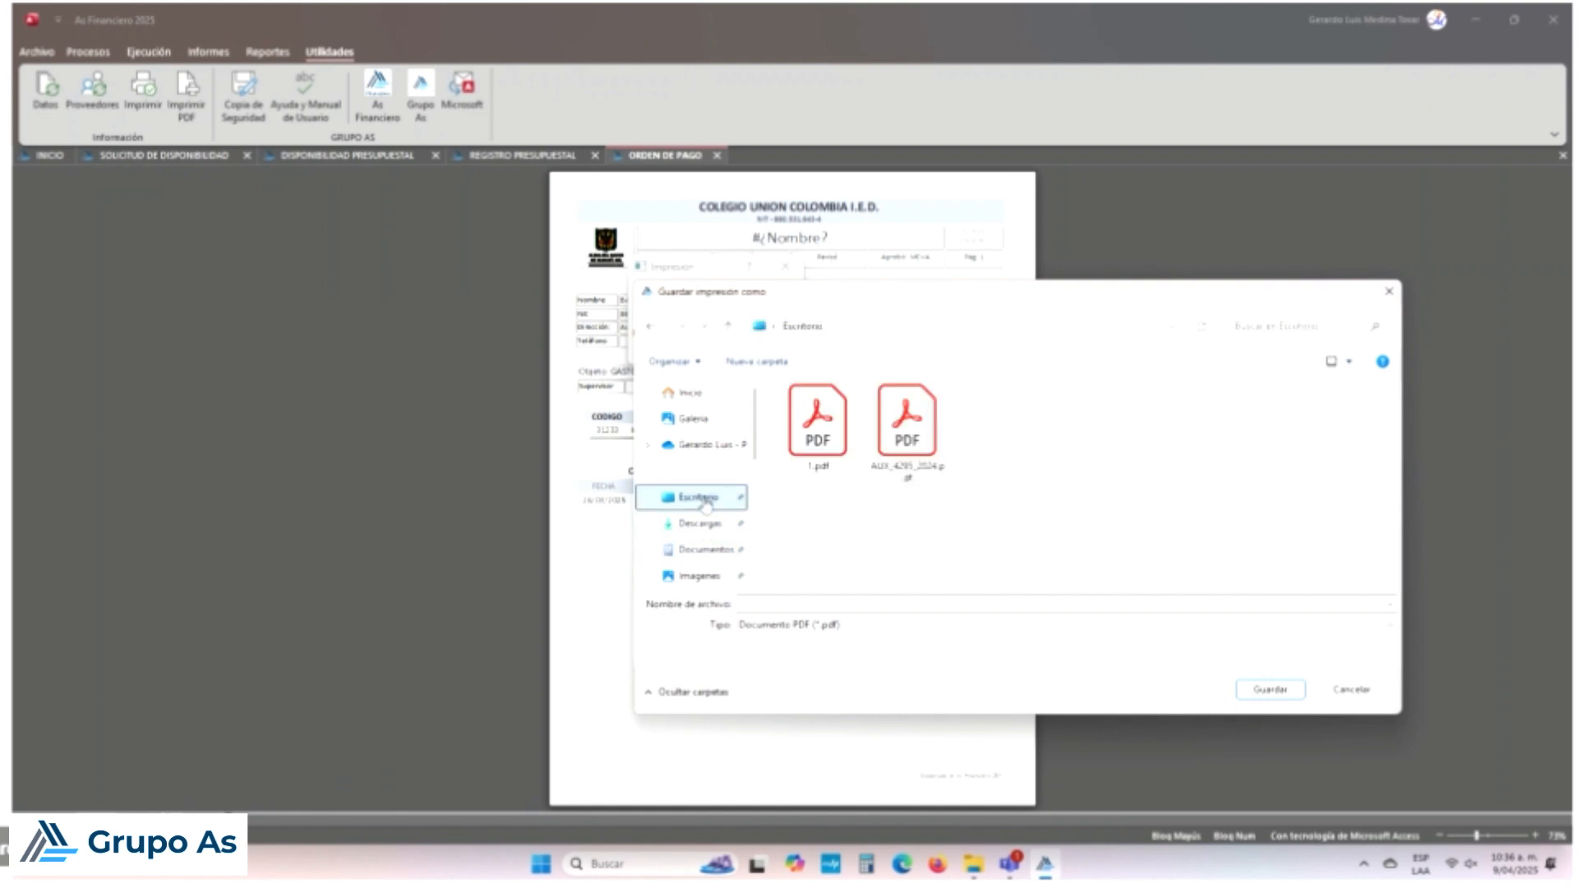
pyautogui.click(766, 605)
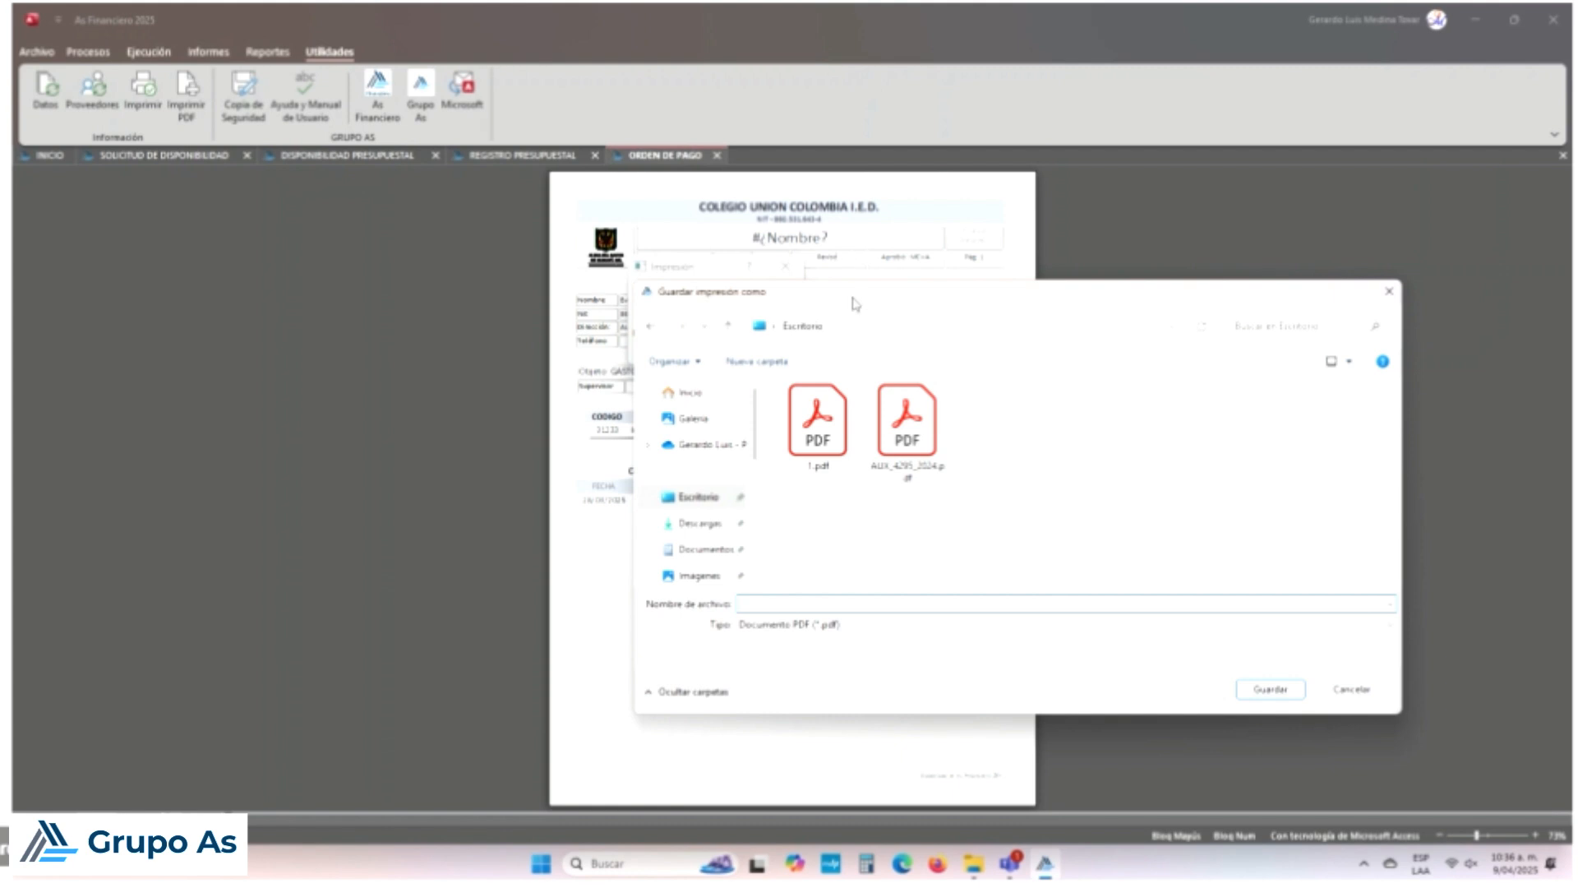
pyautogui.moveTo(862, 304); pyautogui.dragTo(1010, 343)
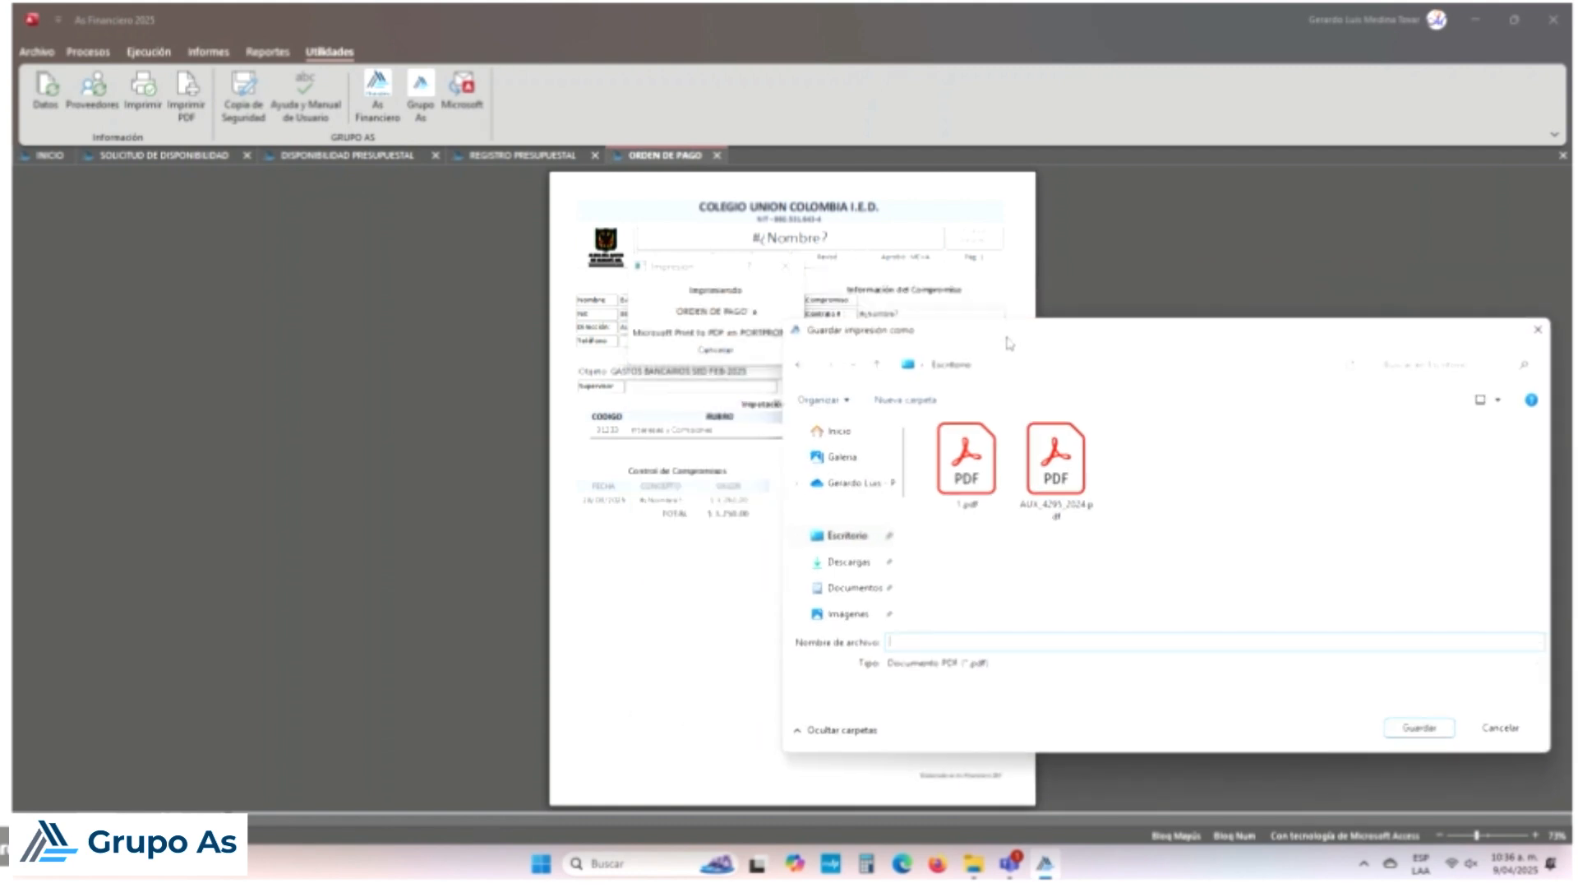
pyautogui.write('OP1')
pyautogui.click(1420, 727)
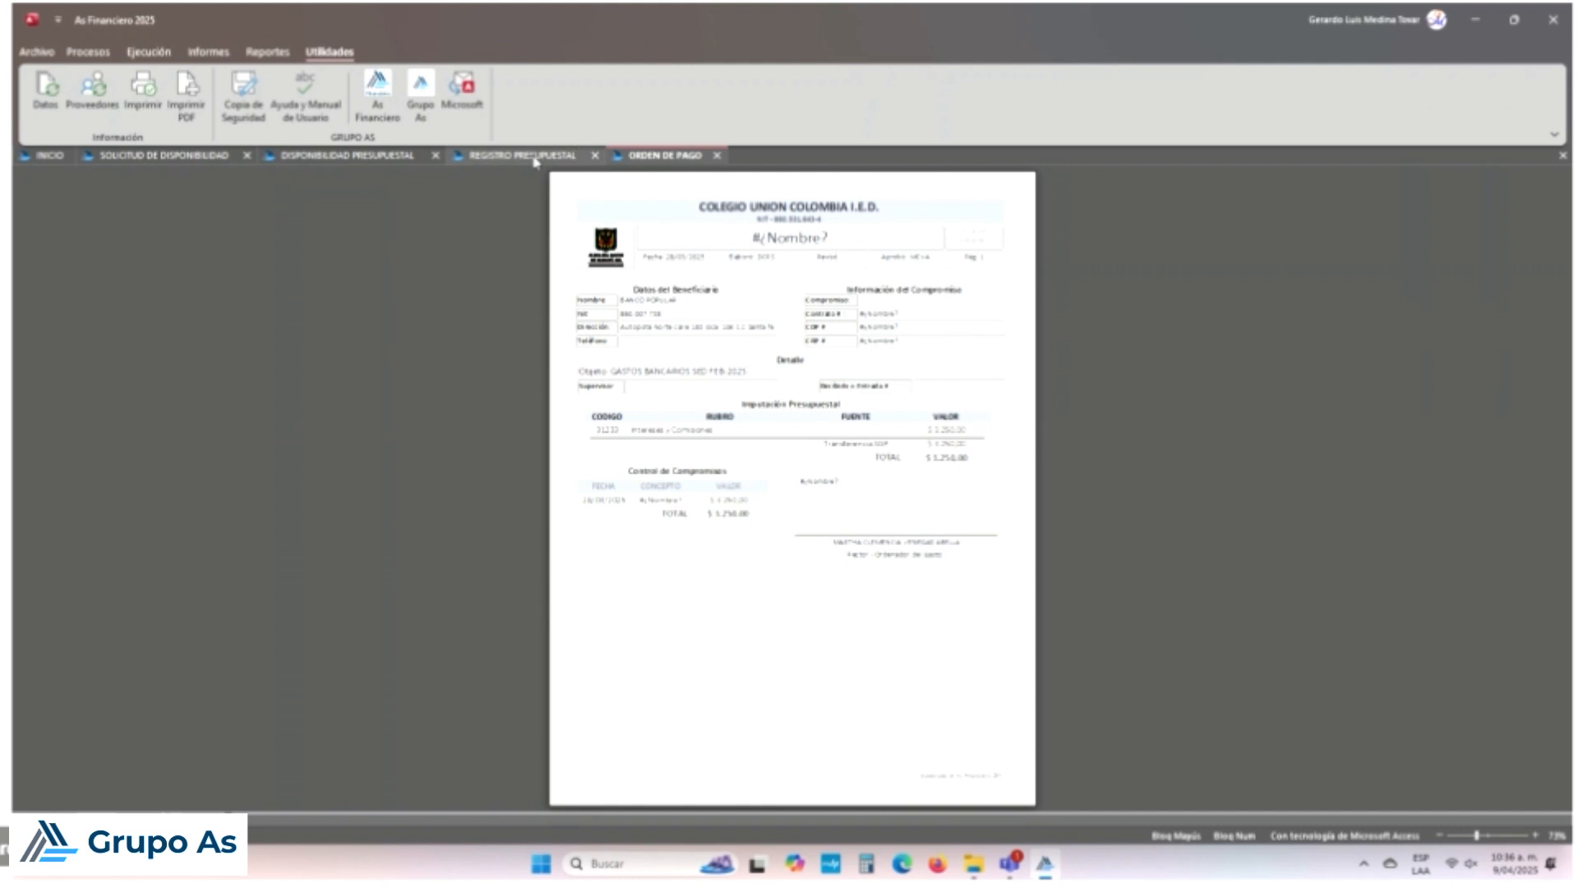
# Step: Save the Registro Presupuestal report as PDF 'RP' on the Desktop, then show Disponibilidad Presupuestal
pyautogui.click(534, 158)
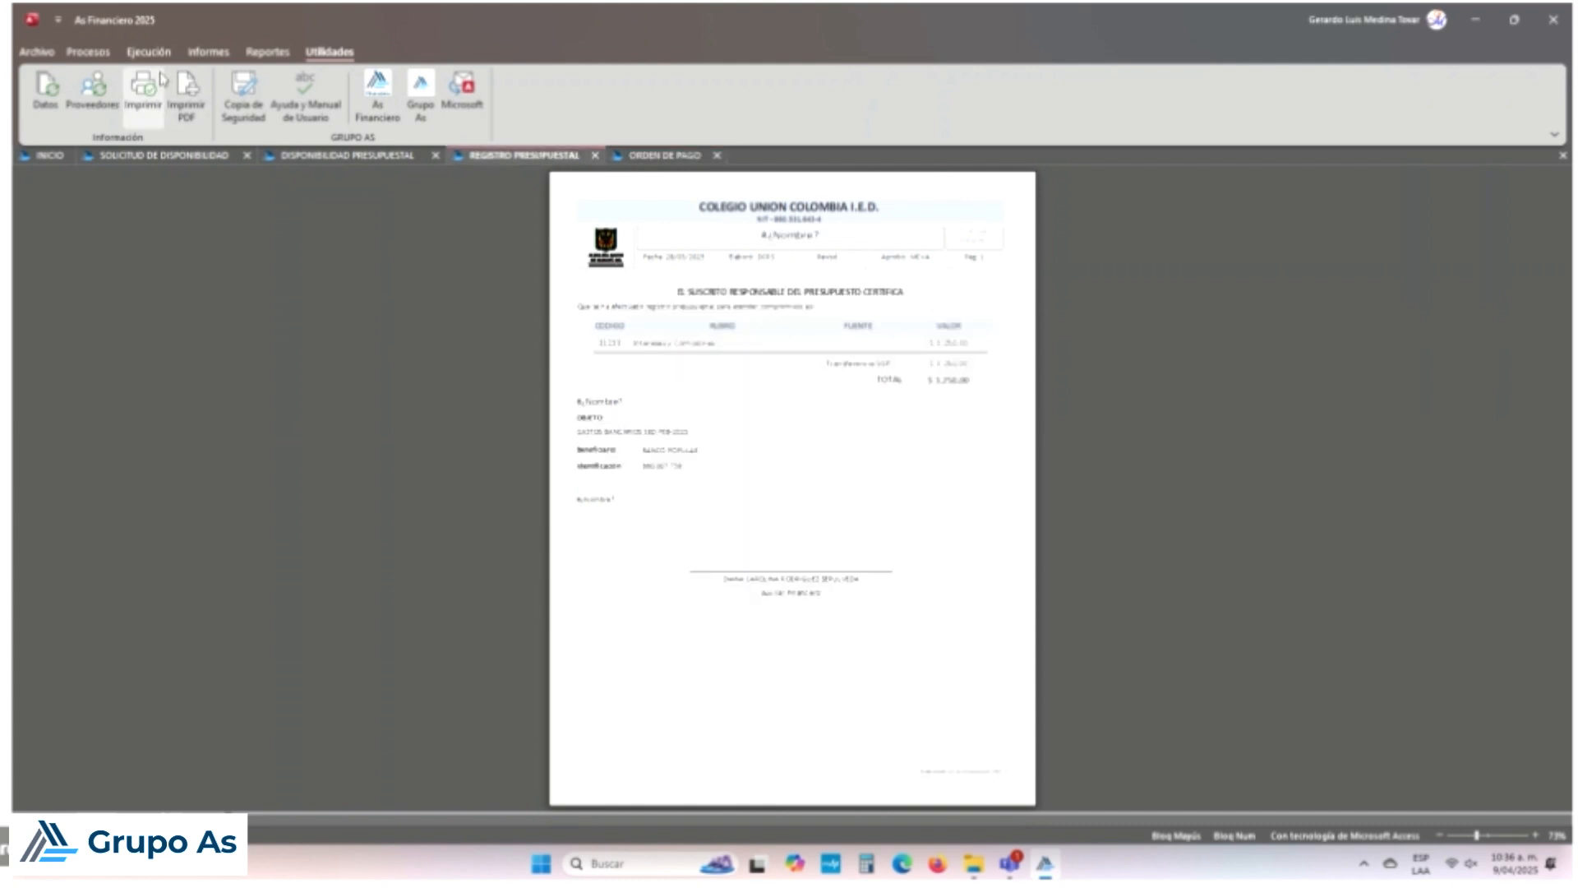
pyautogui.click(197, 107)
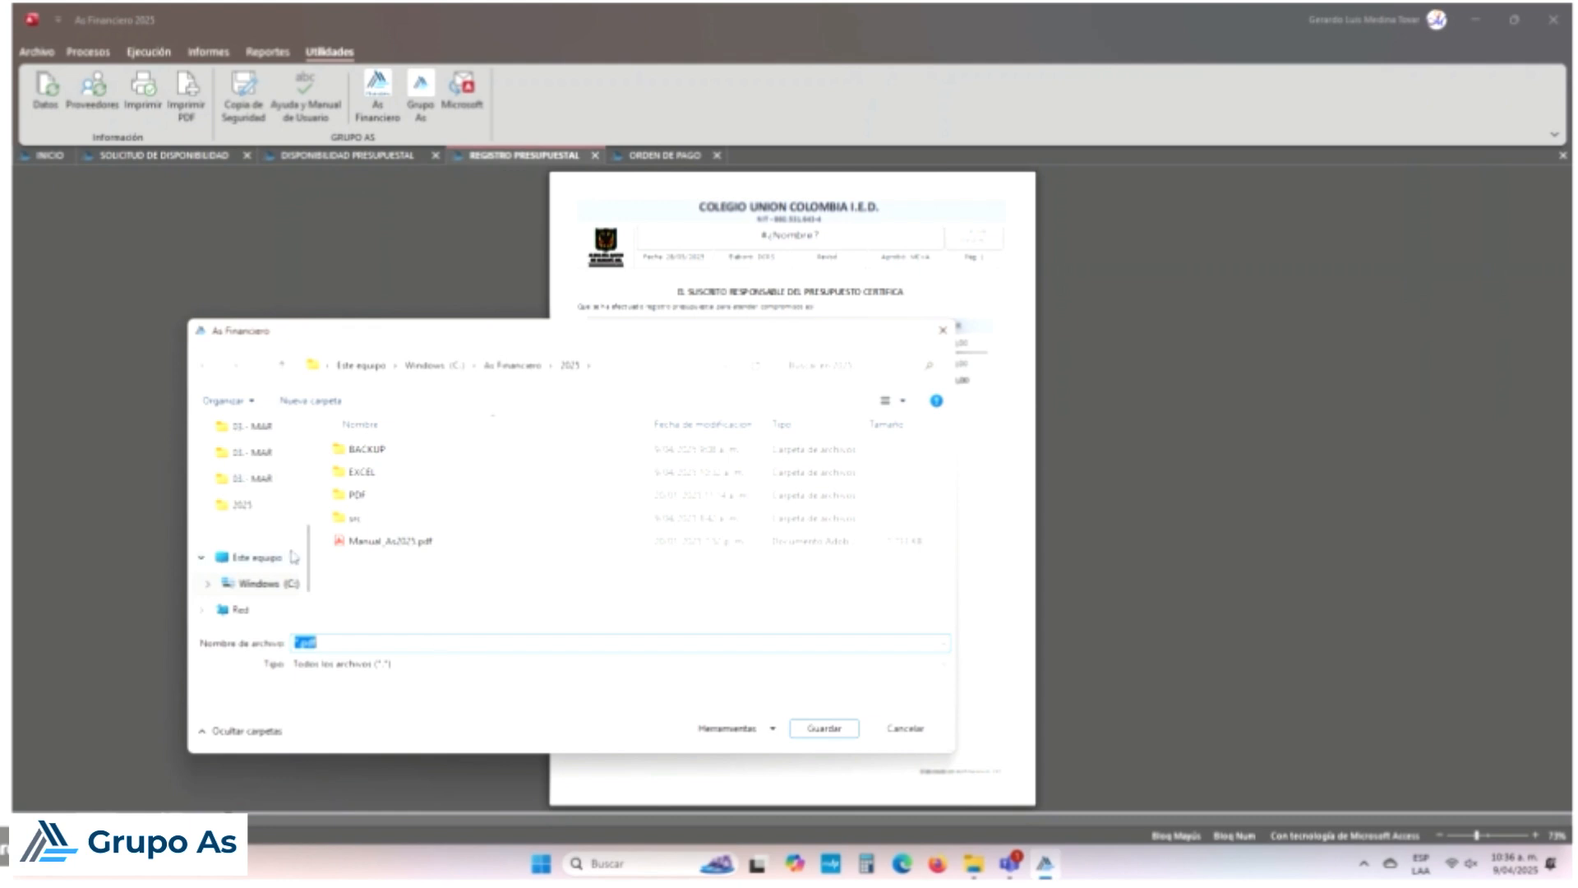
pyautogui.scroll(5, 293, 558)
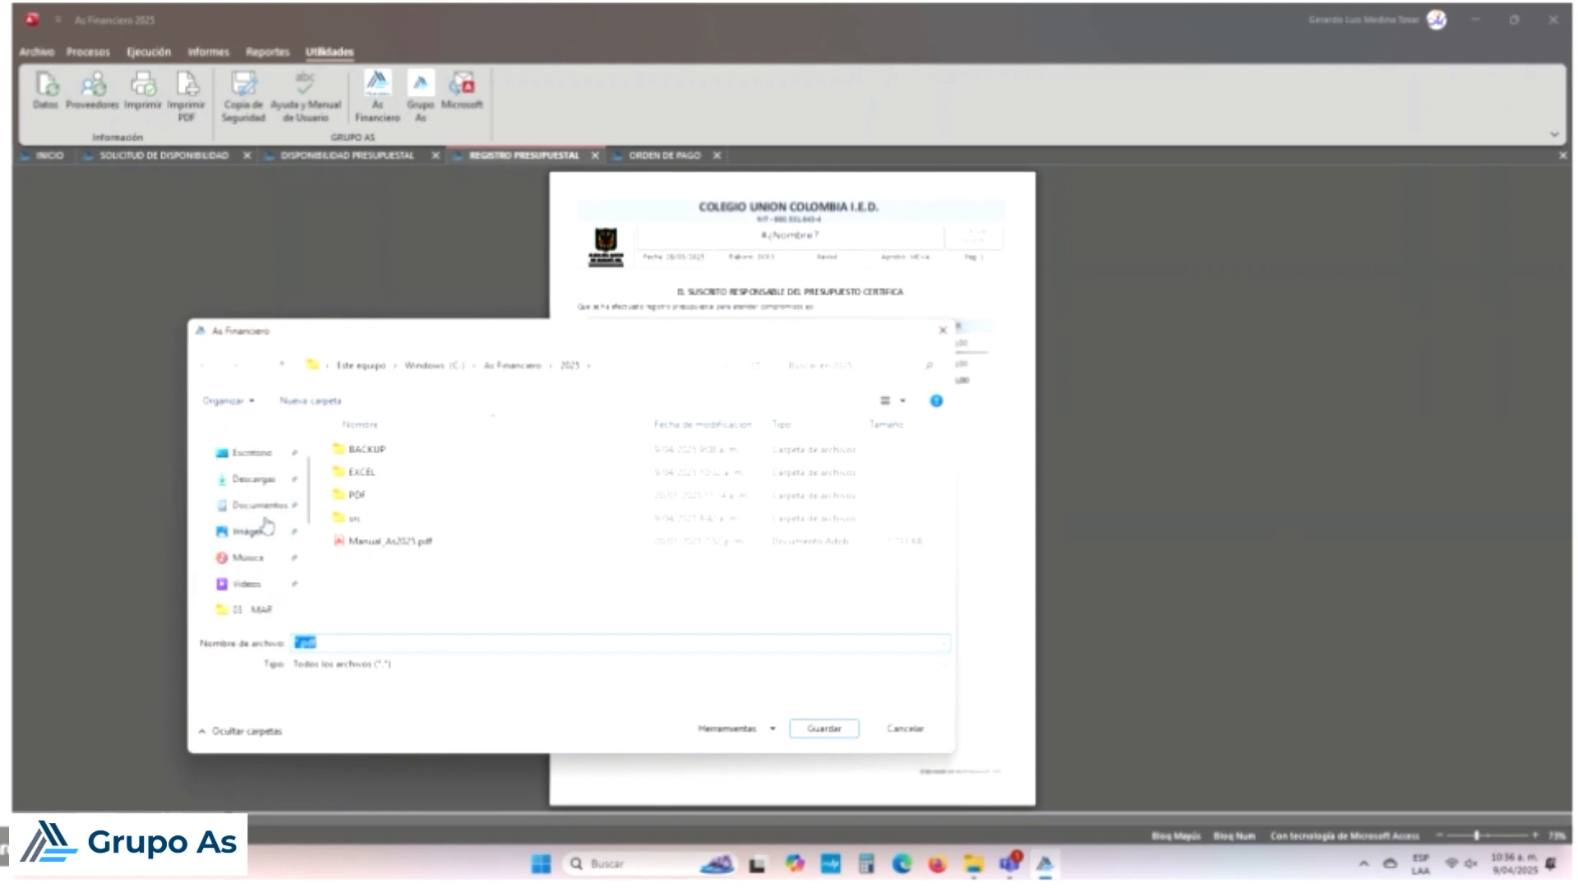
pyautogui.click(253, 452)
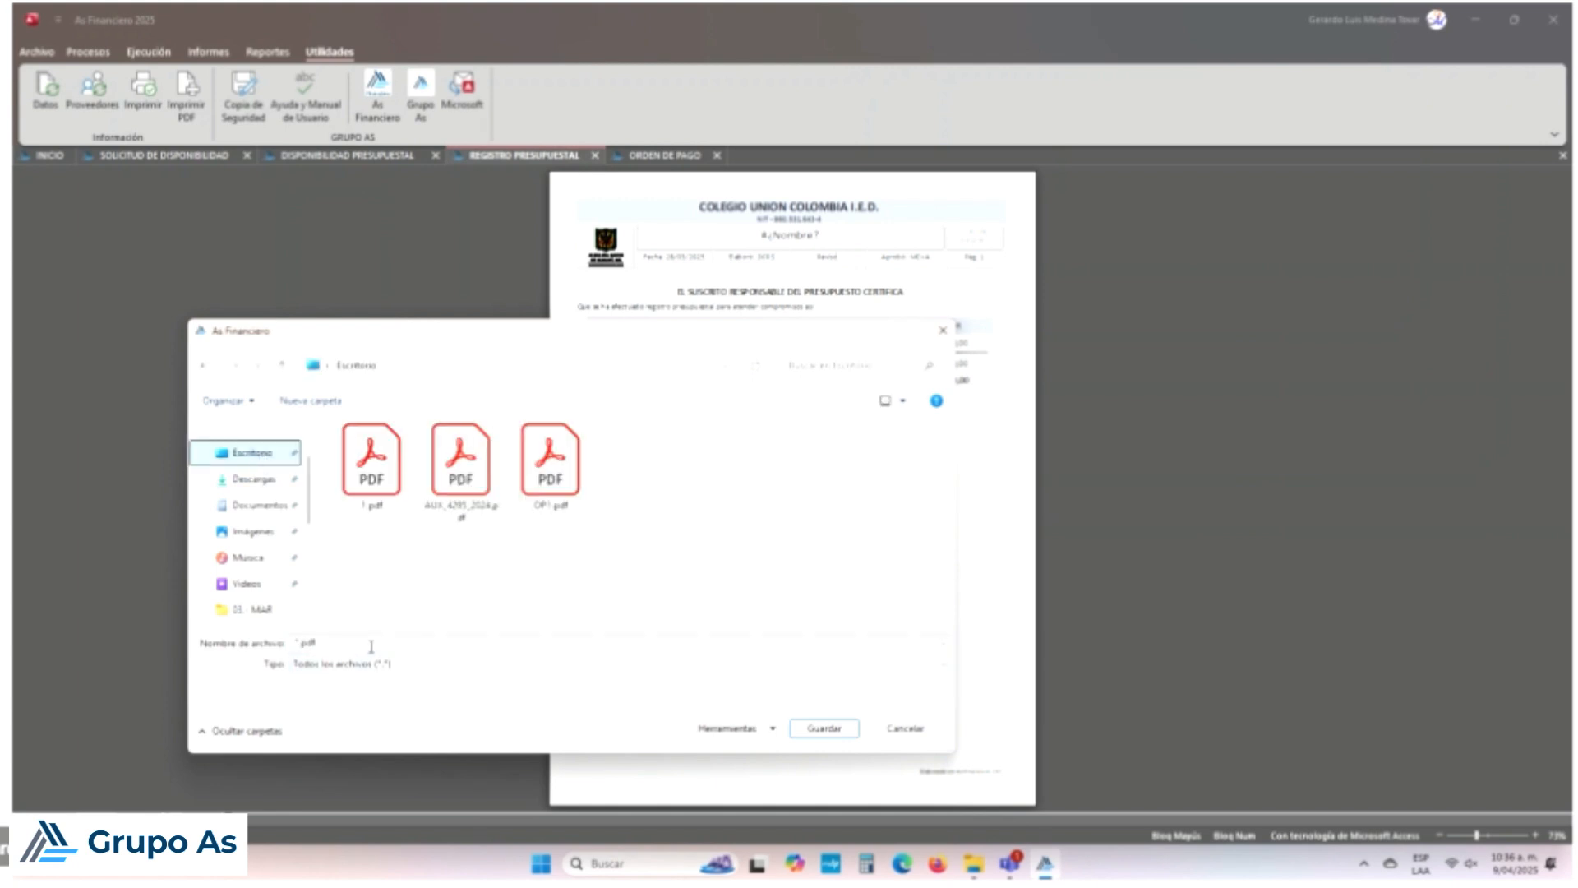
pyautogui.click(360, 642)
pyautogui.write('RP 2')
pyautogui.click(846, 730)
pyautogui.click(402, 160)
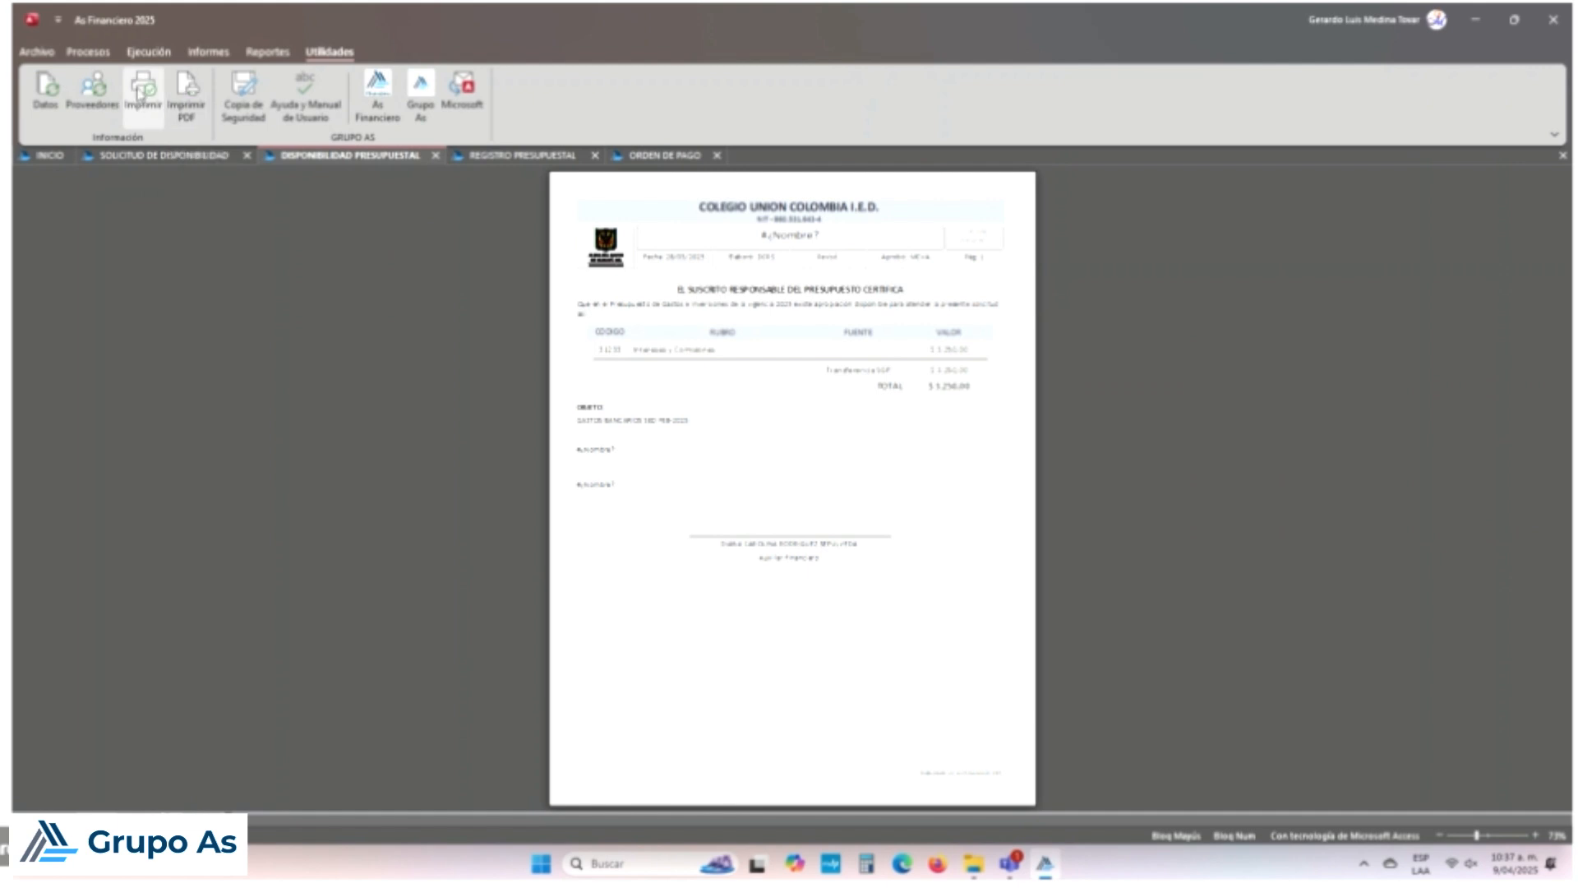
# Step: Print the Disponibilidad Presupuestal report to PDF on the Desktop, then show Solicitud de Disponibilidad
pyautogui.click(143, 89)
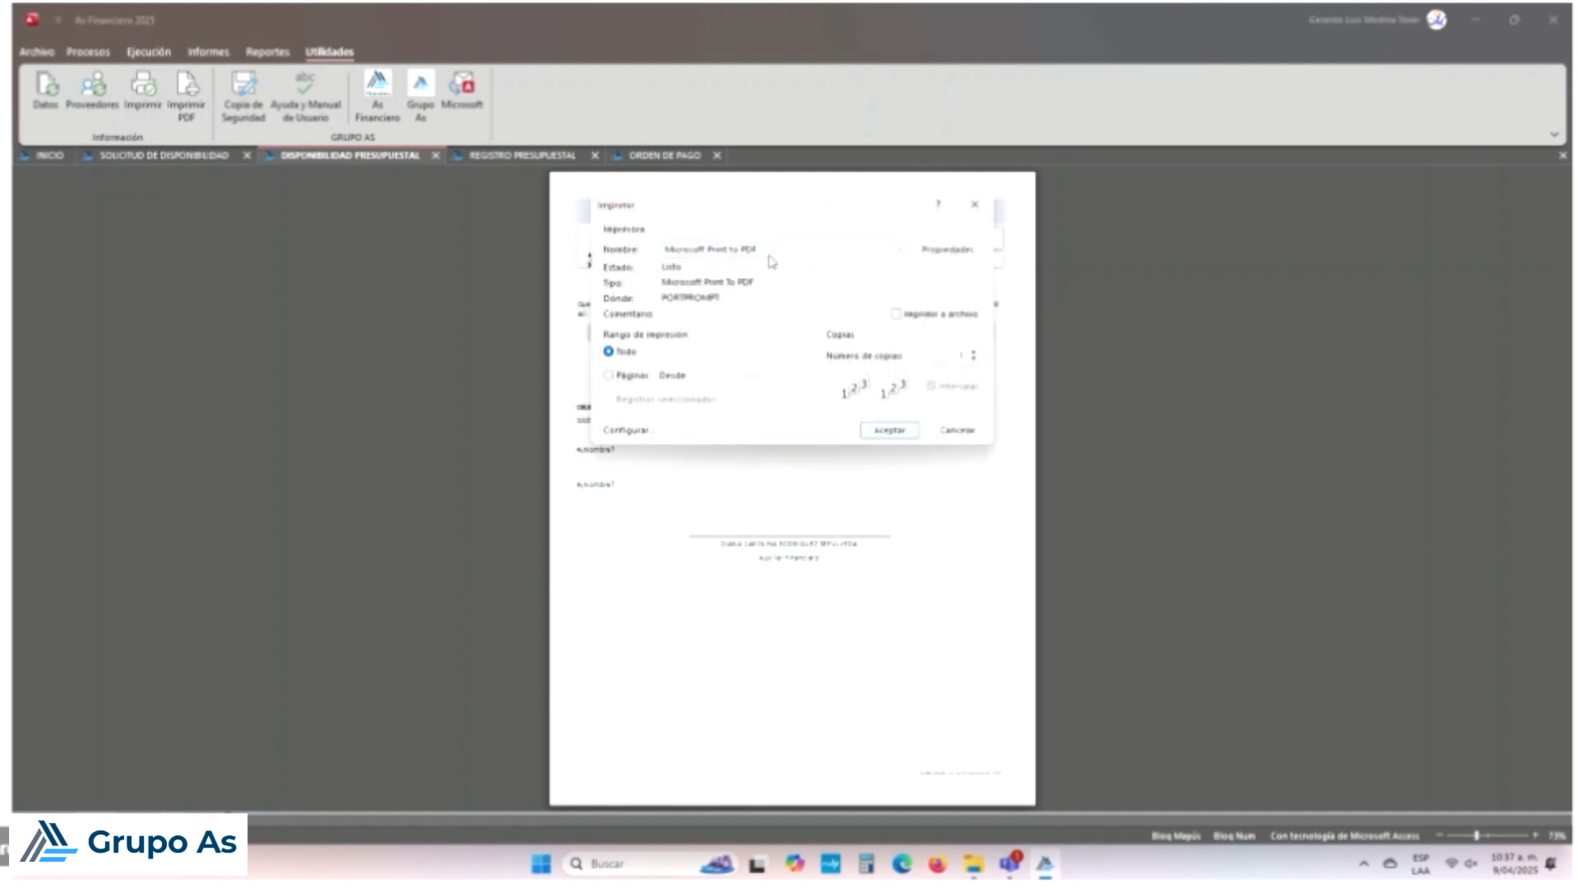
pyautogui.click(902, 431)
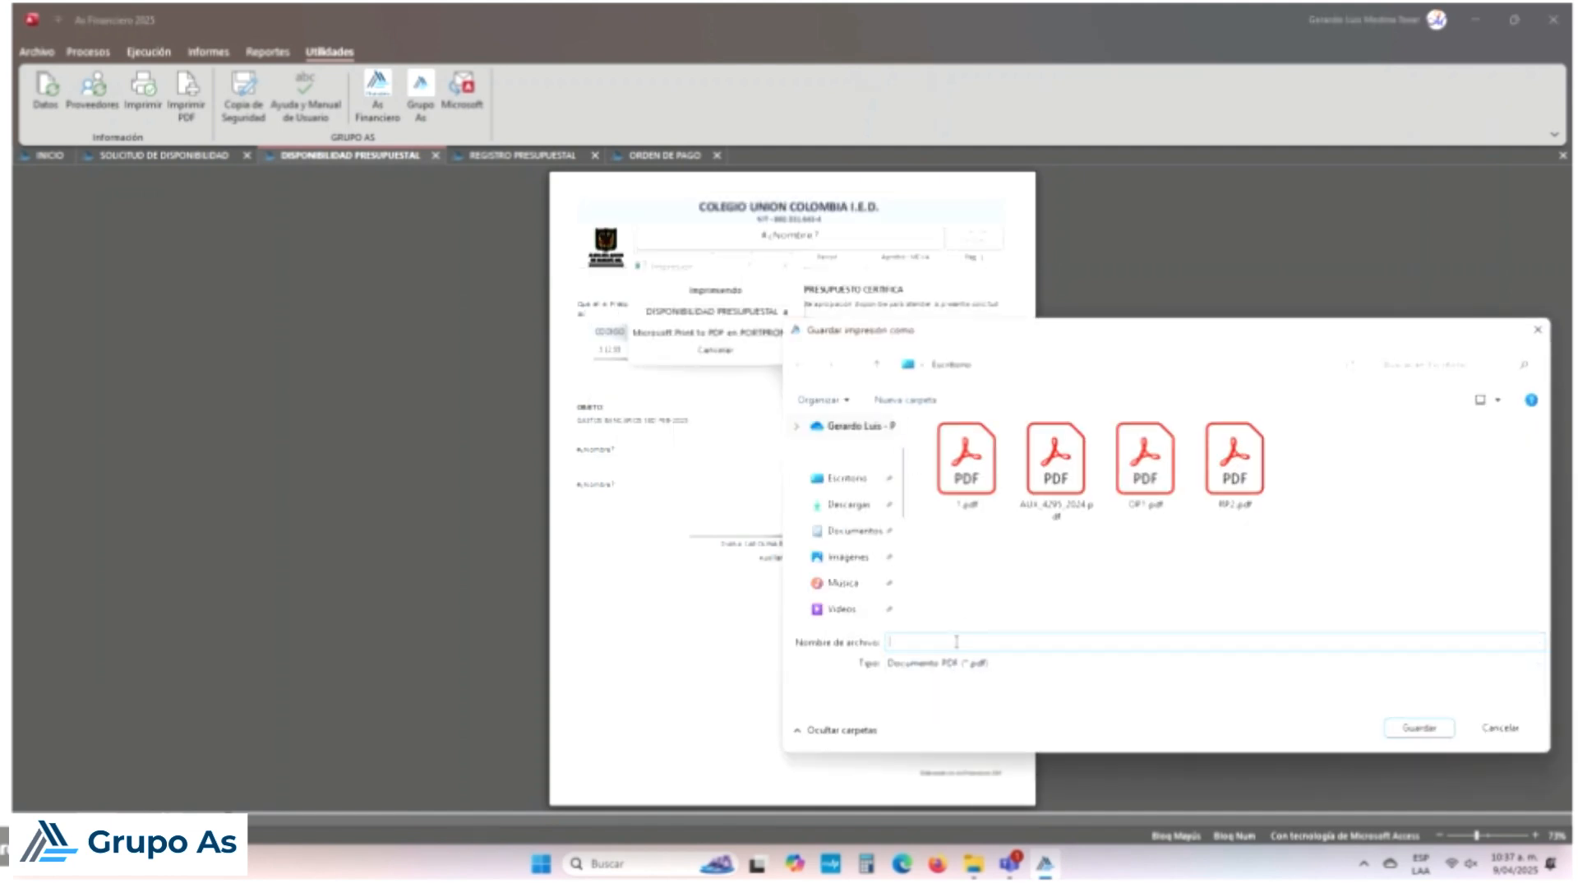
pyautogui.write('S')
pyautogui.press('BackSpace')
pyautogui.write('OP')
pyautogui.click(1428, 731)
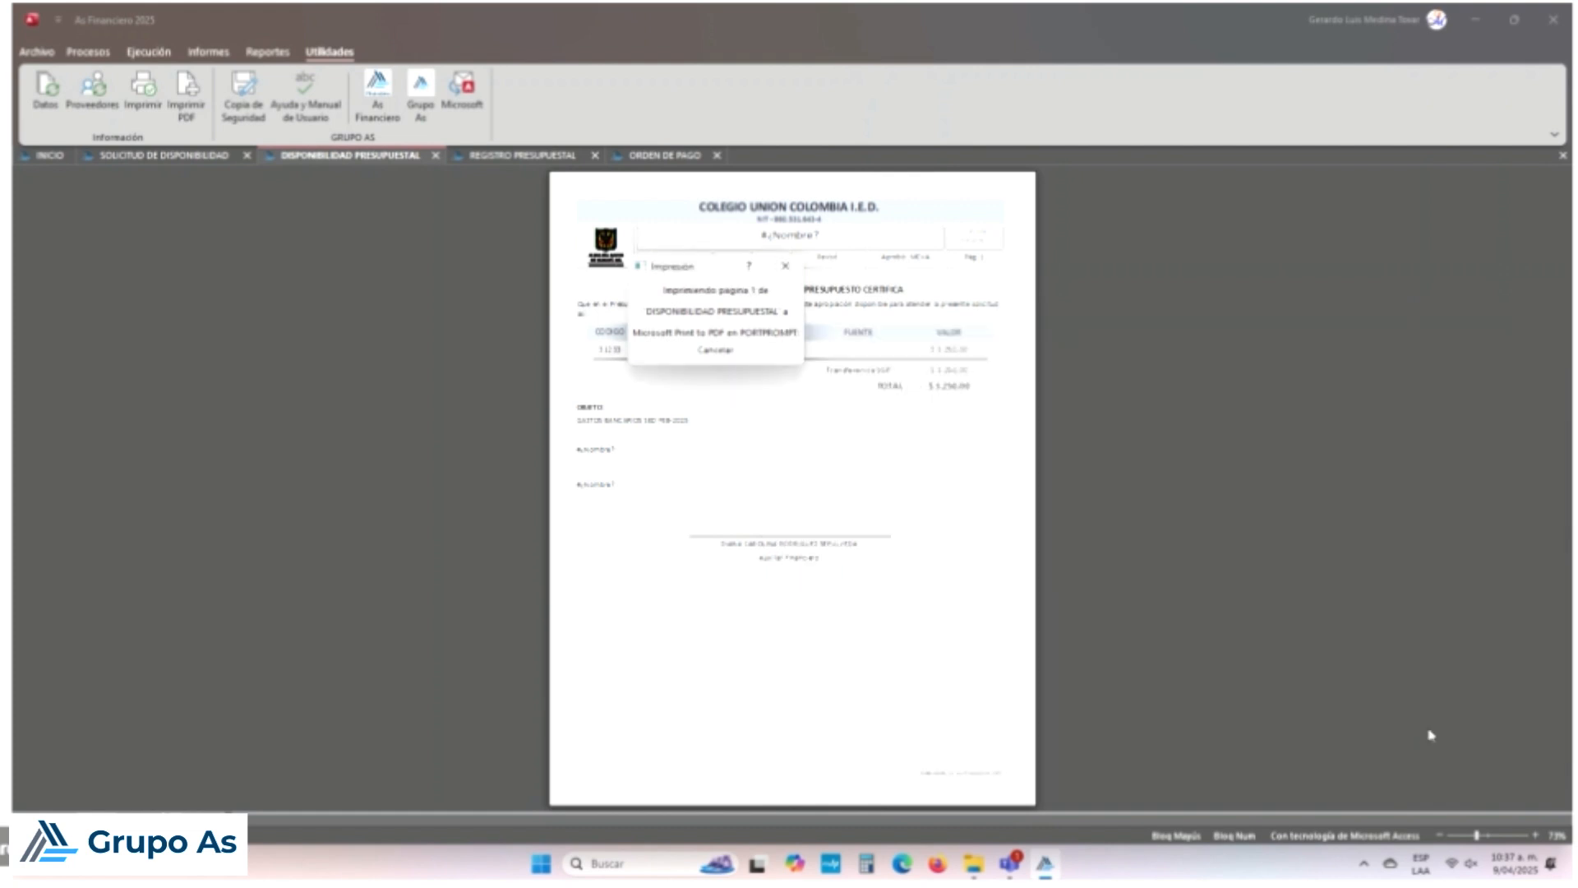
pyautogui.click(144, 158)
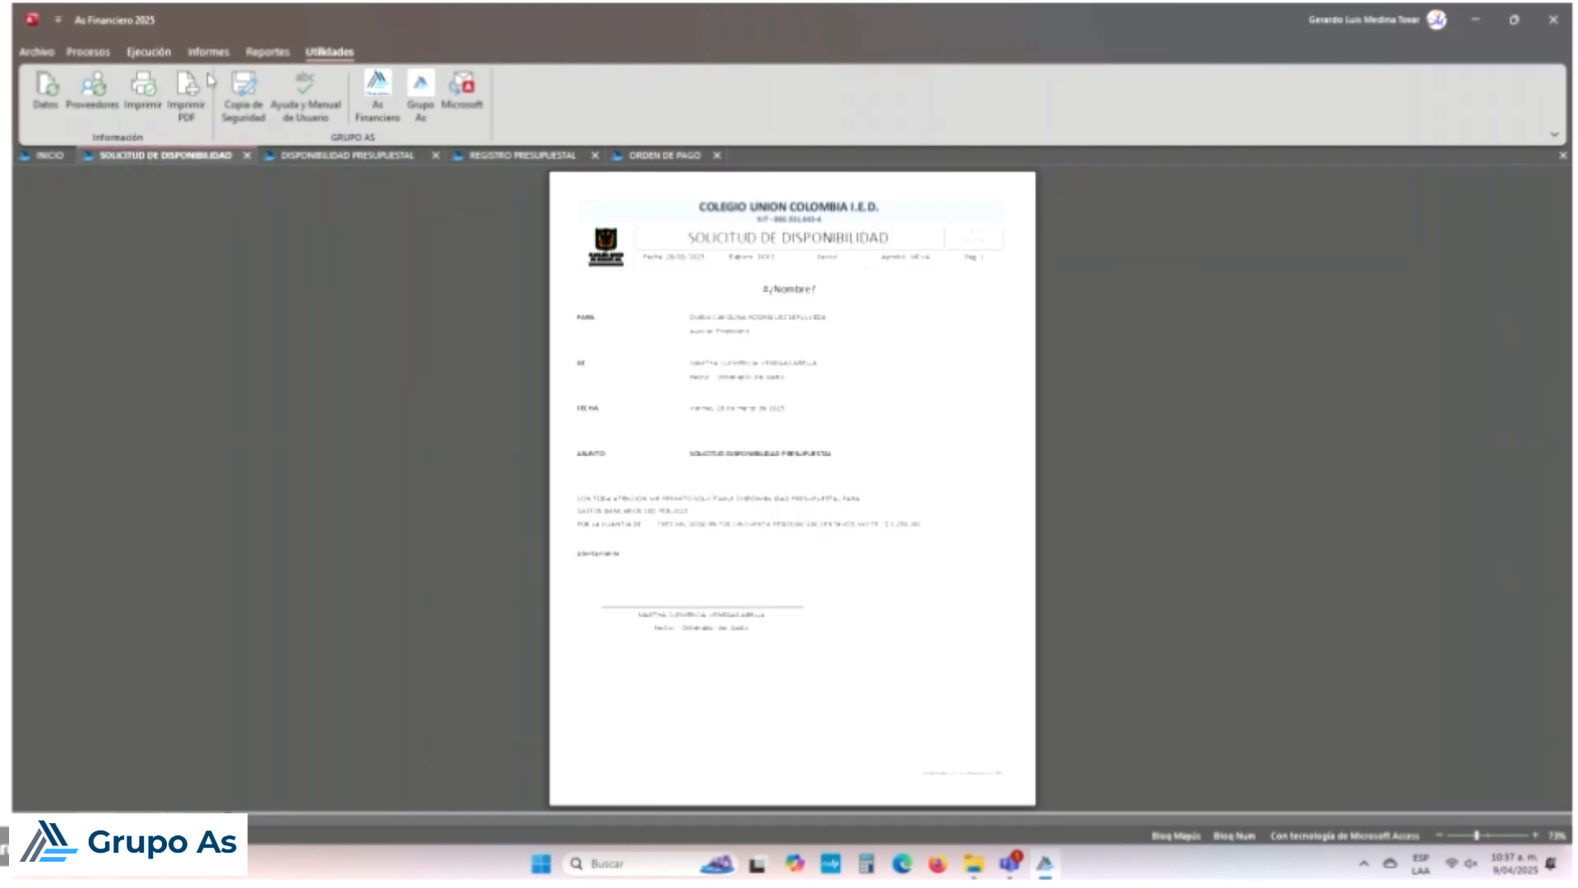
# Step: Print the Solicitud de Disponibilidad report with Microsoft Print to PDF, saving it as SD
pyautogui.click(143, 90)
pyautogui.click(899, 250)
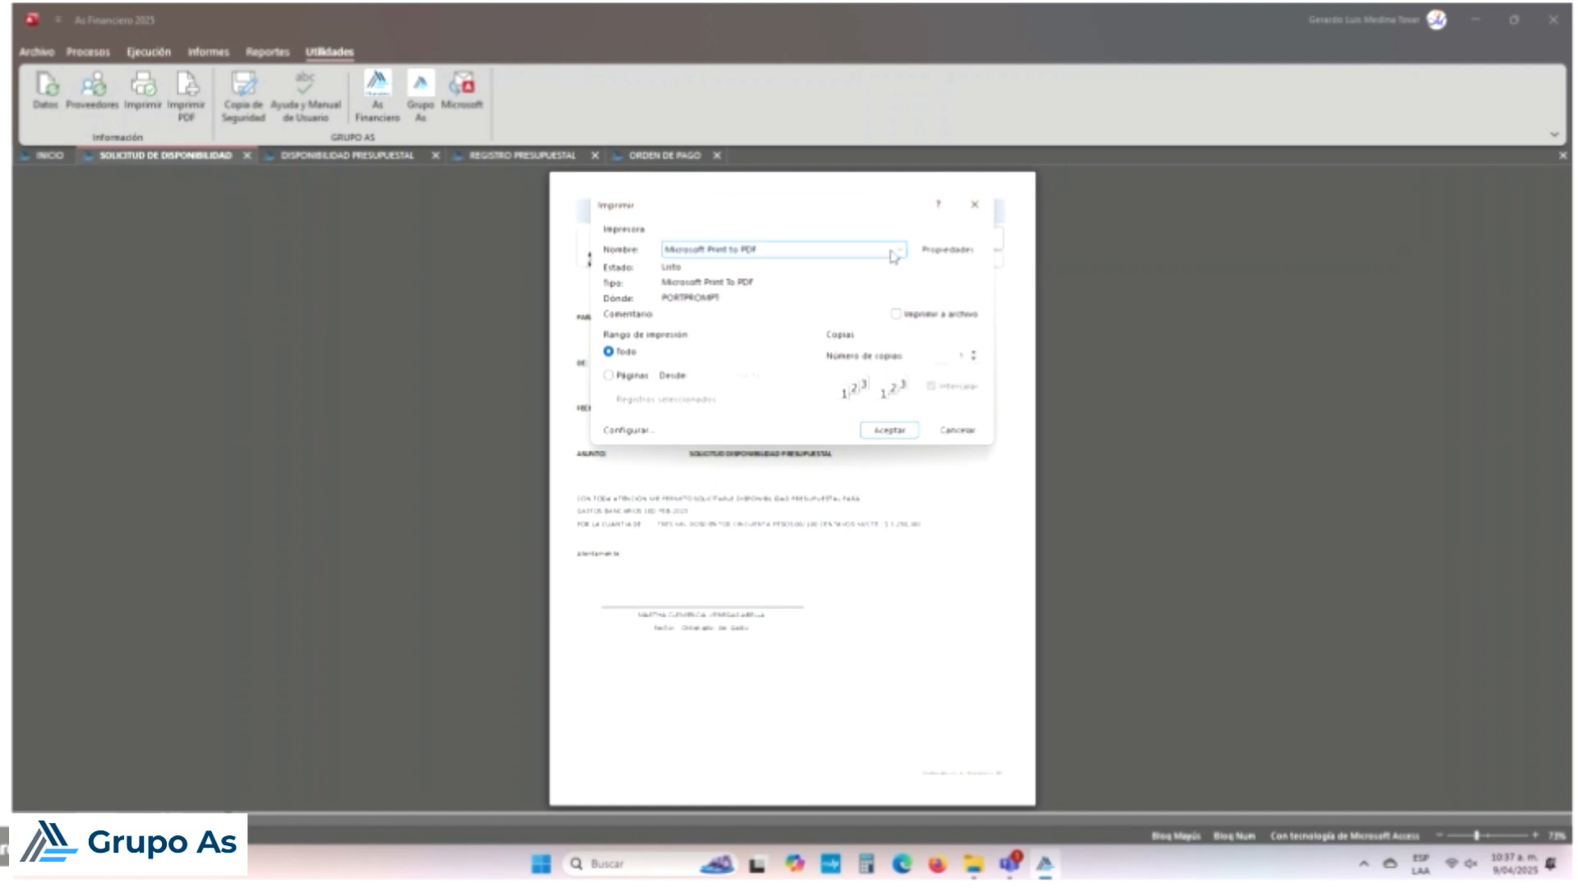
pyautogui.click(820, 263)
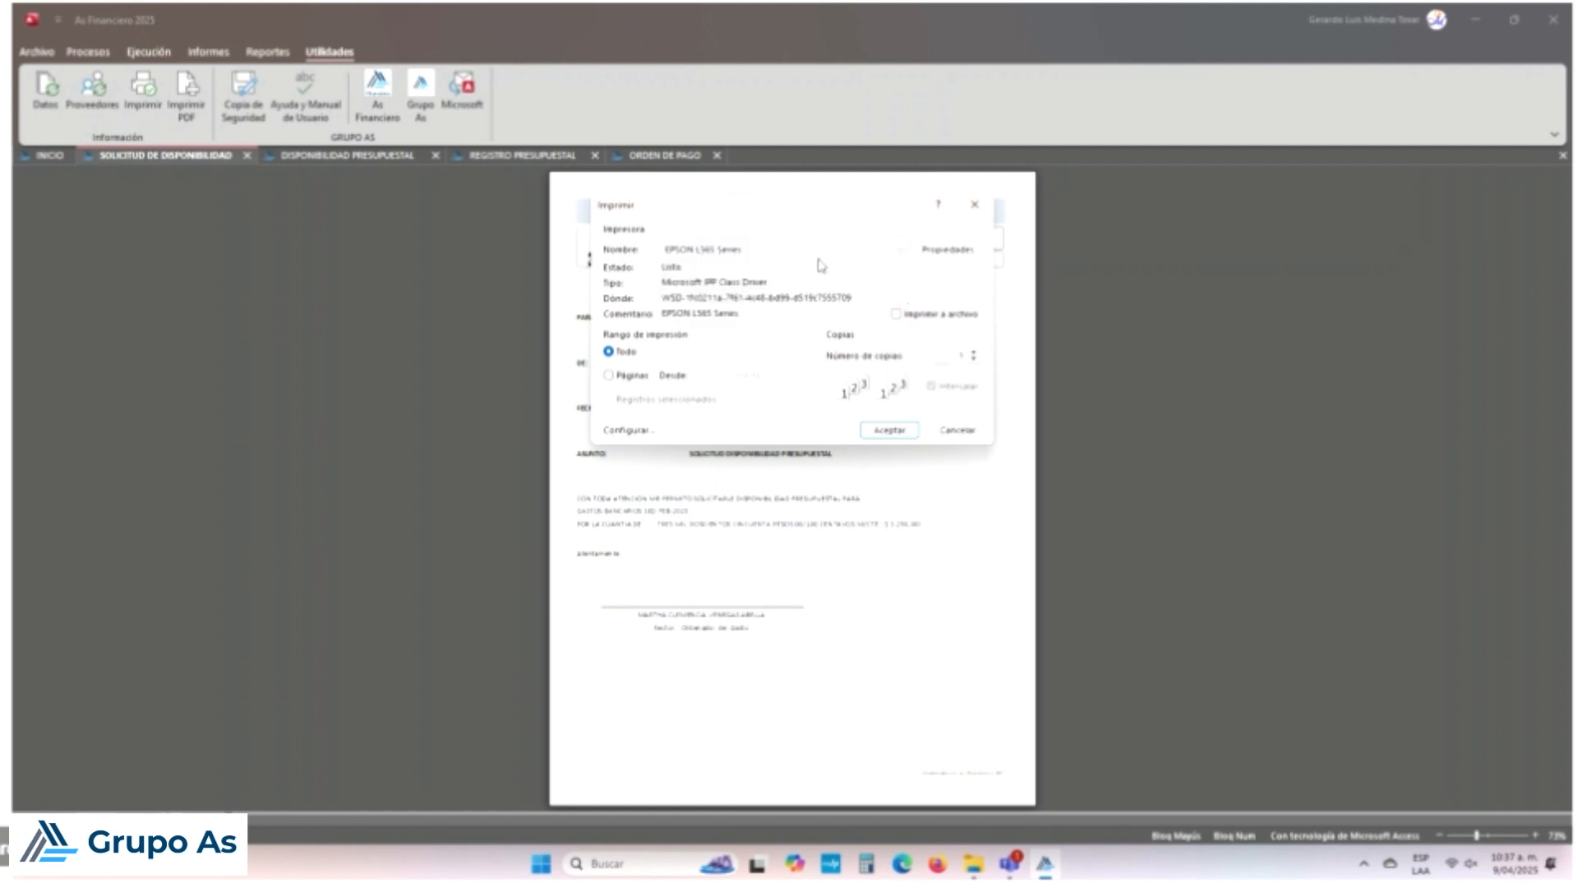
pyautogui.click(900, 255)
pyautogui.click(817, 276)
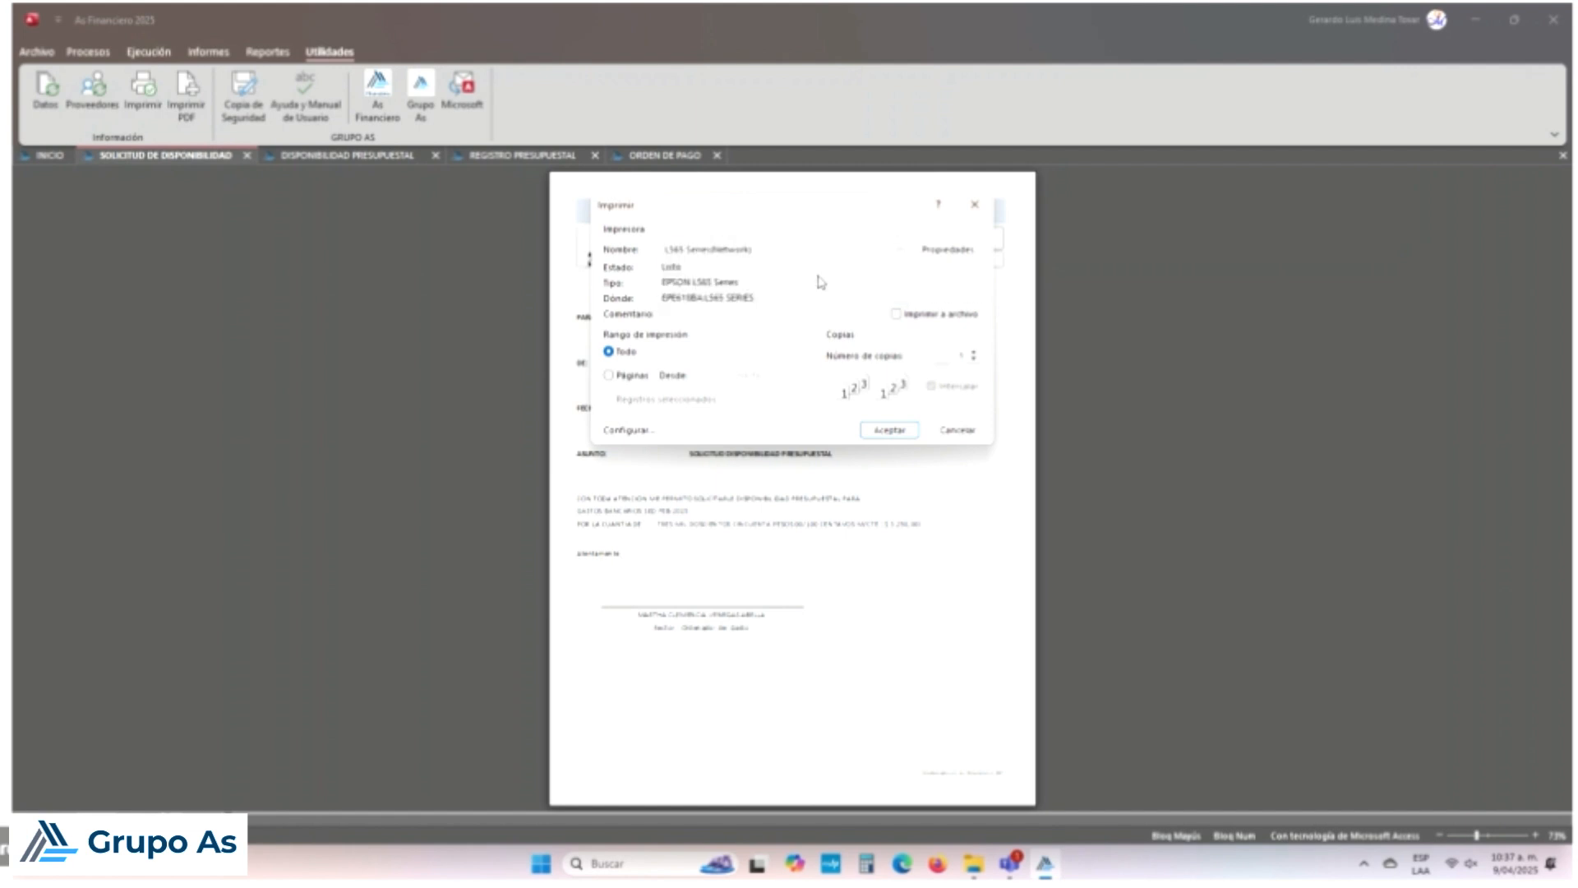
pyautogui.click(877, 251)
pyautogui.click(772, 286)
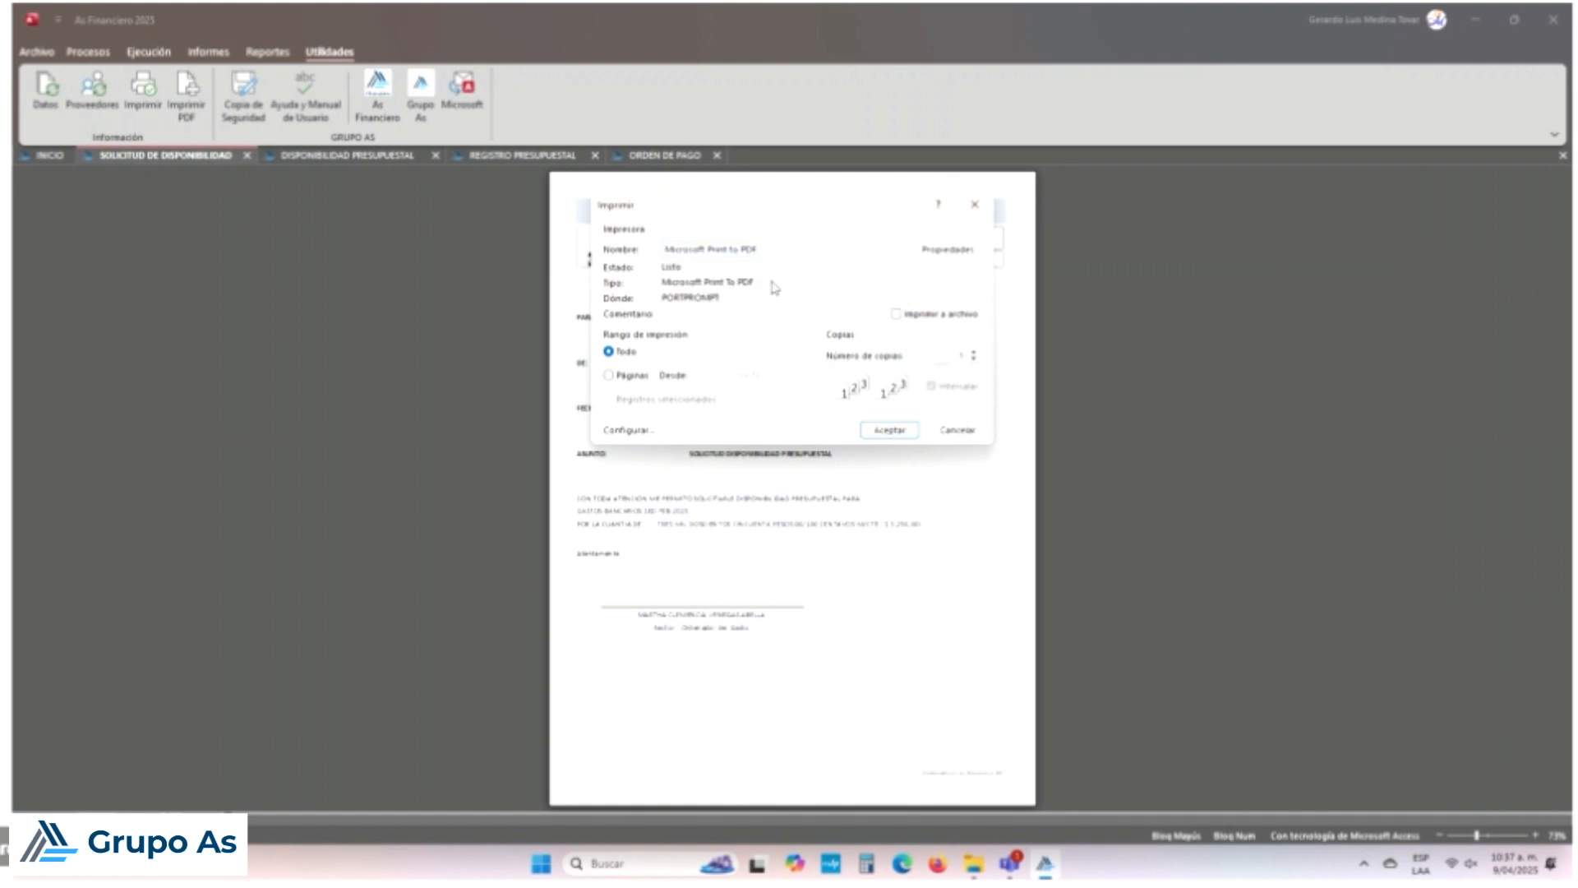
pyautogui.click(904, 431)
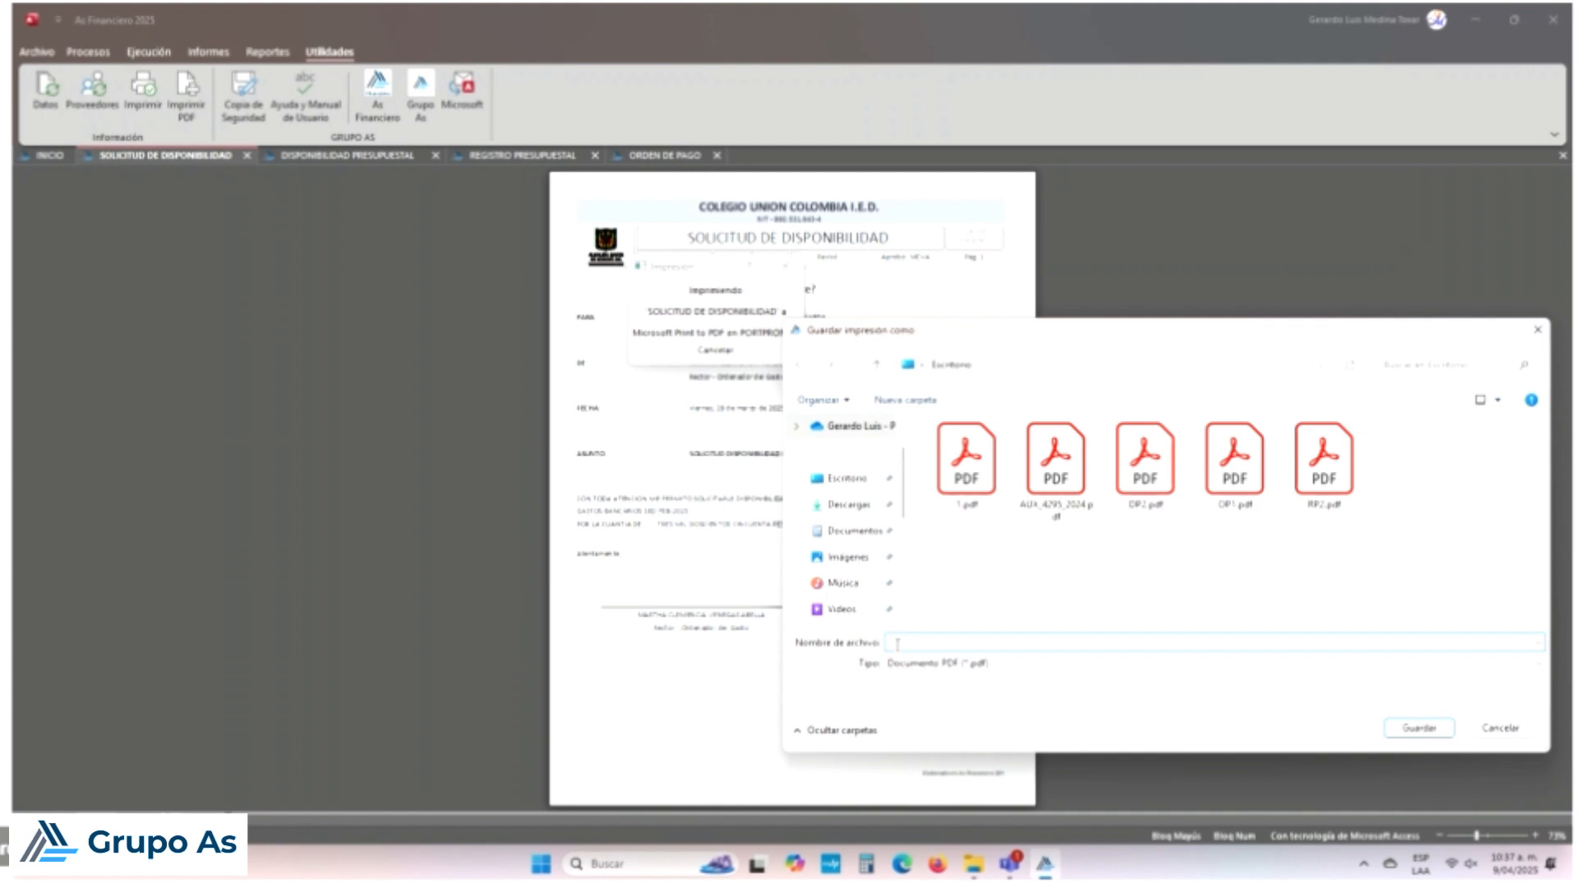
pyautogui.write('SD2')
pyautogui.click(1437, 729)
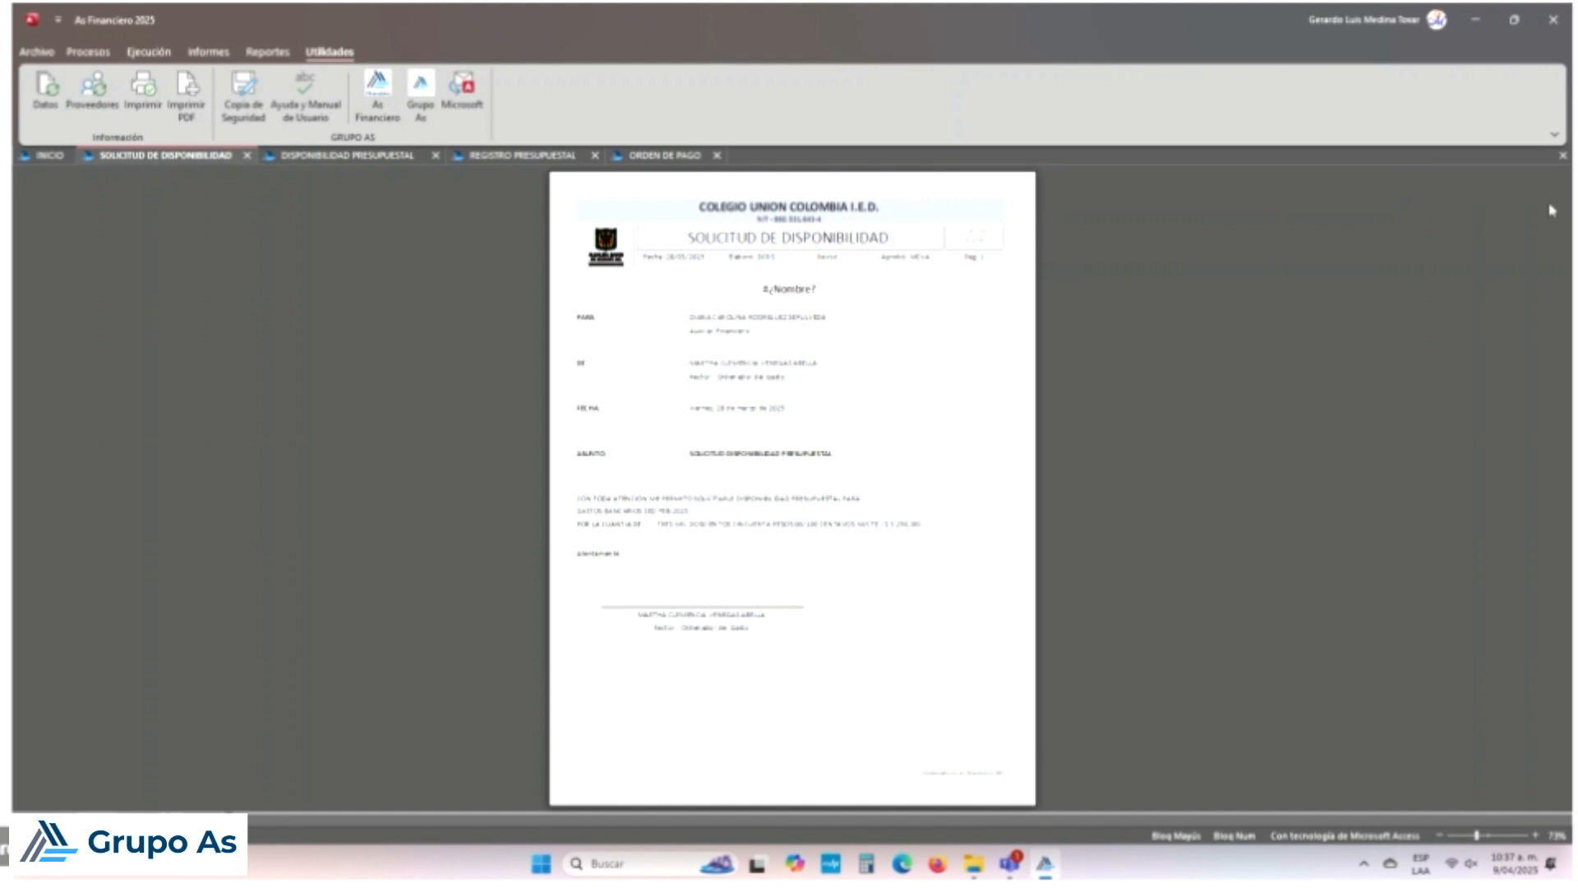
# Step: Close the Solicitud, Orden de Pago, Registro and Disponibilidad tabs, then open Egresos under Procesos
pyautogui.click(1562, 155)
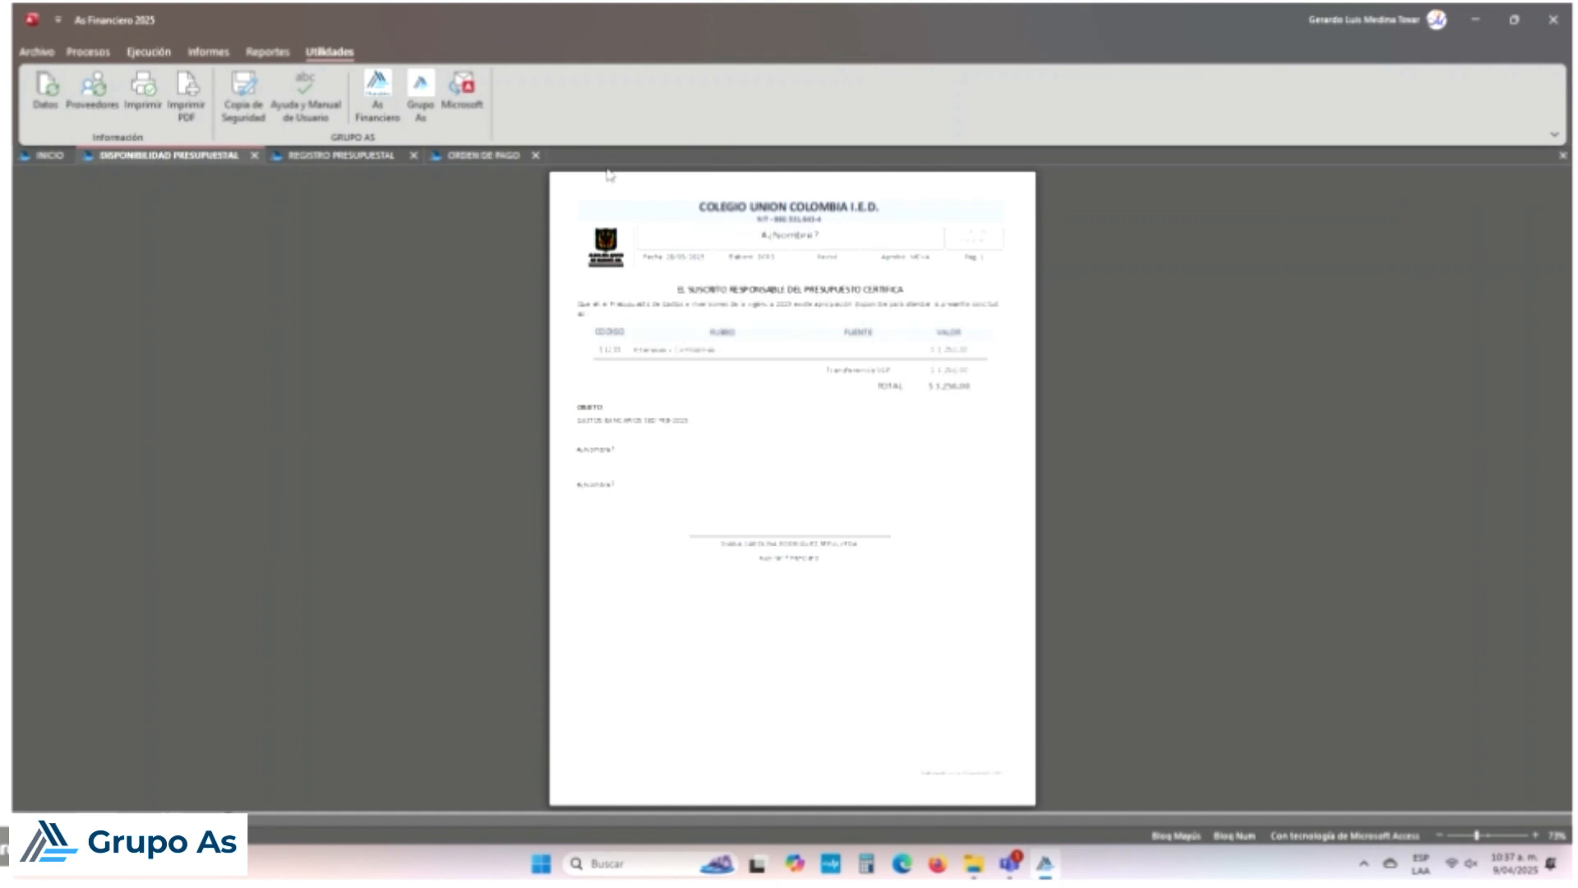
pyautogui.click(536, 156)
pyautogui.click(414, 155)
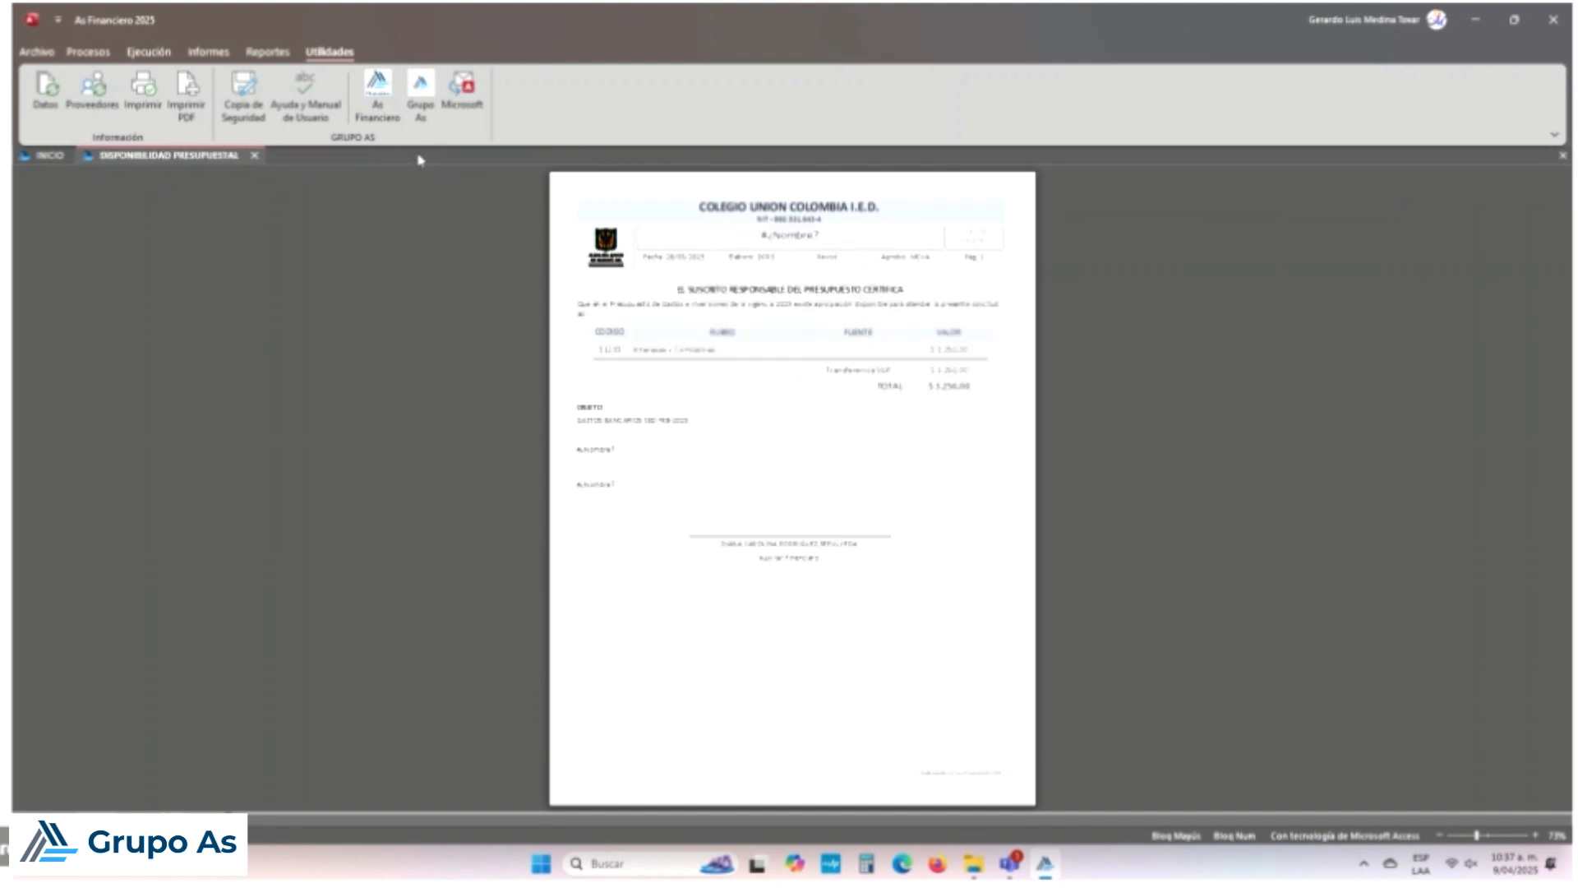
pyautogui.click(255, 155)
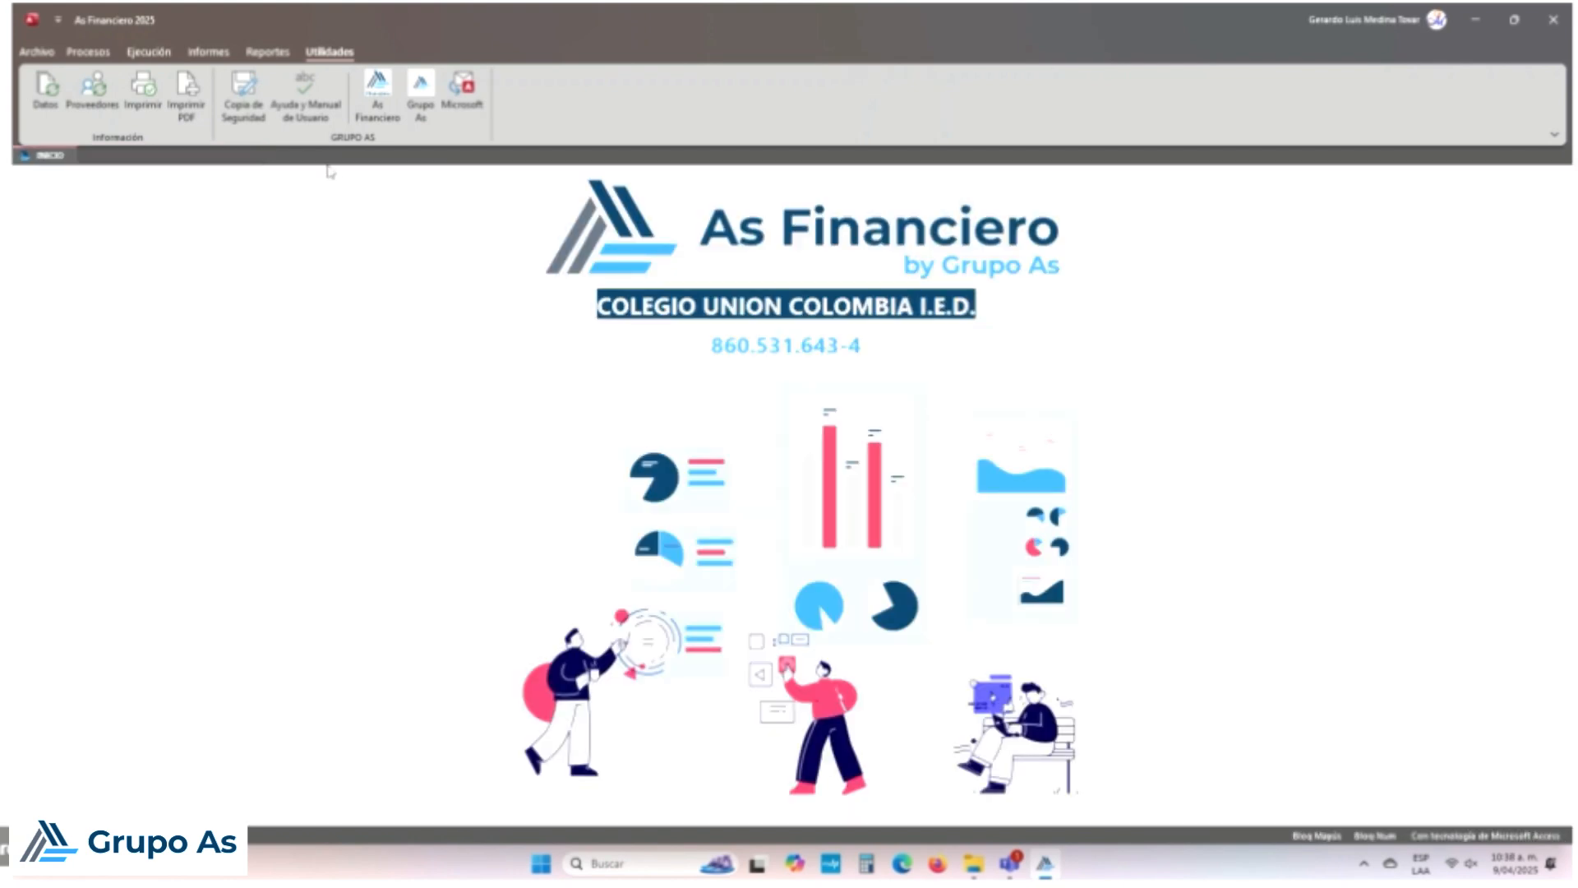
pyautogui.click(88, 52)
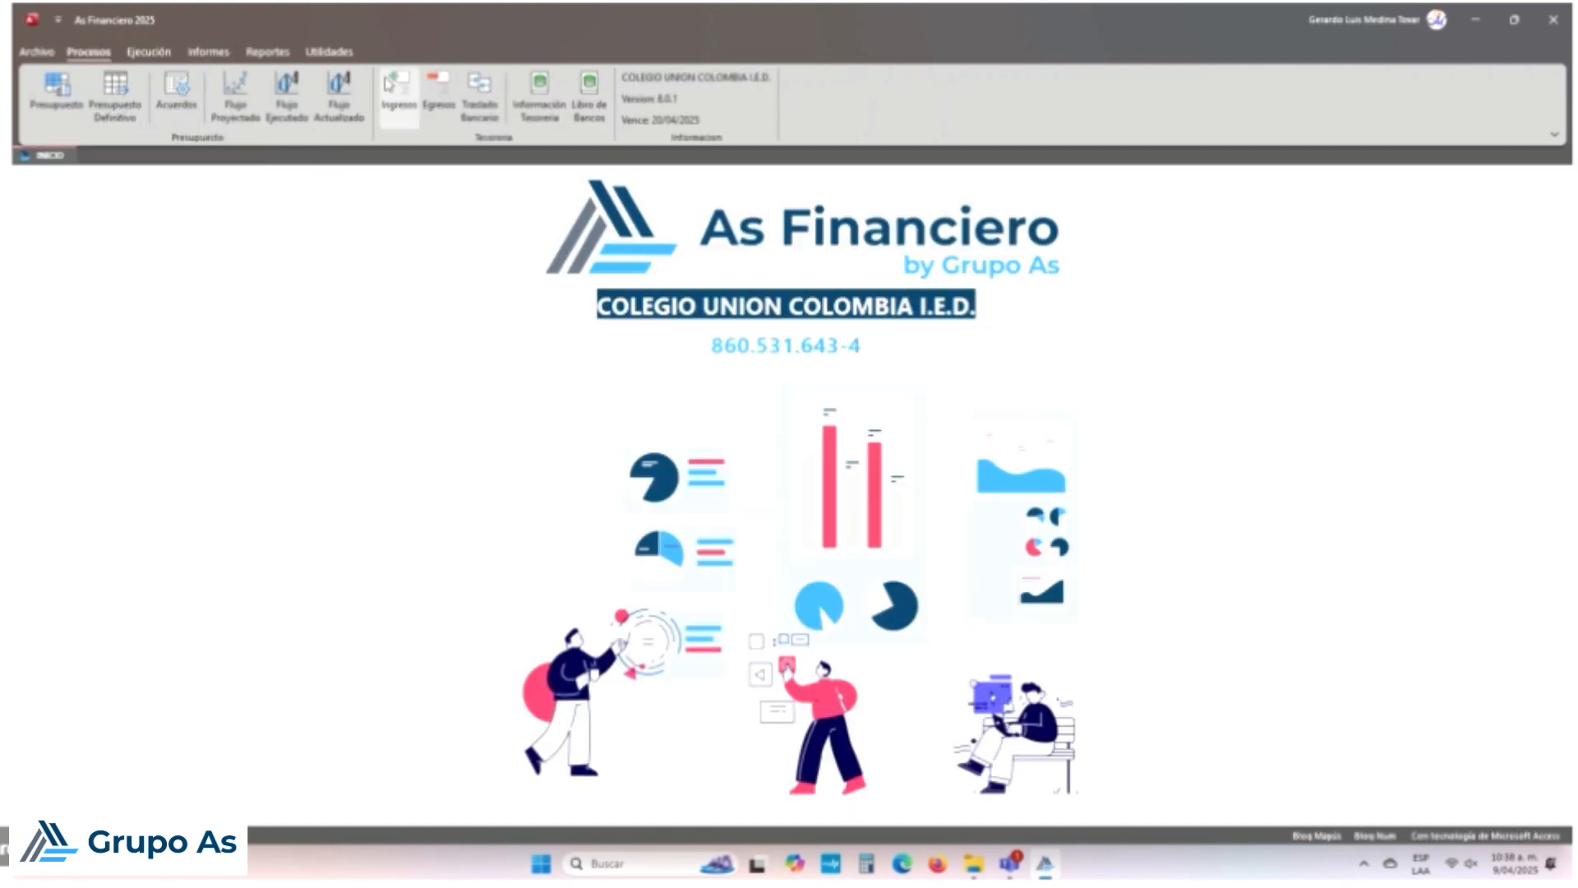
pyautogui.click(433, 102)
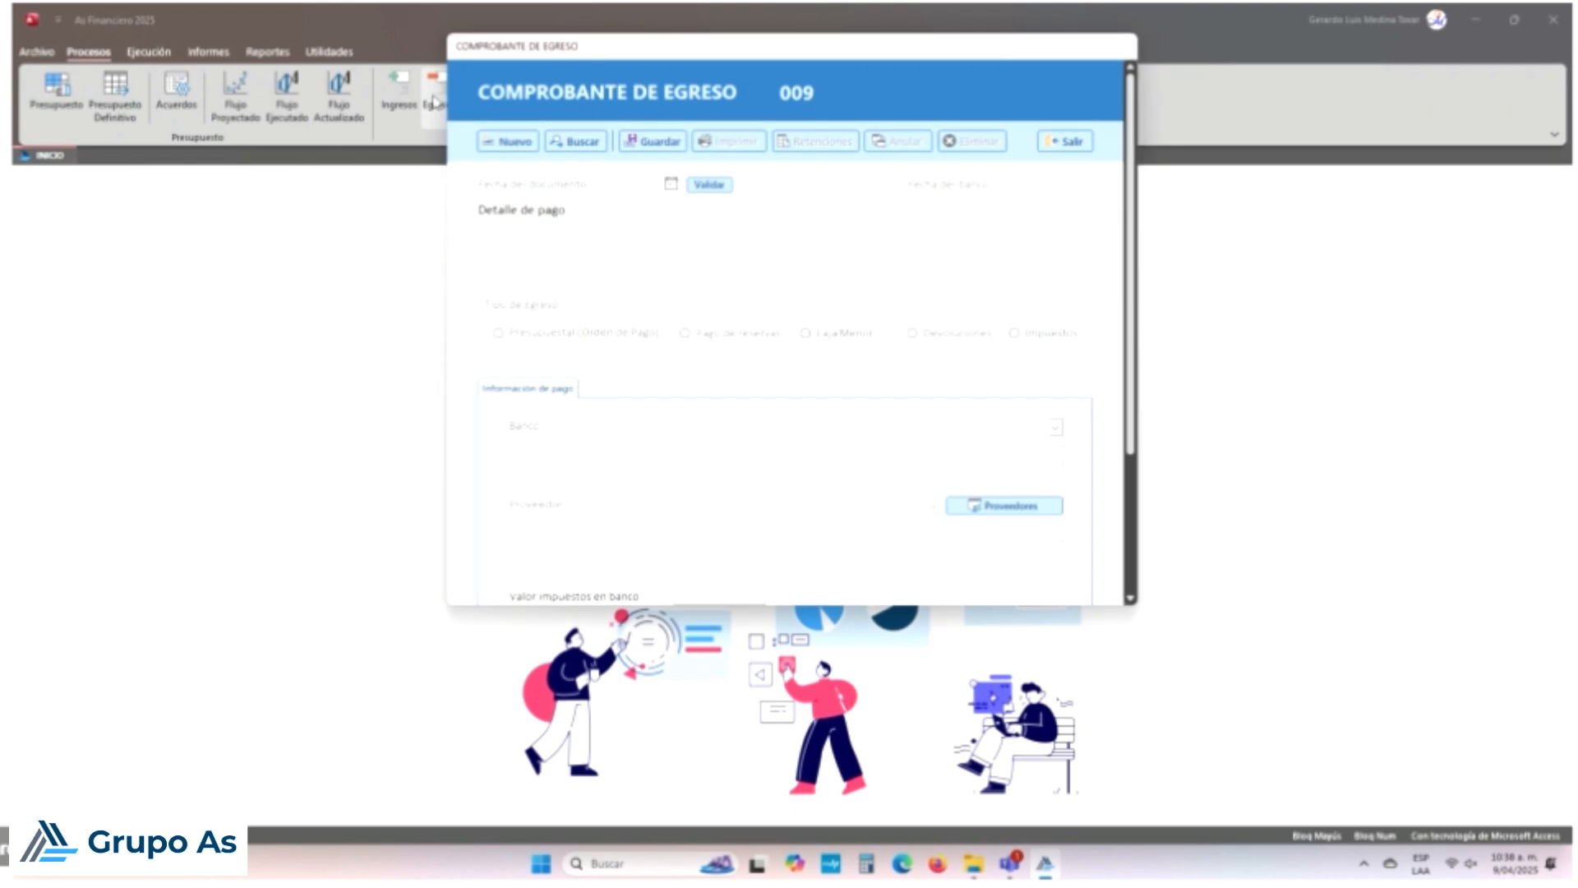
# Step: Start a new Comprobante de Egreso dated 28 March 2025
pyautogui.click(508, 142)
pyautogui.click(832, 487)
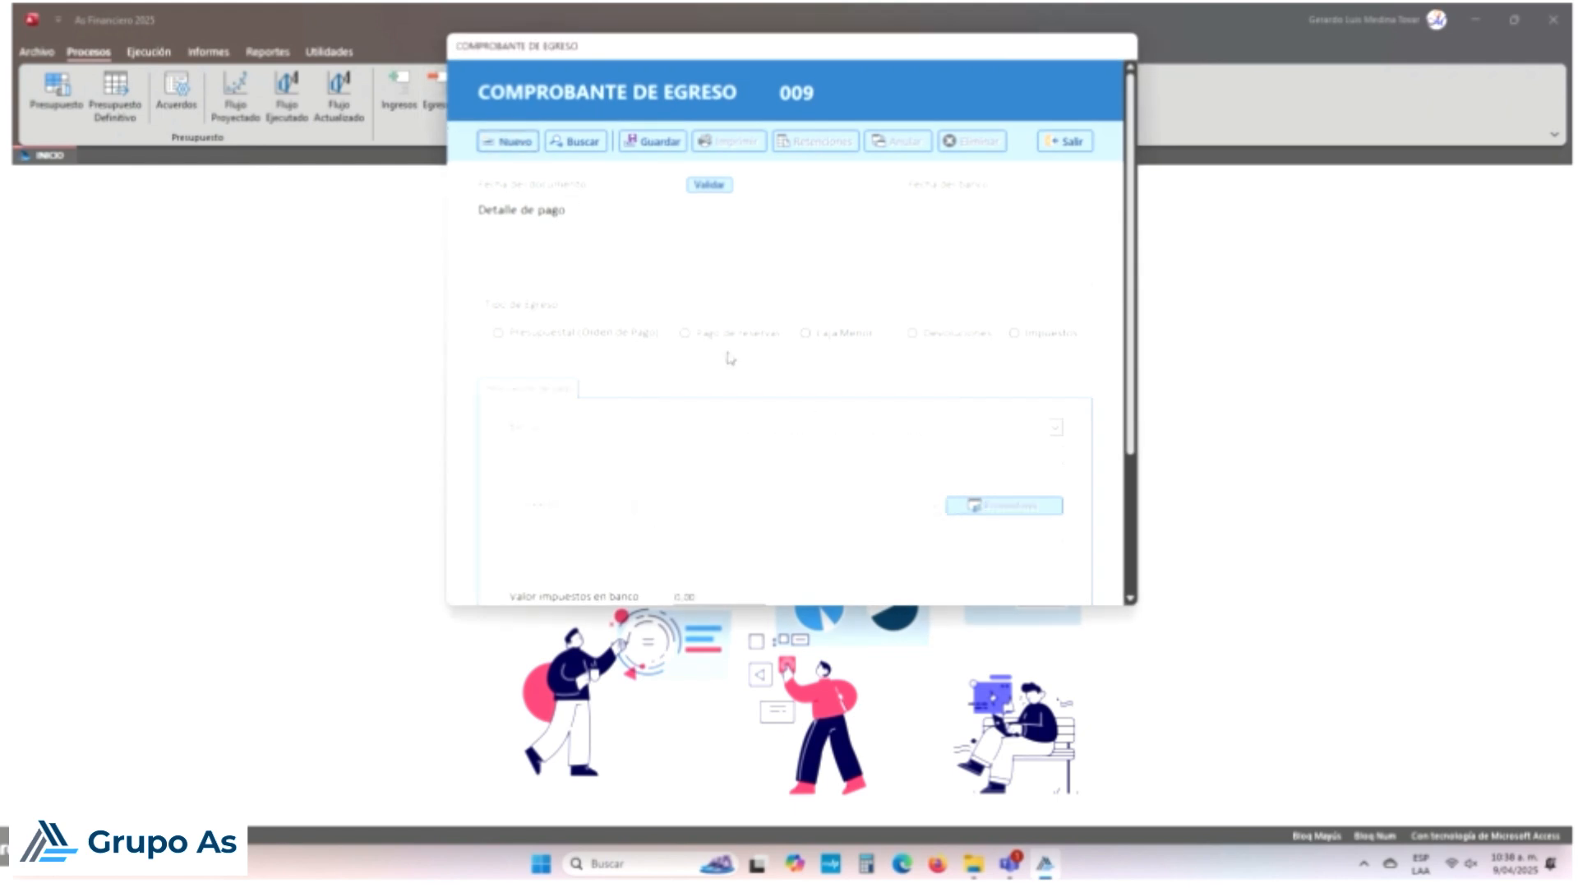
pyautogui.click(668, 186)
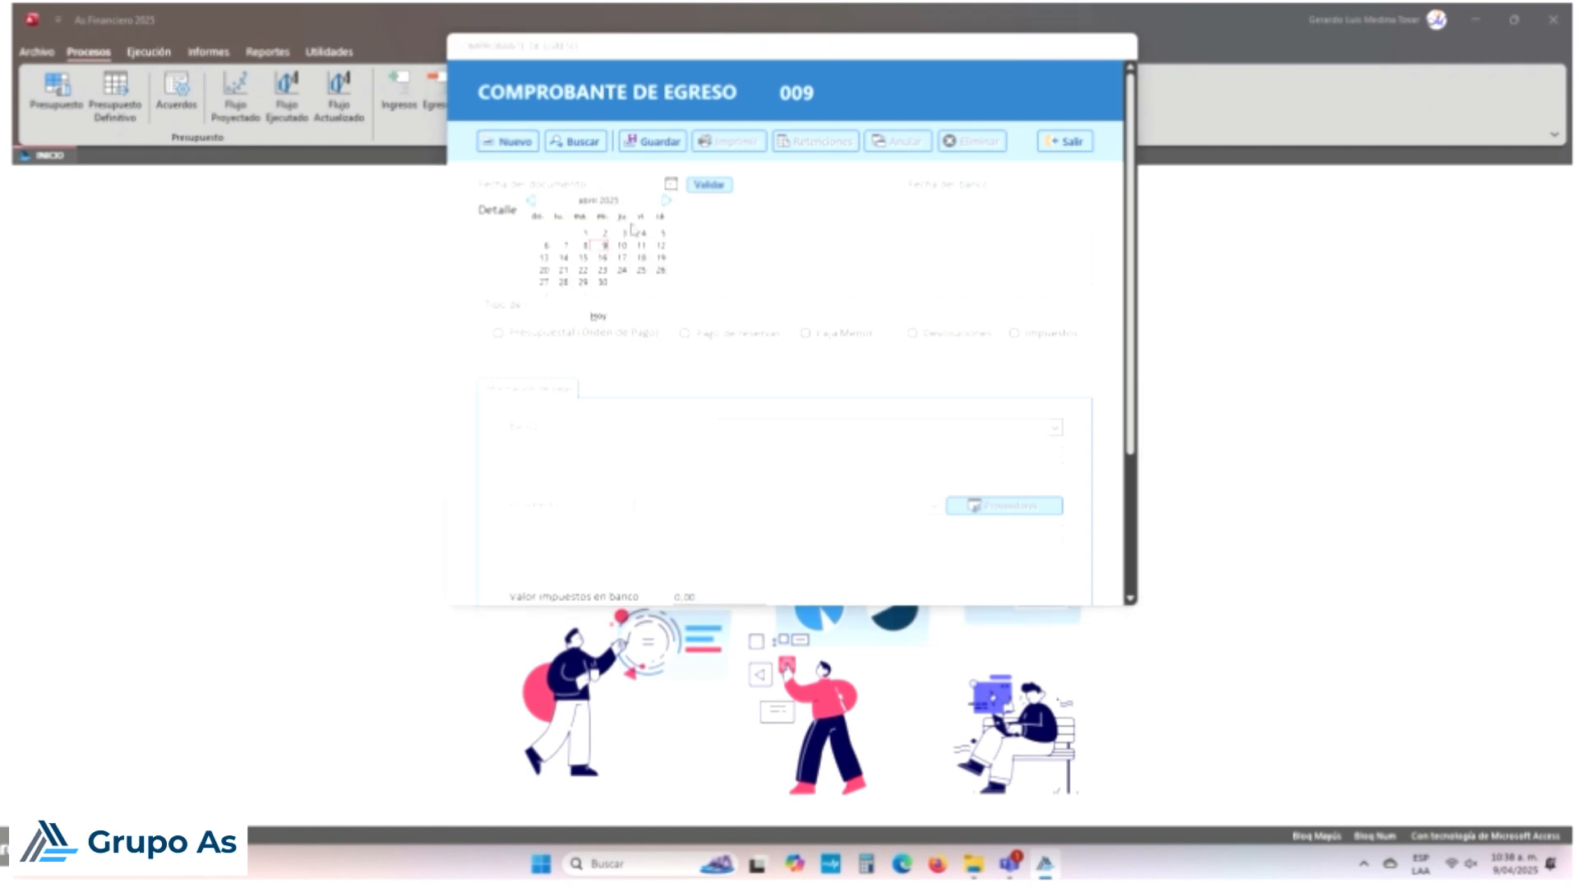
pyautogui.click(531, 203)
pyautogui.click(641, 282)
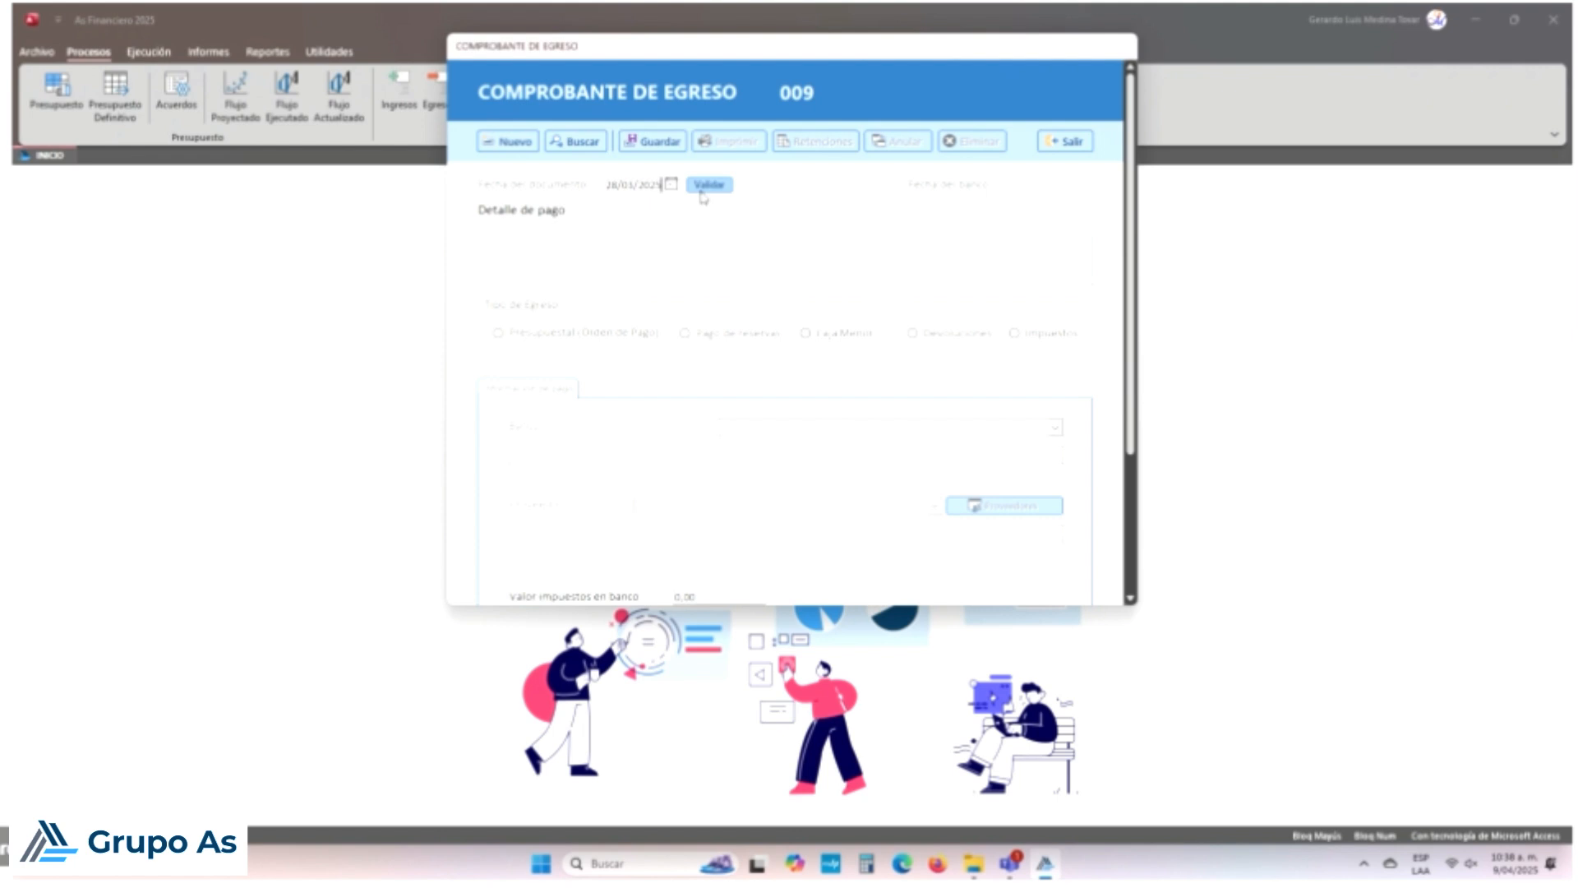
# Step: Mark it Presupuestal (Orden de Pago), paid from bank 300 Banco SED, and show the Orden de Pago section
pyautogui.click(678, 239)
pyautogui.click(498, 333)
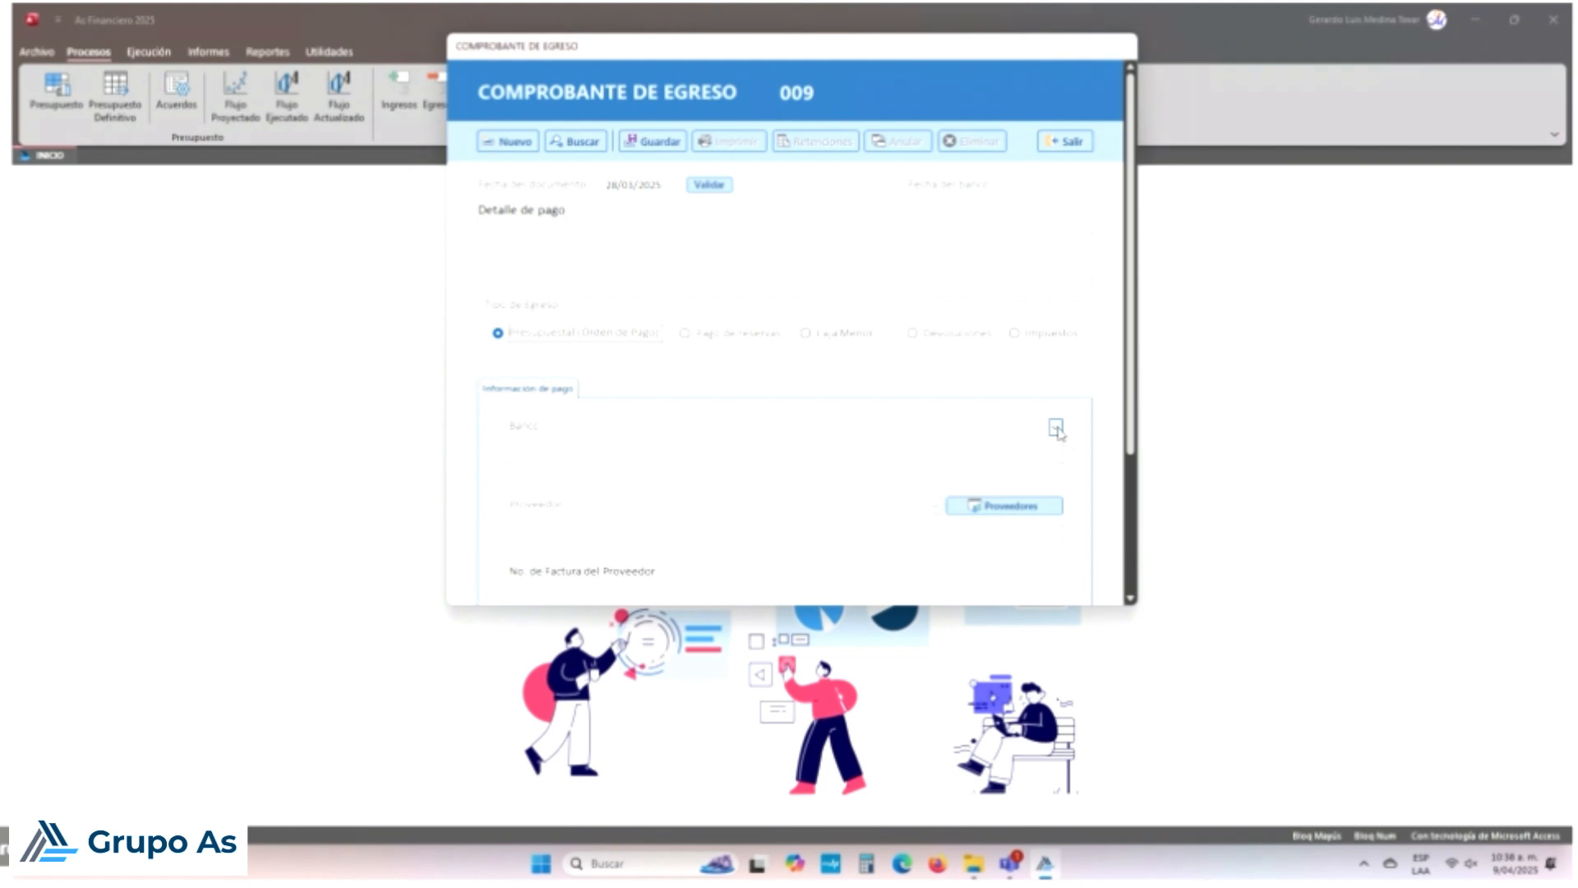
pyautogui.click(1055, 427)
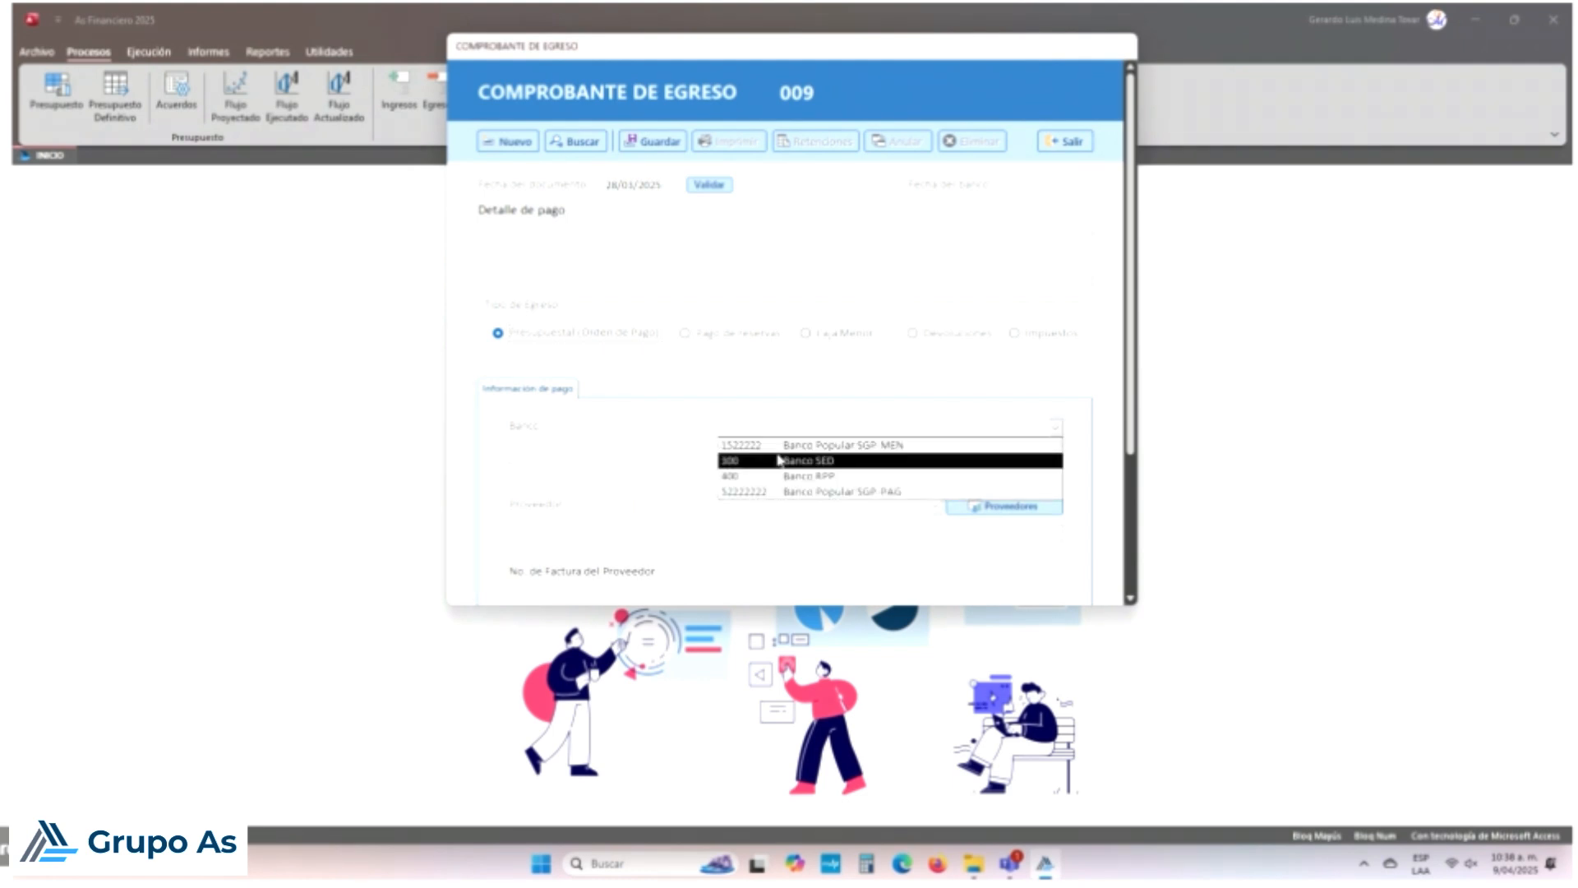
pyautogui.click(806, 461)
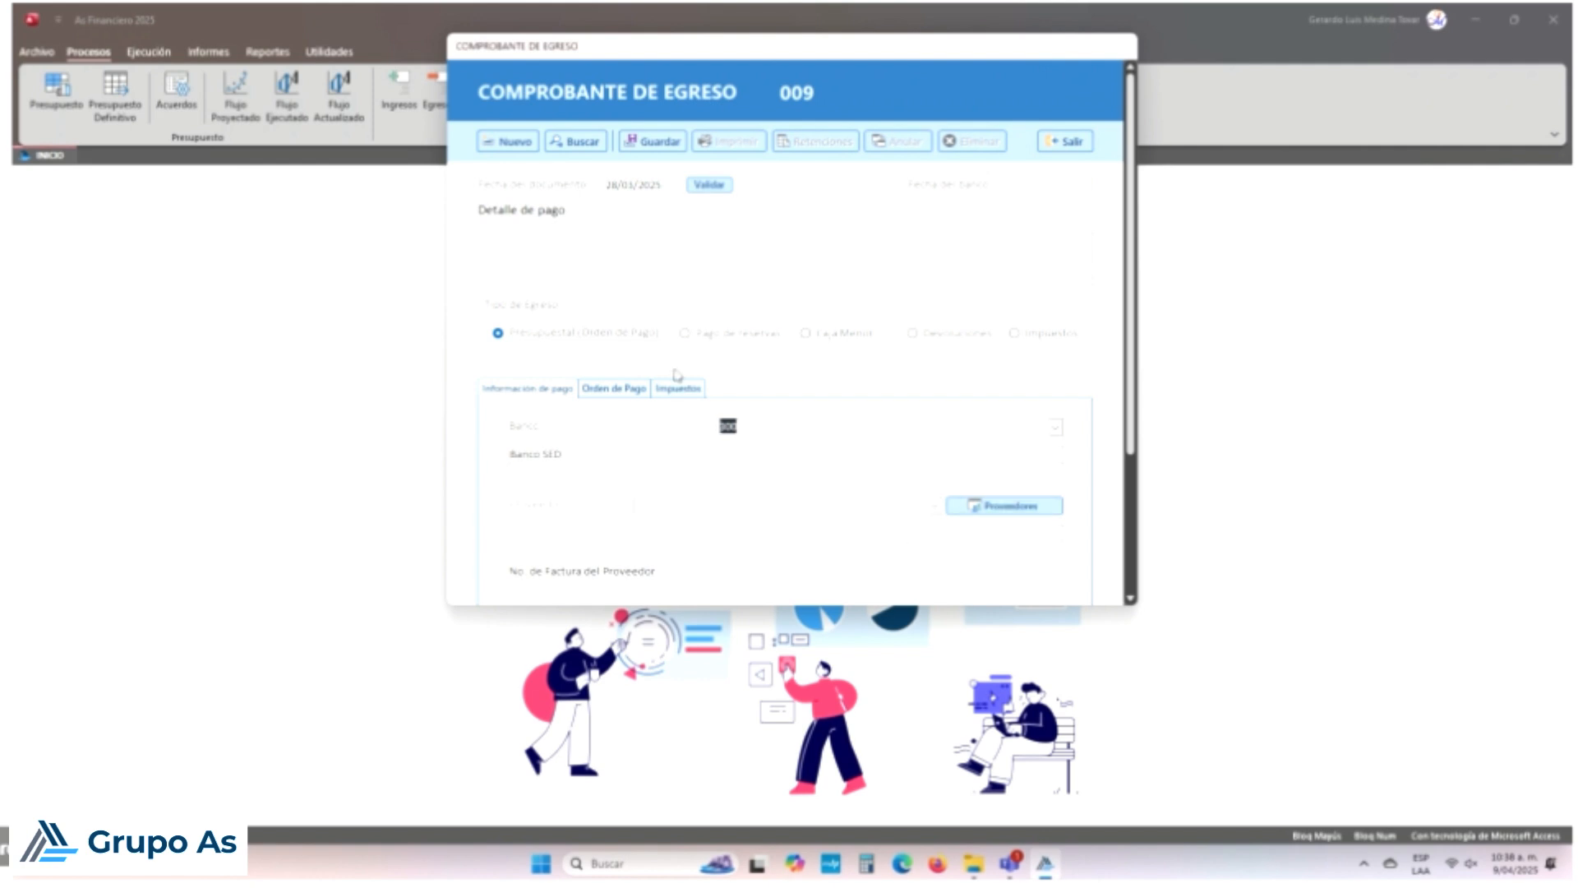
pyautogui.click(1012, 504)
pyautogui.click(1031, 182)
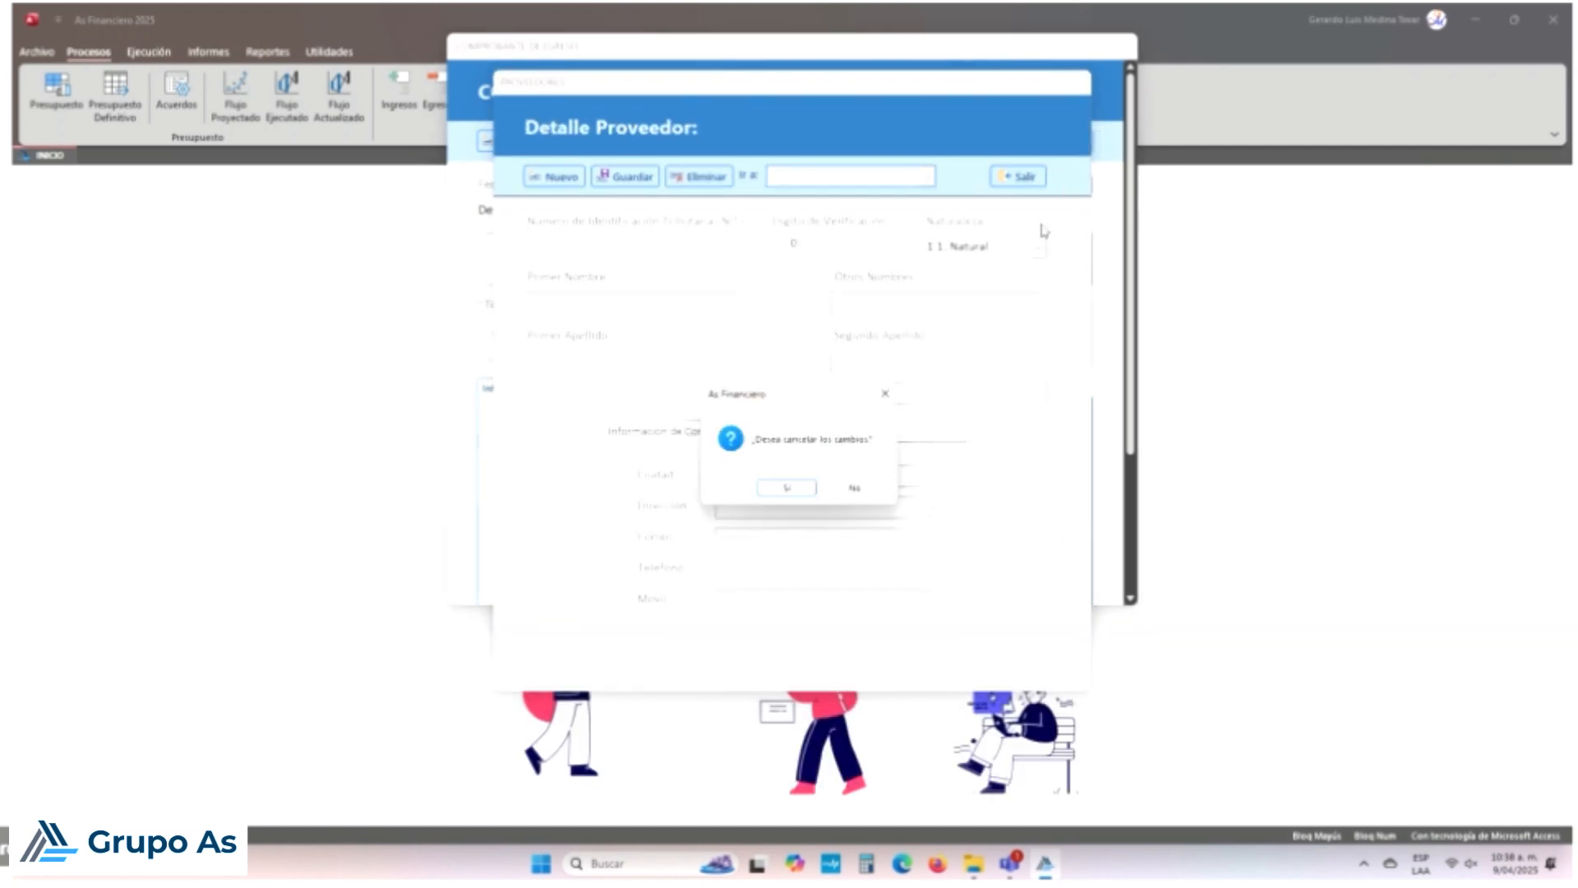
pyautogui.click(787, 488)
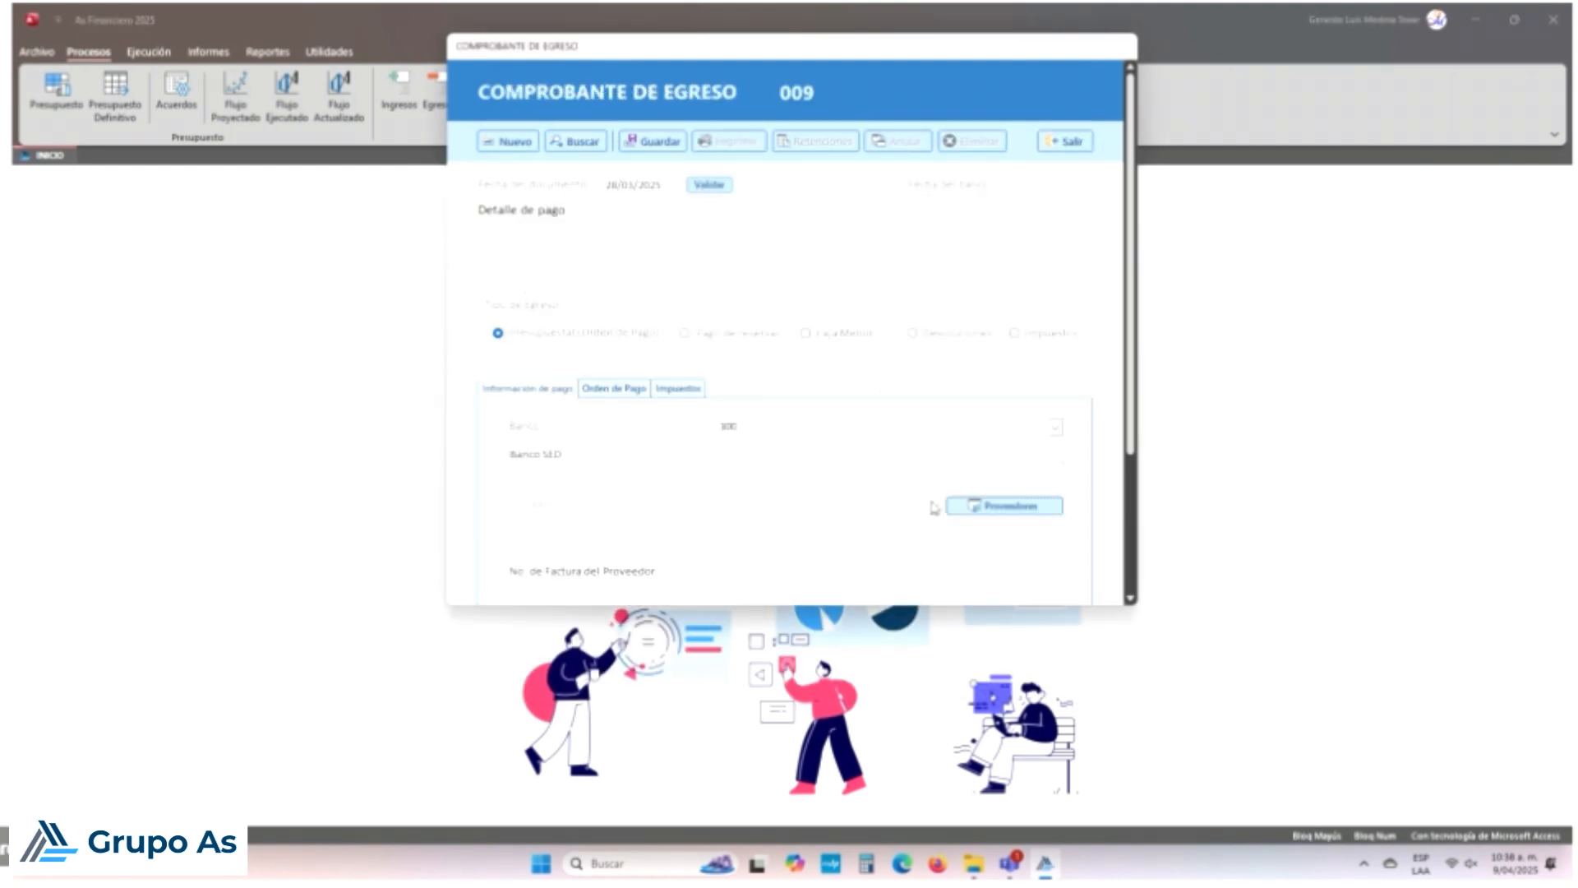
pyautogui.click(629, 391)
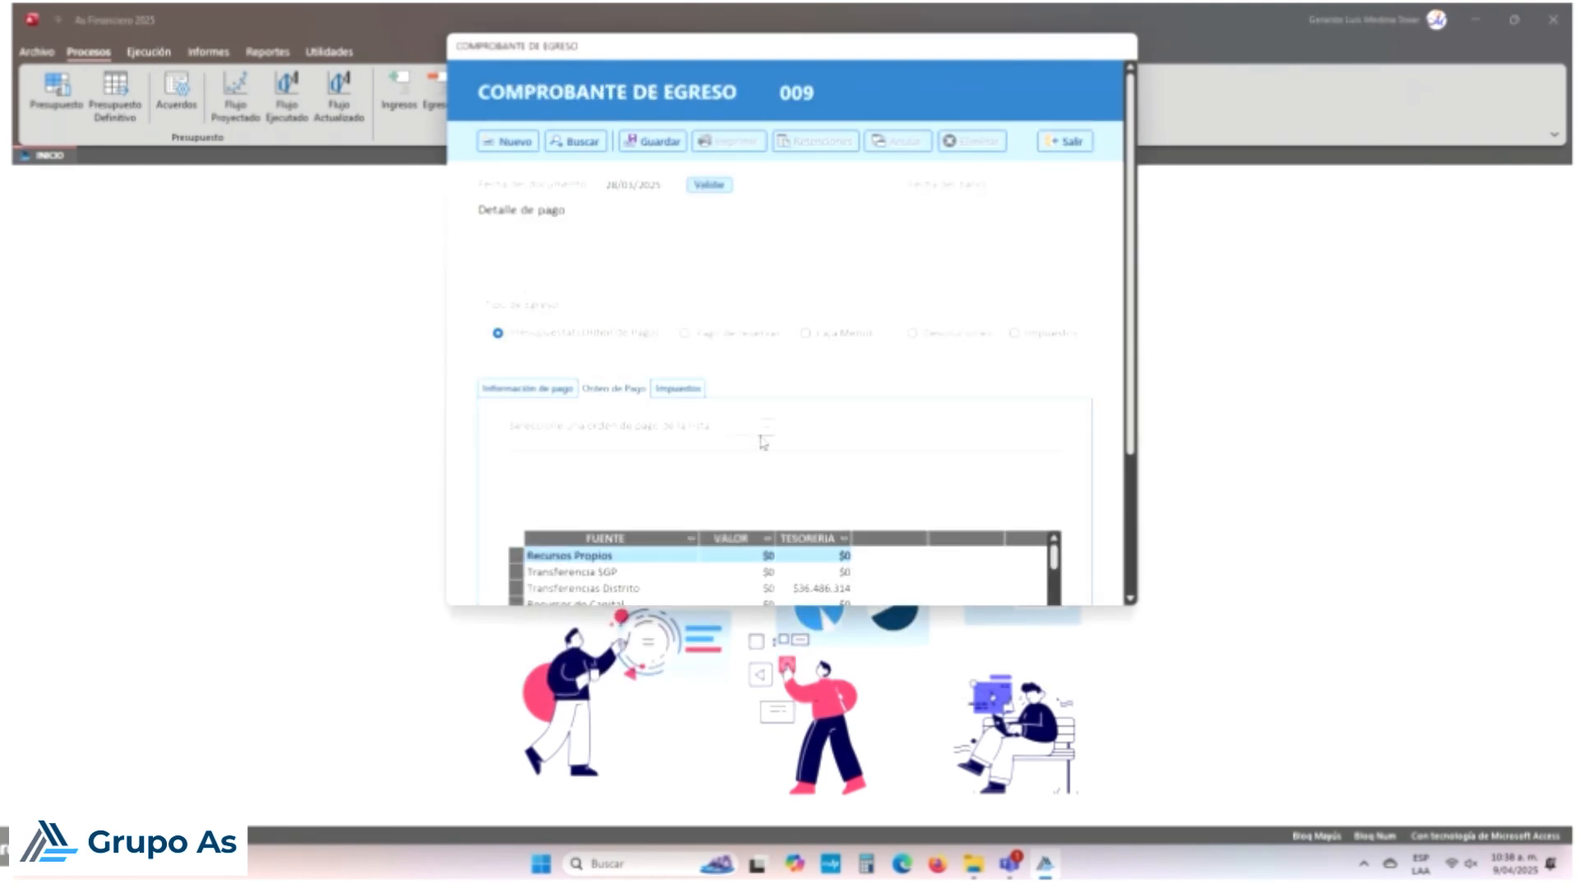
# Step: Select payment order GASTOS BANCARIOS SED FEB-2025 and review its Transferencia SGP value of 3250
pyautogui.click(765, 426)
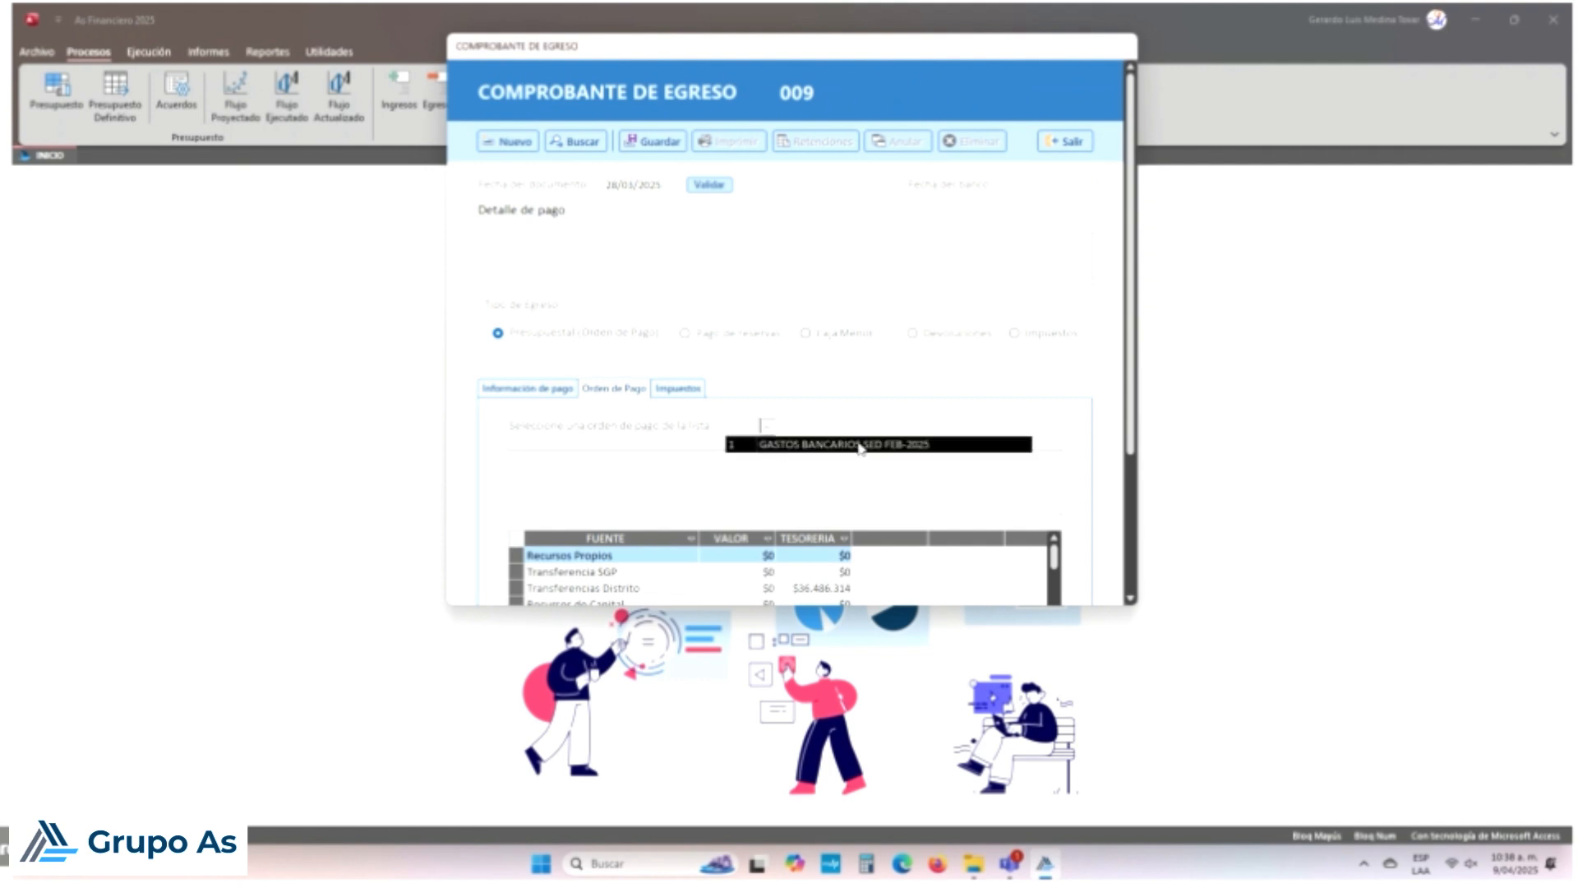
pyautogui.click(891, 444)
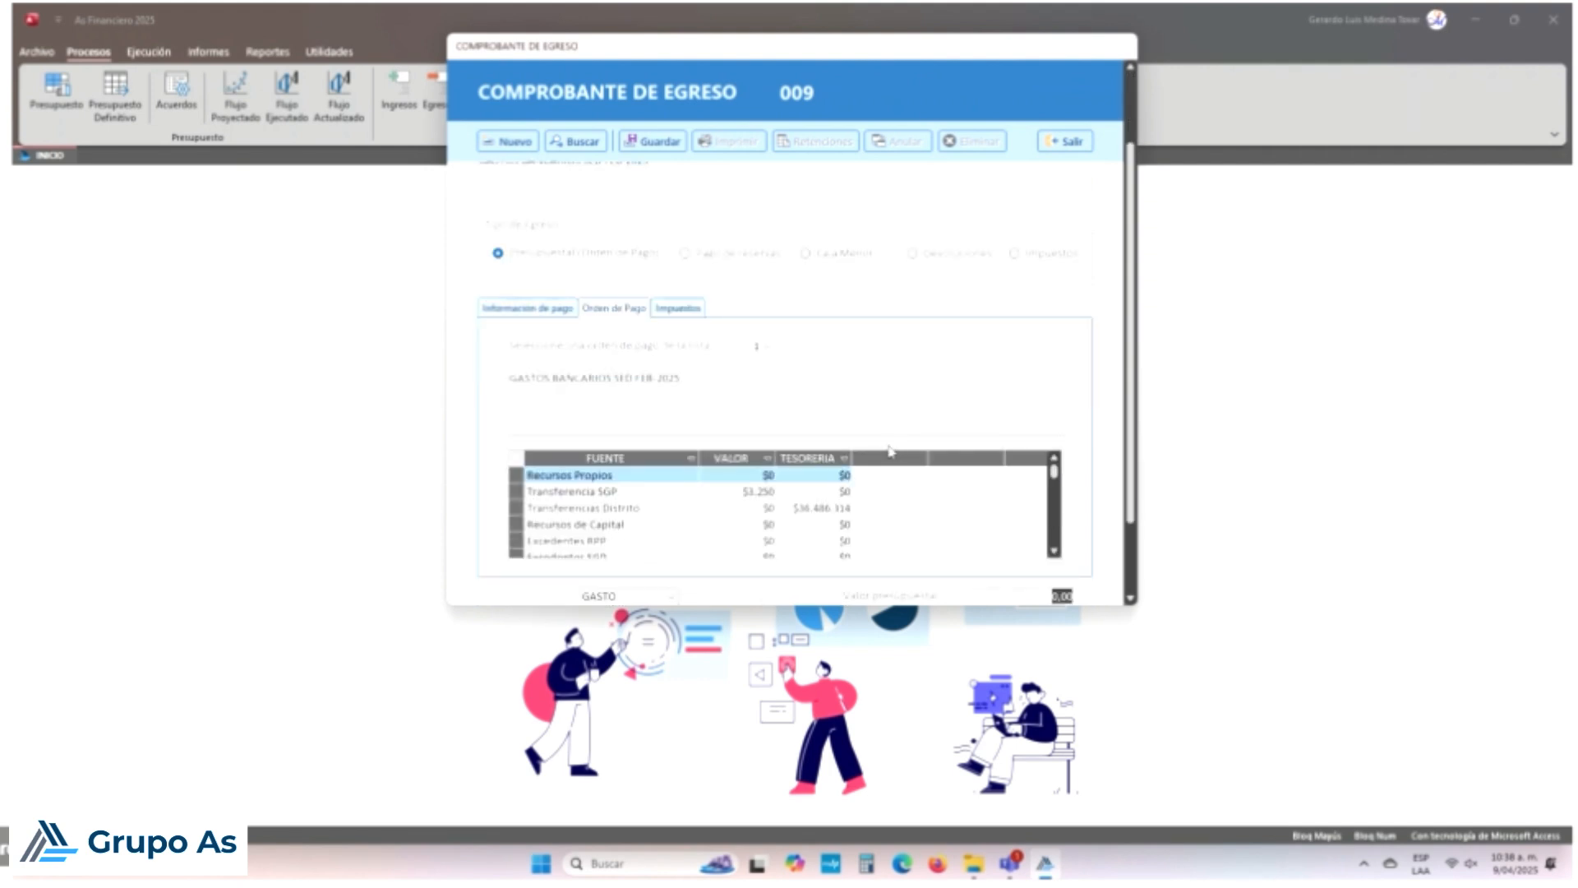
pyautogui.click(731, 488)
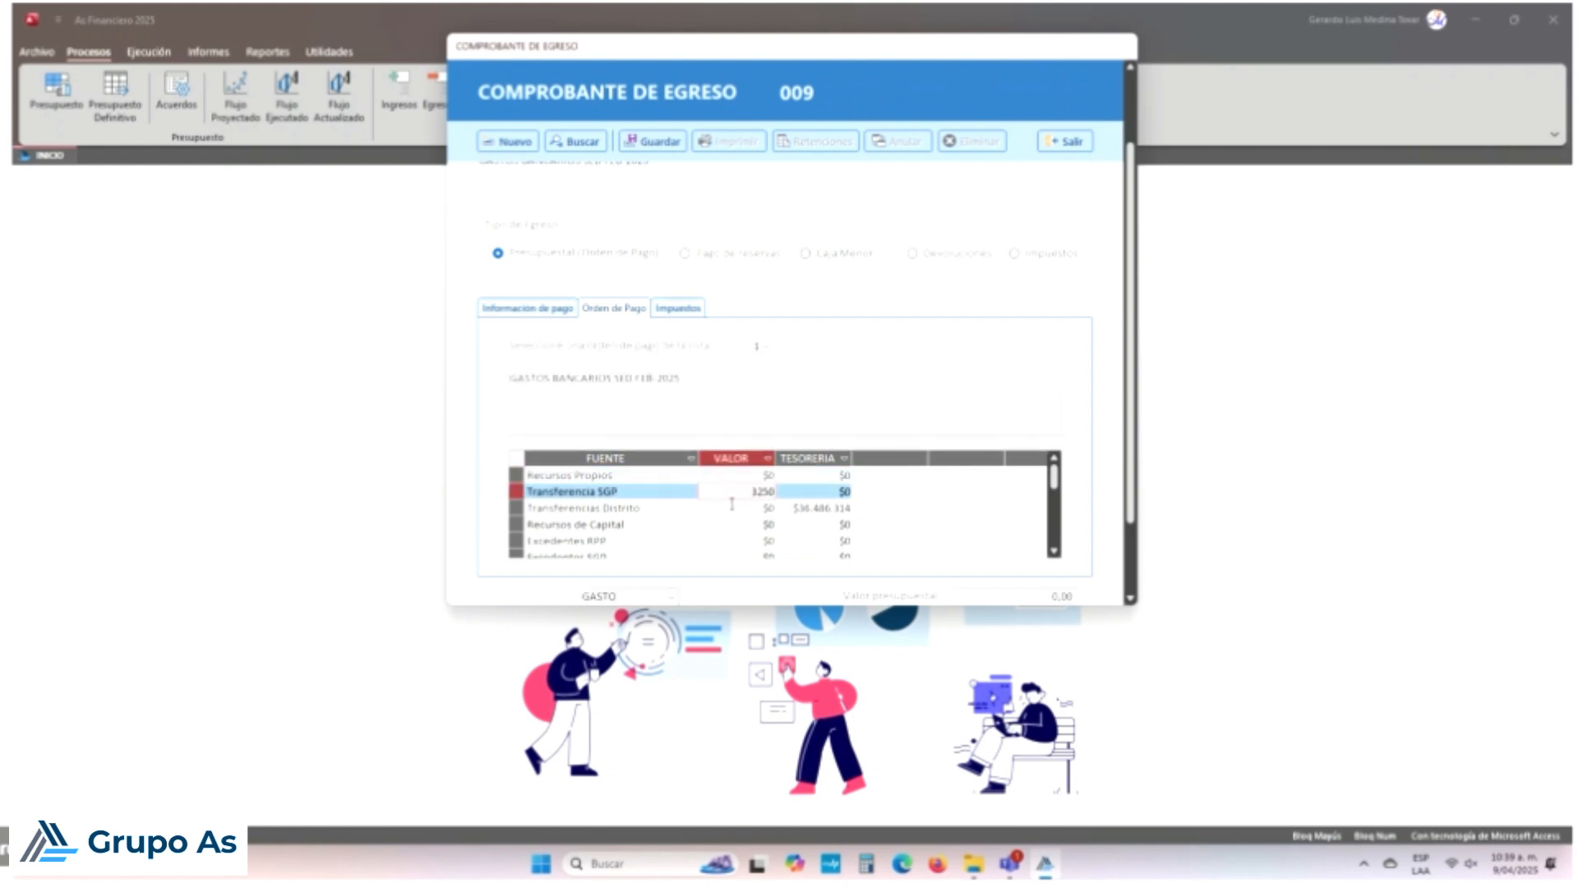
pyautogui.click(818, 508)
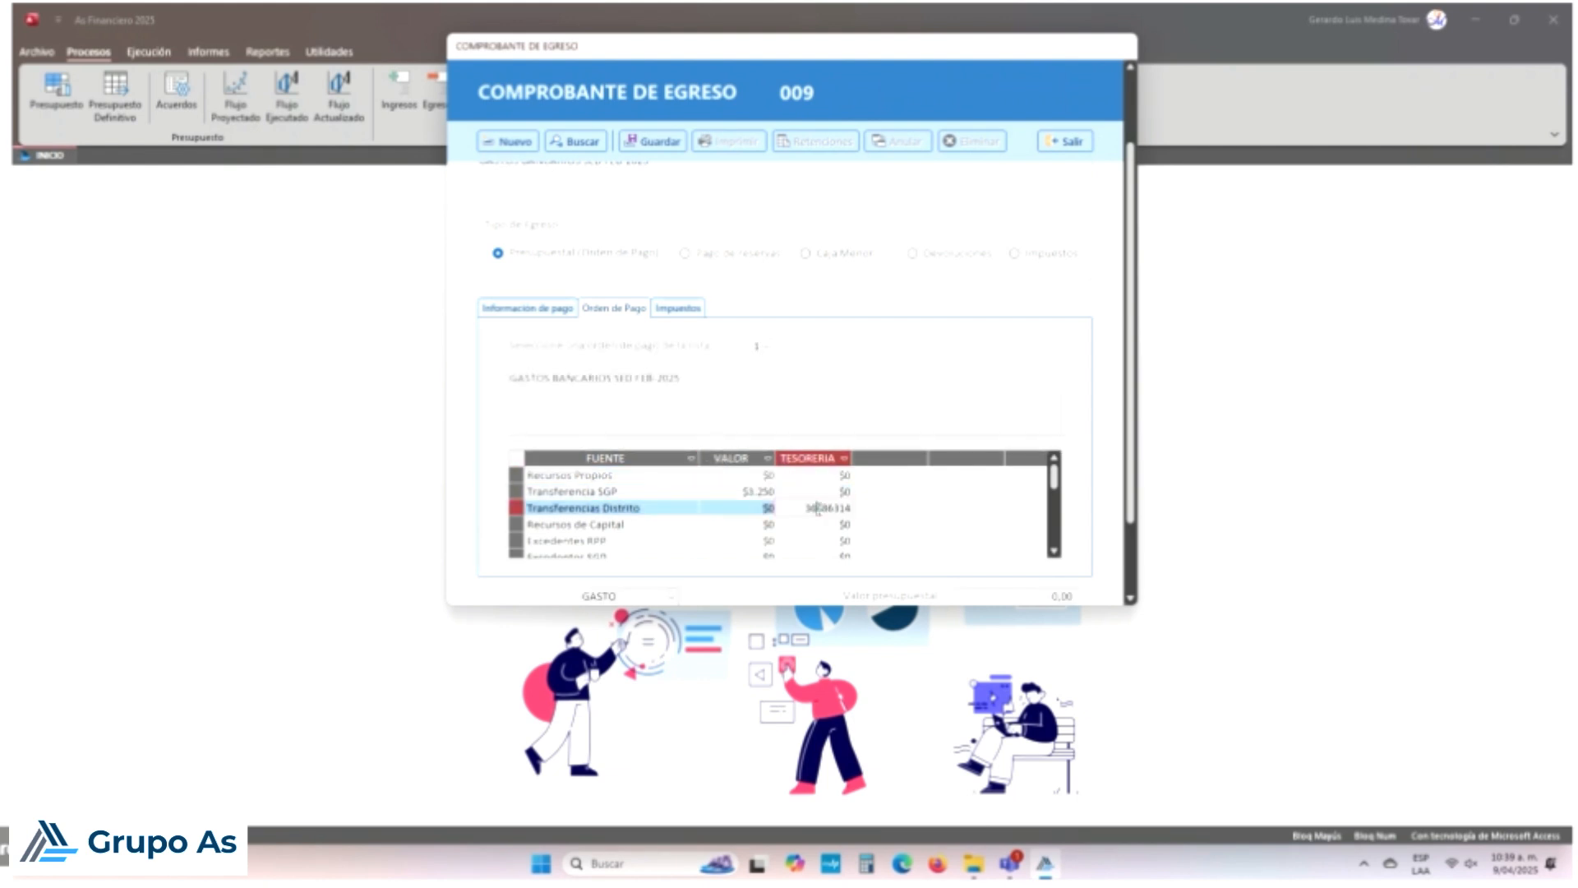
pyautogui.press('Up')
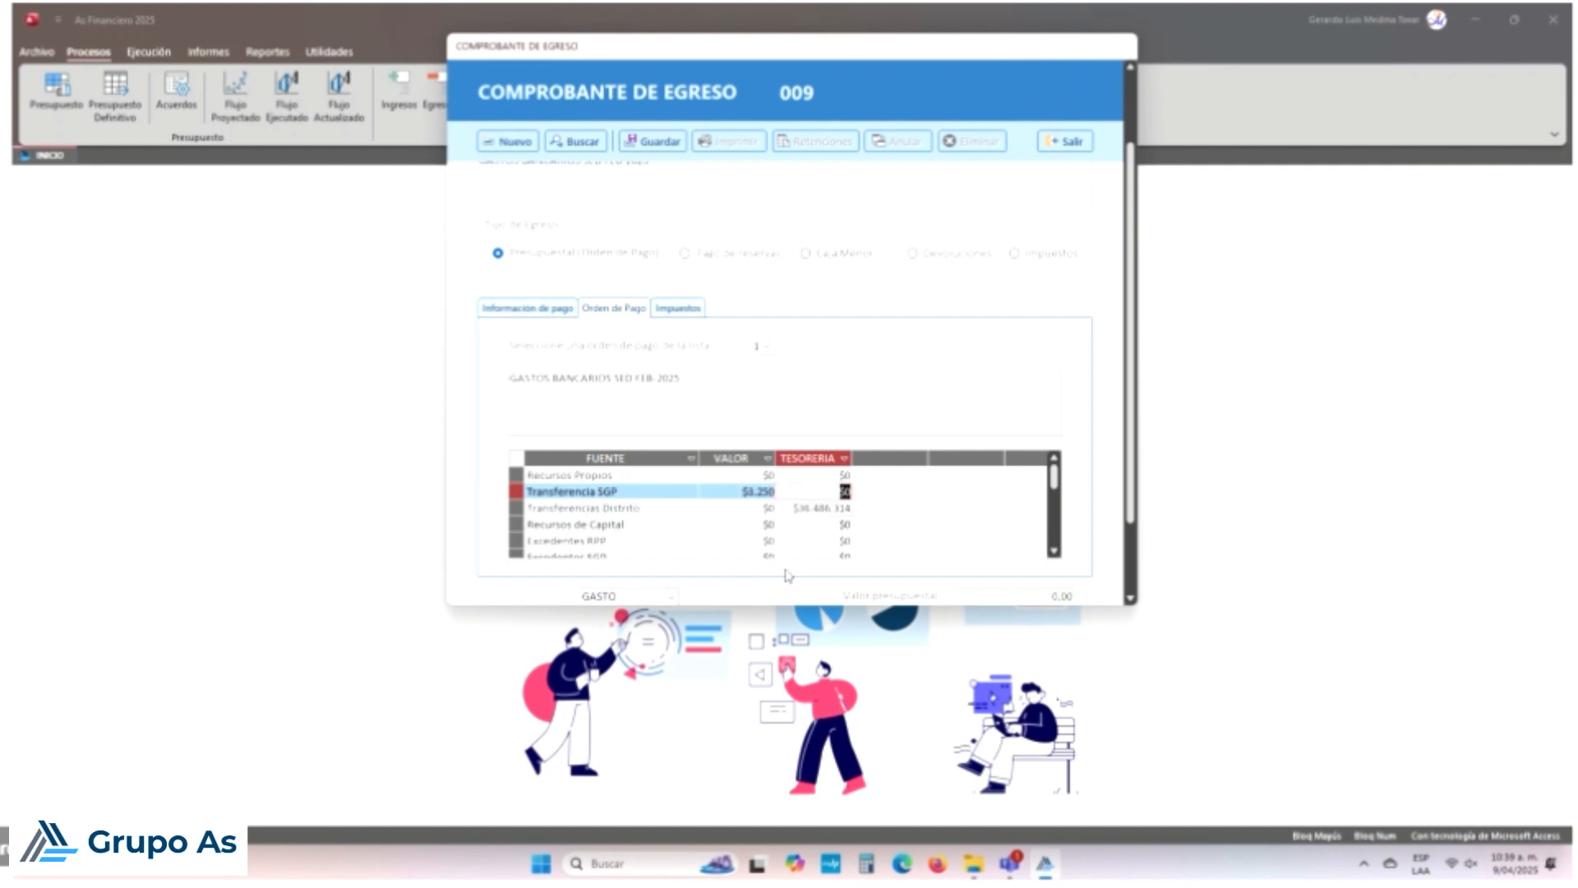
pyautogui.press('Down')
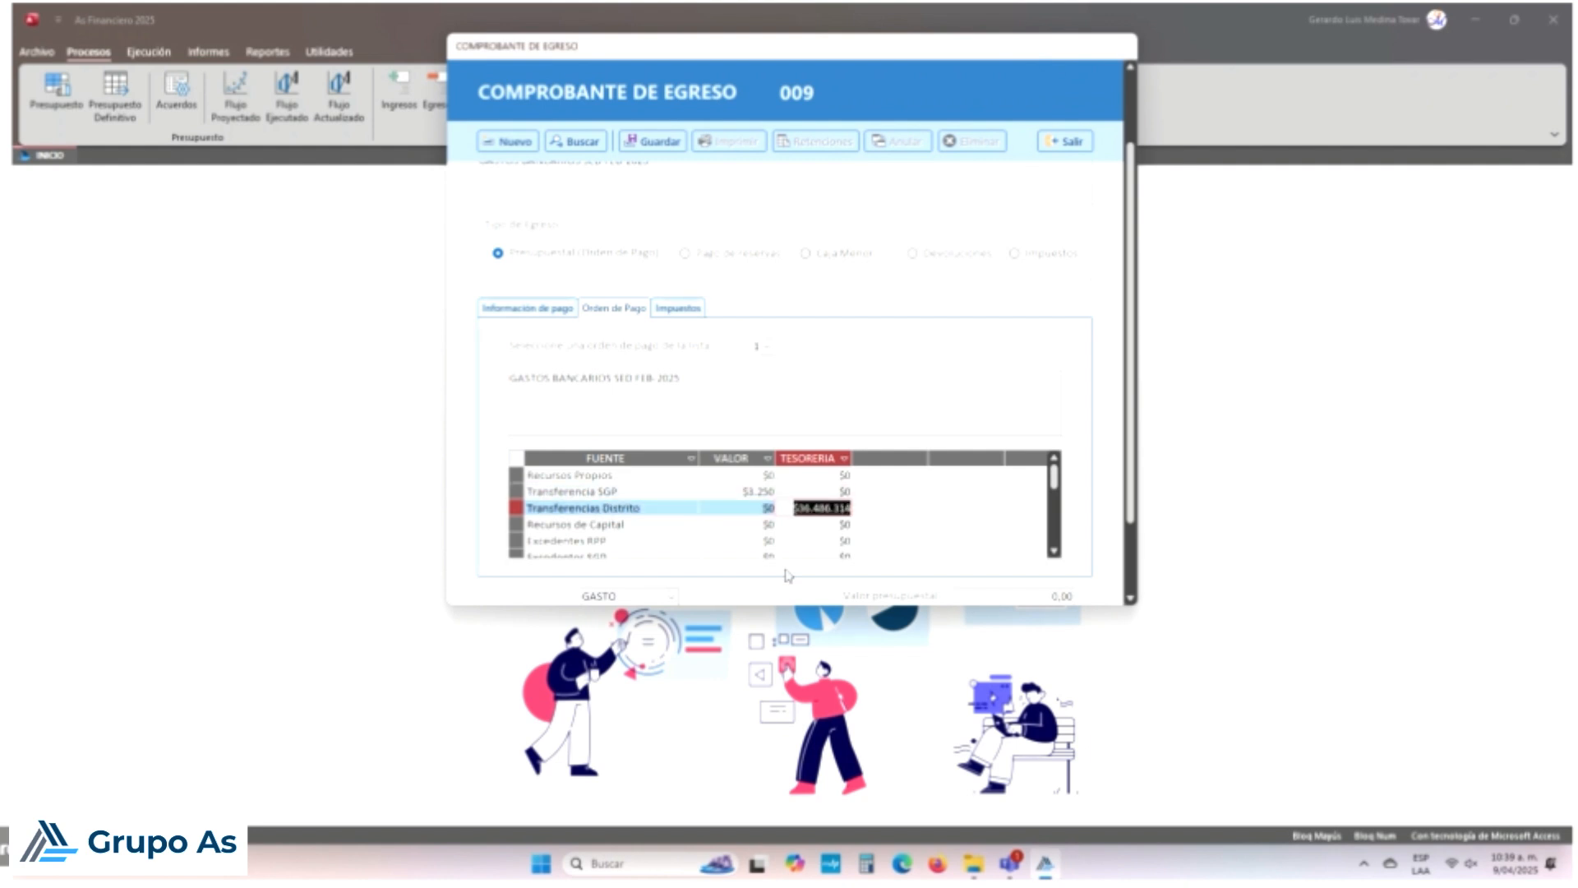
pyautogui.press('Up')
pyautogui.press('Down')
pyautogui.press('Up')
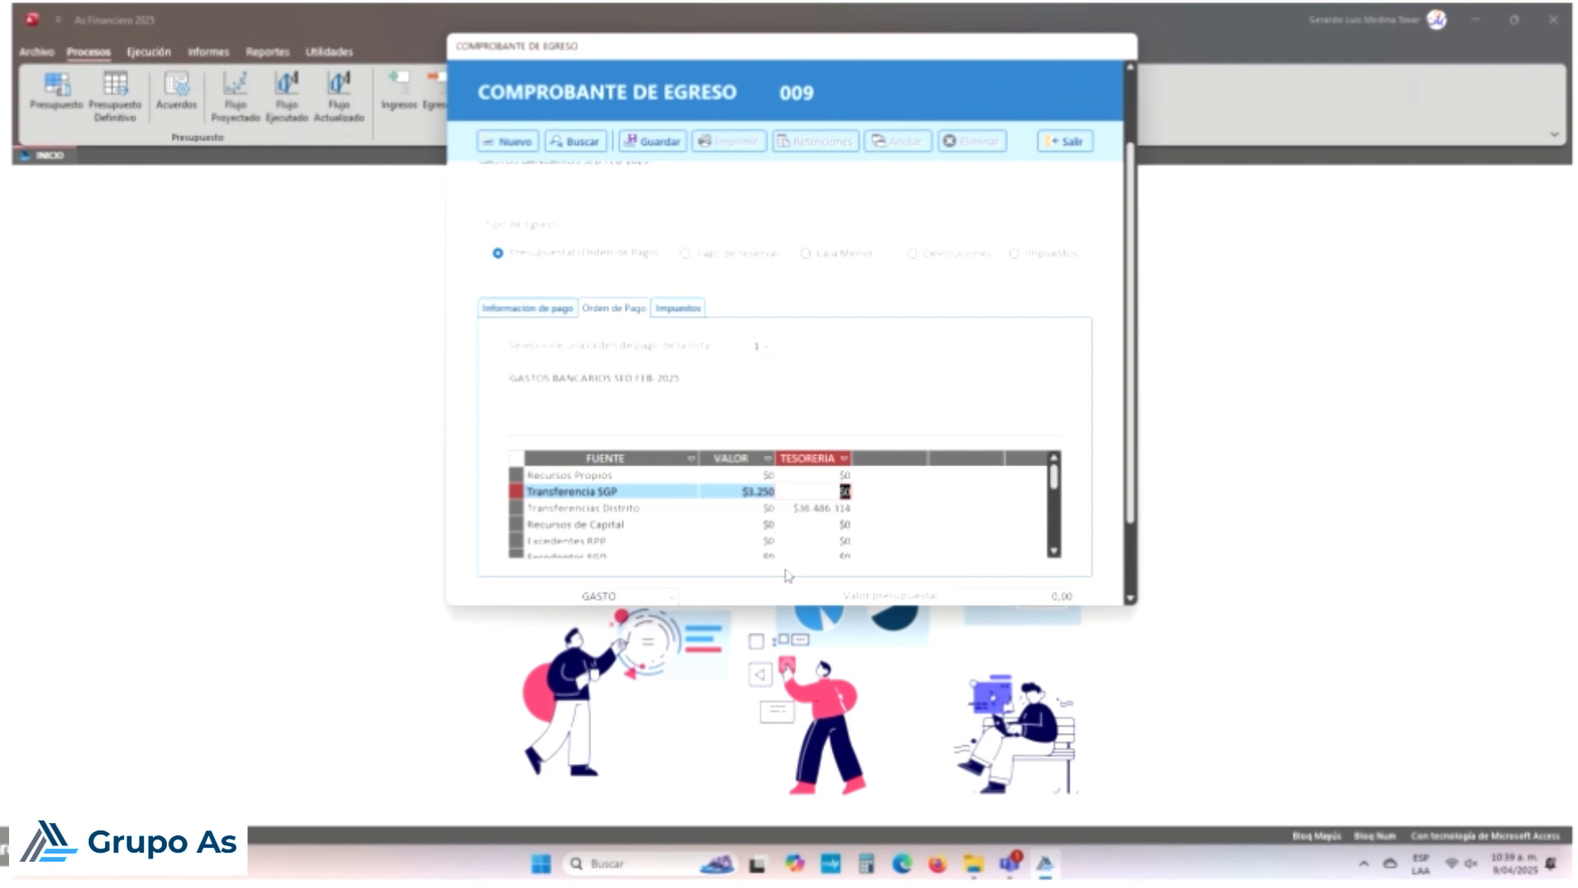
# Step: Check the Transferencia SGP, Transferencias Distrito and Recursos Propios amounts, then view the Impuestos deductions
pyautogui.click(726, 486)
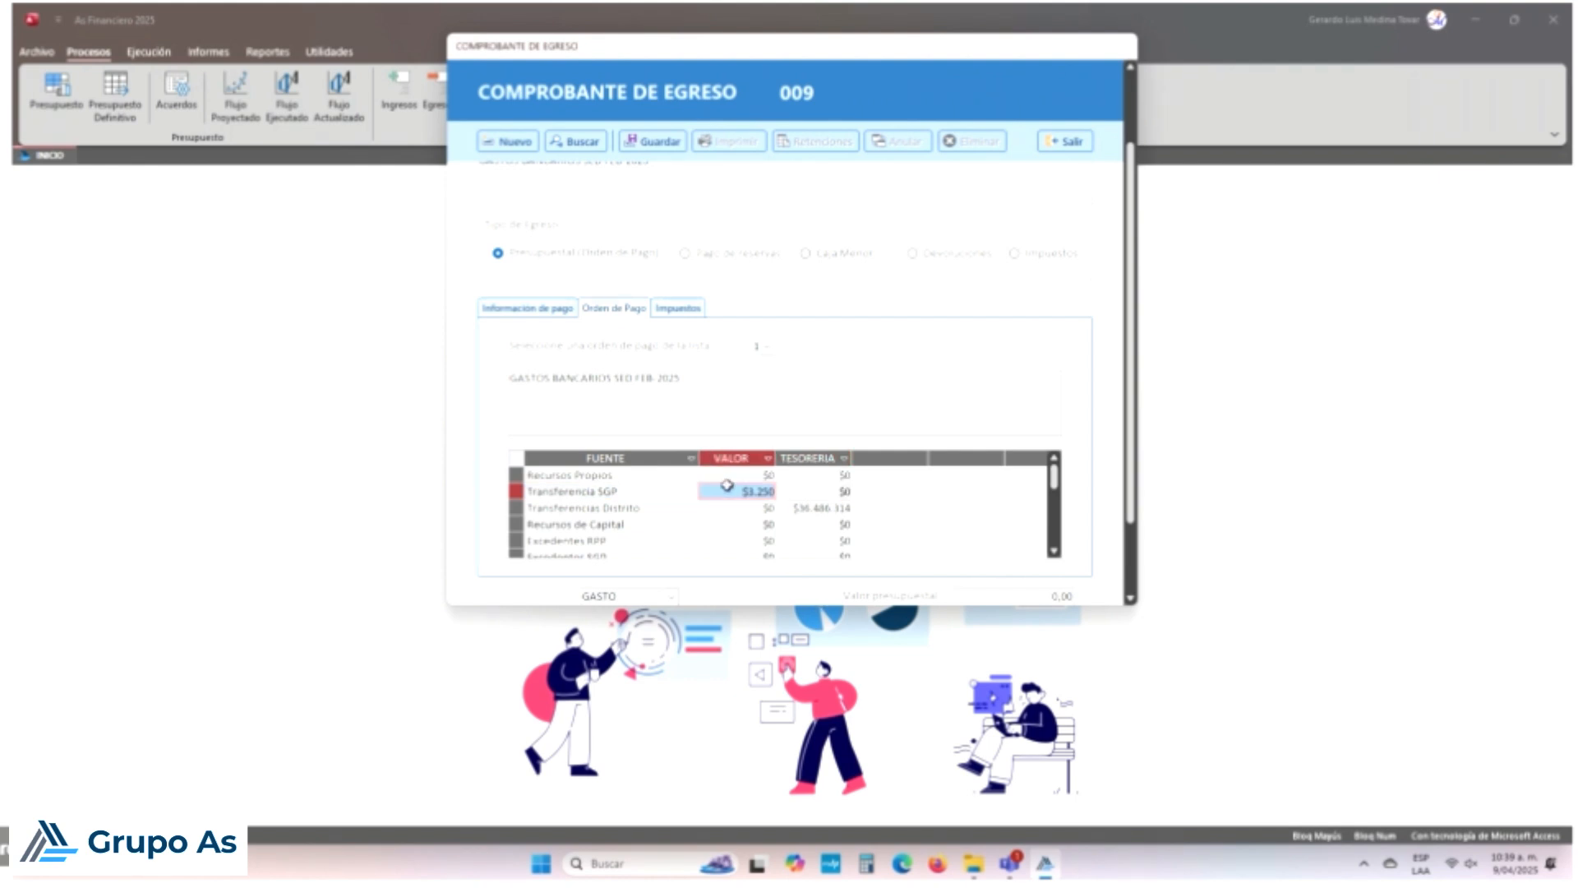
pyautogui.click(763, 508)
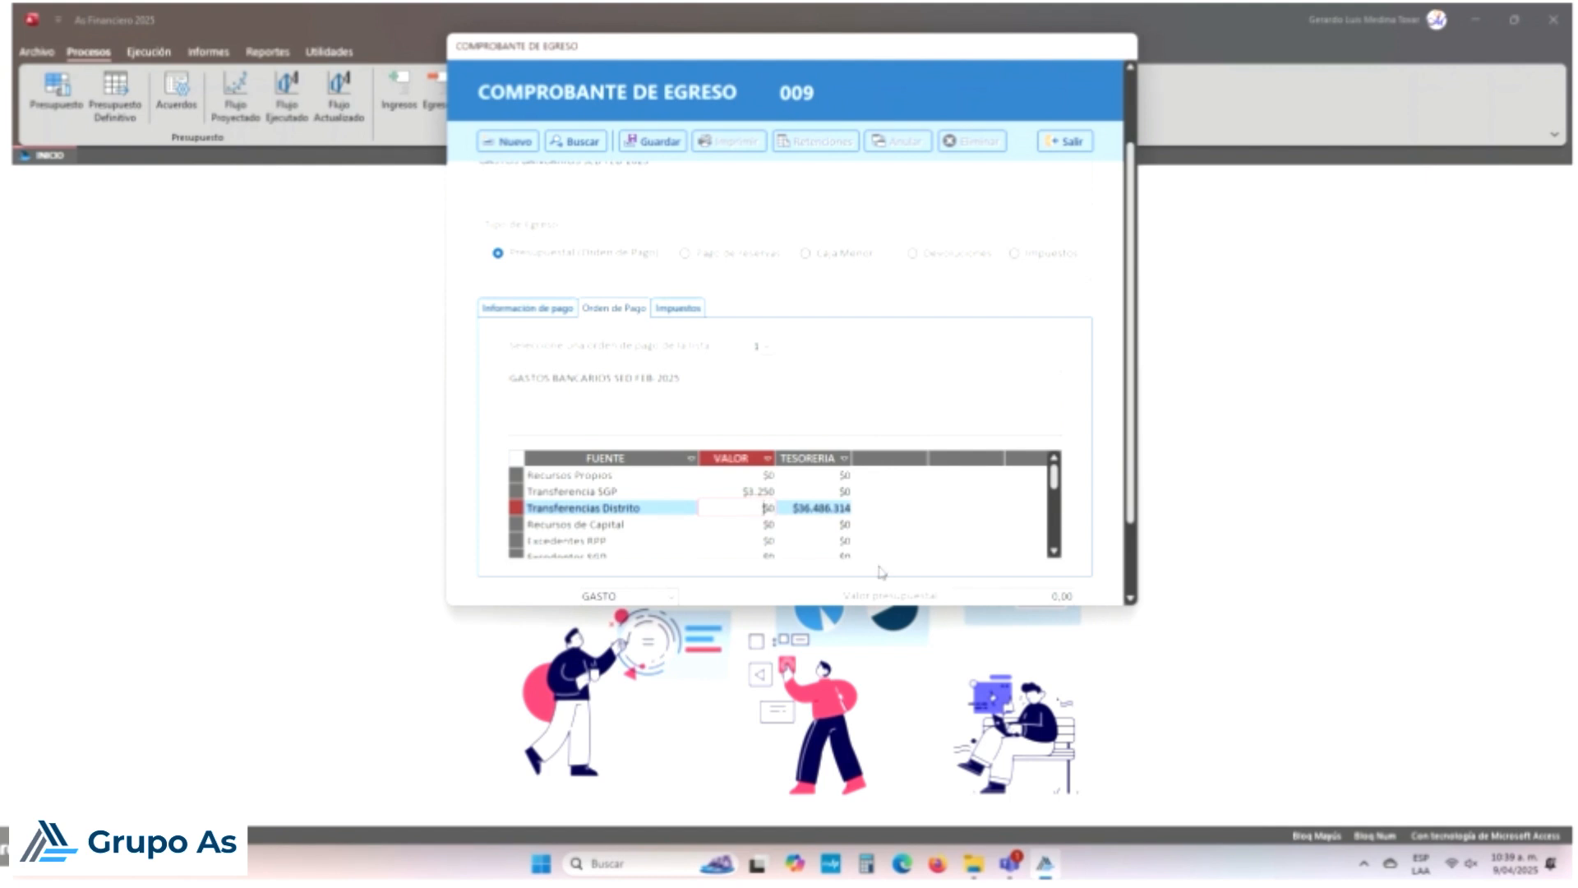
pyautogui.click(833, 475)
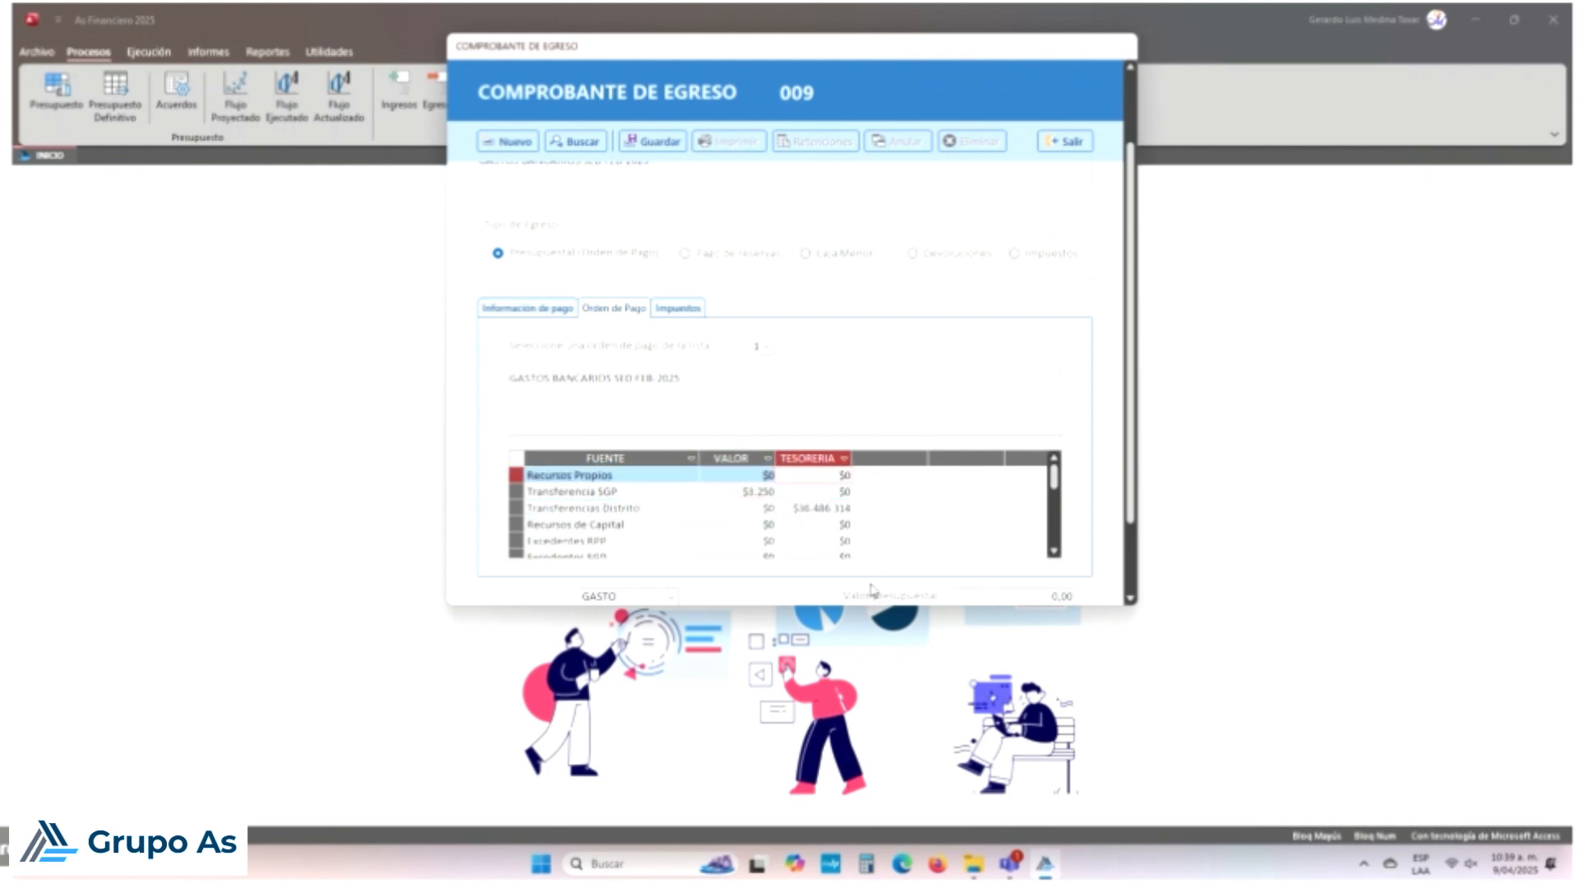
pyautogui.press('Down')
pyautogui.press('Down')
pyautogui.press('Down')
pyautogui.press('Down')
pyautogui.press('Down')
pyautogui.press('Down')
pyautogui.press('Down')
pyautogui.press('Down')
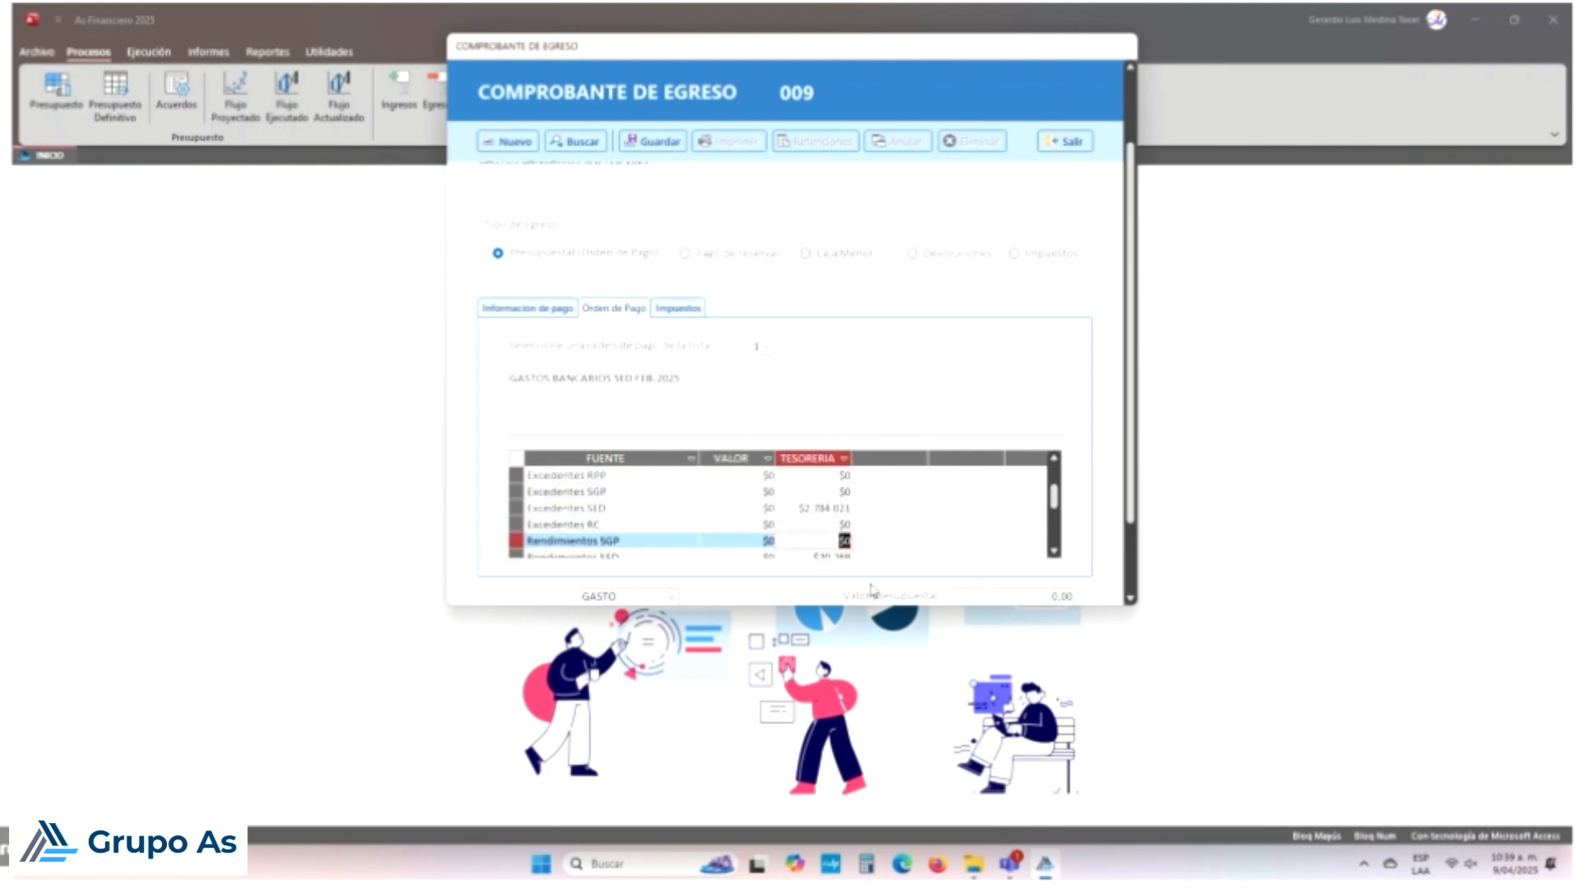
pyautogui.press('Up')
pyautogui.press('Up')
pyautogui.press('Down')
pyautogui.press('Down')
pyautogui.press('Down')
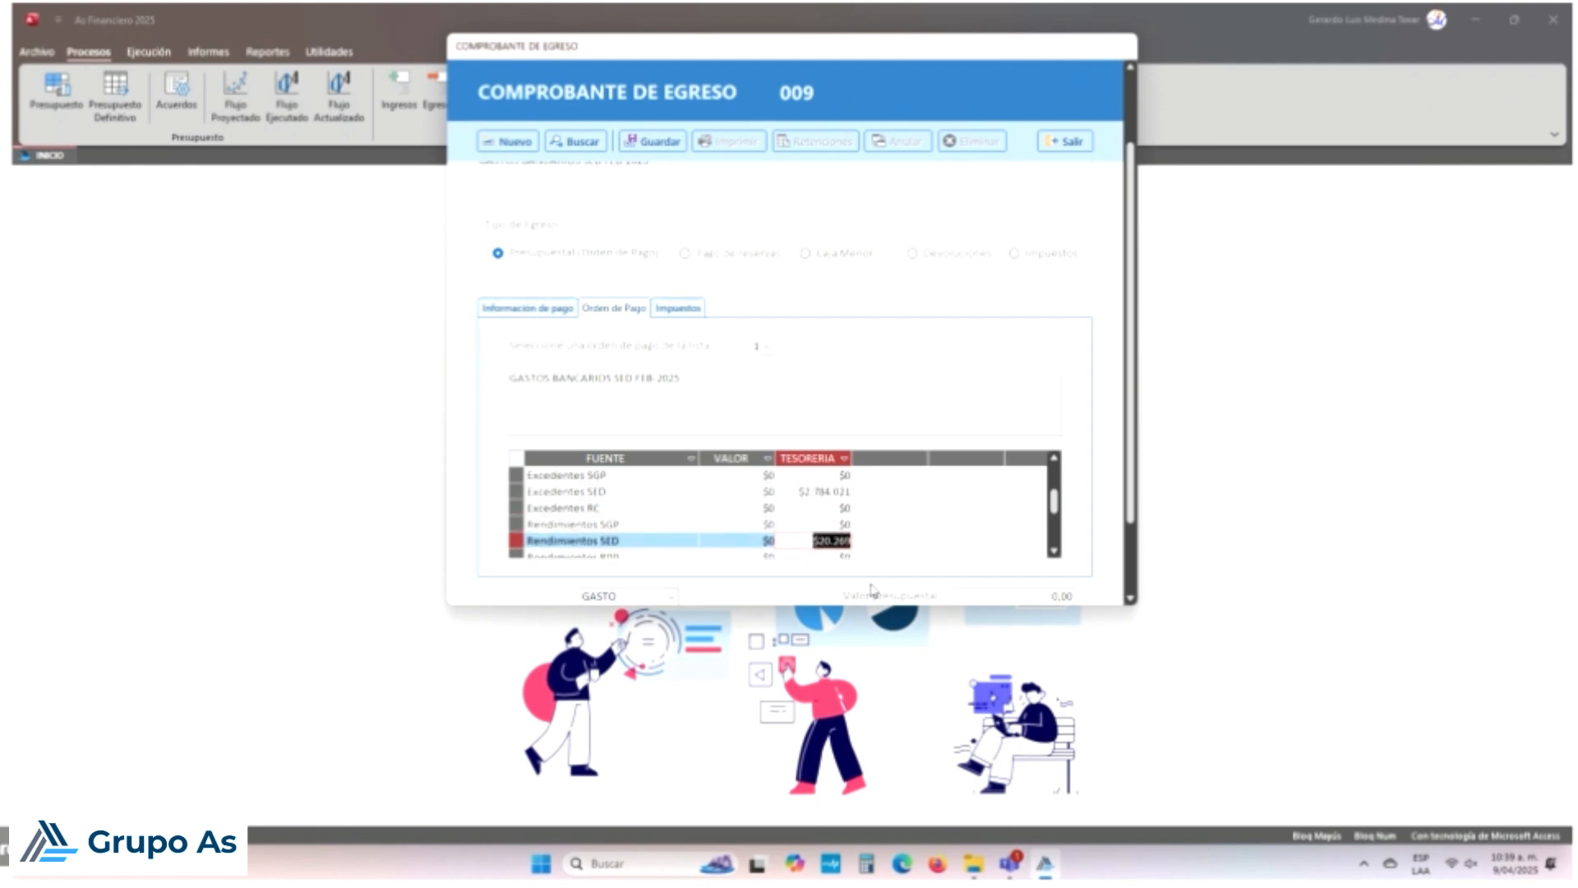
pyautogui.press('Down')
pyautogui.press('Up')
pyautogui.press('Up')
pyautogui.press('Up')
pyautogui.press('Up')
pyautogui.press('Up')
pyautogui.press('Up')
pyautogui.press('Up')
pyautogui.press('Up')
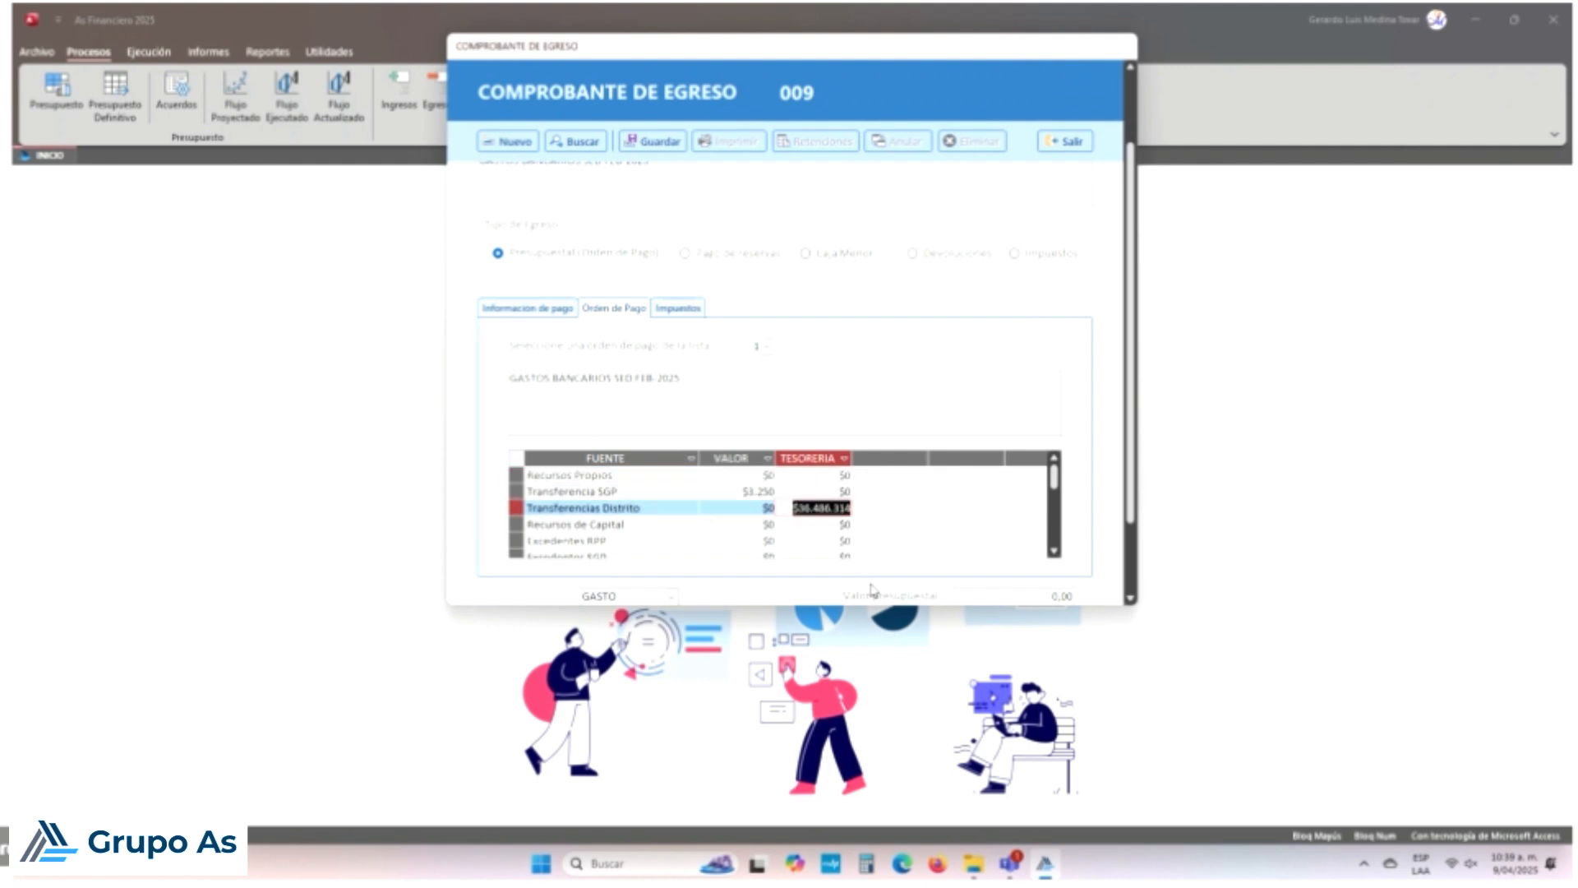
pyautogui.press('Up')
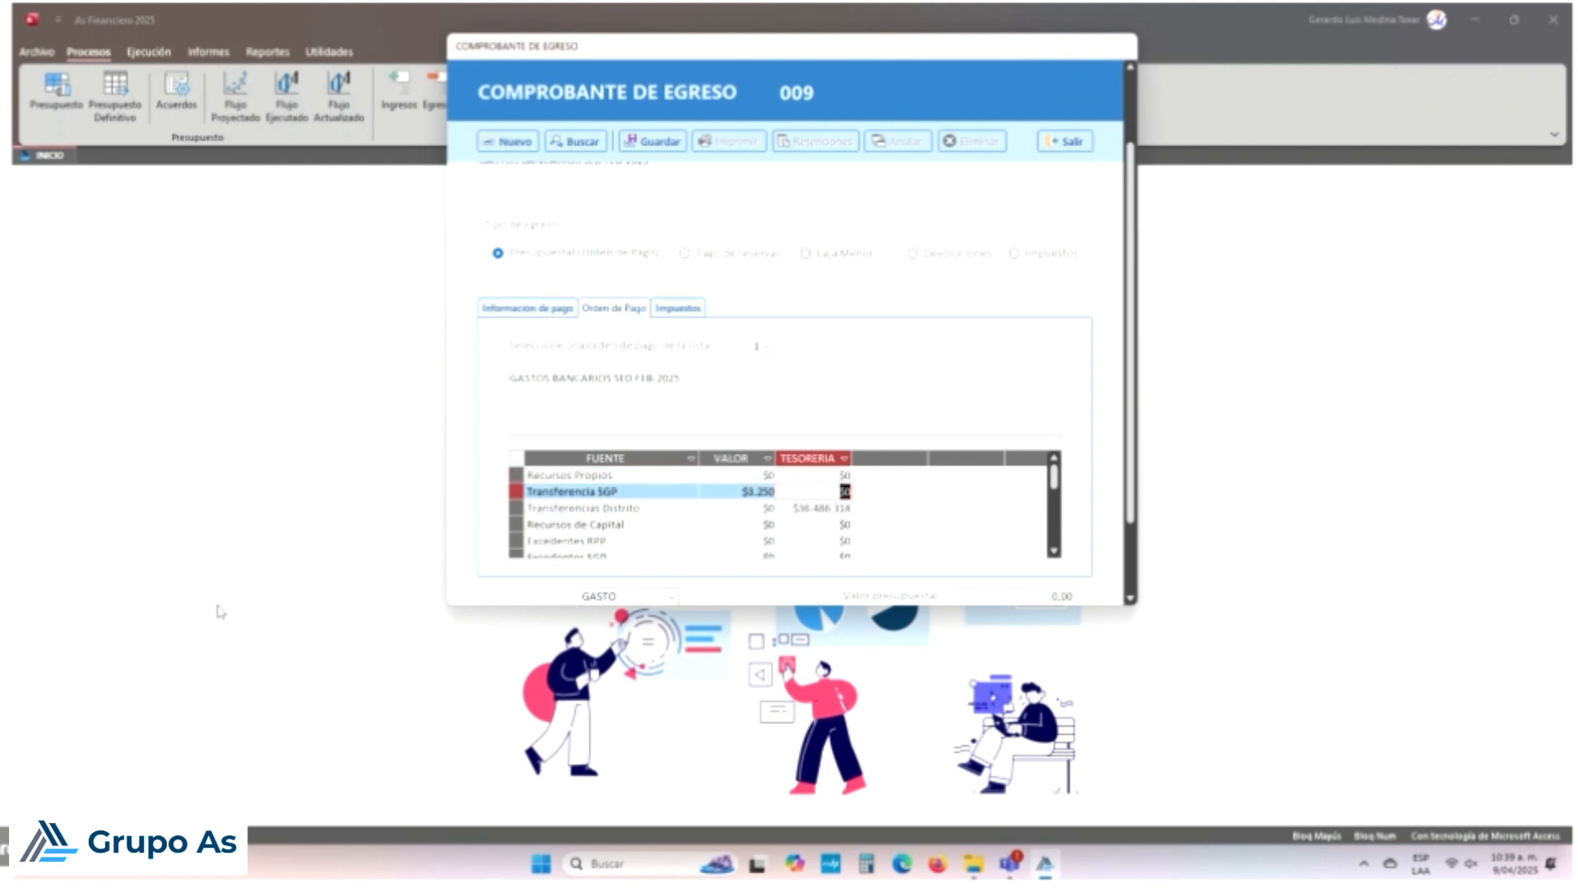
pyautogui.click(678, 309)
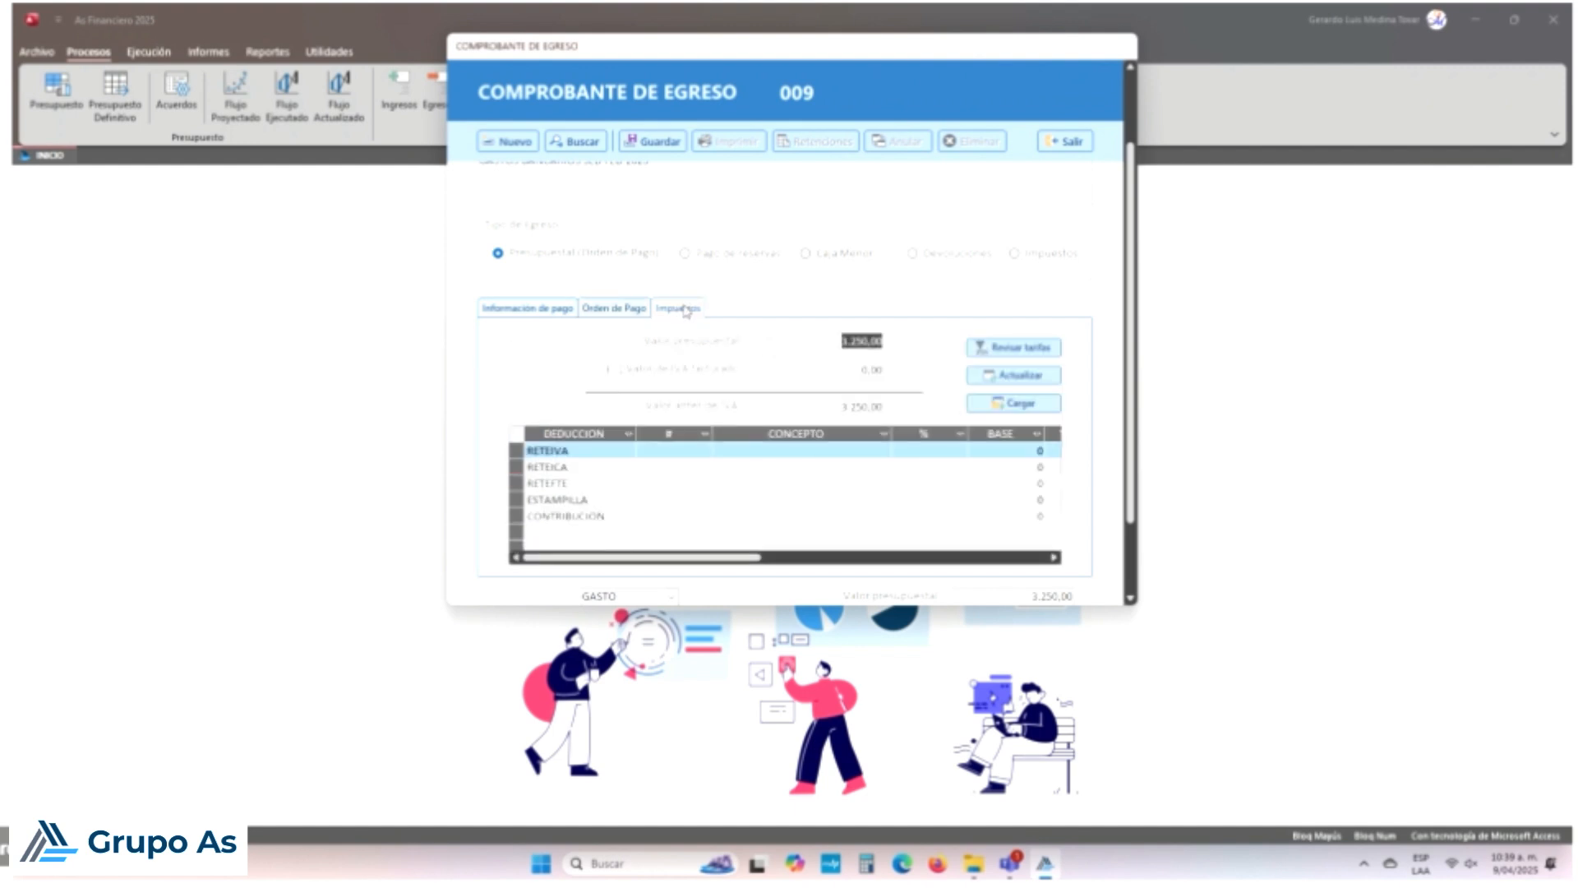
# Step: Refresh the deductions, try saving the voucher, and decline the no-balance funding source warning
pyautogui.click(1017, 386)
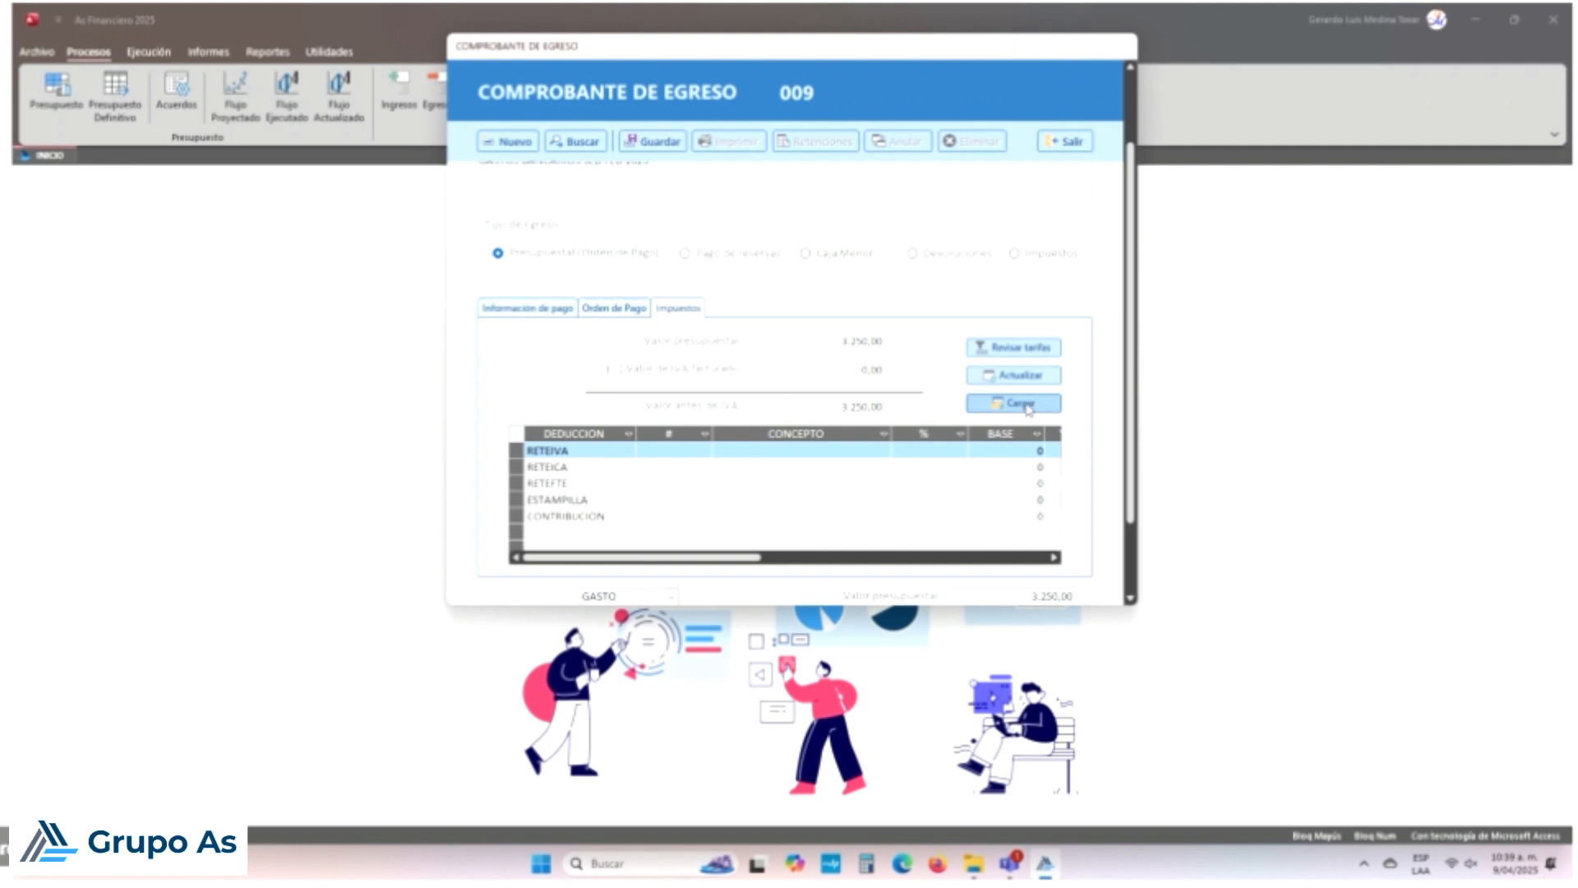
pyautogui.click(619, 313)
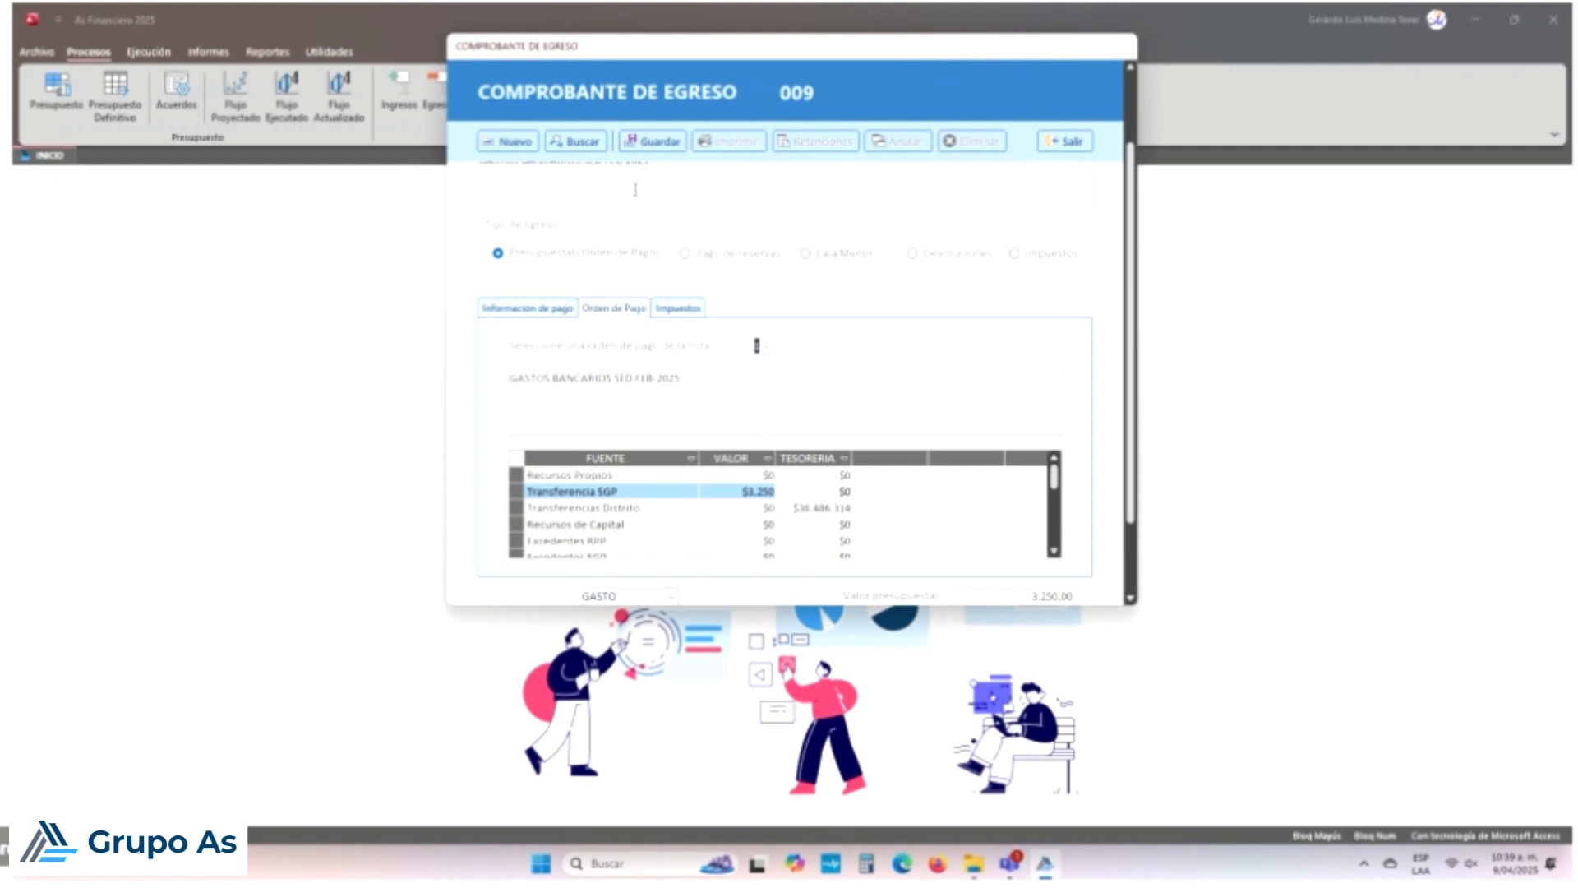
pyautogui.click(655, 143)
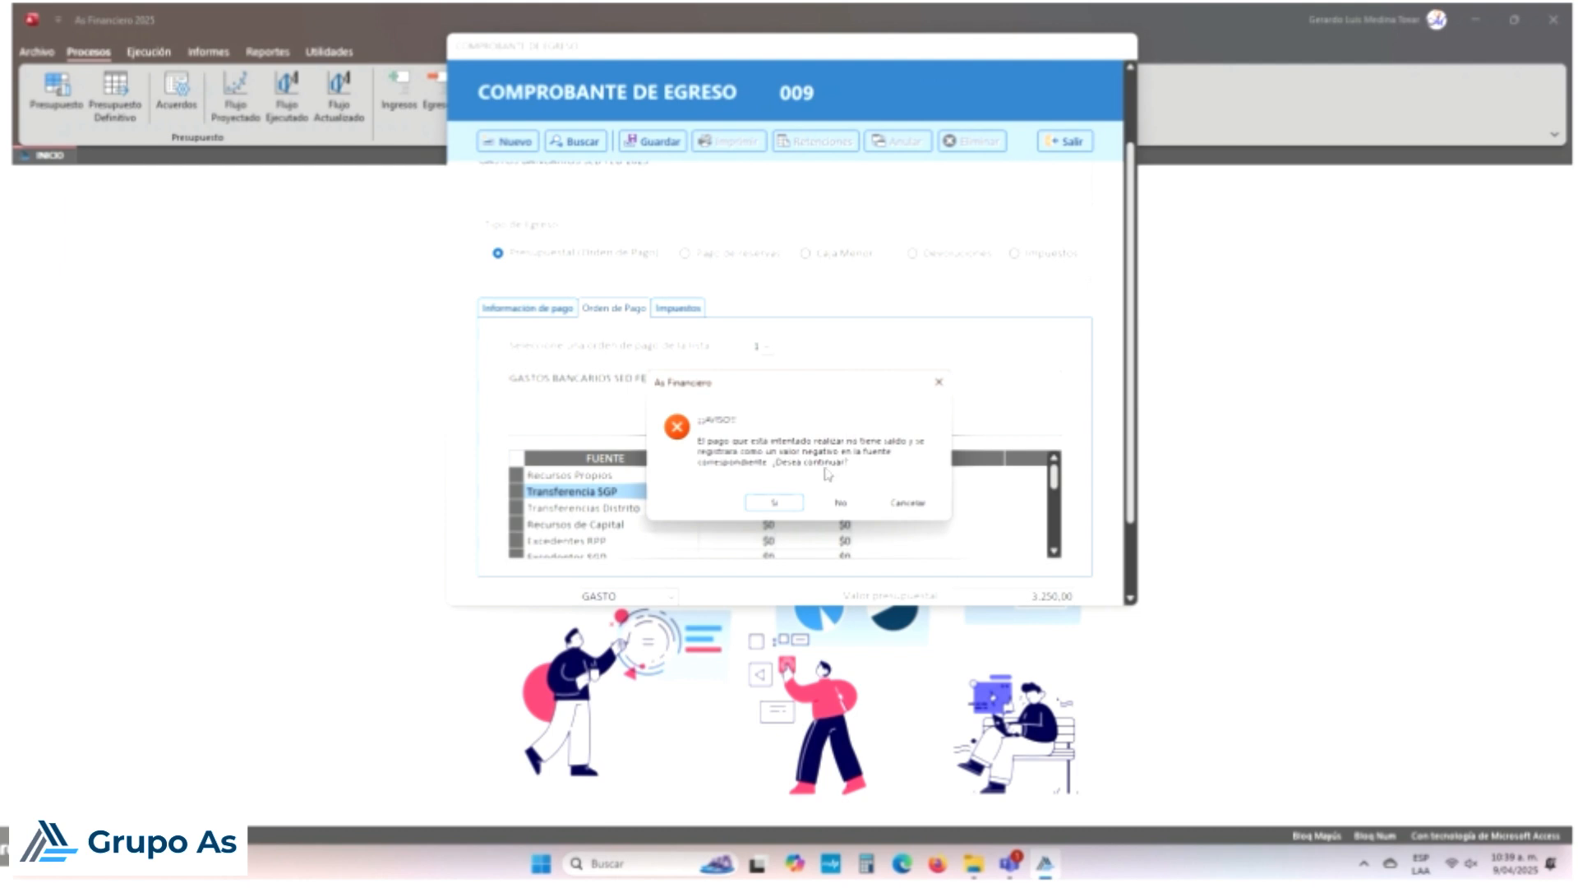
pyautogui.moveTo(840, 381); pyautogui.dragTo(850, 358)
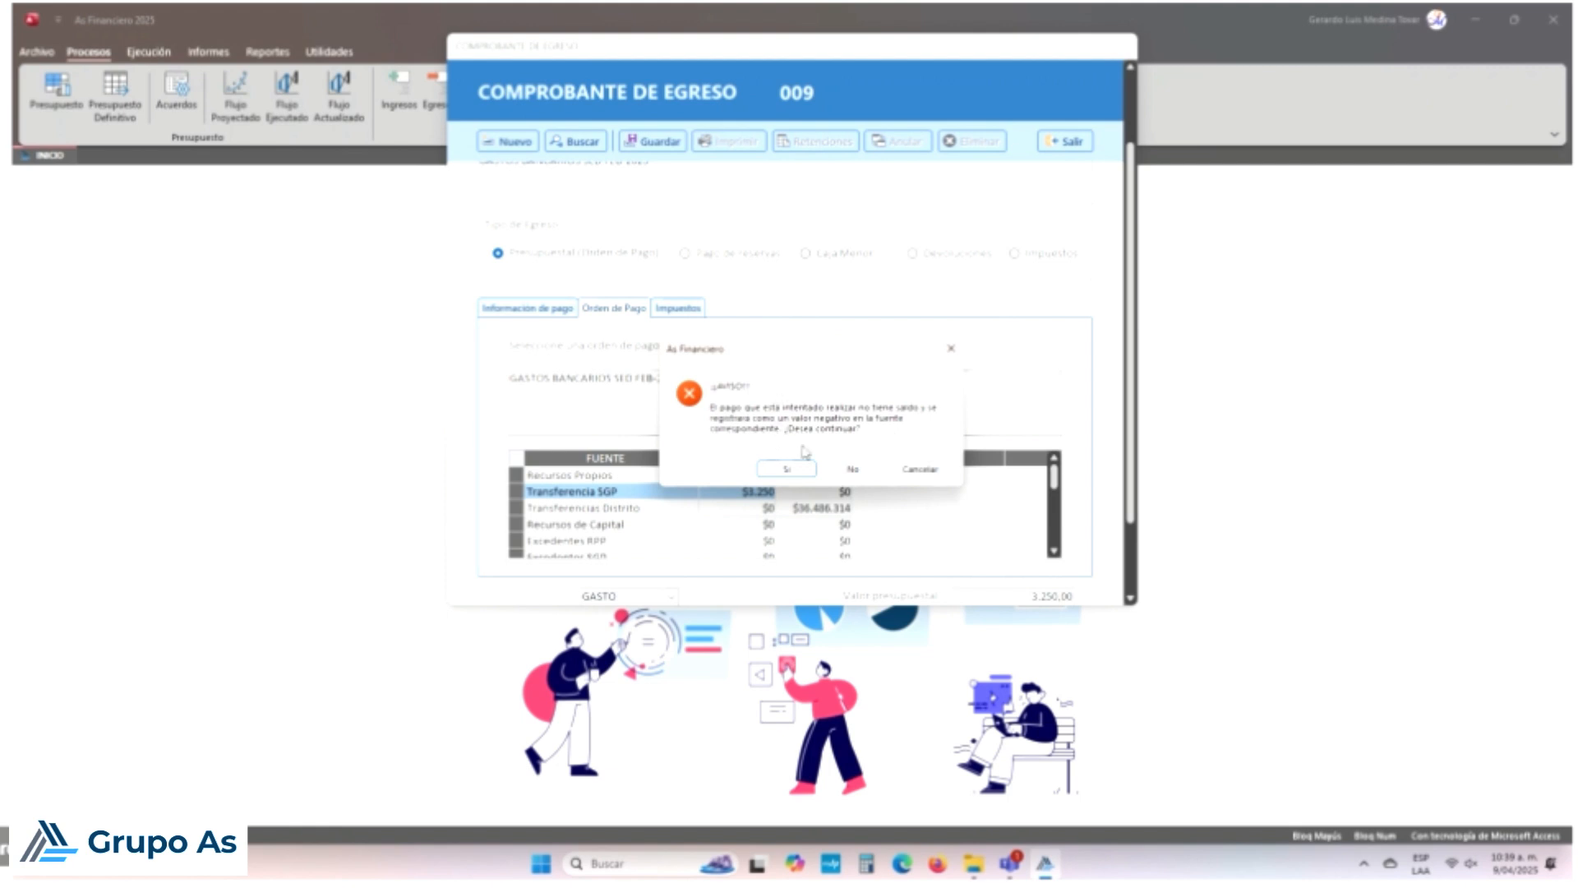
pyautogui.click(850, 470)
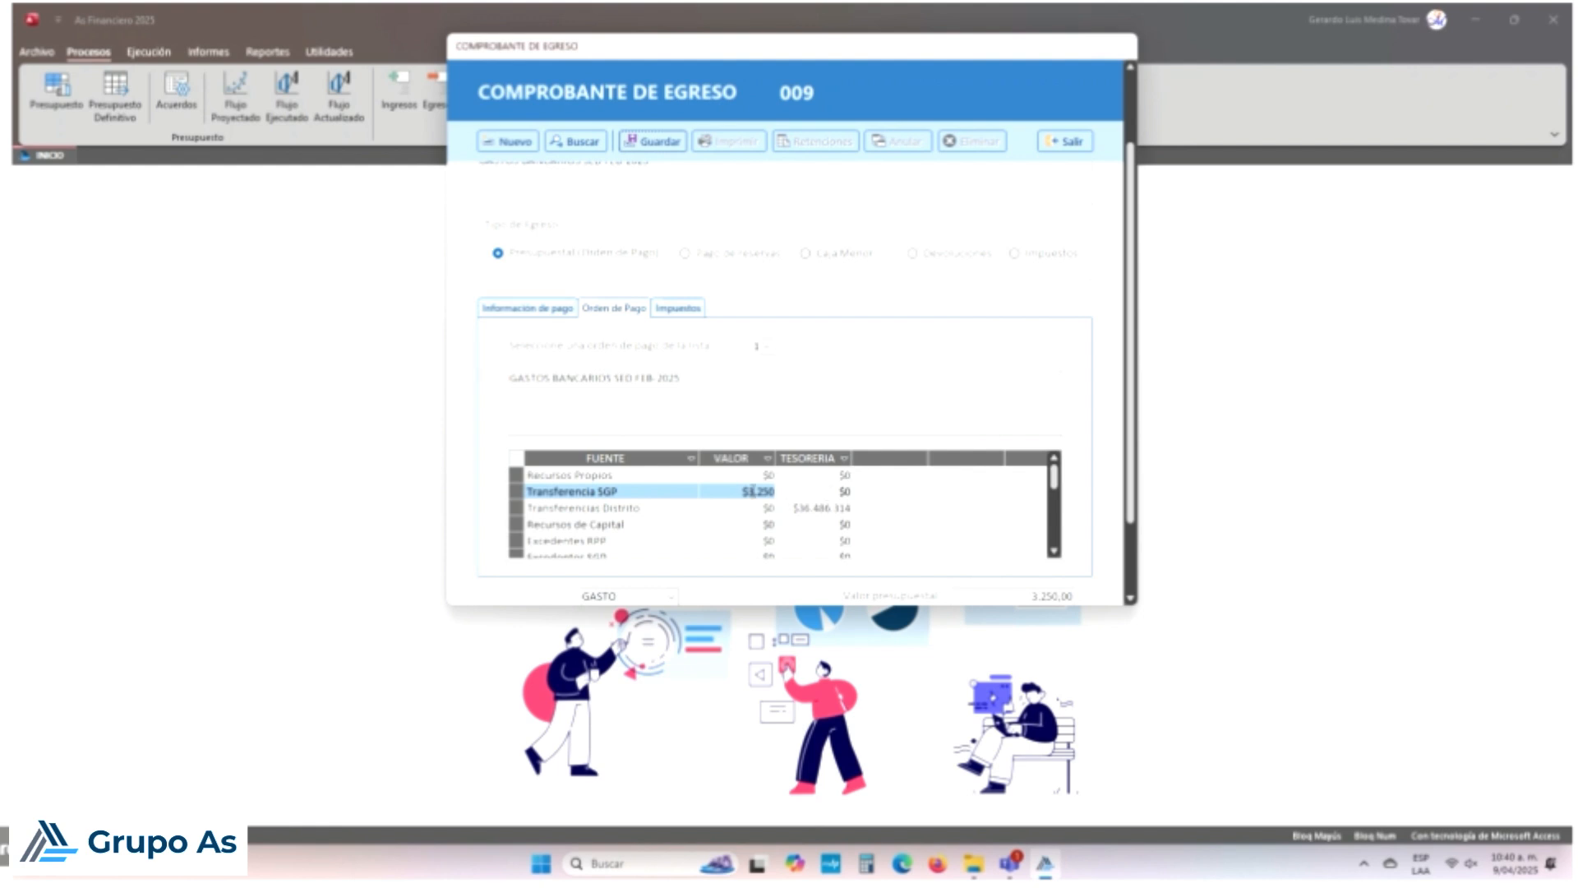
# Step: Retry saving after rechecking the Transferencia SGP value, cancel, and exit discarding the changes
pyautogui.click(753, 492)
pyautogui.click(758, 510)
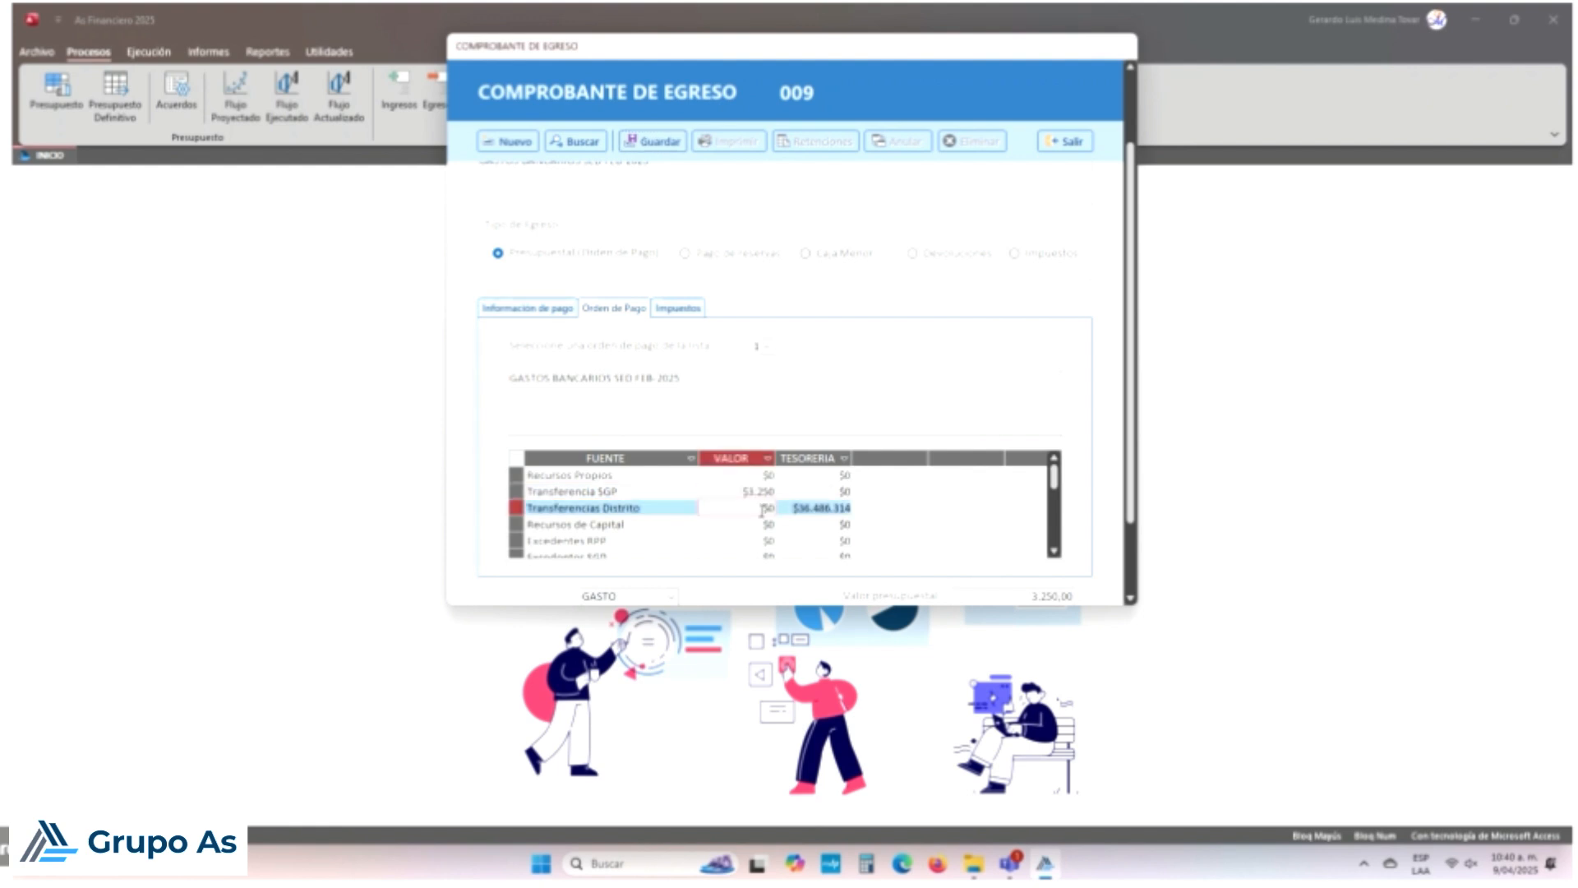
pyautogui.click(763, 493)
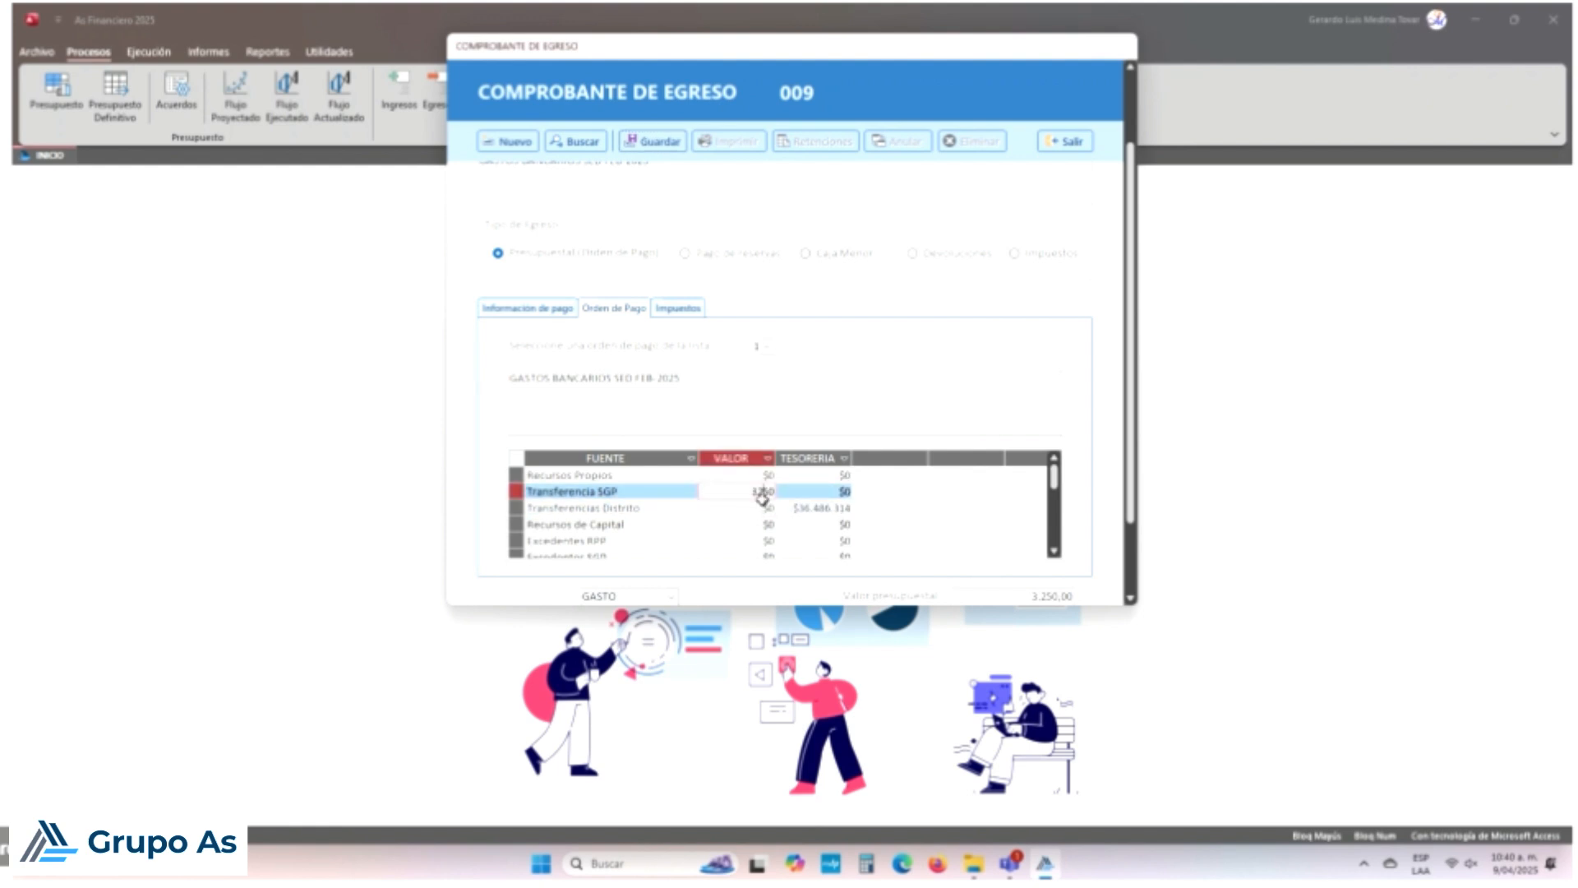
pyautogui.click(764, 507)
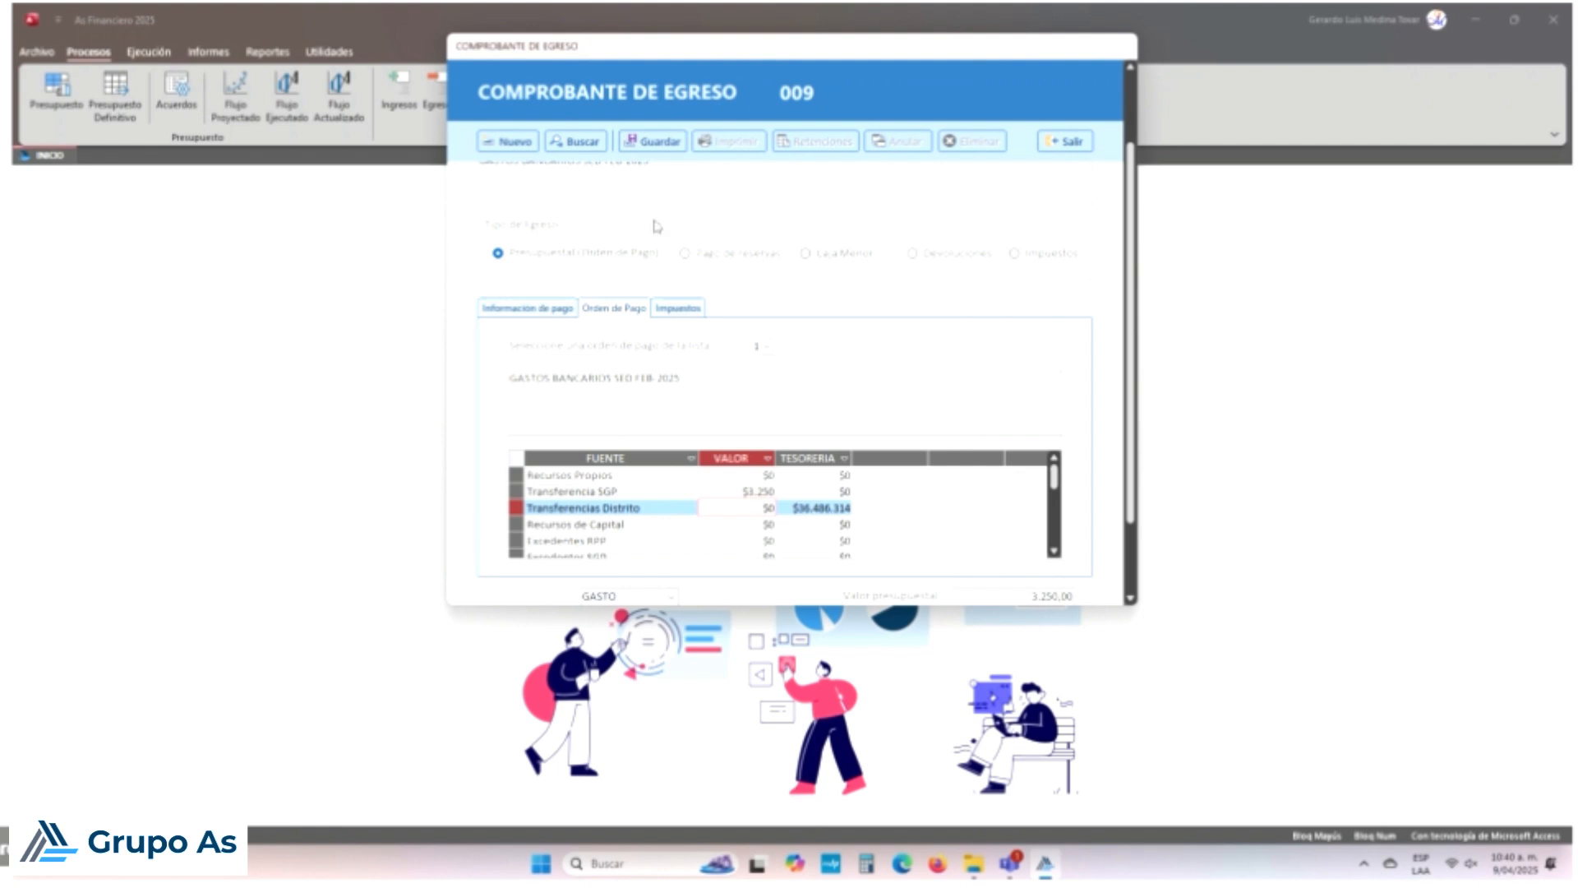
pyautogui.click(654, 145)
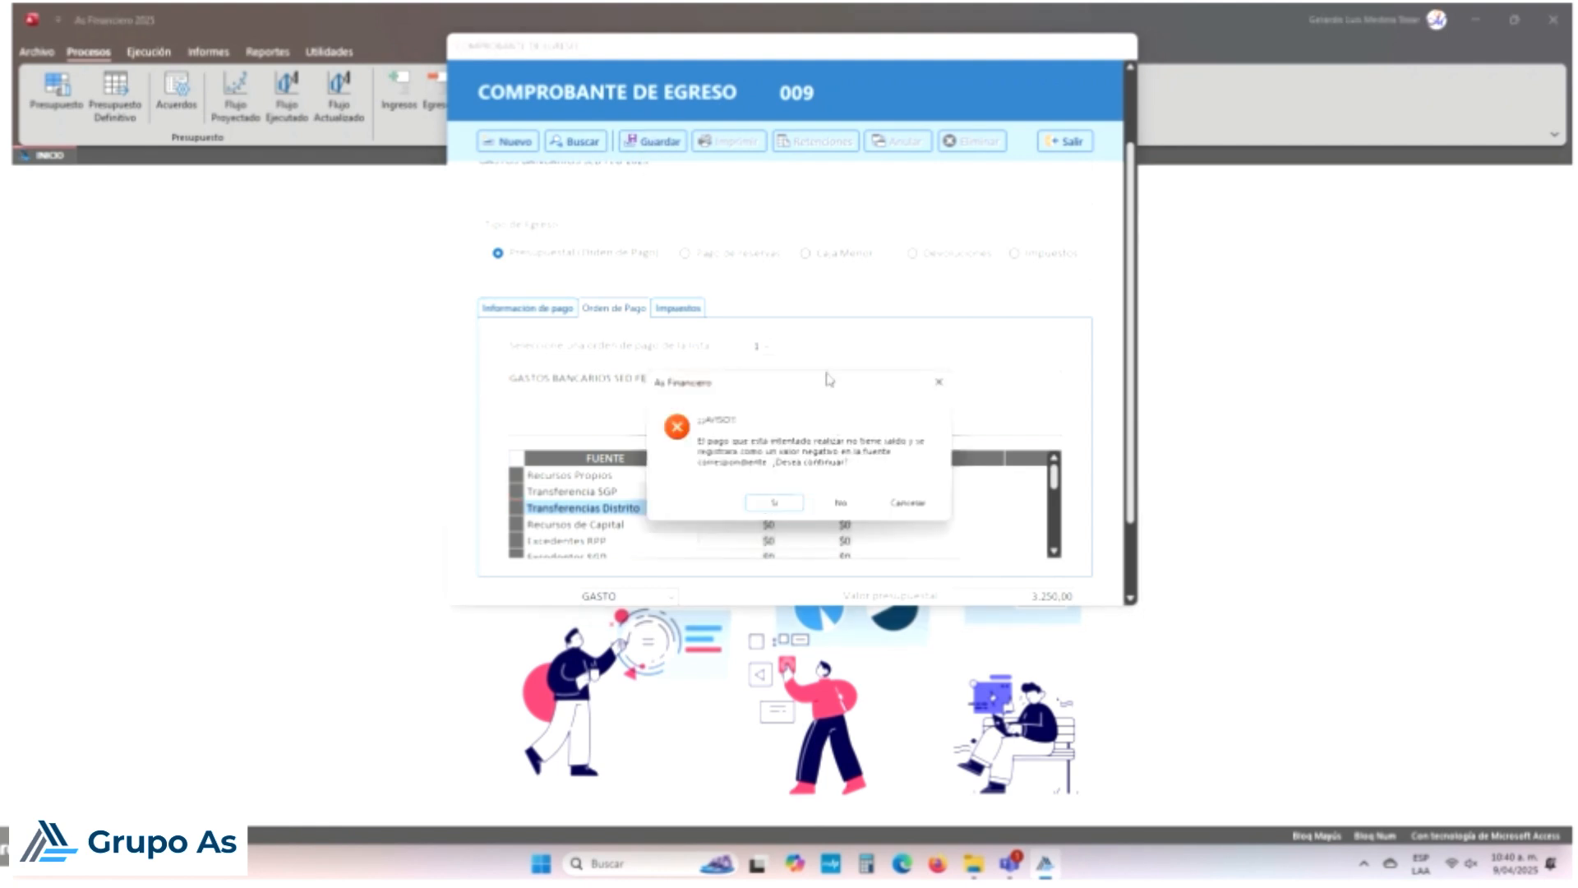
pyautogui.moveTo(828, 383); pyautogui.dragTo(823, 334)
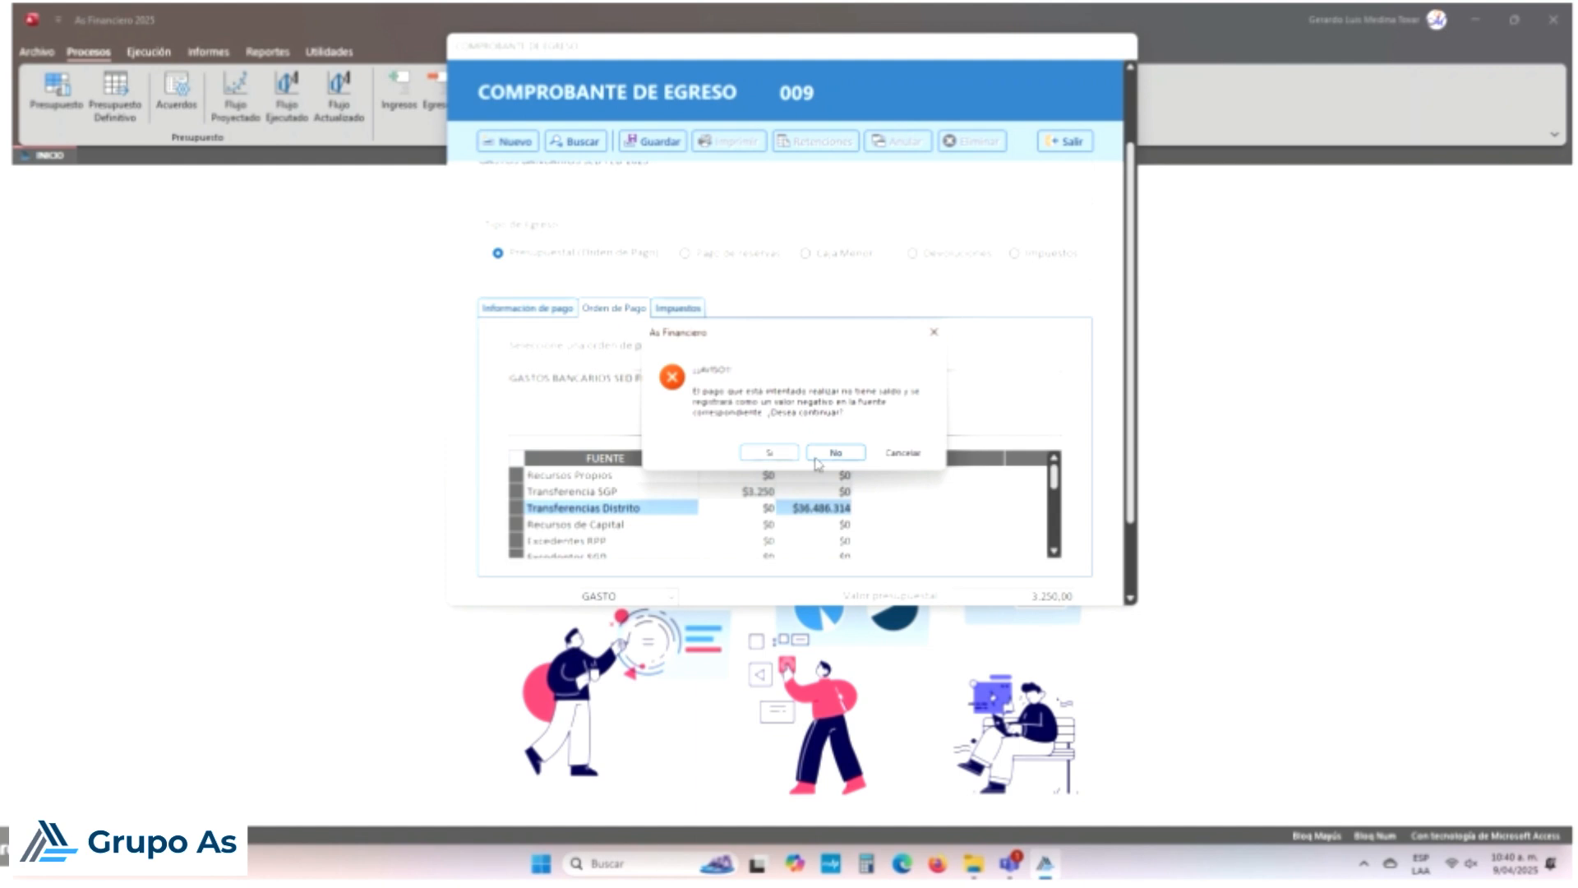
pyautogui.click(903, 457)
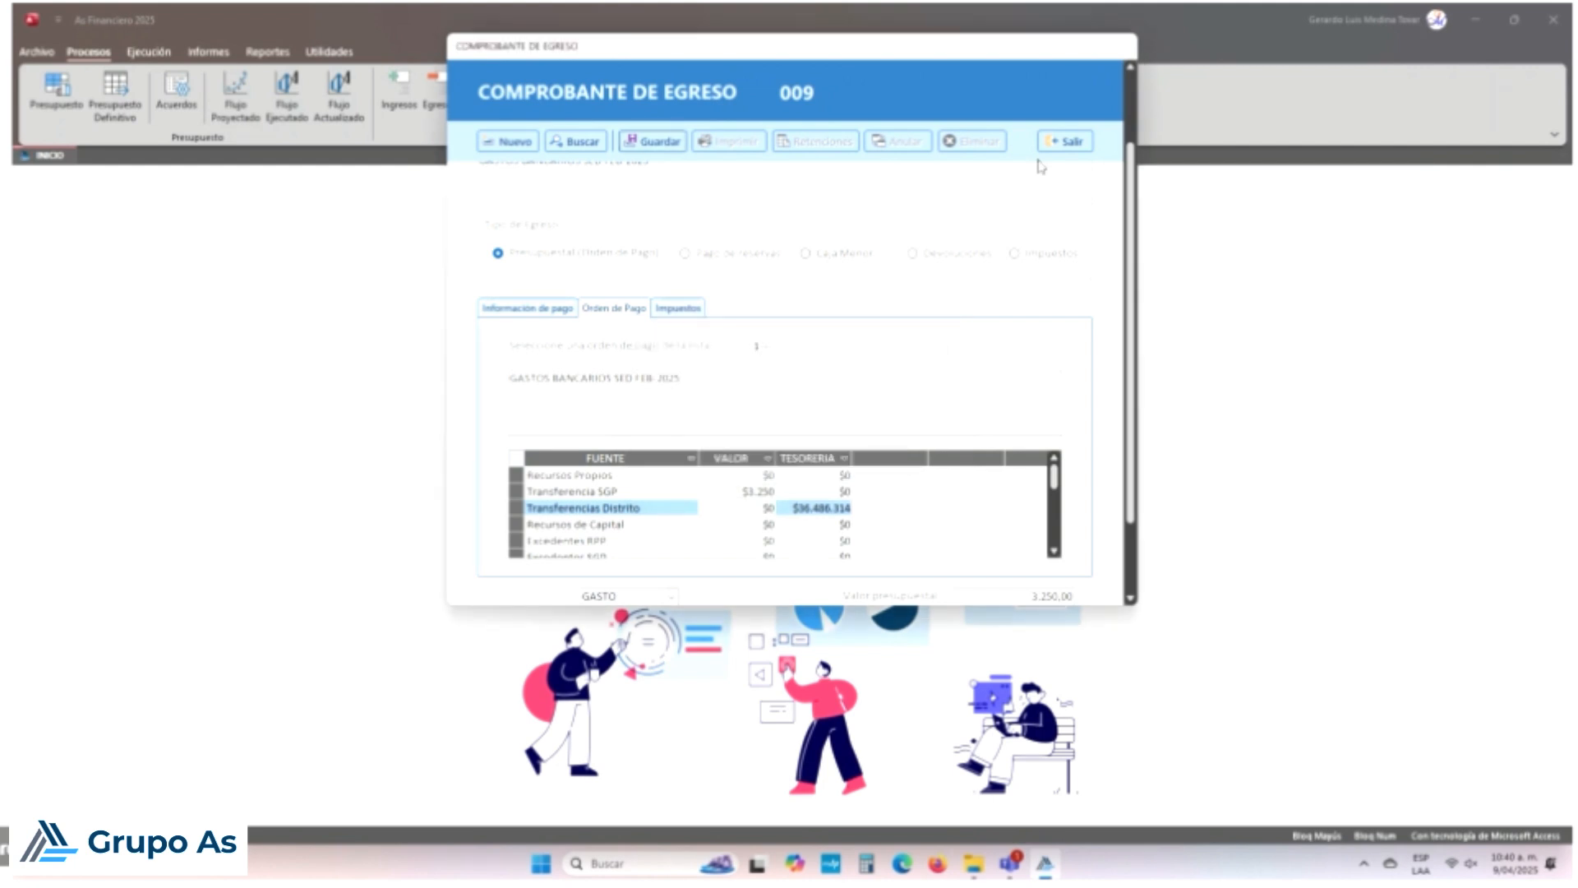
pyautogui.click(1060, 143)
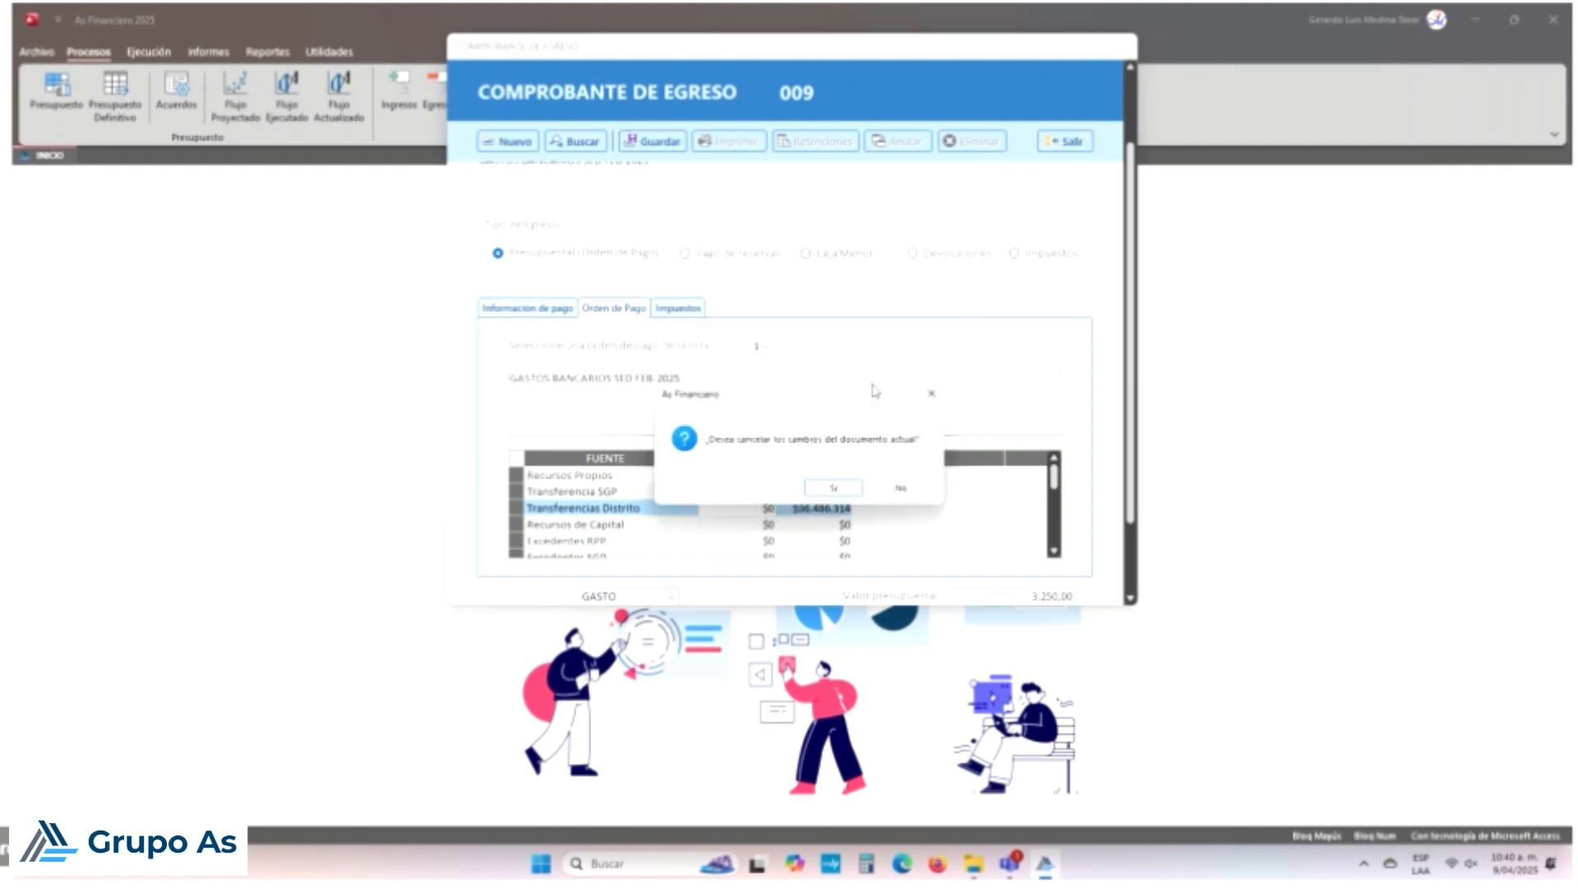
pyautogui.click(851, 491)
# Step: Load Disponibilidad No. 002 (GASTOS BANCARIOS SED FEB 2025) from the Ejecución ribbon's availability records
pyautogui.click(148, 51)
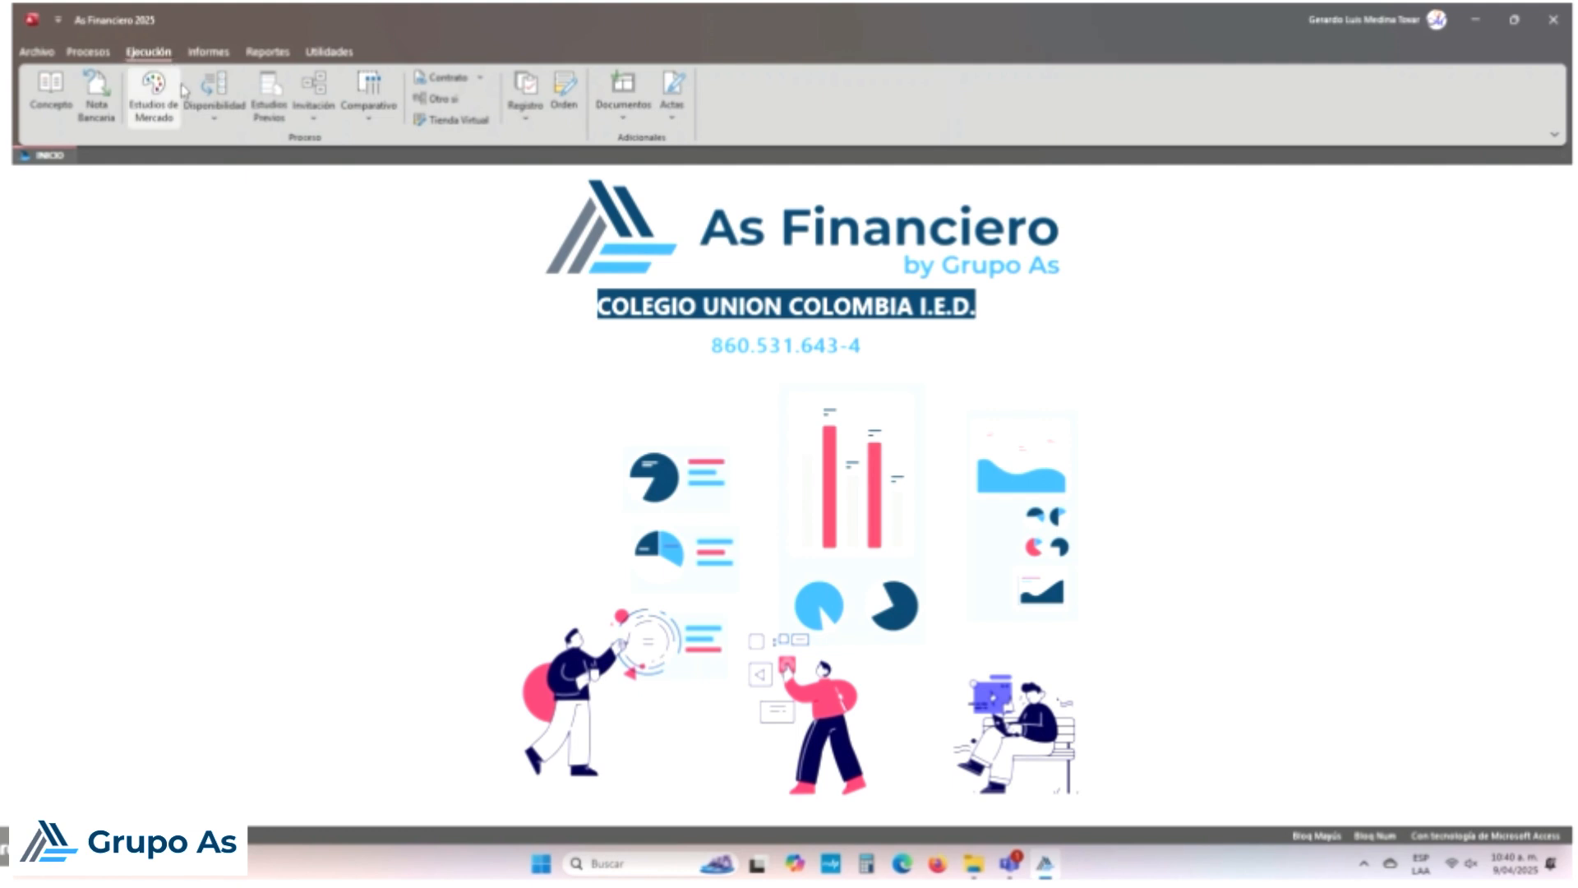
pyautogui.click(212, 111)
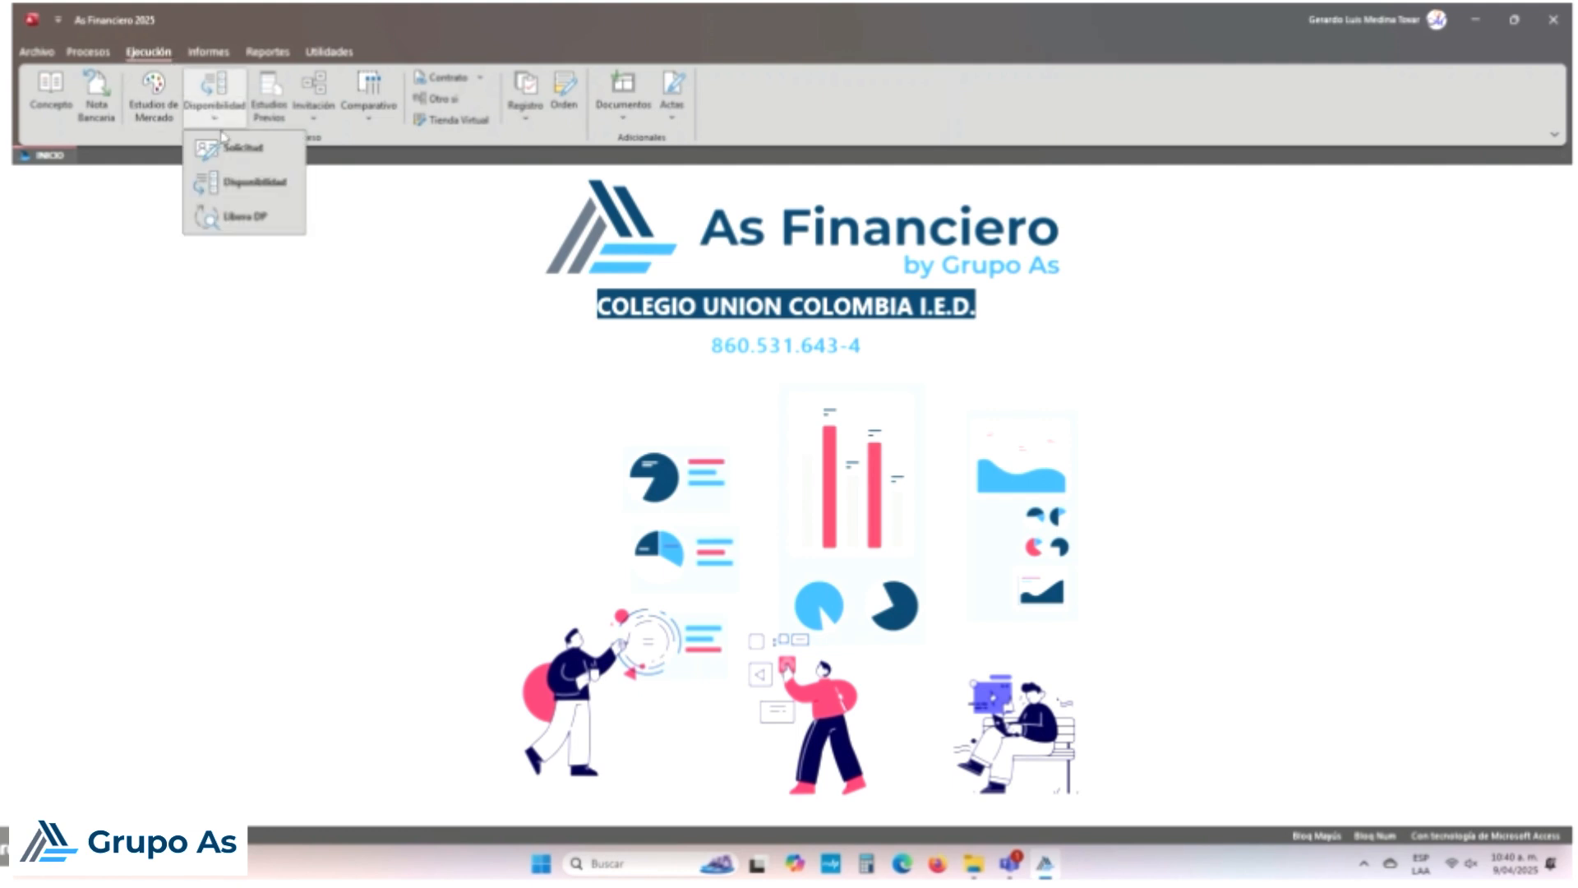
pyautogui.click(245, 189)
pyautogui.click(608, 208)
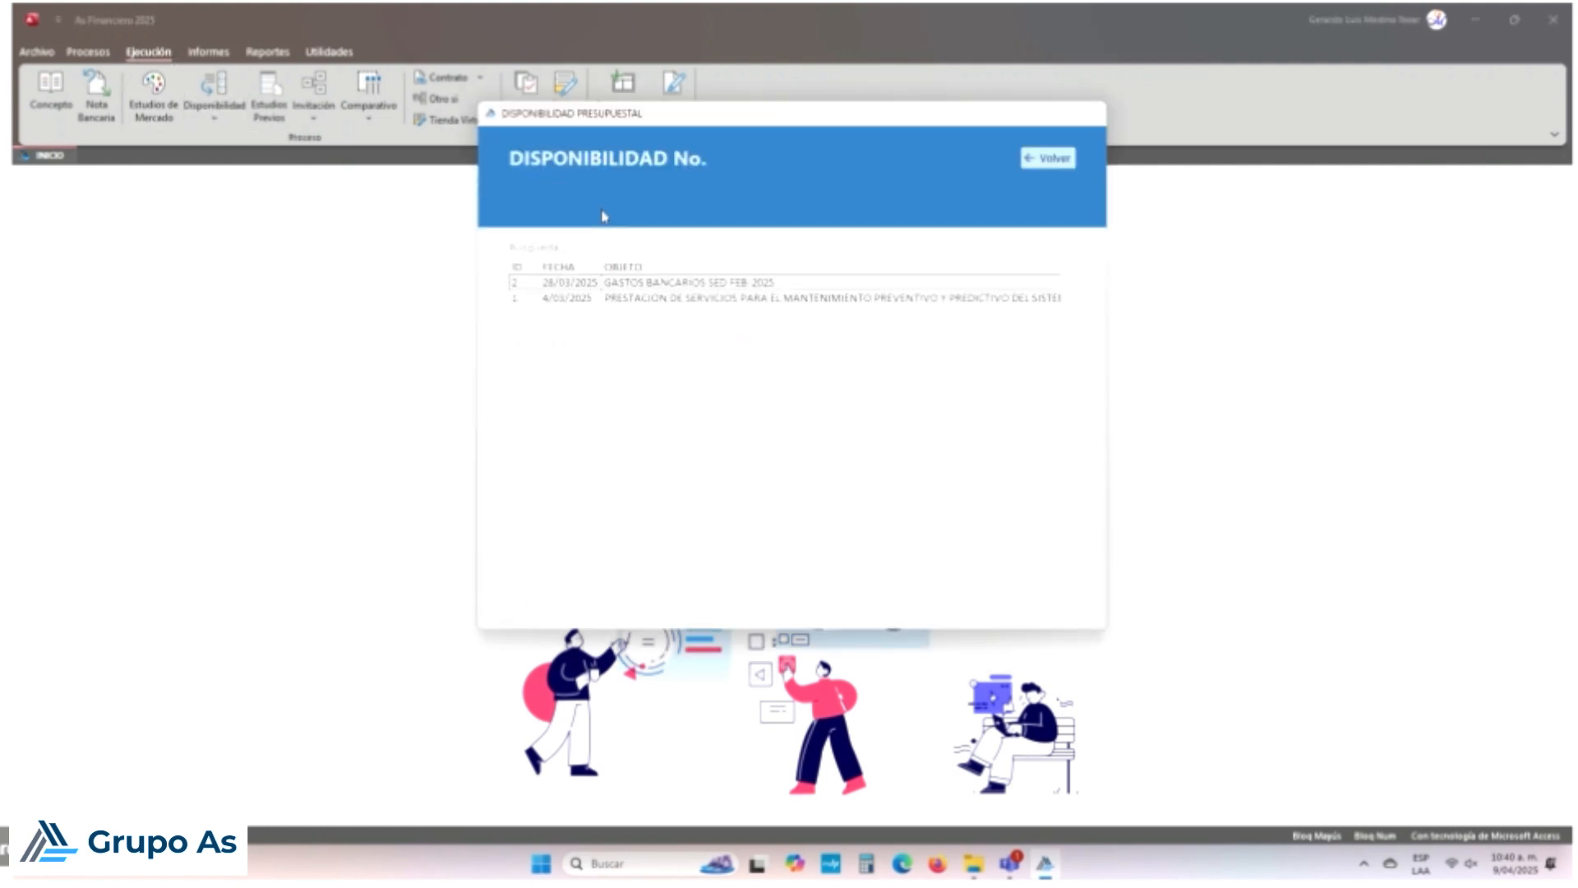
pyautogui.doubleClick(596, 282)
pyautogui.click(830, 489)
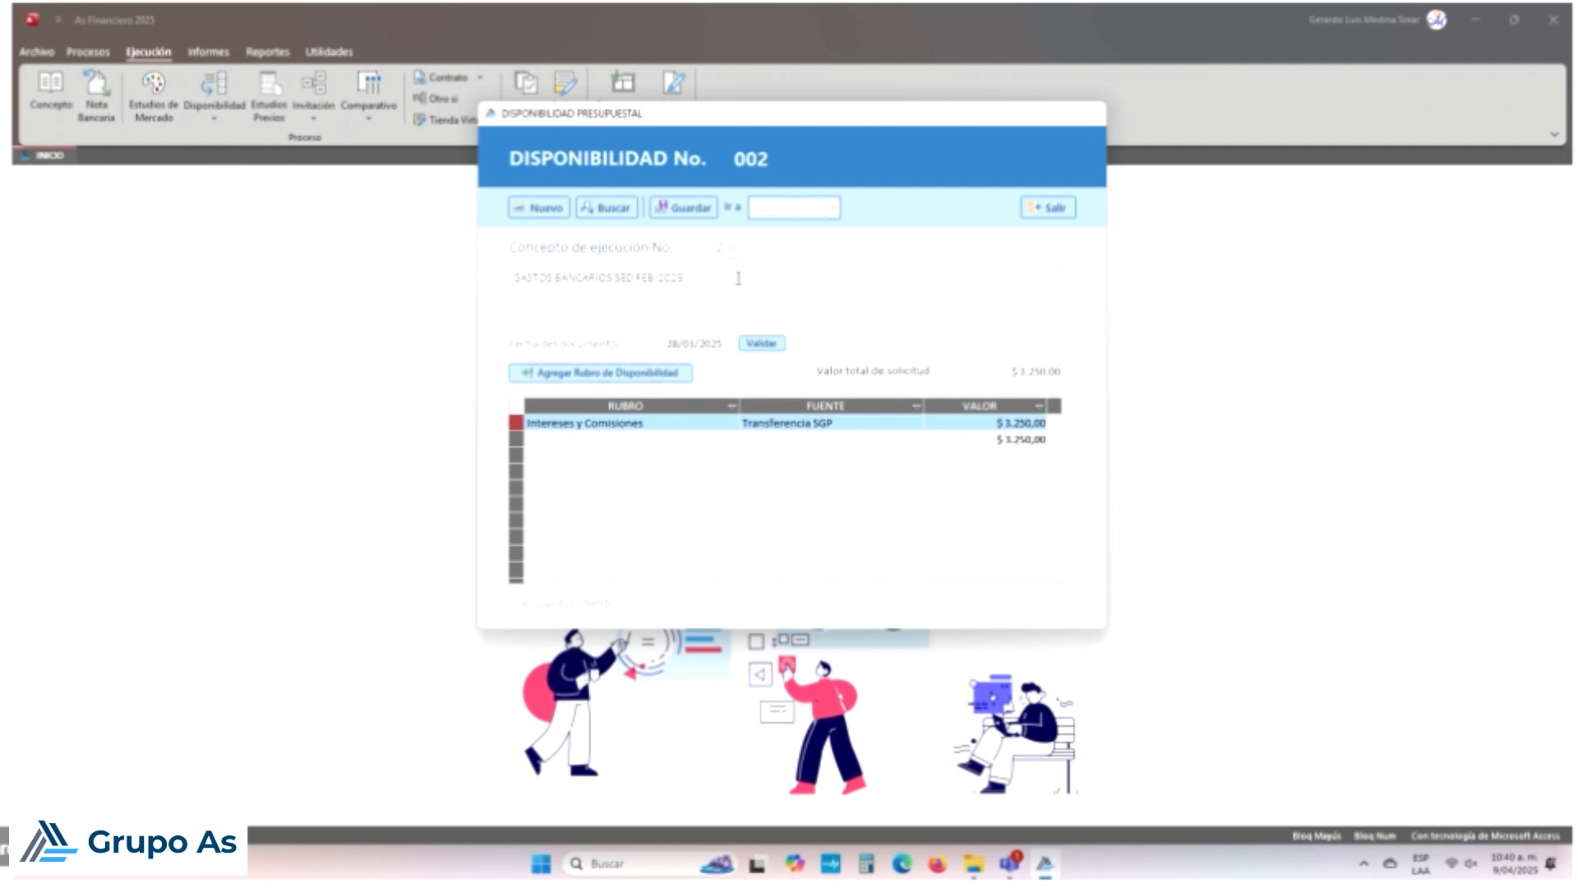
pyautogui.click(625, 276)
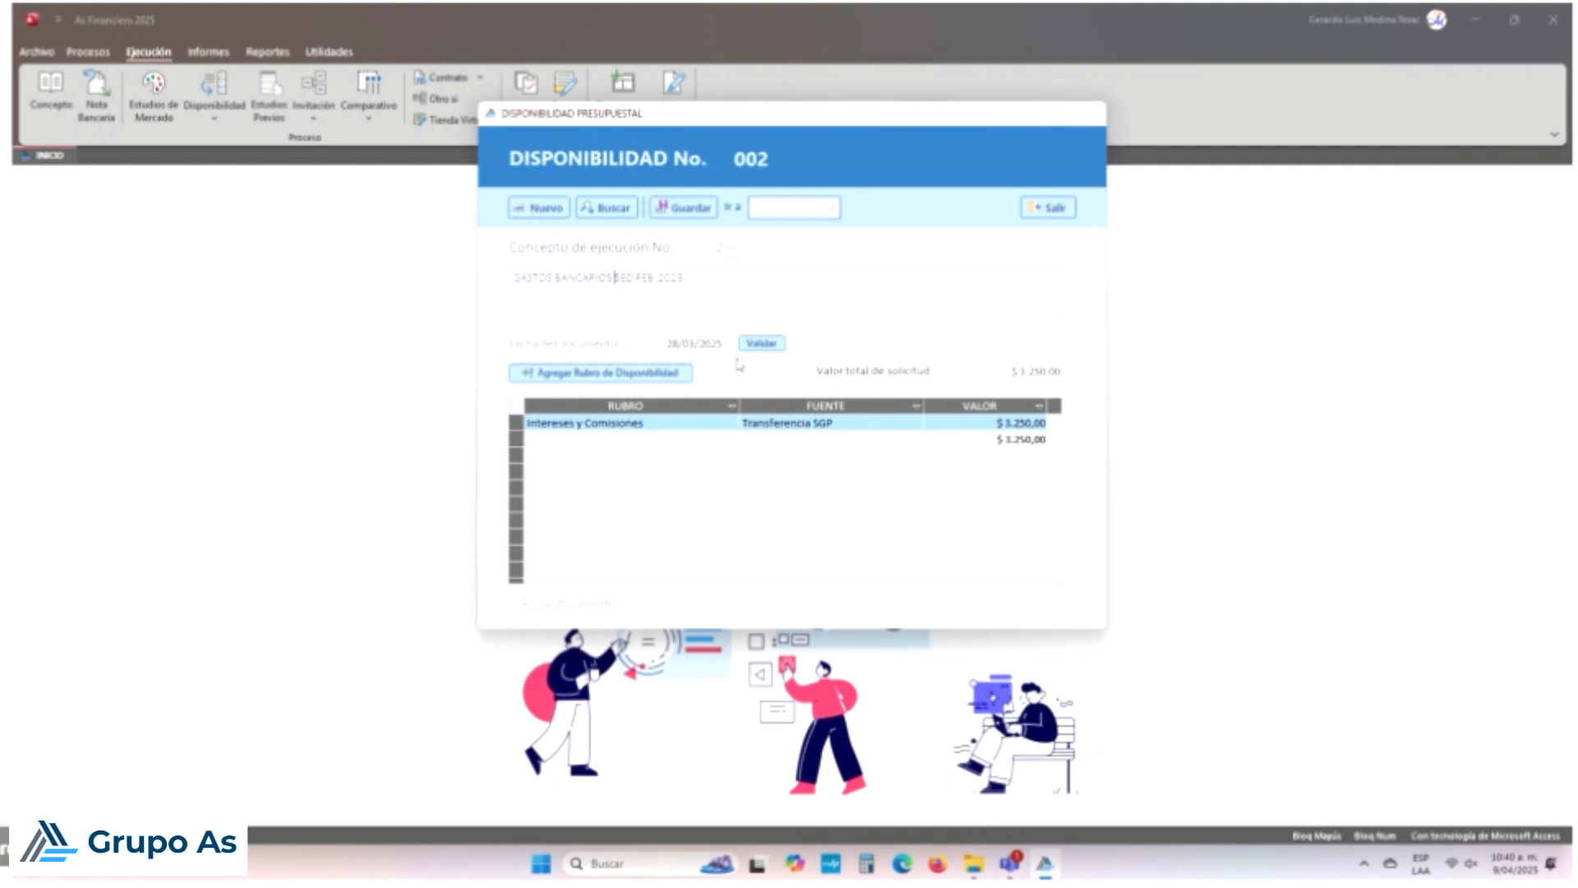
# Step: Close Disponibilidad No. 002, answering Sí to discard its unsaved changes
pyautogui.hotkey('shift', 'Right')
pyautogui.hotkey('shift', 'Right')
pyautogui.hotkey('shift', 'Right')
pyautogui.click(1046, 207)
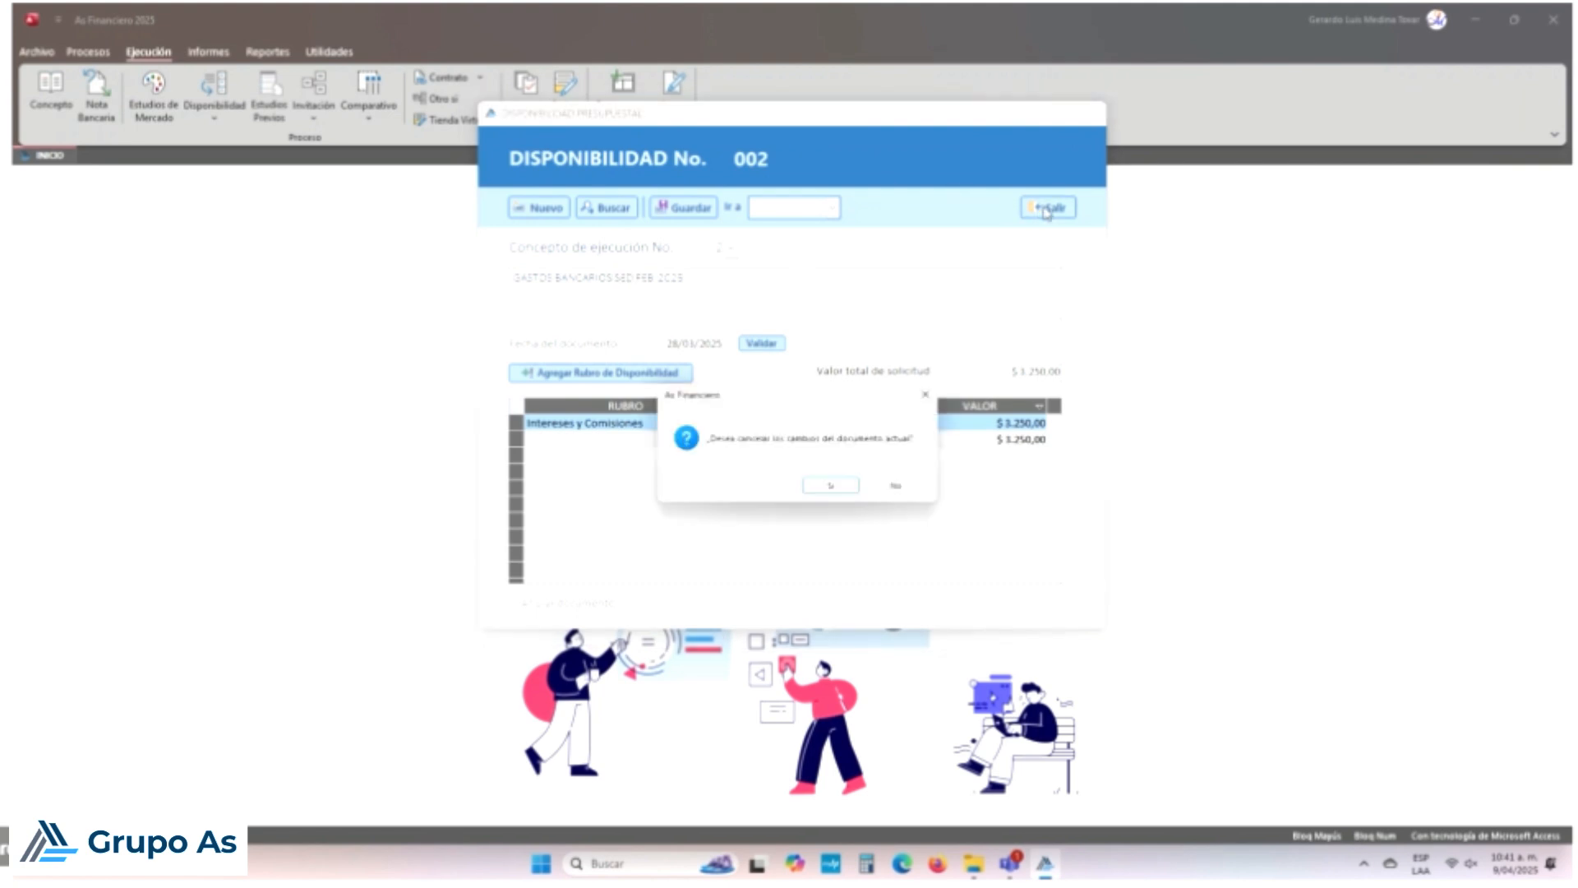
pyautogui.click(830, 484)
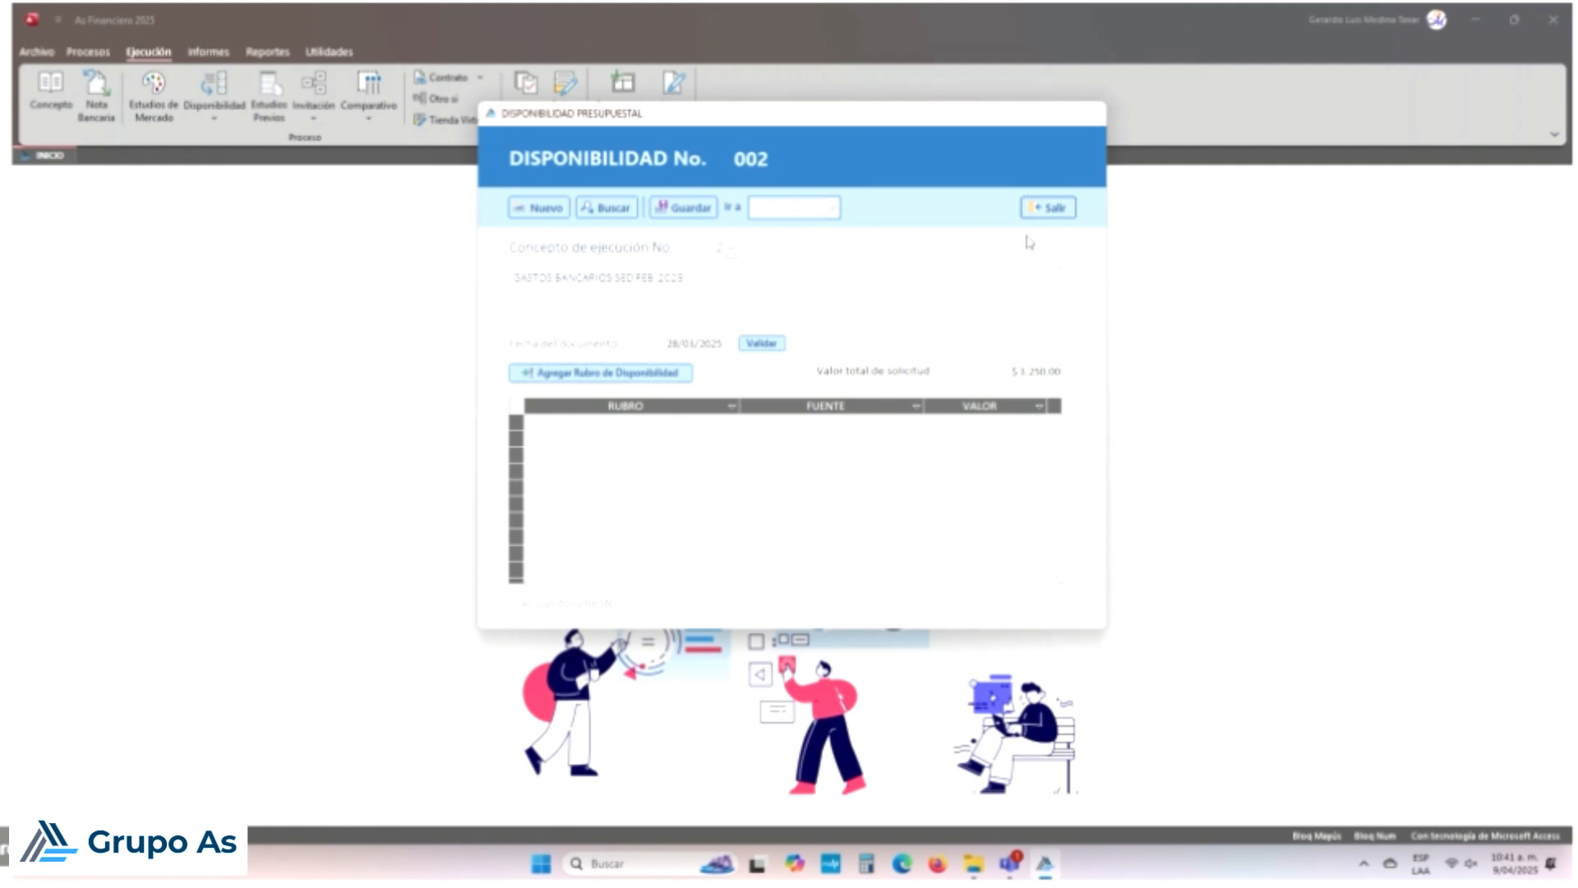
pyautogui.click(1045, 208)
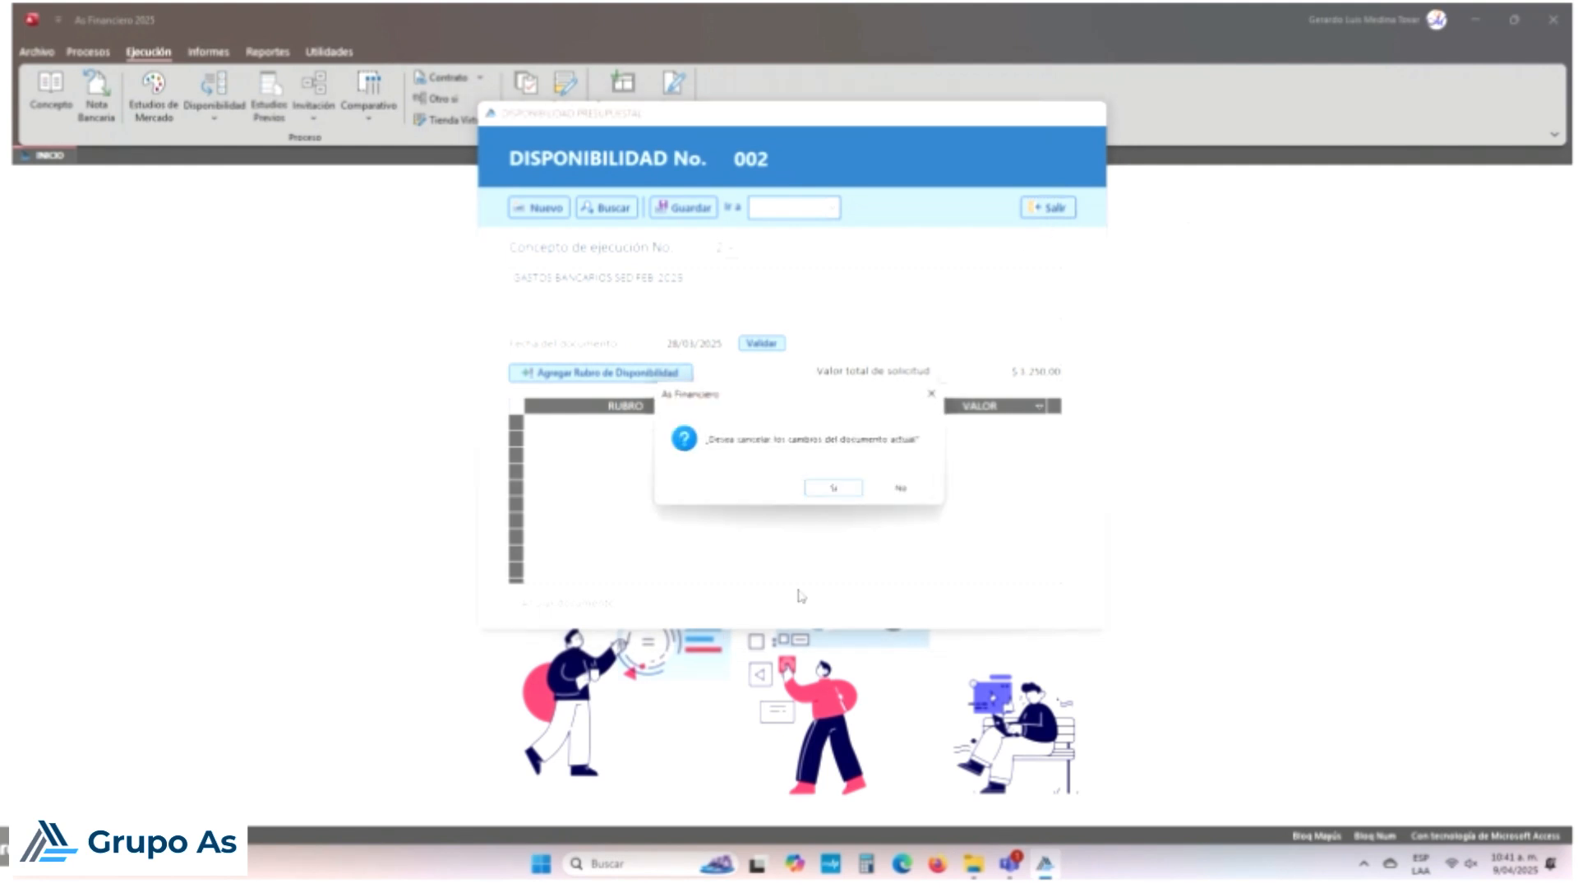
pyautogui.press('Return')
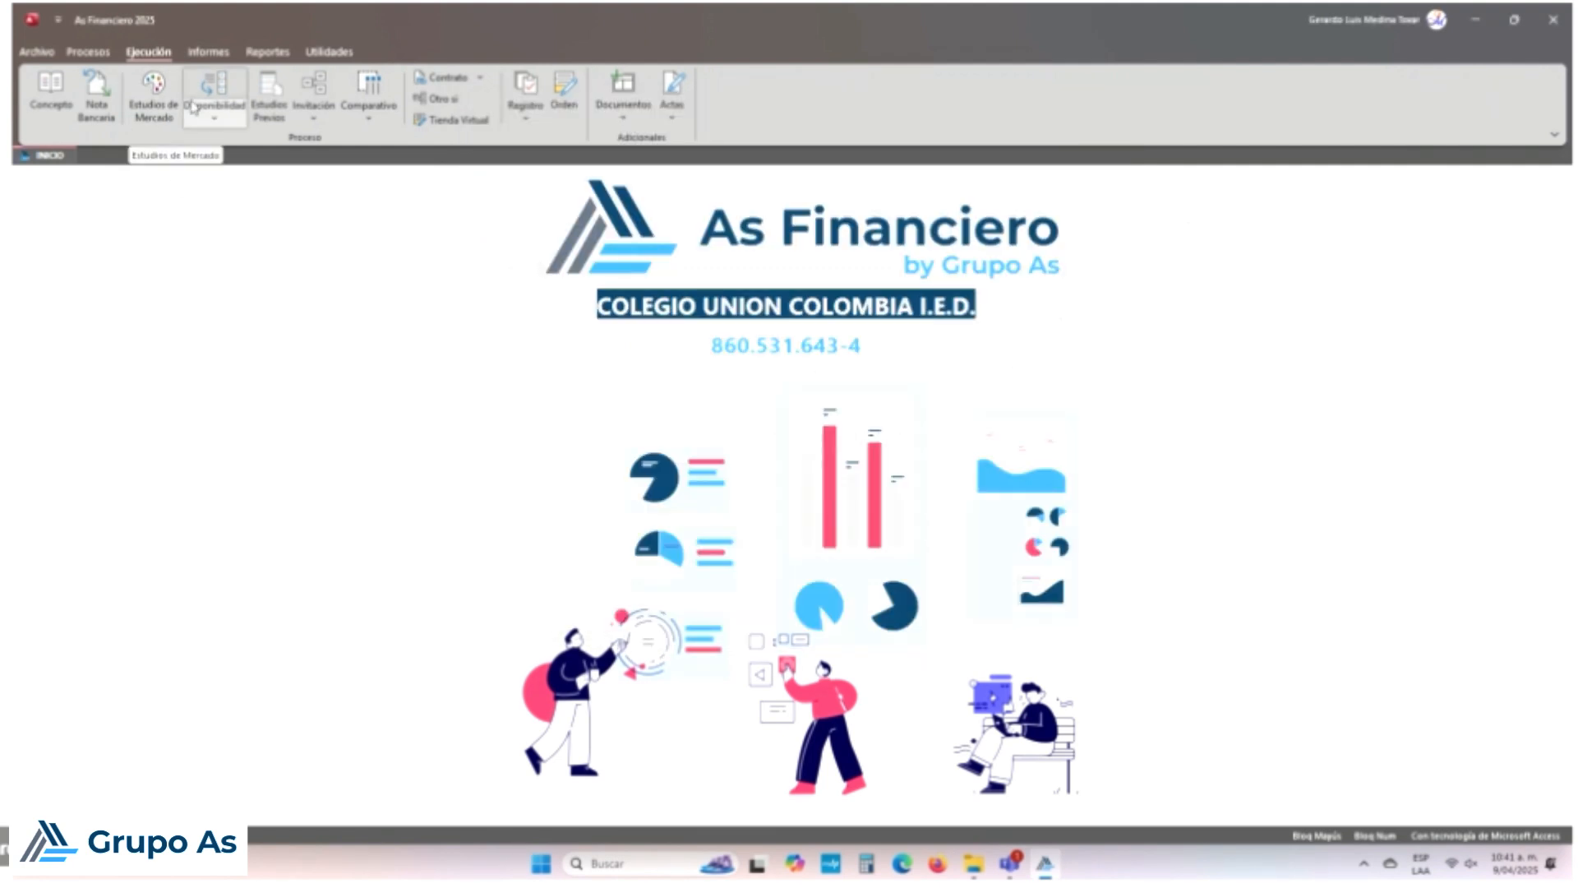
pyautogui.click(212, 53)
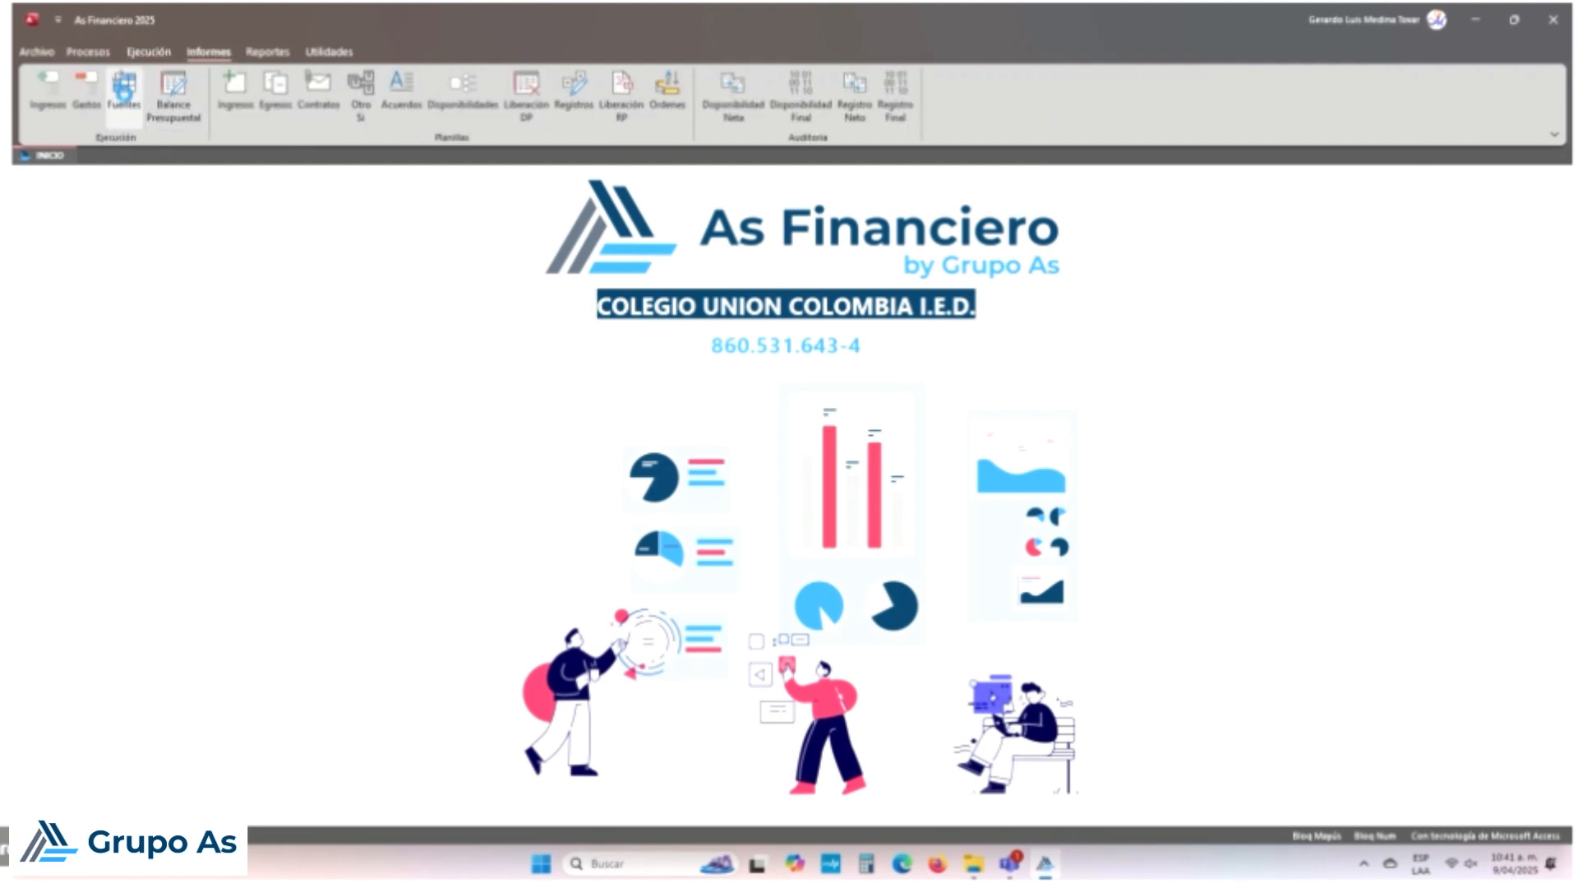
pyautogui.click(124, 92)
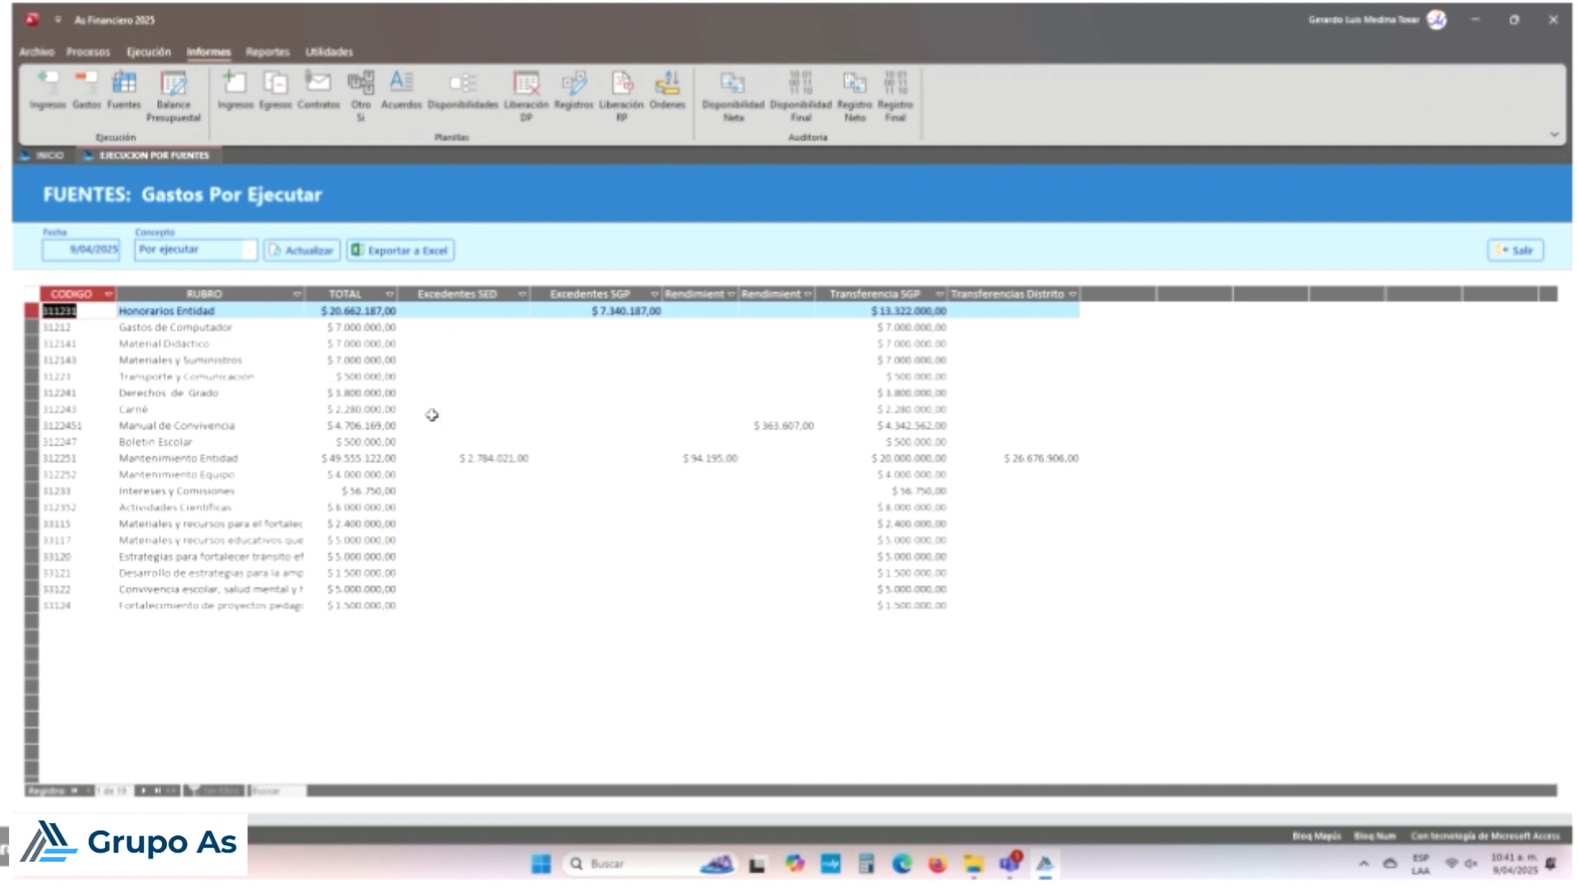
pyautogui.click(76, 491)
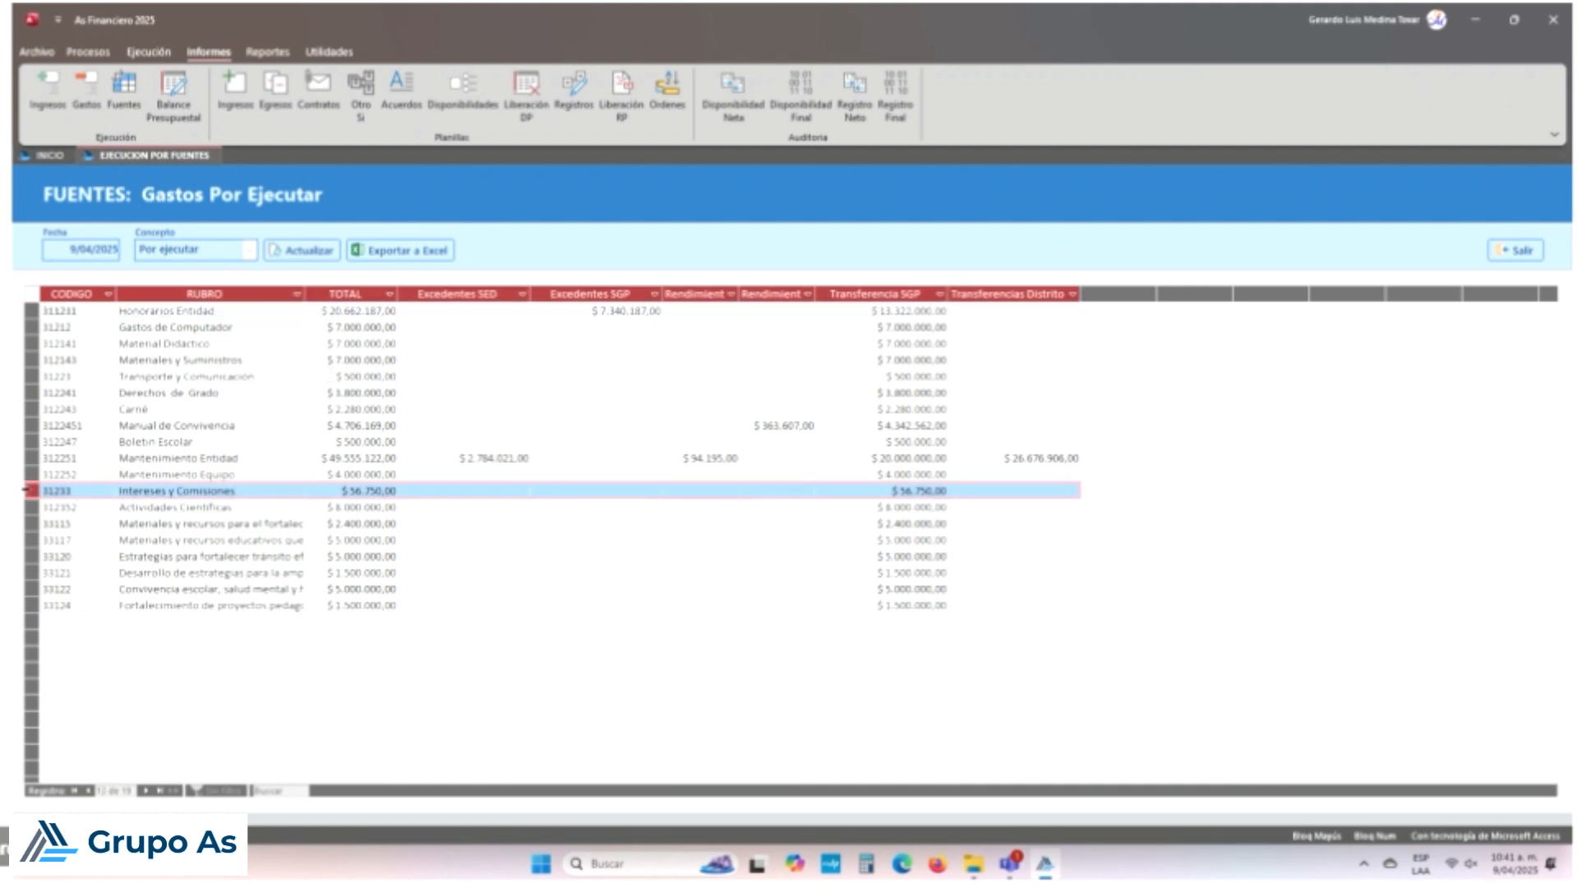
pyautogui.click(1019, 294)
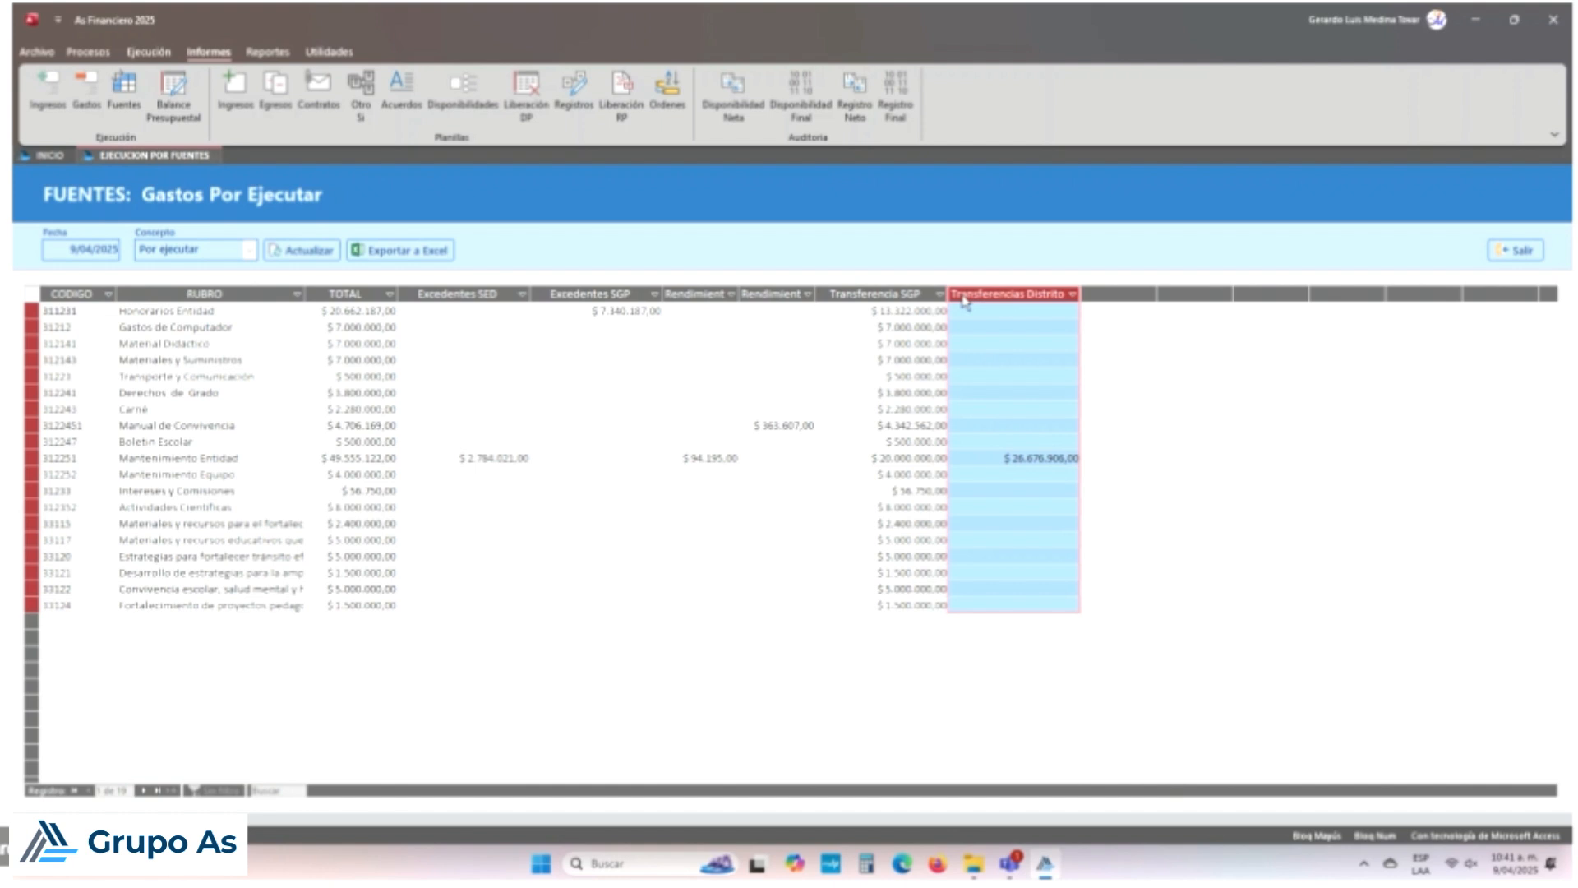
pyautogui.click(916, 296)
pyautogui.moveTo(881, 491); pyautogui.dragTo(964, 491)
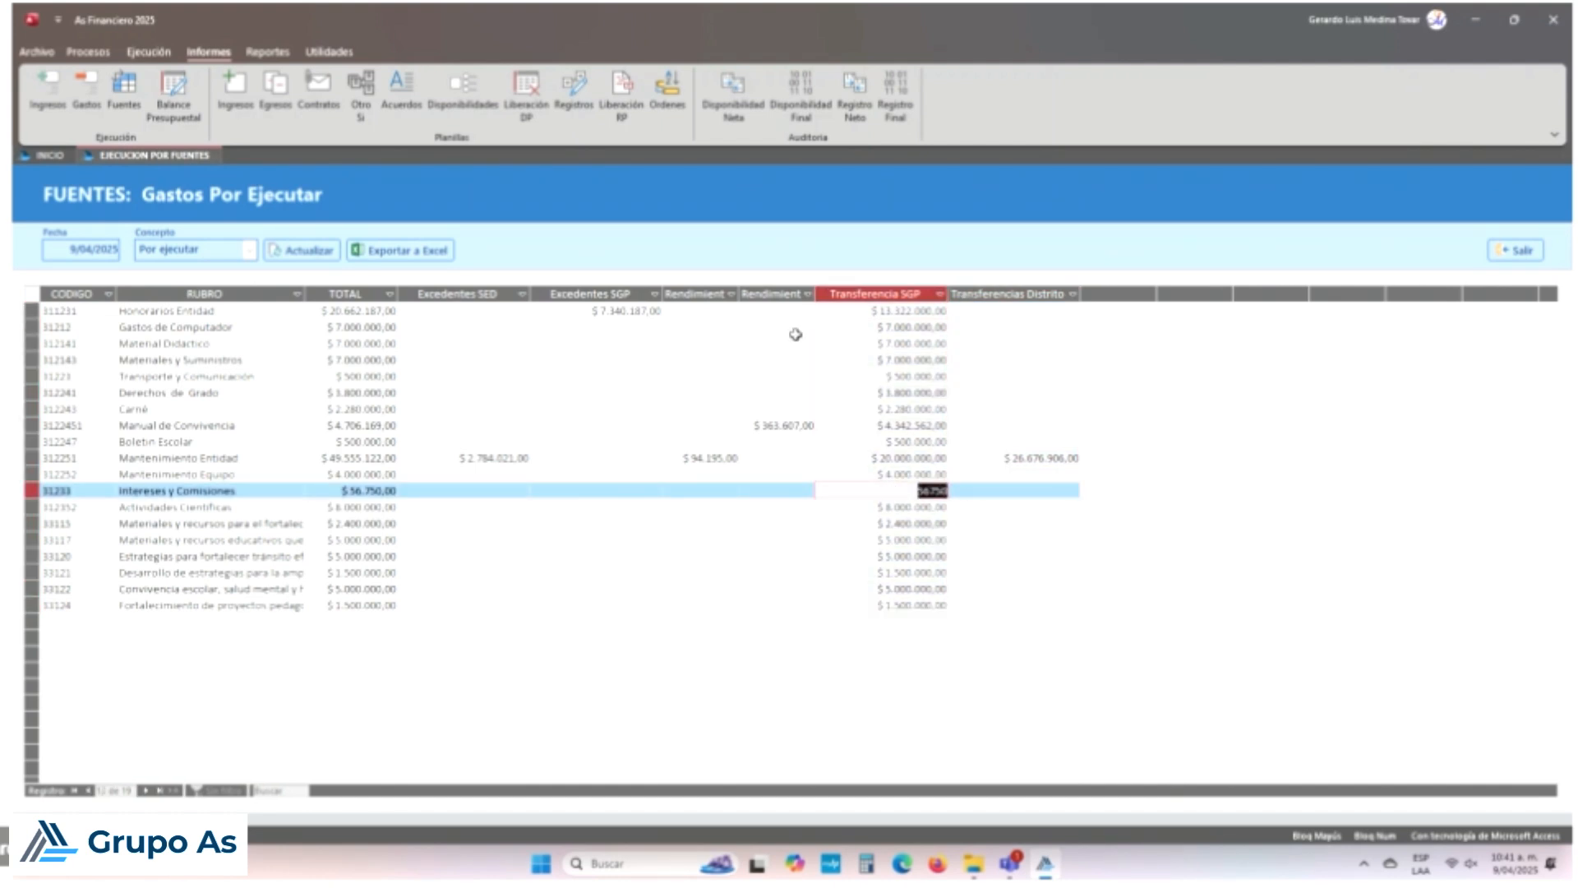
pyautogui.click(789, 289)
pyautogui.moveTo(817, 293); pyautogui.dragTo(907, 297)
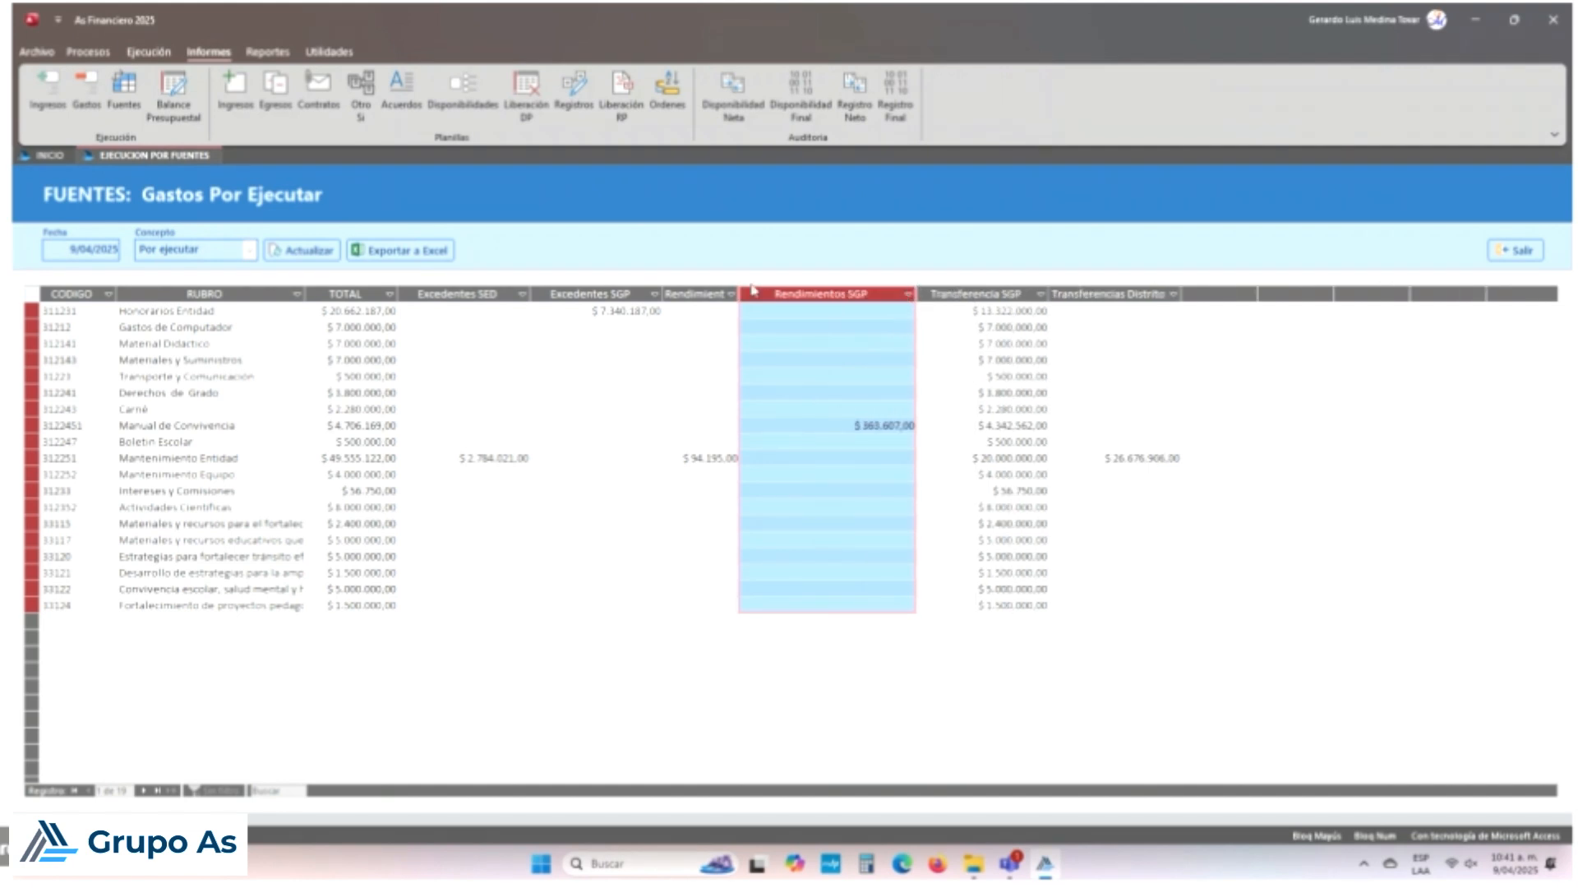
pyautogui.moveTo(740, 293); pyautogui.dragTo(796, 294)
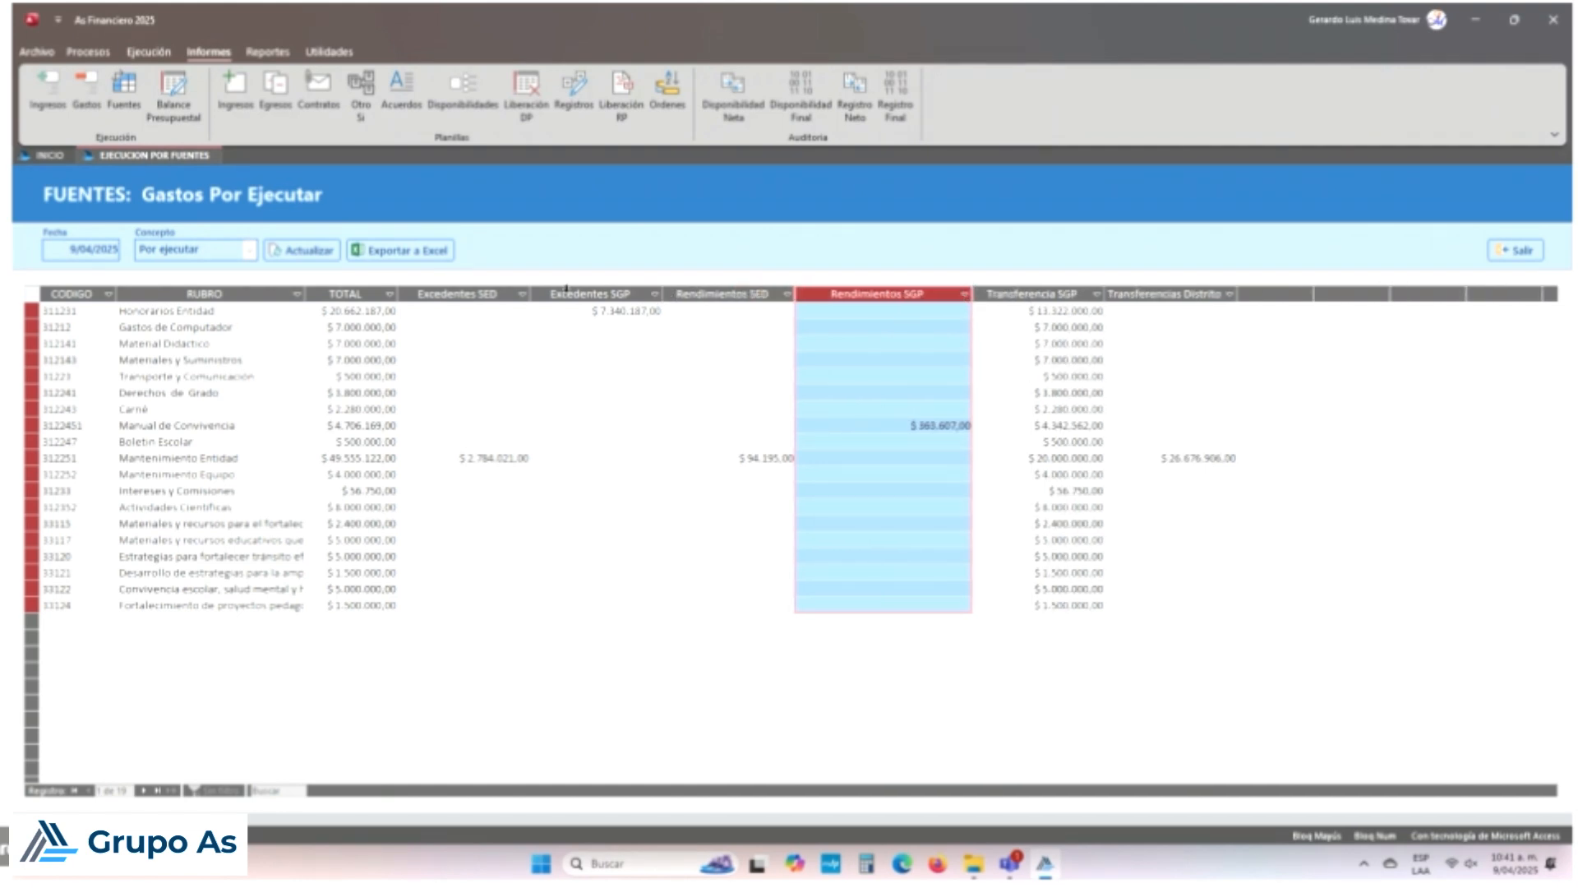
pyautogui.click(474, 295)
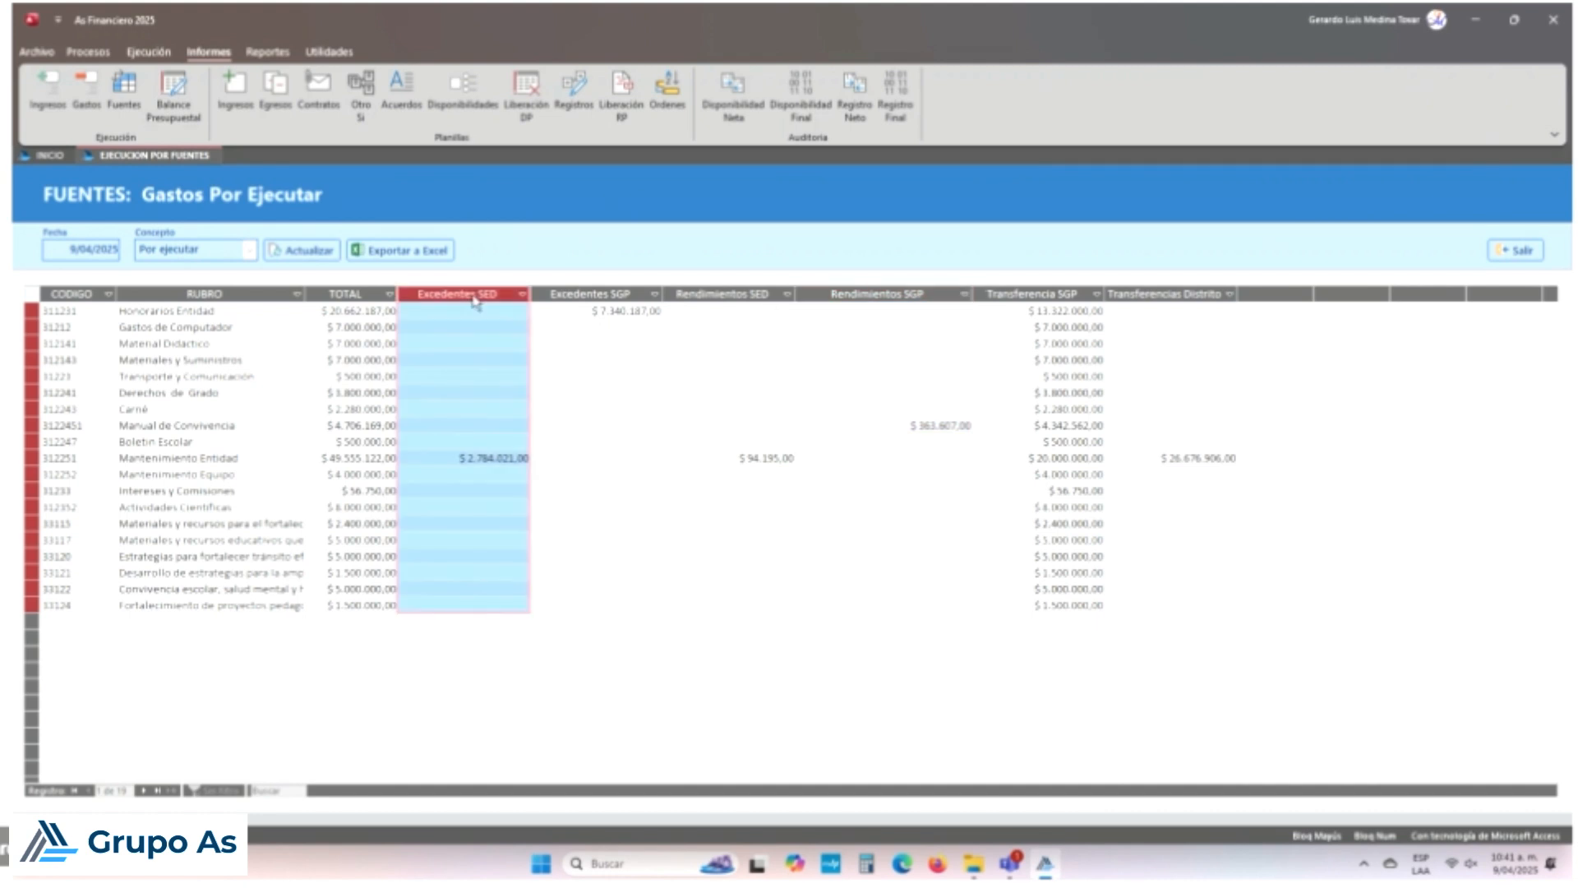
pyautogui.click(575, 294)
pyautogui.click(738, 295)
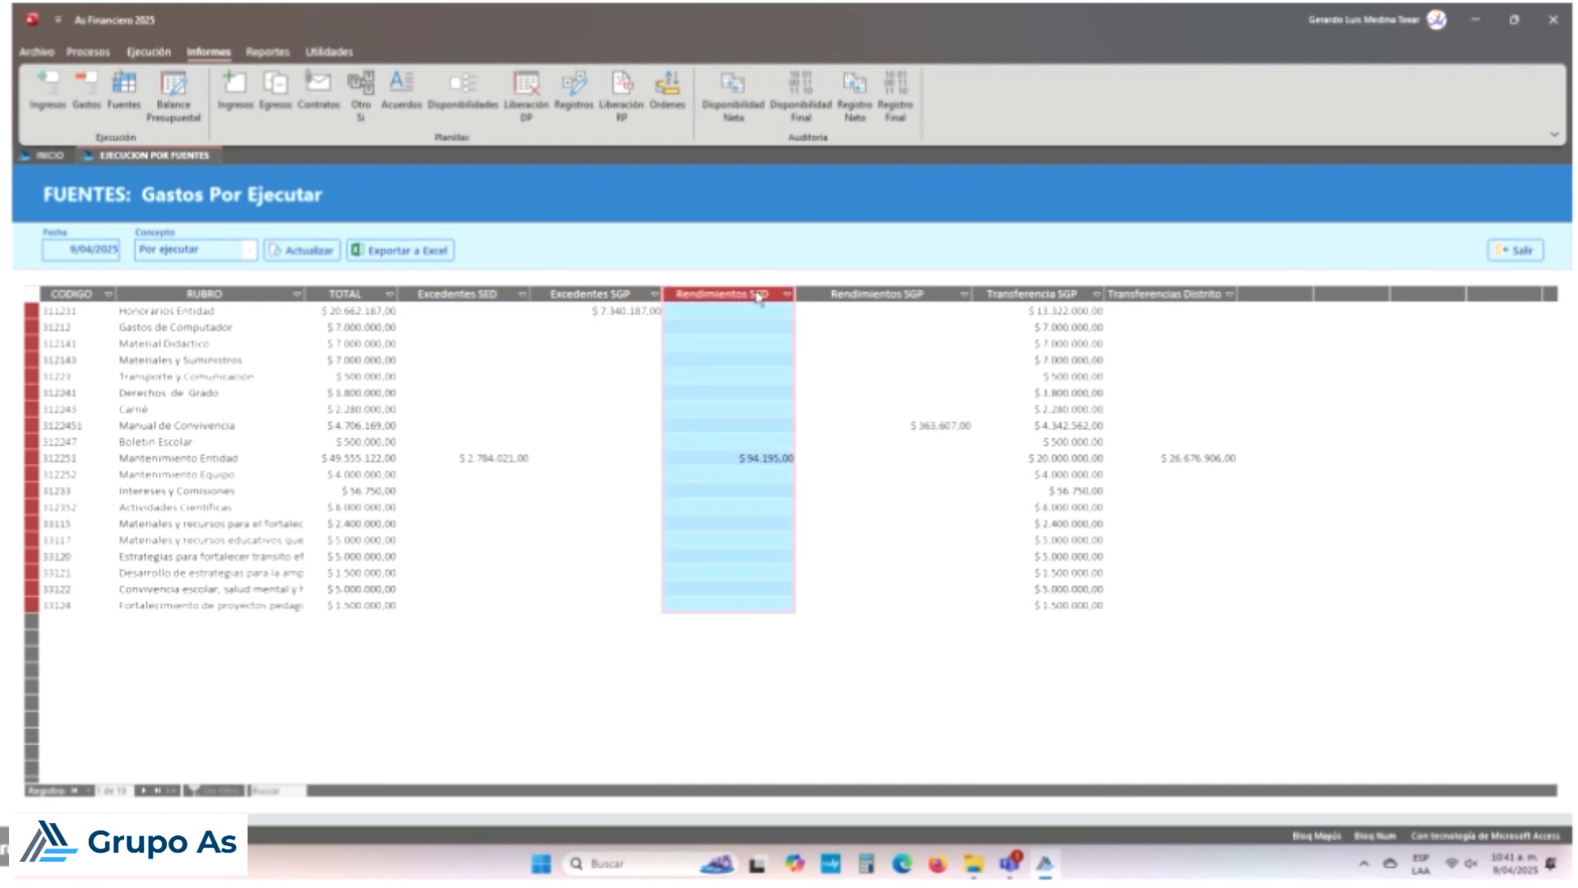
pyautogui.click(876, 296)
pyautogui.click(1037, 295)
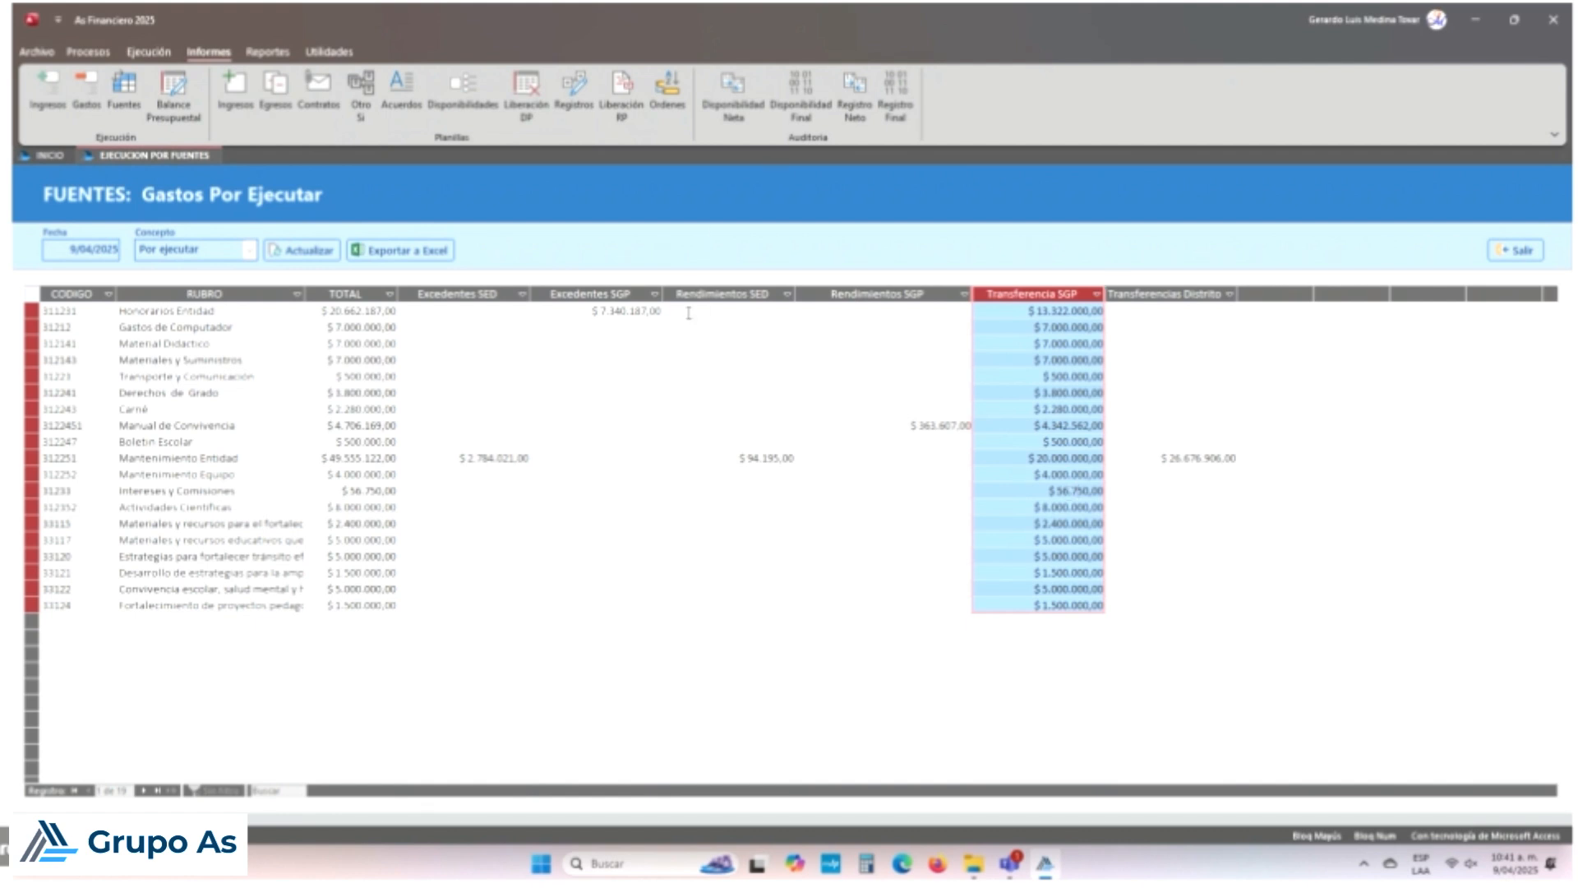
pyautogui.click(1522, 259)
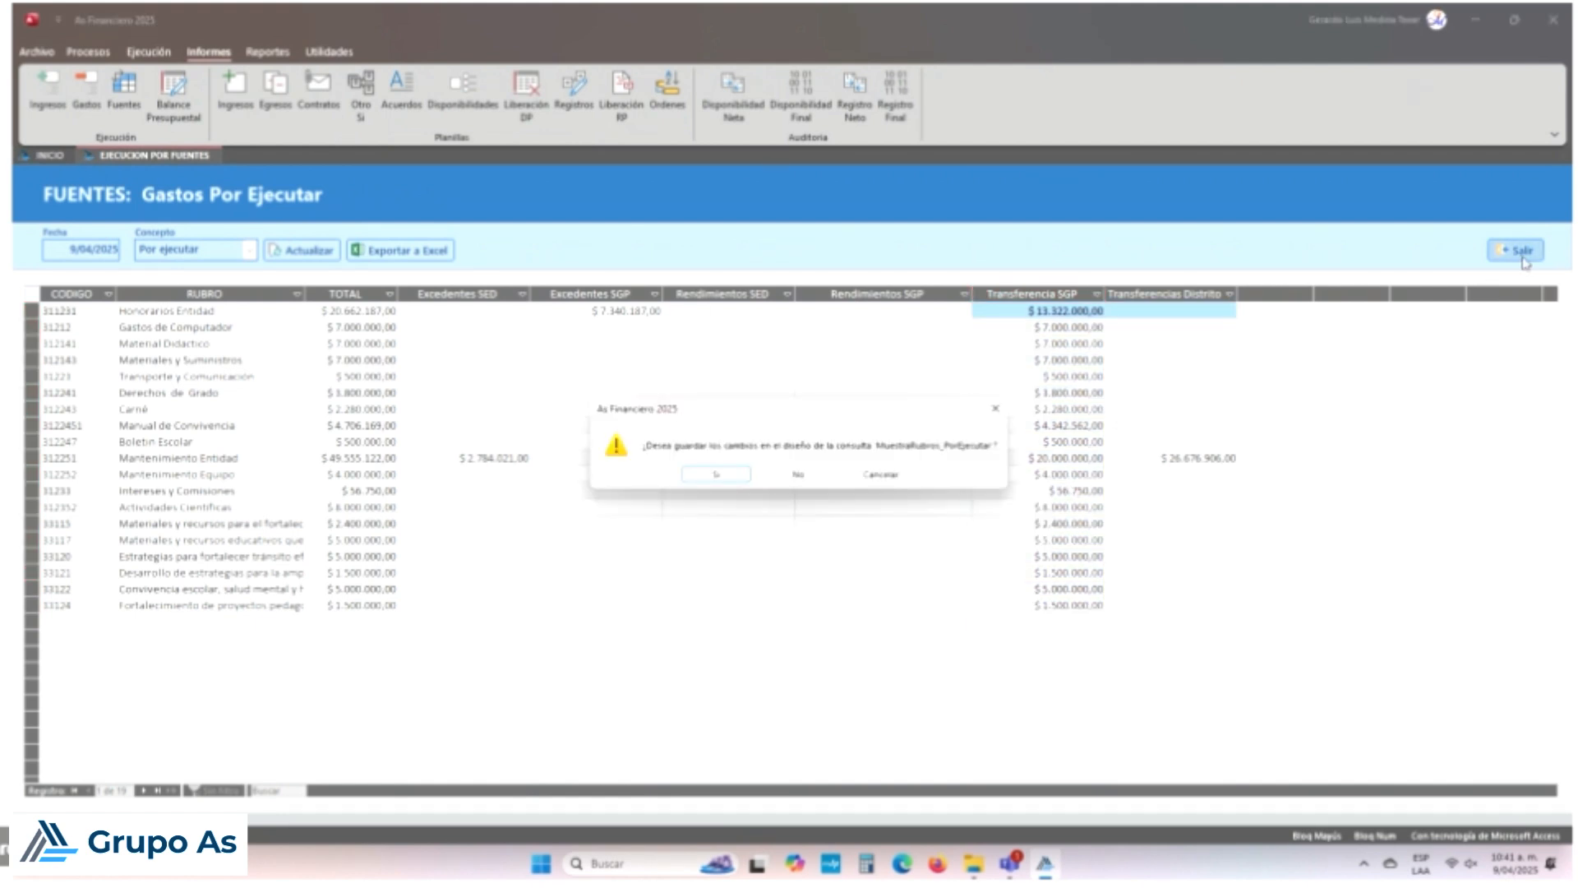
pyautogui.click(814, 476)
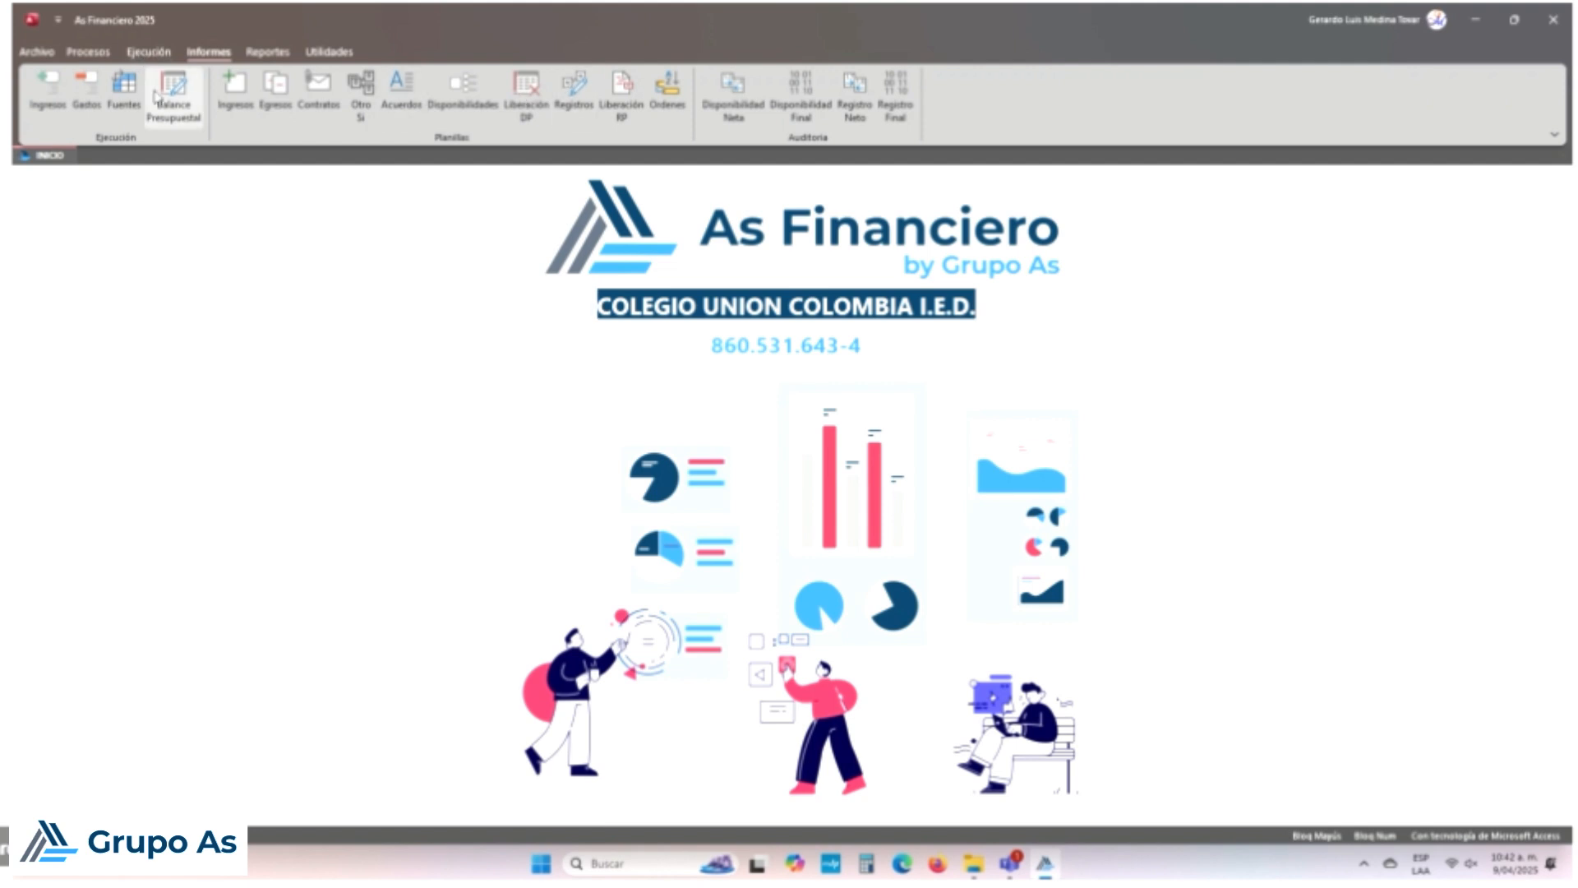
# Step: Review the existing payment vouchers, then start a new voucher, number 009
pyautogui.click(82, 53)
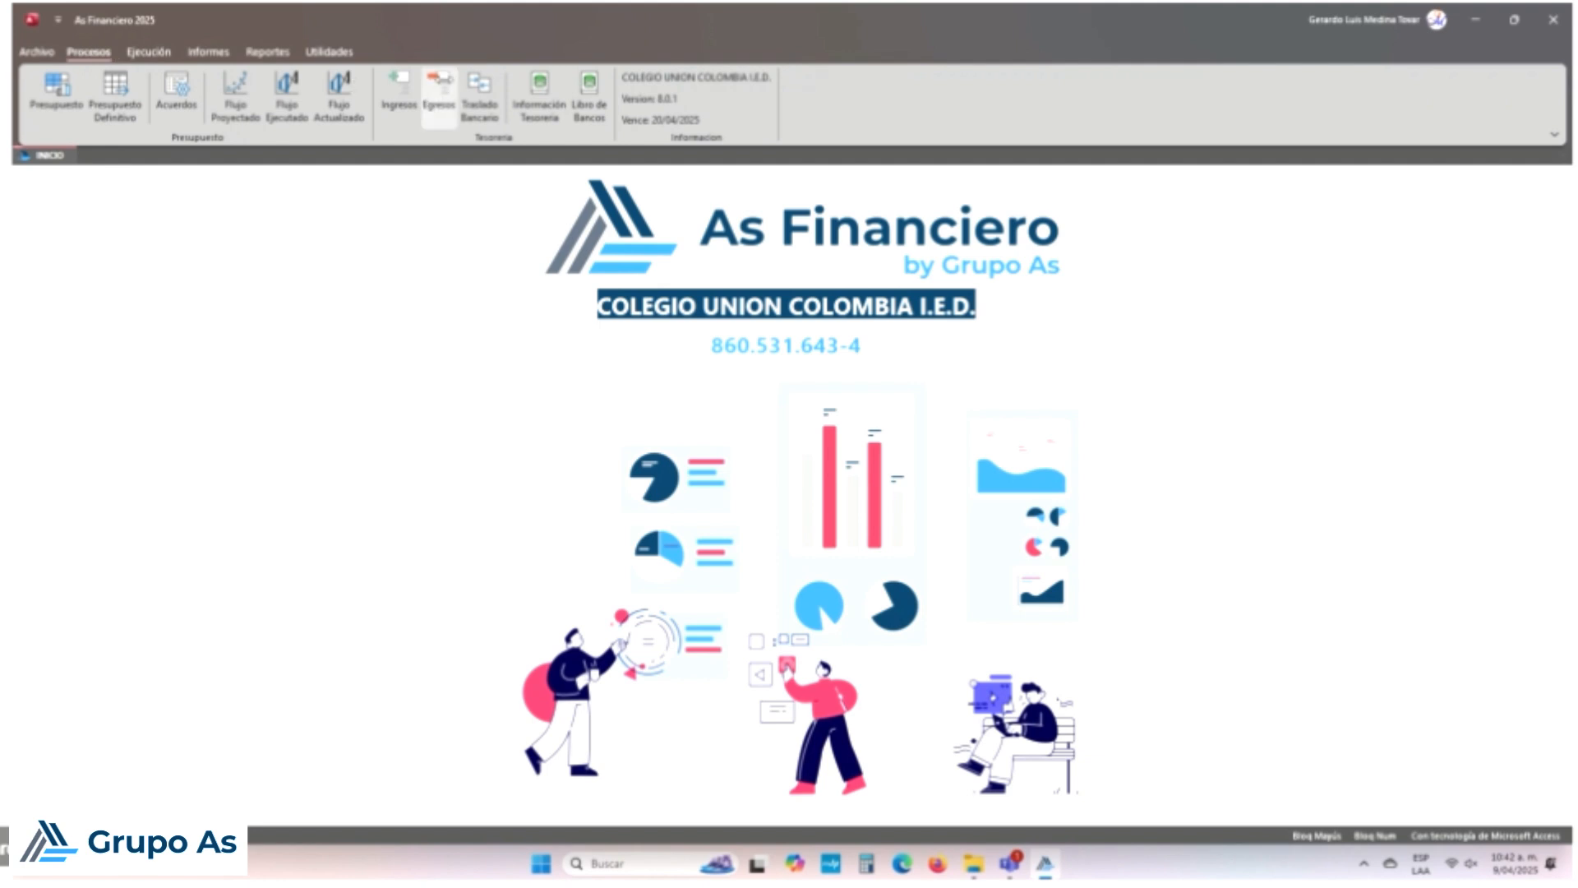
pyautogui.click(438, 92)
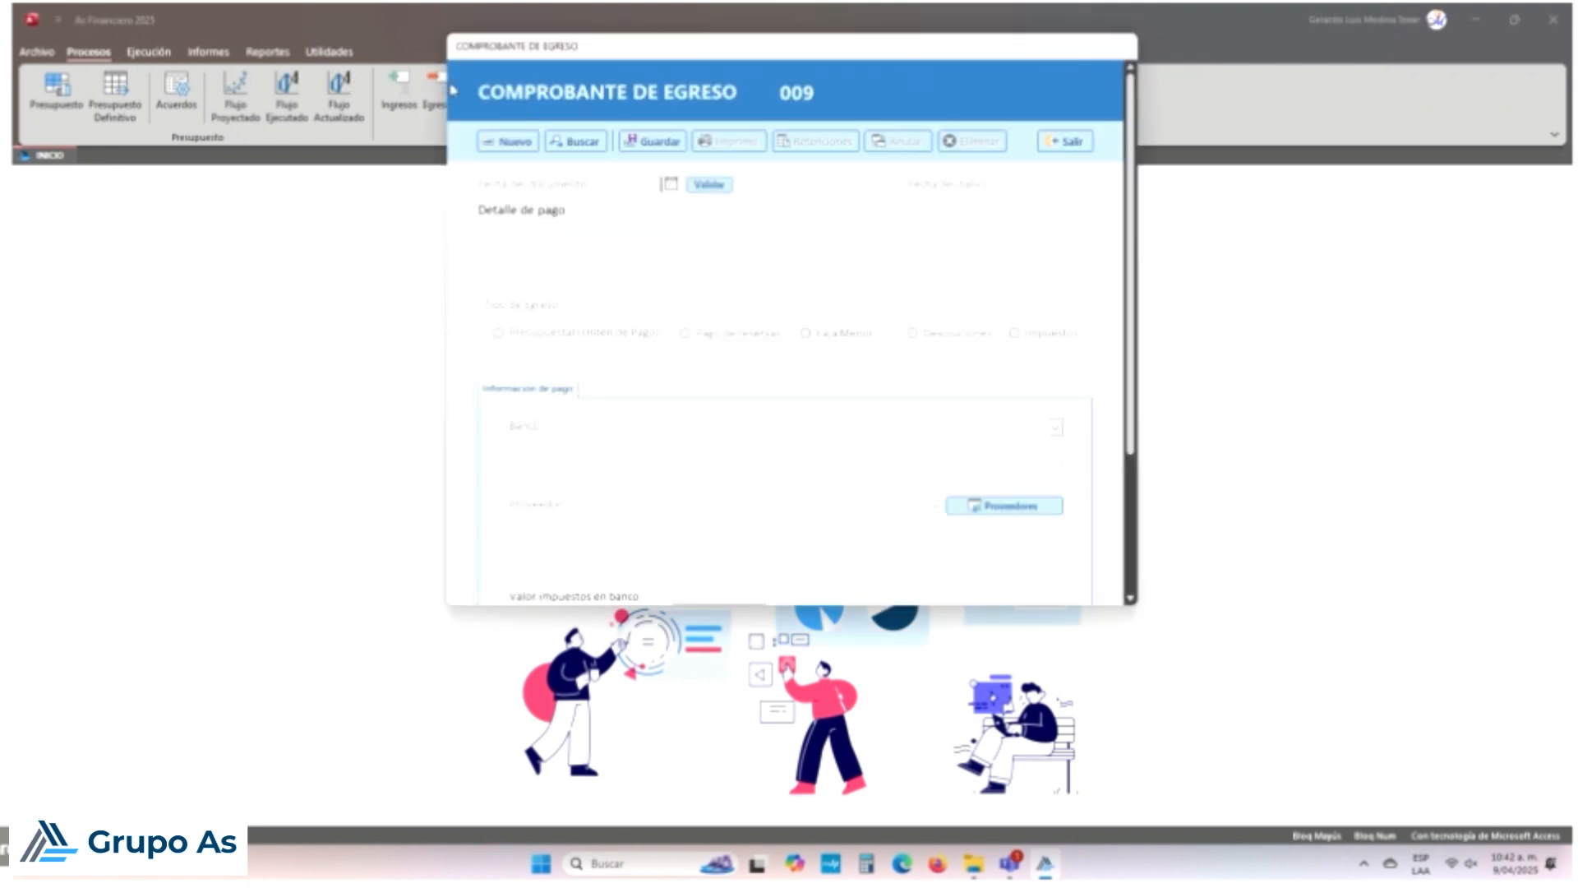
pyautogui.click(565, 141)
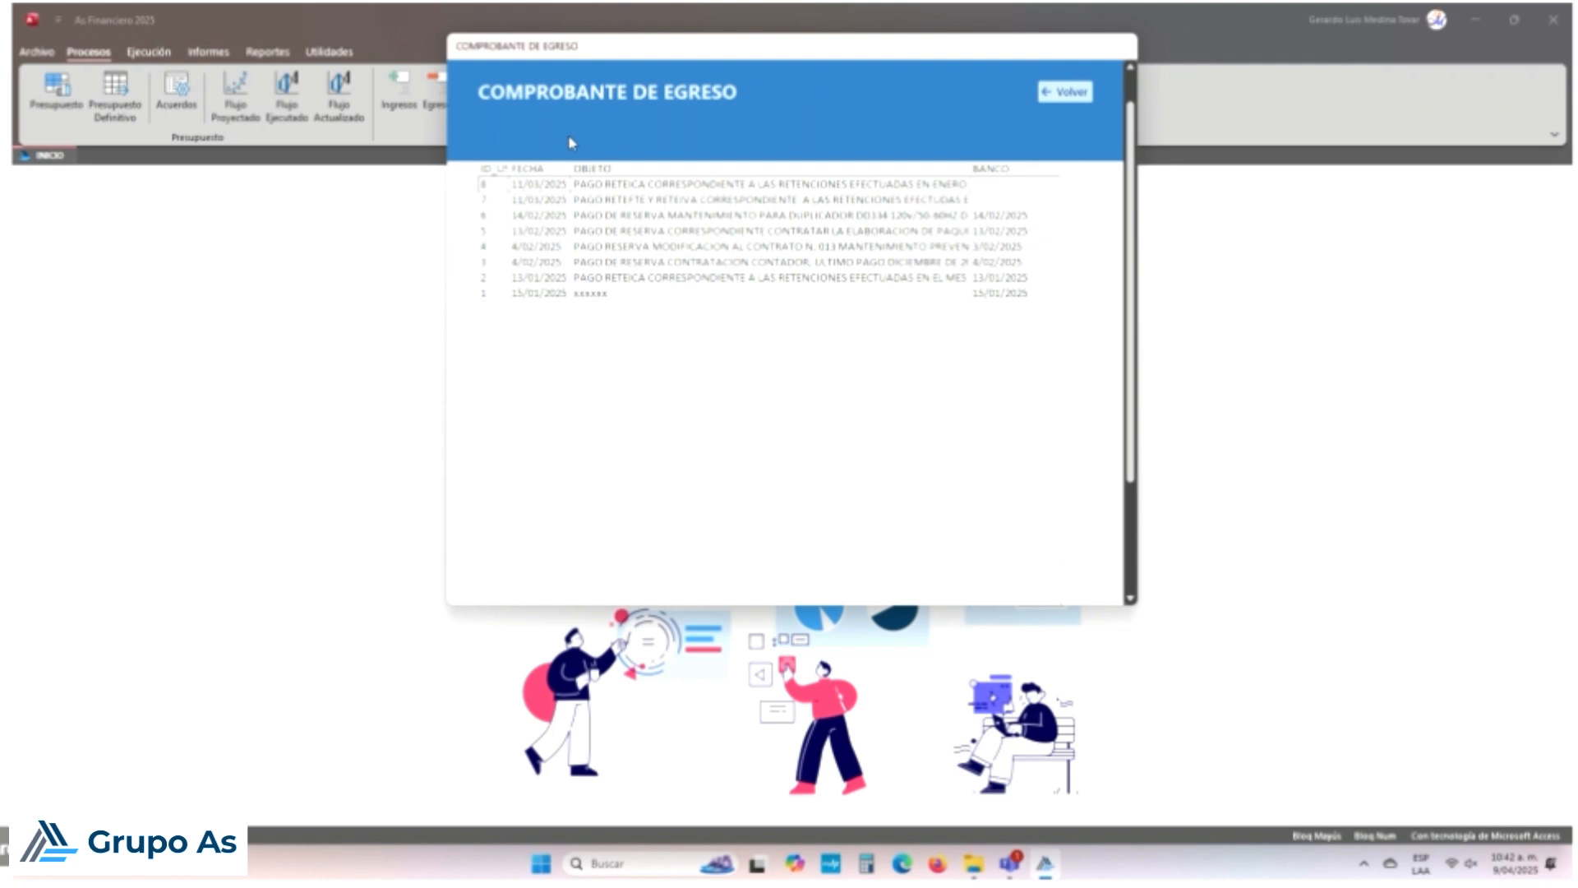
pyautogui.click(1081, 94)
pyautogui.click(530, 141)
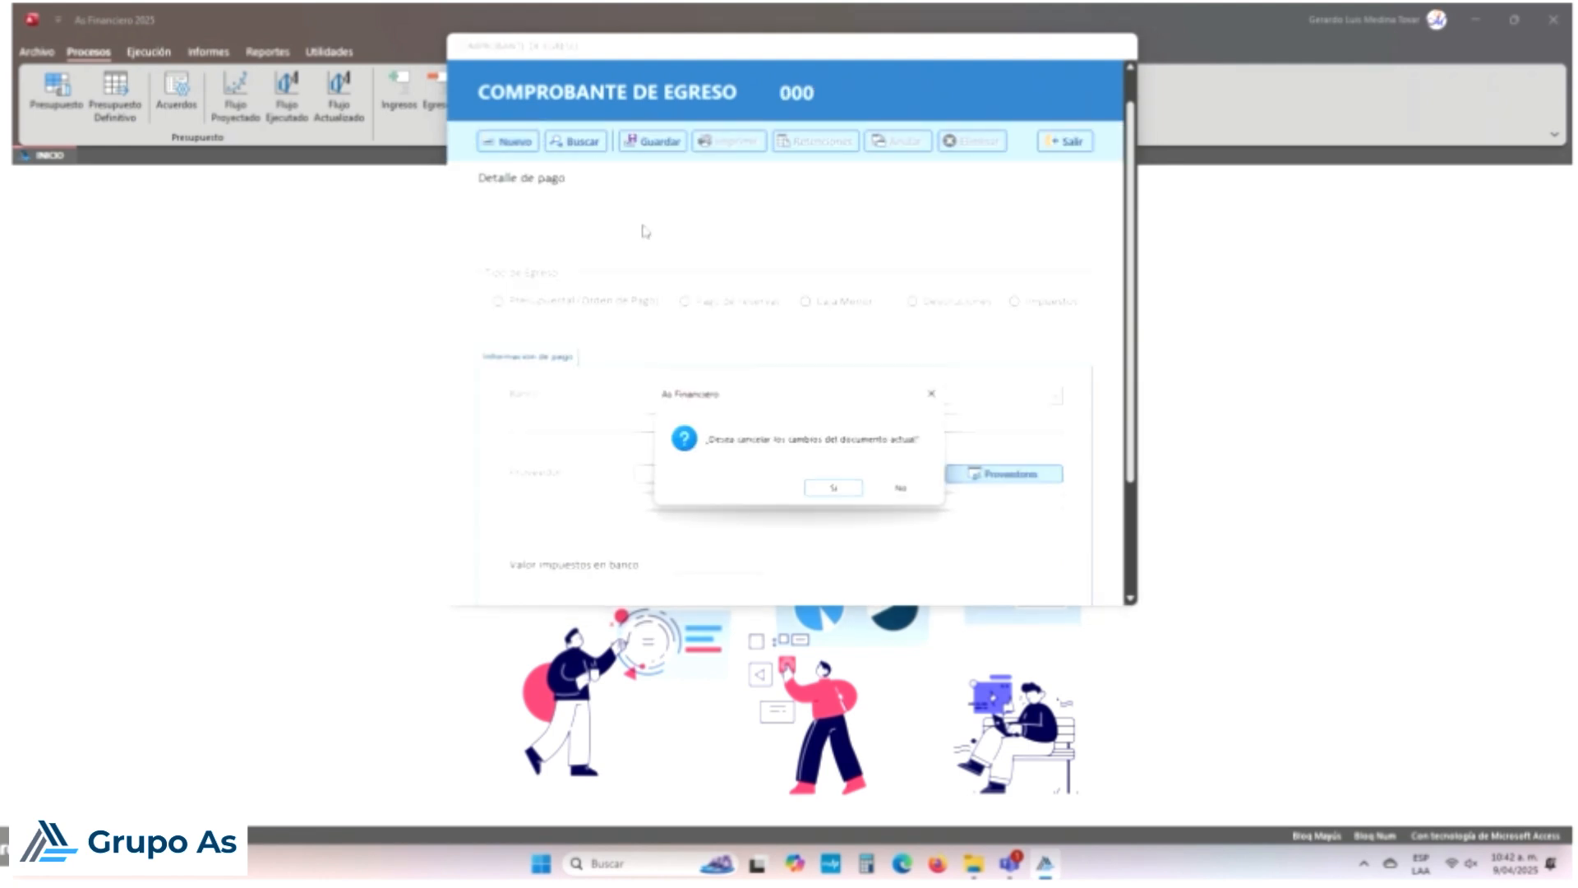
pyautogui.click(836, 489)
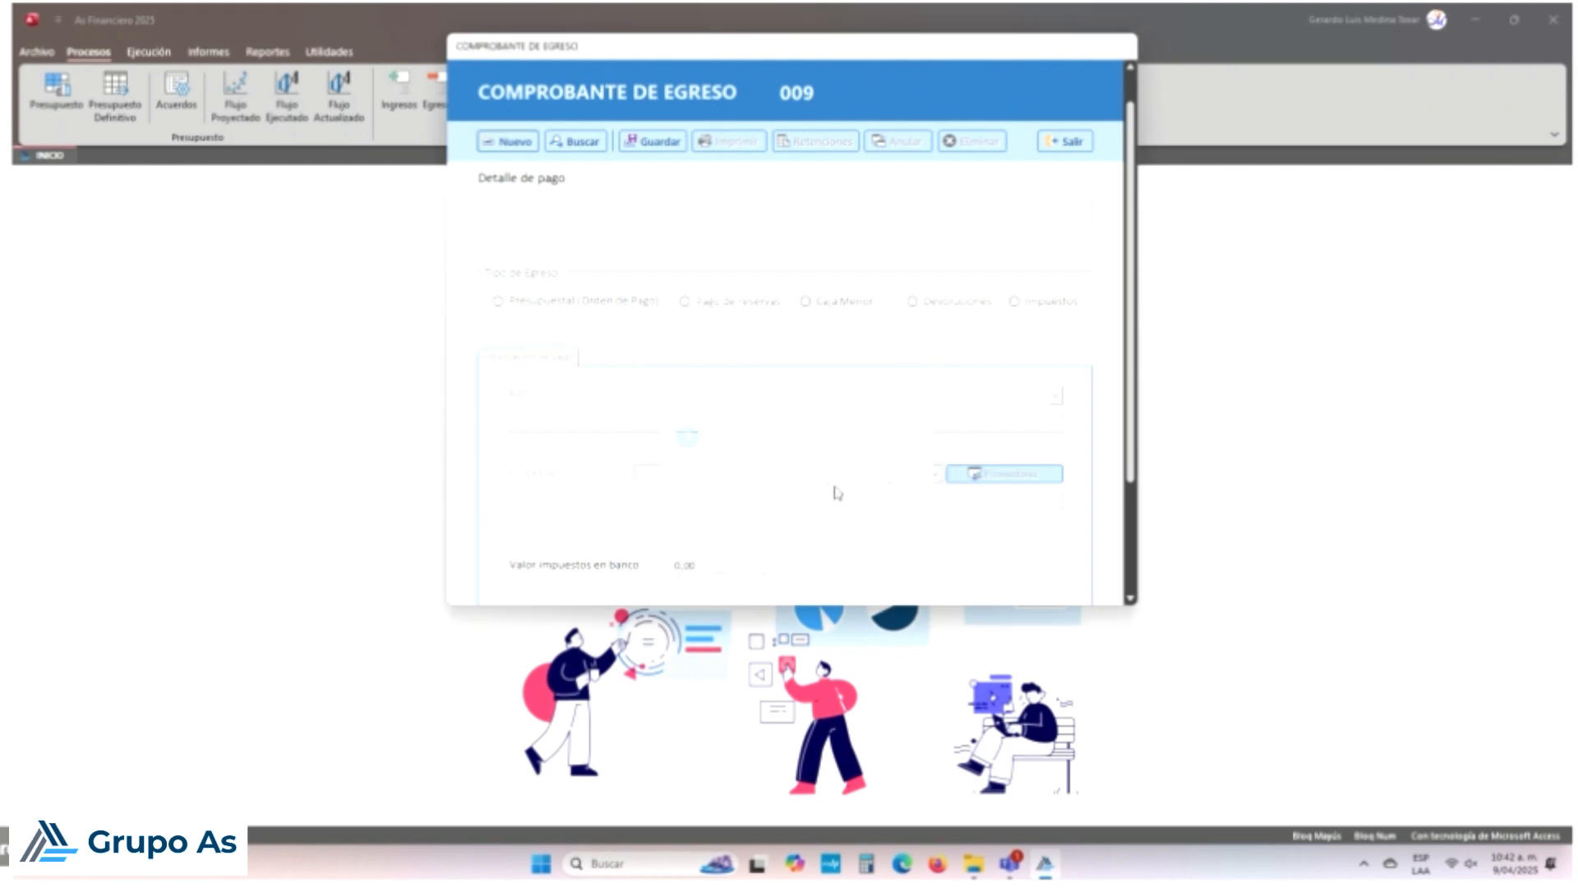
# Step: Make voucher 009 a budget payment-order expense paid from Banco Popular SGP-MEN
pyautogui.click(499, 303)
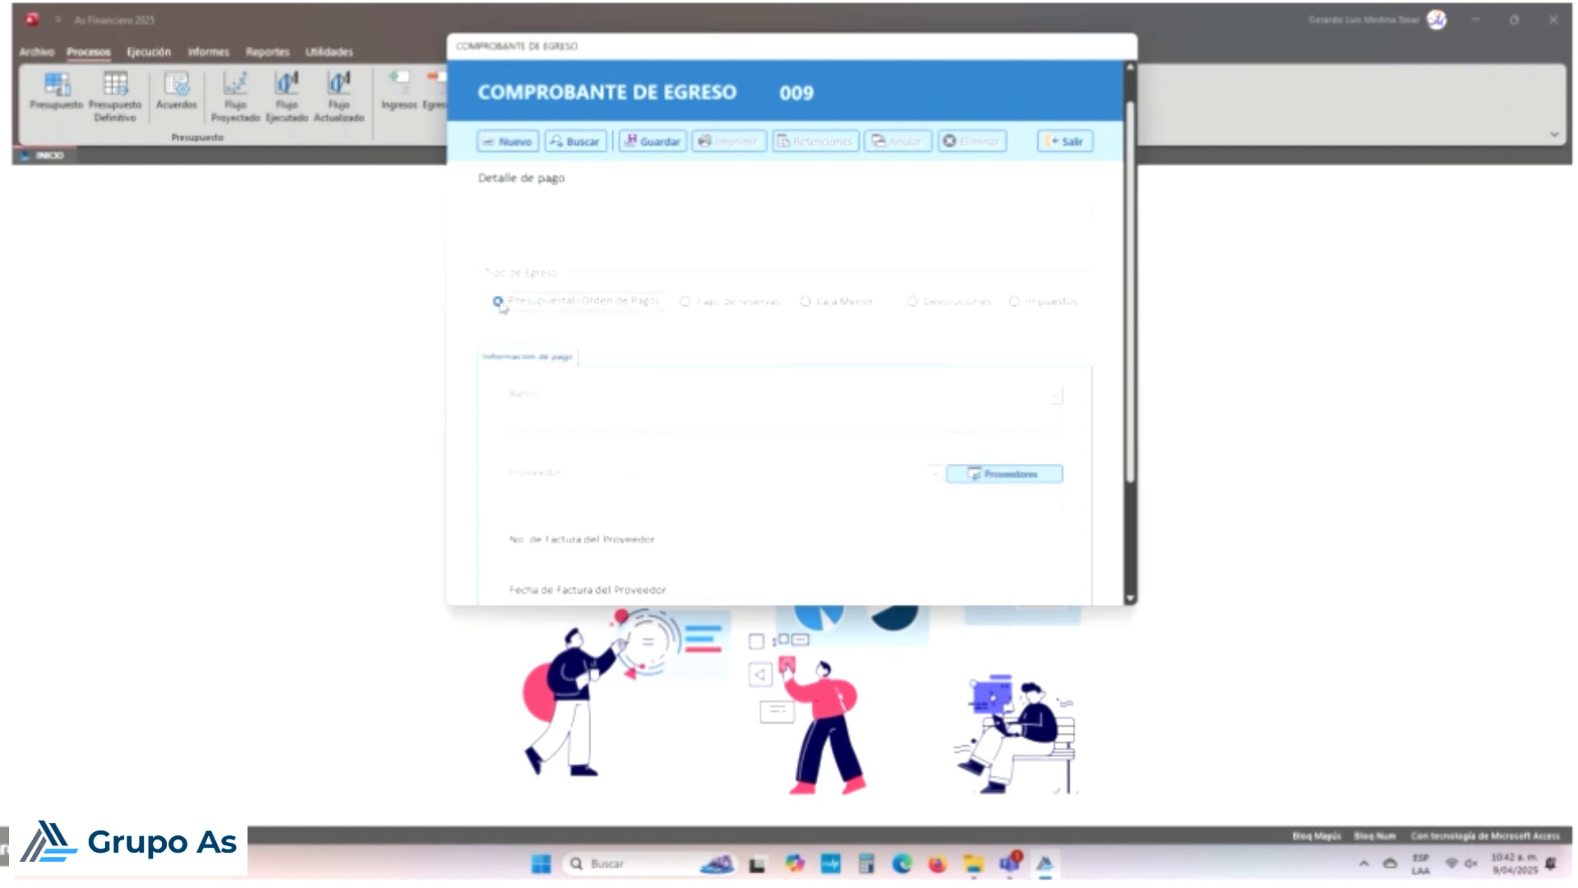
pyautogui.click(1058, 398)
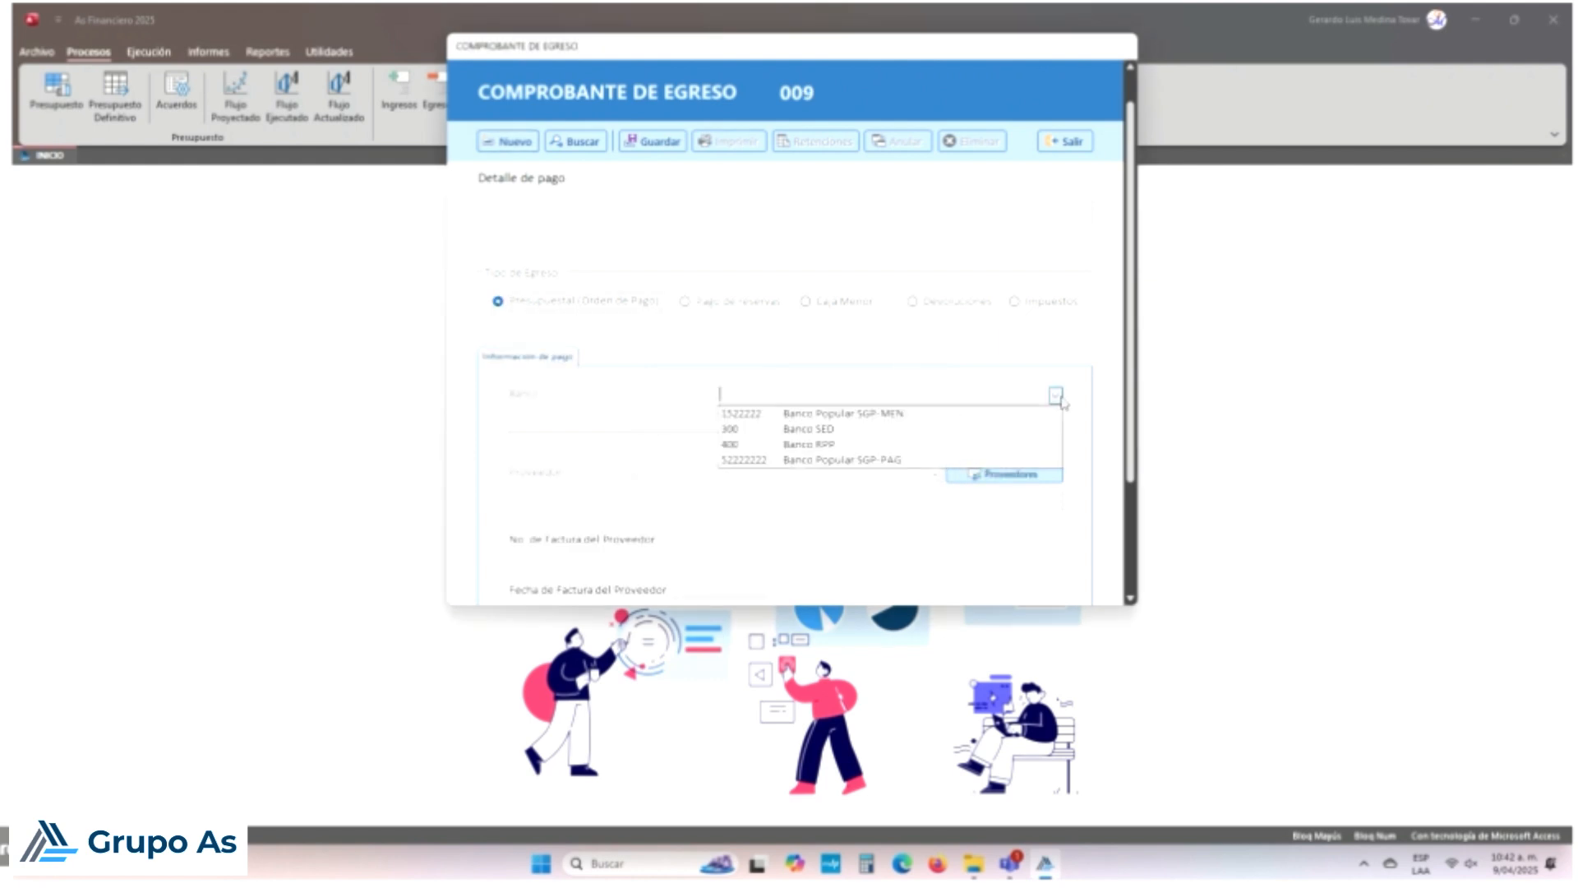
pyautogui.click(884, 417)
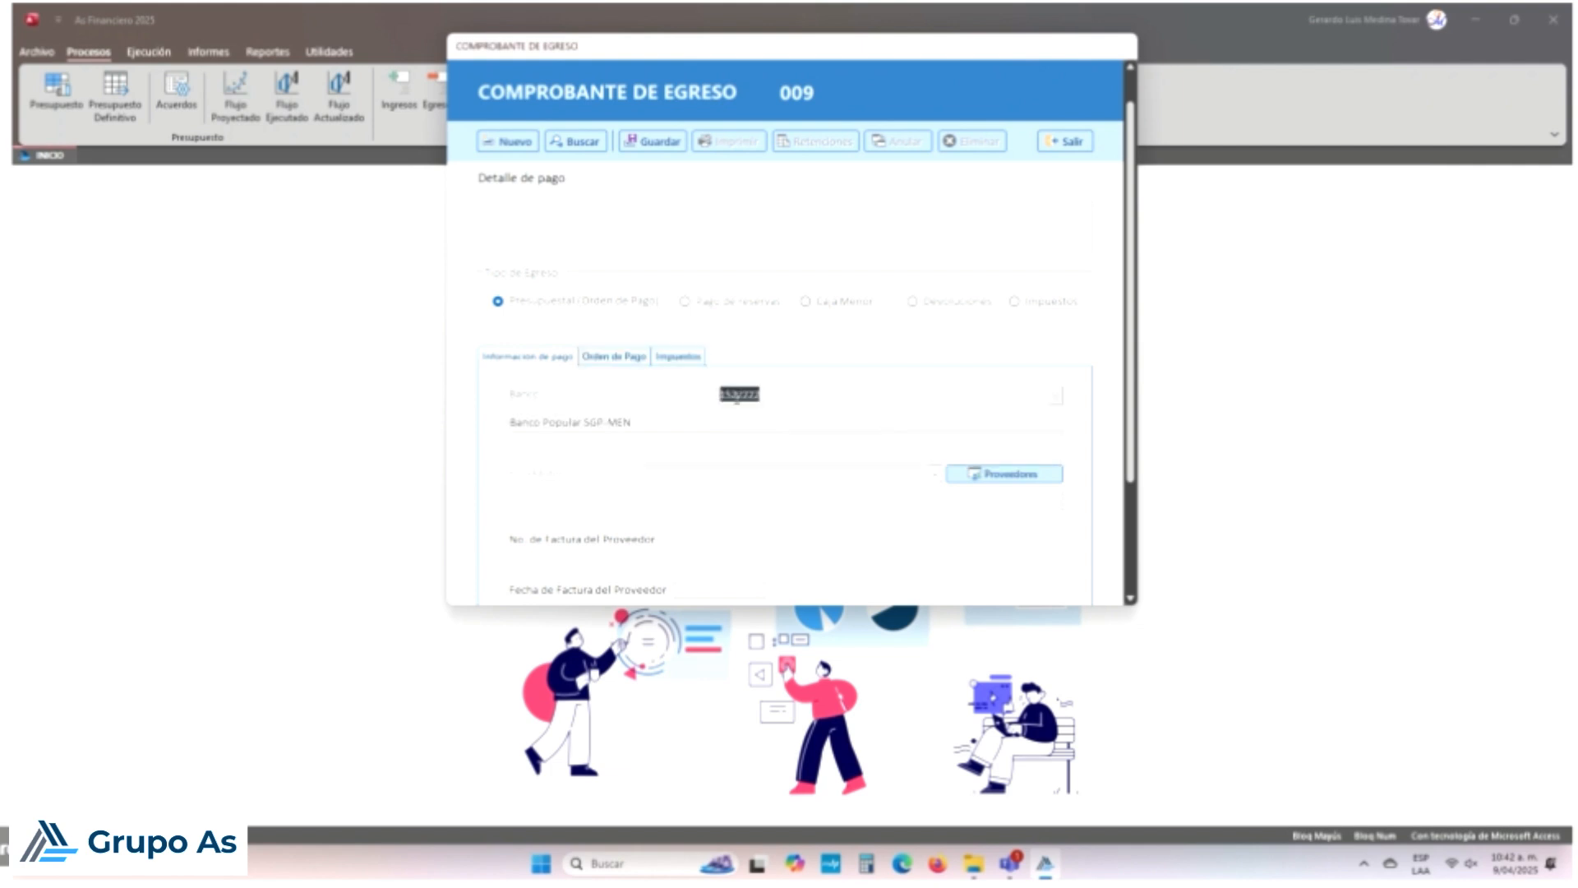
# Step: Load payment order 1 (GASTOS BANCARIOS SED FEB 2025) and check Transferencia SGP's $3.250
pyautogui.click(616, 356)
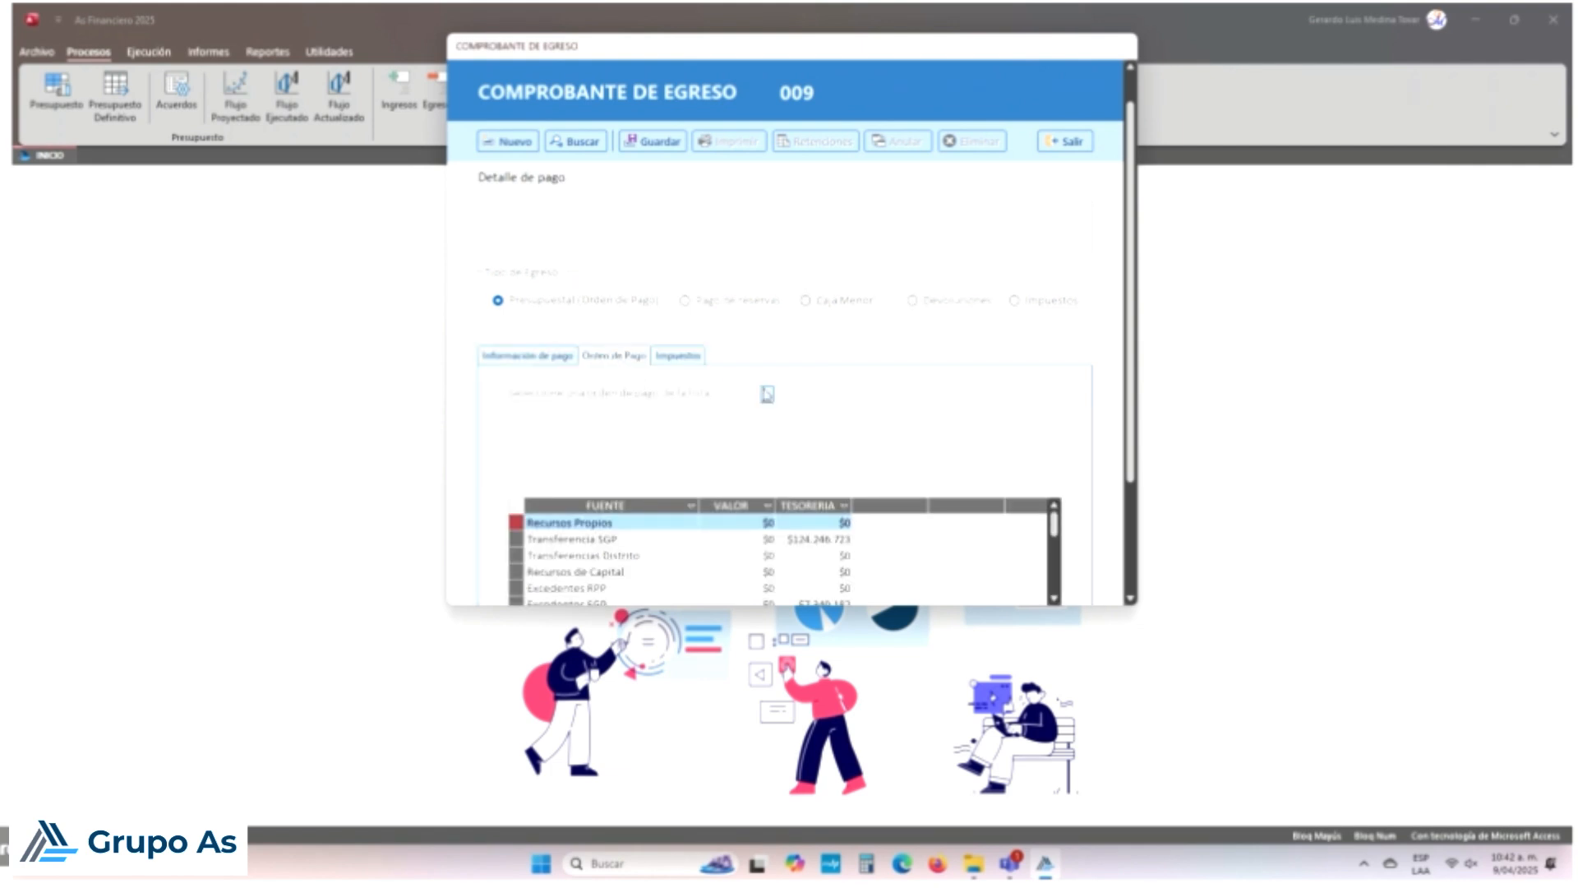
pyautogui.click(766, 396)
pyautogui.click(763, 414)
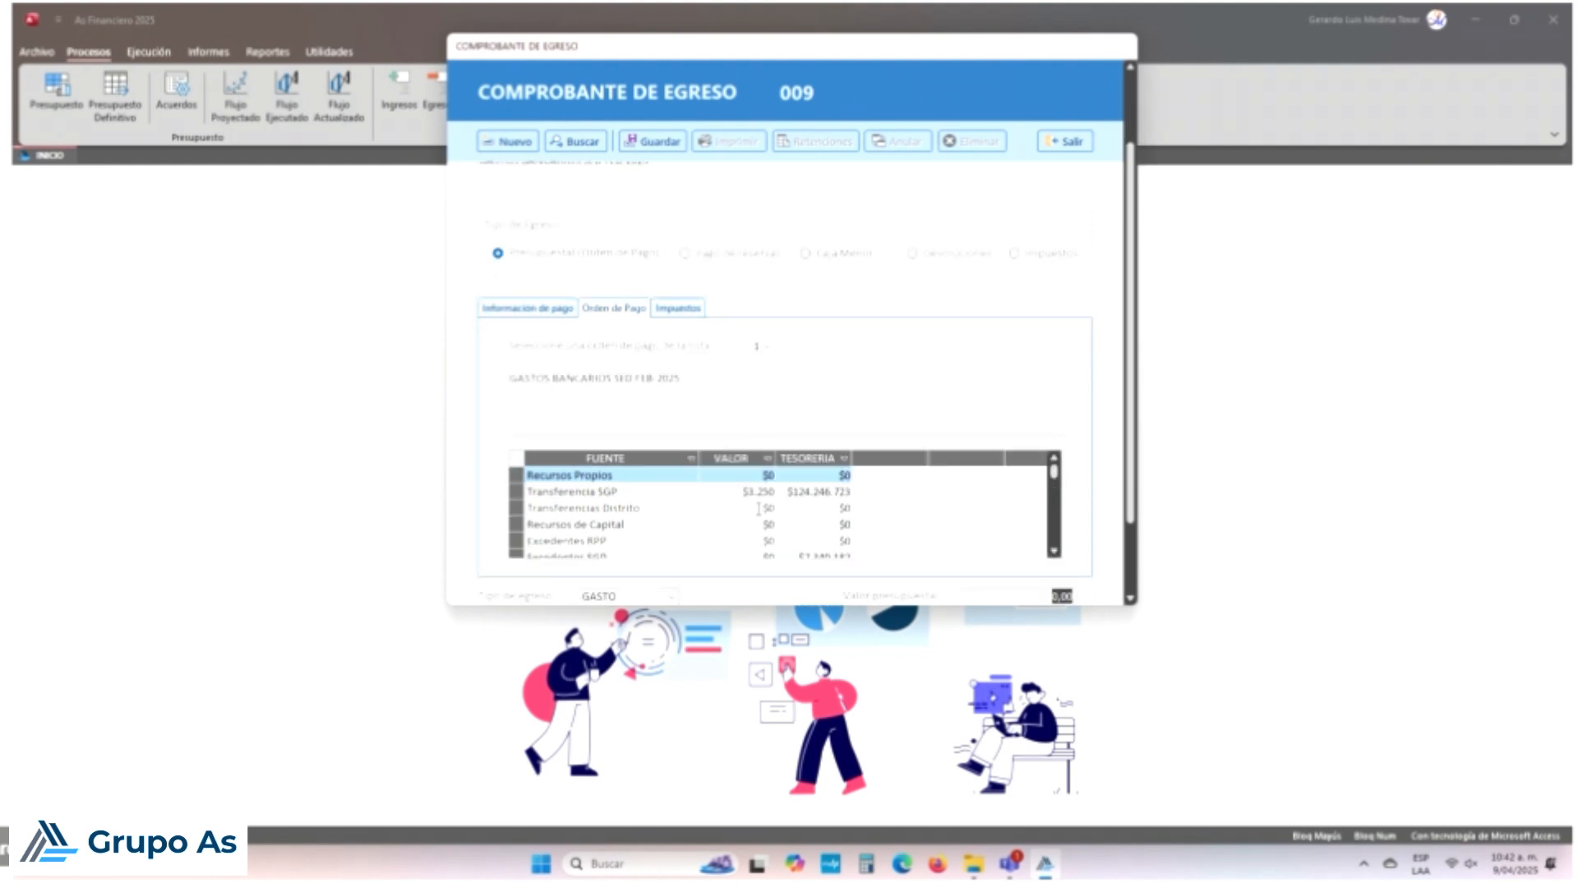
pyautogui.click(735, 492)
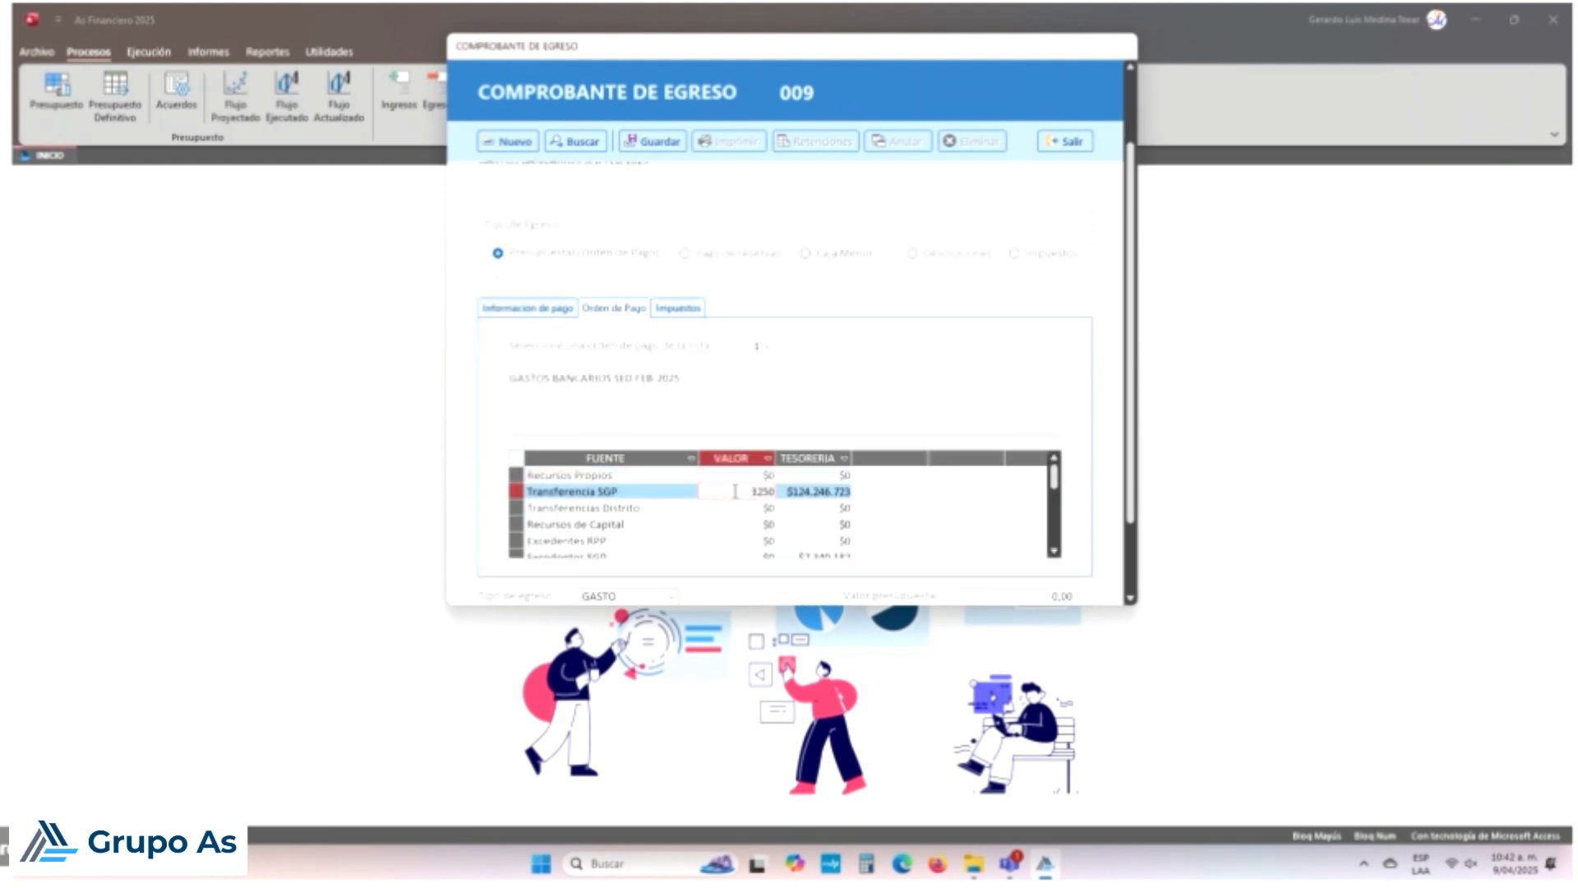
pyautogui.moveTo(750, 491); pyautogui.dragTo(886, 503)
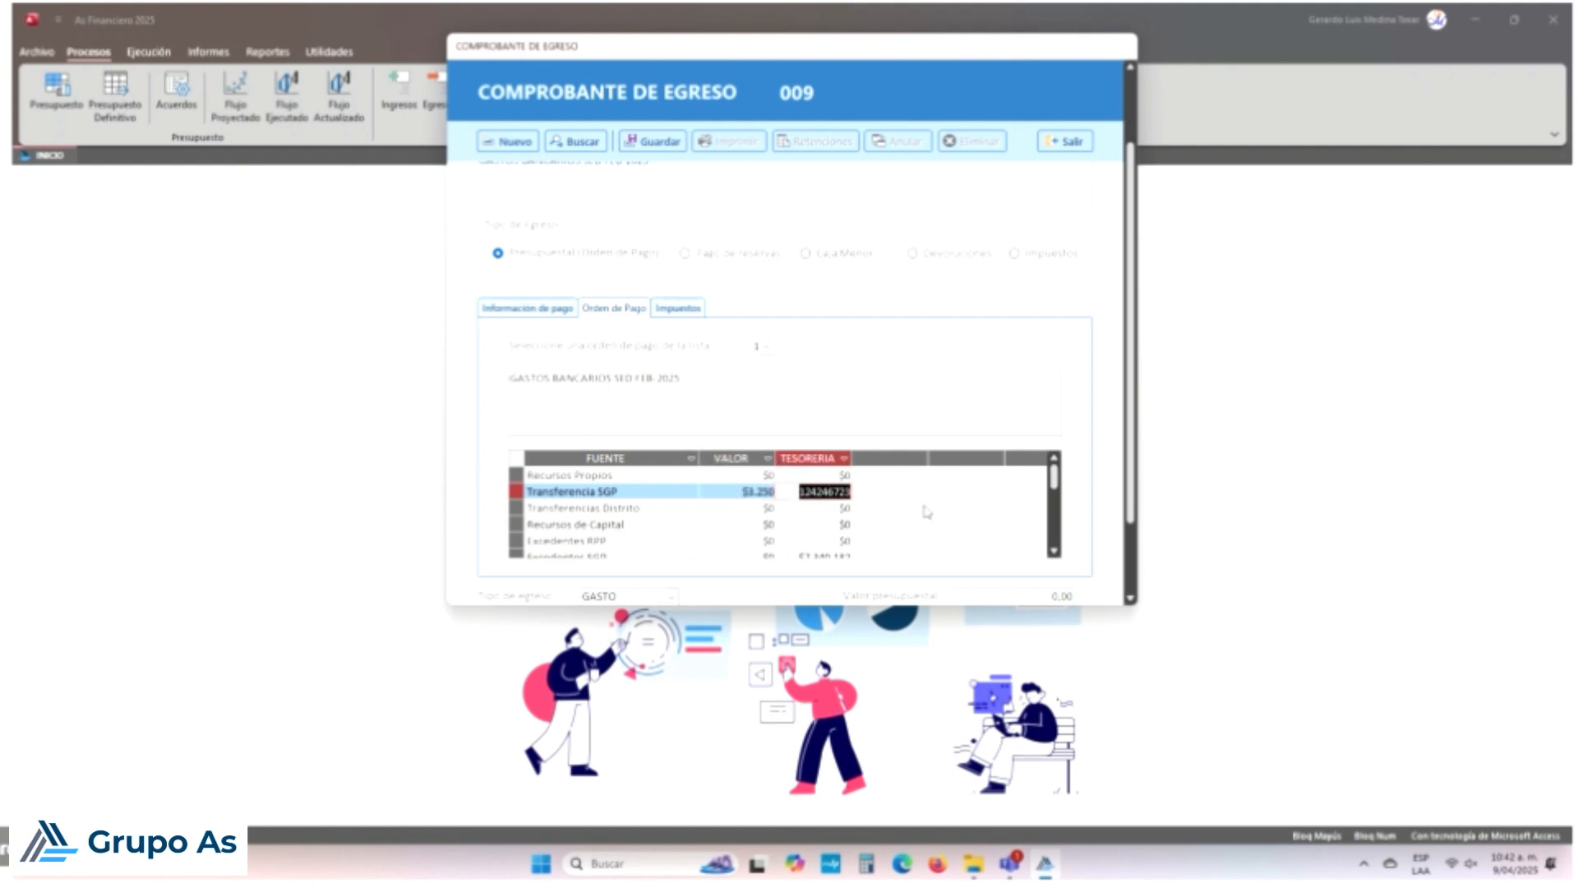
pyautogui.scroll(-1, 927, 511)
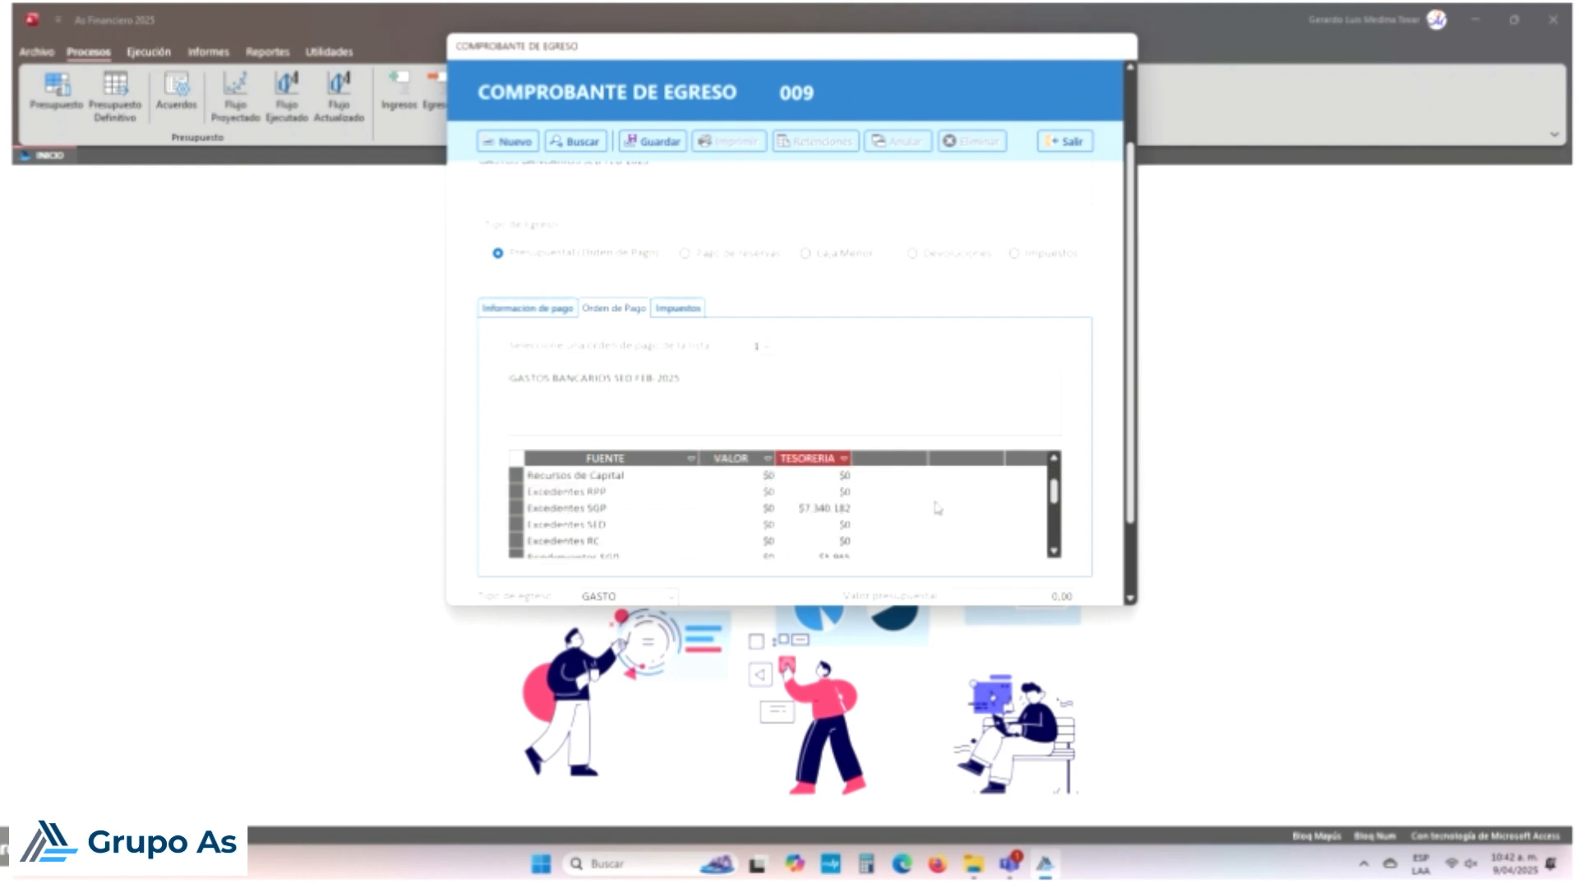
# Step: Try saving voucher 009 from the Impuestos view and dismiss the missing-date error
pyautogui.click(680, 308)
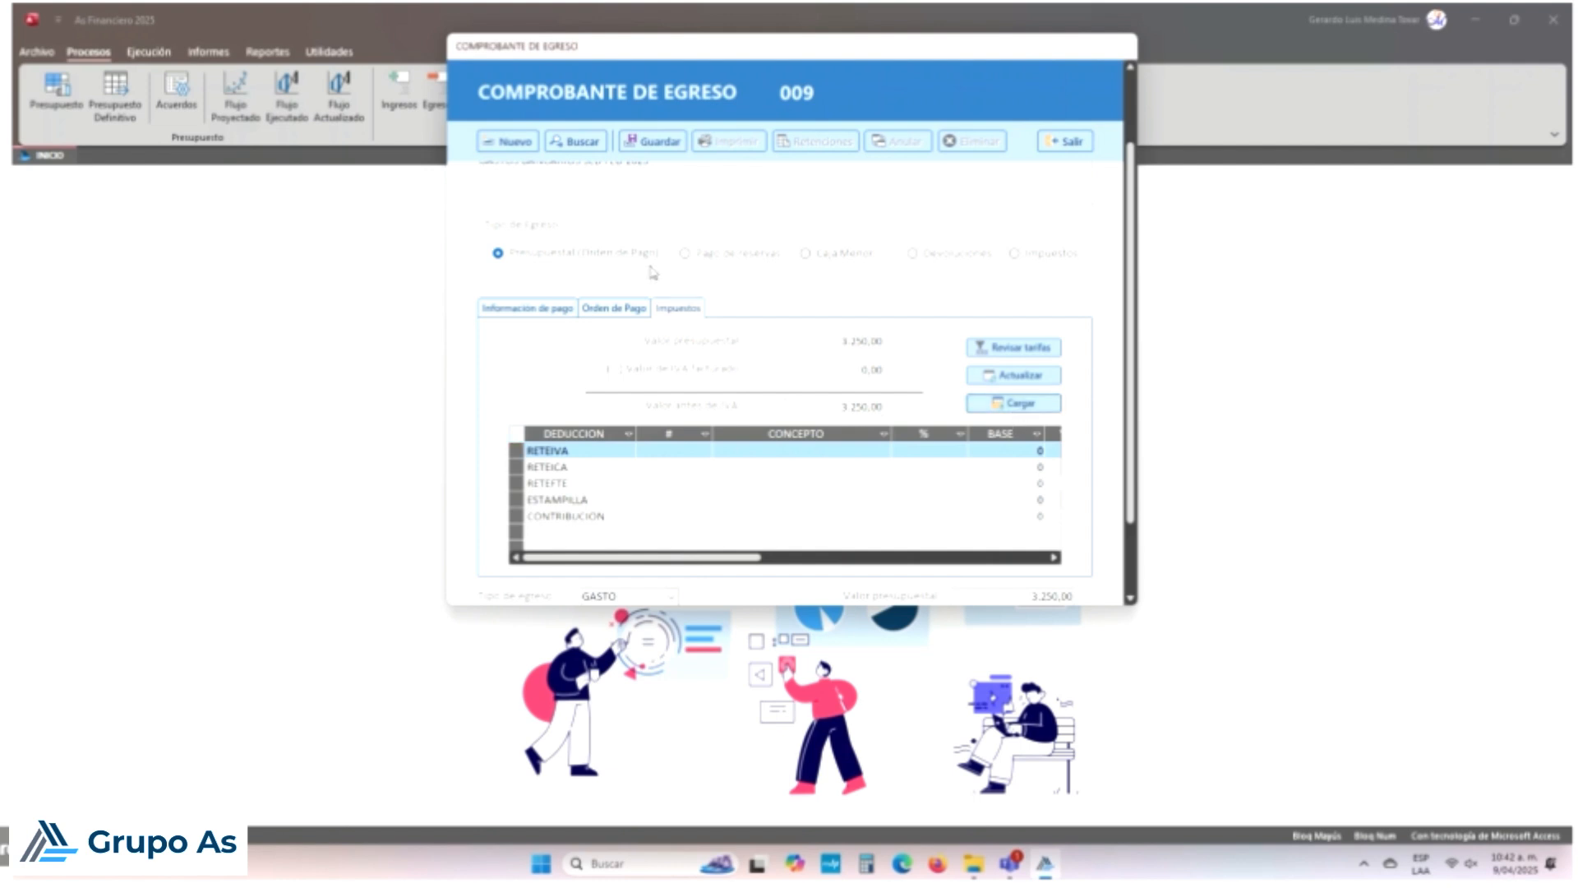
pyautogui.click(655, 142)
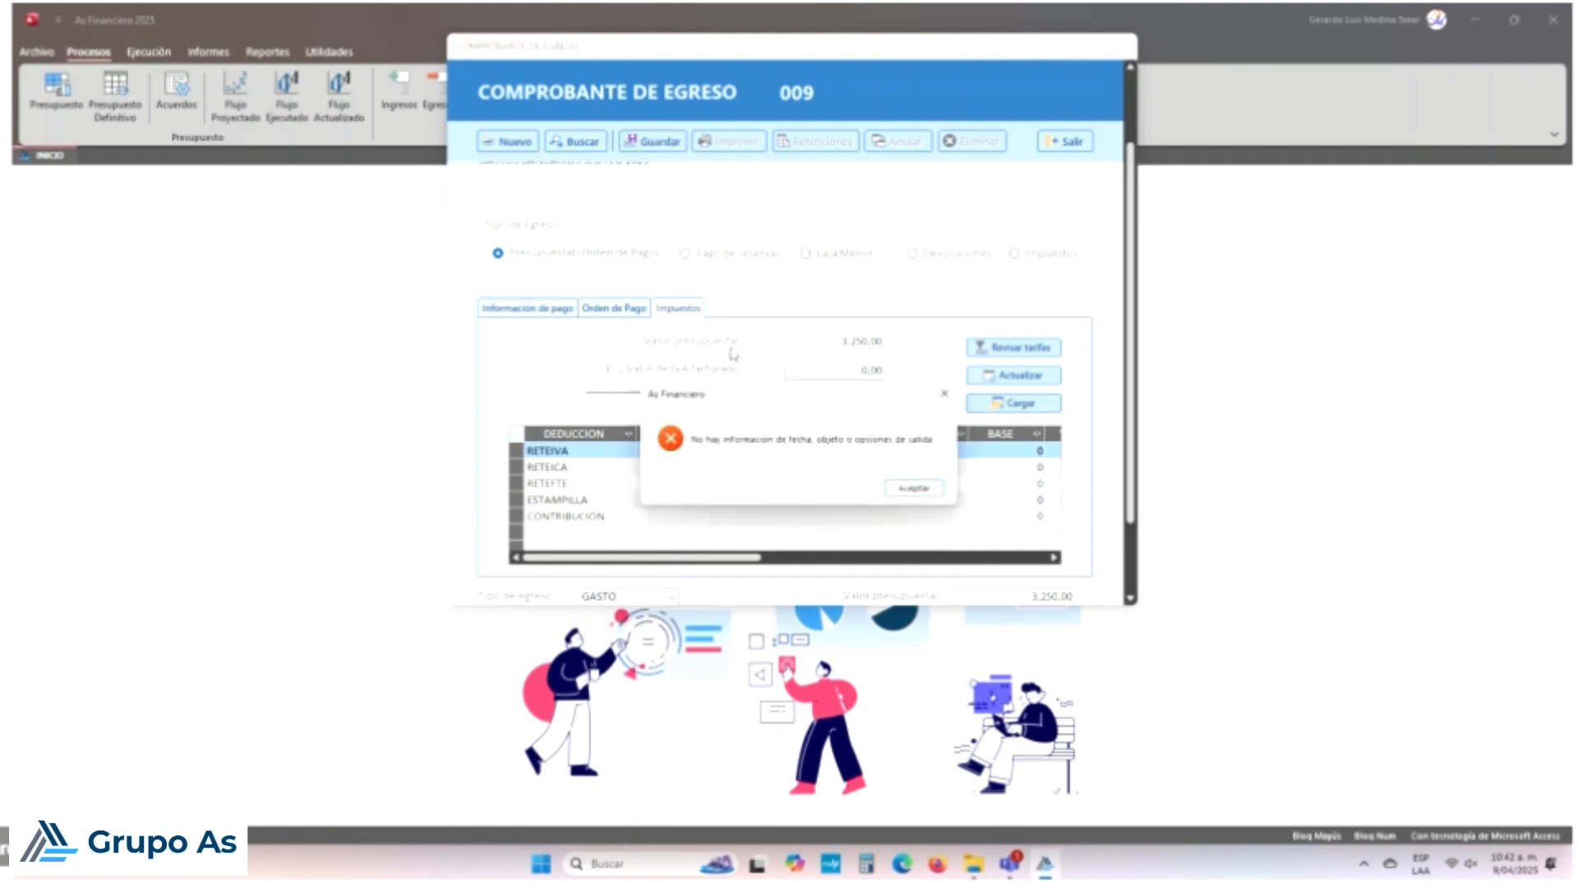
pyautogui.click(900, 489)
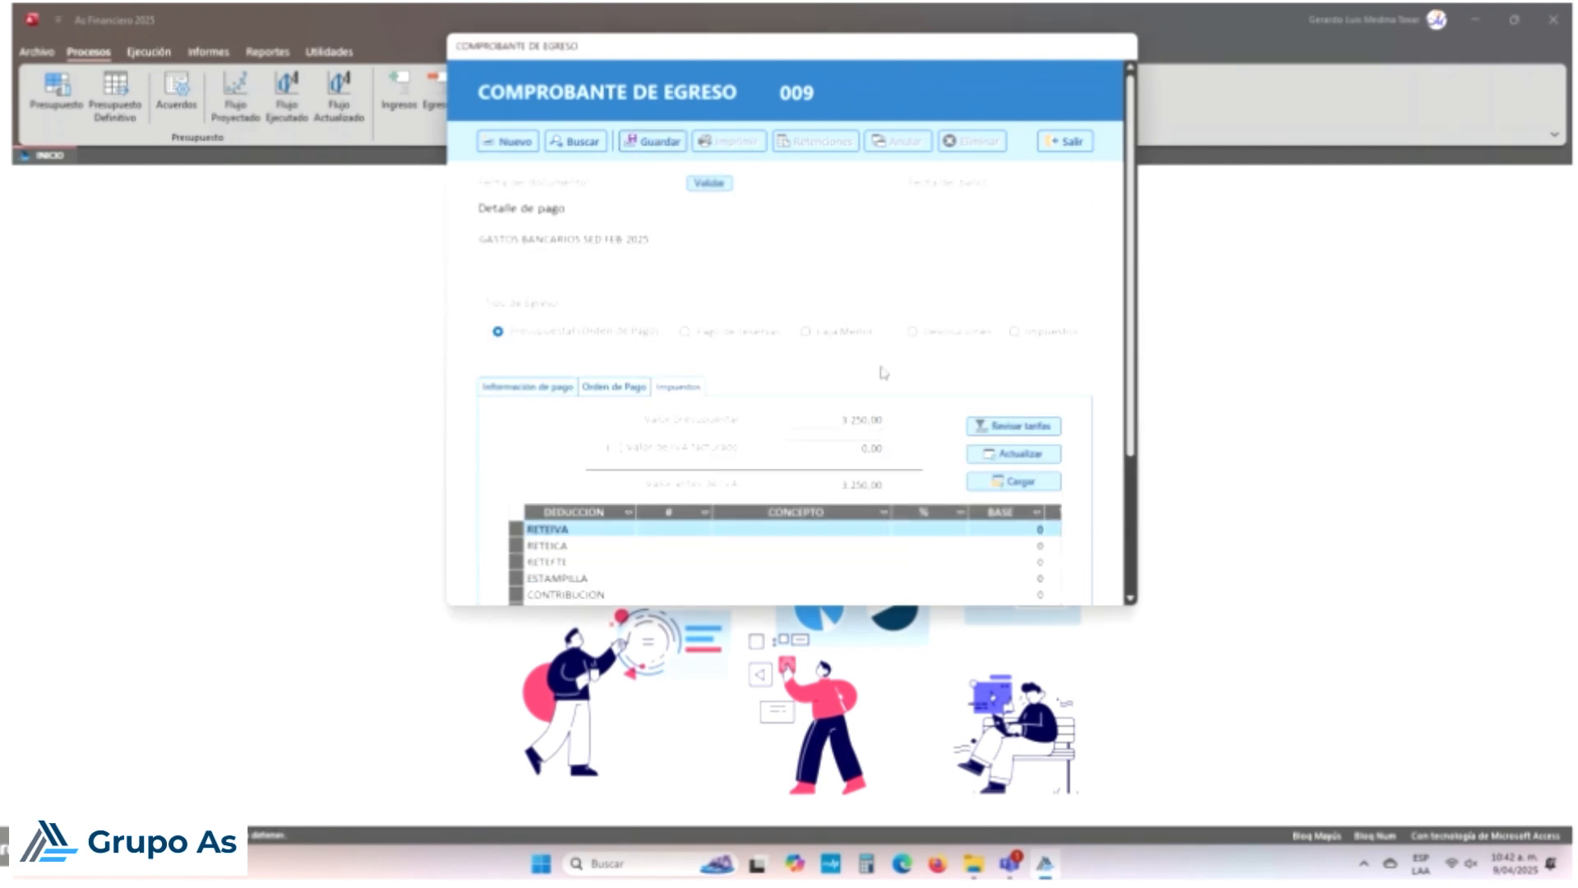
# Step: Set the document date to 28/03/2025 using the calendar
pyautogui.click(670, 184)
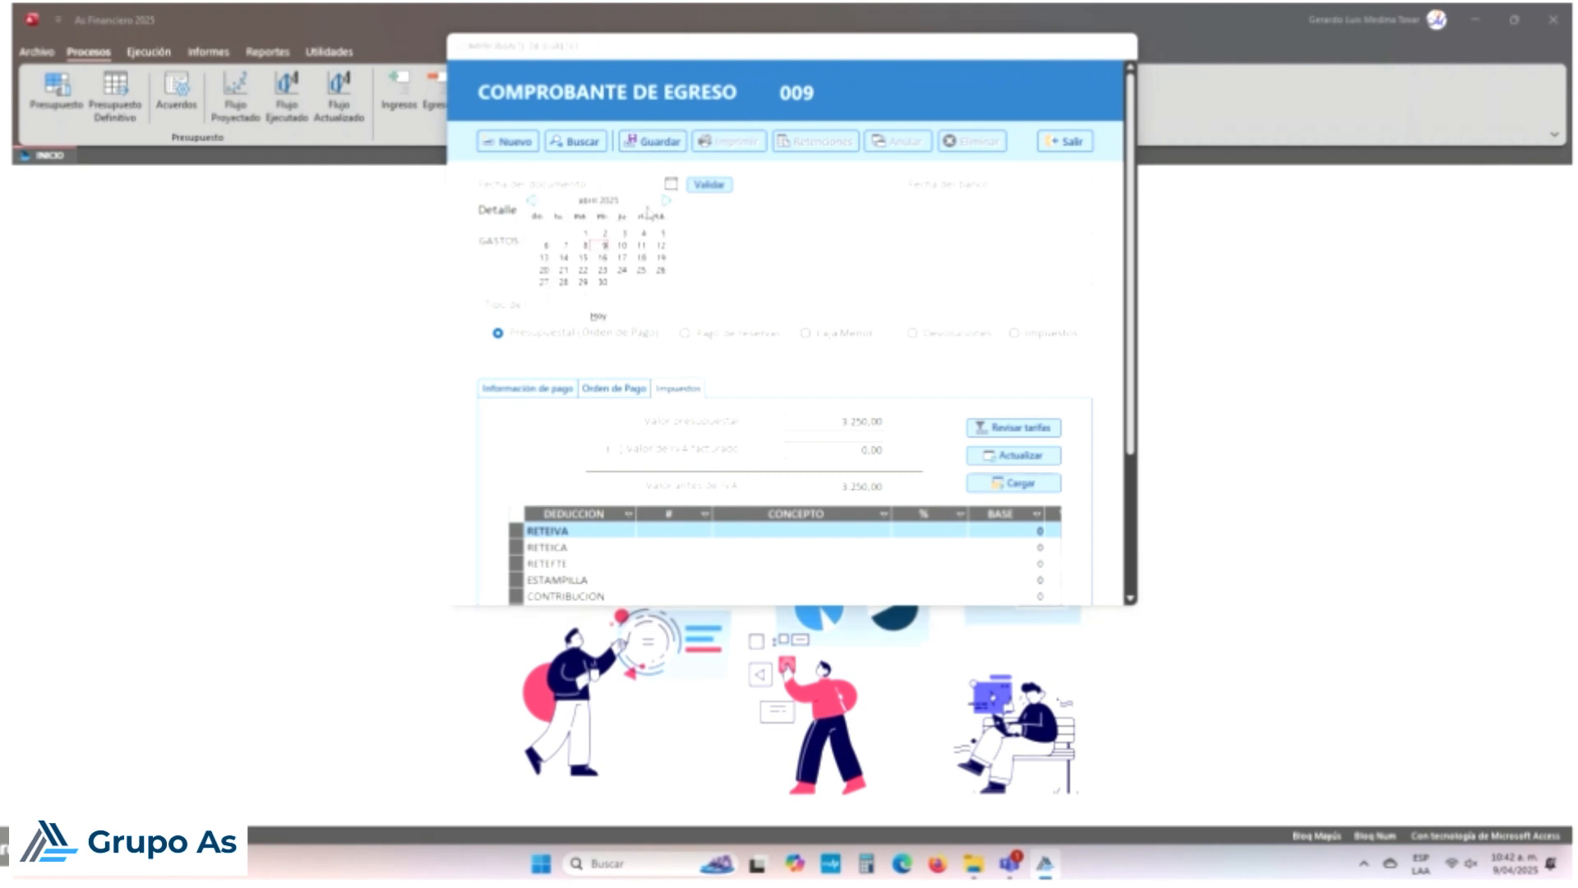
pyautogui.click(531, 201)
pyautogui.click(642, 283)
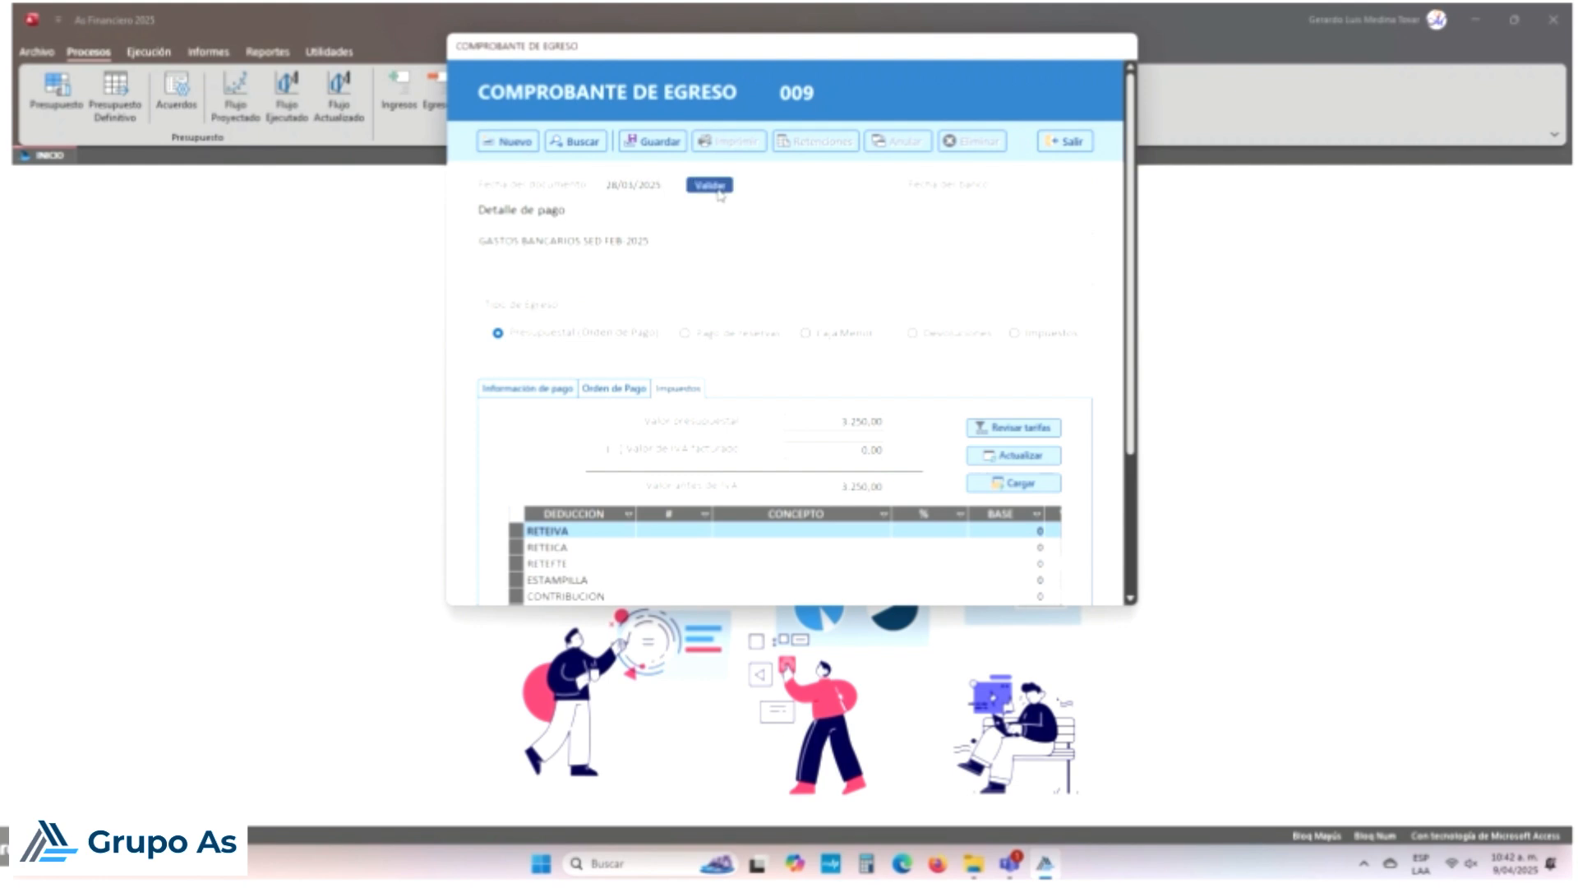
pyautogui.moveTo(653, 240); pyautogui.dragTo(465, 243)
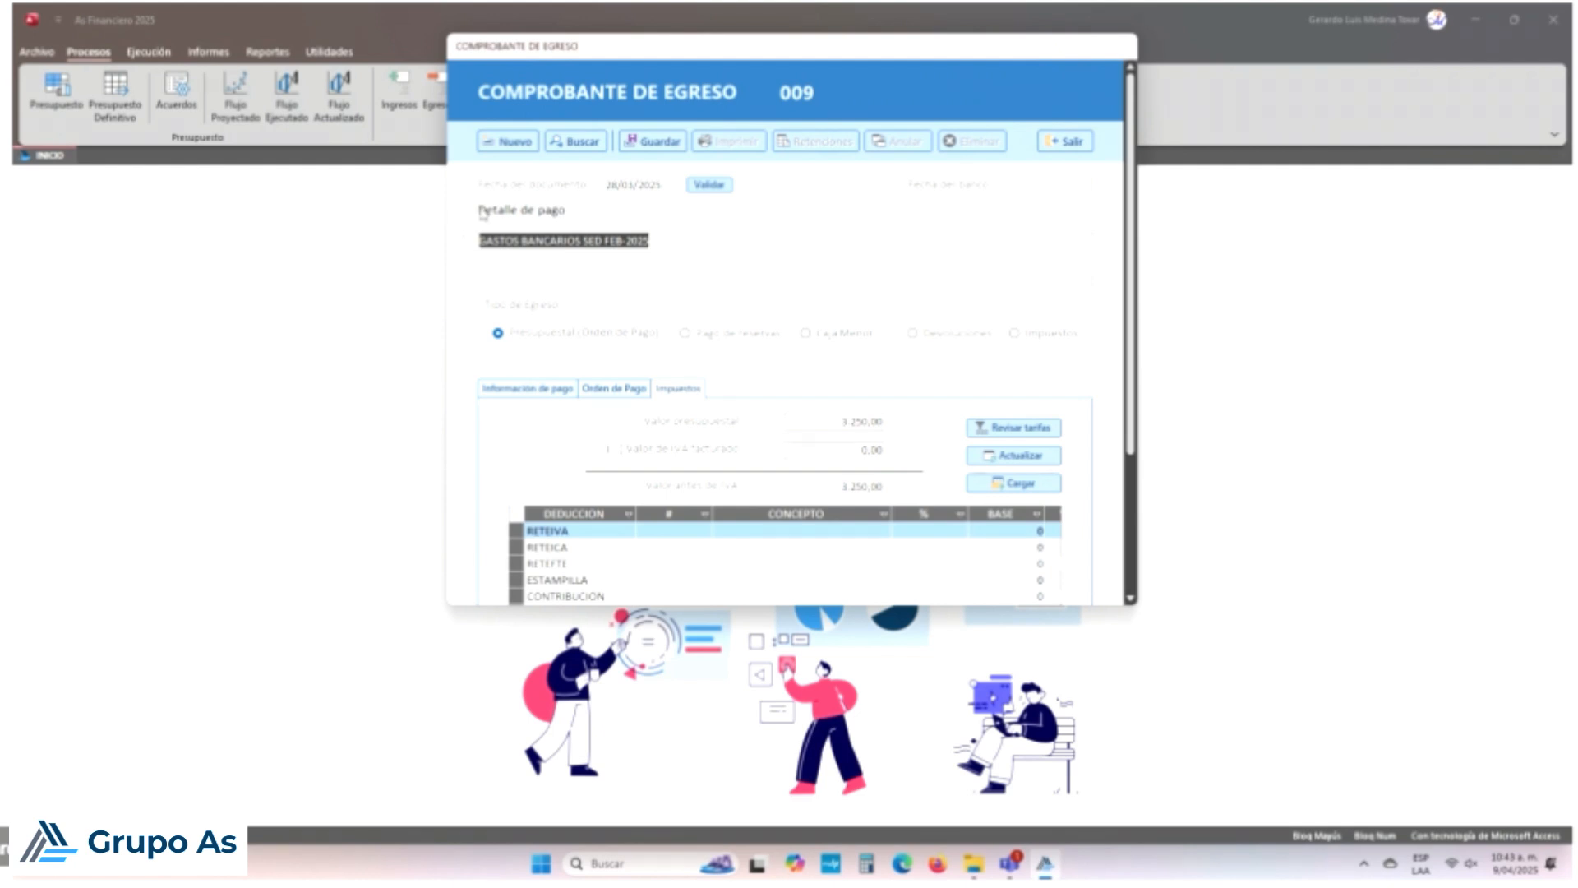
# Step: Replace SED with SGP so the detail reads GASTOS BANCARIOS SGP FEB 2025
pyautogui.moveTo(681, 245); pyautogui.dragTo(476, 241)
pyautogui.click(589, 239)
pyautogui.doubleClick(589, 239)
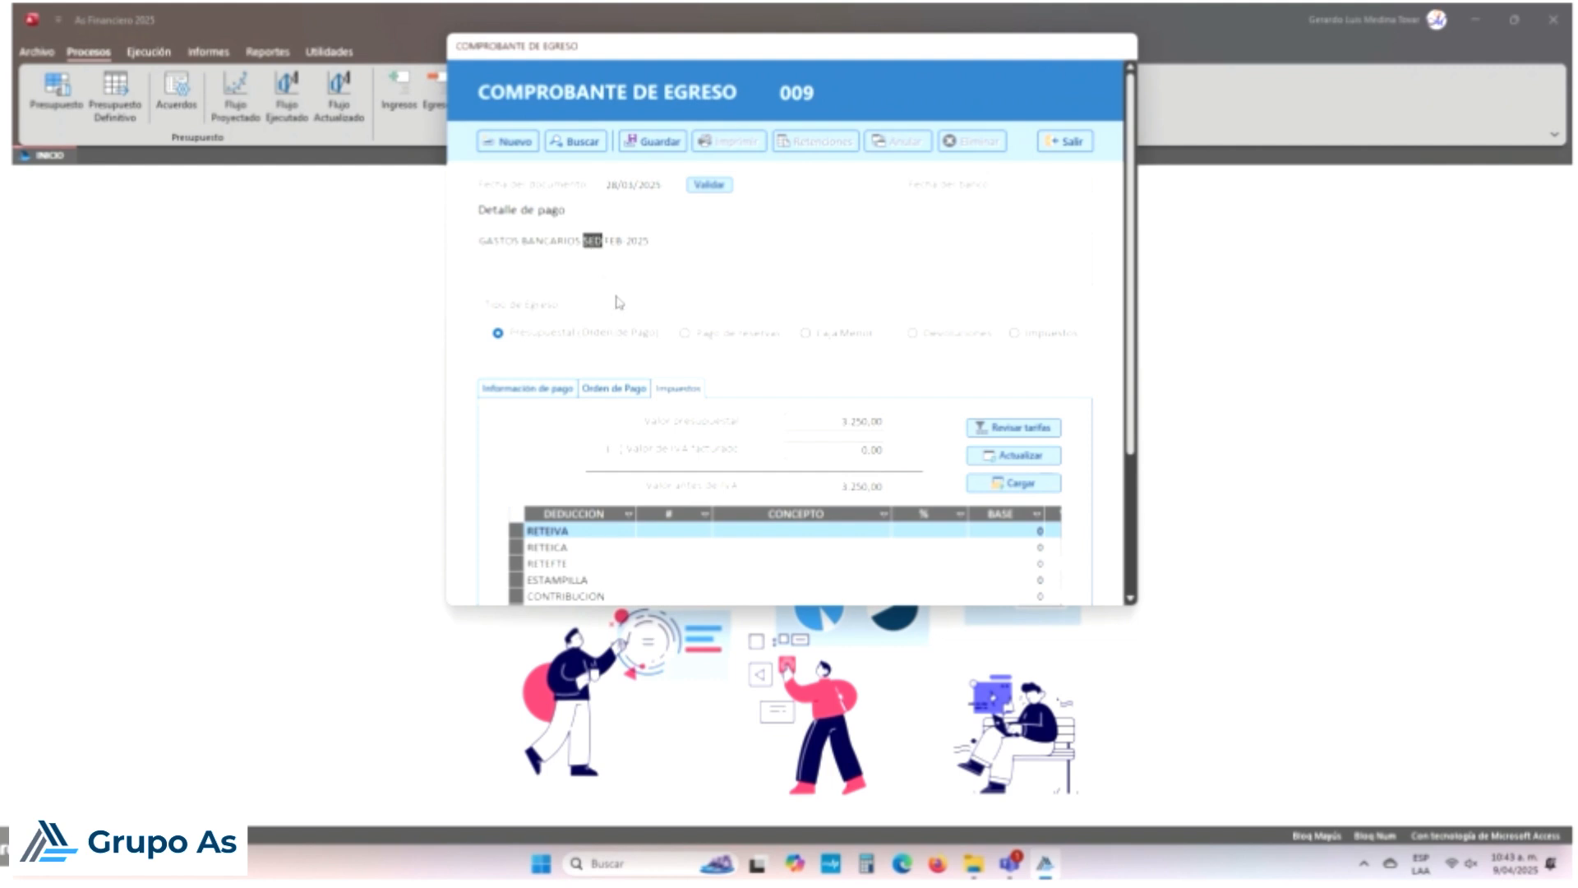
pyautogui.write('SGP')
# Step: Step through the Orden de Pago funding-source rows to confirm Transferencia SGP holds $3.250
pyautogui.click(629, 387)
pyautogui.click(767, 525)
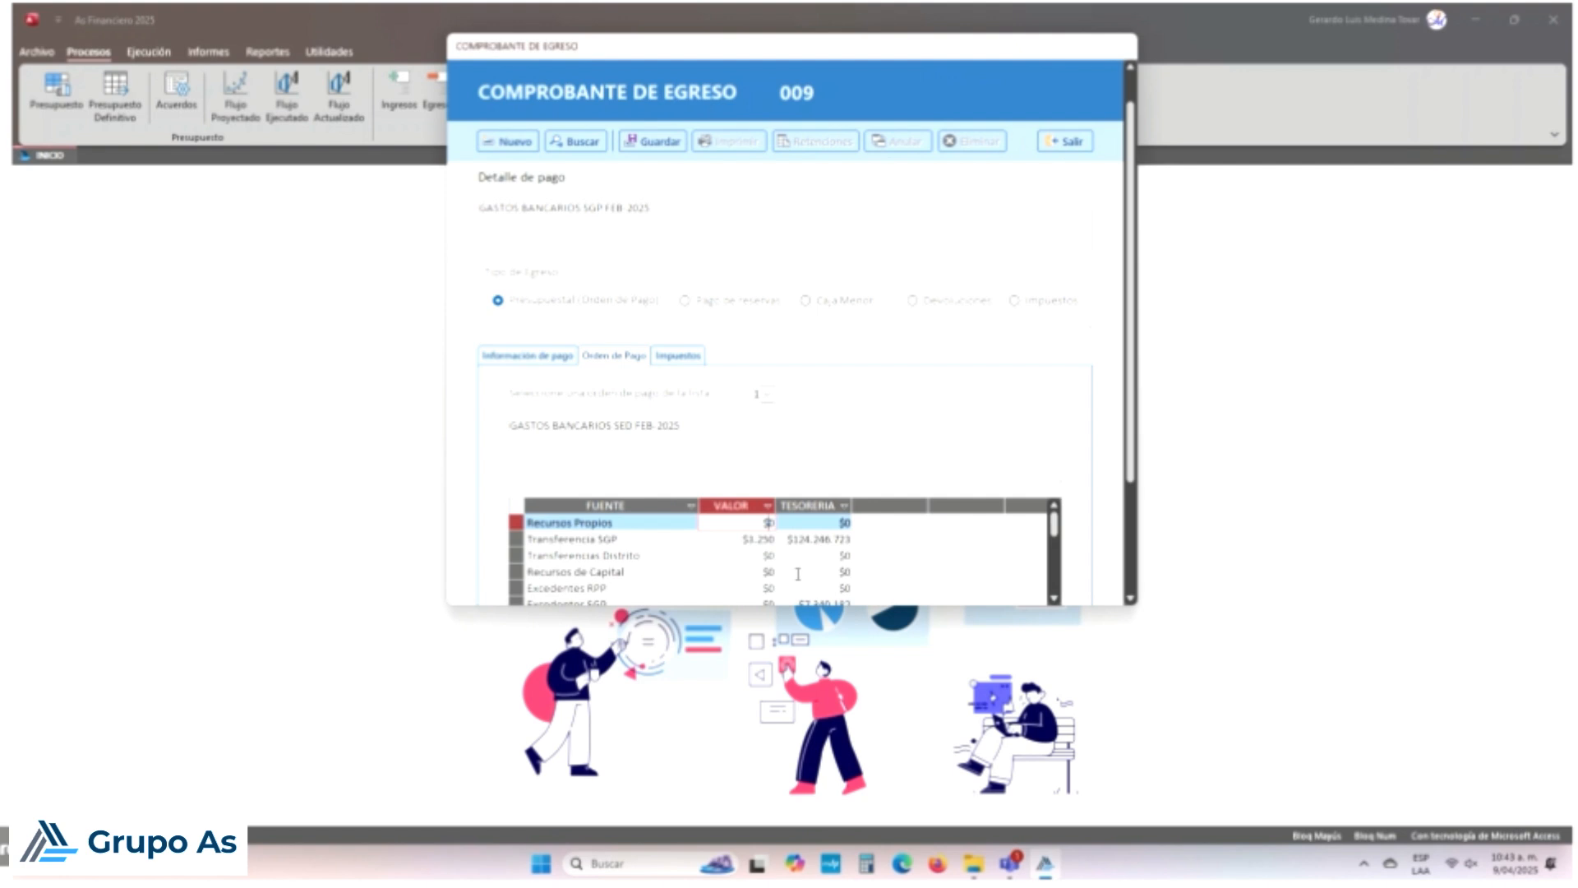
pyautogui.press('Down')
pyautogui.press('Down')
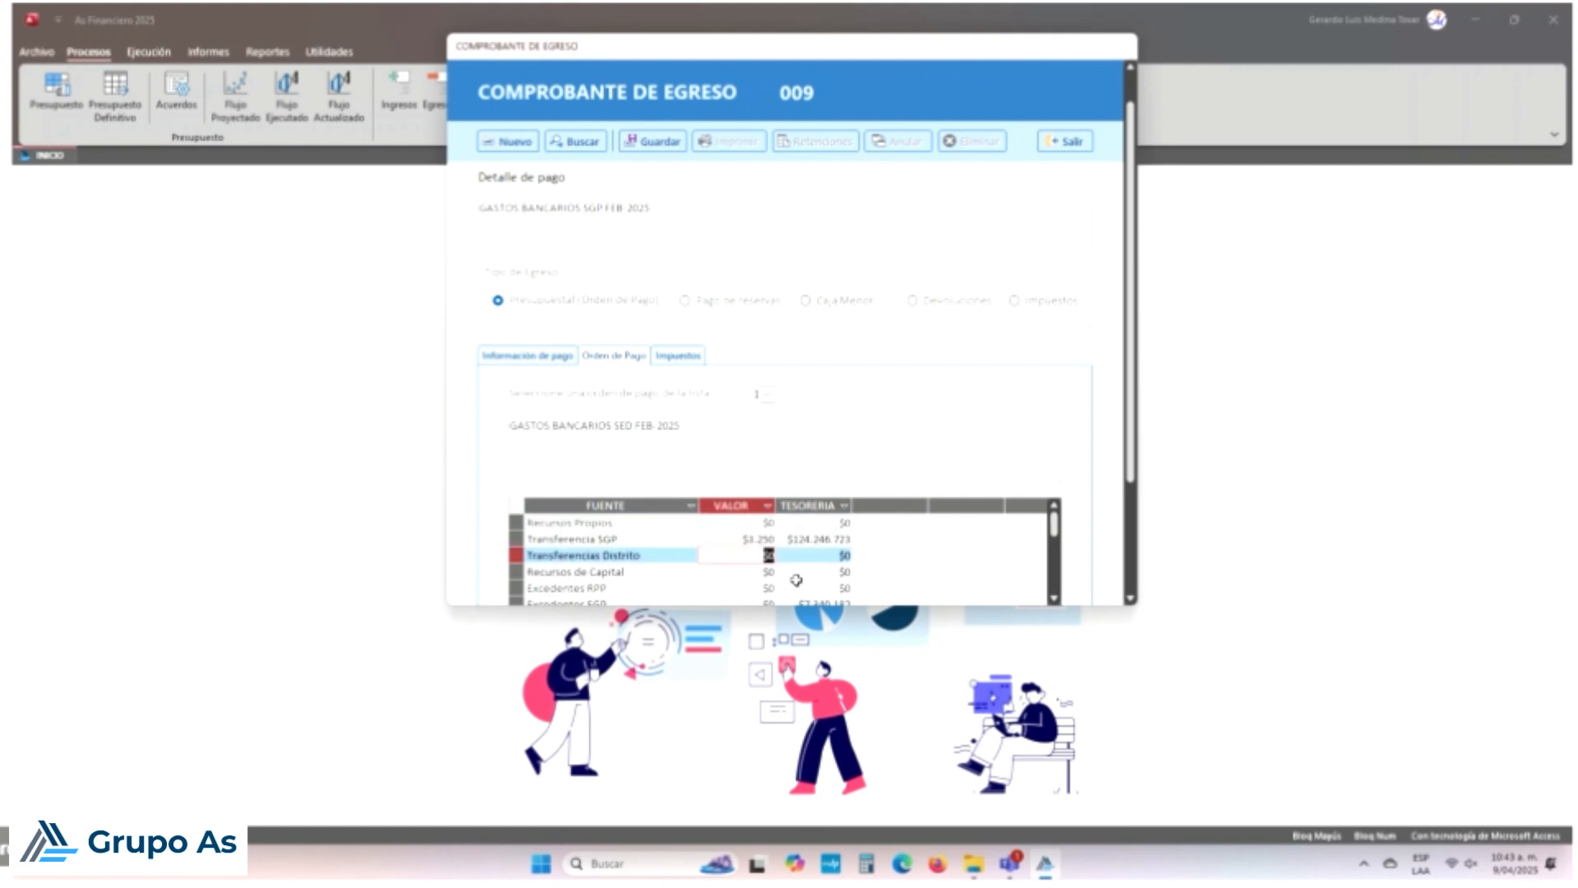
pyautogui.press('Down')
pyautogui.press('Down')
pyautogui.press('Down')
pyautogui.press('Down')
pyautogui.press('Down')
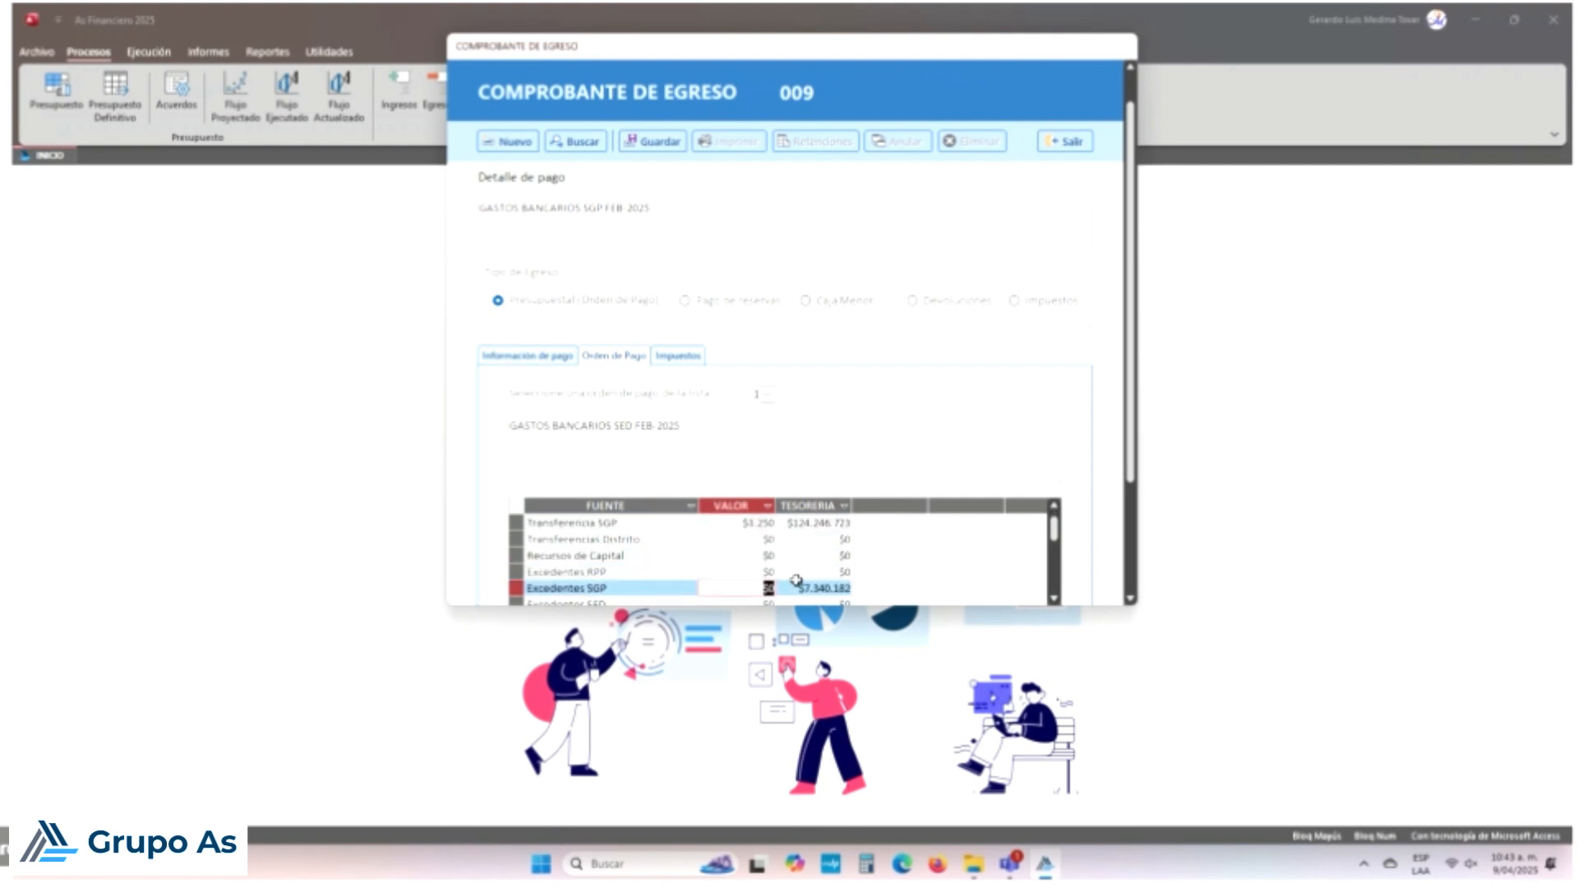
pyautogui.press('Down')
pyautogui.press('Up')
pyautogui.press('Up')
pyautogui.press('Up')
pyautogui.press('Up')
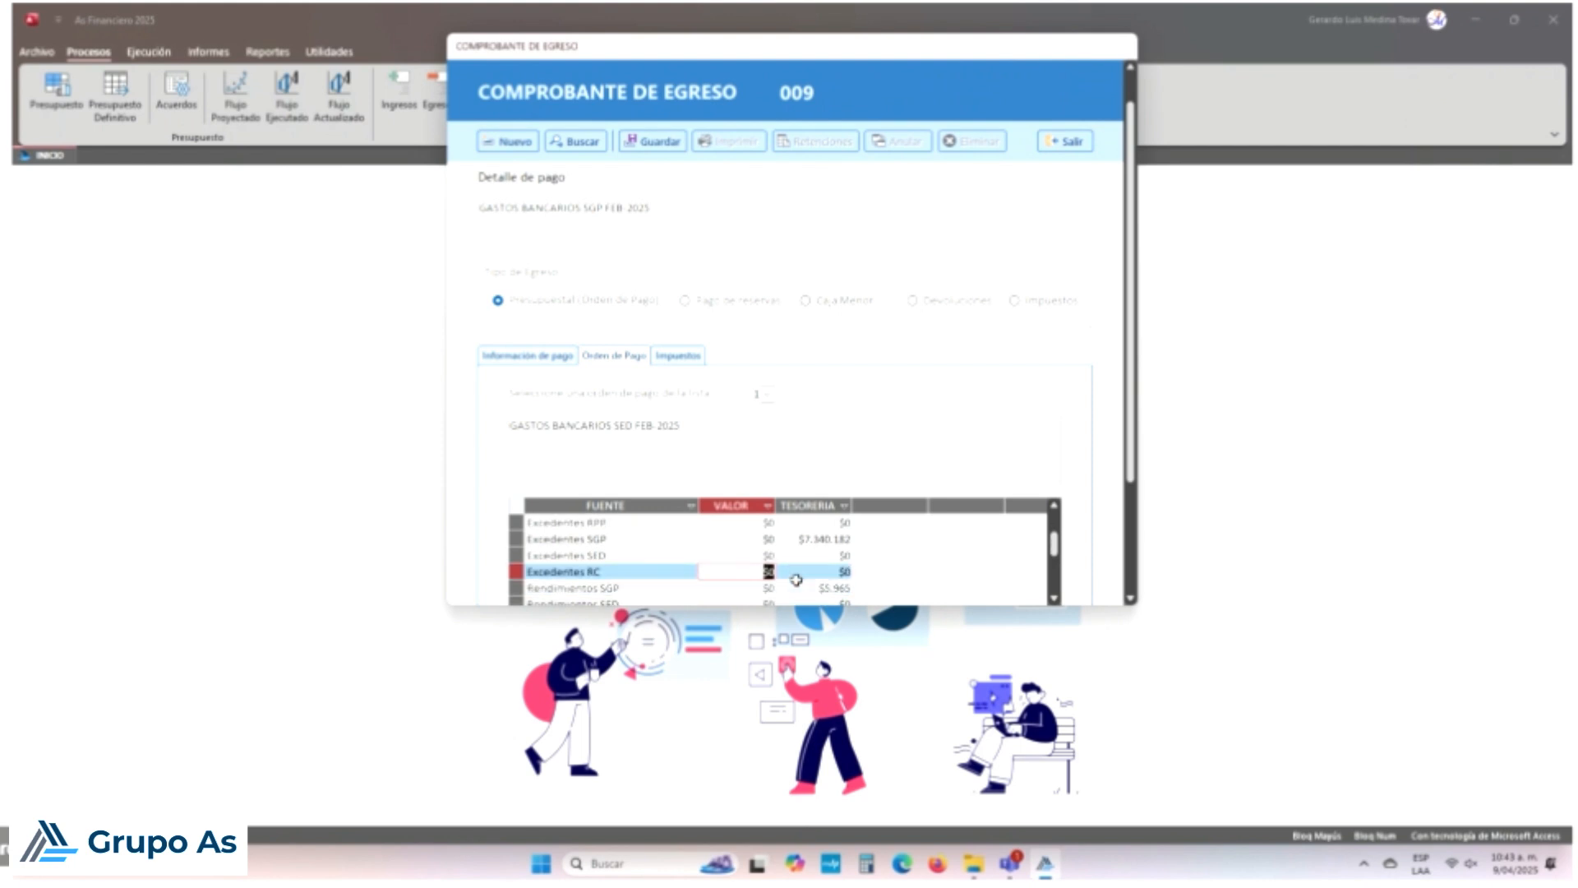
pyautogui.press('Down')
pyautogui.press('Down')
pyautogui.press('Down')
pyautogui.press('Down')
pyautogui.press('Down')
pyautogui.press('Down')
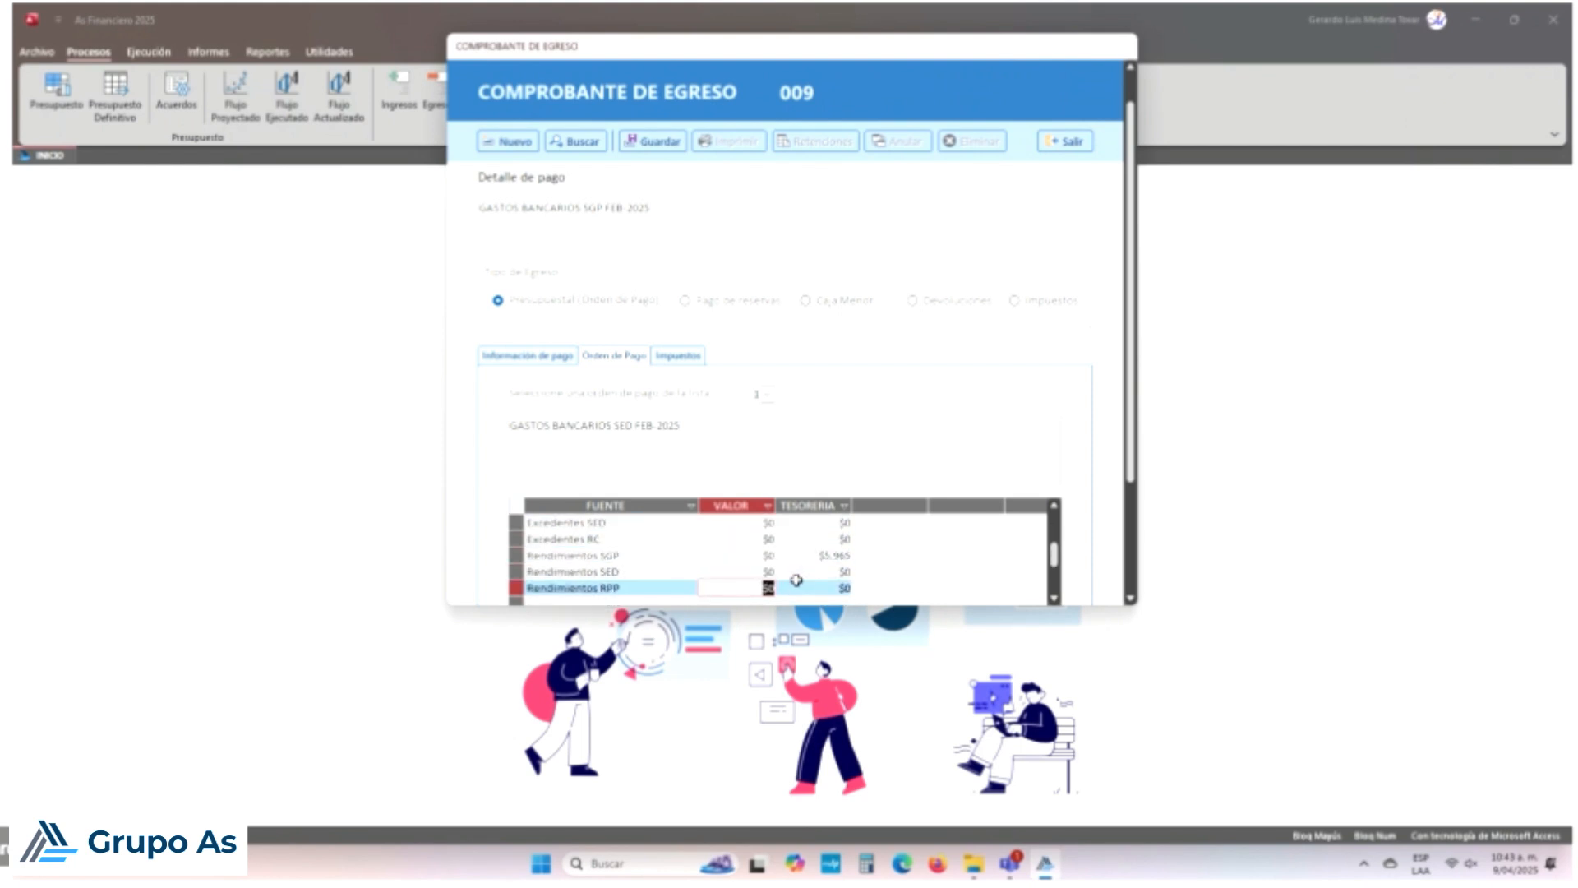
pyautogui.press('Up')
pyautogui.press('Up')
pyautogui.press('Up')
pyautogui.press('Up')
pyautogui.press('Up')
pyautogui.press('Up')
pyautogui.press('Up')
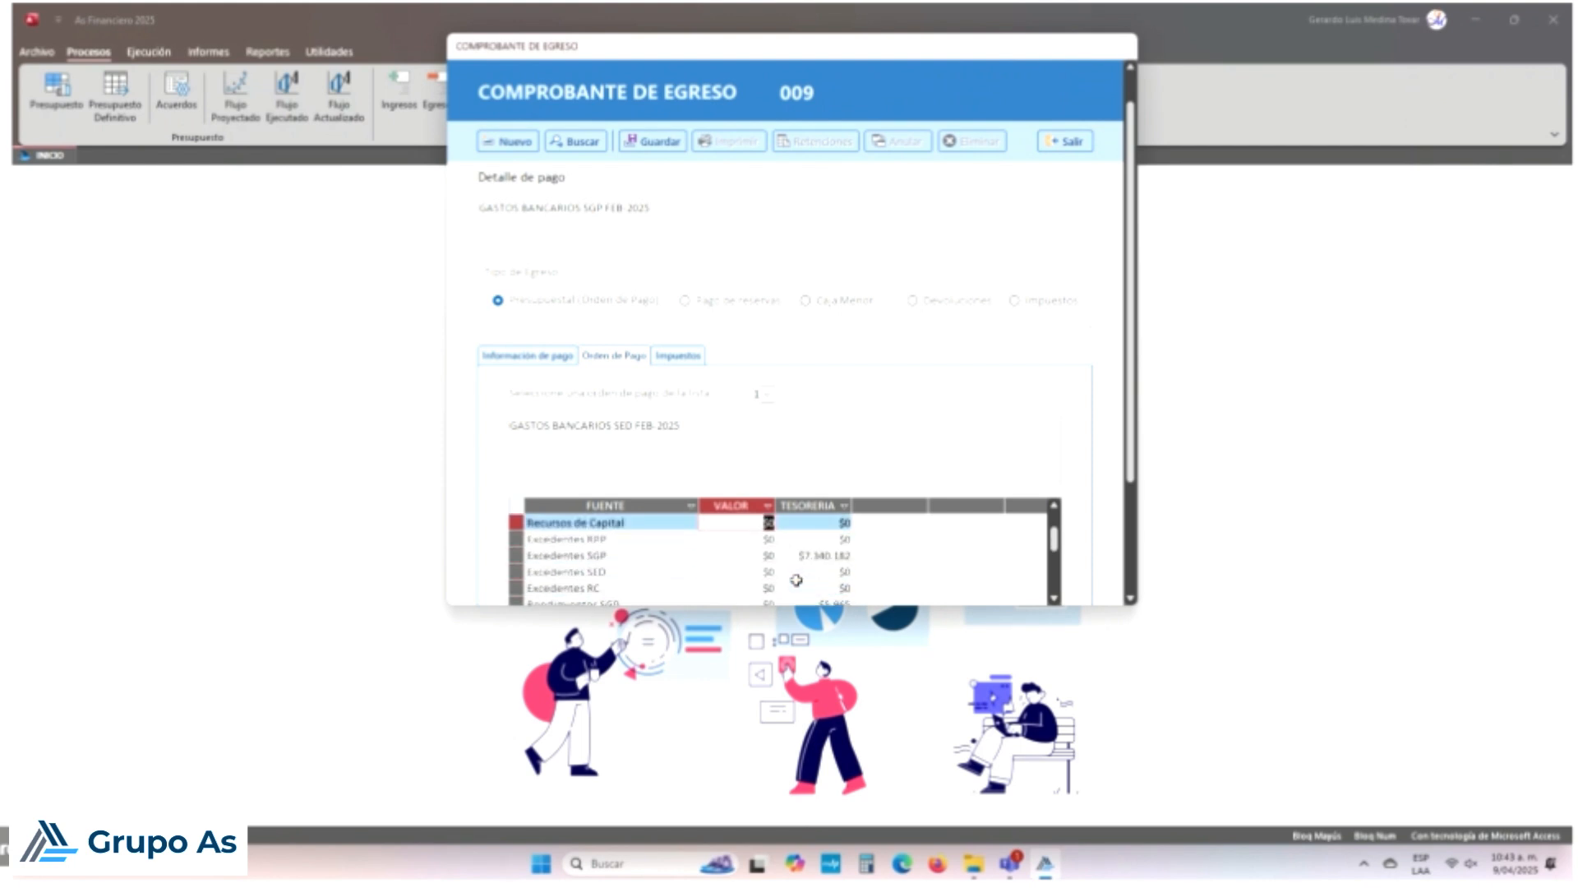
pyautogui.press('Up')
pyautogui.press('Up')
pyautogui.press('Up')
pyautogui.press('Down')
pyautogui.press('Down')
pyautogui.press('Down')
pyautogui.press('Down')
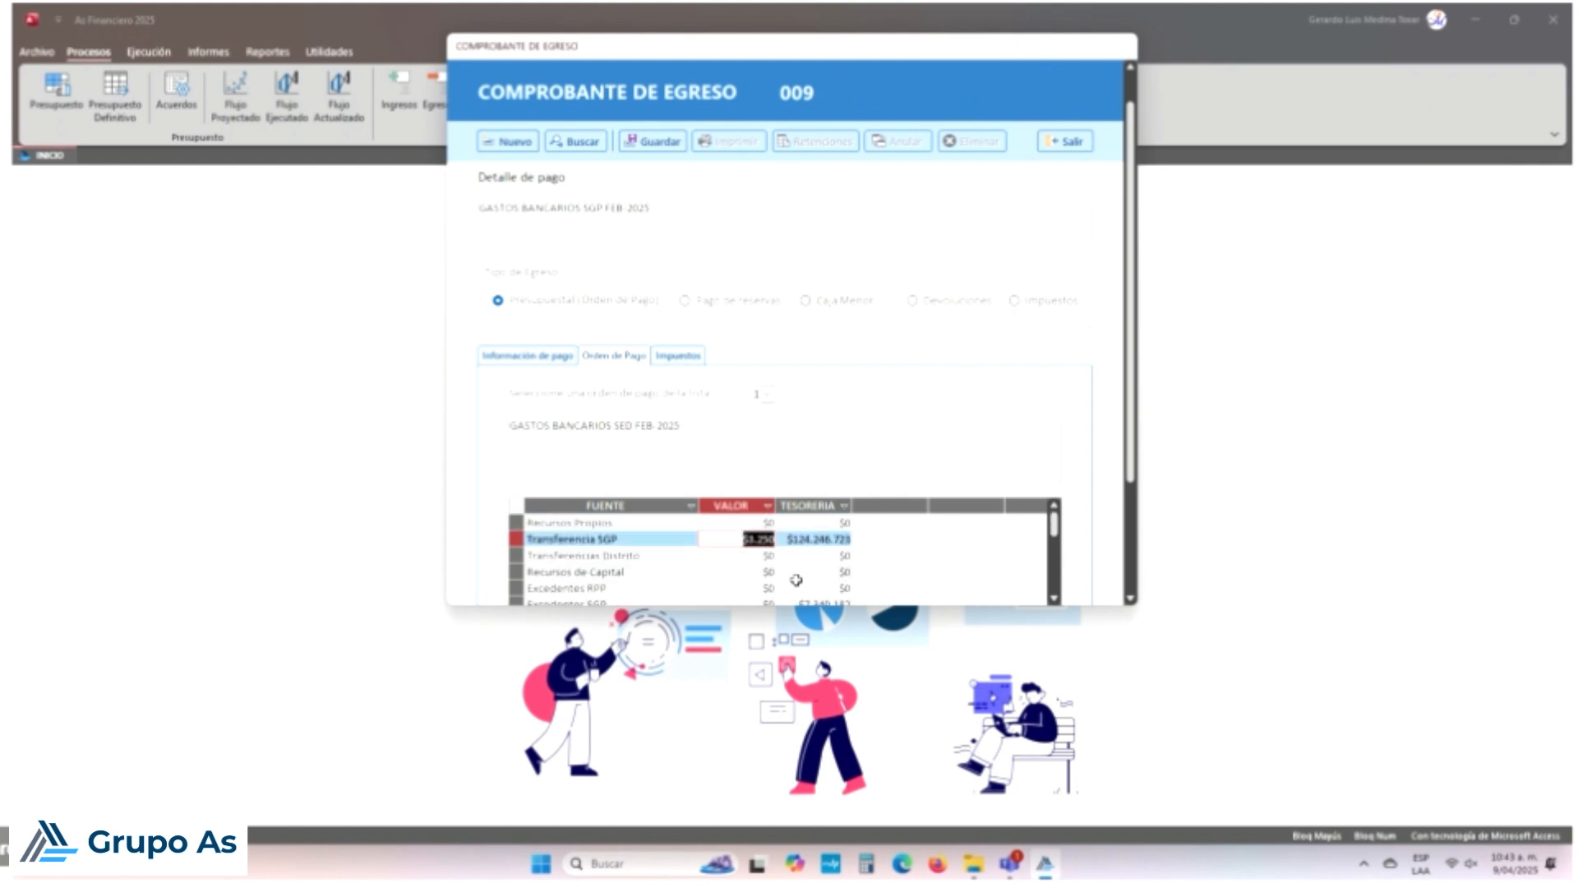
pyautogui.press('Down')
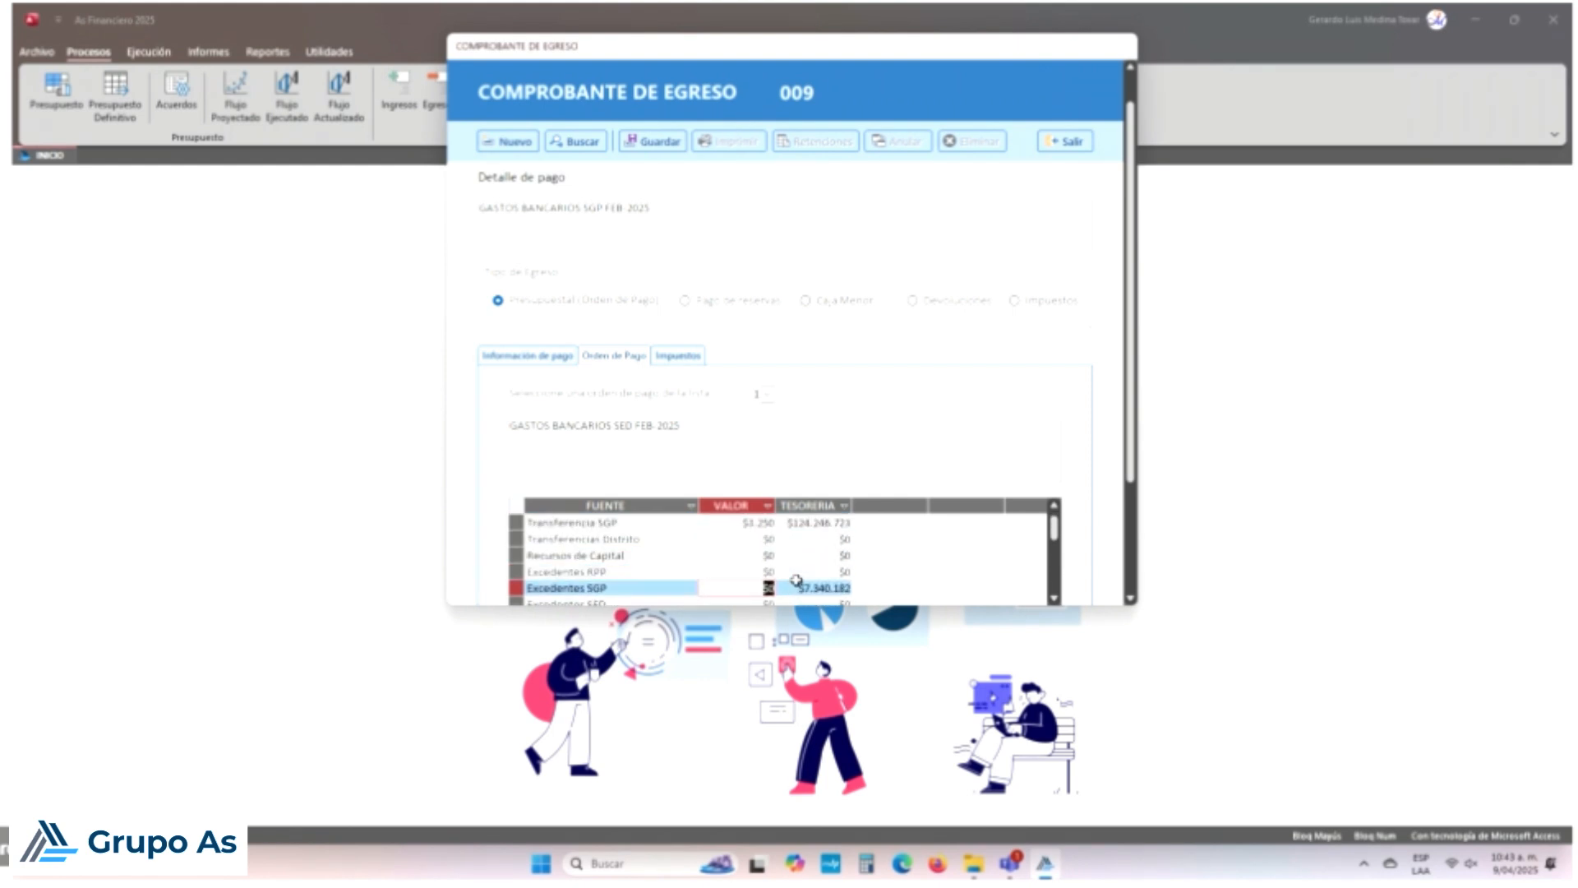
pyautogui.scroll(-4, 795, 580)
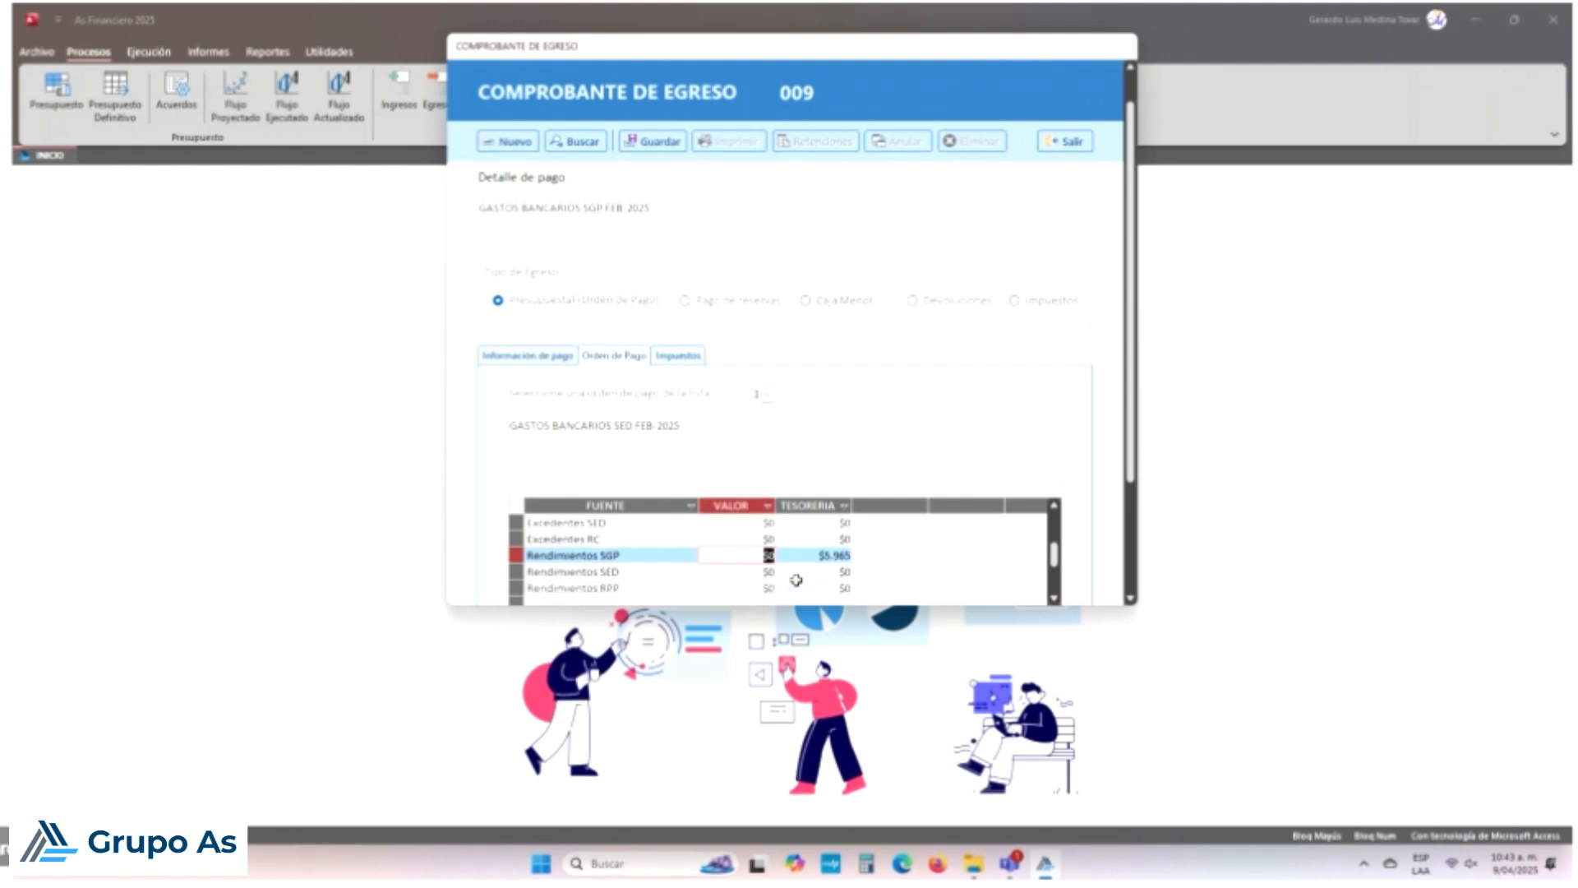
pyautogui.press('Up')
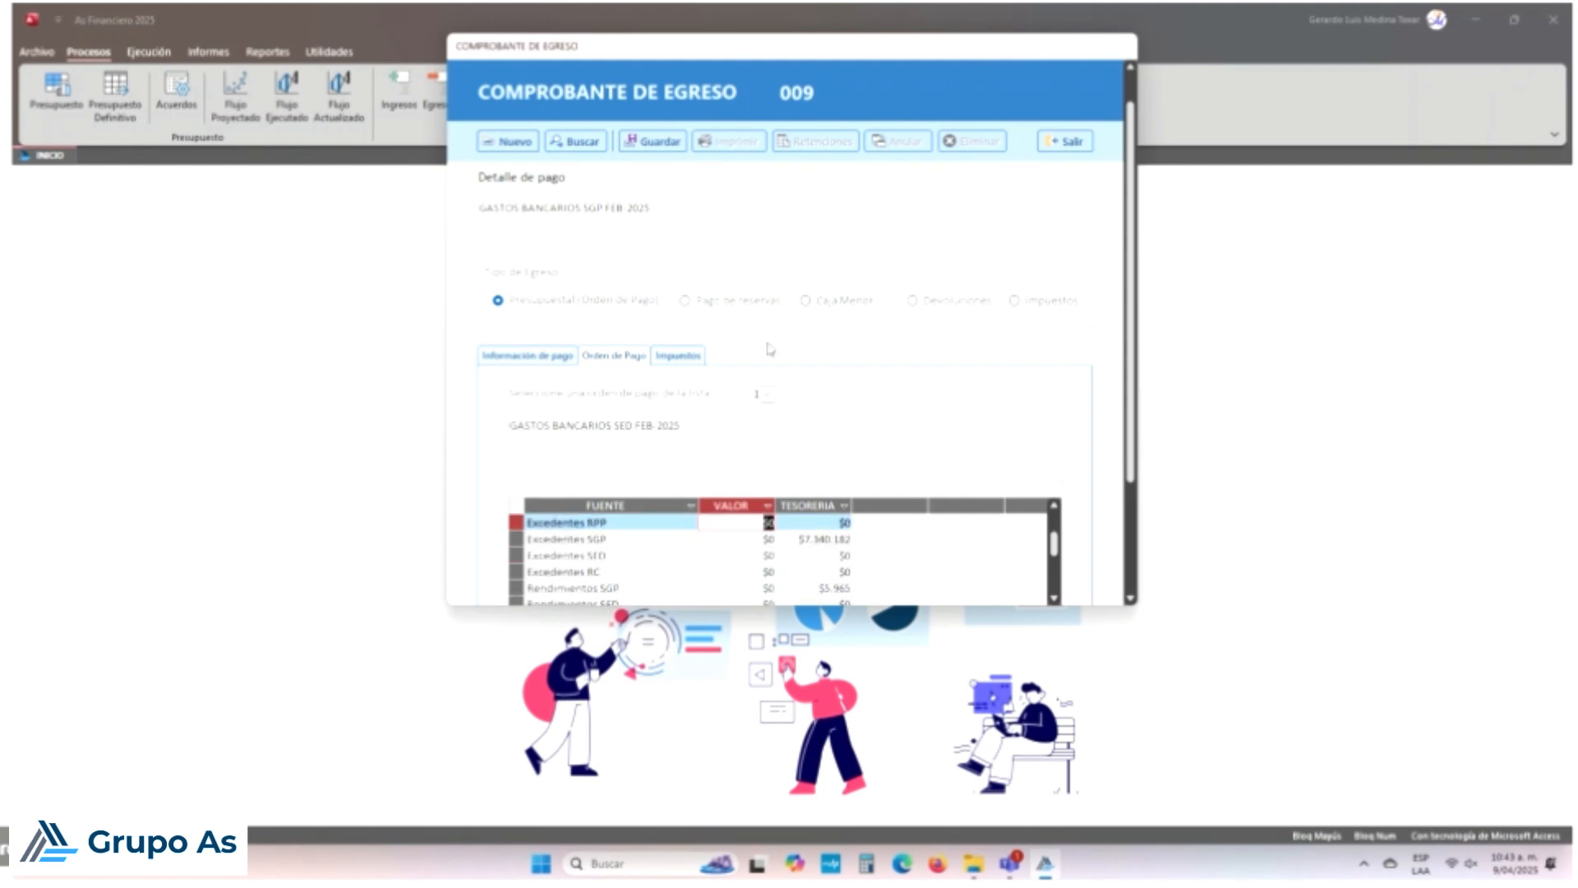
pyautogui.click(766, 539)
pyautogui.scroll(-3, 845, 554)
pyautogui.scroll(3, 844, 549)
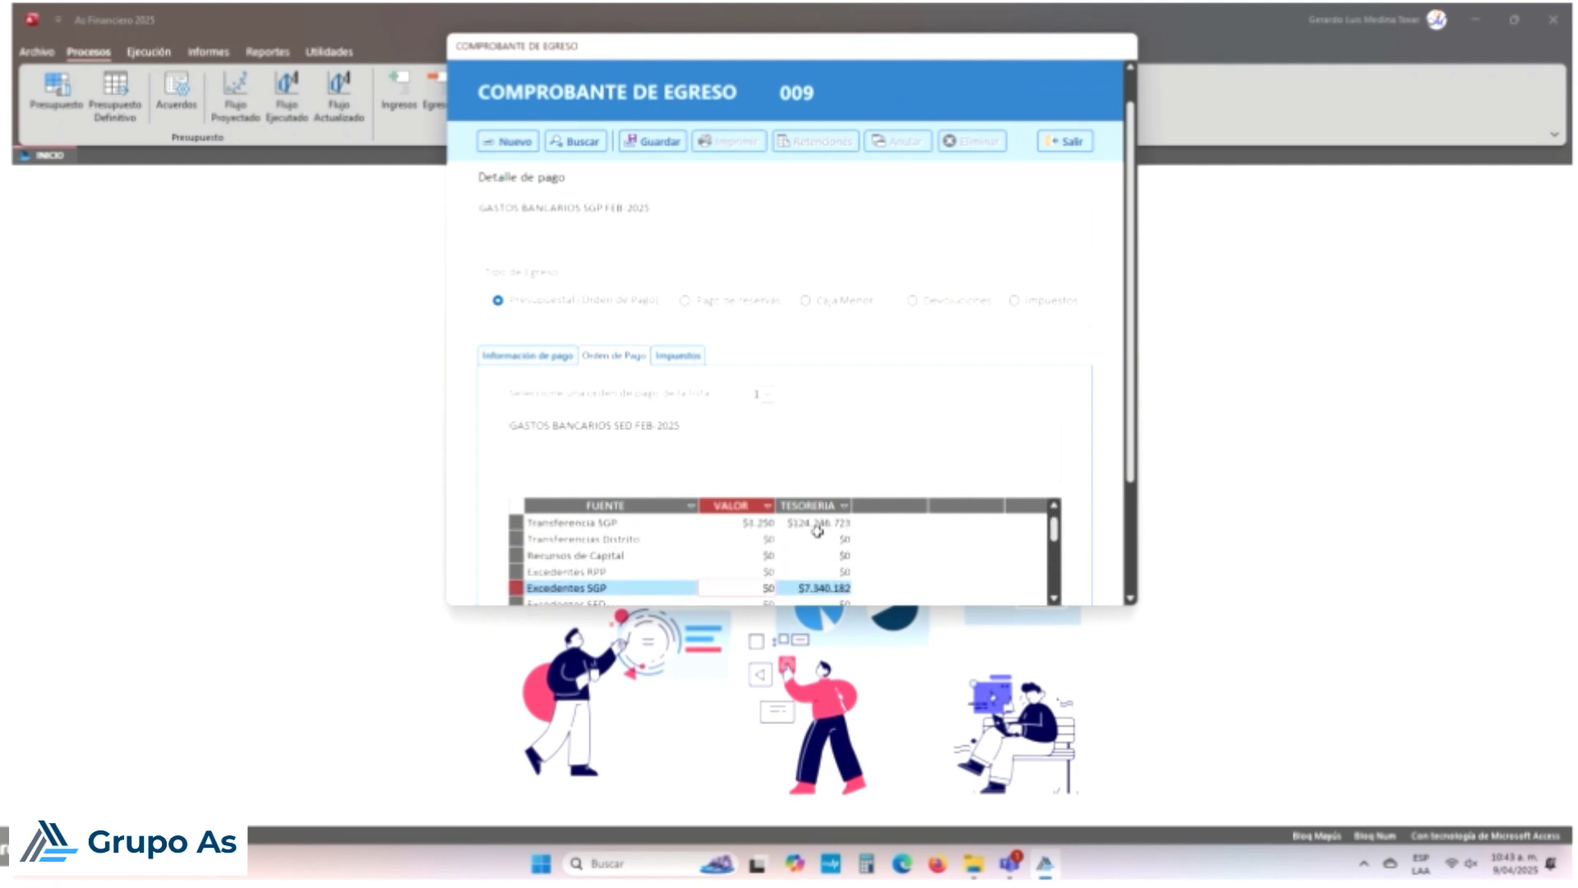
pyautogui.scroll(1, 806, 556)
pyautogui.click(777, 539)
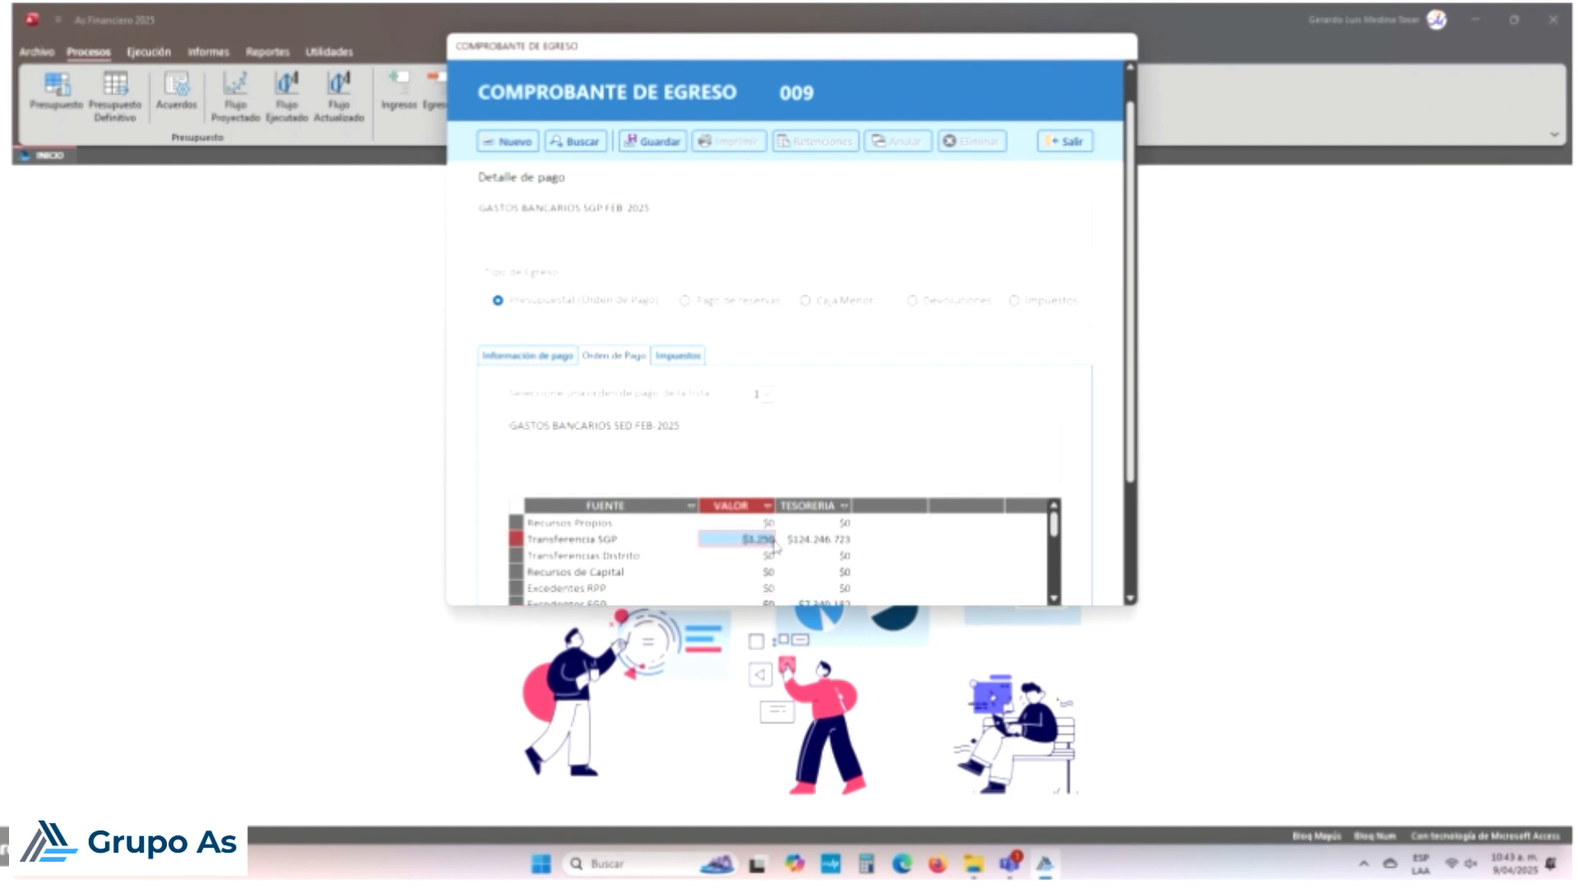
# Step: Try saving voucher 009, accepting zero VAT and deductions, until the missing-invoice warning appears
pyautogui.click(681, 355)
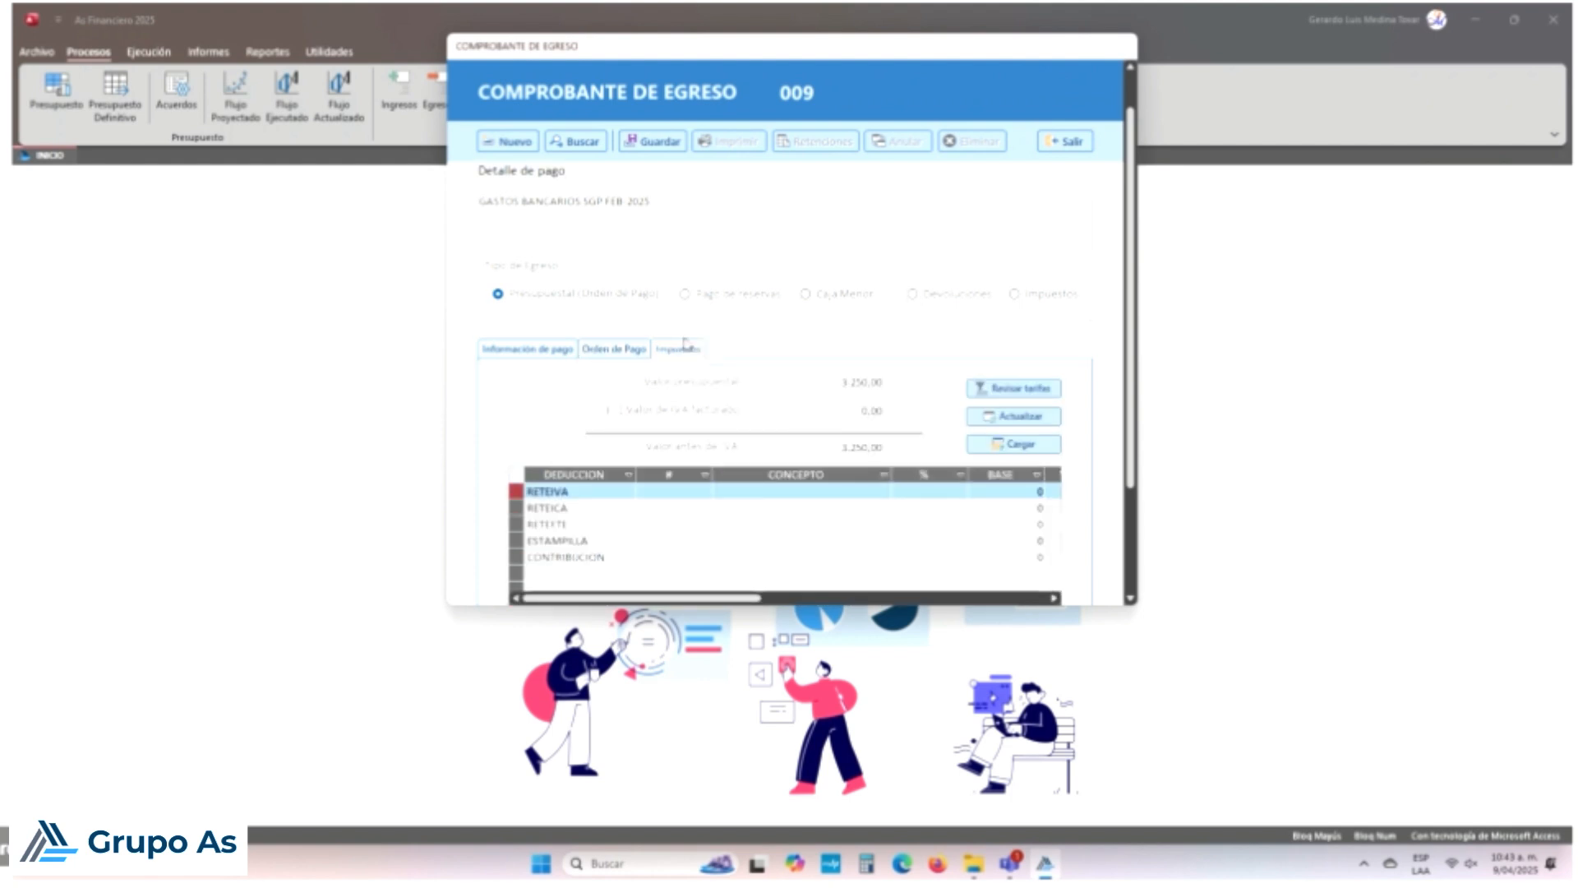
pyautogui.click(653, 141)
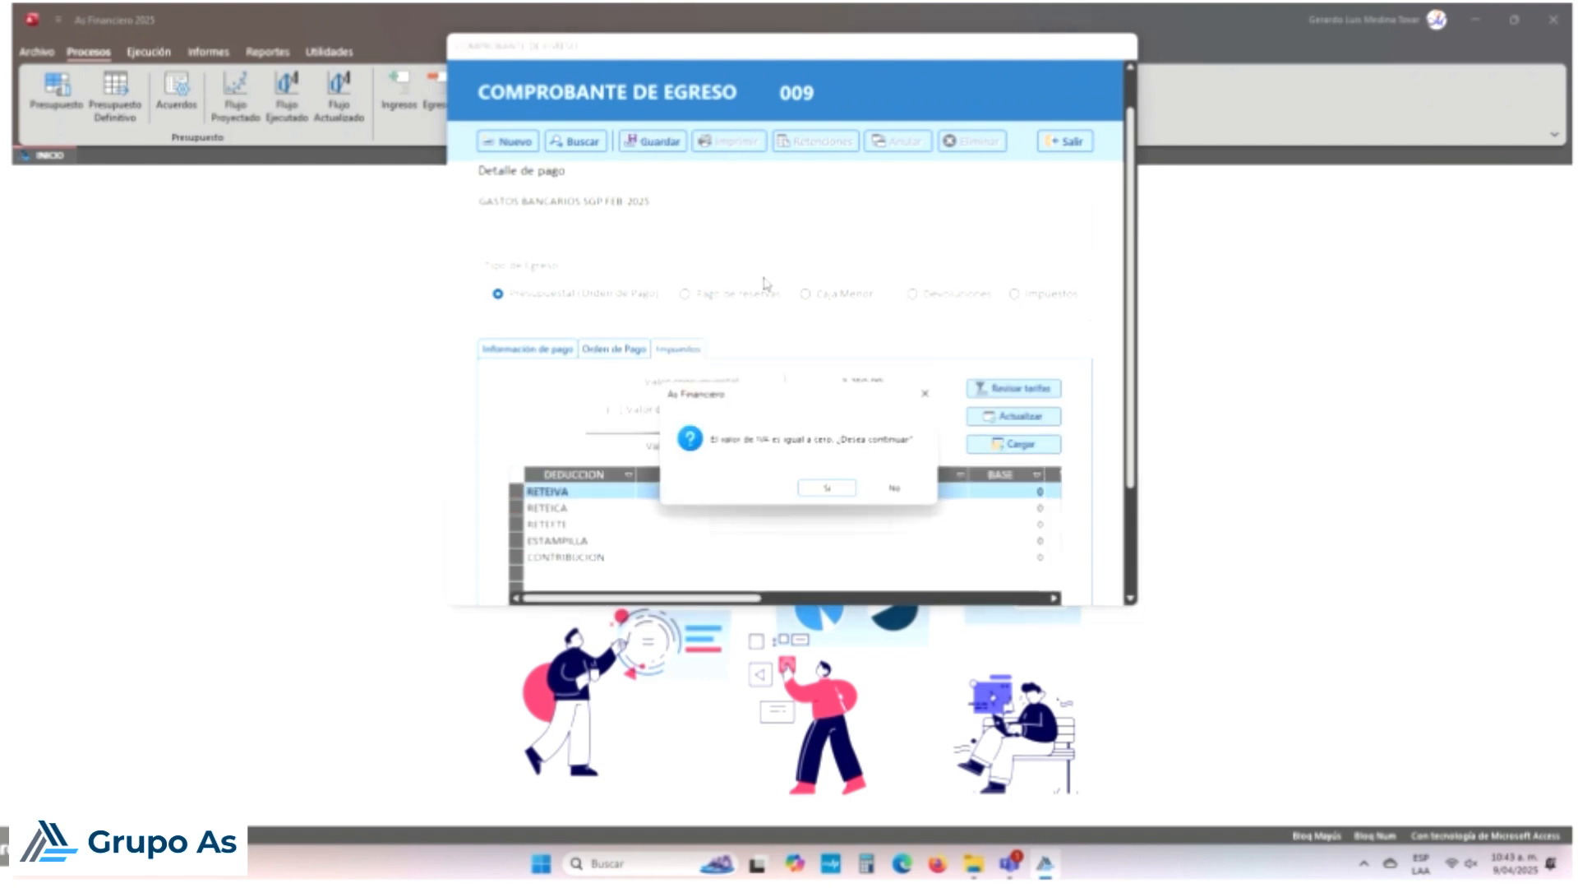
pyautogui.click(838, 491)
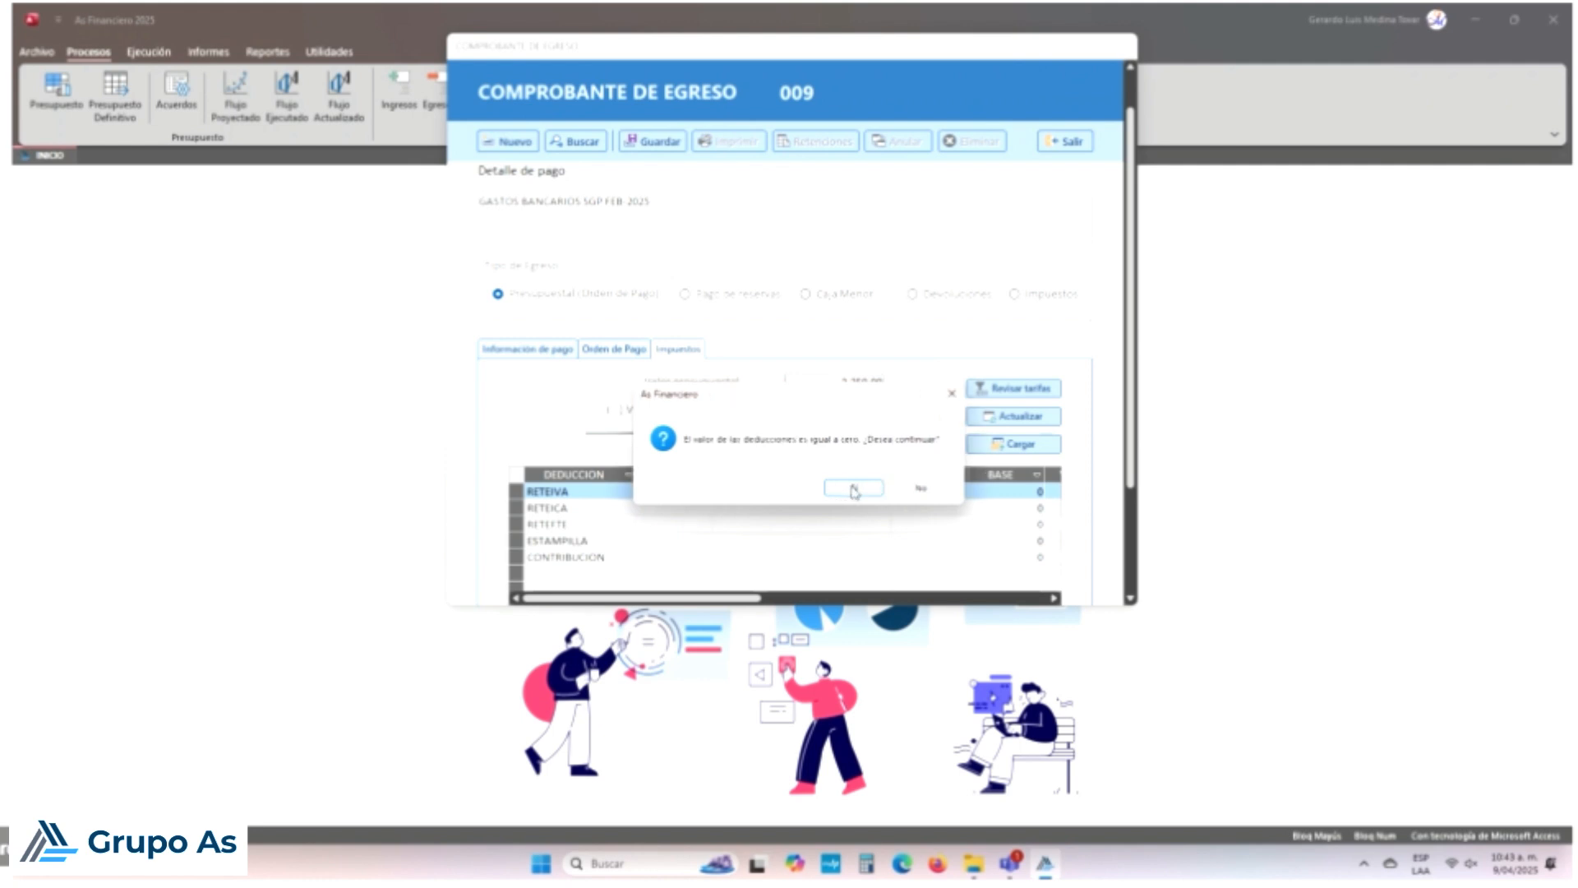
pyautogui.click(859, 487)
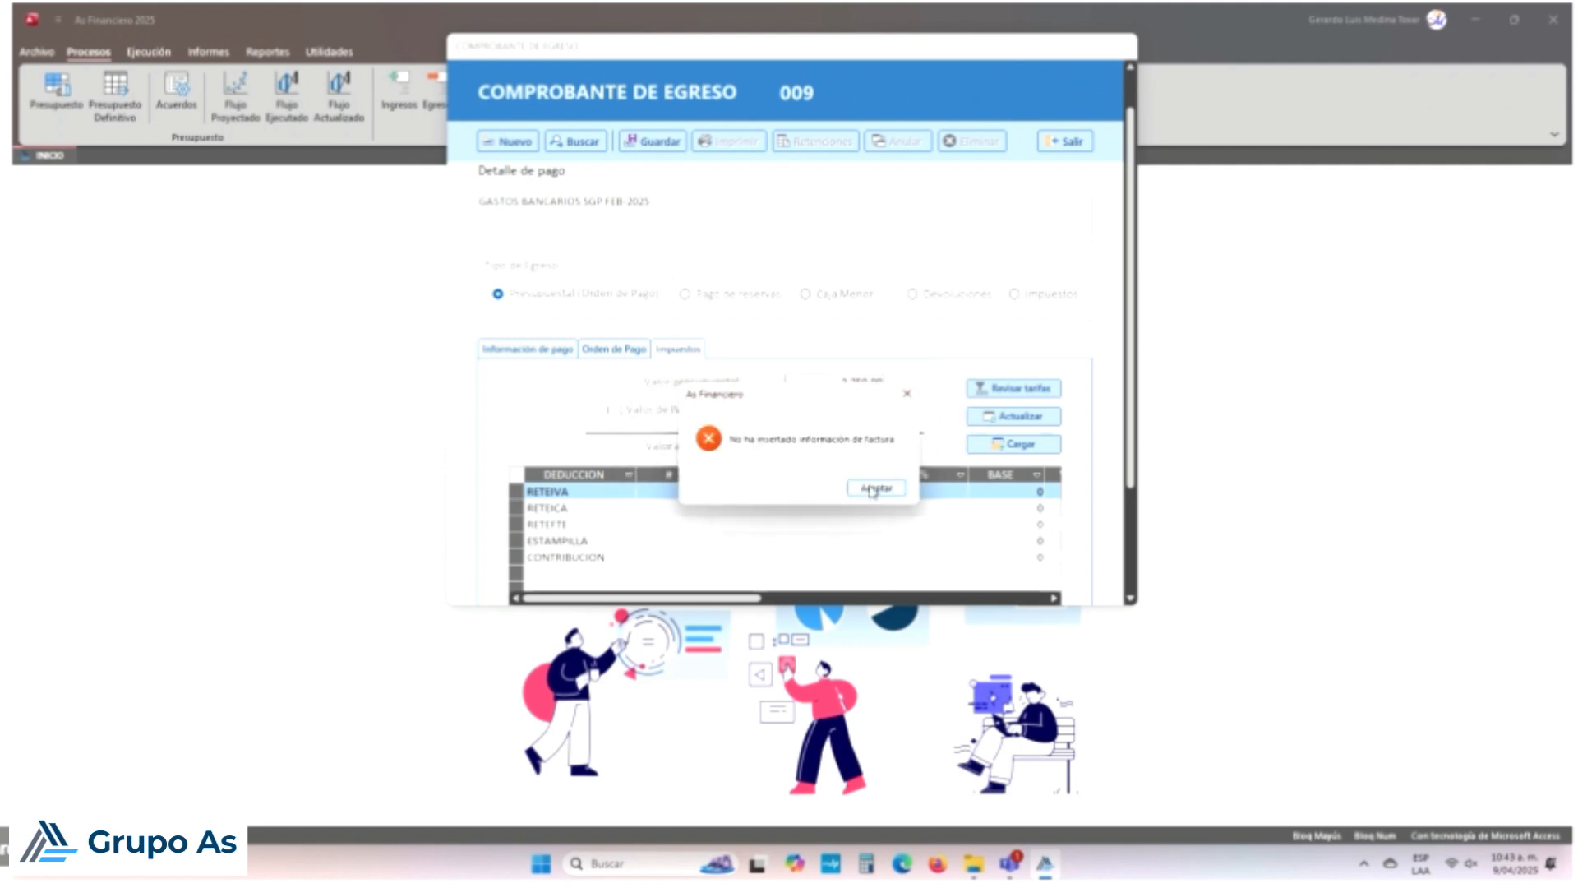
pyautogui.click(876, 488)
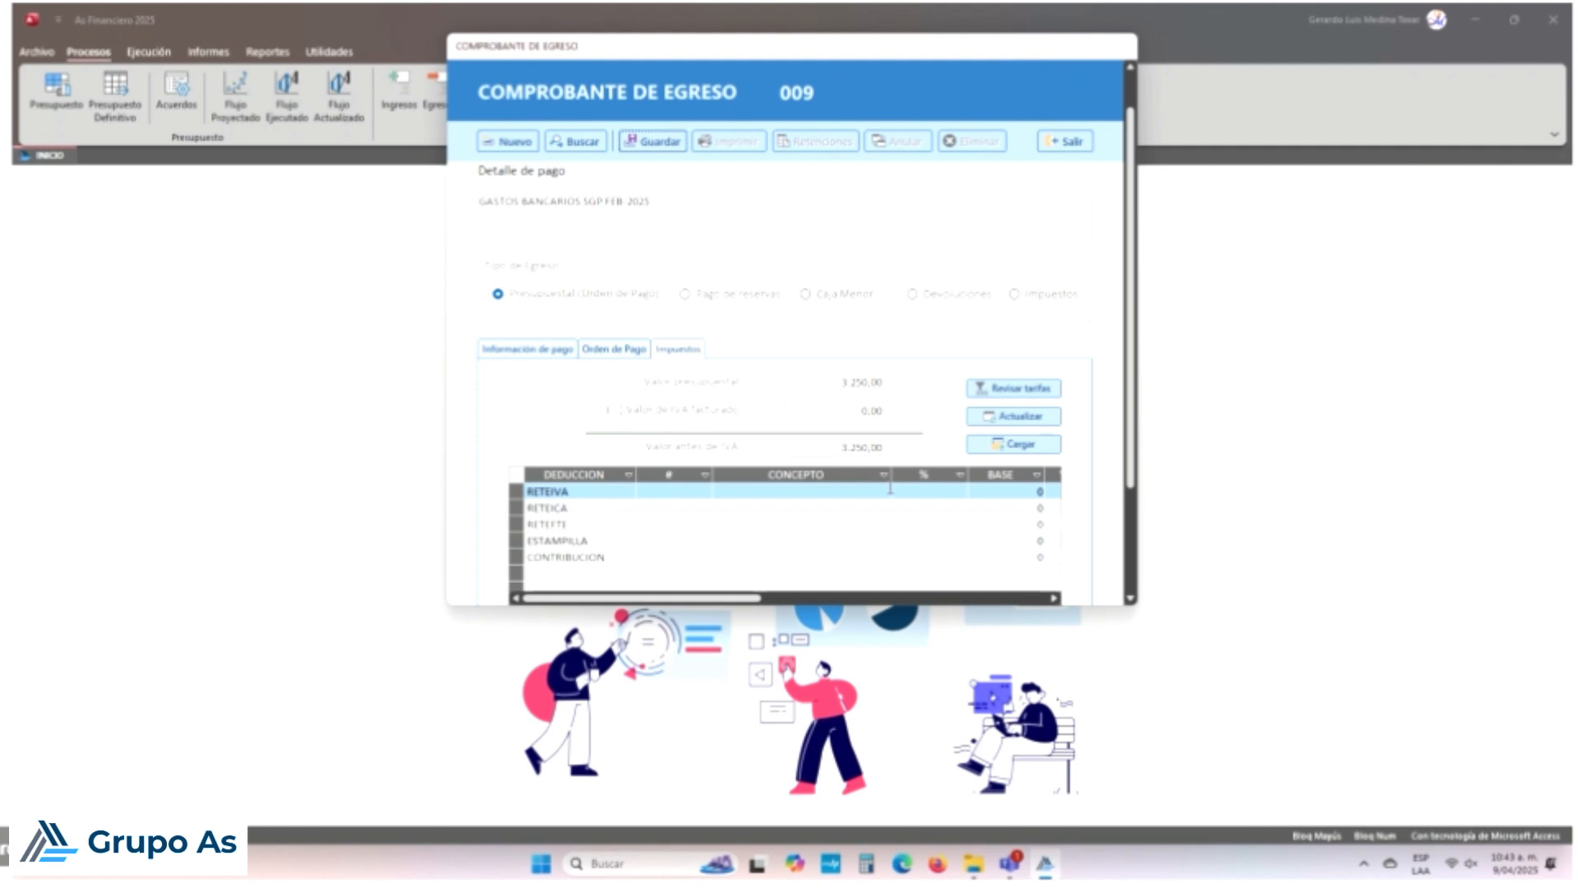
# Step: Enter supplier invoice N08 dated 28/02/2025 in the payment information
pyautogui.click(567, 350)
pyautogui.click(736, 585)
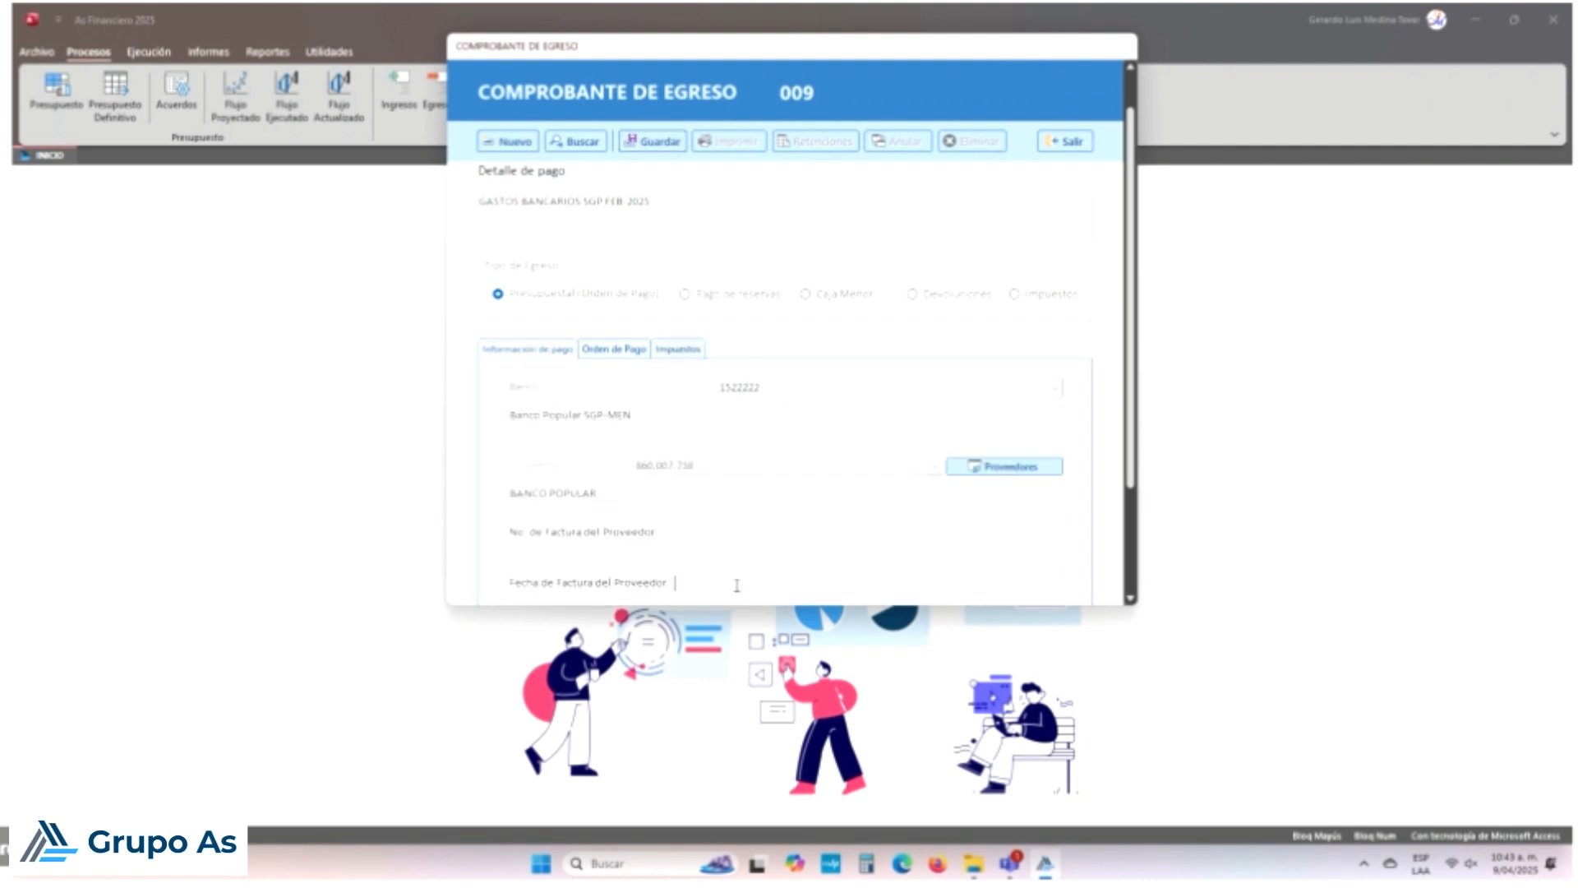
pyautogui.click(774, 583)
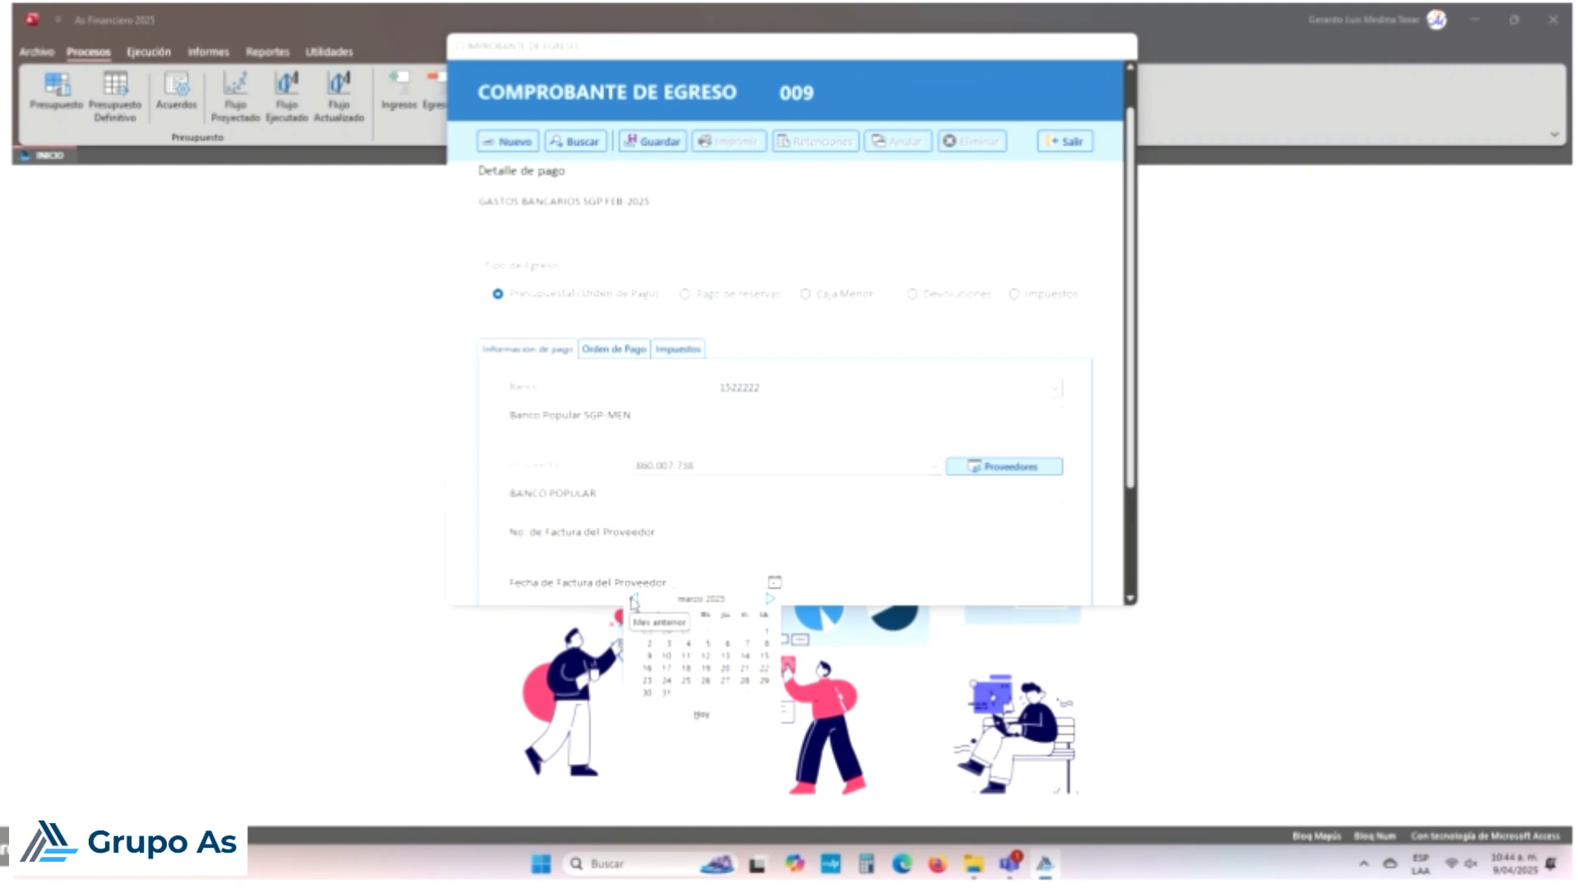
pyautogui.click(634, 600)
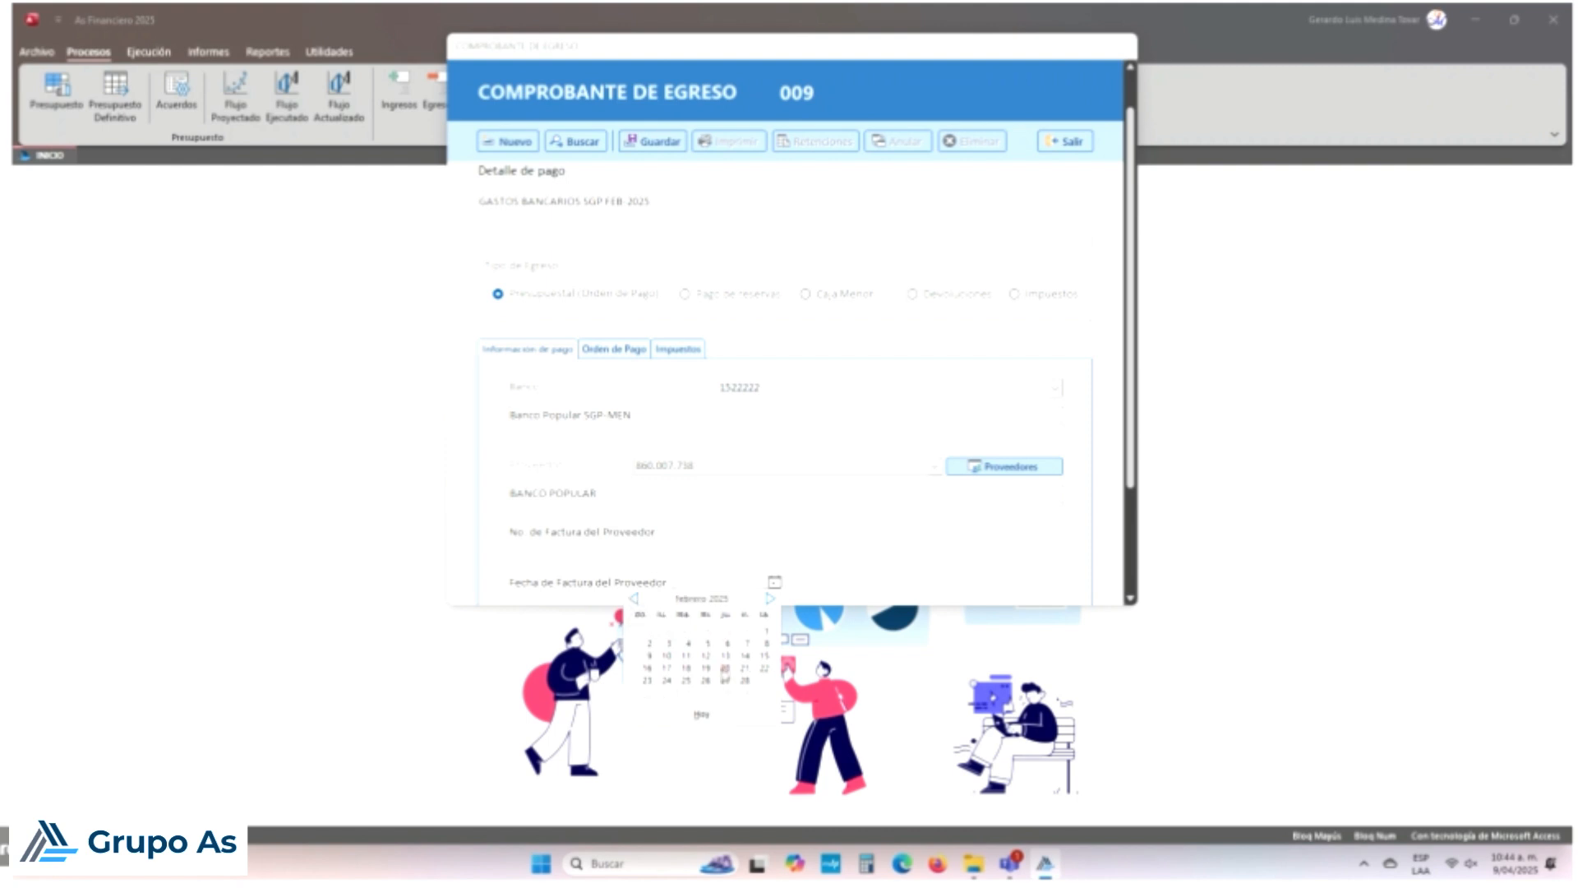
pyautogui.click(744, 680)
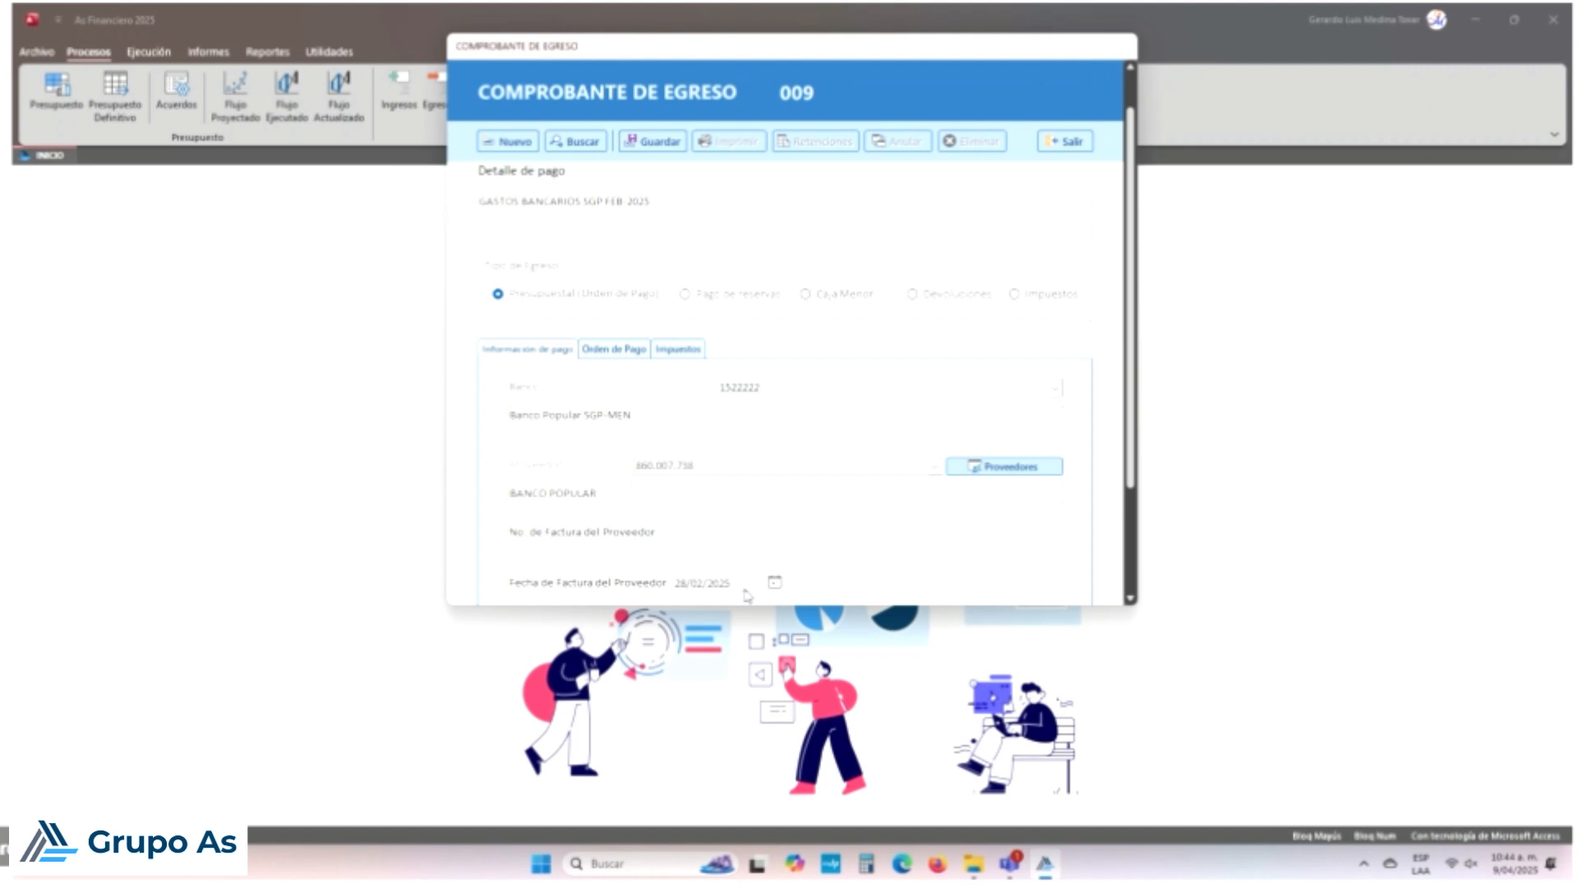
pyautogui.click(748, 530)
pyautogui.write('N08')
# Step: Save voucher 009, accepting the zero VAT and zero deductions prompts
pyautogui.click(671, 143)
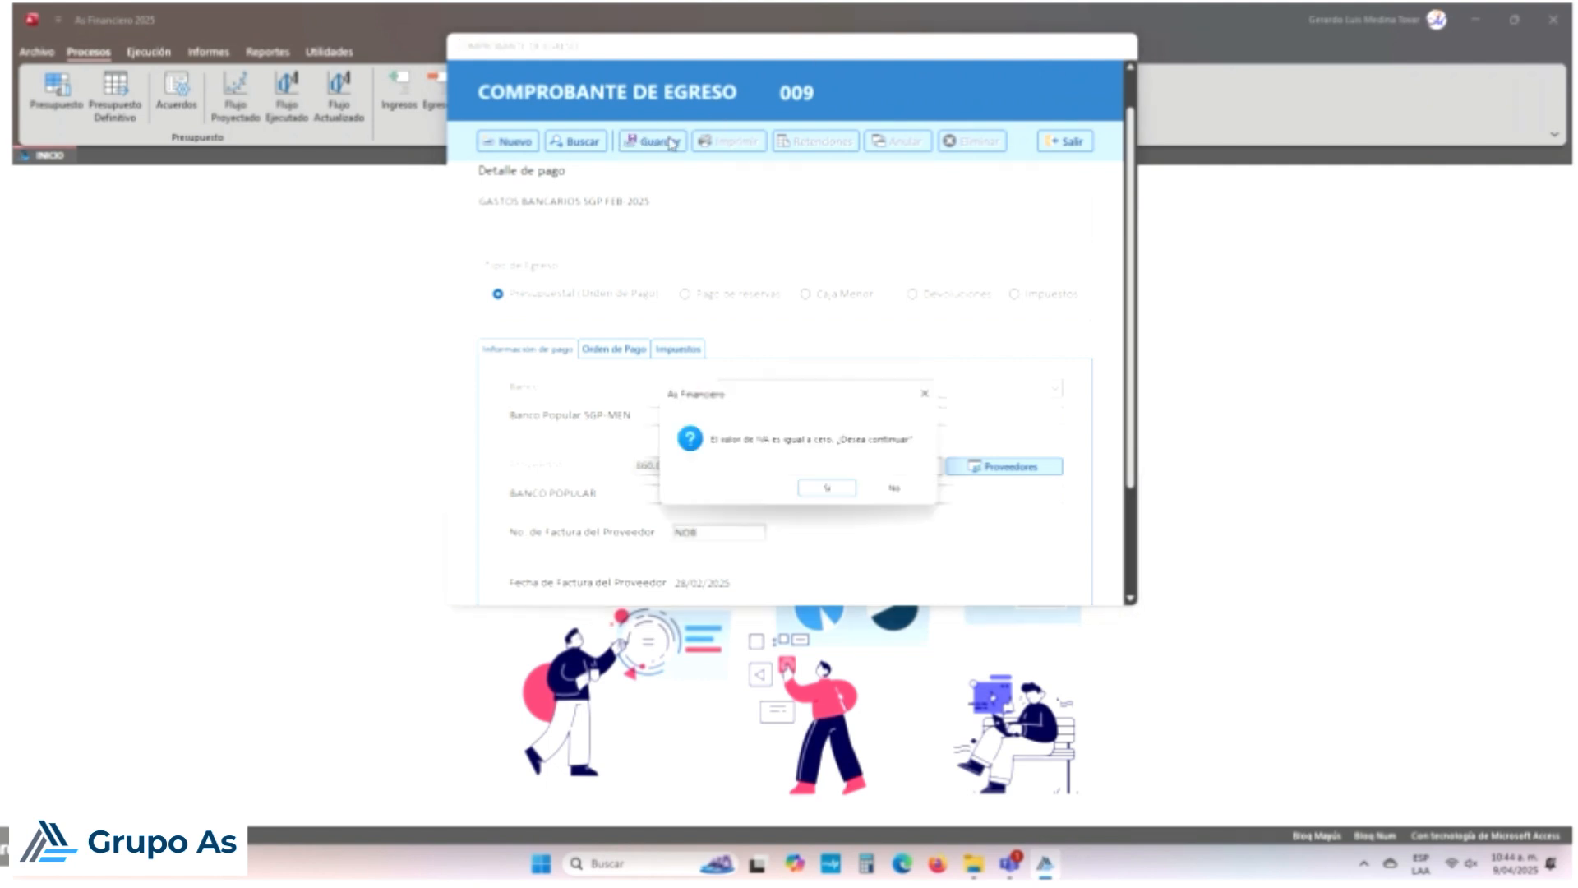
pyautogui.click(827, 488)
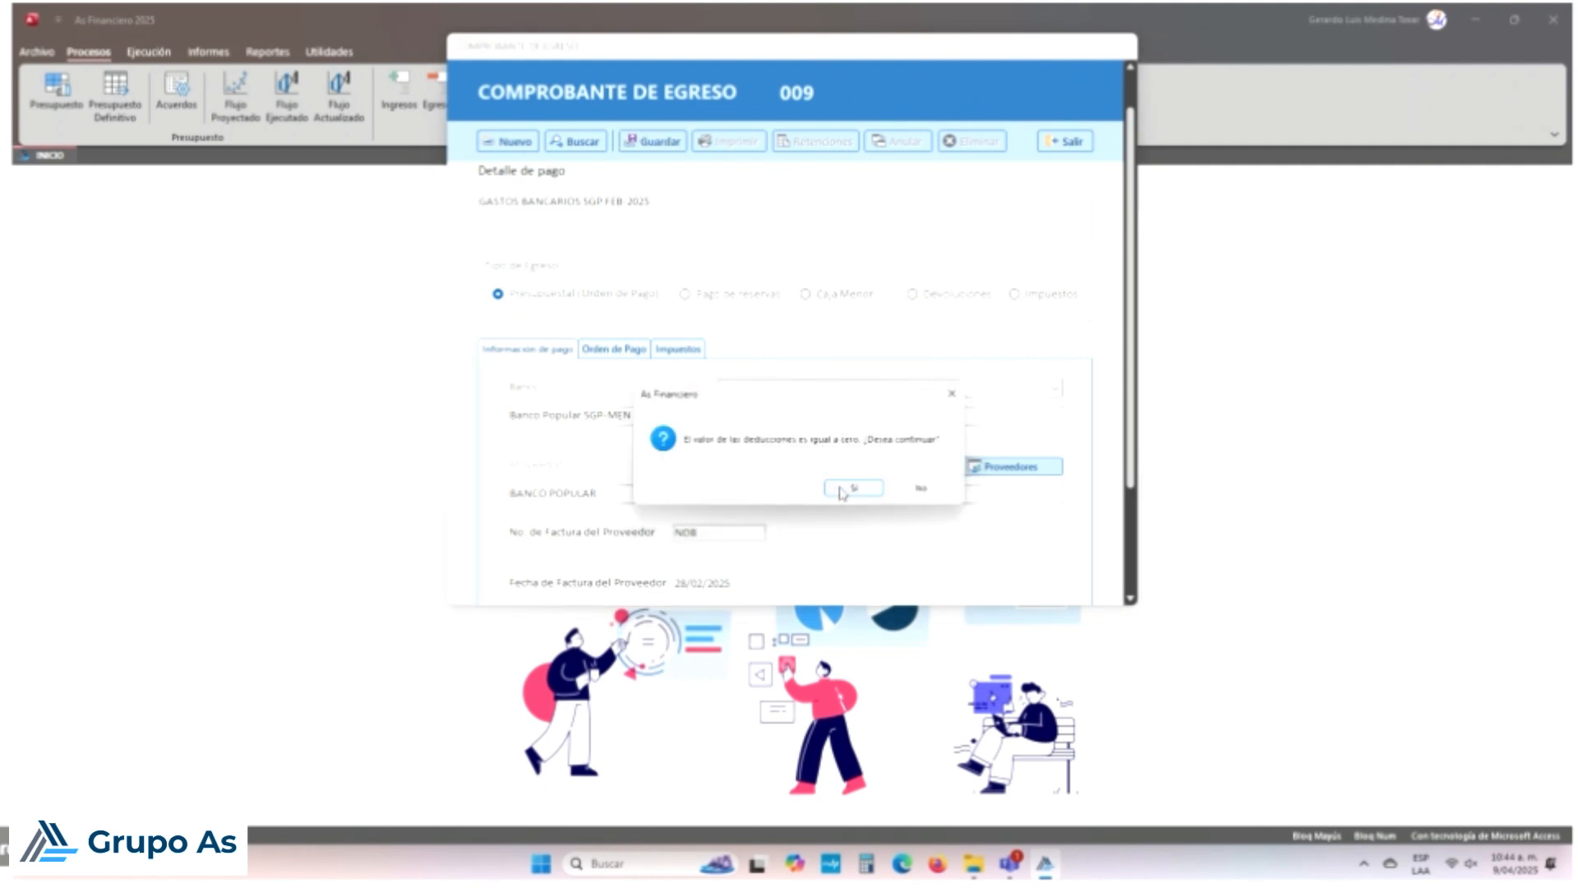
pyautogui.click(869, 489)
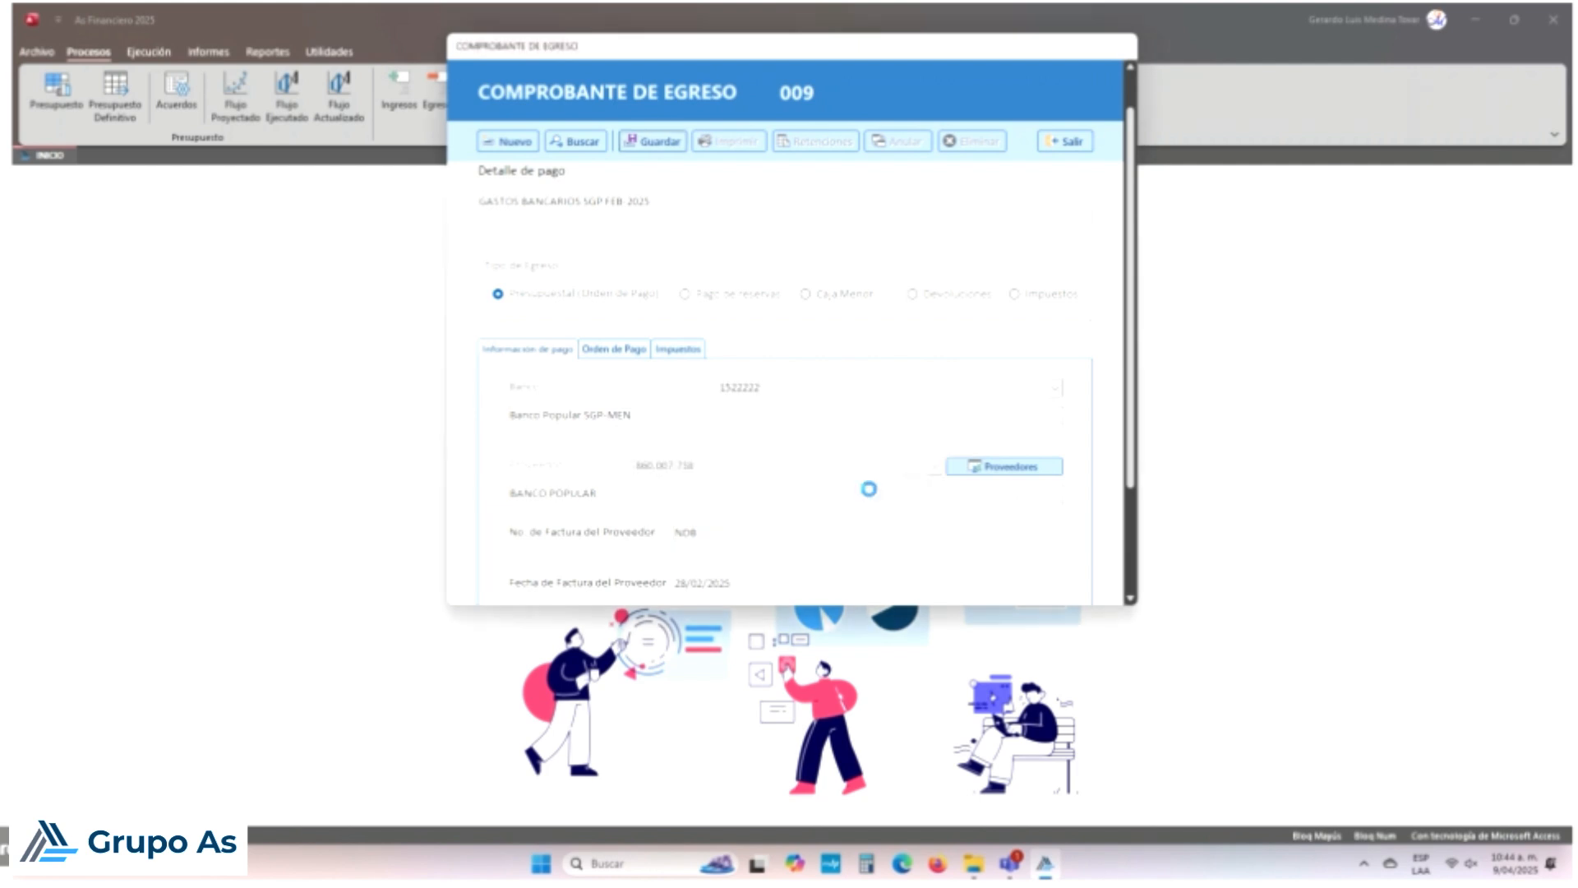
pyautogui.click(899, 490)
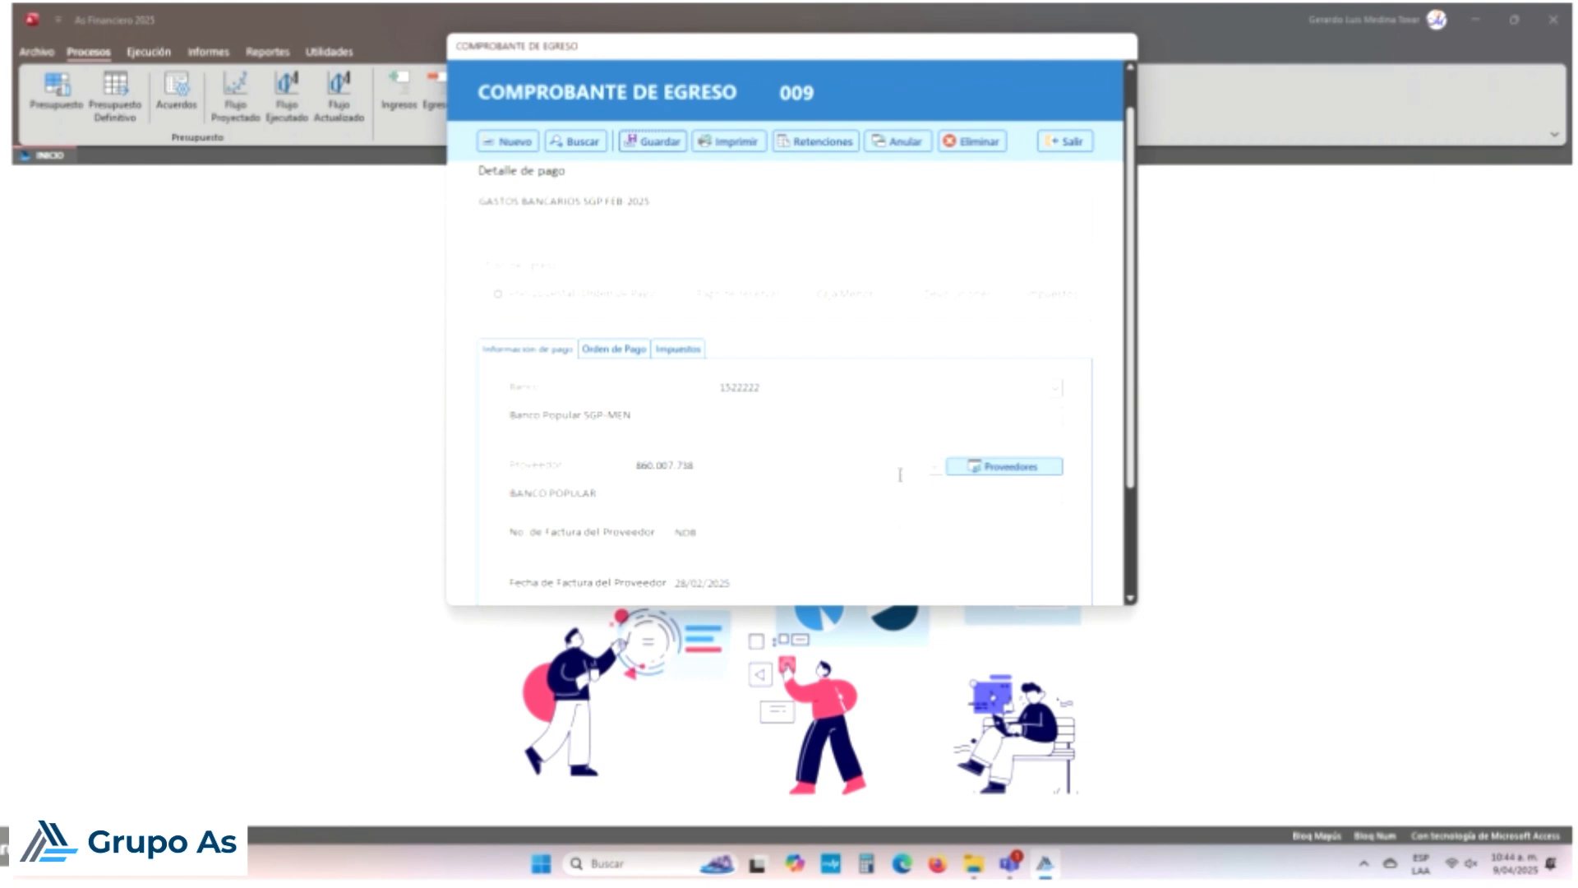
# Step: Print voucher 009, generating the egress voucher and CERTIFICADO DE RETENCIONES printouts
pyautogui.click(729, 141)
pyautogui.click(837, 490)
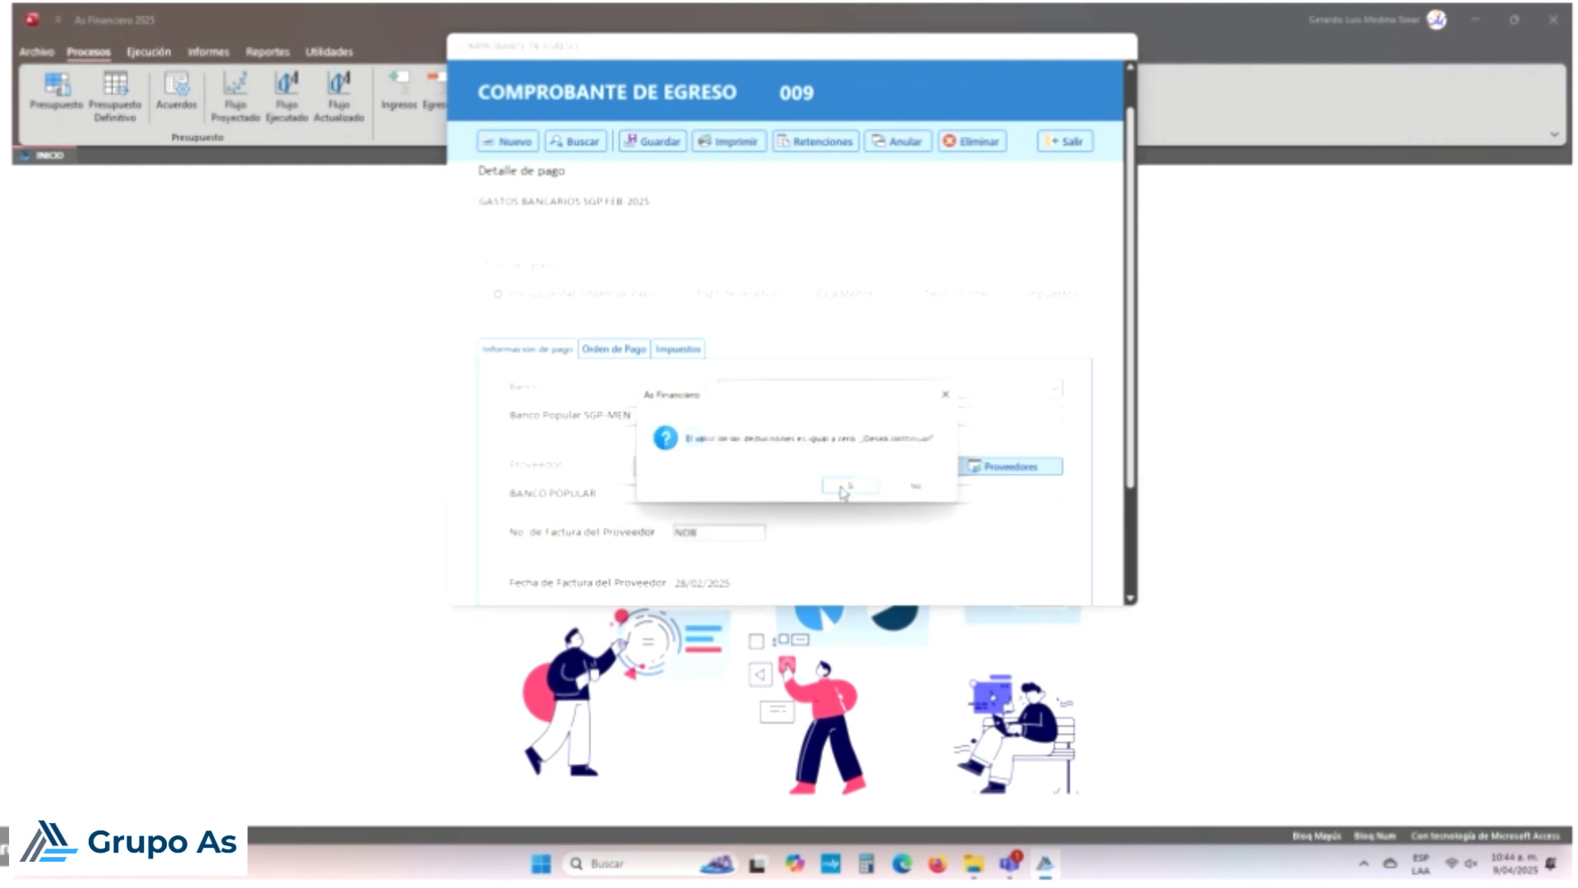
pyautogui.click(851, 490)
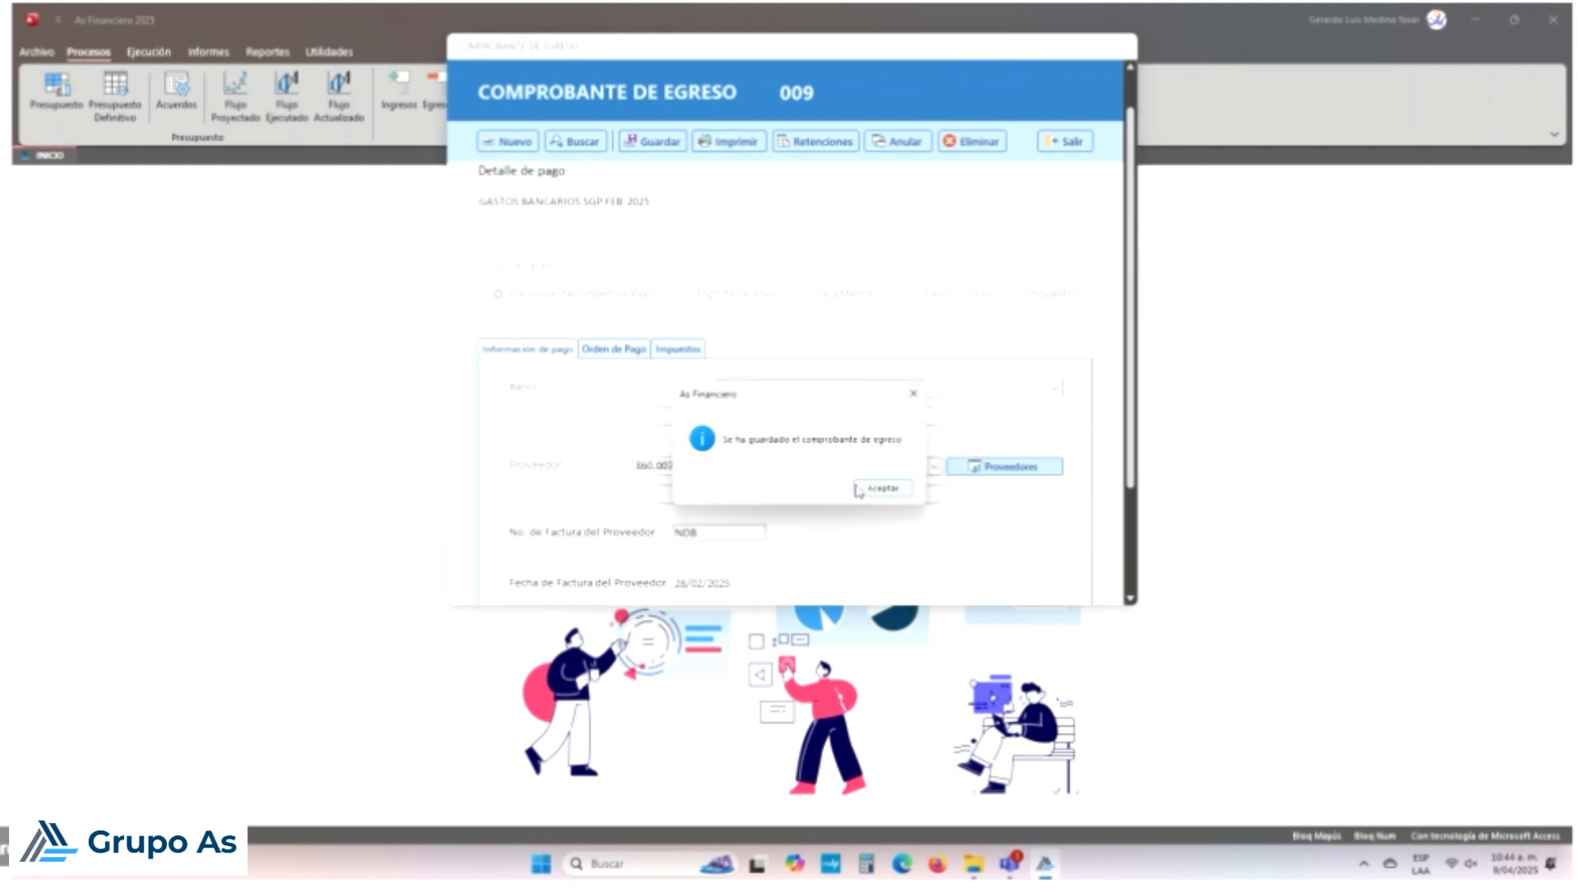
pyautogui.click(881, 488)
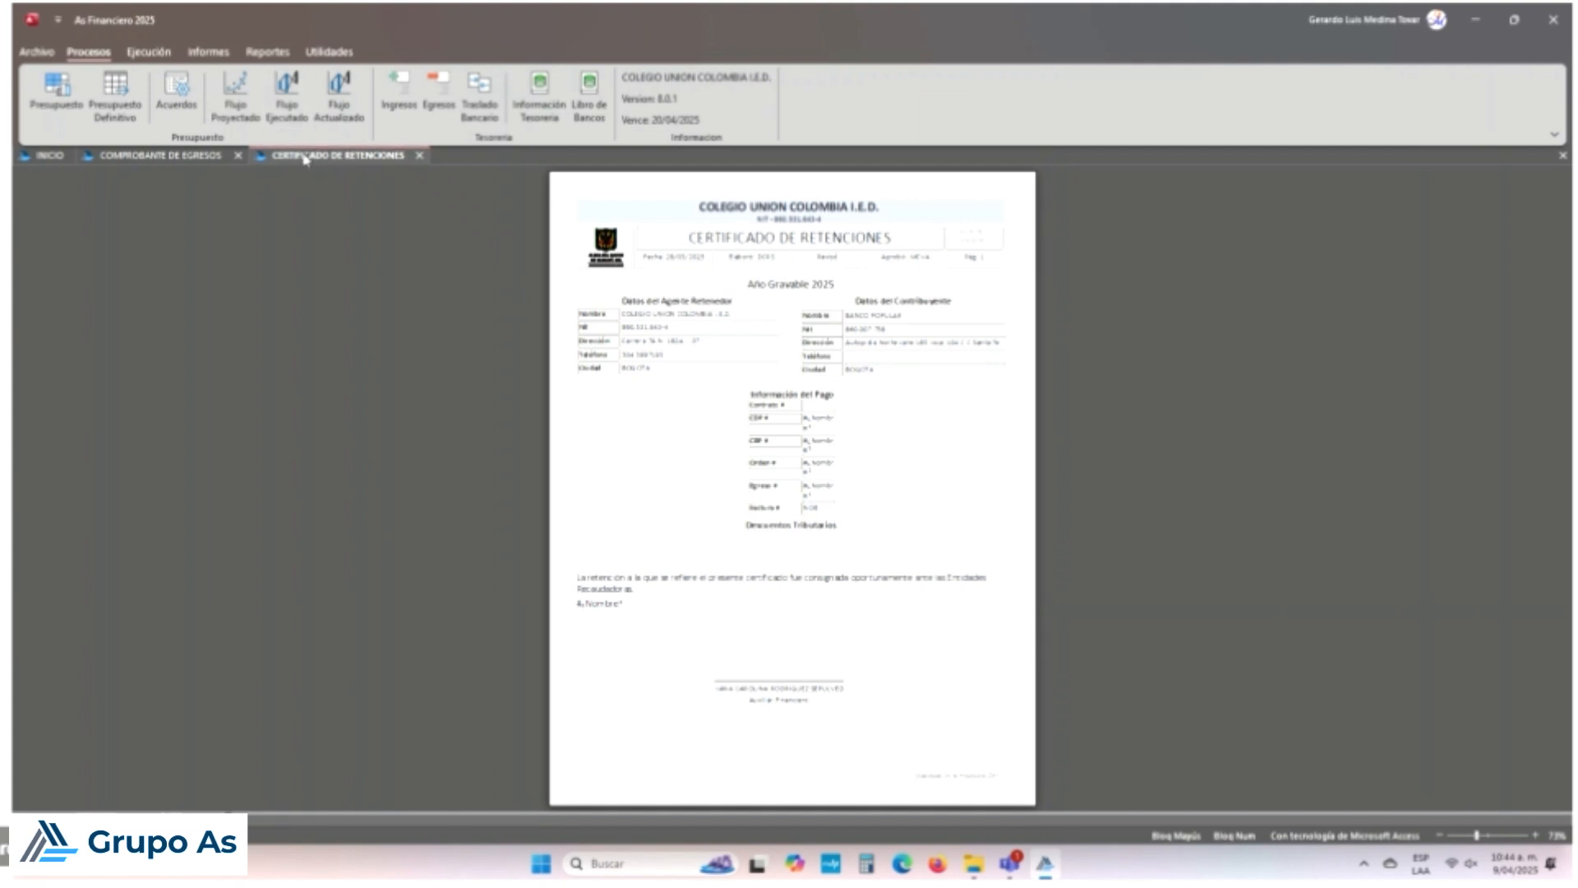
# Step: View the COMPROBANTE DE EGRESOS printout, then close it and the CERTIFICADO DE RETENCIONES
pyautogui.click(212, 155)
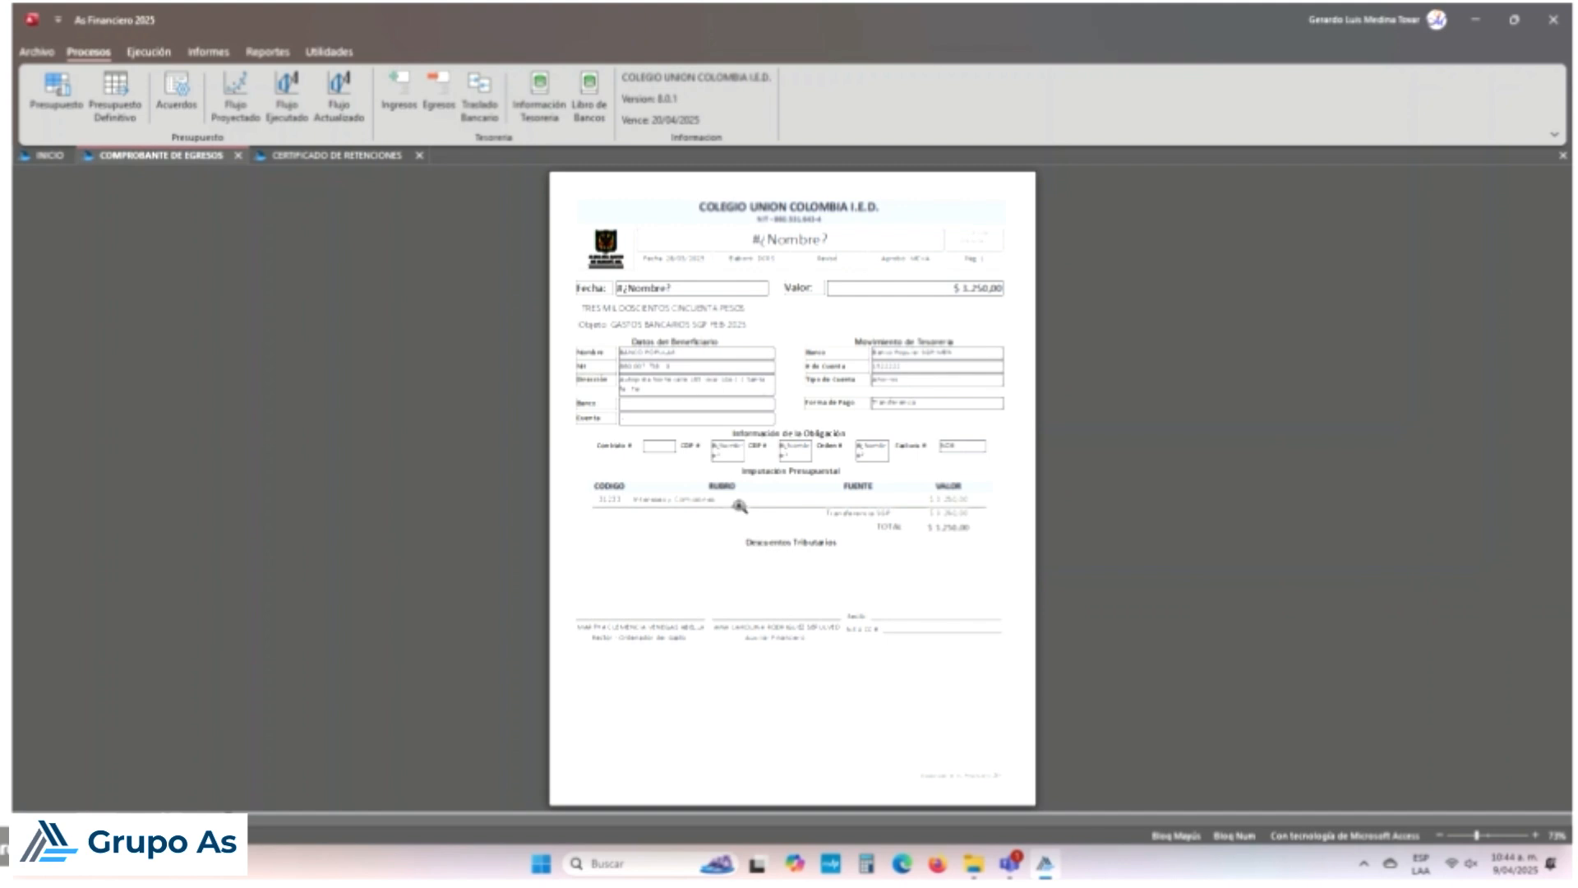
pyautogui.press('Escape')
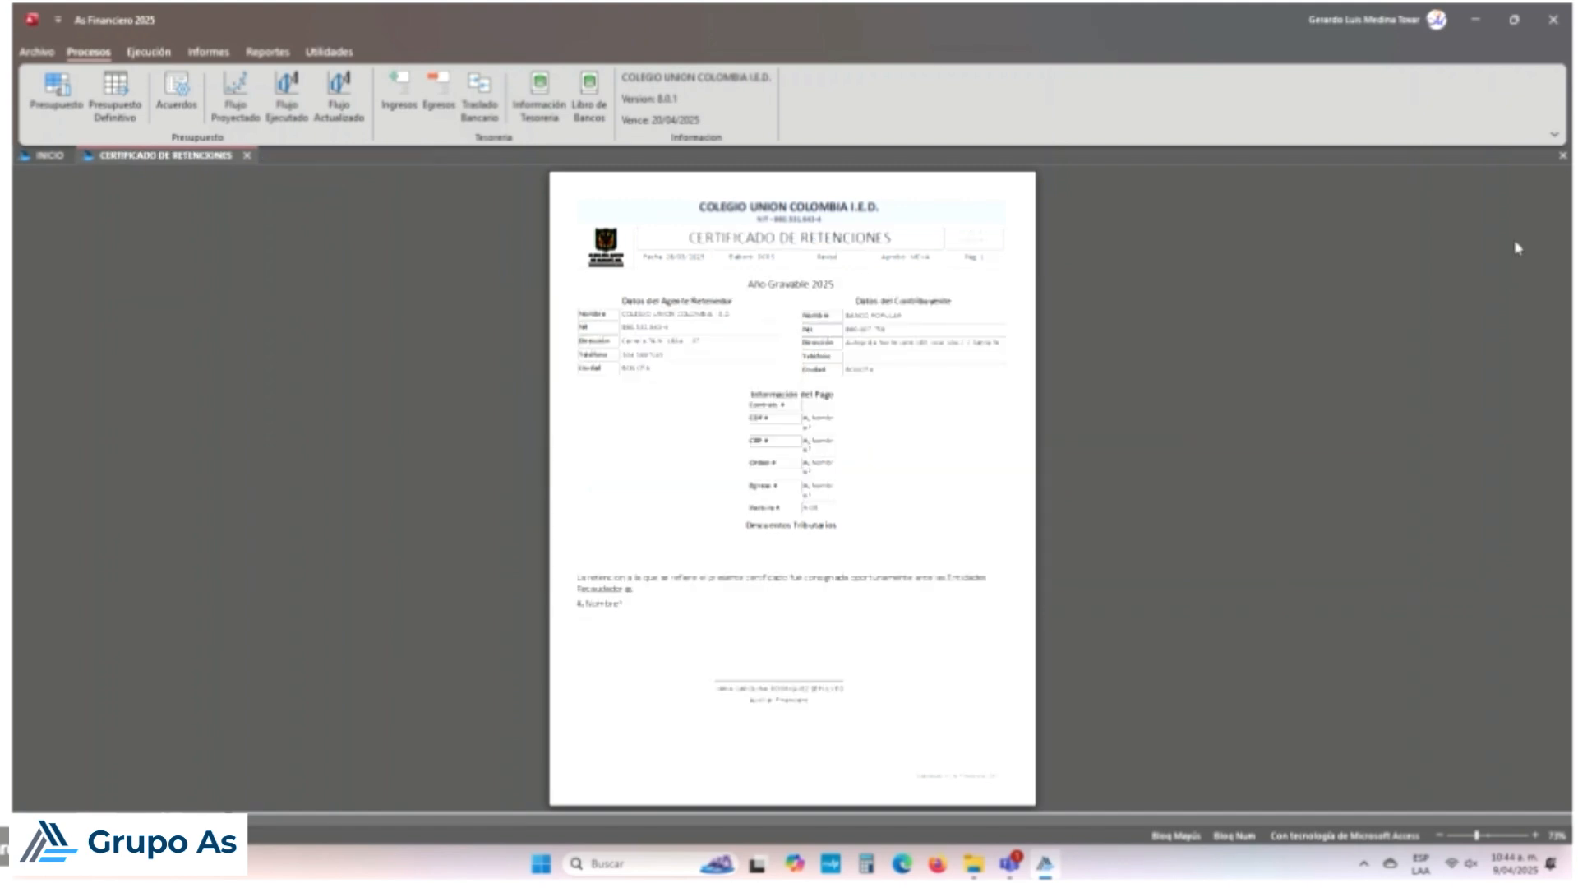
pyautogui.click(1562, 155)
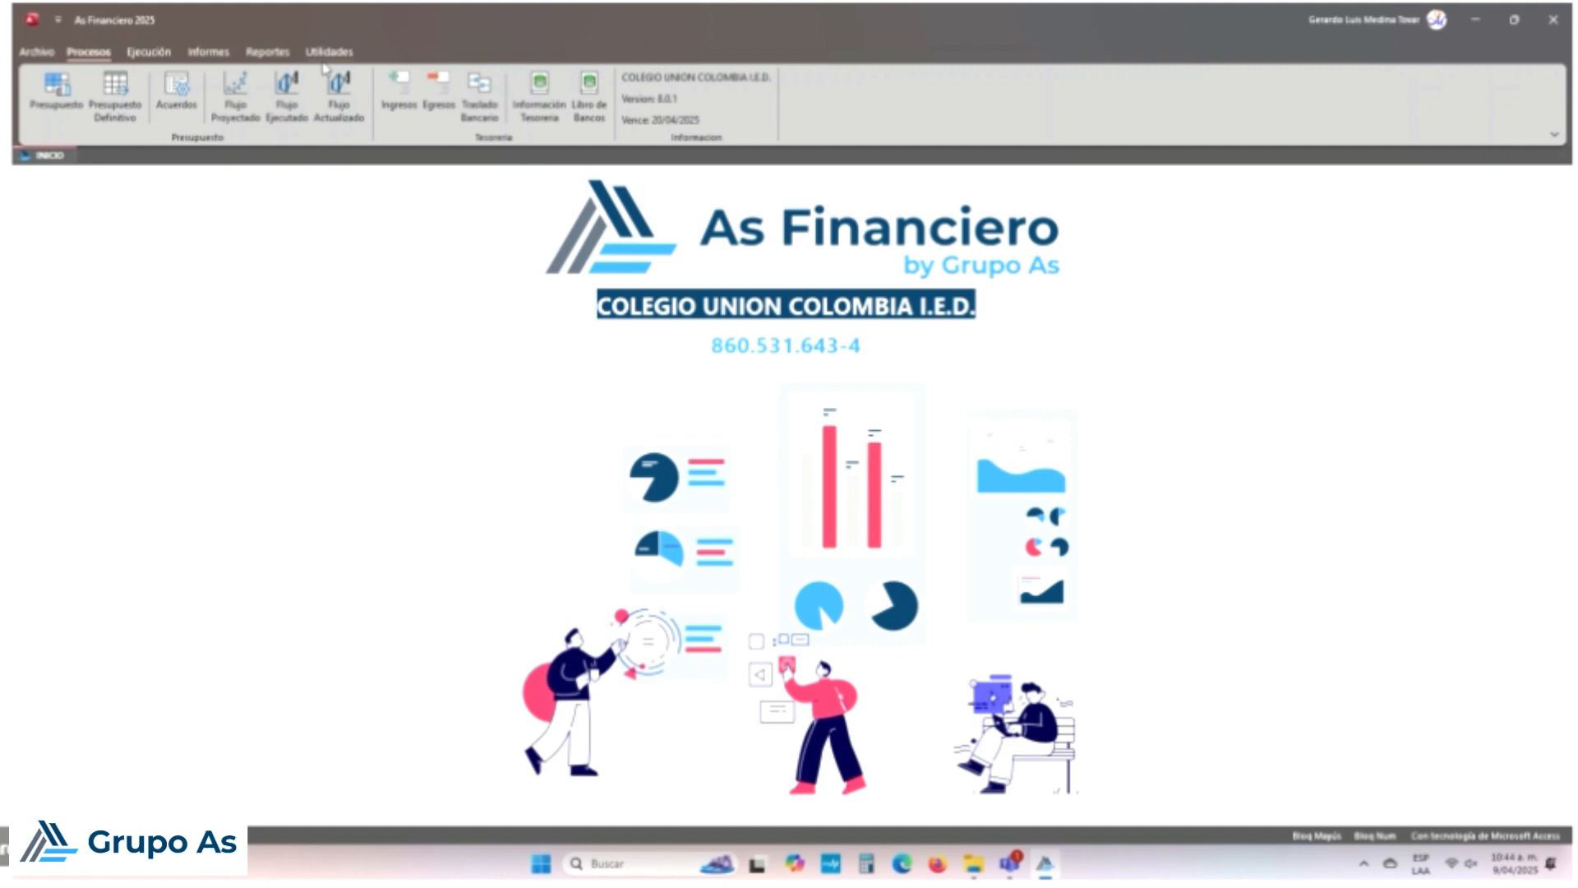
# Step: From Informes, open the income execution report briefly, then the Ejecución de Gastos report
pyautogui.click(208, 52)
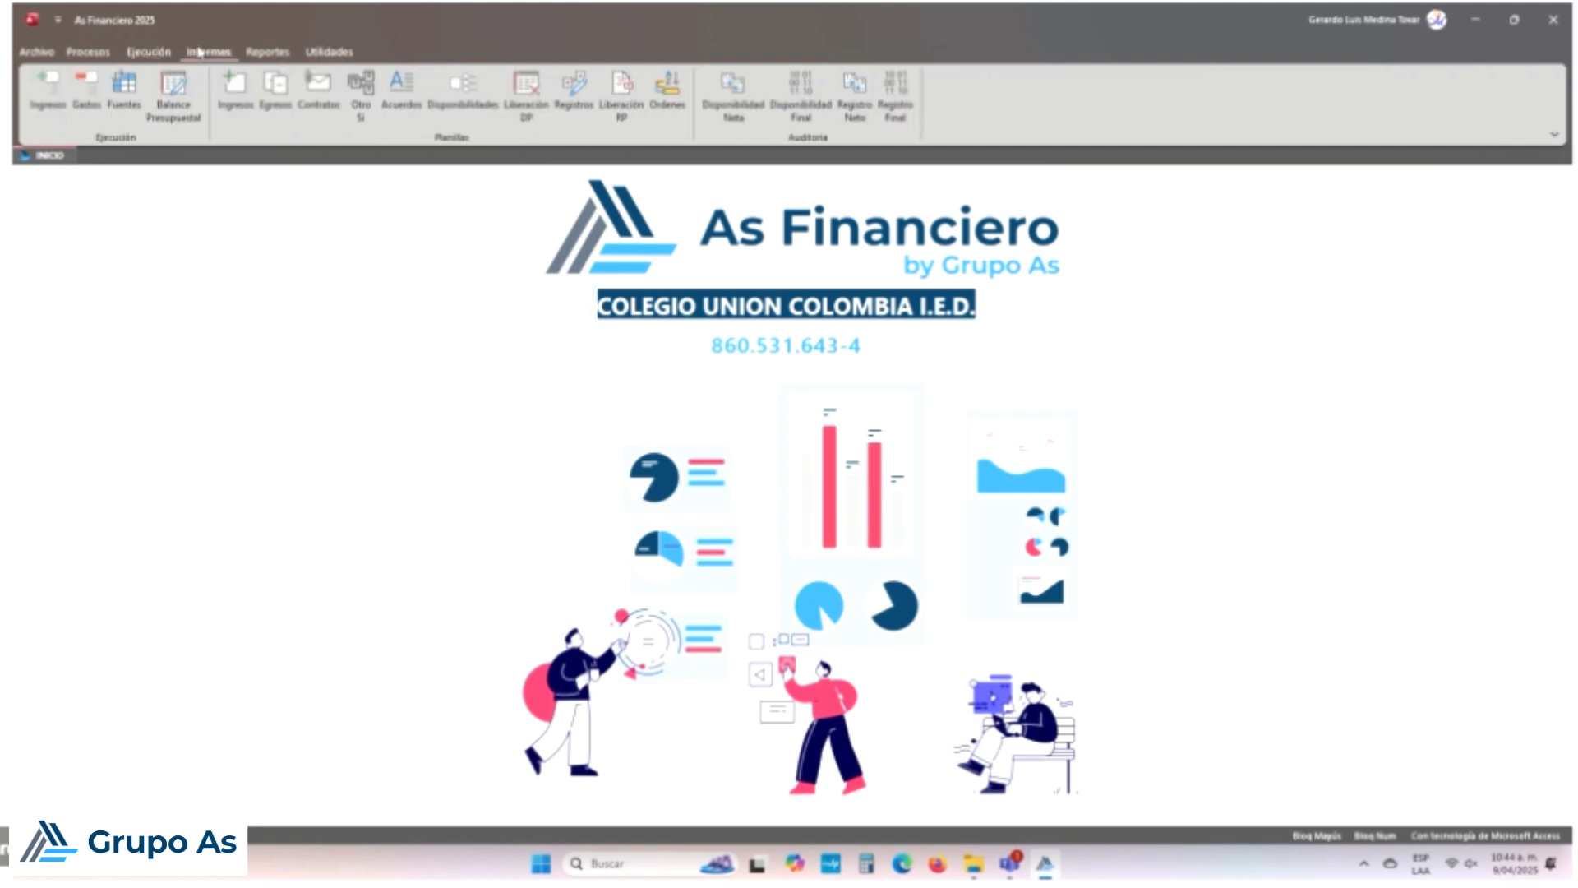
pyautogui.click(31, 104)
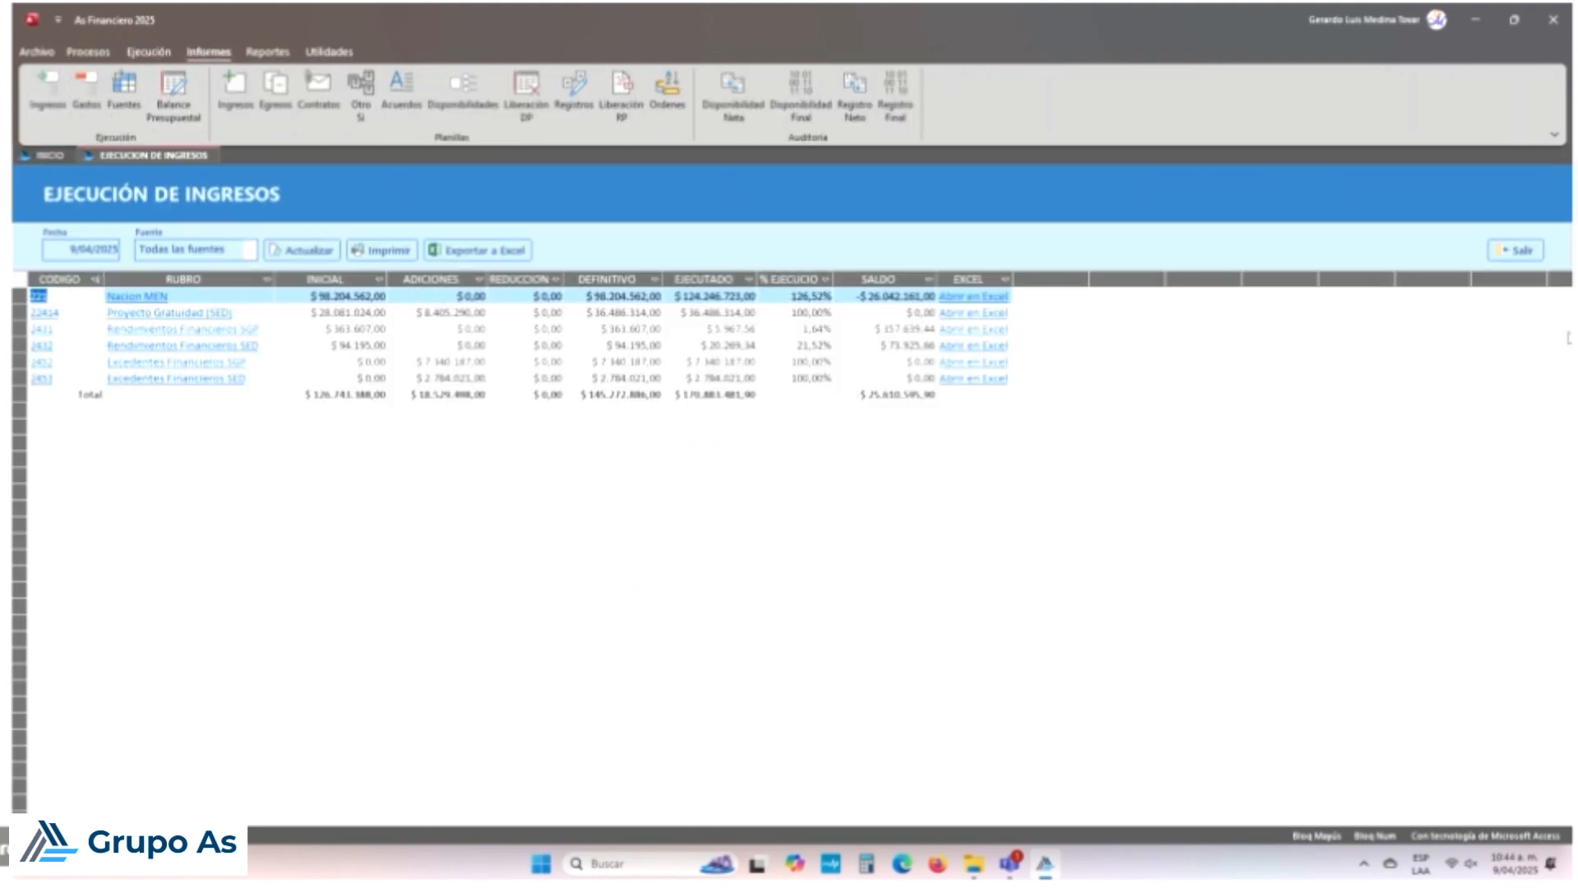
pyautogui.click(1515, 250)
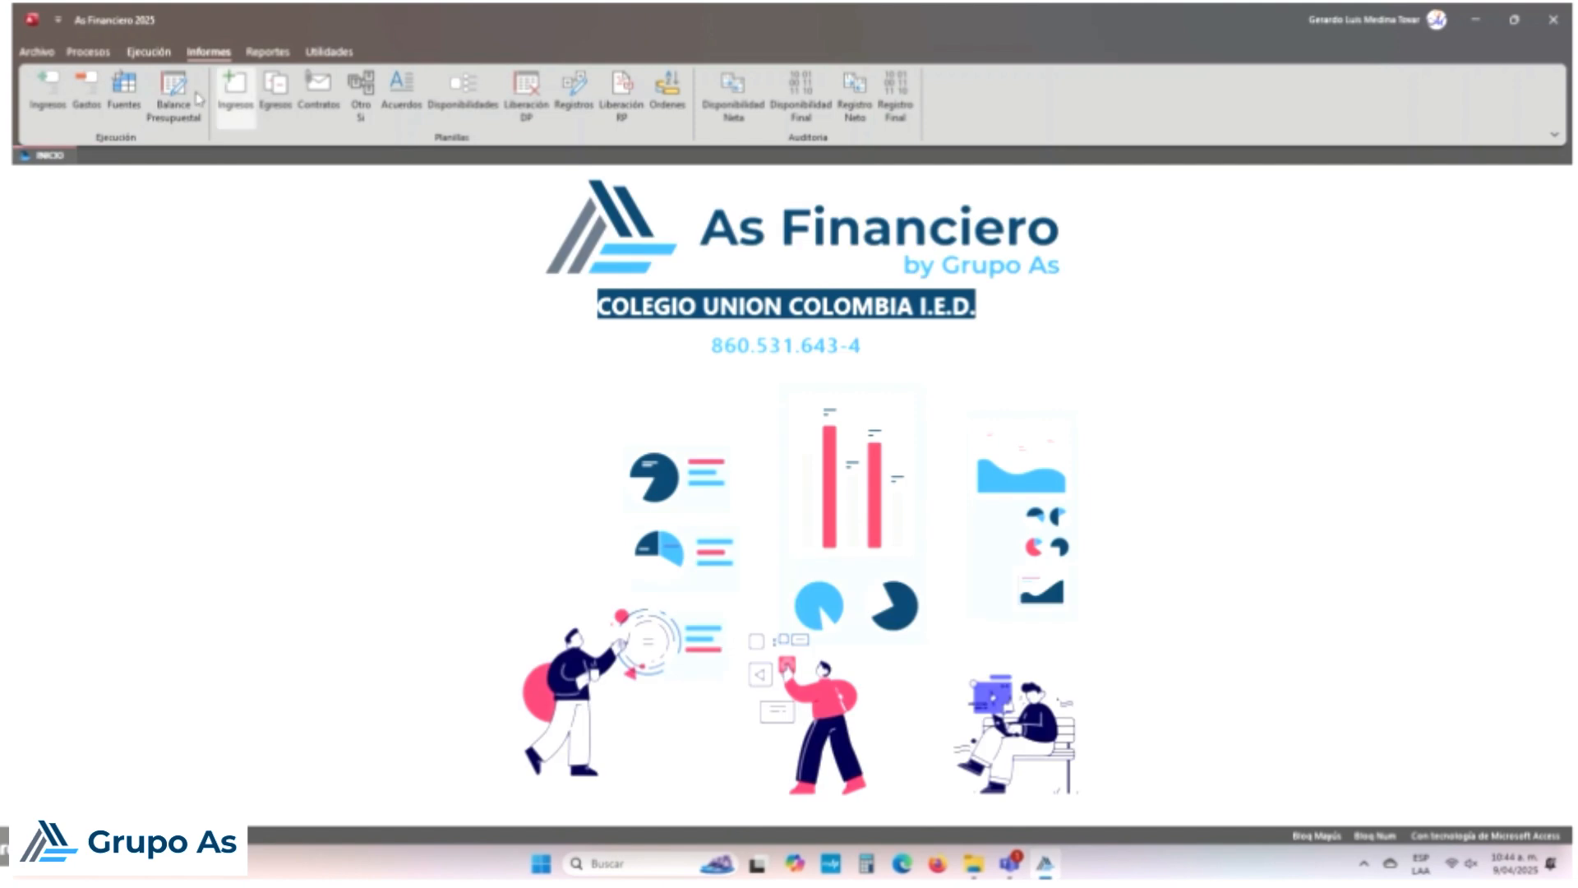
pyautogui.click(87, 90)
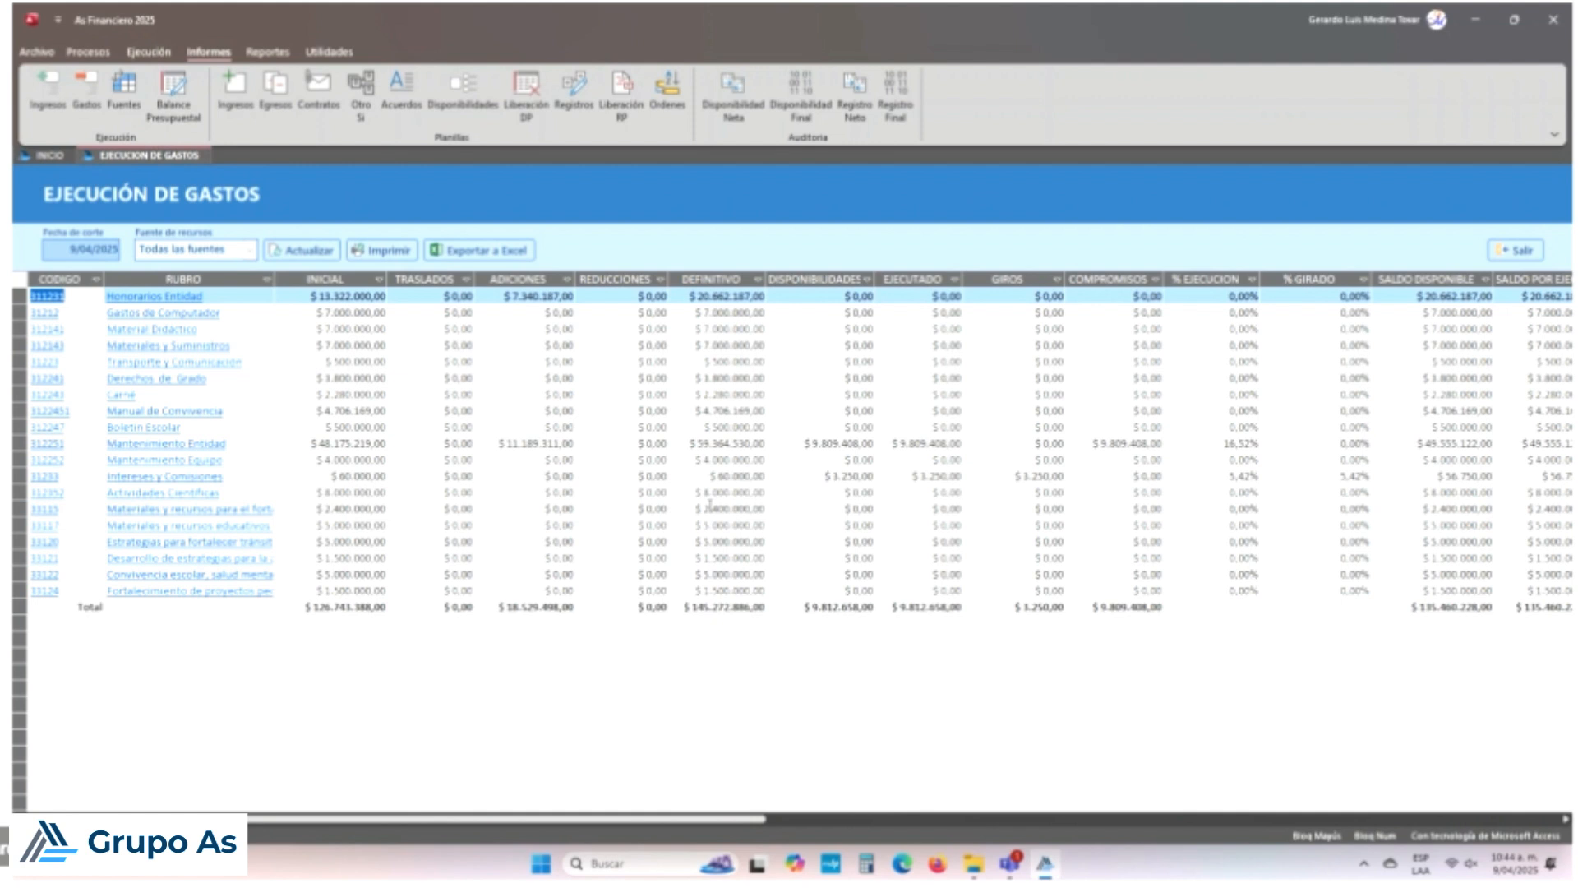
# Step: Inspect the 31233 Intereses y Comisiones expense card at 100% zoom, then close the card and report
pyautogui.click(156, 476)
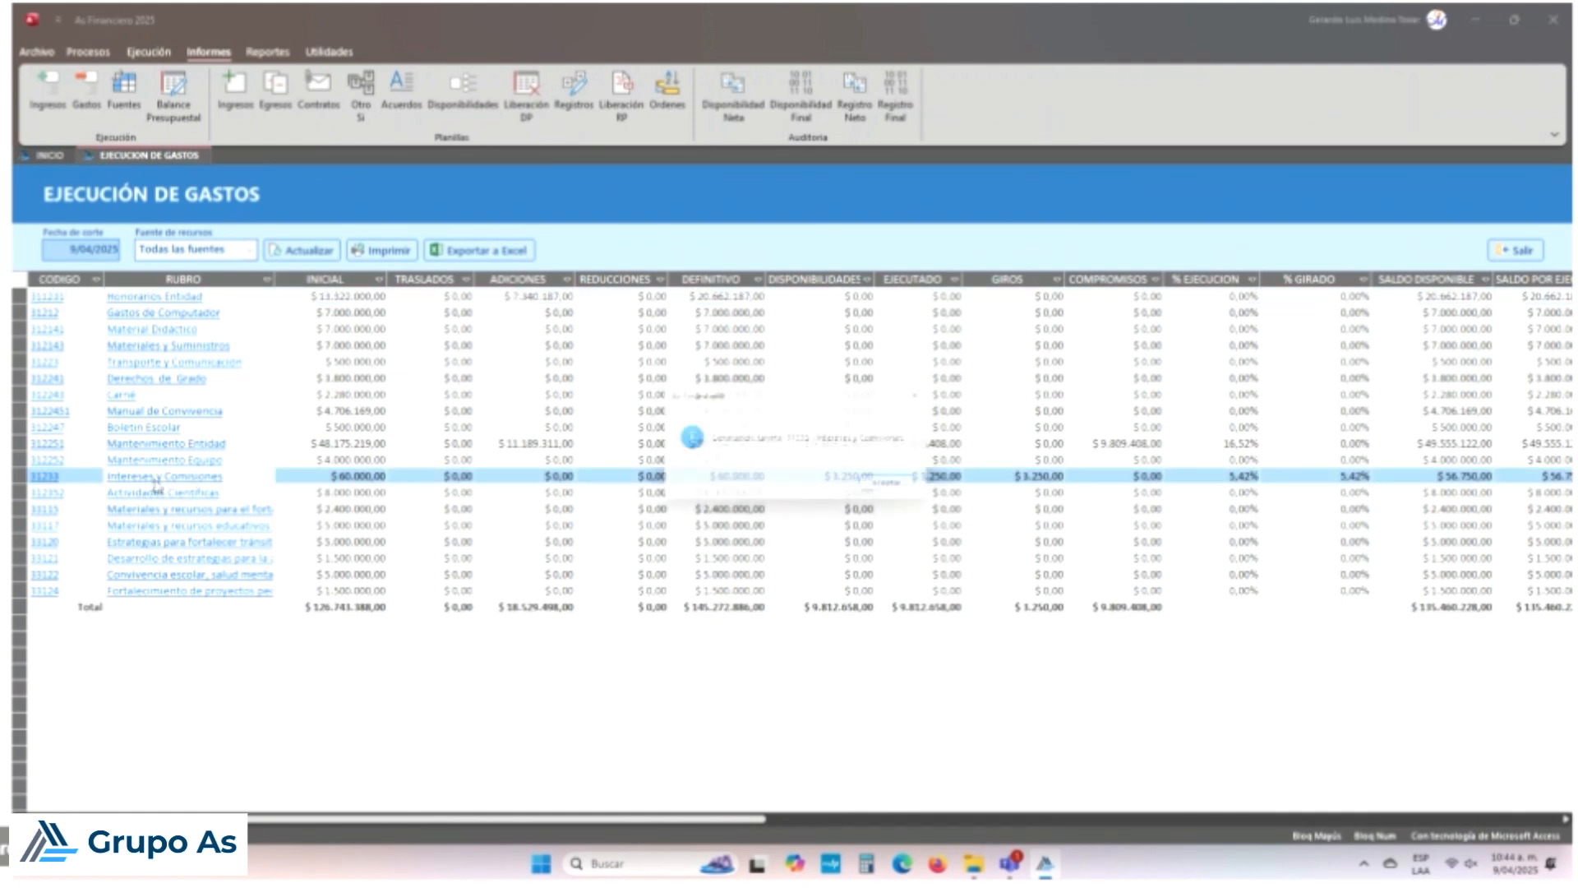
pyautogui.click(900, 492)
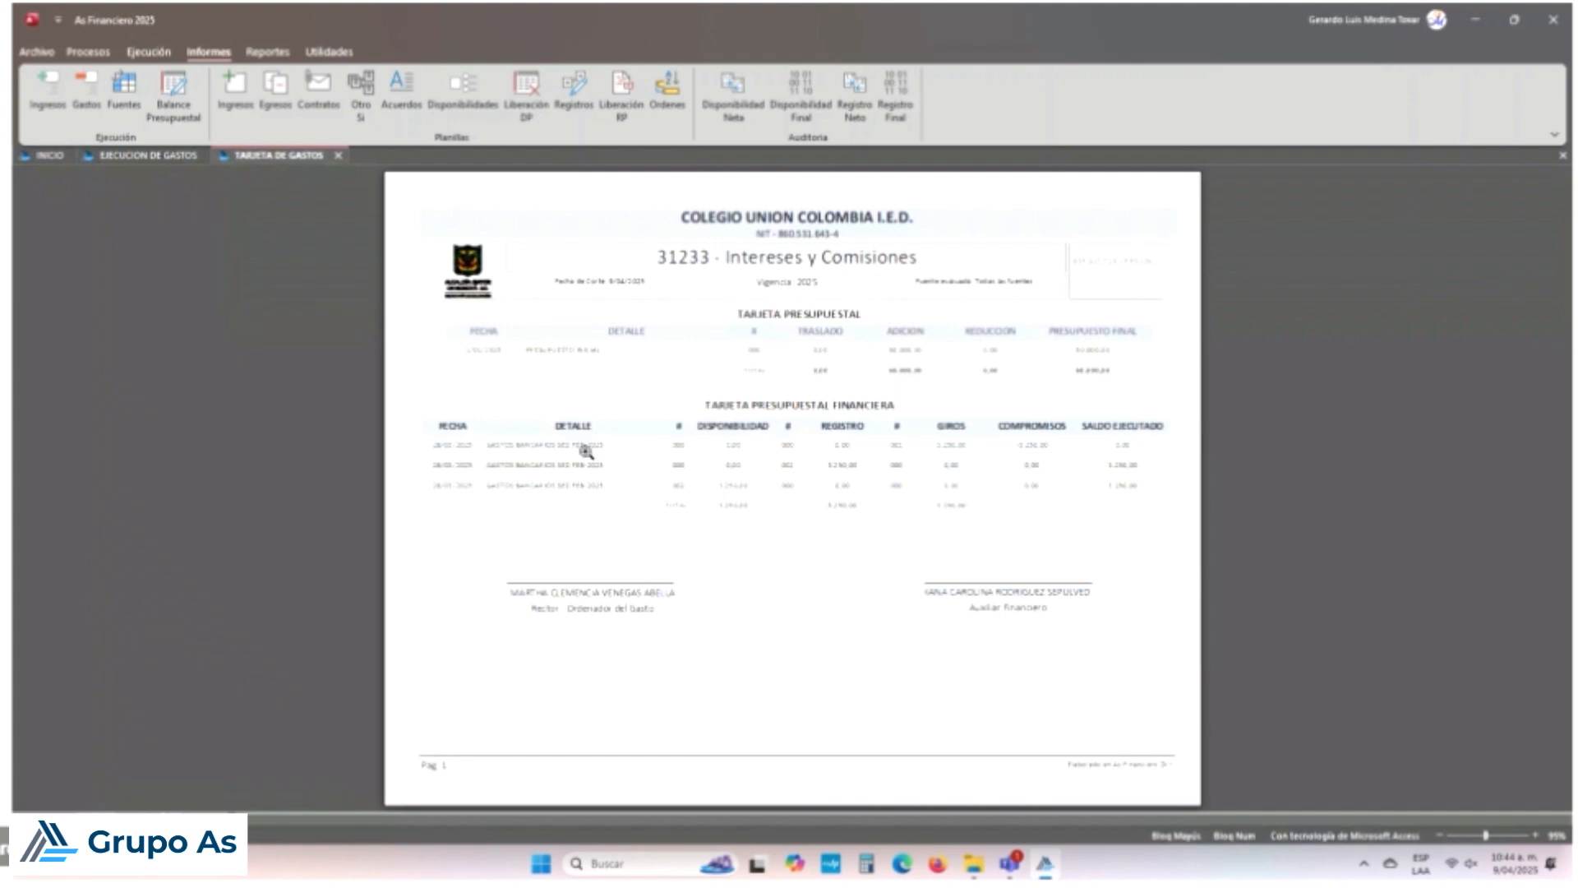
pyautogui.click(737, 478)
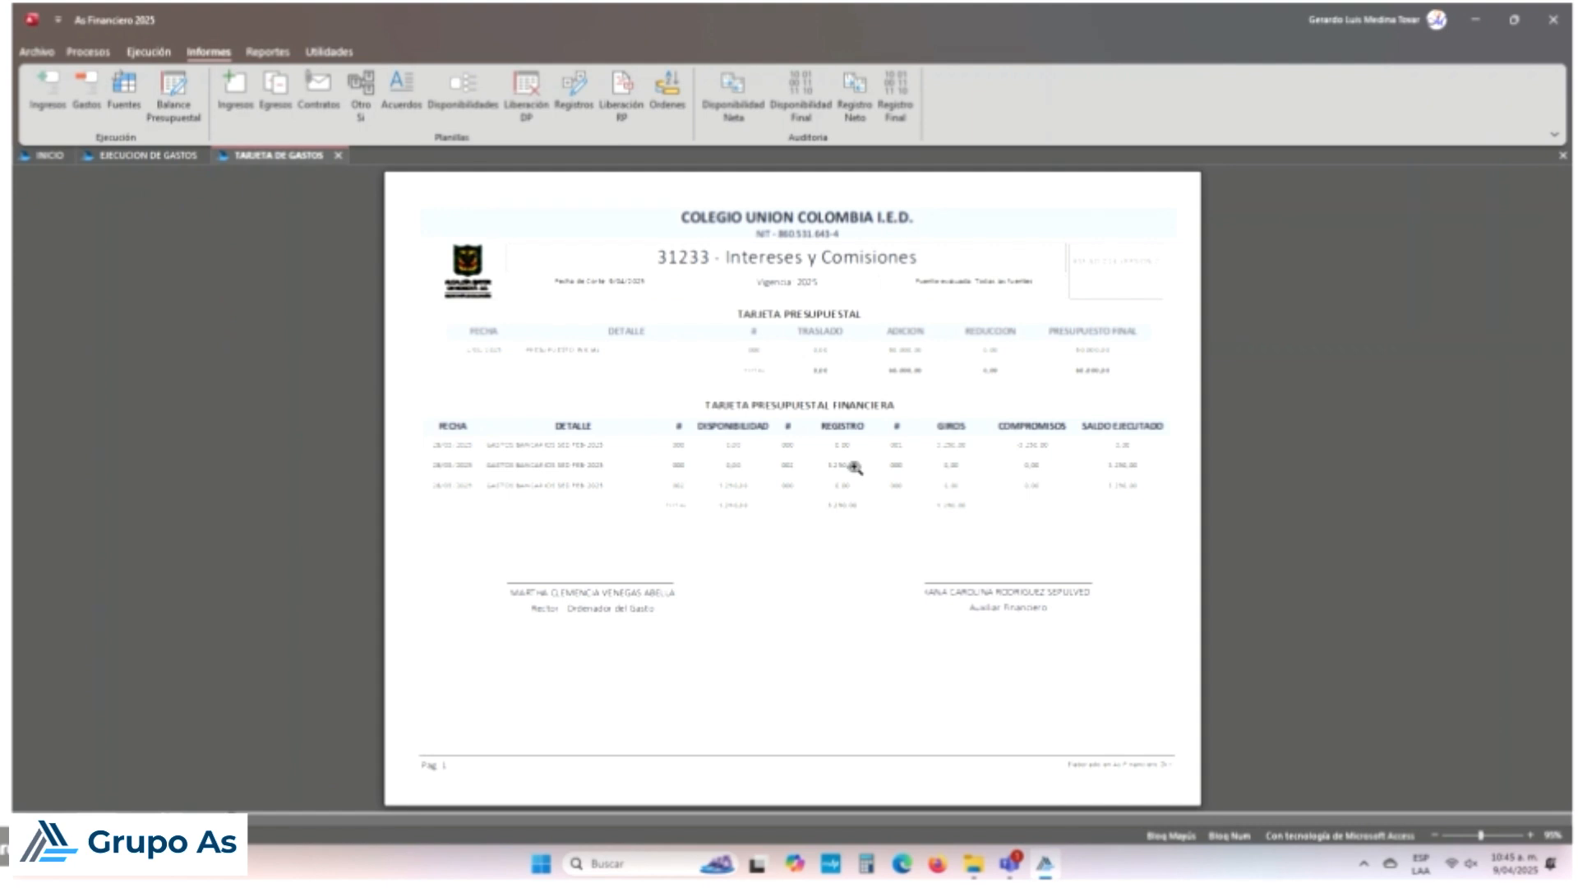
pyautogui.click(954, 451)
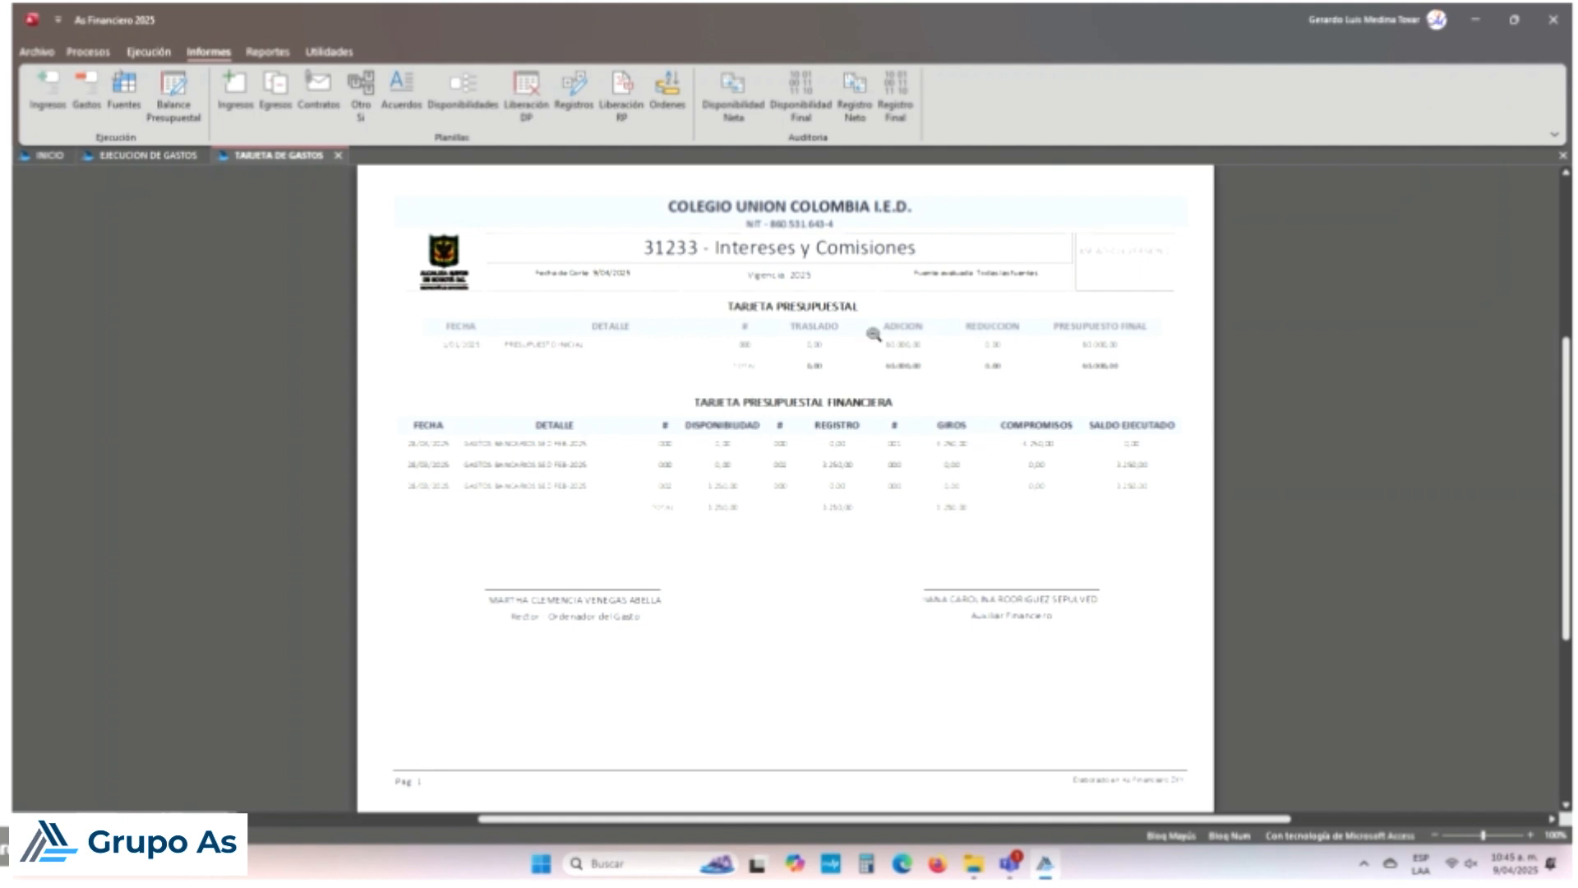
pyautogui.click(1564, 157)
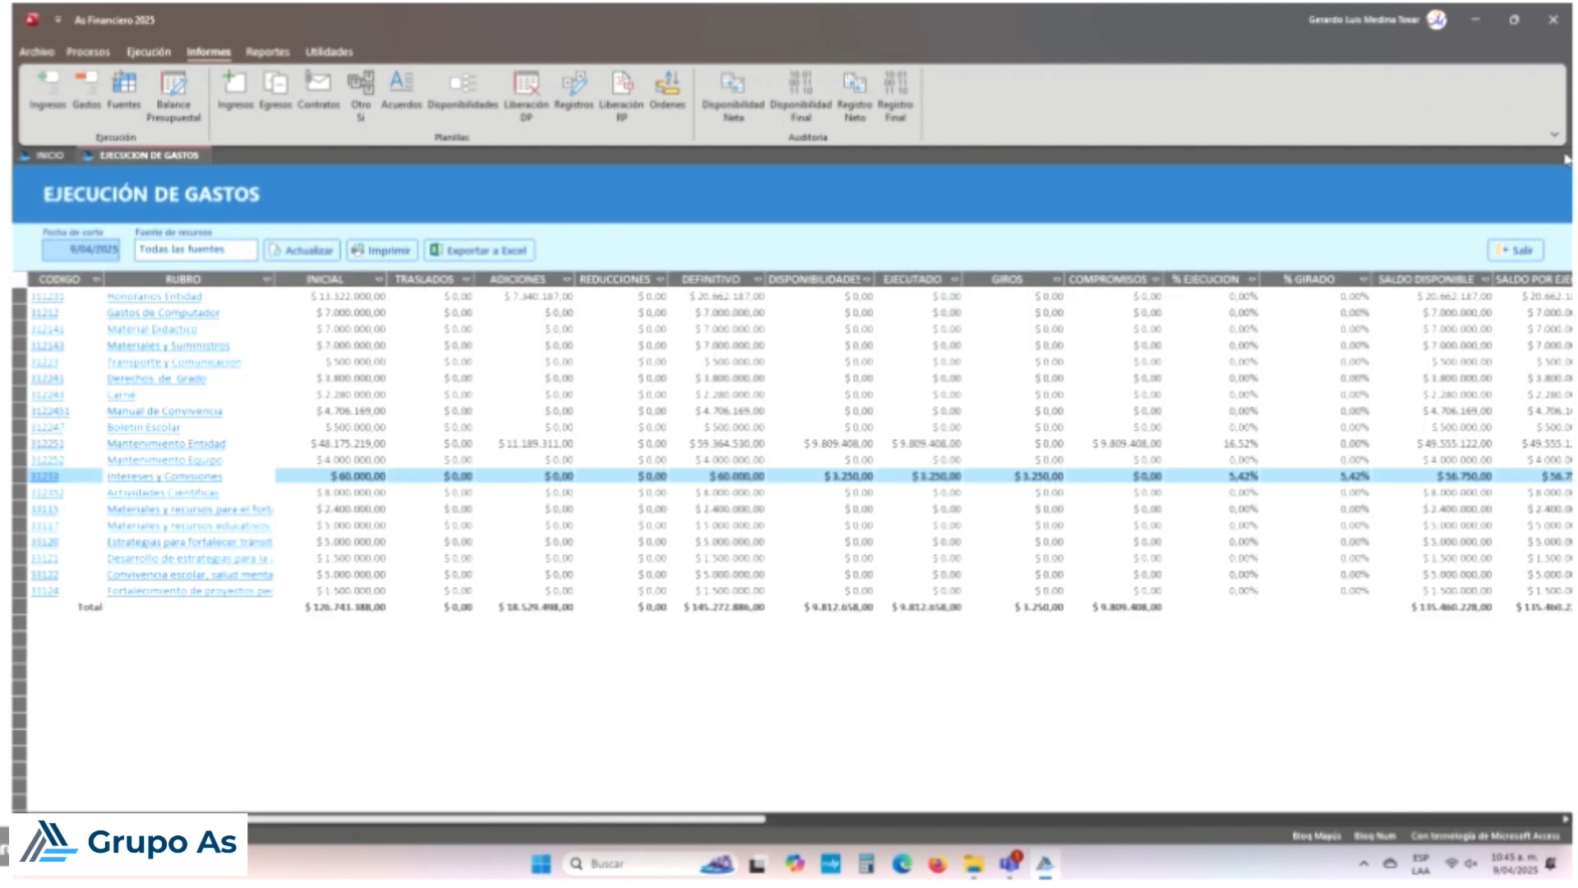
pyautogui.click(1517, 250)
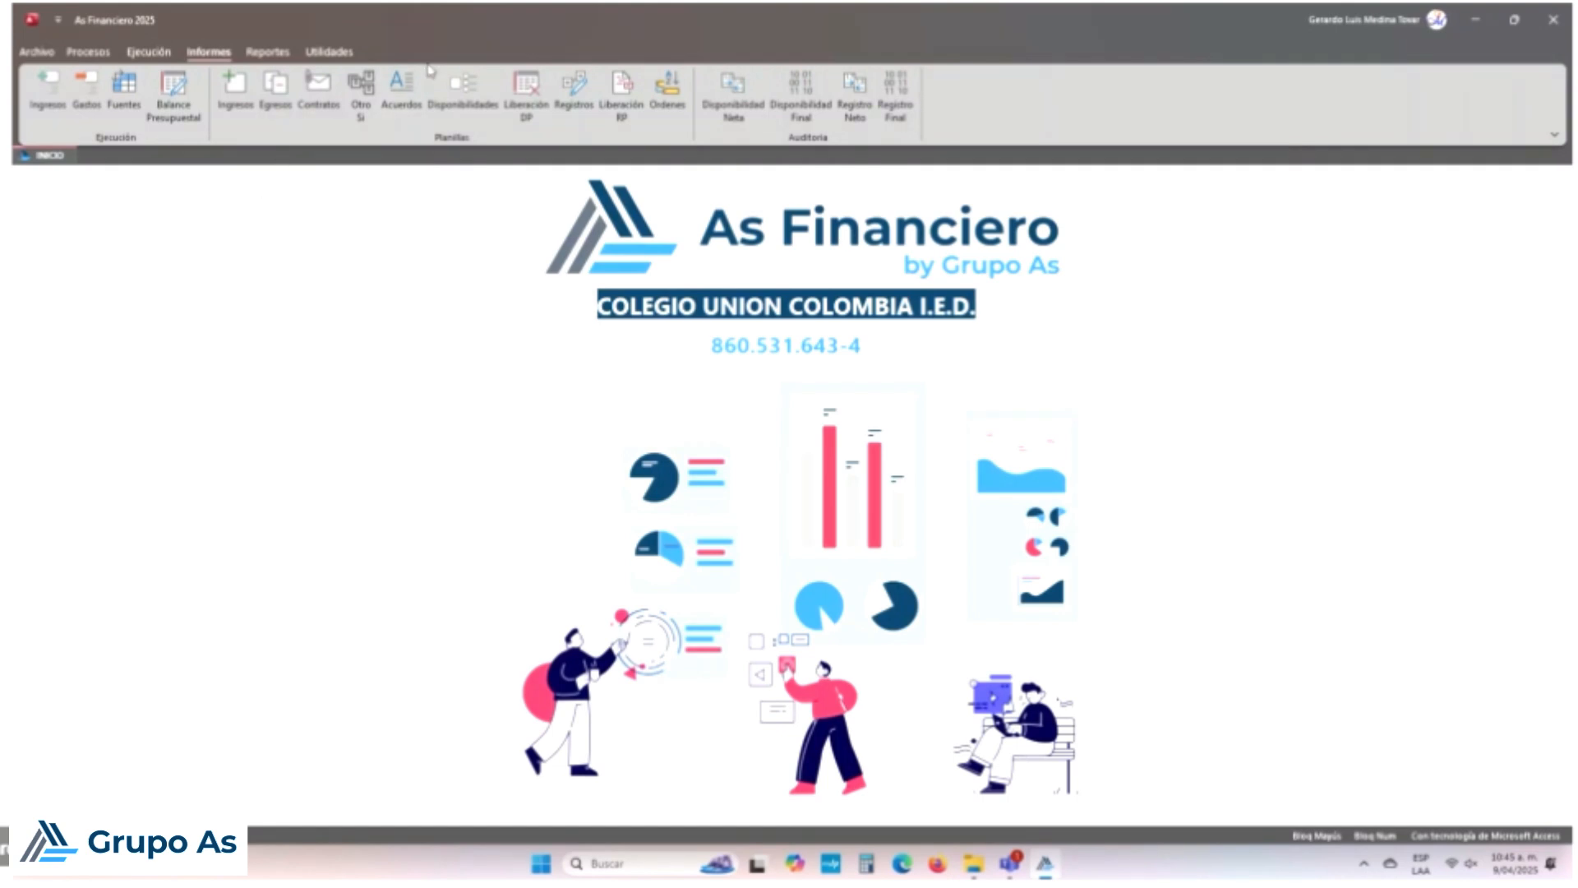